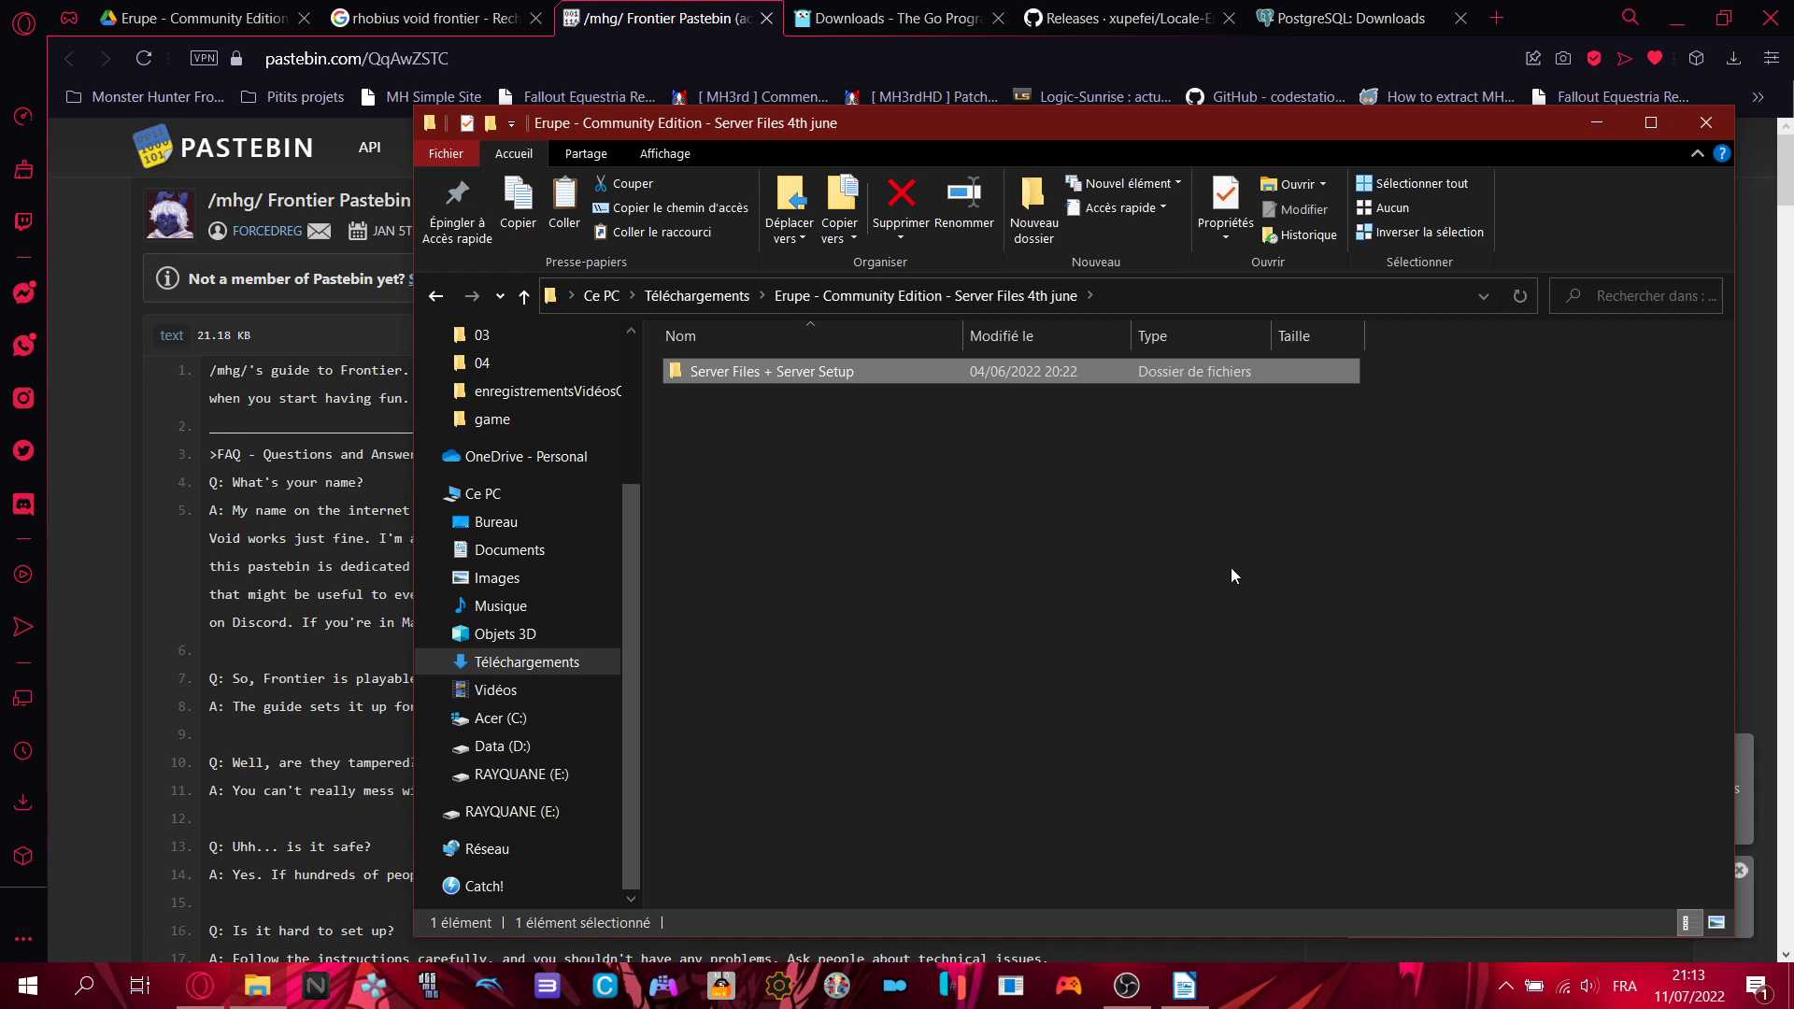
- Minimize the Server Files folder window to reveal the Pastebin Frontier guide
click(261, 989)
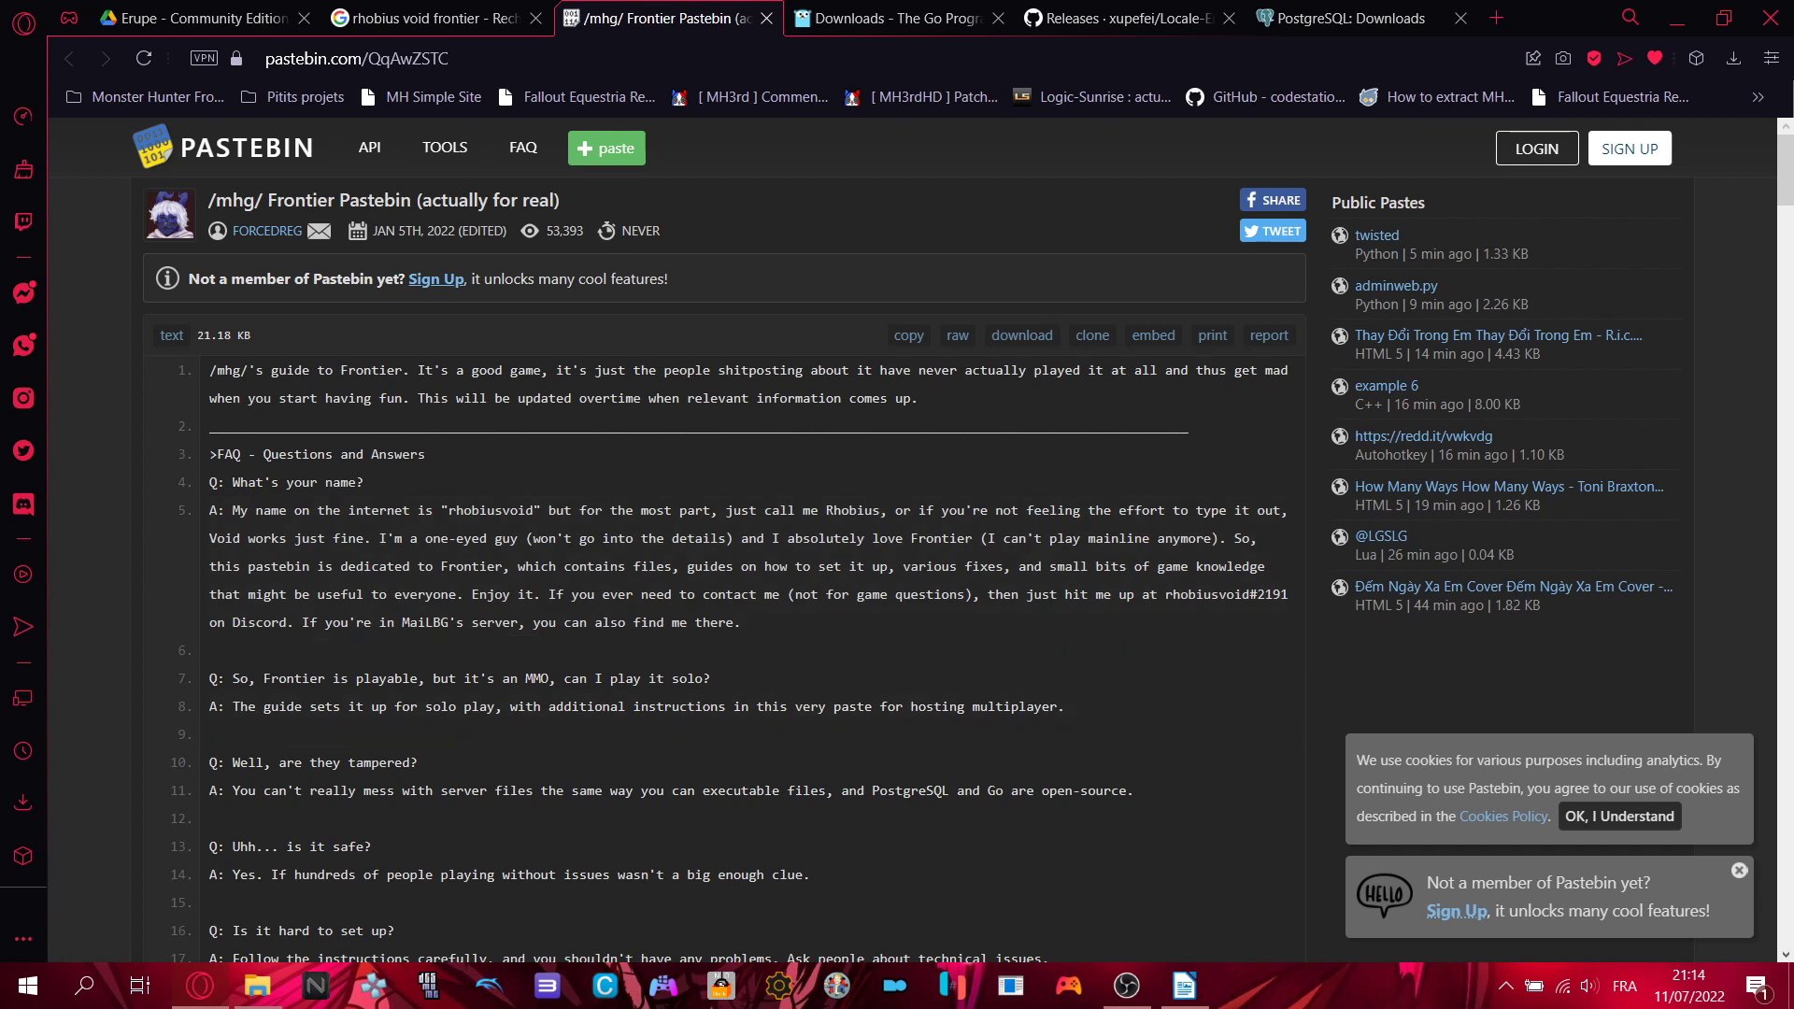
- Bring the tuto frontier ce.odt tutorial to the front in LibreOffice Writer
click(1186, 987)
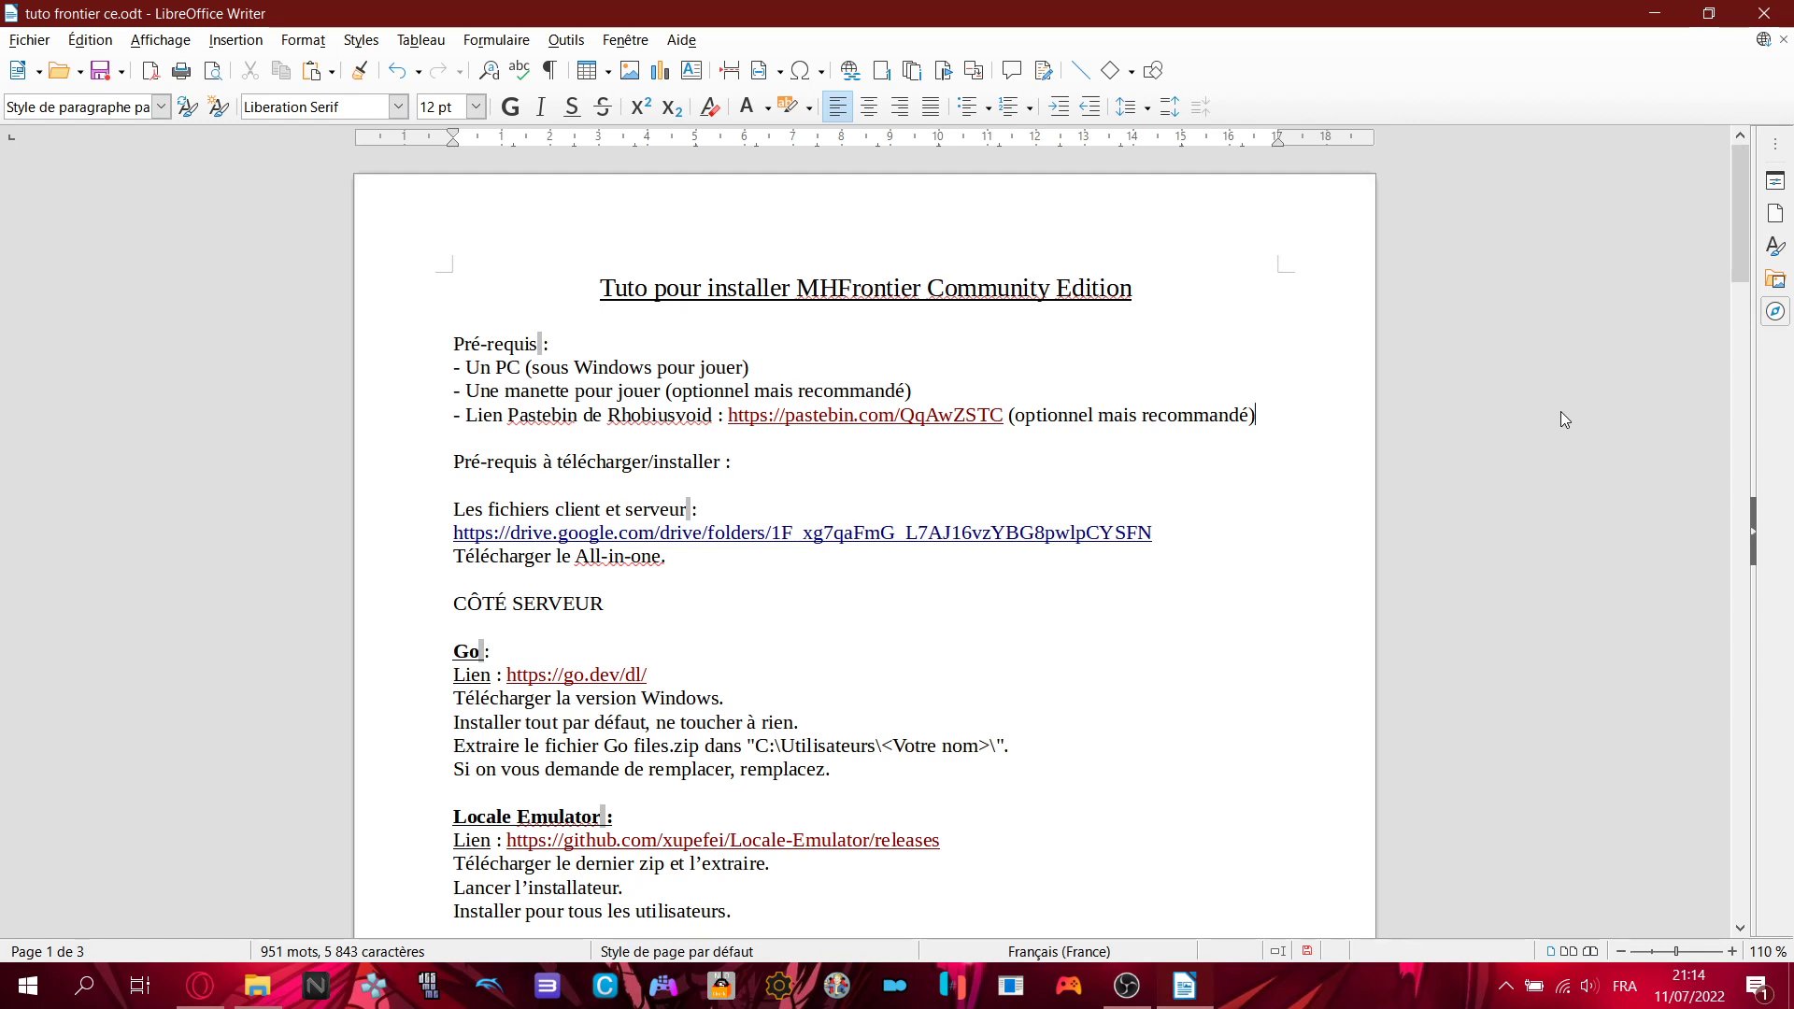
click(802, 462)
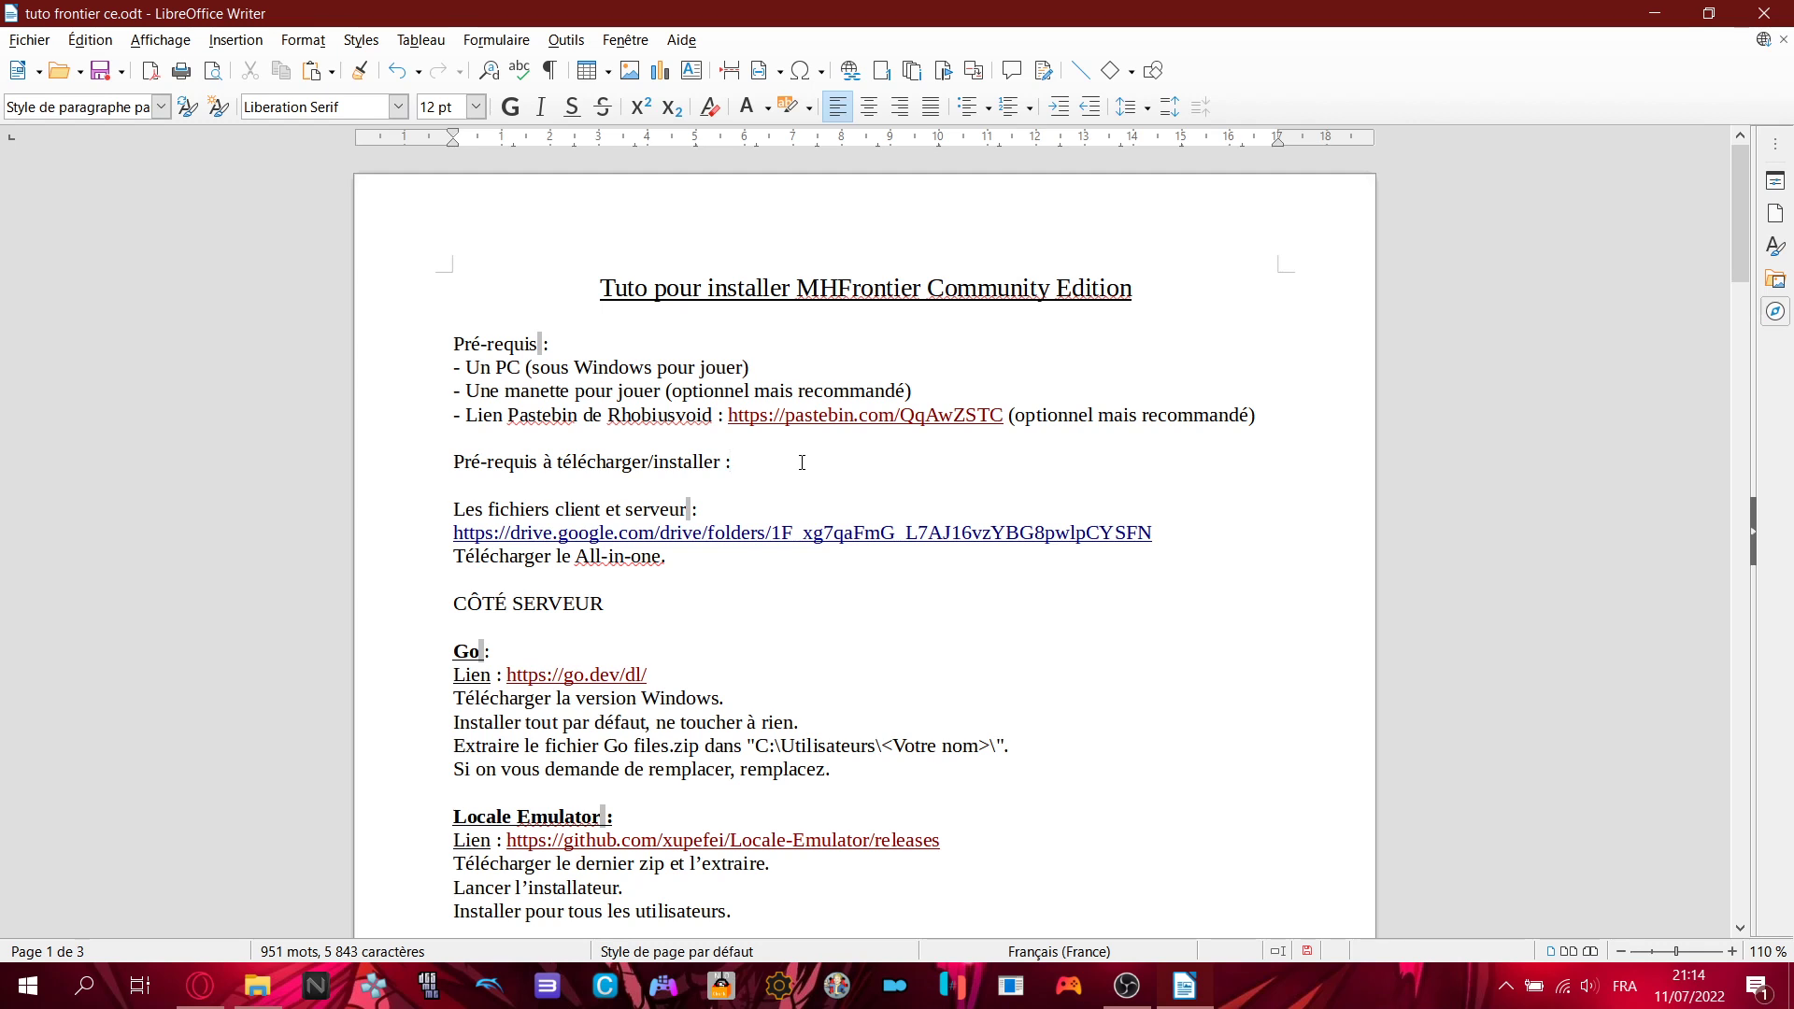
click(1214, 431)
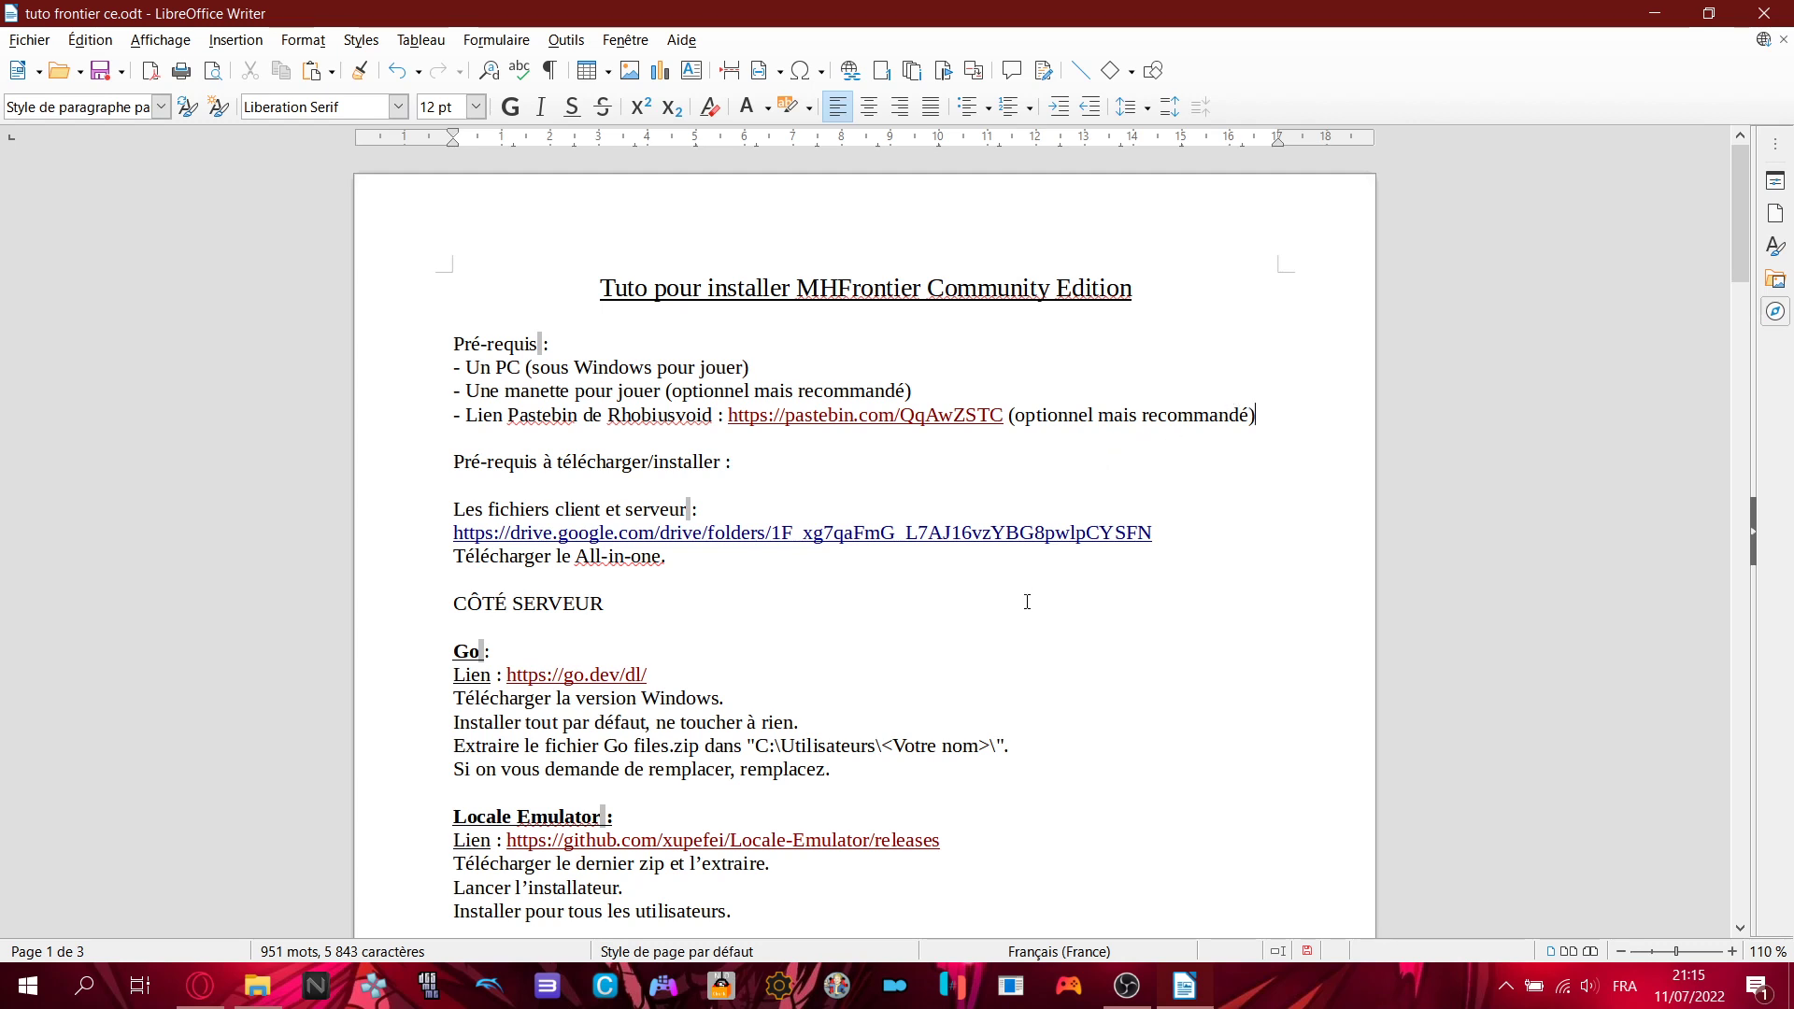
scroll(1027, 602, down, 4)
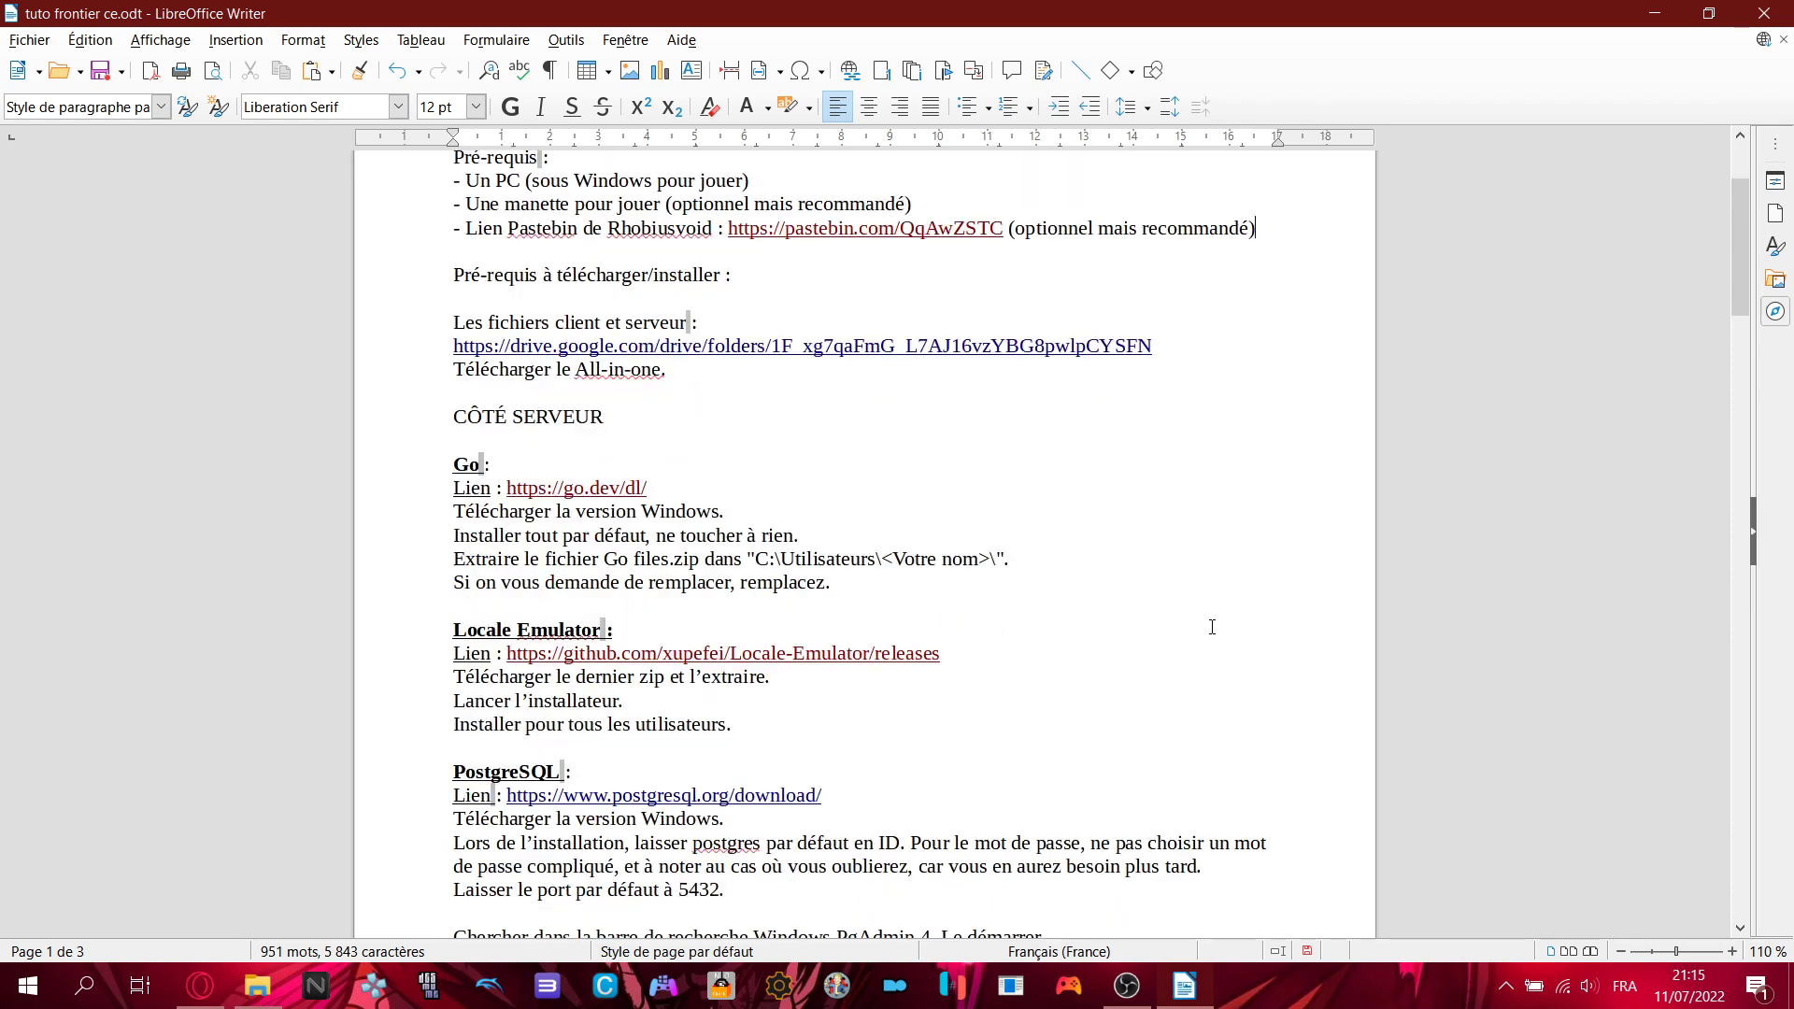
scroll(1211, 627, down, 3)
scroll(1224, 599, down, 3)
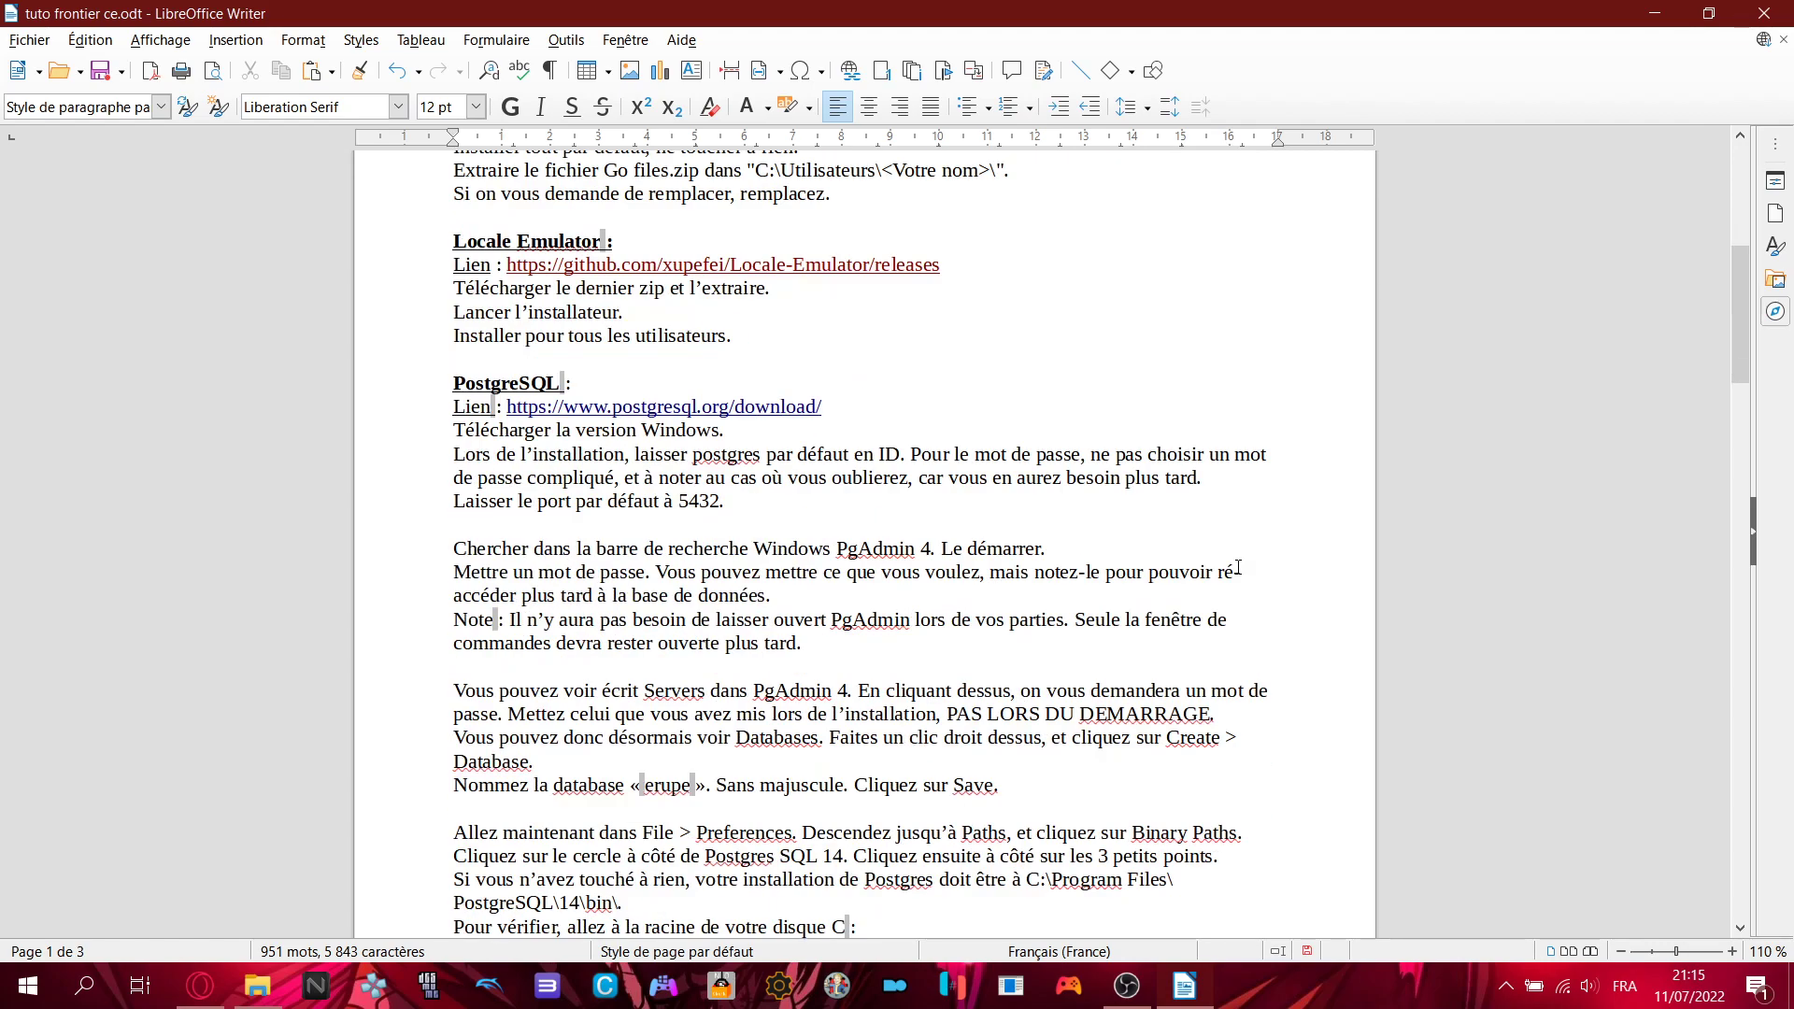
scroll(1238, 567, up, 5)
scroll(1239, 567, up, 4)
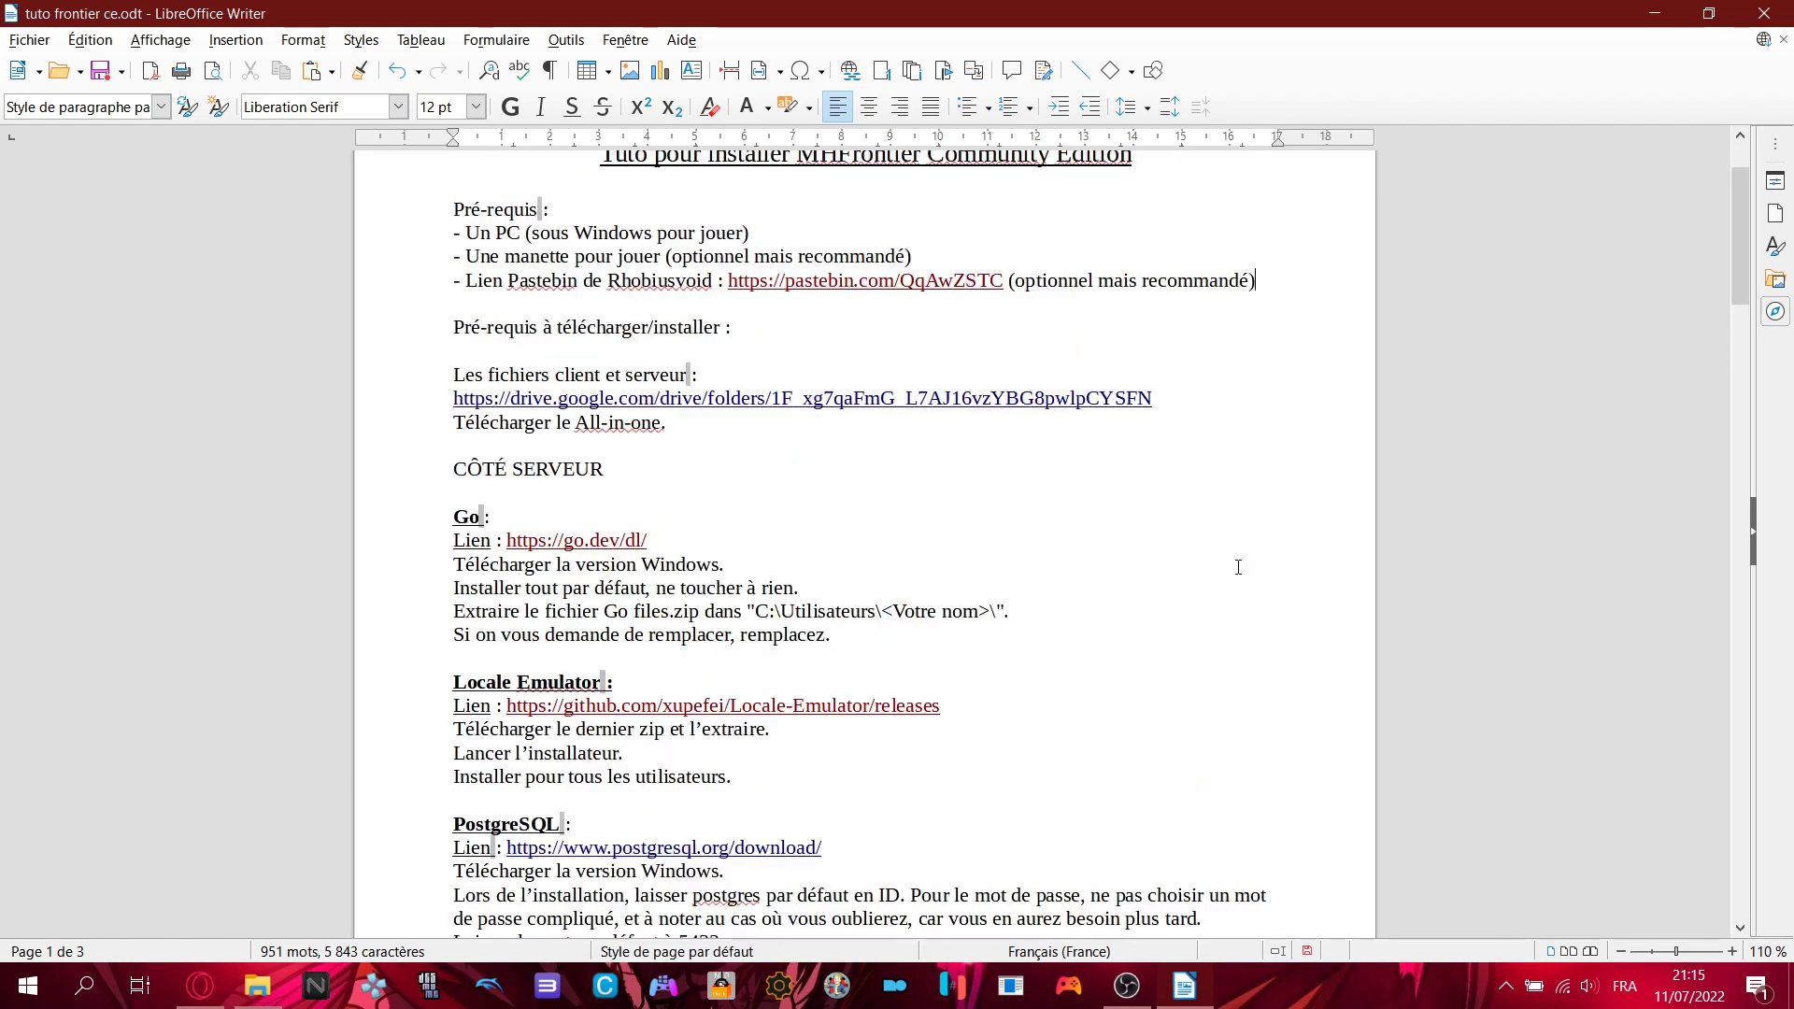
scroll(1238, 567, down, 1)
scroll(1239, 568, up, 1)
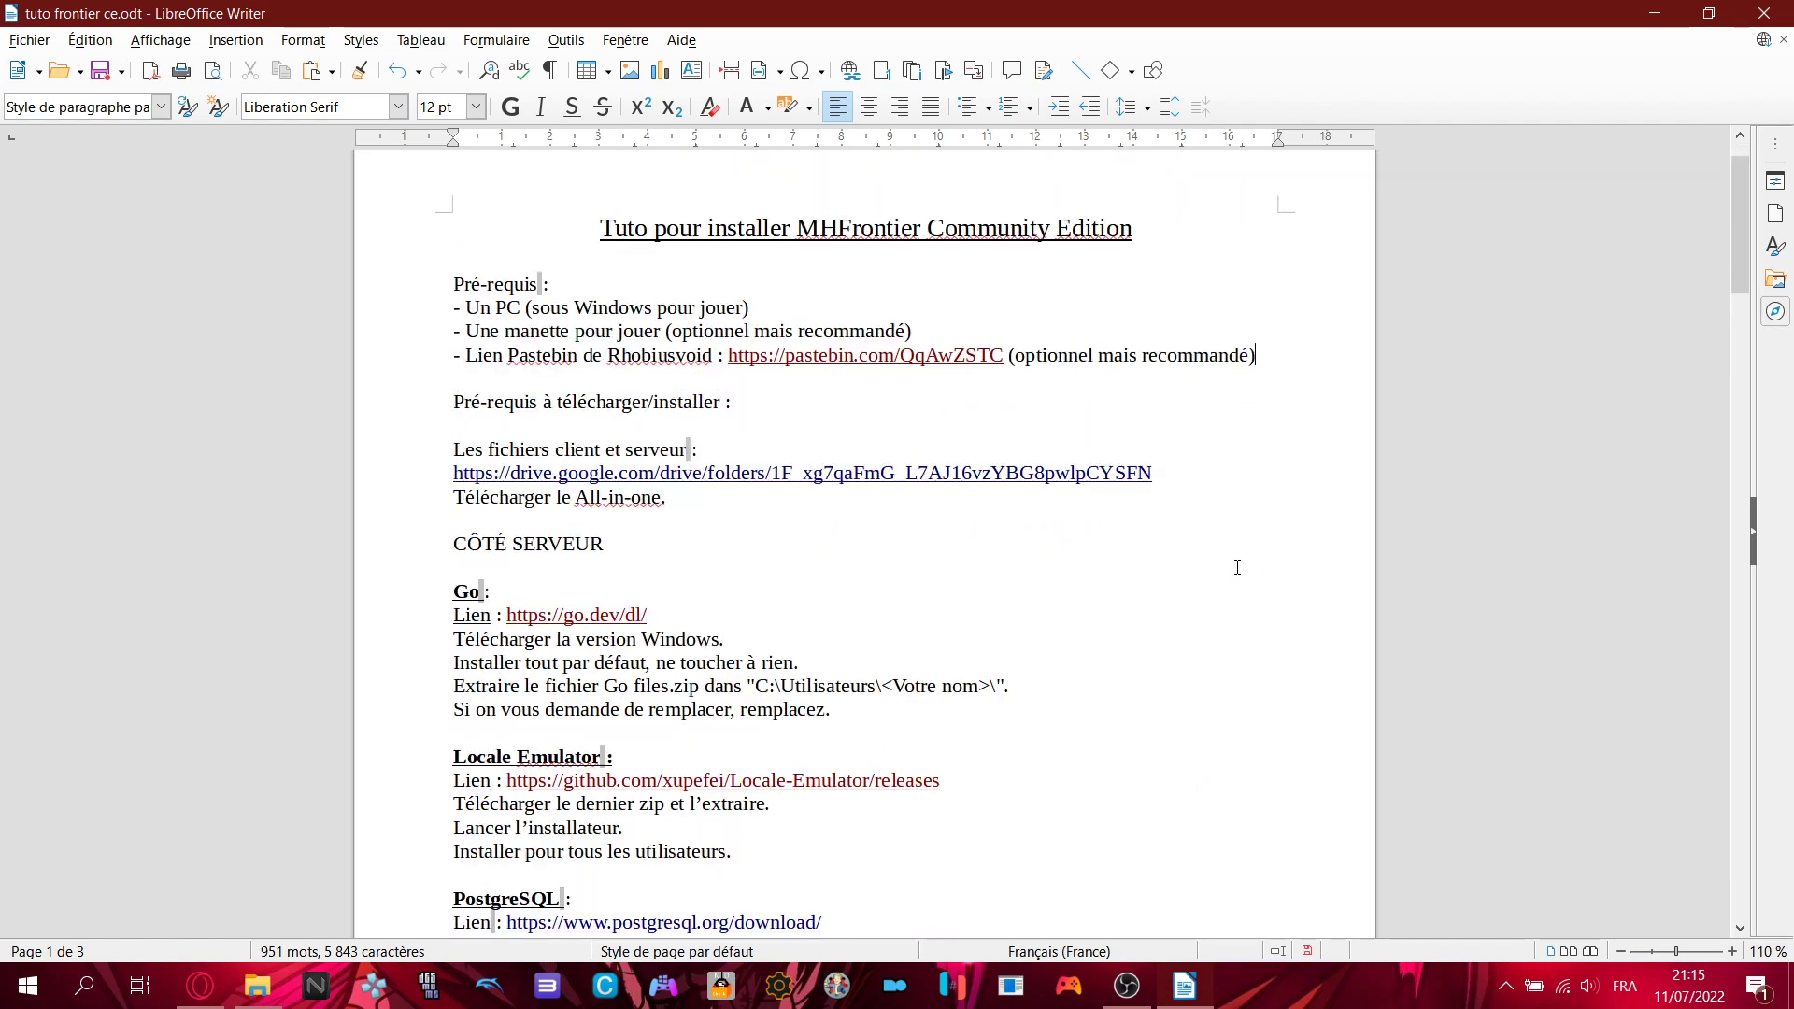
scroll(1238, 567, down, 1)
scroll(1238, 567, down, 10)
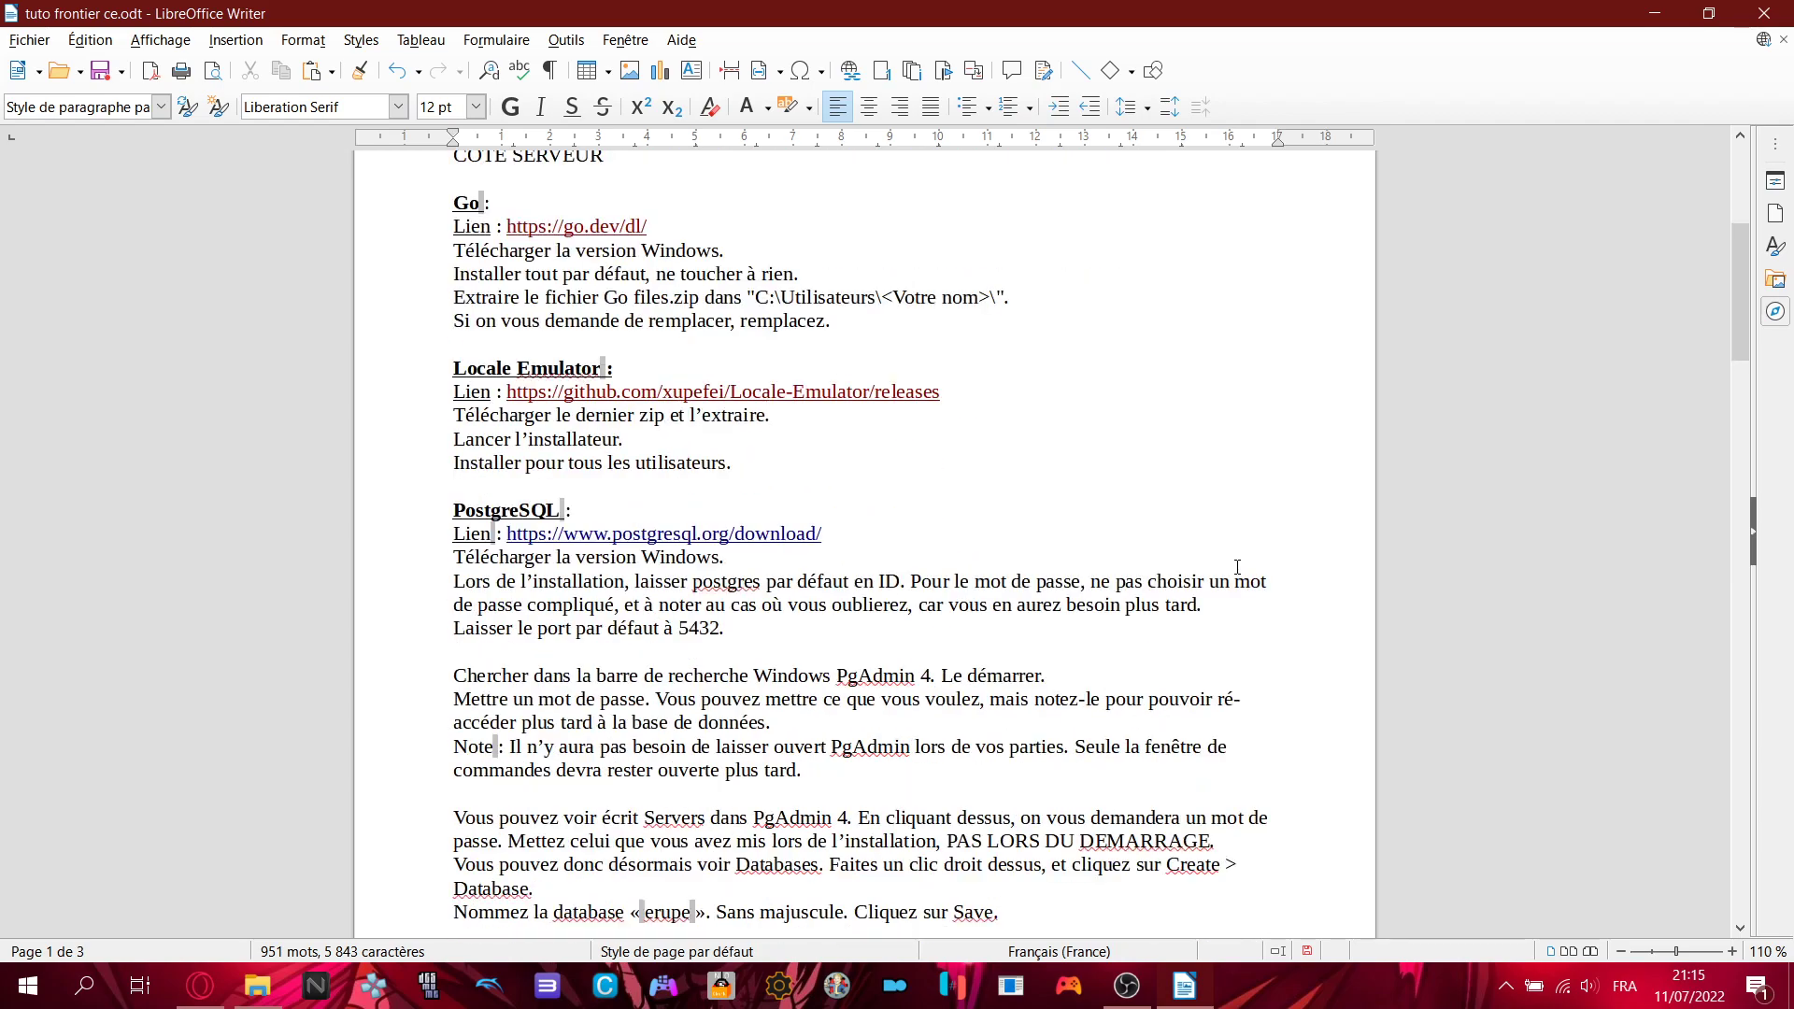
scroll(1238, 565, down, 7)
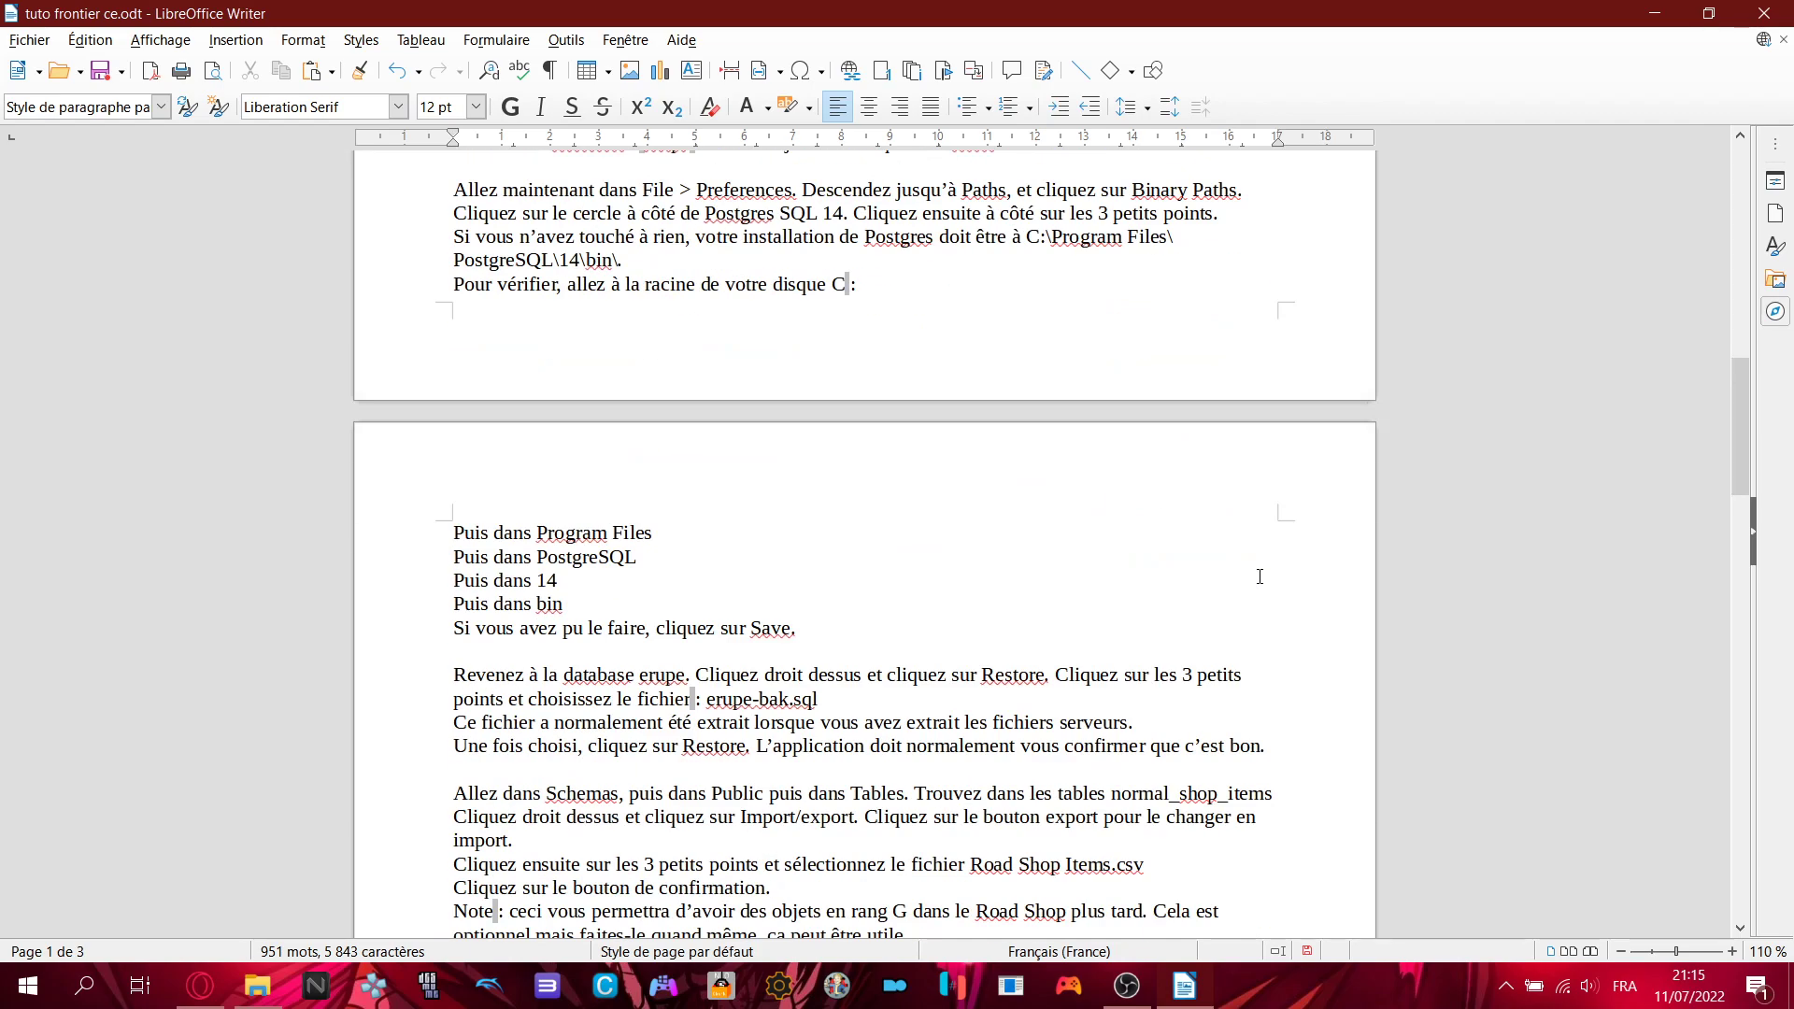
scroll(1259, 577, up, 11)
scroll(1260, 576, up, 6)
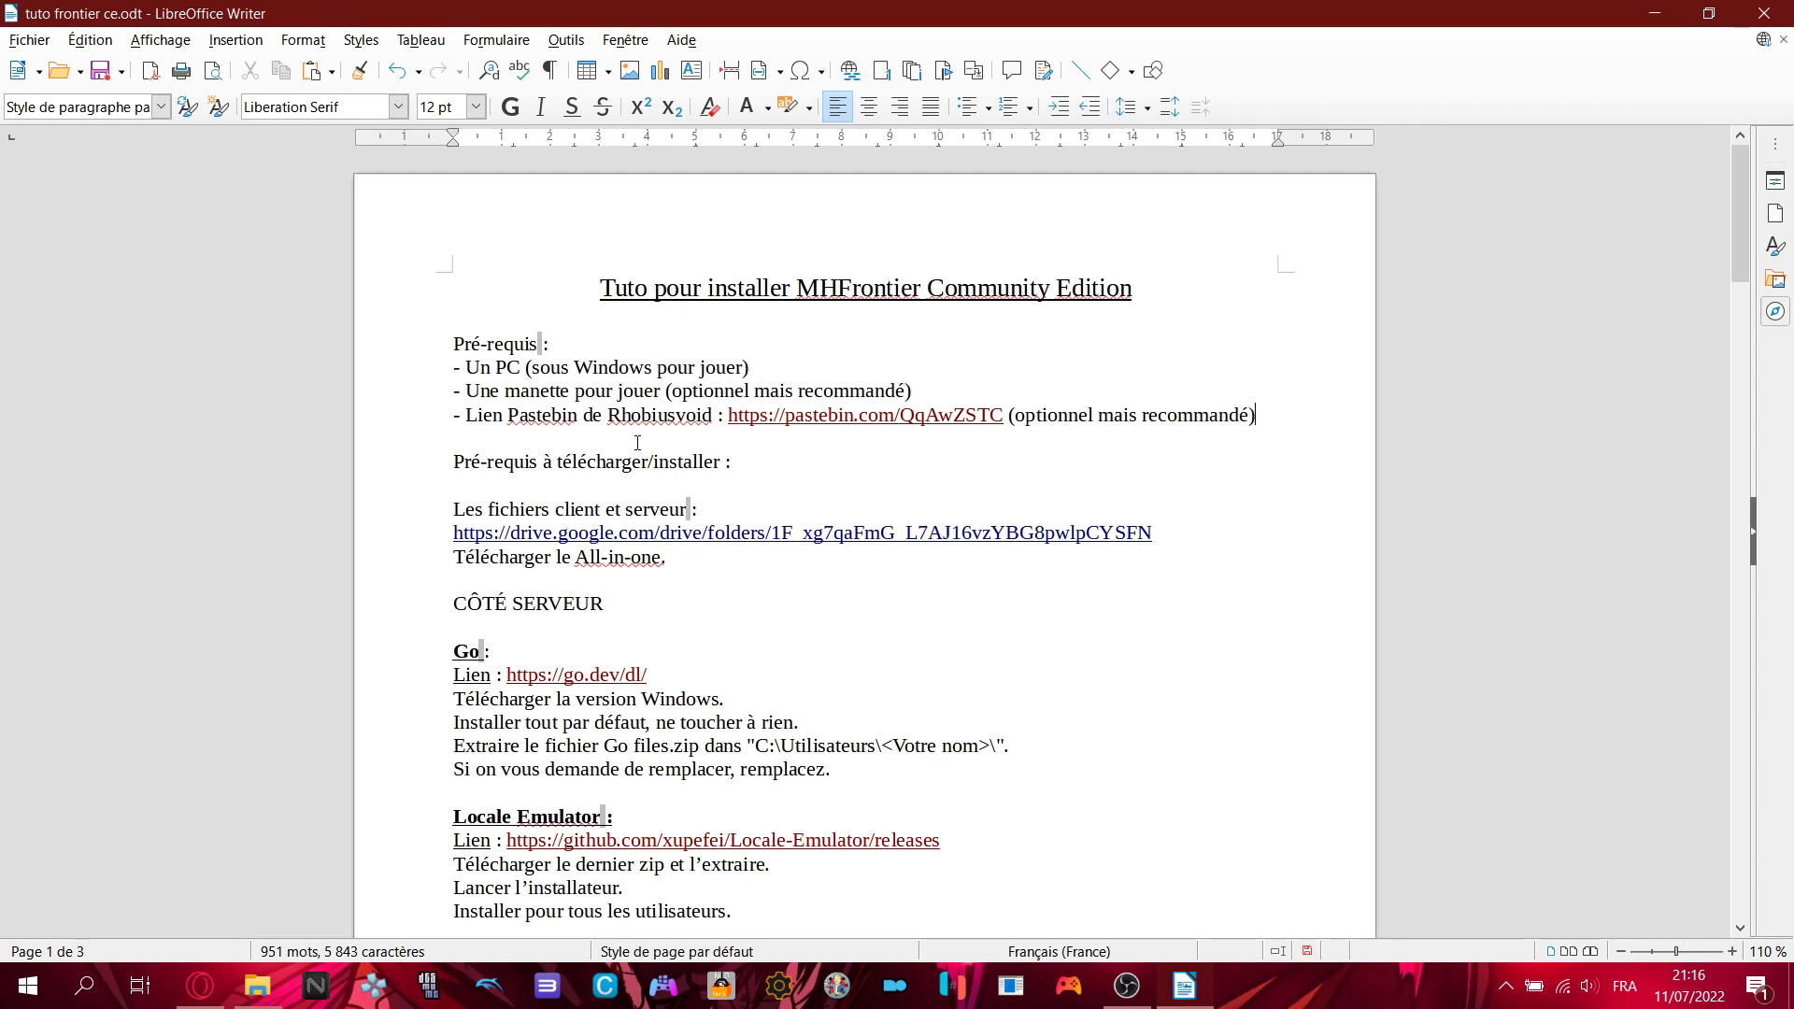
- Highlight the tutorial's Pastebin guide link line and the guide author's name
click(469, 415)
shift+click(1273, 422)
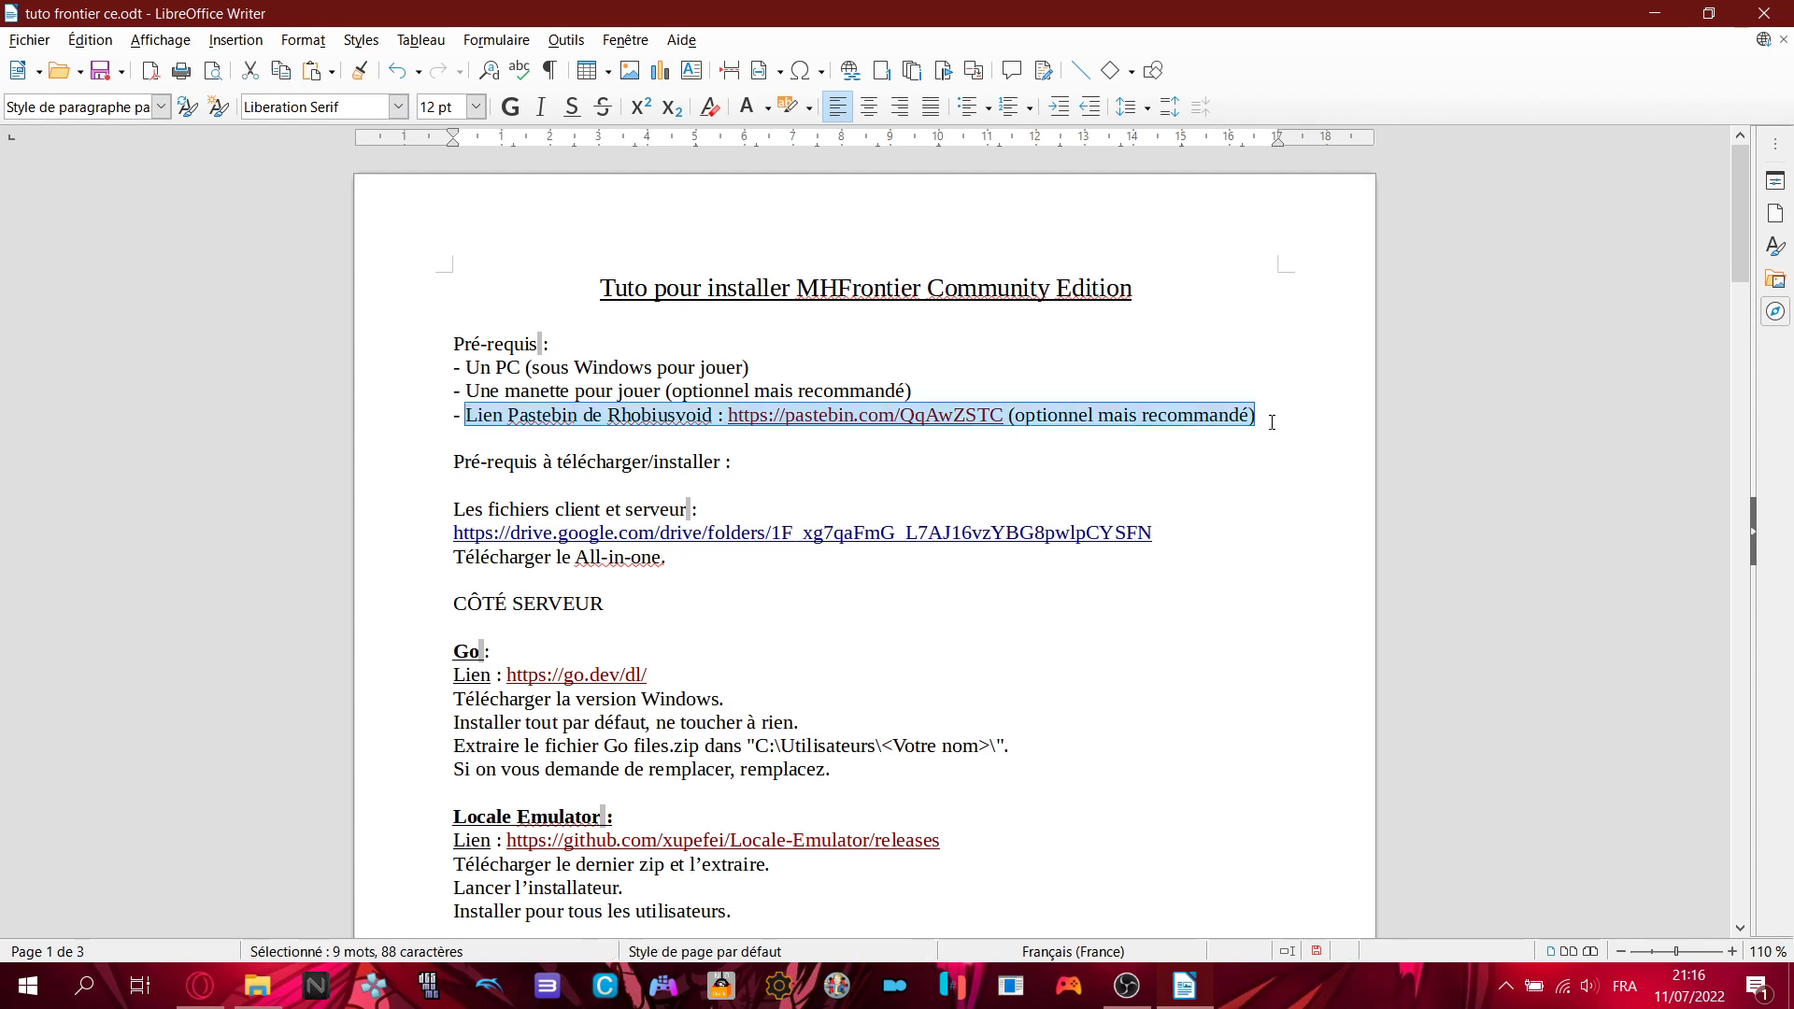
click(1272, 422)
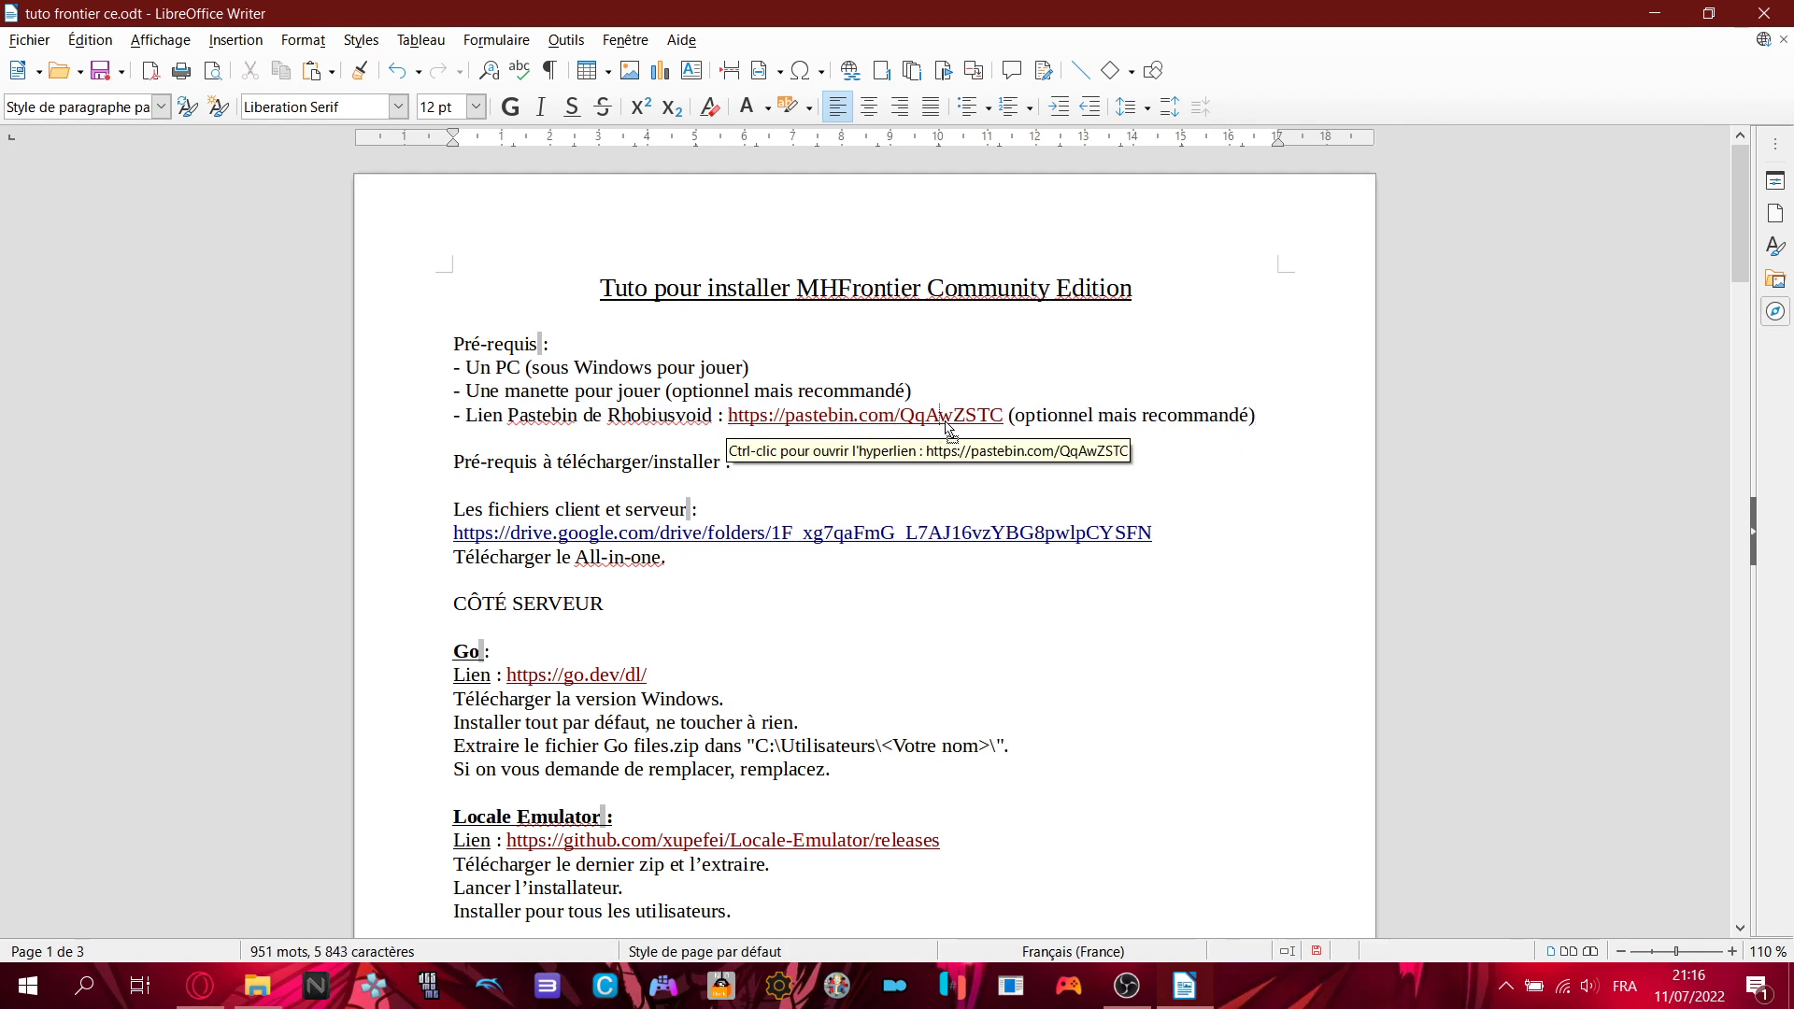
click(737, 417)
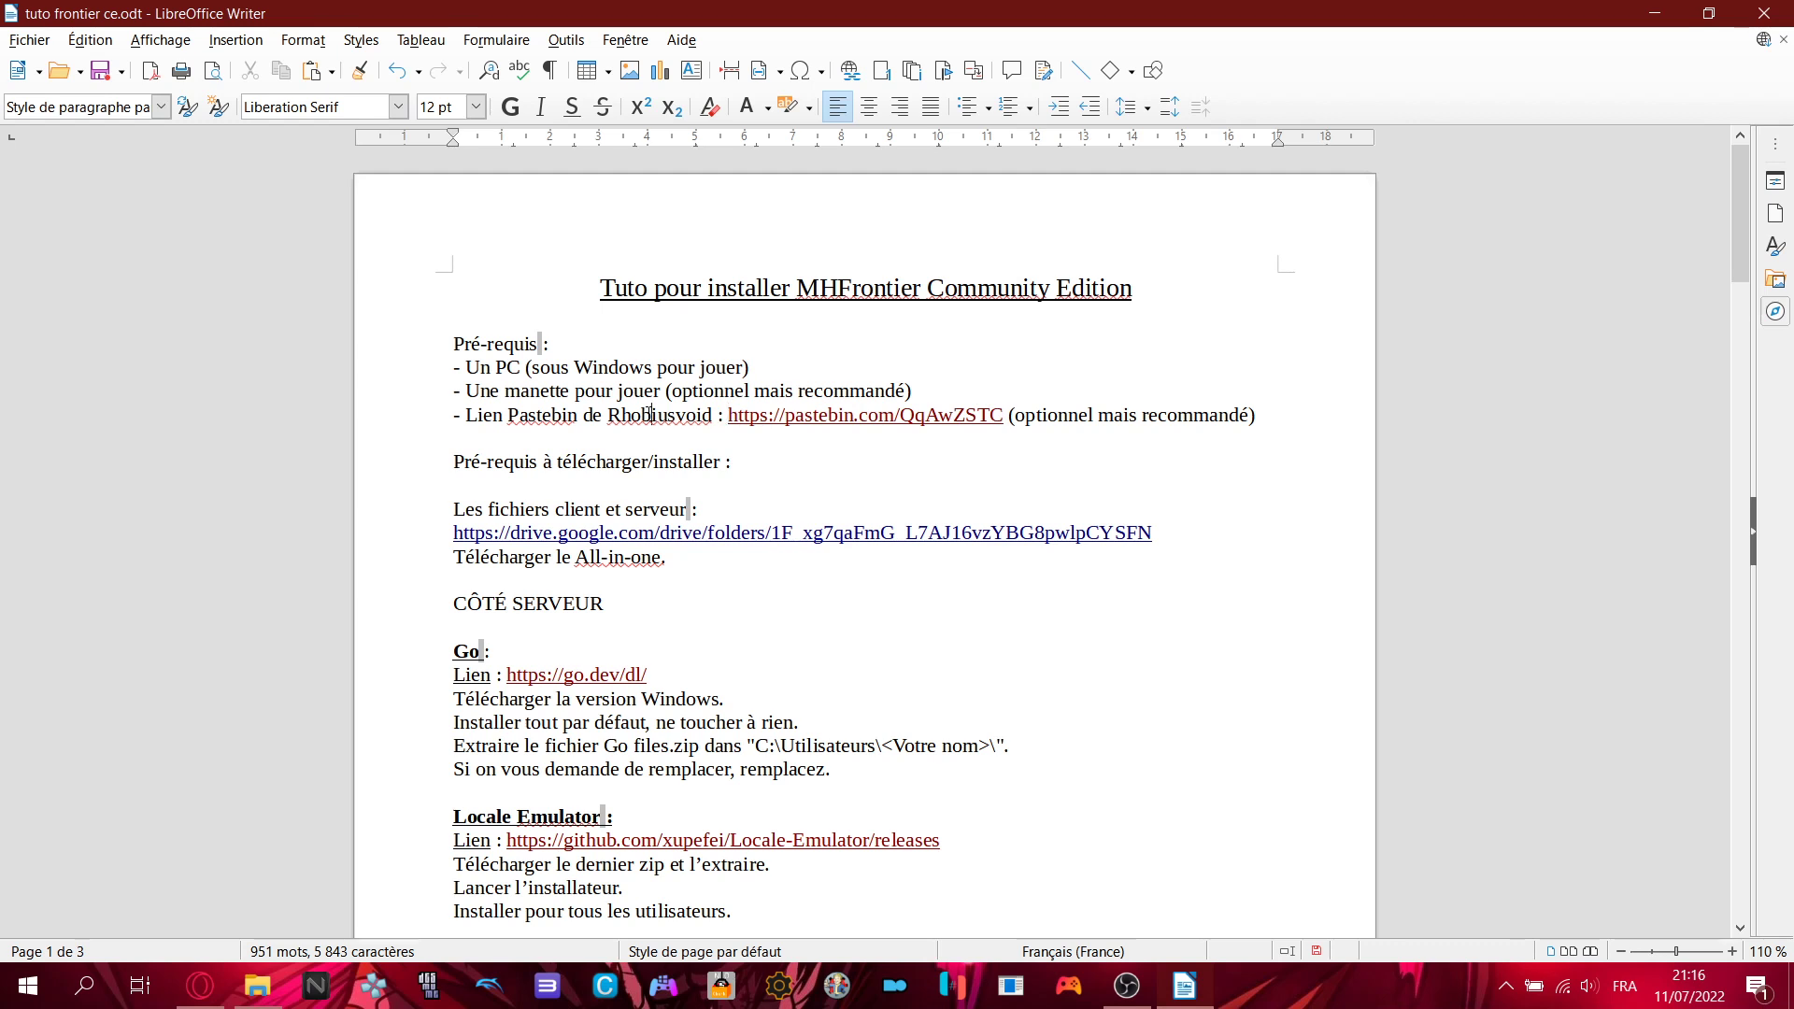
drag(715, 416, 609, 414)
click(625, 412)
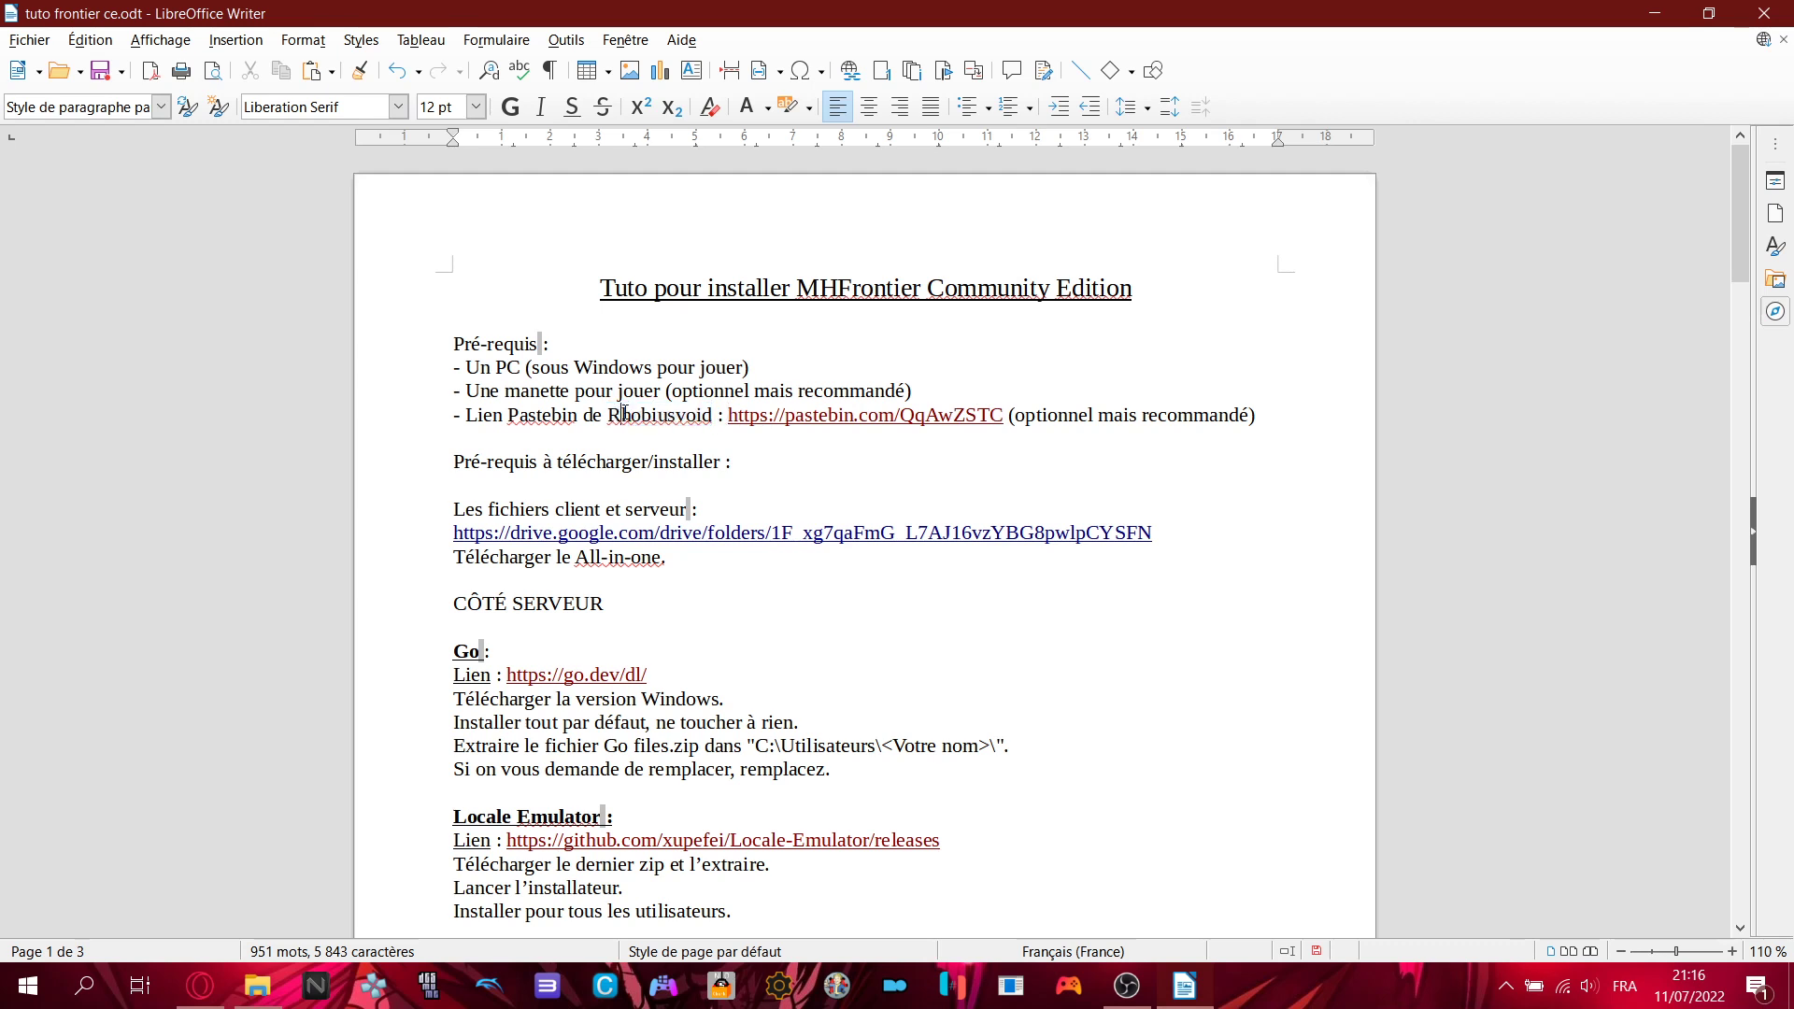
click(1298, 419)
- Point out the downloads prerequisites and Google Drive folder link, then return to the browser
click(1260, 477)
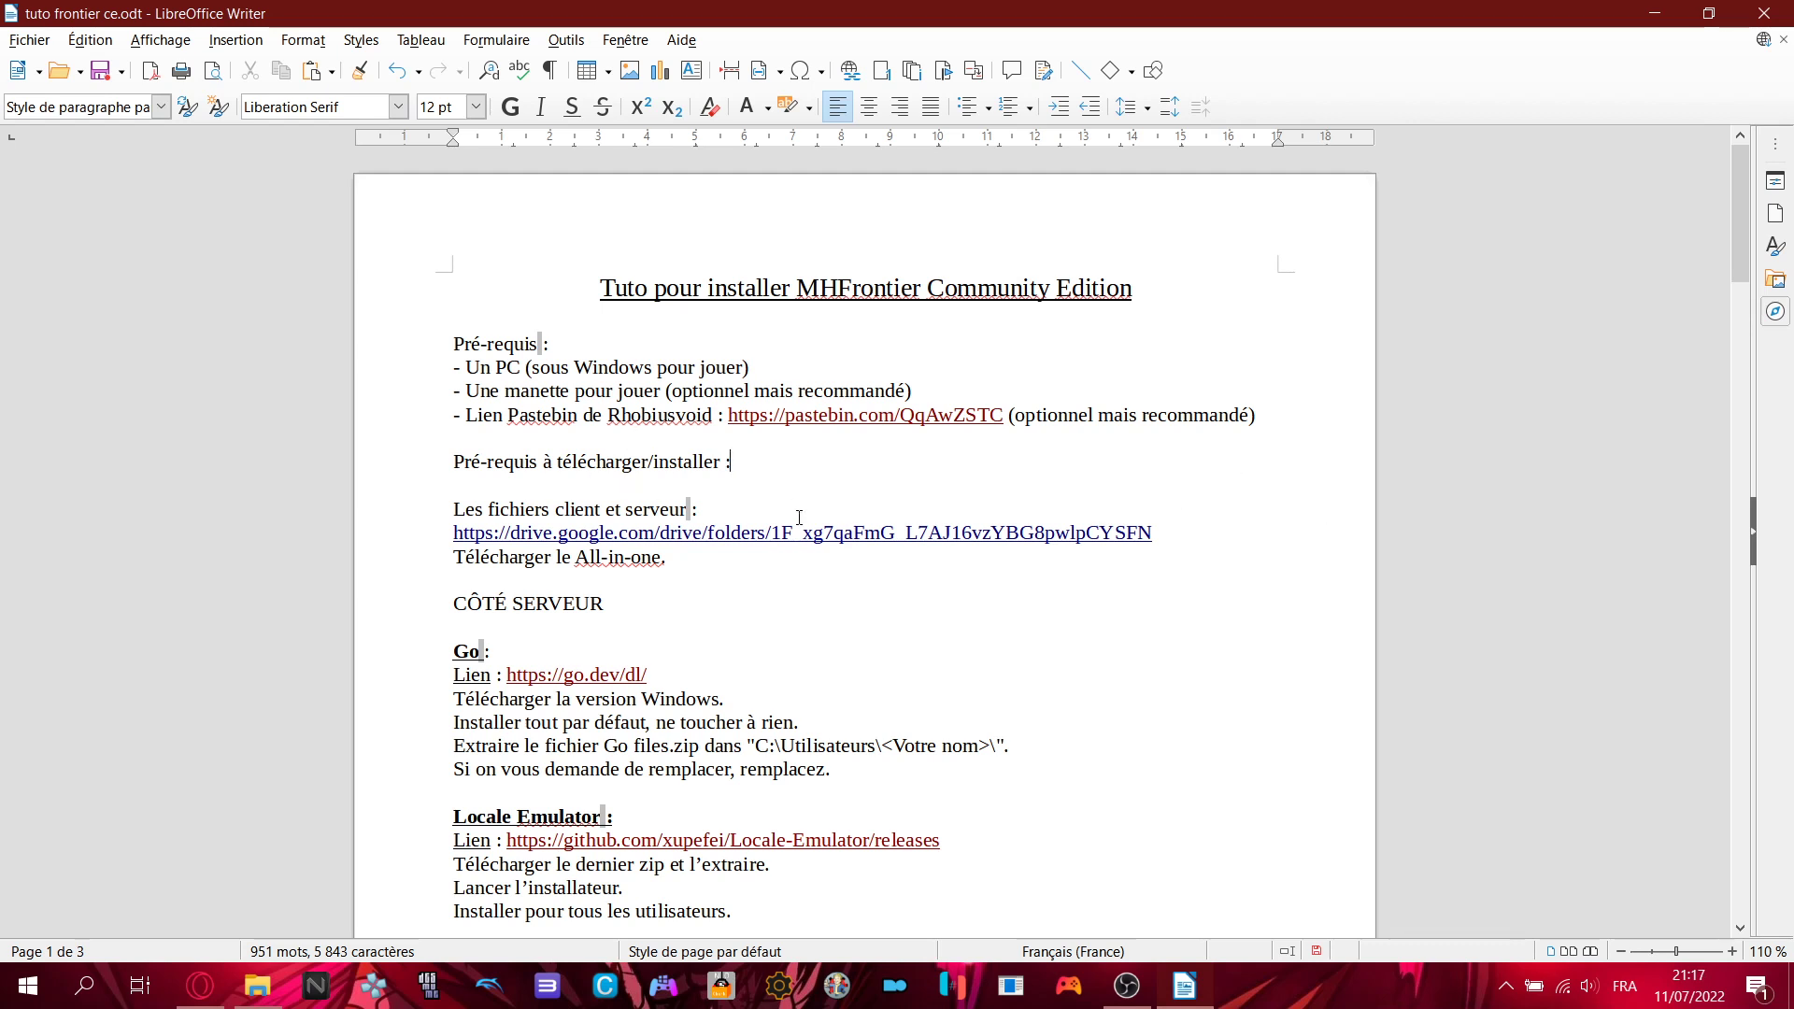
click(452, 536)
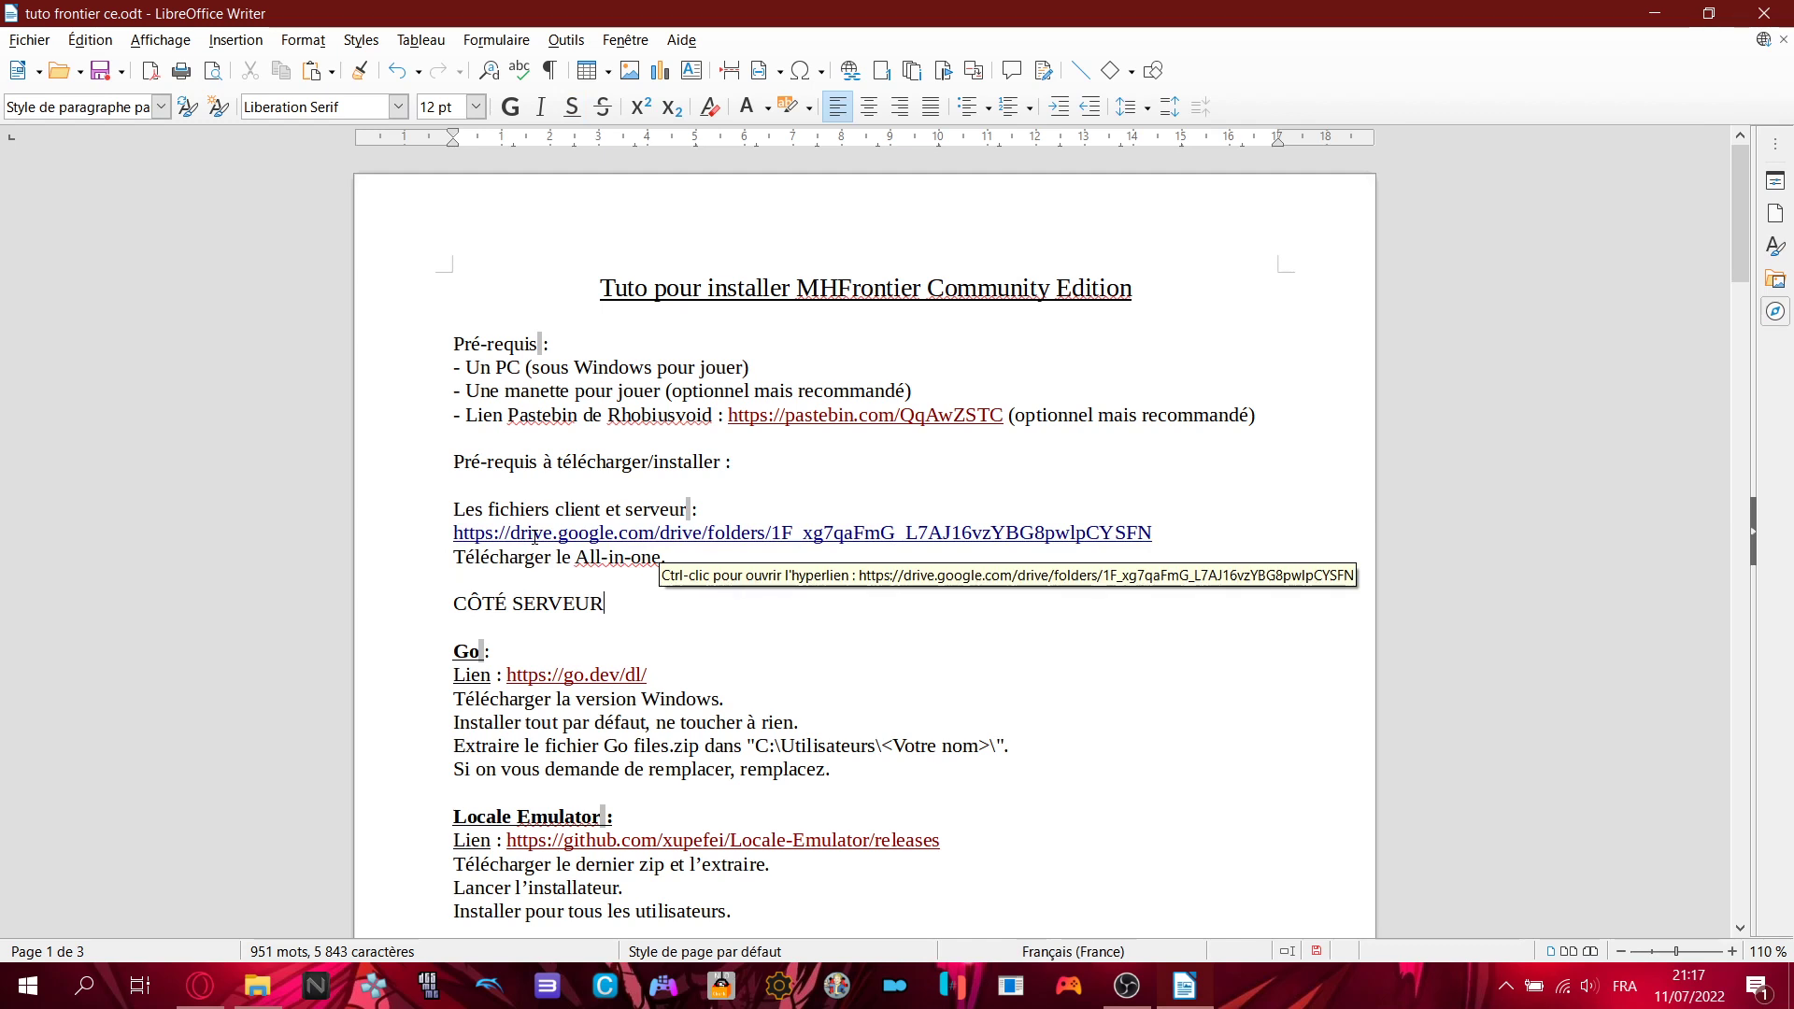
click(200, 986)
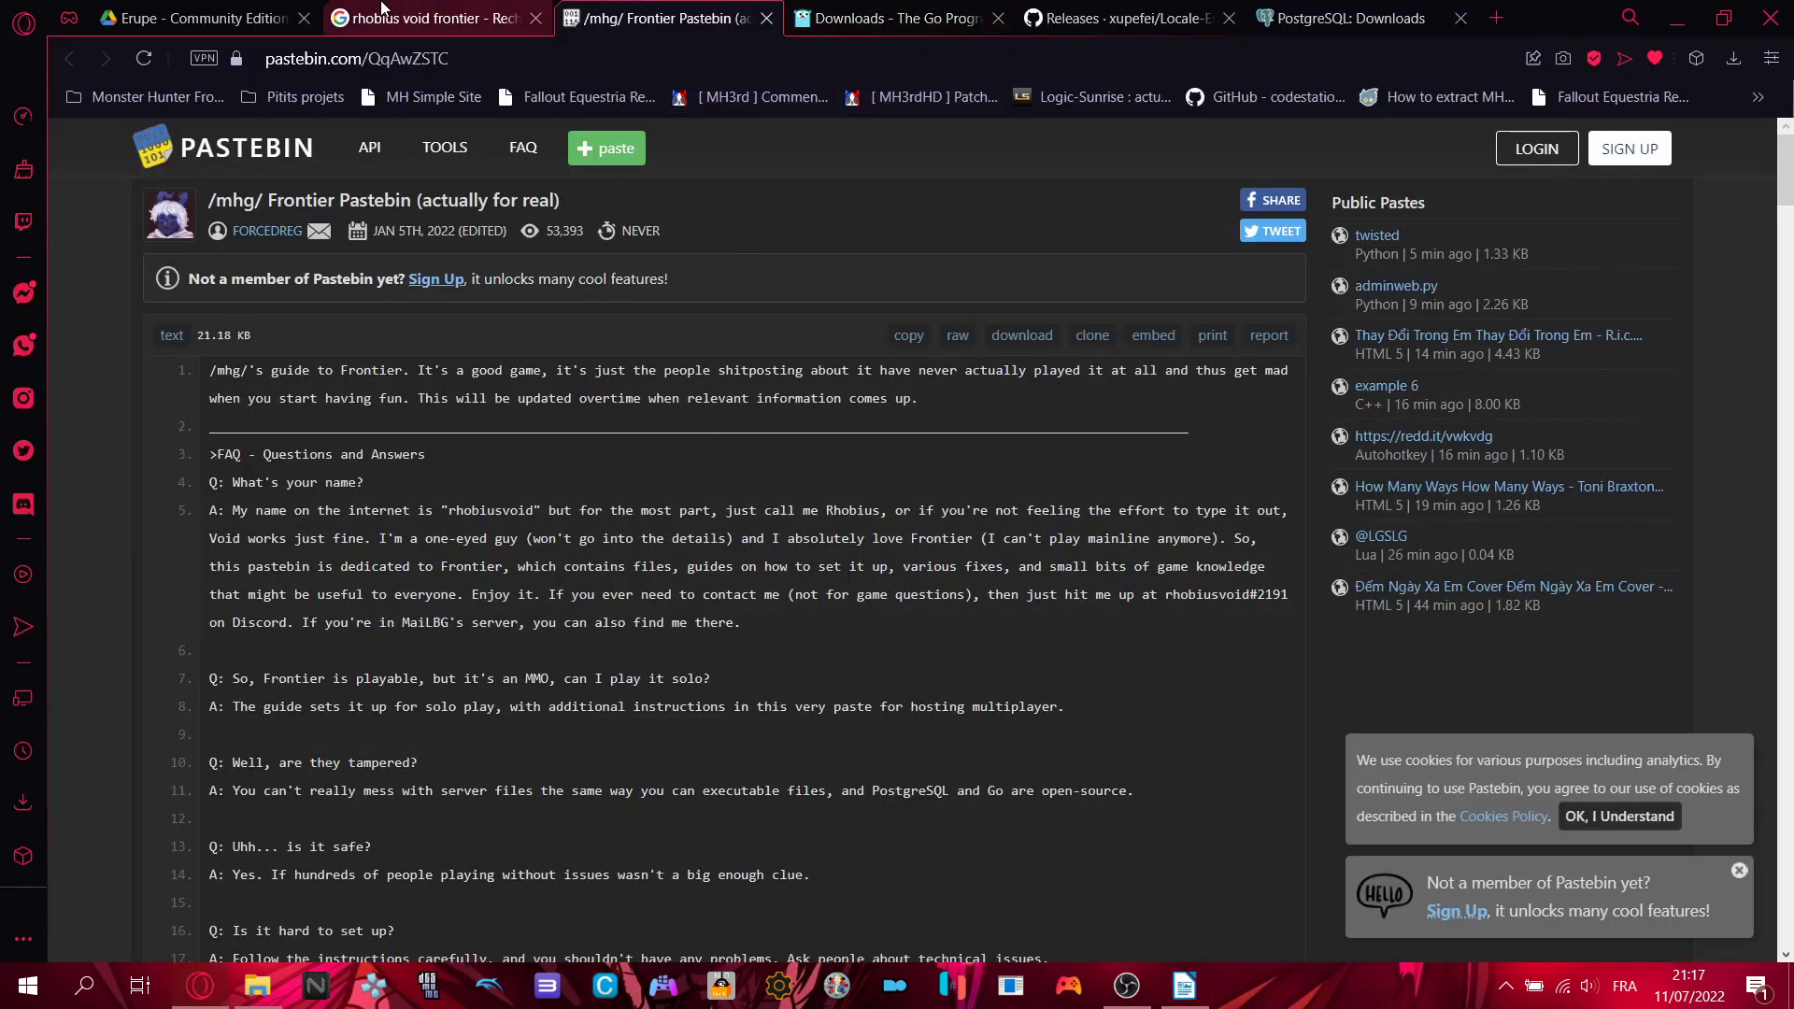
- Show the Erupe - Community Edition Drive folder, comparing the All-in-one.7z and Server Files.7z archives
click(215, 18)
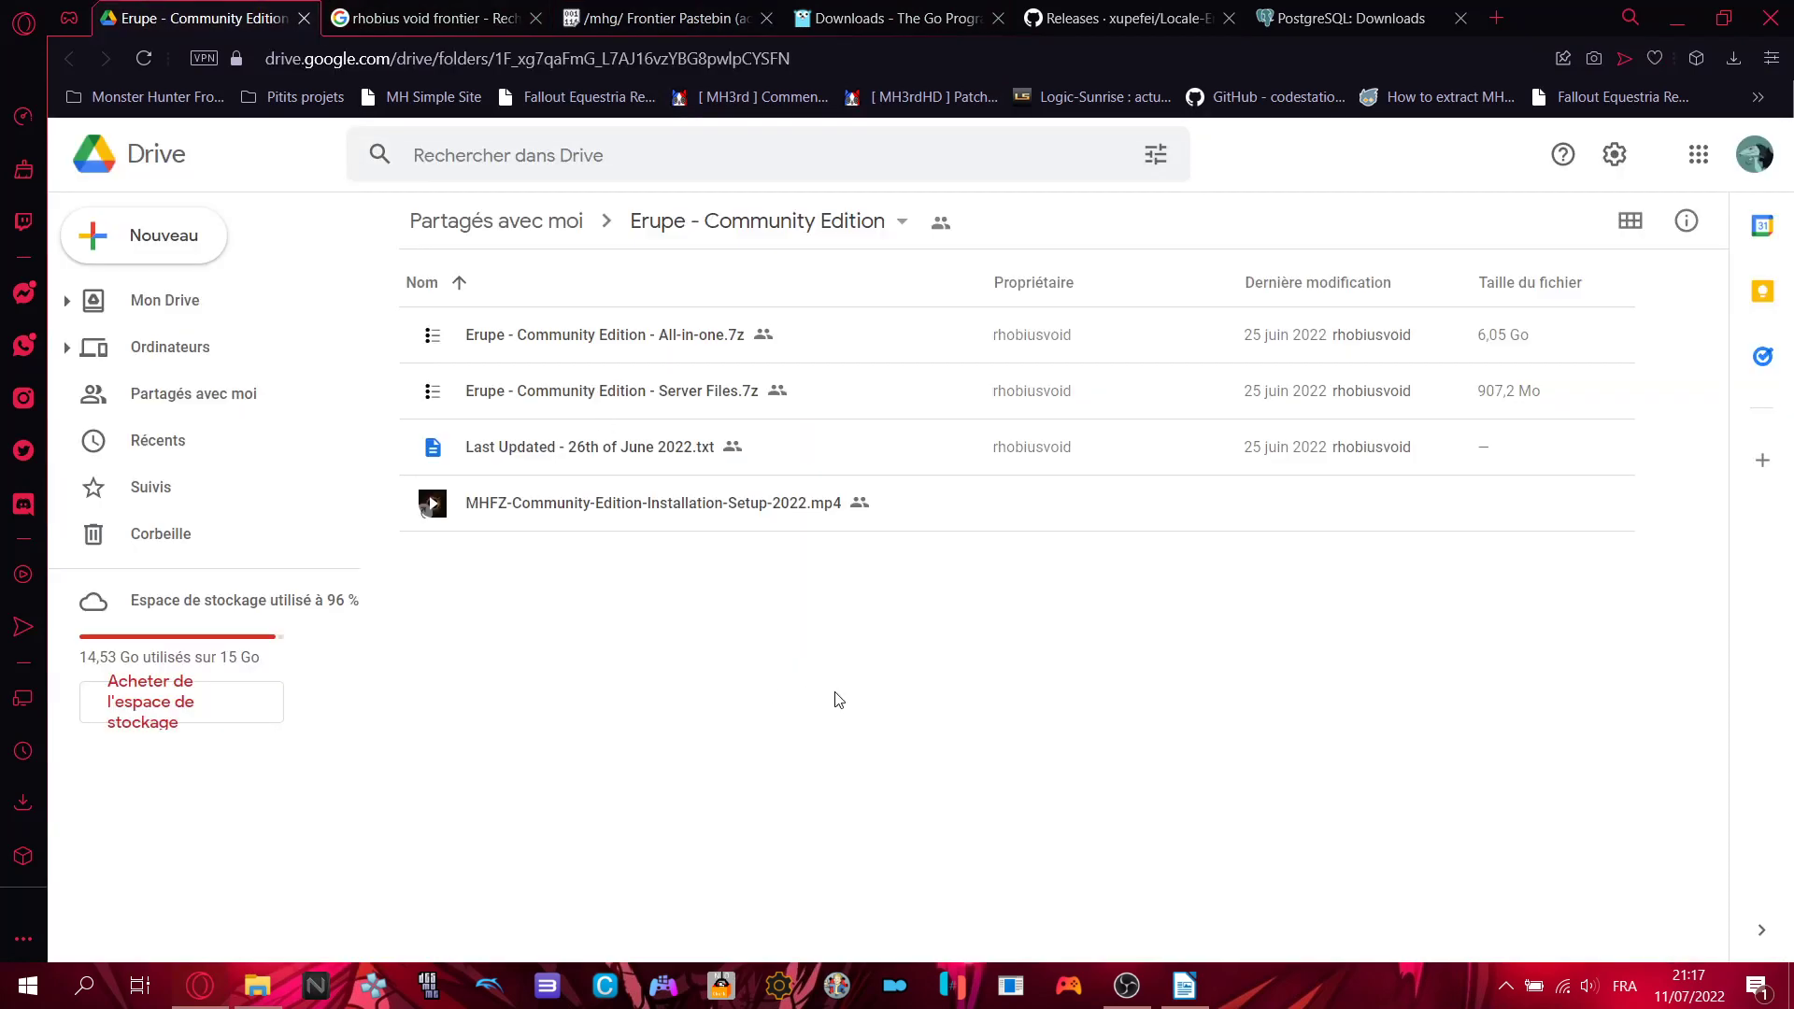
click(684, 341)
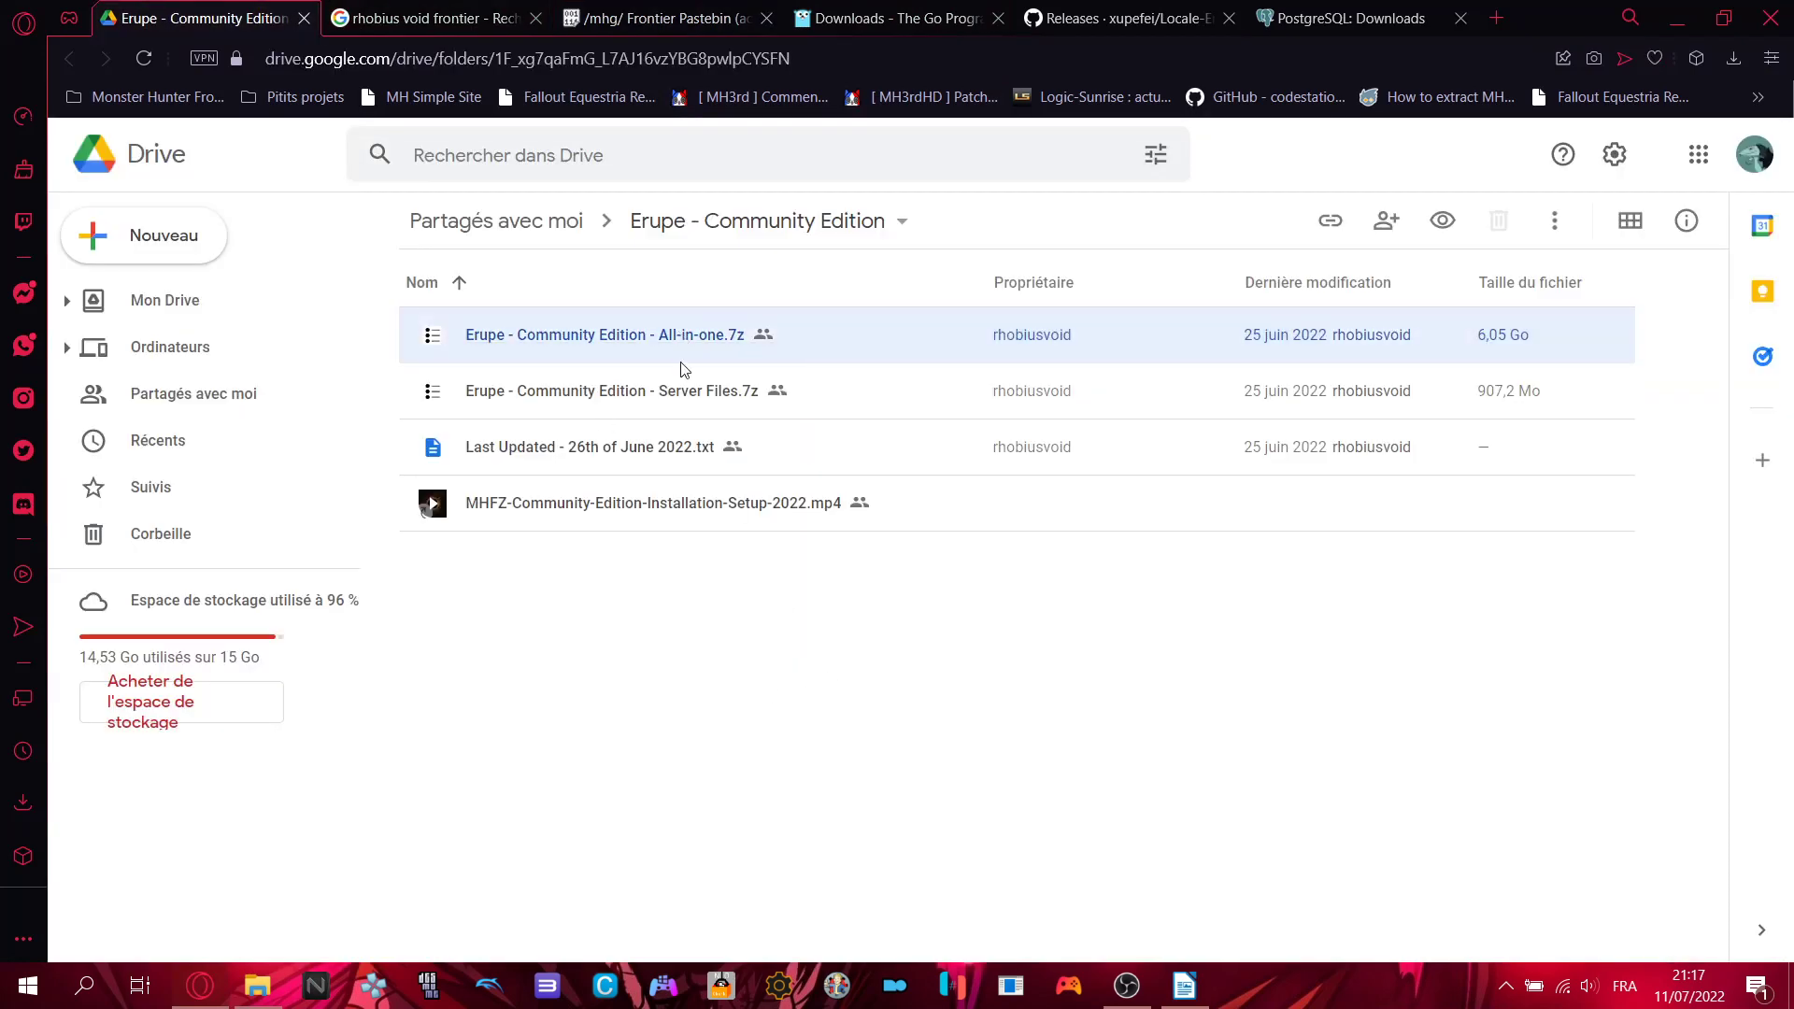
click(657, 404)
click(654, 348)
click(781, 387)
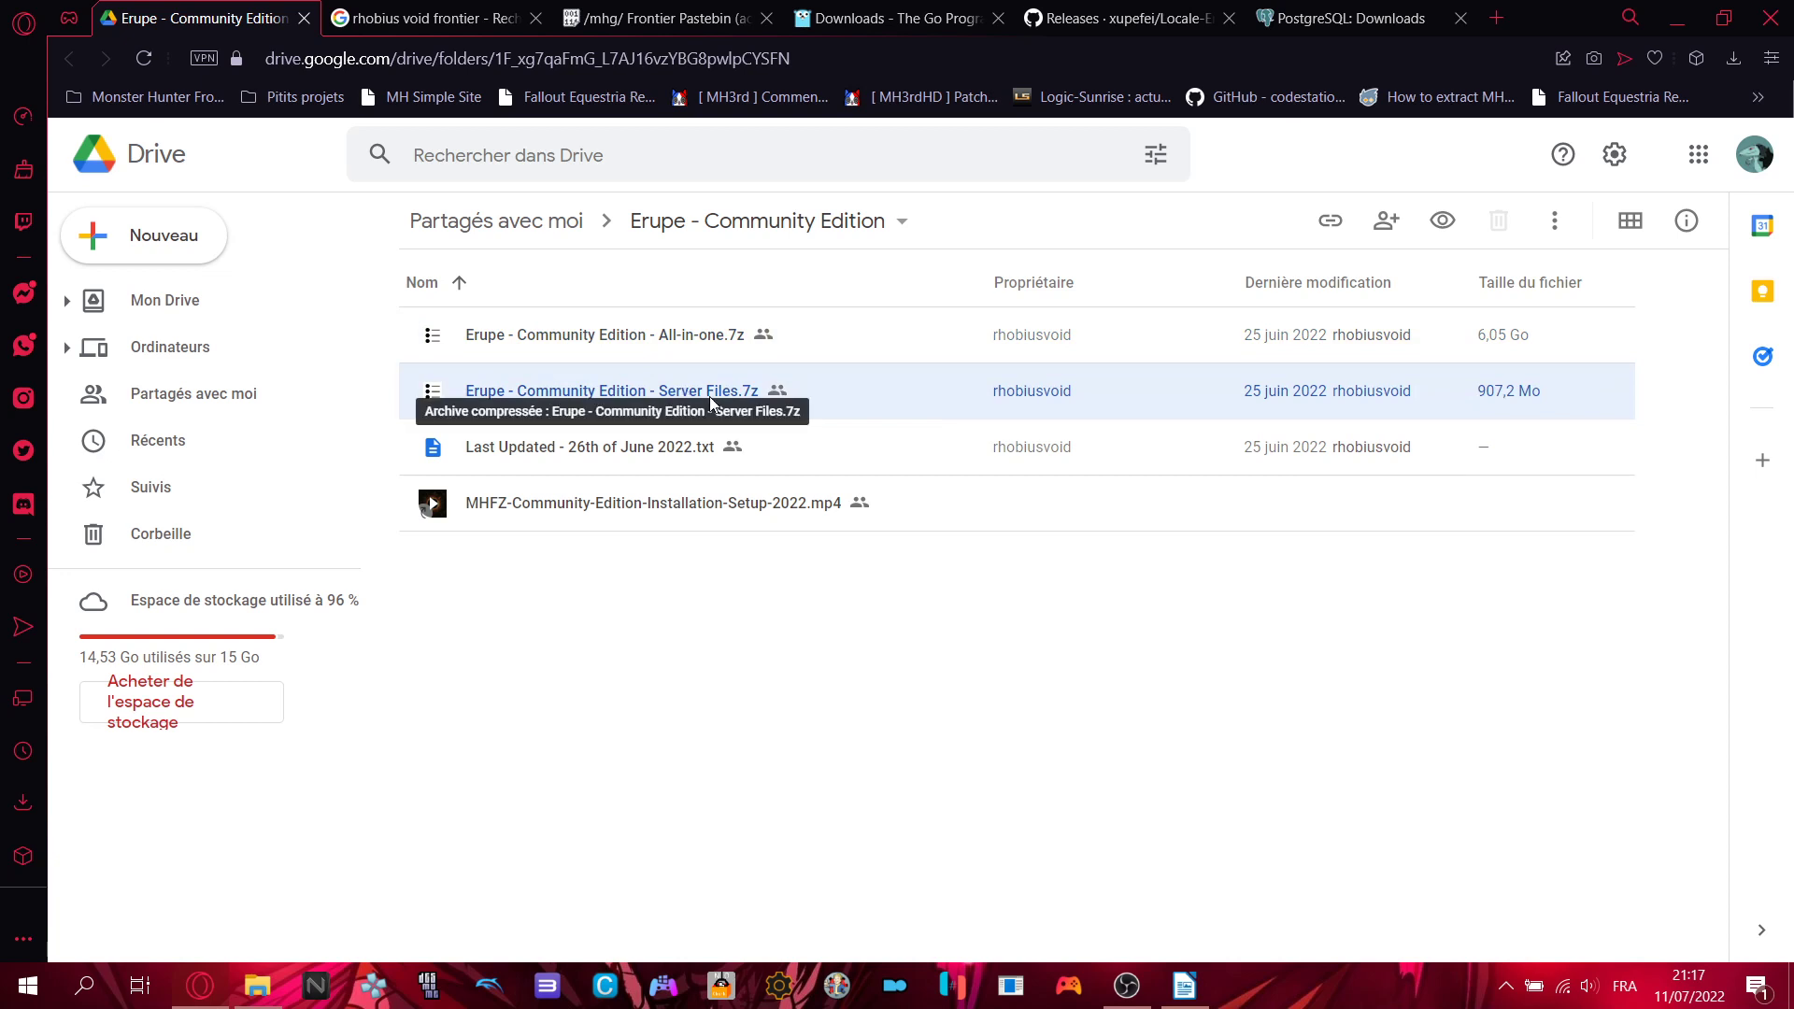
click(737, 351)
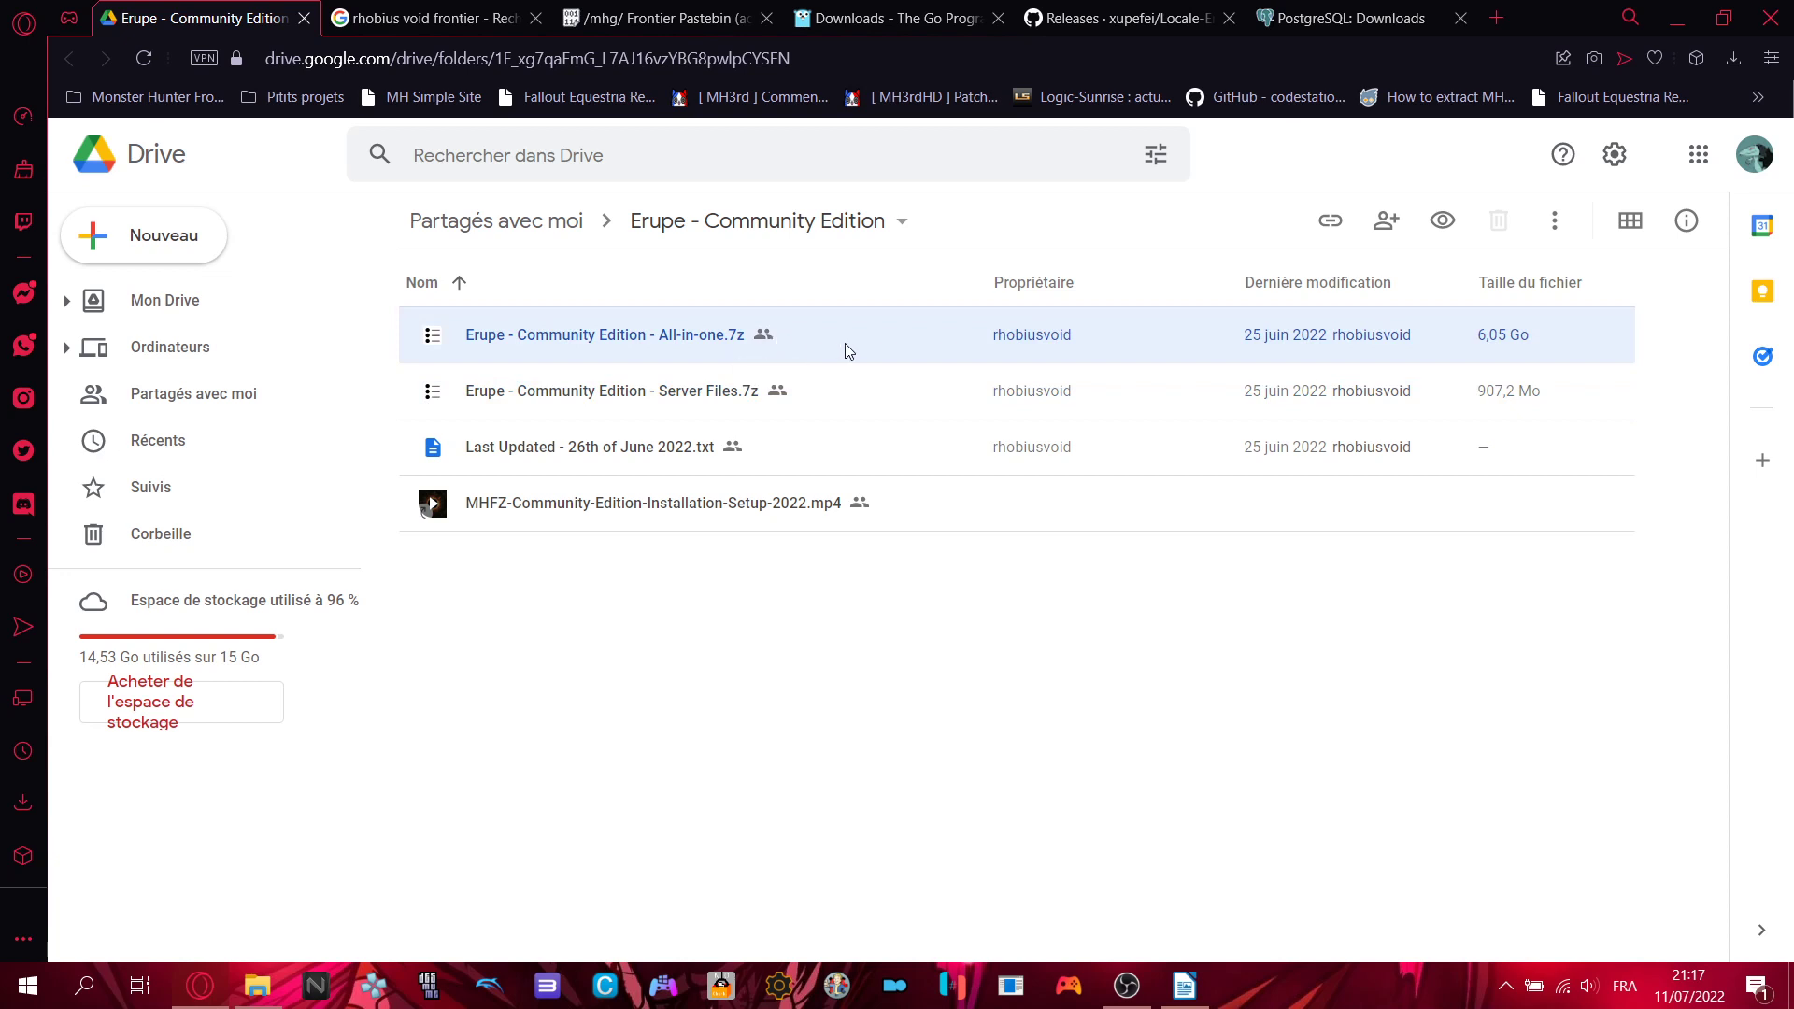
click(769, 392)
click(714, 351)
double_click(473, 353)
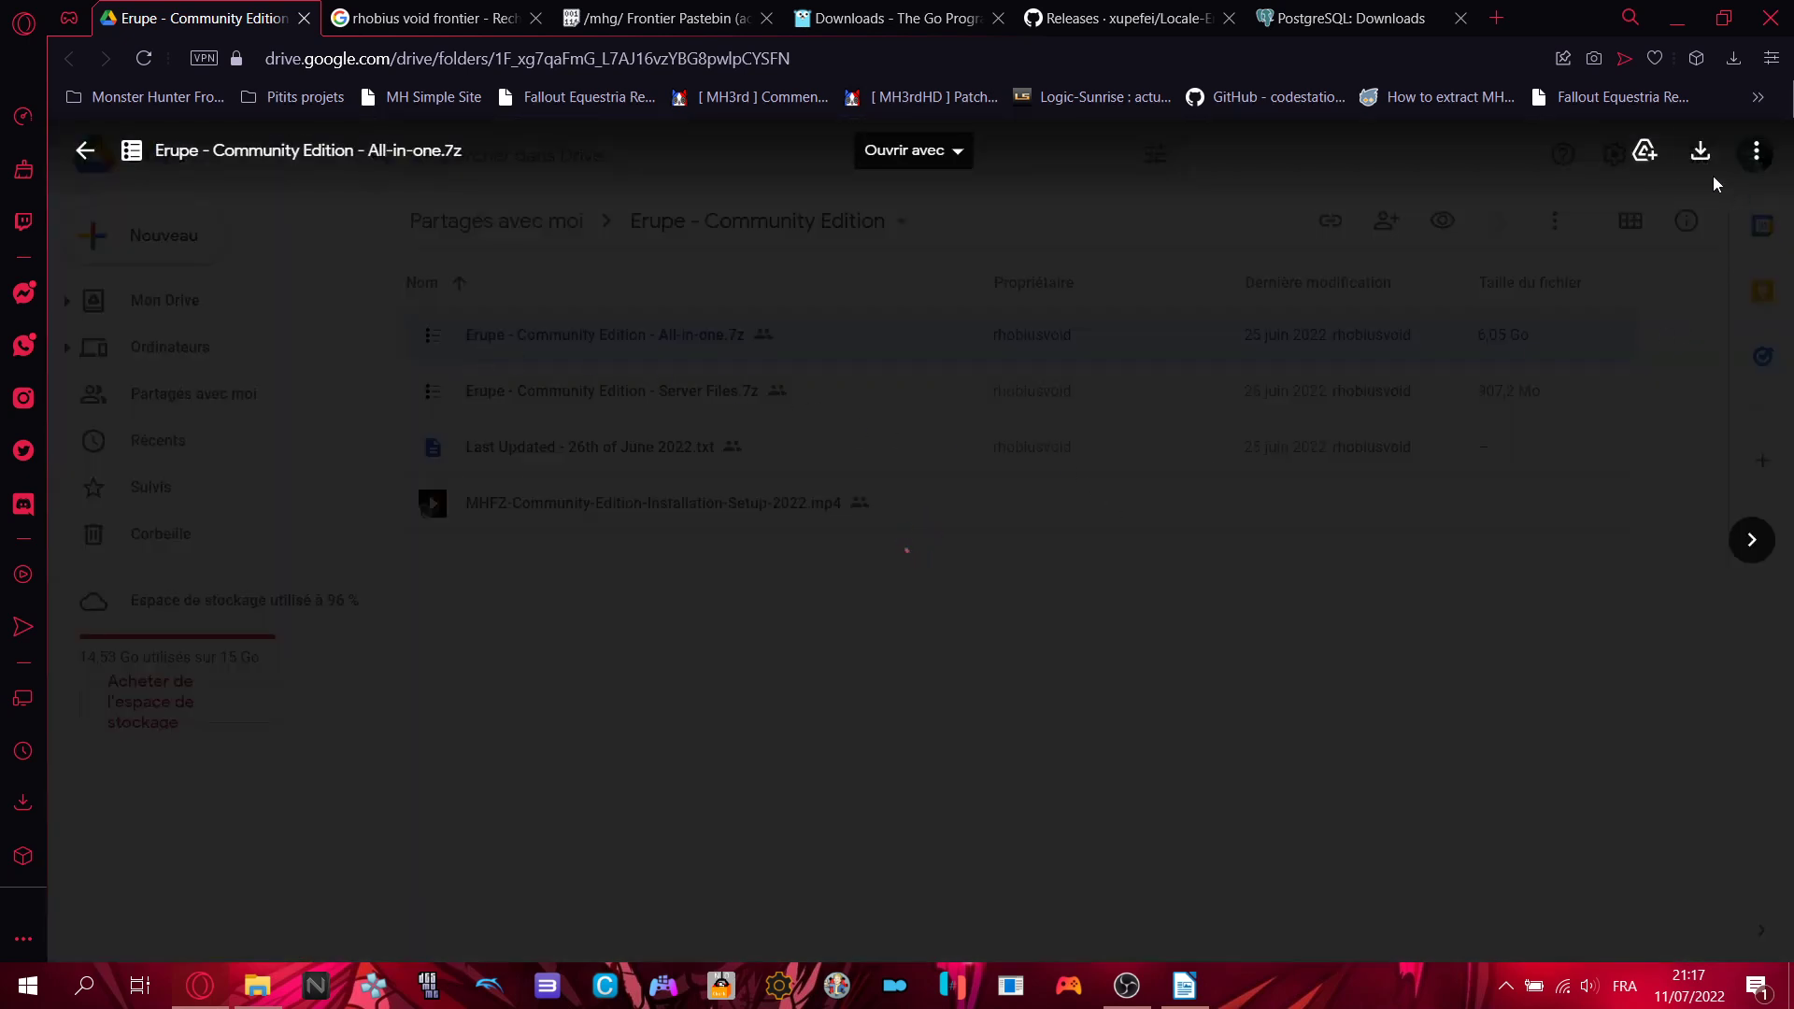
click(1701, 150)
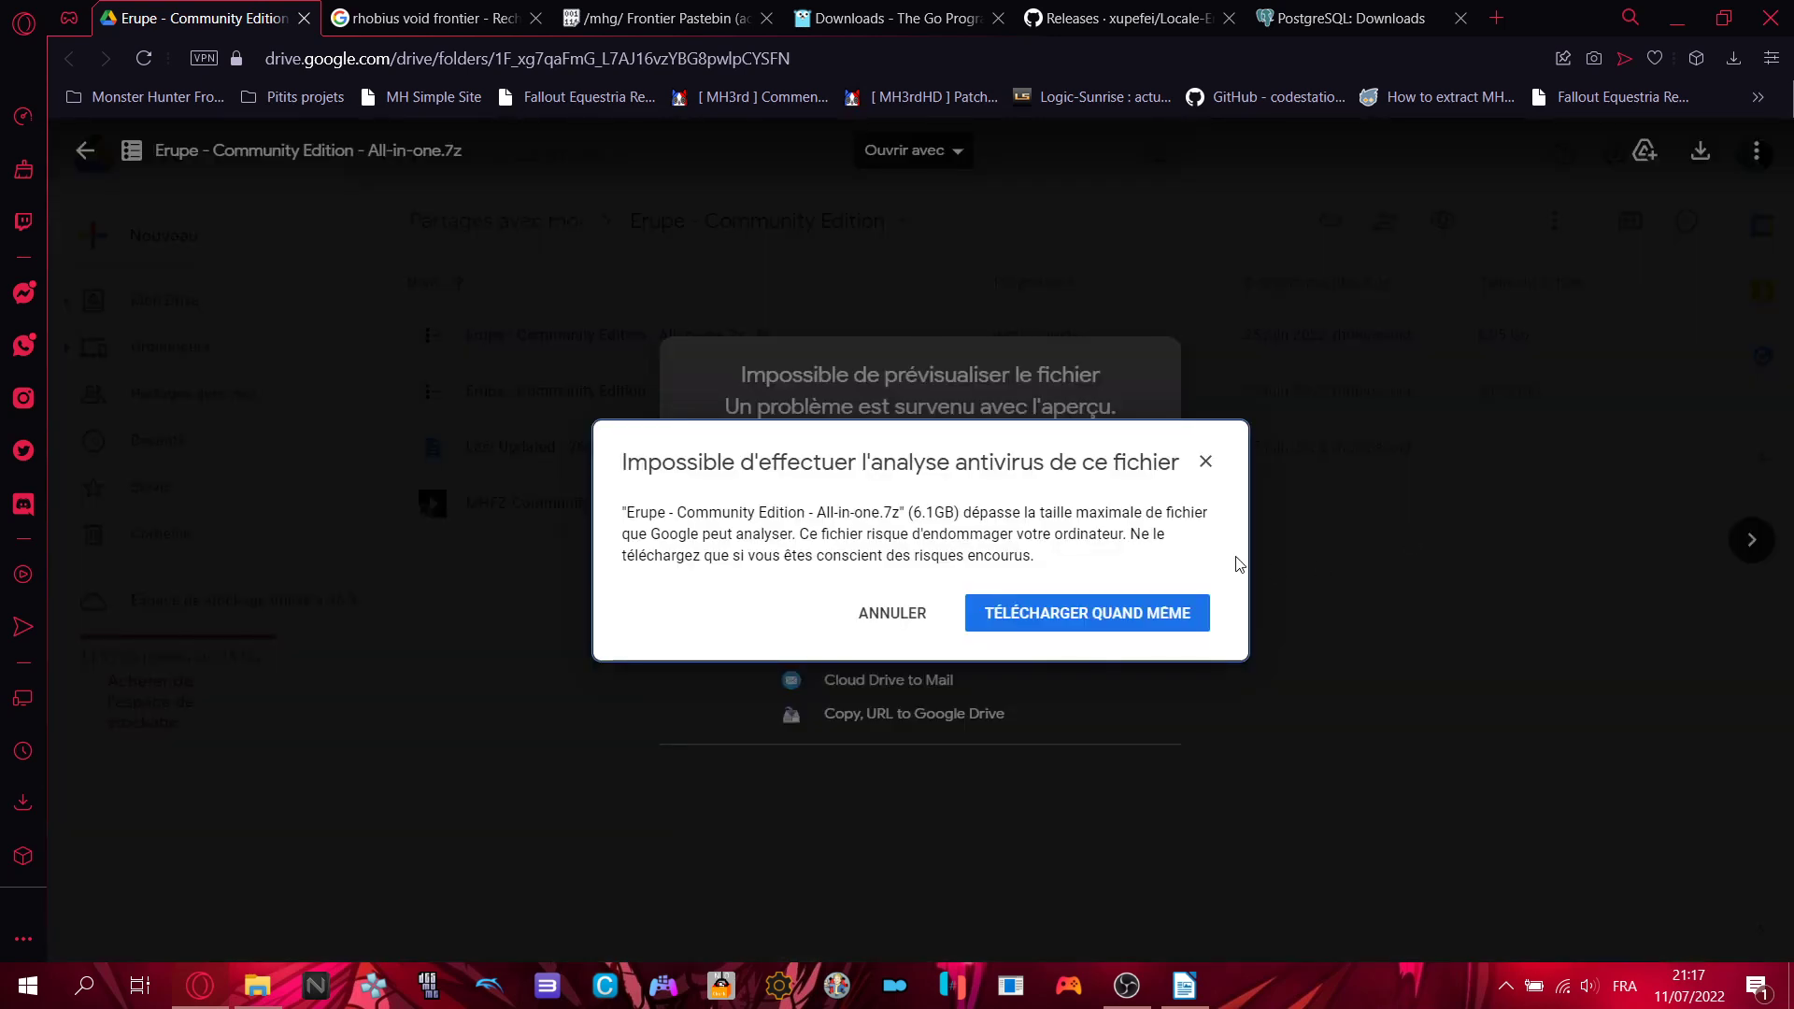
click(1207, 461)
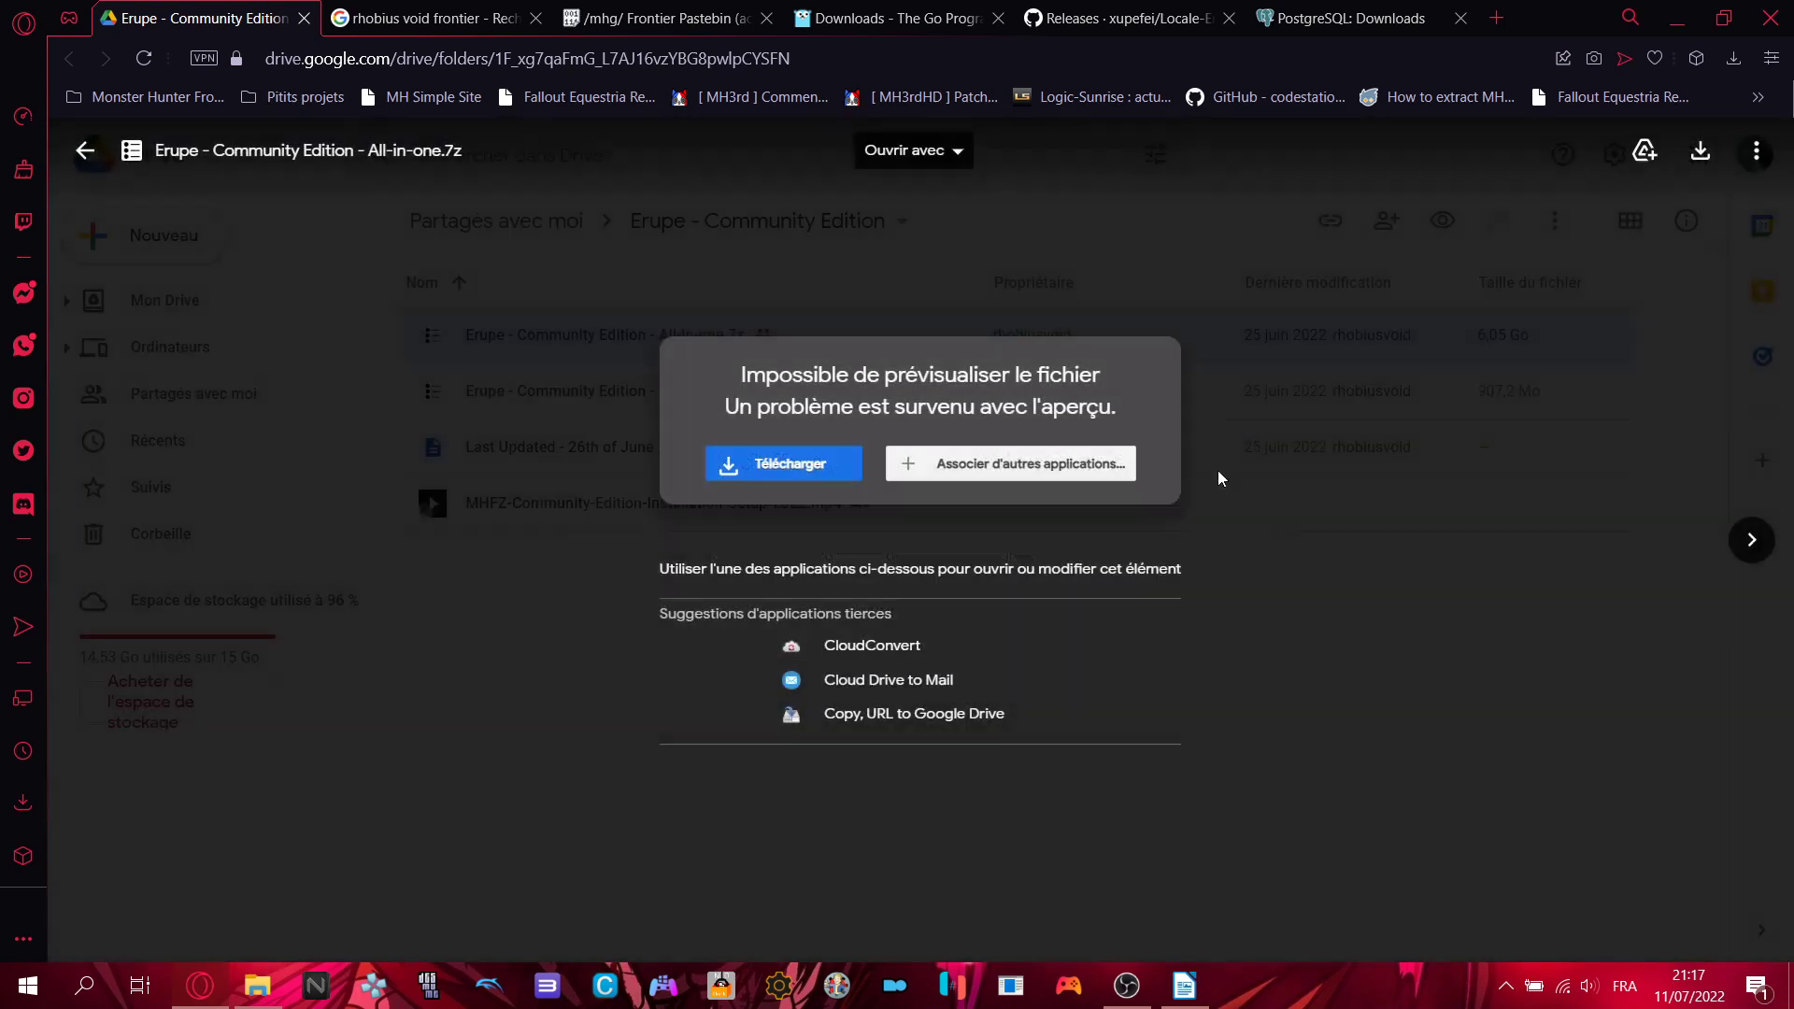
click(1388, 357)
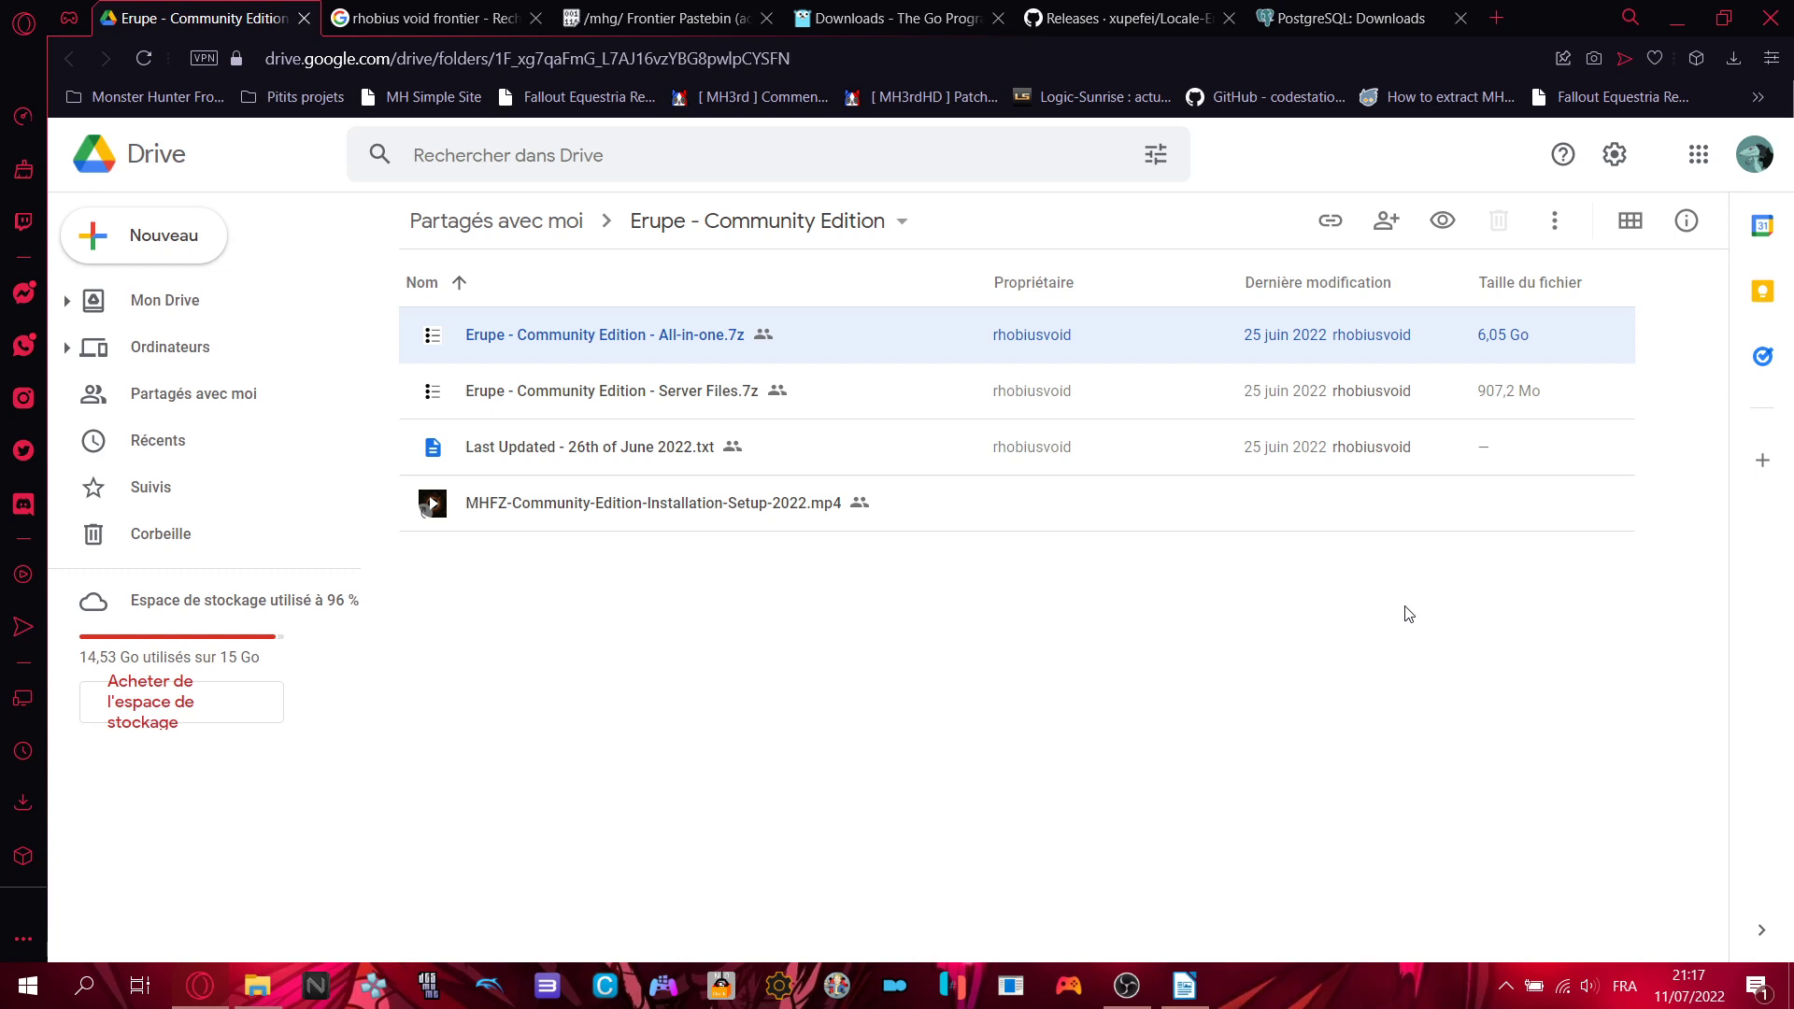
click(1410, 614)
click(626, 343)
click(1009, 724)
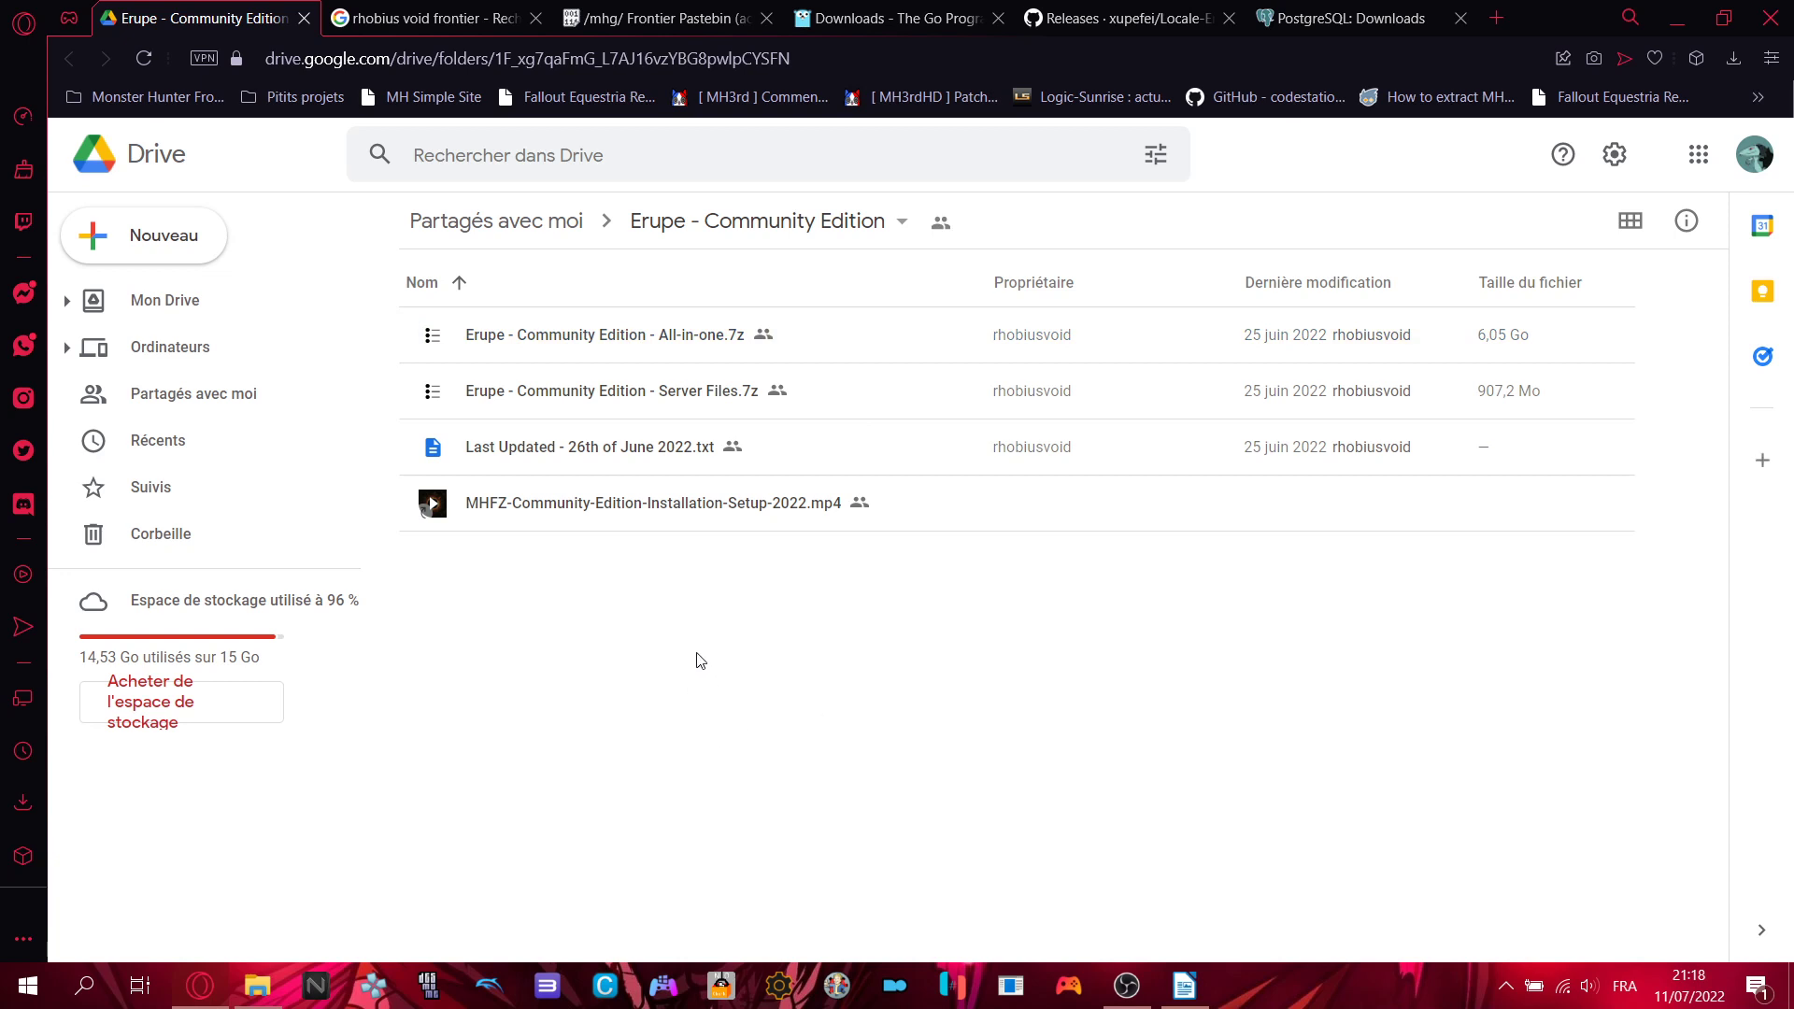
click(589, 340)
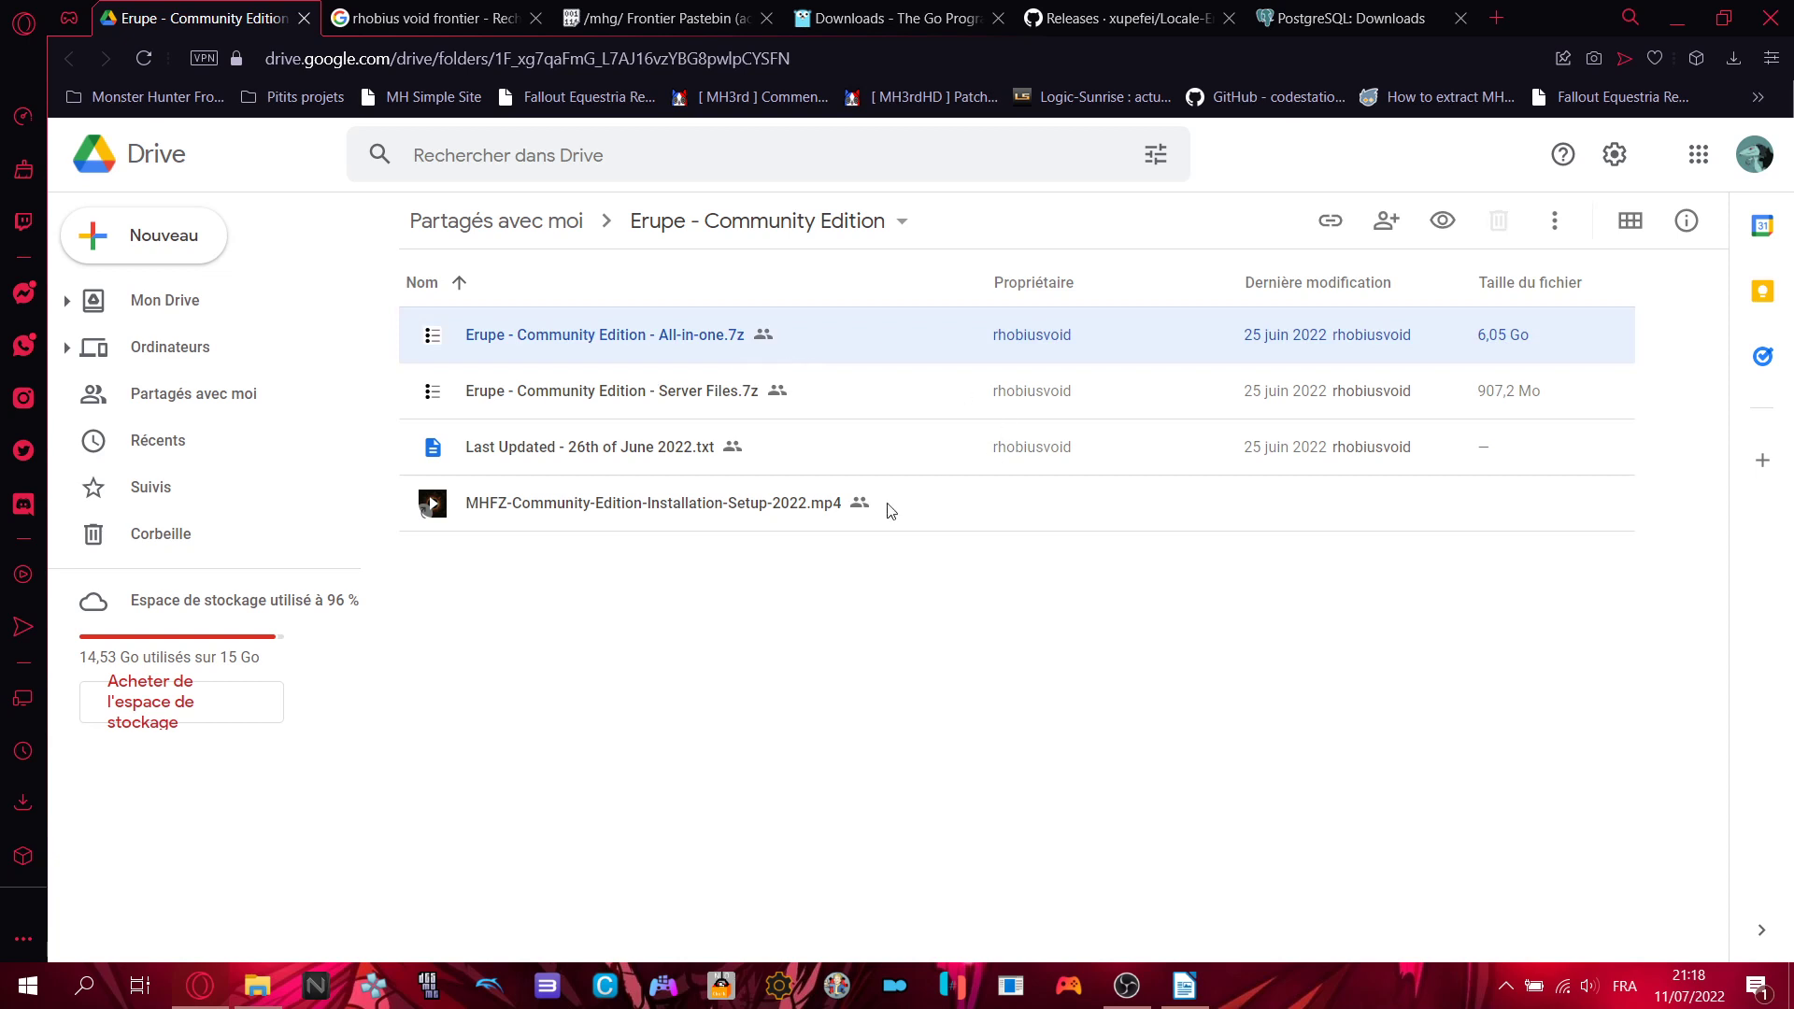
click(735, 464)
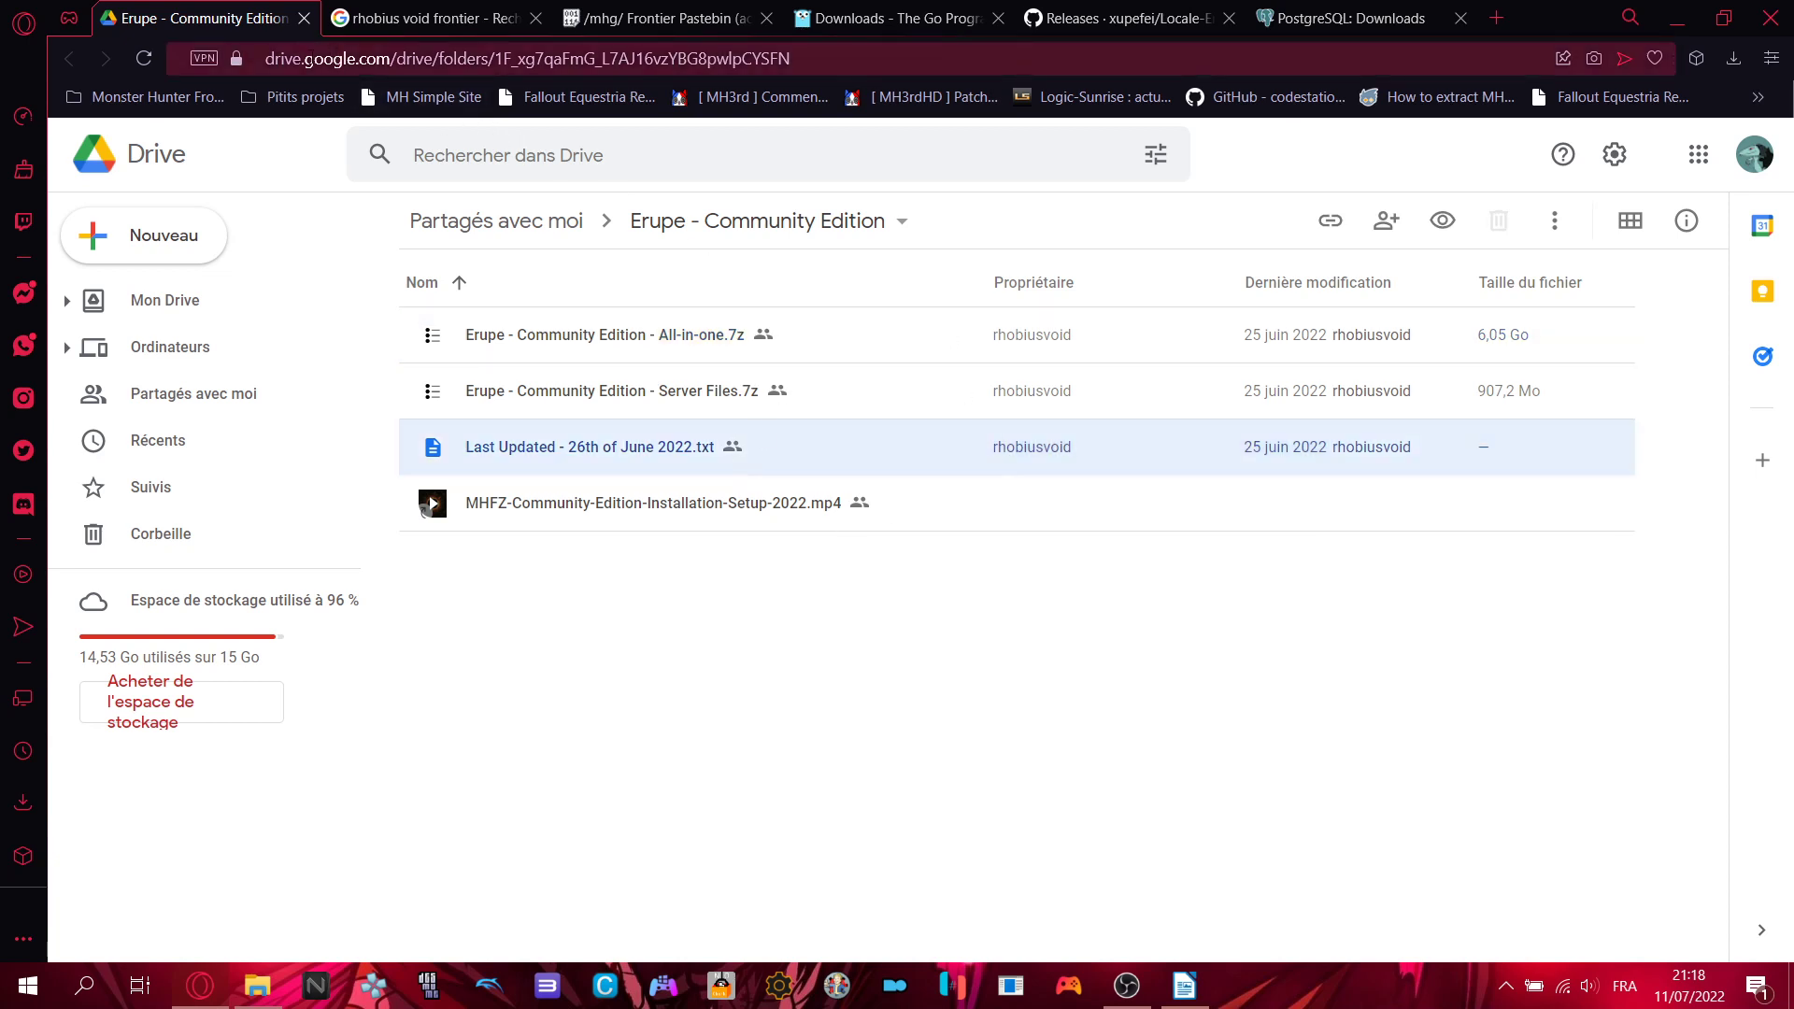
- Preview the MHFZ installation setup video, then close it and clear the selection
double_click(608, 523)
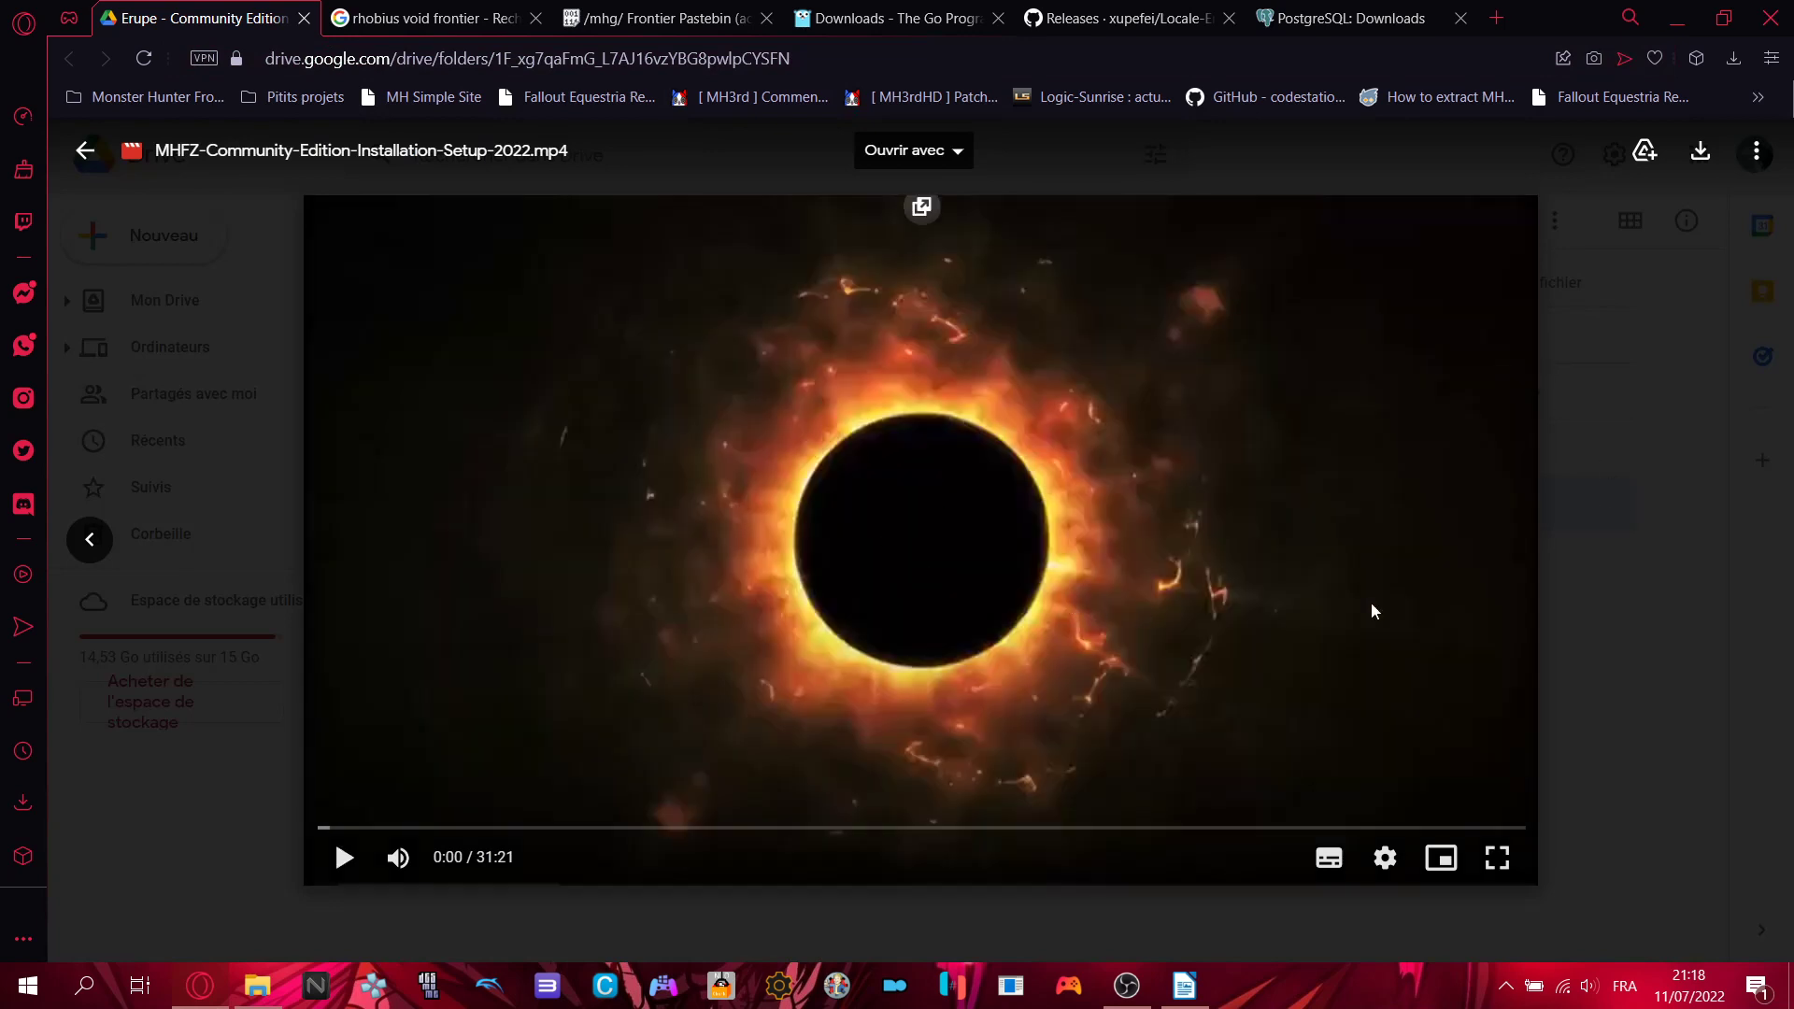
click(1625, 573)
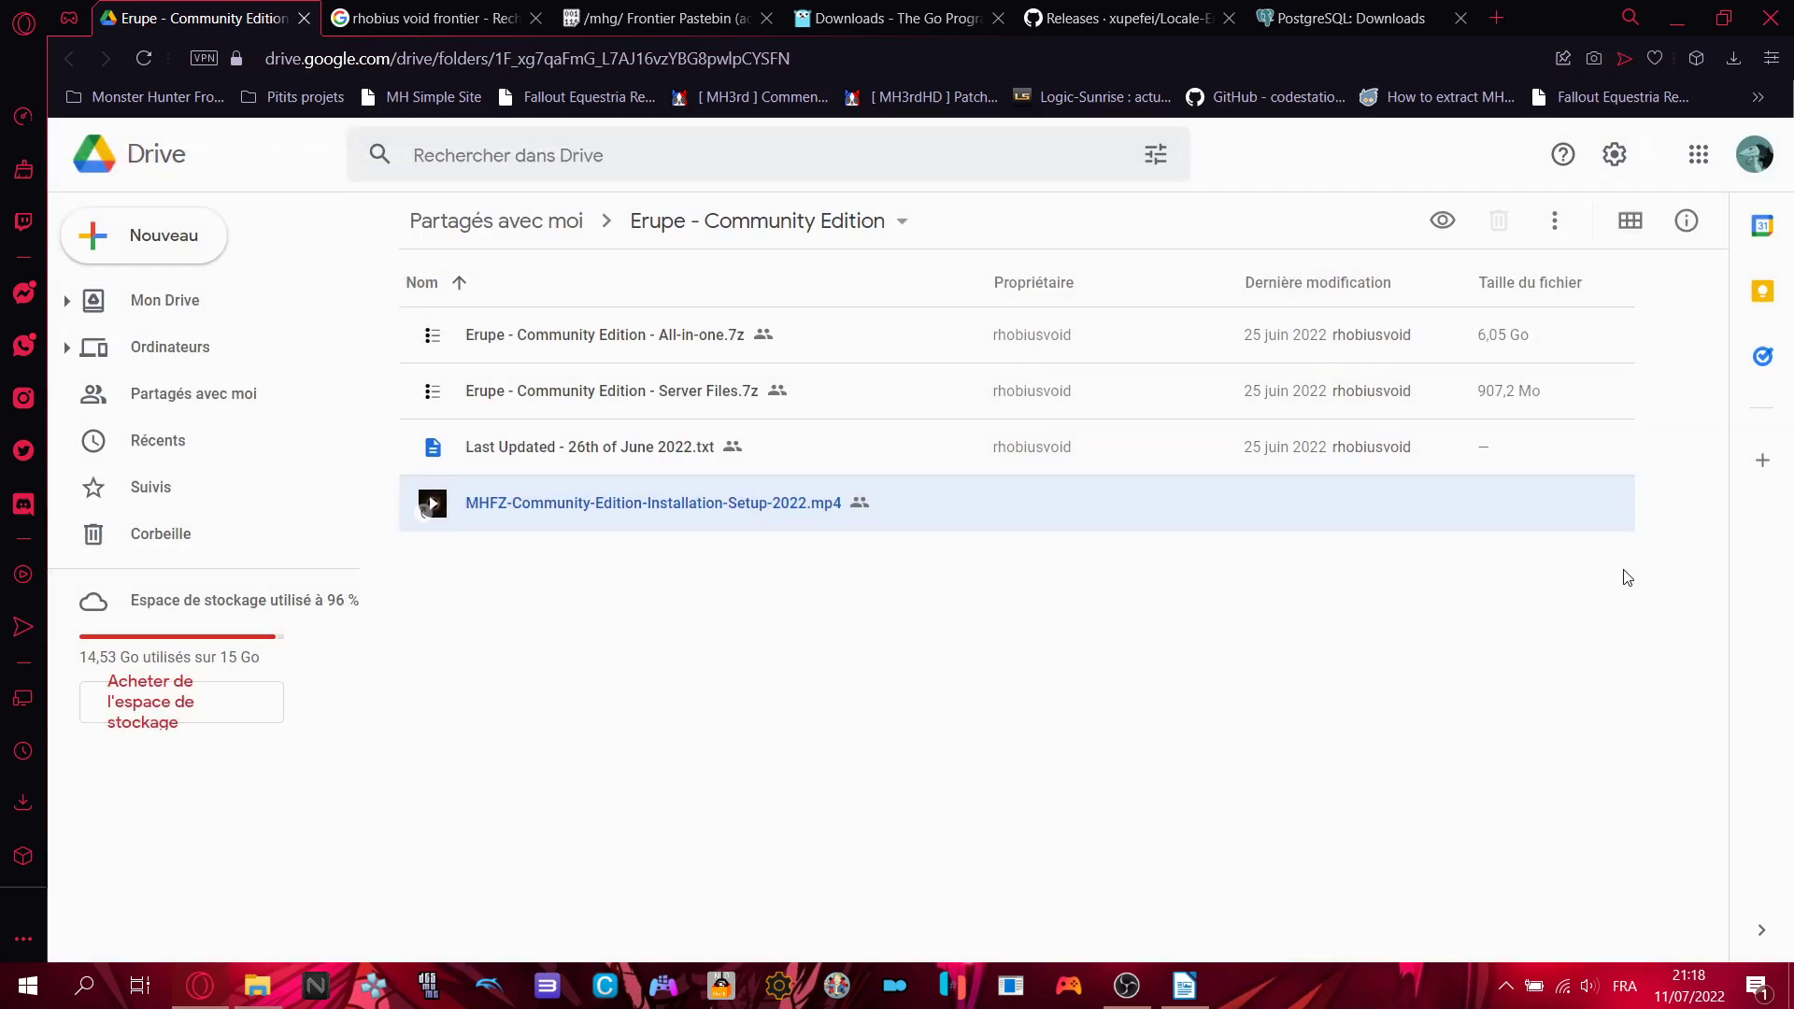
click(1059, 624)
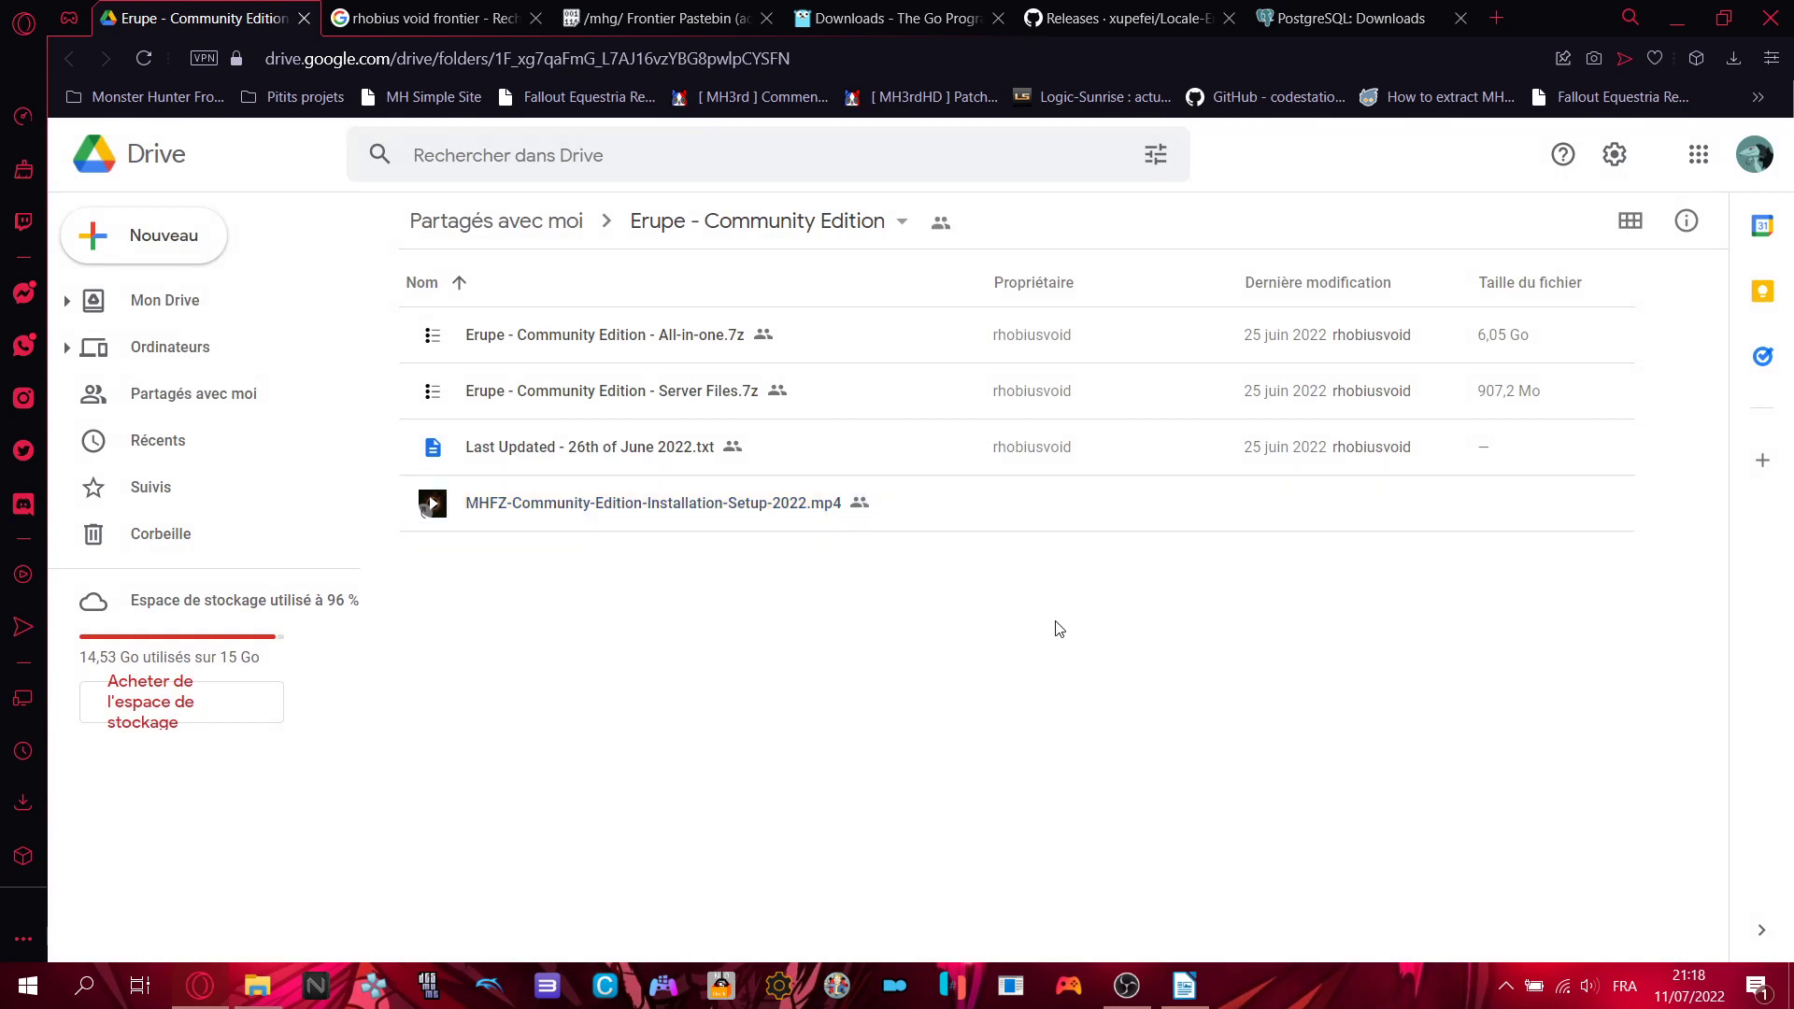
click(950, 520)
click(962, 647)
- Glance at the Writer tutorial, then restore the 'Server Files 4th june' folder window
click(1205, 998)
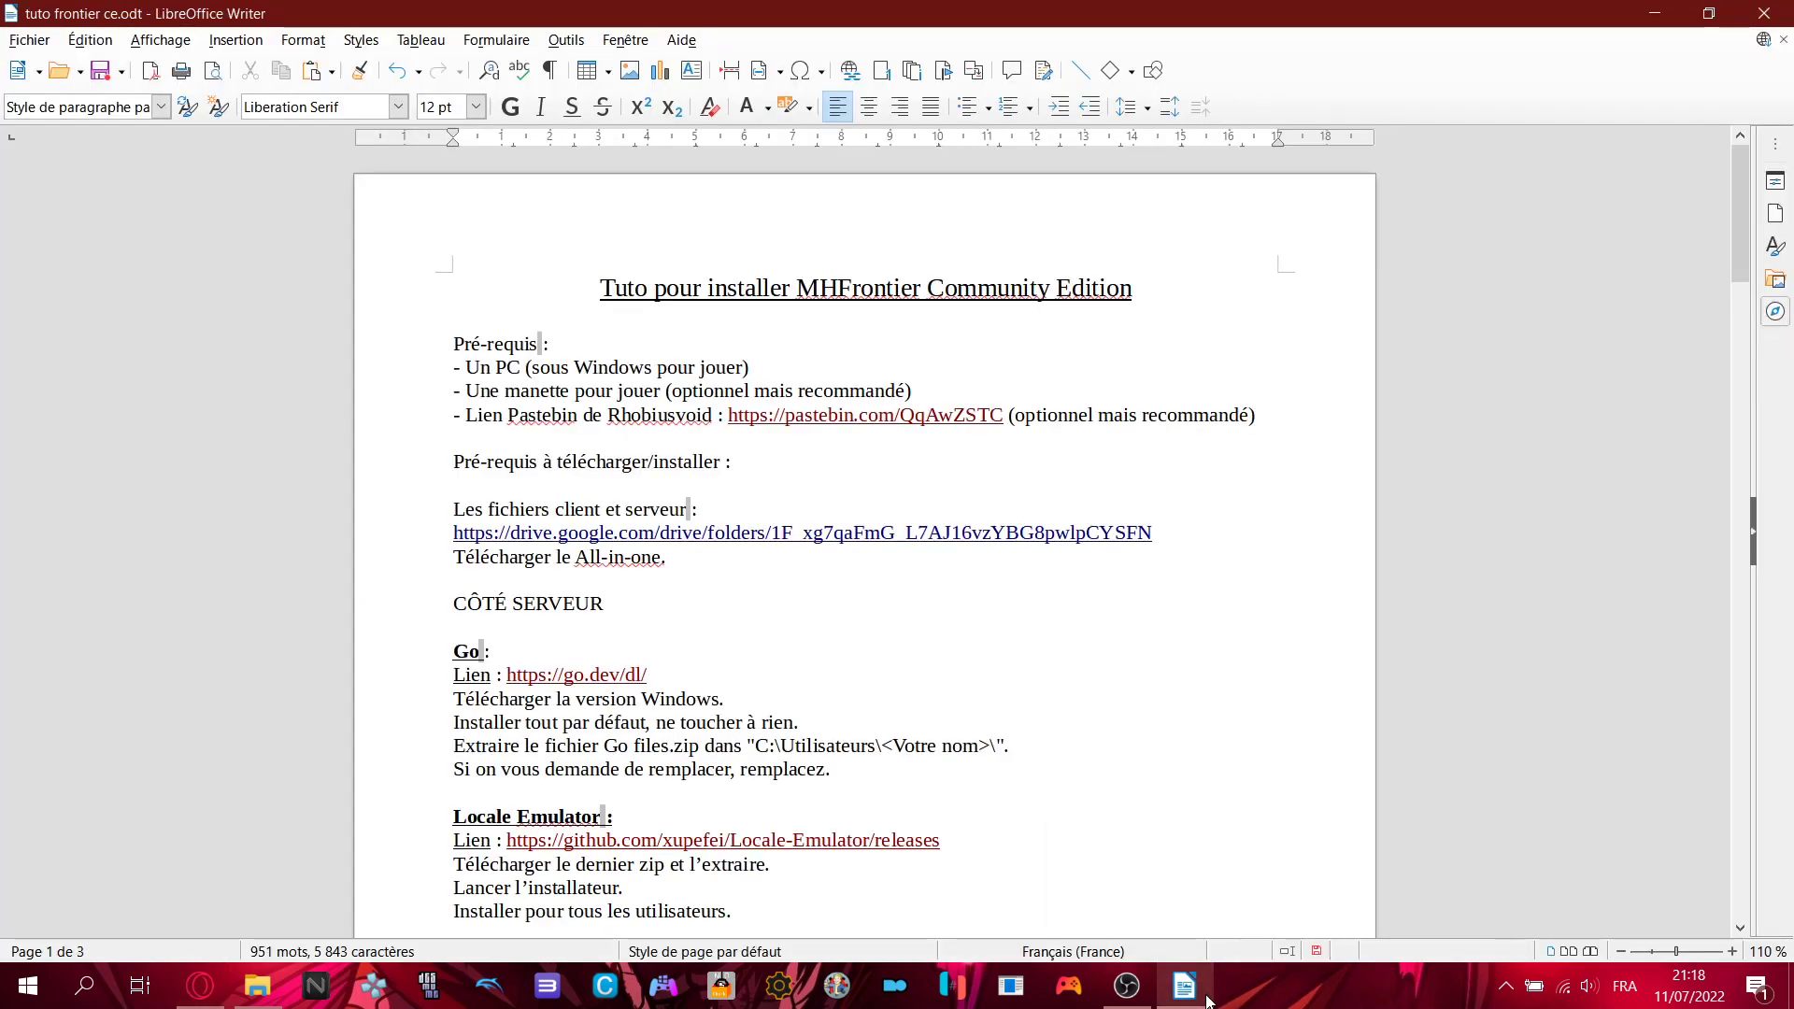
click(1206, 998)
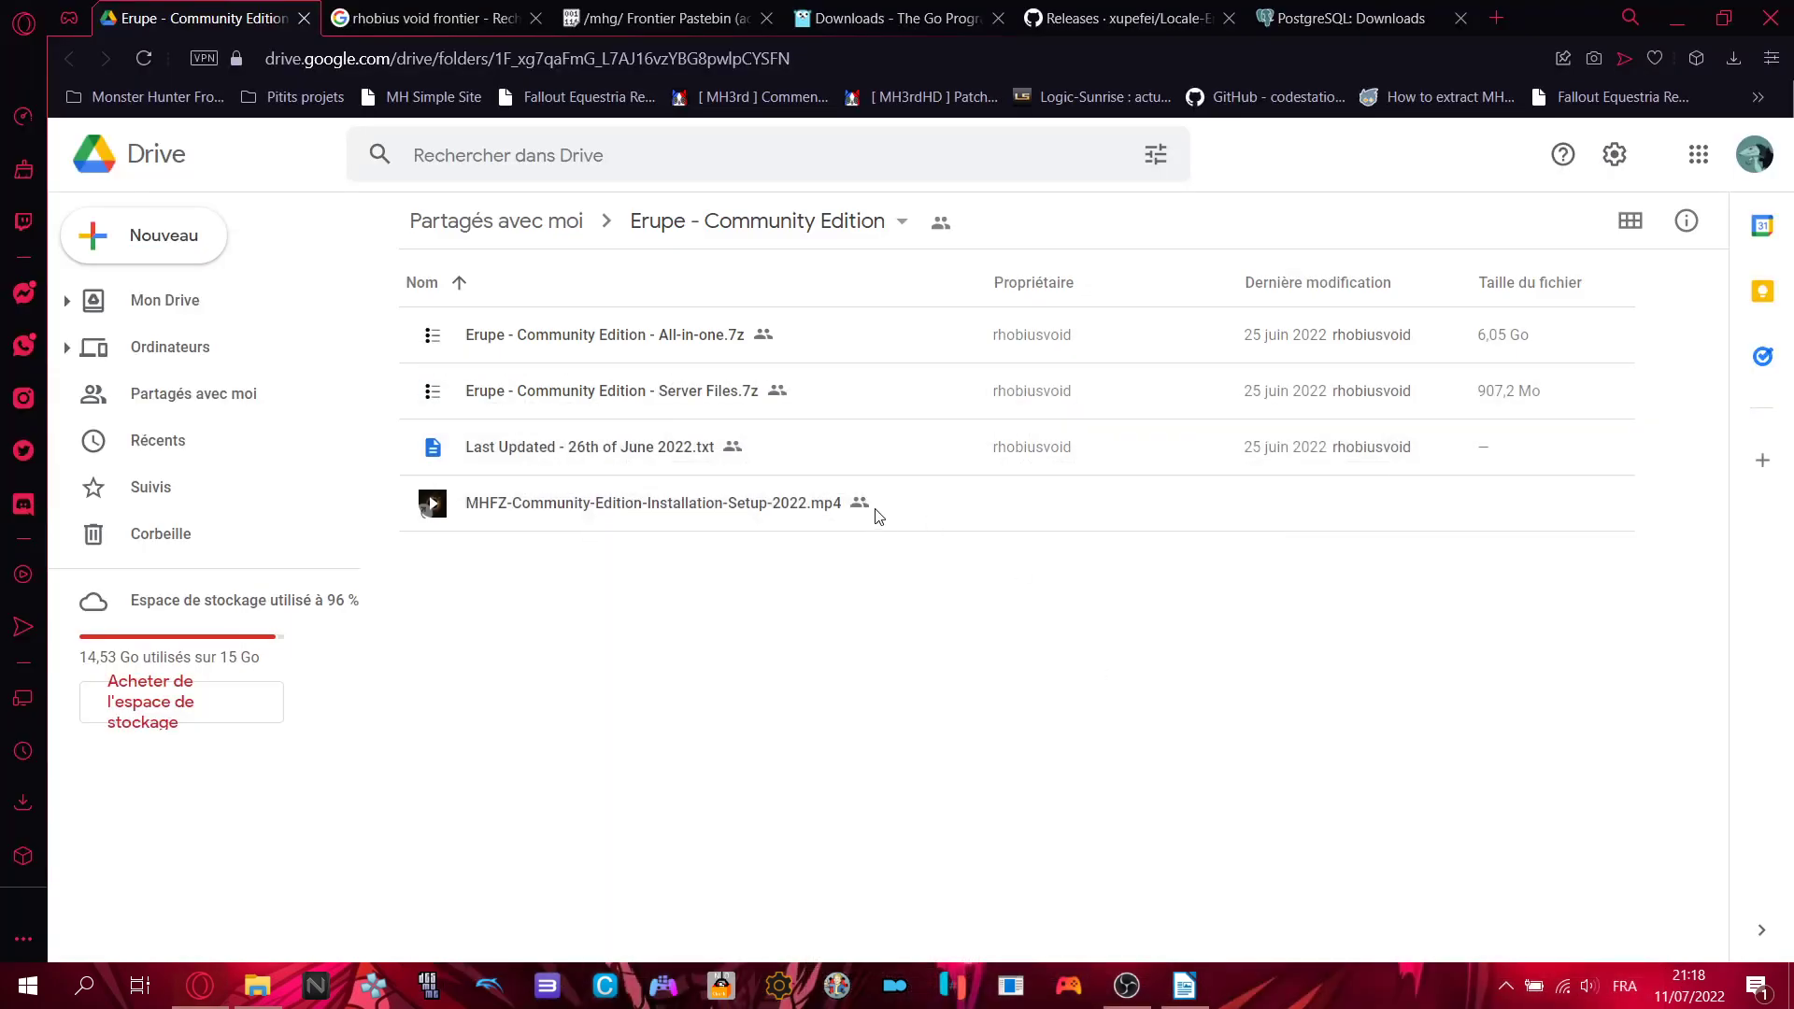
click(679, 344)
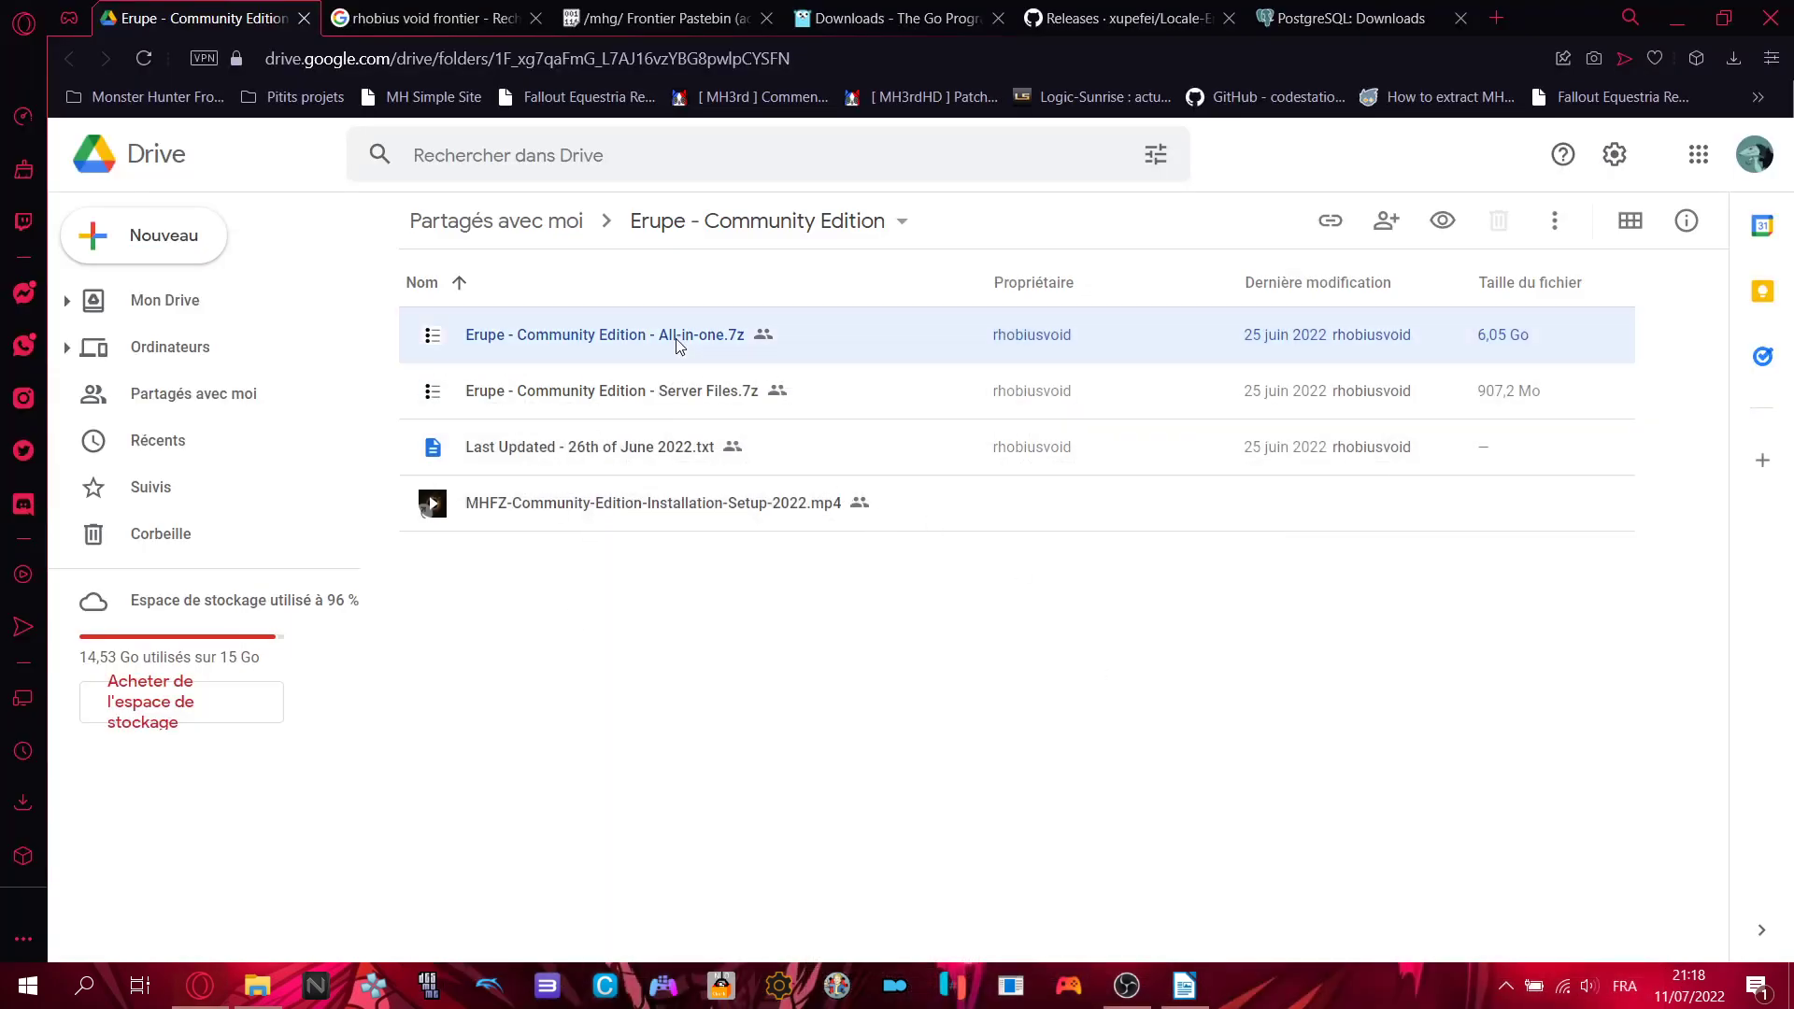
click(982, 621)
click(259, 986)
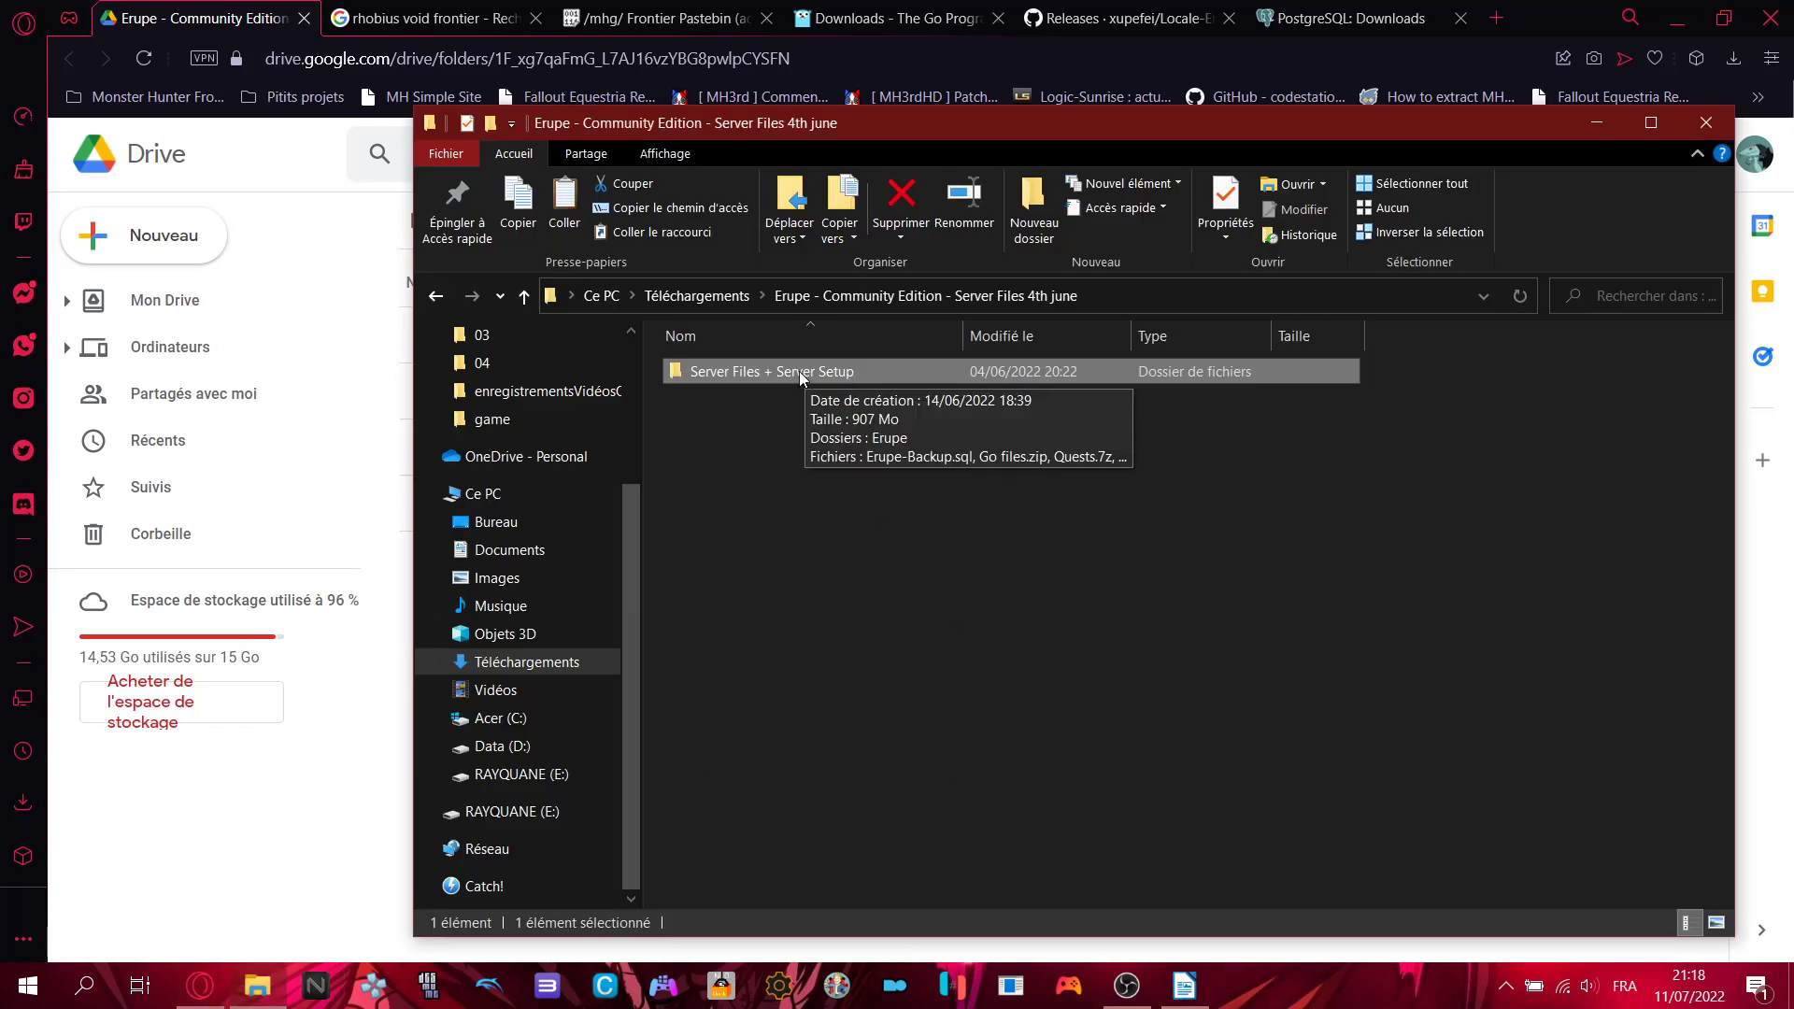
- Open Téléchargements > dossier_du_new_frontier > Erupe - Community Edition locally, then return to Drive
click(733, 295)
double_click(722, 497)
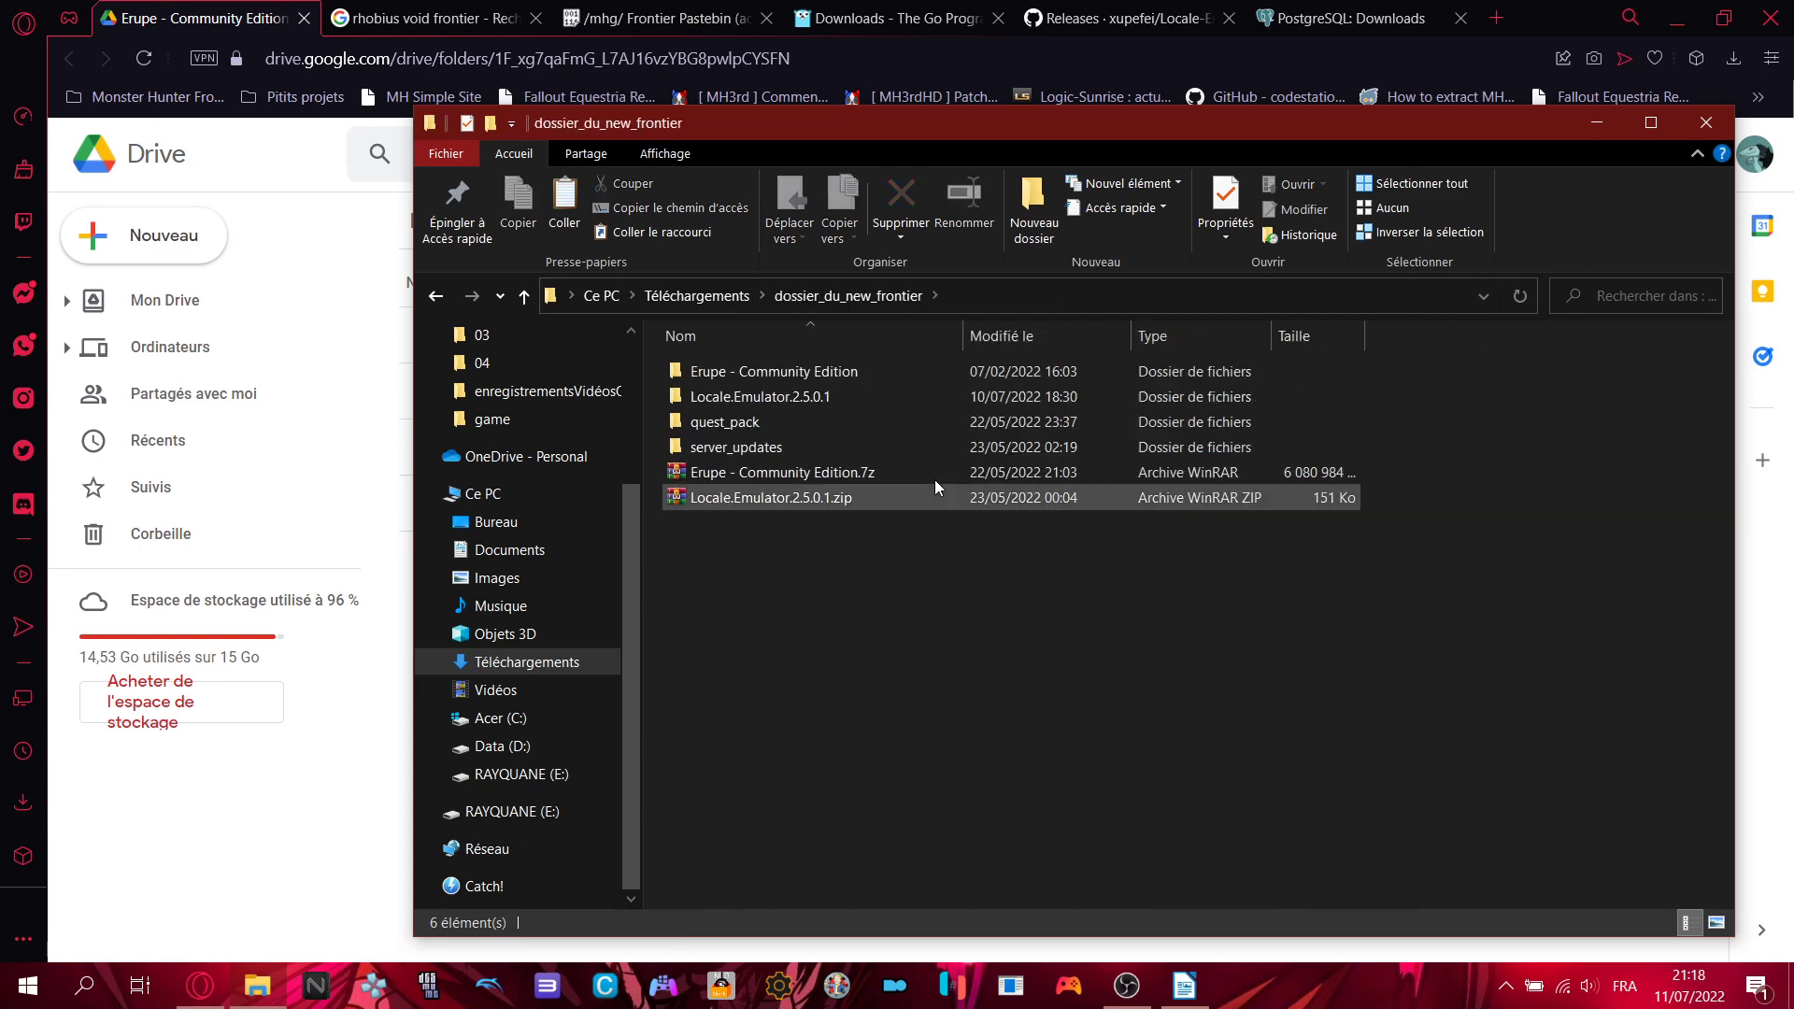
double_click(774, 372)
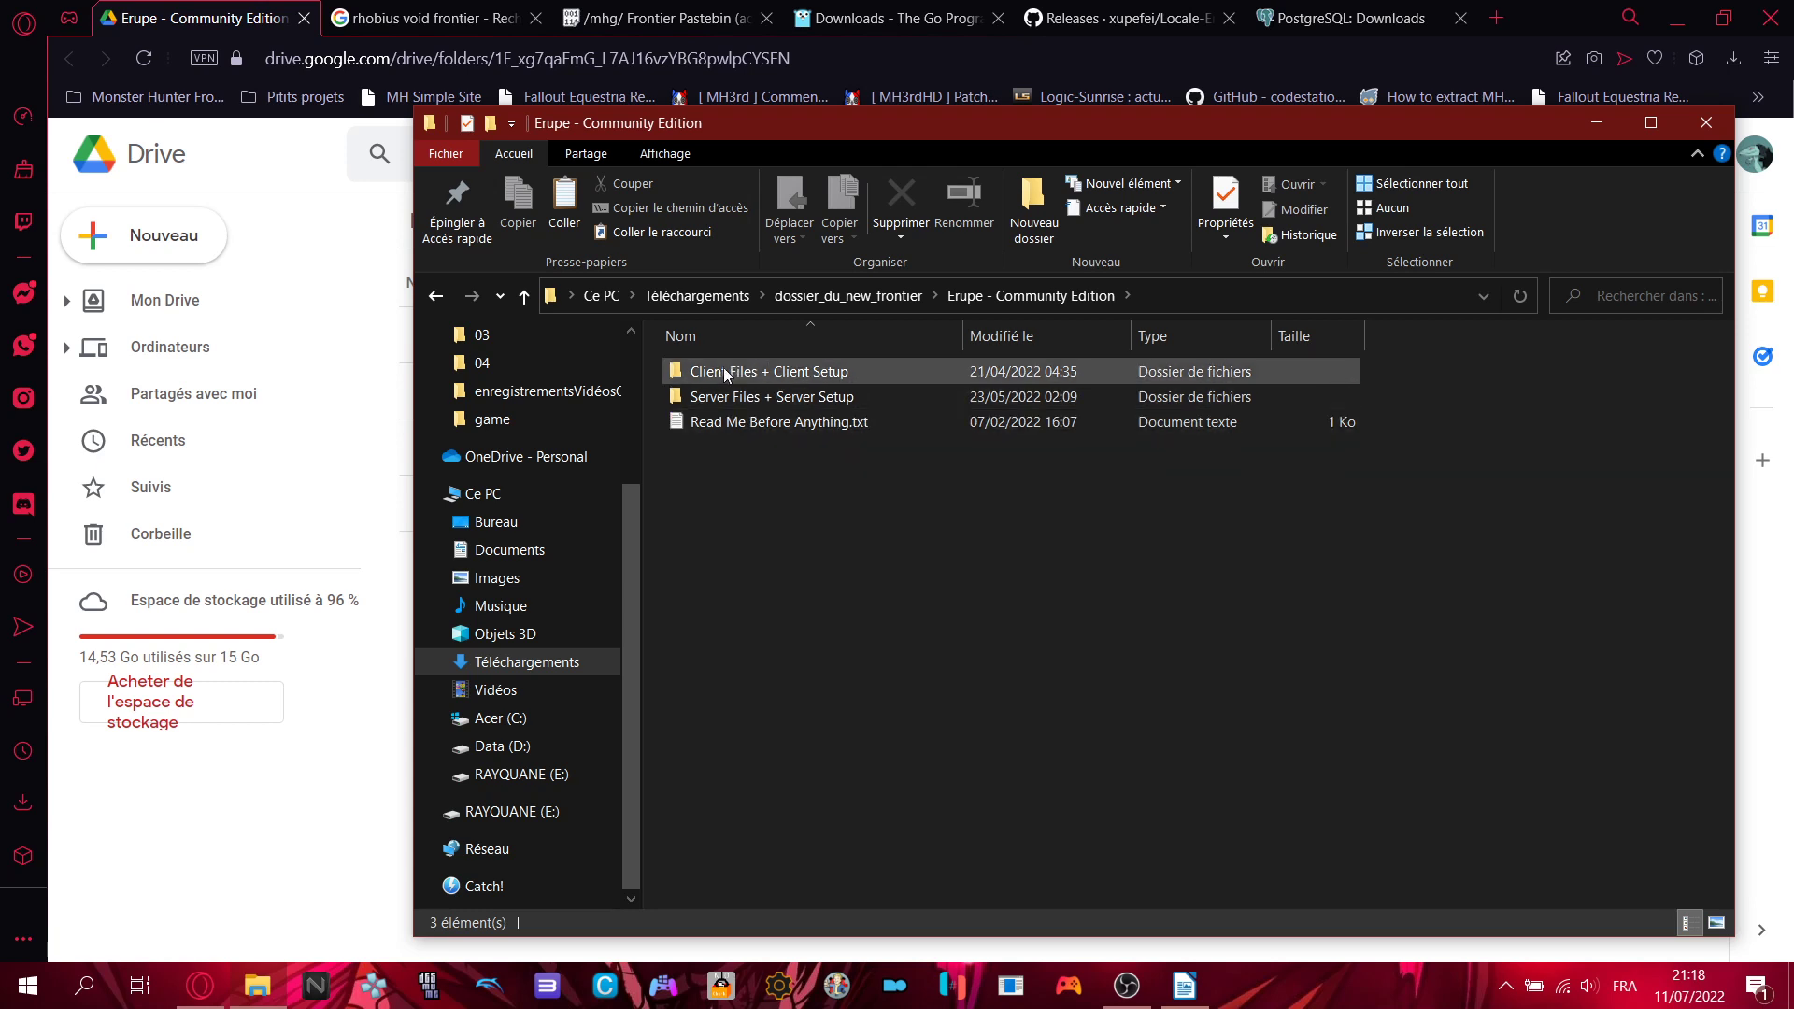
mouse_move(726, 373)
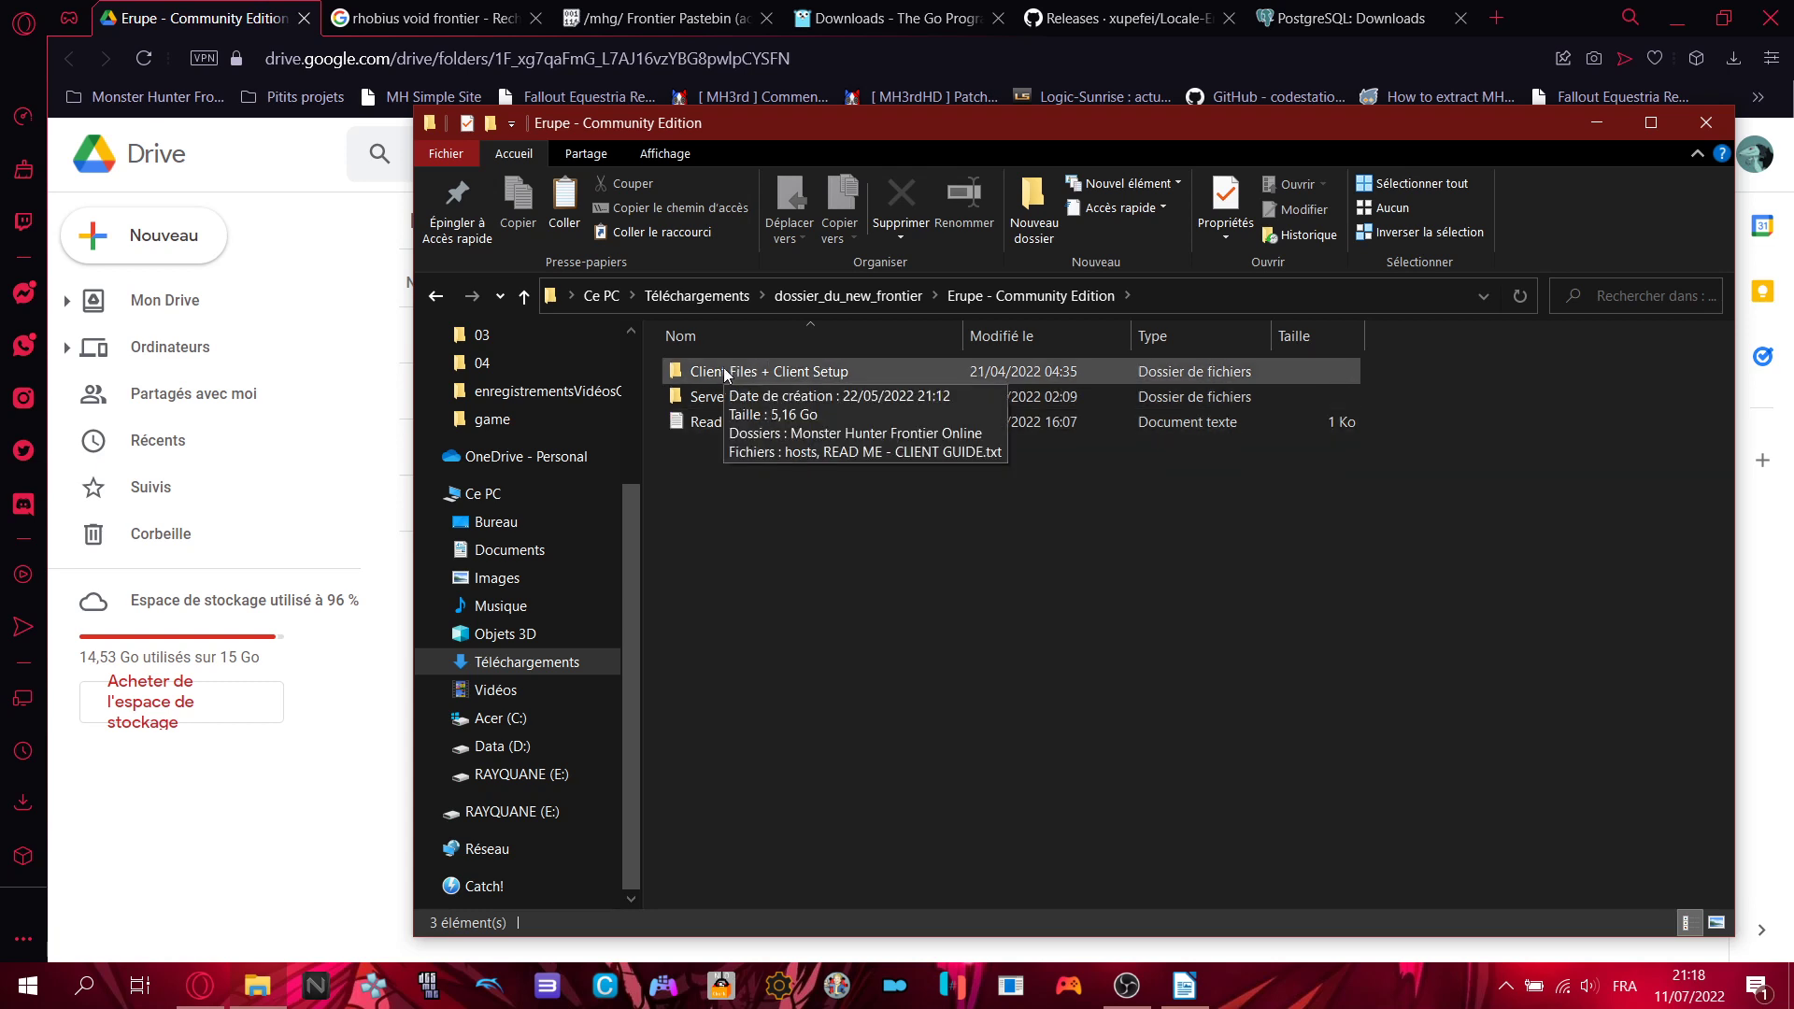
click(407, 402)
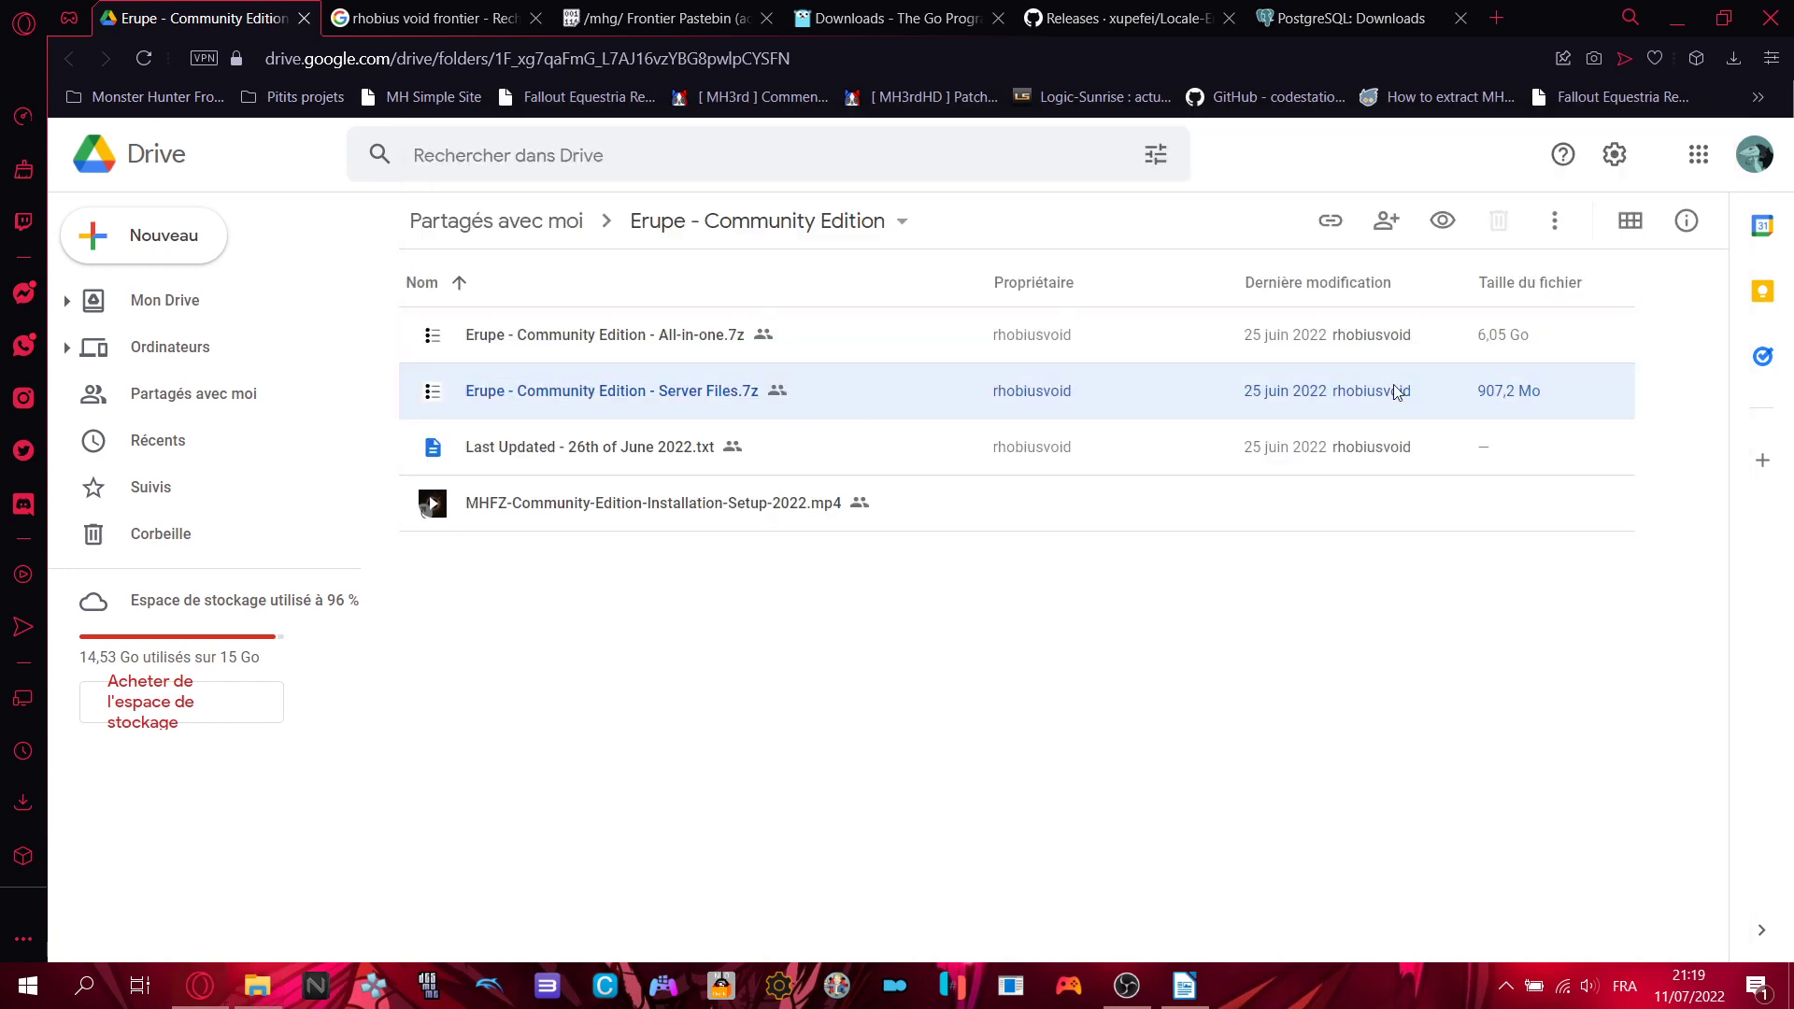
- Select and deselect the Last Updated text file in the Drive folder
click(1063, 635)
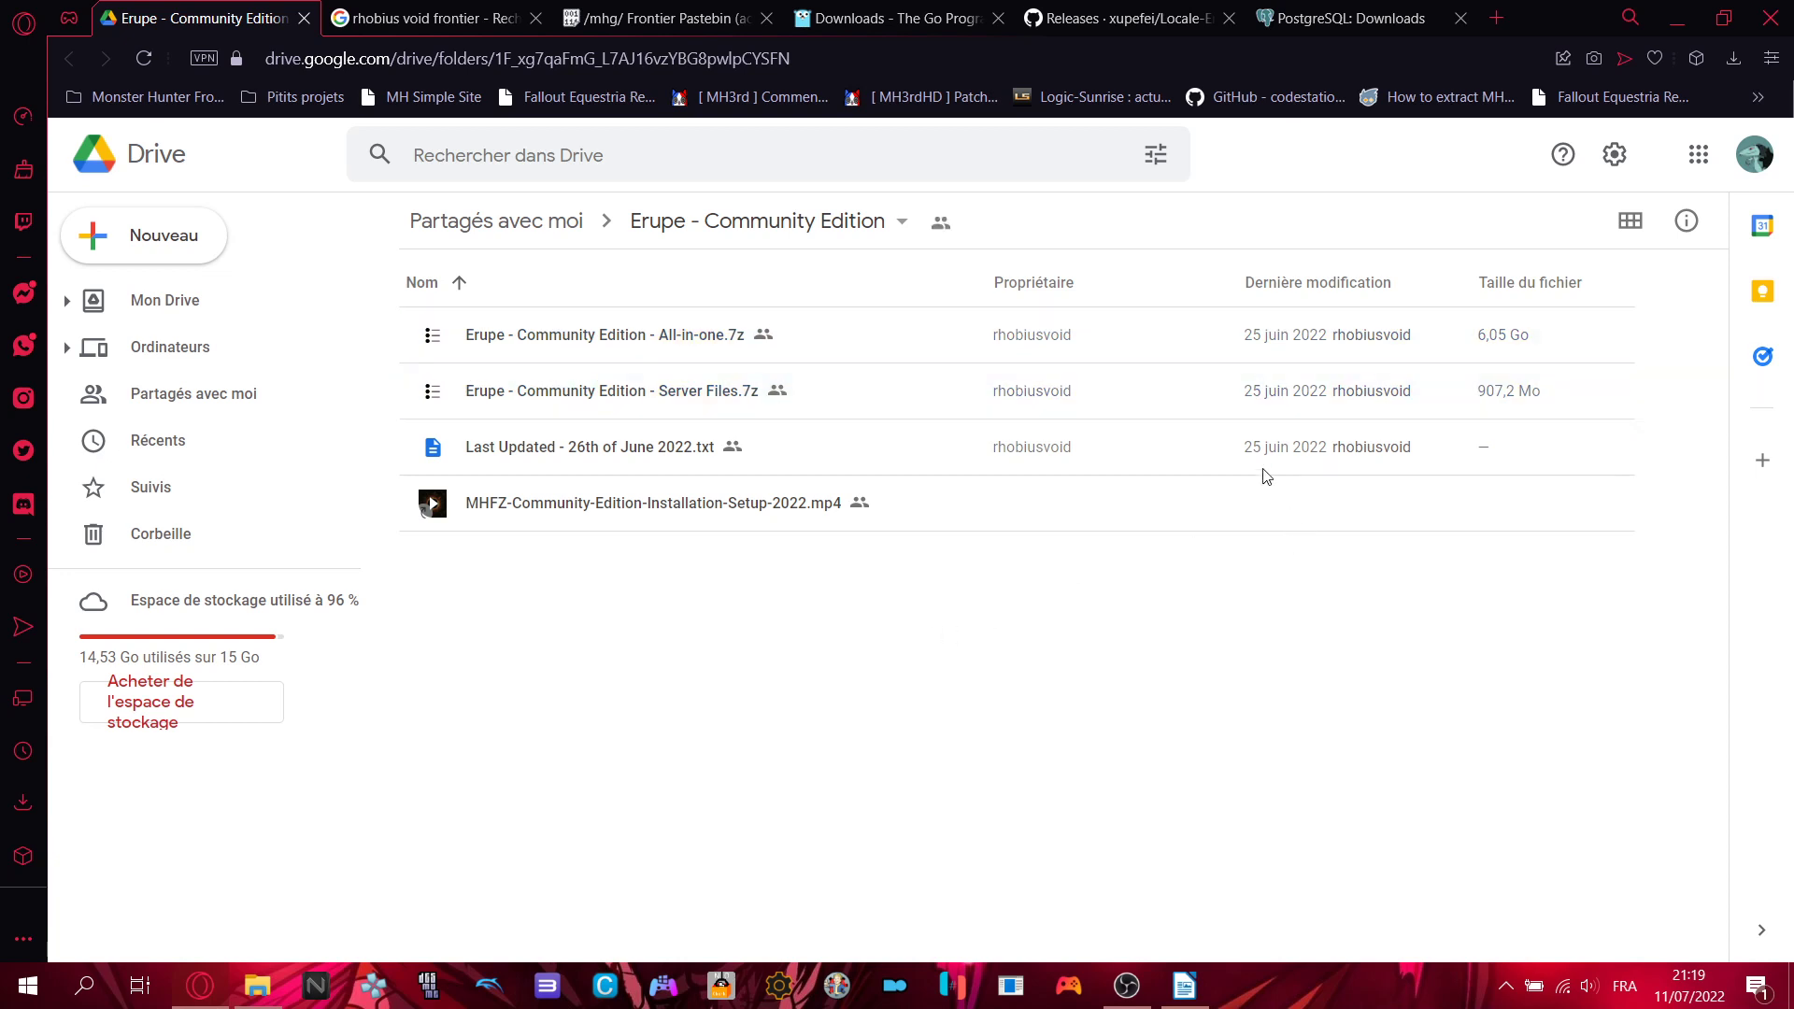
click(1235, 456)
click(1261, 675)
- Bring the local Erupe folder over the Writer tutorial and select Read Me Before Anything.txt
click(1194, 986)
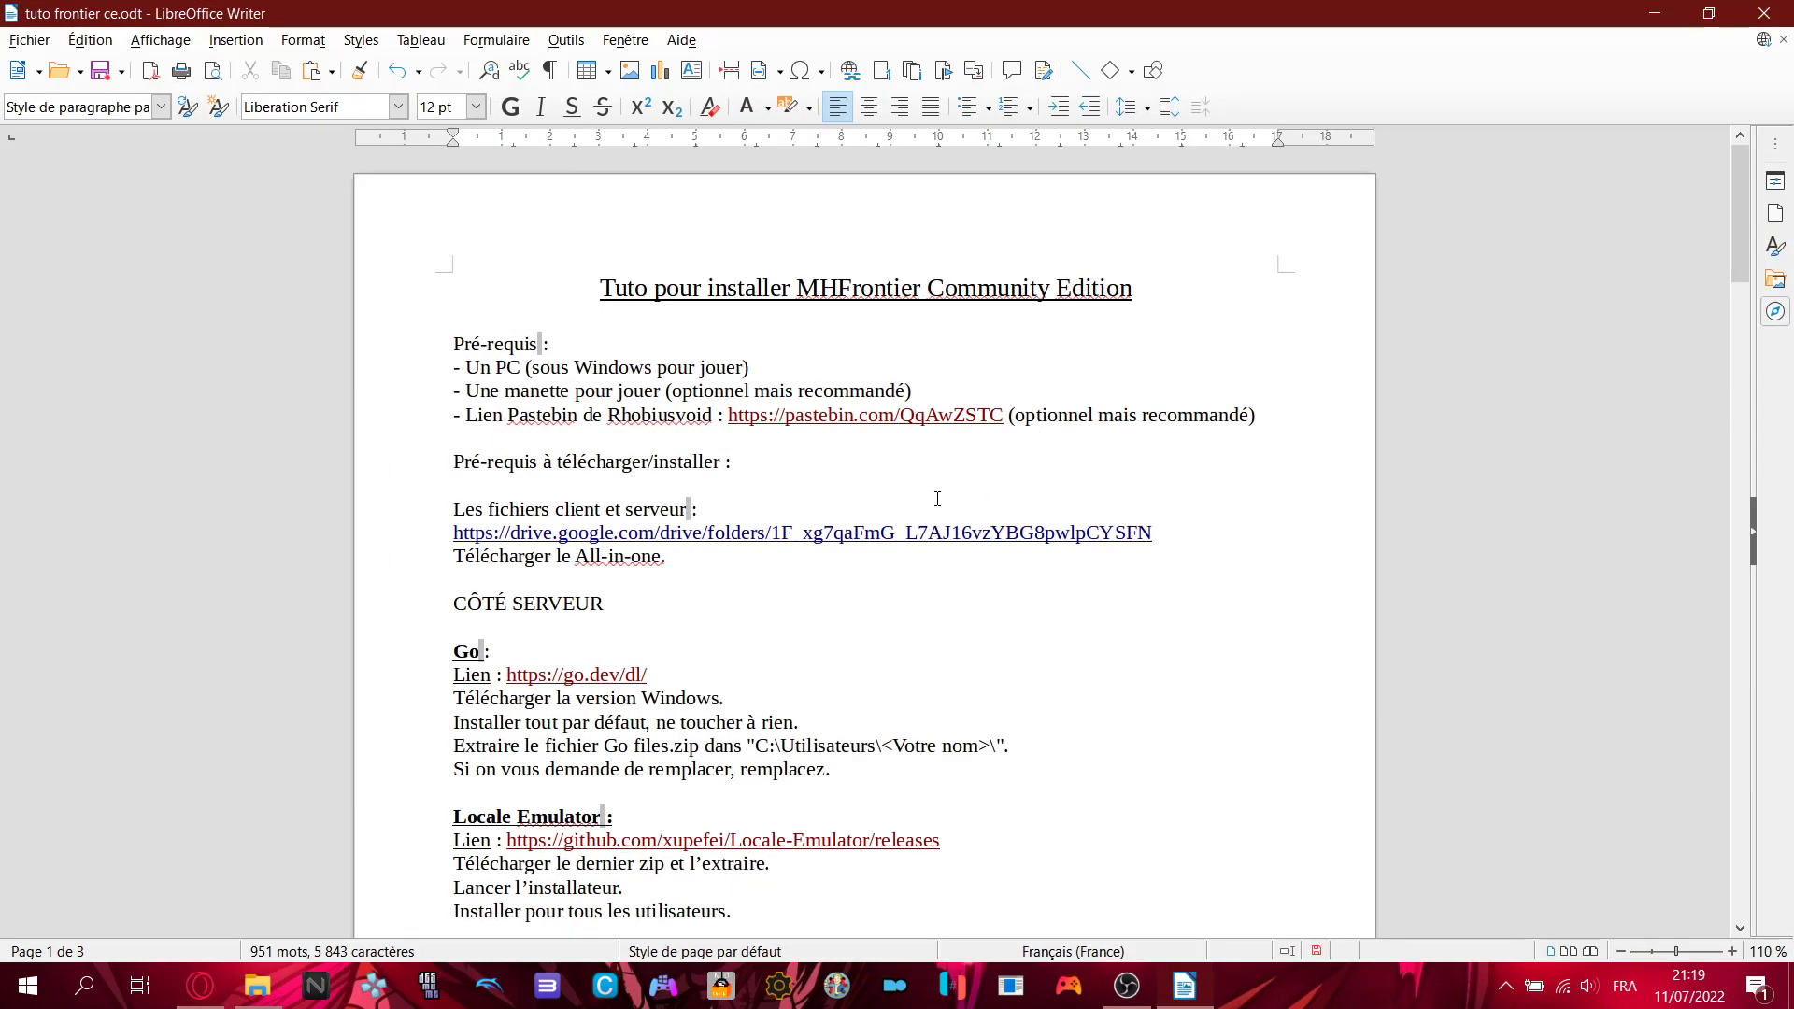
click(257, 986)
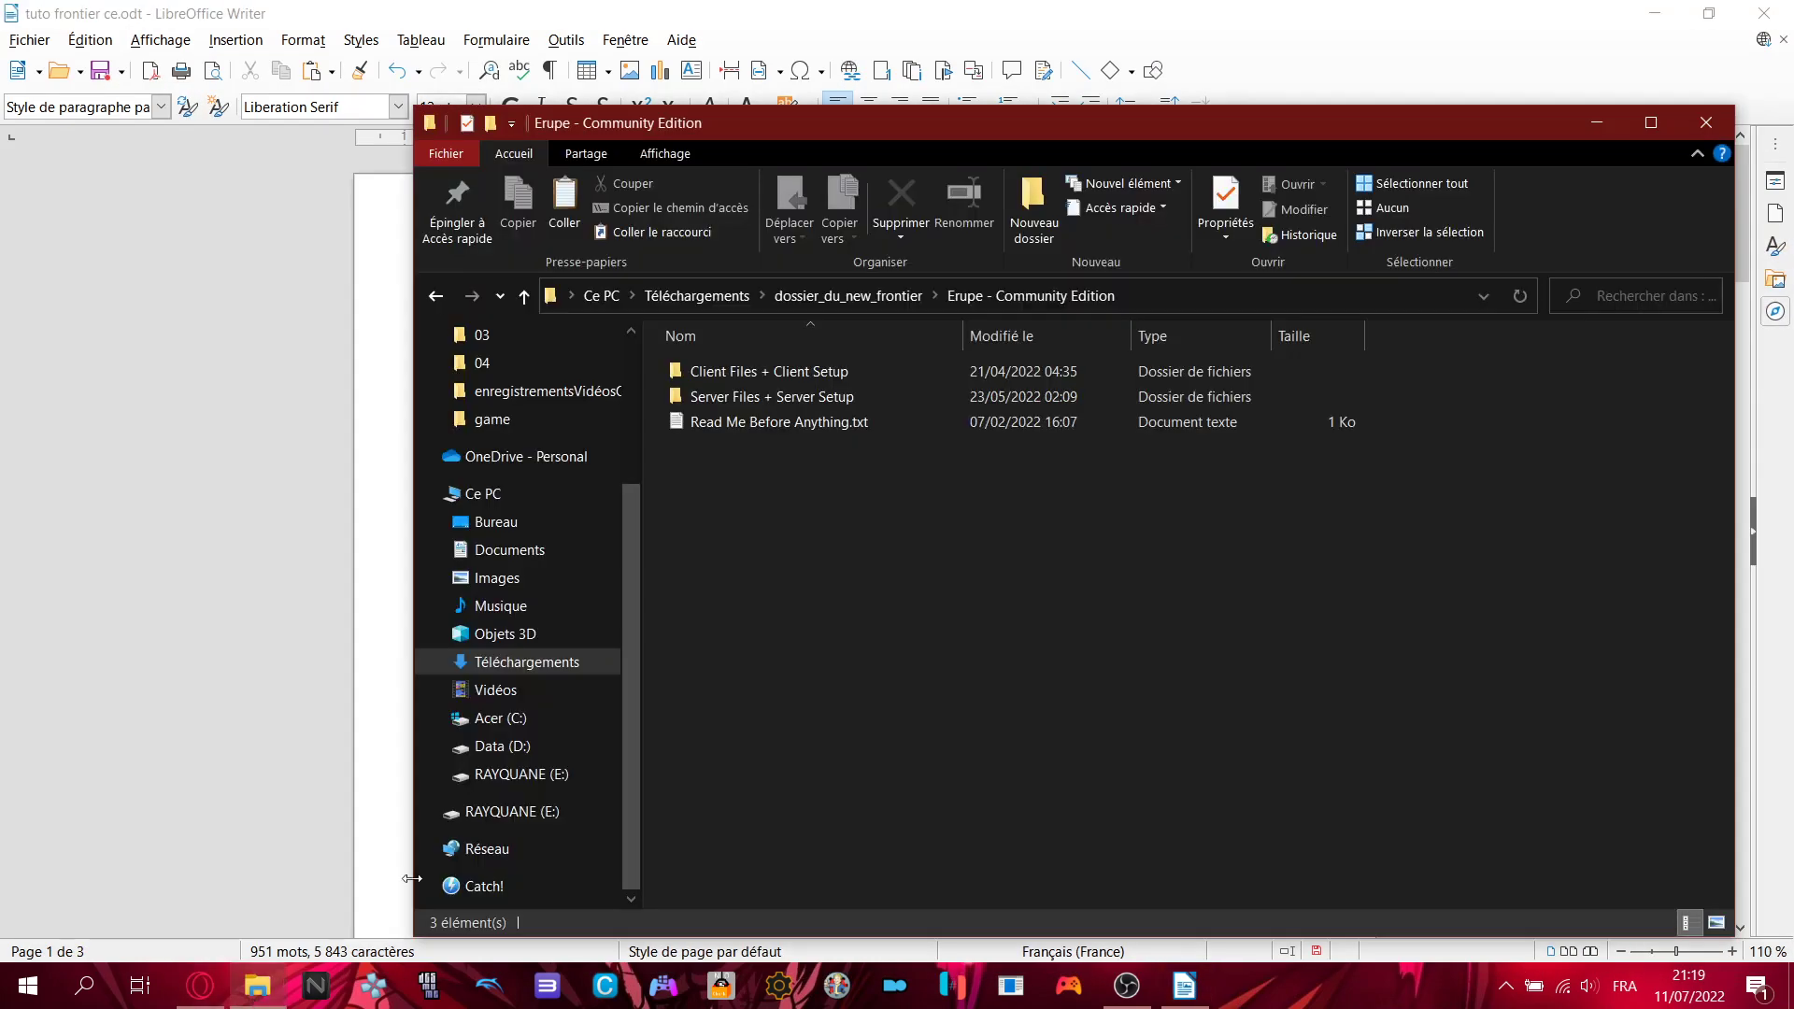
click(729, 373)
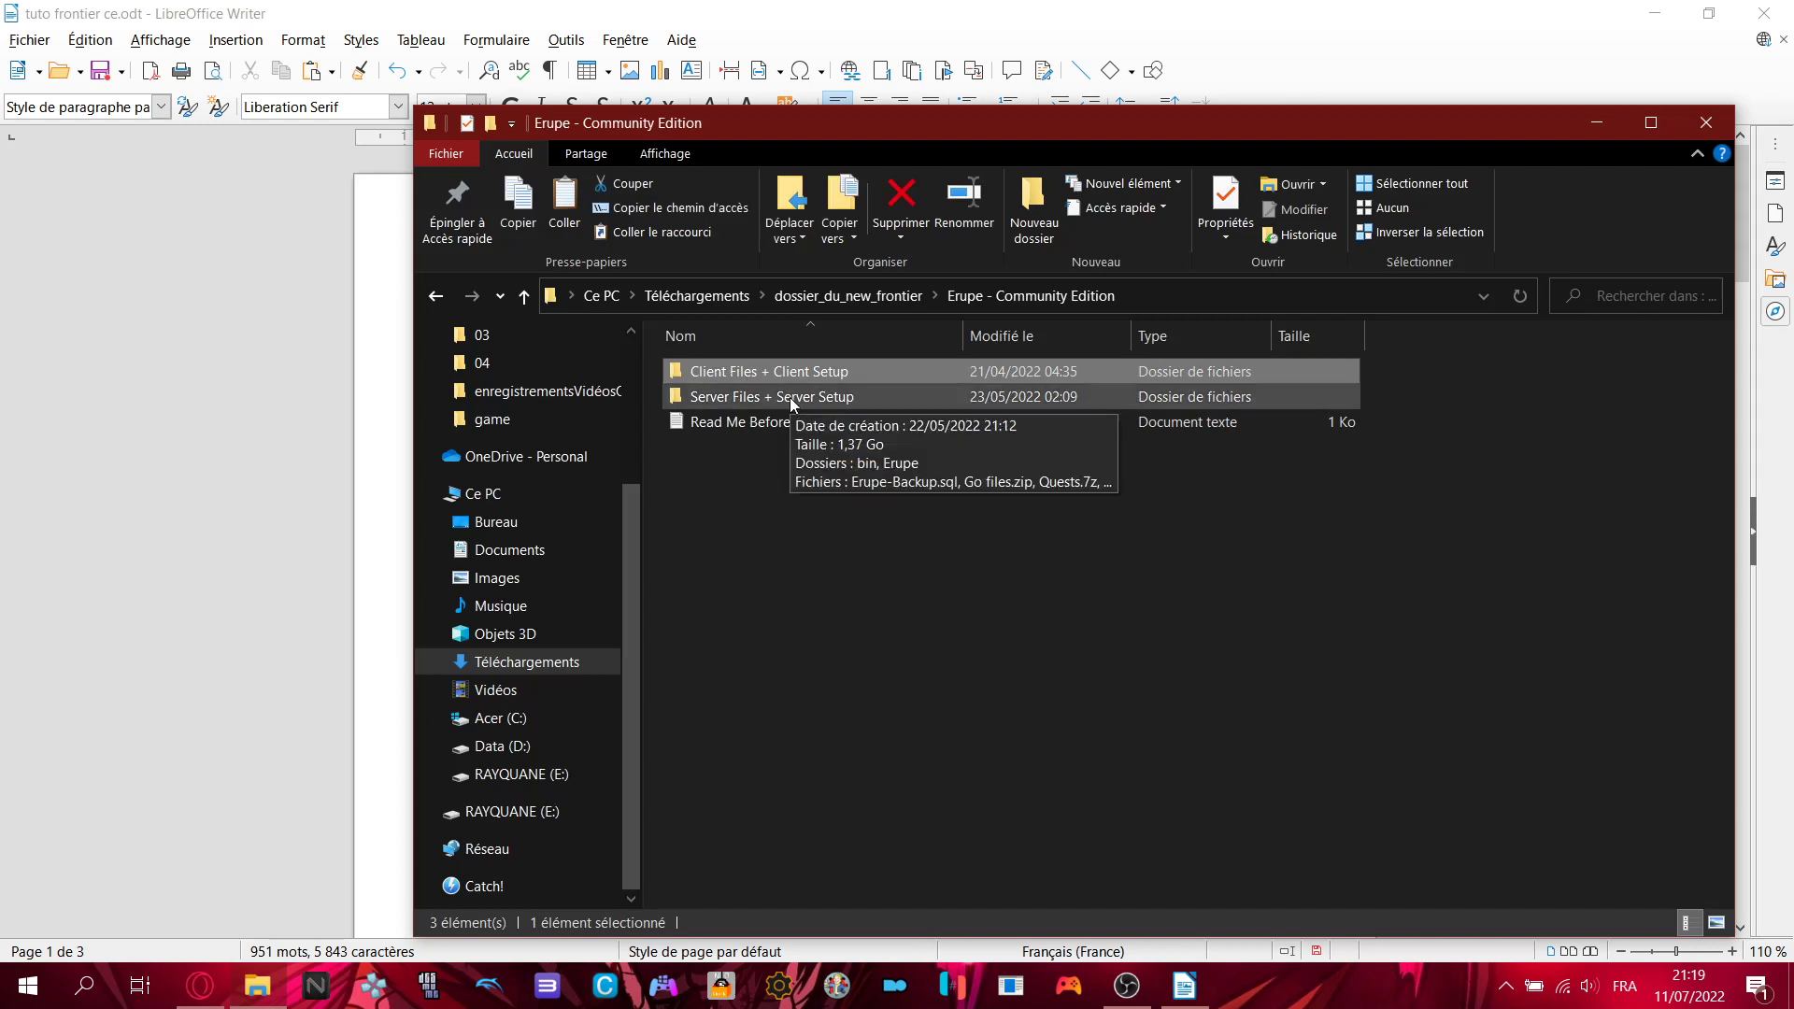
click(809, 422)
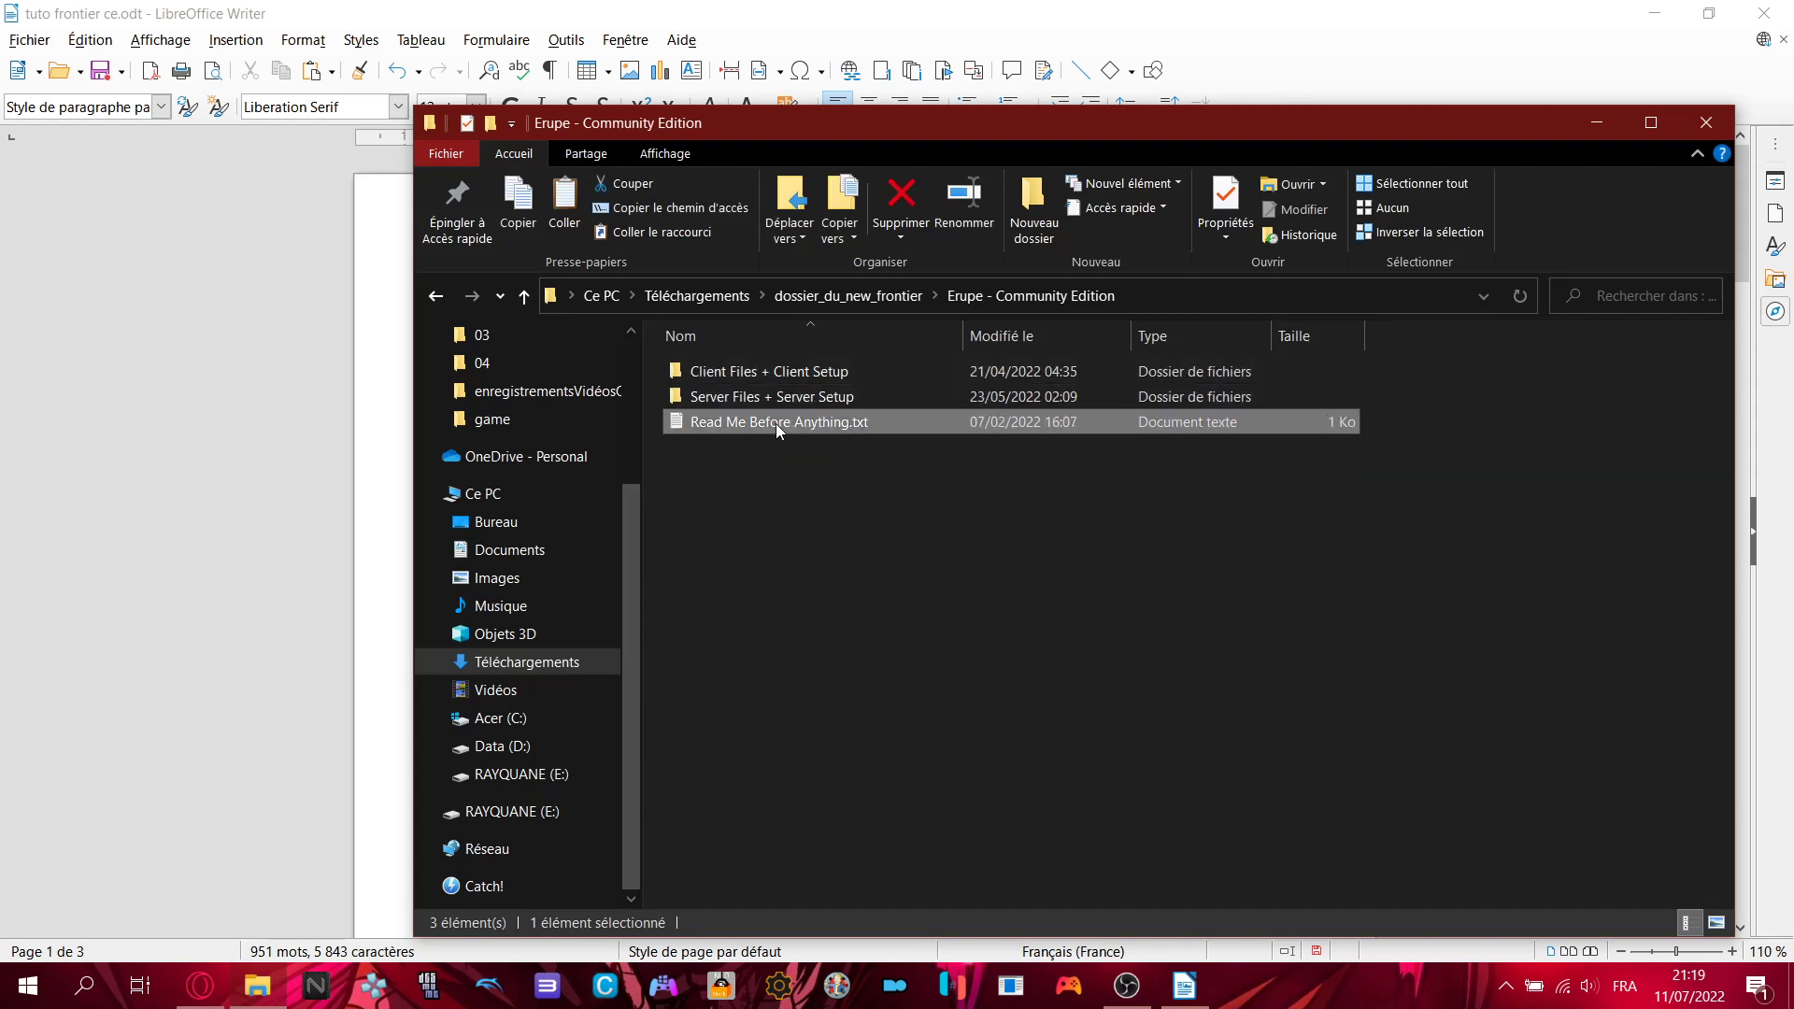
- Read Read Me Before Anything.txt, marking its Pastebin line, then close it
double_click(873, 425)
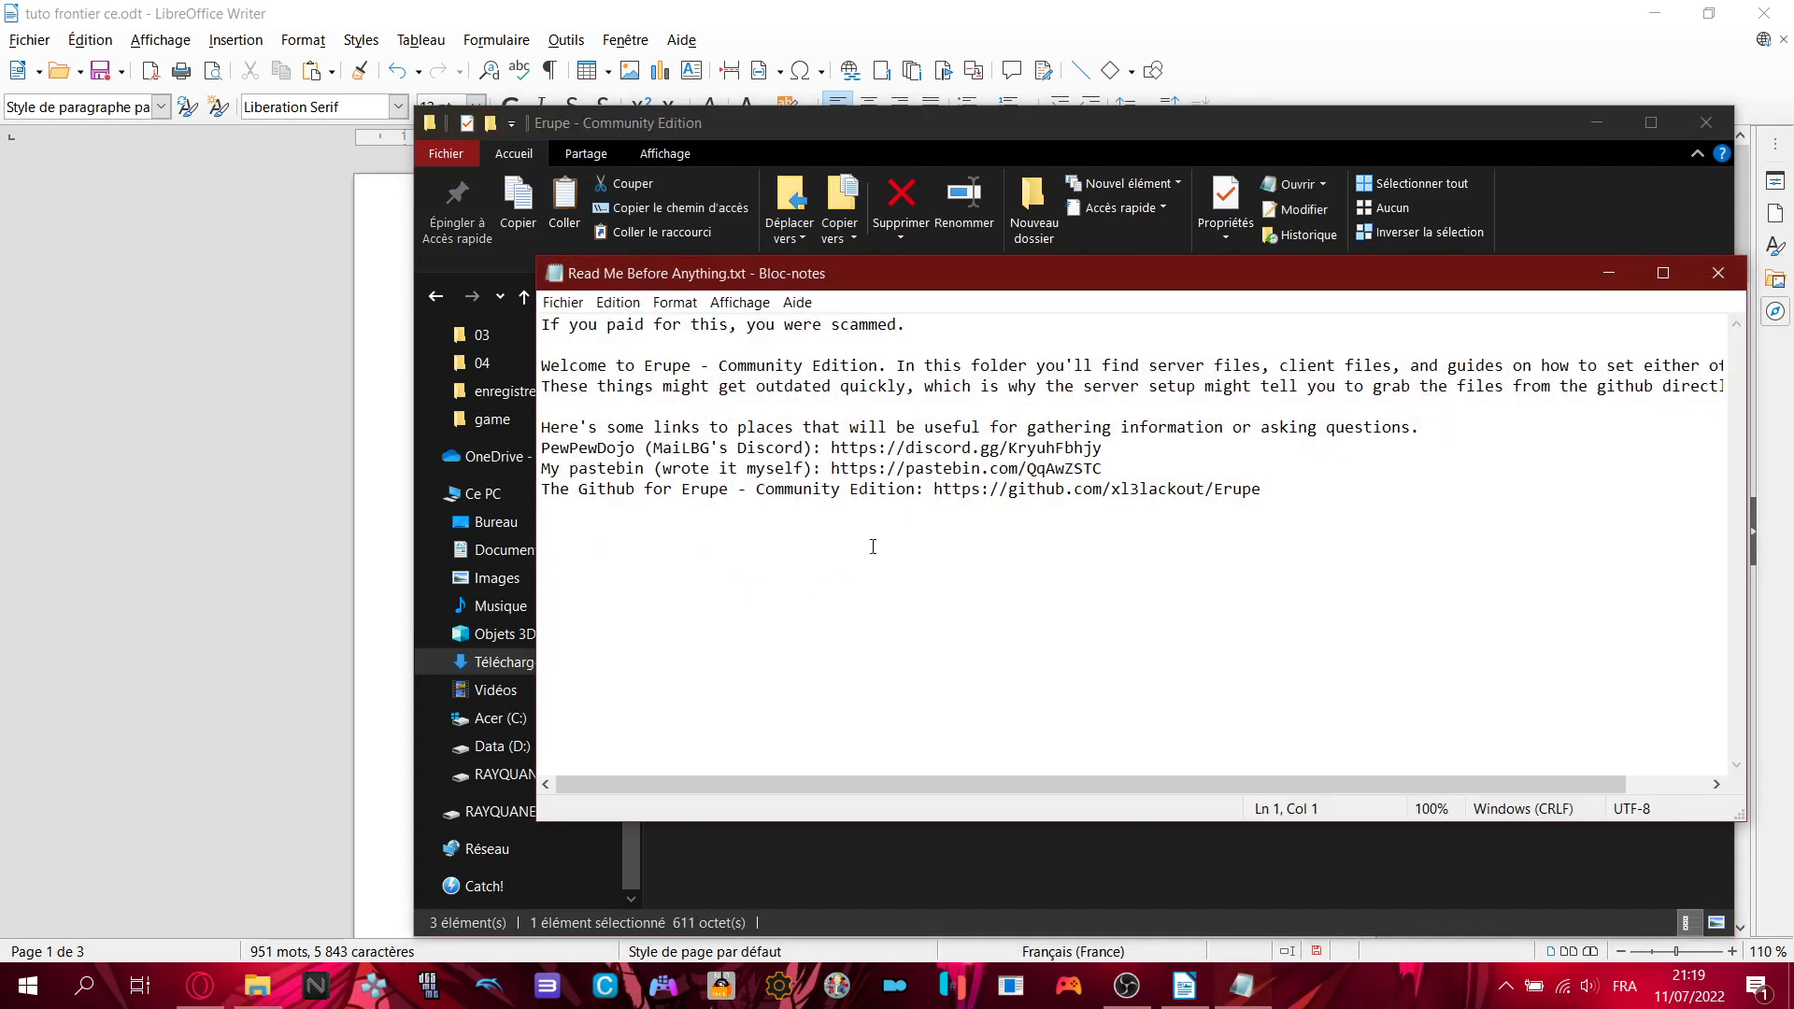
drag(673, 468, 1214, 462)
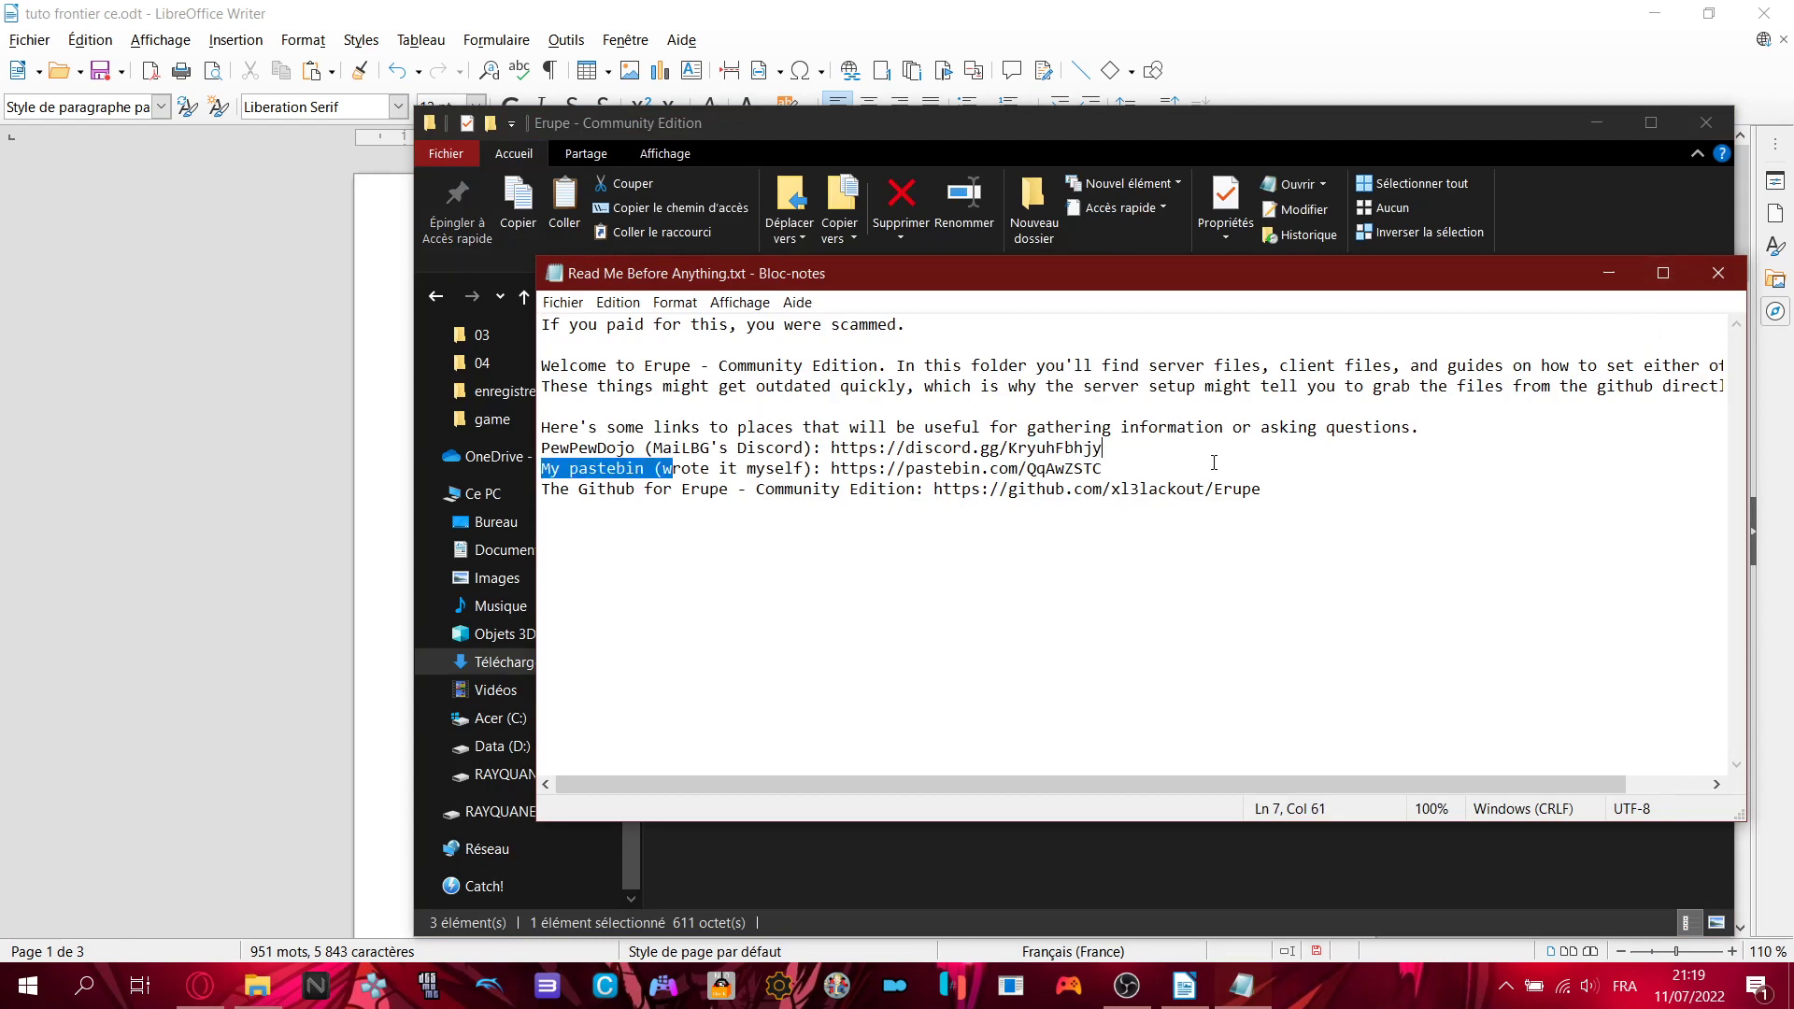
click(1214, 463)
click(1718, 272)
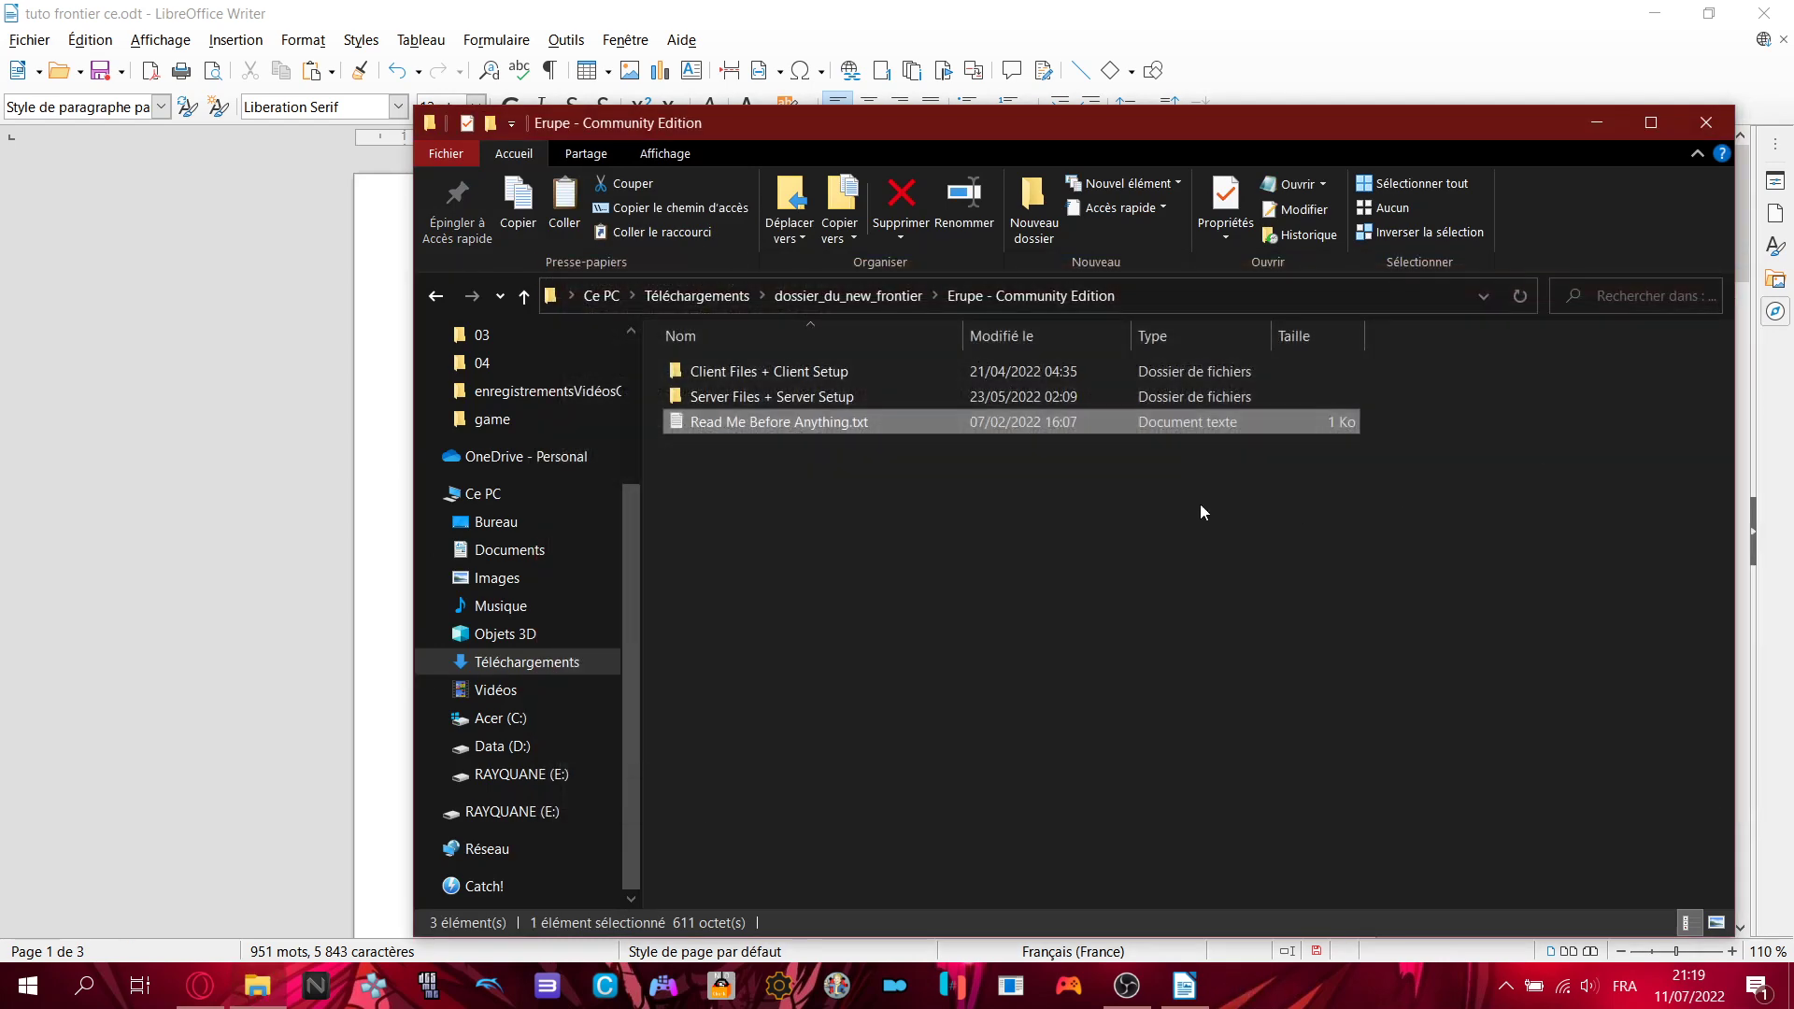
- Read READ ME - CLIENT GUIDE.txt in Client Files + Client Setup, then go back
double_click(805, 373)
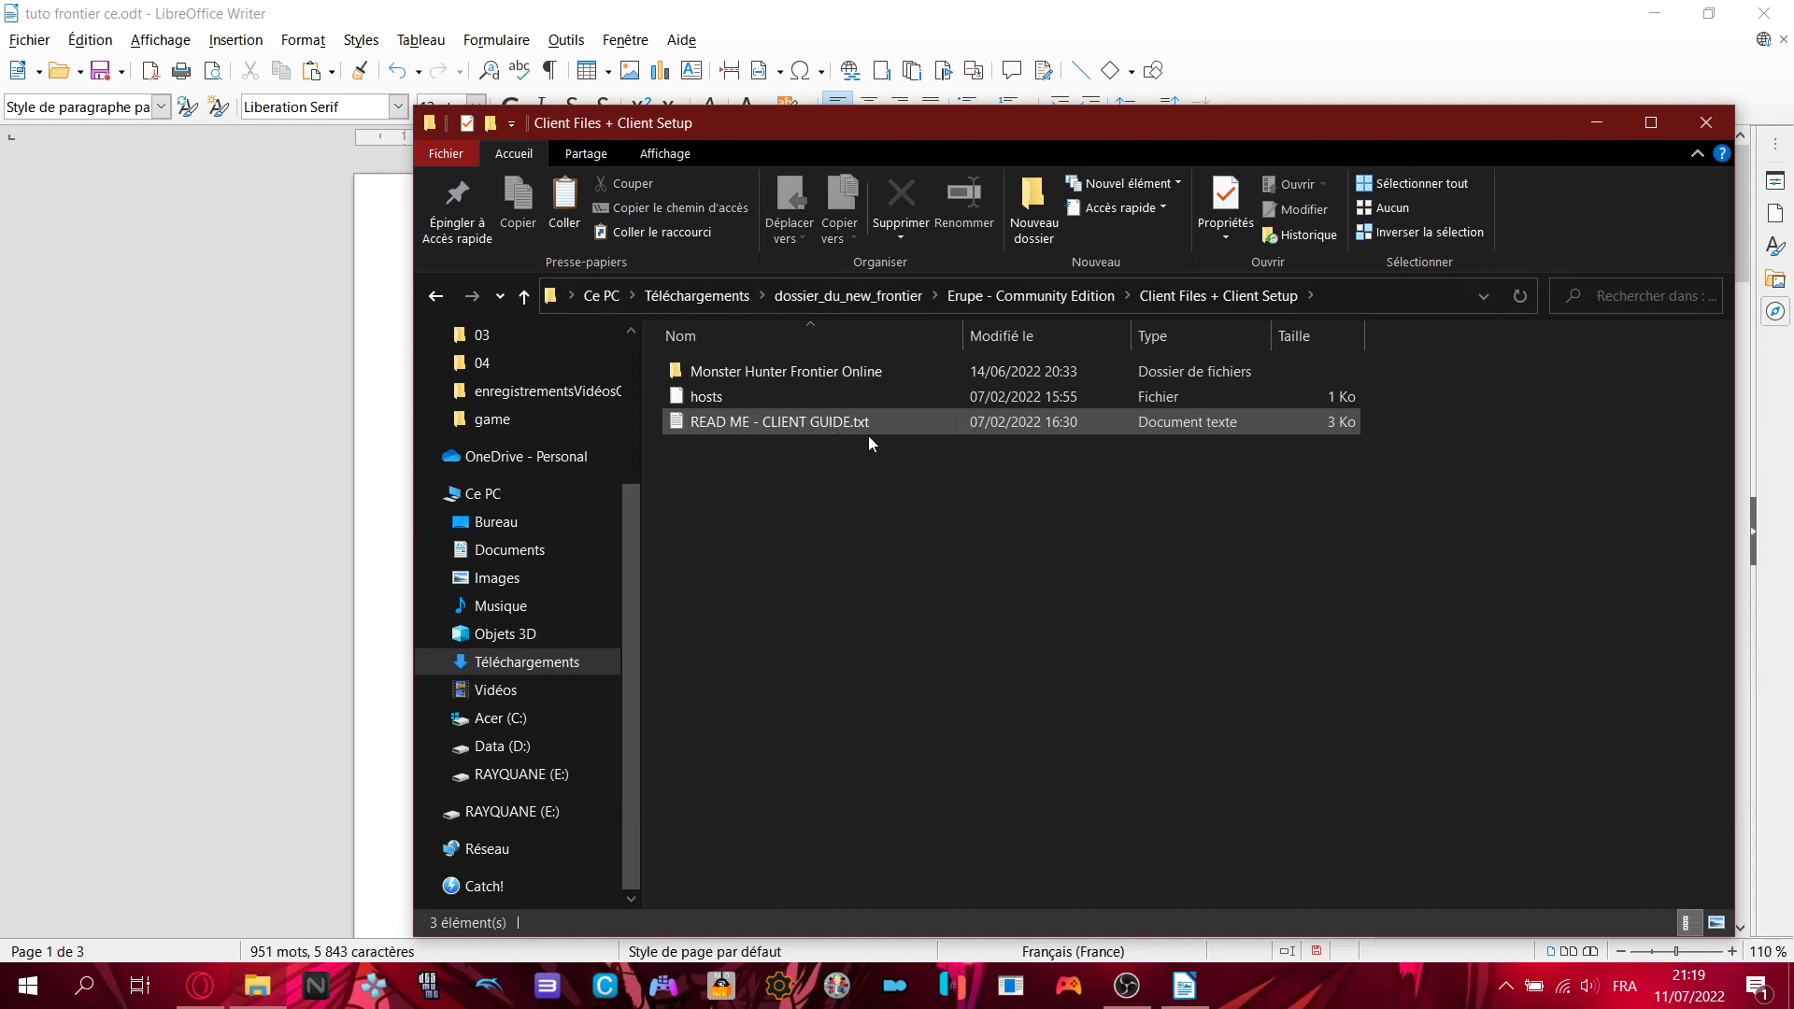
double_click(820, 424)
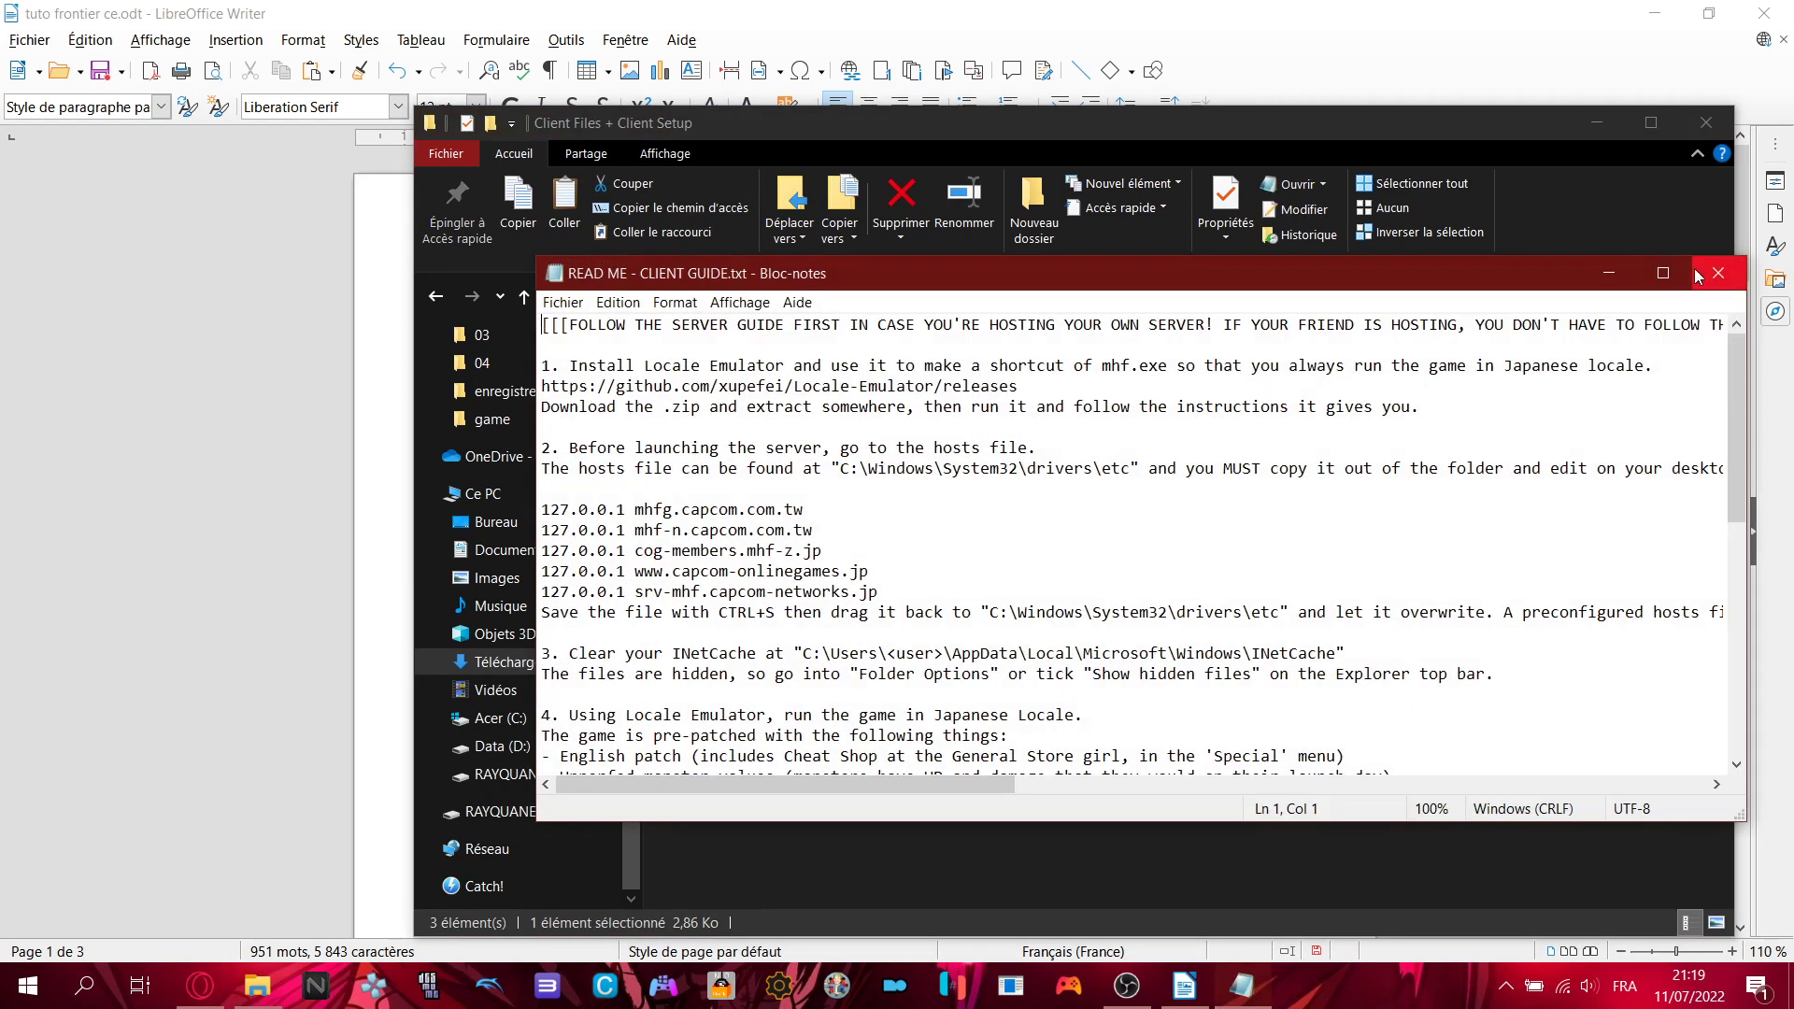
click(1710, 273)
click(993, 296)
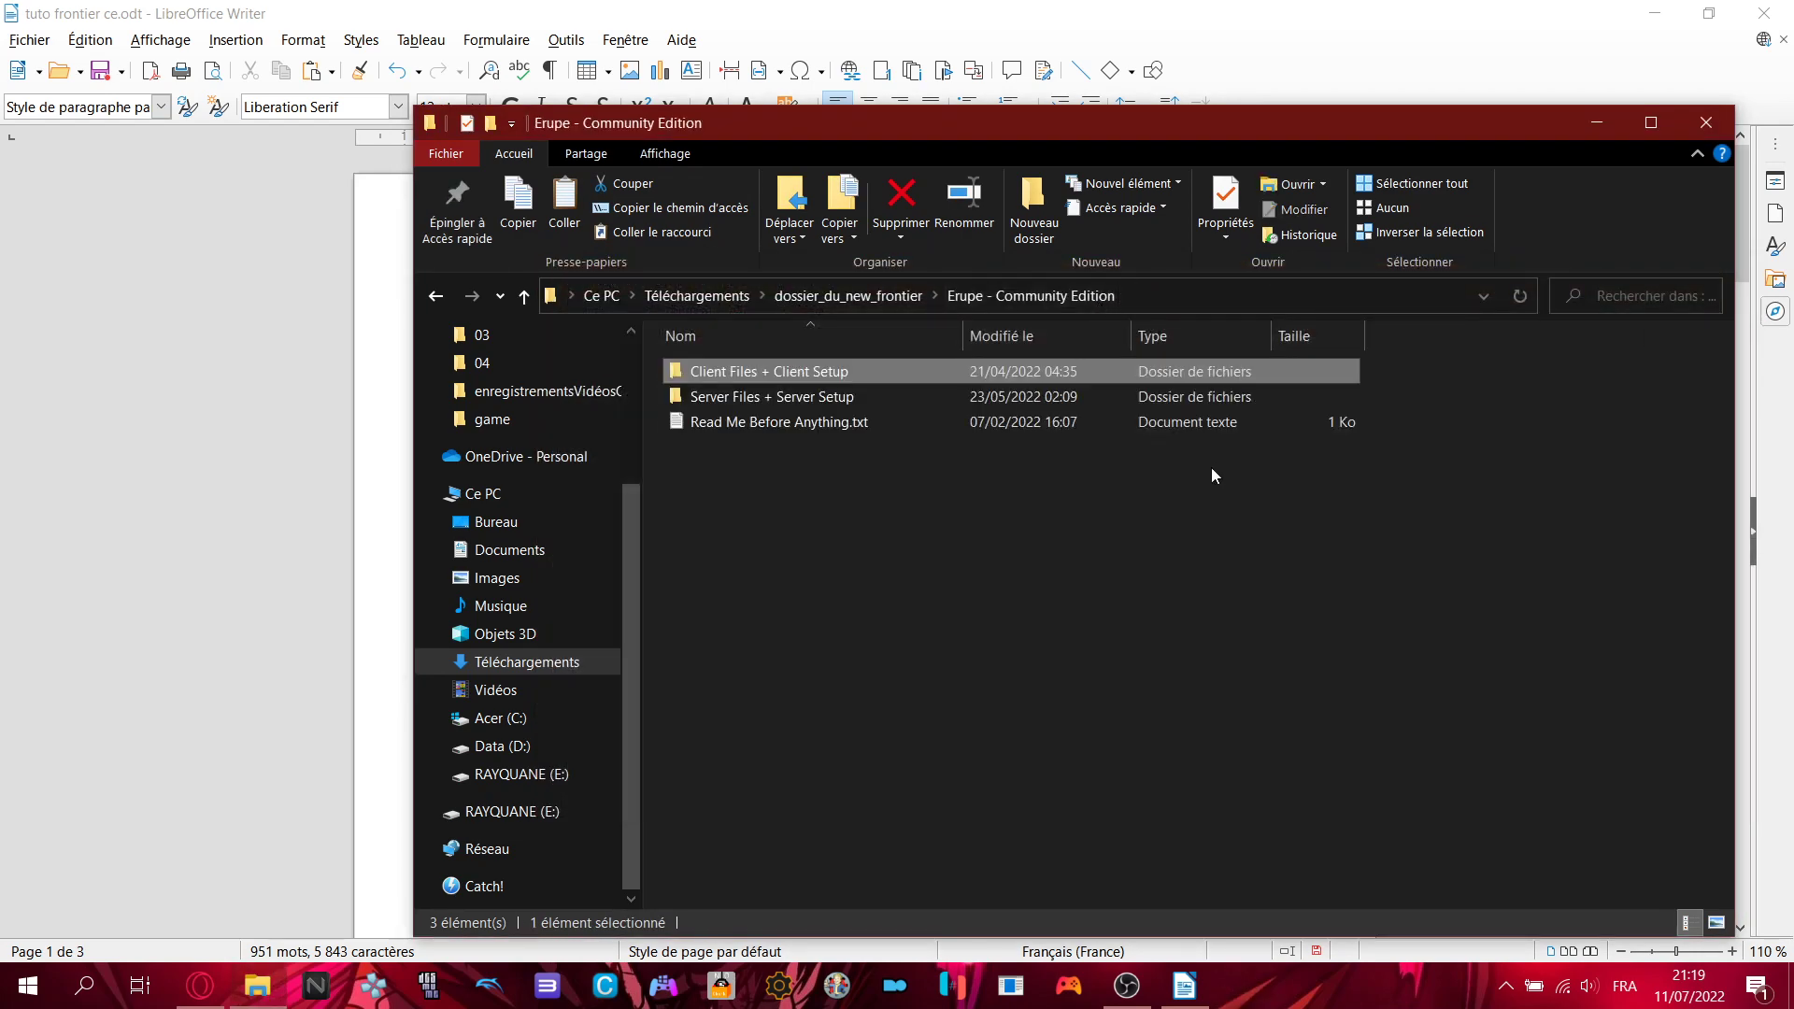
click(1227, 505)
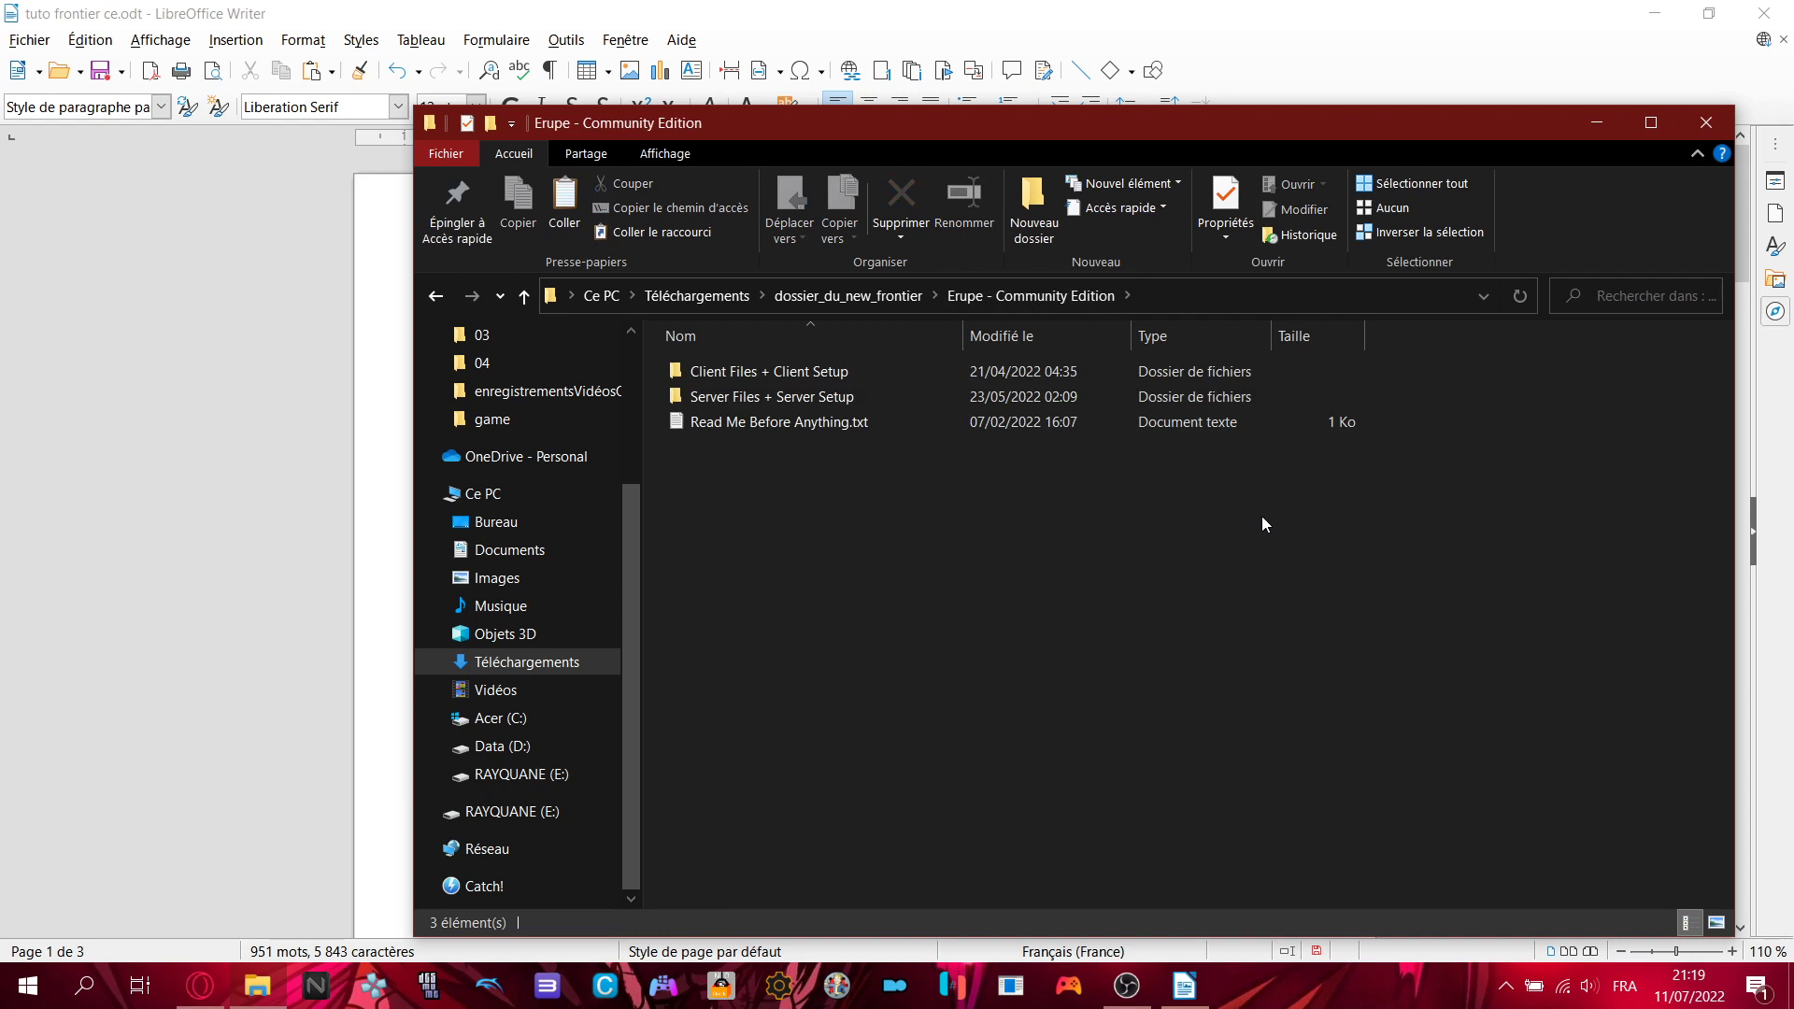
- Peek into Server Files + Server Setup, go back, and minimize the Explorer window
double_click(785, 396)
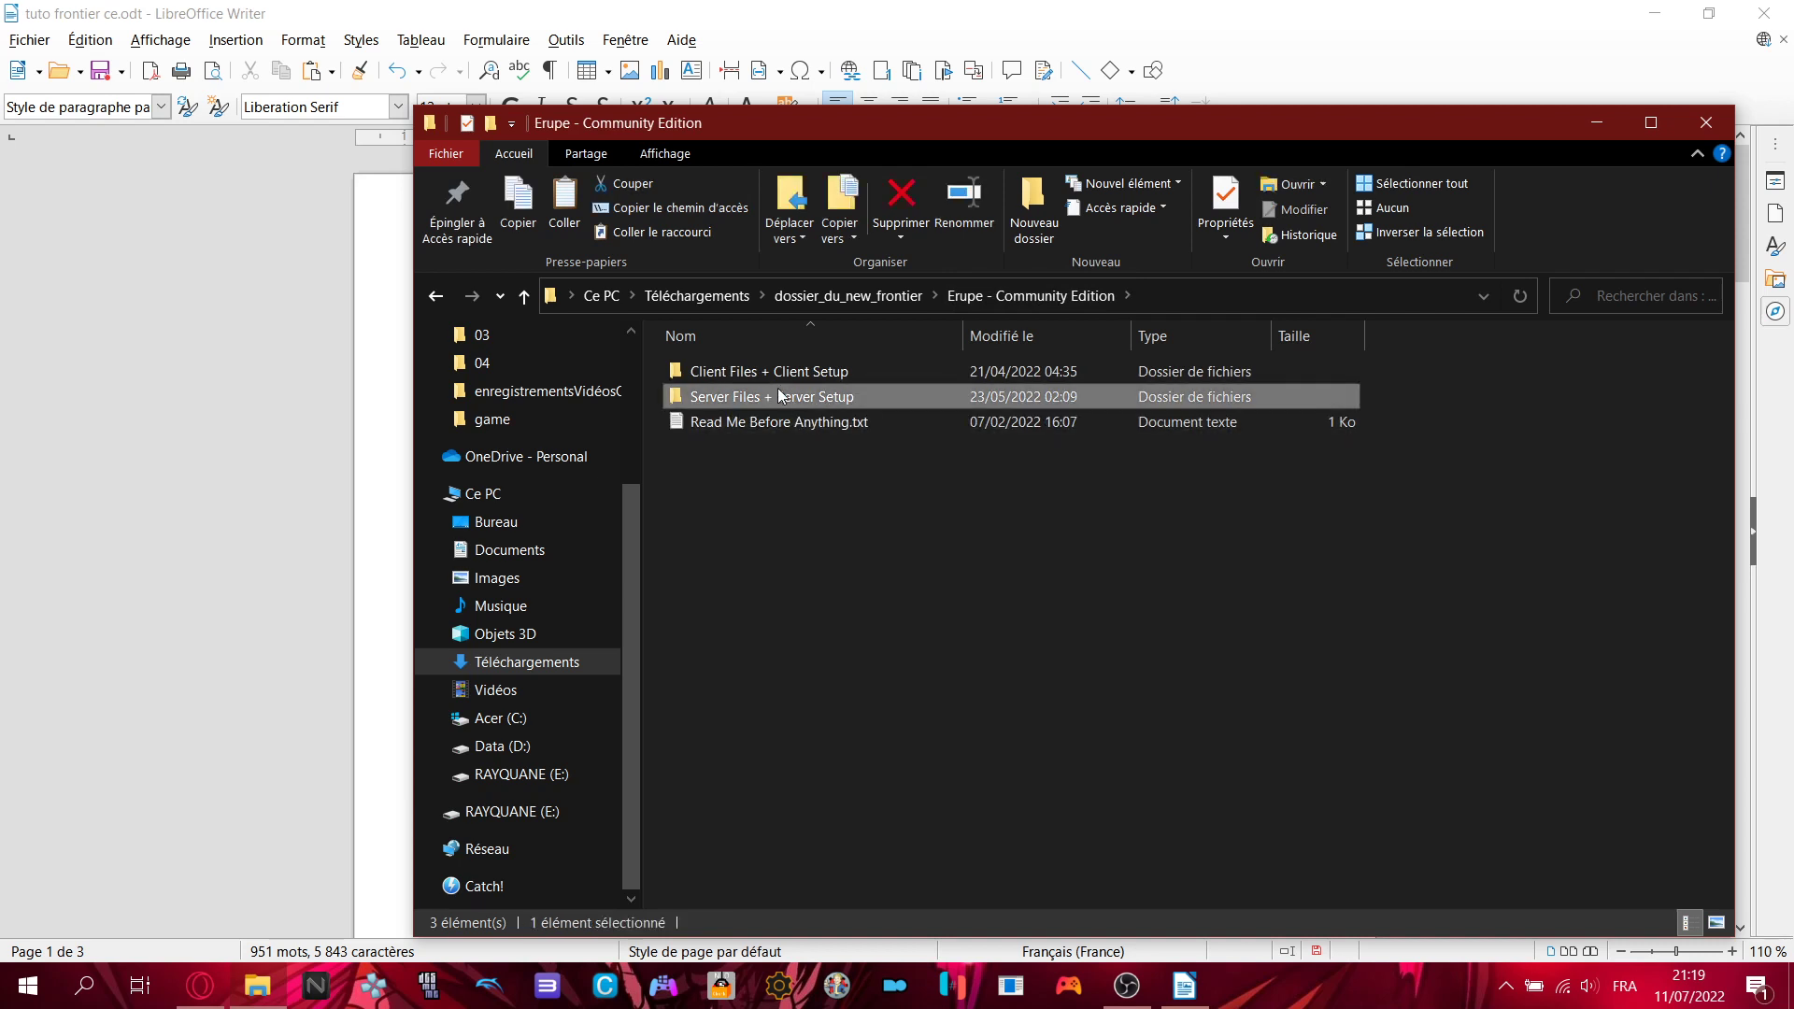
key(alt+Left)
click(210, 520)
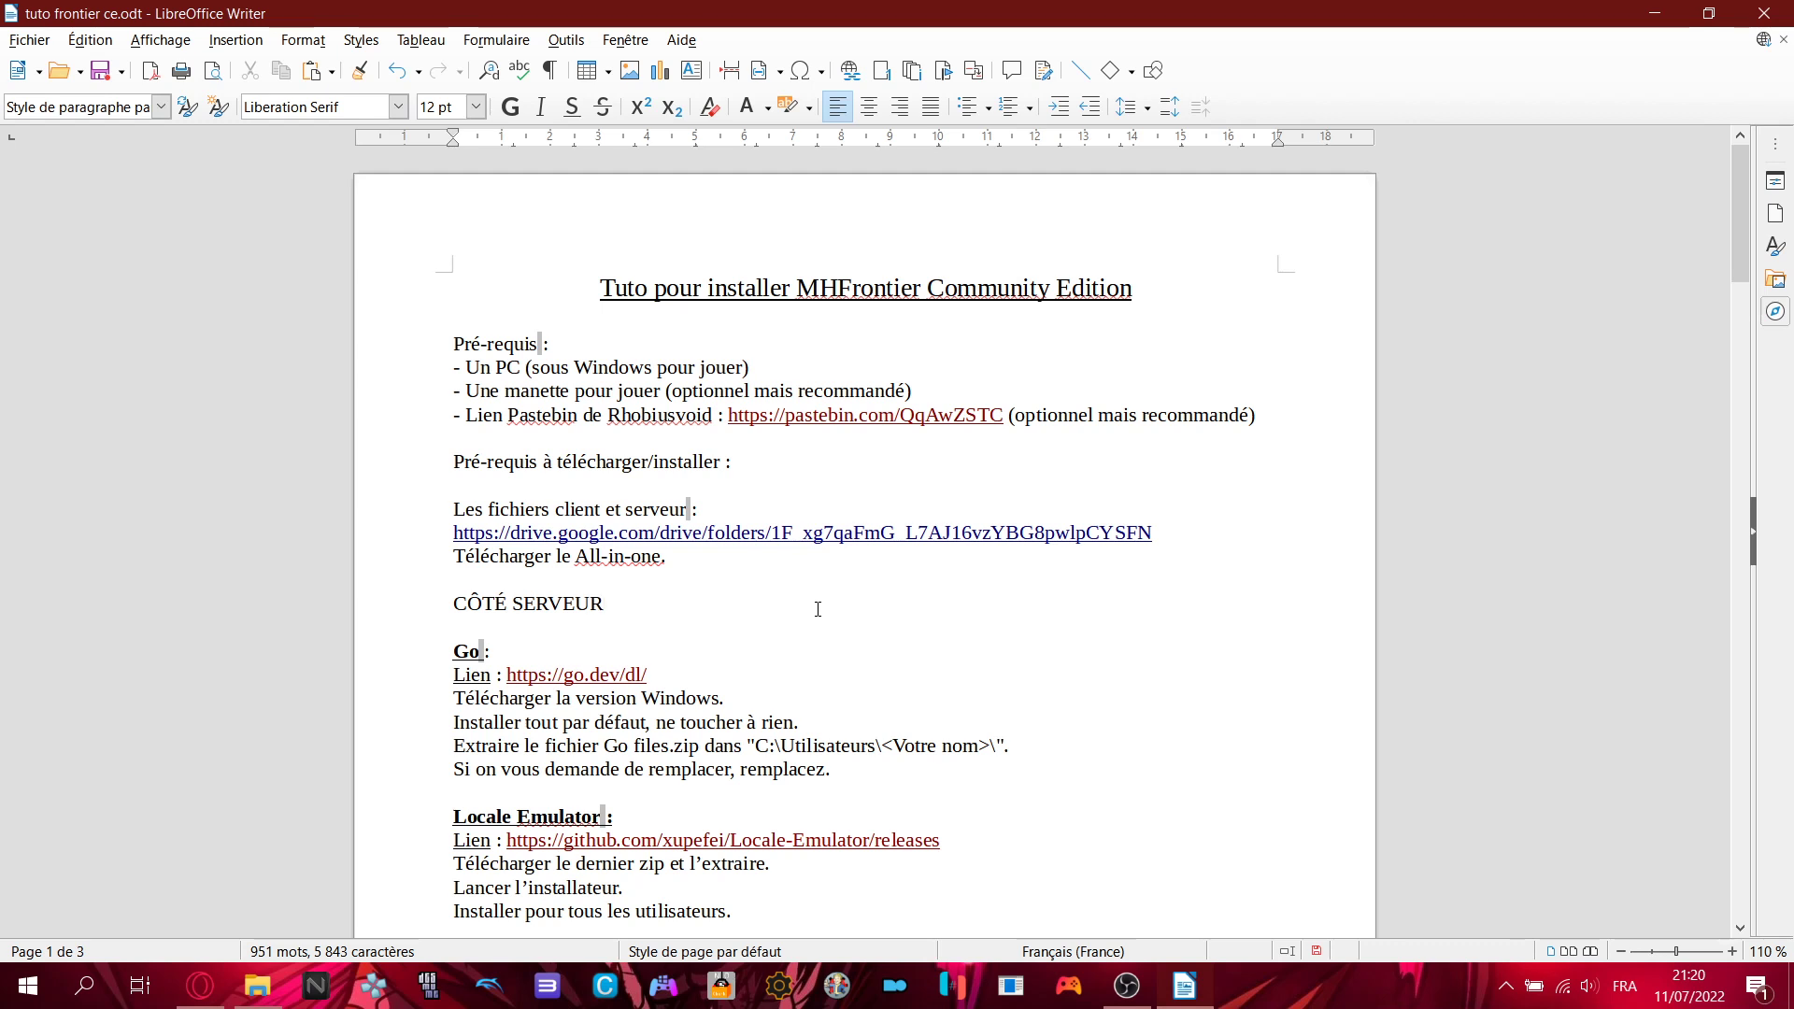
- Scroll the tutorial to the Go install step and mark the go.dev link line
scroll(818, 608, down, 2)
click(718, 547)
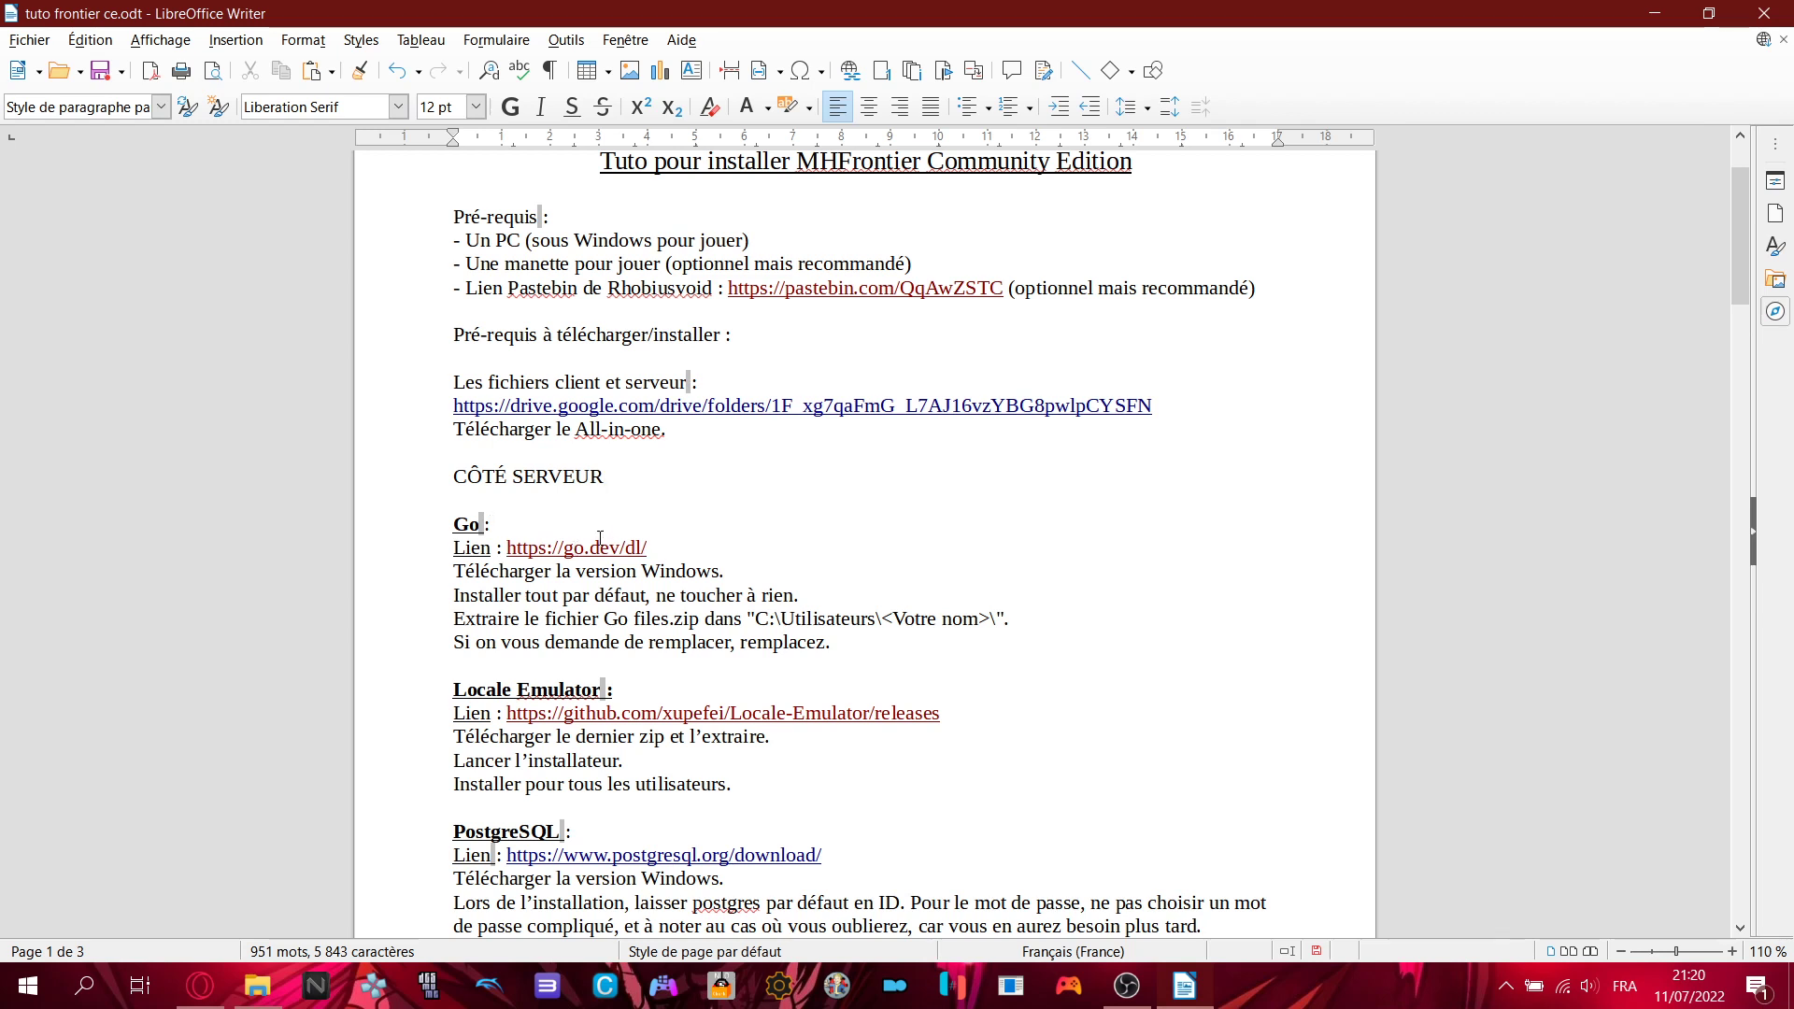
scroll(735, 610, down, 3)
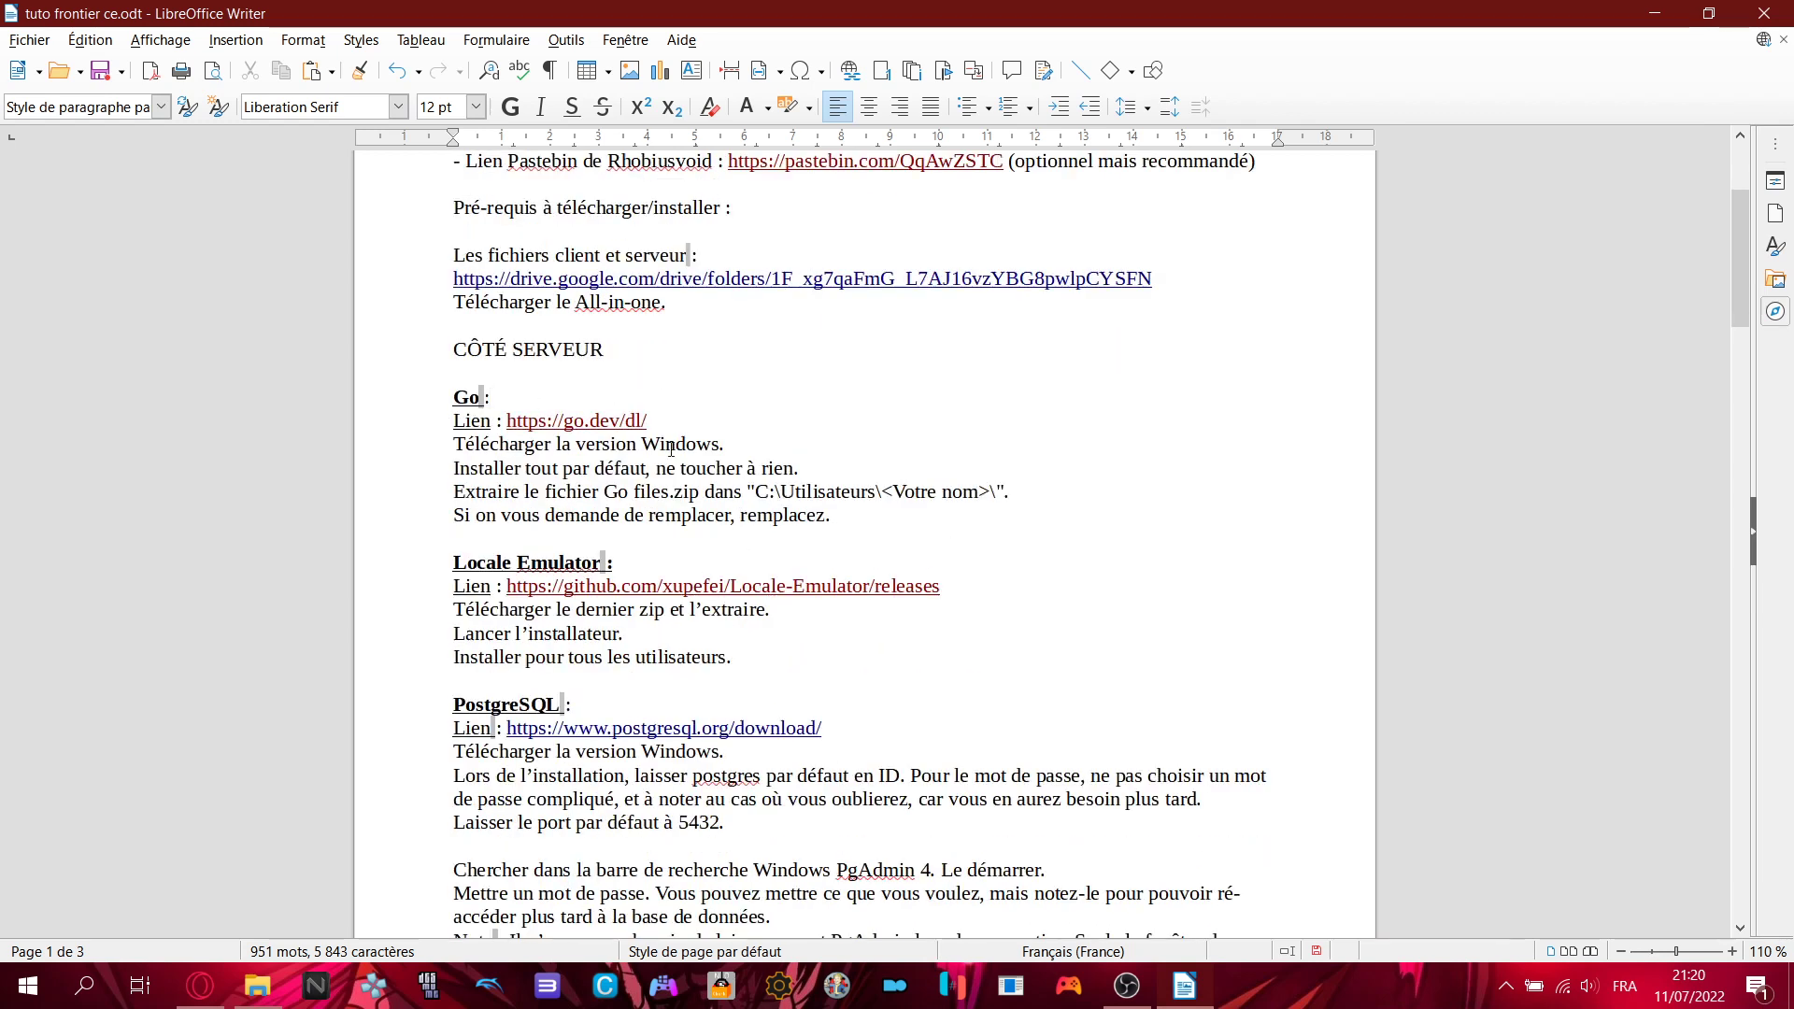
click(684, 420)
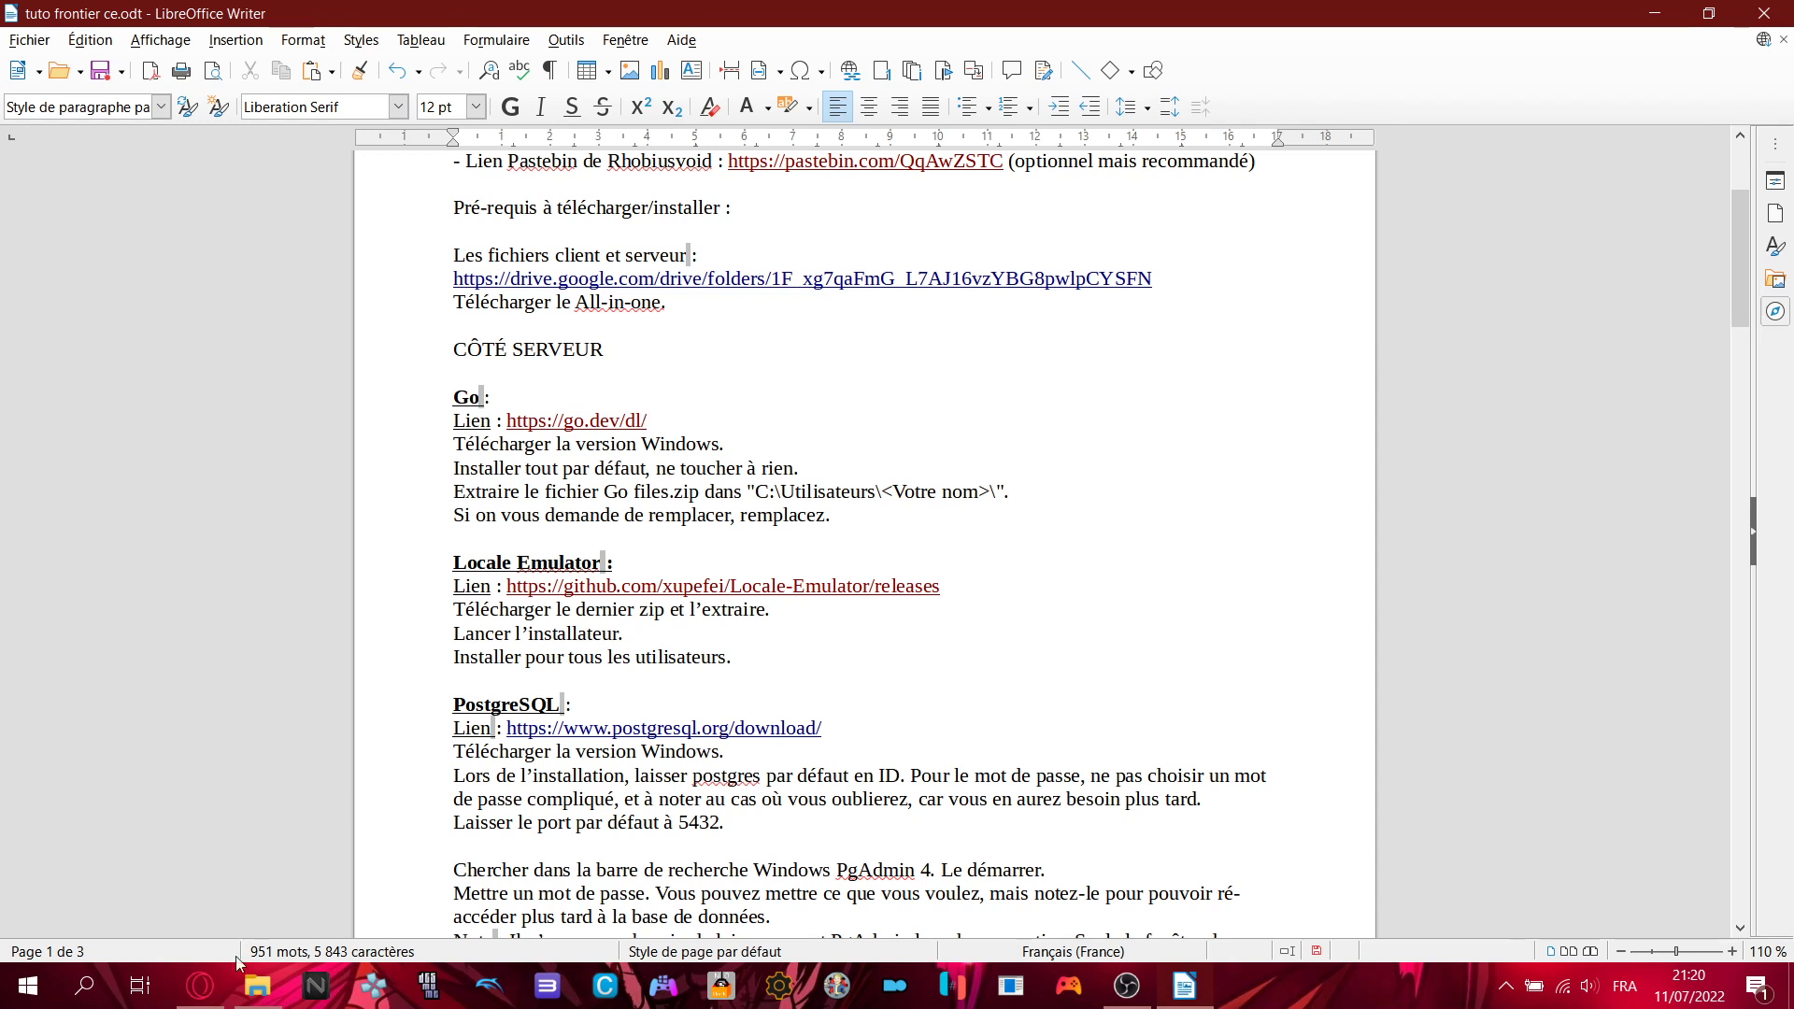
click(201, 986)
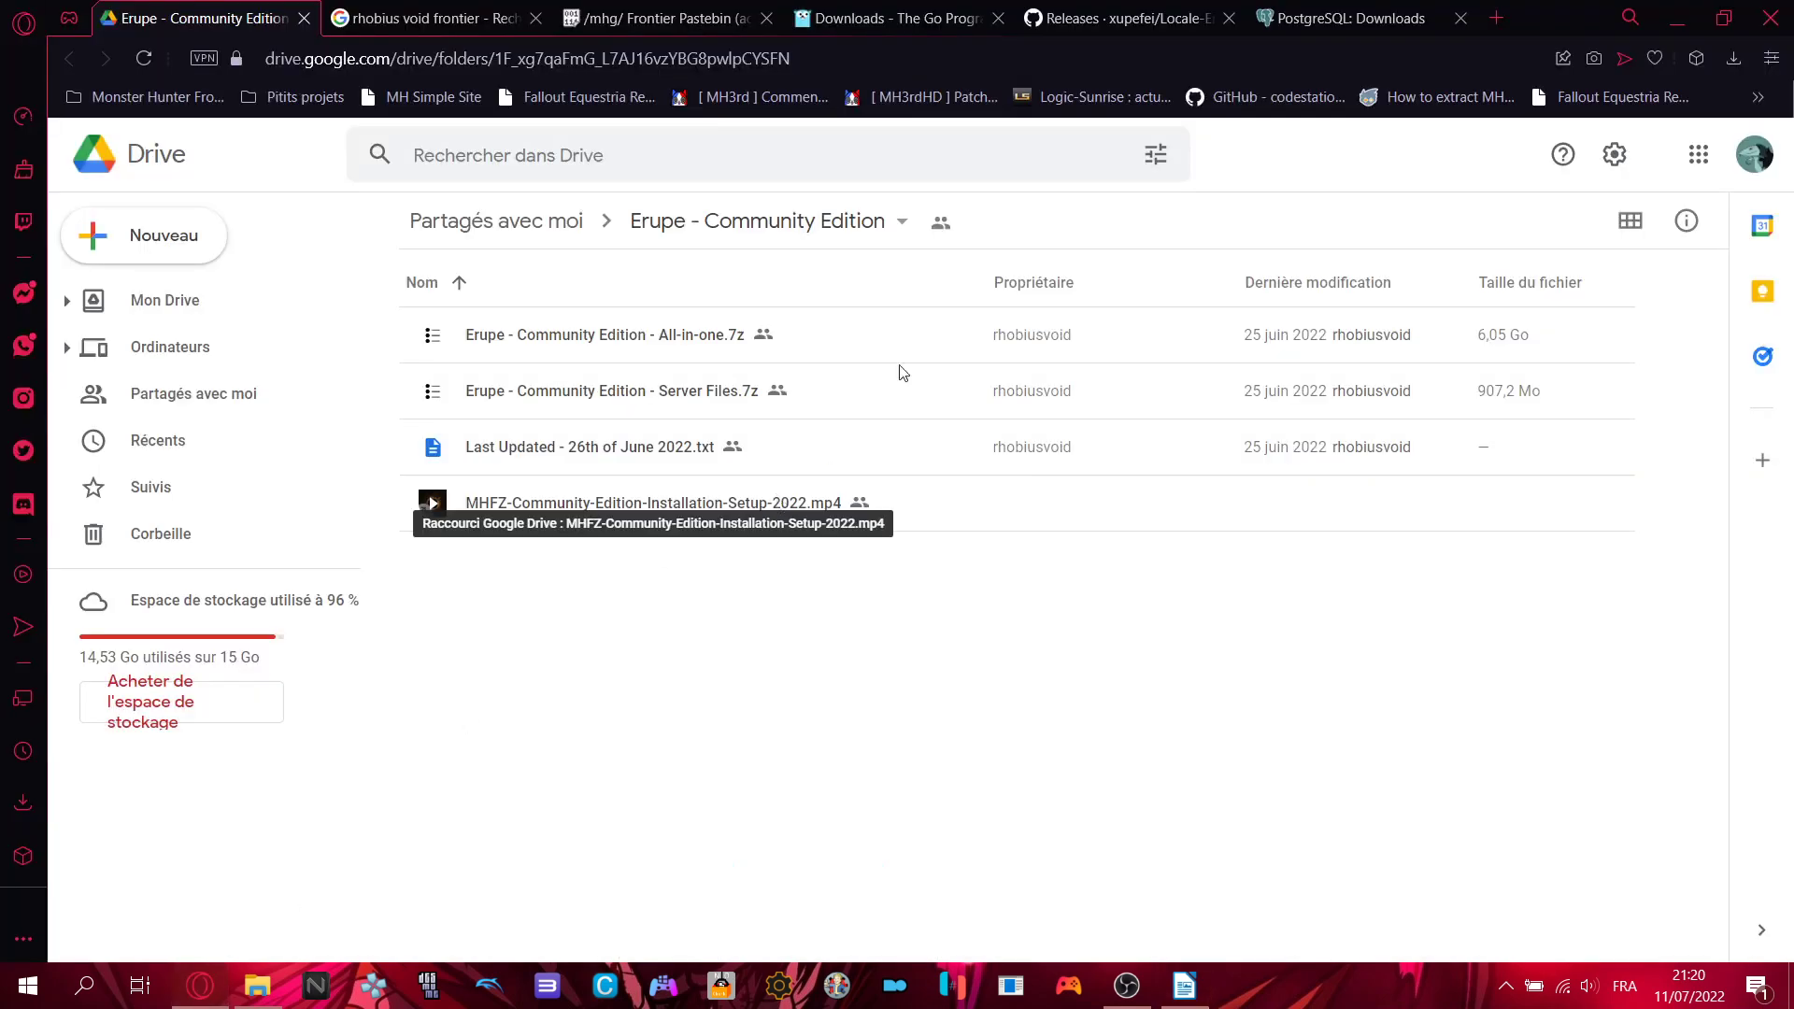
- View the Go downloads page offering go1.18.3.windows-amd64.msi, then minimize Opera
click(839, 12)
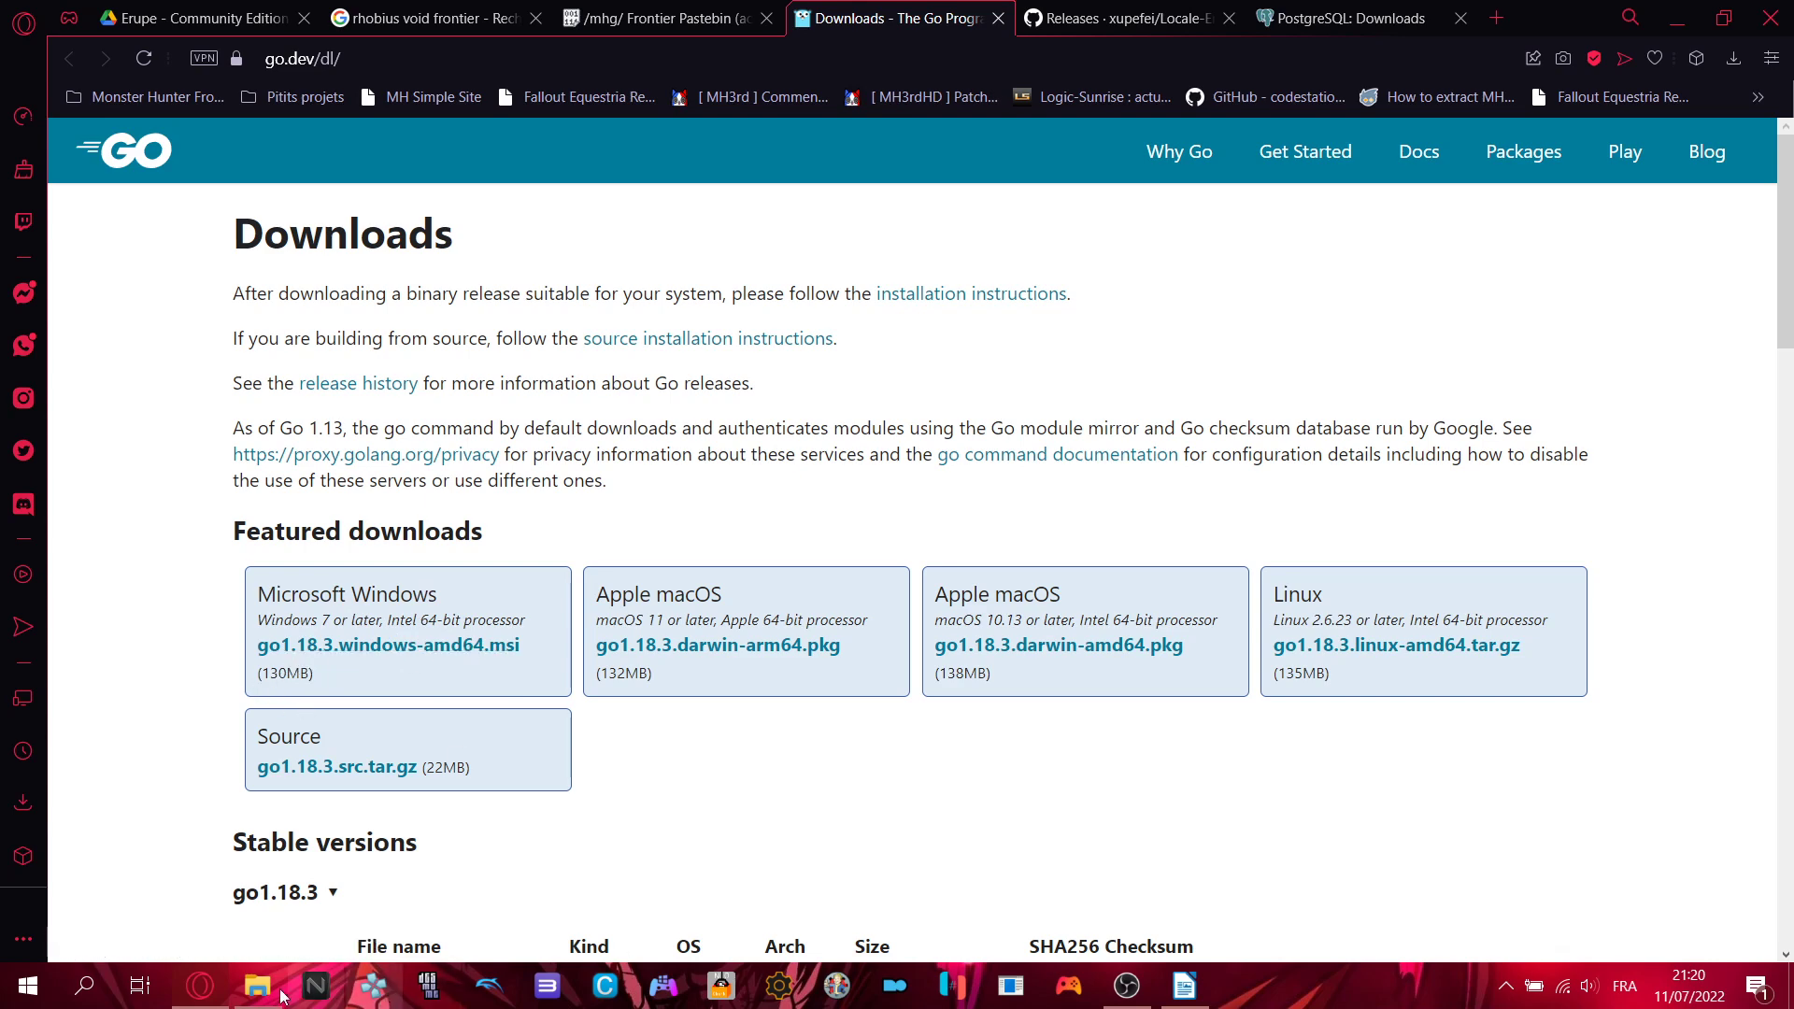
click(199, 998)
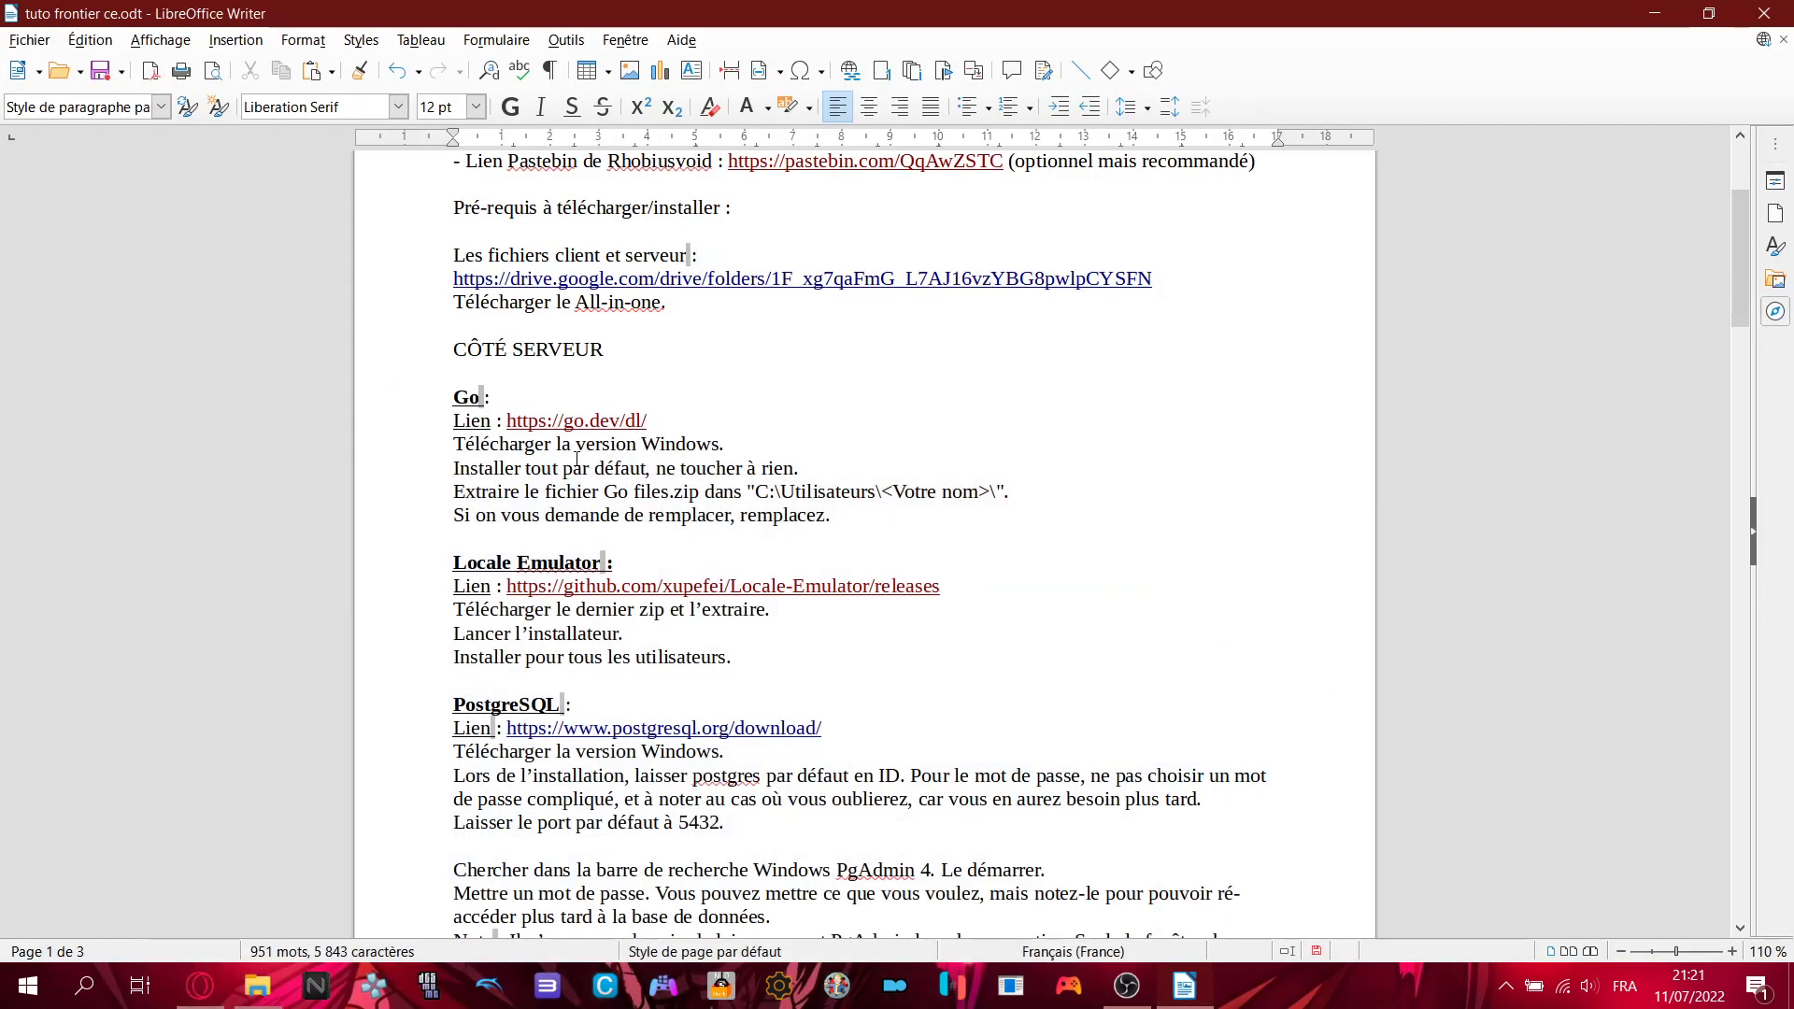
- Read the Go download and install lines, highlighting 'Installer tout par défaut'
click(735, 440)
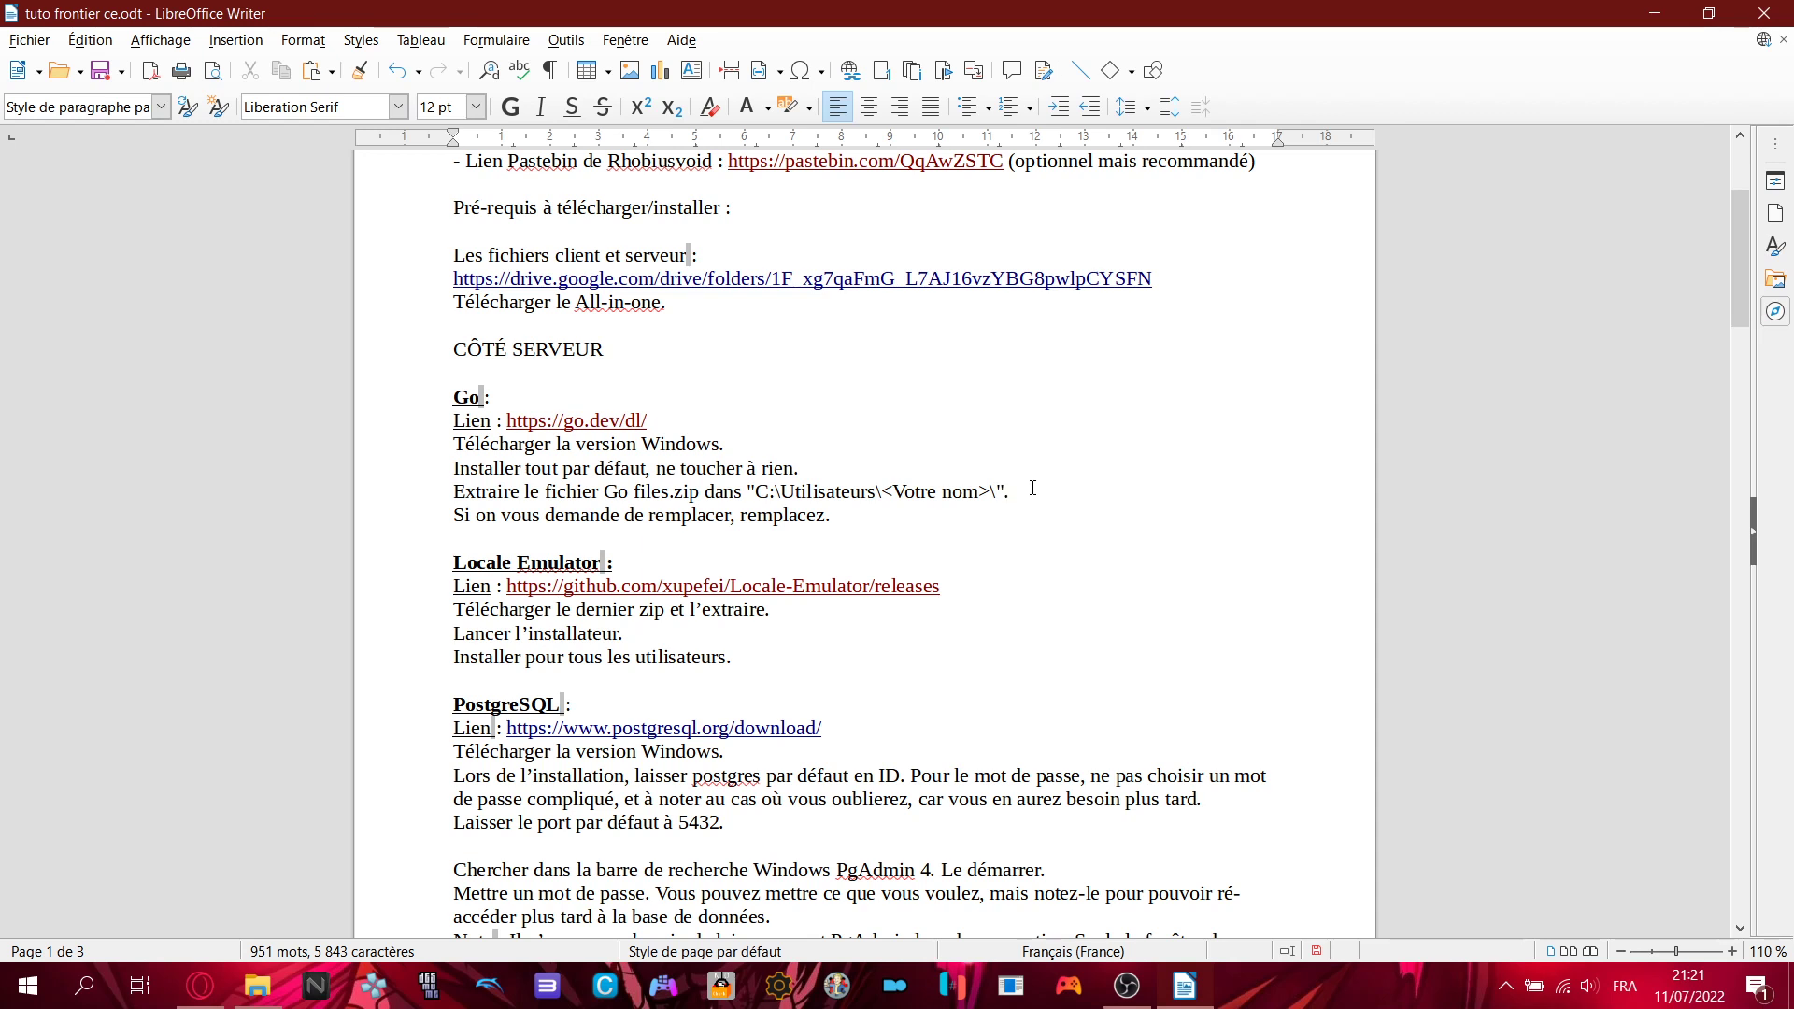
click(902, 462)
drag(454, 467, 656, 467)
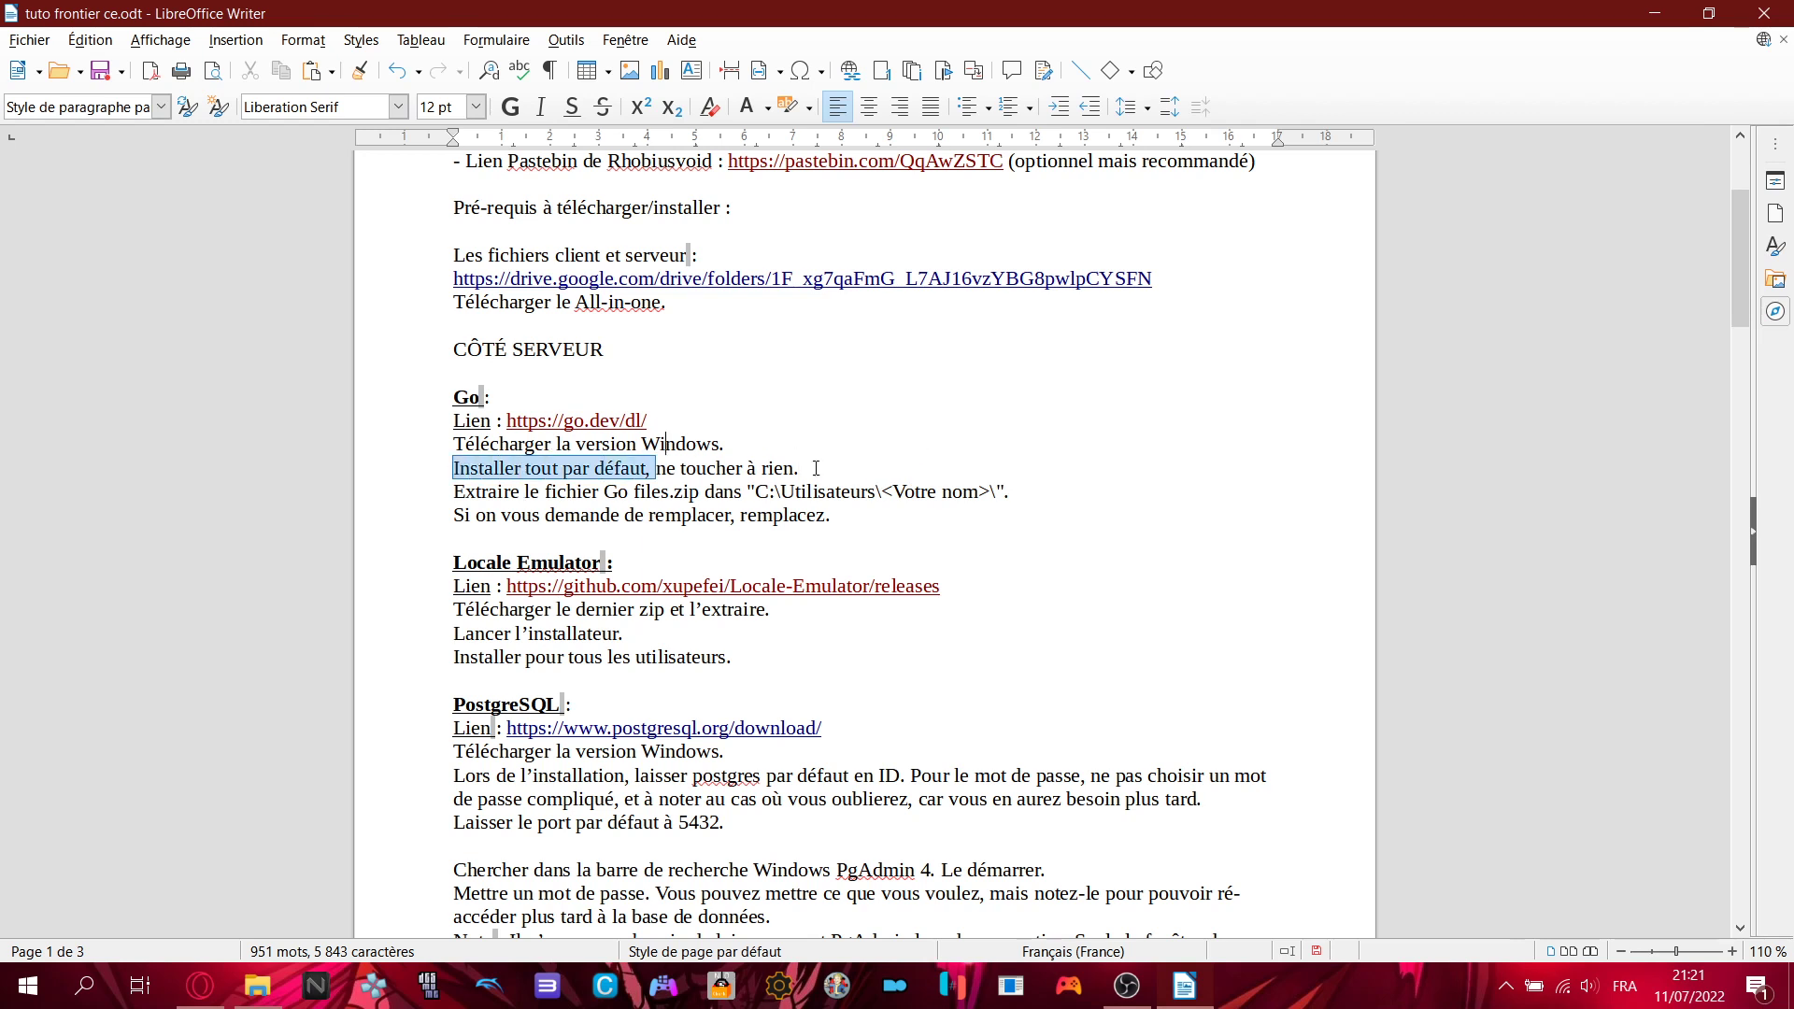
click(897, 469)
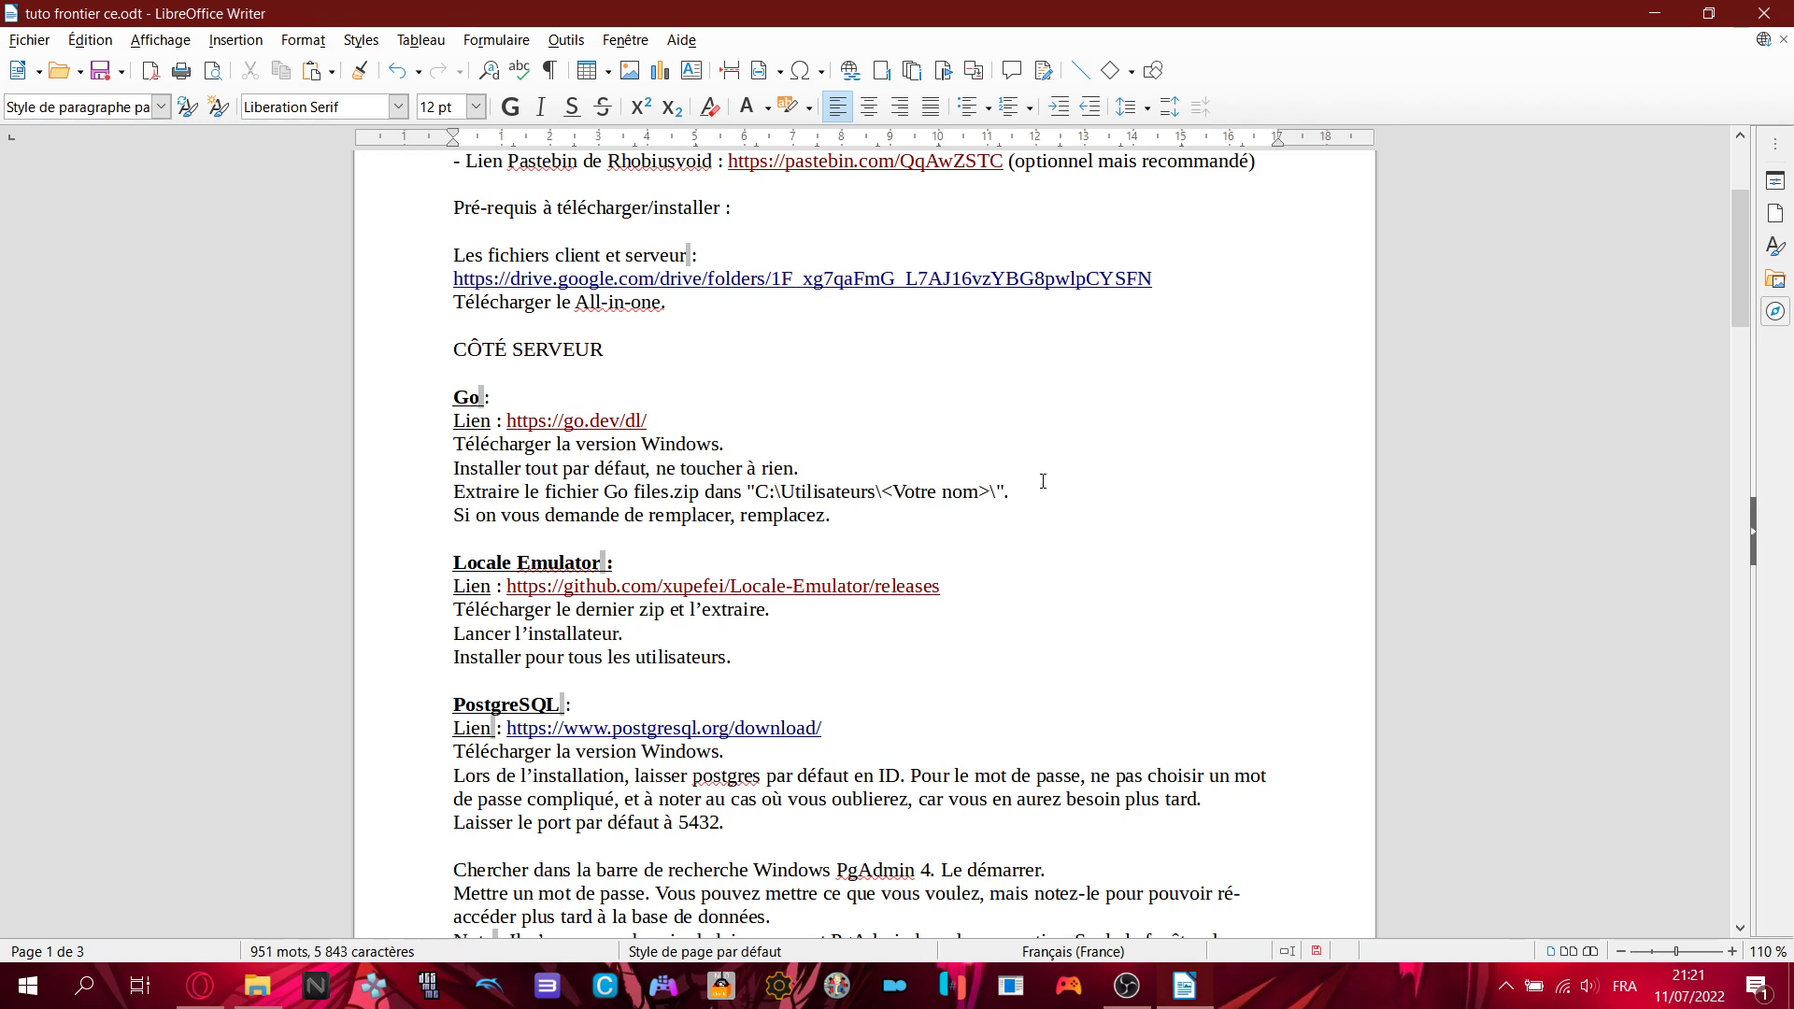
- Highlight the Go files.zip extract instruction, then bring the Erupe - Community Edition folder forward
drag(455, 491, 743, 492)
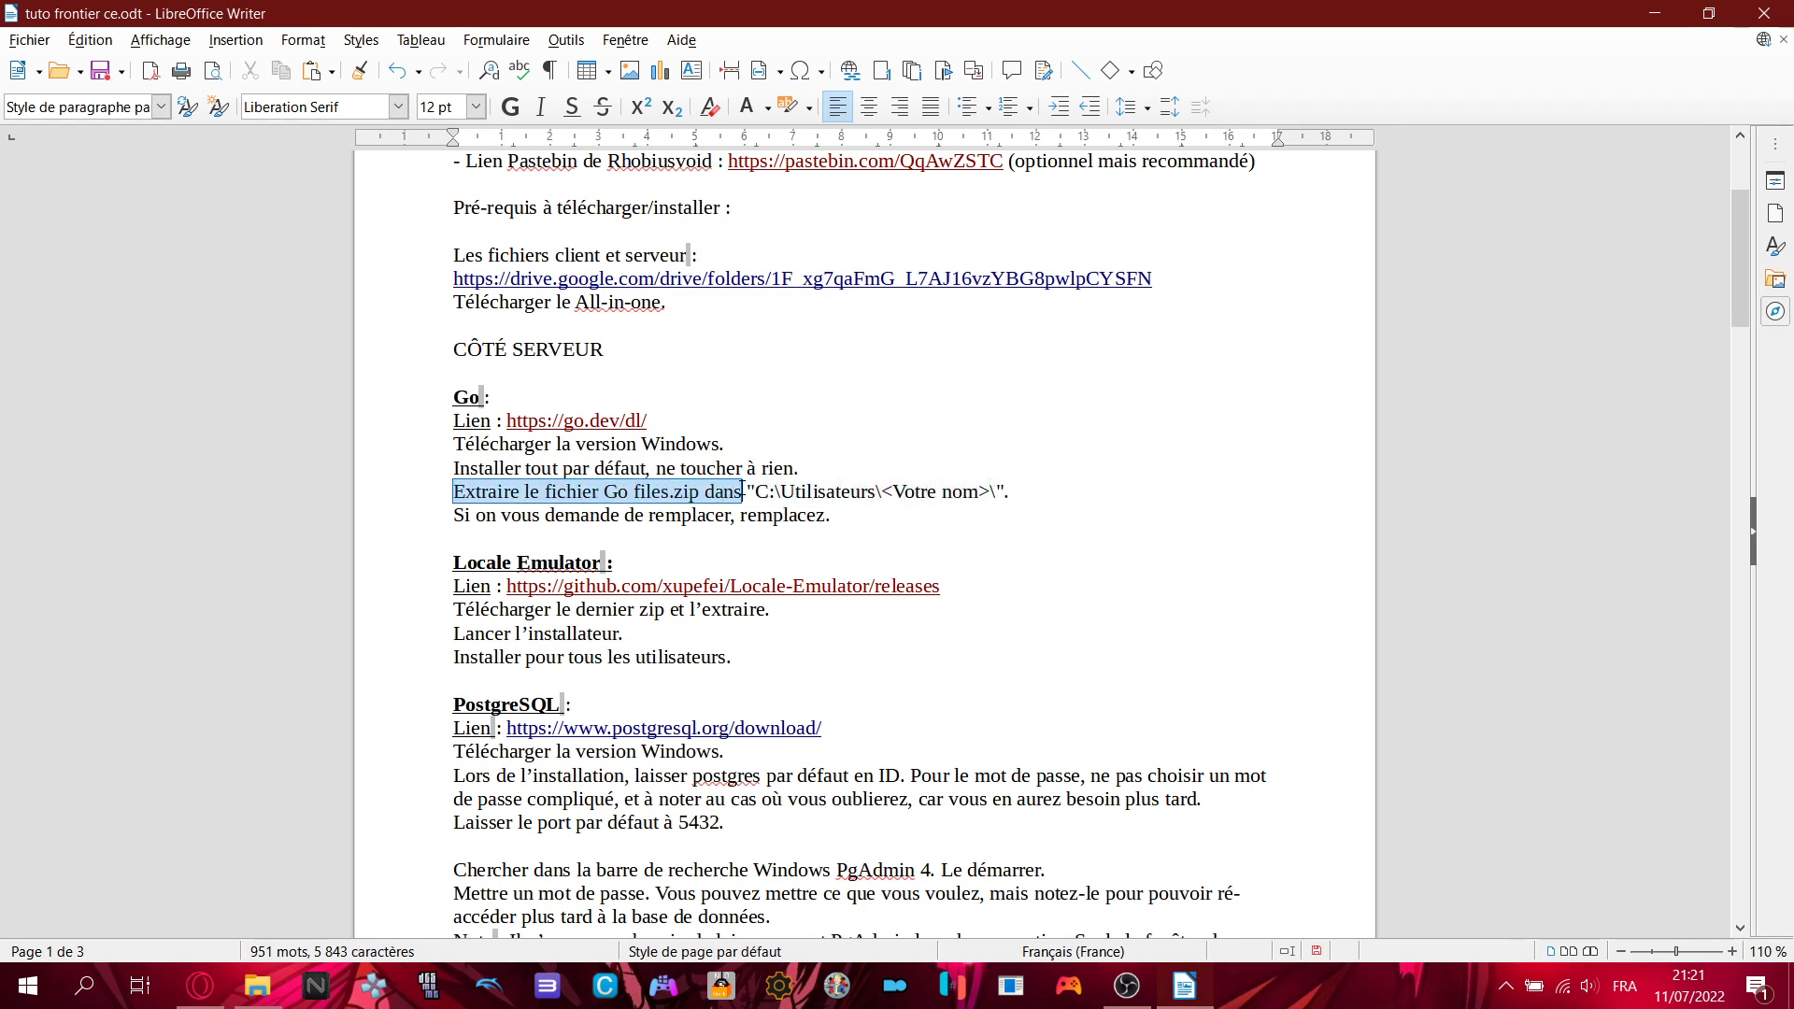
click(742, 492)
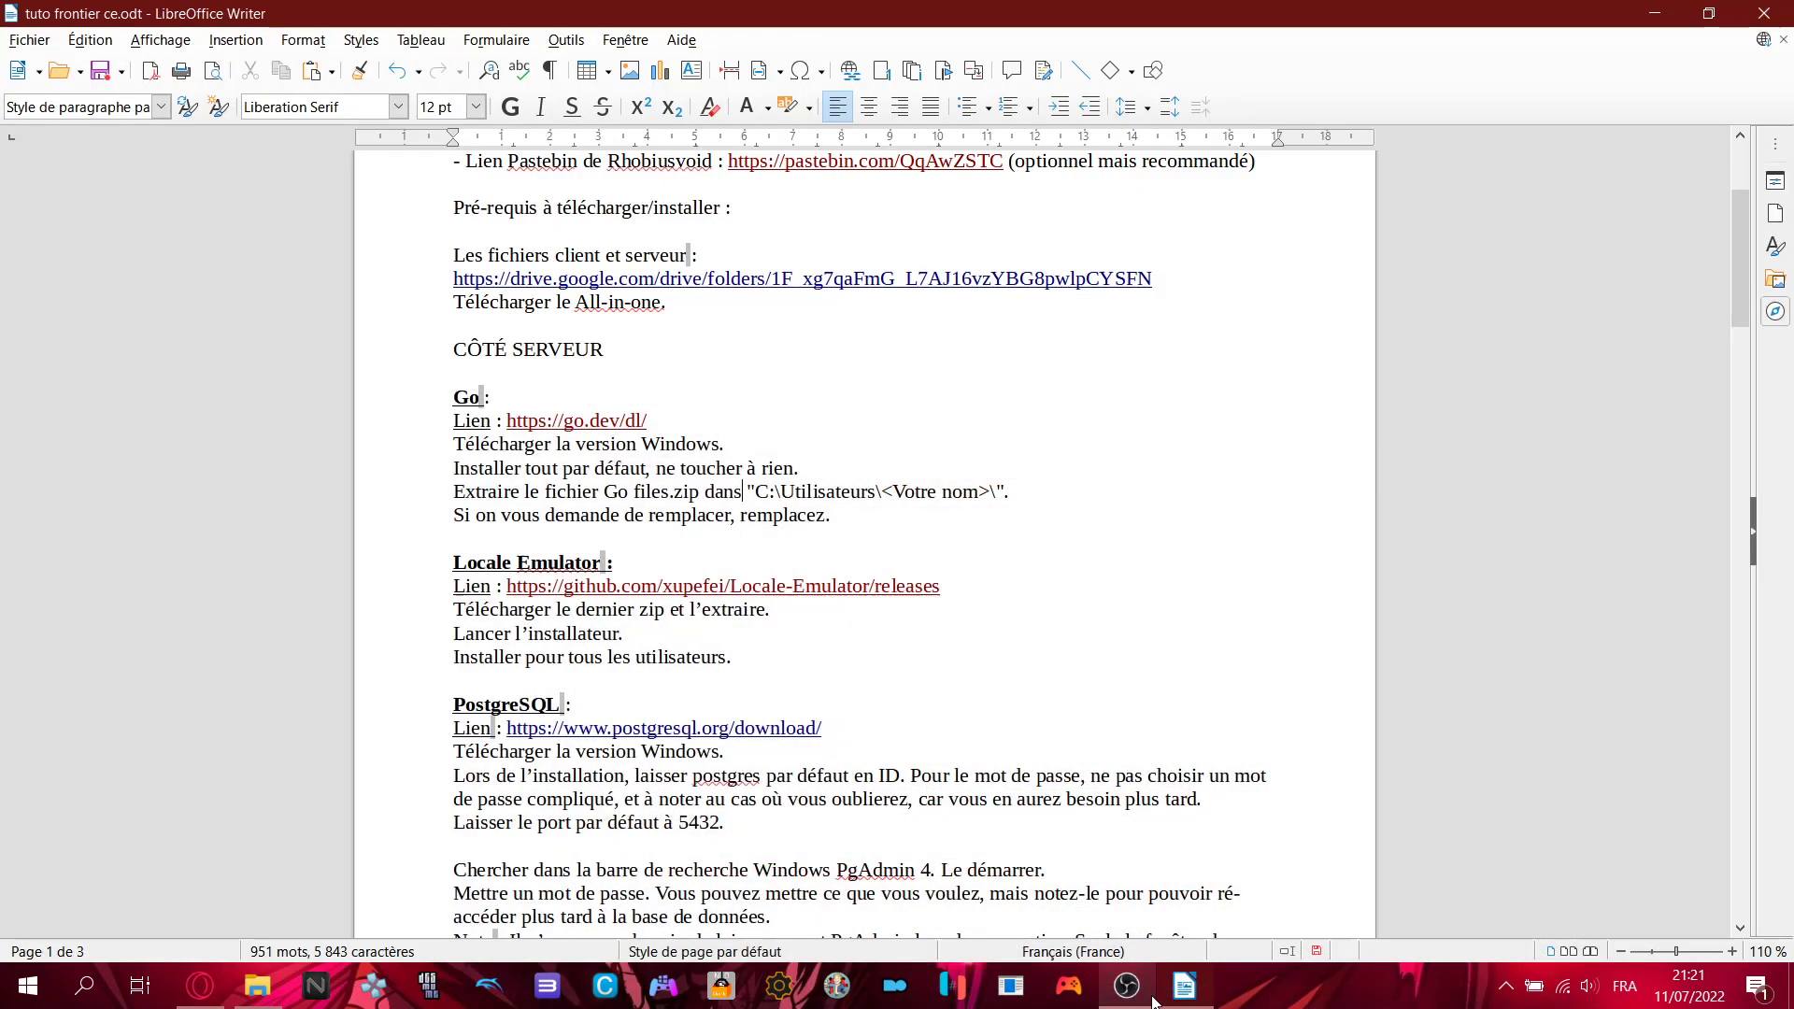
click(1154, 1002)
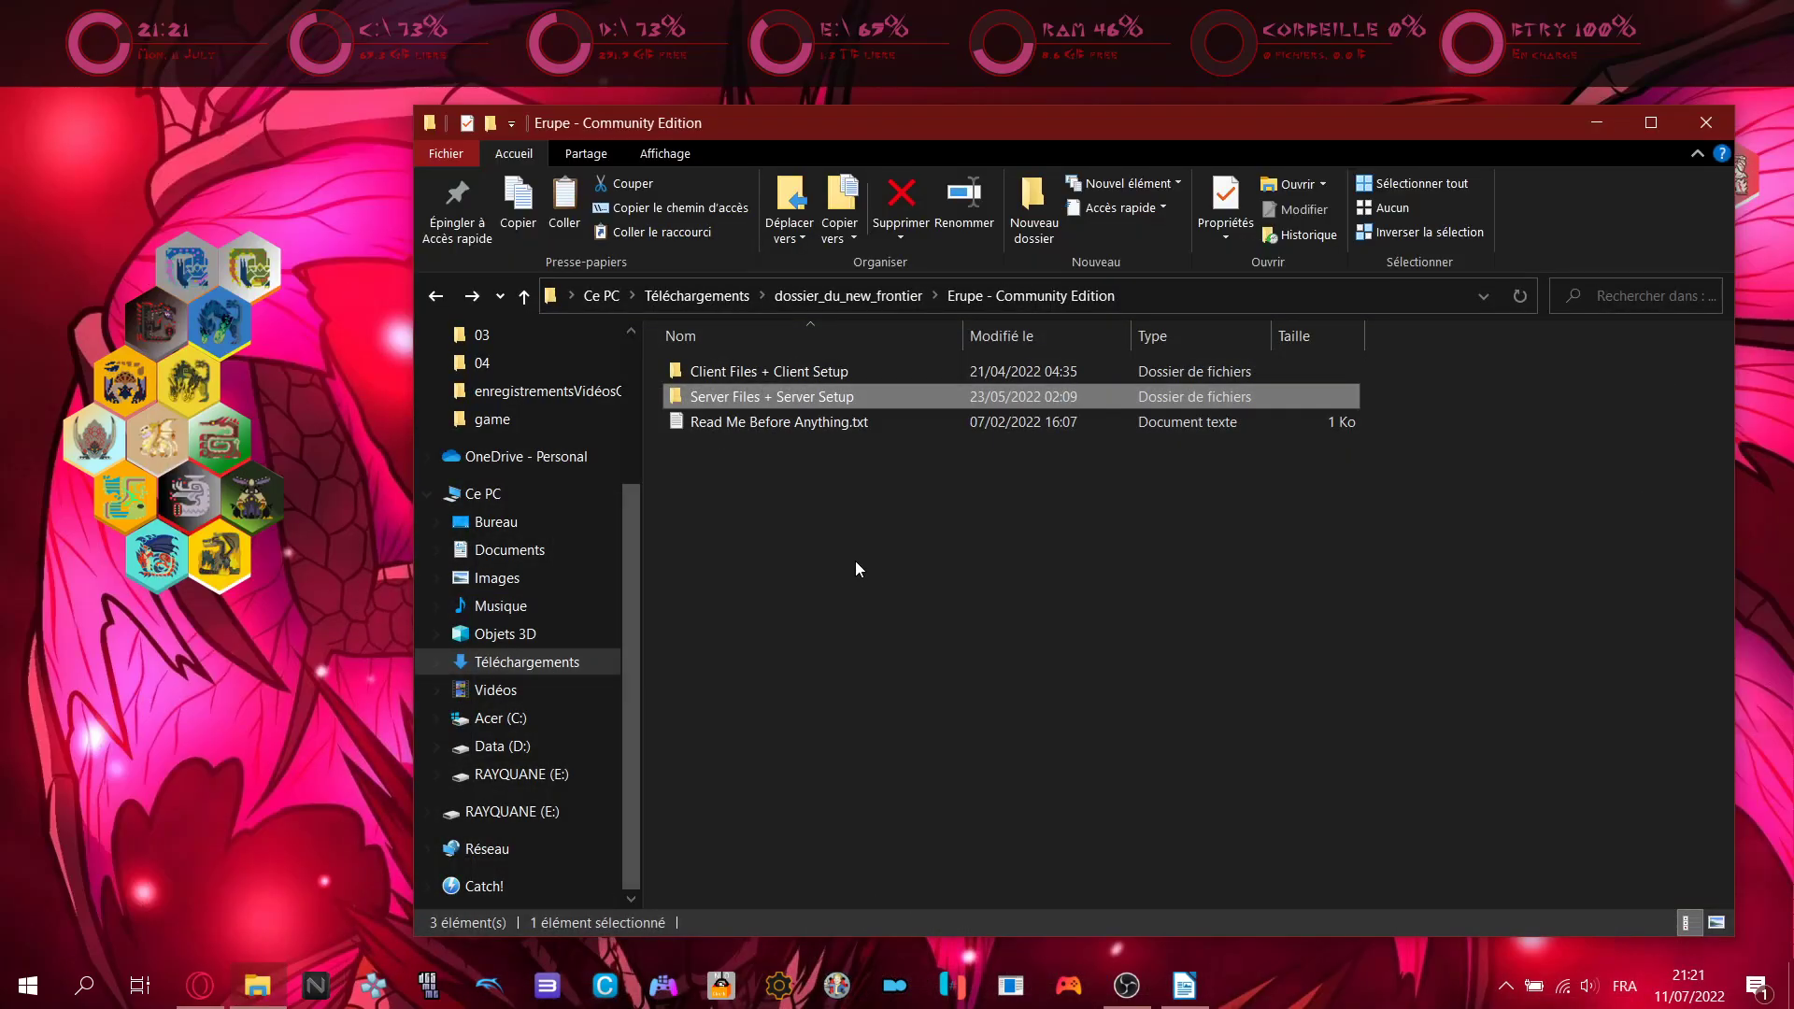
- Locate the Go files.zip archive inside the Server Files + Server Setup folder
double_click(772, 398)
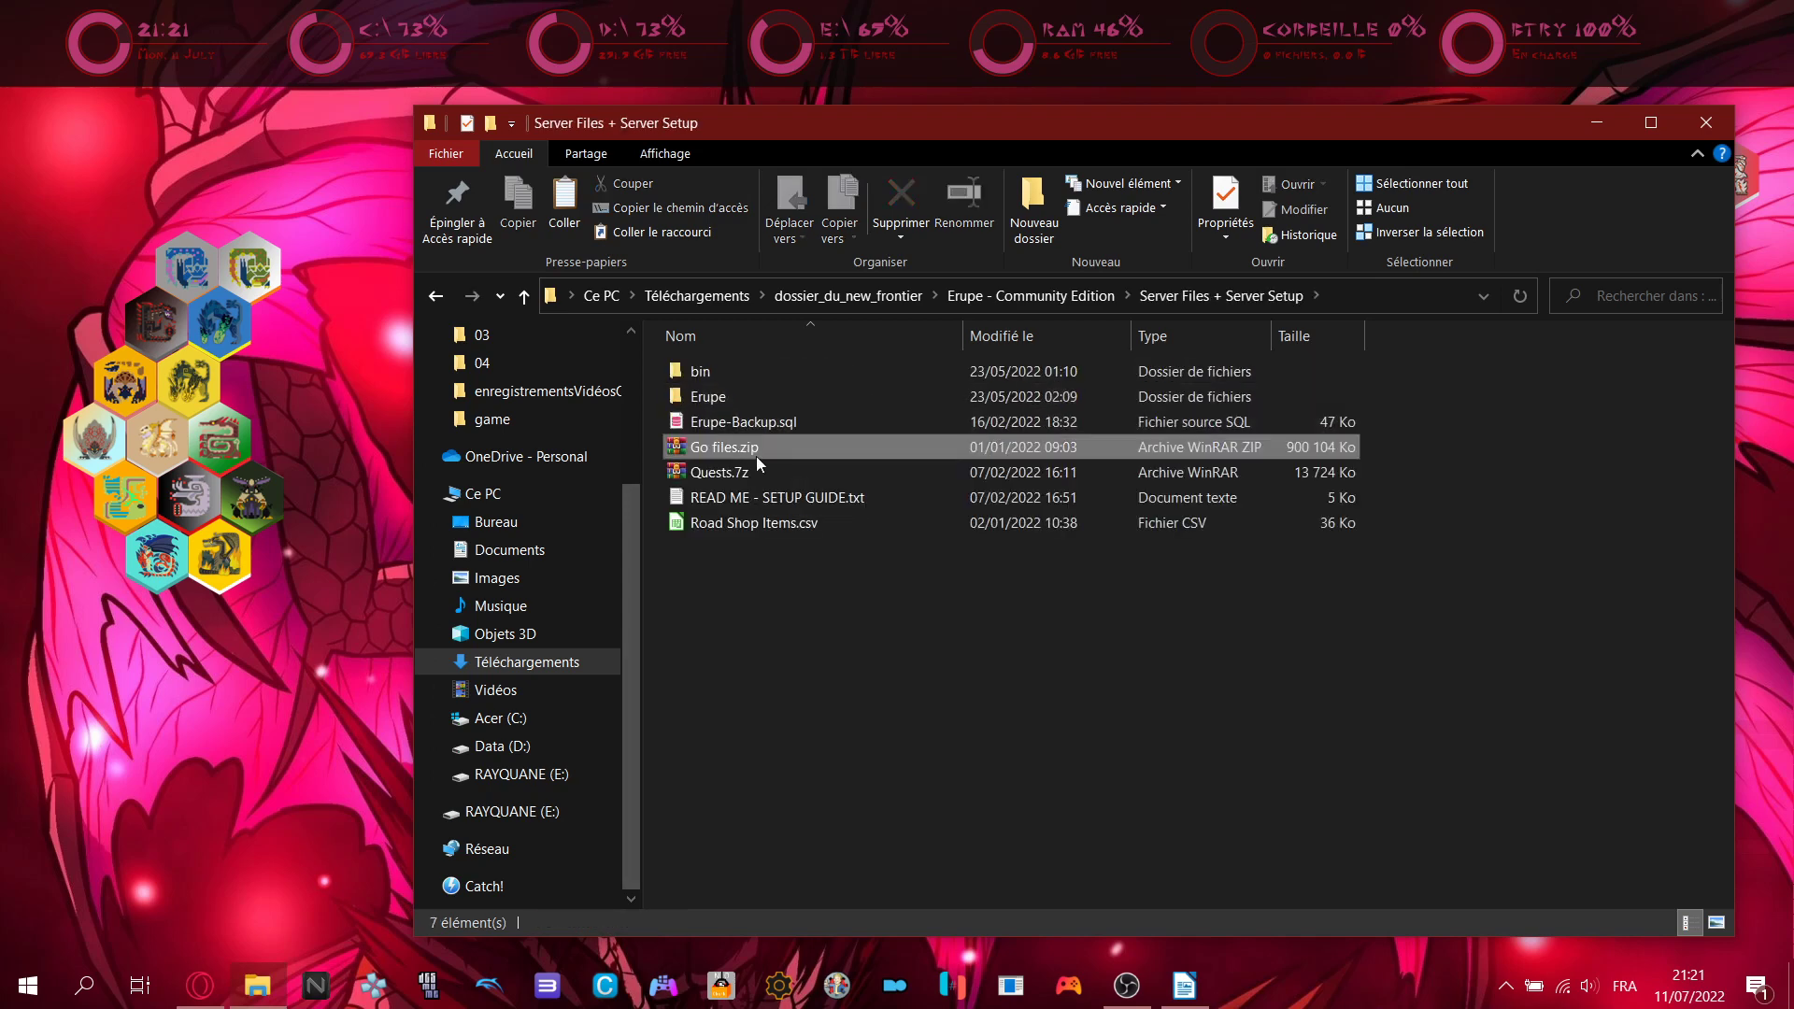
click(721, 451)
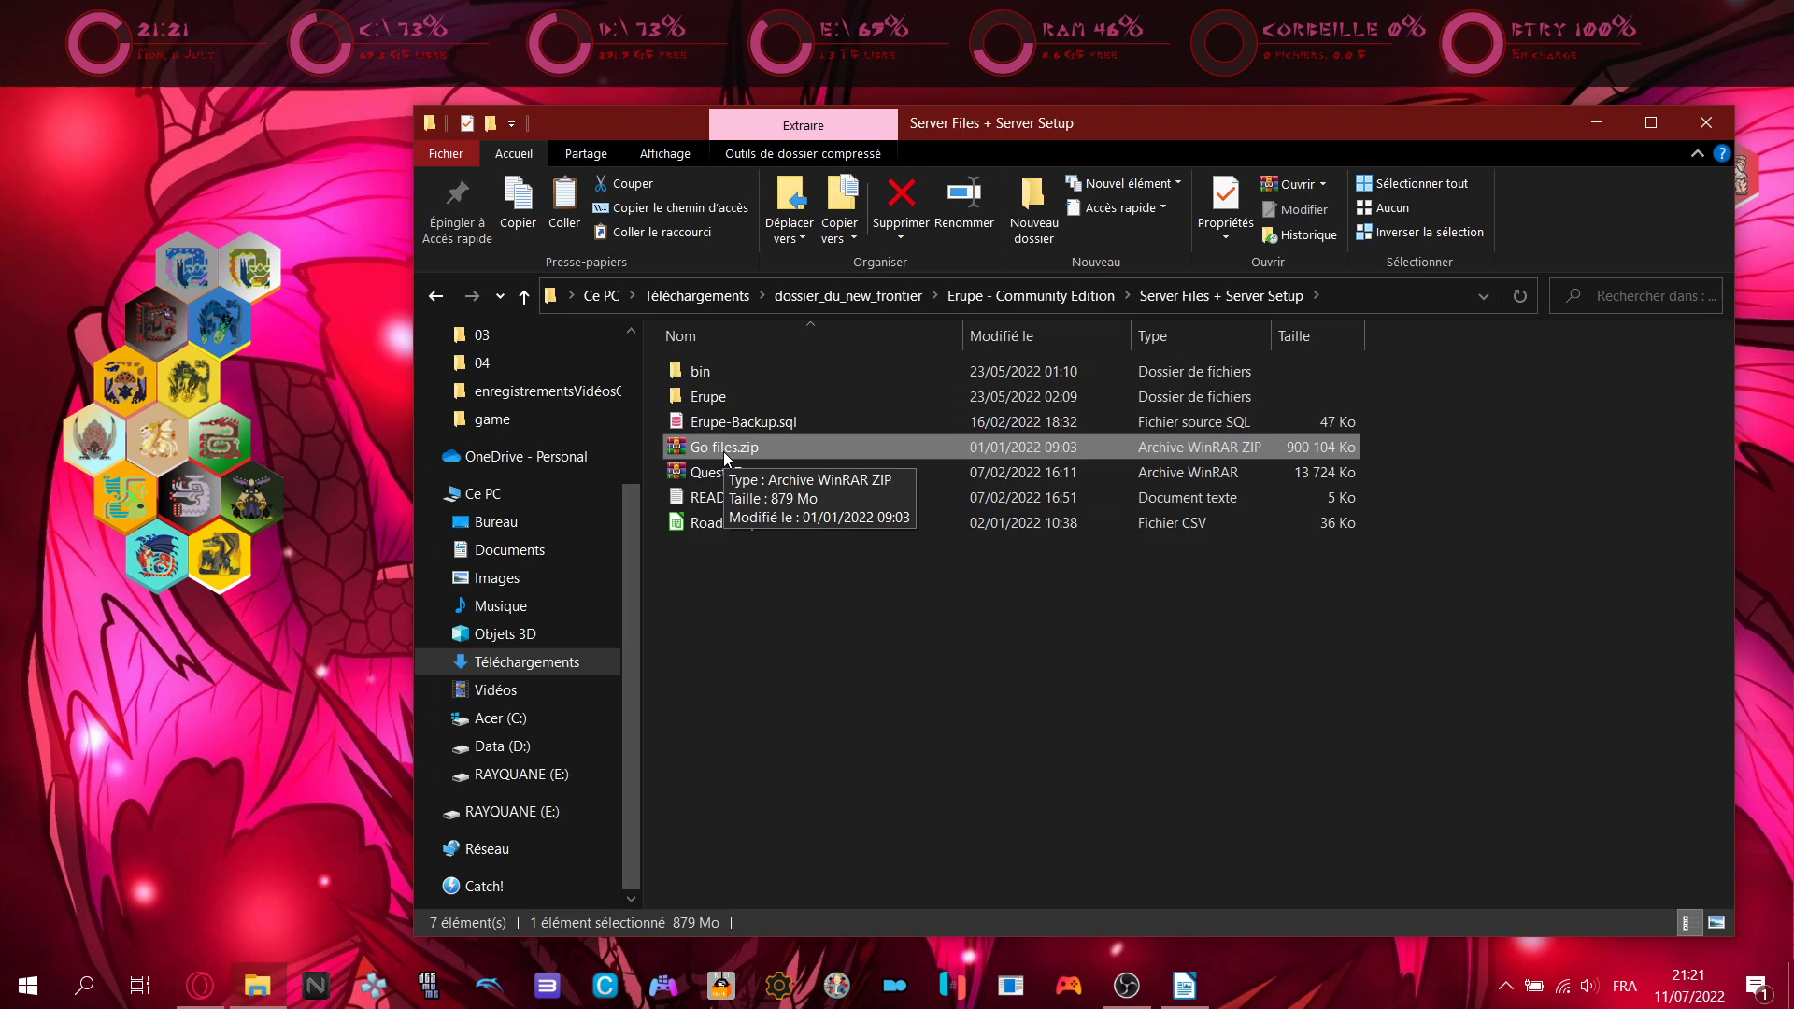
drag(722, 450, 753, 441)
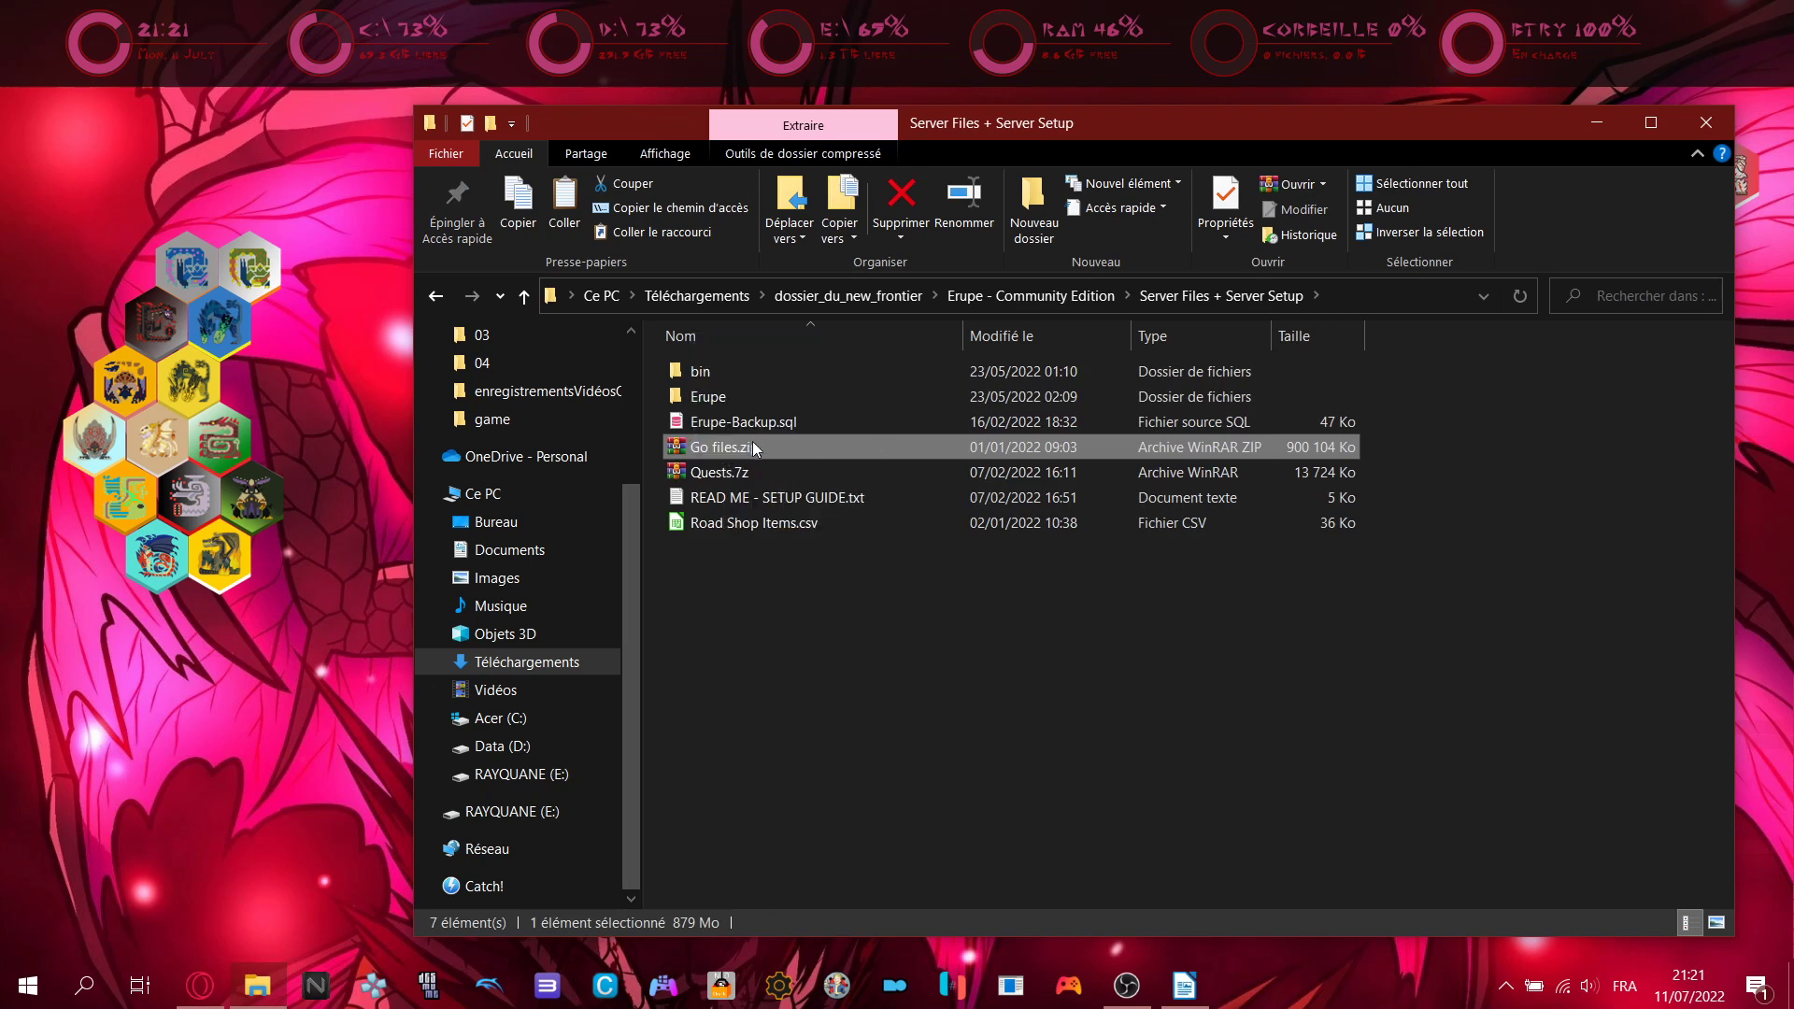
- Navigate to Acer (C:) > Utilisateurs > the user's profile folder, checking the tutorial along the way
click(511, 719)
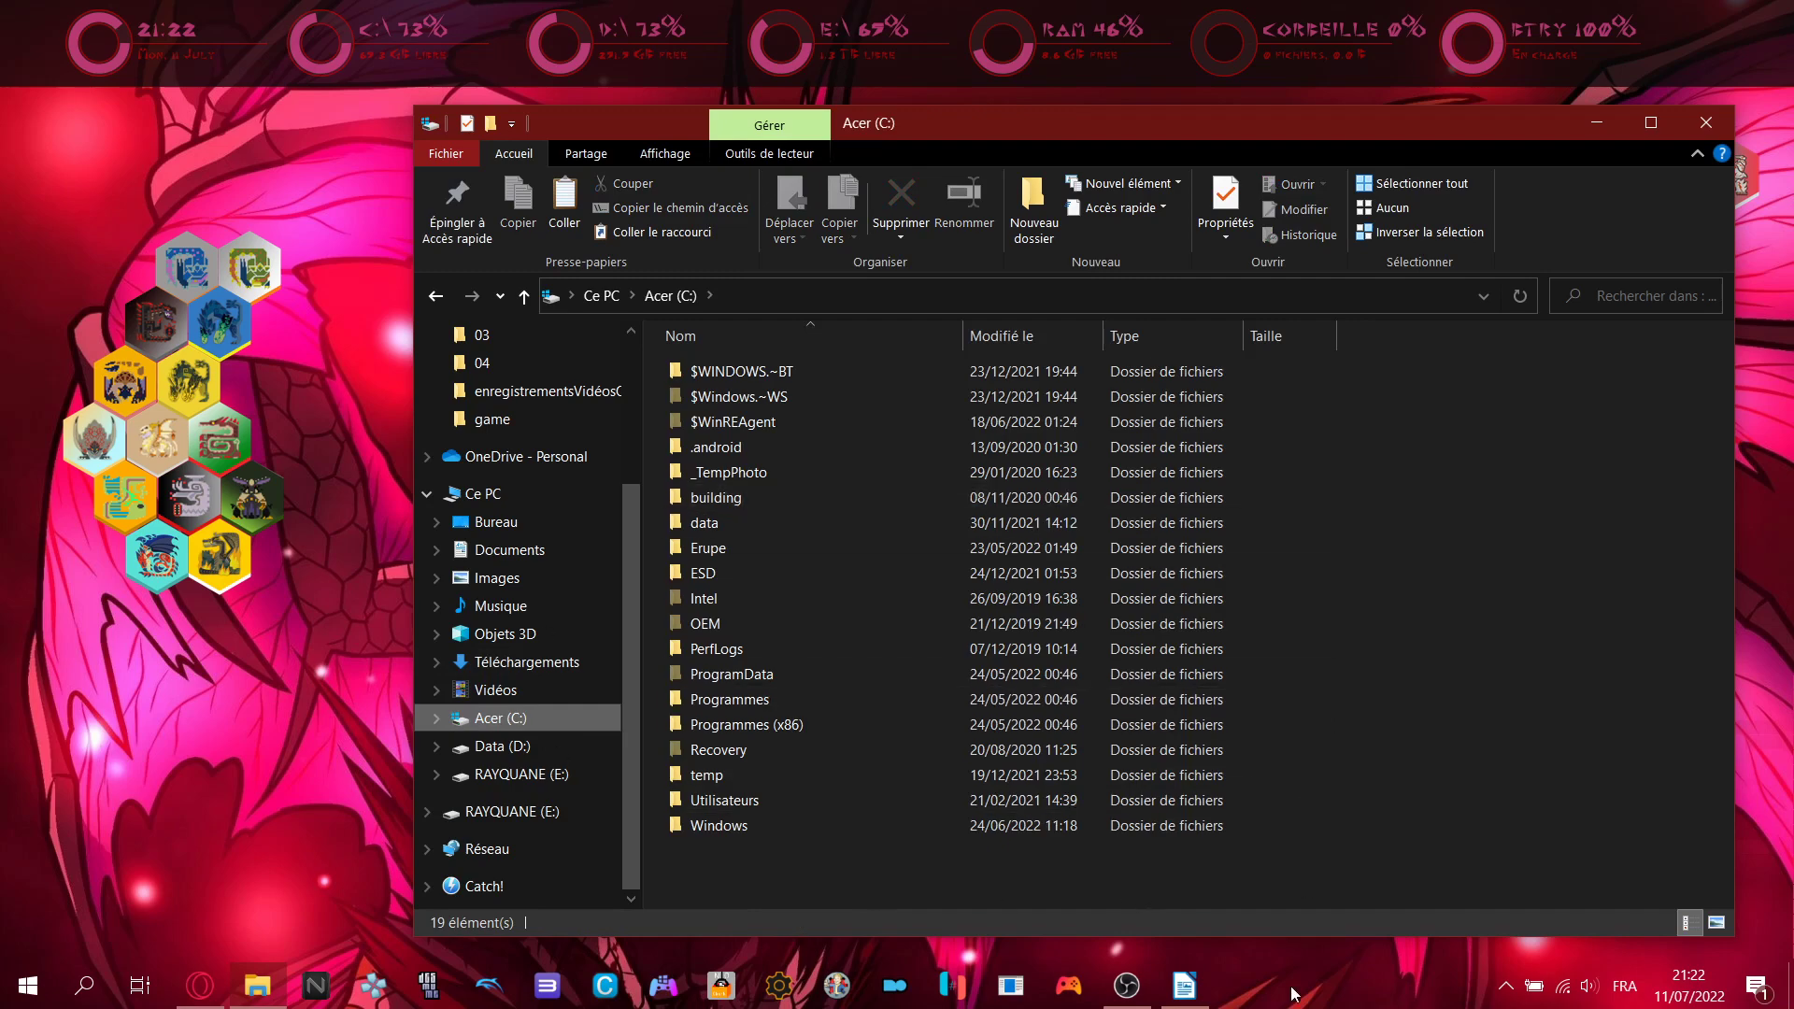
click(1184, 986)
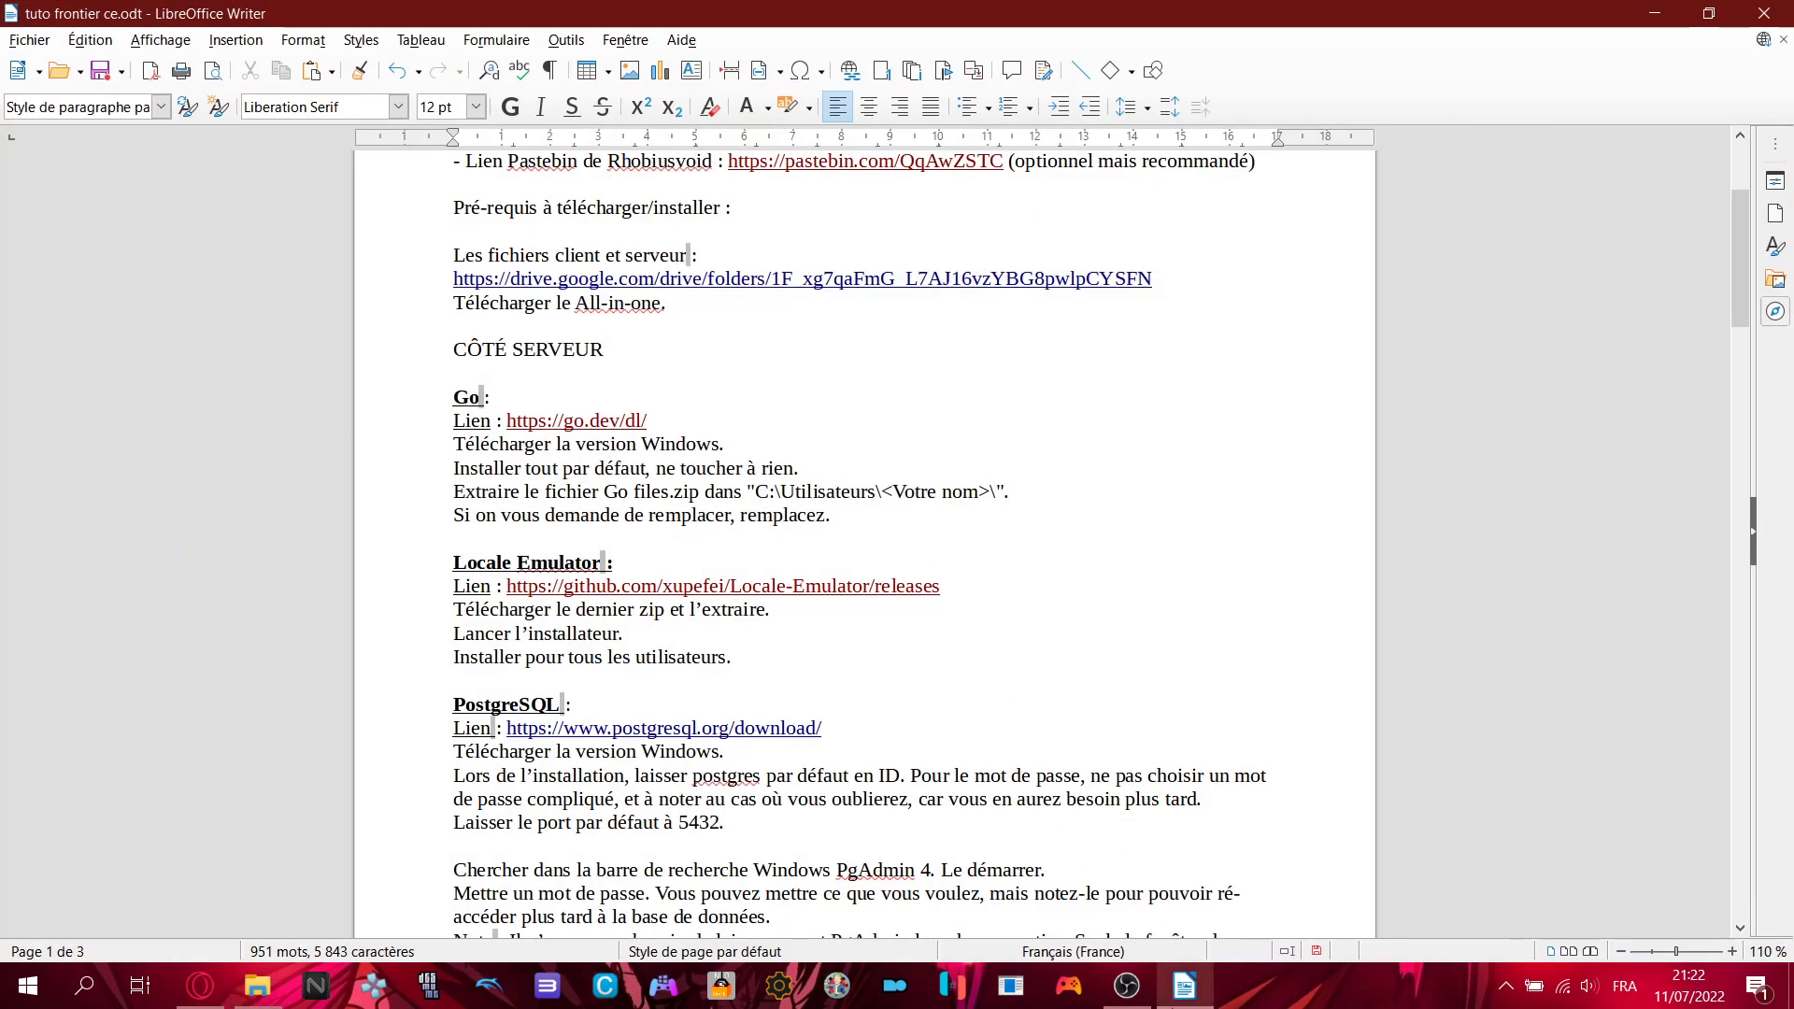
click(1184, 986)
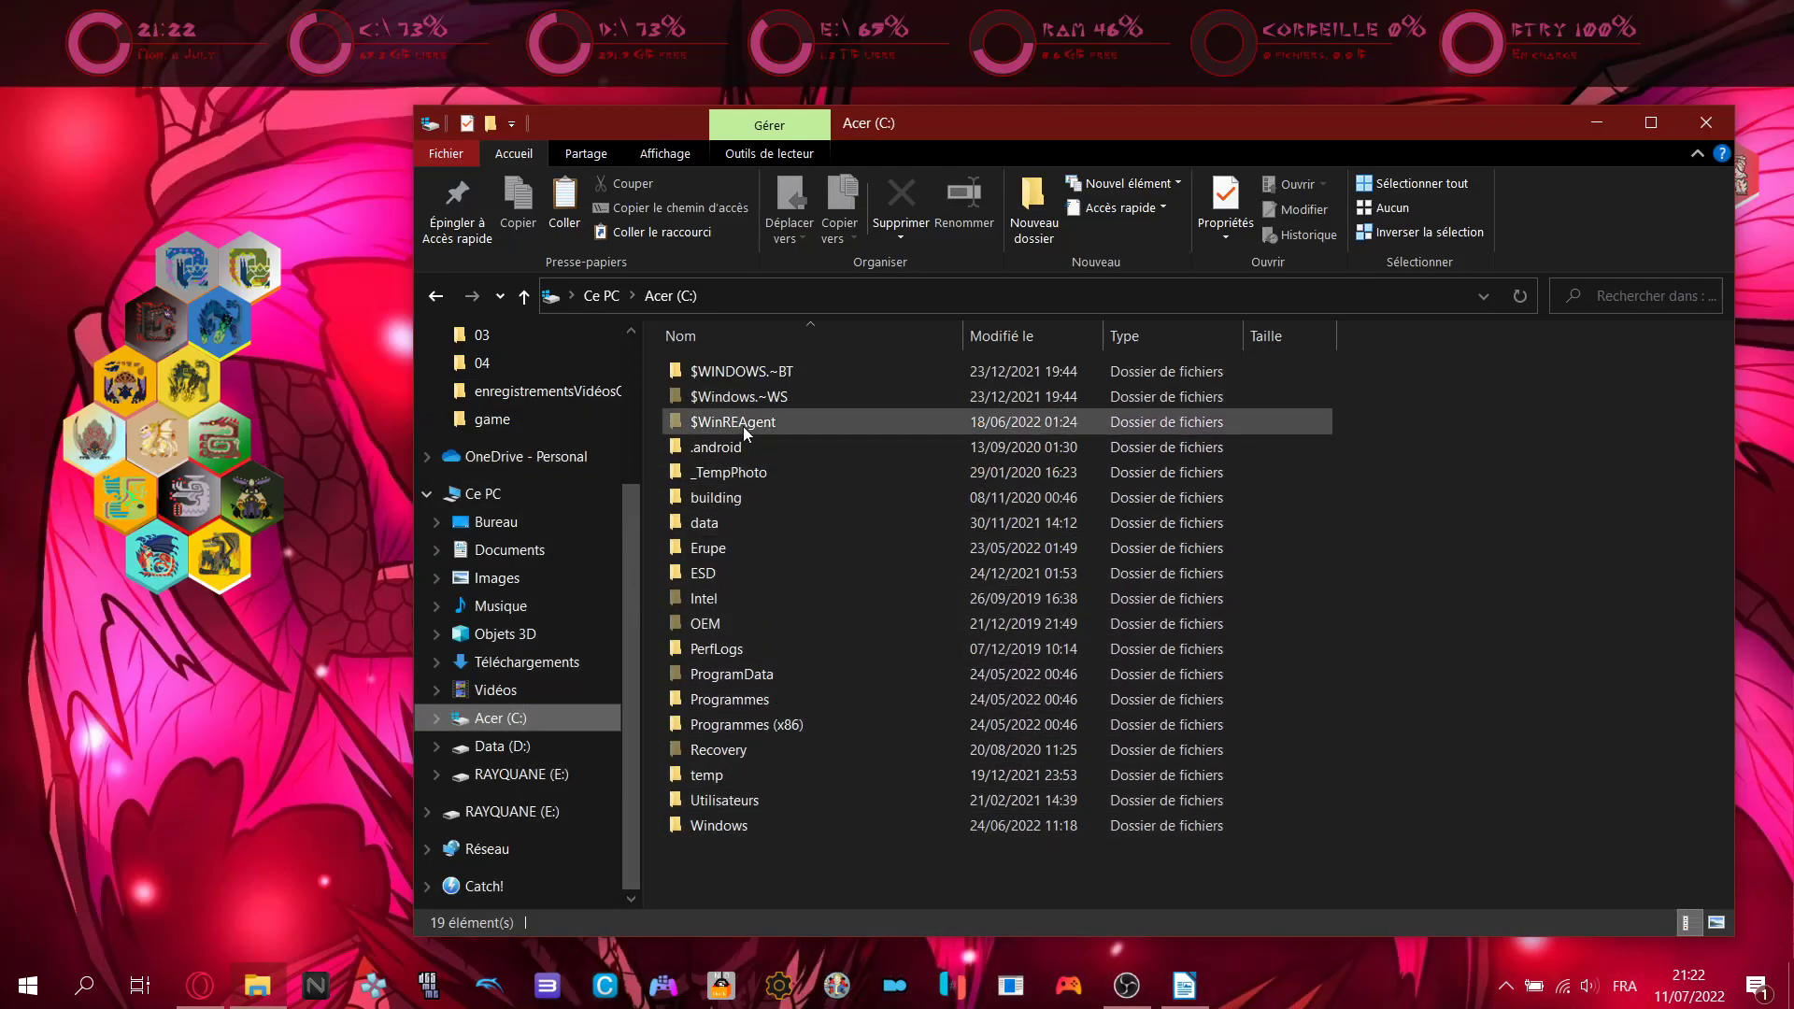
double_click(731, 802)
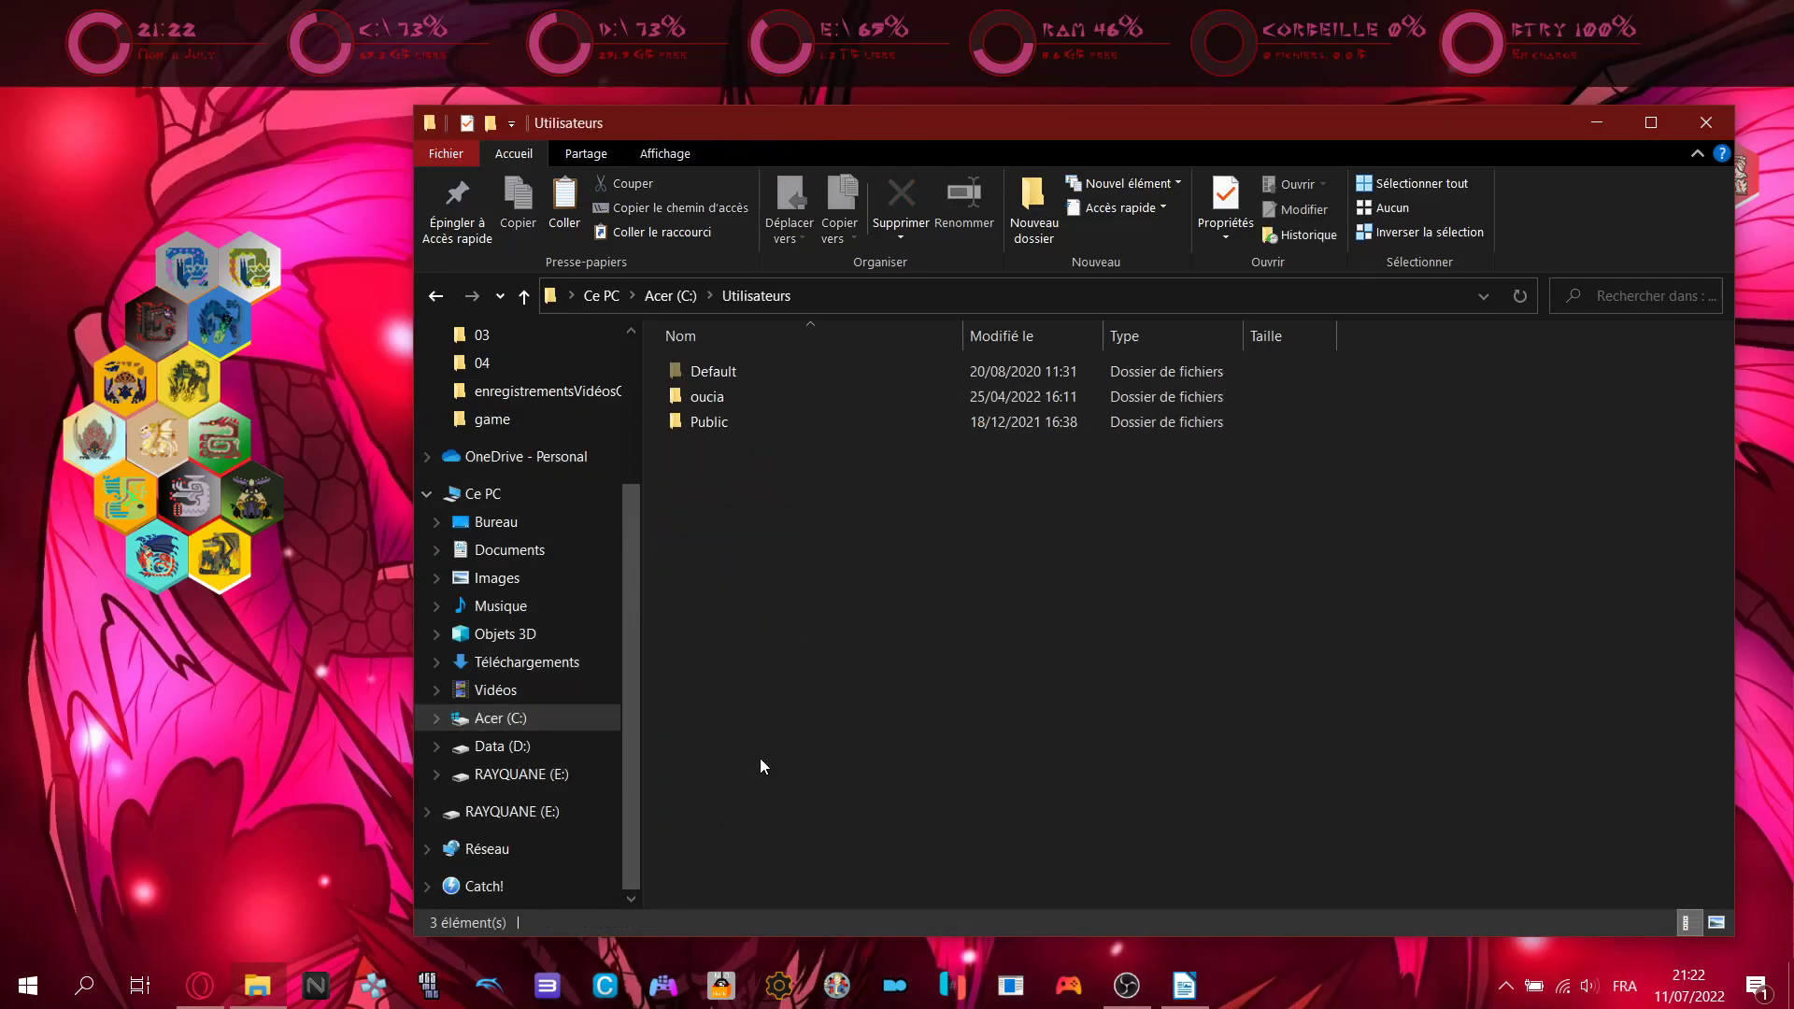
double_click(749, 394)
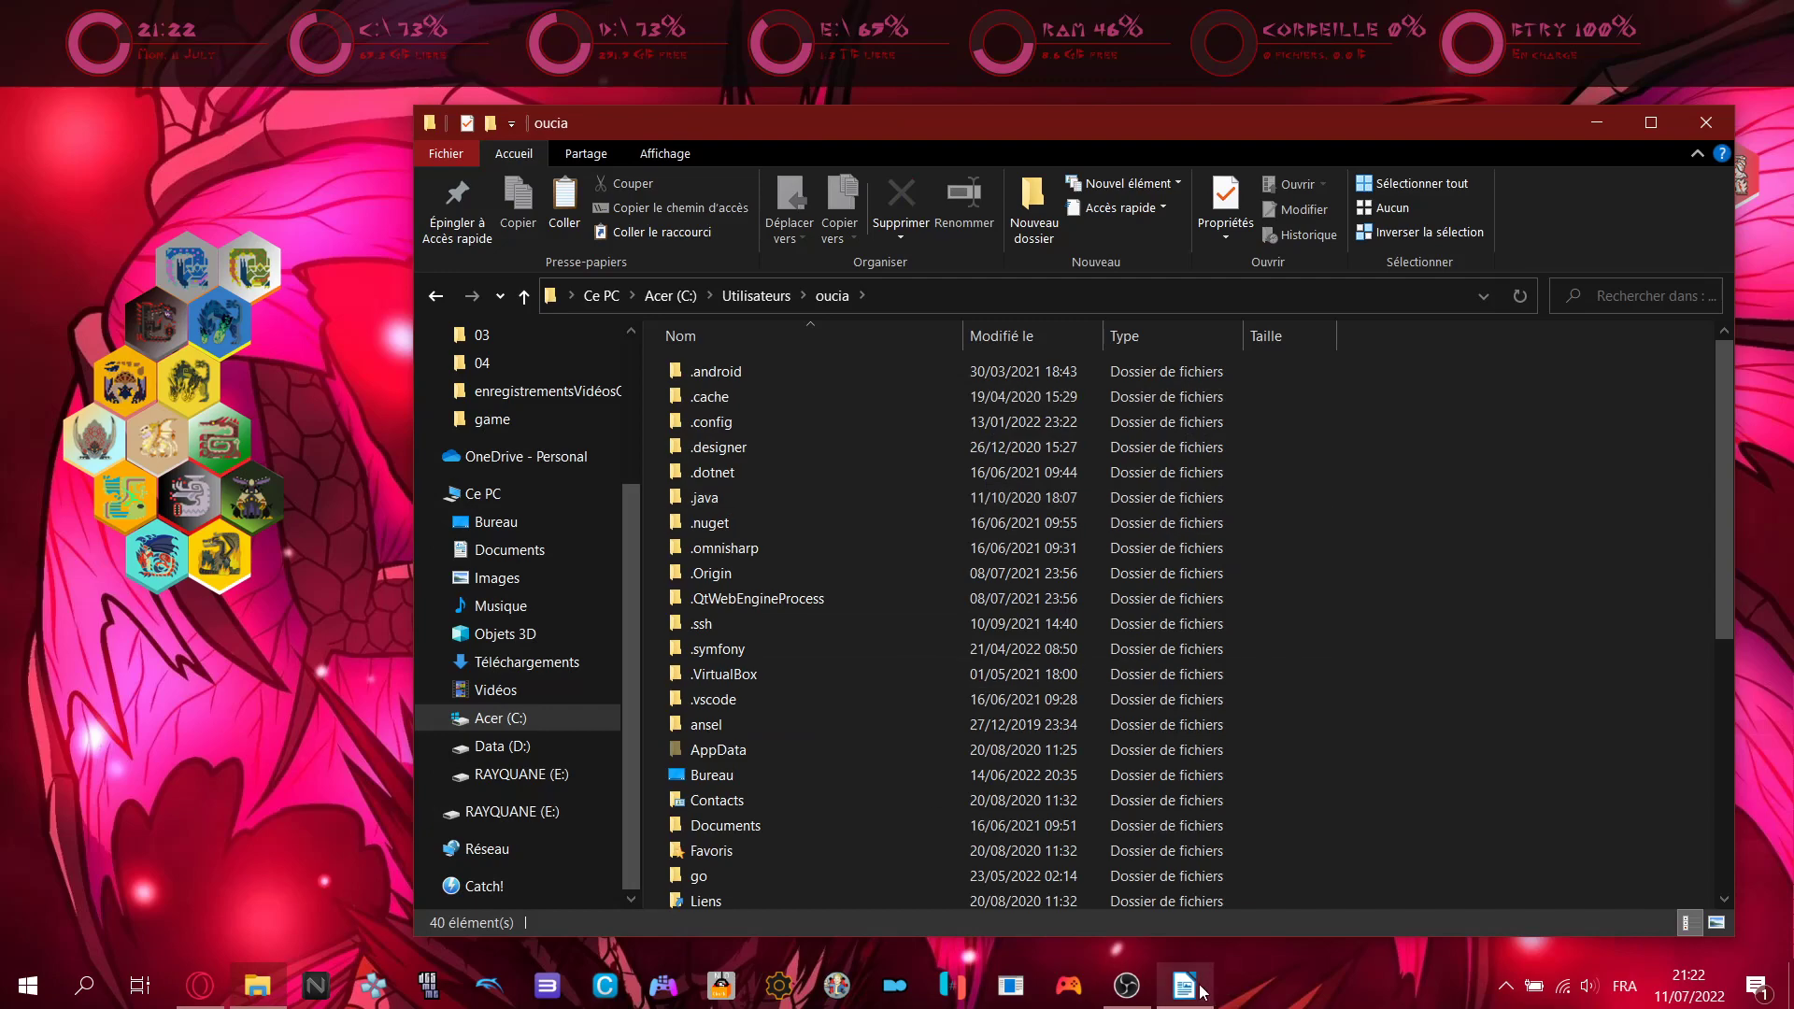
click(1185, 987)
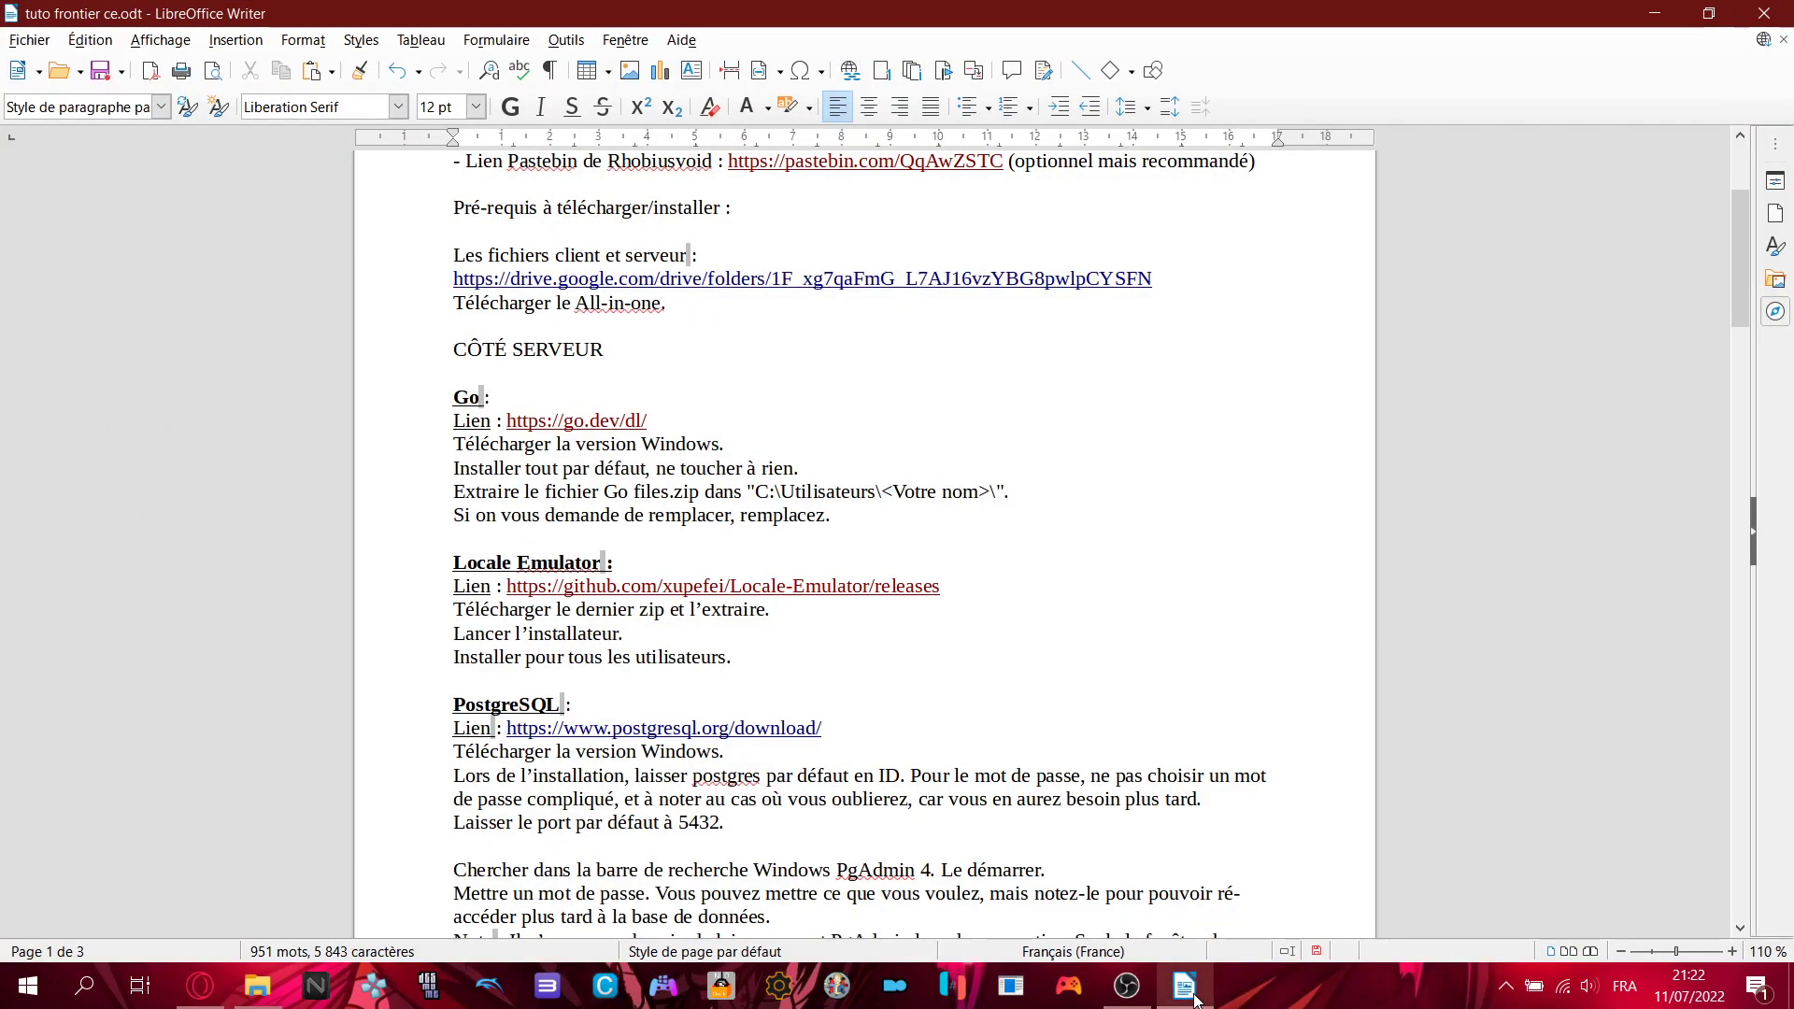
click(1193, 996)
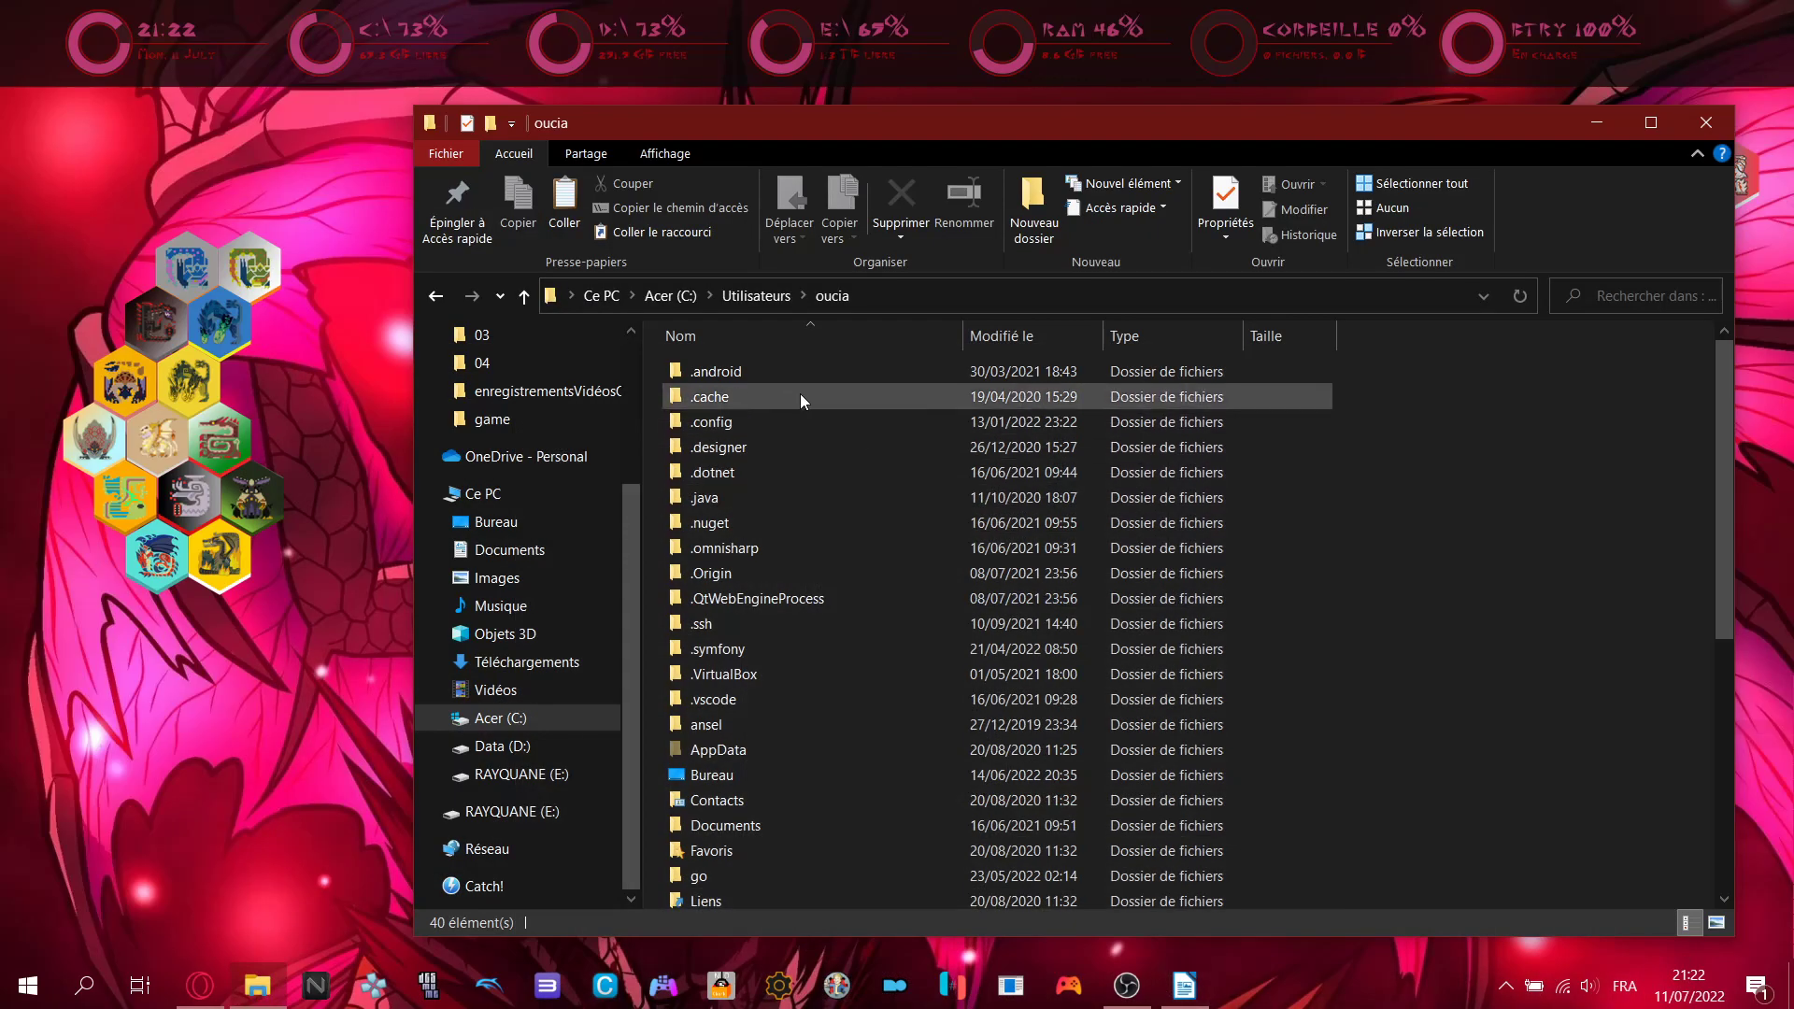
- Look inside the existing go folder, then return to the profile folder listing
scroll(819, 695, down, 4)
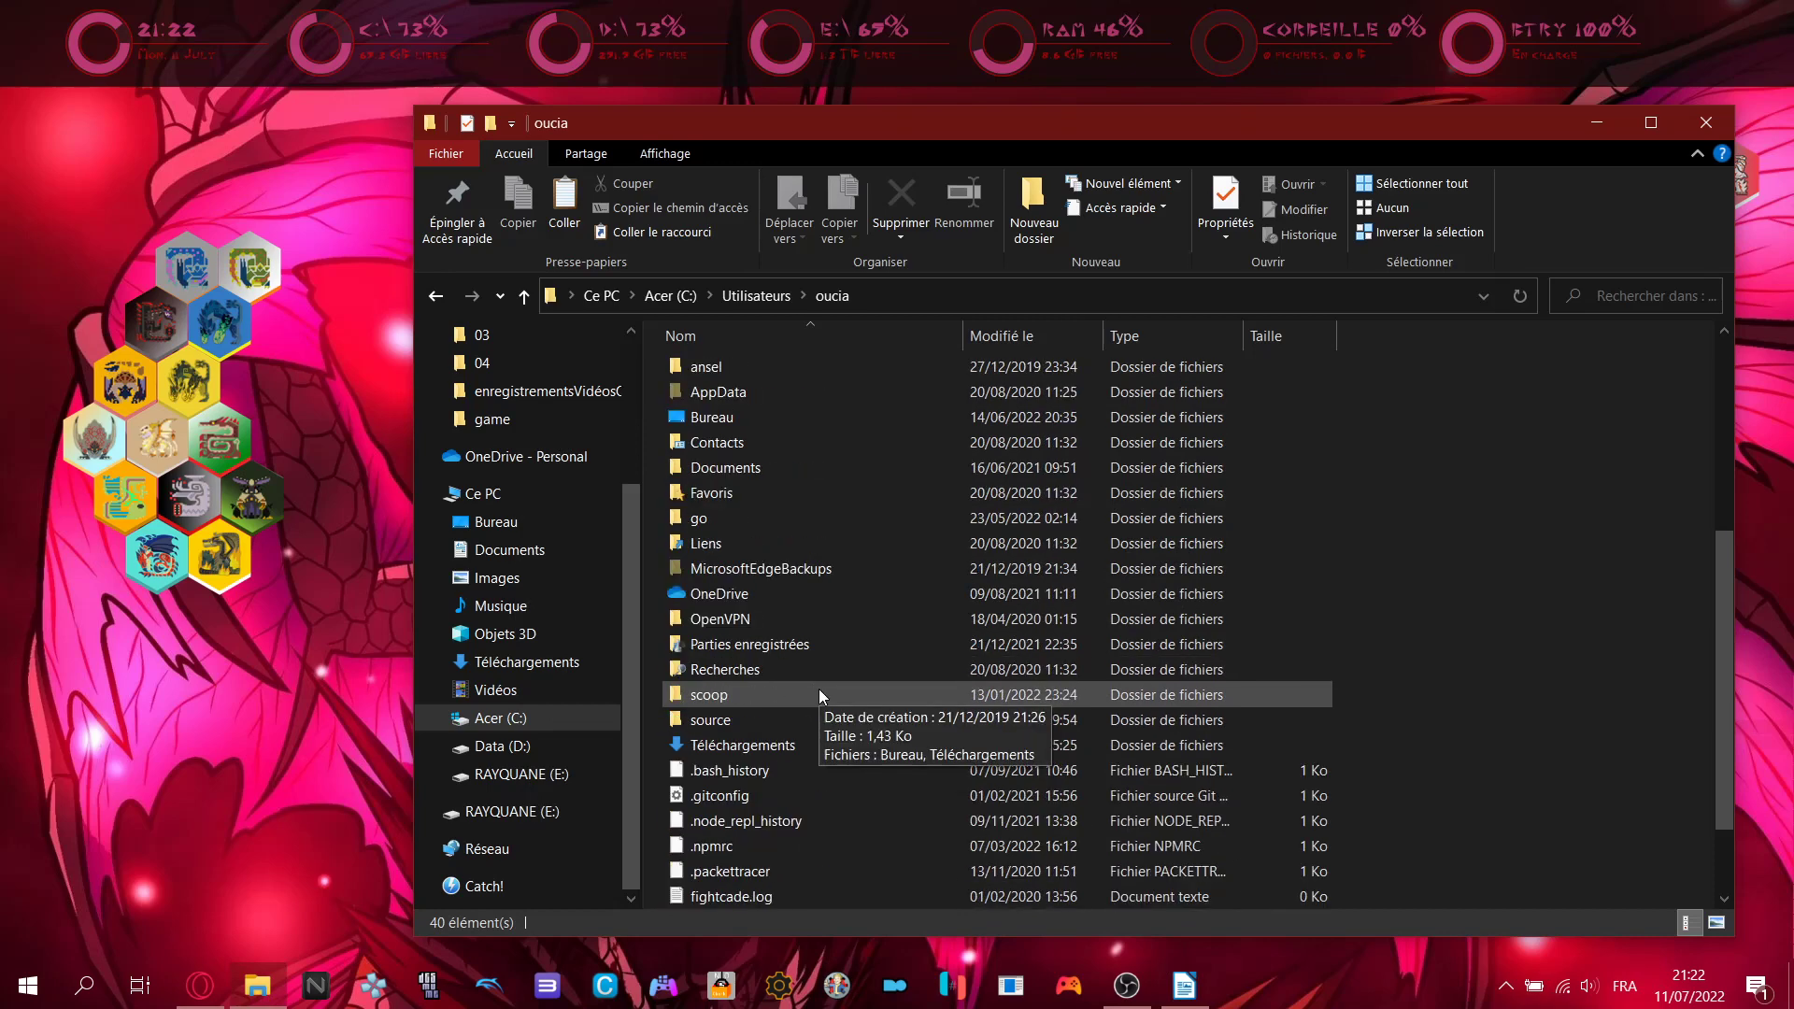
click(737, 519)
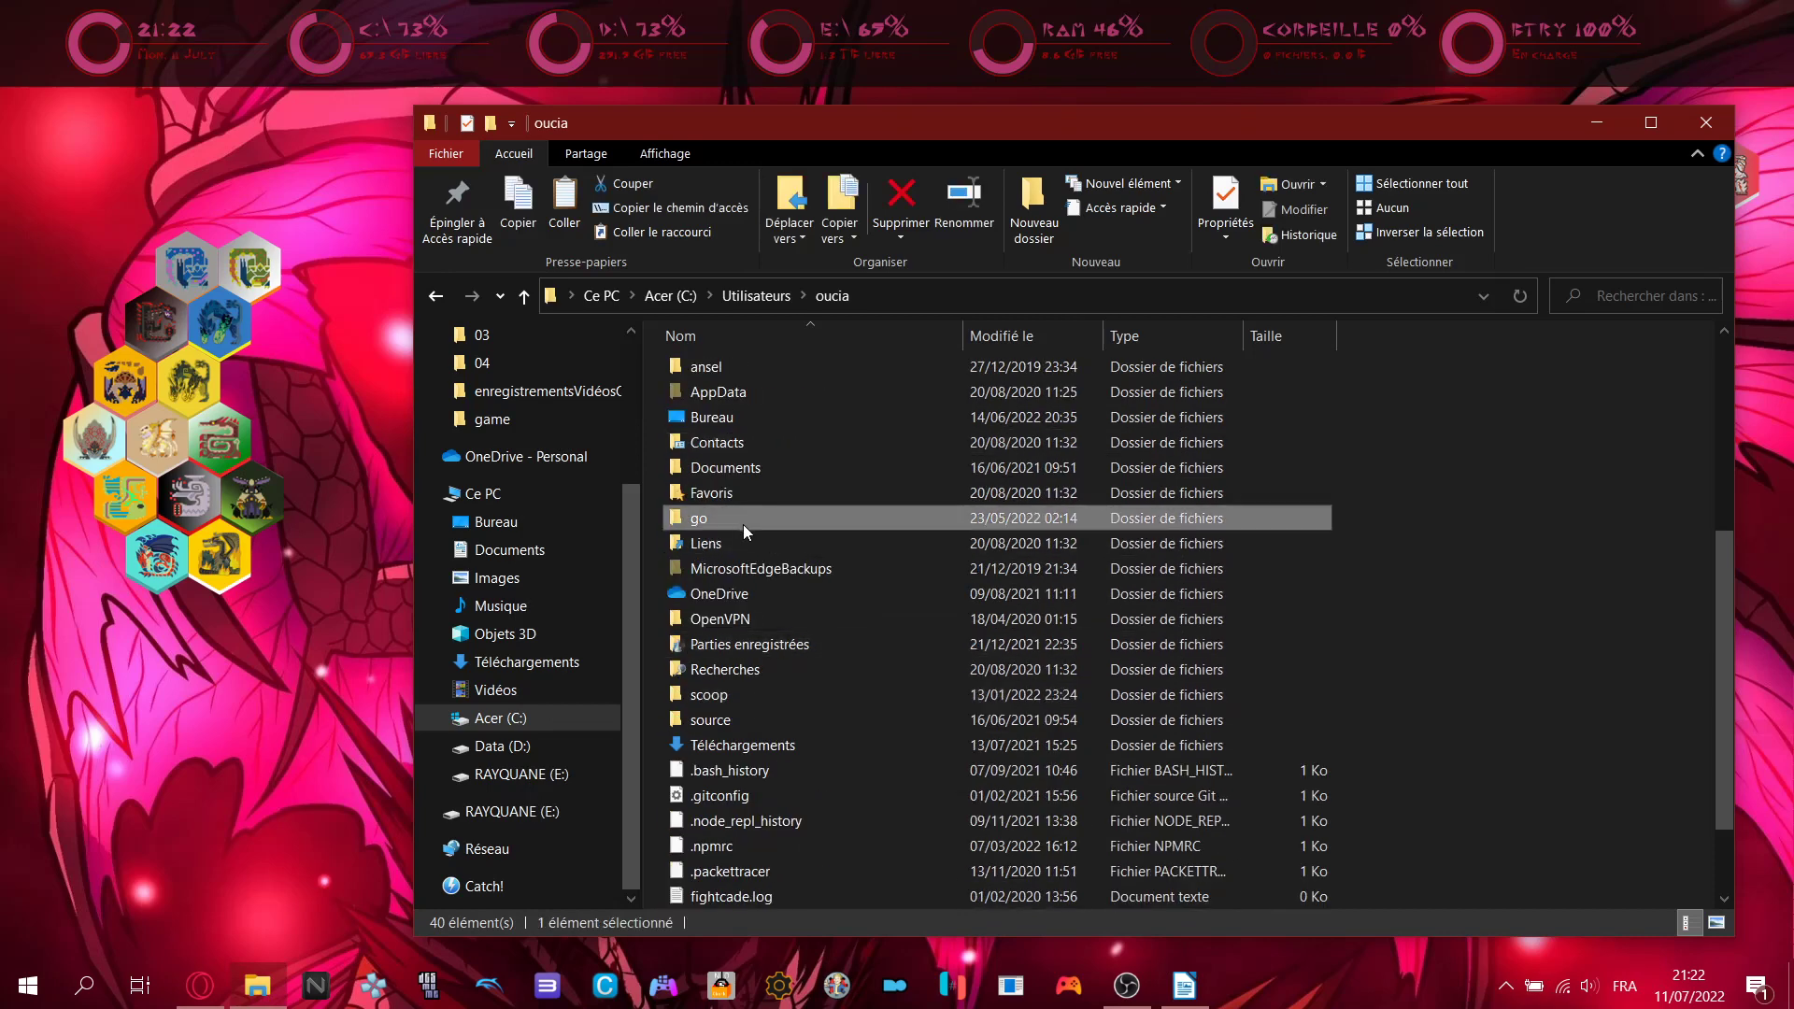
double_click(743, 524)
key(alt+Left)
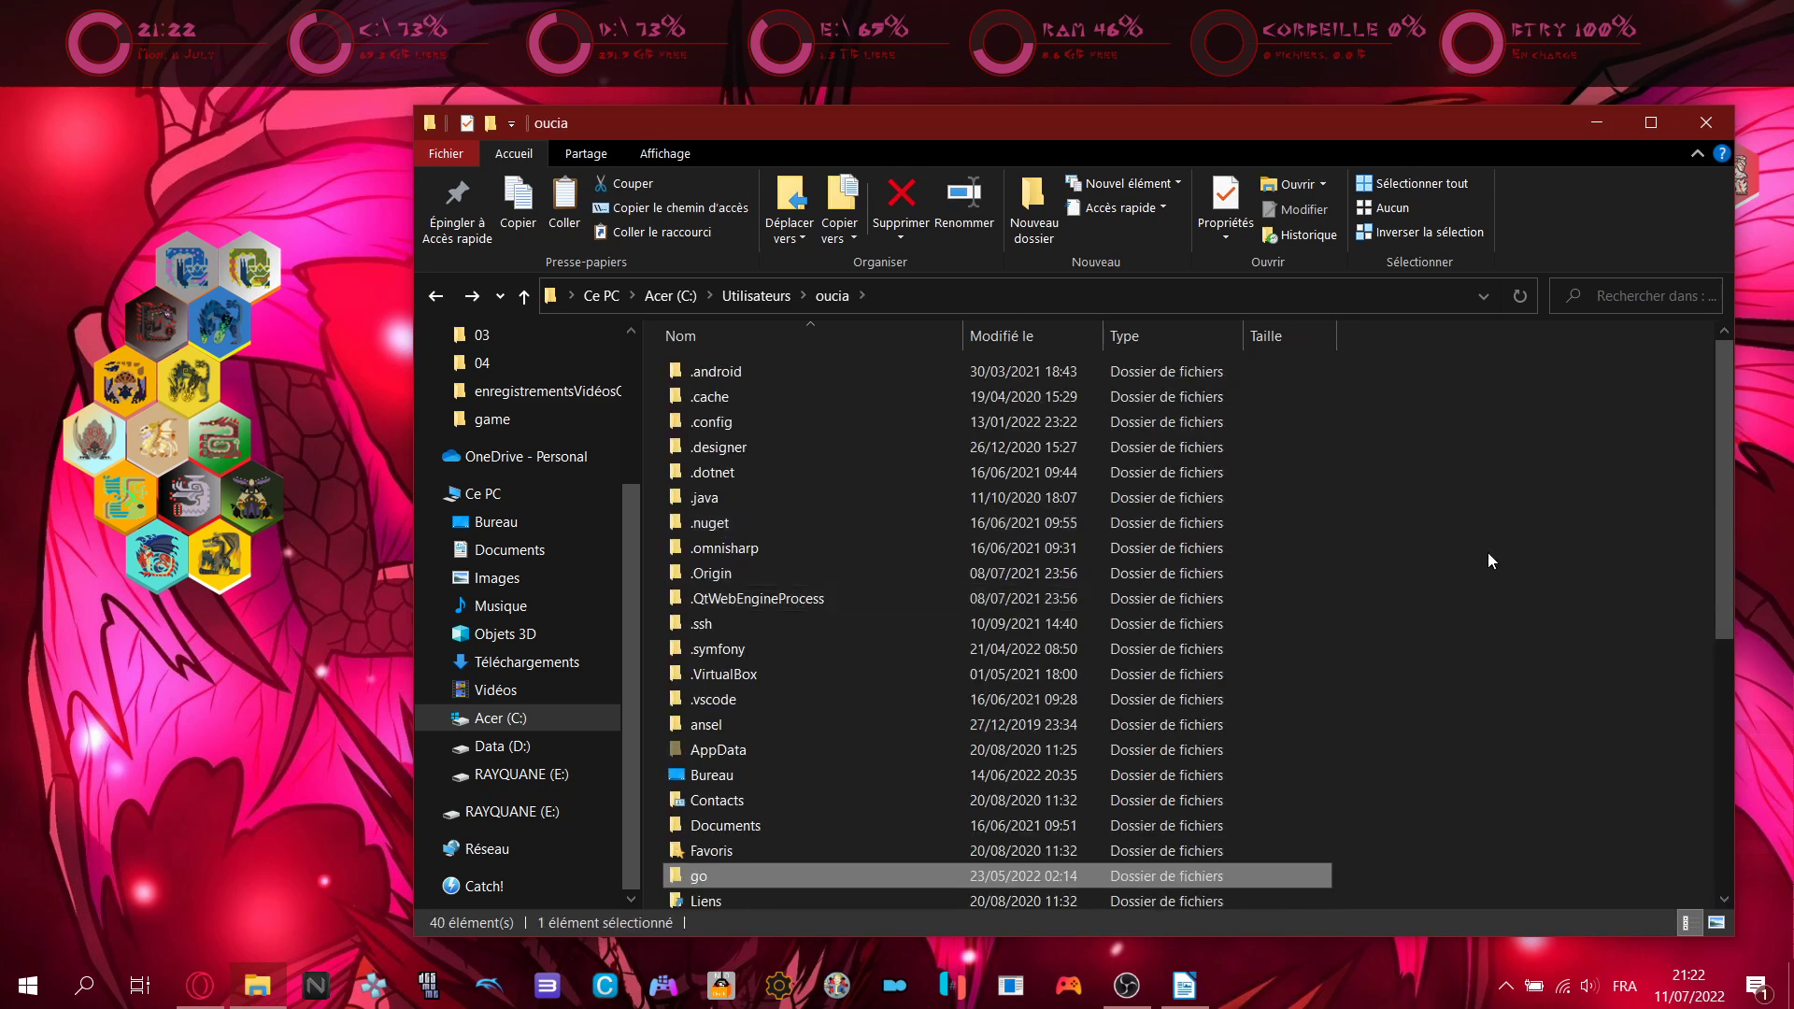
click(1432, 492)
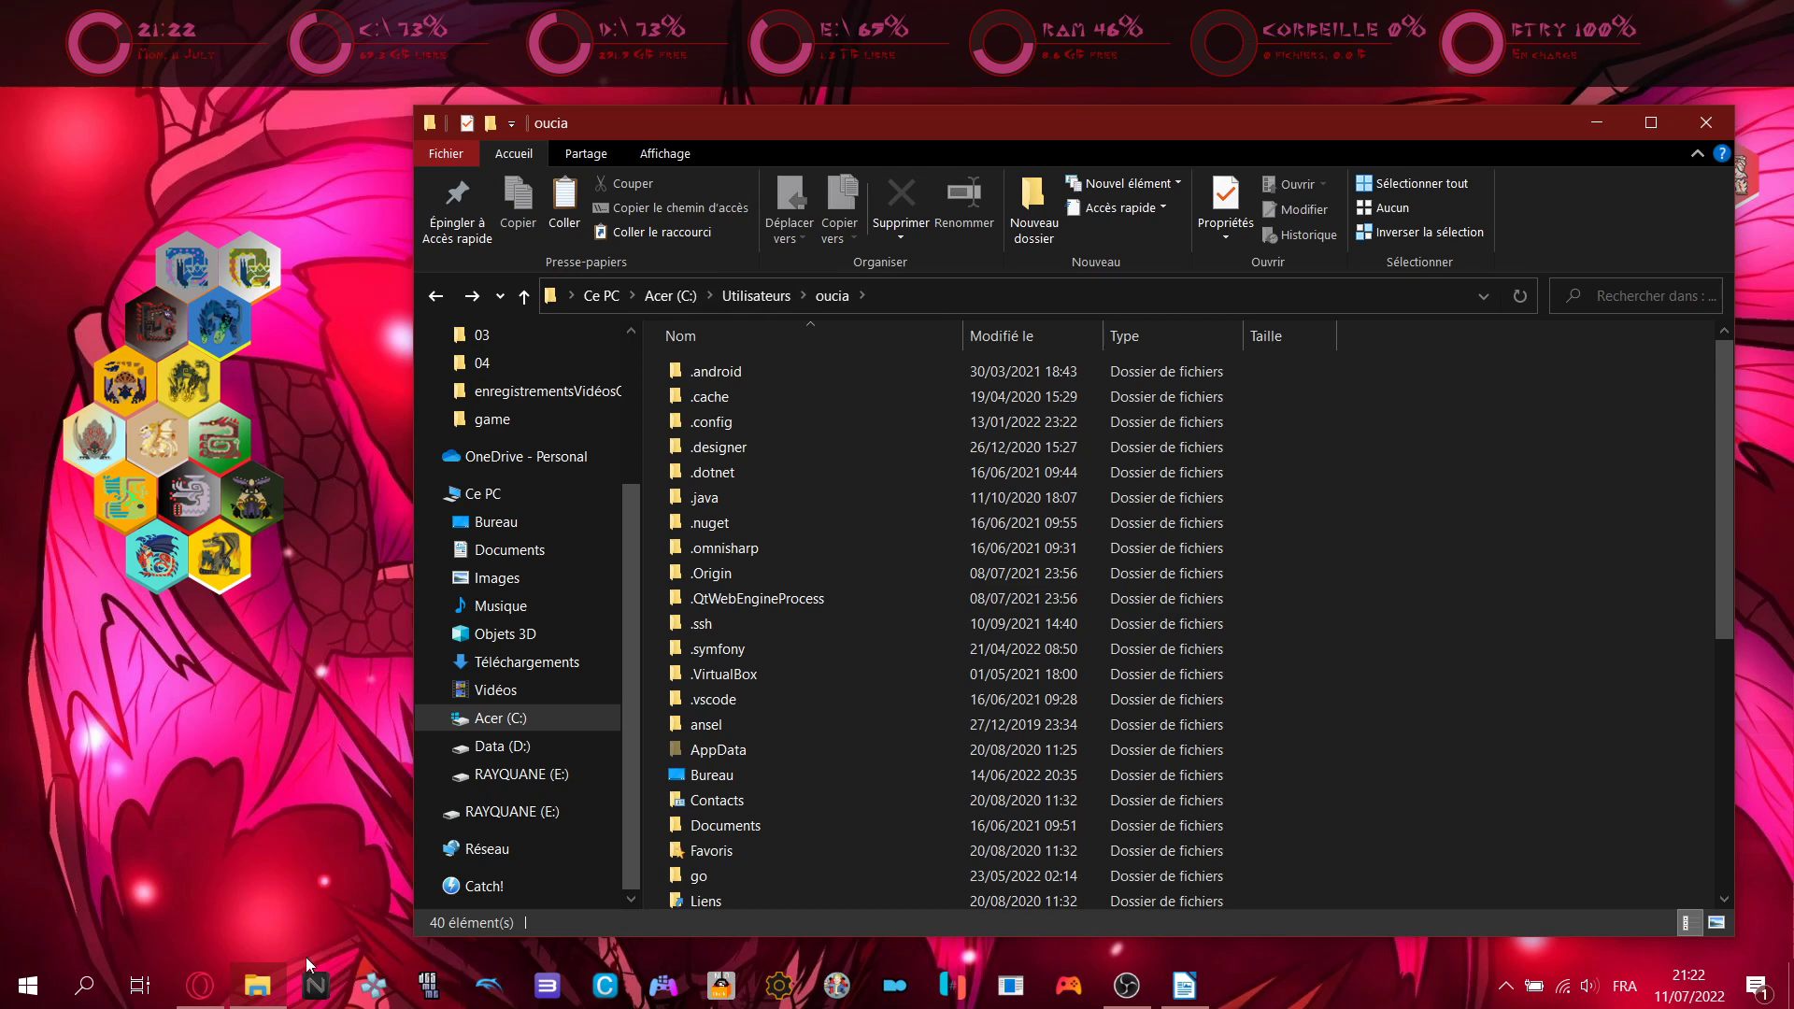
- Scroll the tutorial to the Locale Emulator section and highlight its heading
click(200, 990)
click(201, 996)
click(1184, 986)
scroll(866, 560, down, 1)
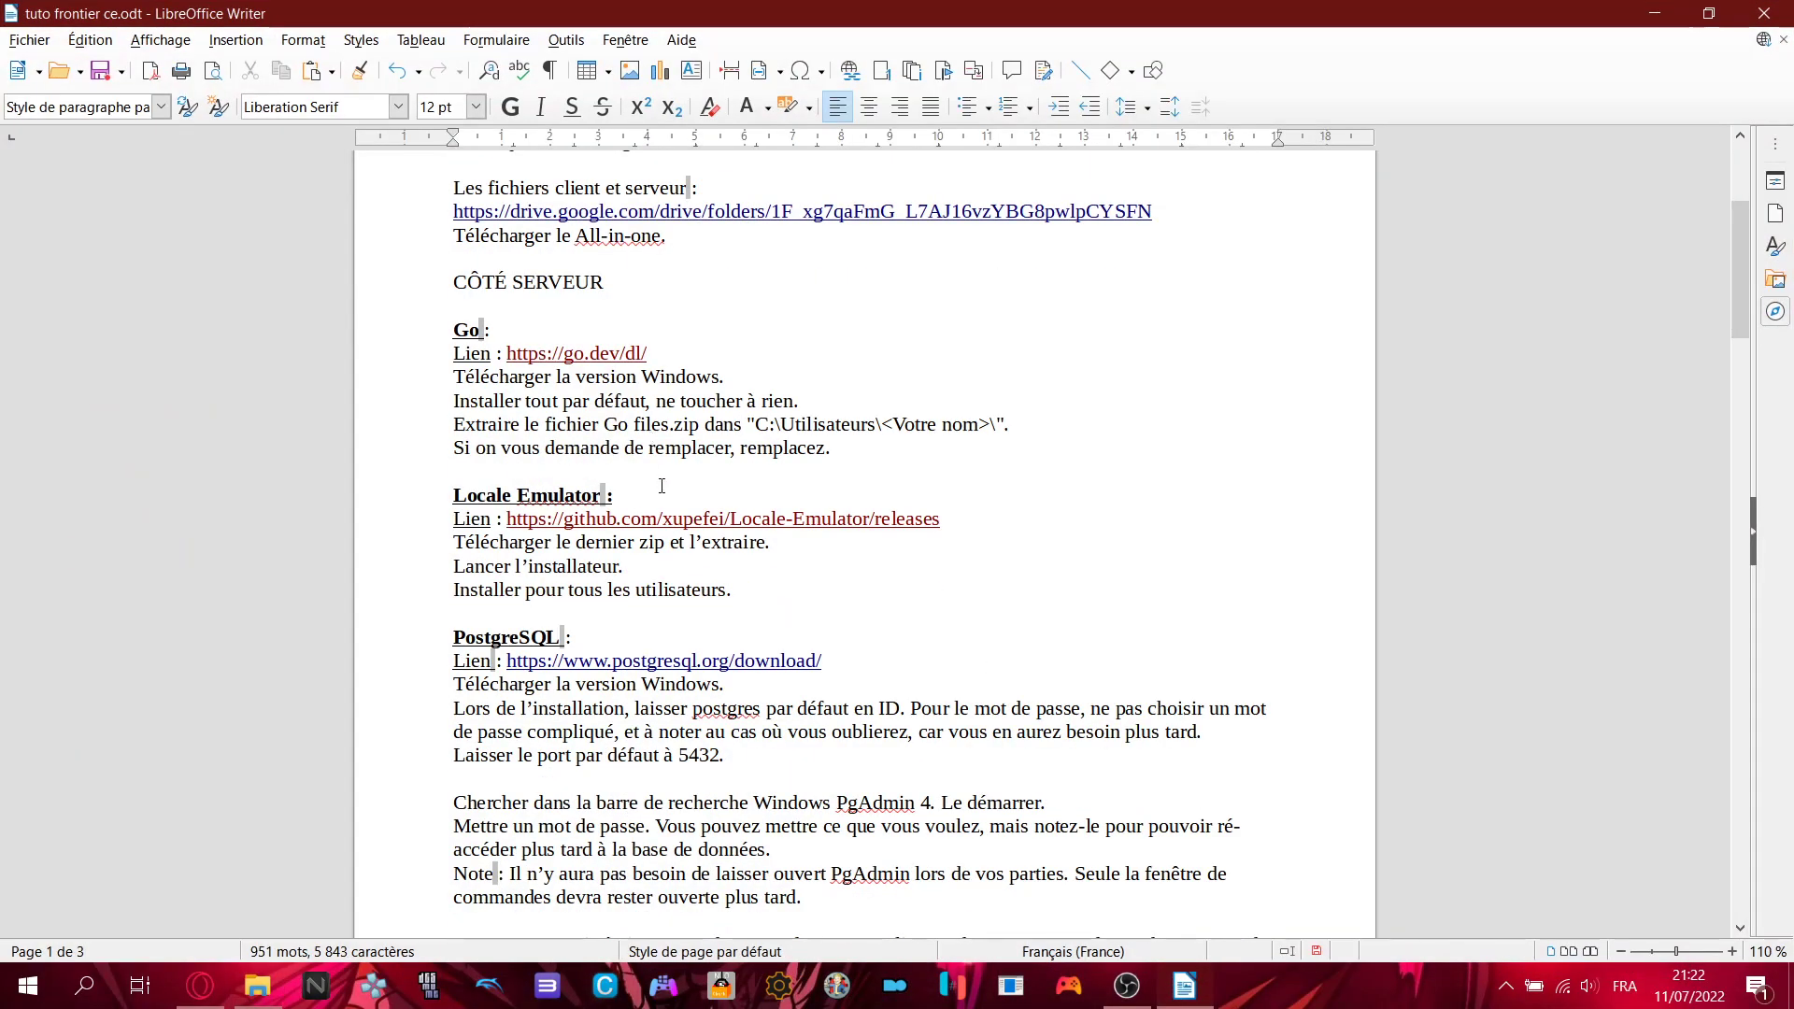
click(454, 496)
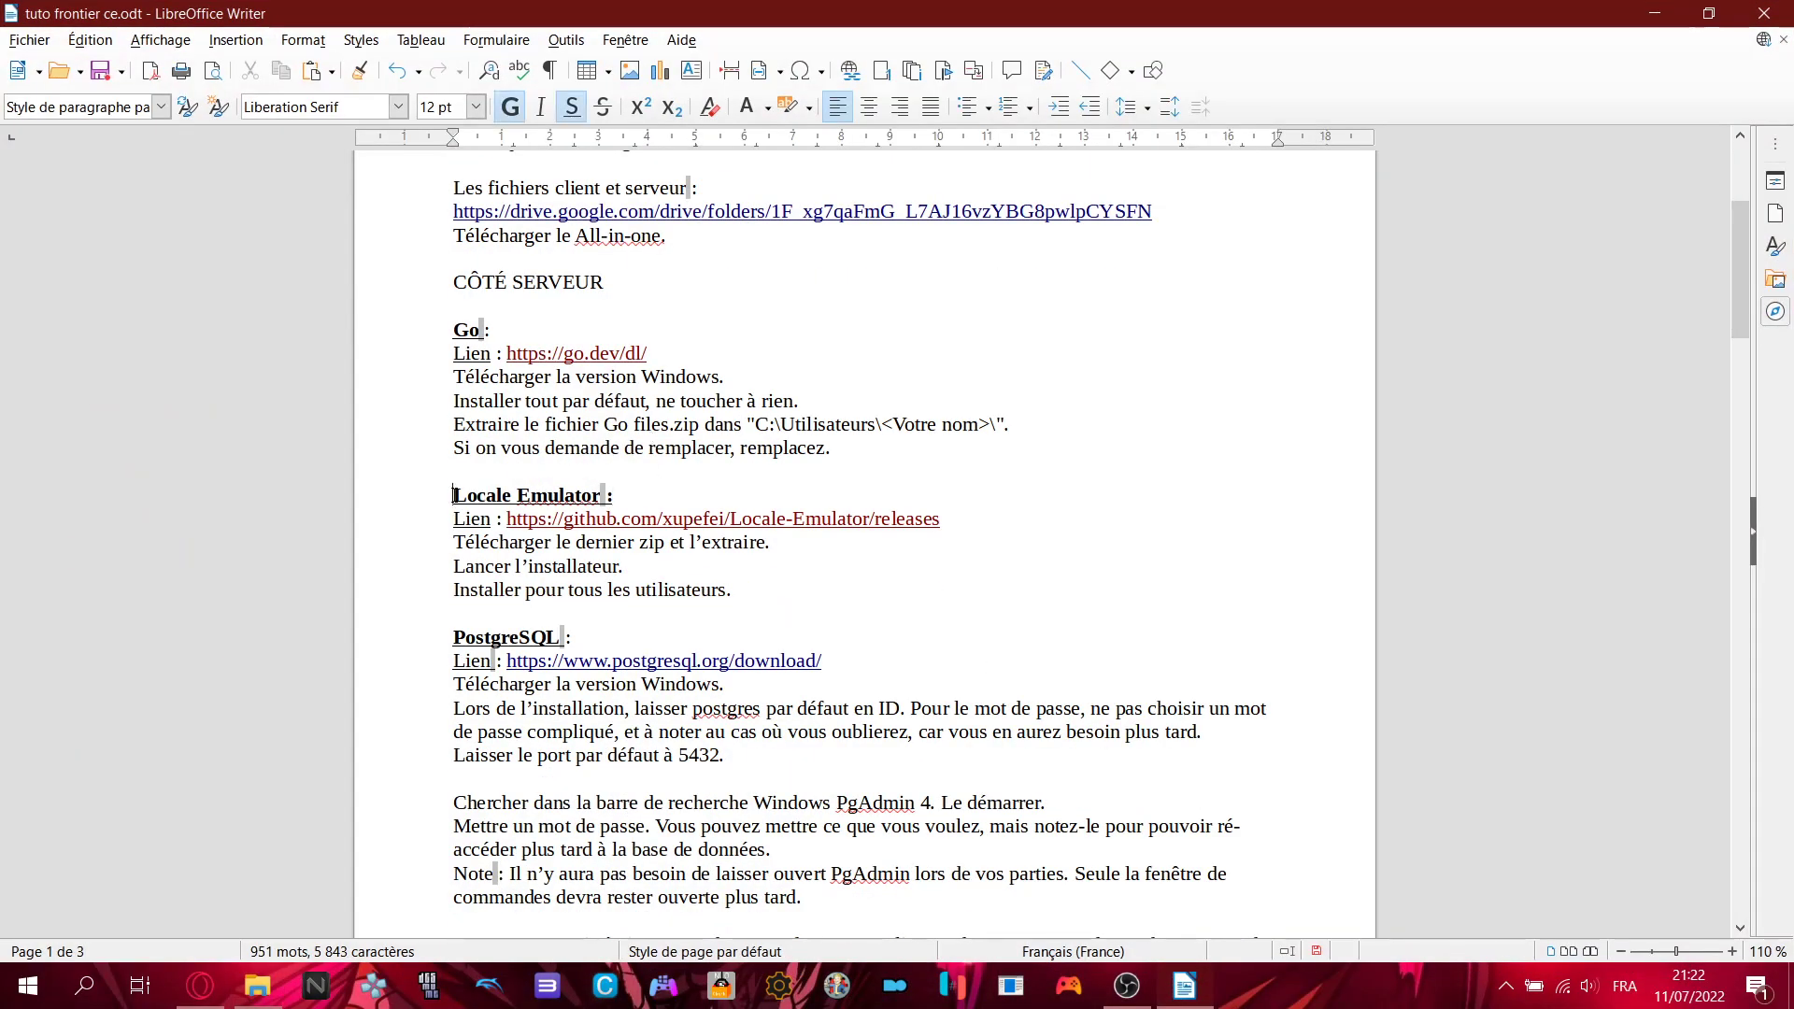
drag(454, 495, 619, 499)
click(677, 505)
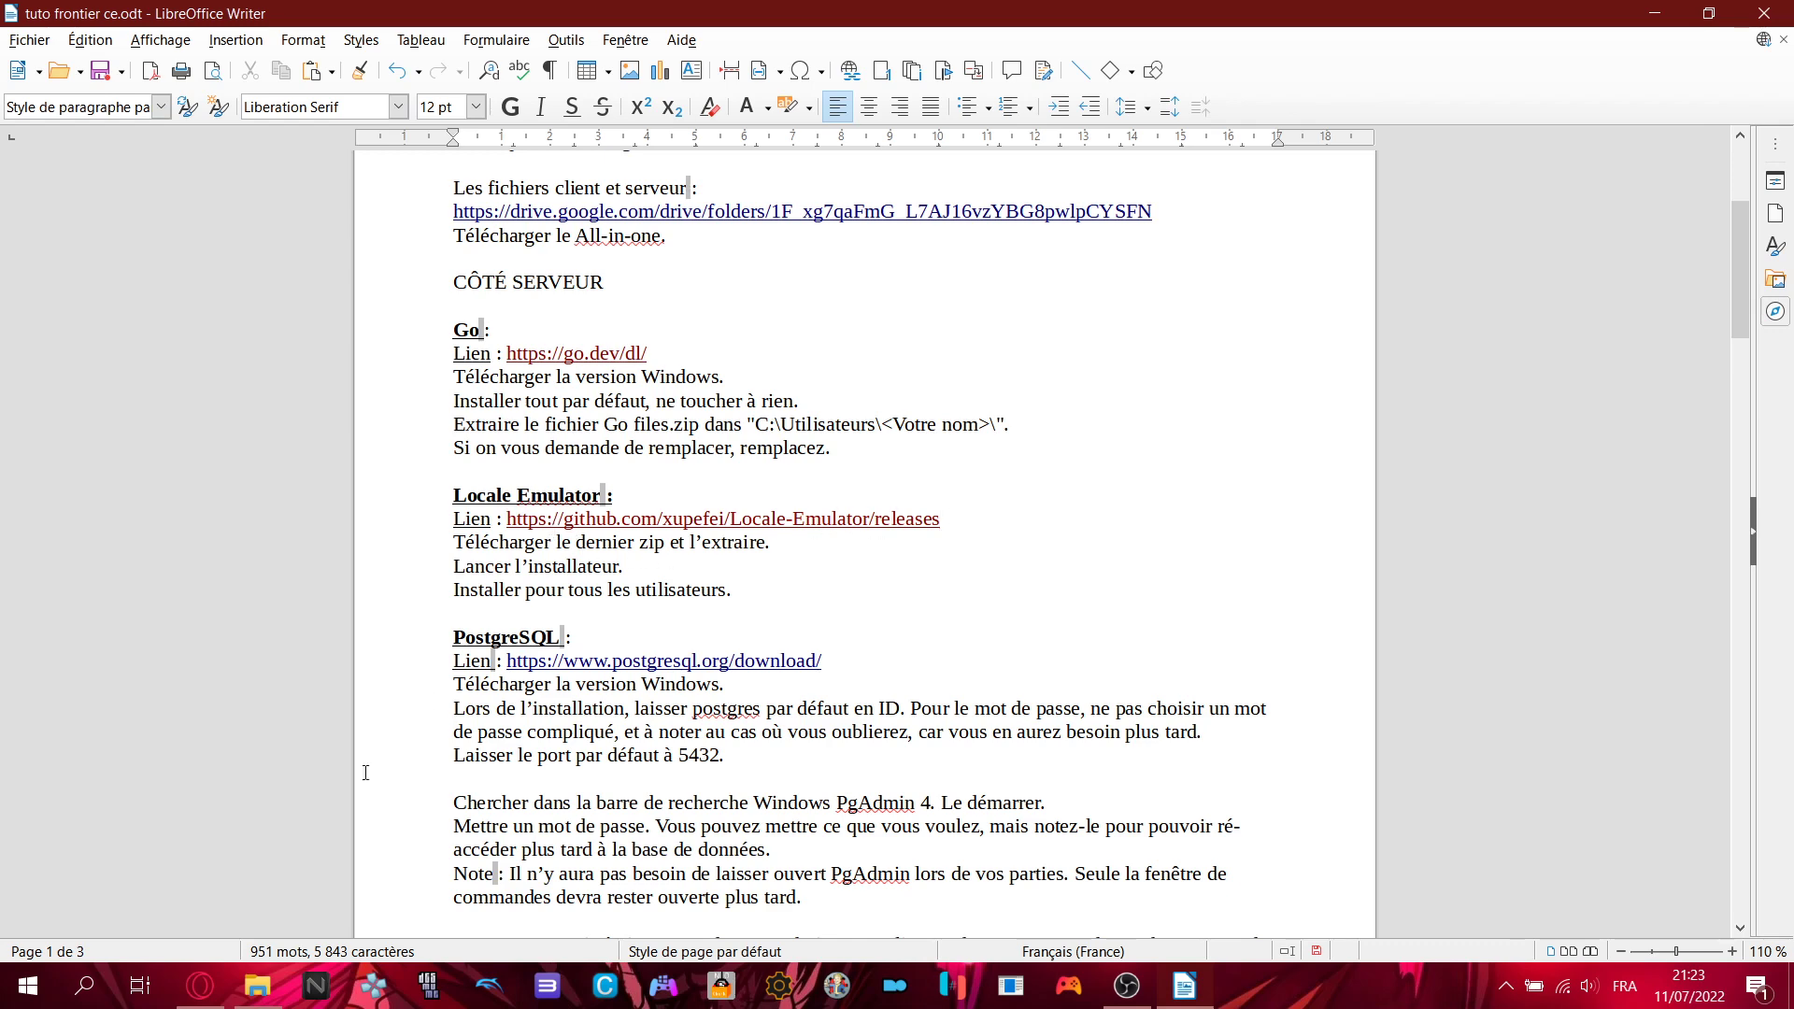
- Check the Locale.Emulator.2.5.0.1.zip download on the GitHub releases page, then return to the tutorial
click(201, 986)
click(1122, 17)
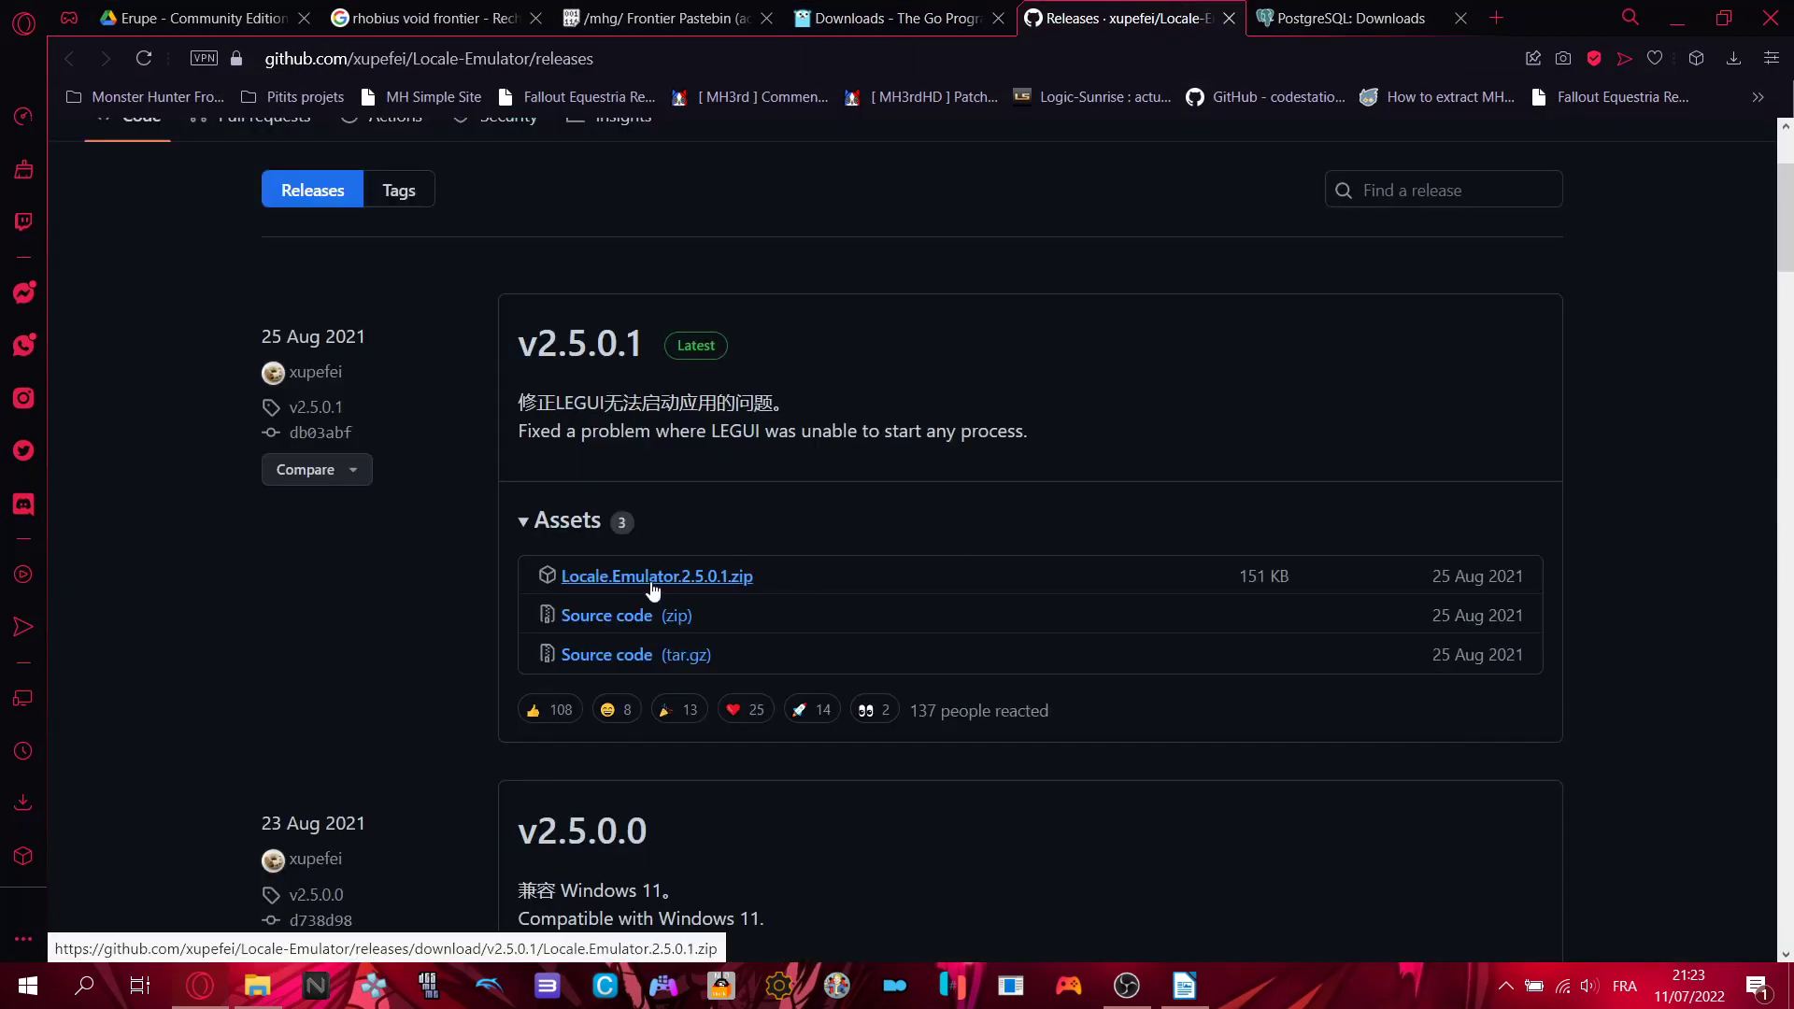
drag(653, 589, 778, 587)
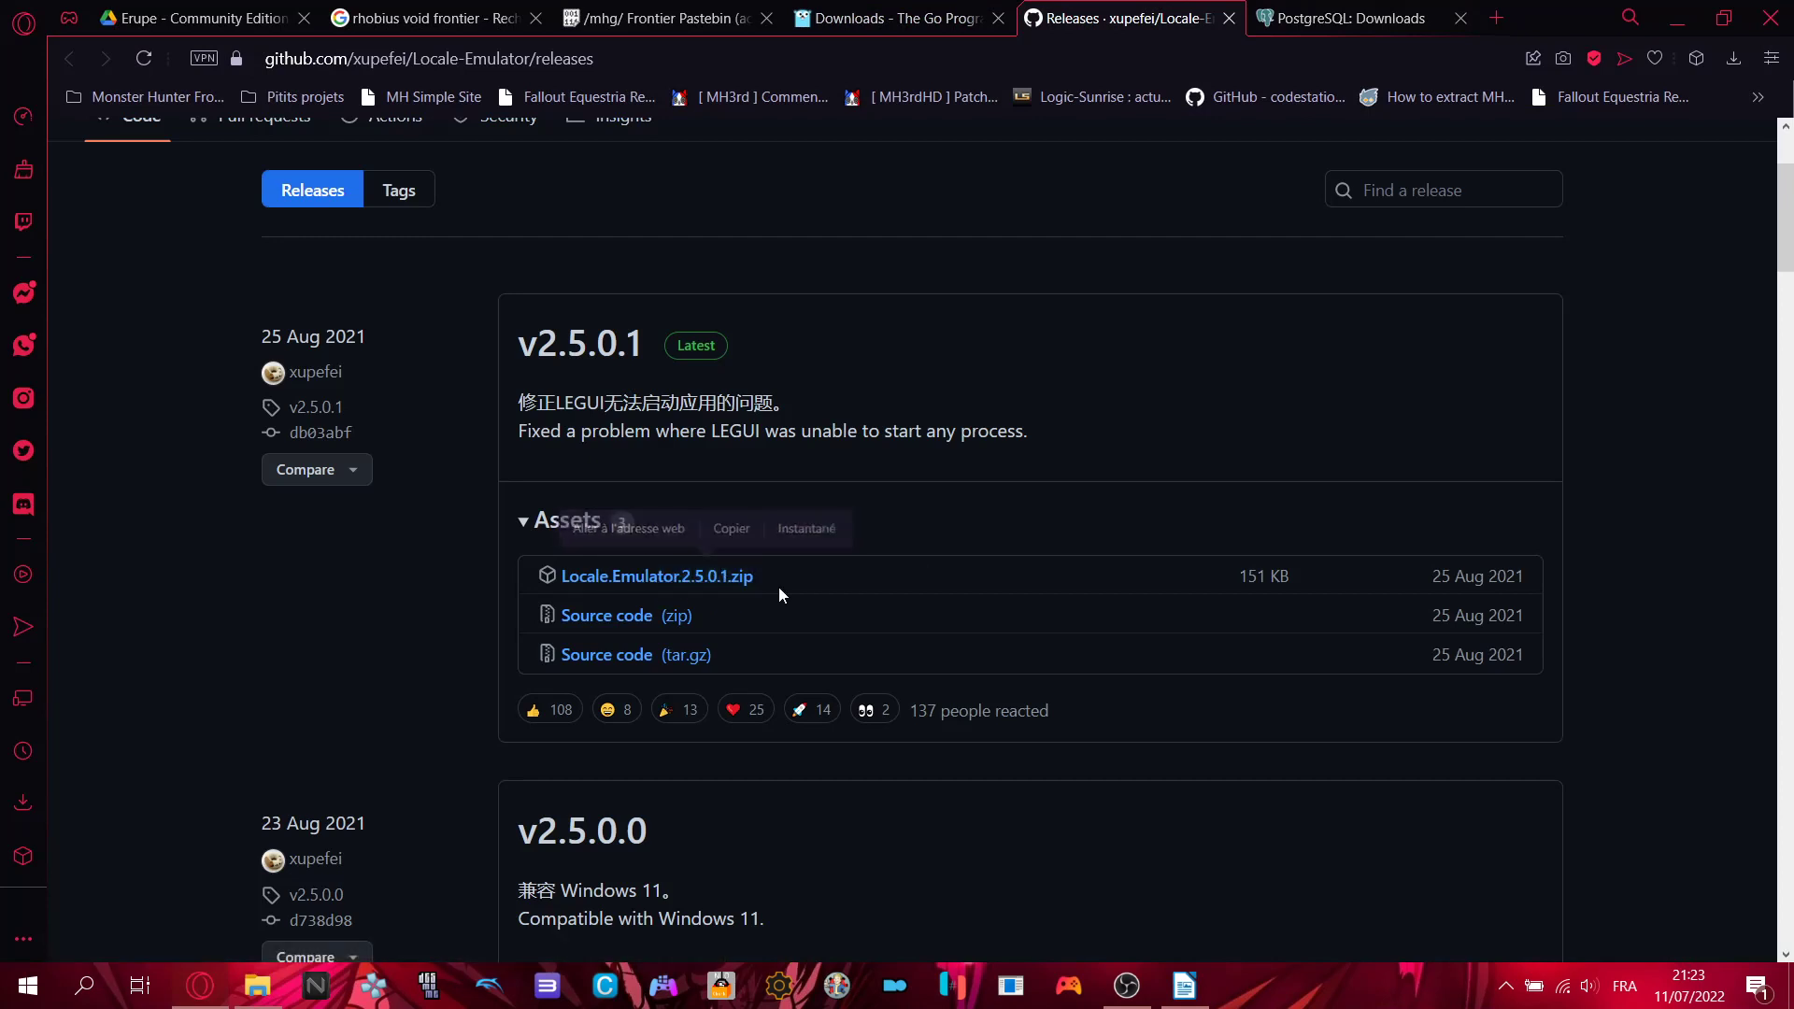
click(200, 985)
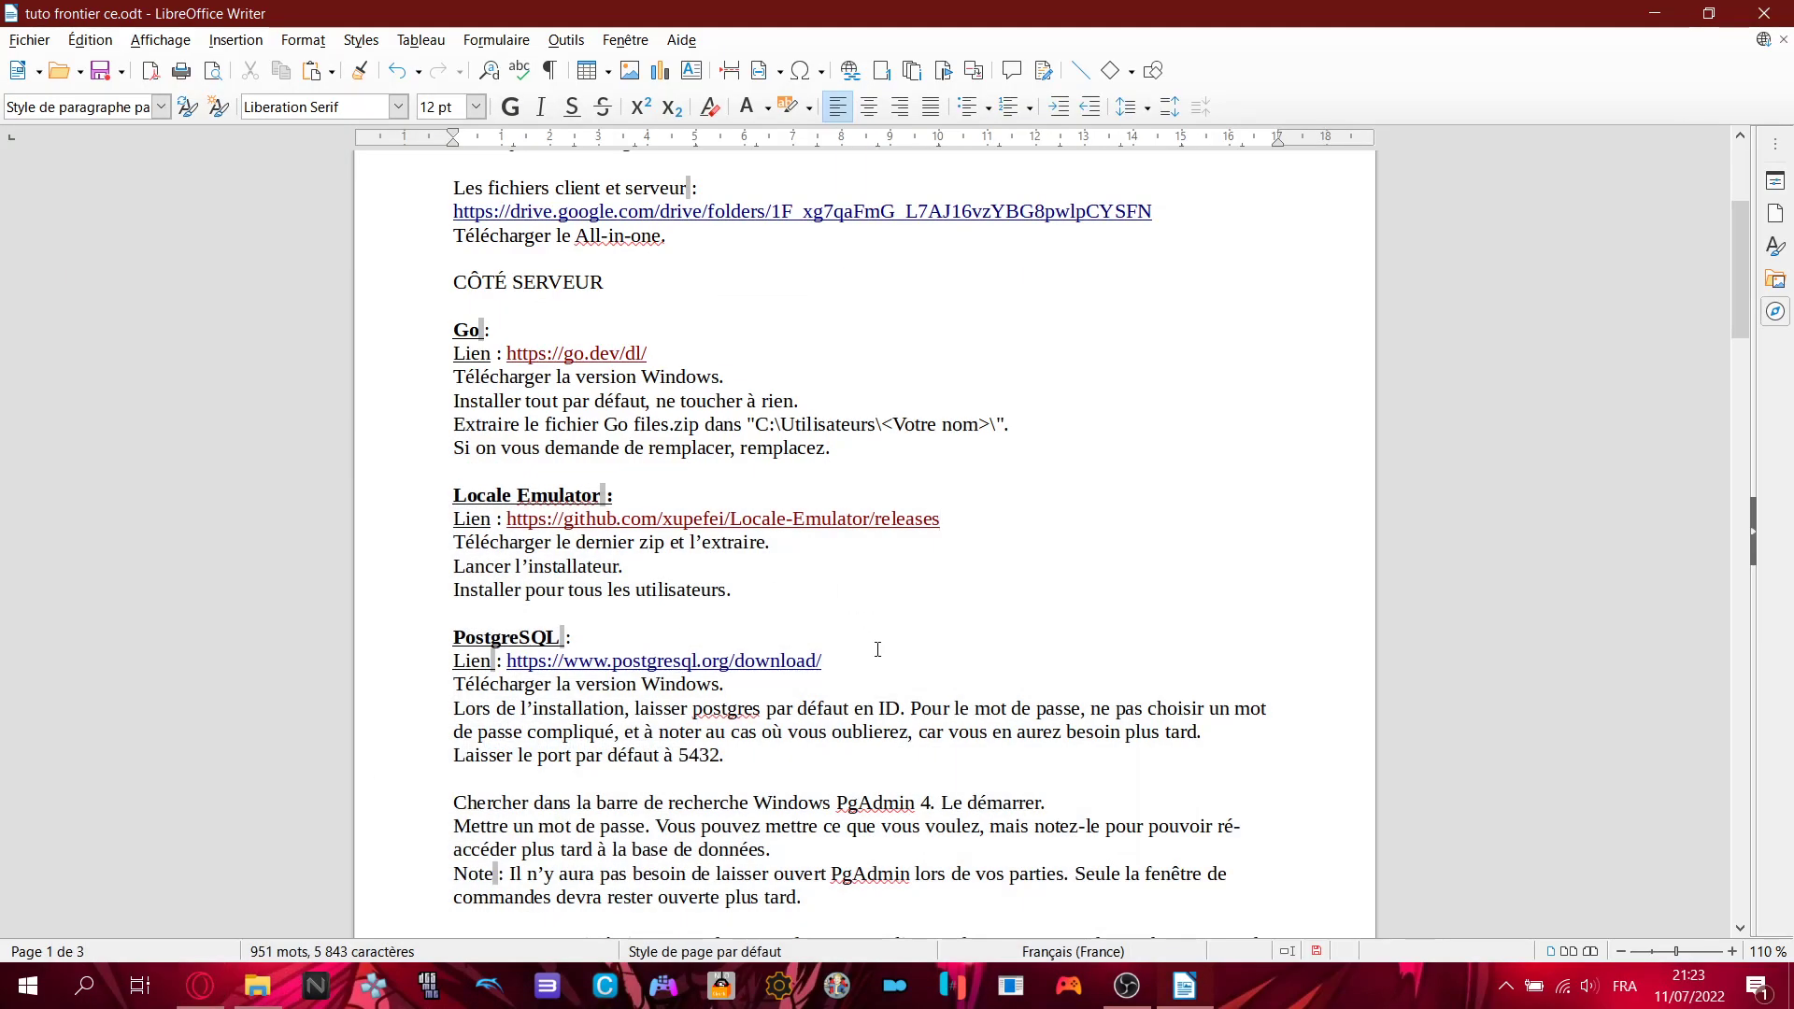
- Search Téléchargements for 'locale', open Locale.Emulator.2.5.0.1 and point out LEInstaller.exe
click(270, 978)
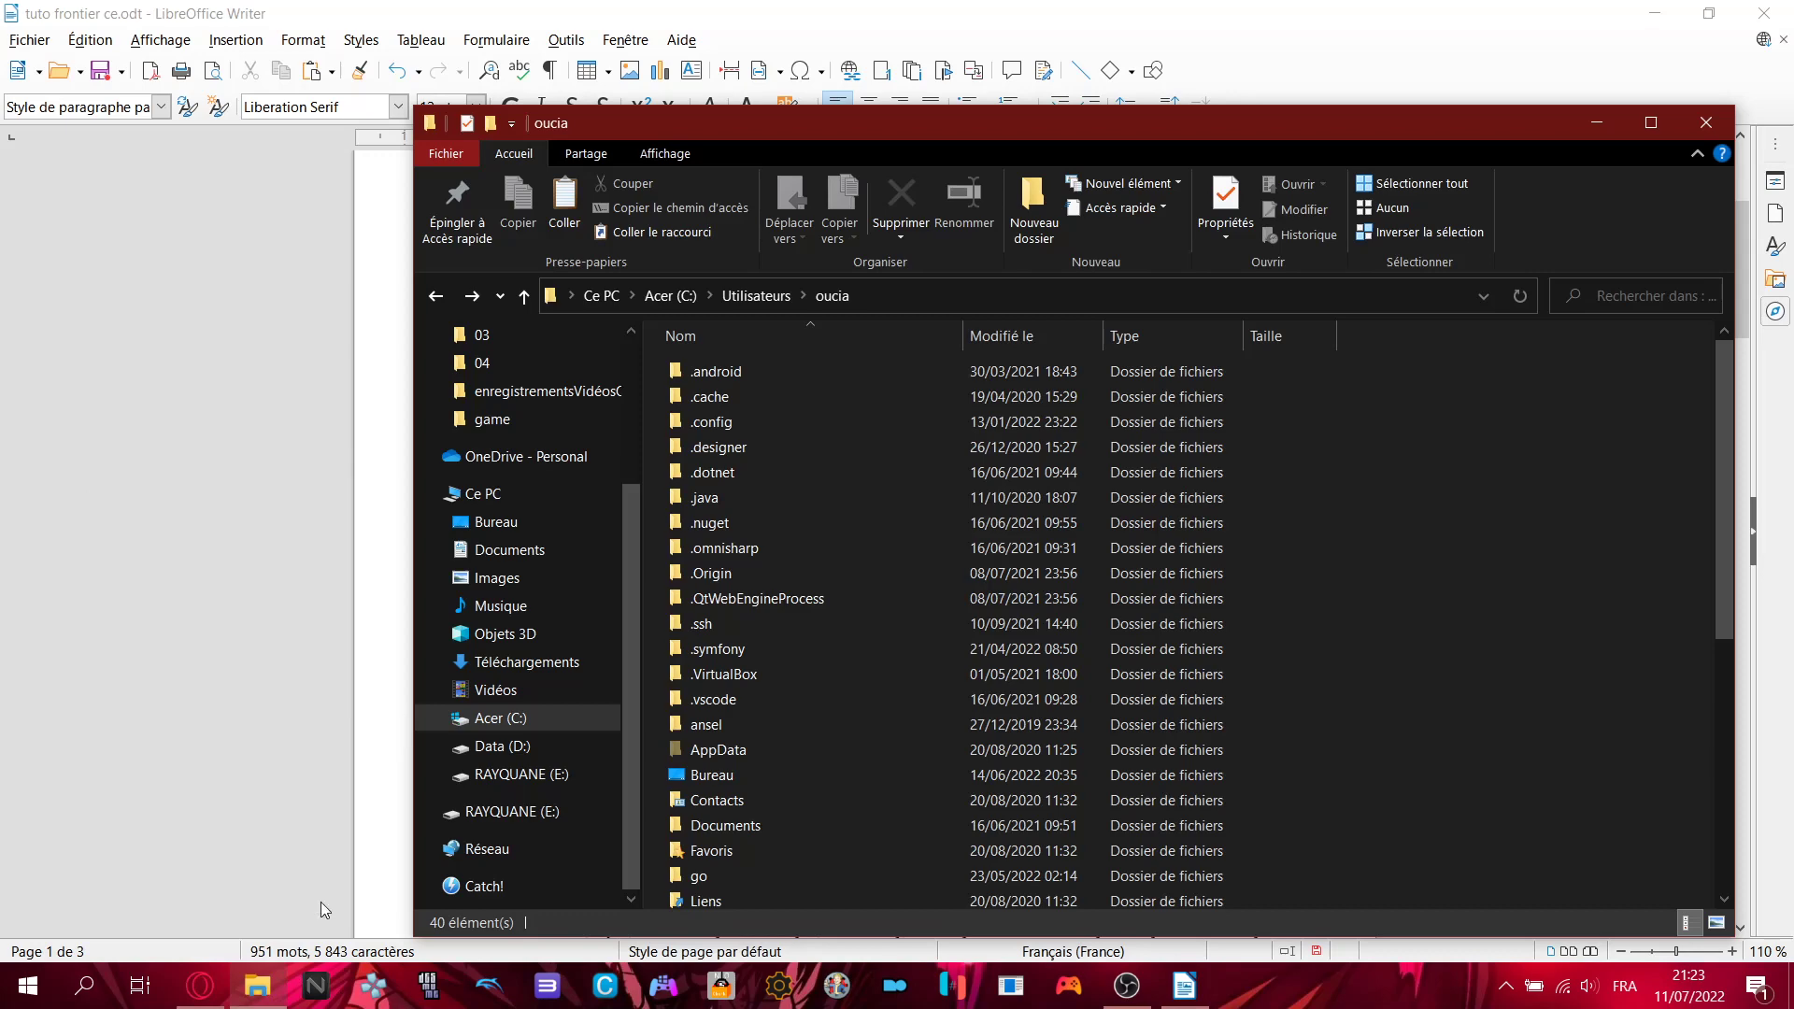
click(524, 662)
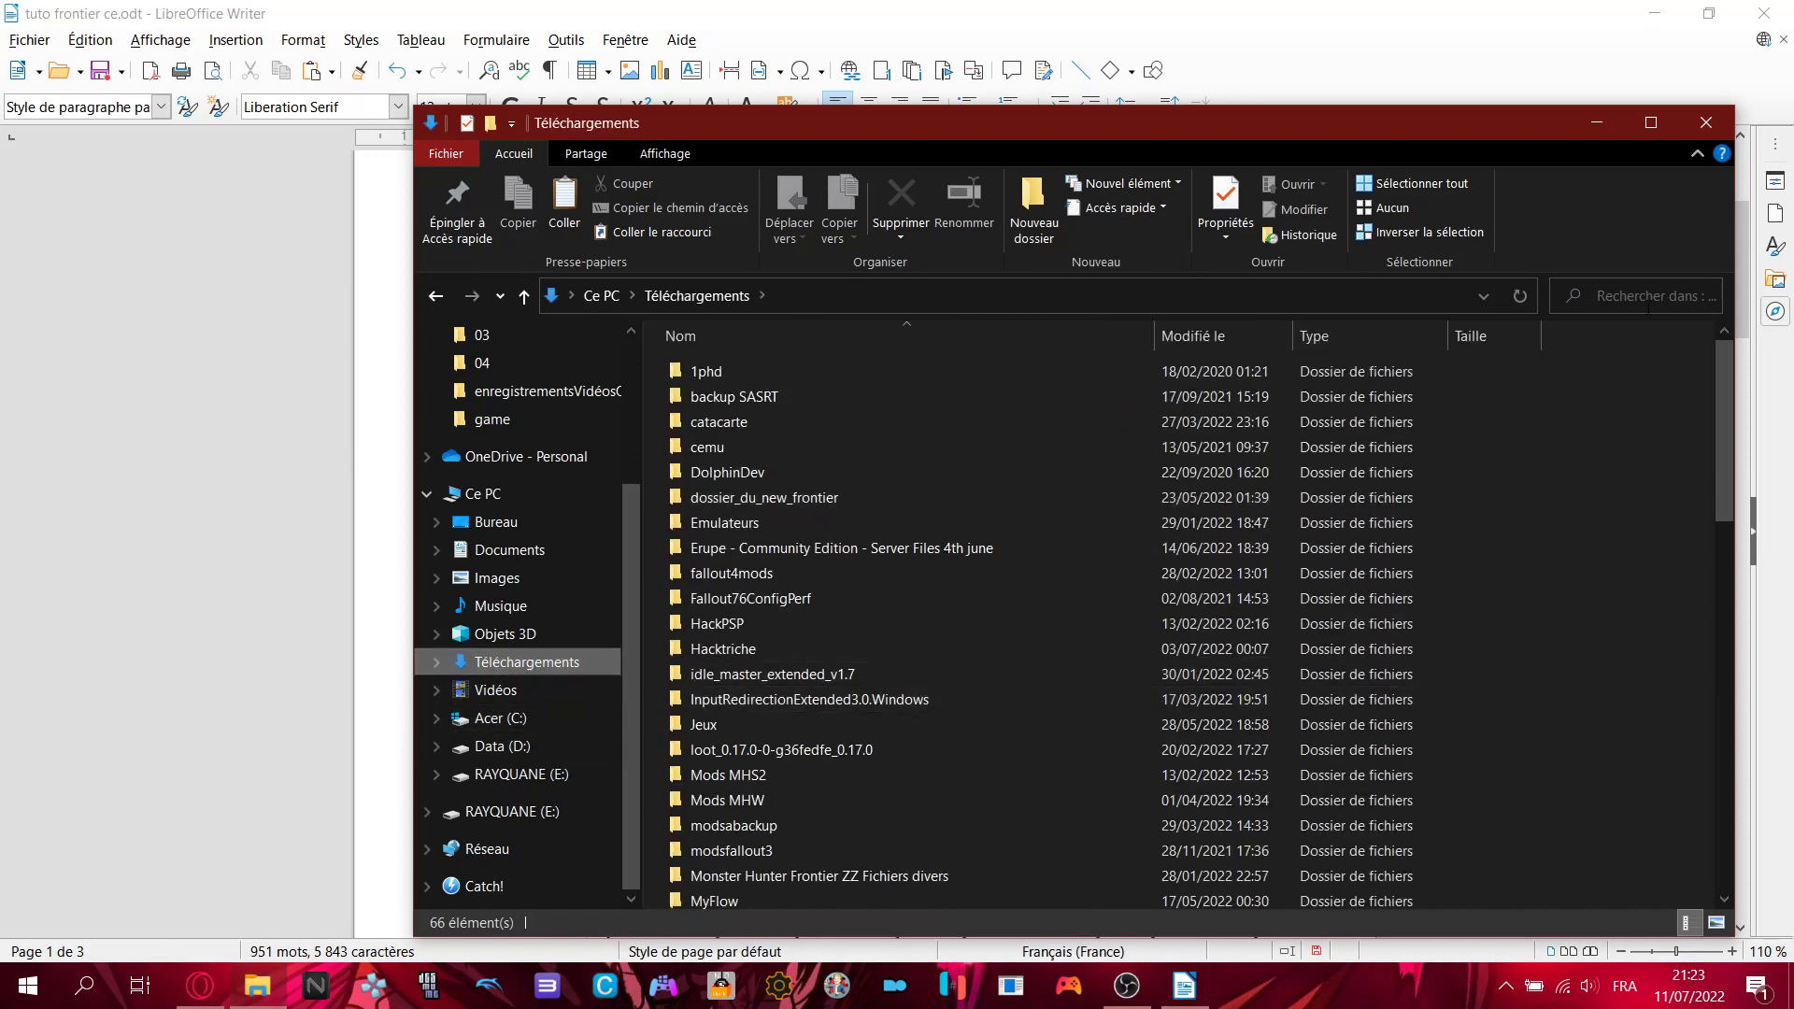
click(1674, 315)
text(locale)
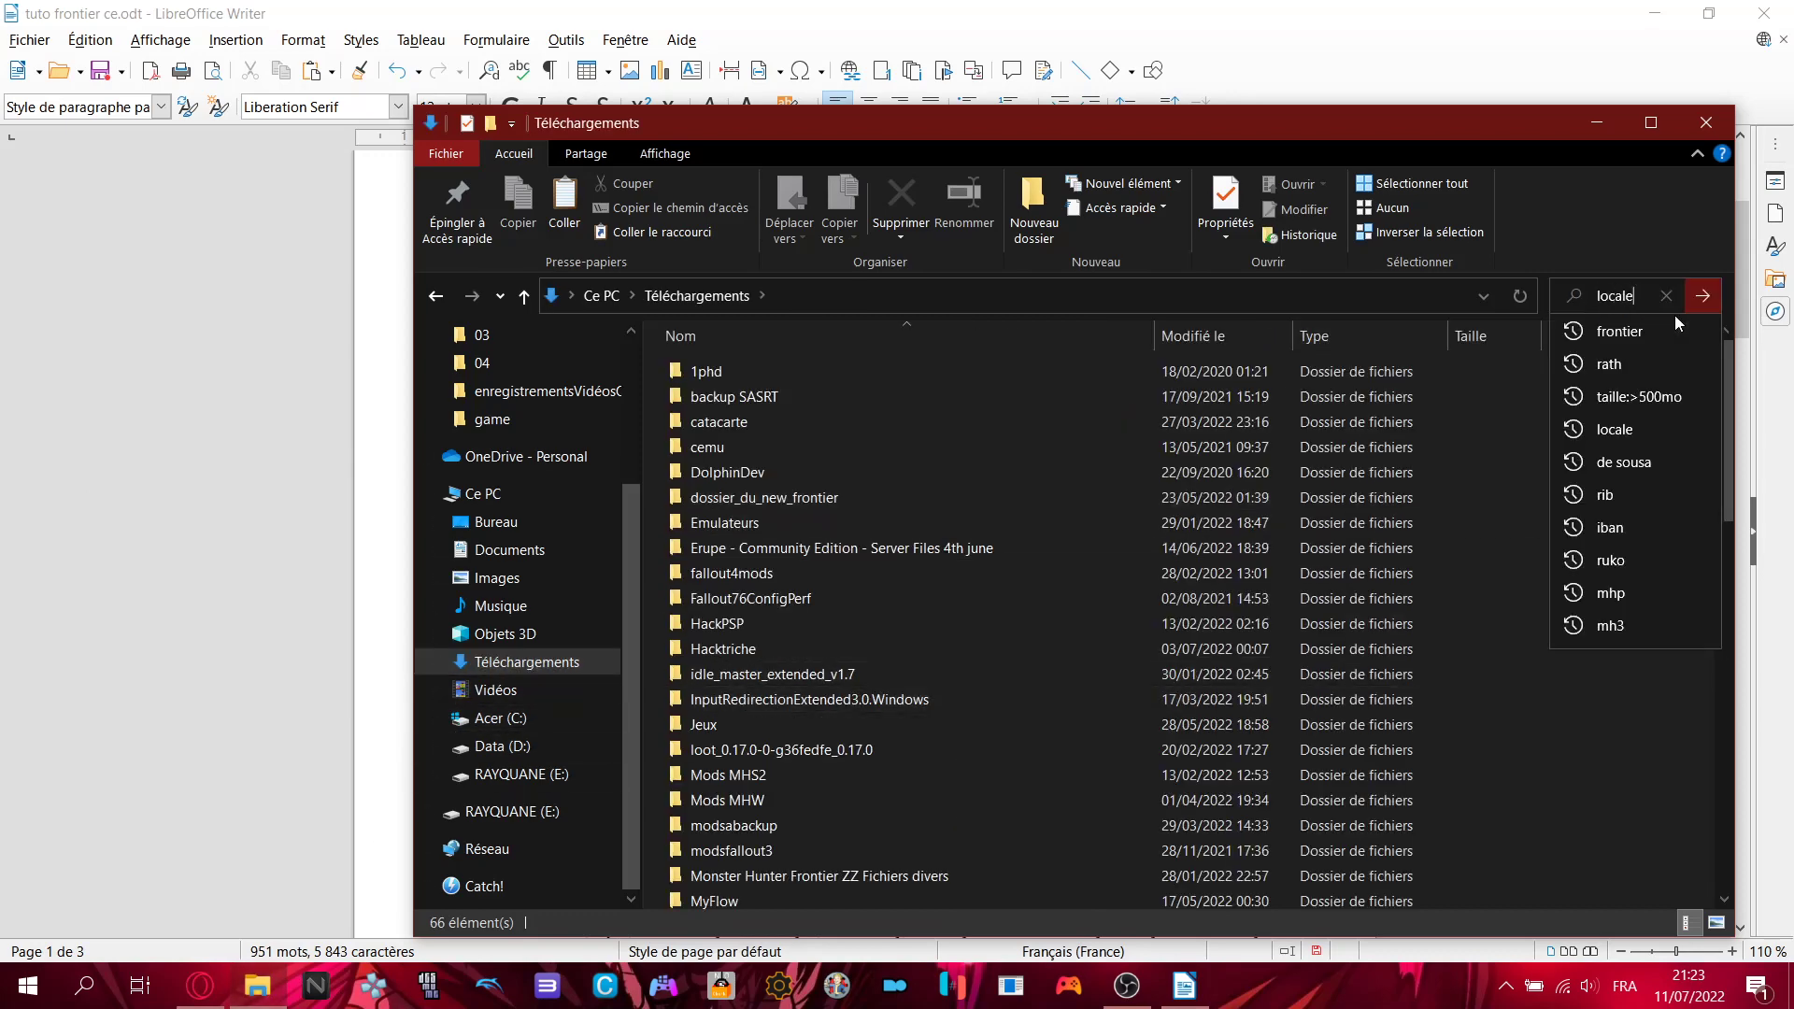
key(Return)
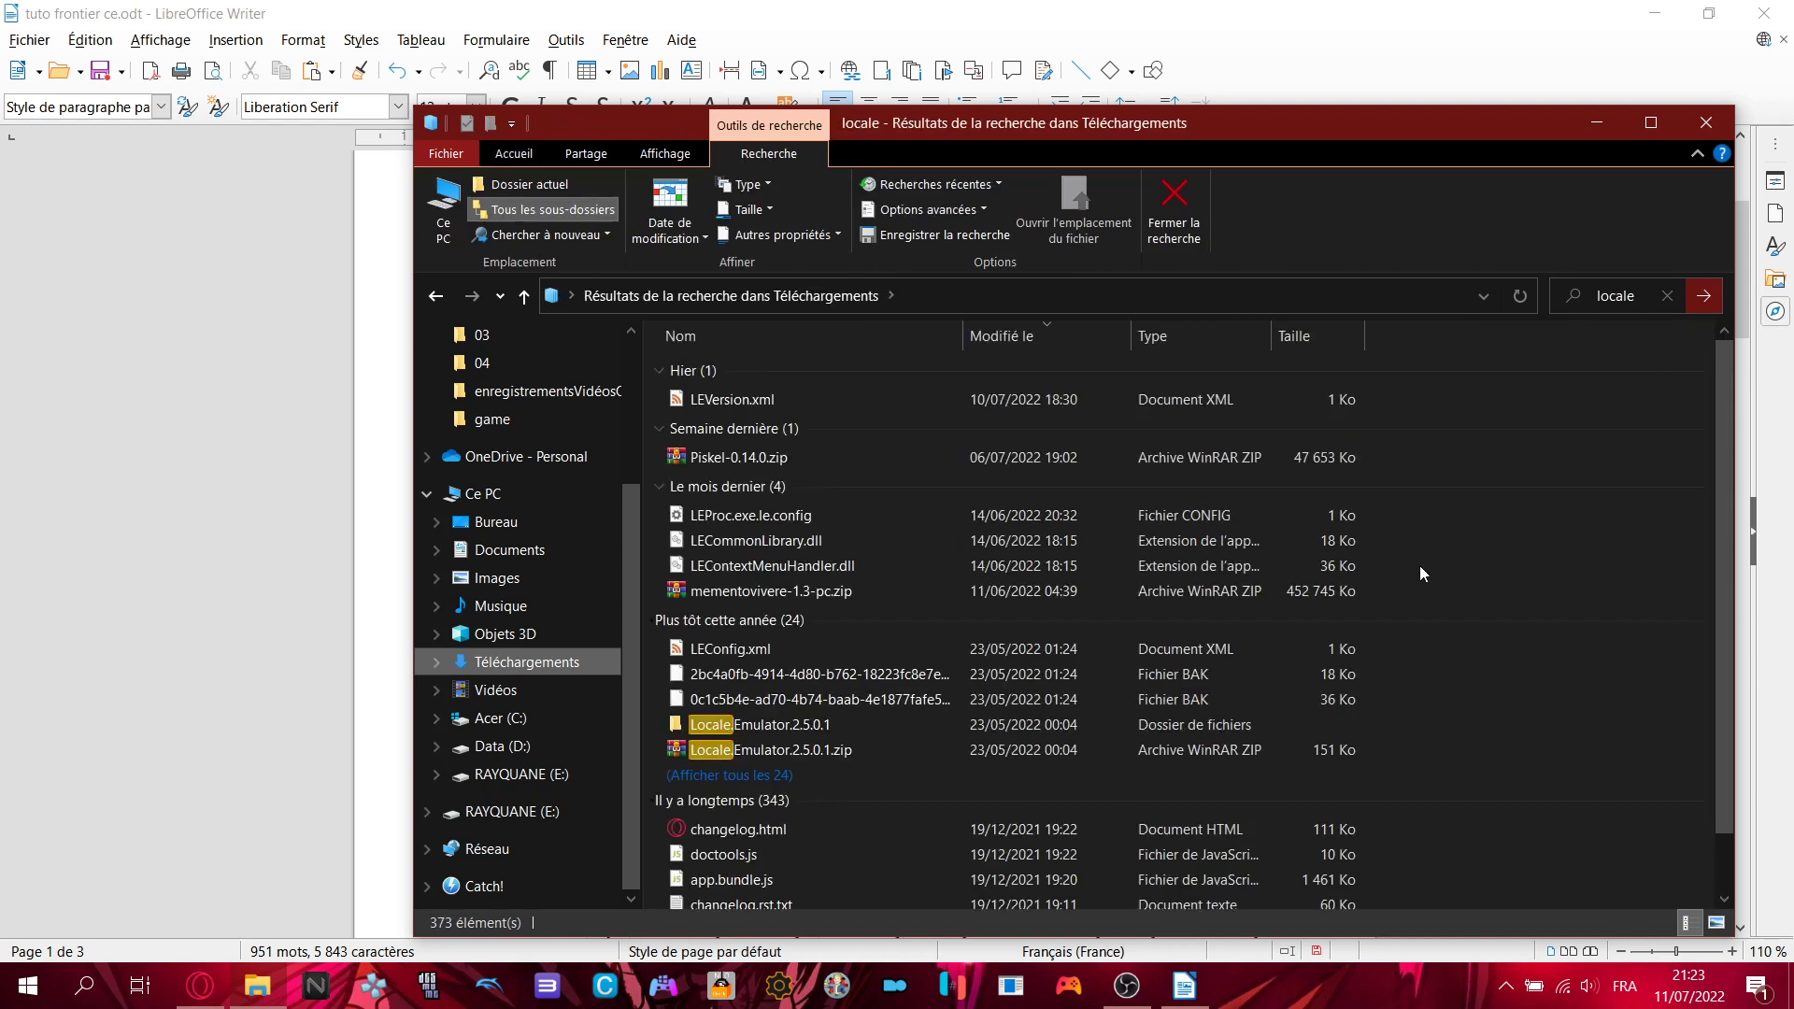
double_click(772, 732)
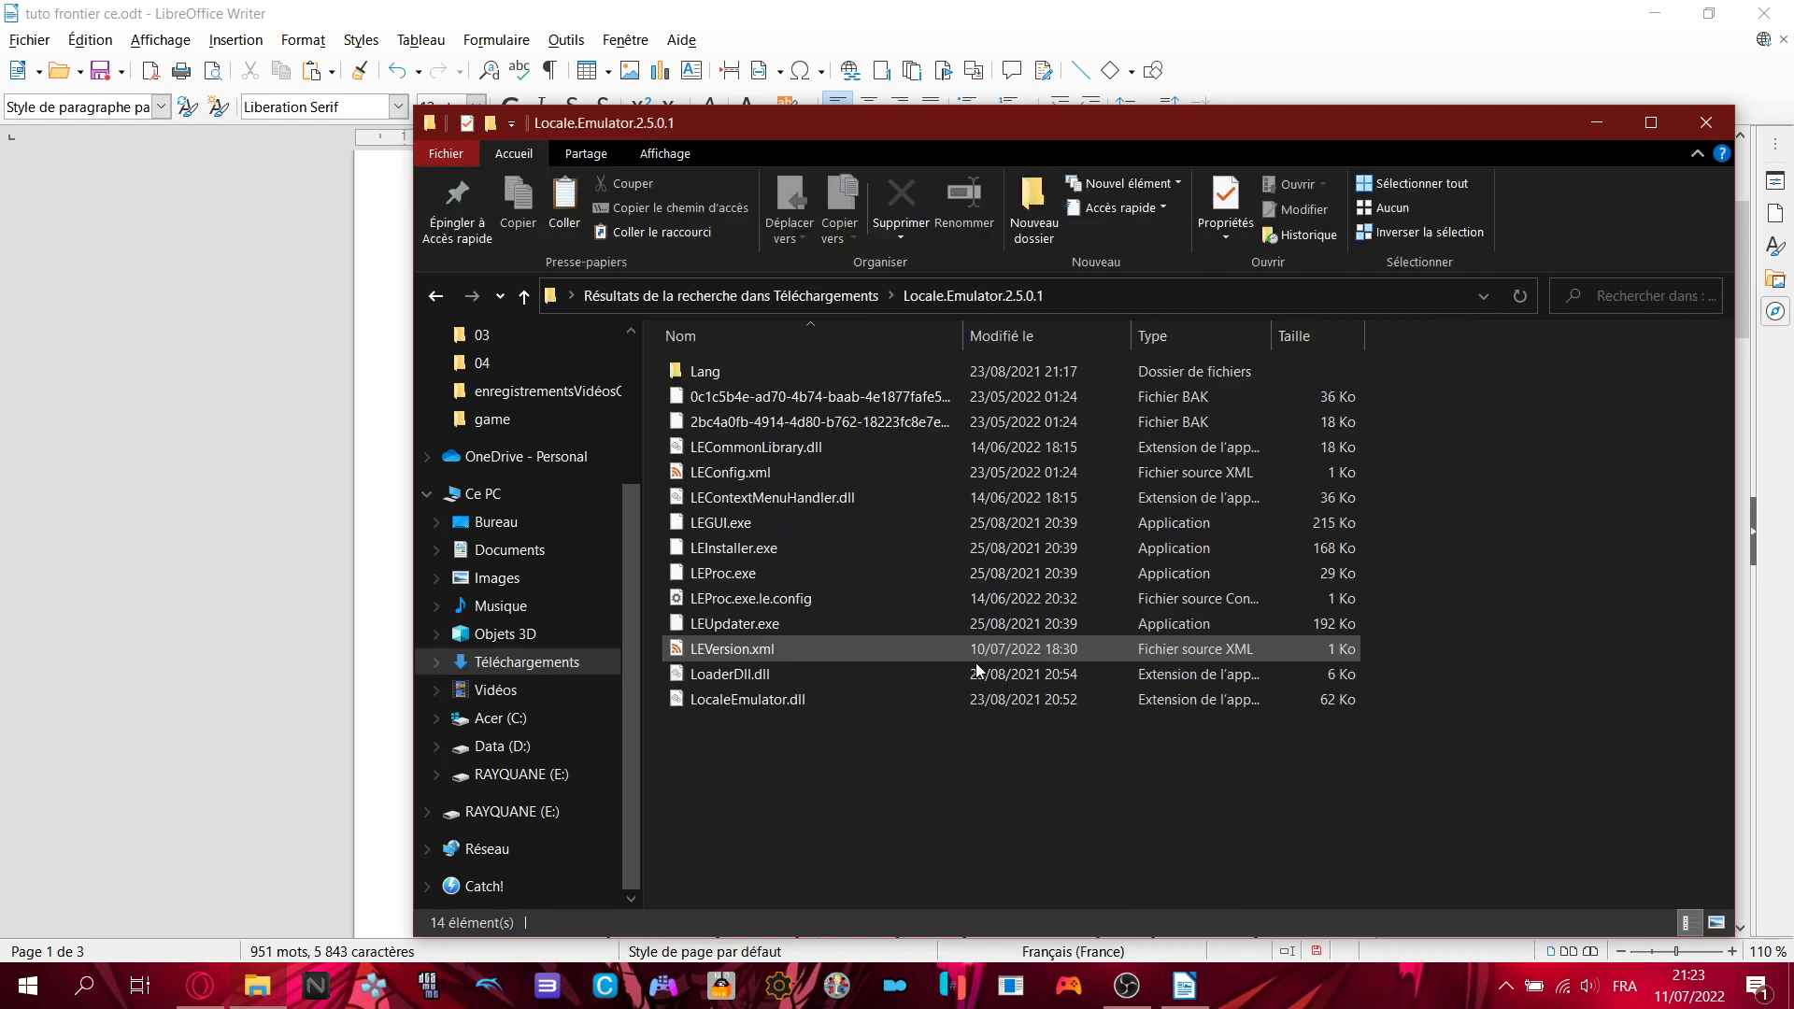
click(726, 548)
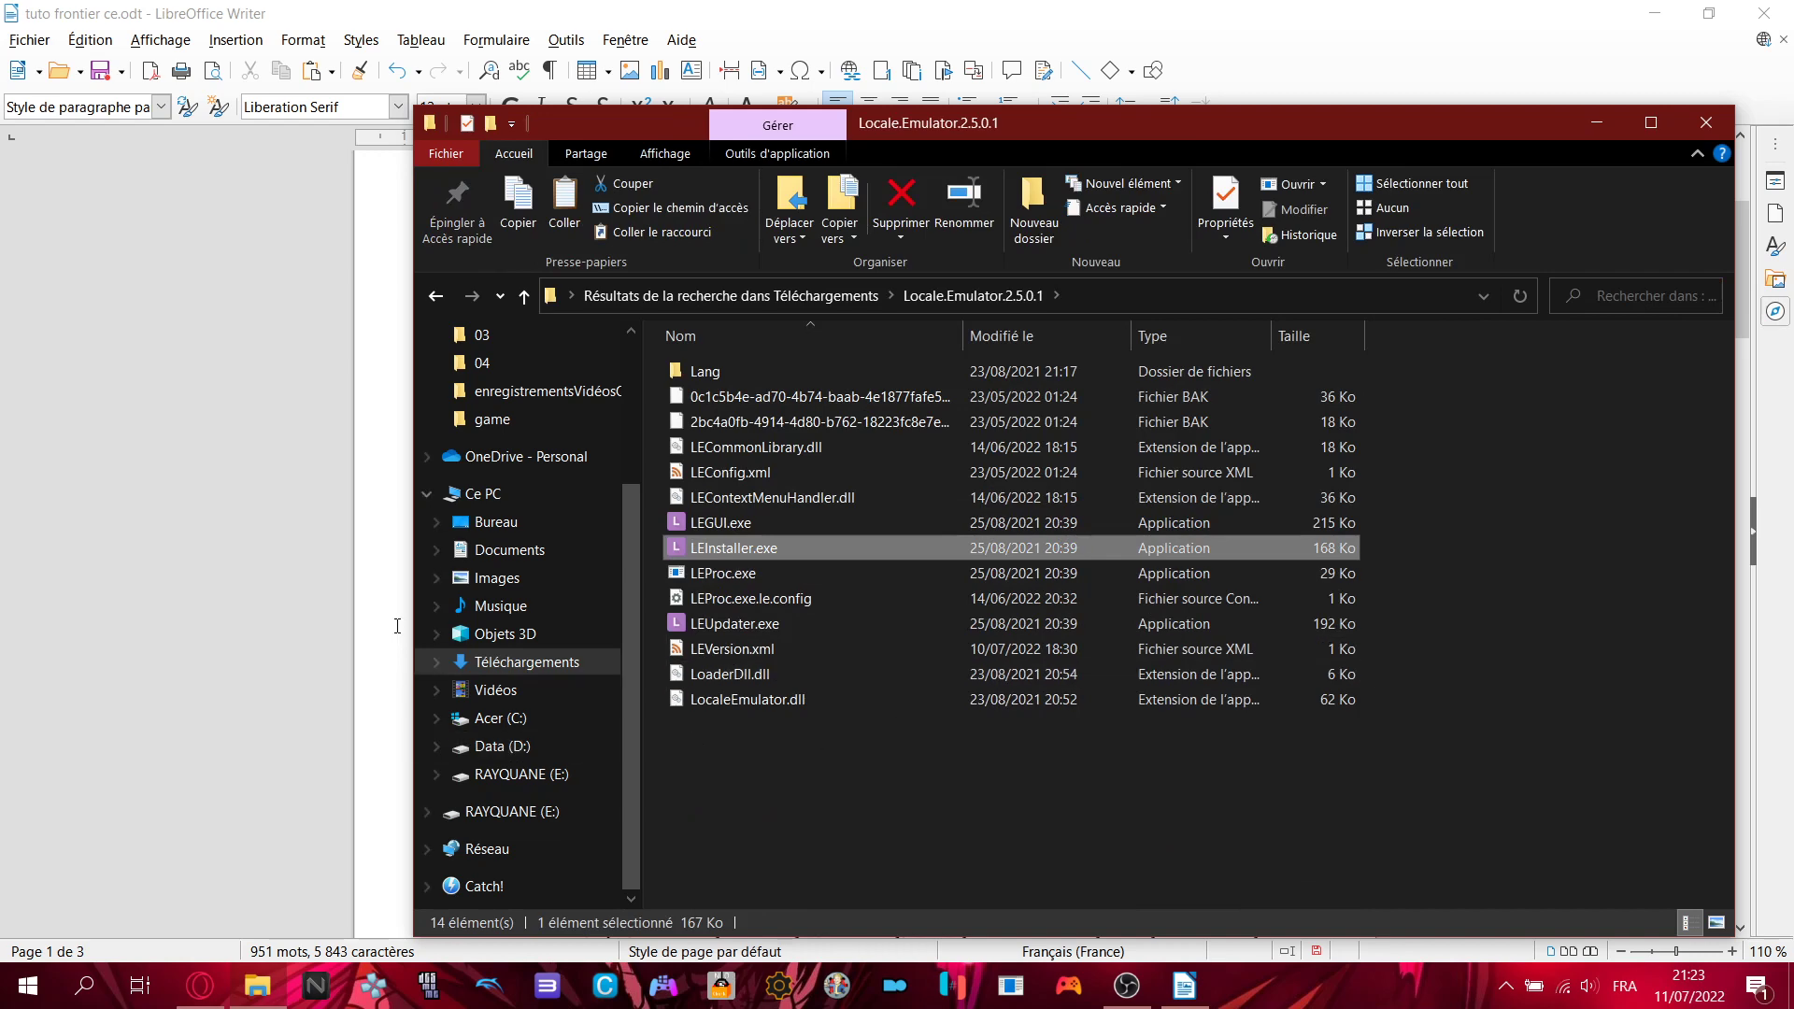
key(alt+Tab)
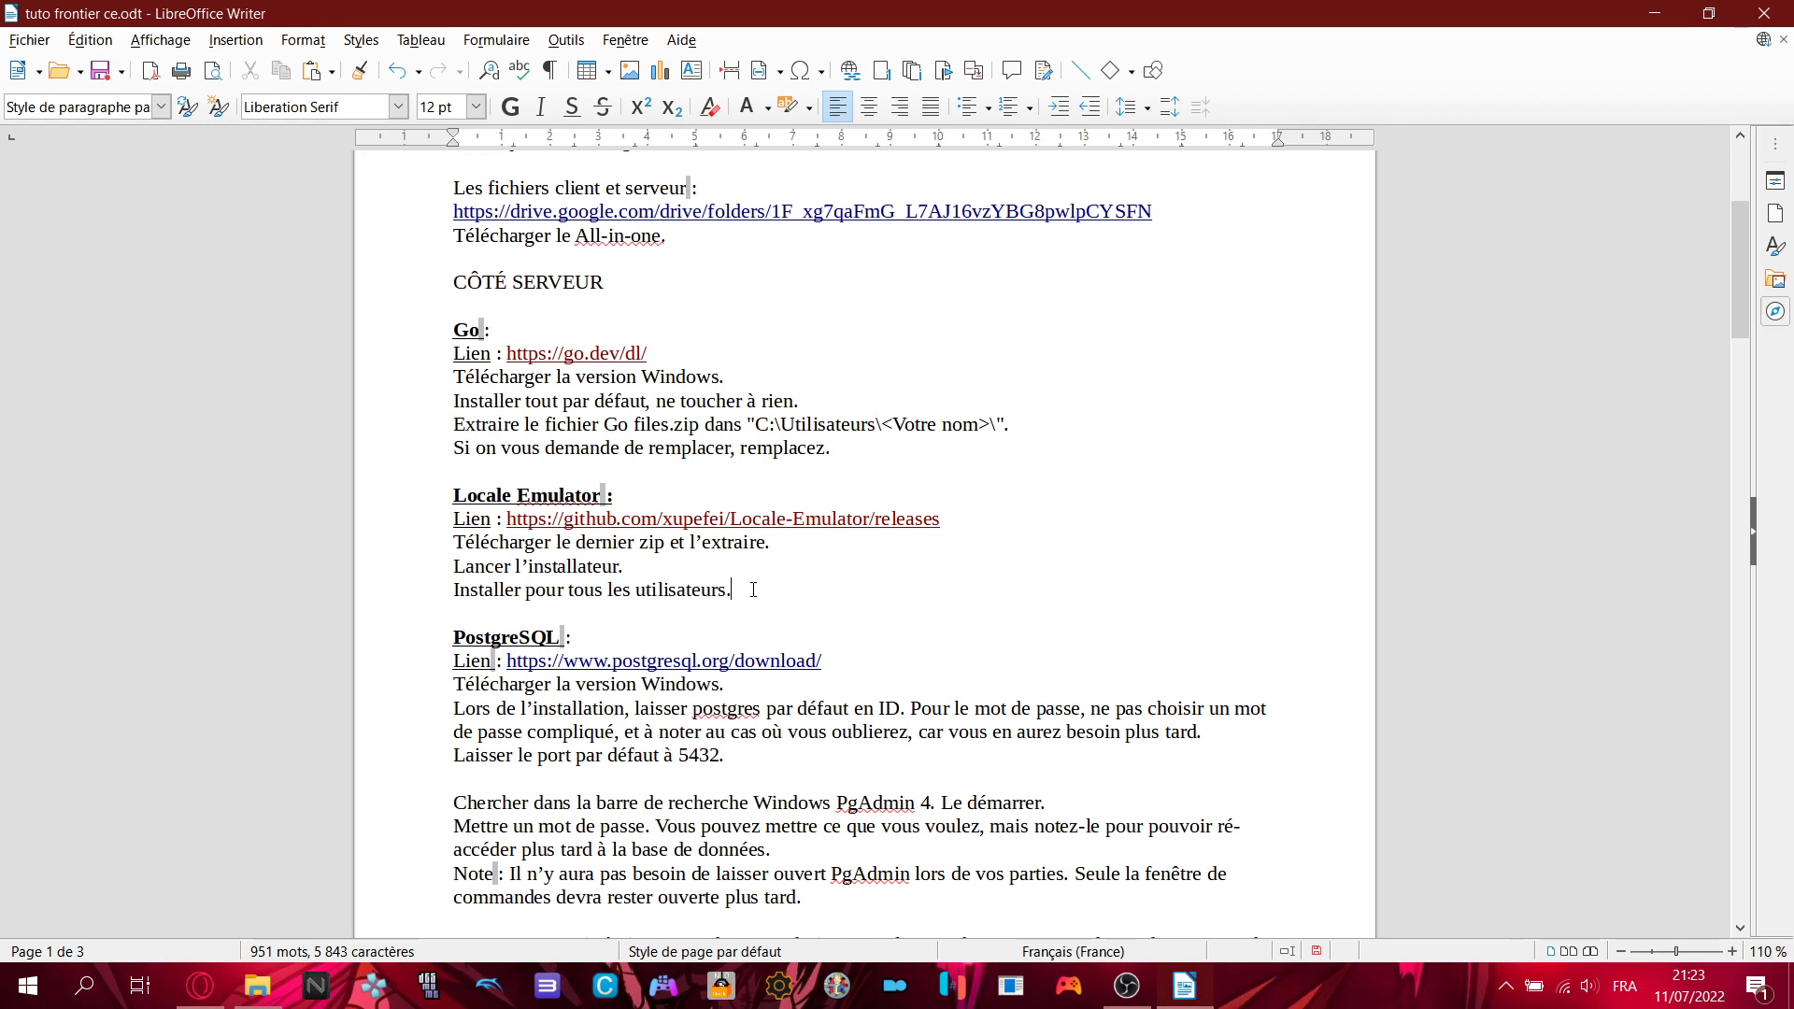
- Highlight the install-for-all-users line, open the Locale-Emulator releases link, then view PostgreSQL Downloads
drag(860, 590, 452, 592)
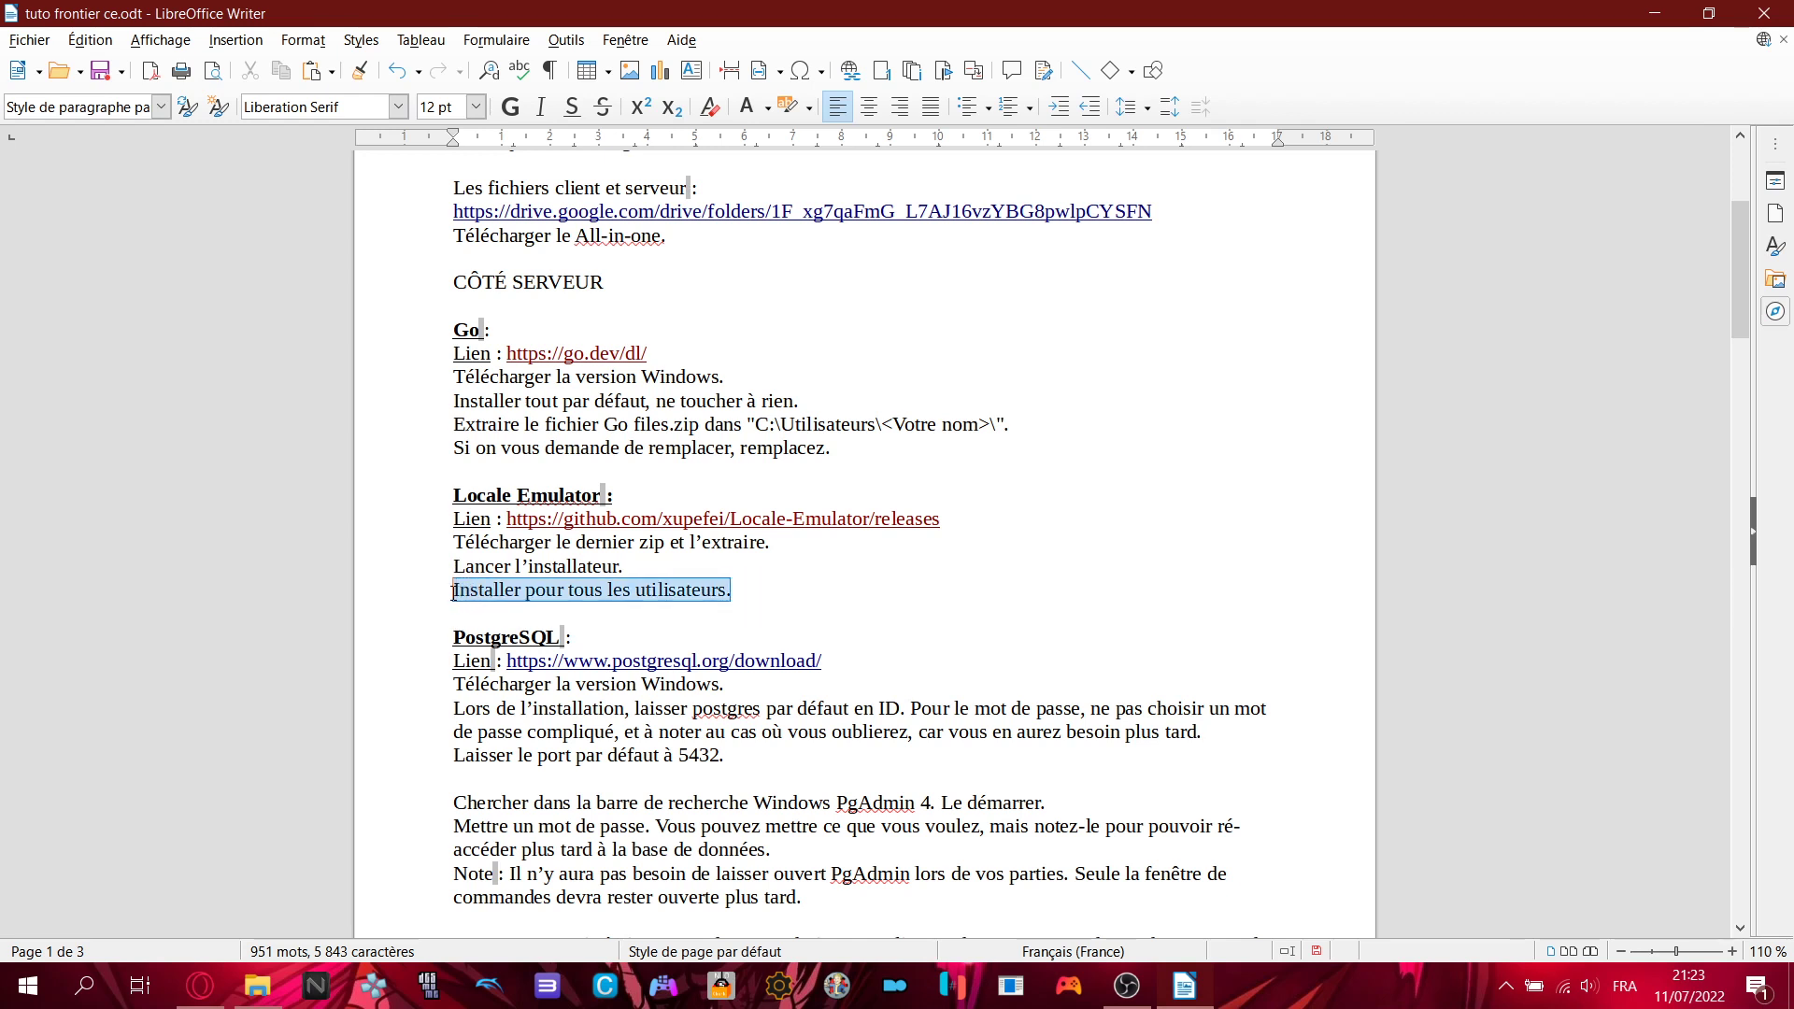
click(761, 588)
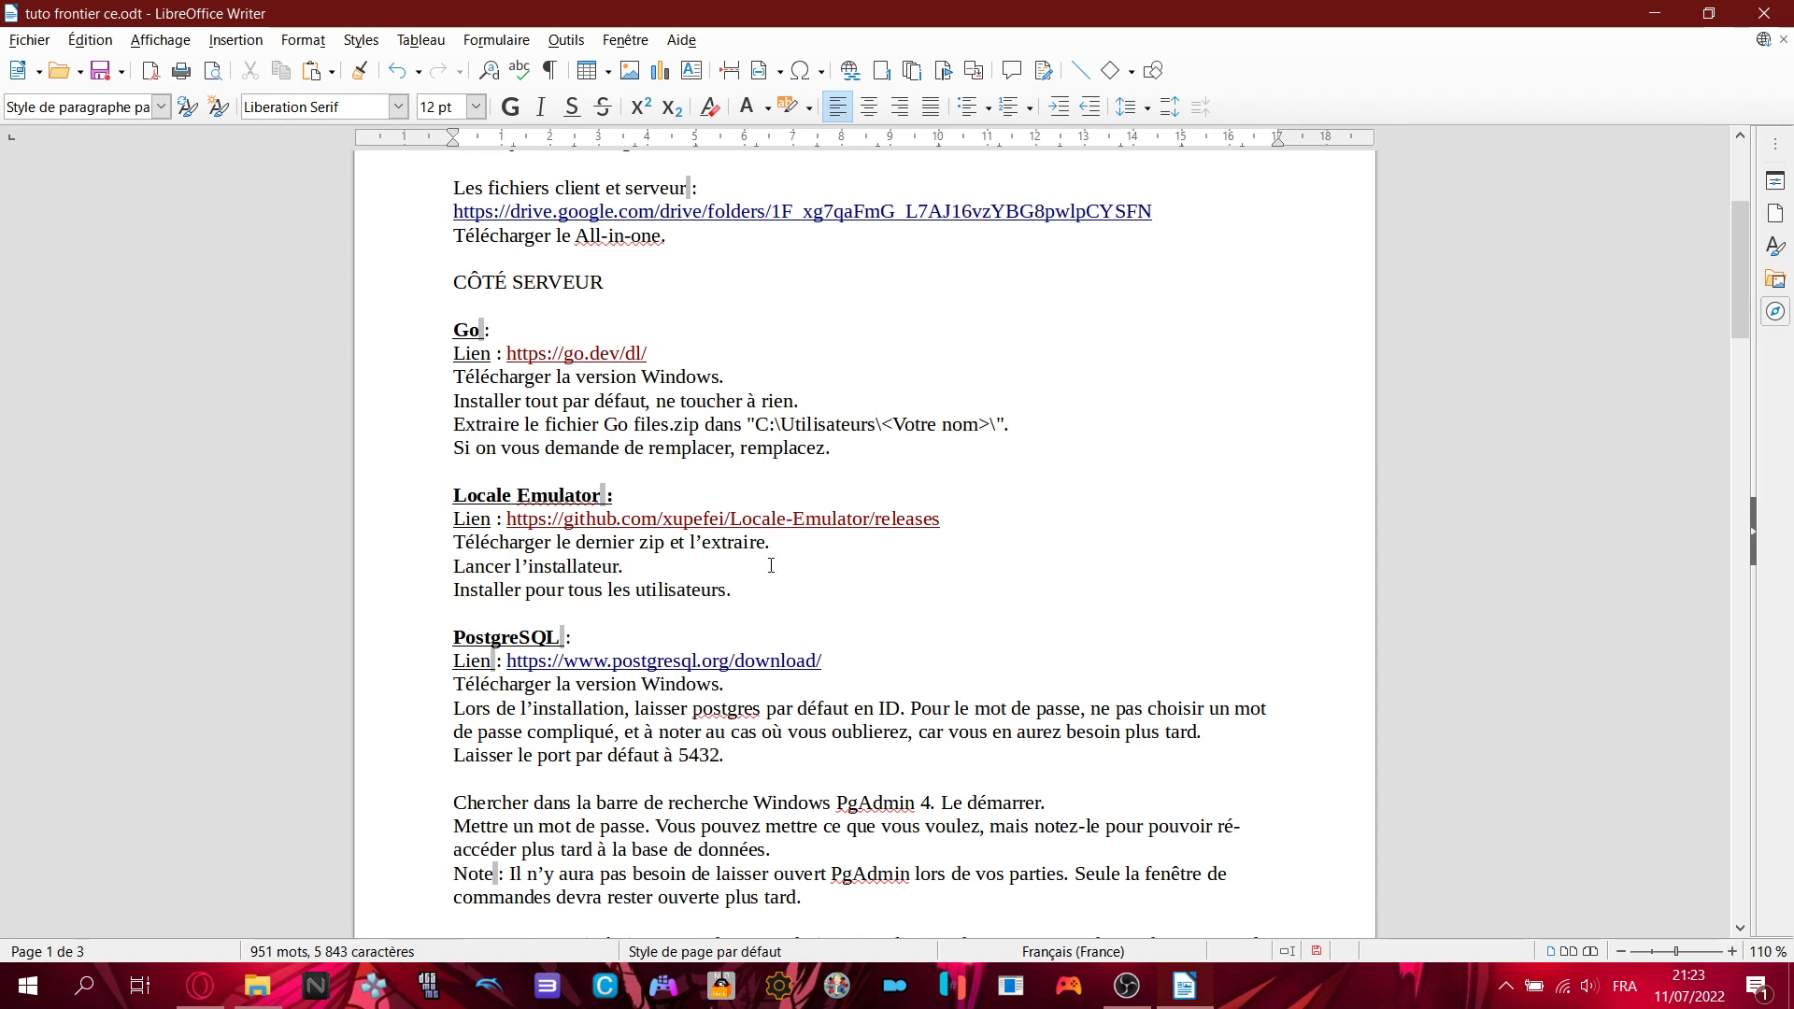
scroll(771, 566, down, 1)
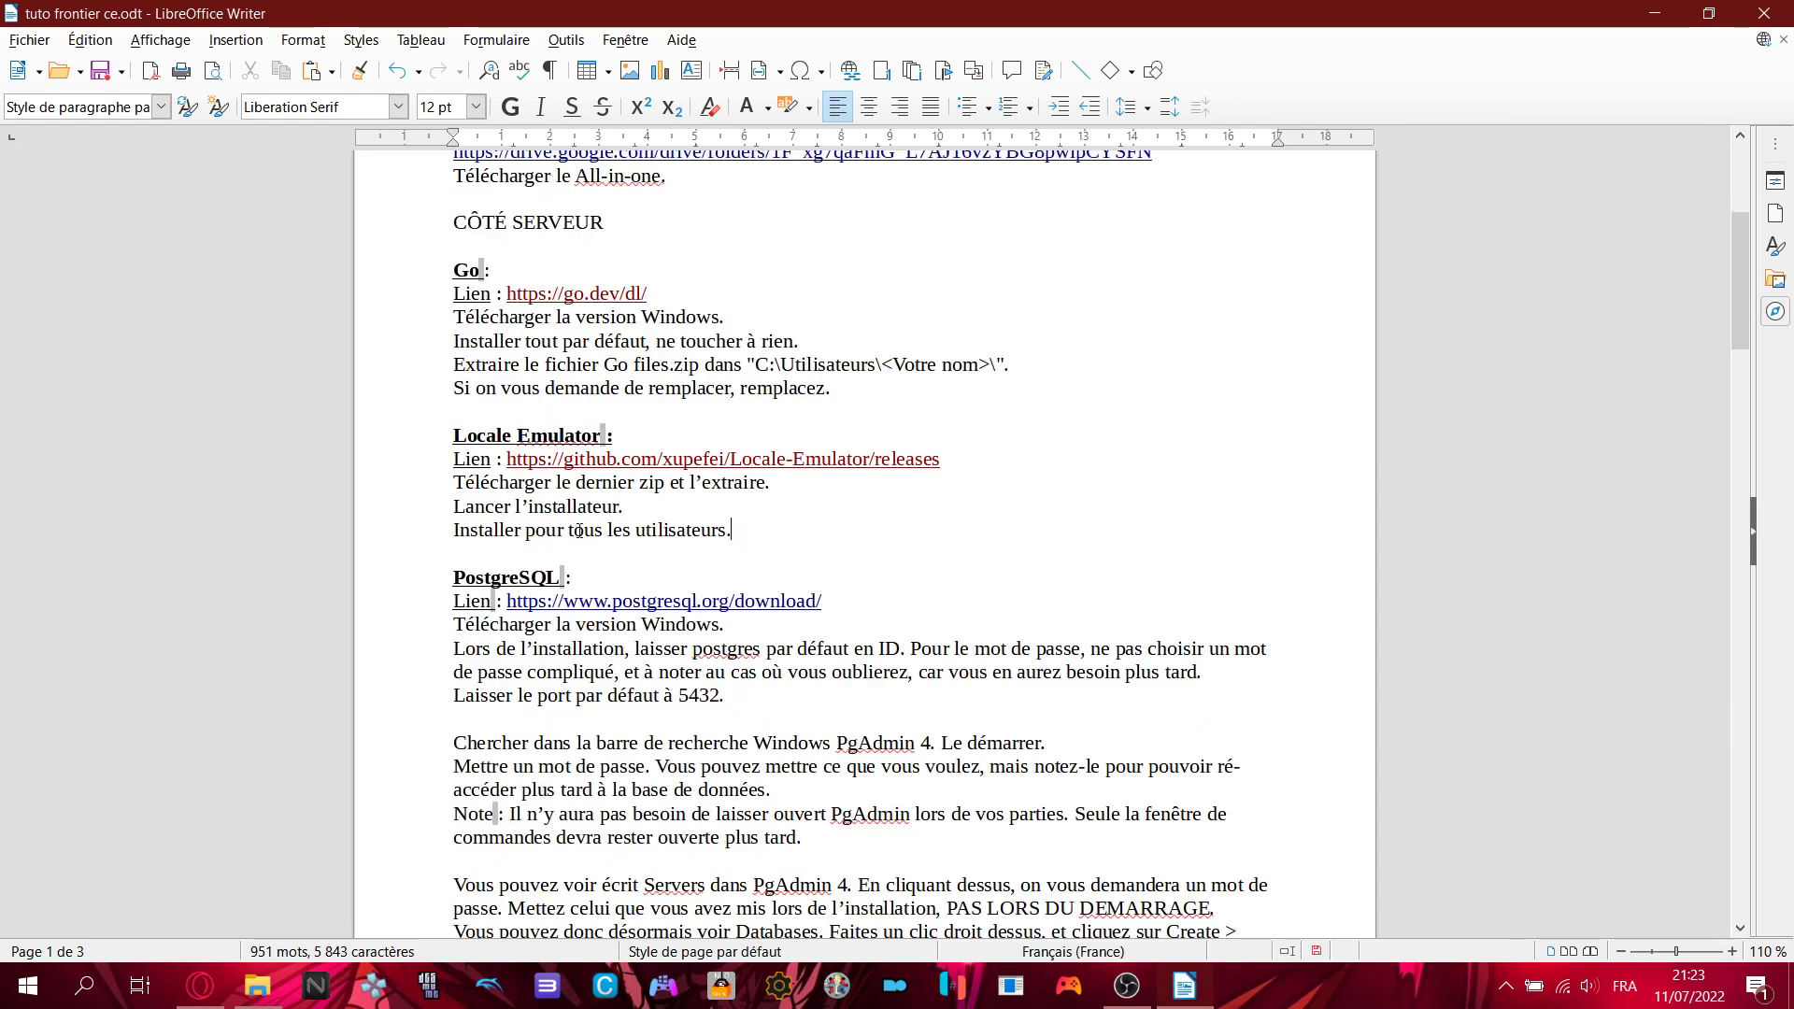
scroll(1025, 590, down, 1)
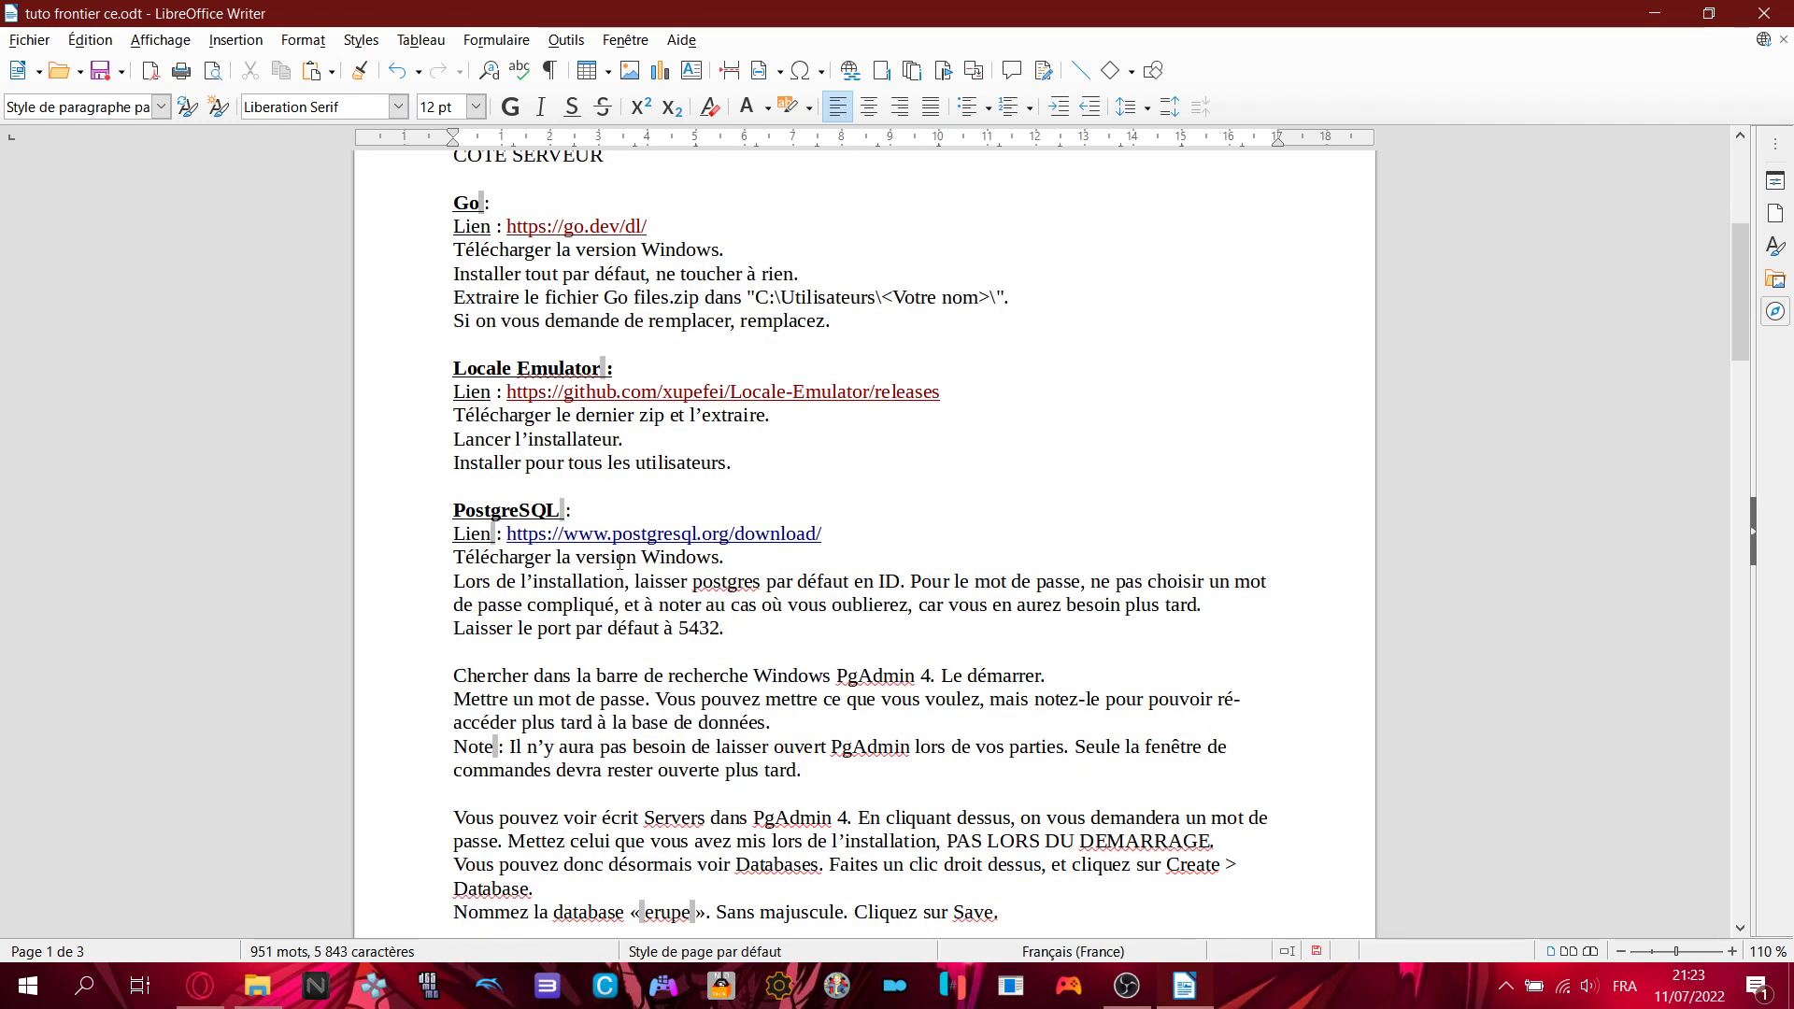
ctrl+click(734, 392)
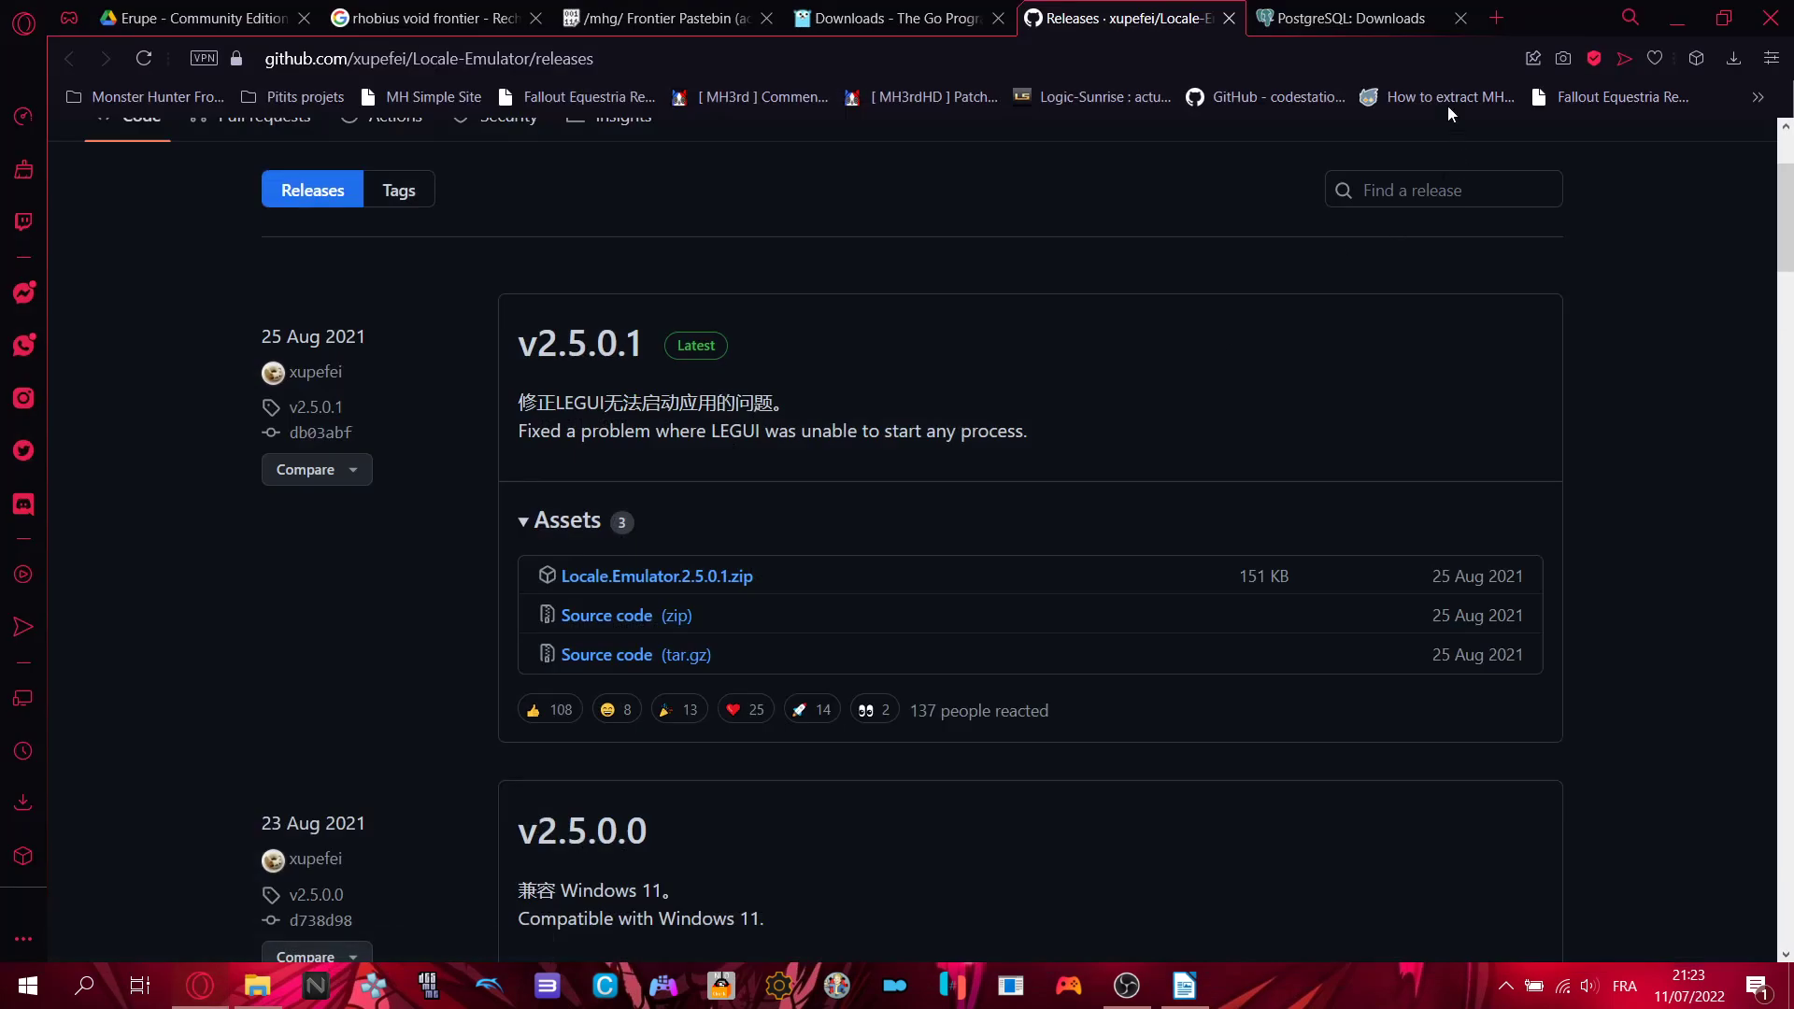
click(1355, 18)
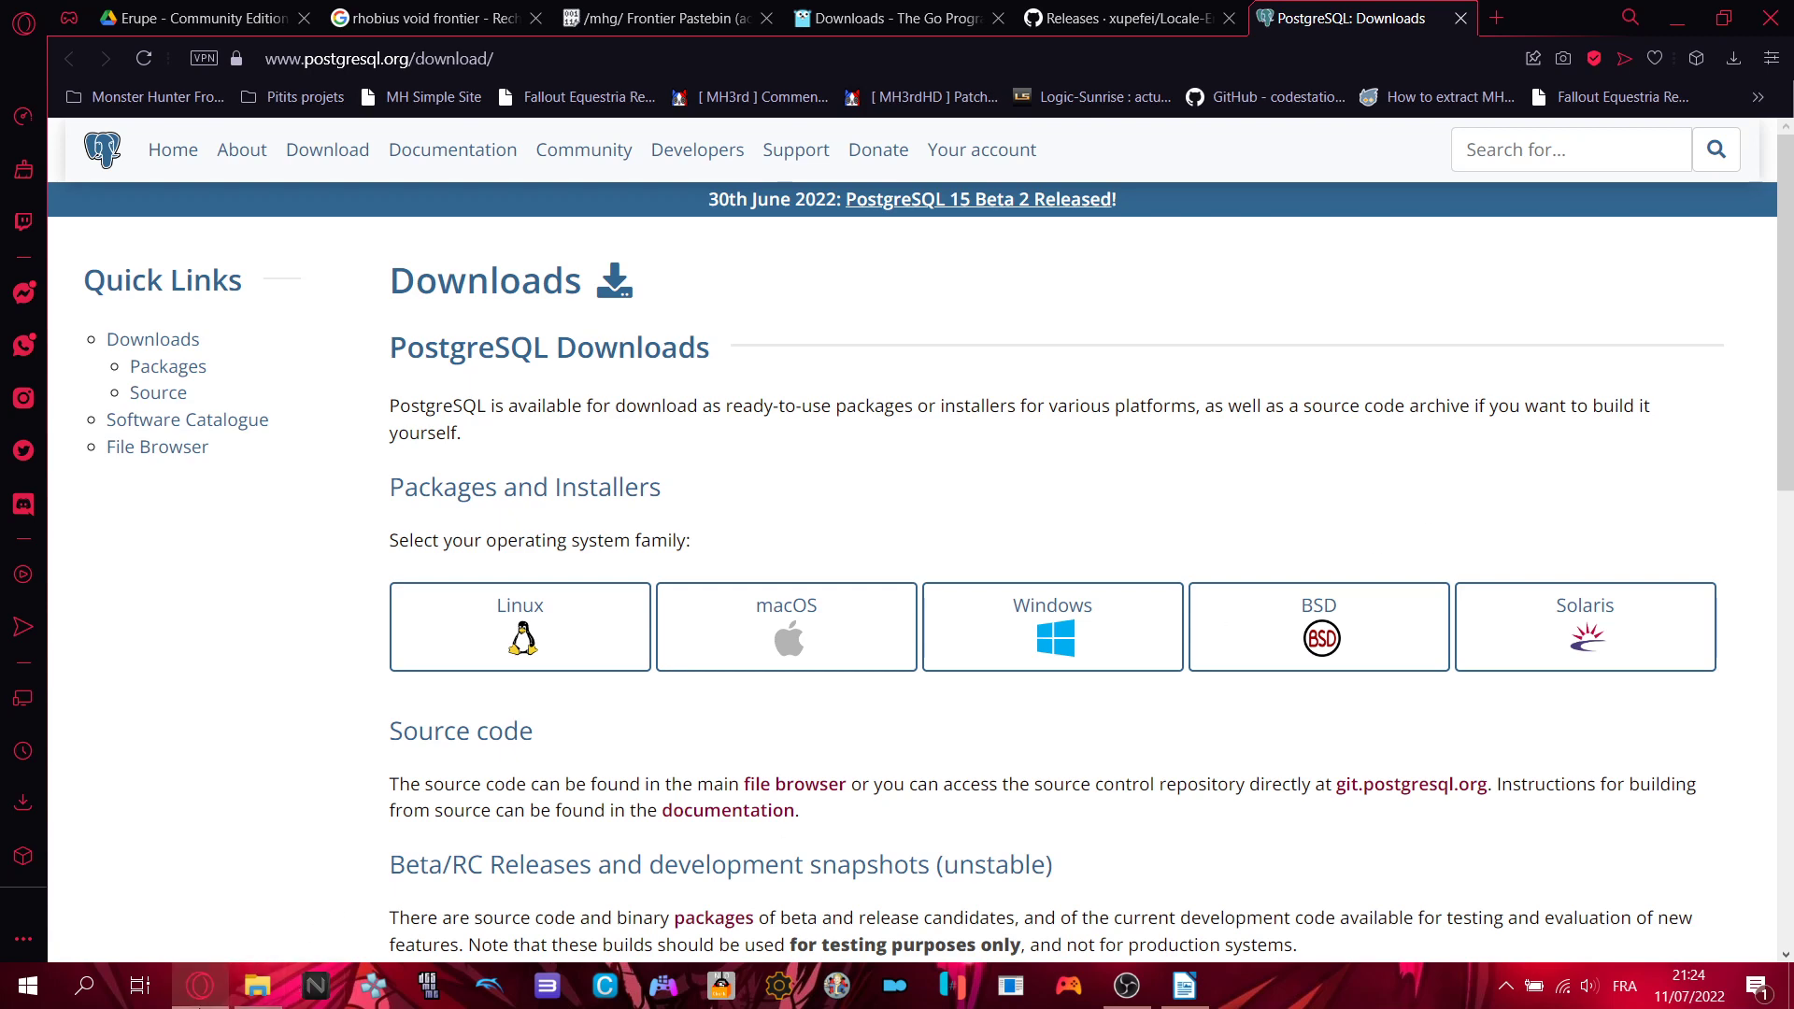
- Check the Windows option on the PostgreSQL Downloads page before returning to the tutorial
click(199, 1004)
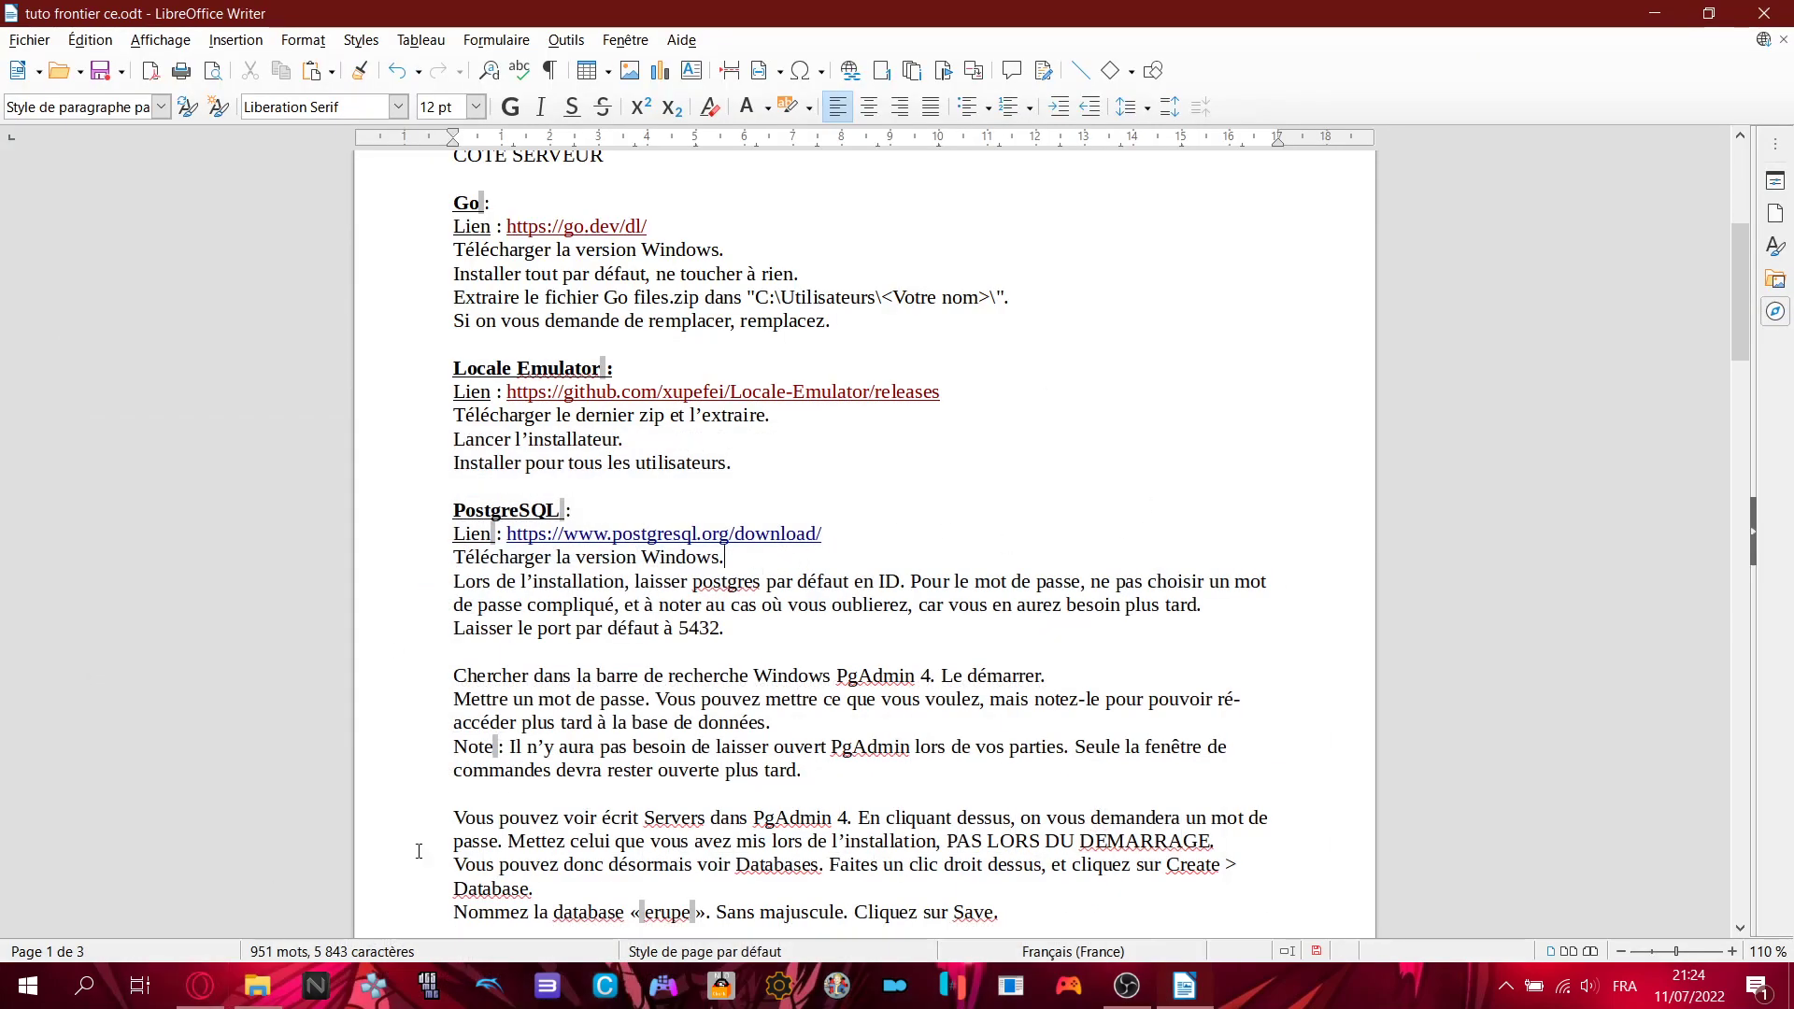
click(199, 986)
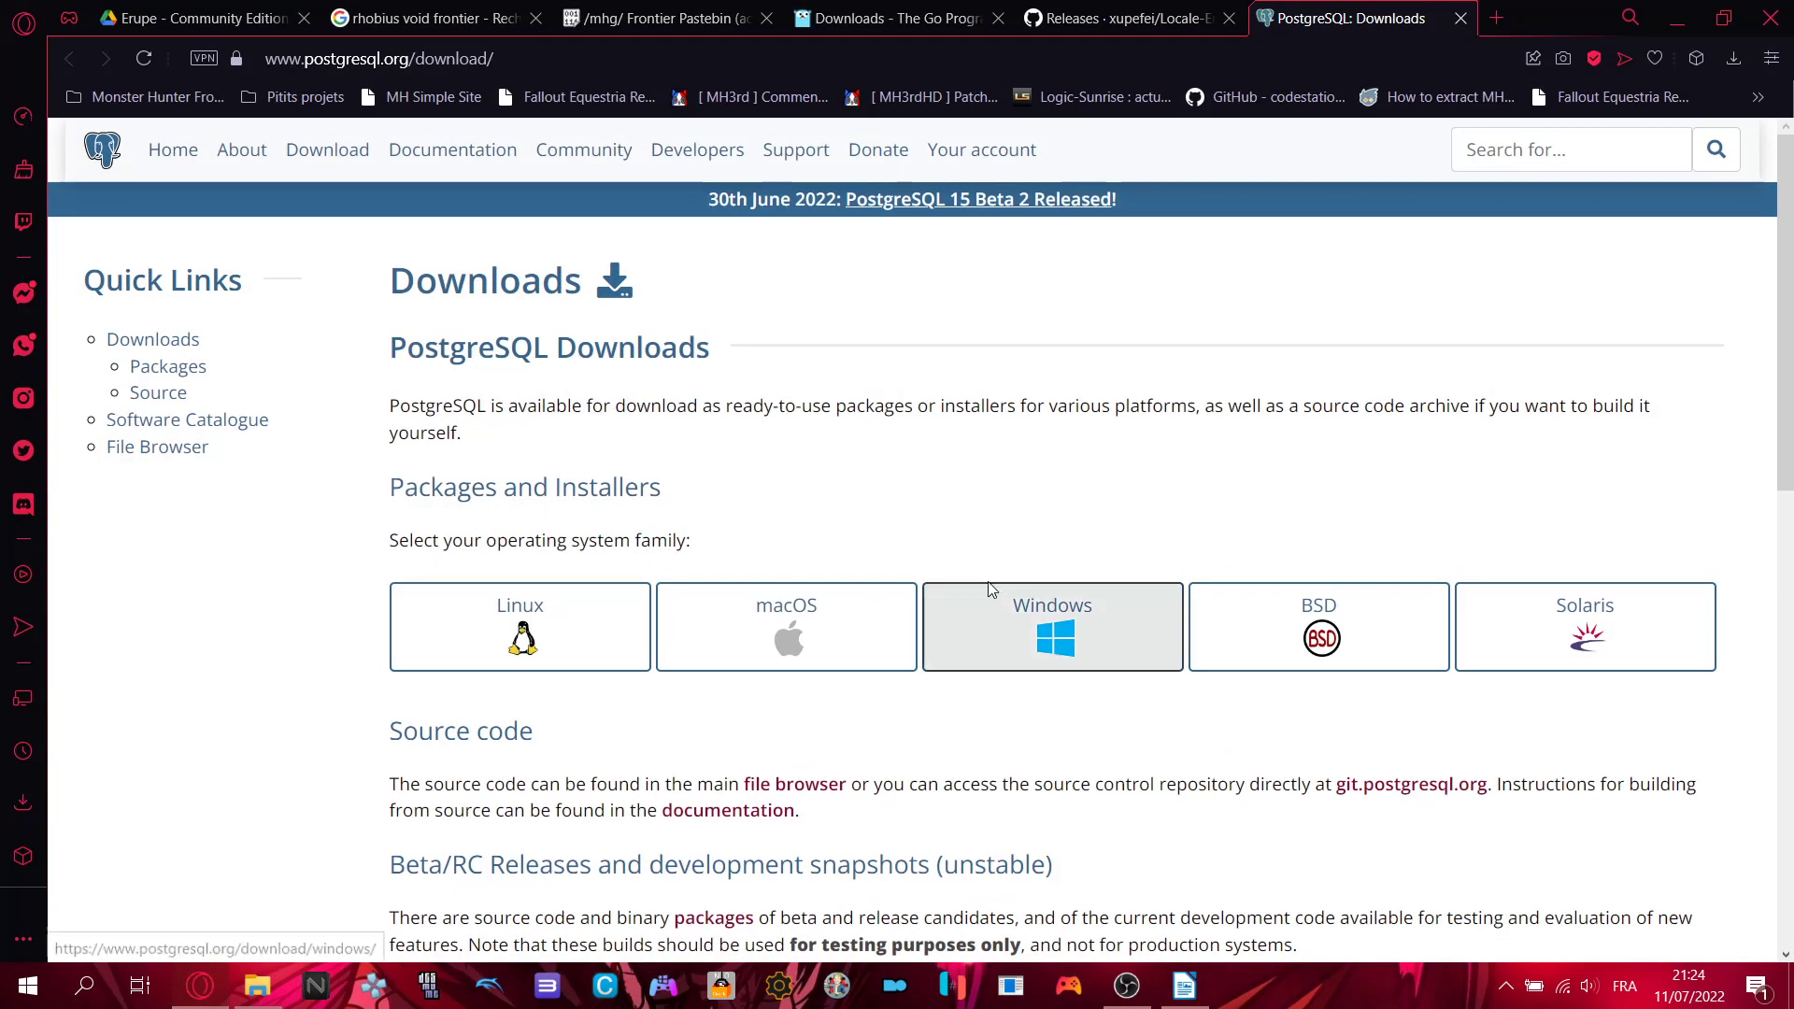
key(alt+Tab)
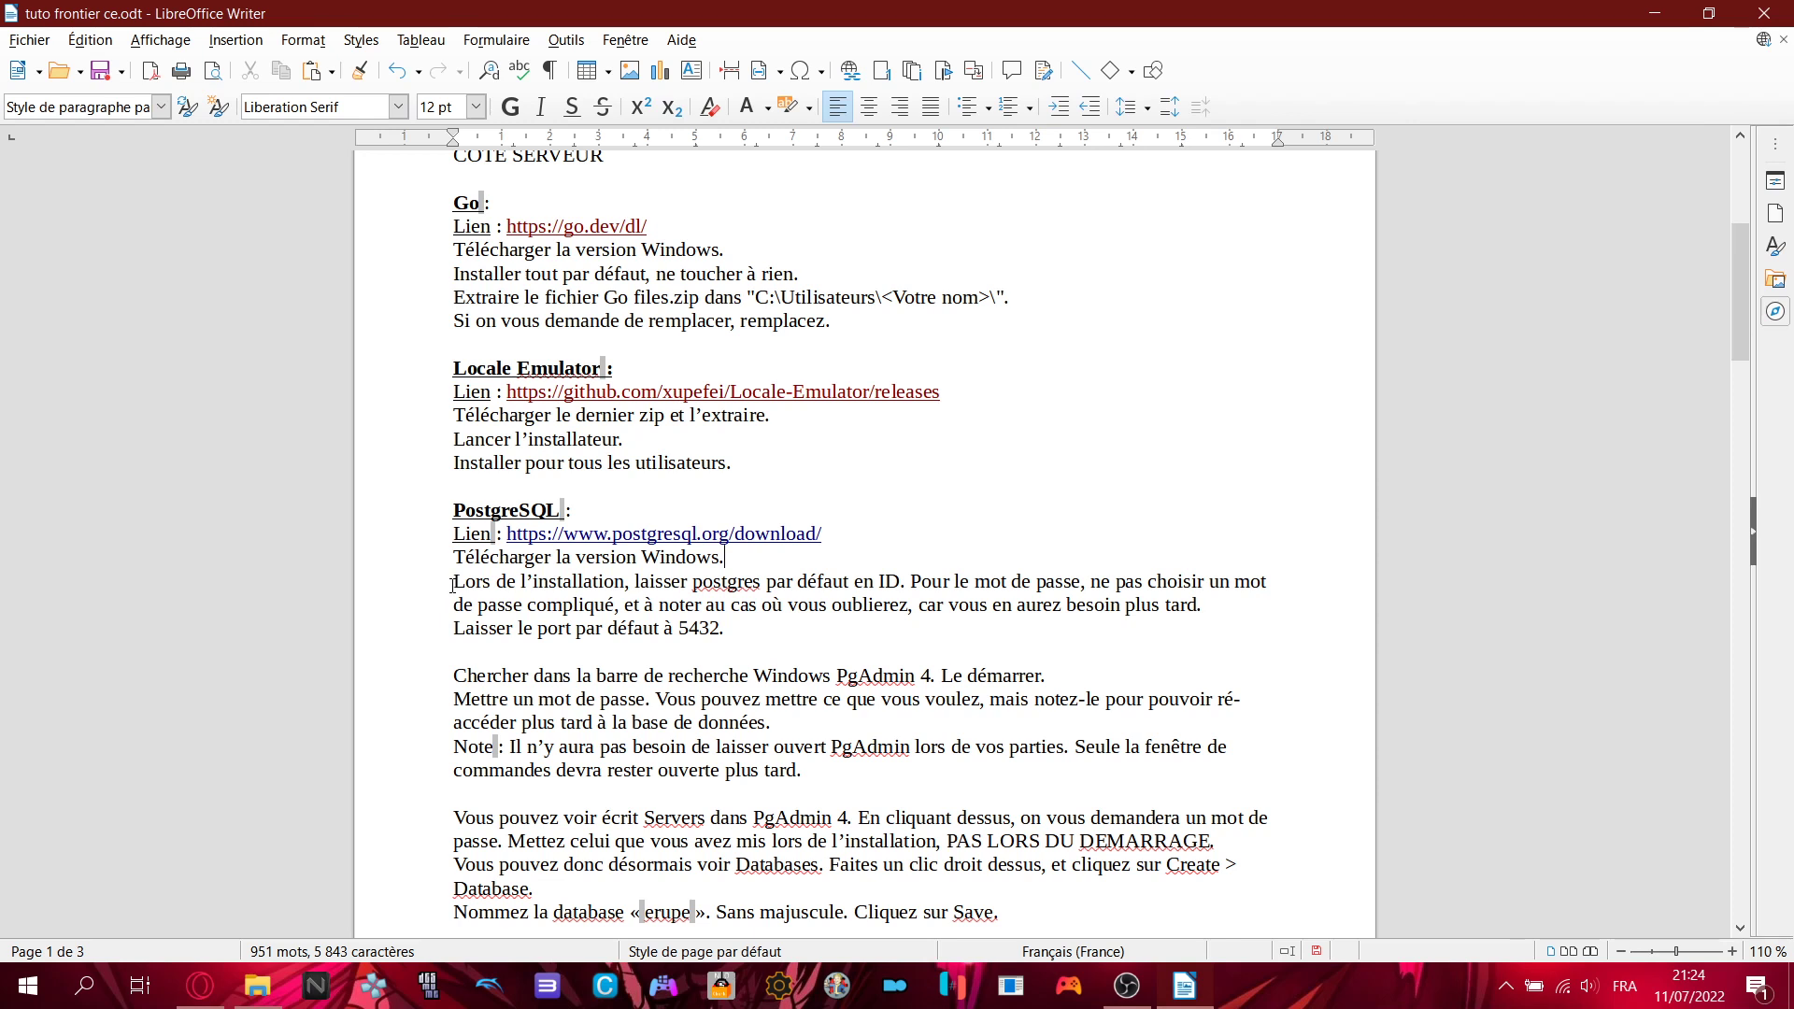
drag(455, 581, 906, 582)
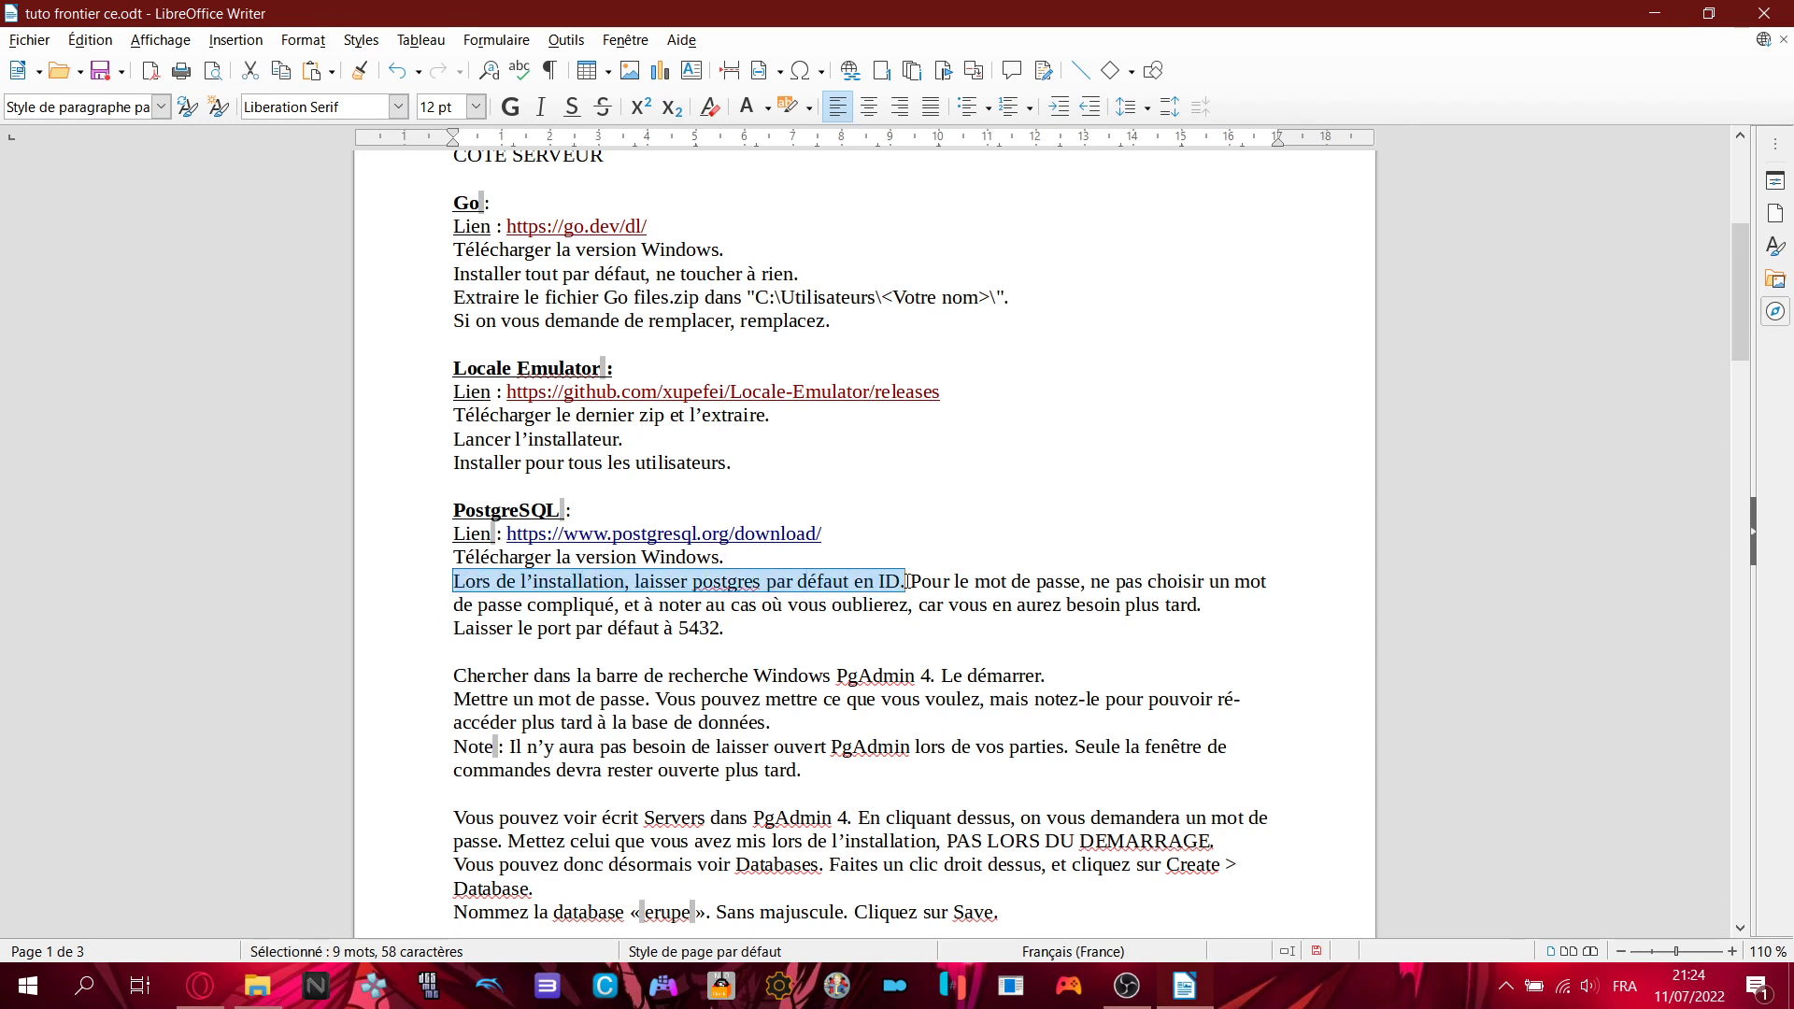
click(905, 581)
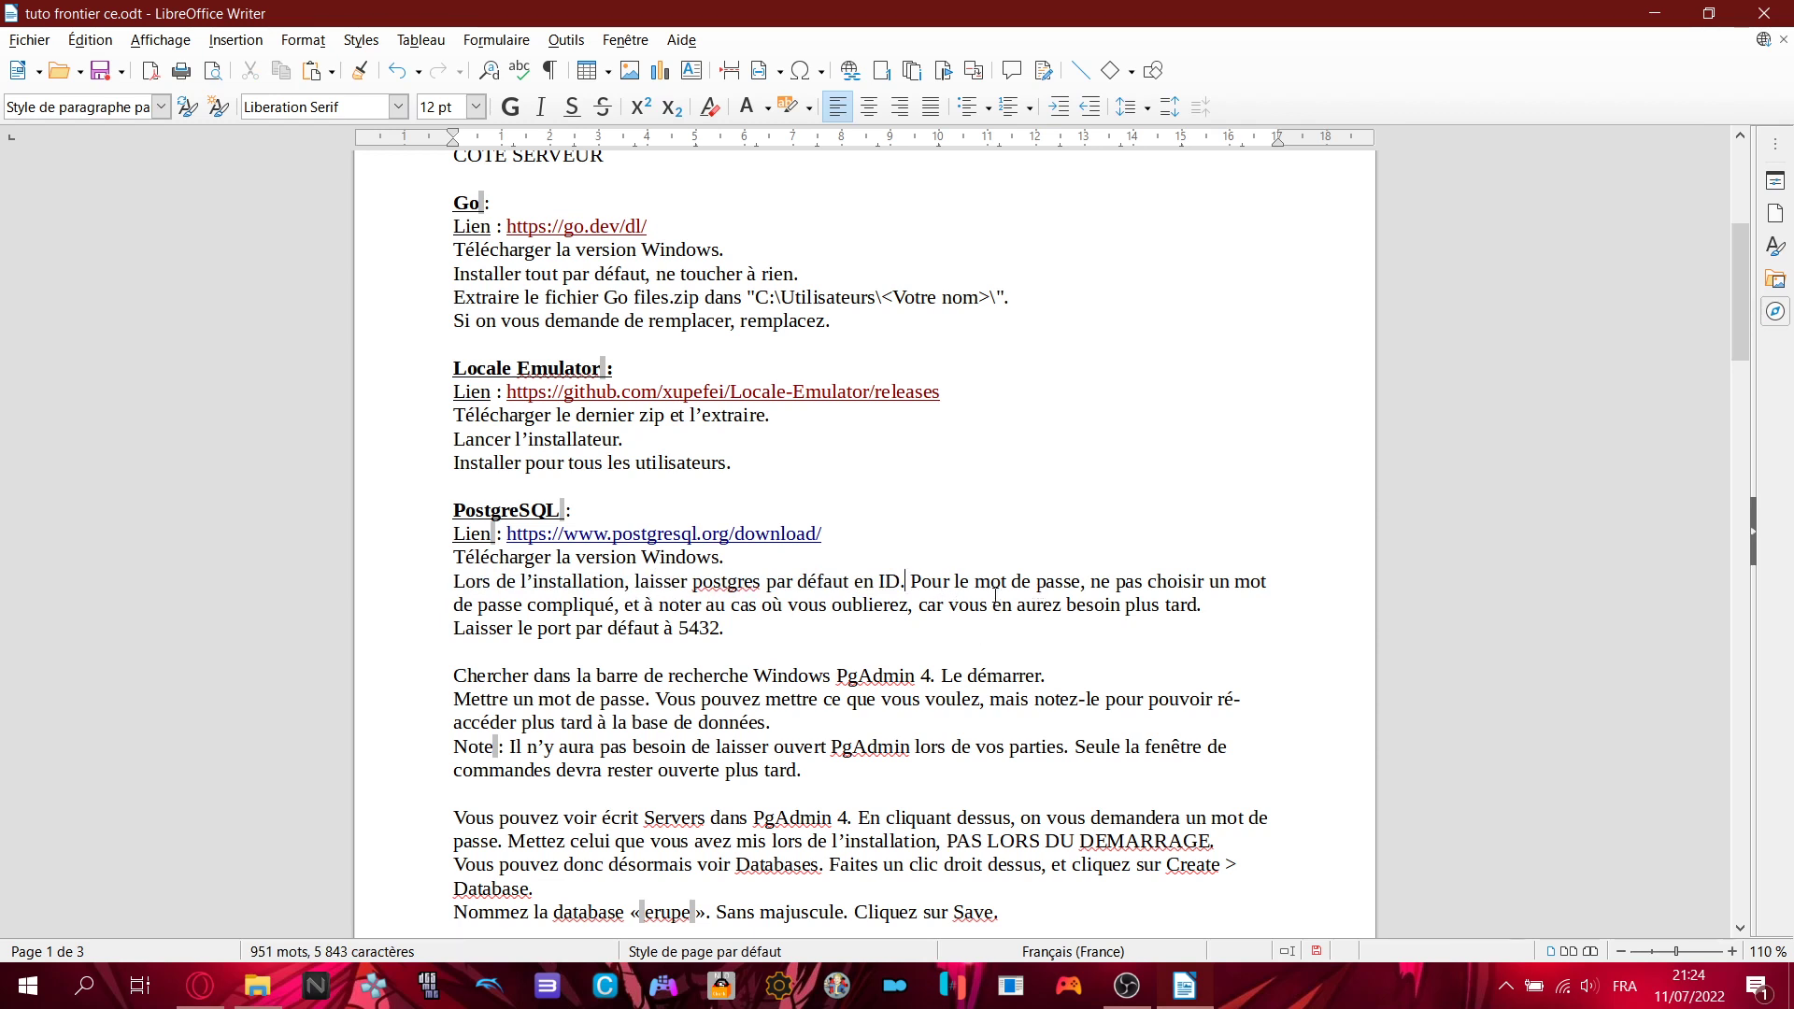
click(257, 985)
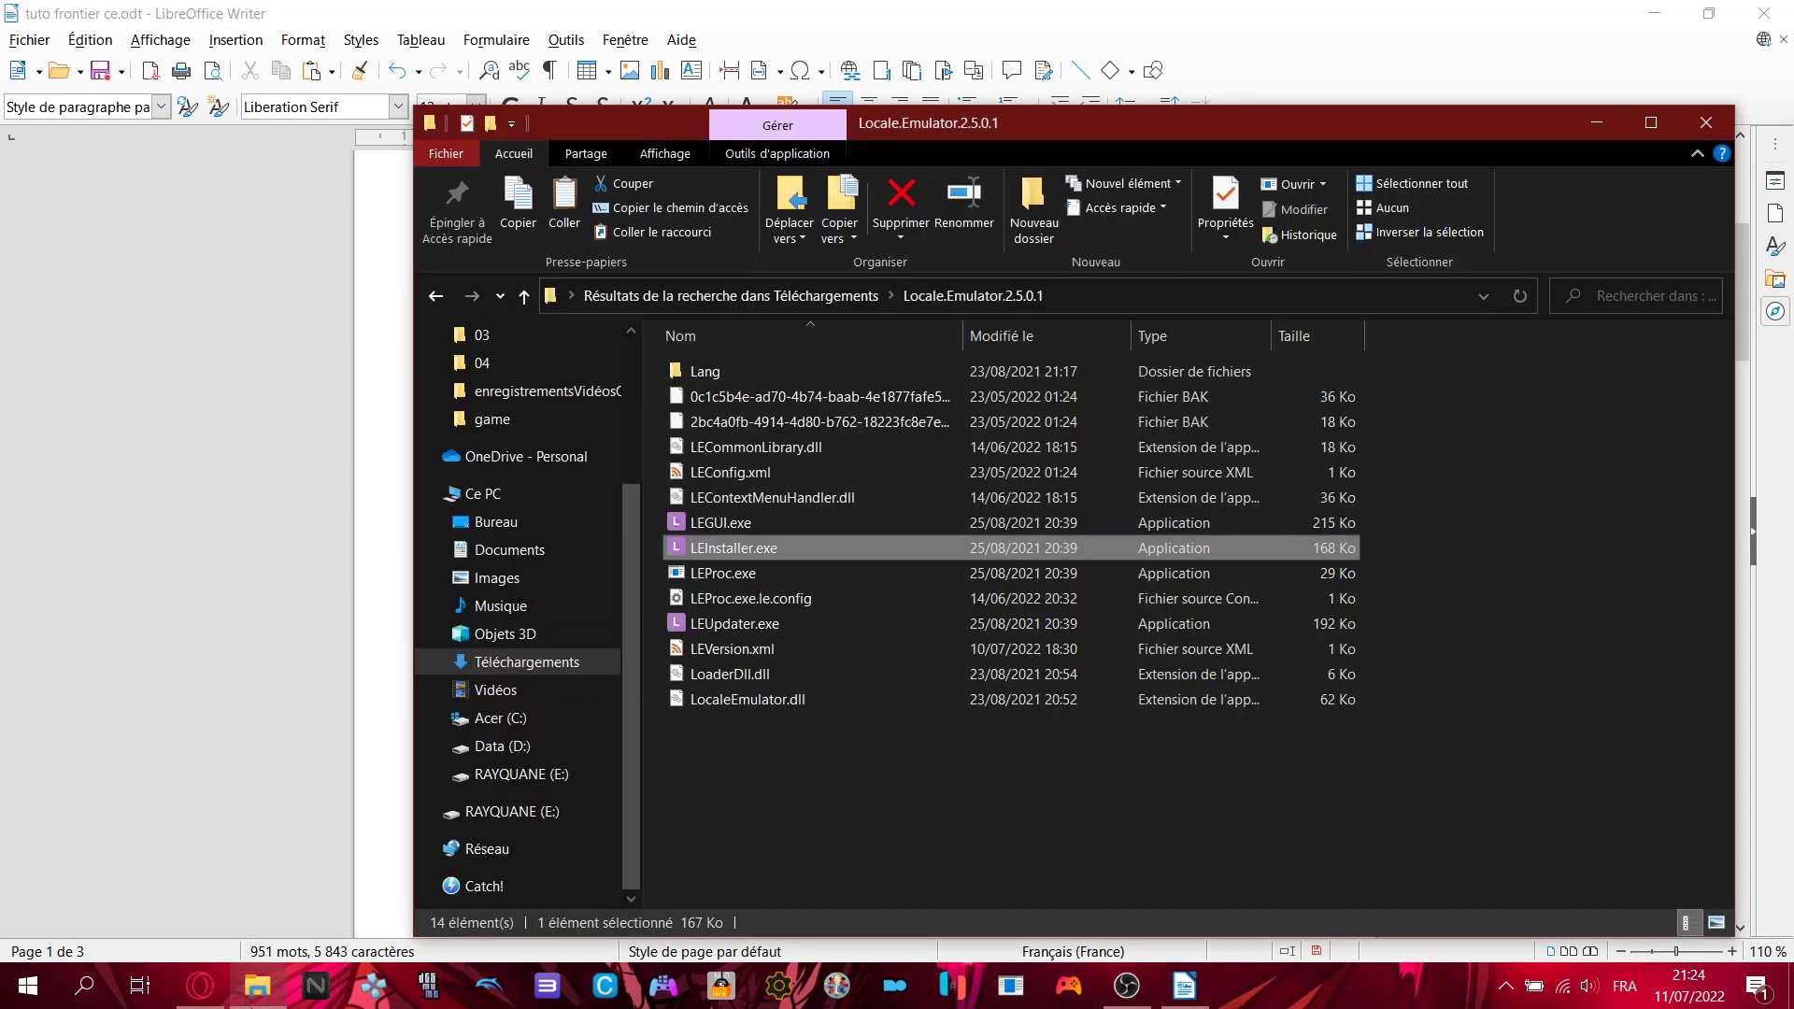
click(1293, 580)
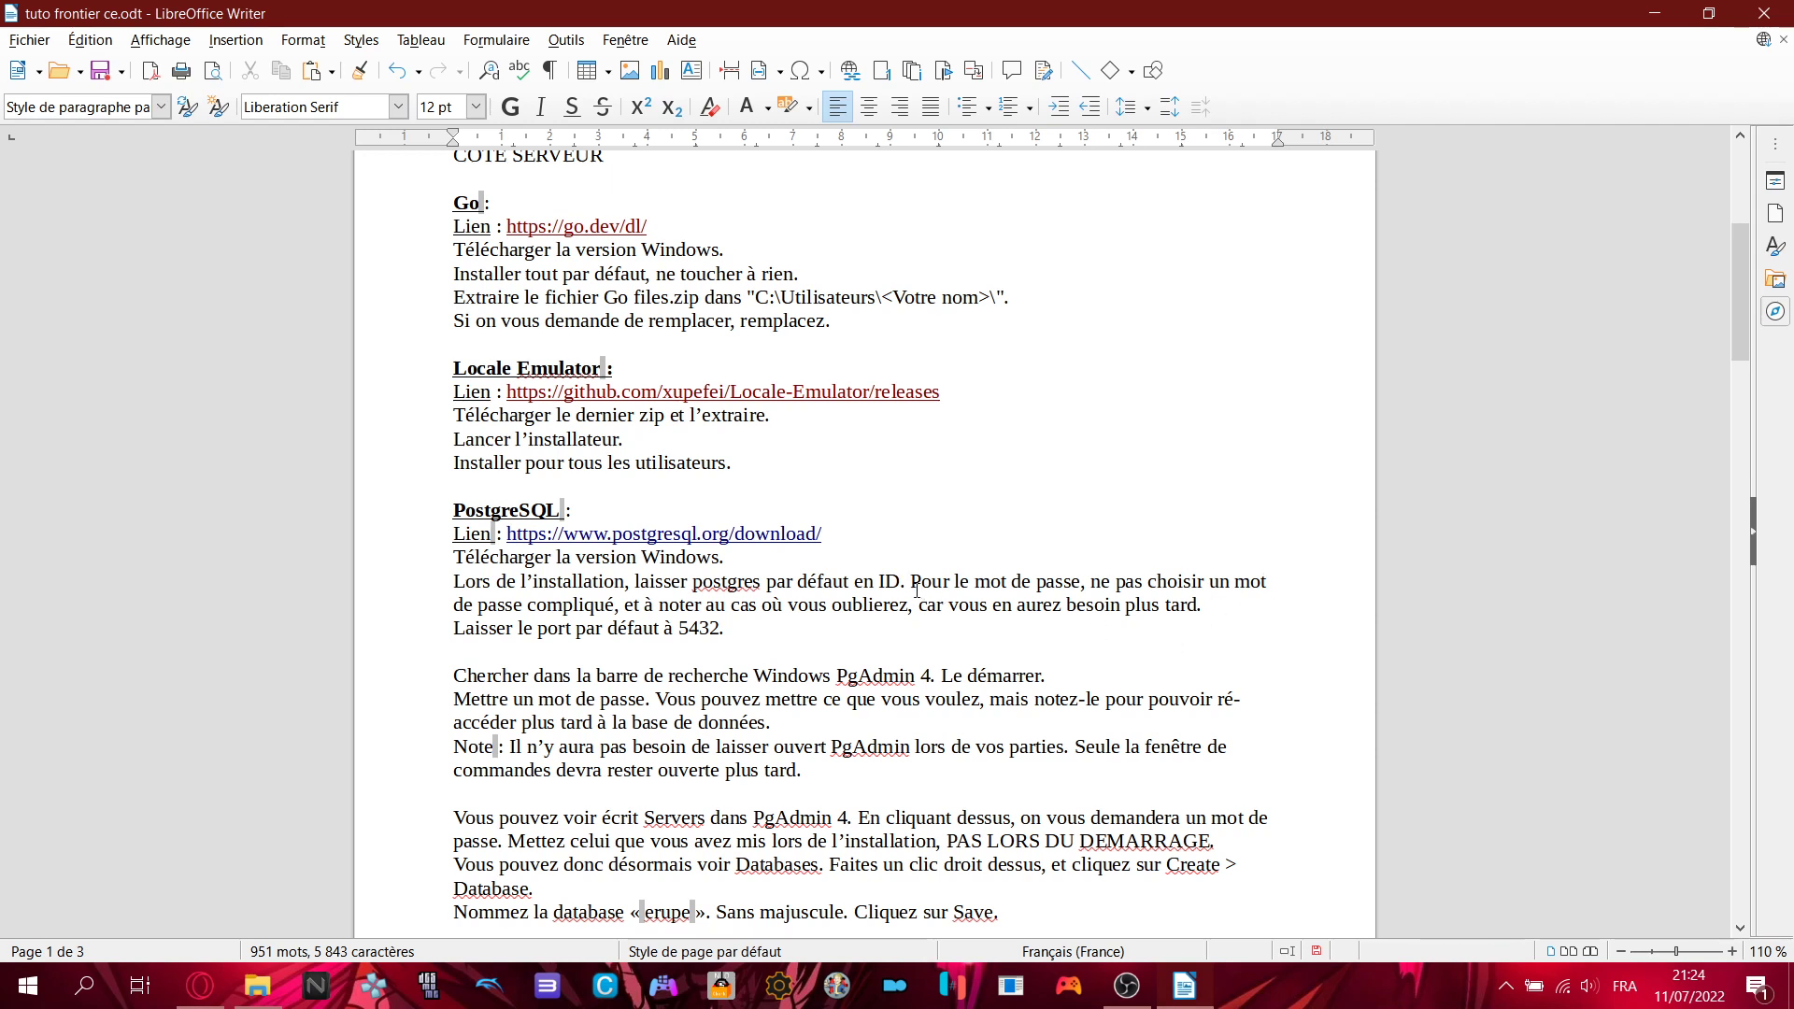
drag(911, 581, 1076, 586)
click(1076, 586)
drag(697, 581, 762, 584)
click(762, 584)
double_click(732, 581)
click(734, 583)
click(1211, 606)
drag(452, 628, 729, 630)
click(740, 639)
scroll(639, 635, down, 1)
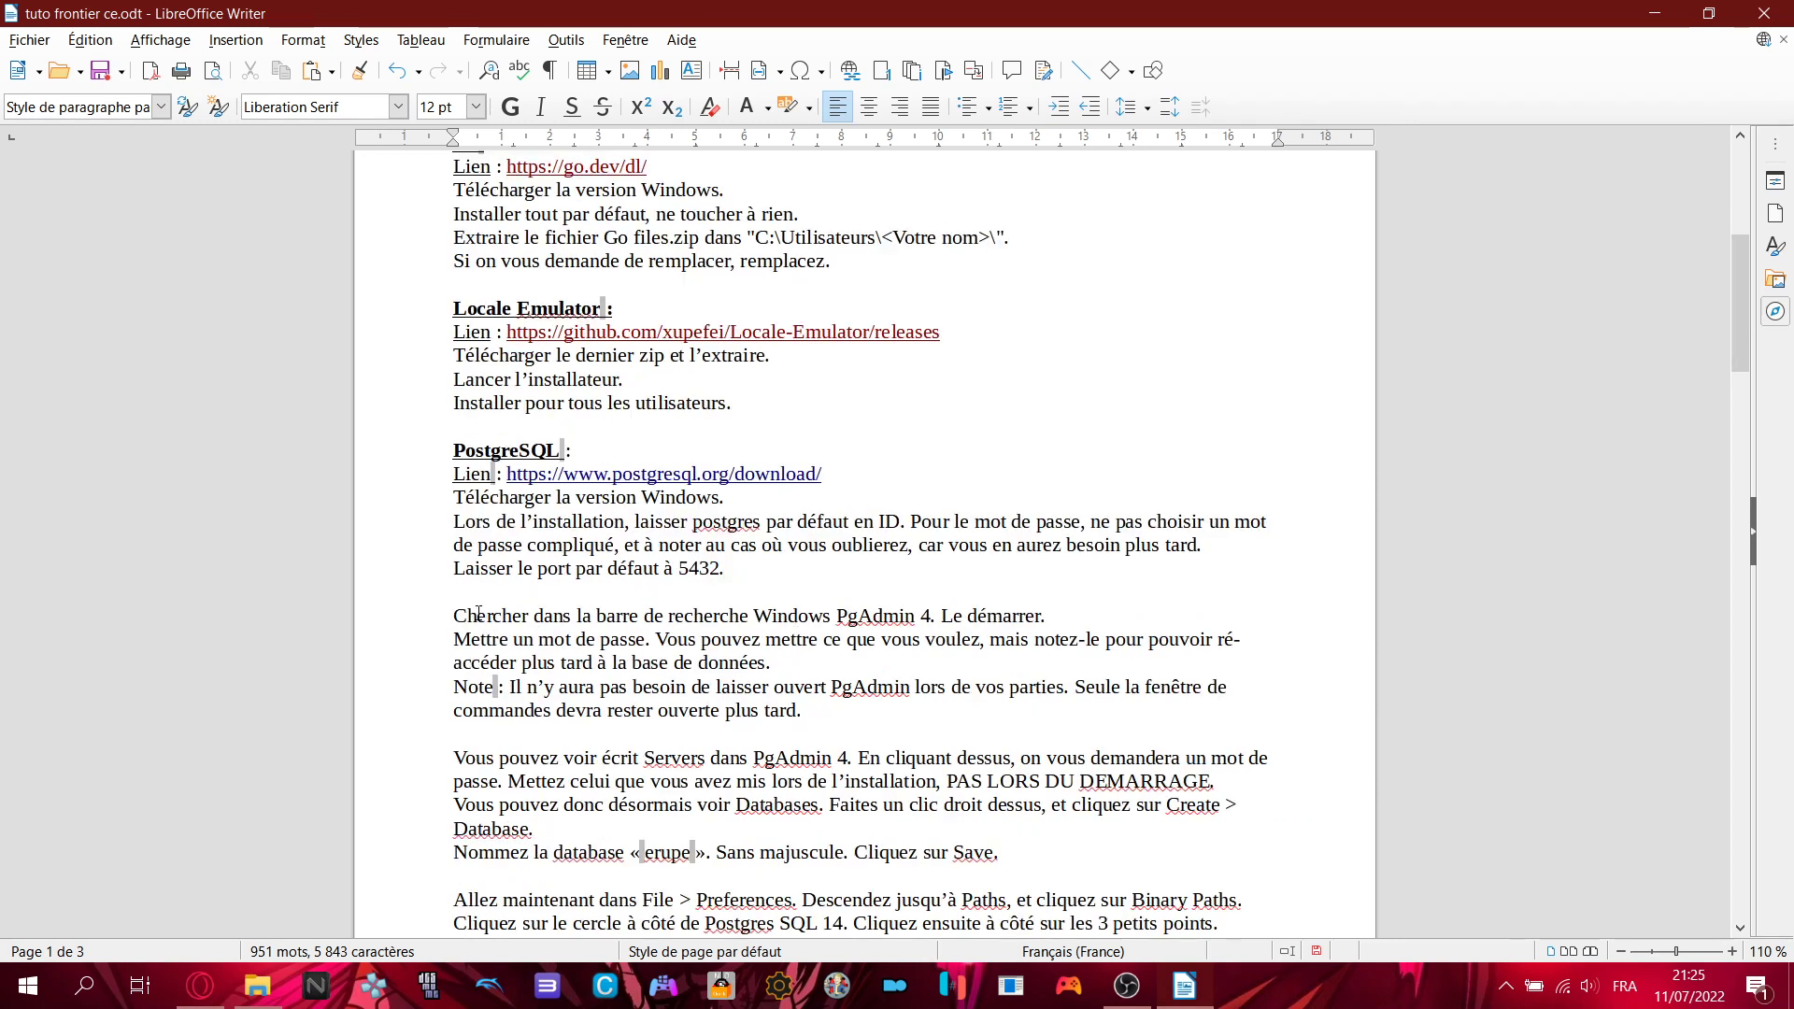
drag(453, 617, 1088, 617)
click(1089, 616)
click(84, 986)
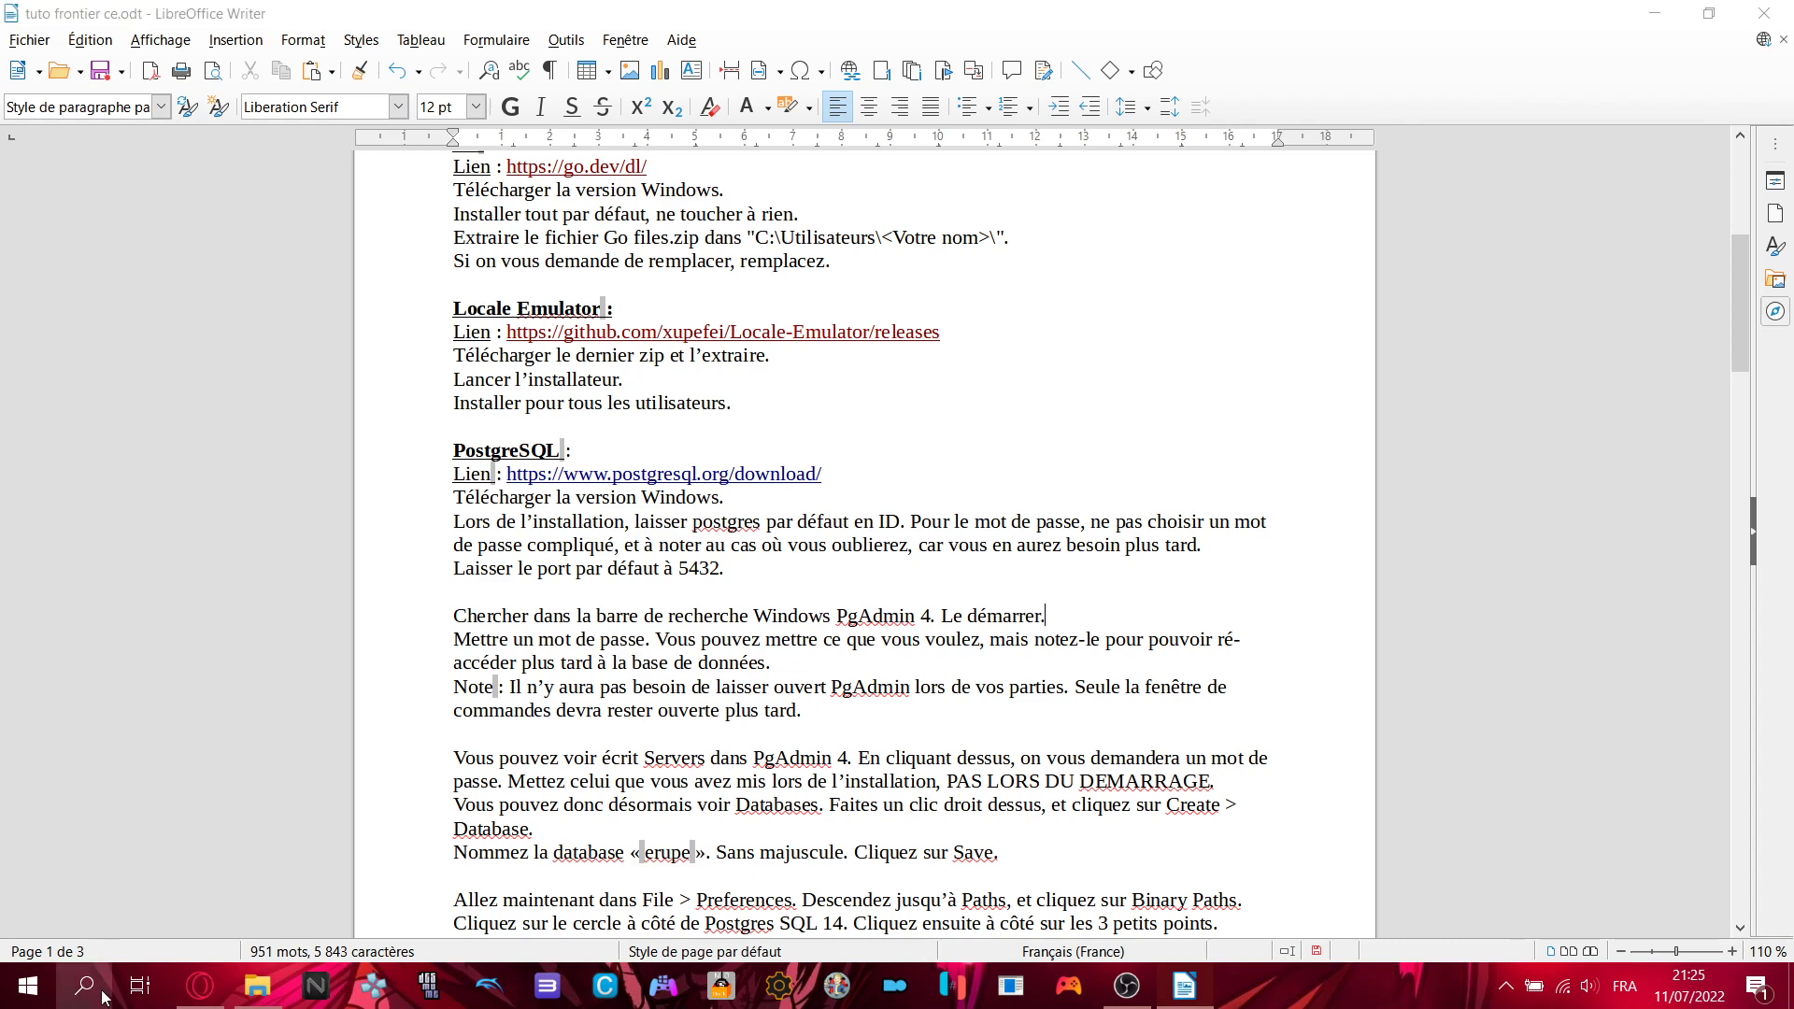
- Search Windows for 'pgad' and launch pgAdmin 4
text(pgad)
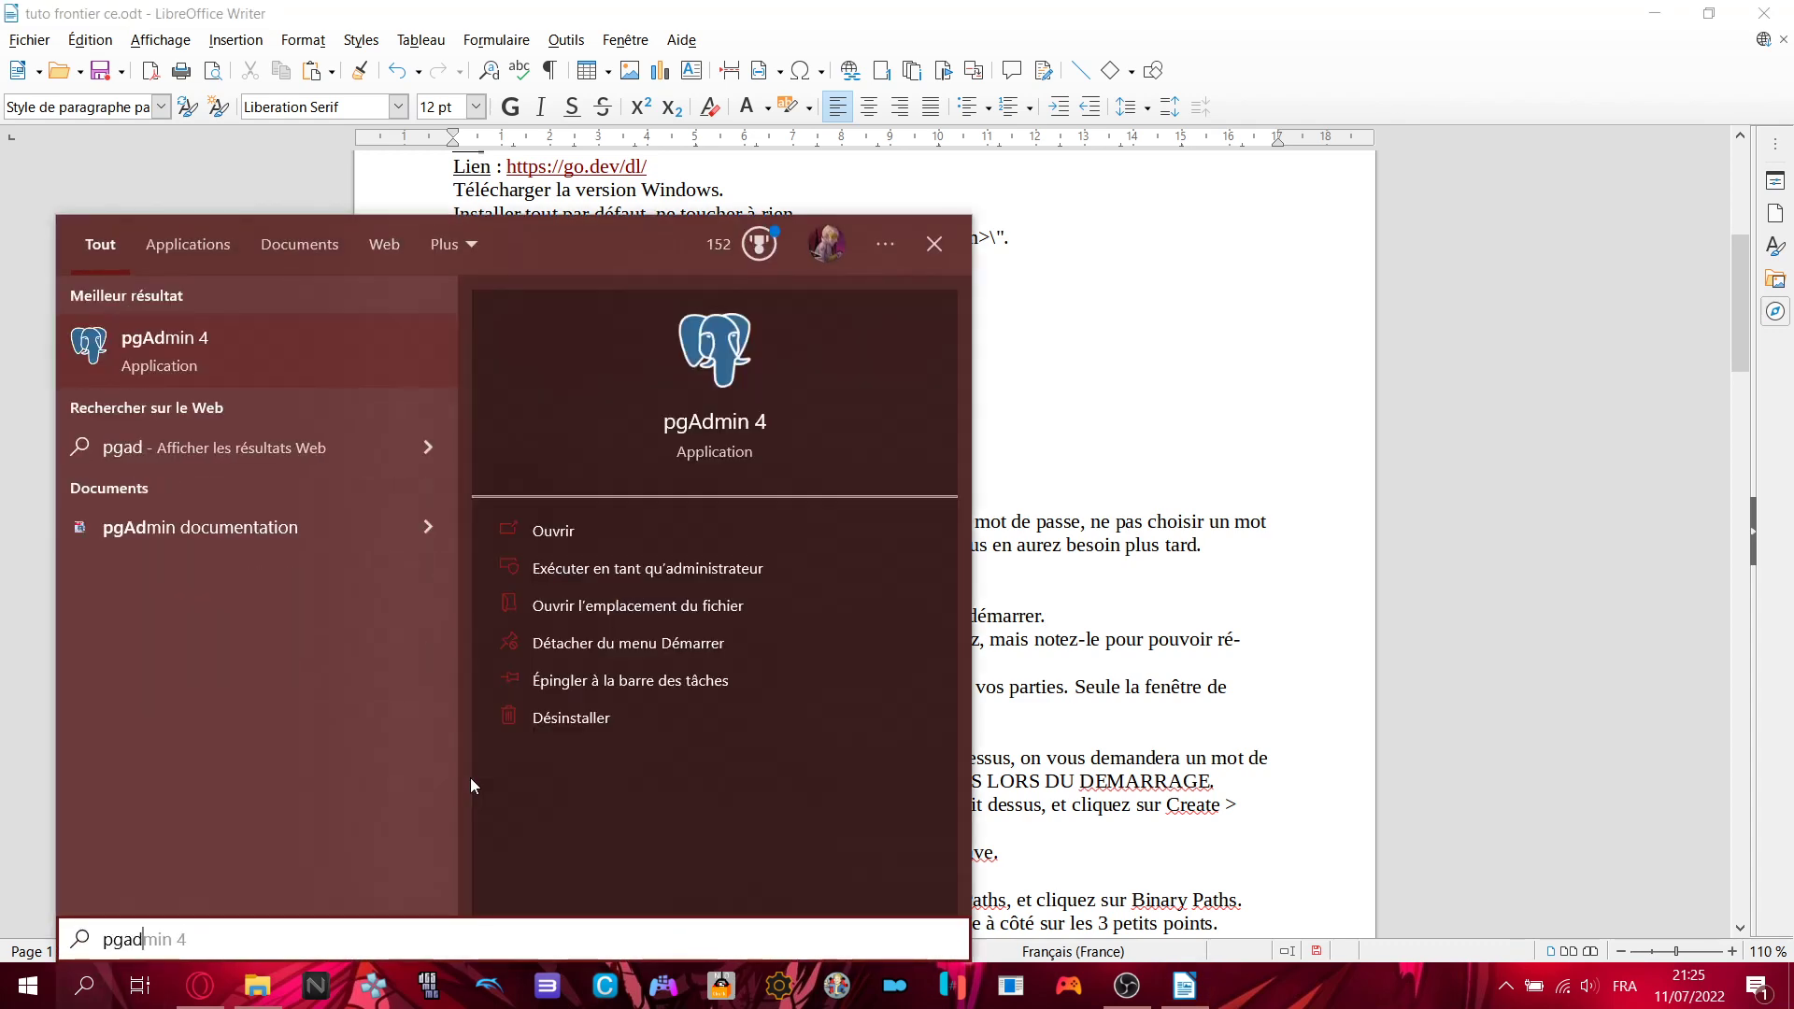
key(Return)
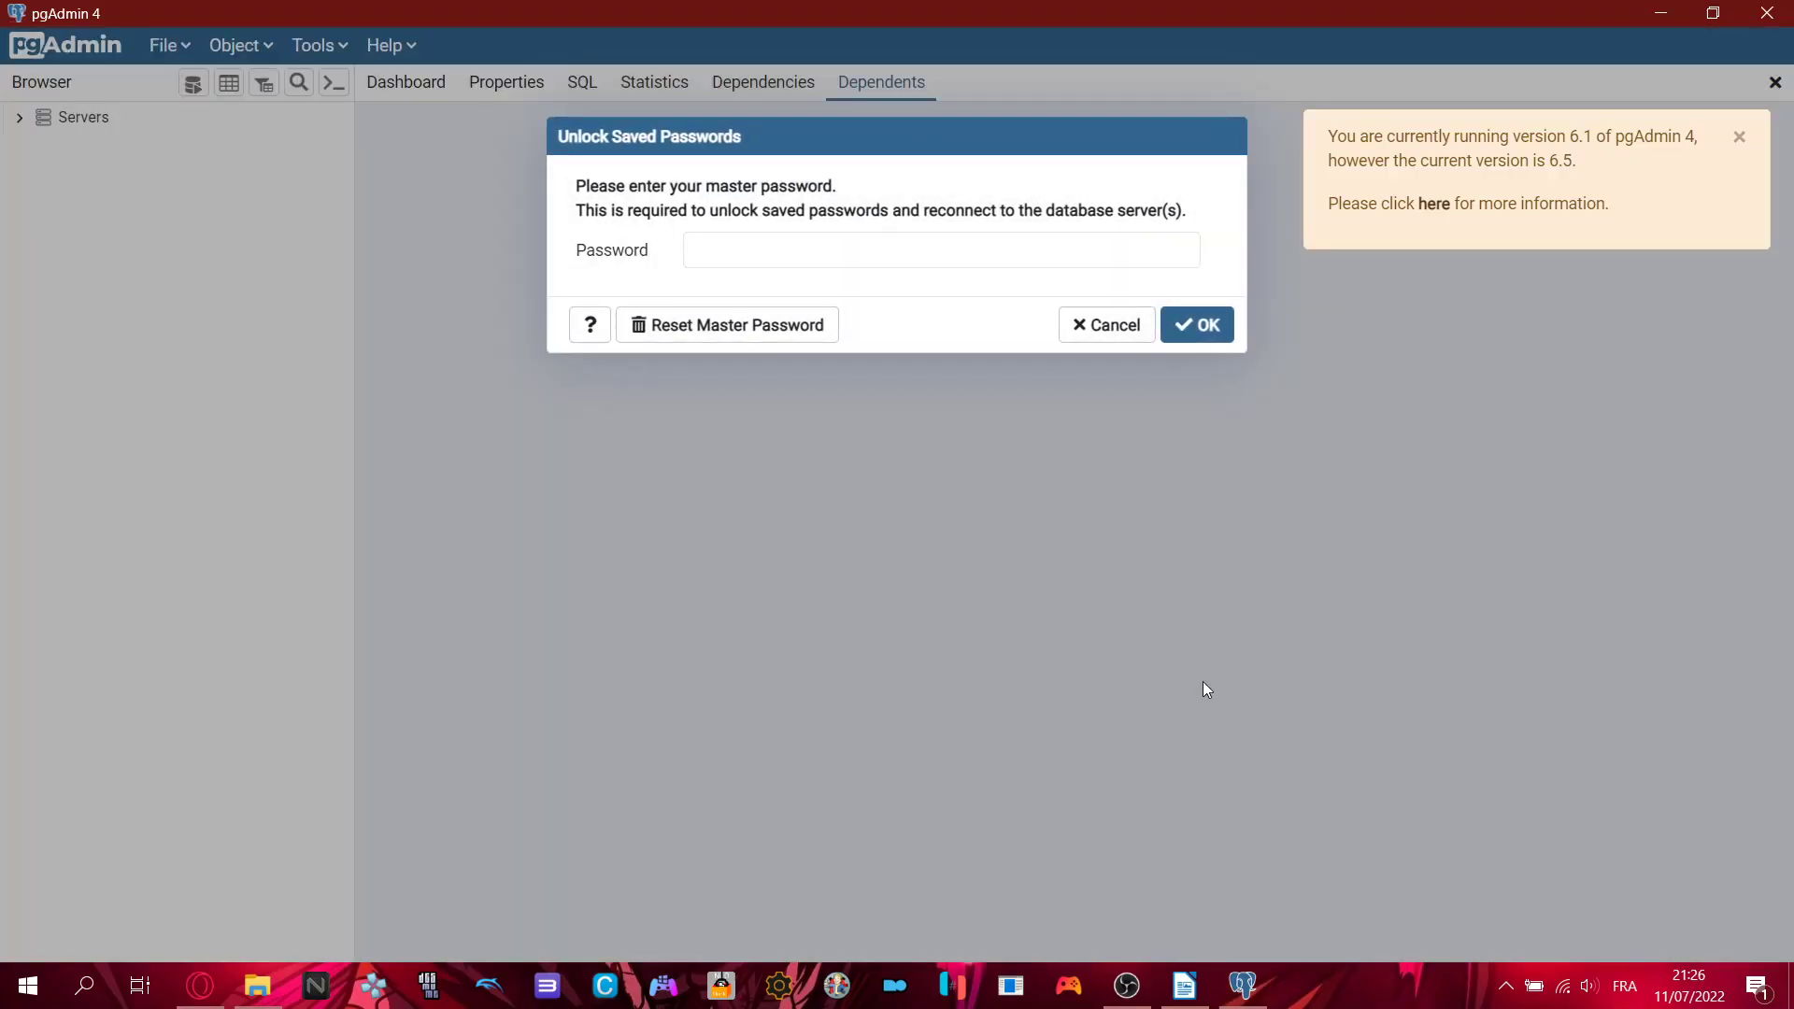
- Unlock pgAdmin 4 with the master password and expand Servers to show PostgreSQL 14
click(861, 251)
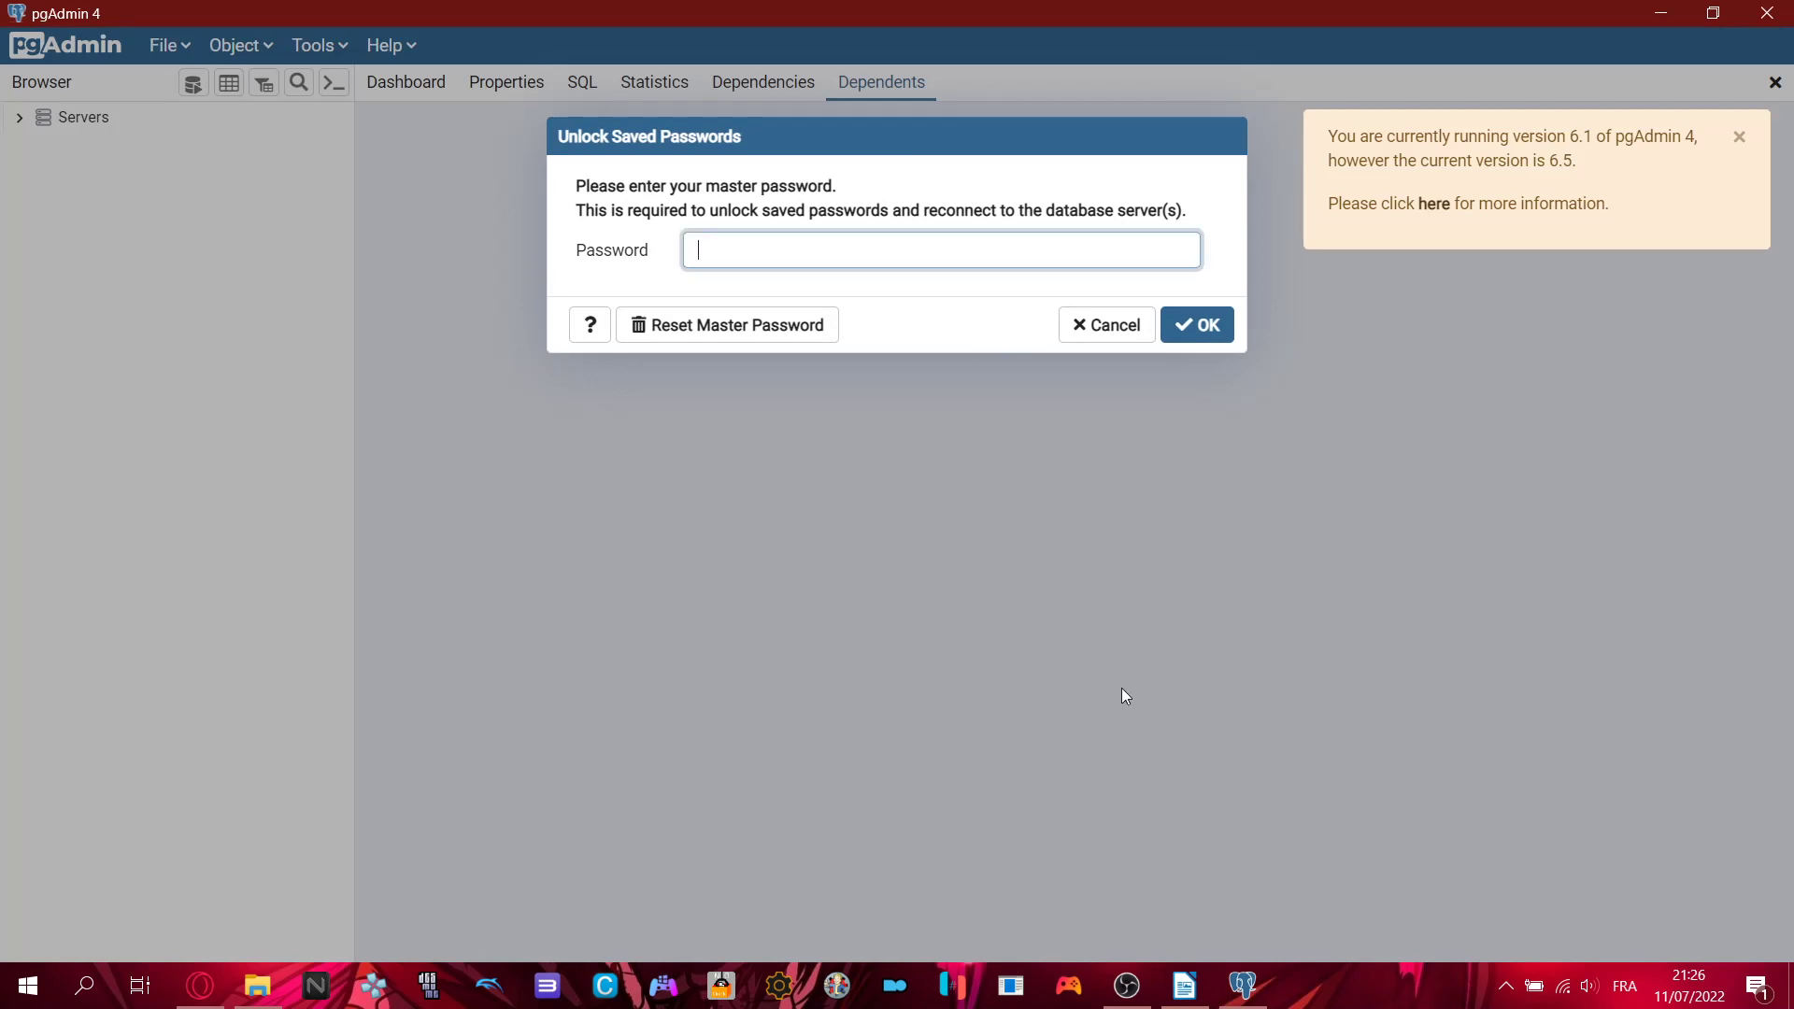
text(********)
key(BackSpace)
key(BackSpace)
key(BackSpace)
key(BackSpace)
key(BackSpace)
key(BackSpace)
text(*************)
key(Return)
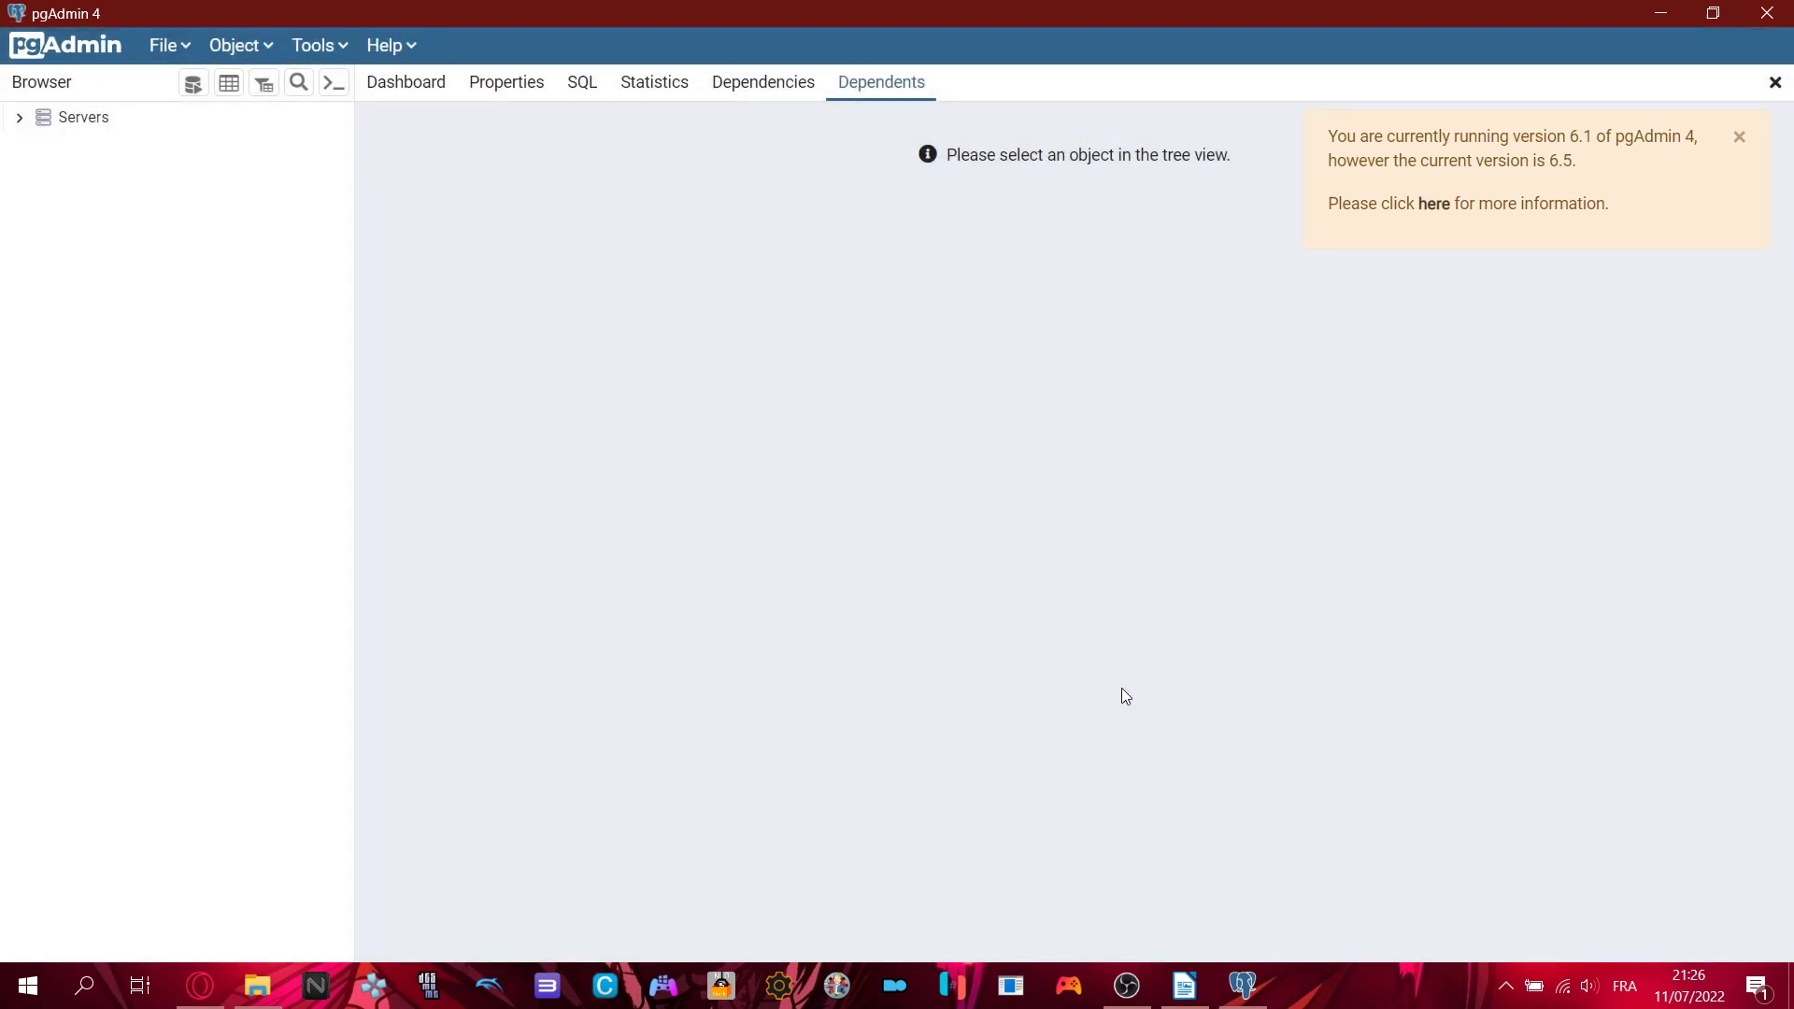
click(19, 117)
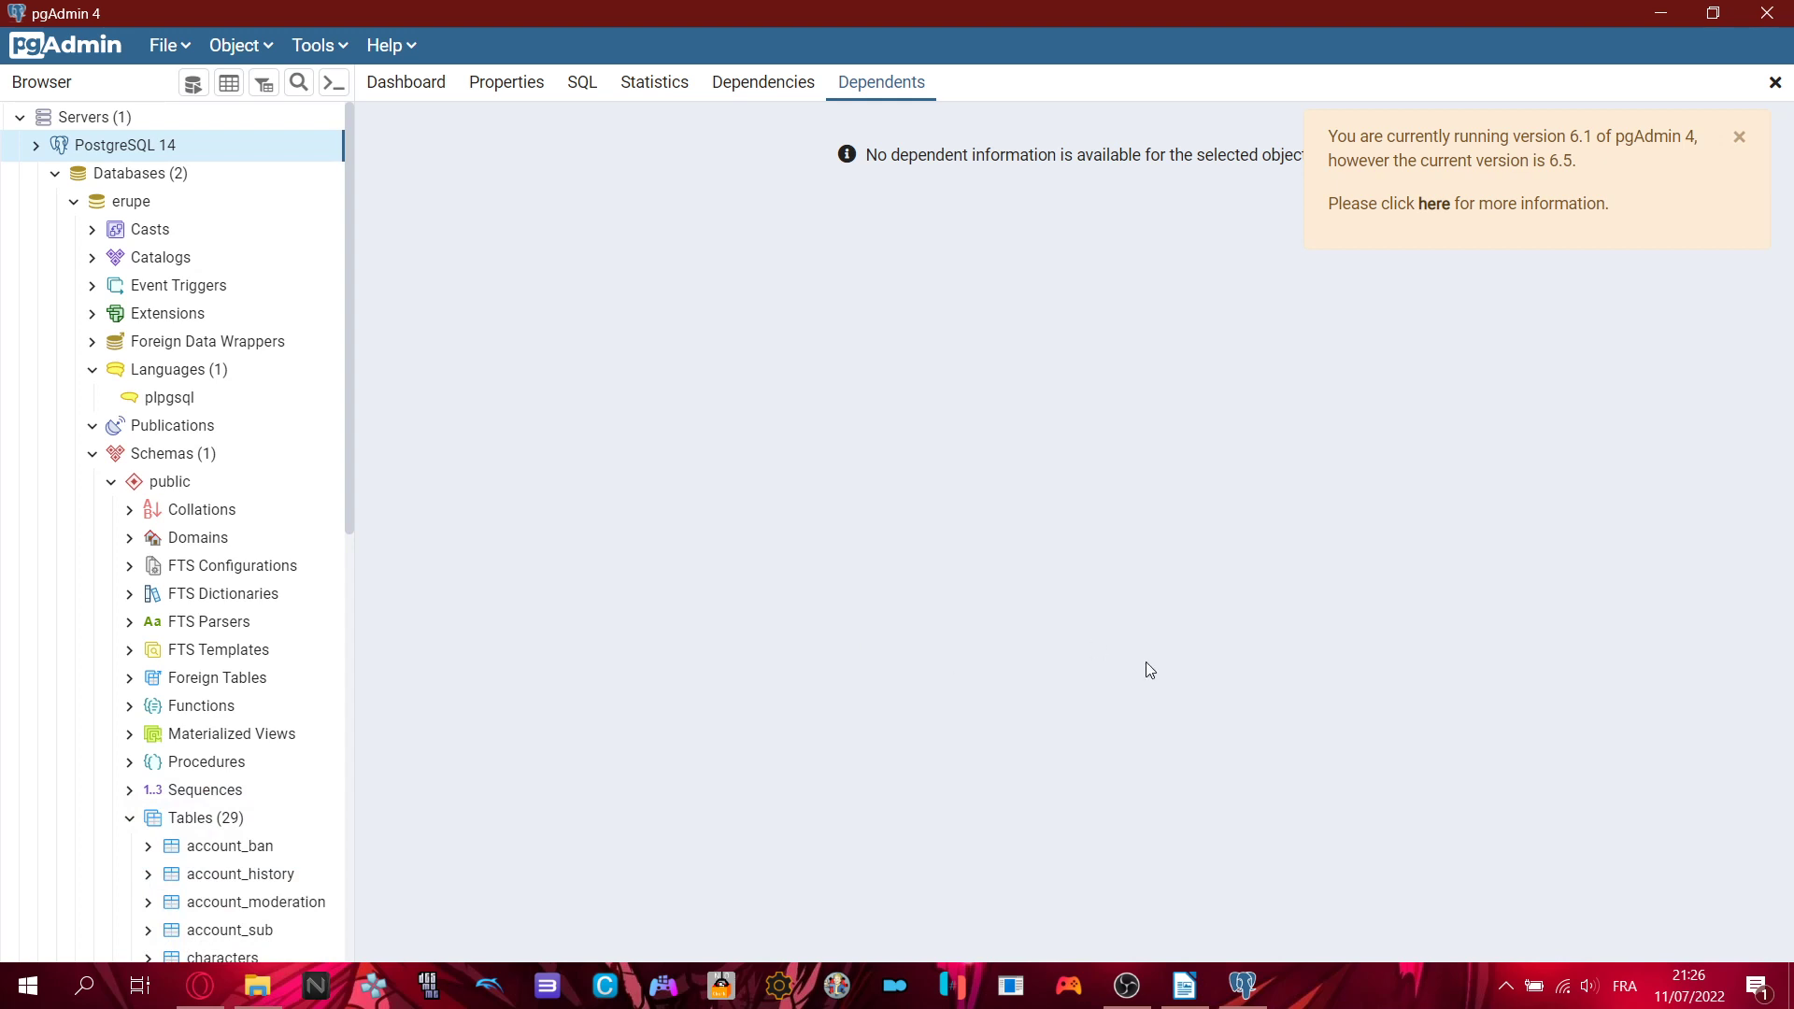
click(1184, 986)
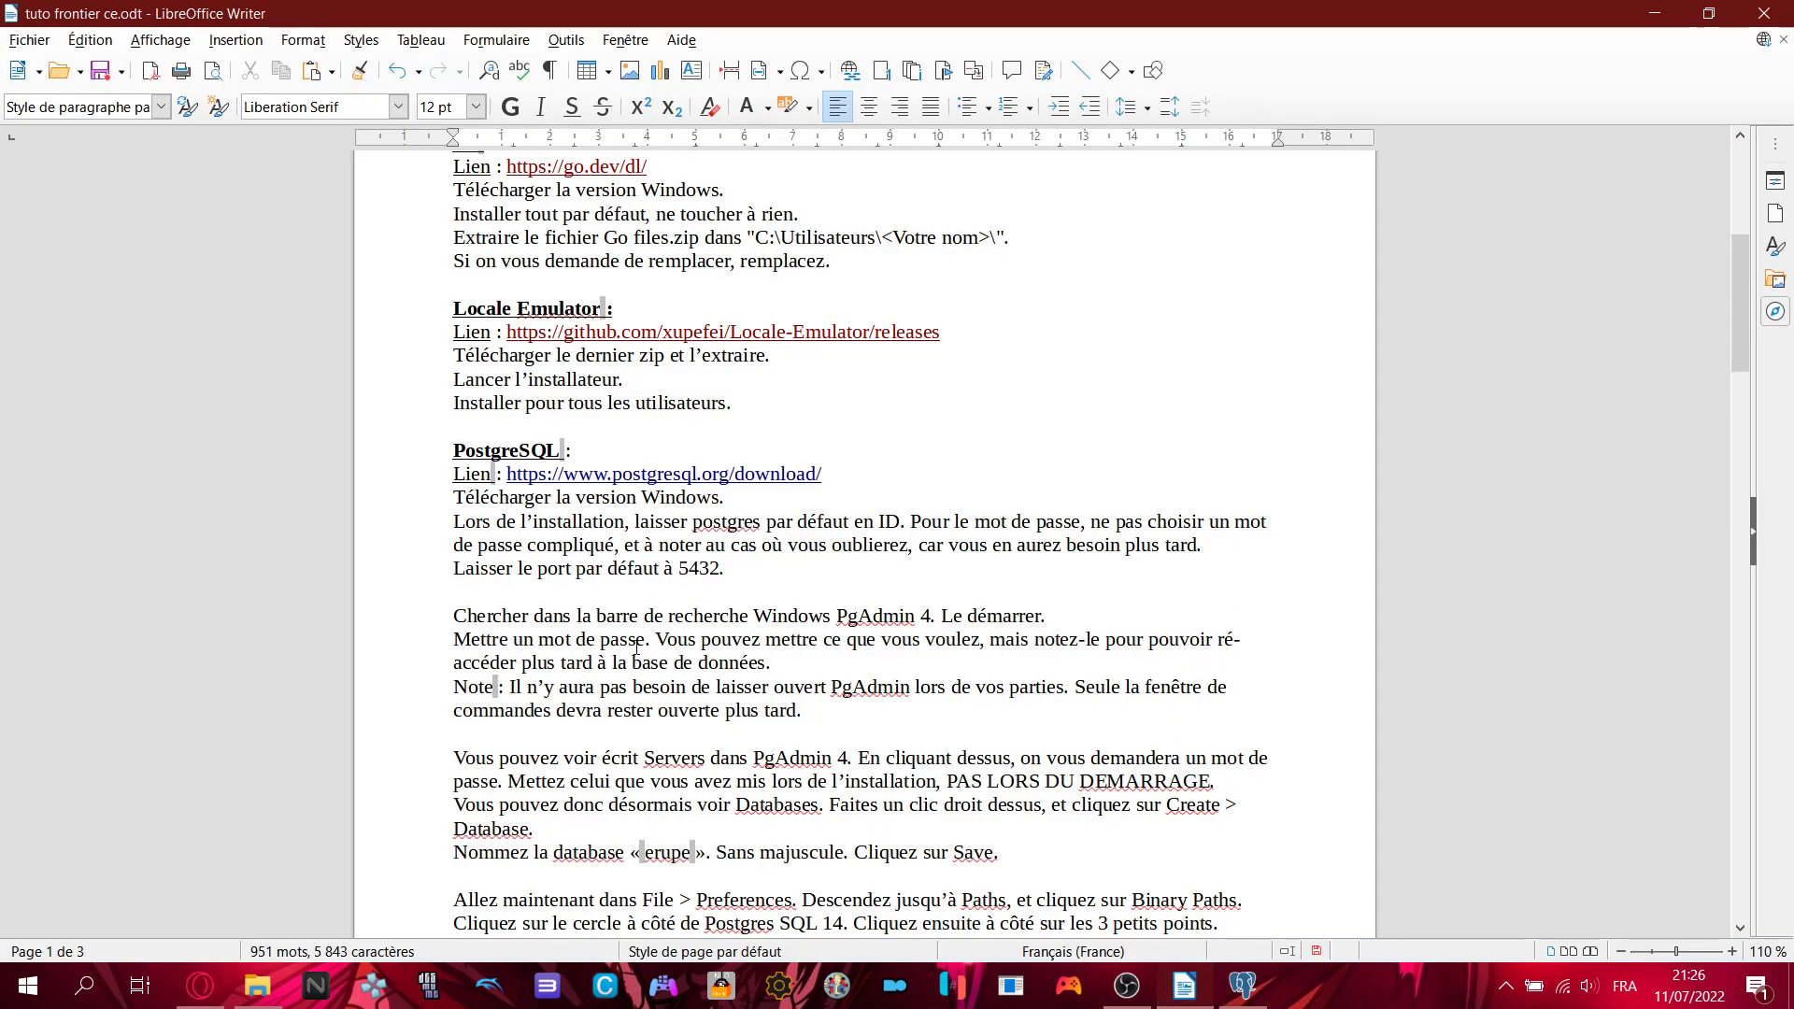
- Highlight the tutorial's Note and Servers-in-pgAdmin 4 paragraphs, then bring pgAdmin 4 forward
scroll(636, 647, down, 1)
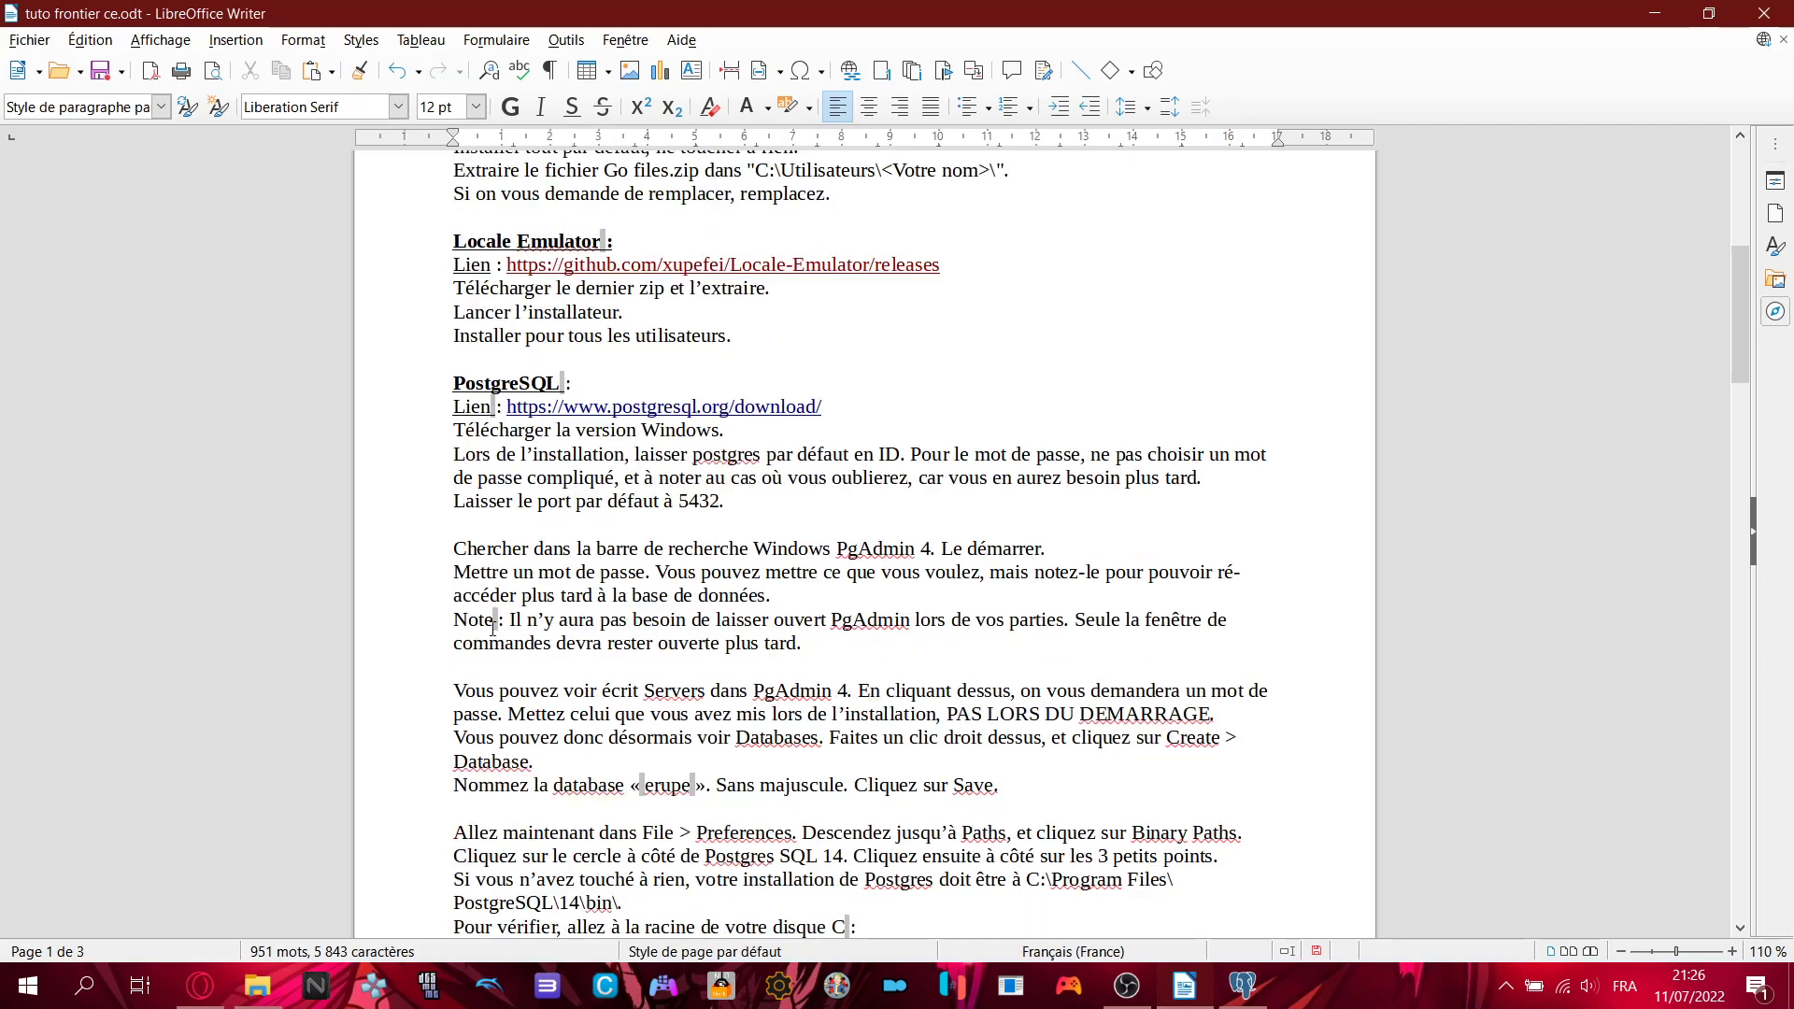
drag(454, 621, 802, 645)
click(834, 632)
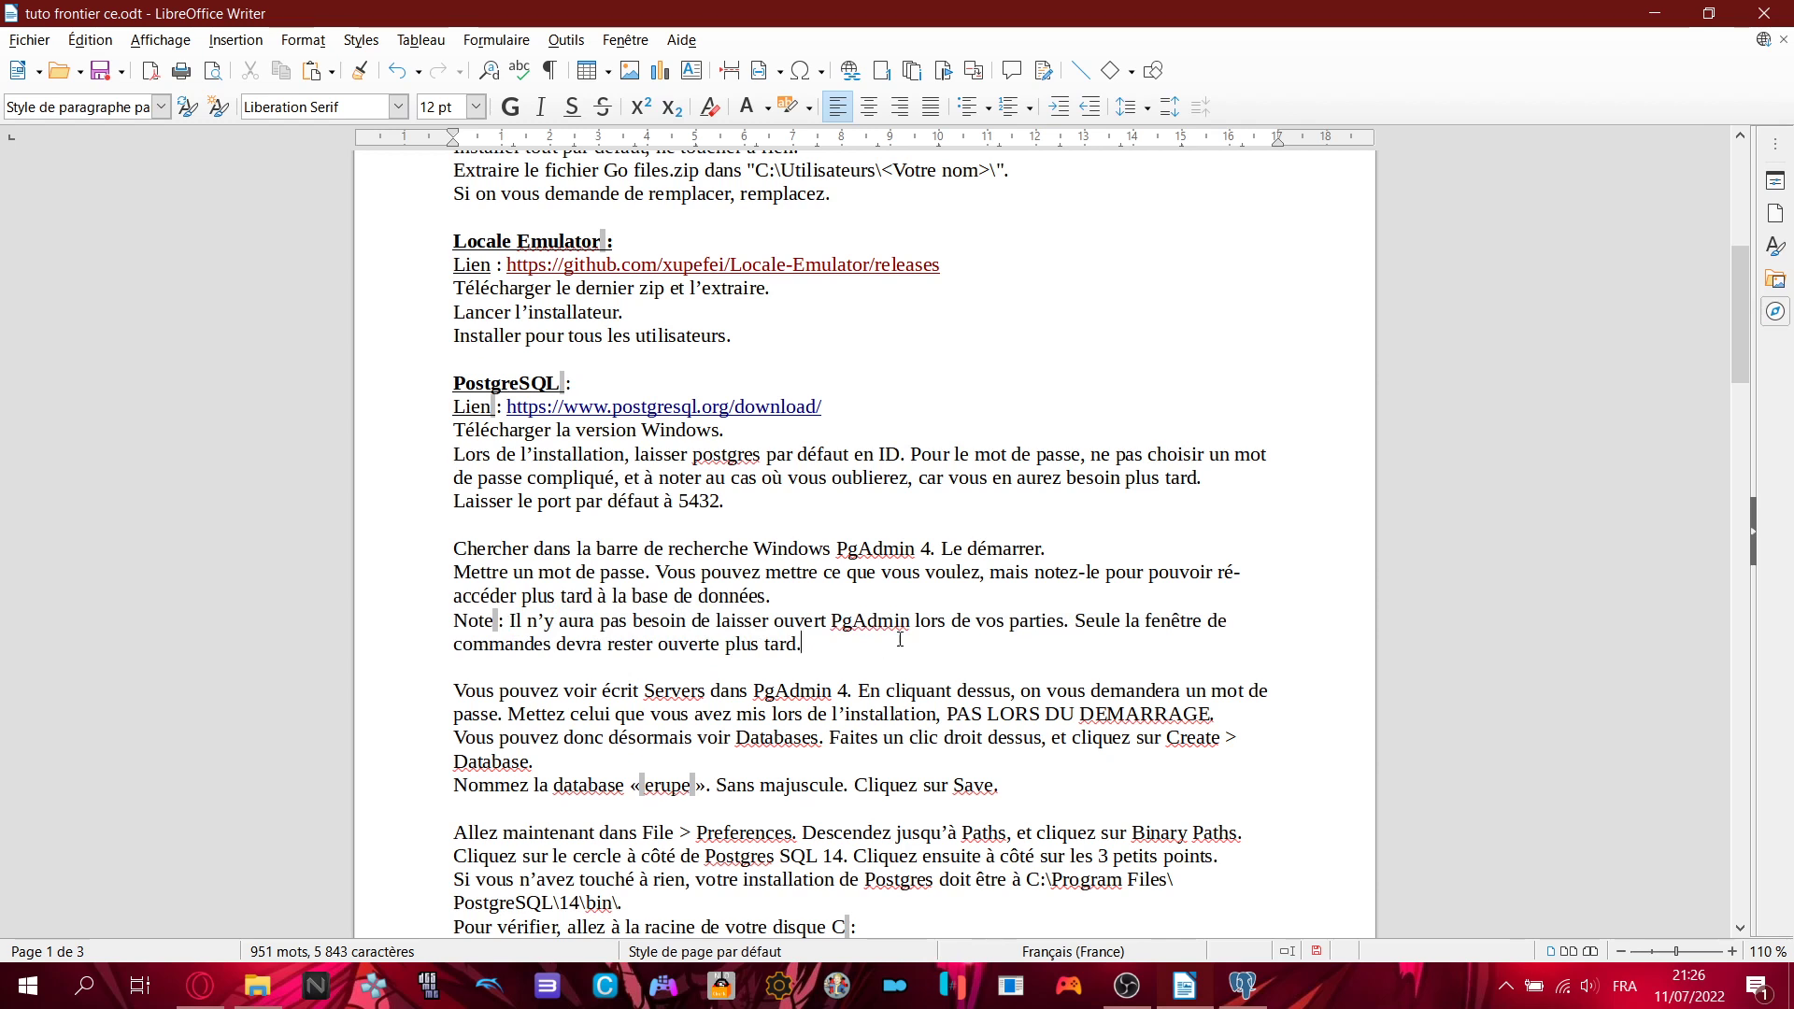
scroll(949, 626, down, 1)
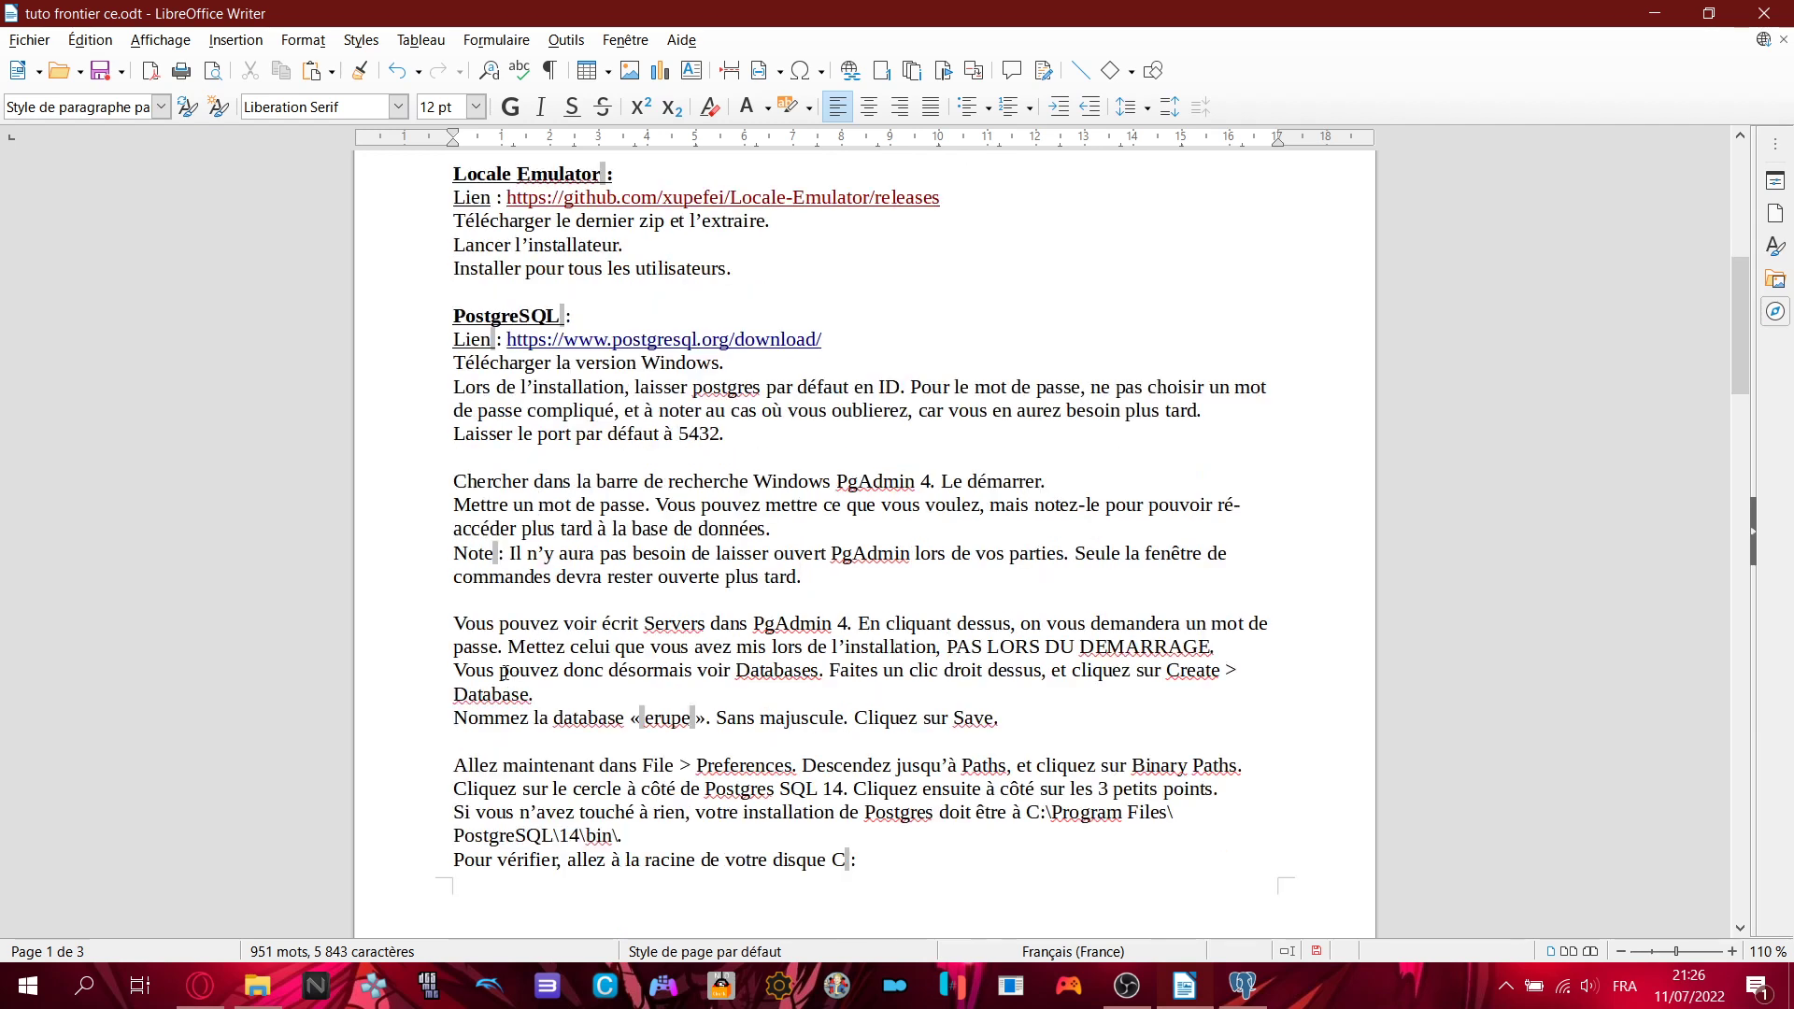
drag(454, 624, 1228, 639)
click(1261, 640)
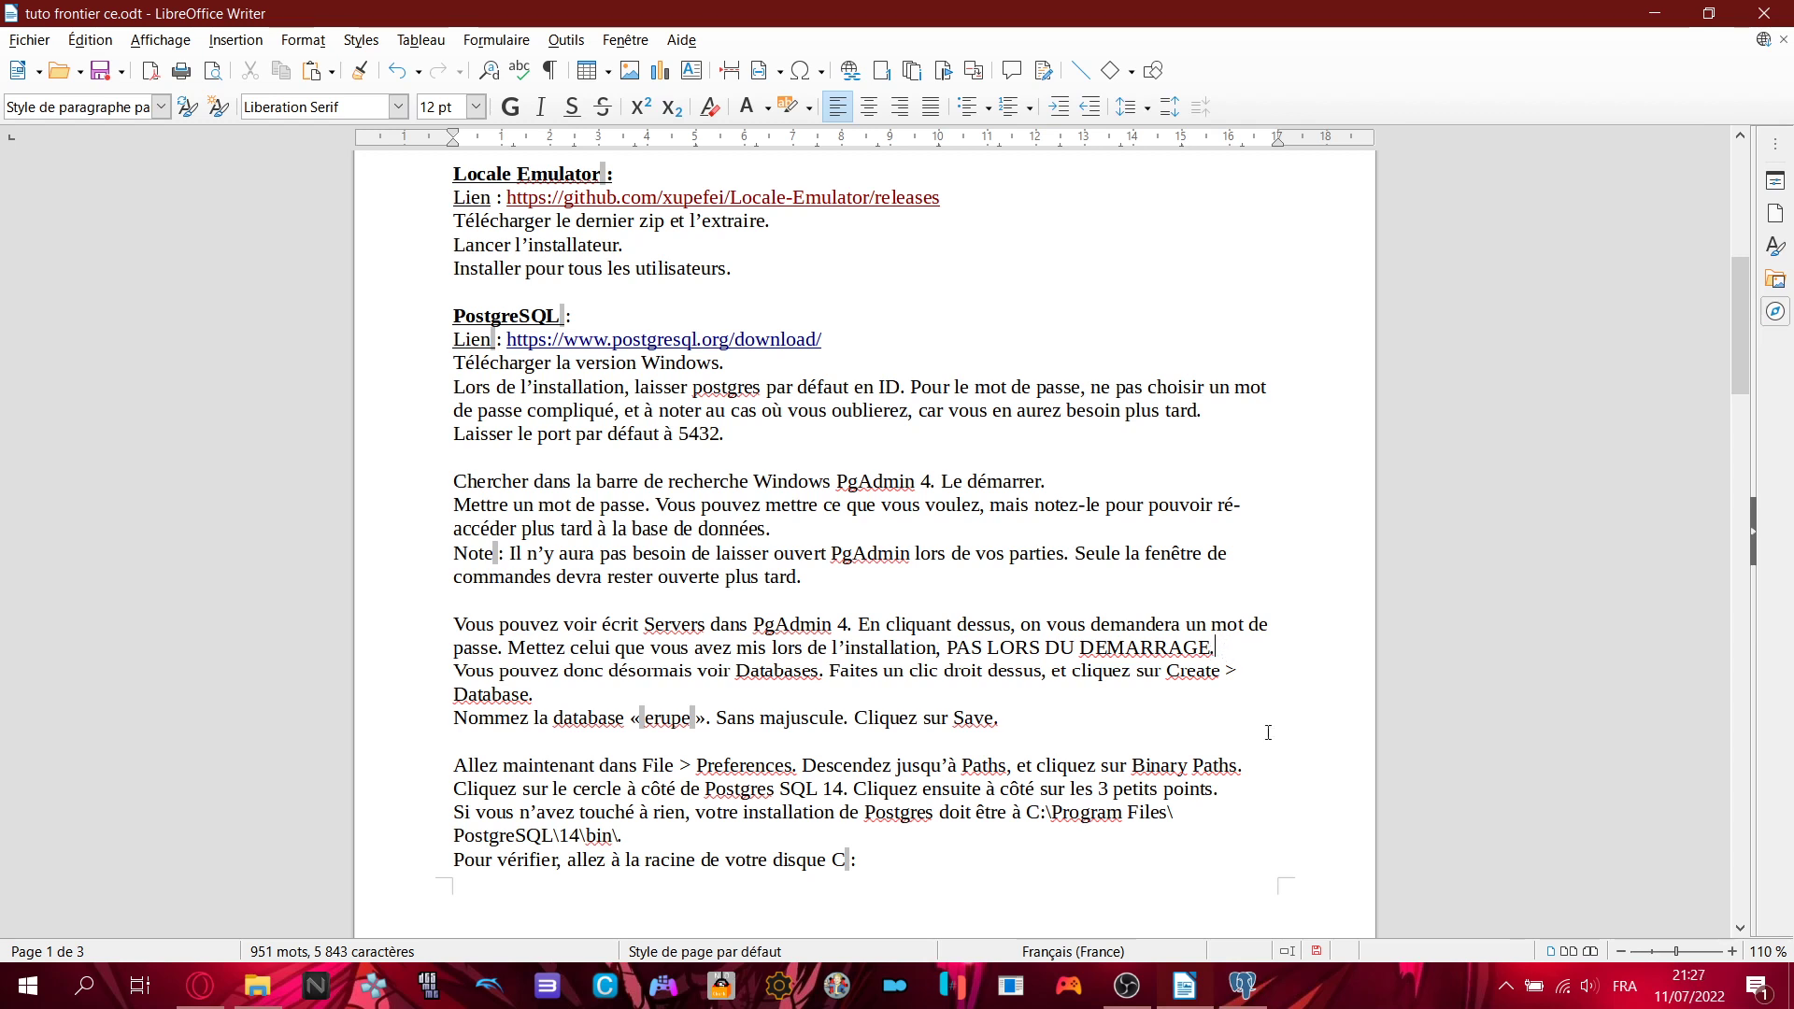
click(1243, 986)
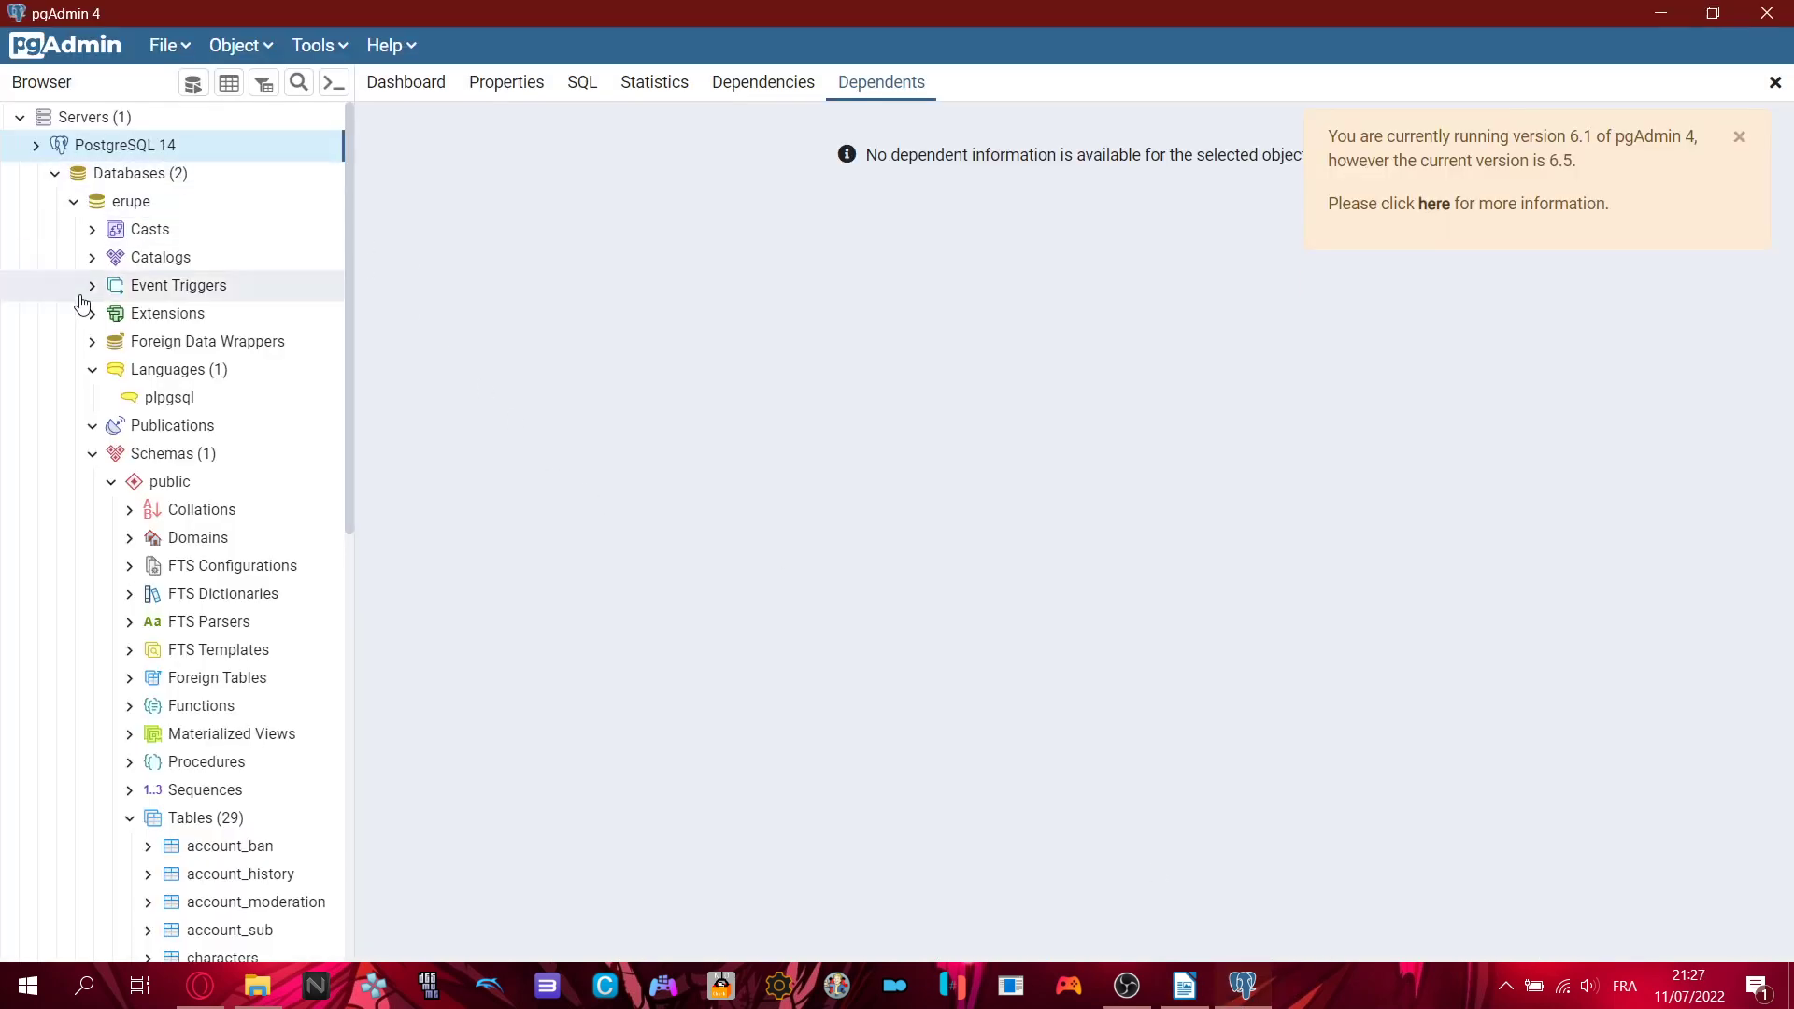
- Compare pgAdmin's Servers node with the tutorial's 'PAS LORS DU DEMARRAGE' warning and Databases line
key(alt+Tab)
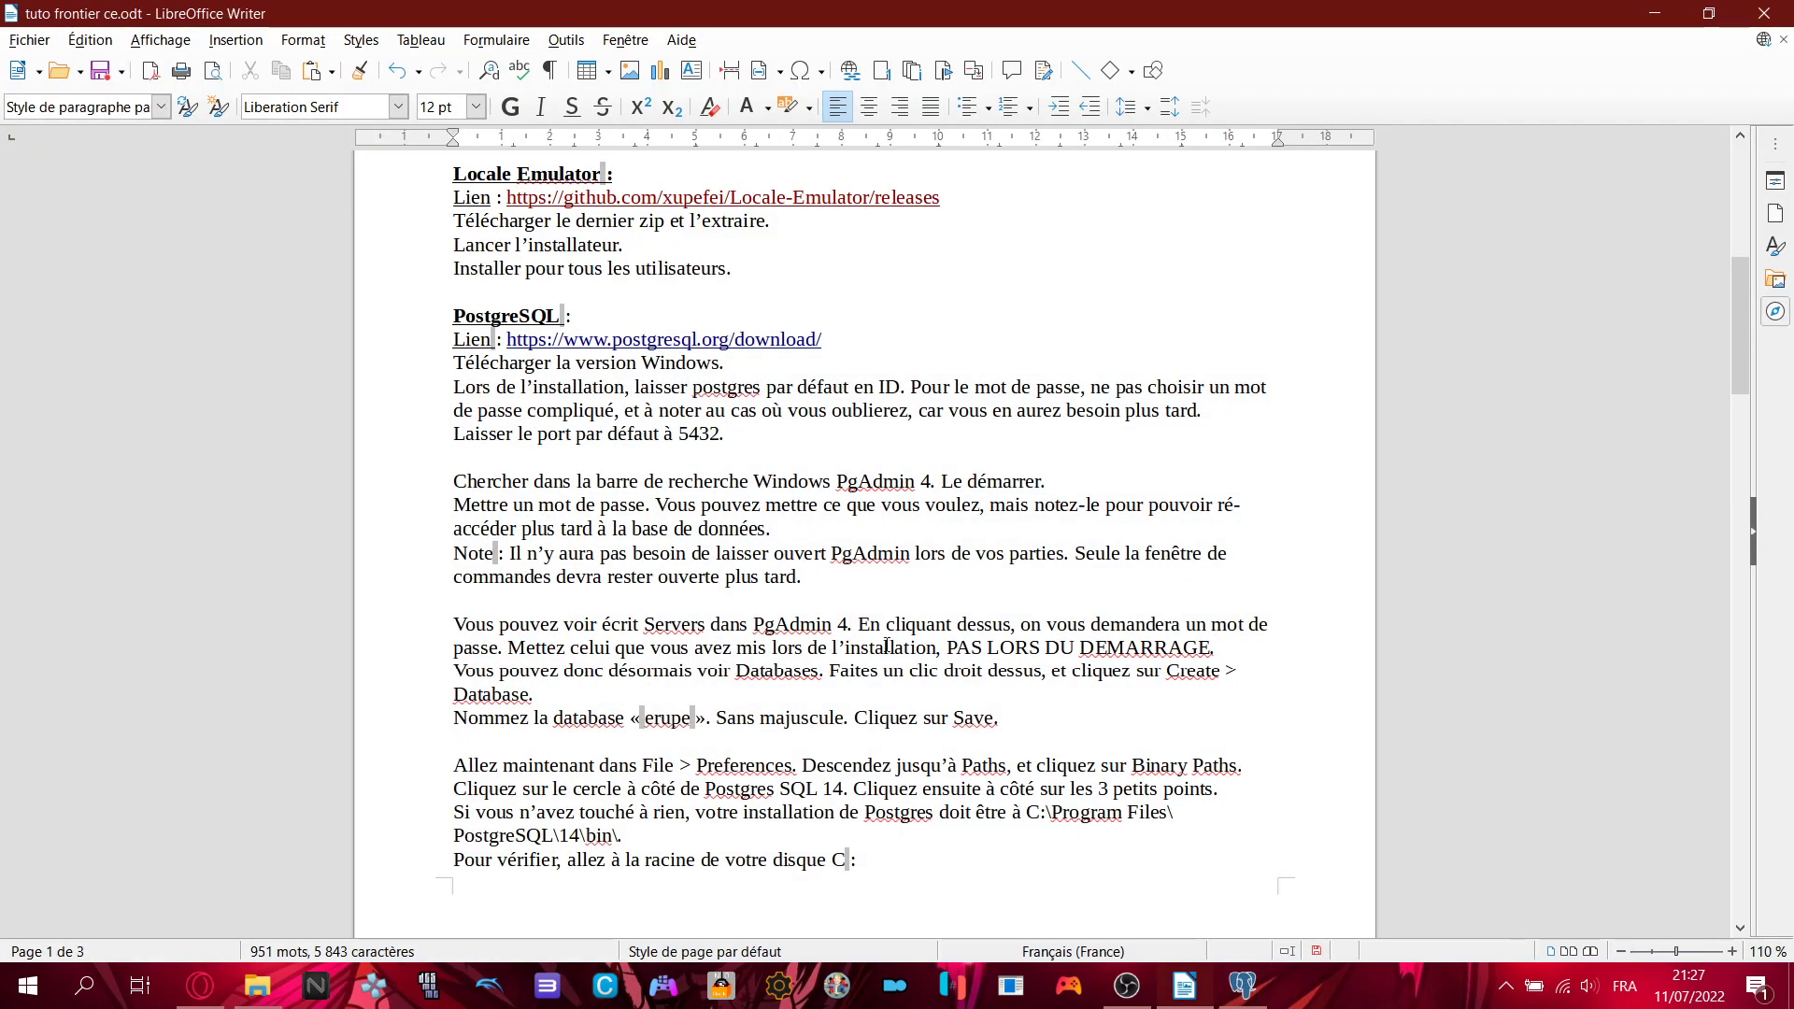
click(1243, 986)
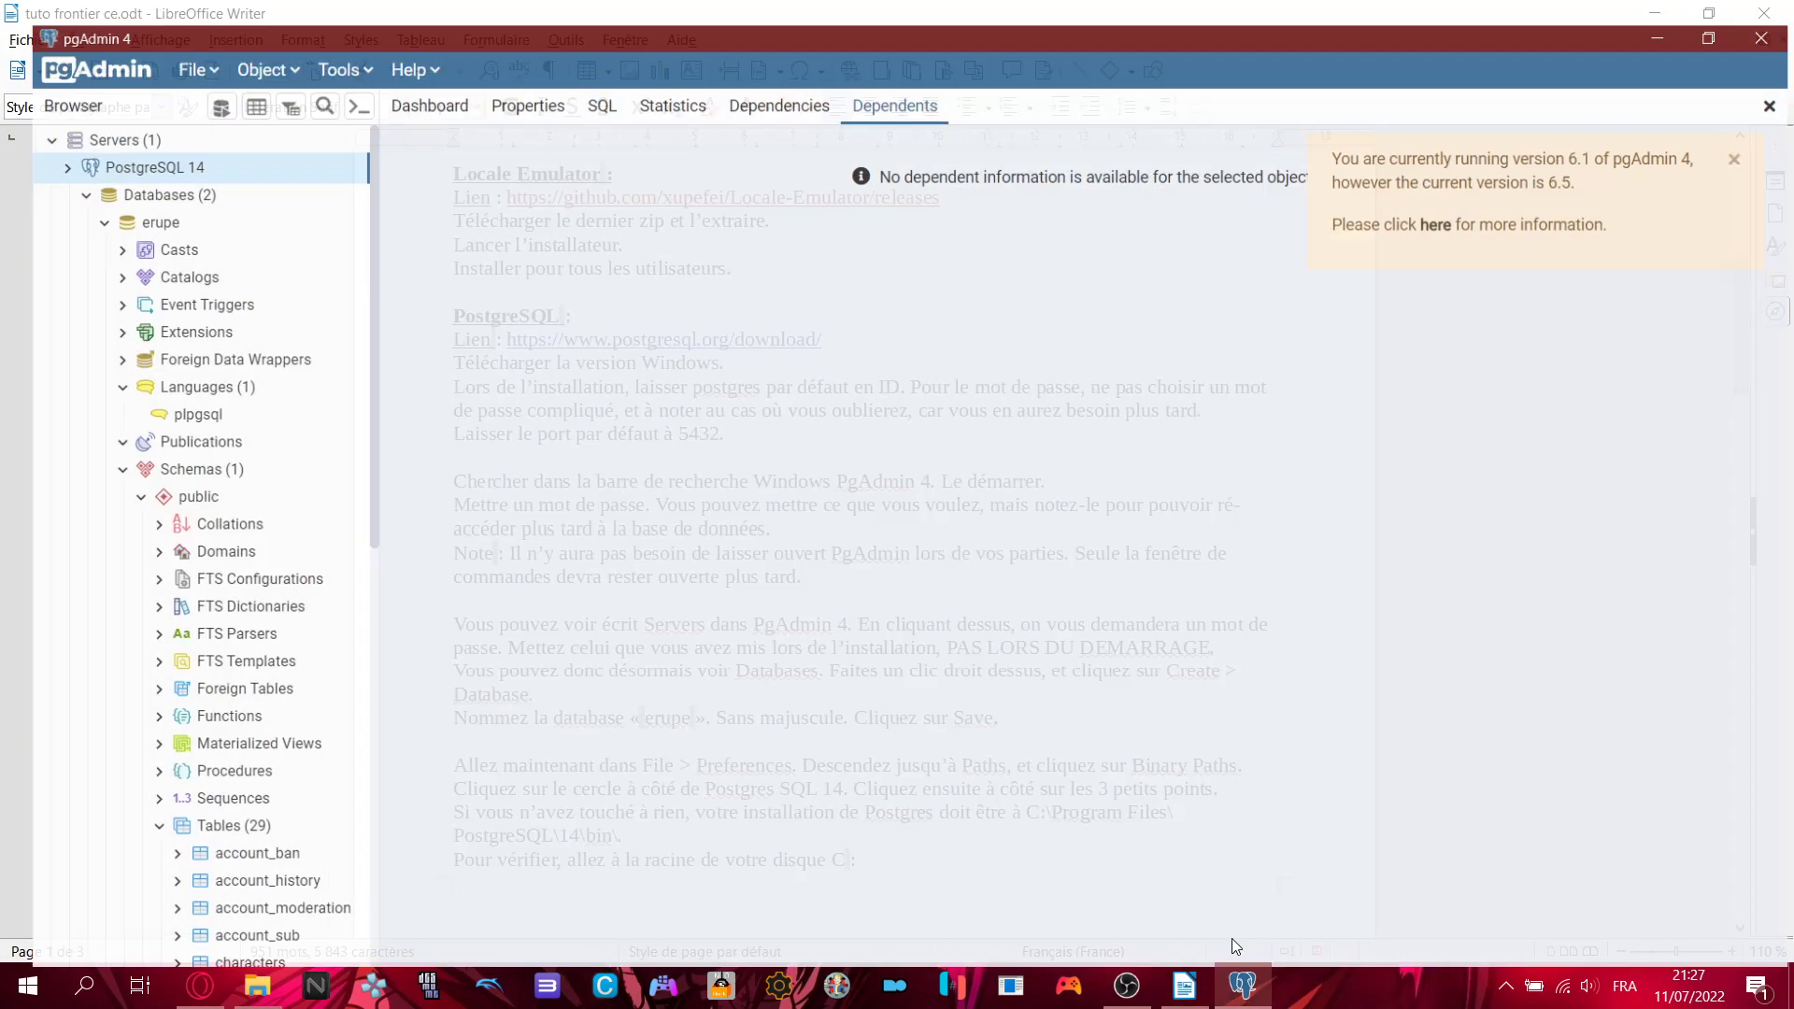
click(80, 121)
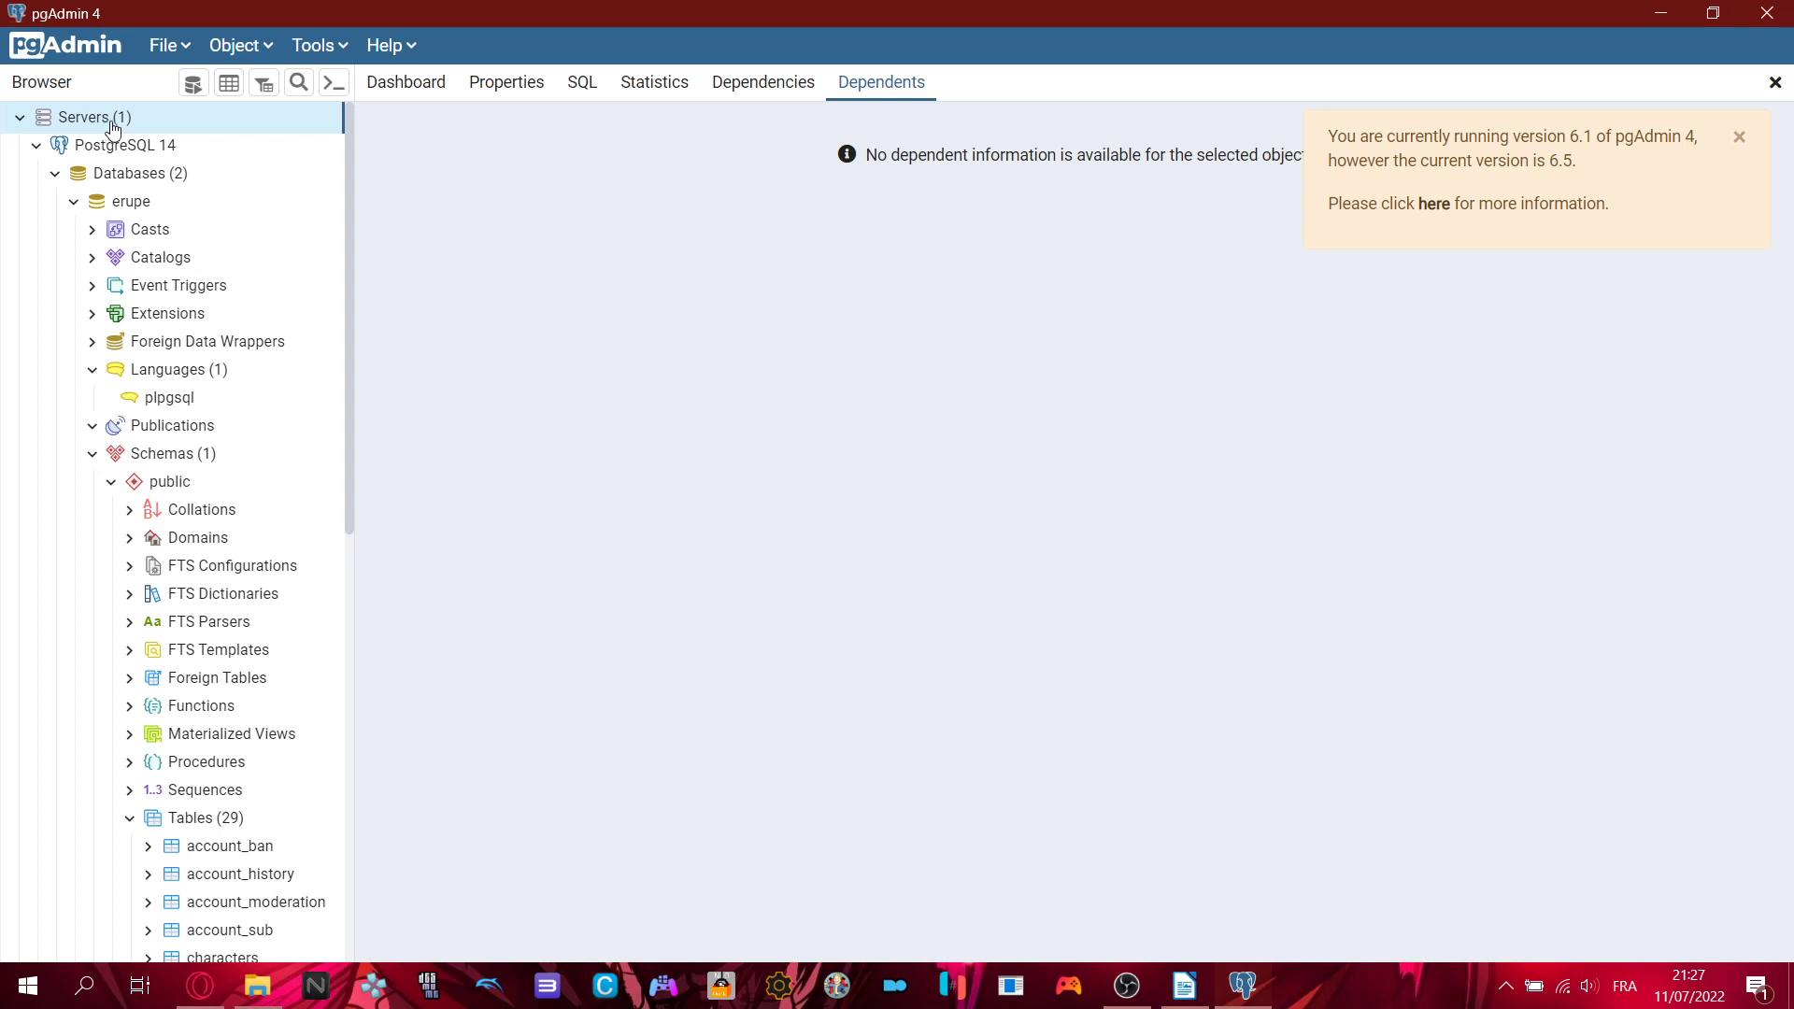
click(1243, 986)
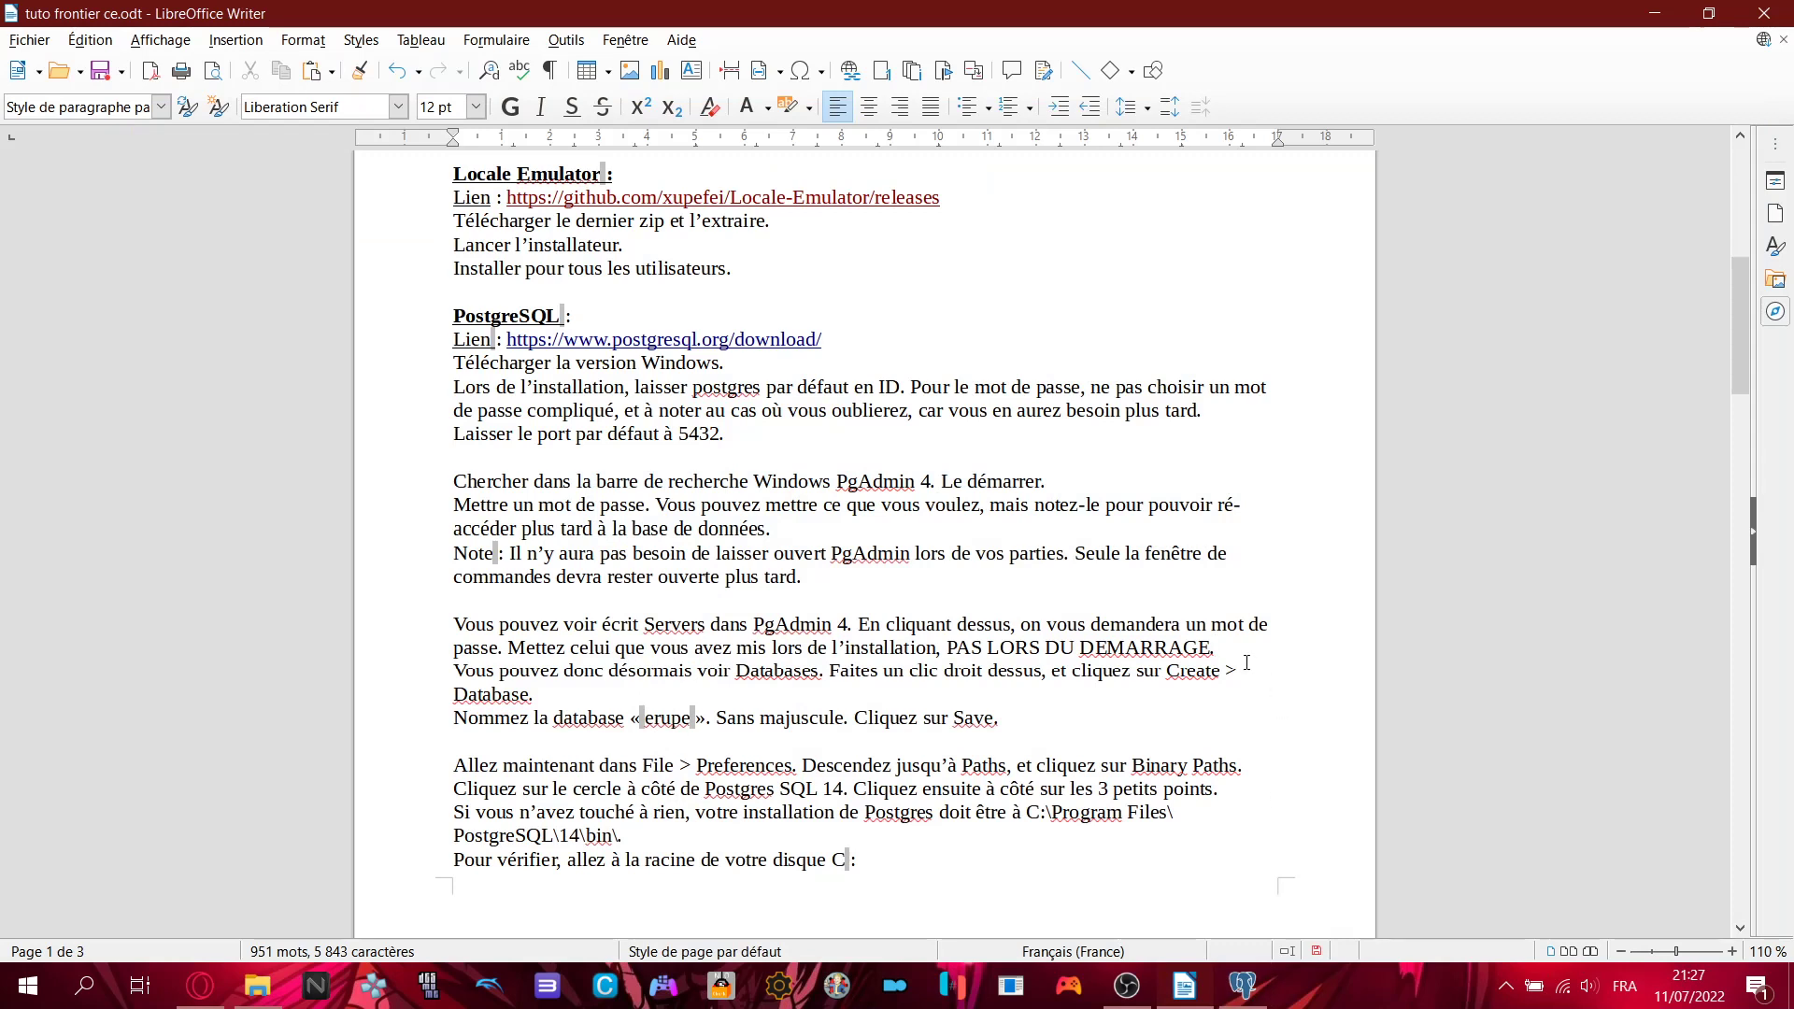
drag(956, 647, 1213, 647)
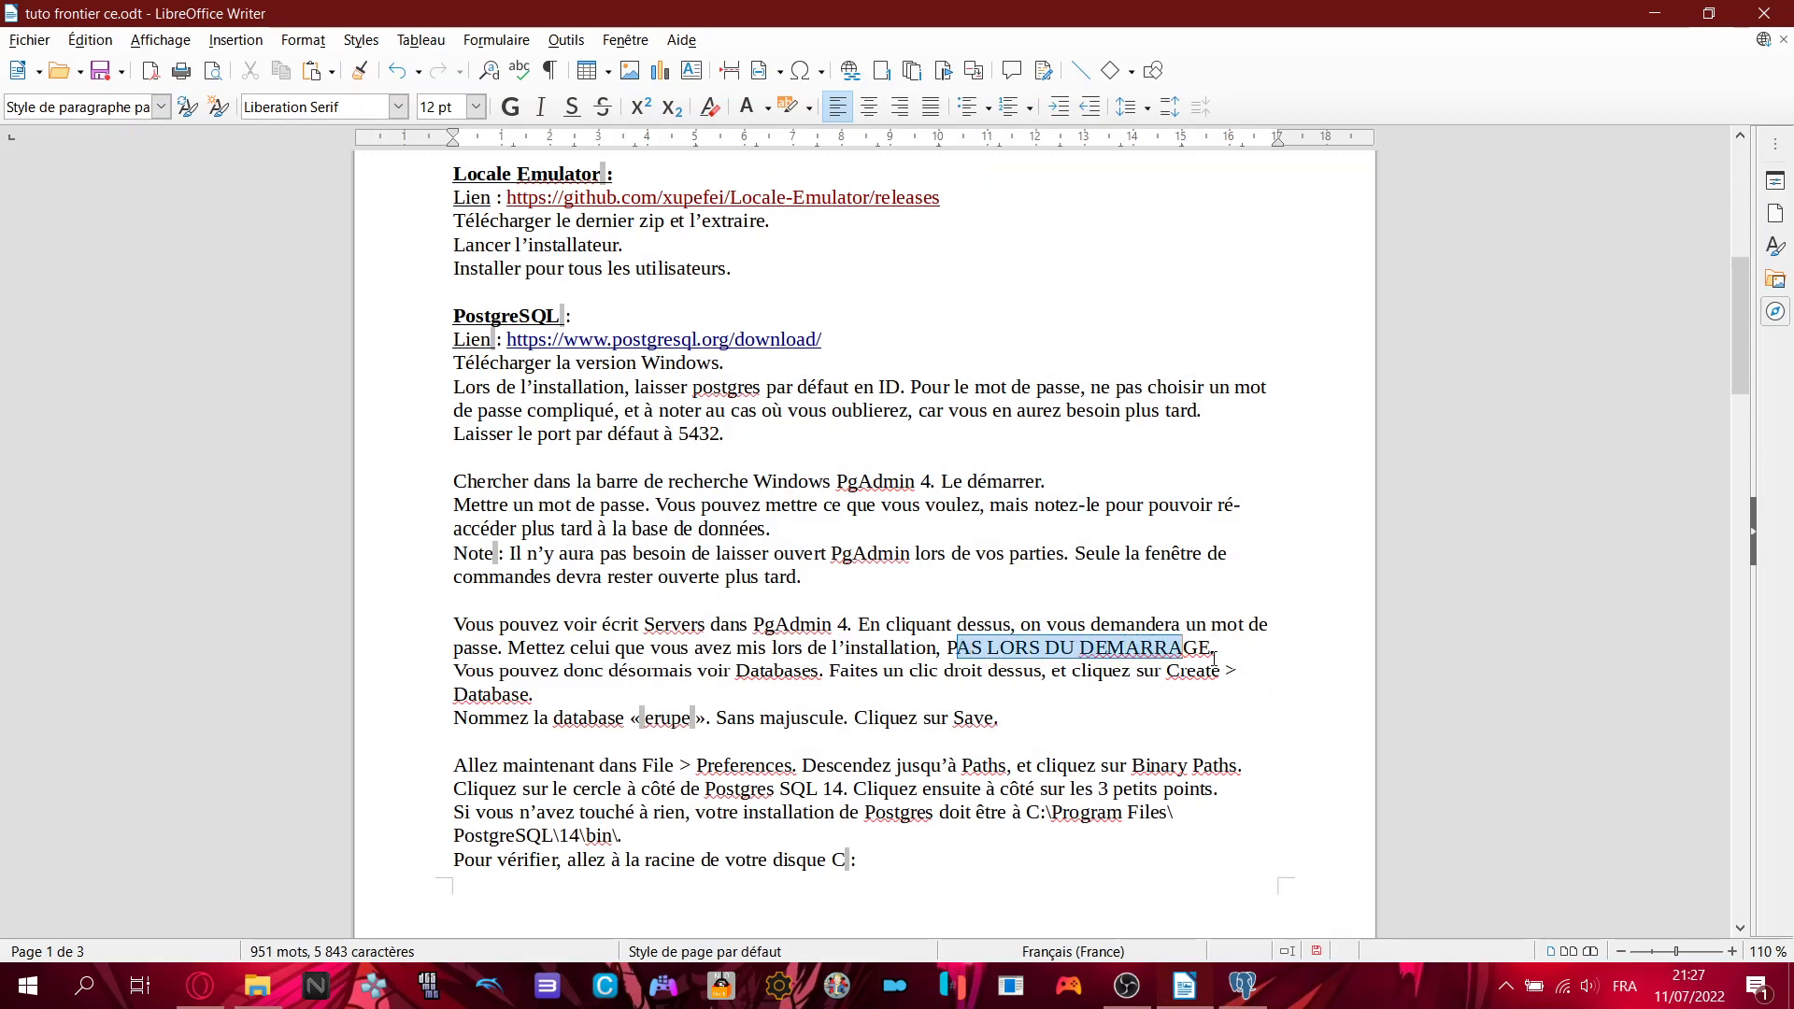
click(1245, 736)
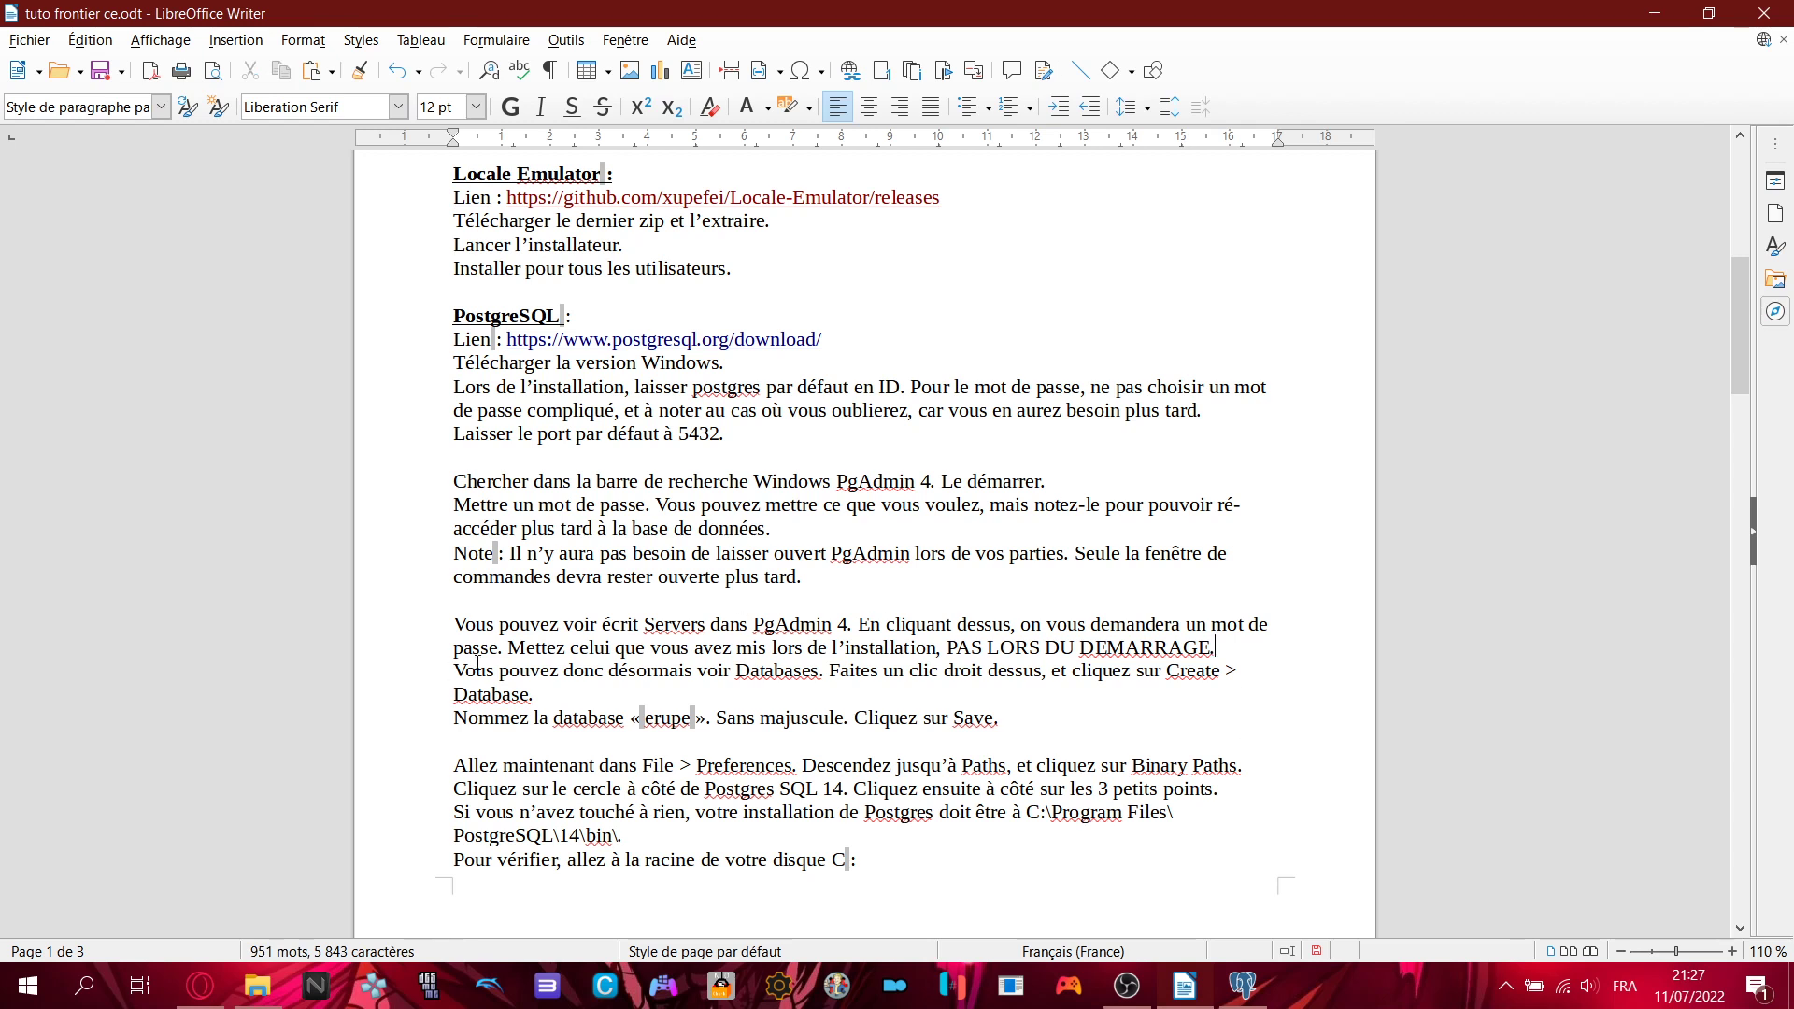
drag(454, 671, 934, 674)
click(934, 675)
- Collapse the erupe database so only erupe and postgres are listed under Databases
click(1243, 986)
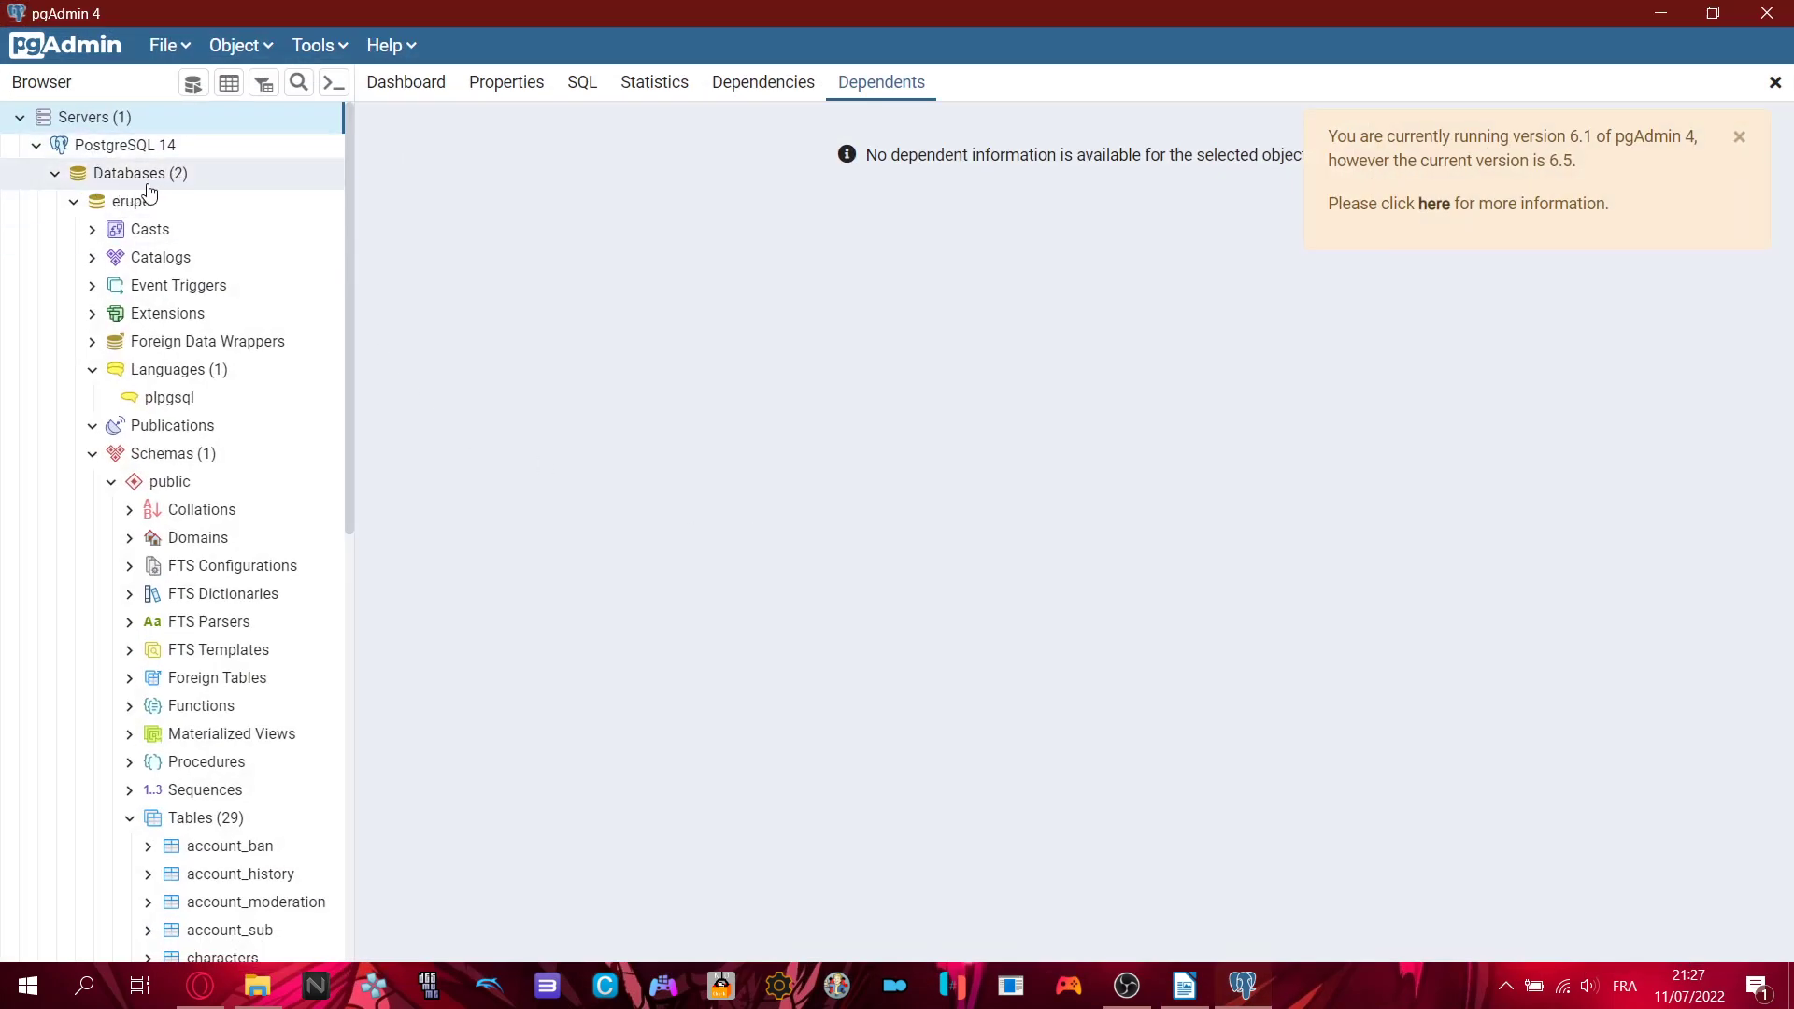
click(126, 201)
click(73, 202)
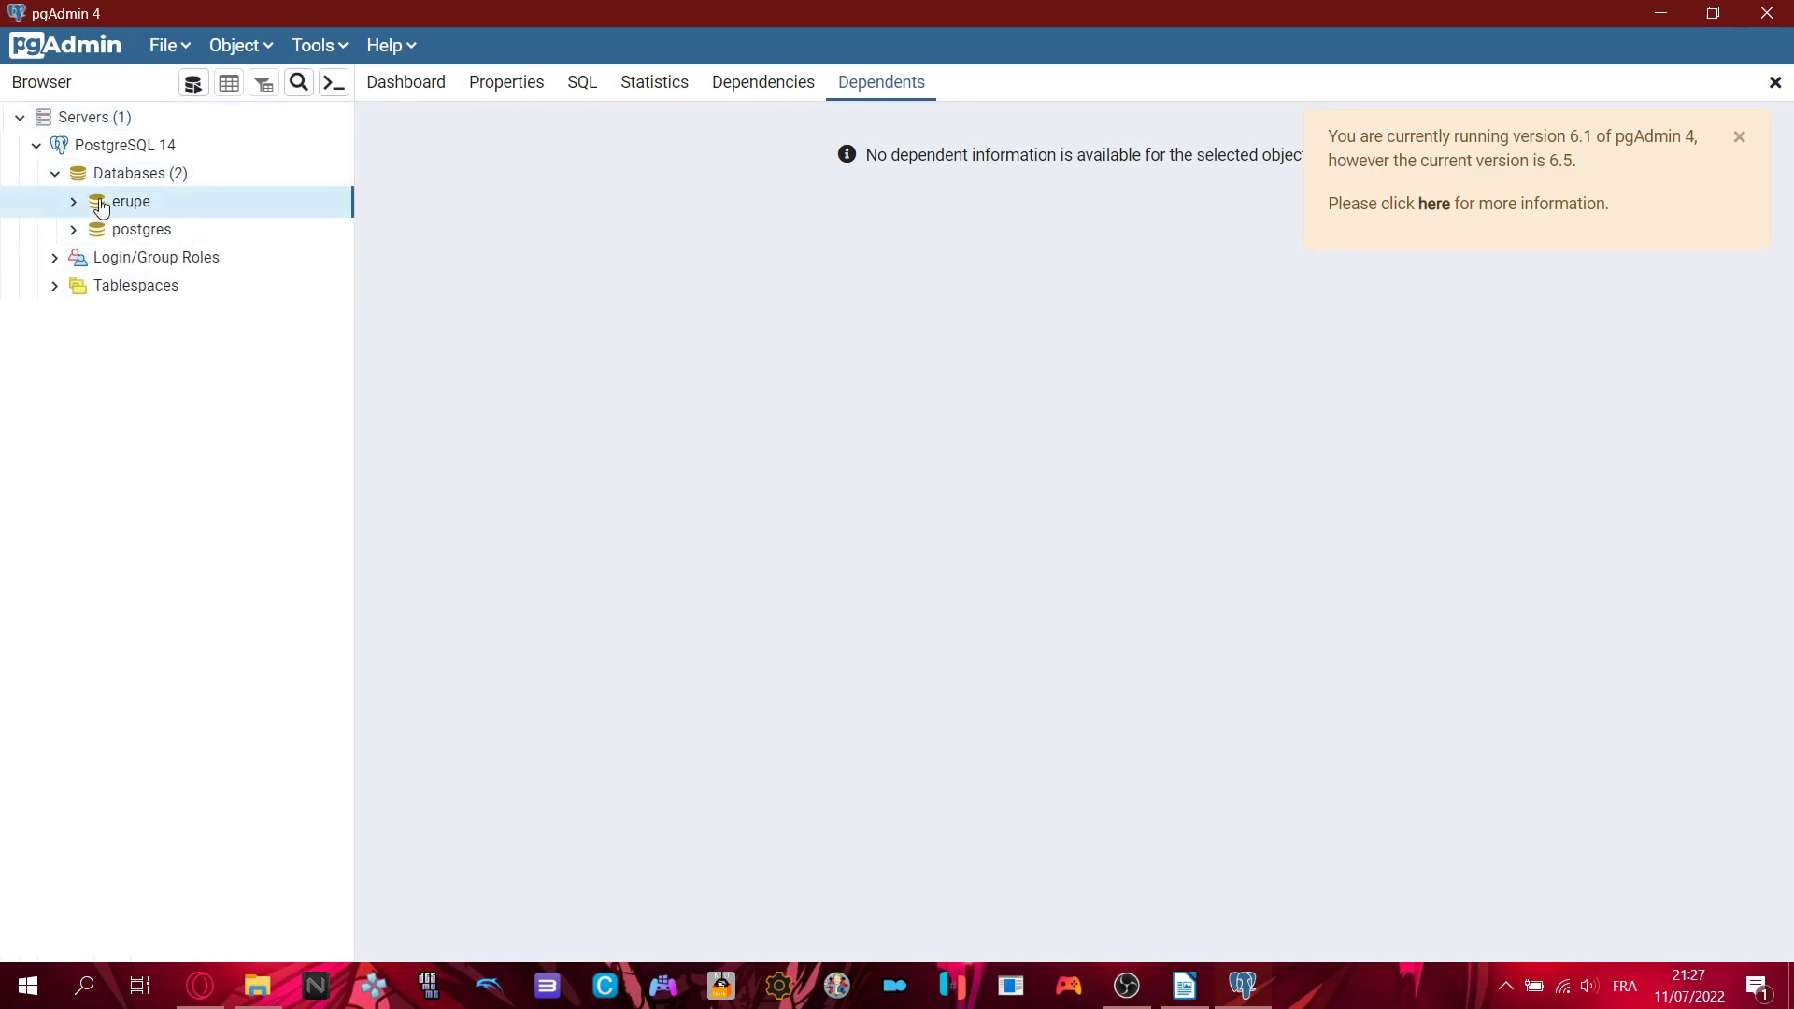
click(117, 232)
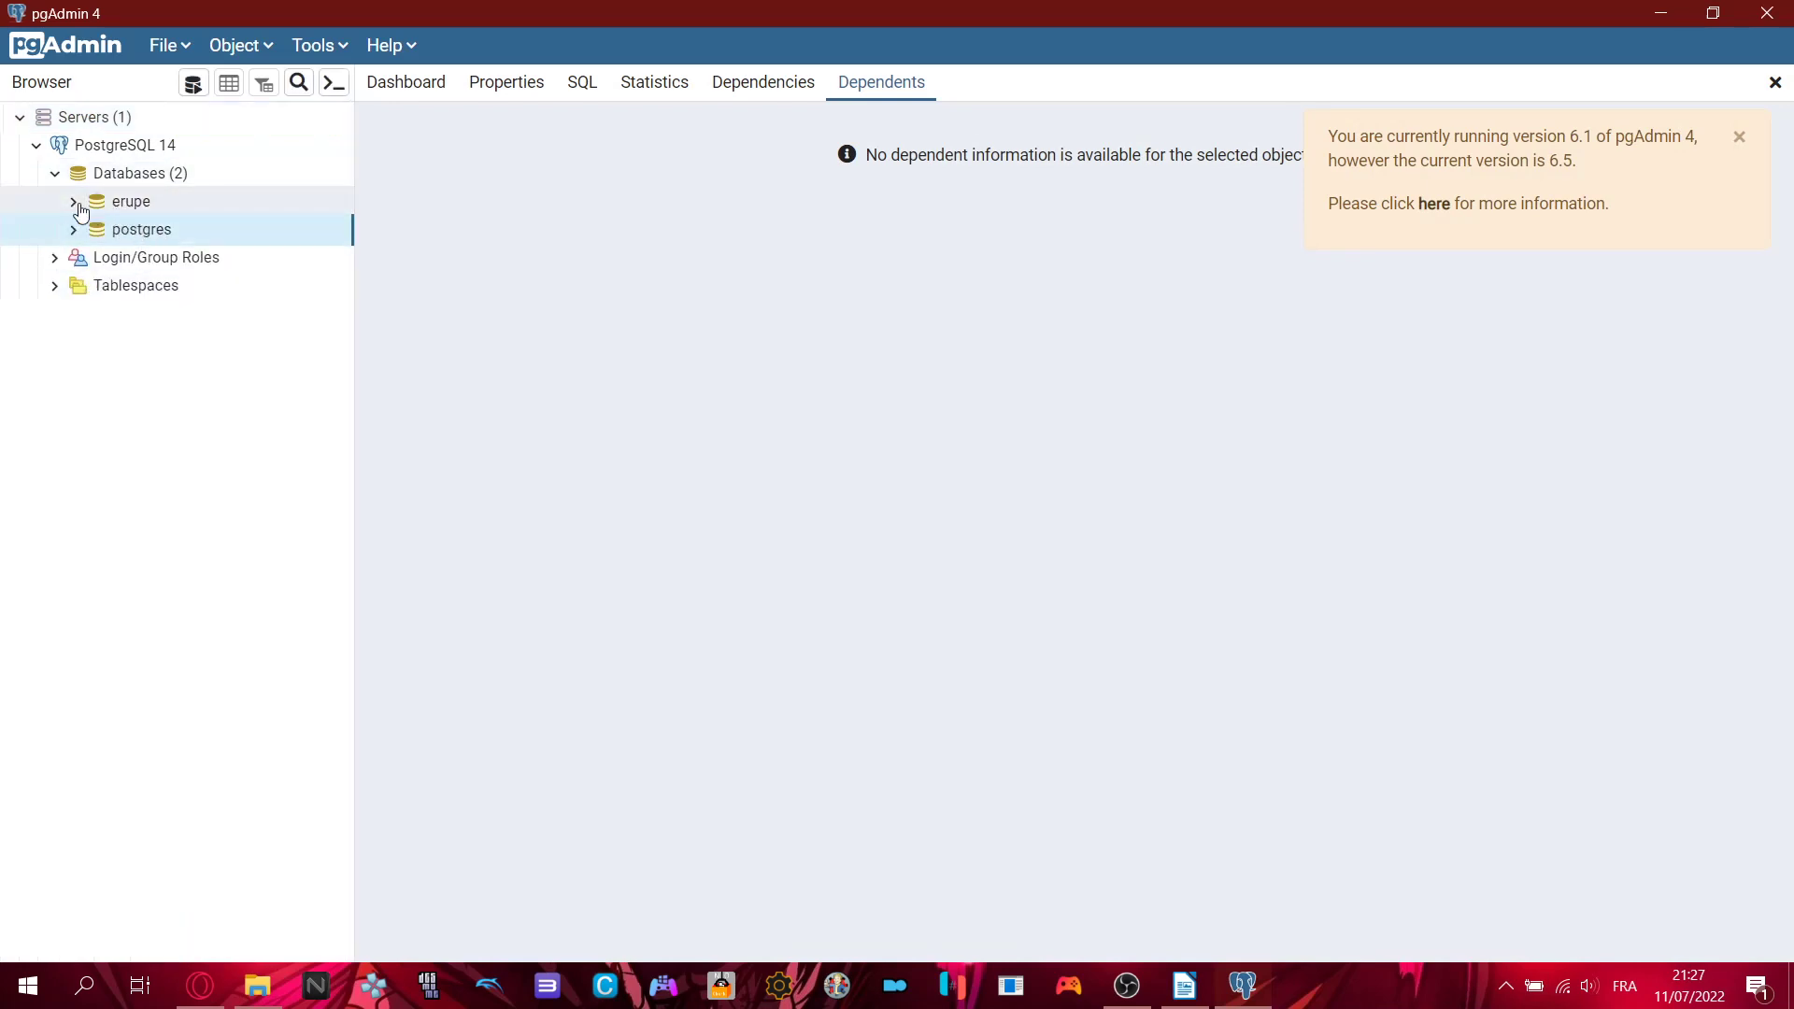
click(129, 204)
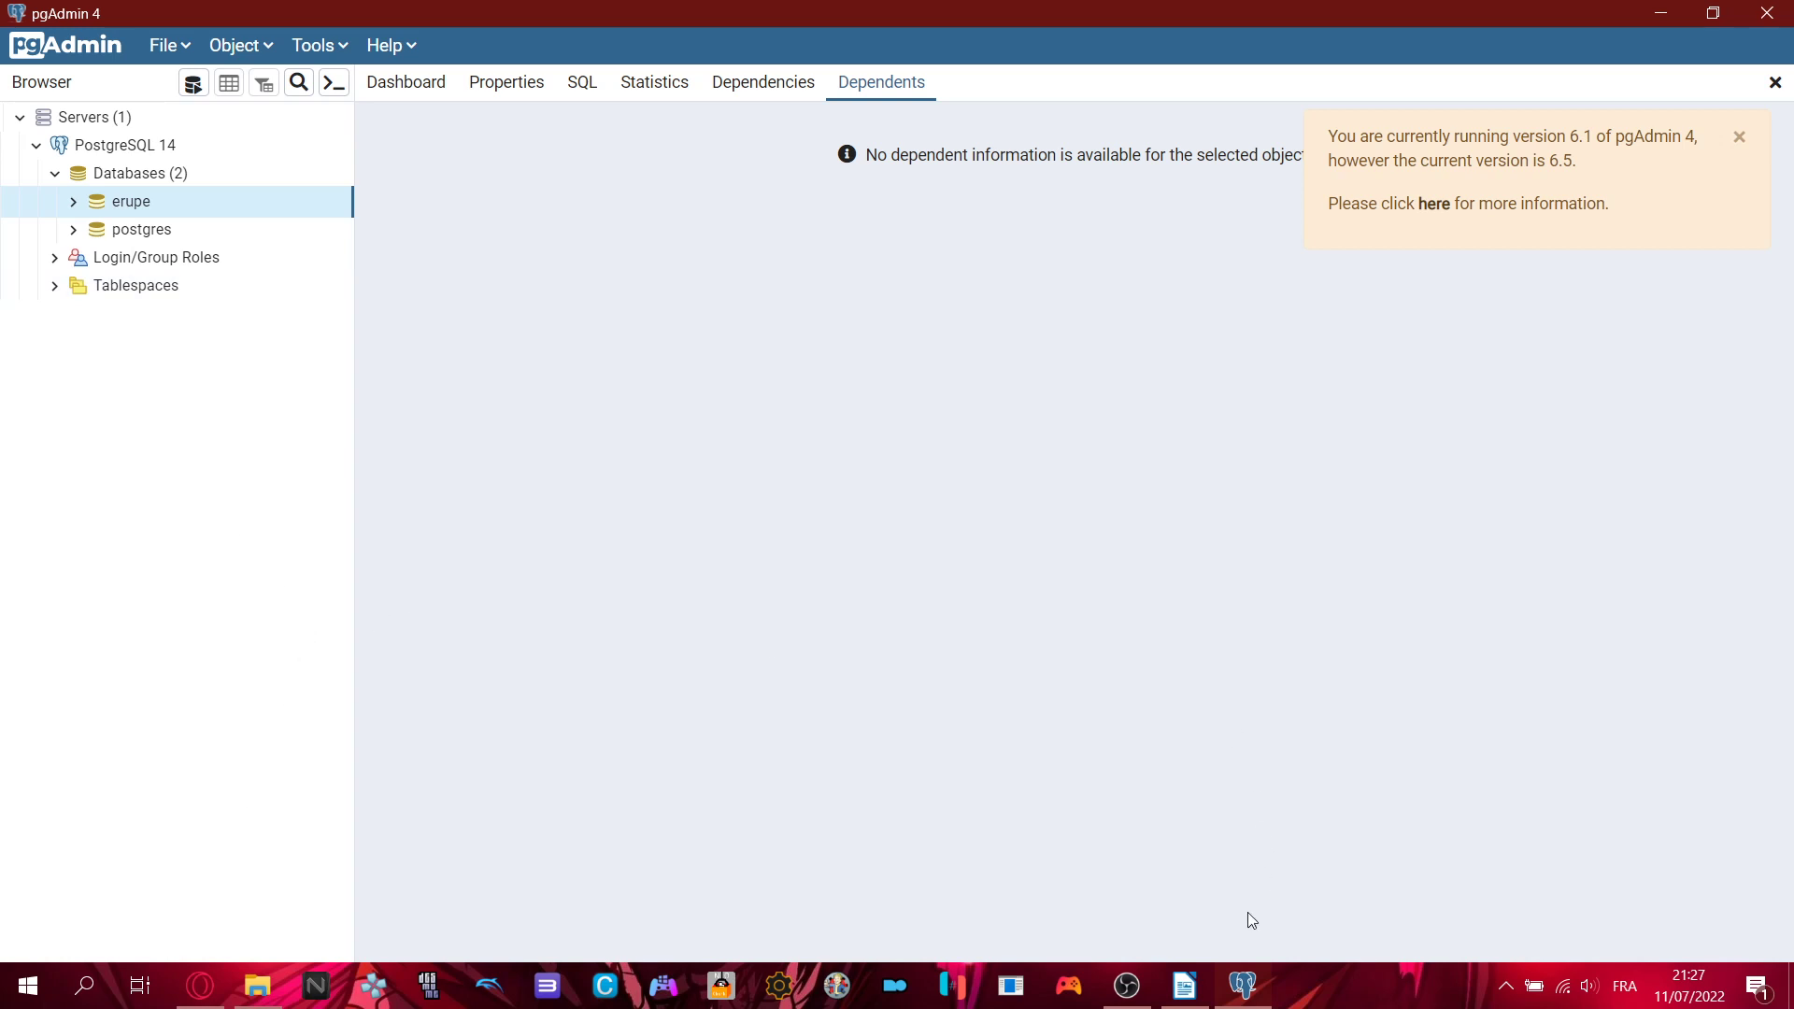
click(1182, 986)
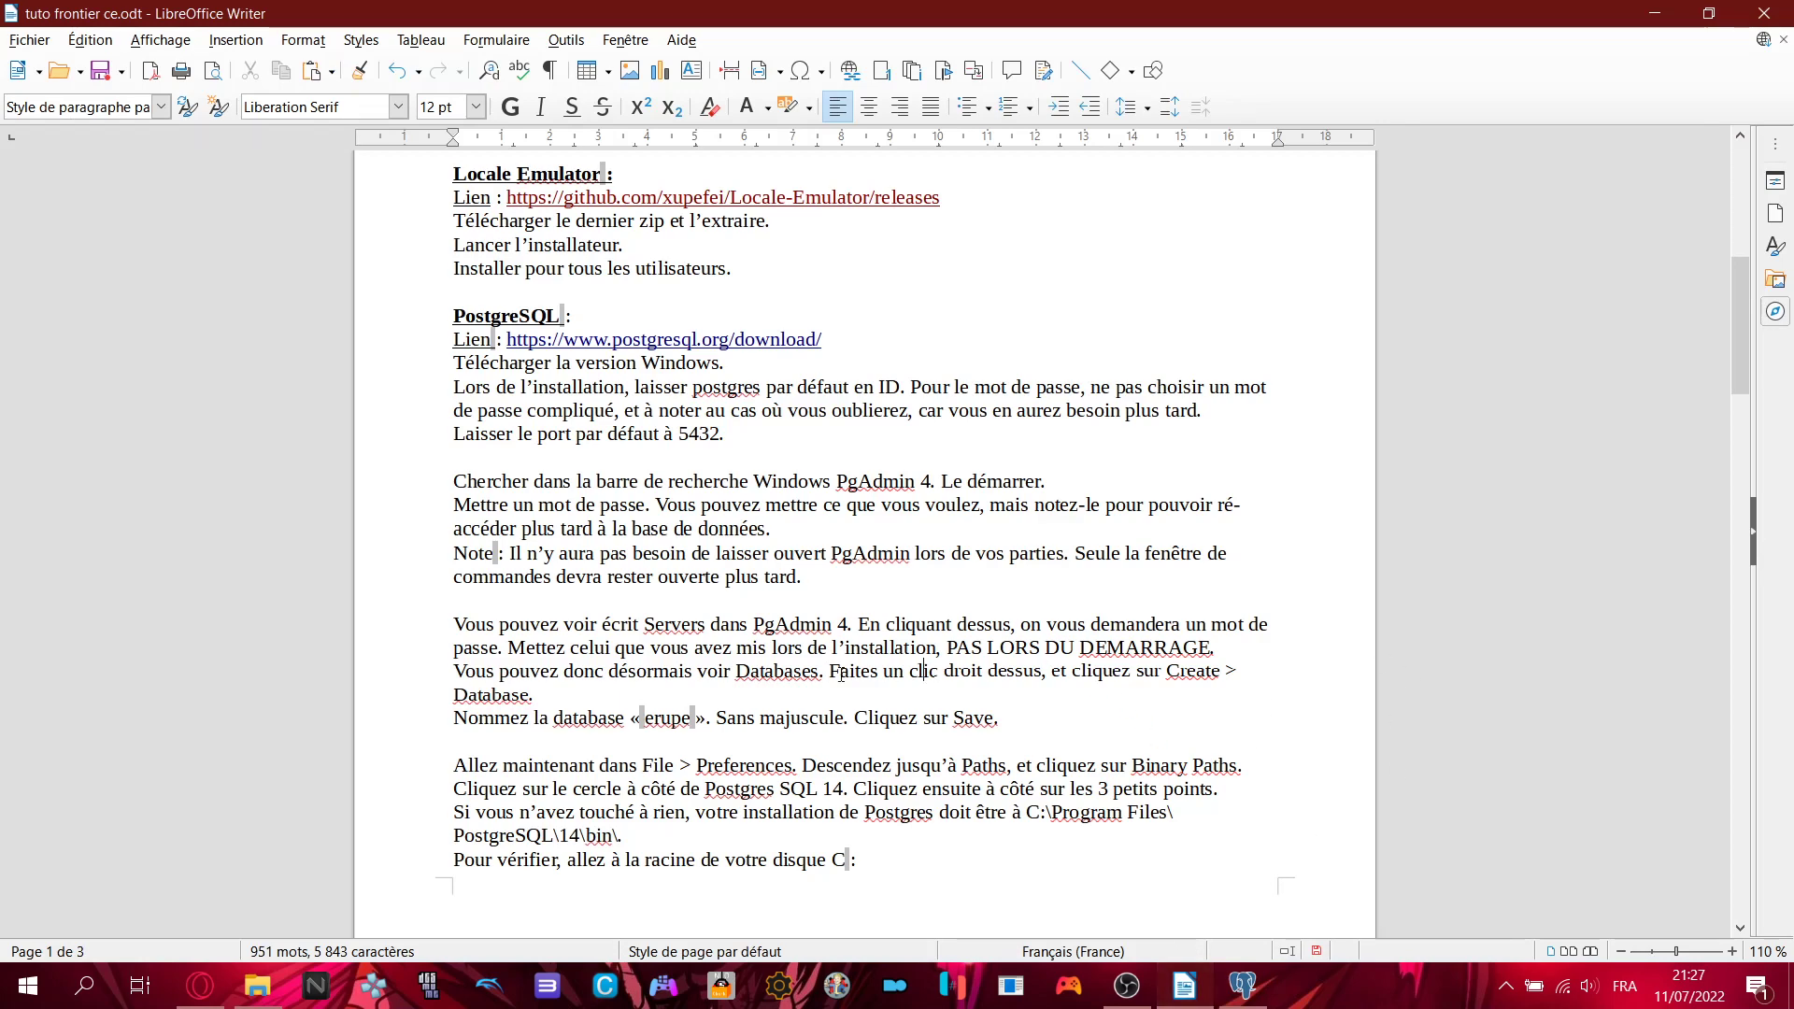
click(1243, 986)
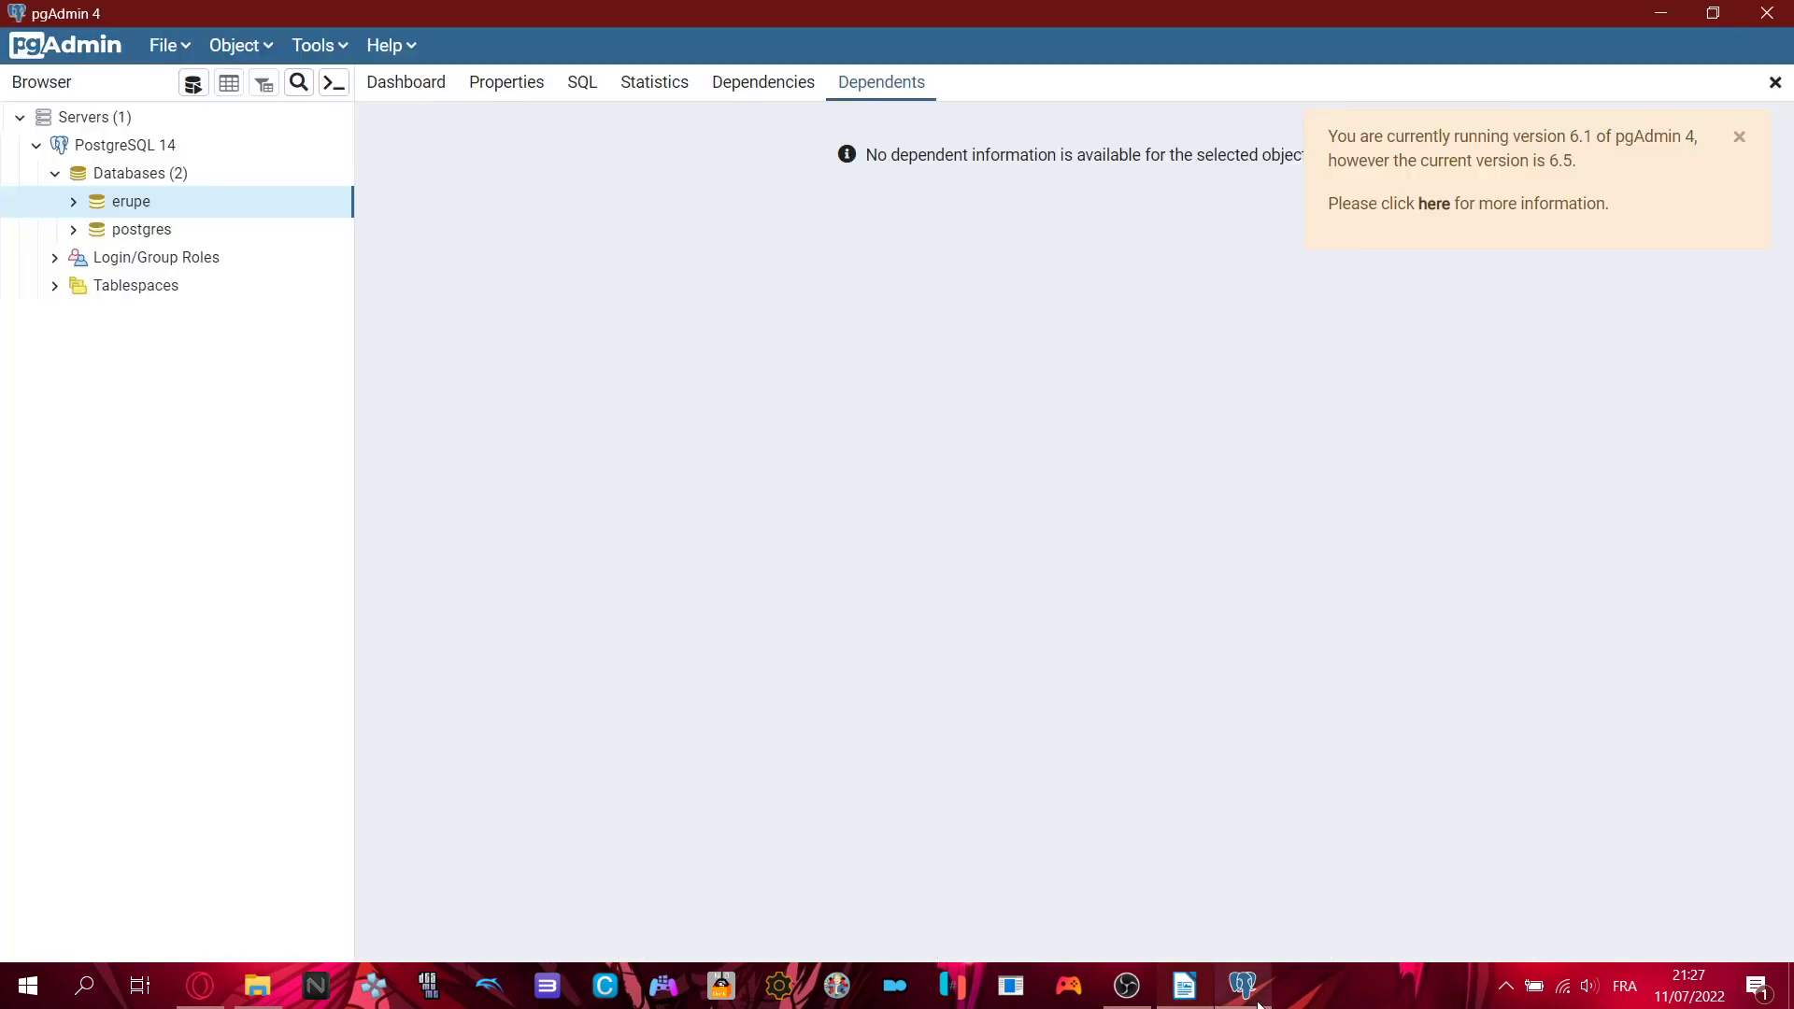
right_click(135, 179)
mouse_move(175, 205)
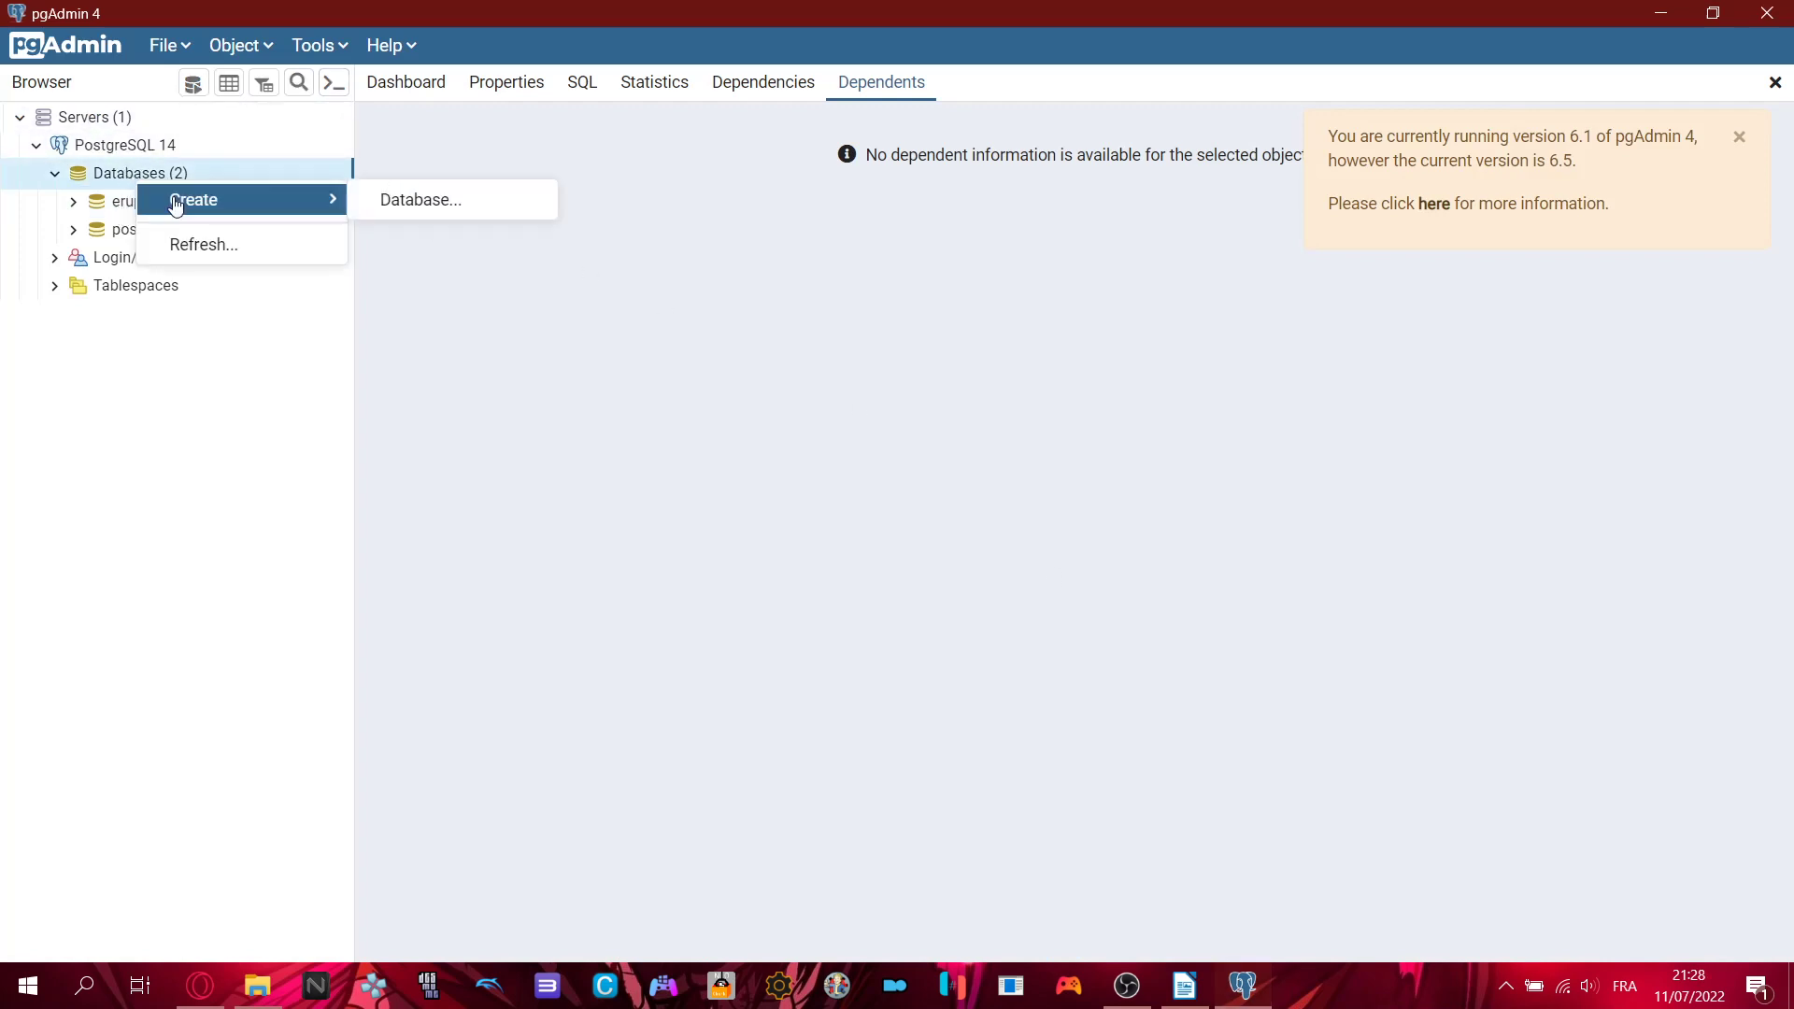
click(423, 203)
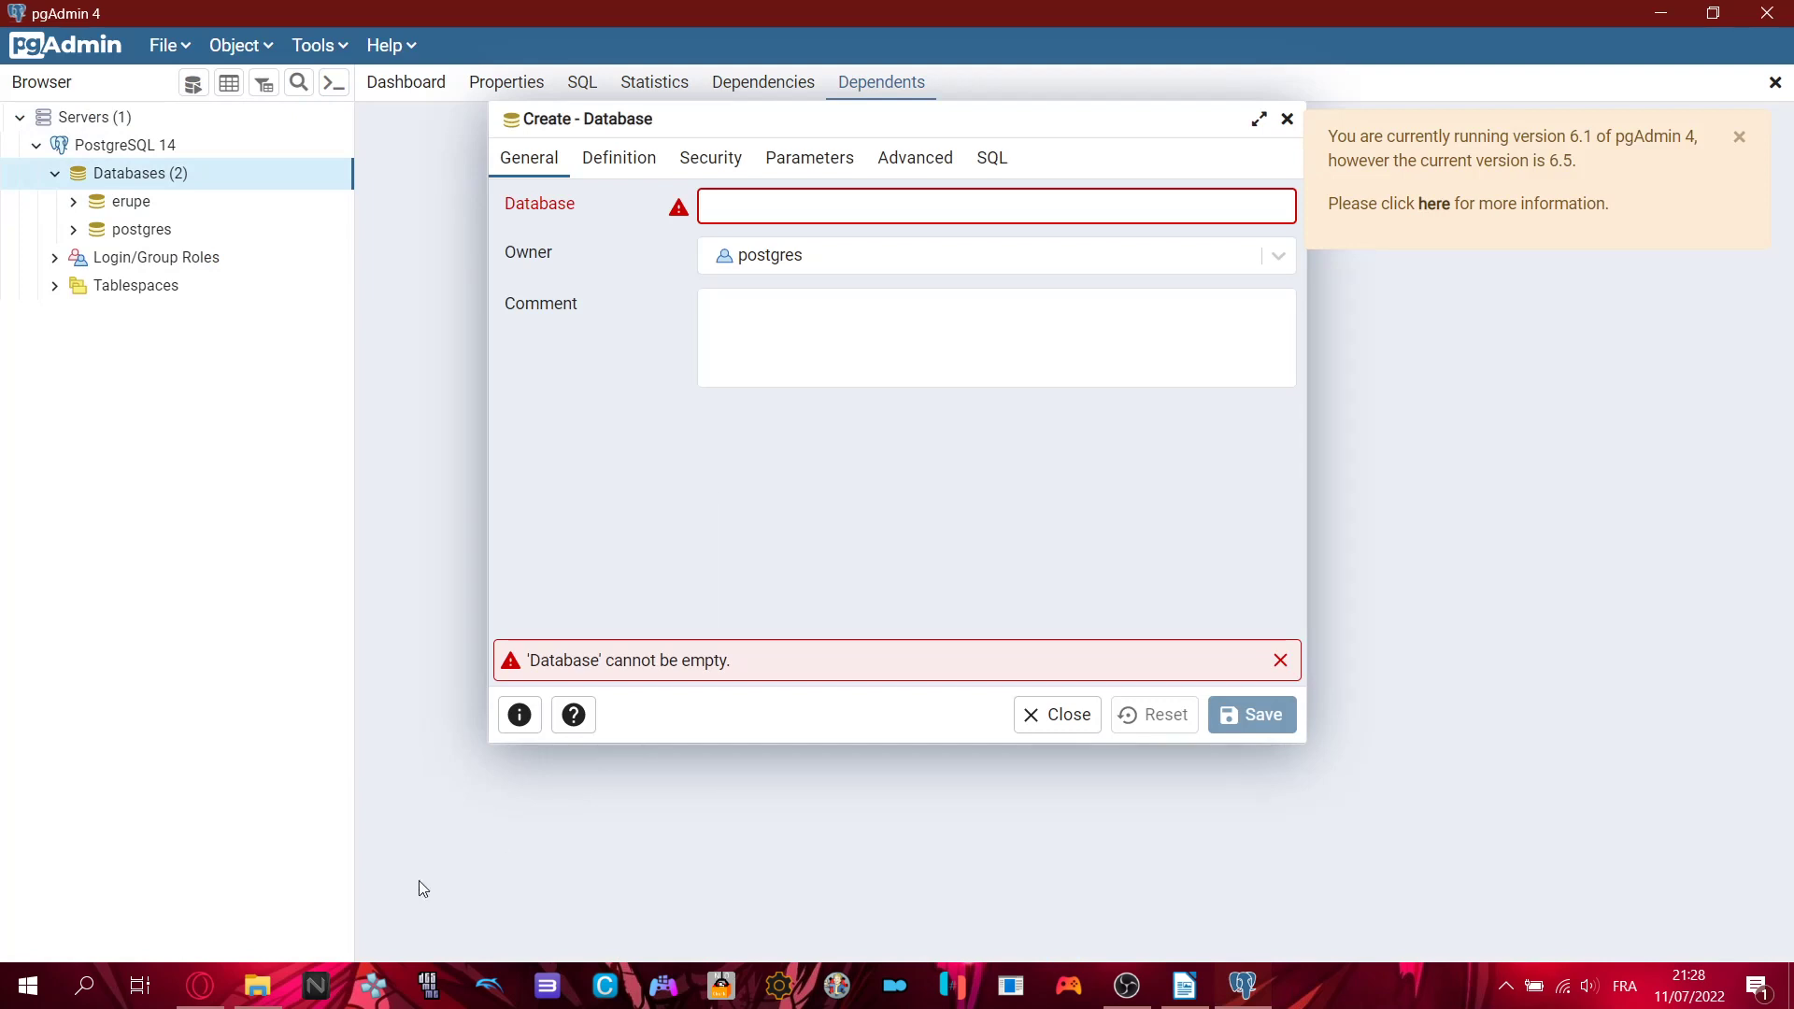
click(1185, 986)
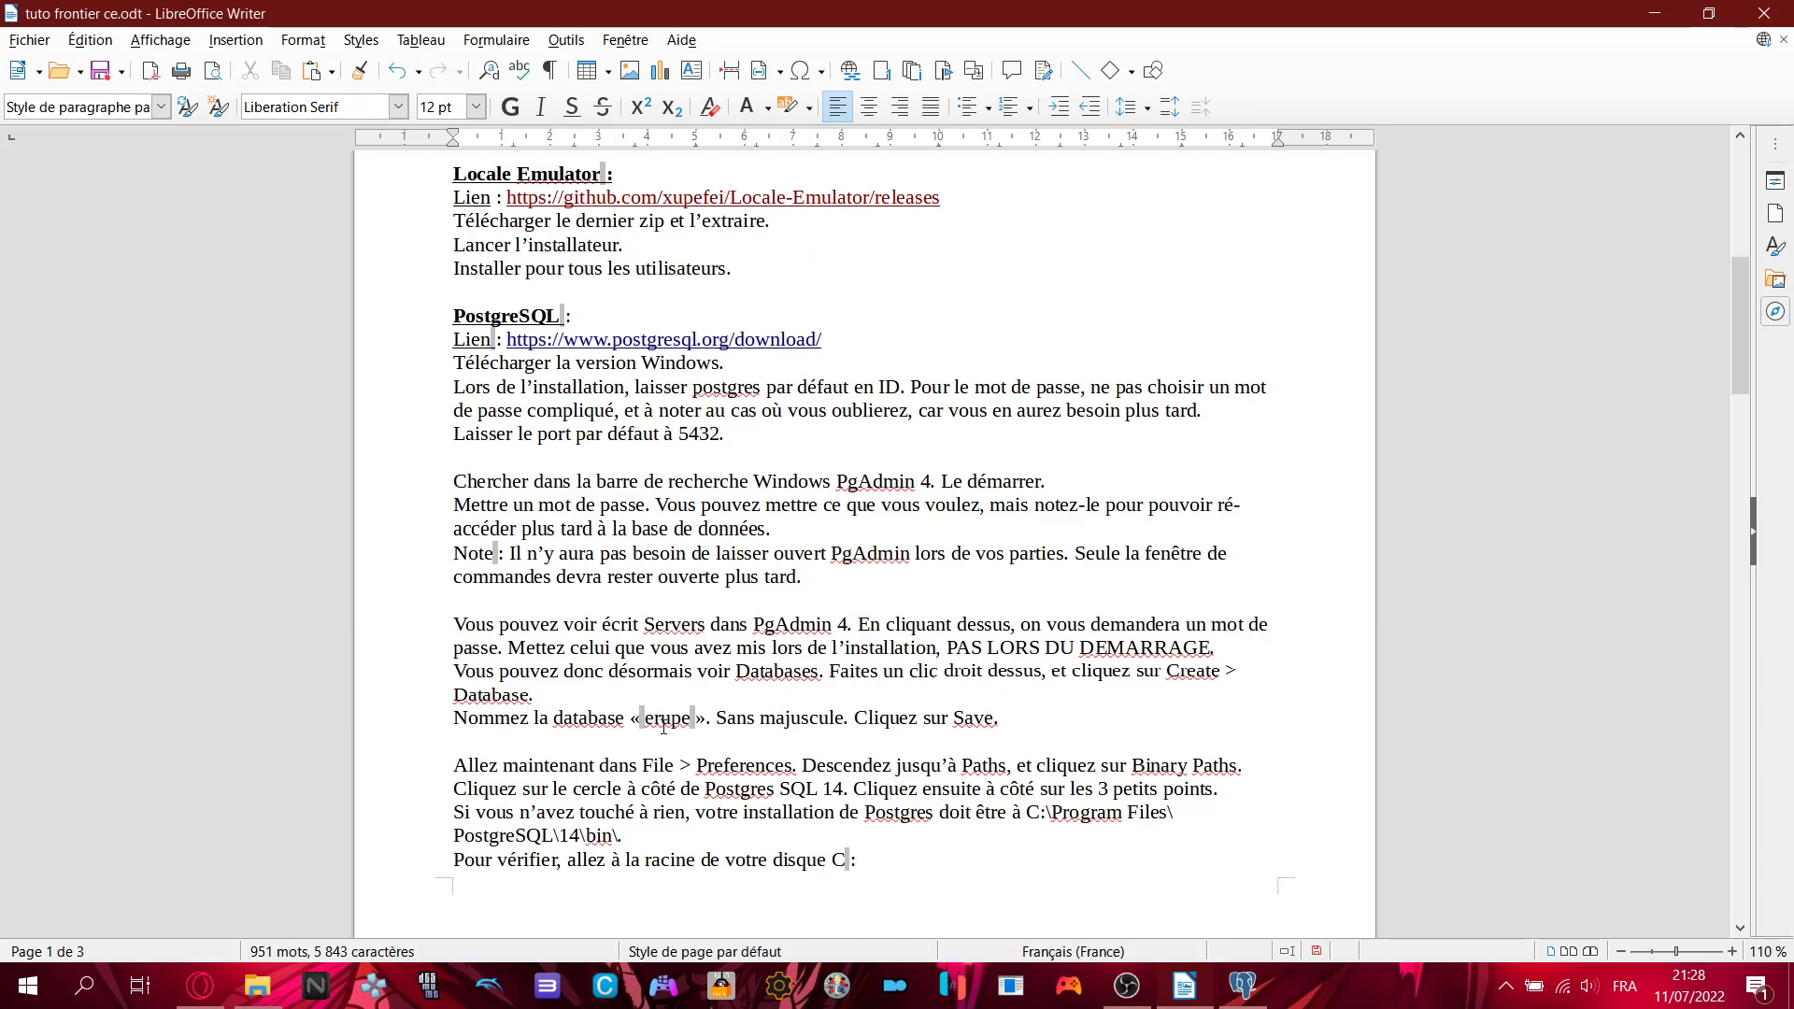
click(1247, 986)
text(erupe)
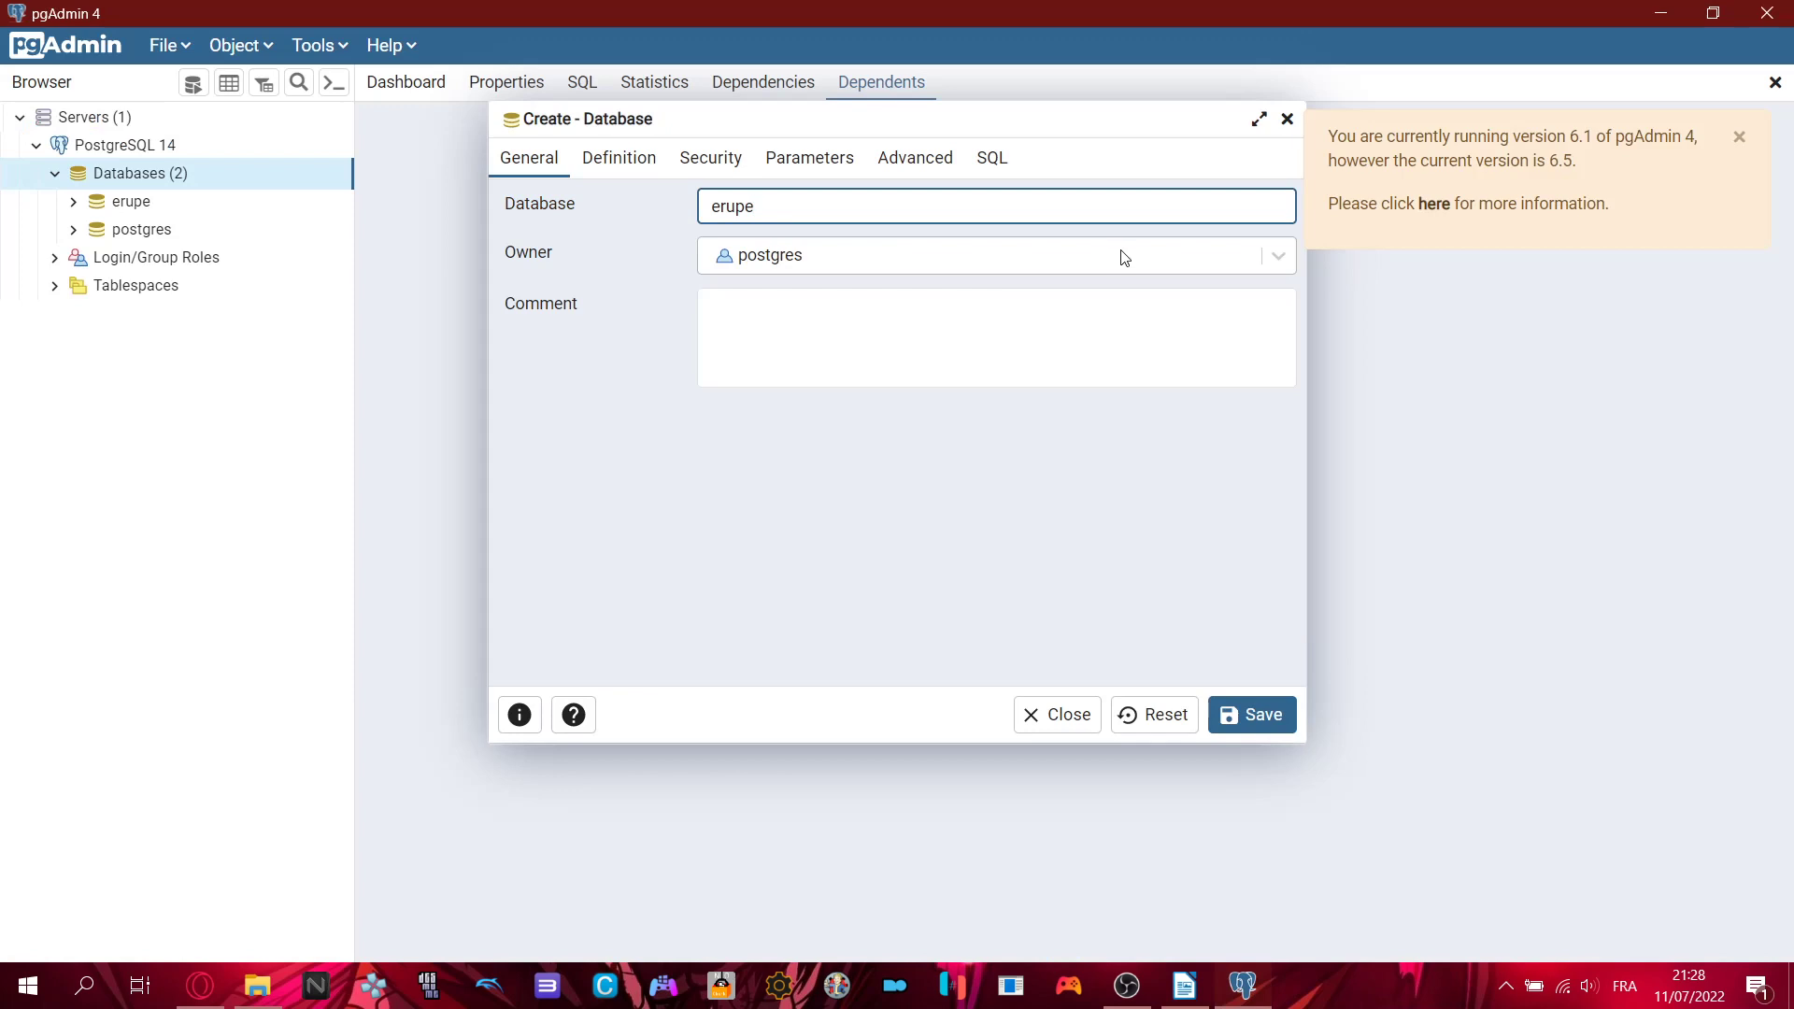
click(1053, 722)
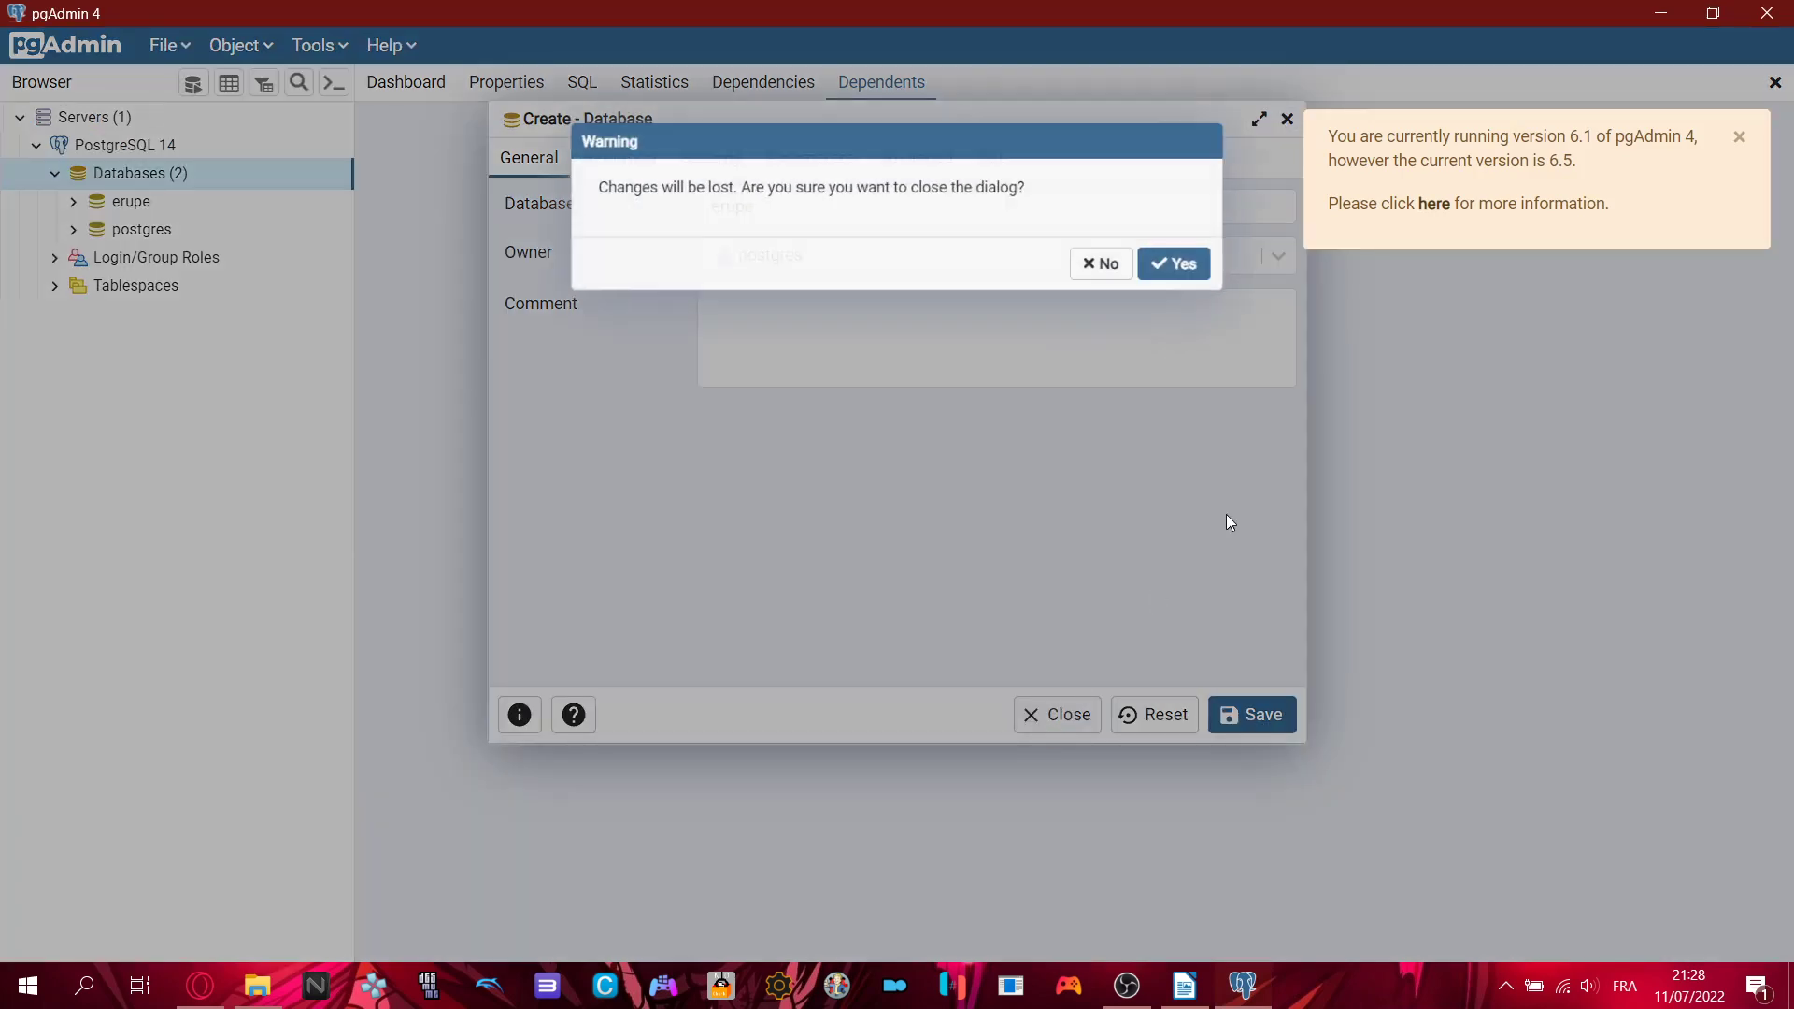
click(1182, 273)
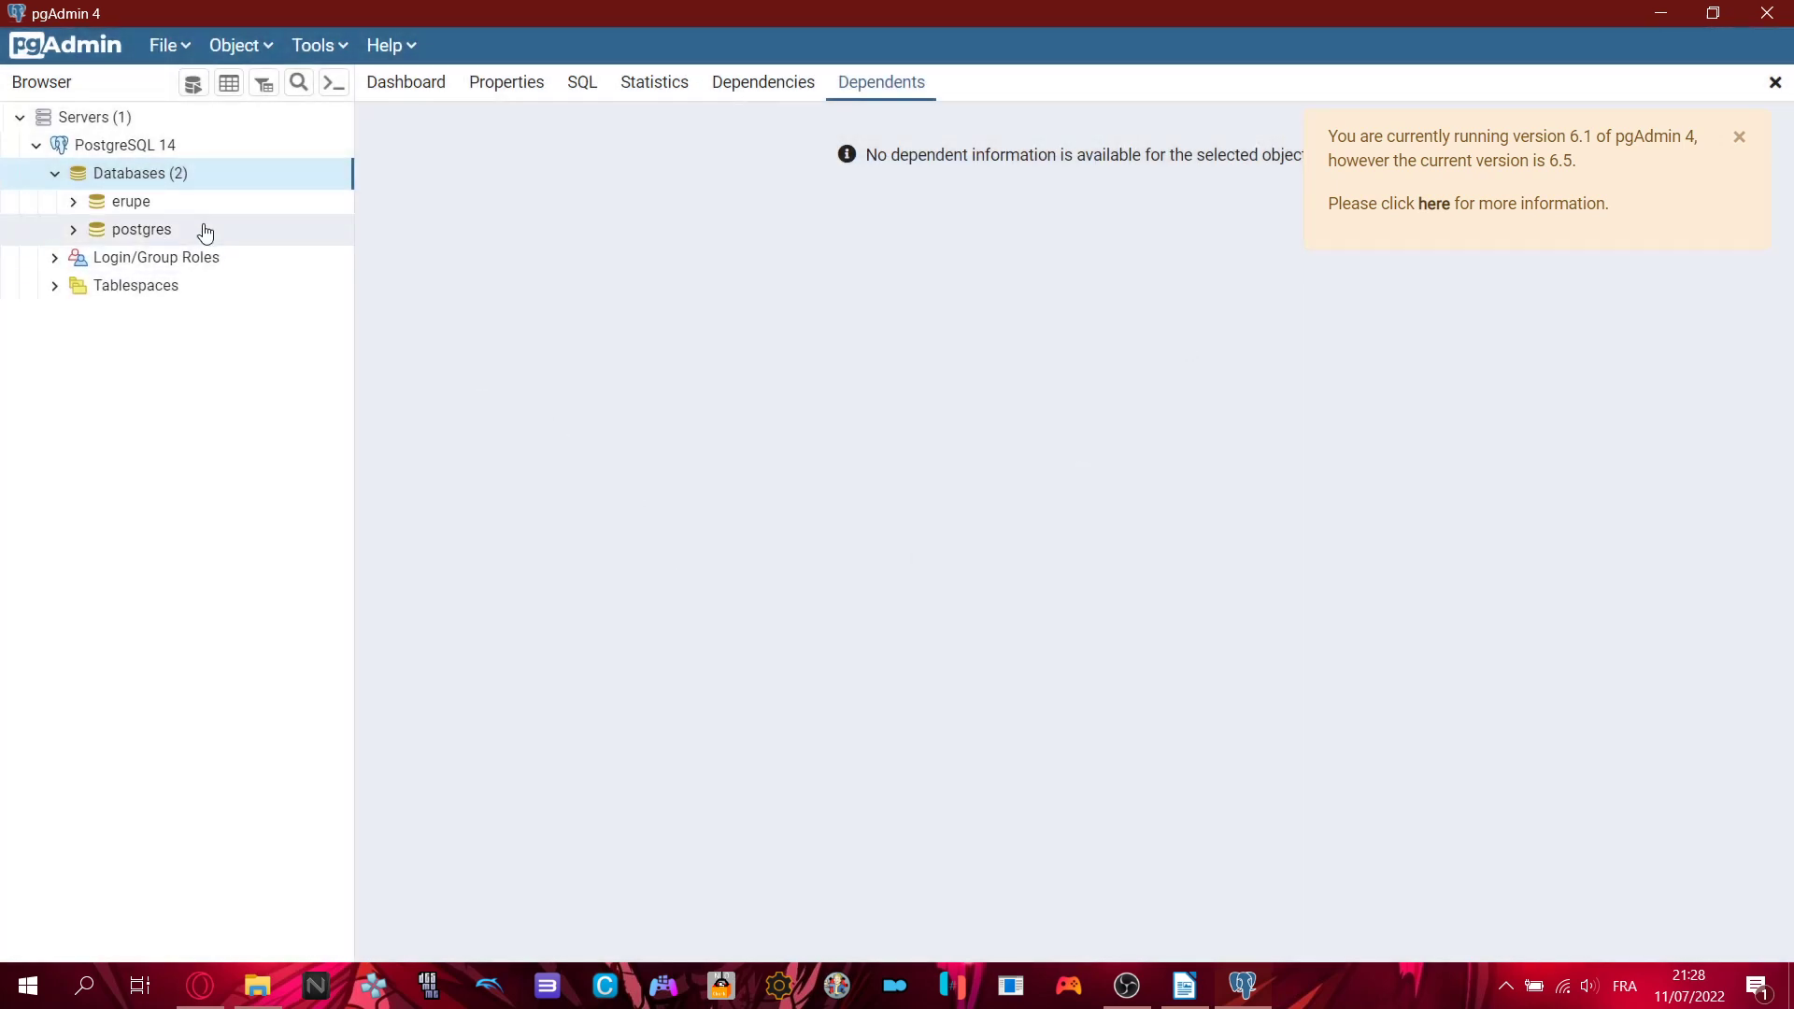
click(138, 200)
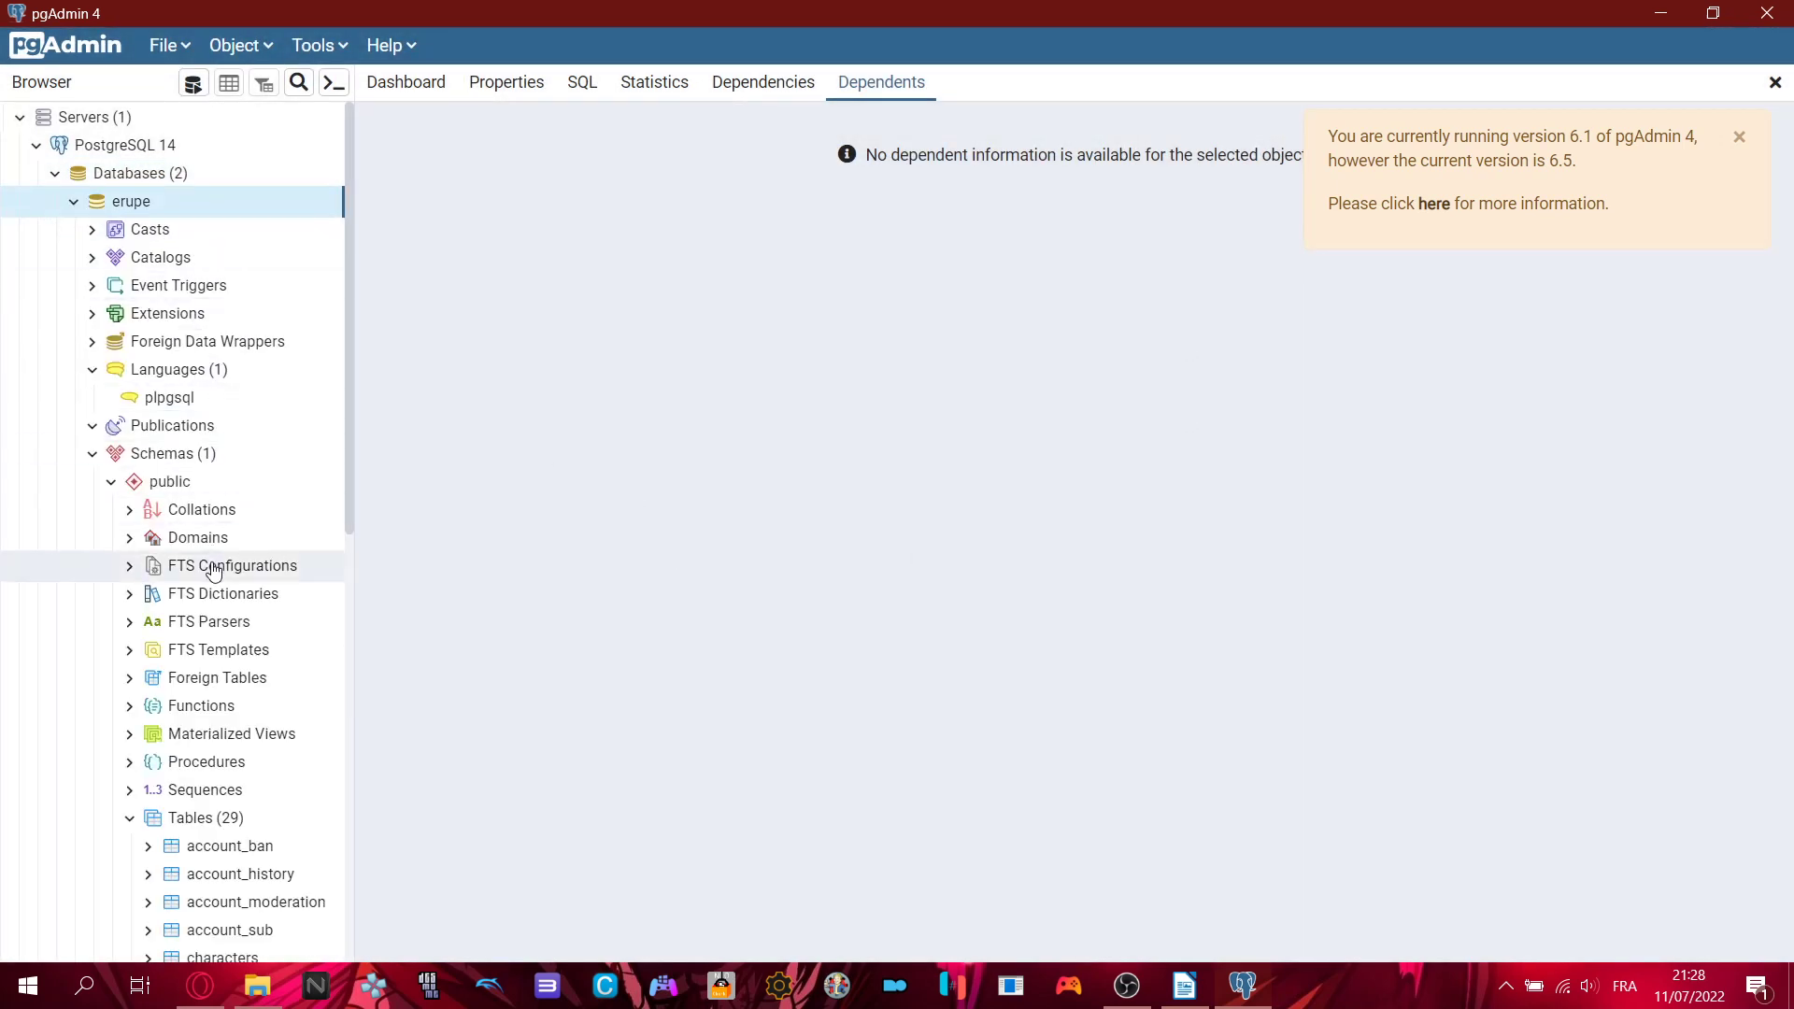
scroll(210, 566, down, 7)
scroll(213, 570, up, 7)
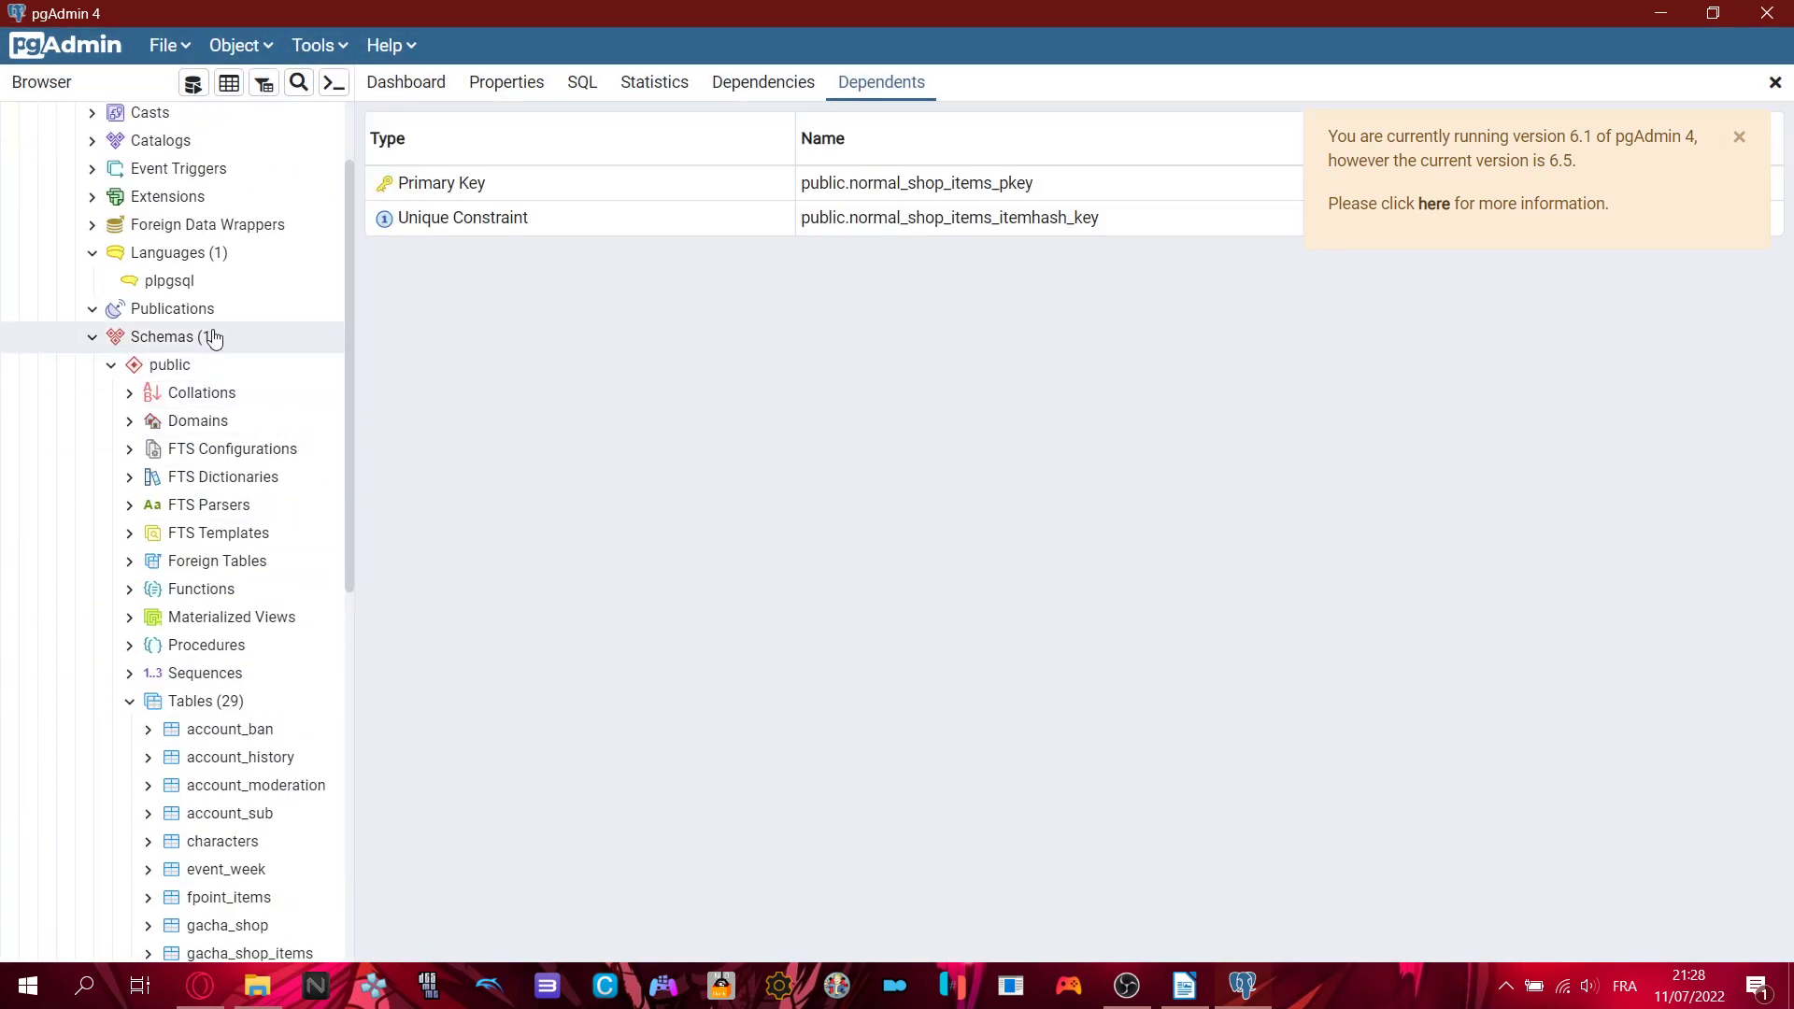
scroll(85, 215, up, 3)
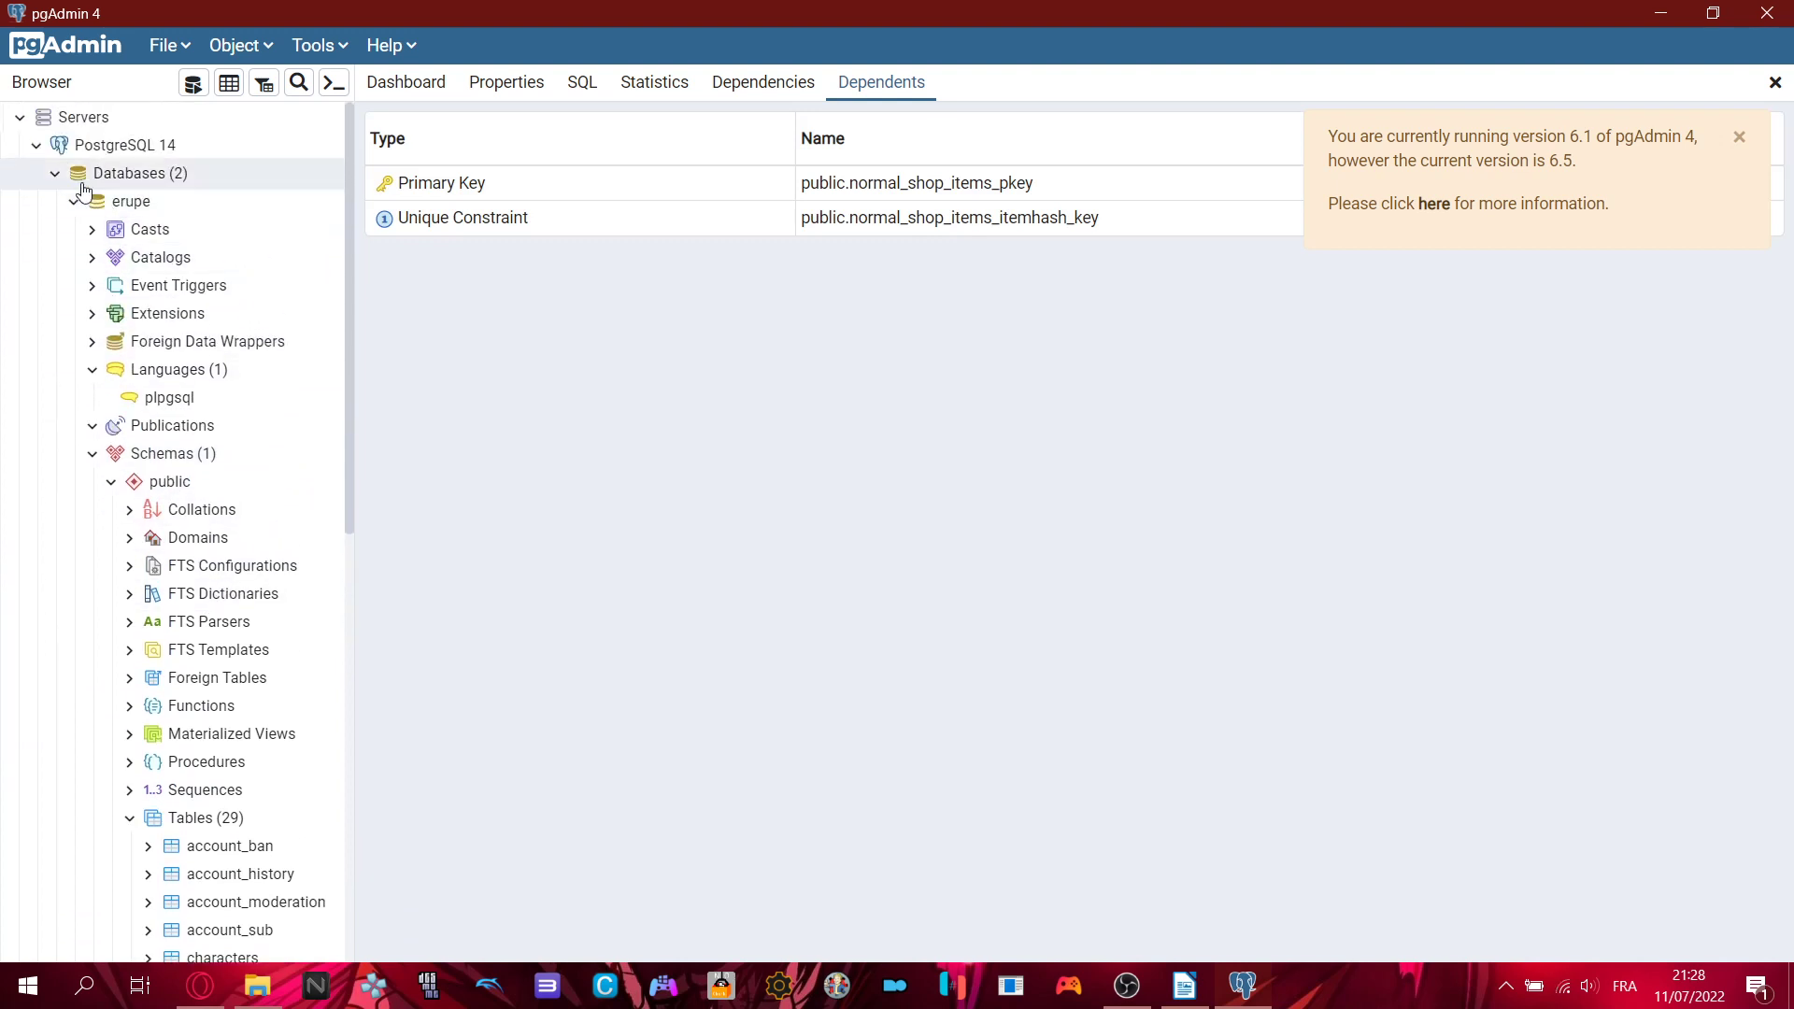
click(72, 203)
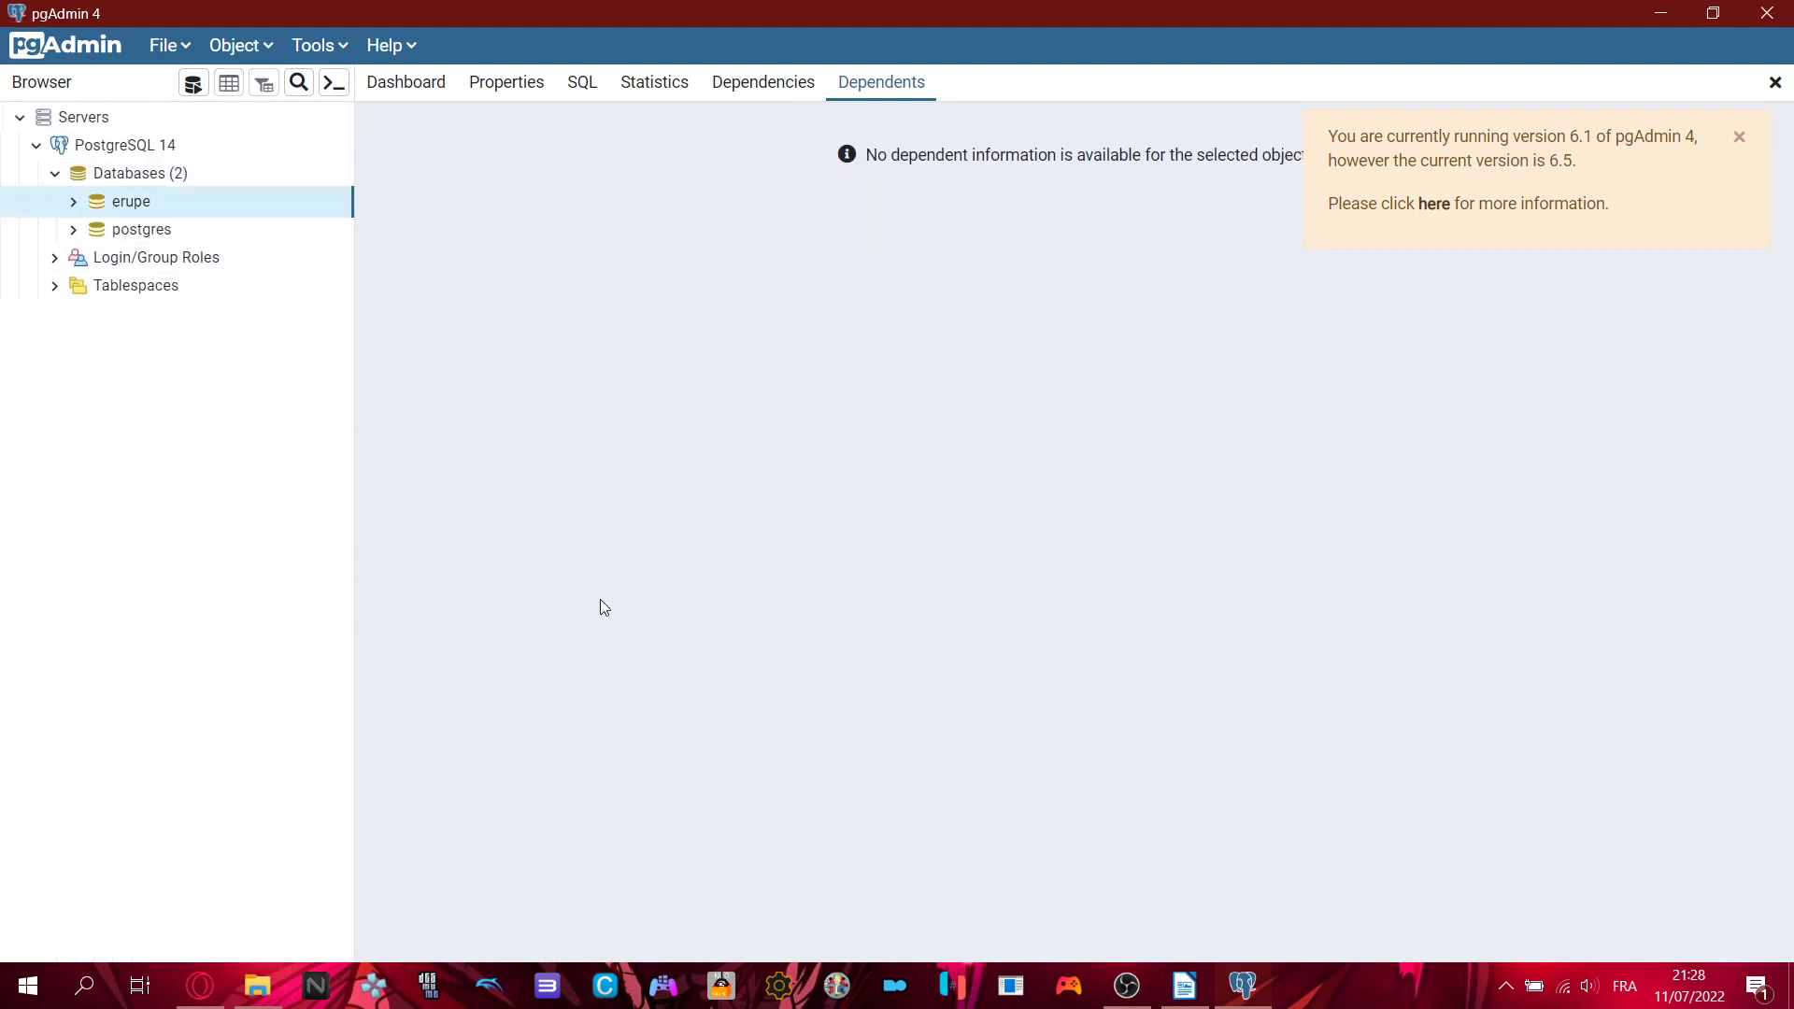
click(1184, 986)
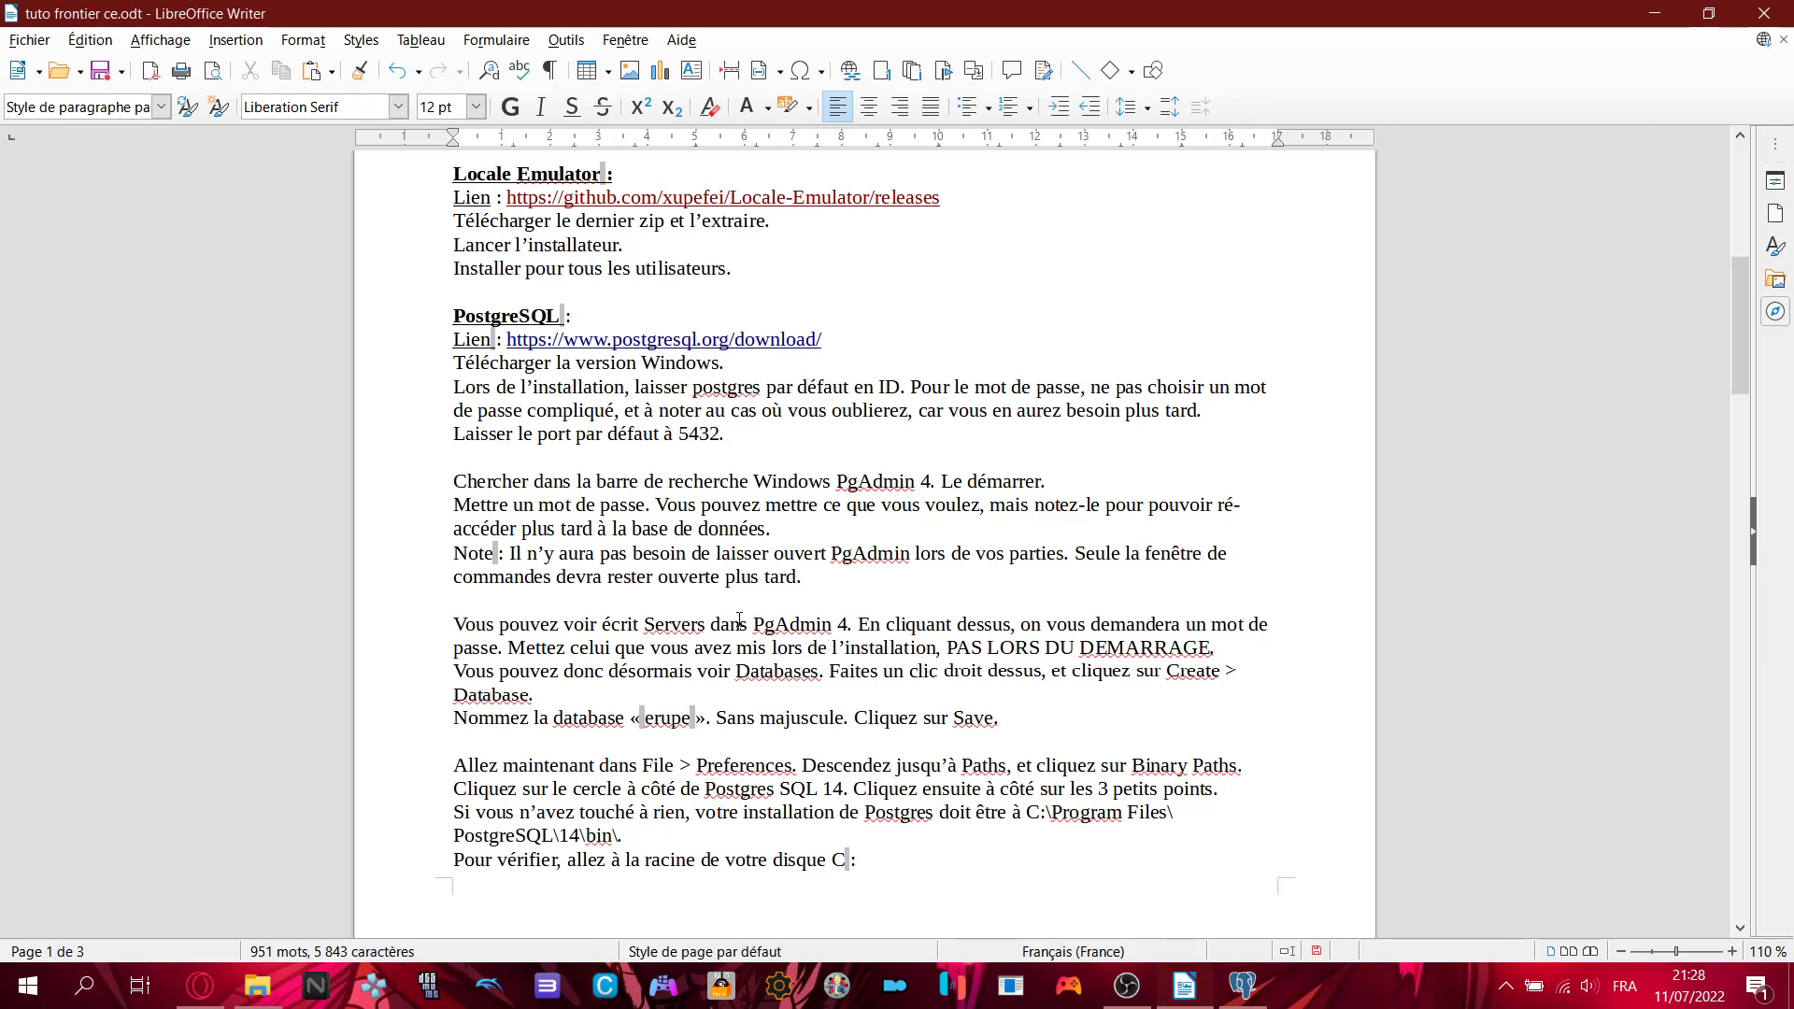
scroll(739, 619, down, 1)
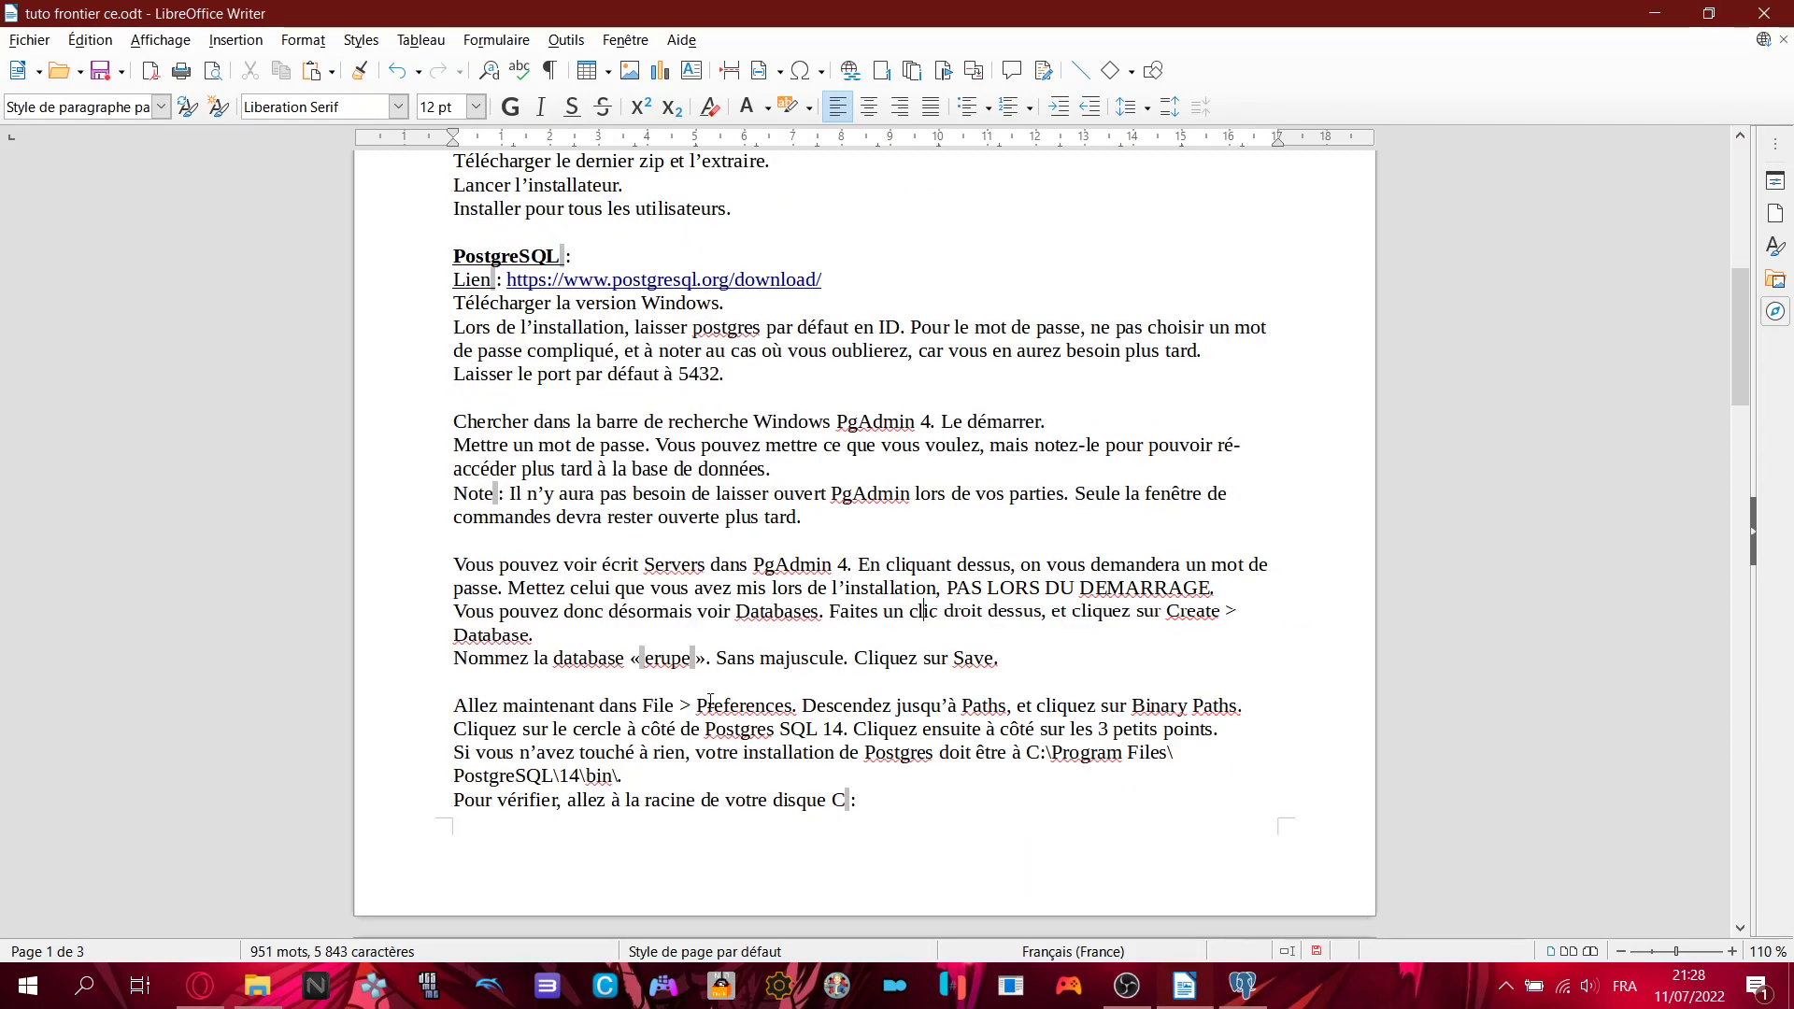
scroll(968, 631, down, 1)
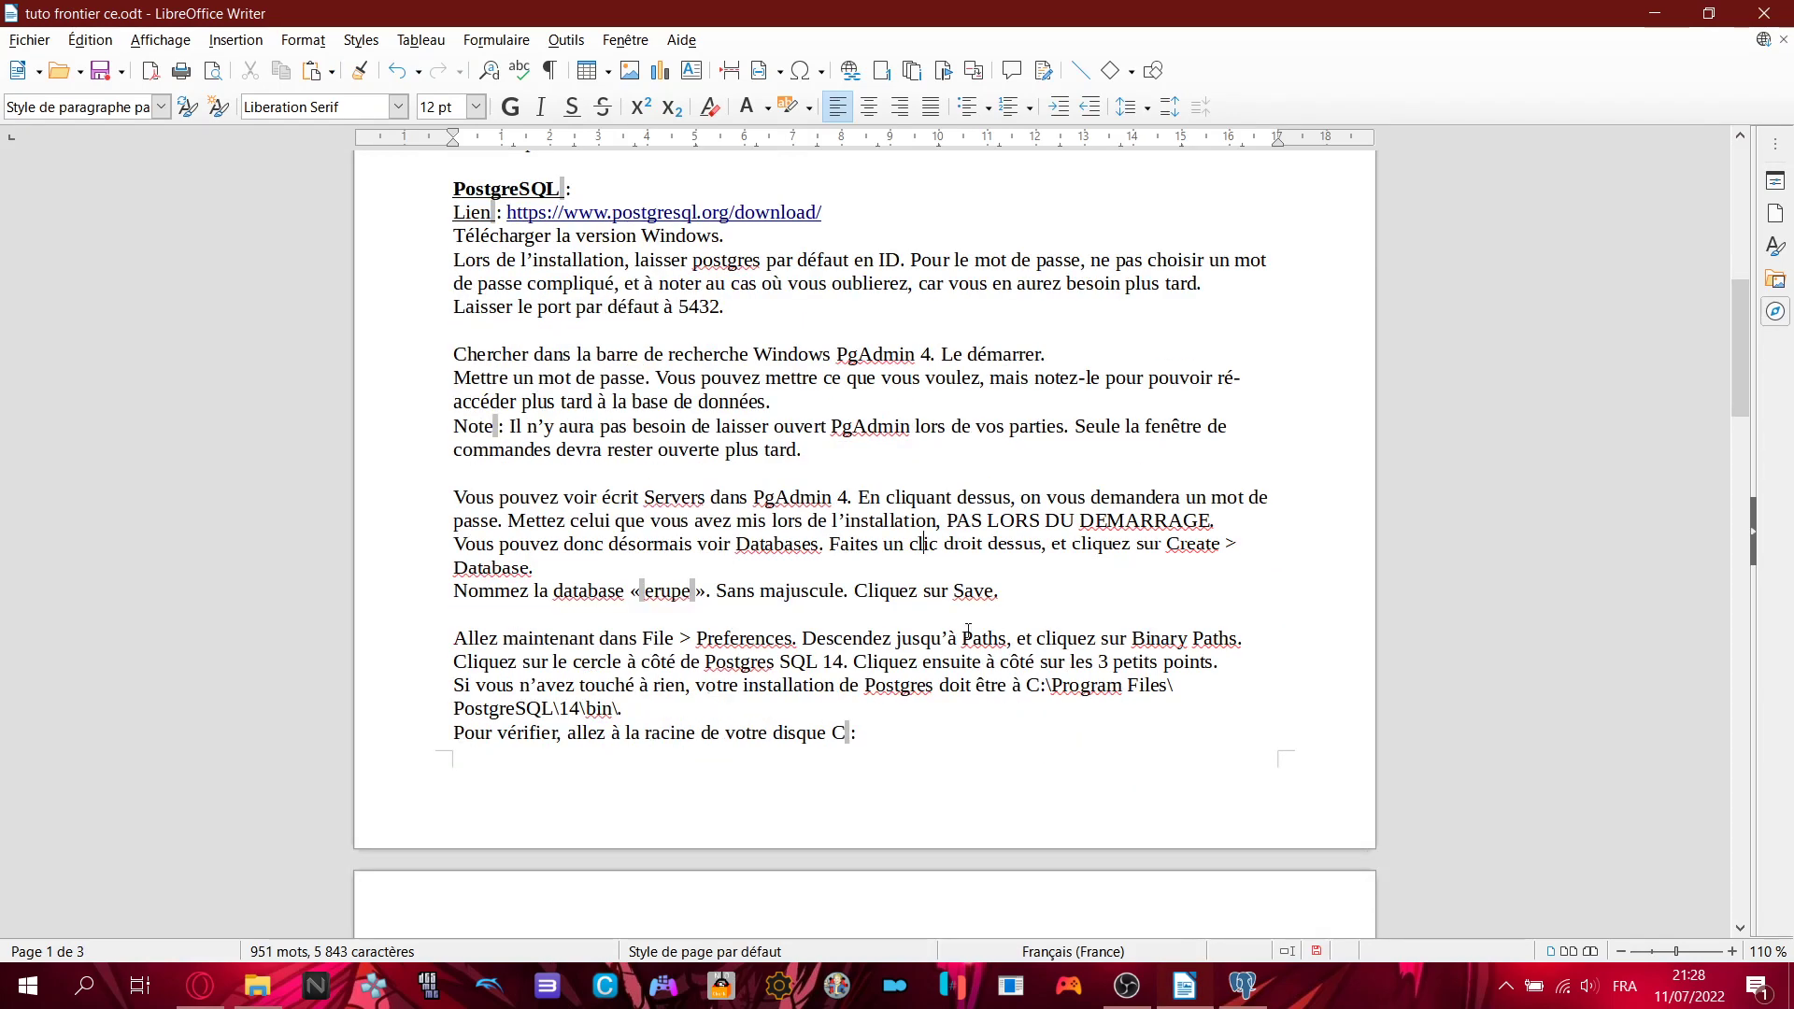
click(1022, 595)
drag(457, 641, 756, 641)
click(757, 641)
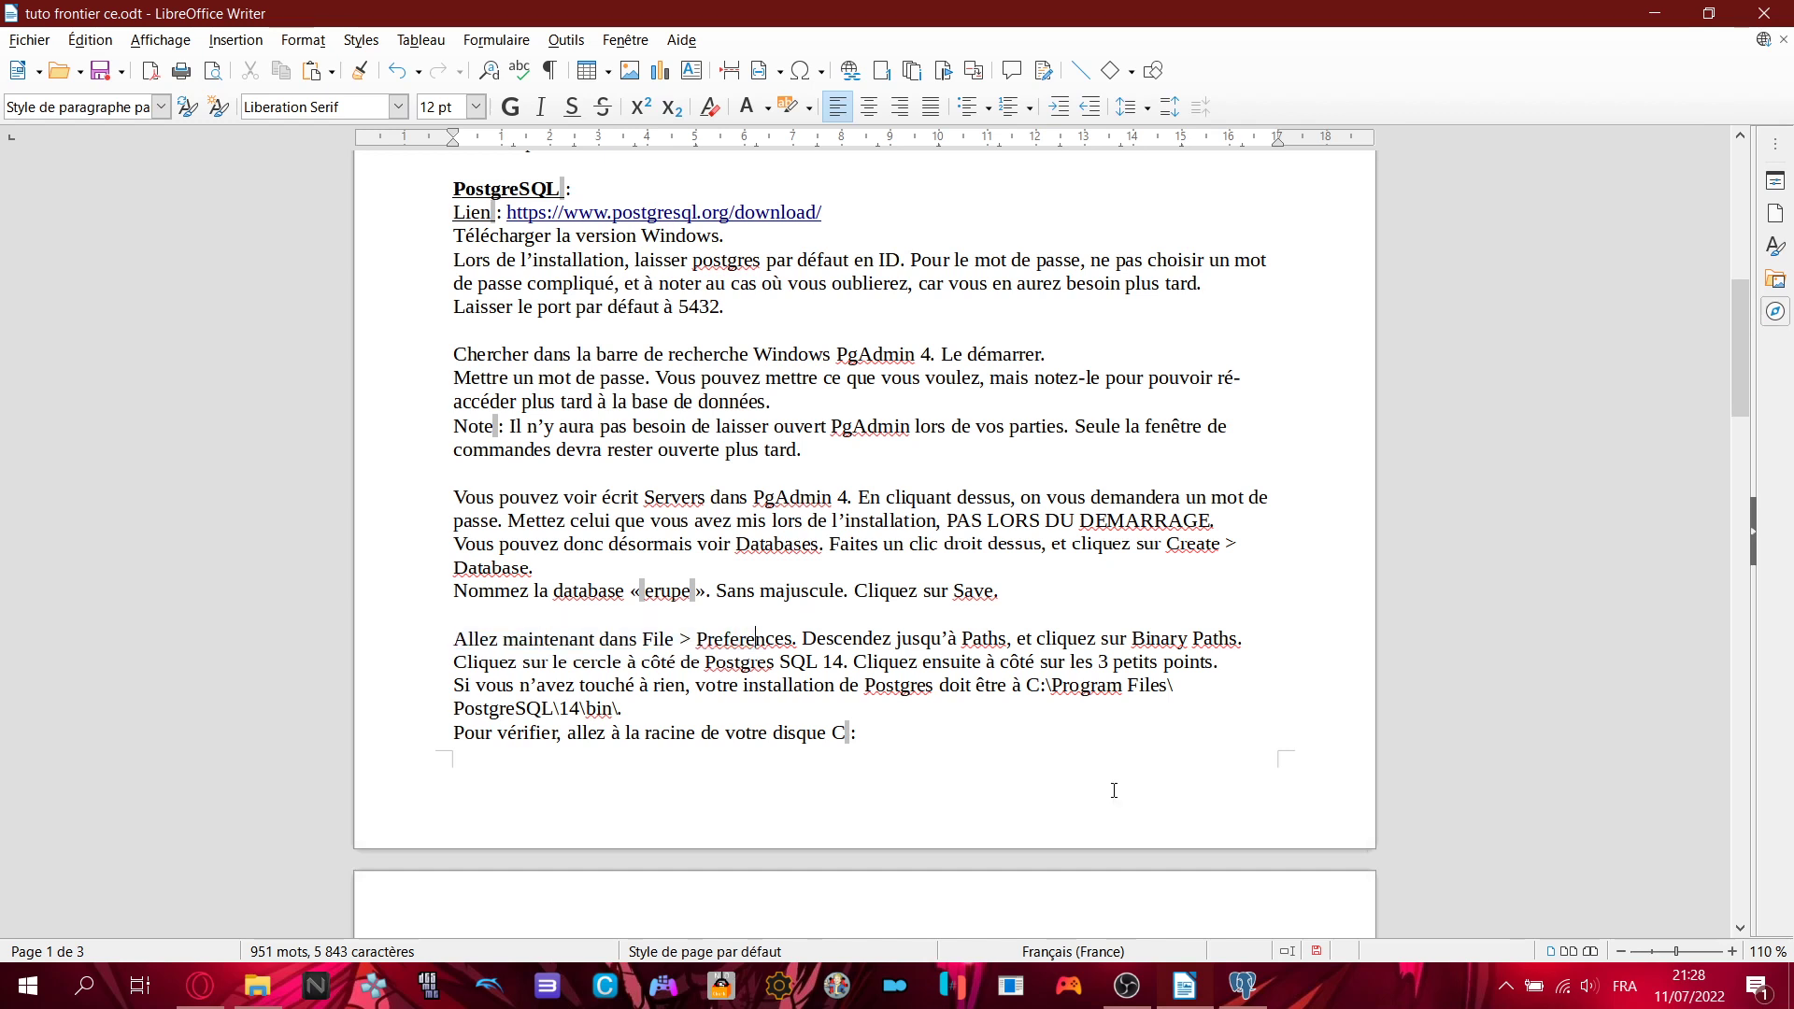
click(1243, 986)
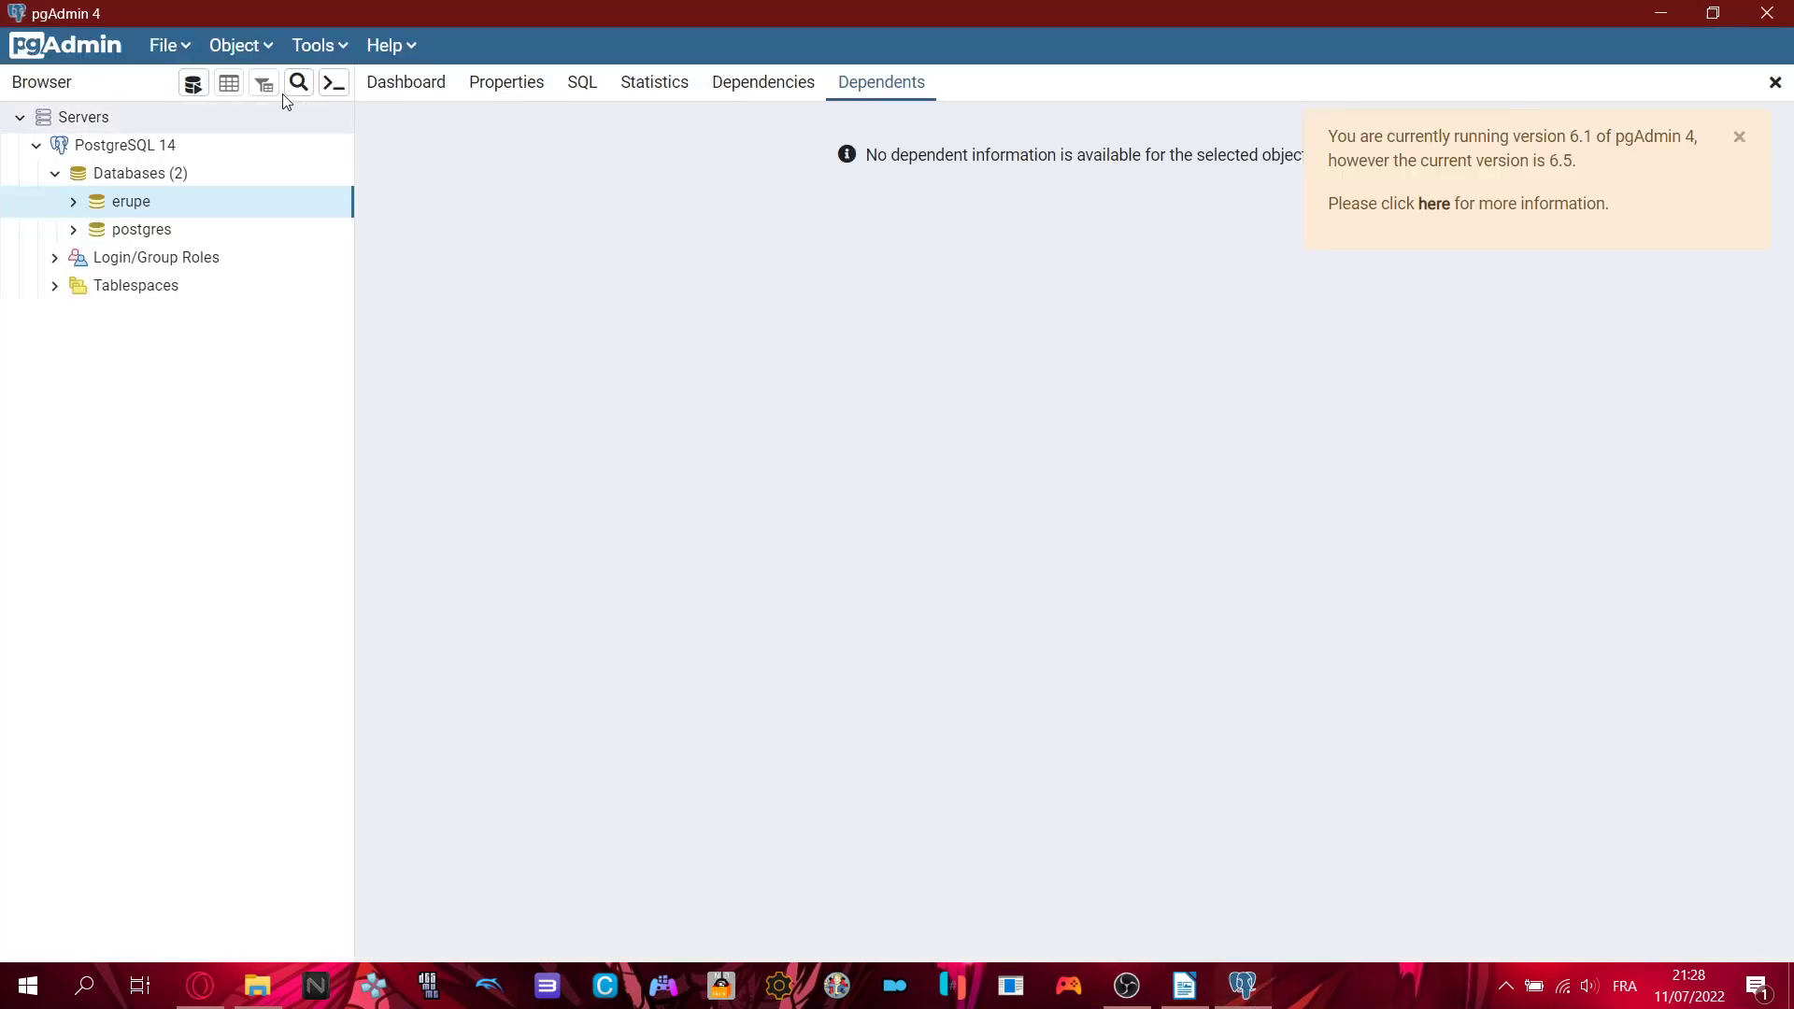
- Open pgAdmin's Preferences on the Paths > Binary paths page showing the EDB Advanced Server rows
click(176, 48)
click(200, 90)
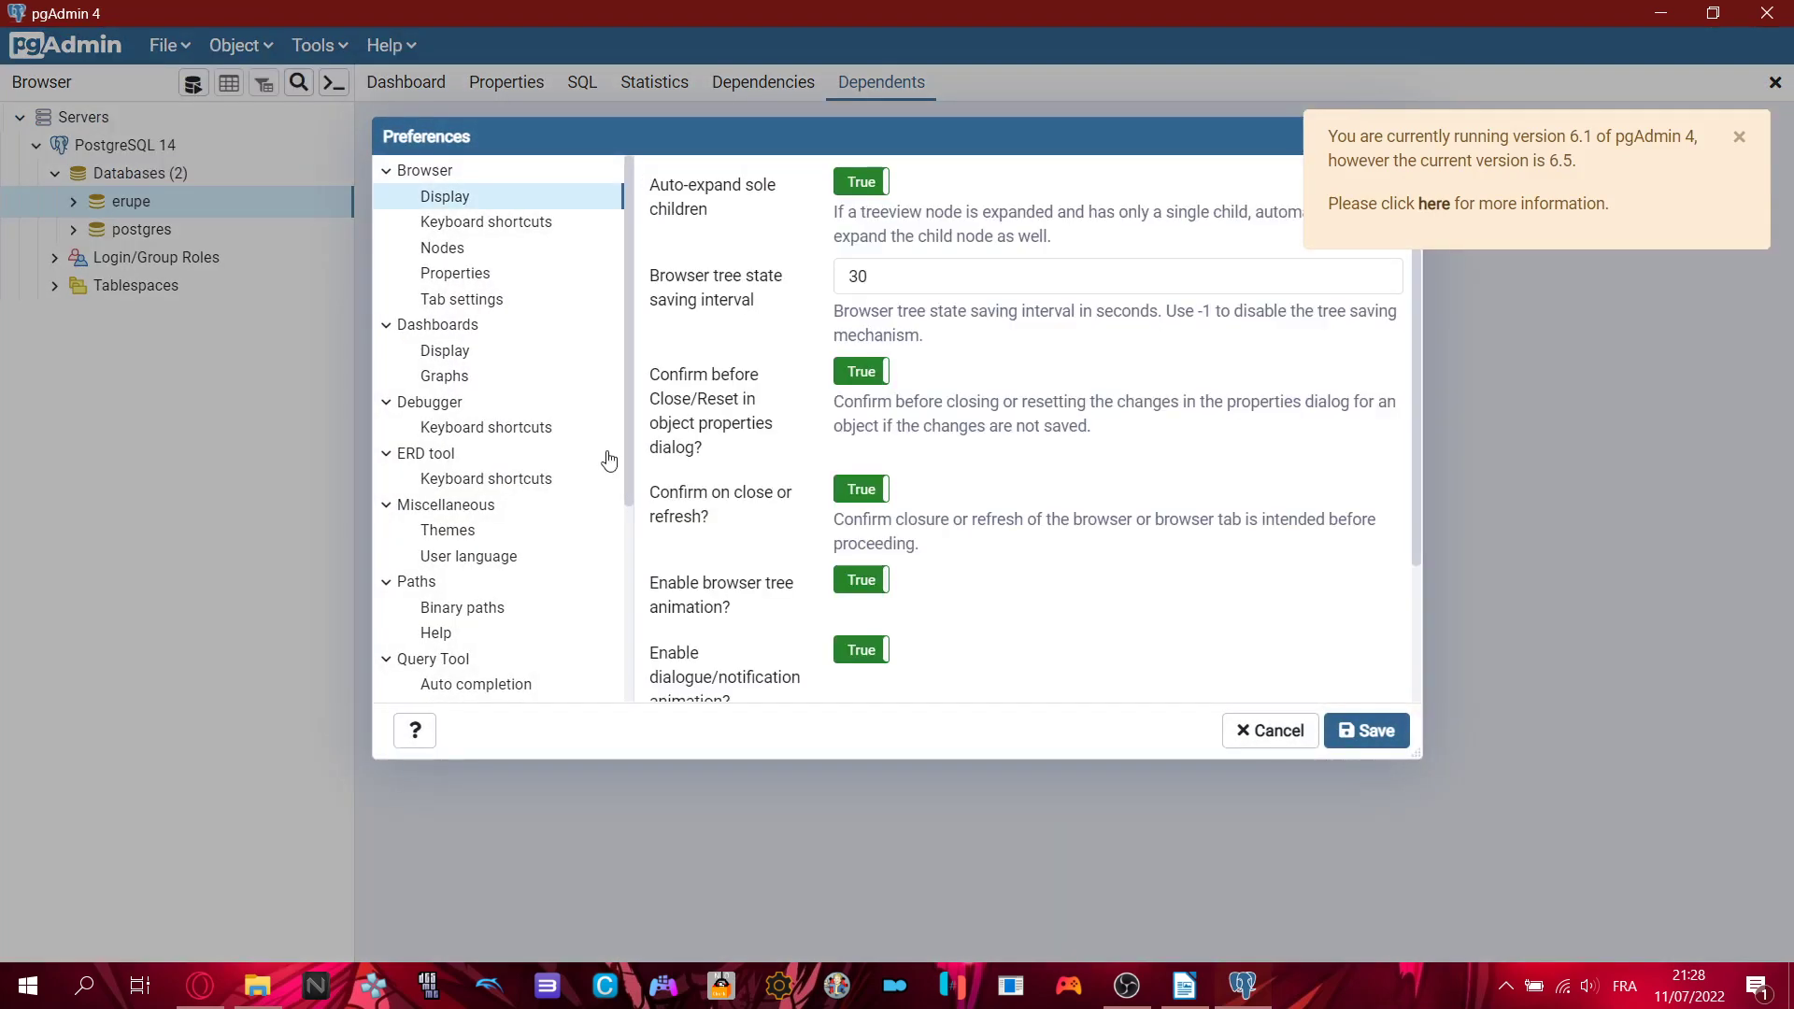
click(1207, 992)
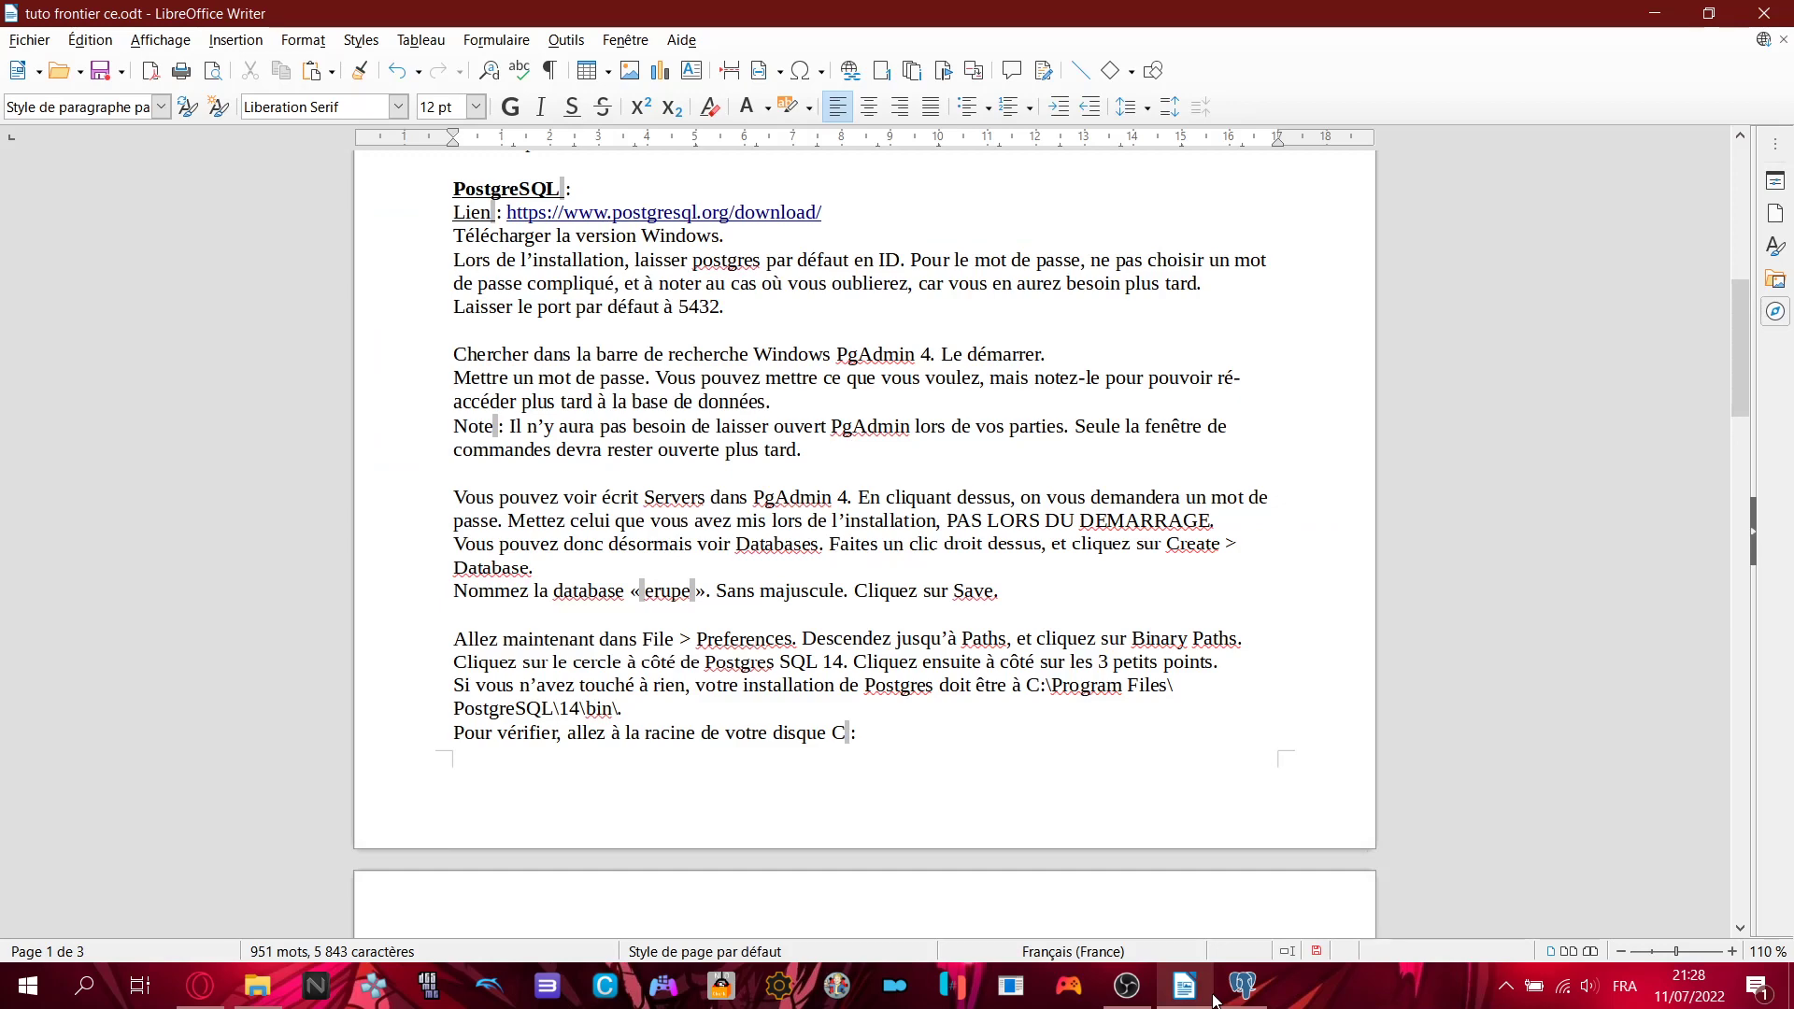
click(1217, 995)
scroll(468, 477, down, 2)
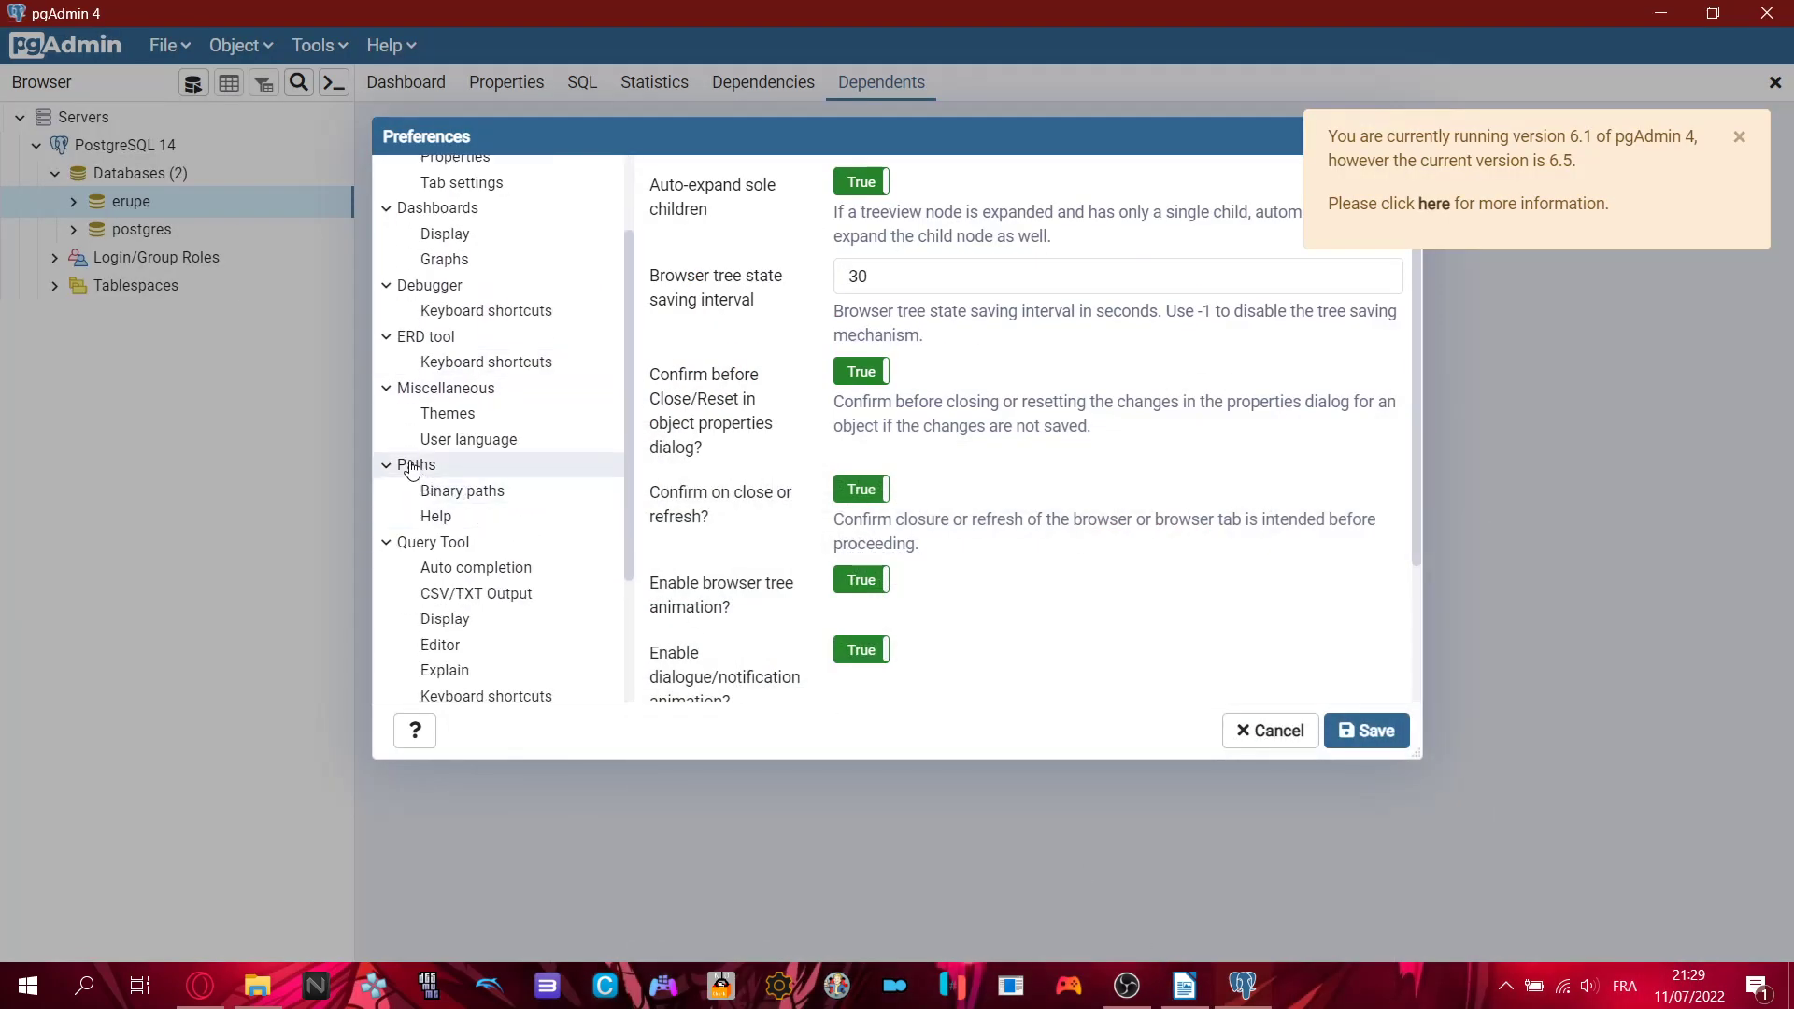
scroll(421, 374, up, 3)
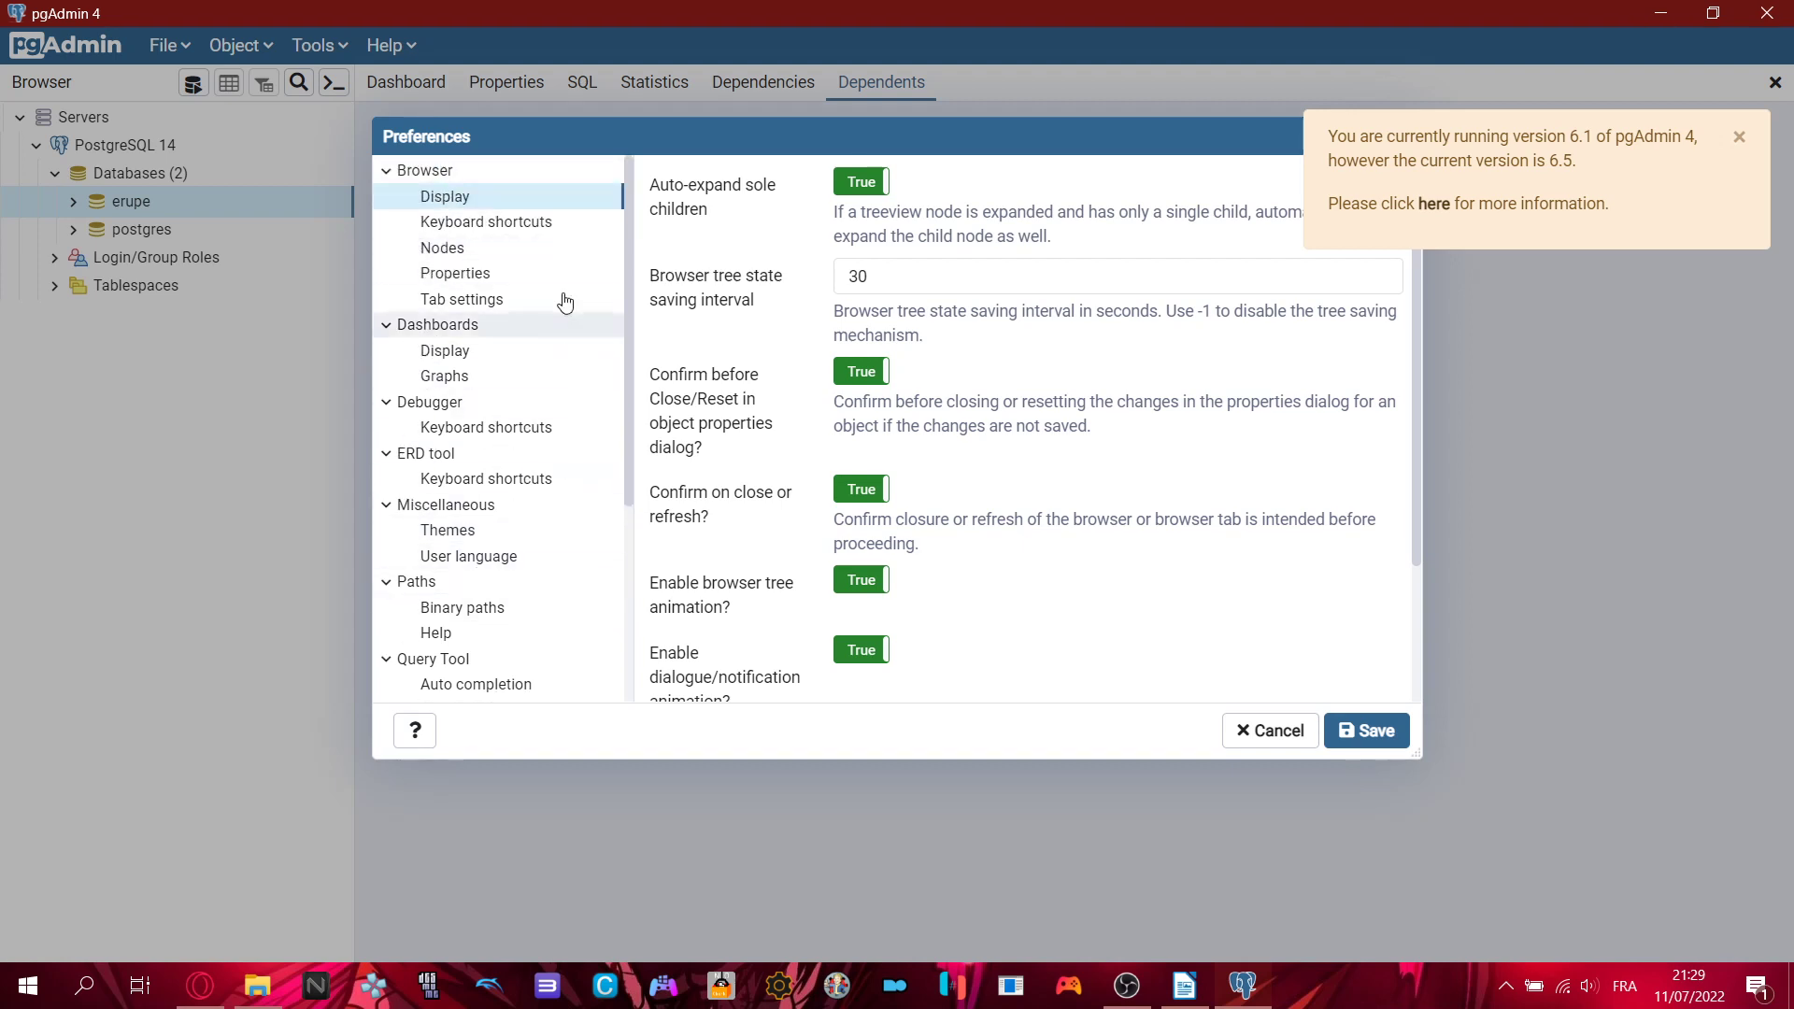
scroll(486, 477, down, 1)
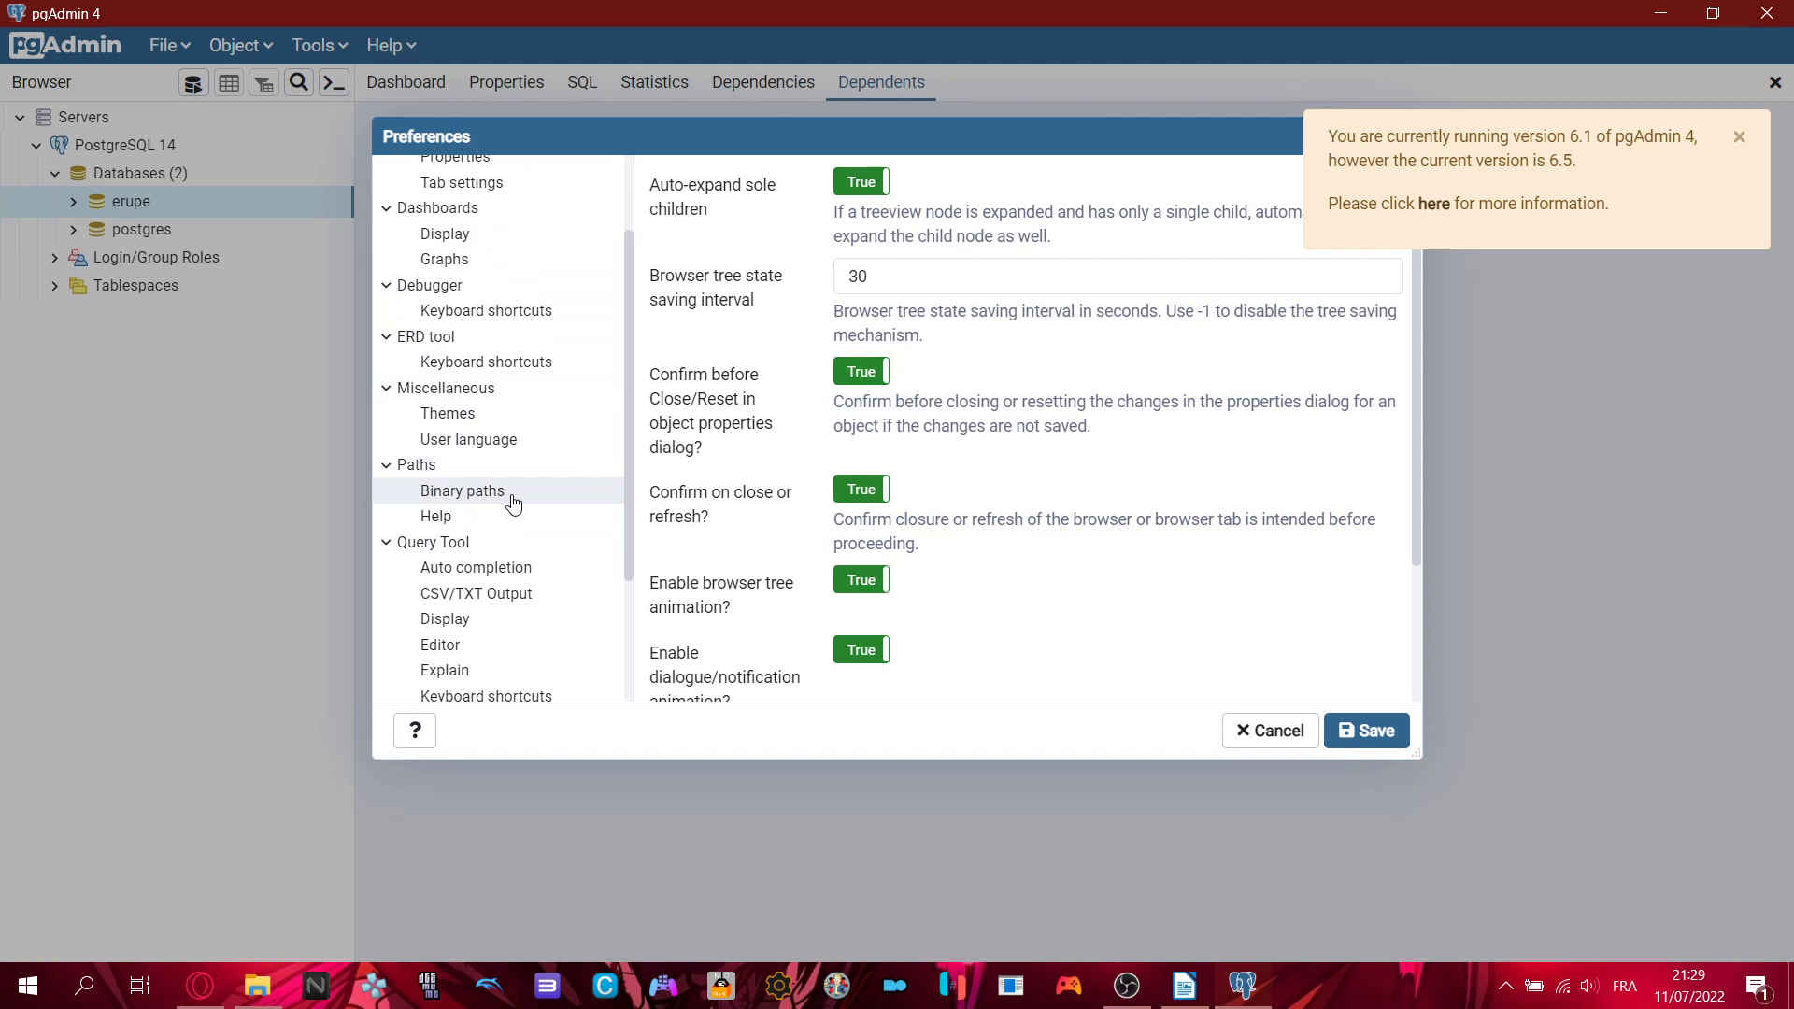
click(513, 504)
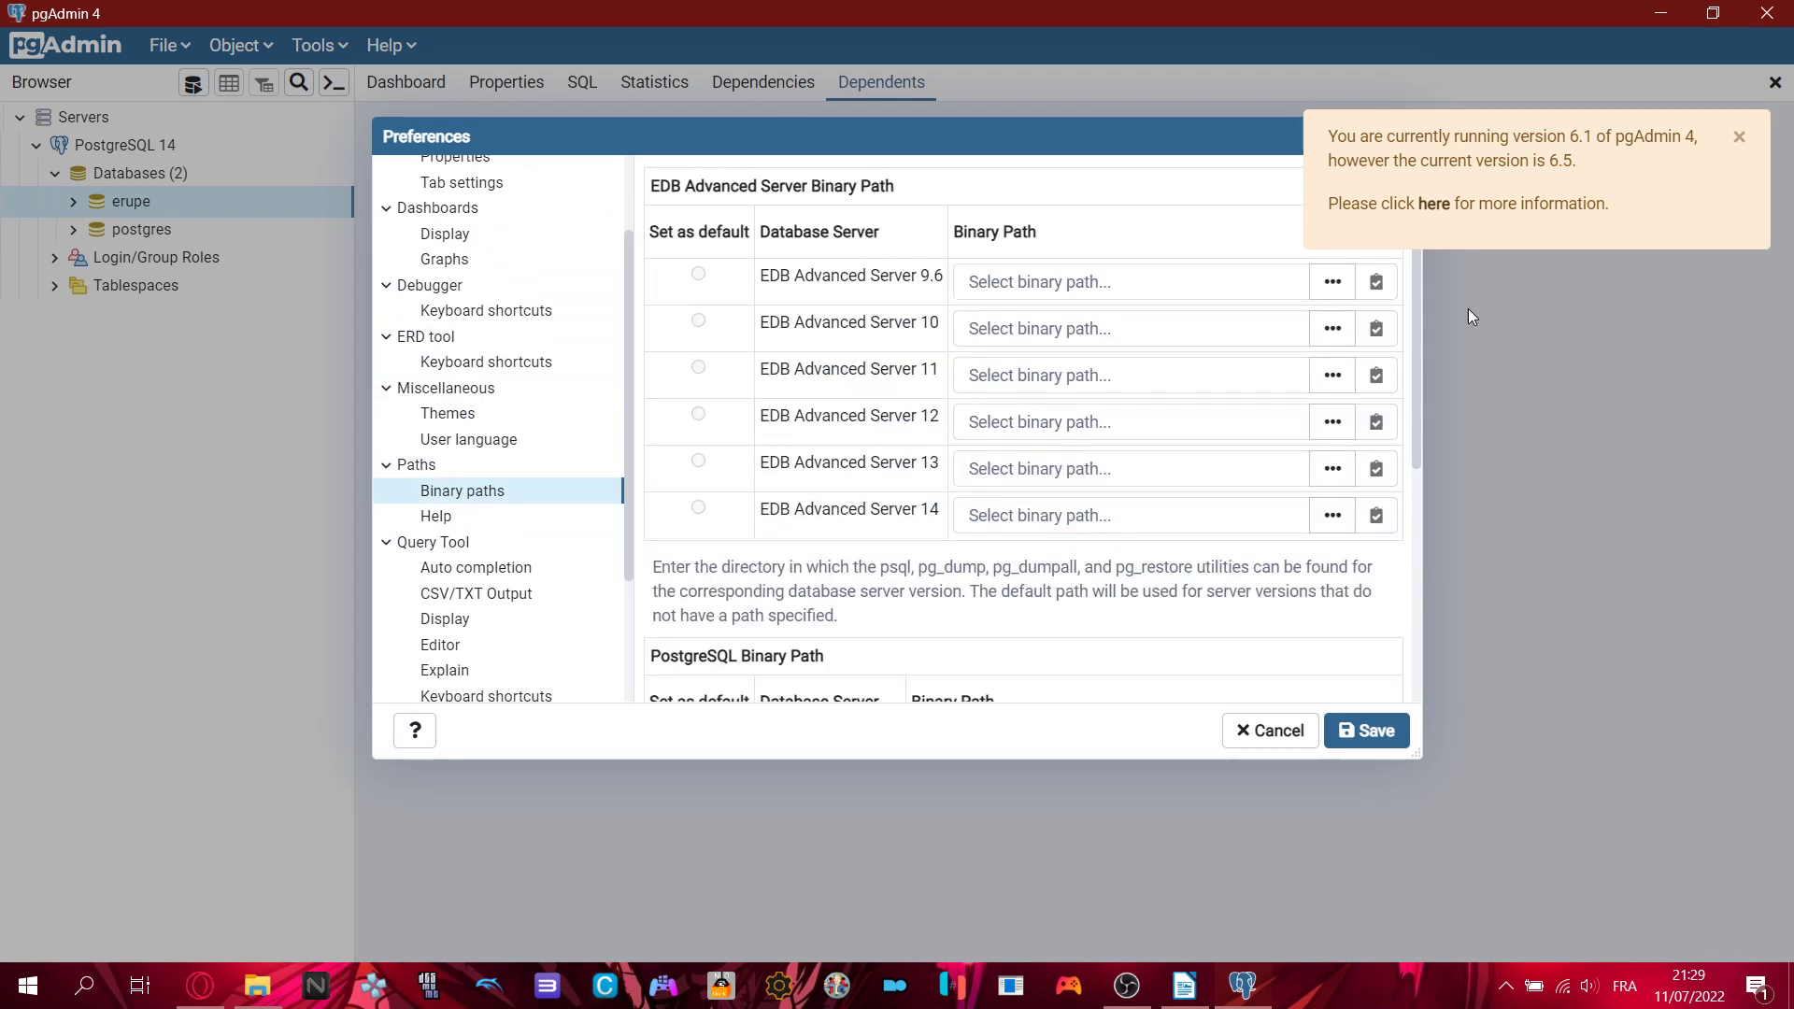
- Inspect the PostgreSQL 14 binary path field and open its '...' folder browser
scroll(1169, 430, down, 2)
scroll(1051, 411, down, 2)
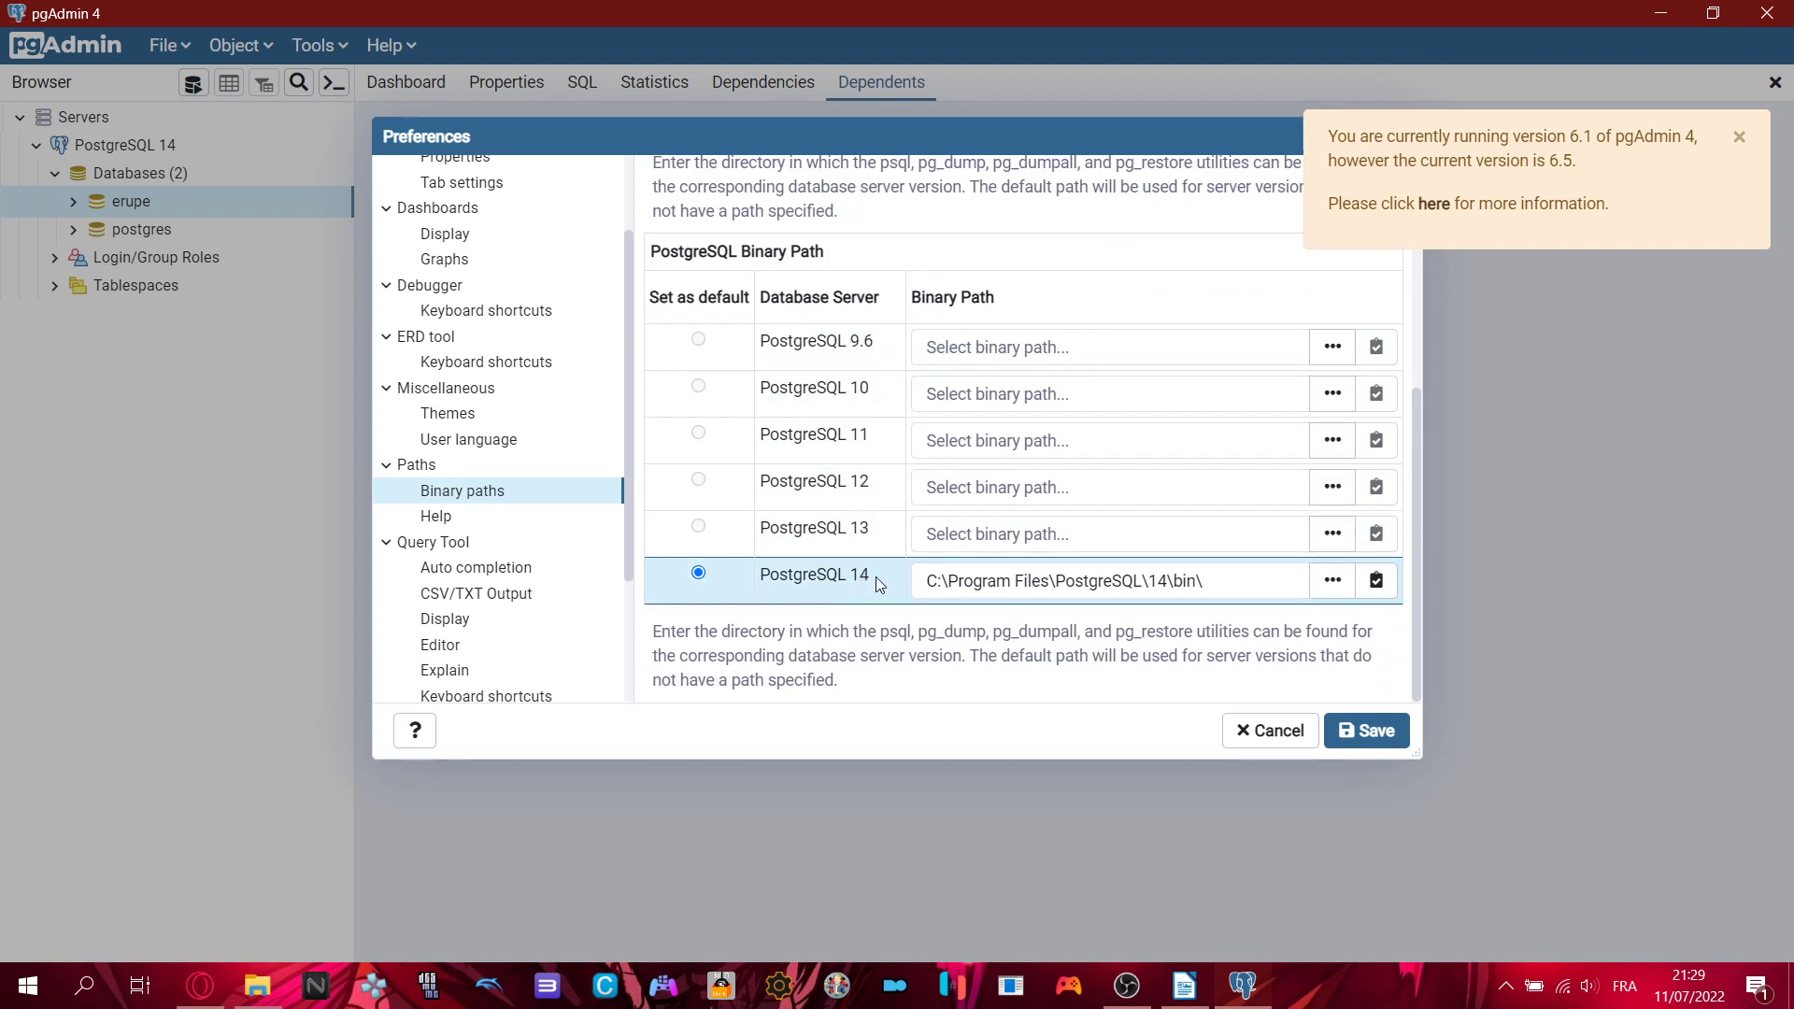
drag(1222, 582, 917, 581)
click(979, 580)
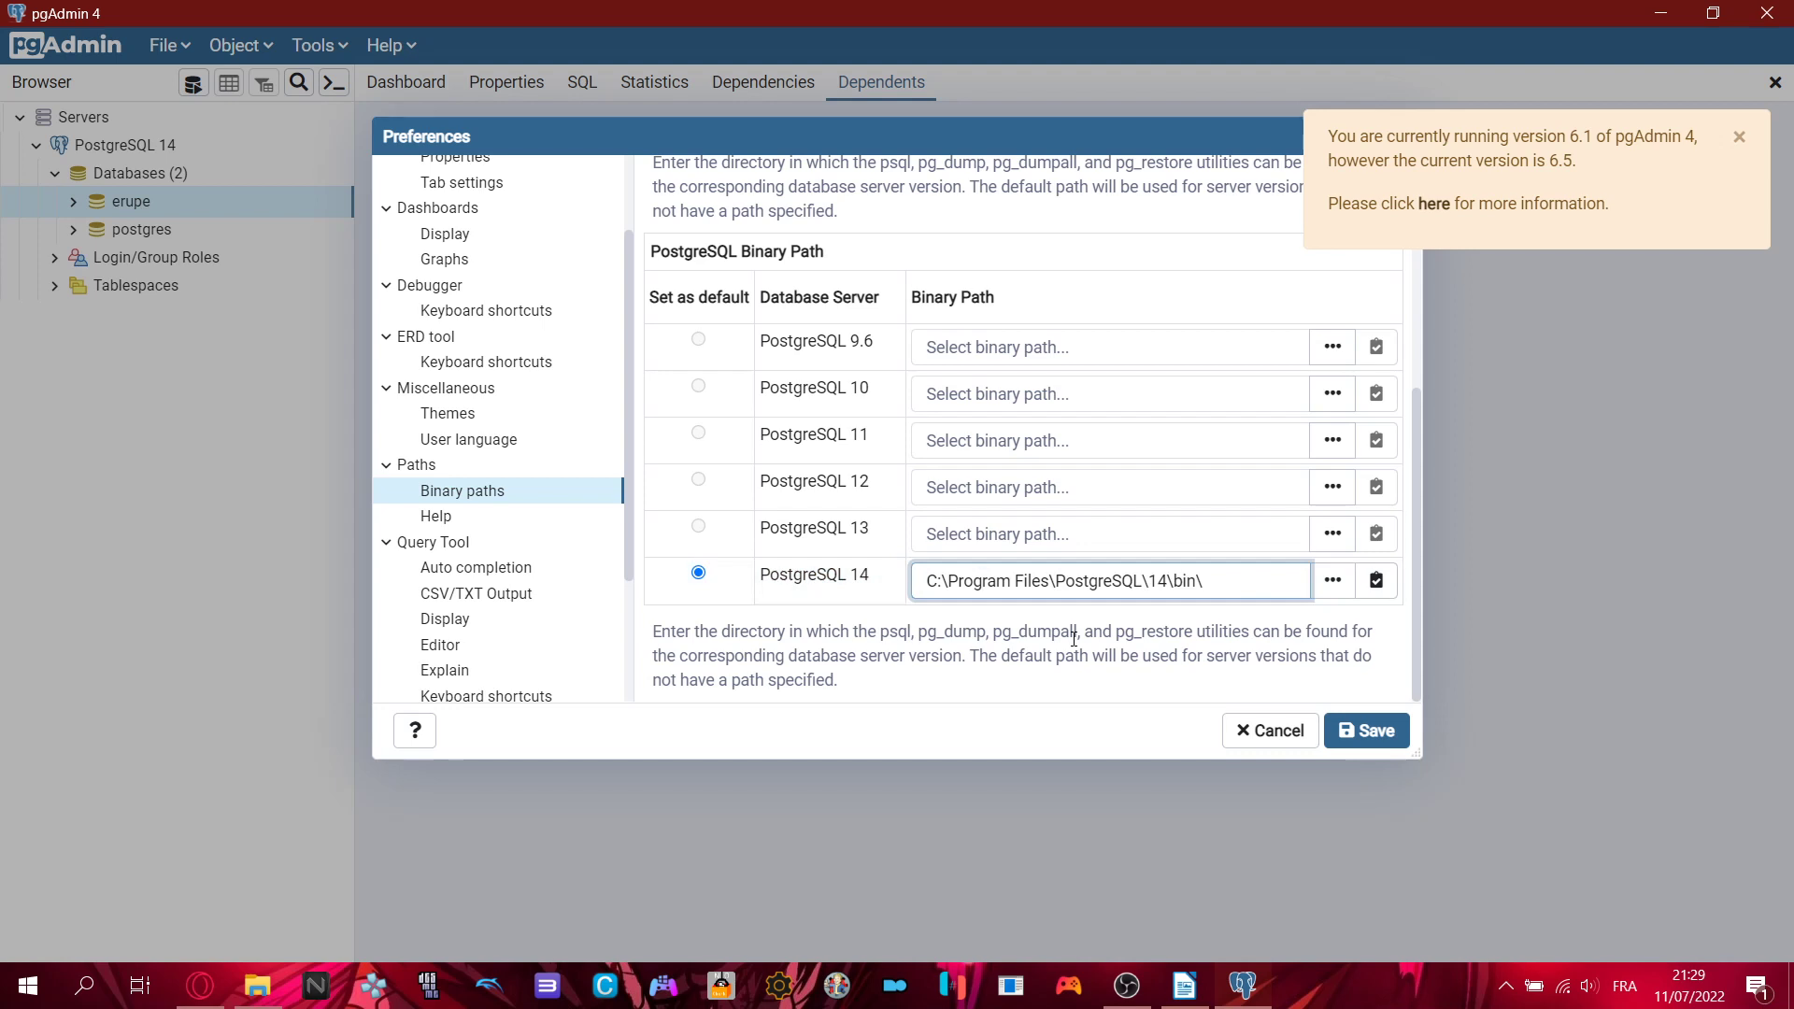
key(End)
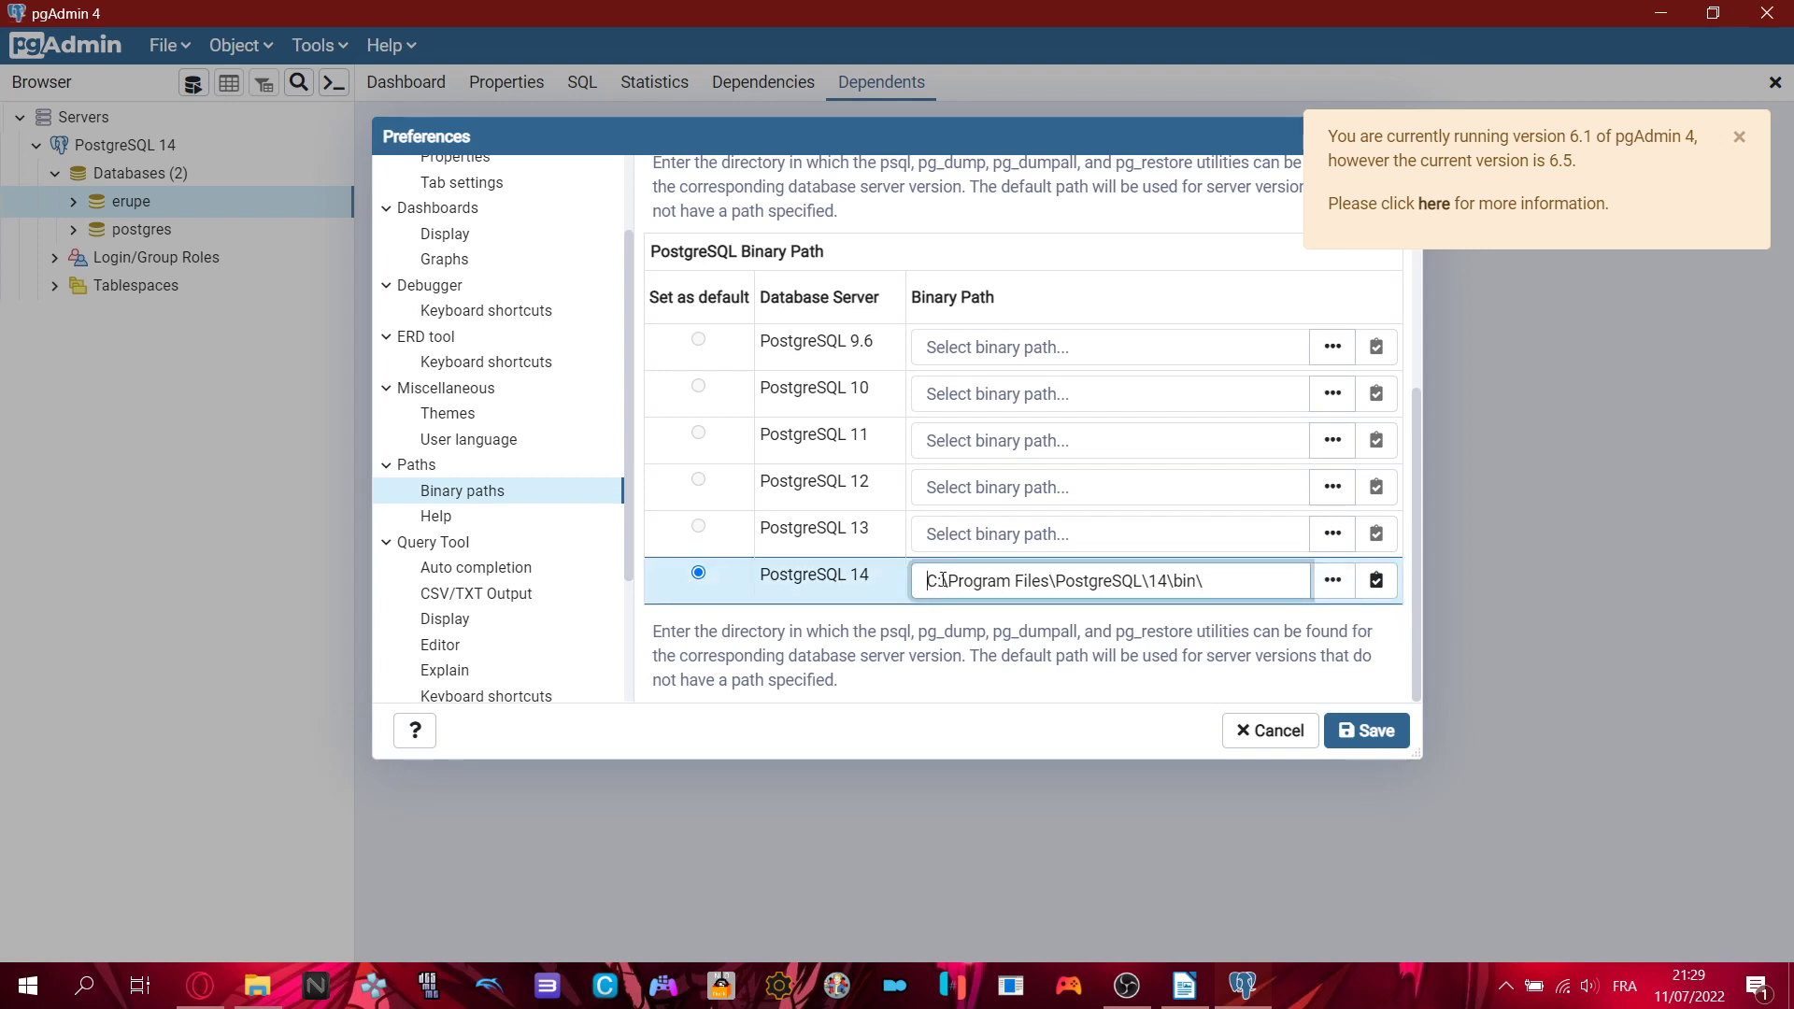
drag(943, 580, 1210, 593)
click(1220, 587)
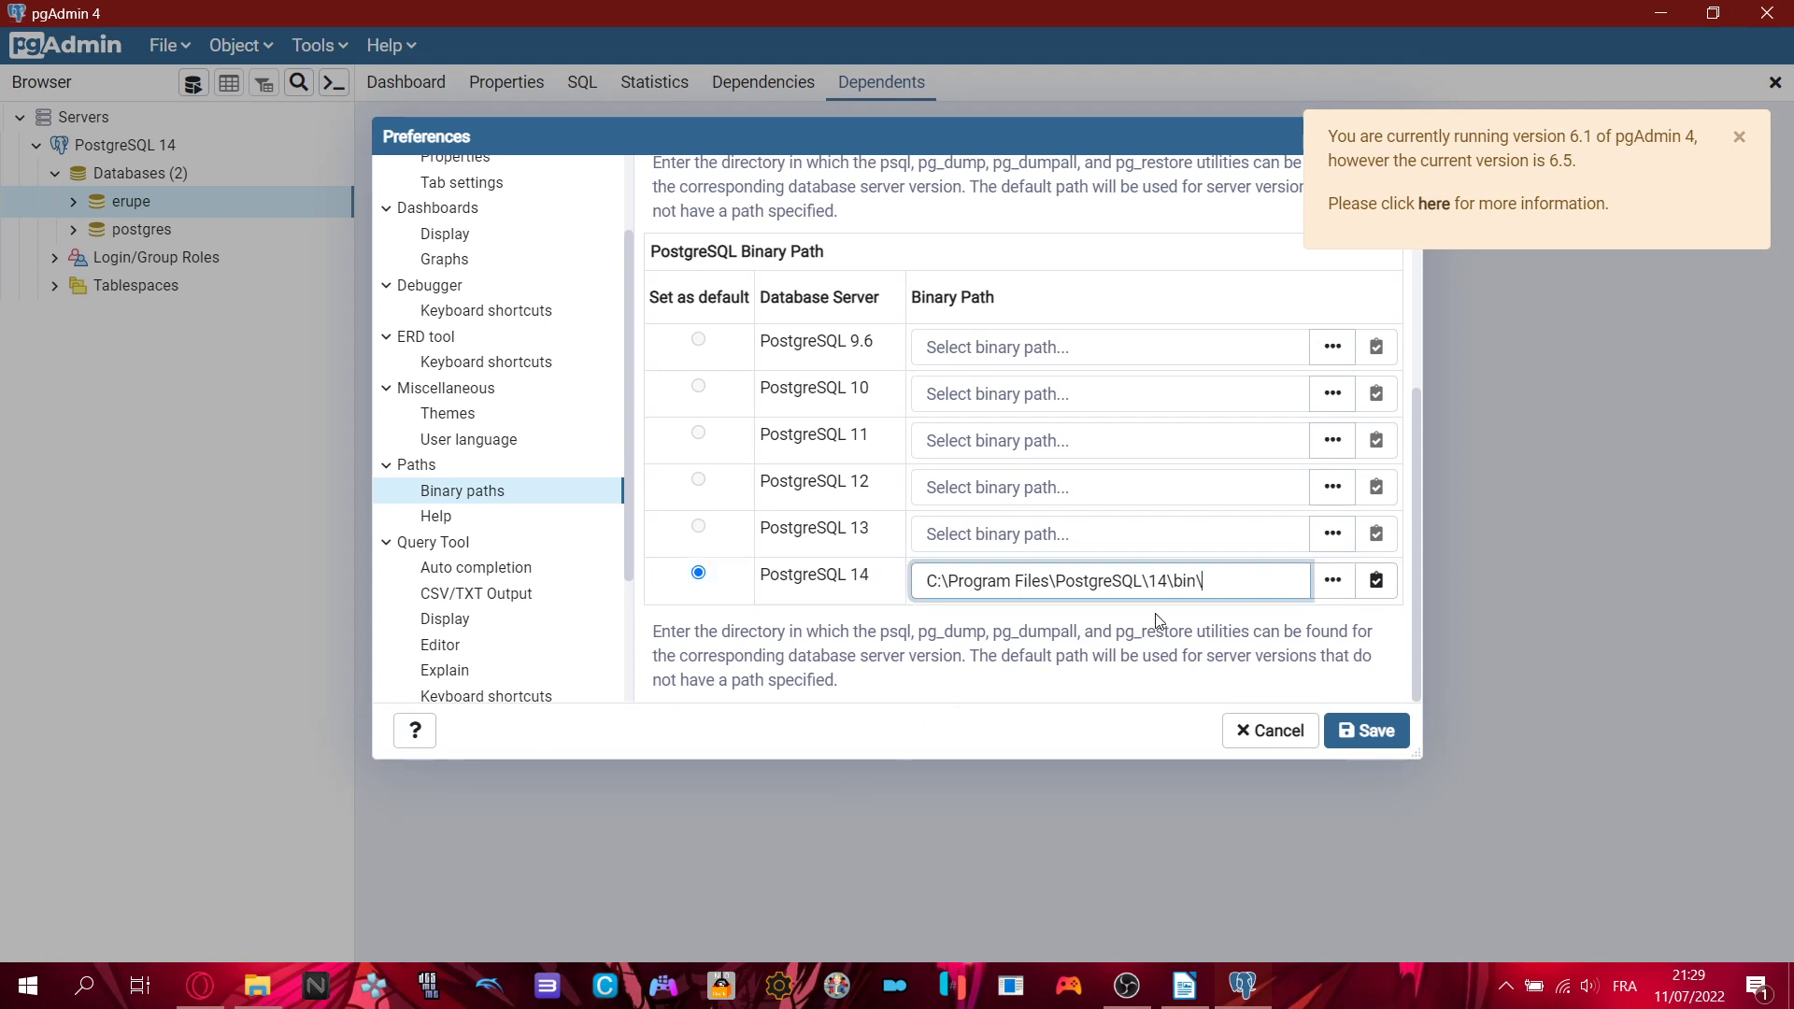
click(1332, 580)
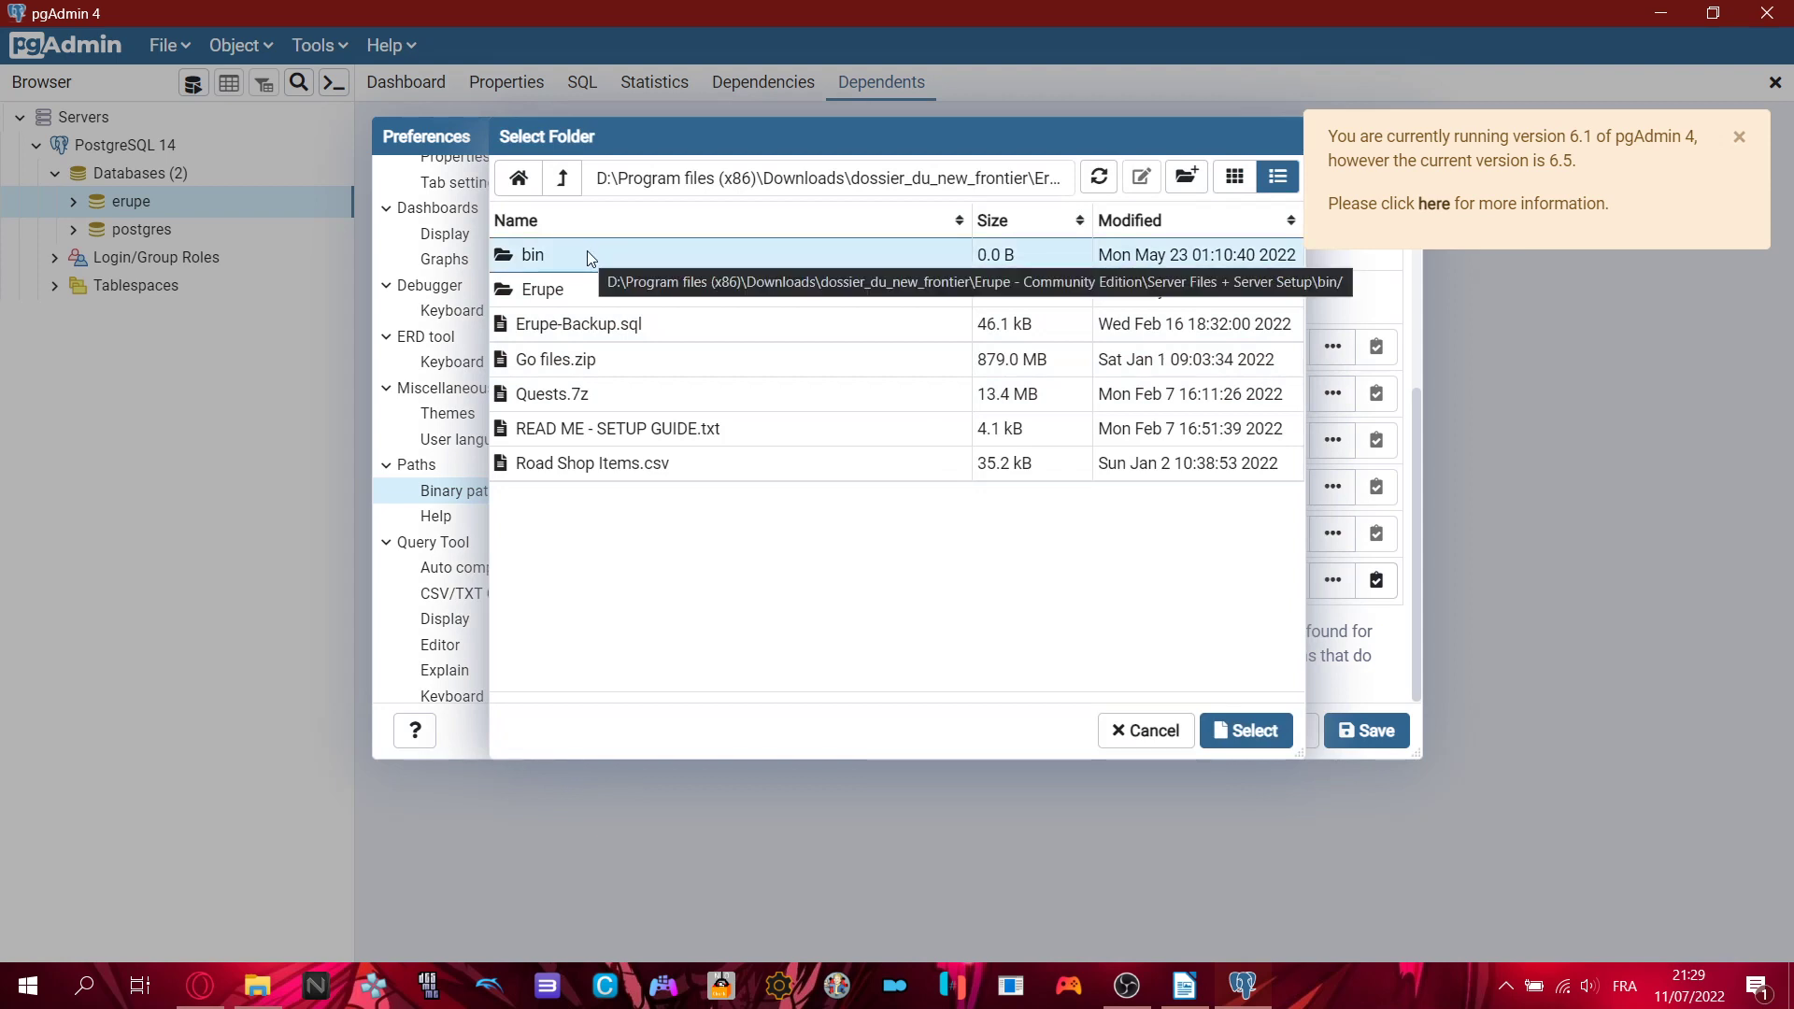
- Jump the Select Folder browser to the user's home folder and scroll through .android, .cache and others
click(516, 178)
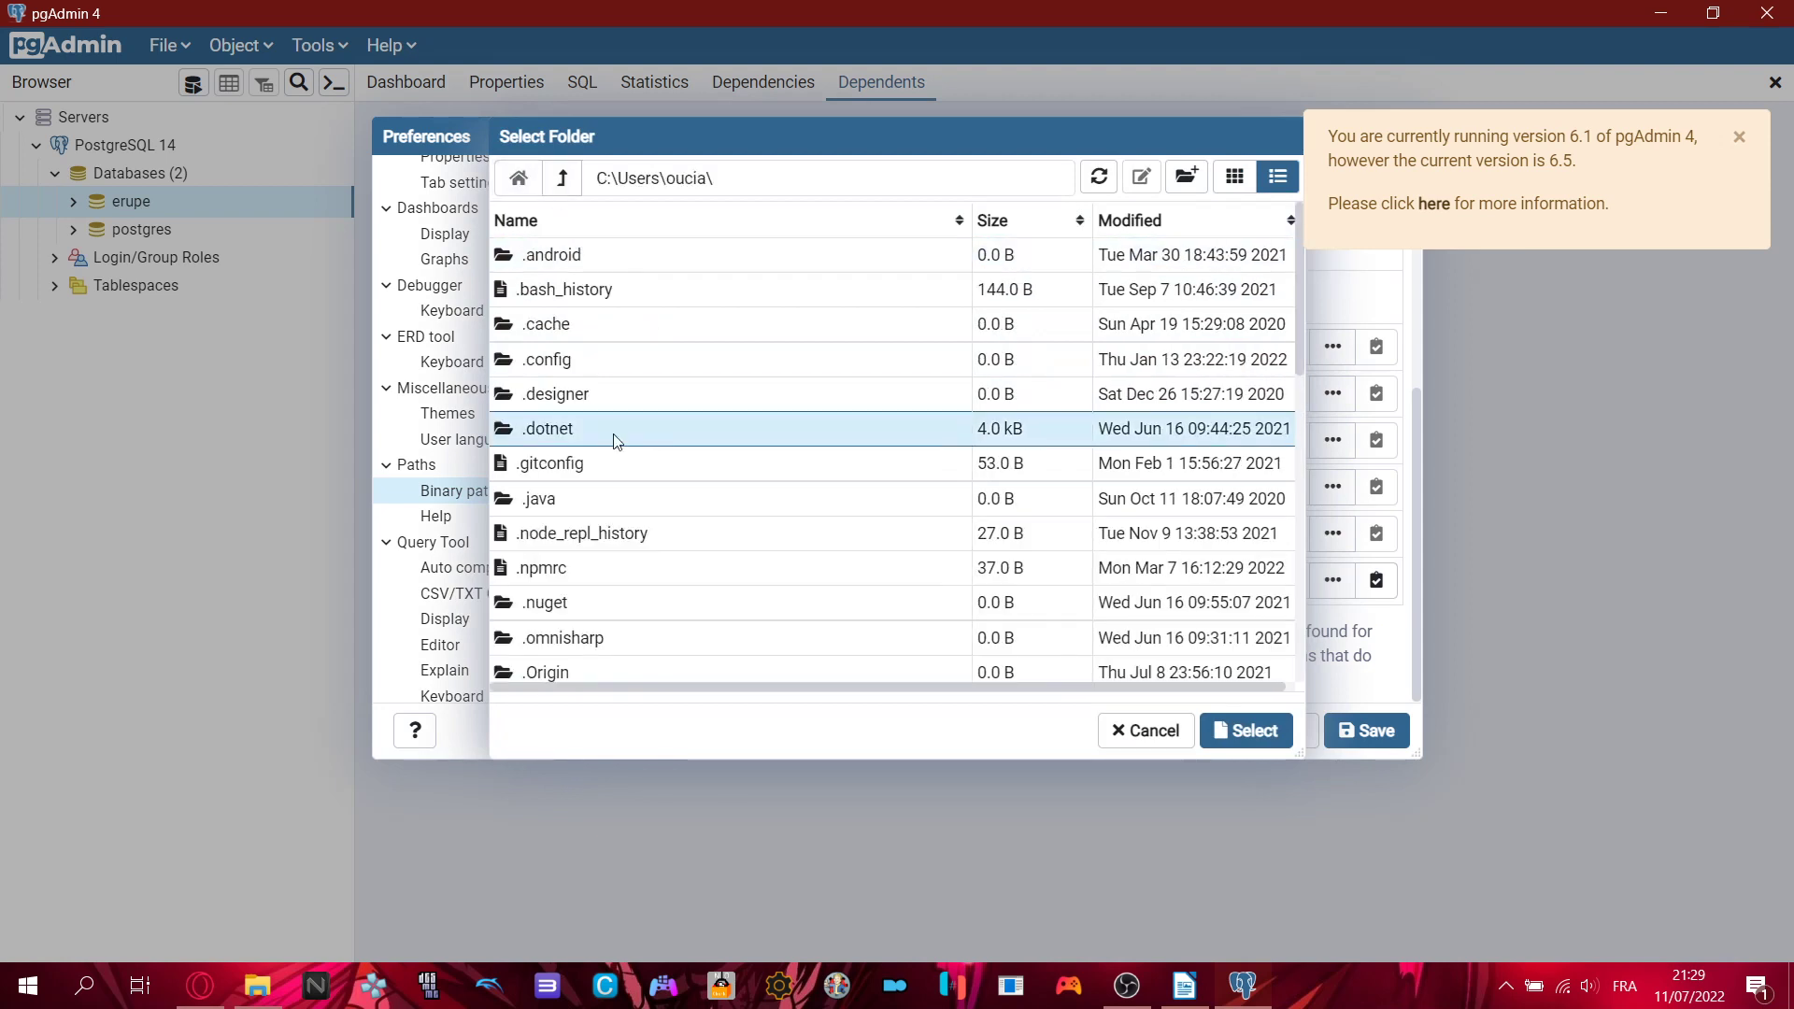
scroll(748, 463, down, 8)
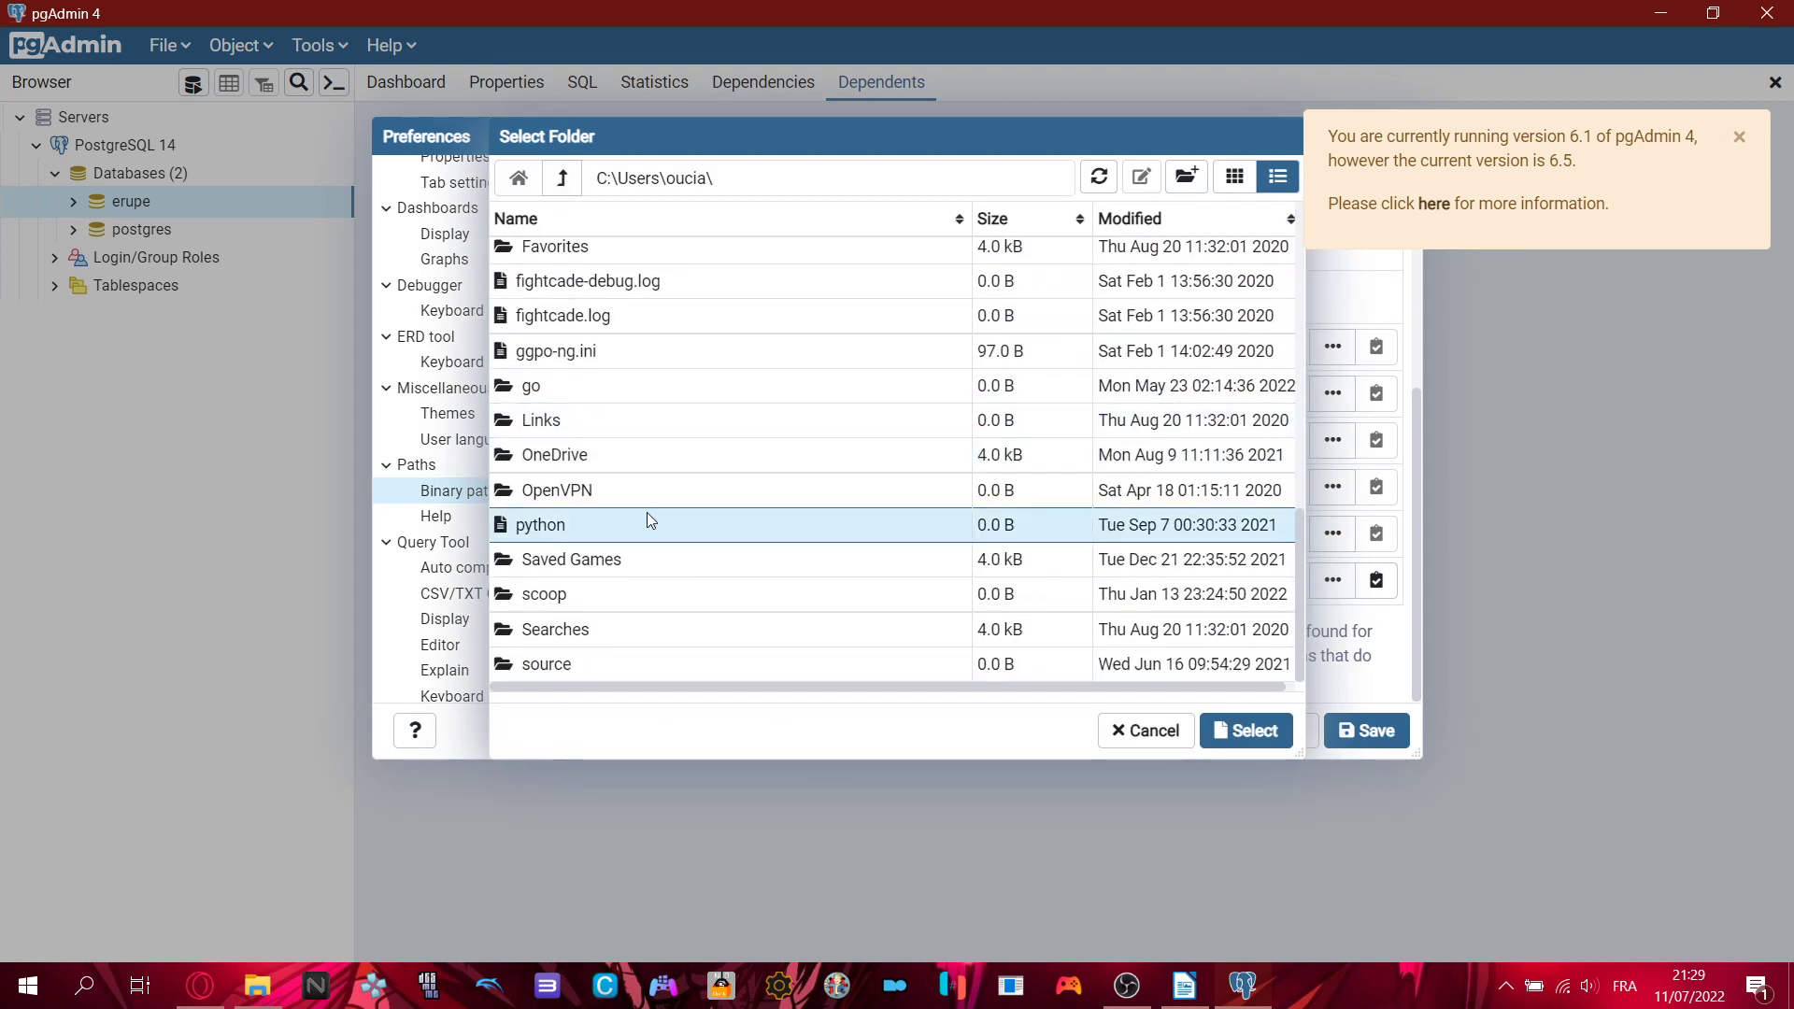
scroll(790, 480, up, 7)
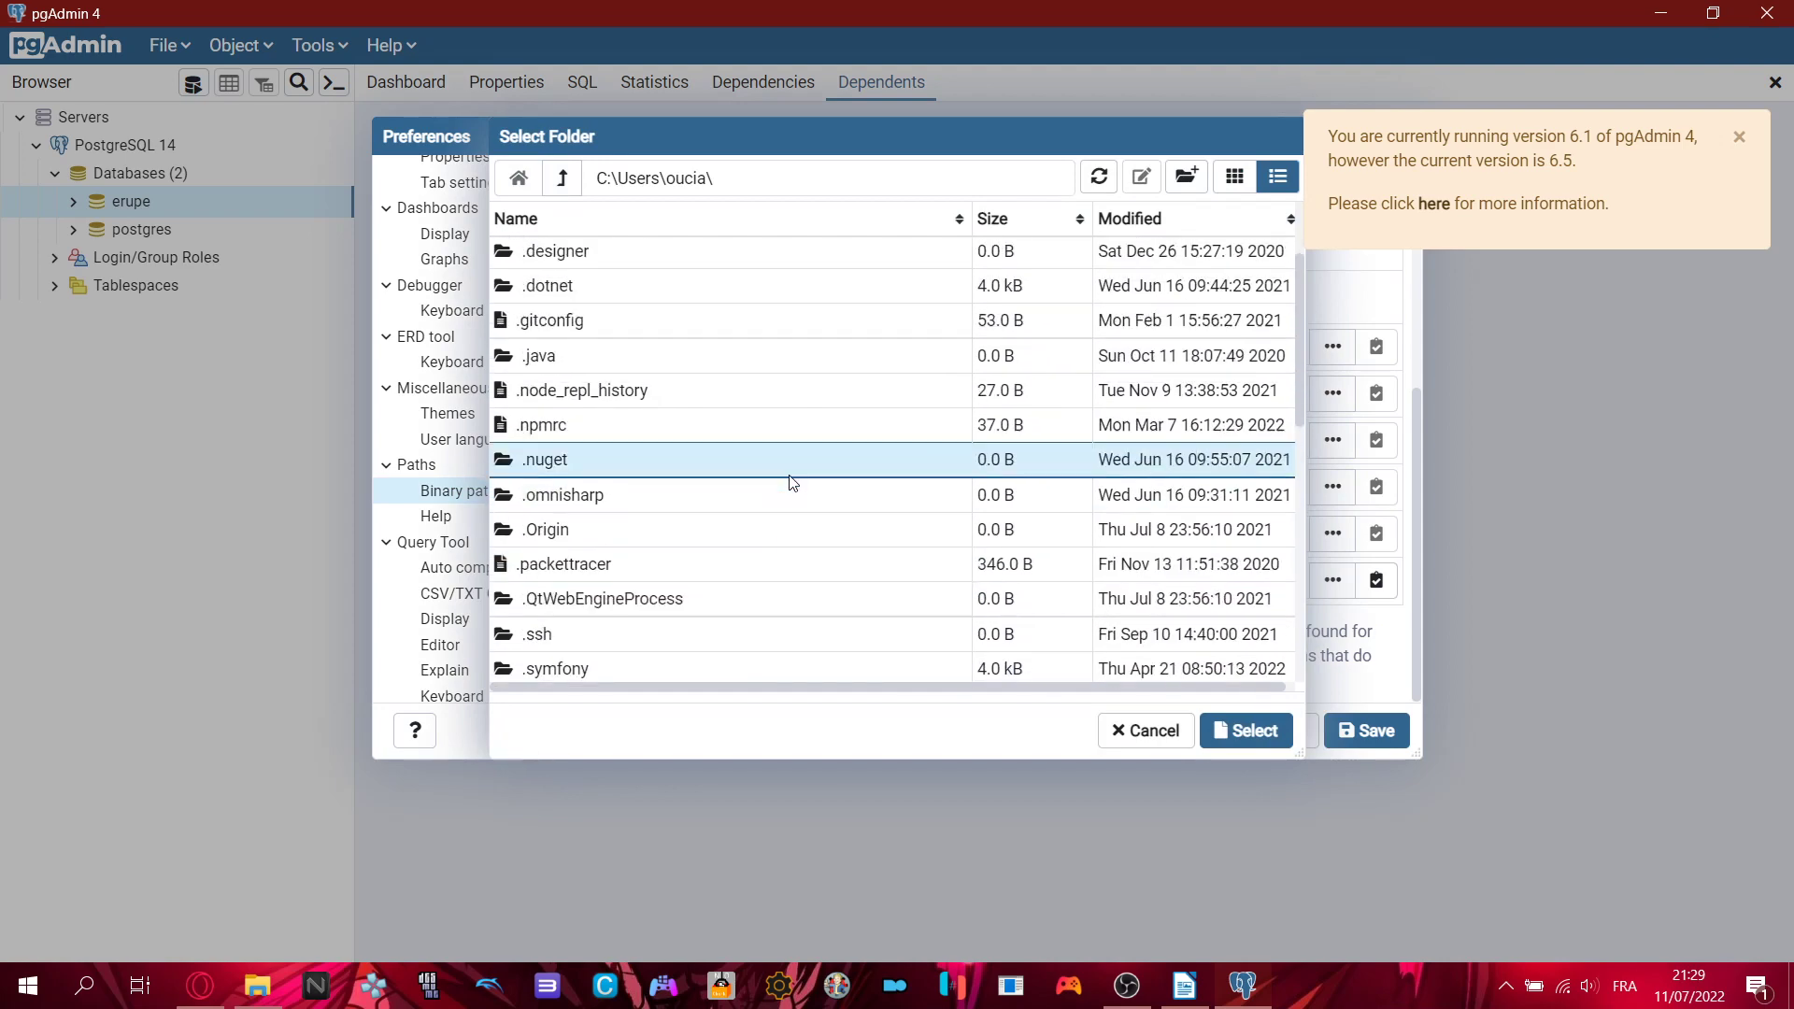
scroll(714, 299, up, 1)
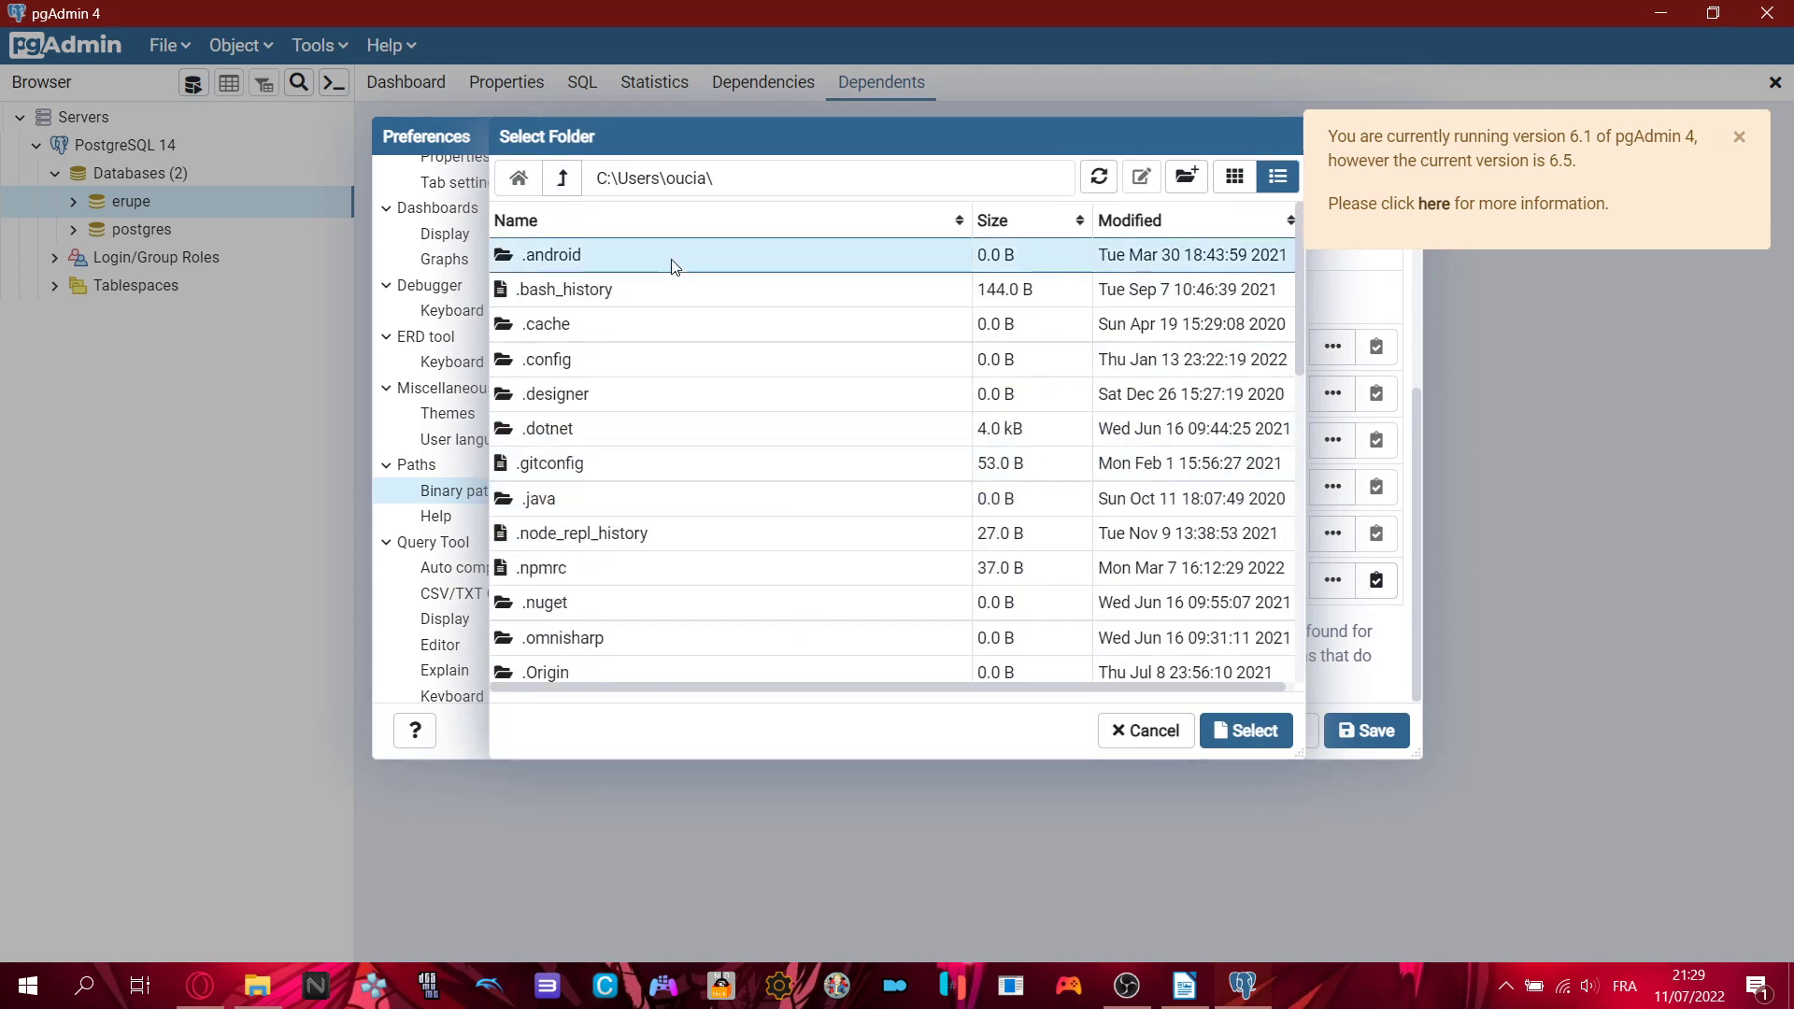
scroll(692, 374, down, 6)
scroll(696, 467, up, 1)
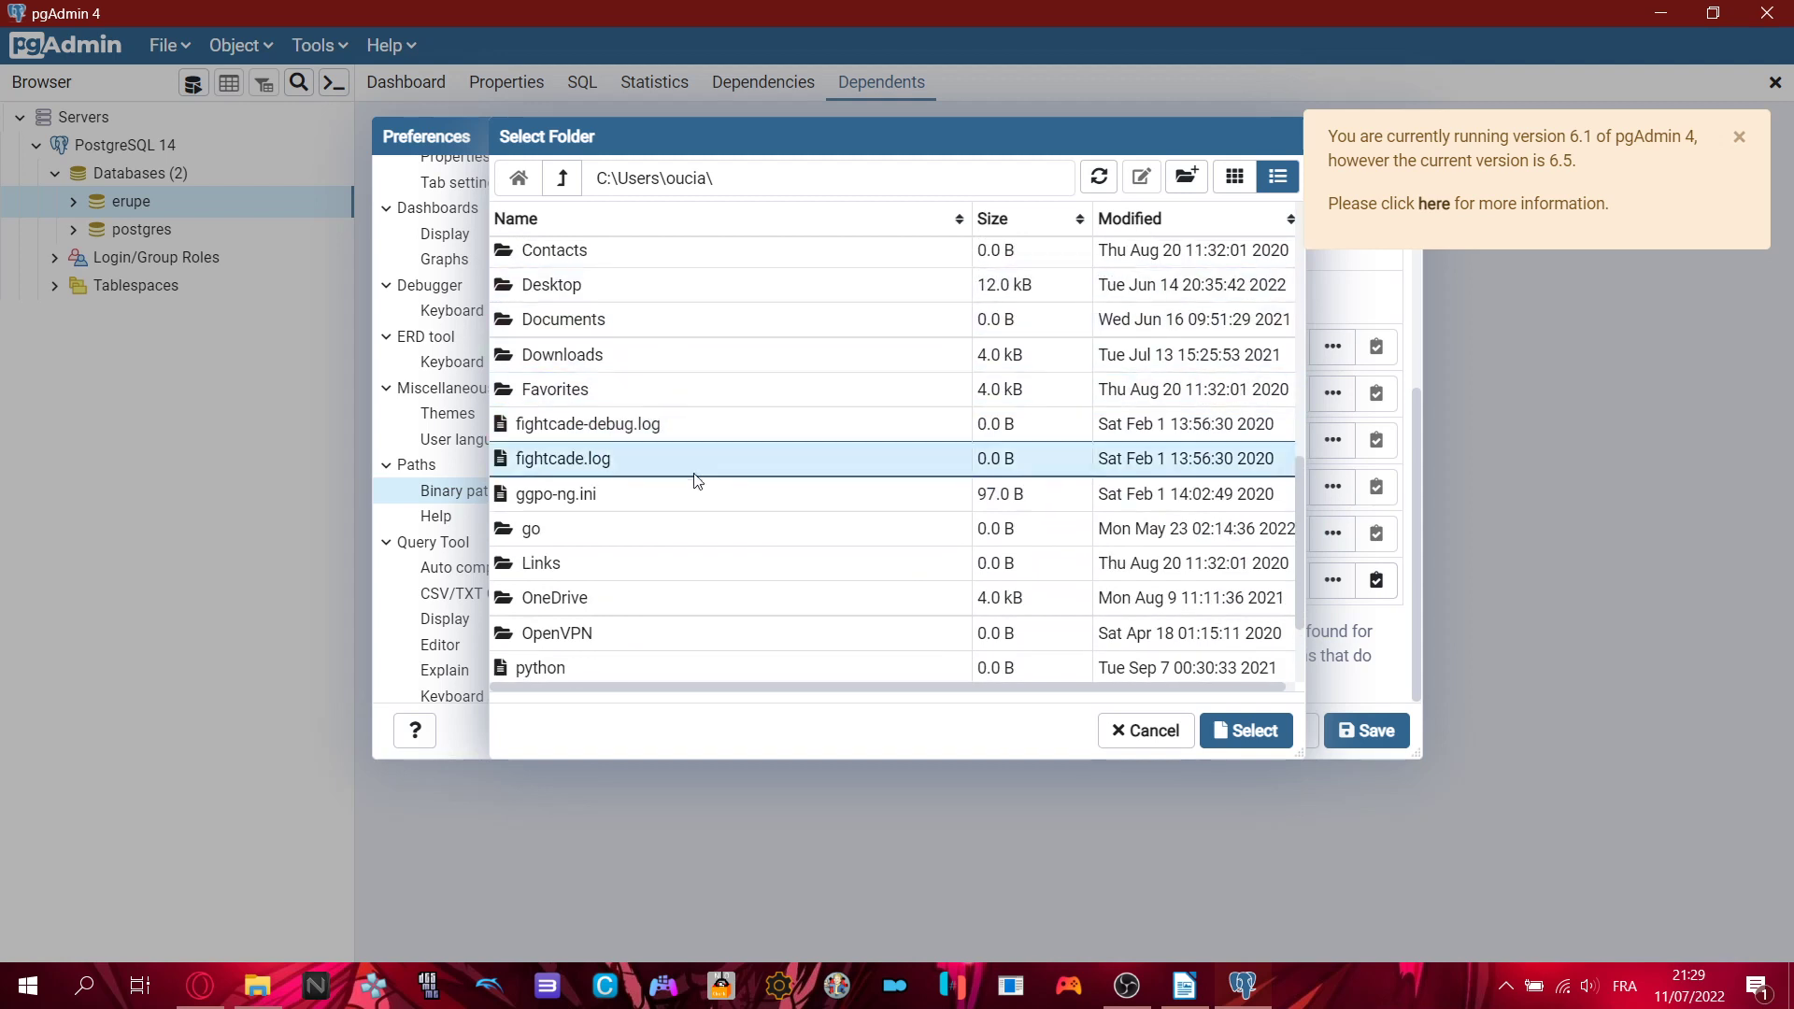
scroll(682, 518, down, 3)
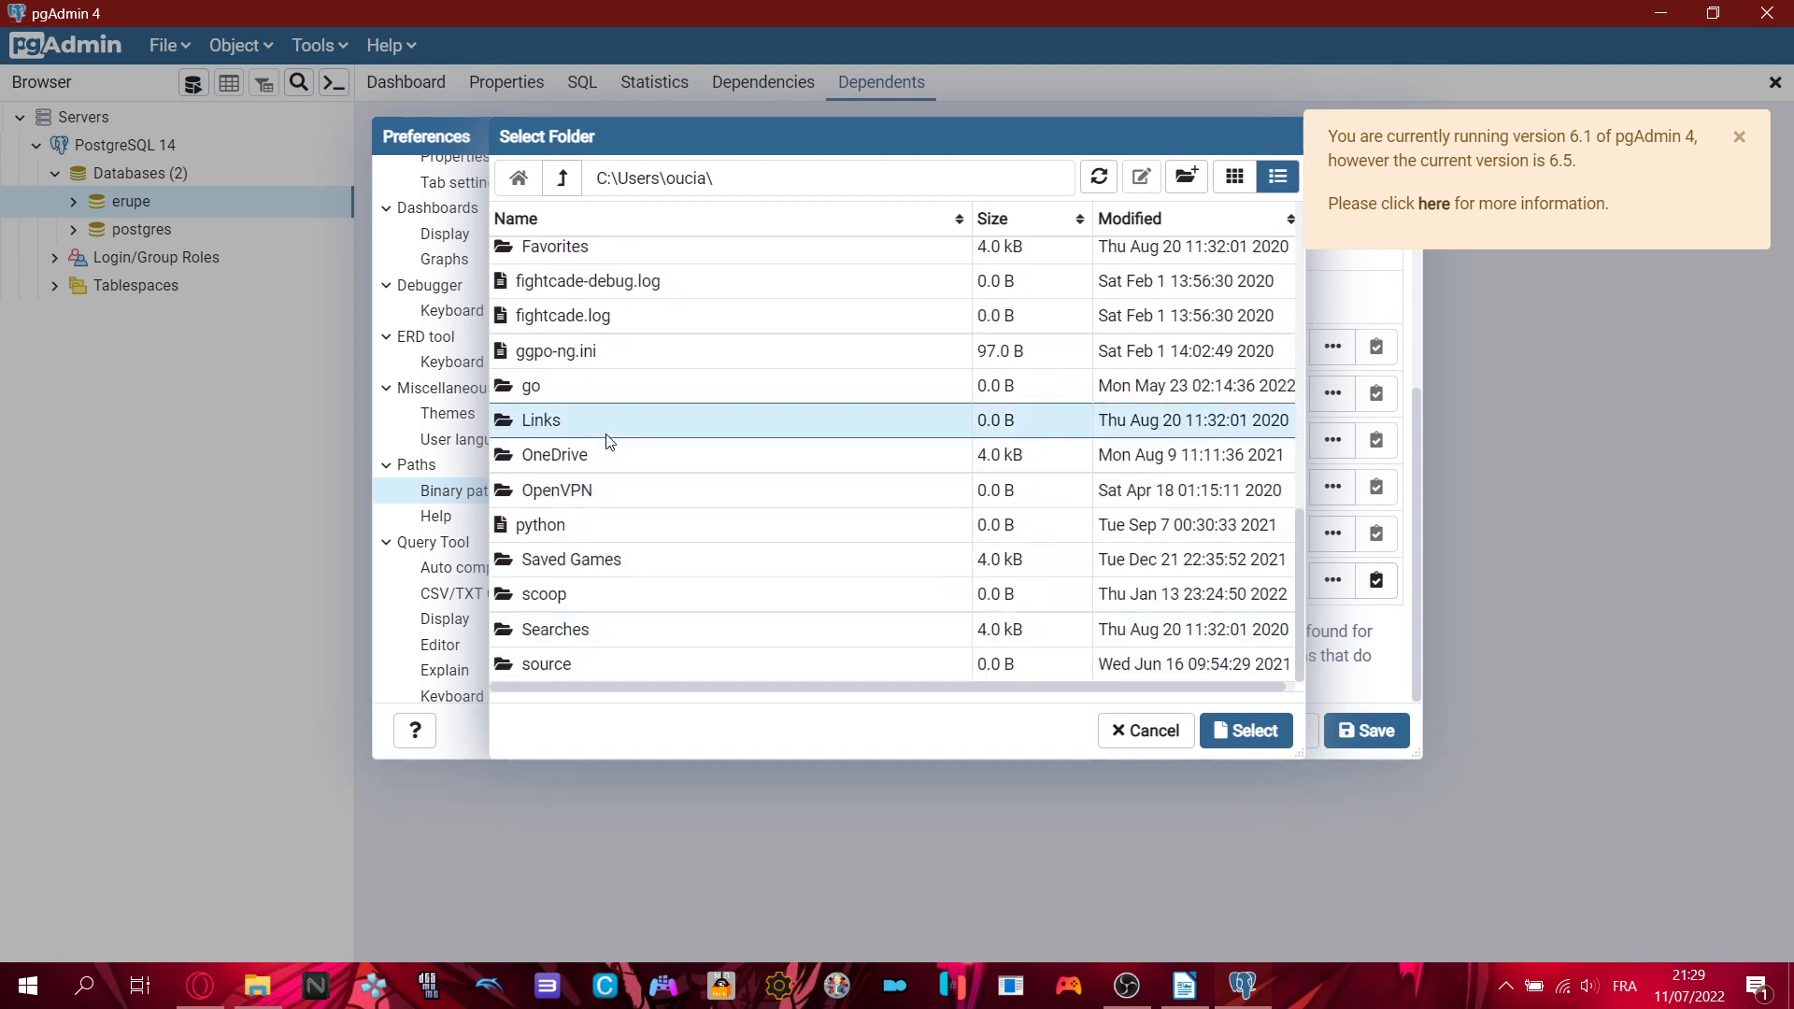
scroll(622, 434, up, 3)
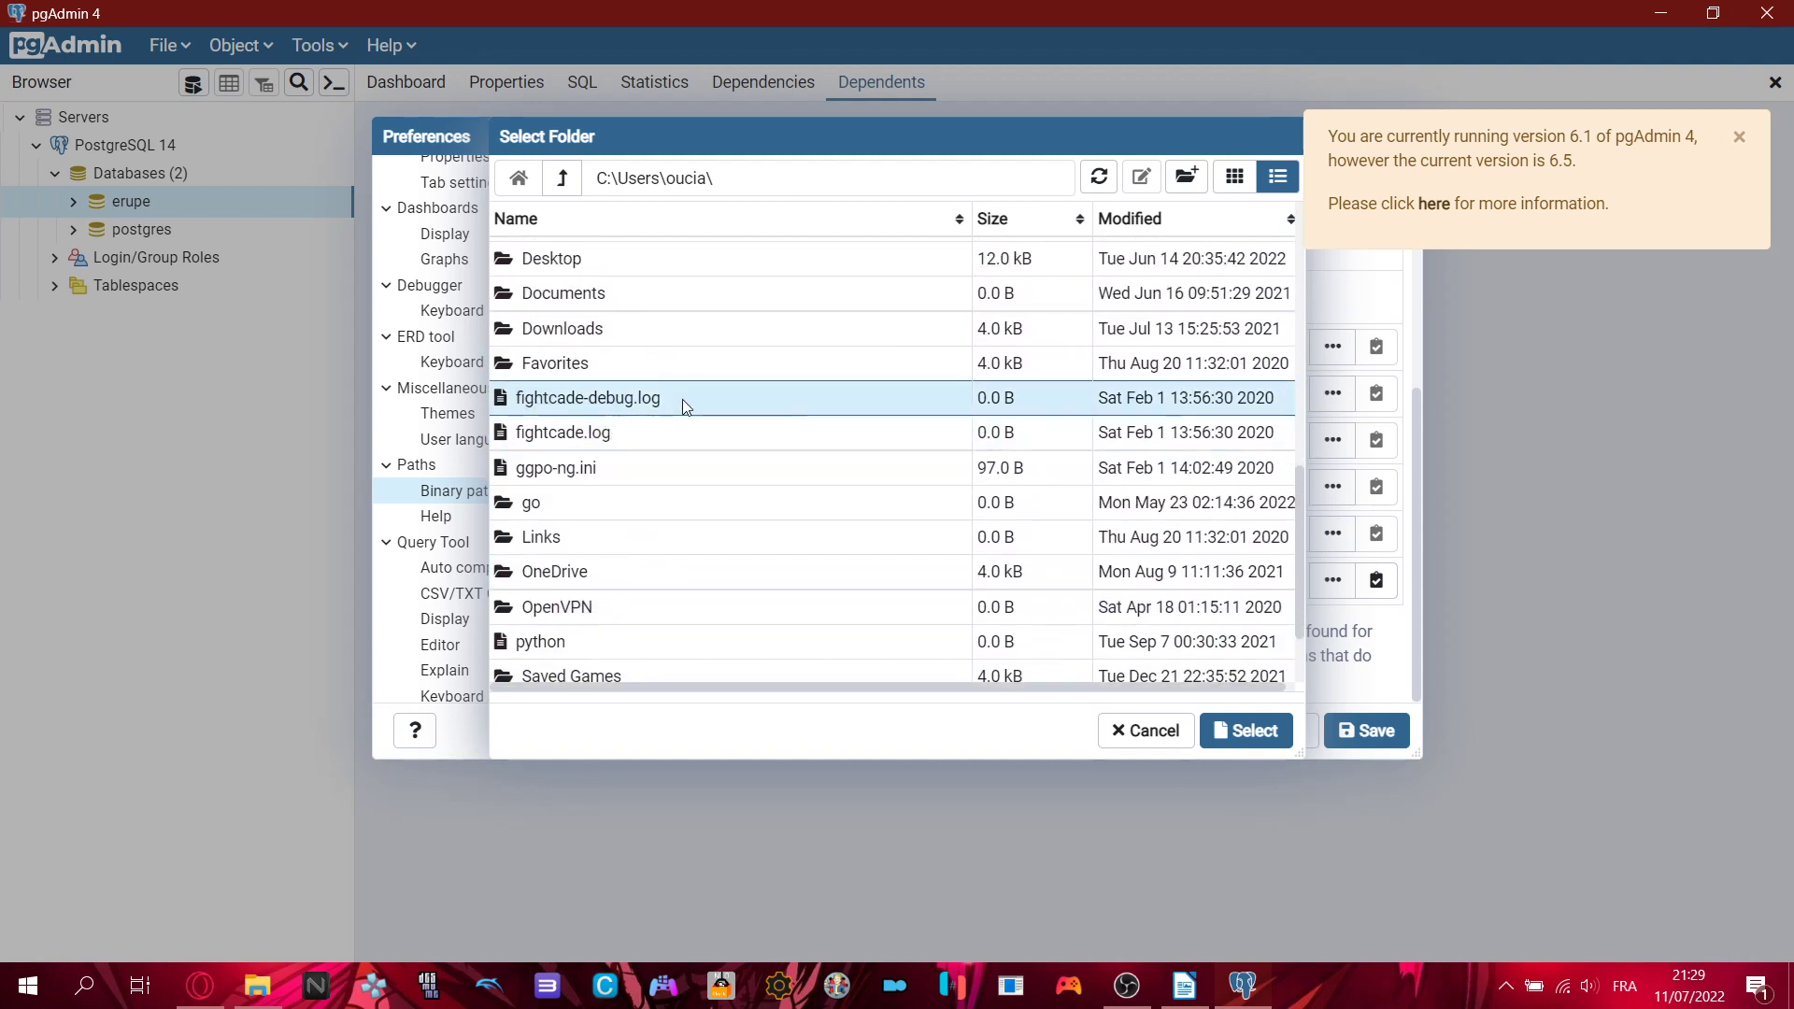
scroll(687, 561, down, 3)
scroll(685, 500, up, 3)
scroll(687, 491, up, 6)
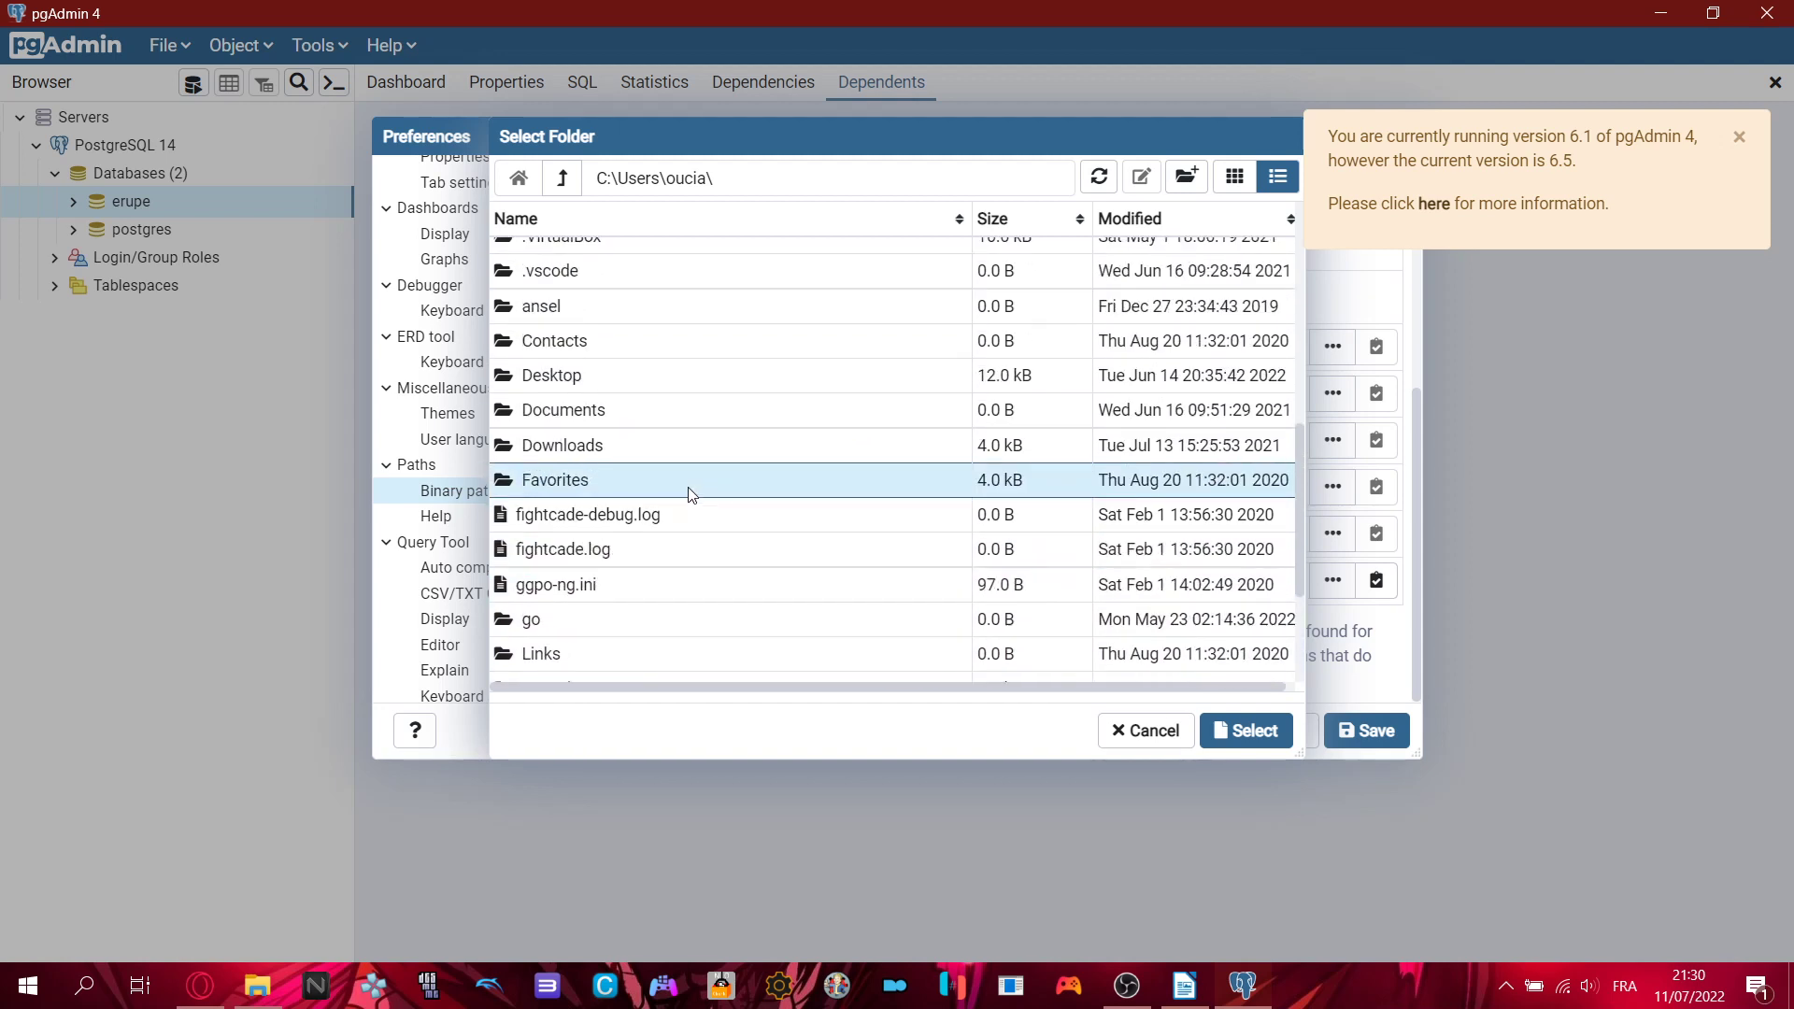
scroll(651, 428, up, 2)
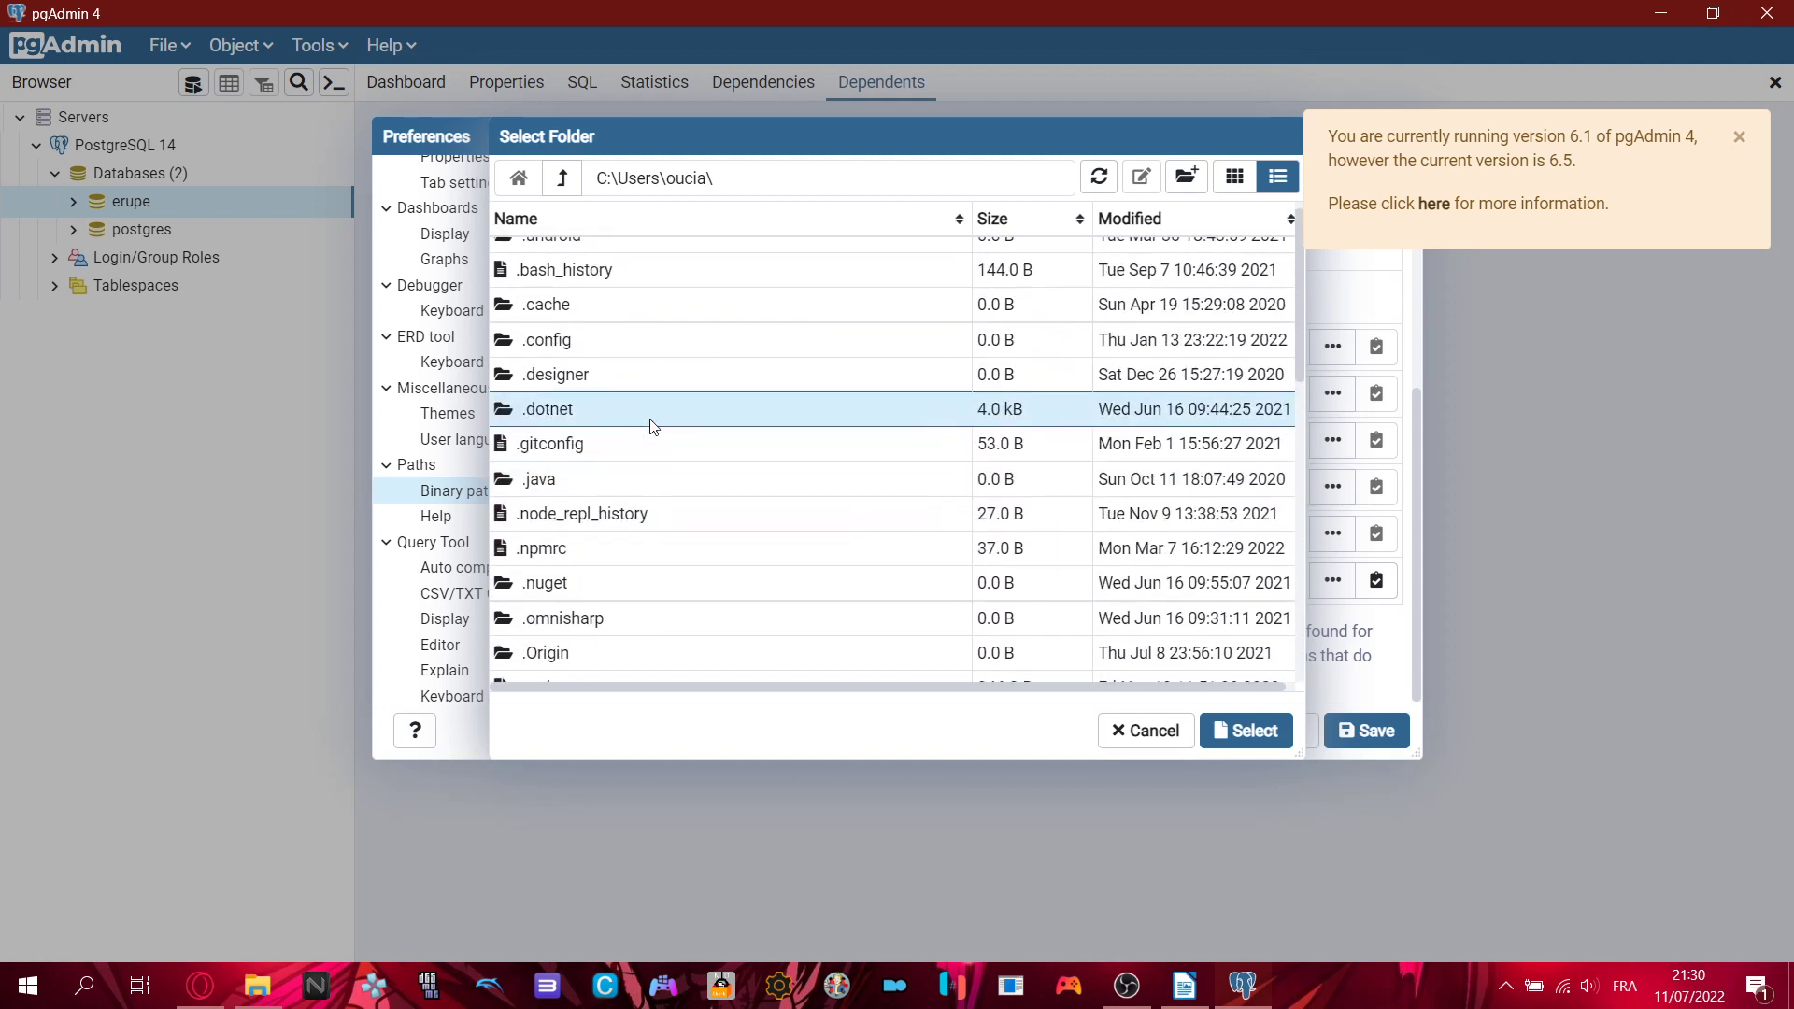
- Edit the folder path back to C:\Users\ and go up to the root of drive C
click(736, 184)
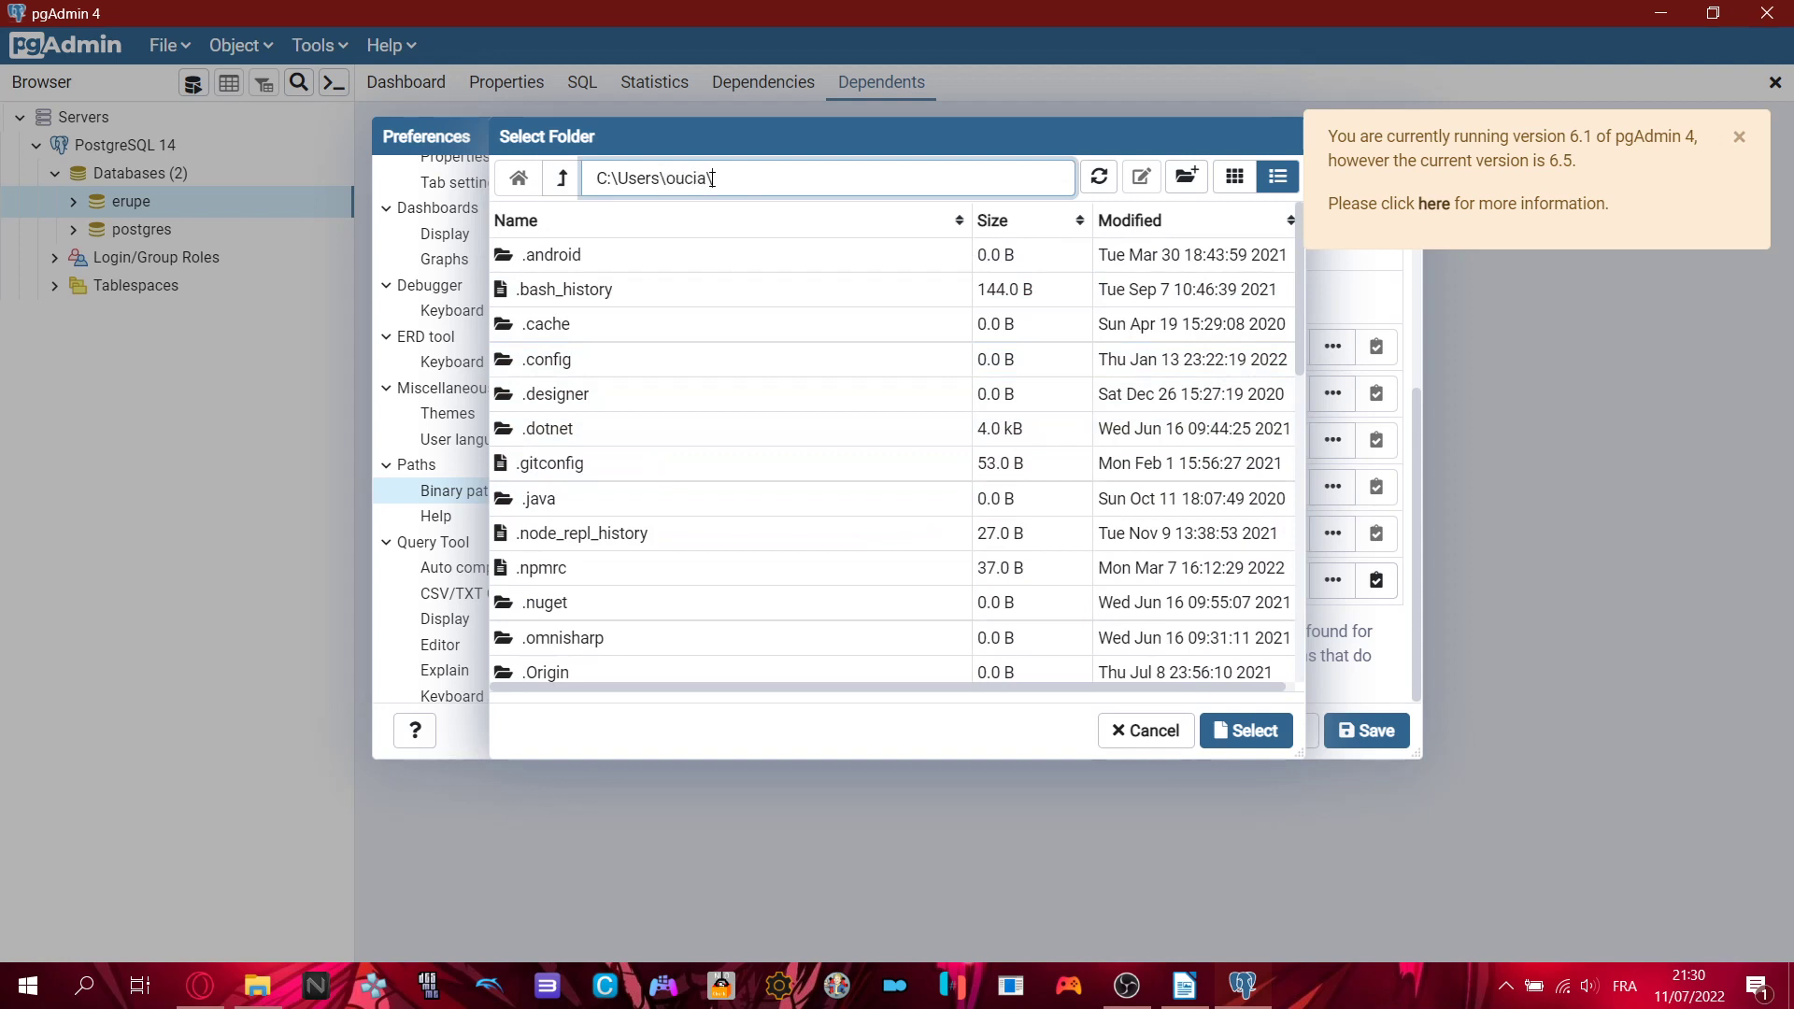
drag(715, 177, 617, 177)
key(Caps_Lock)
text(Progra)
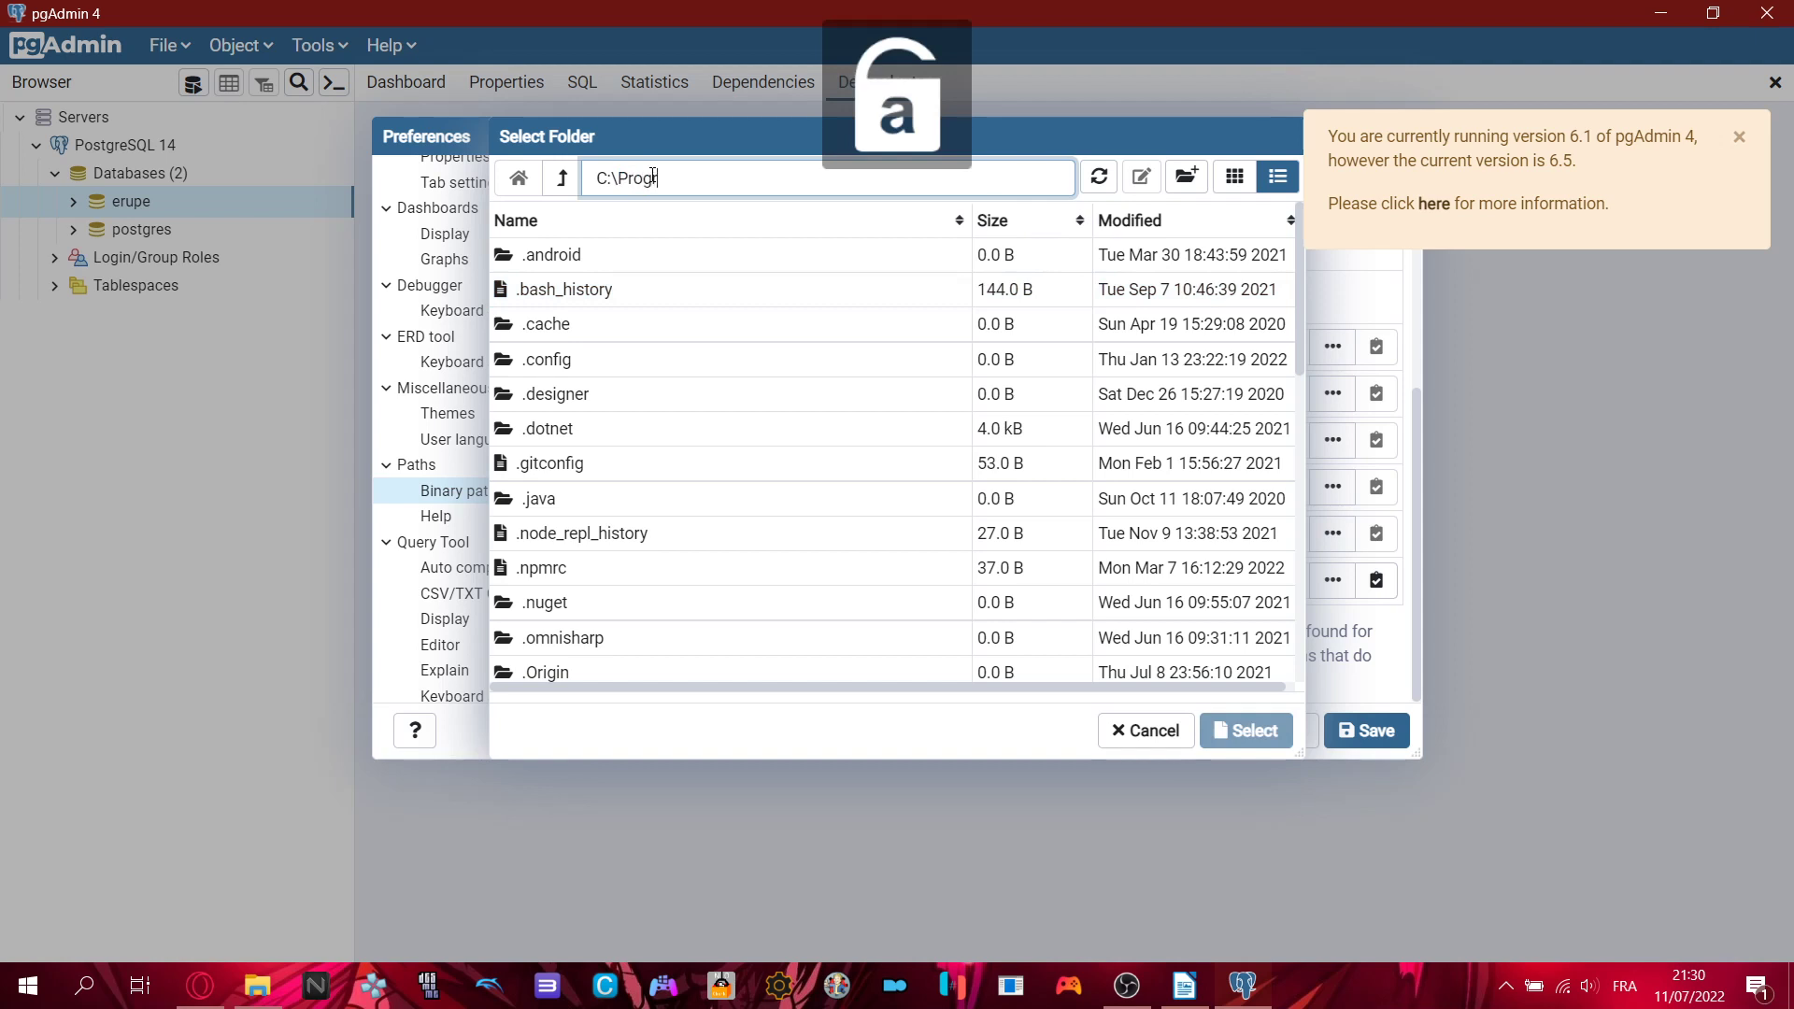
key(BackSpace)
key(BackSpace)
key(BackSpace)
key(BackSpace)
key(BackSpace)
key(BackSpace)
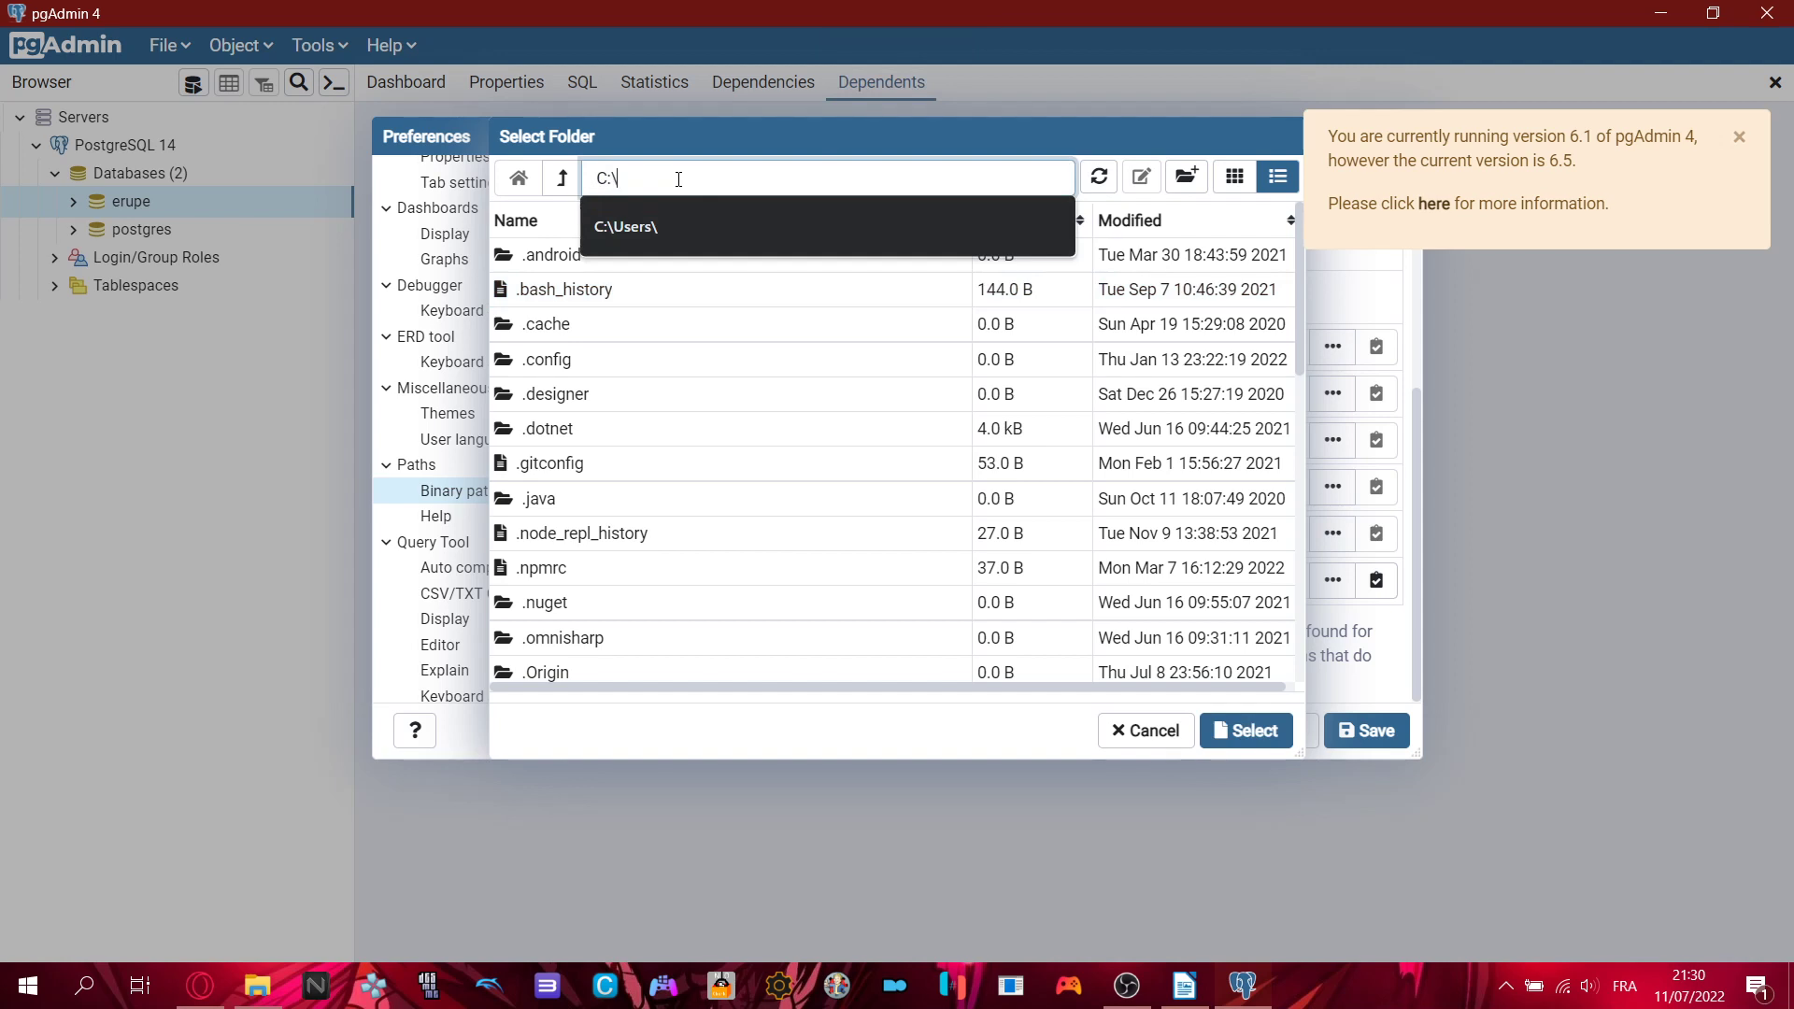
click(665, 226)
click(741, 183)
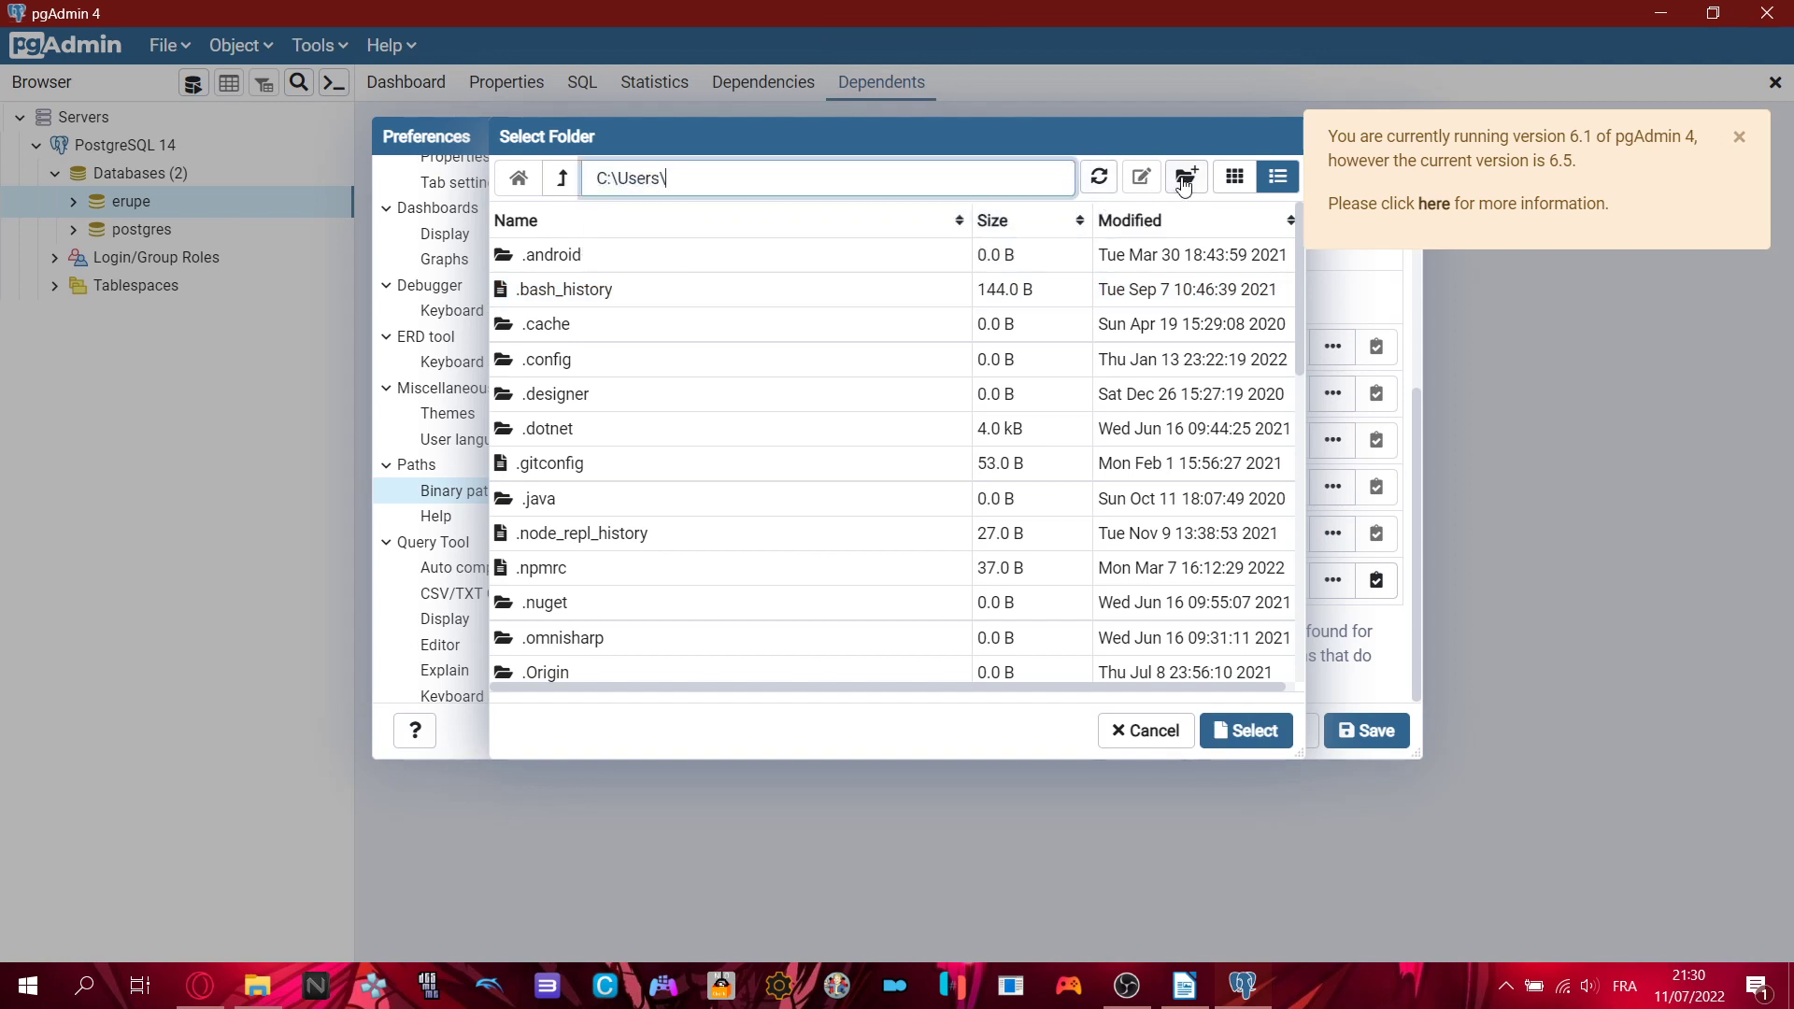
click(562, 178)
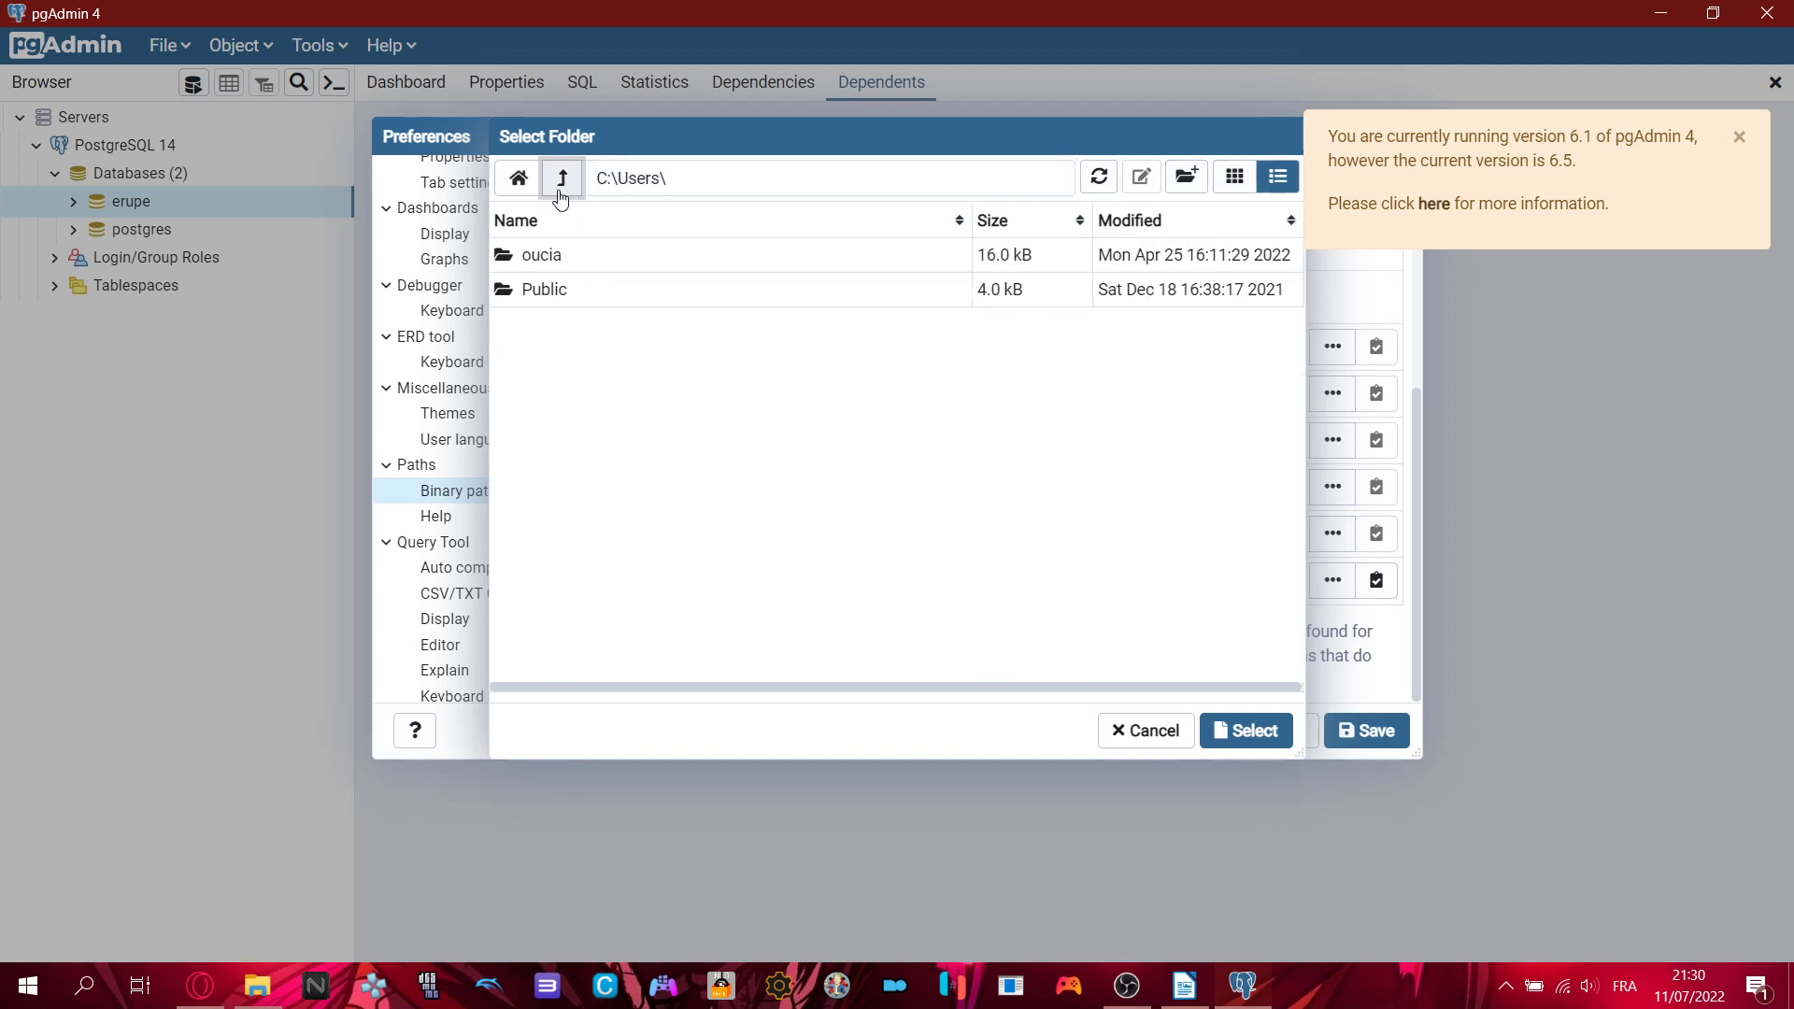
click(562, 179)
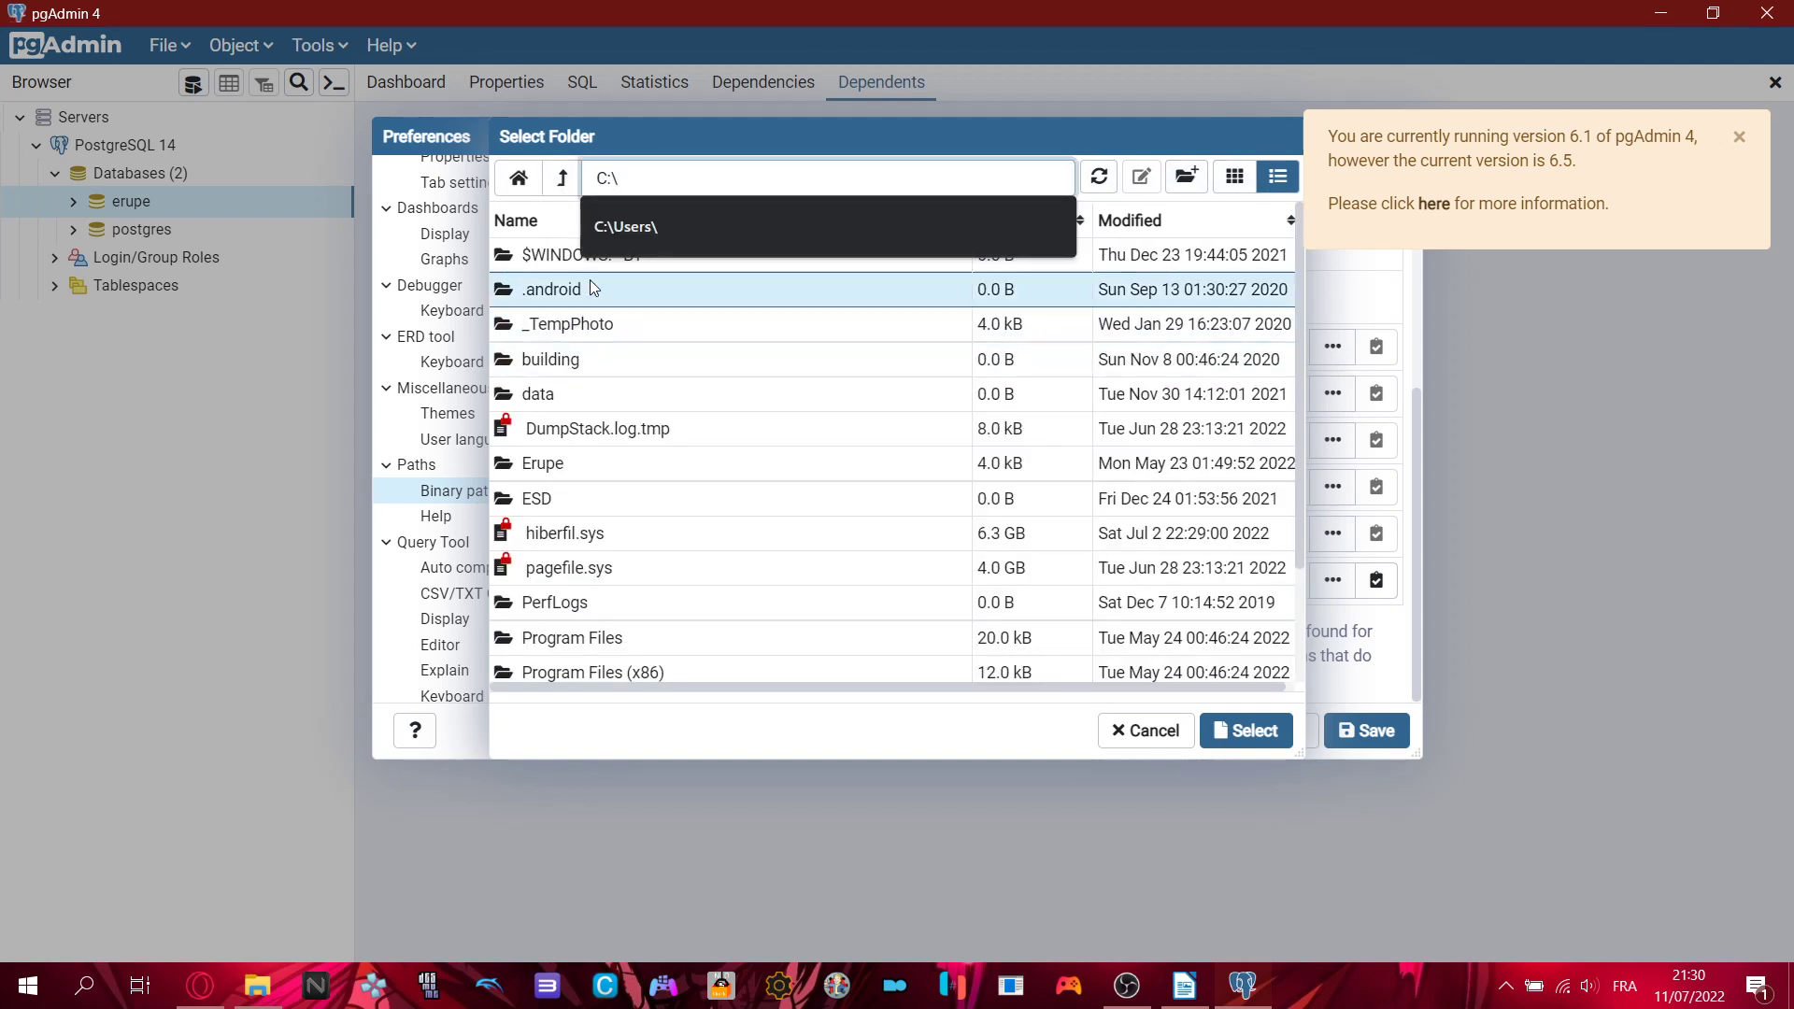
- Browse the folder picker to C:\Program Files\PostgreSQL\14\bin
click(721, 392)
scroll(806, 477, down, 3)
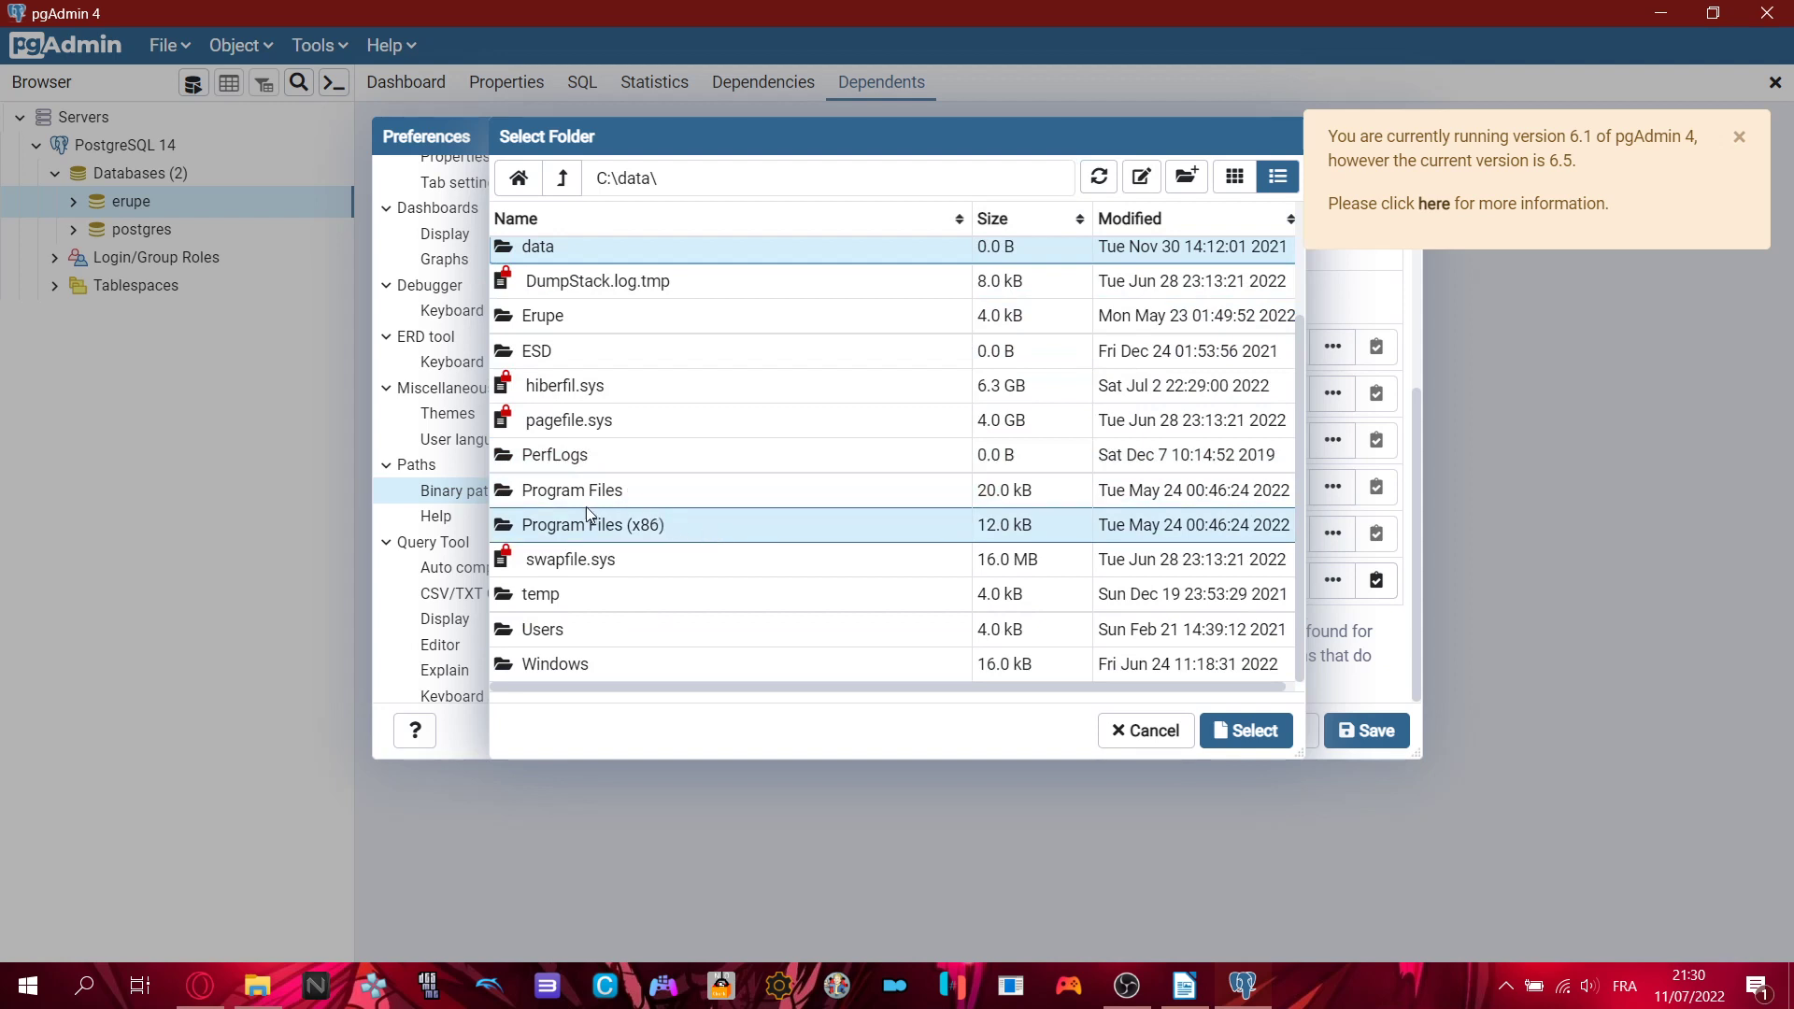
double_click(561, 496)
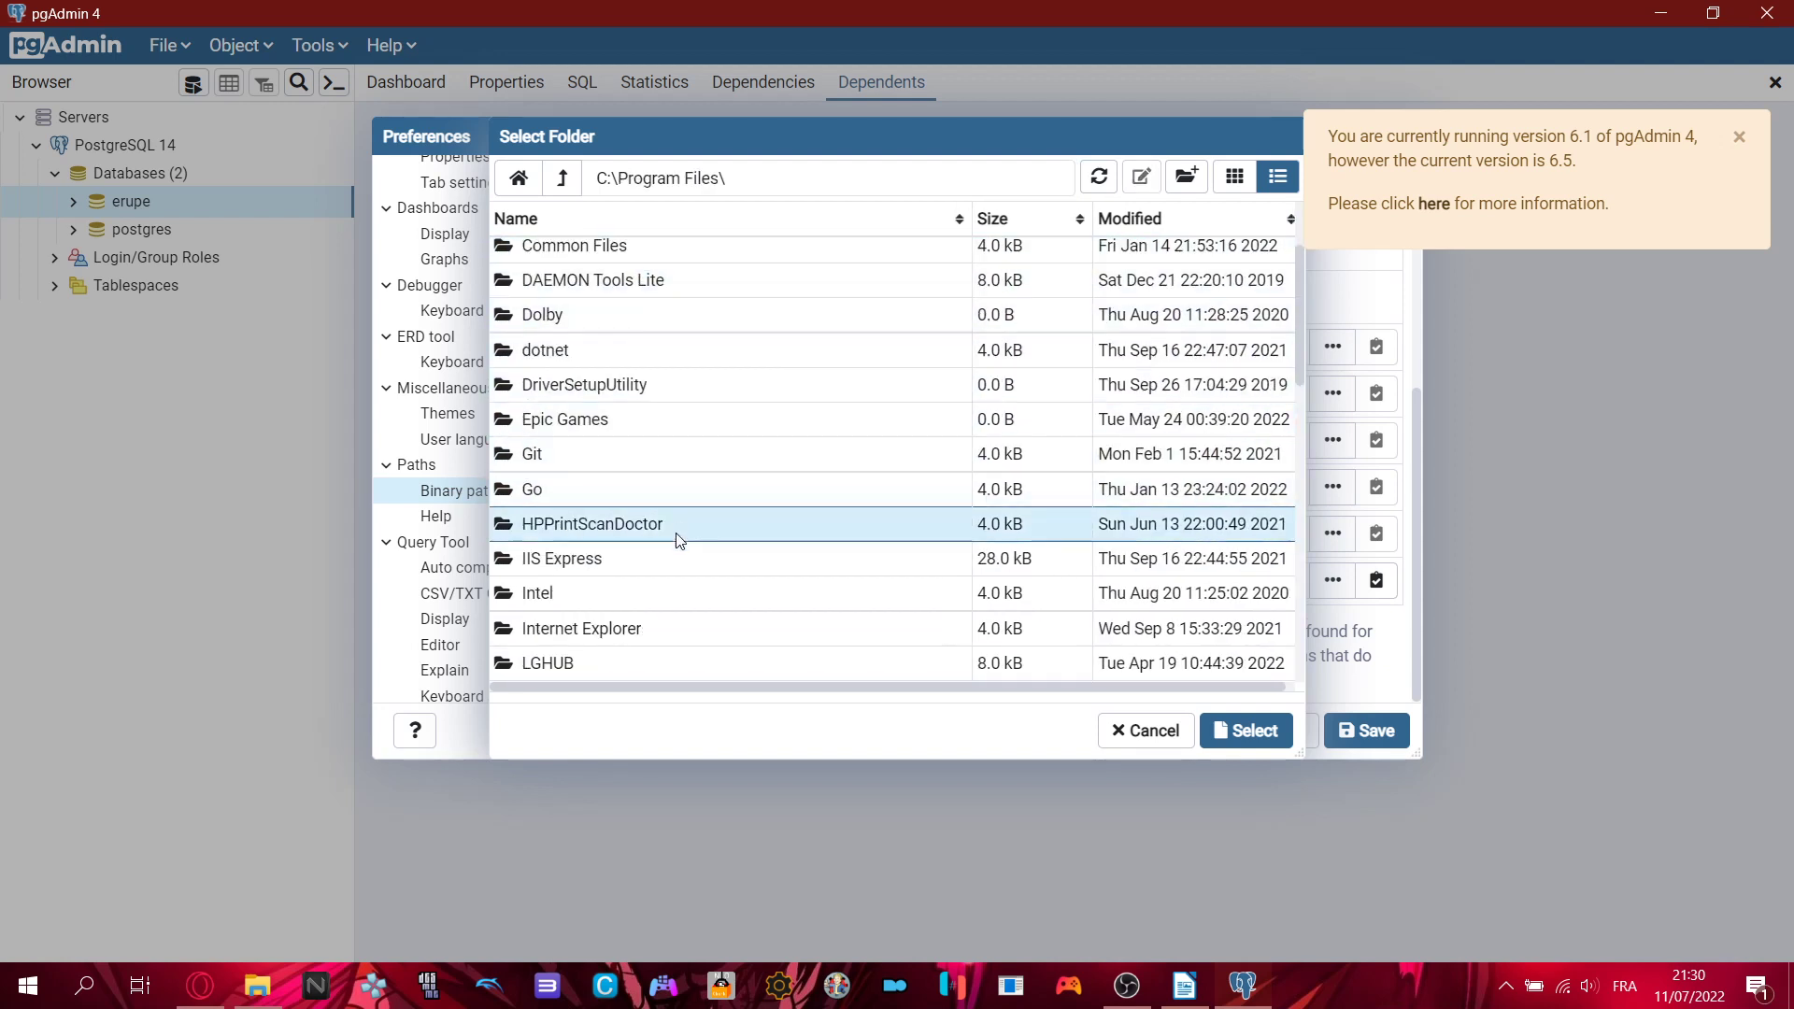
scroll(681, 536, down, 5)
scroll(675, 542, down, 5)
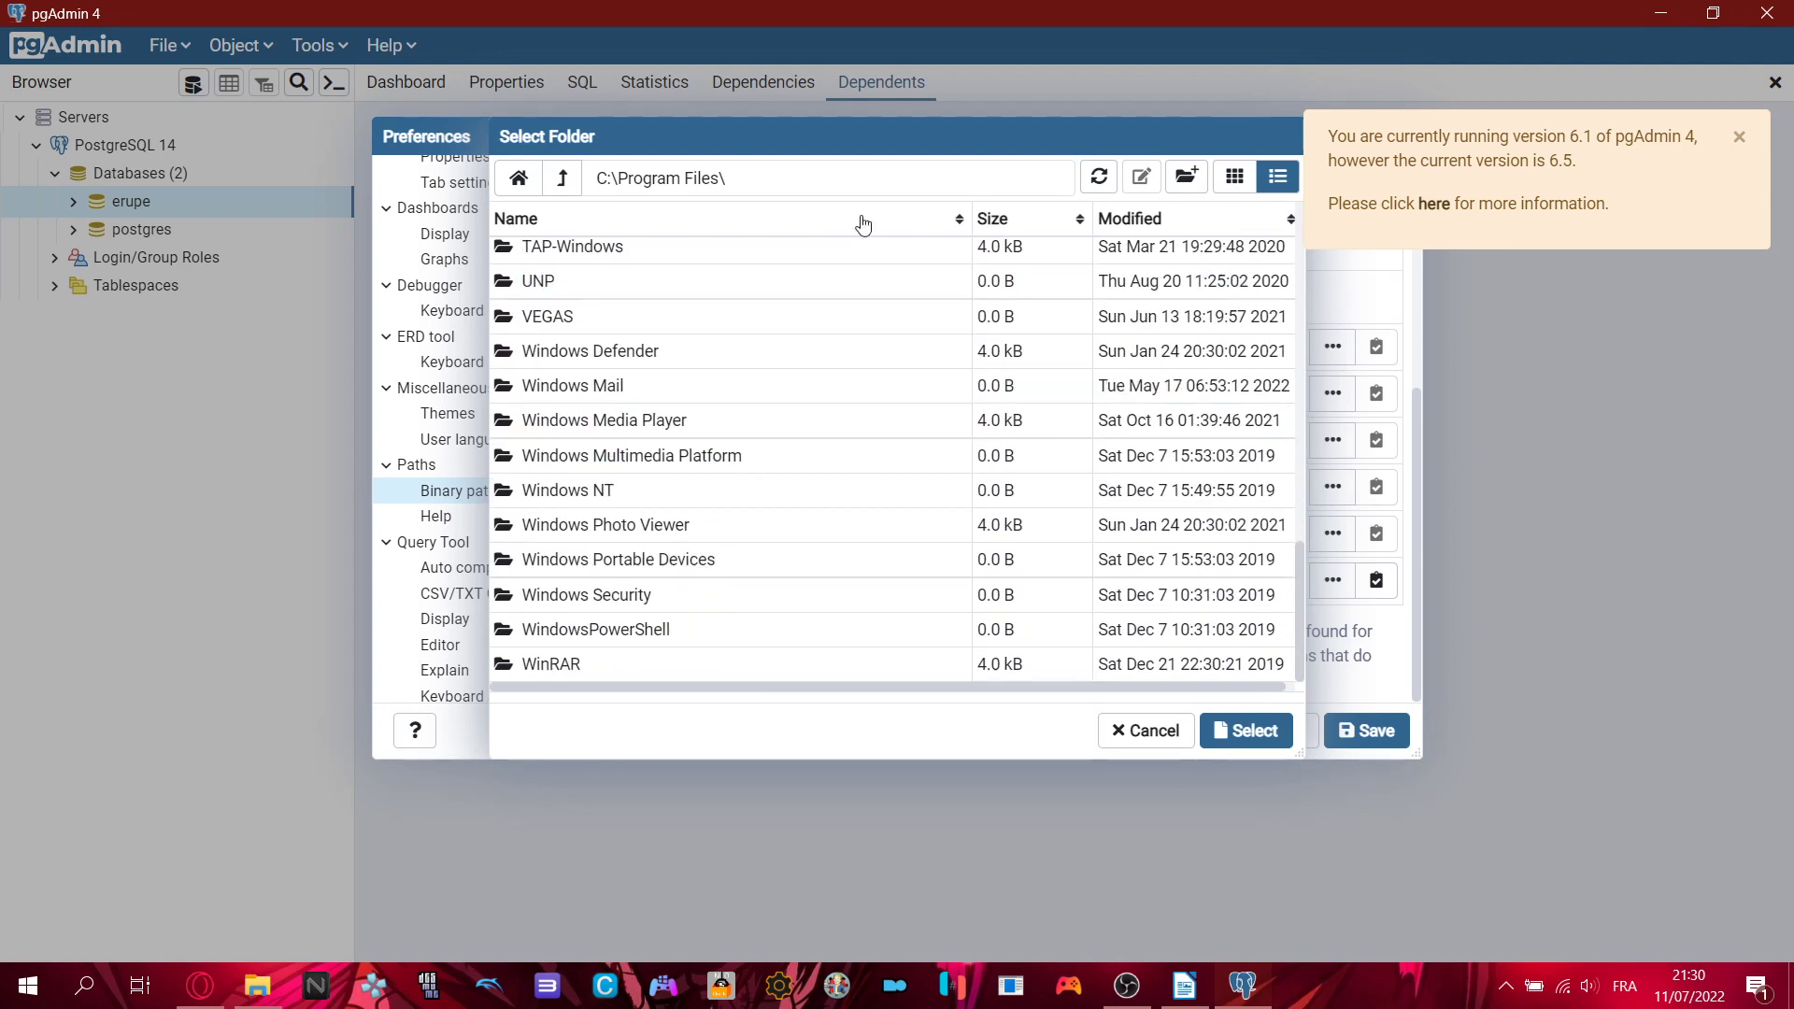
drag(846, 143, 864, 106)
scroll(657, 382, up, 2)
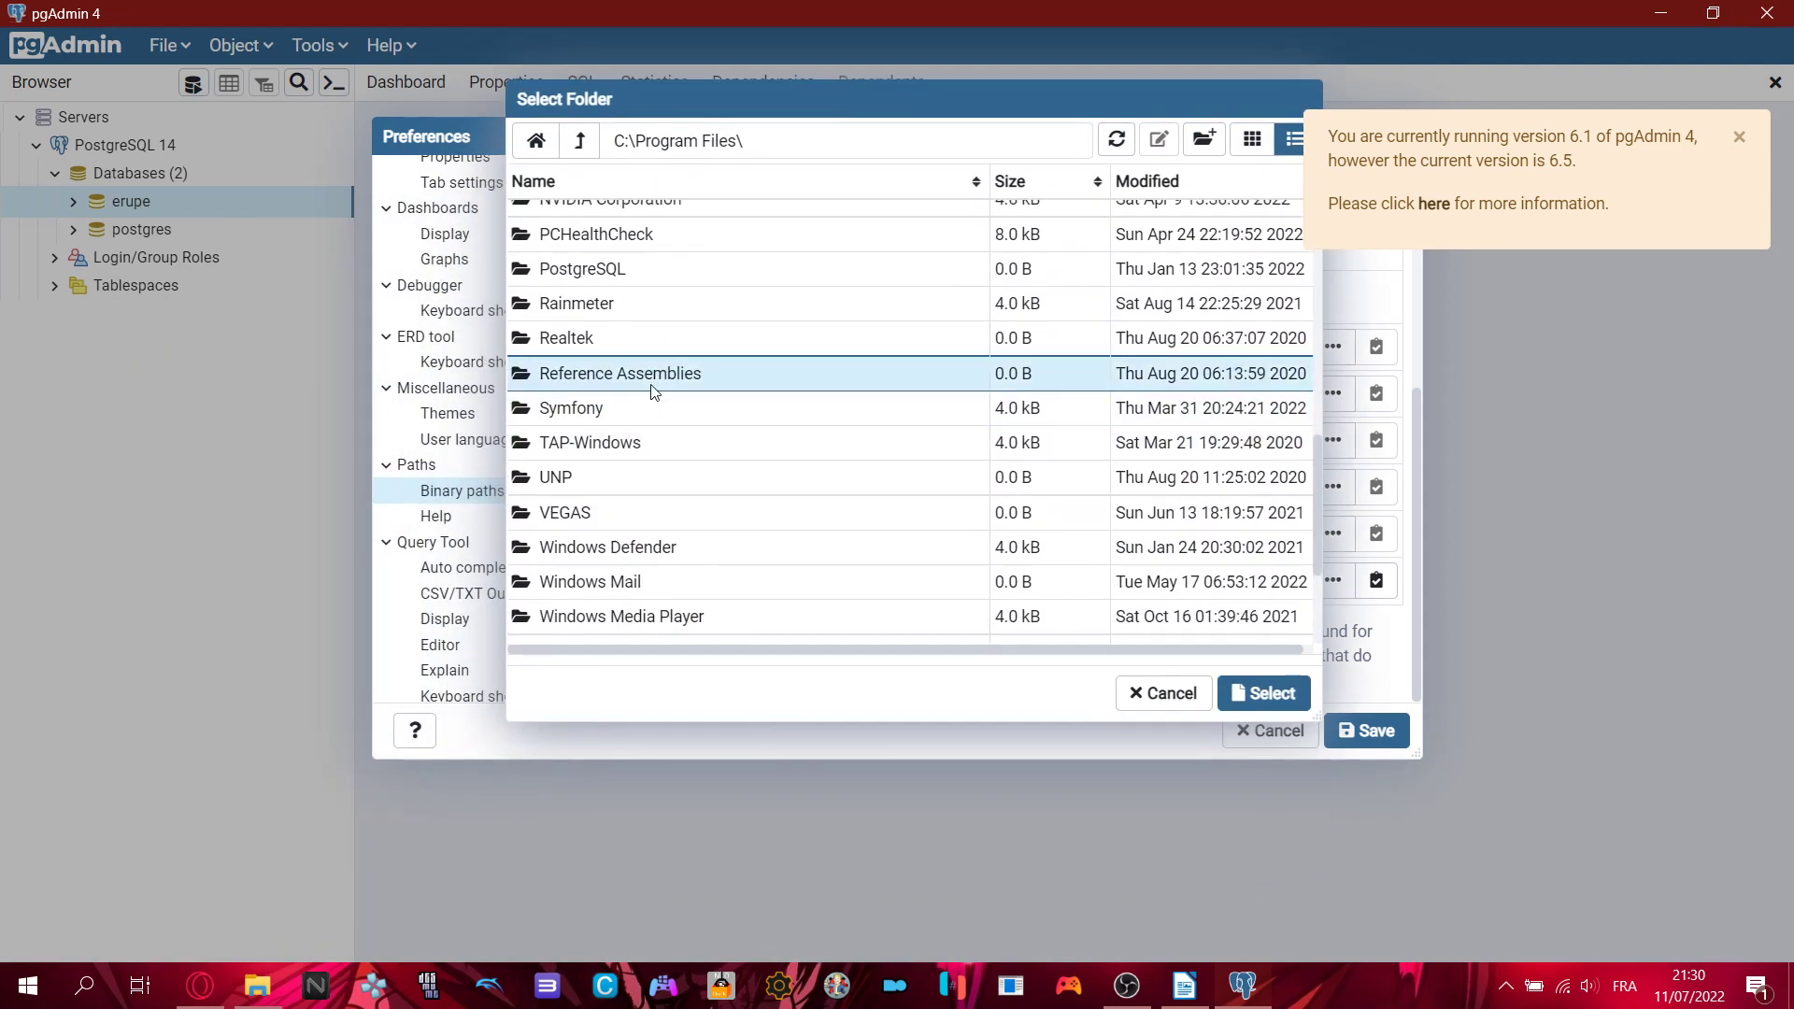
double_click(592, 253)
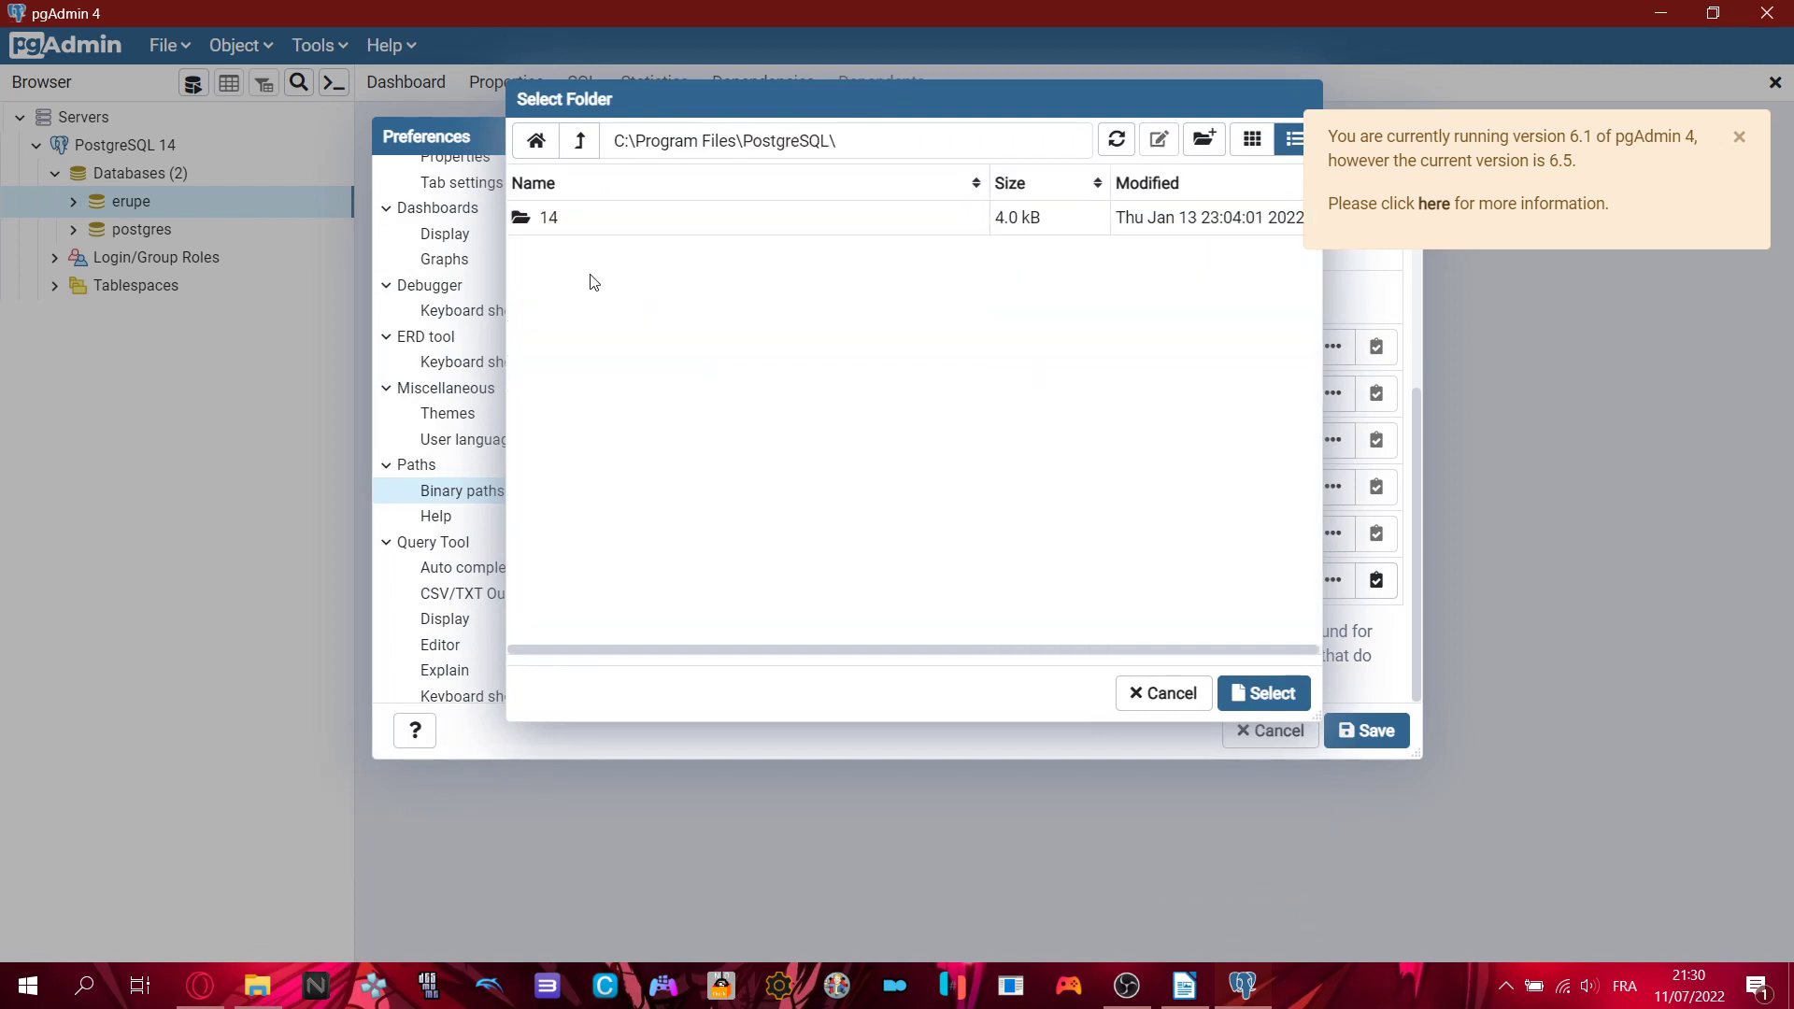
double_click(574, 219)
double_click(552, 218)
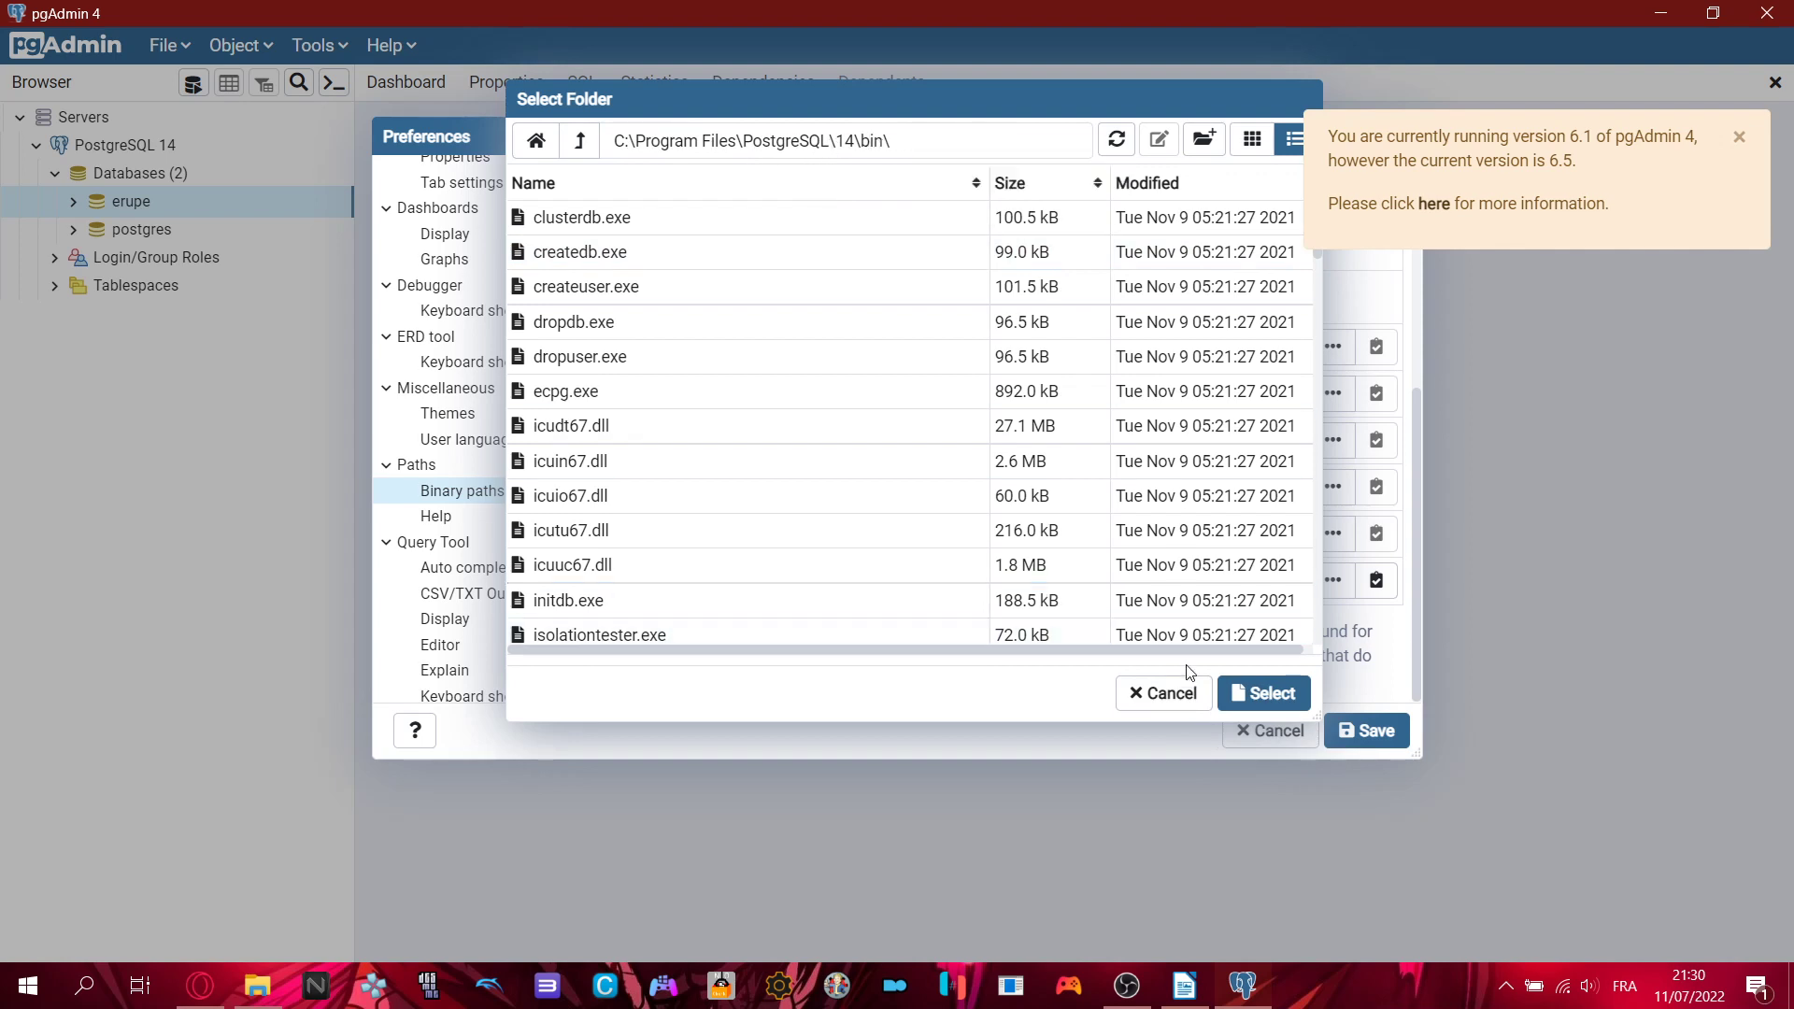
- Cancel the folder picker and close Preferences unsaved, keeping the PostgreSQL 14 path unchanged
click(1189, 692)
drag(1230, 573, 927, 580)
click(1012, 587)
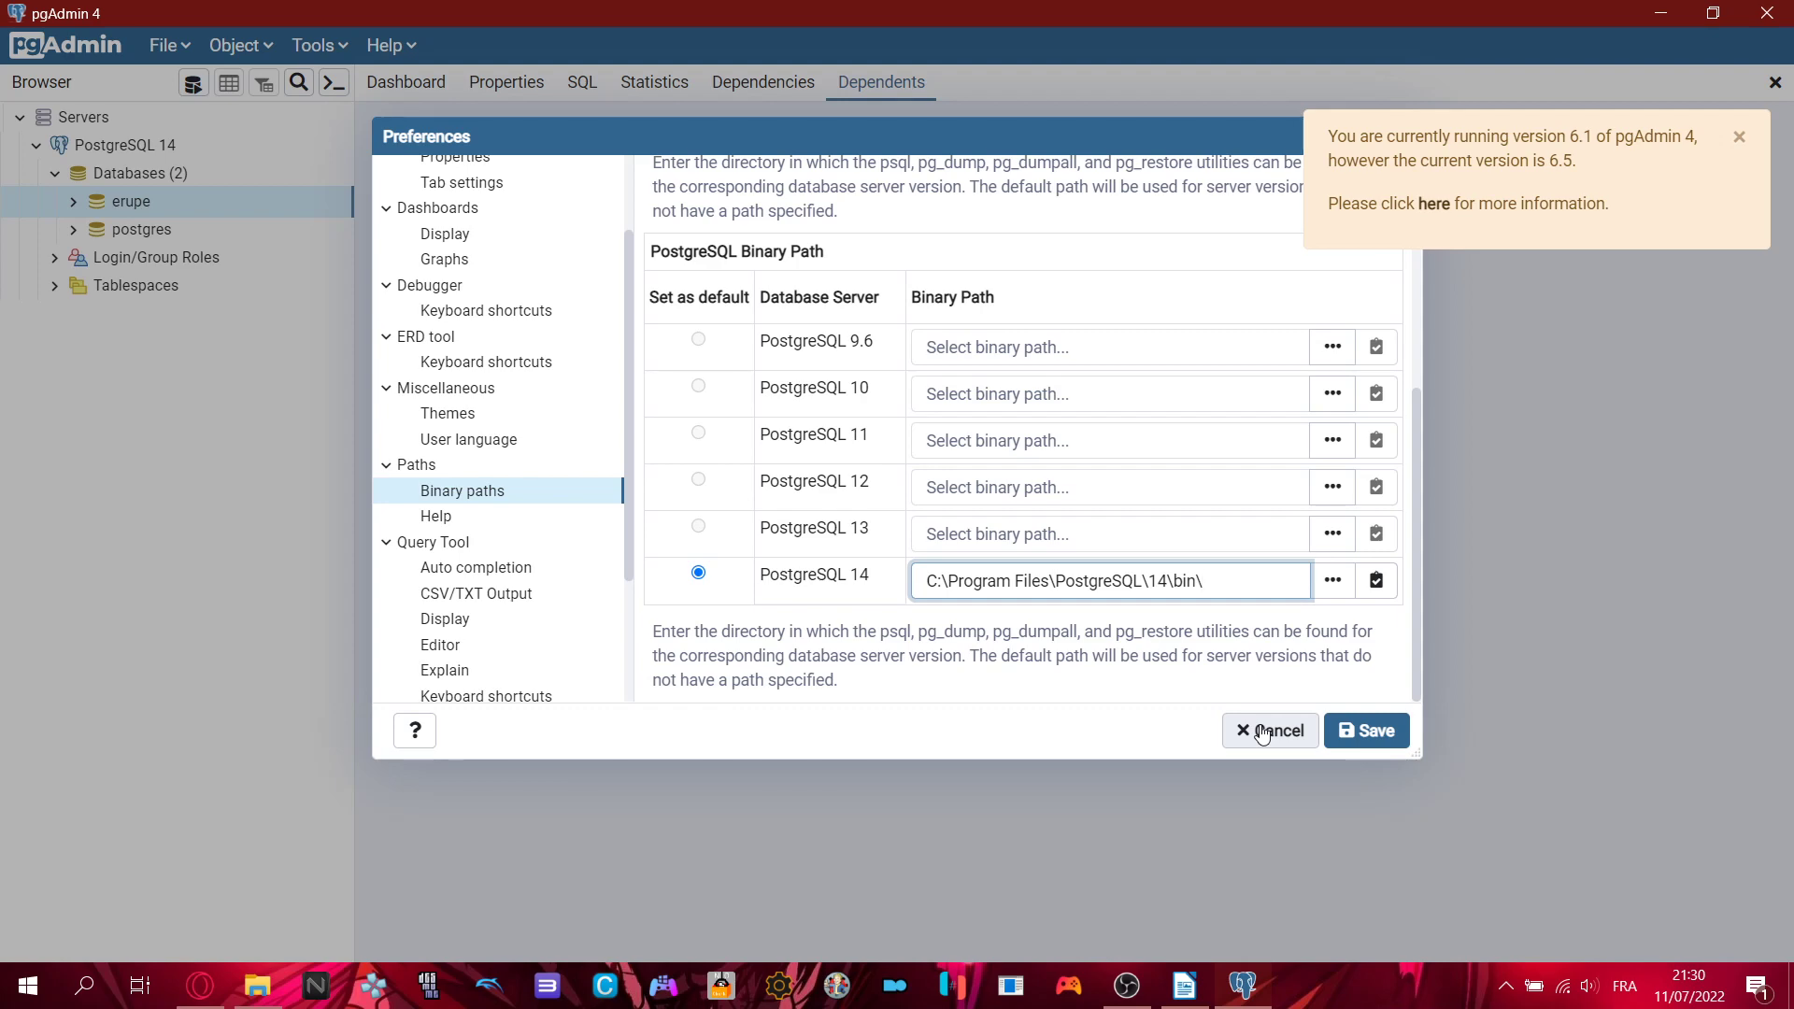
click(1262, 735)
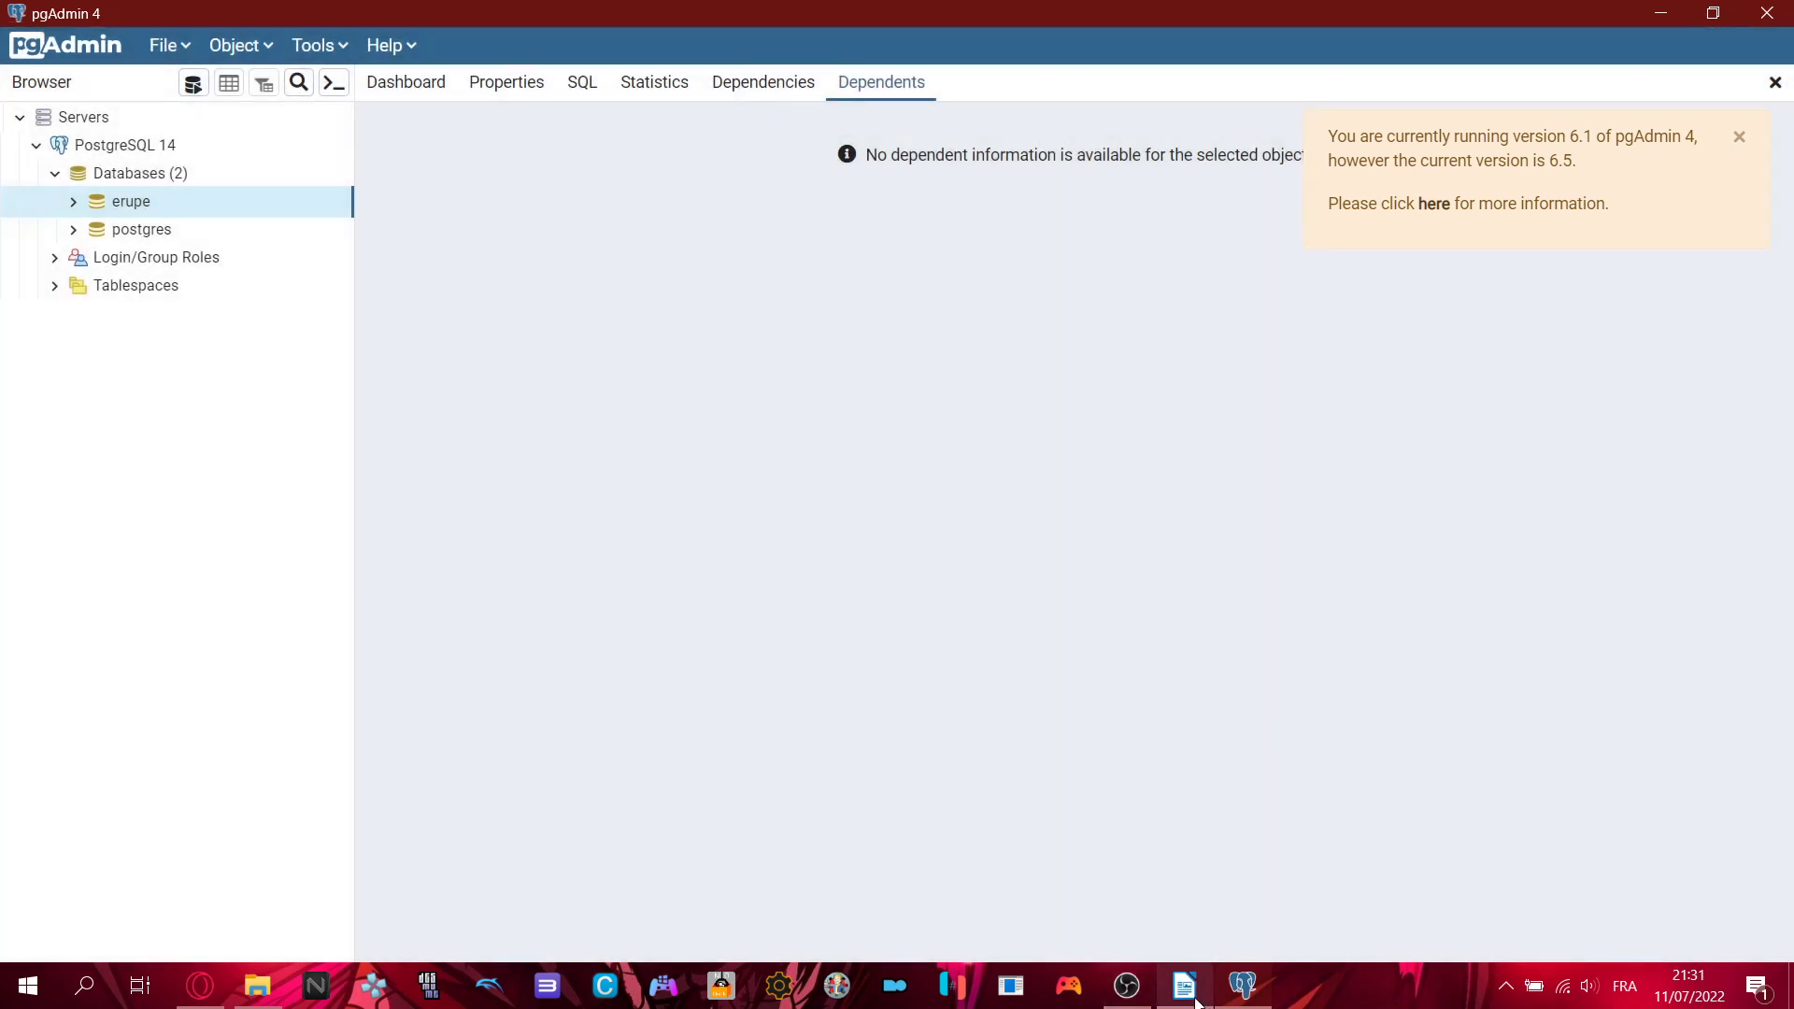
click(1185, 986)
scroll(956, 685, down, 1)
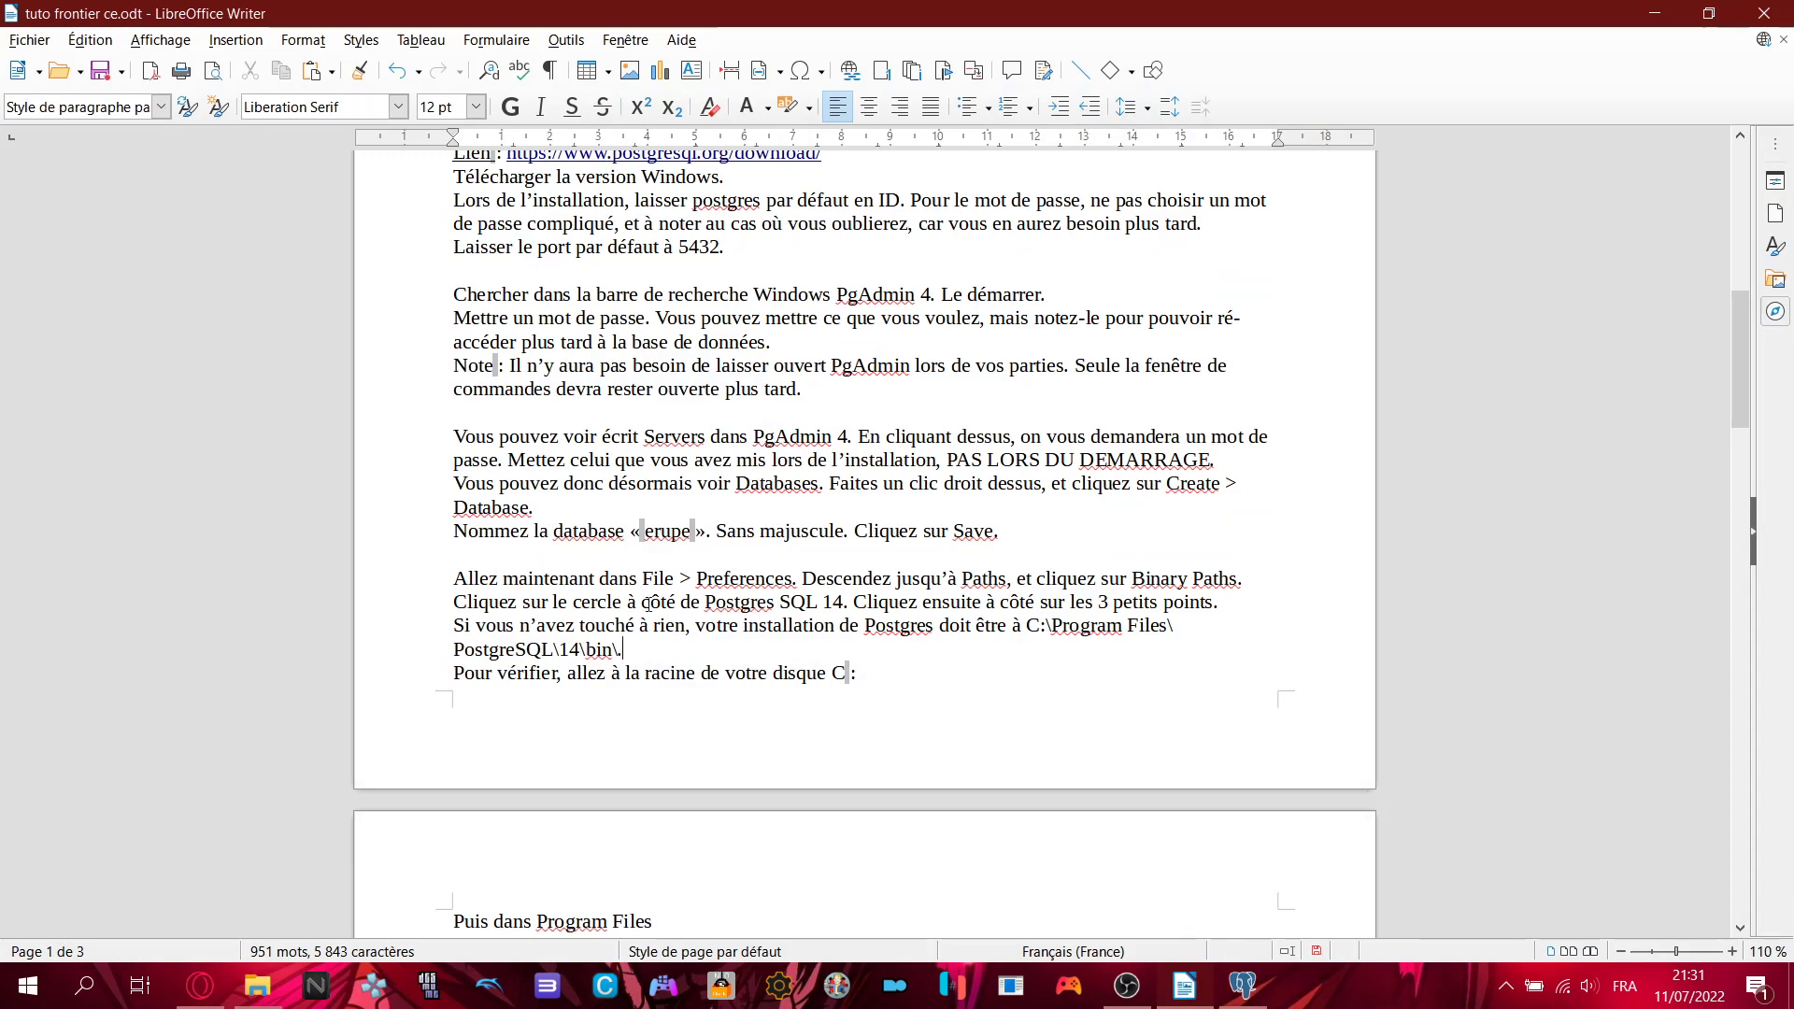
scroll(667, 588, down, 7)
drag(454, 464, 632, 586)
click(816, 607)
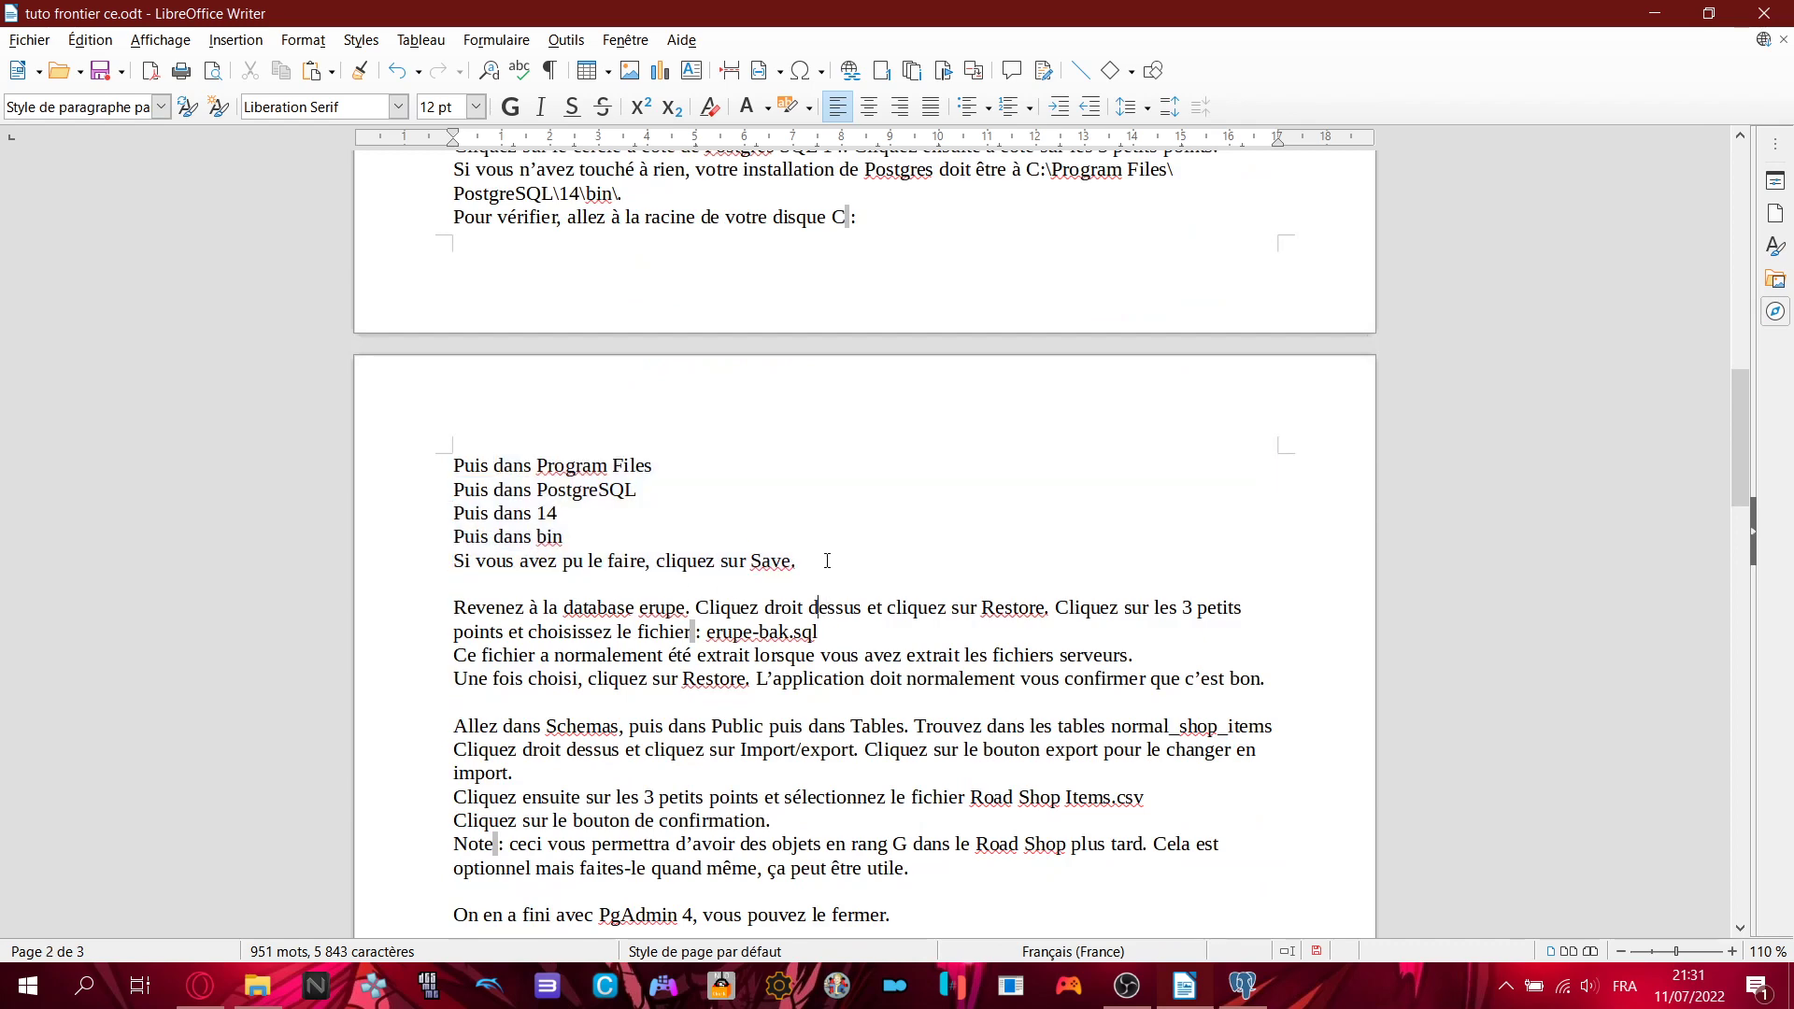
scroll(824, 571, down, 1)
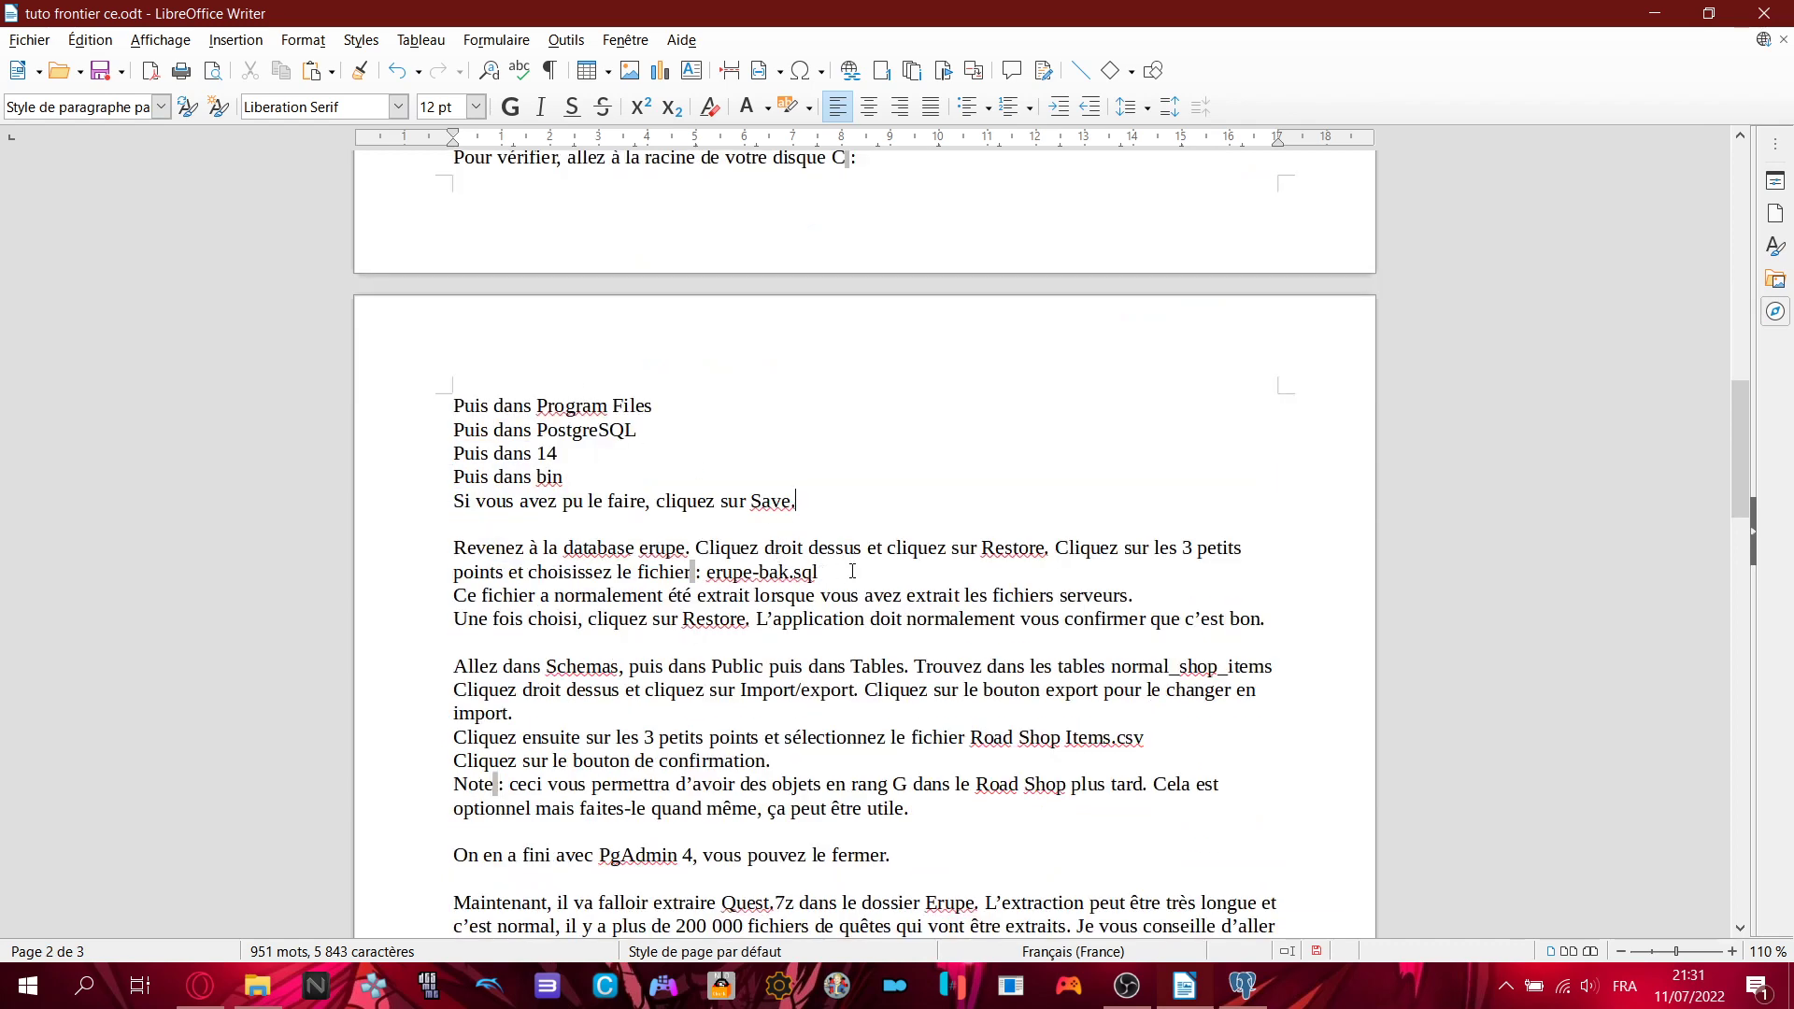
scroll(852, 571, down, 1)
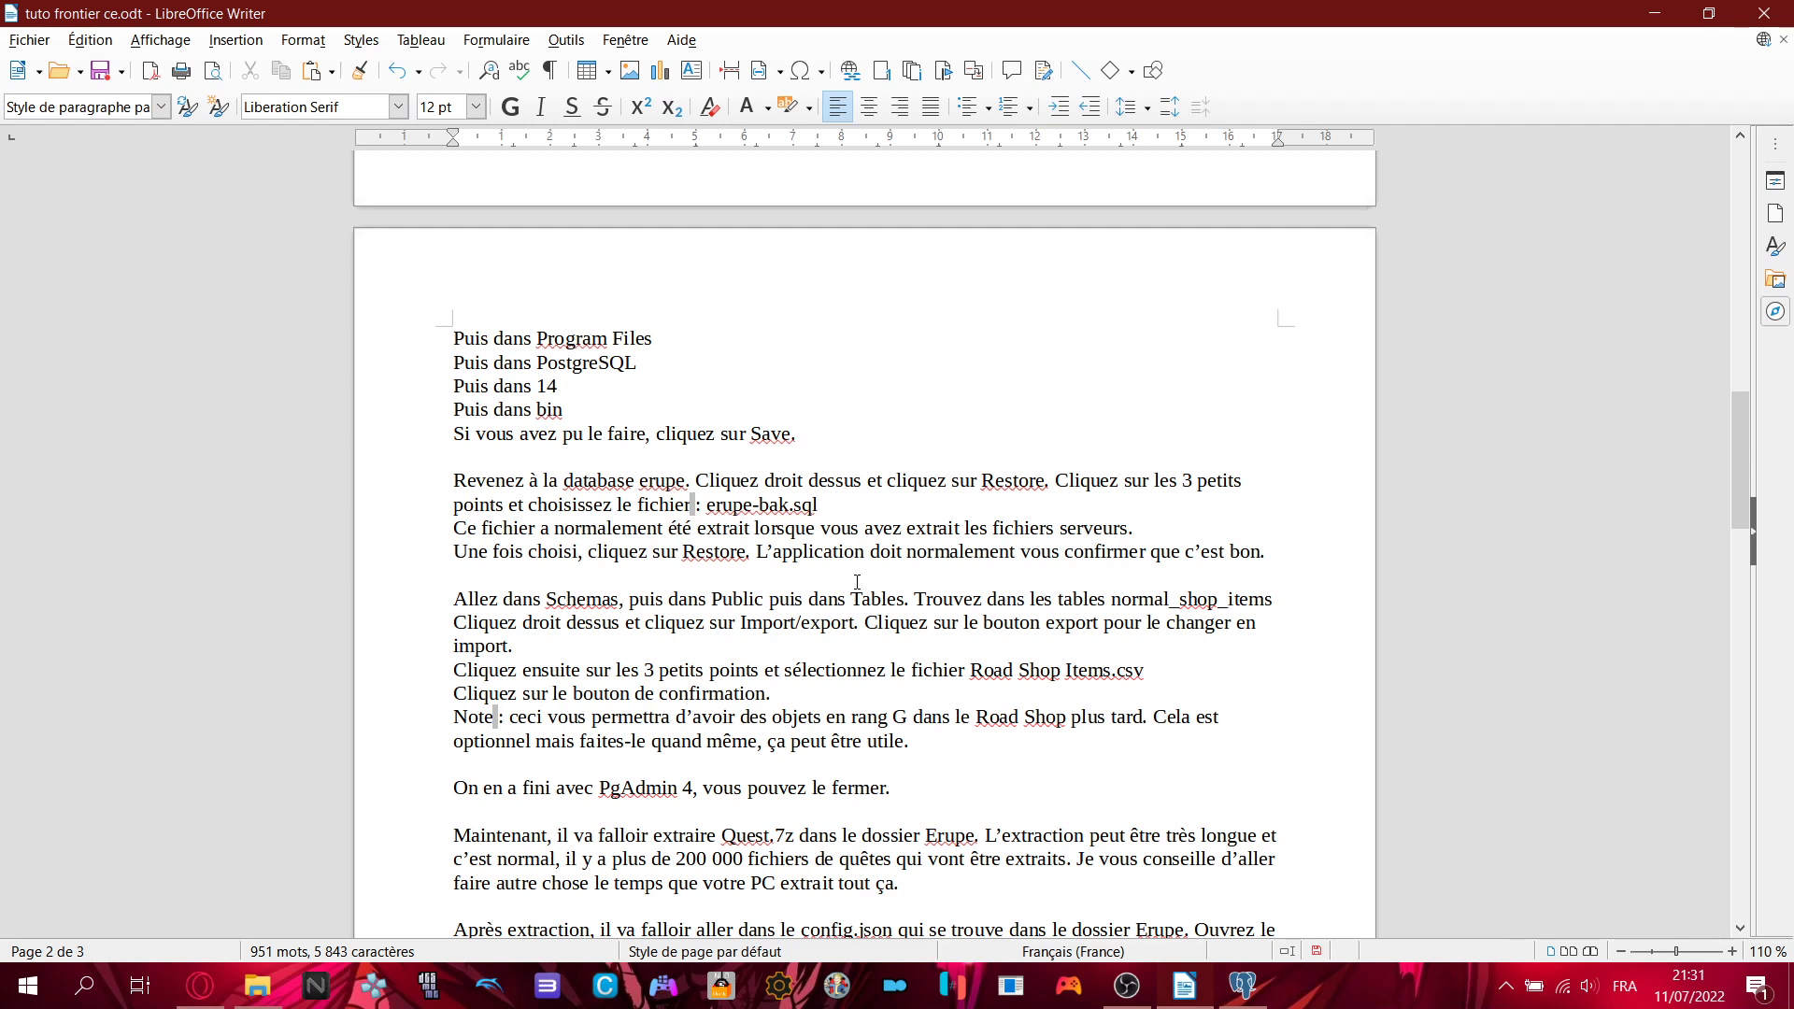
scroll(851, 547, down, 1)
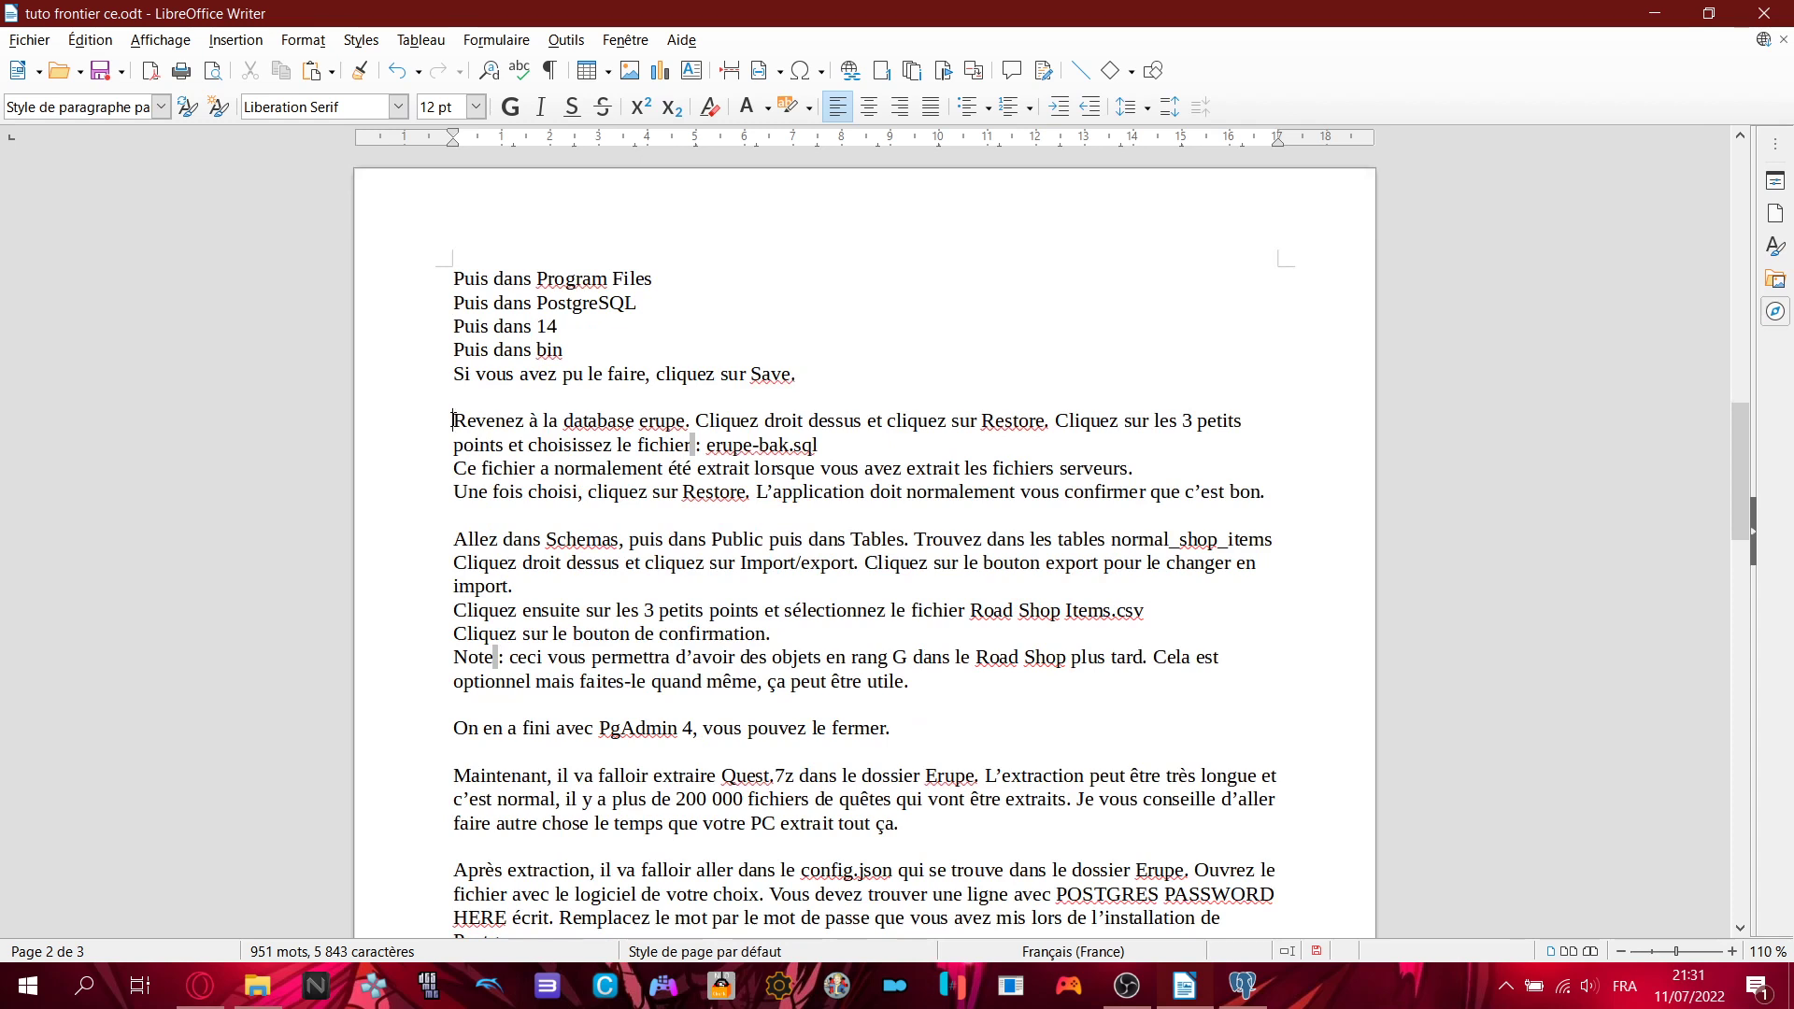
drag(454, 422, 698, 425)
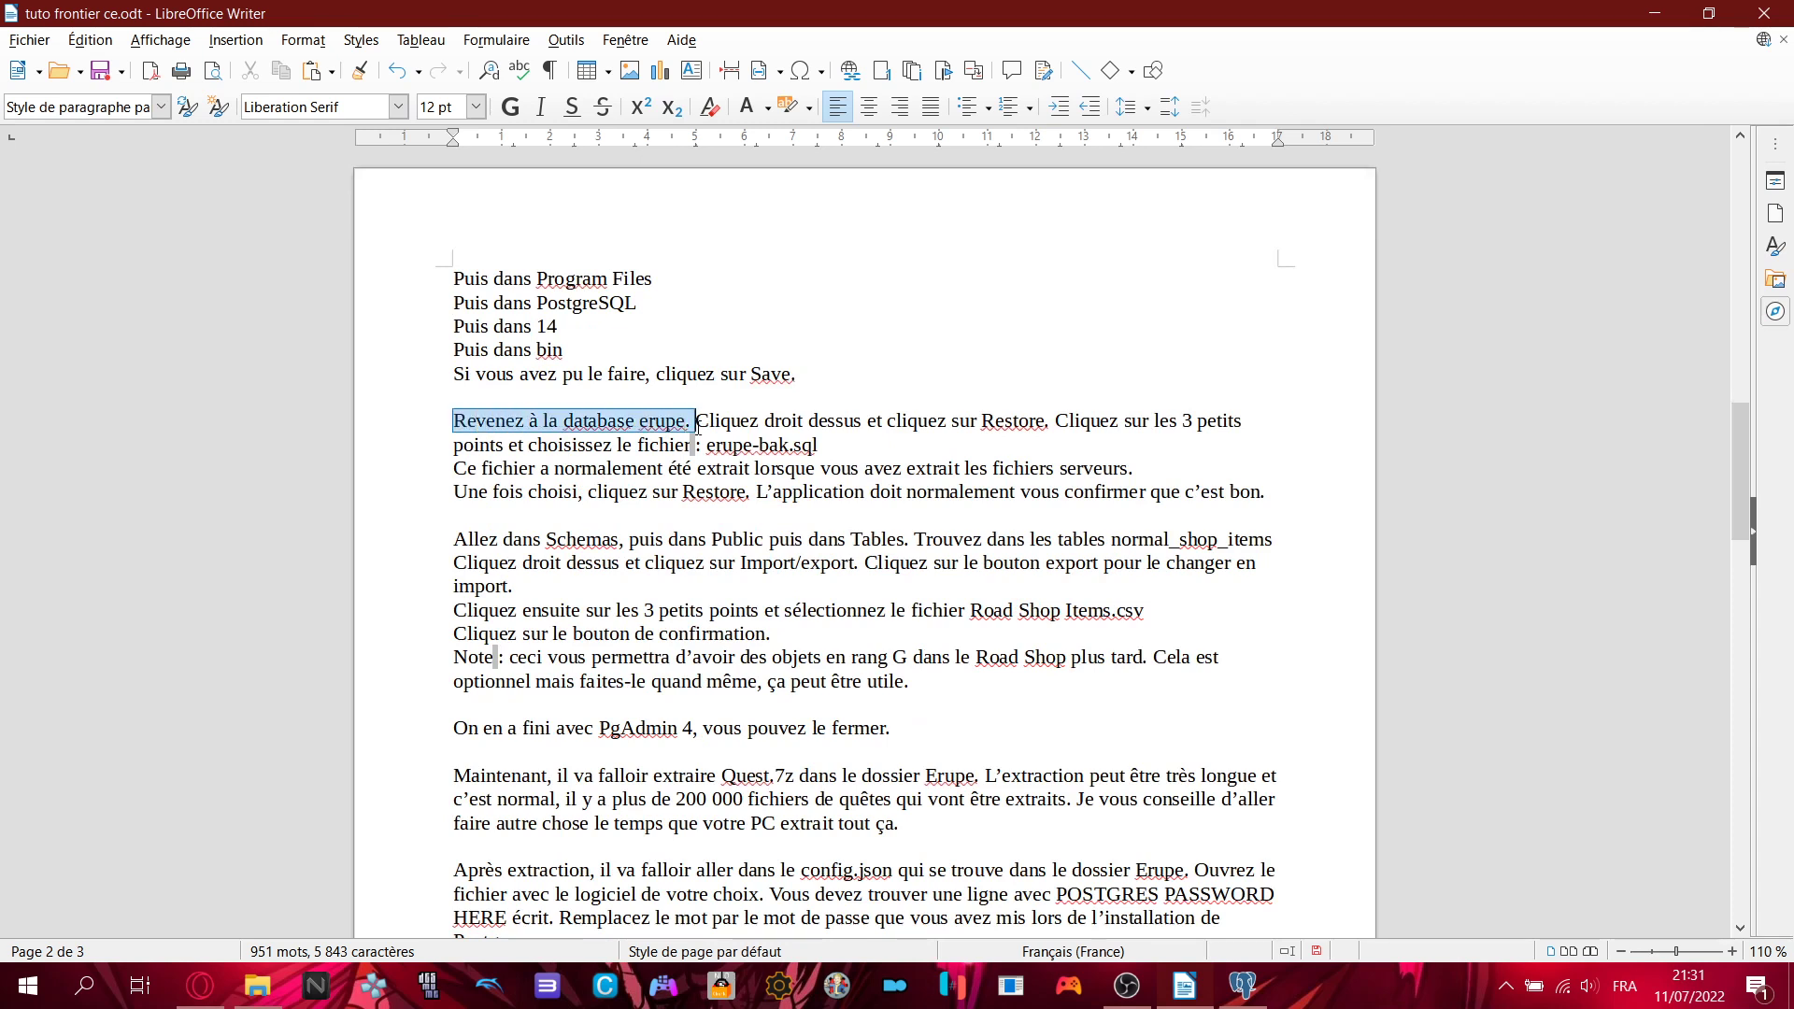
click(697, 426)
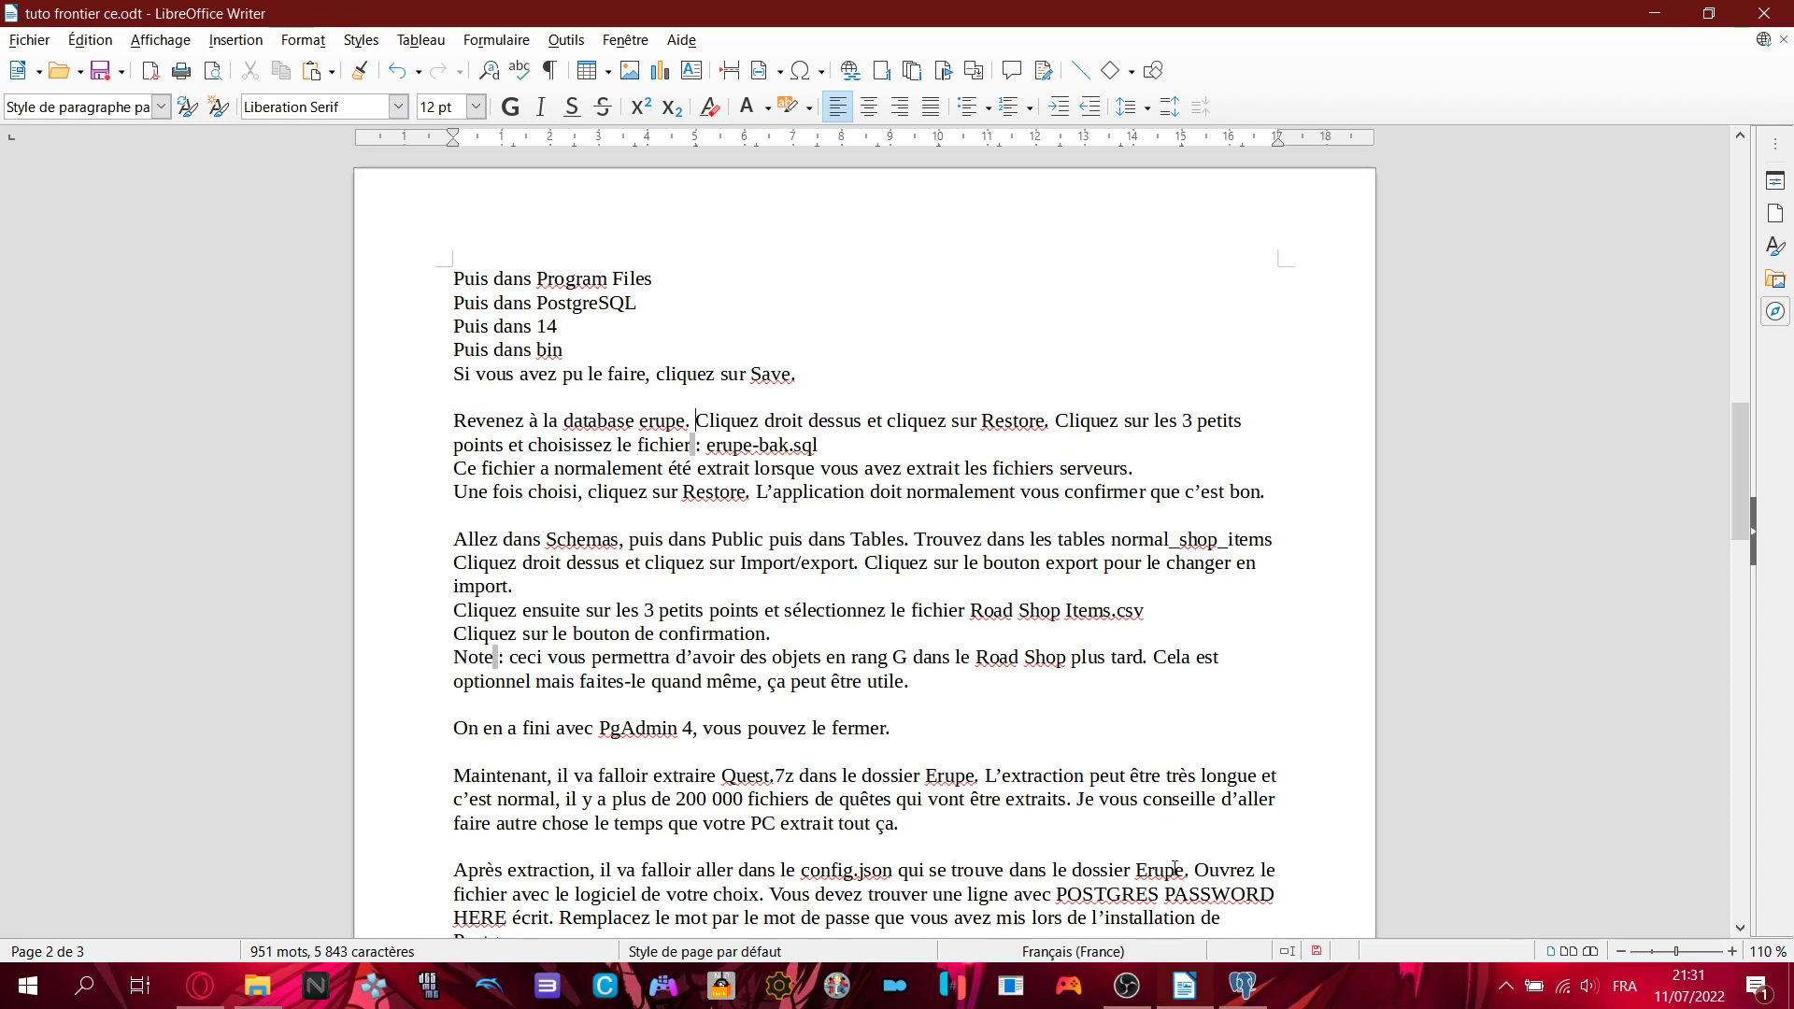
click(1243, 986)
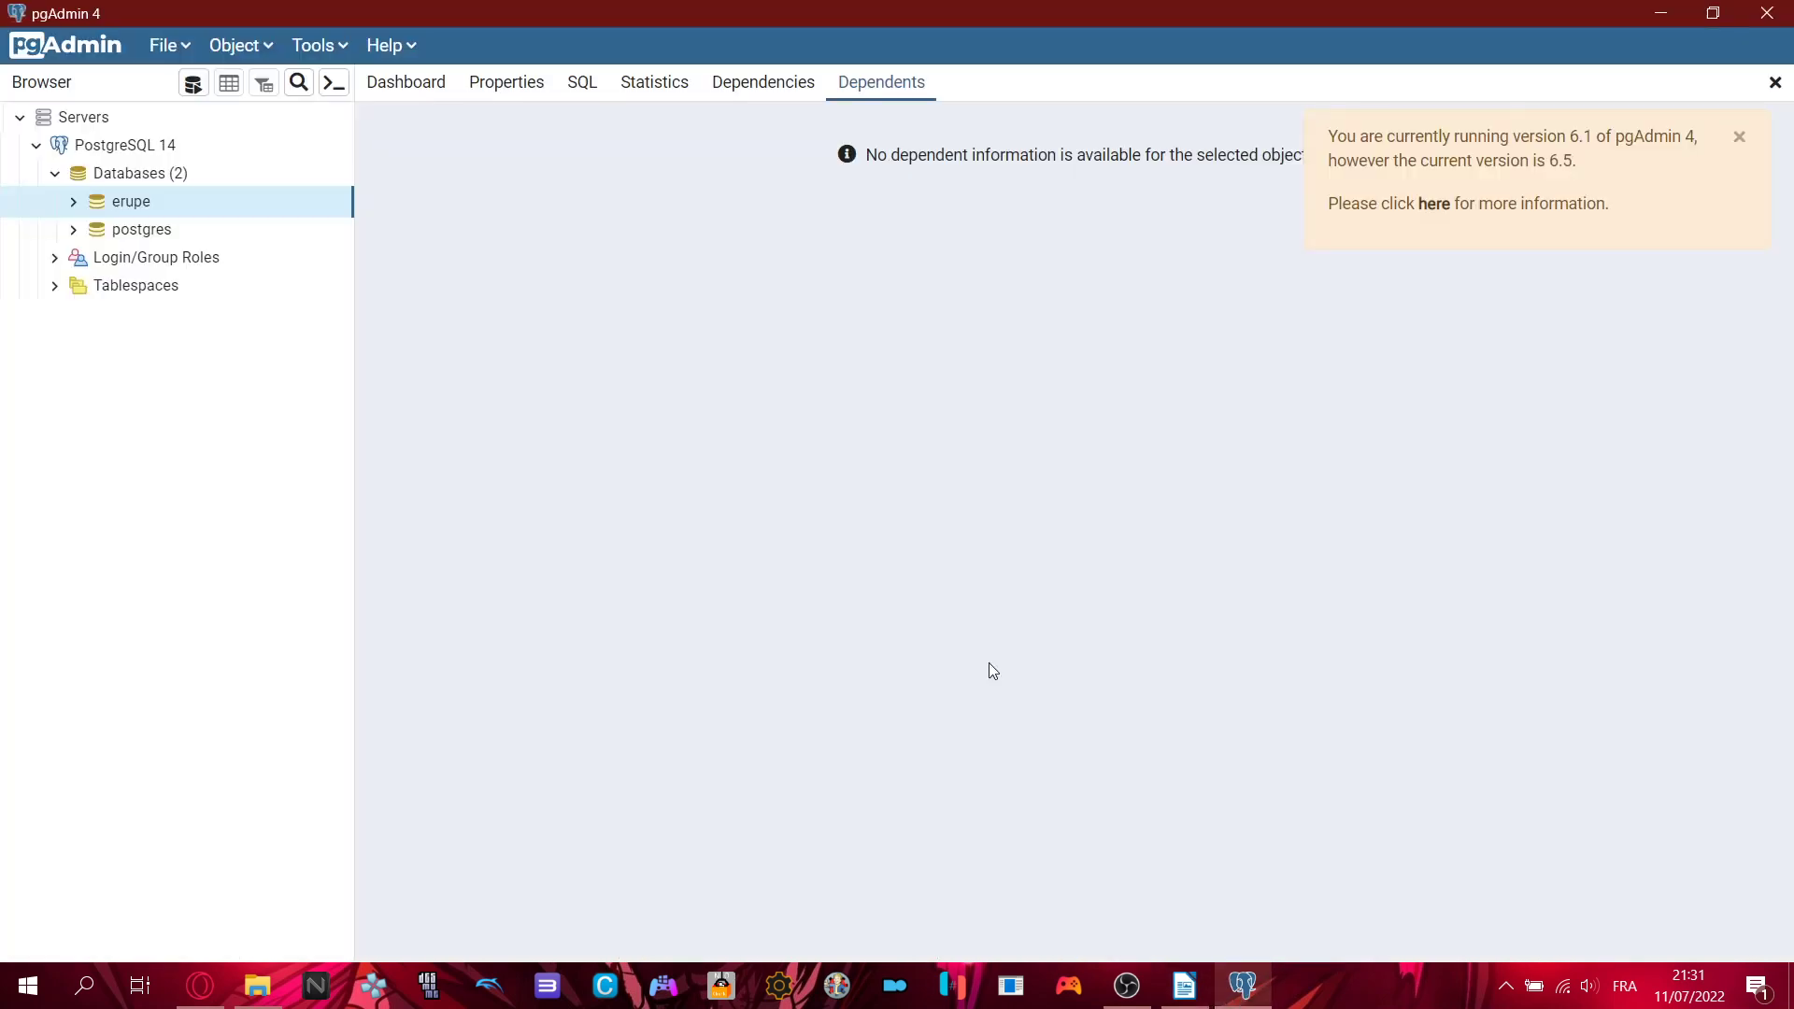
- Open a Restore dialog for the postgres database instead of erupe
right_click(131, 211)
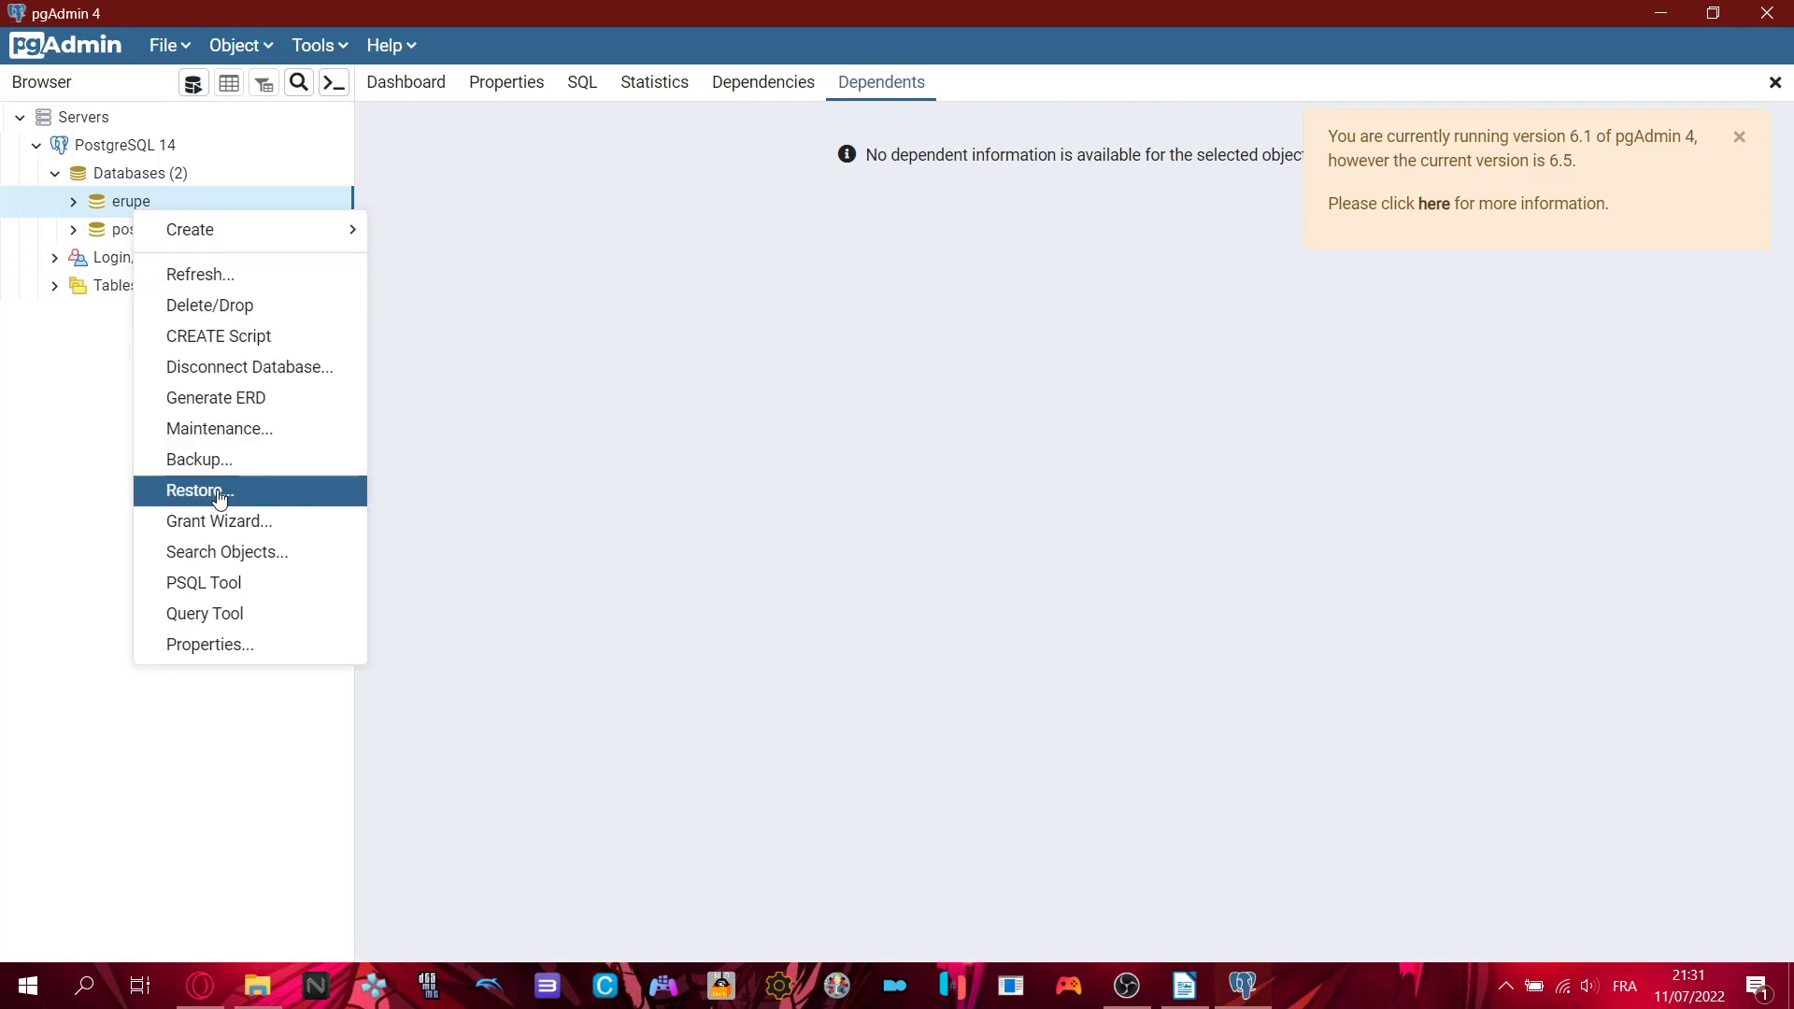
click(84, 380)
click(138, 238)
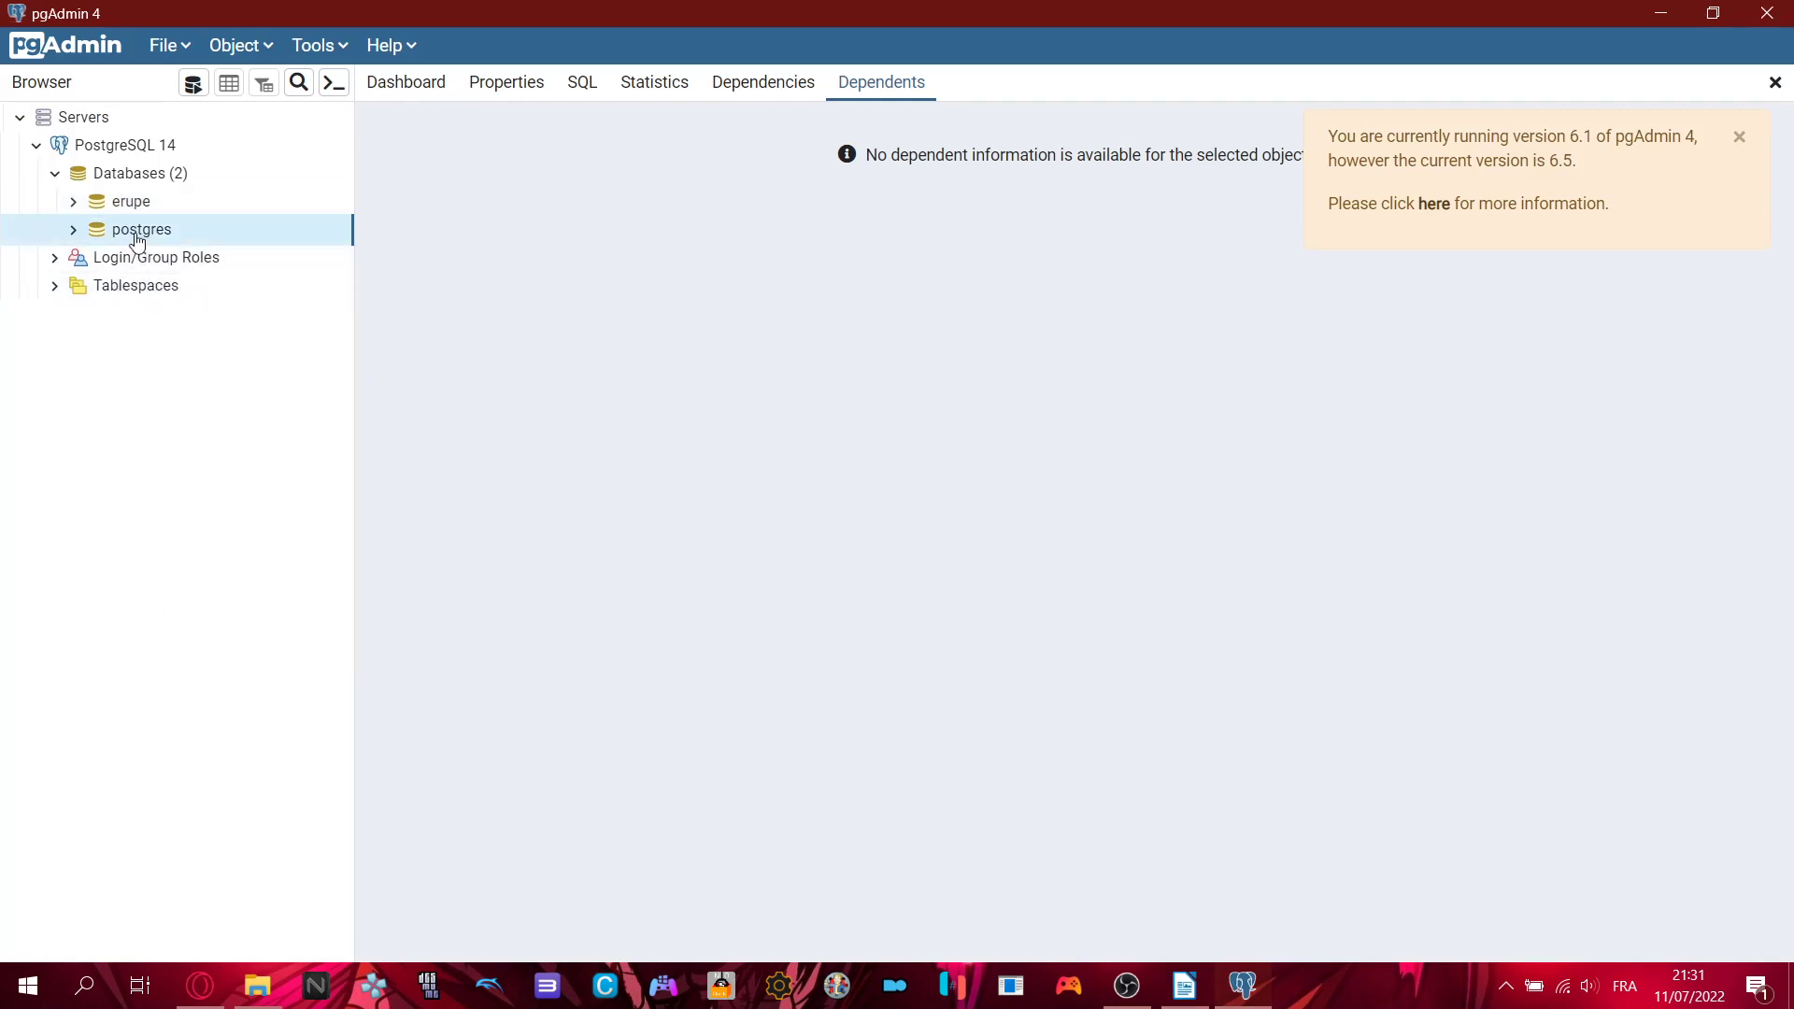
right_click(137, 238)
click(187, 457)
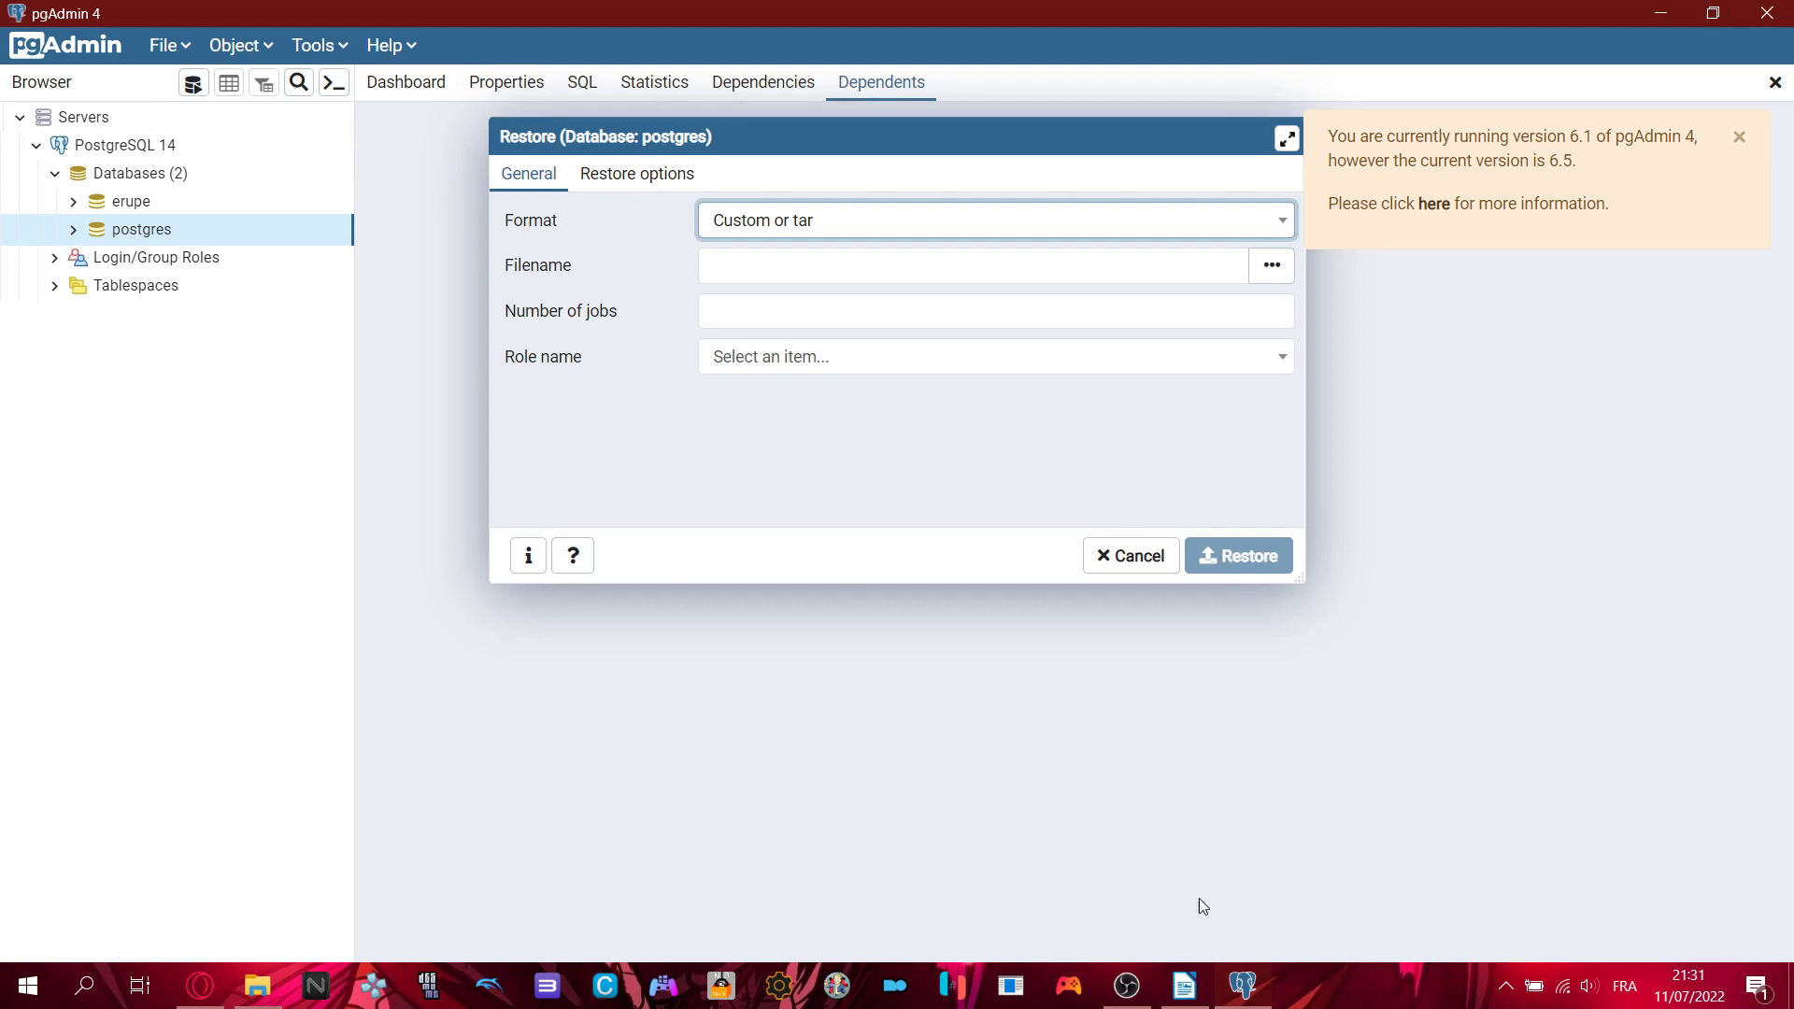
- Set Erupe-Backup.sql as the restore file, then bring the Writer tutorial to the front
click(1185, 986)
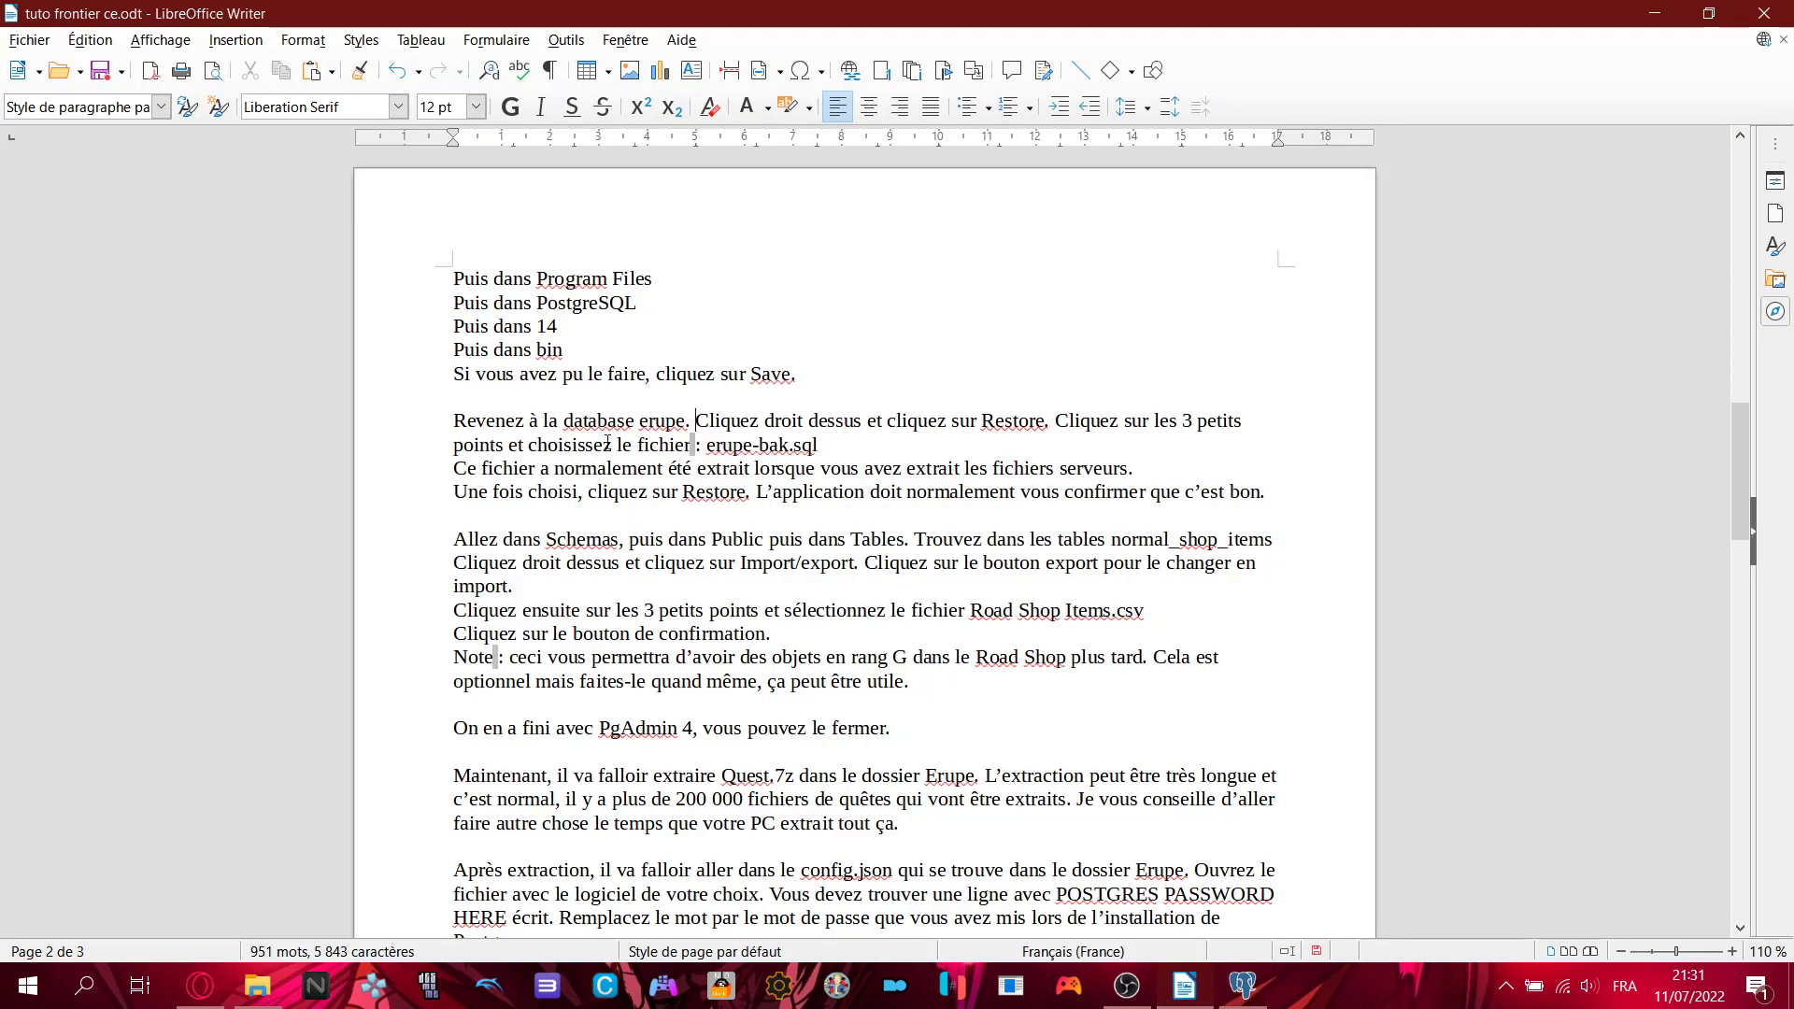
drag(696, 423, 1206, 451)
click(1206, 450)
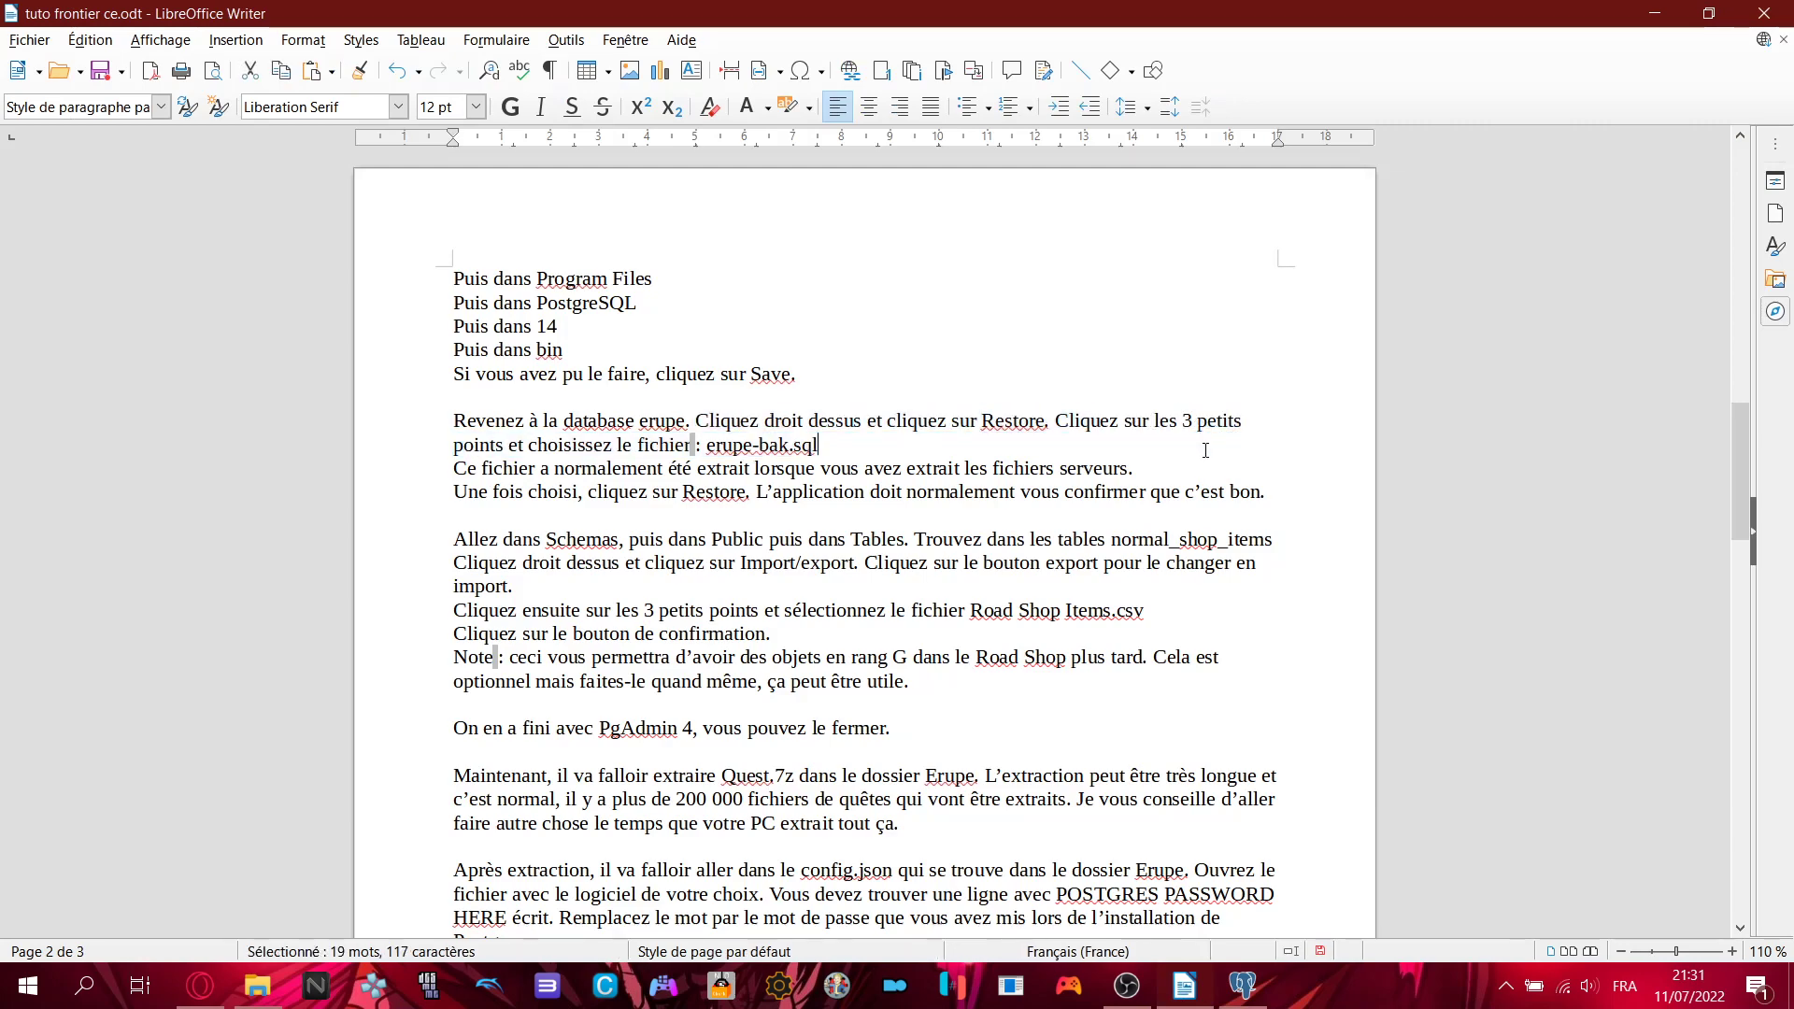
click(1242, 986)
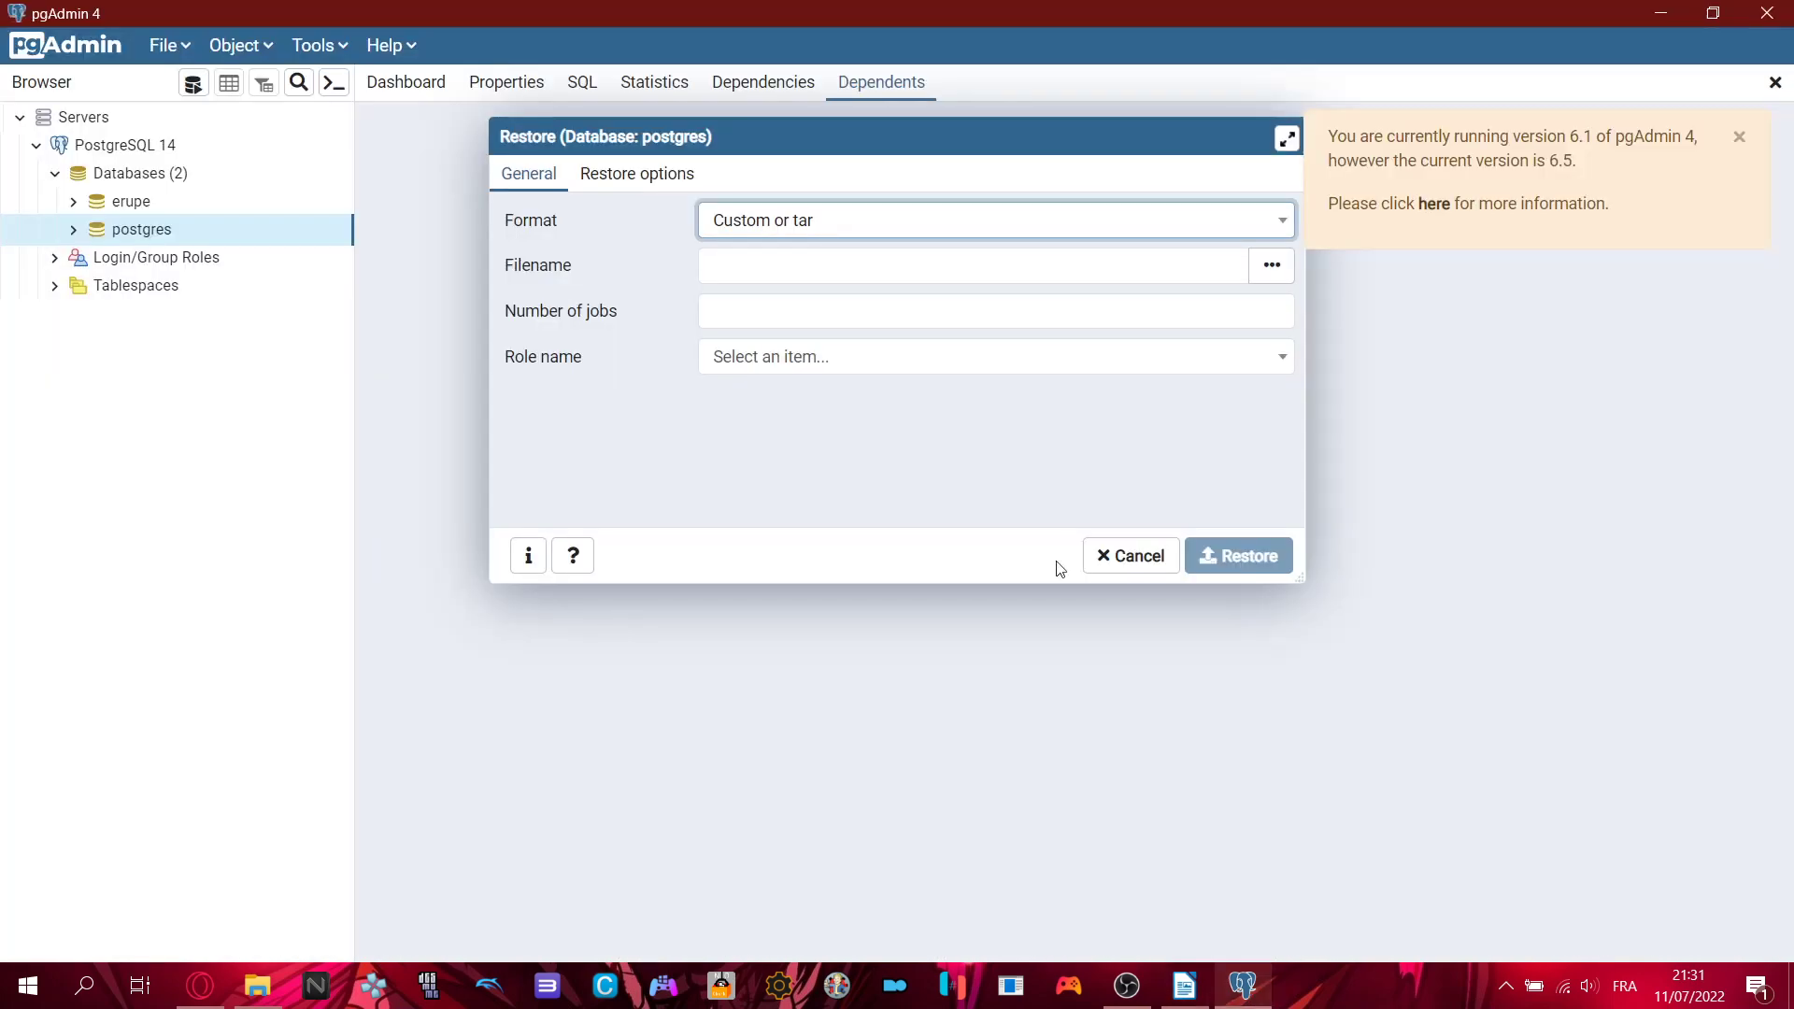
click(1272, 265)
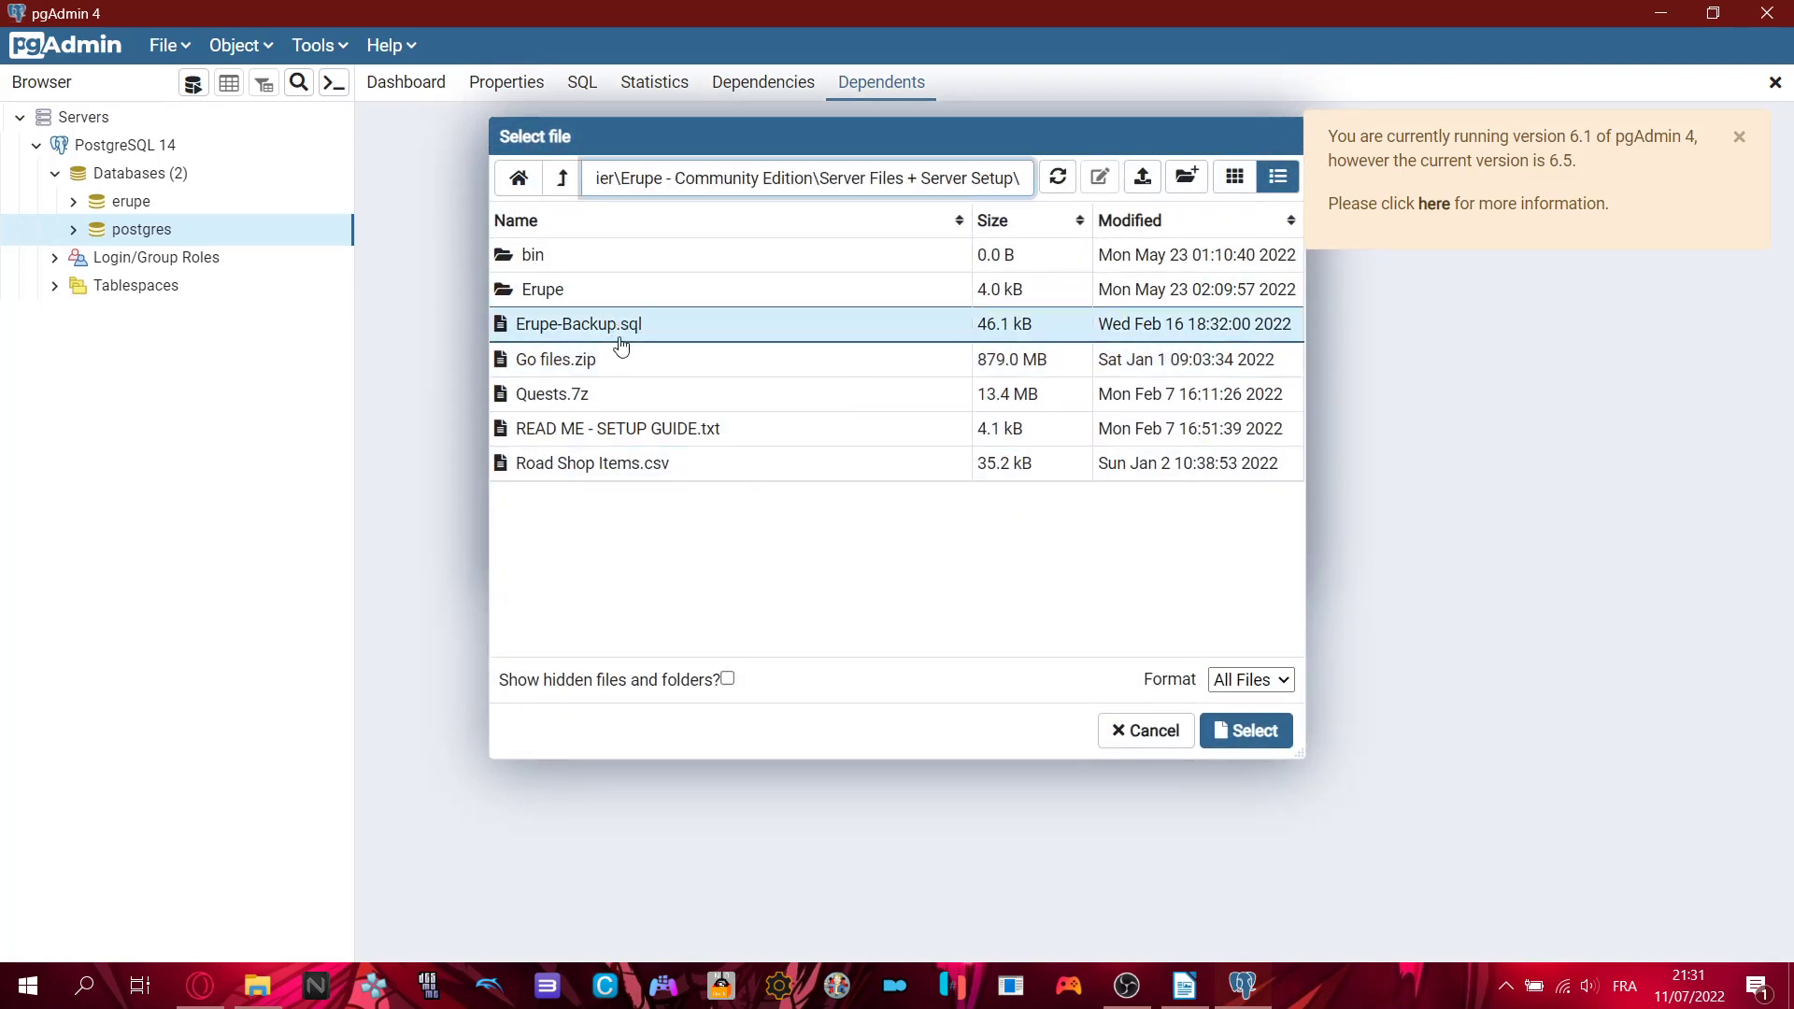
click(620, 342)
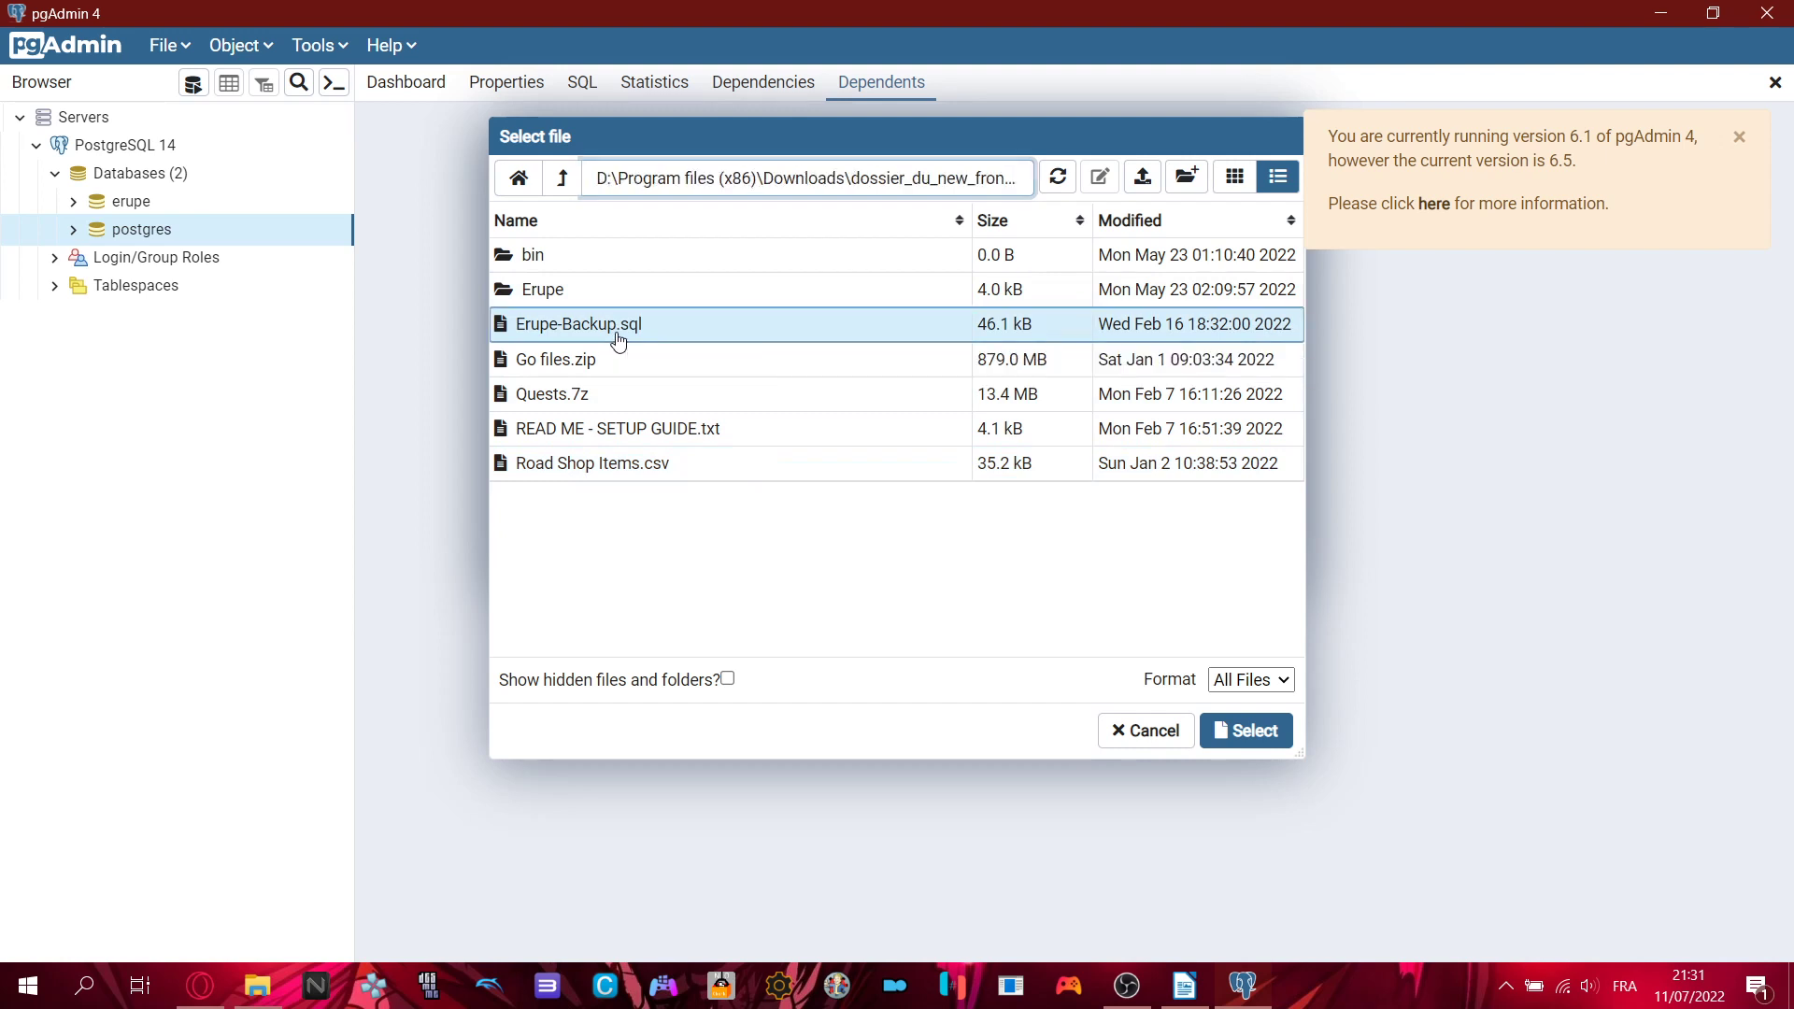
double_click(642, 336)
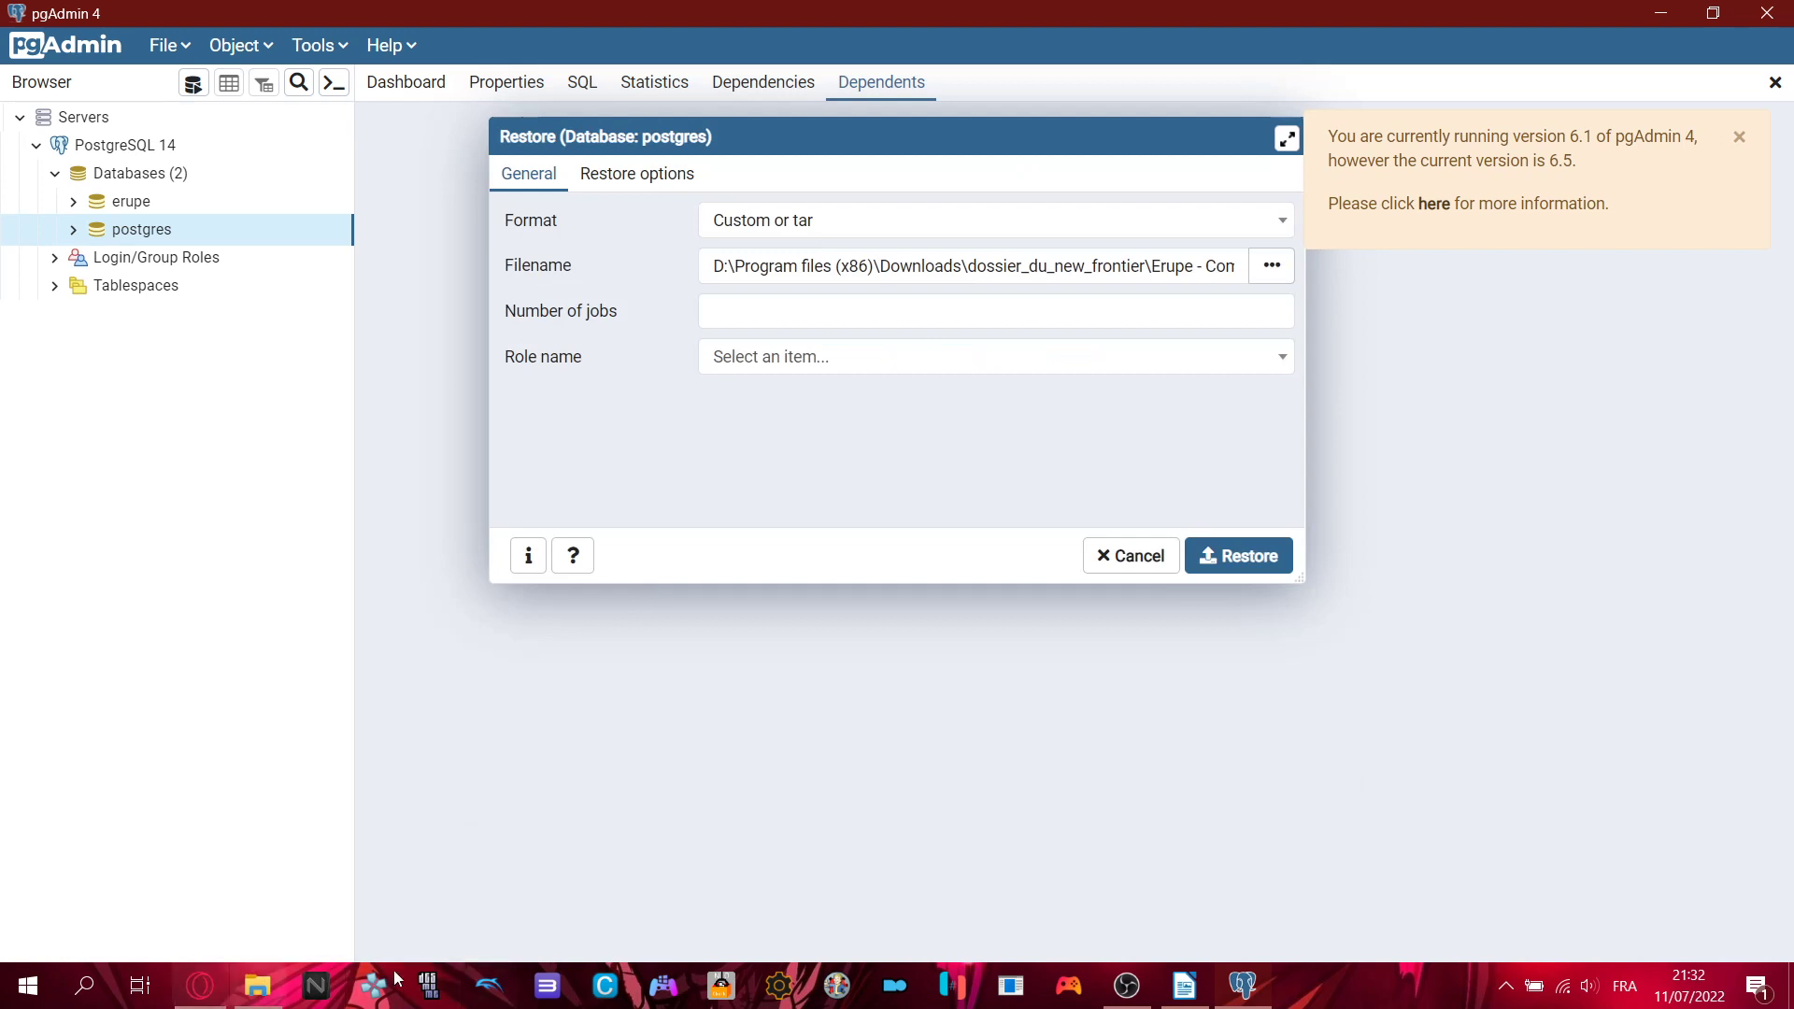
click(1196, 998)
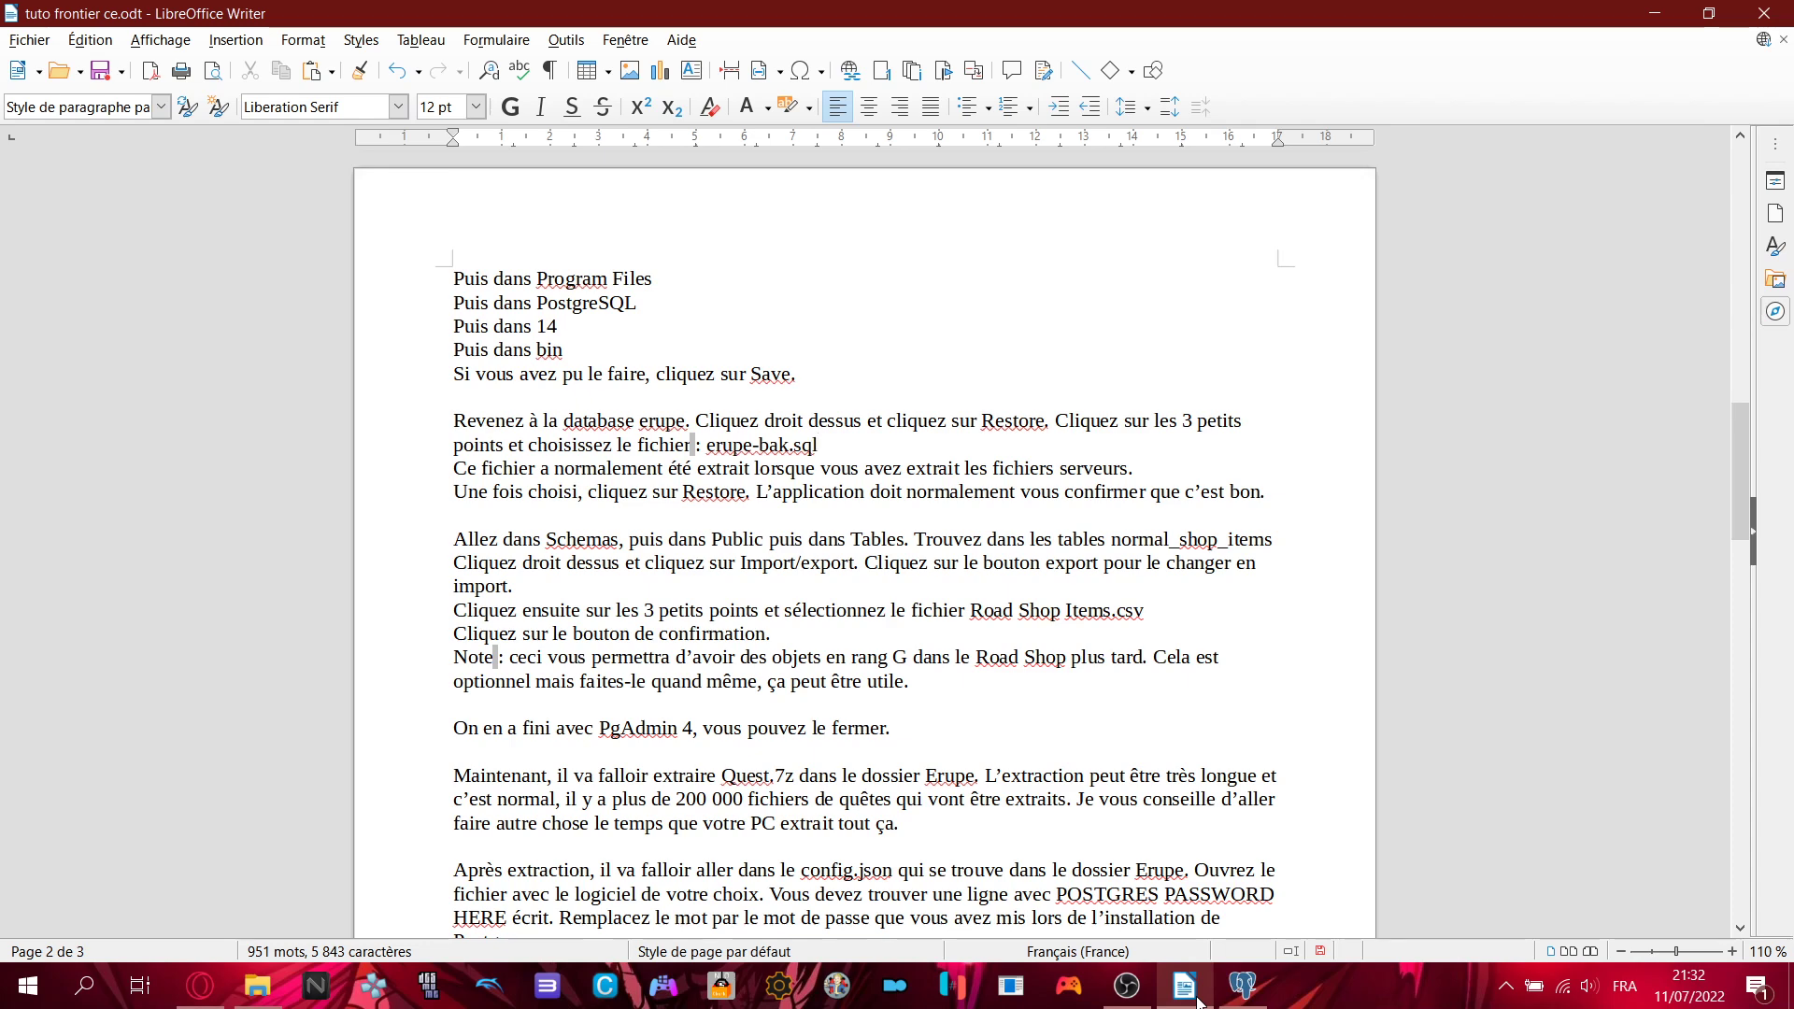
- Locate Erupe-Backup.sql in File Explorer's Server Files + Server Setup folder, then return to pgAdmin
click(257, 986)
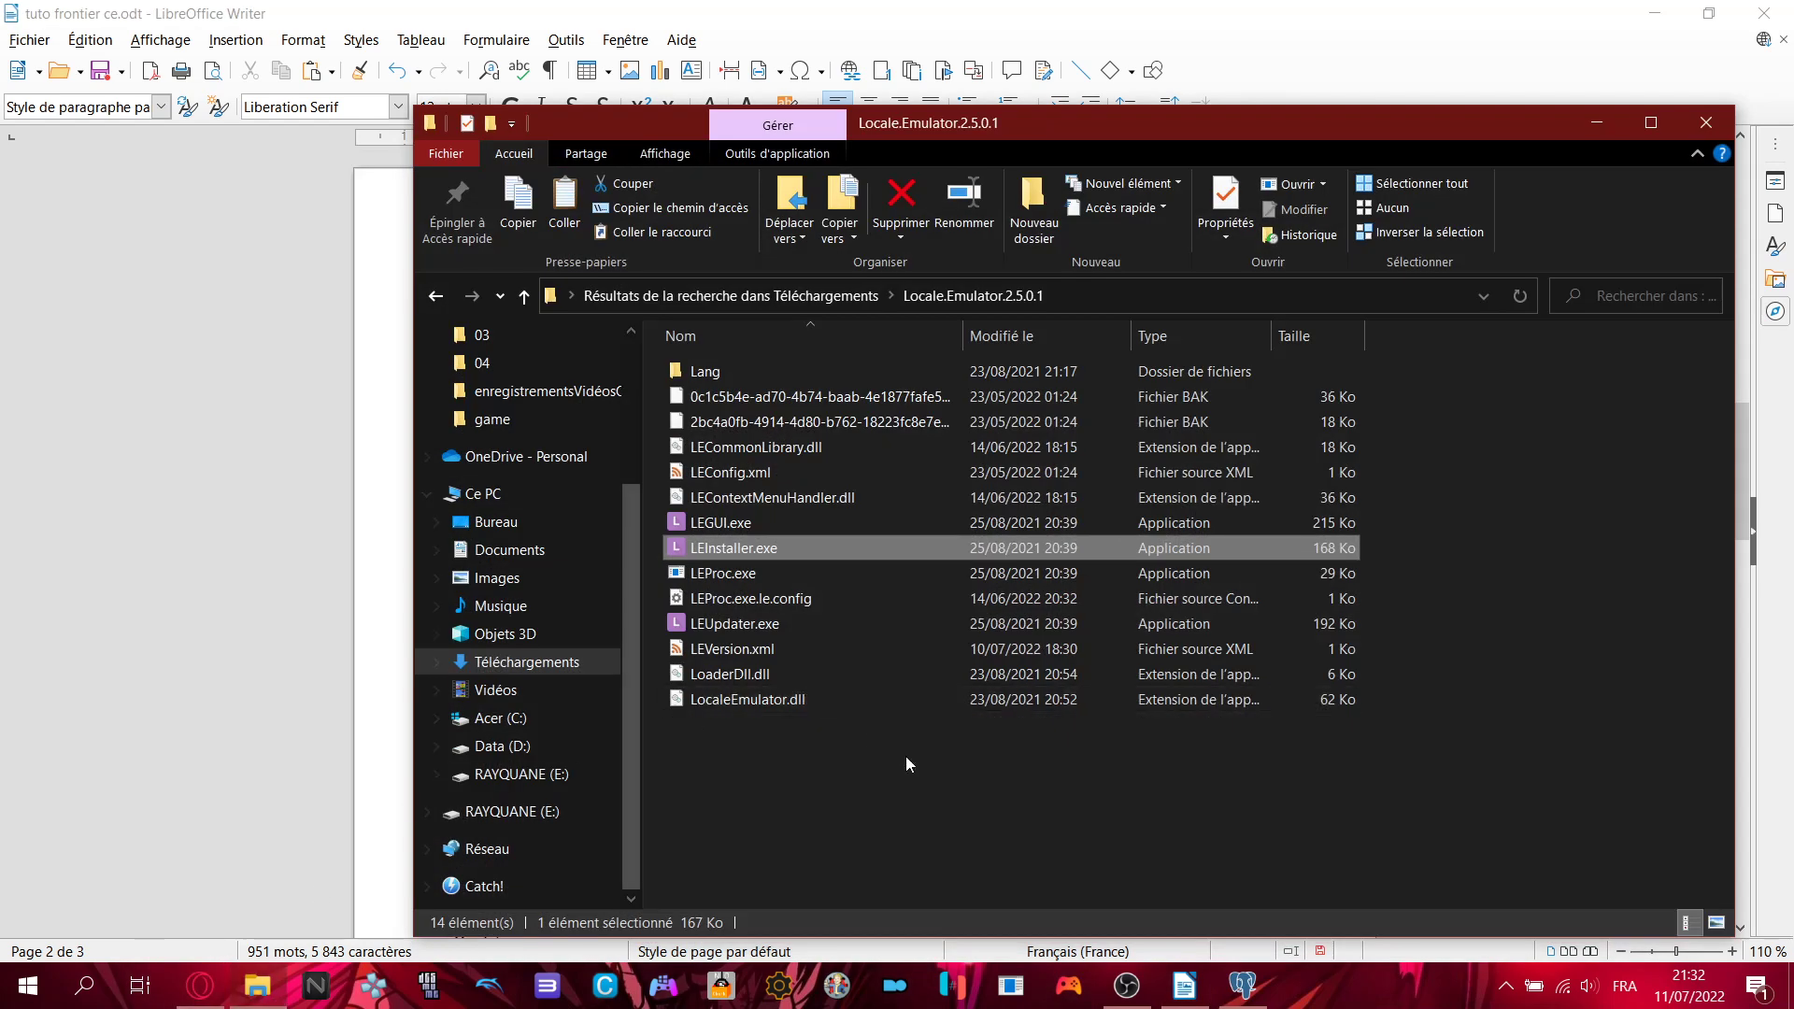
key(alt+Left)
key(alt+Left)
key(alt+Left)
key(alt+Left)
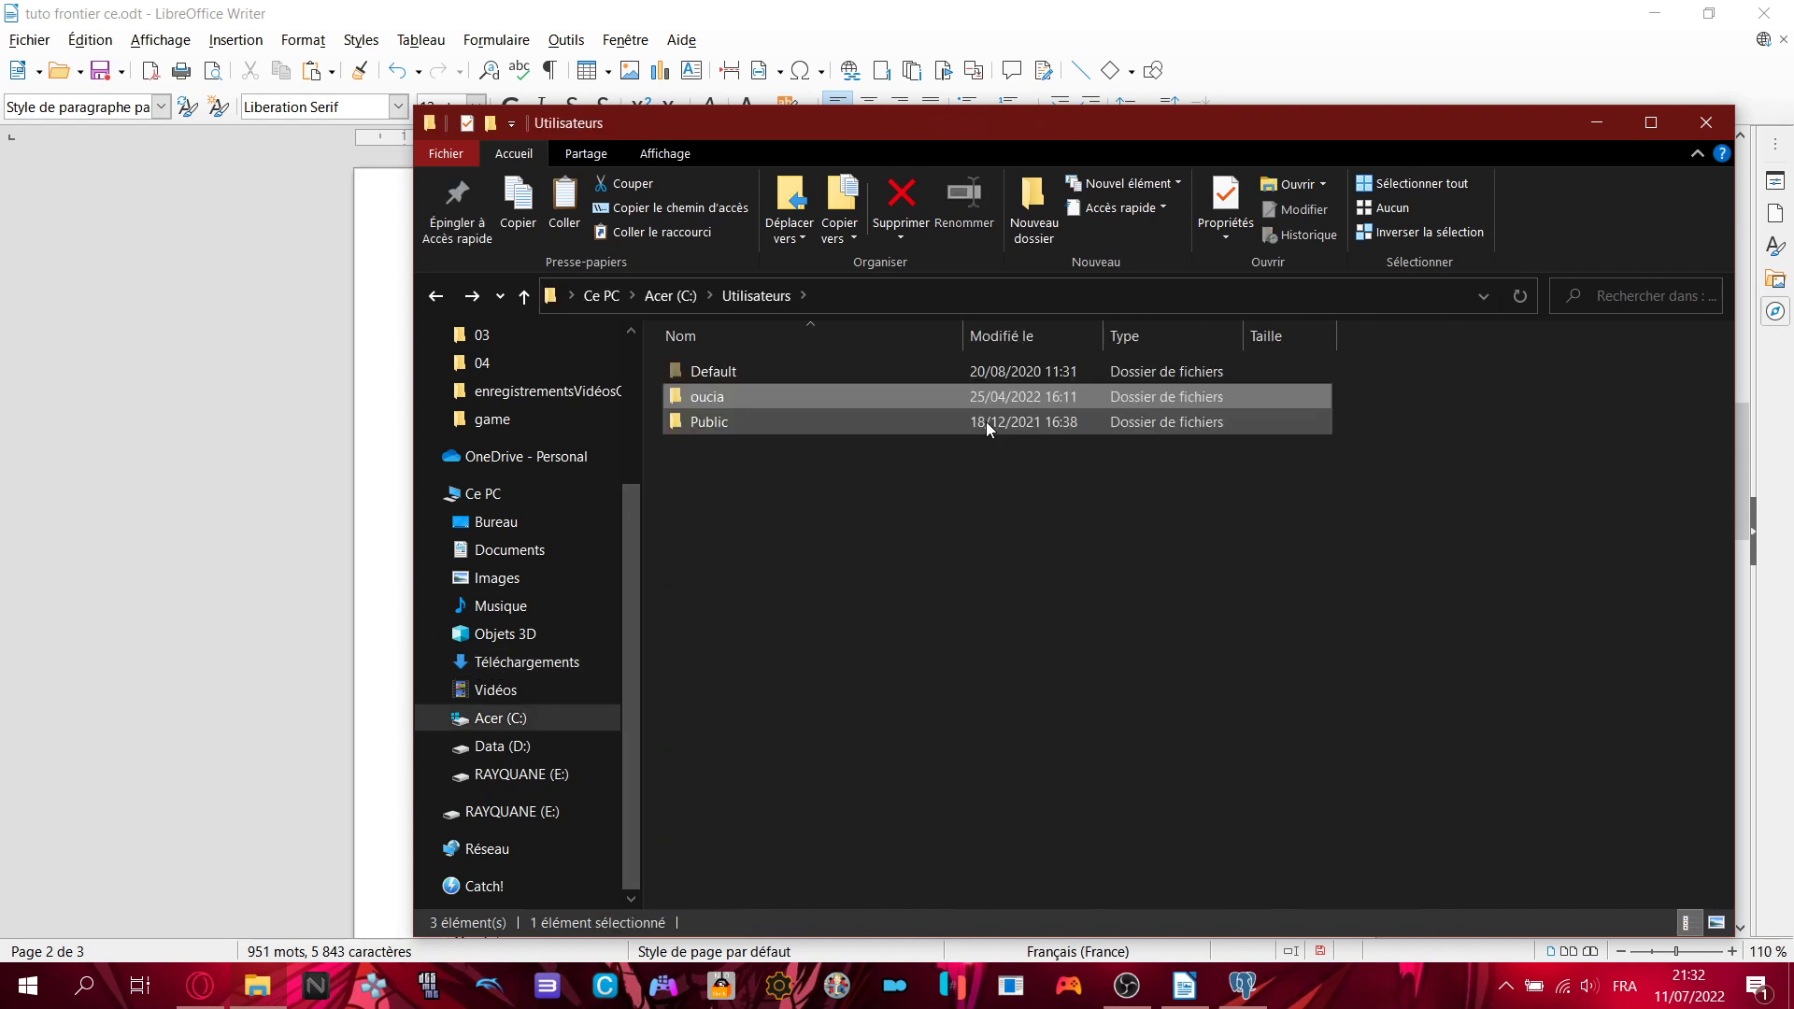
key(alt+Left)
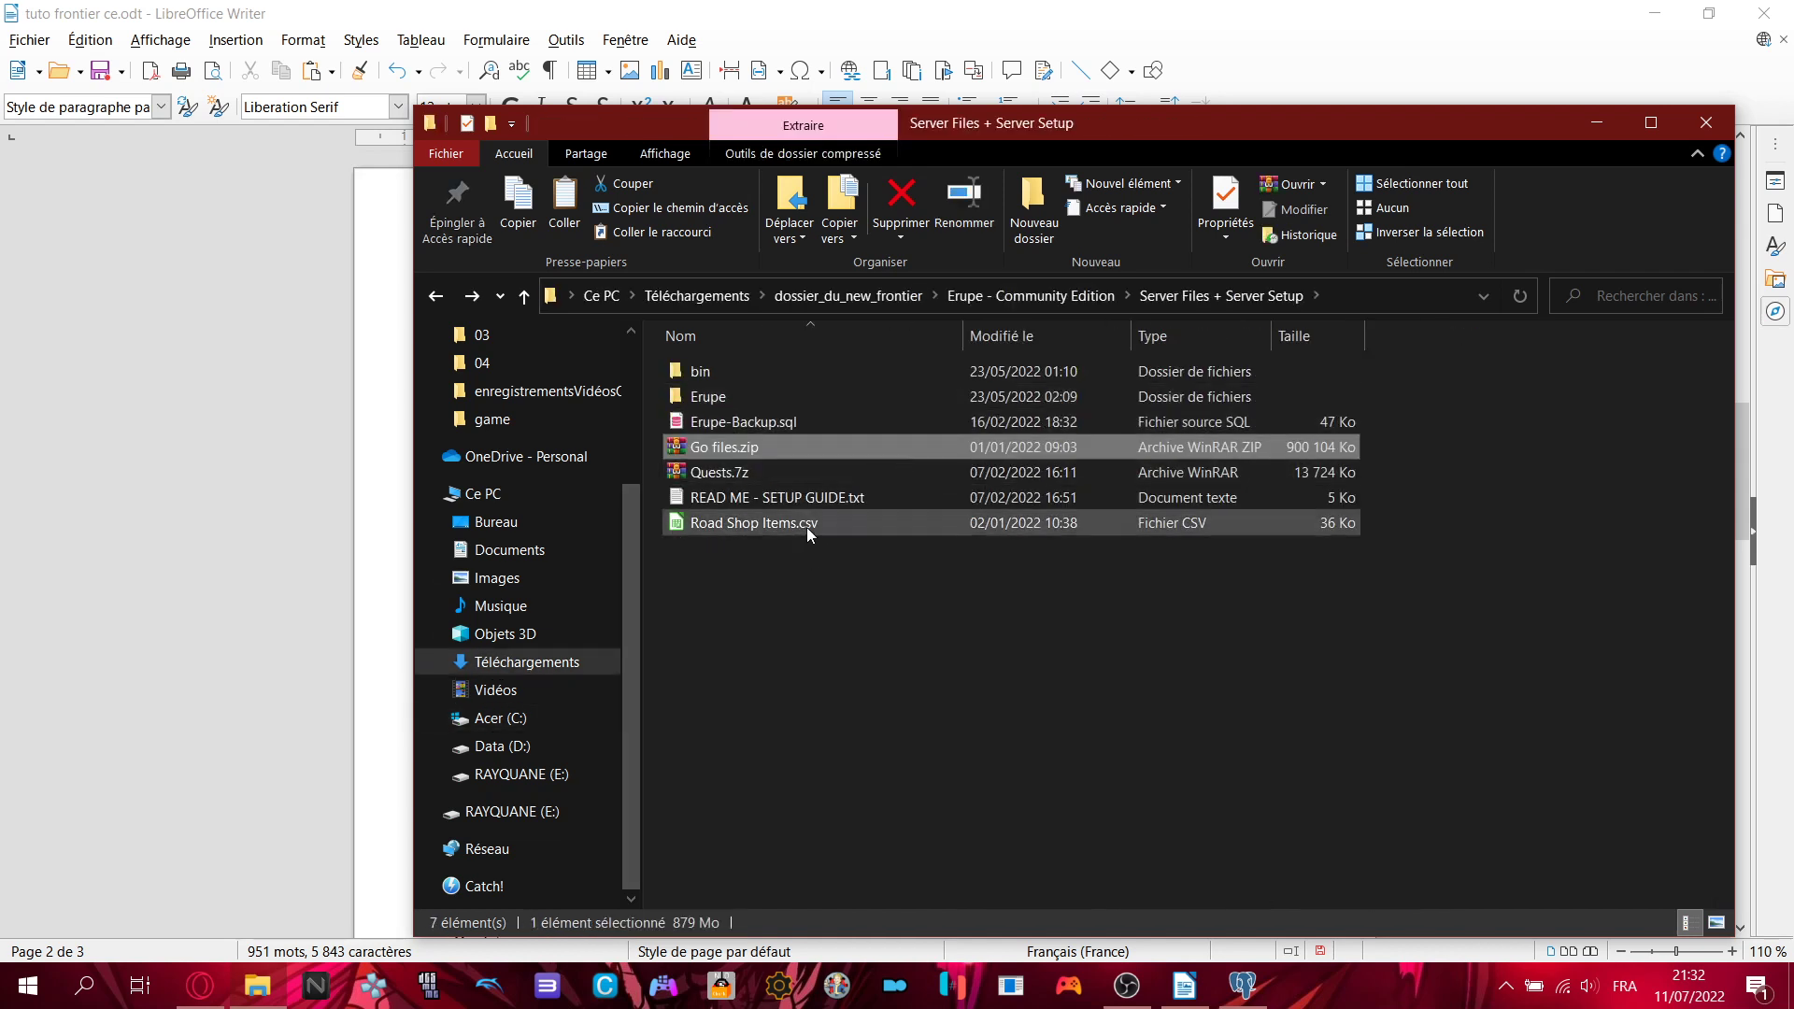
click(787, 421)
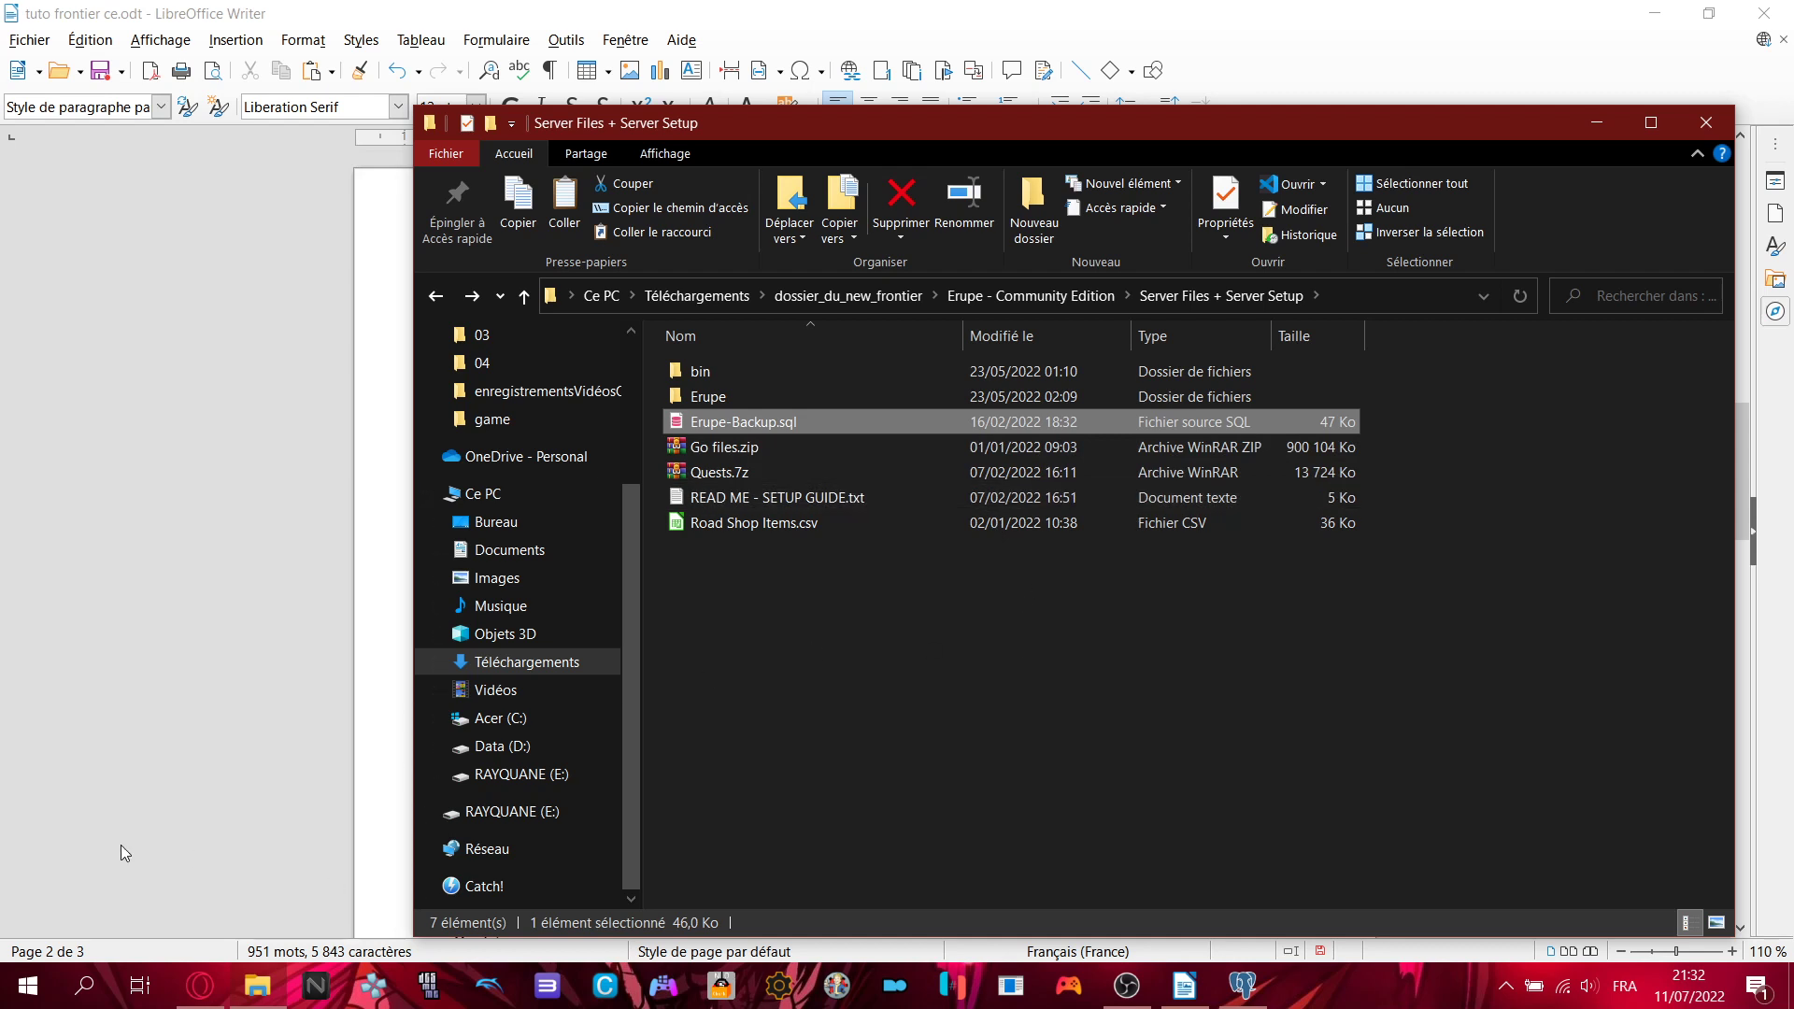
click(1227, 998)
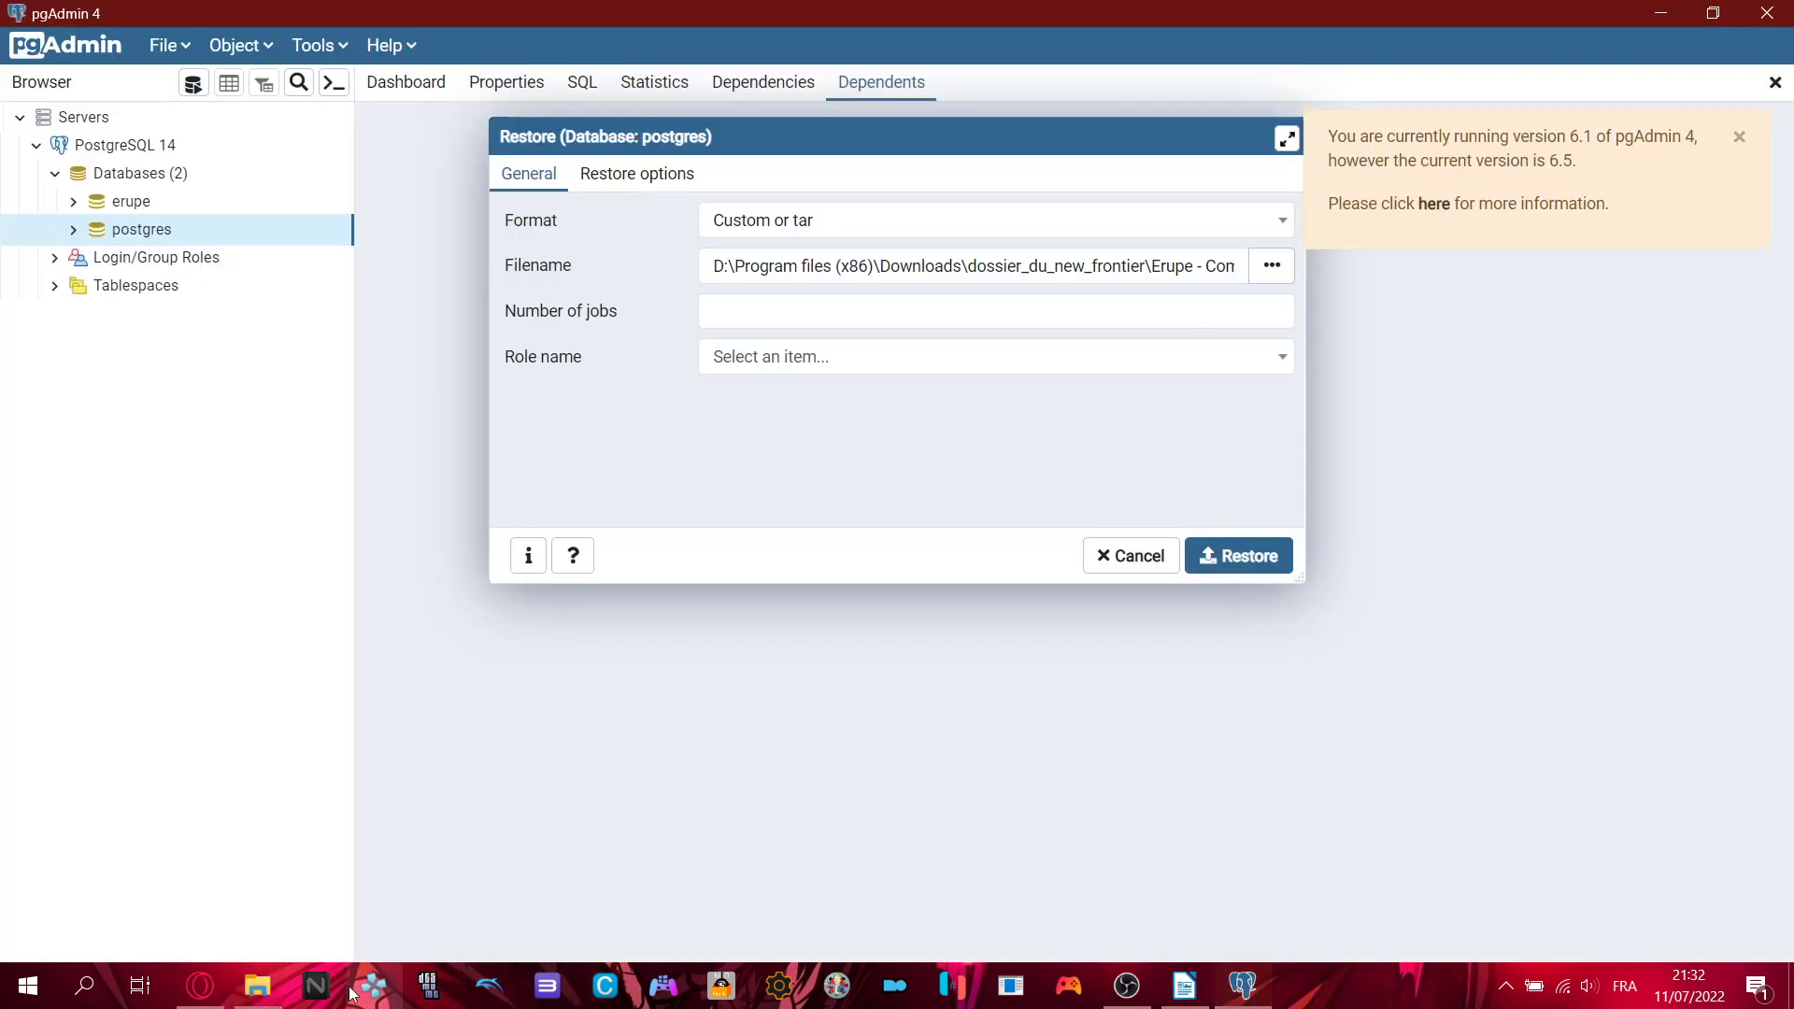
- Cancel the restore into postgres and dismiss the version-update notice
click(1185, 986)
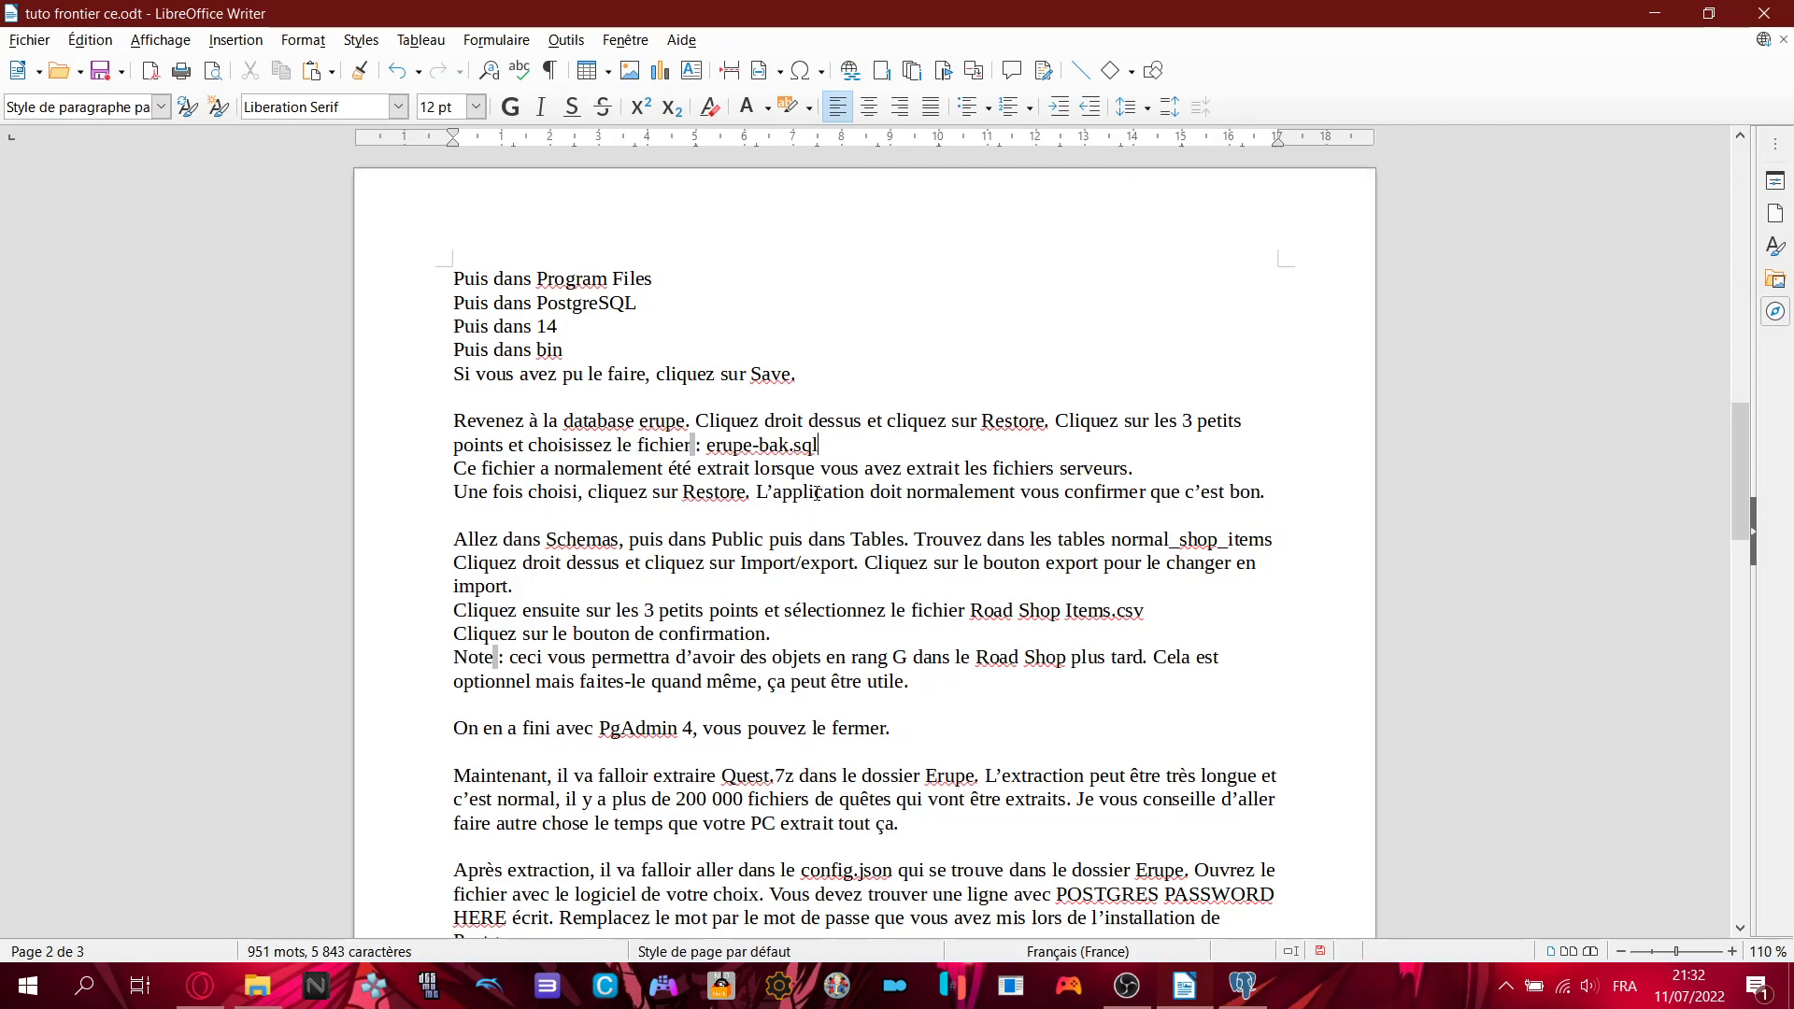
click(1243, 986)
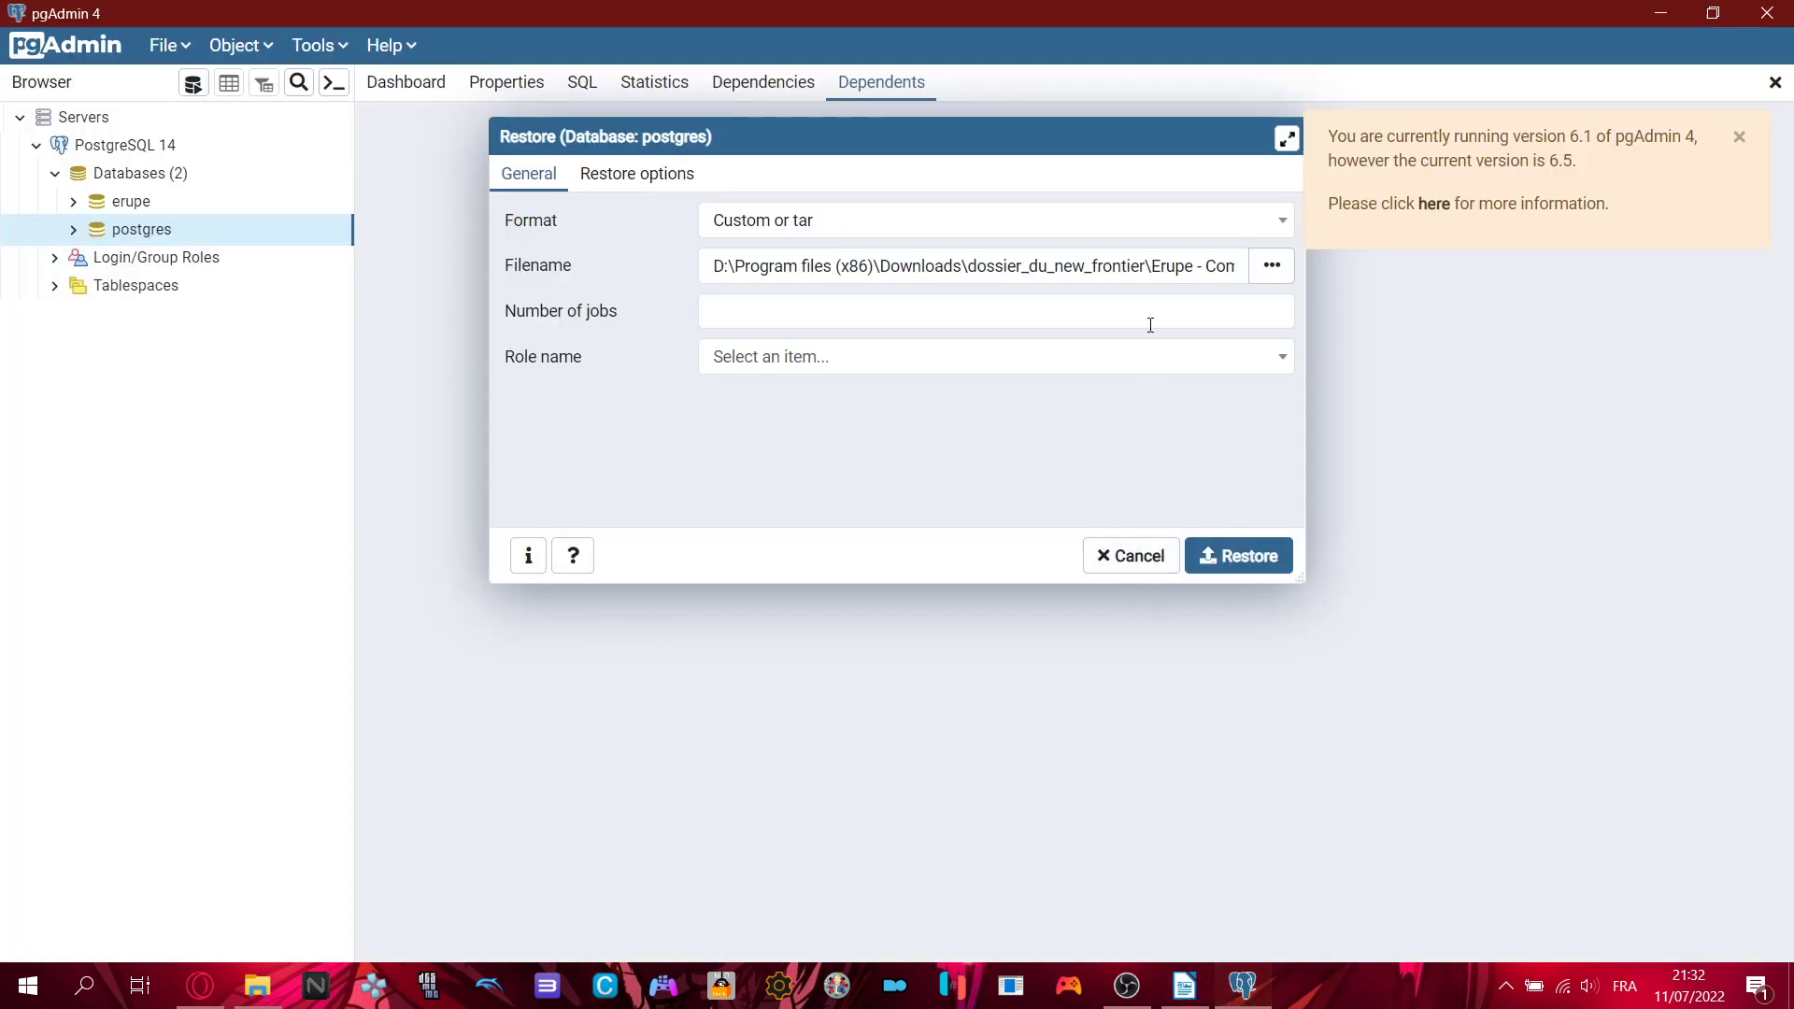
click(1128, 565)
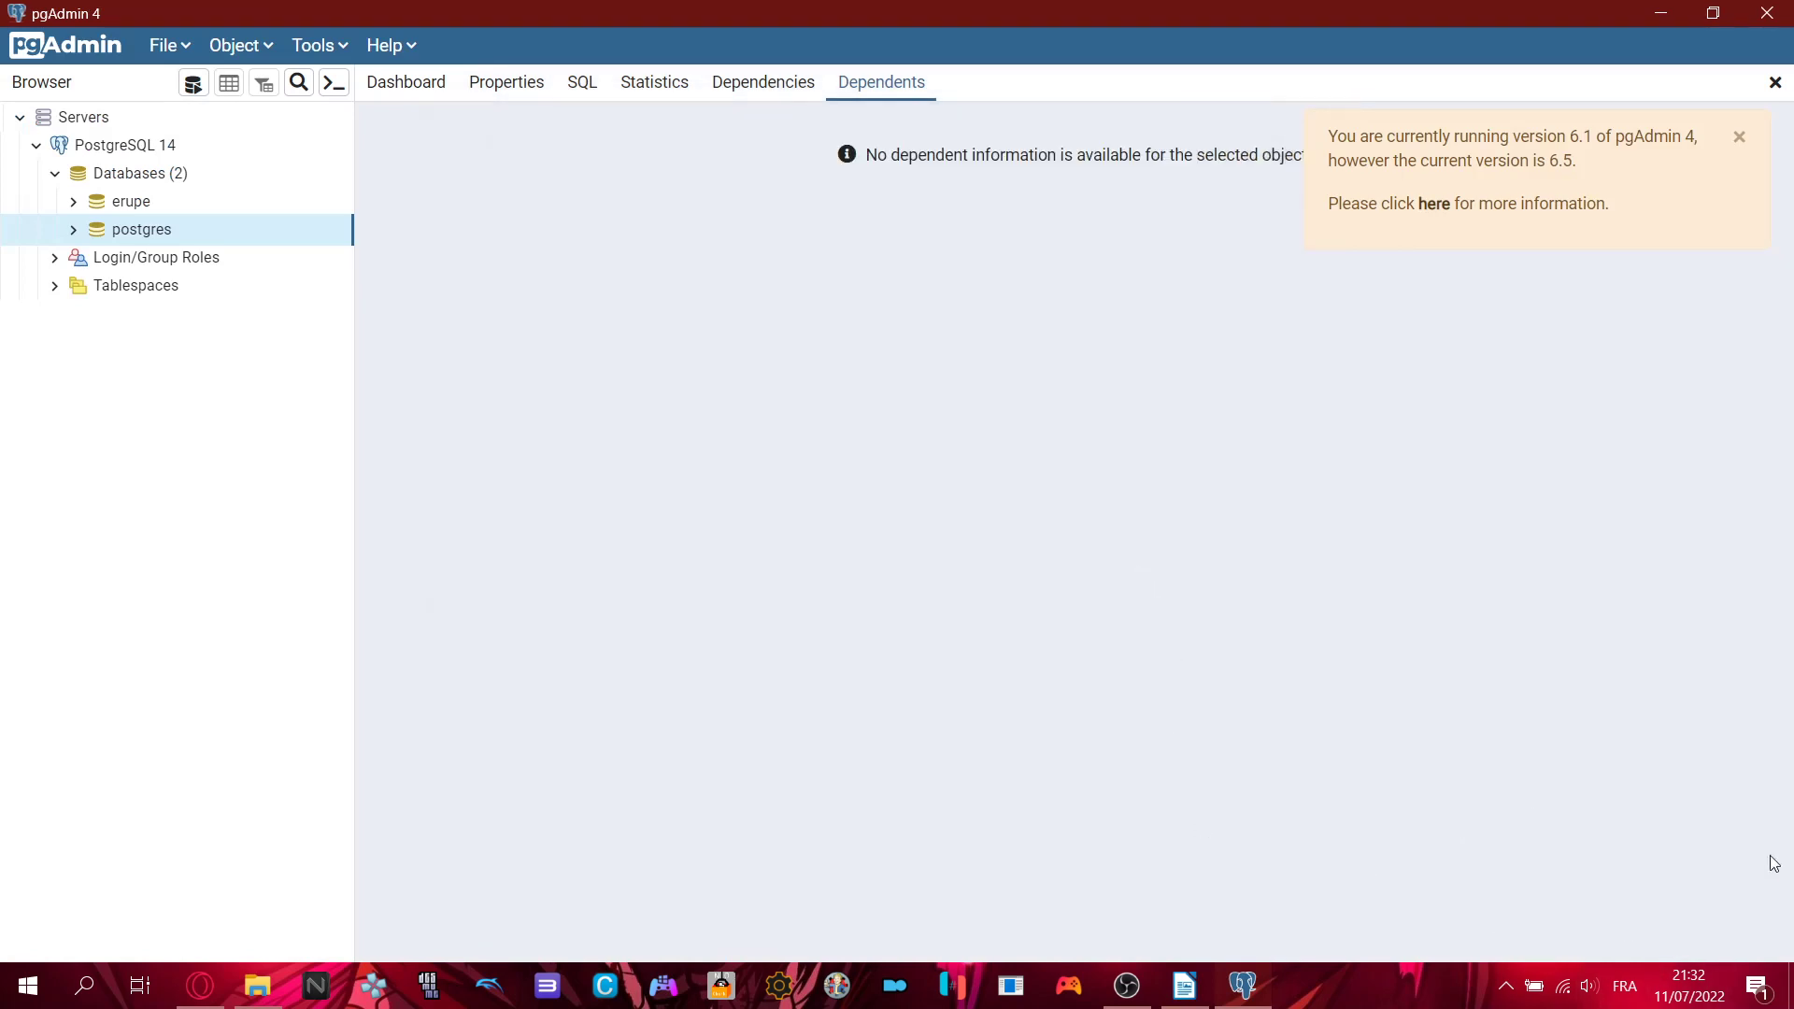
click(1740, 139)
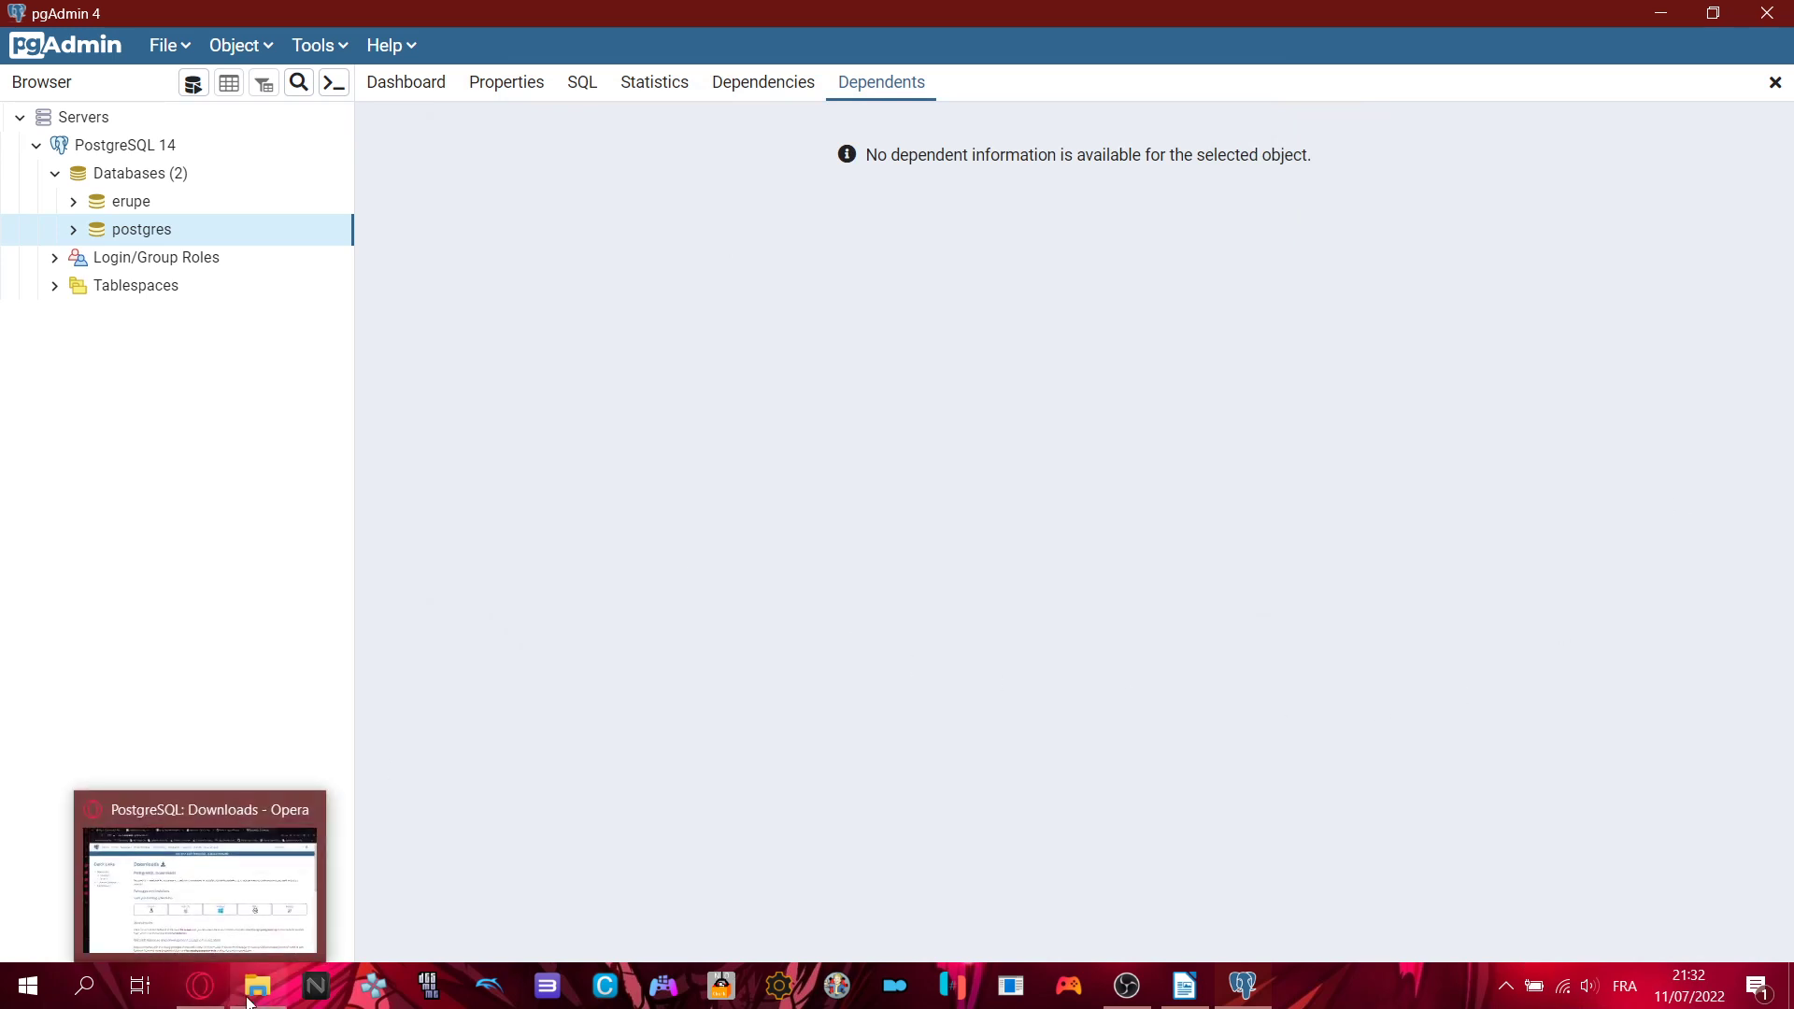
- Read the tutorial's Schemas > Public > Tables step, then return to pgAdmin
mouse_move(249, 1002)
click(1184, 985)
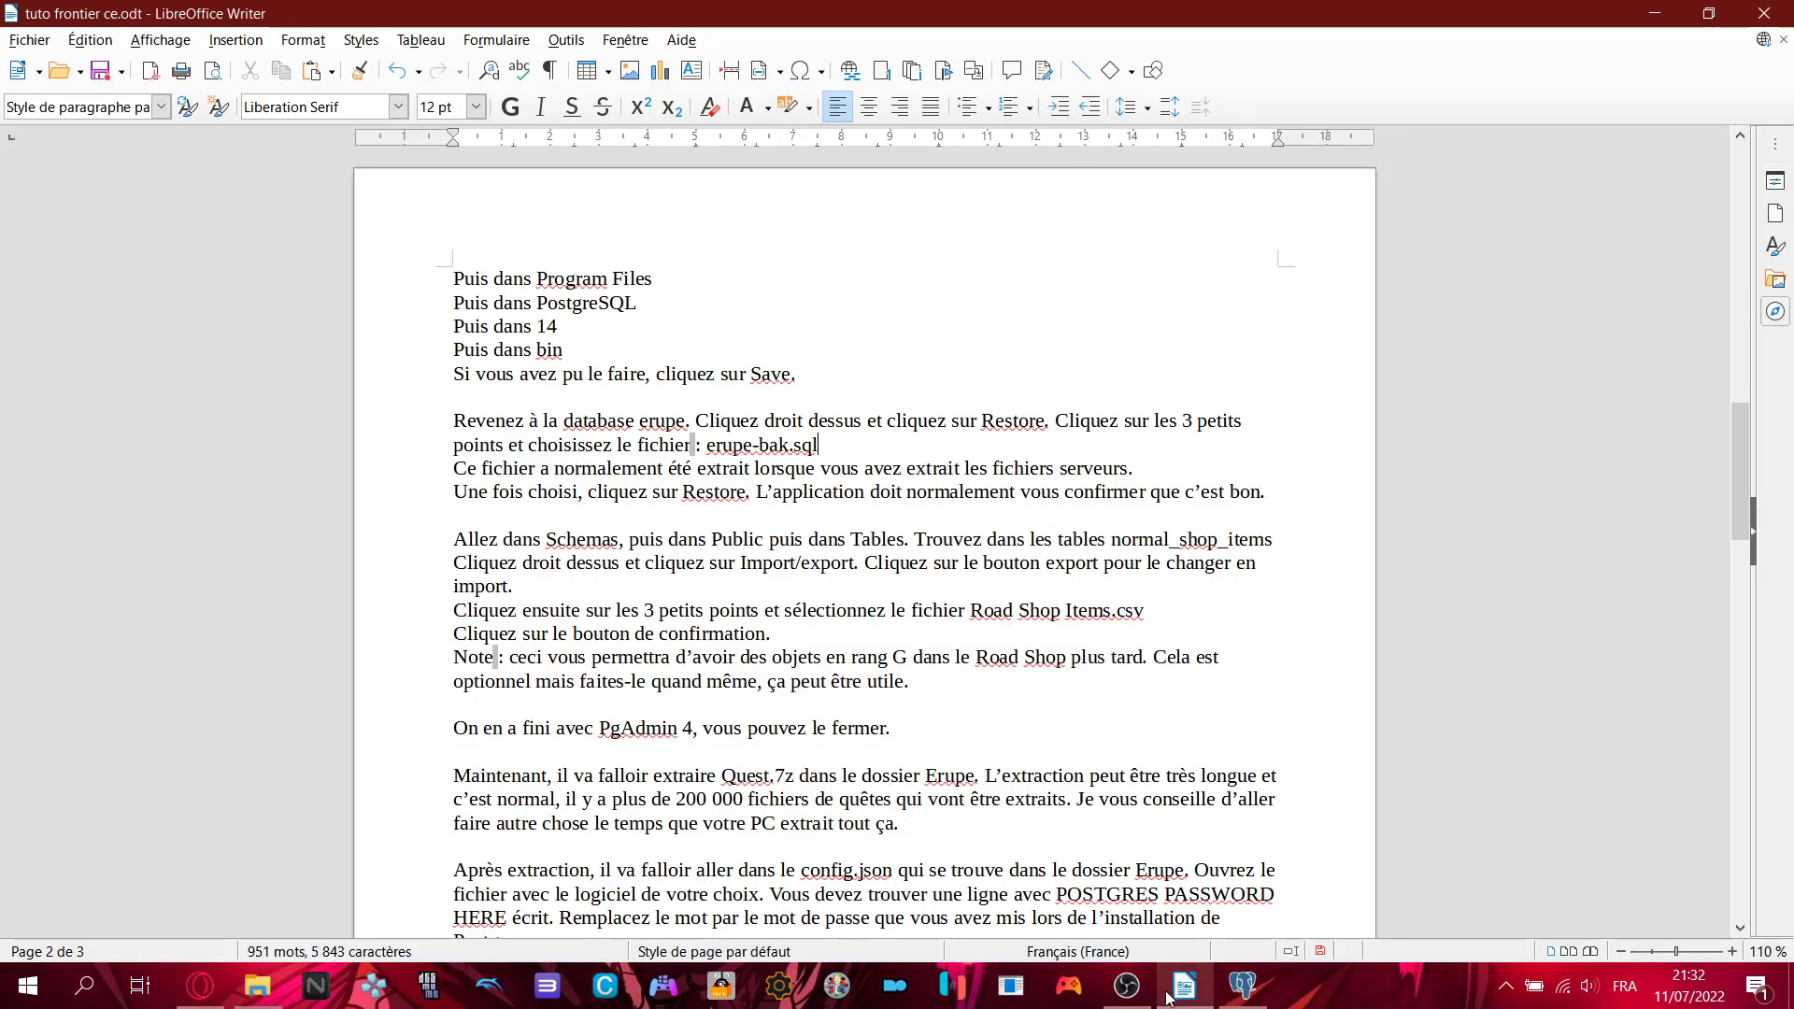
drag(458, 542, 905, 542)
click(905, 542)
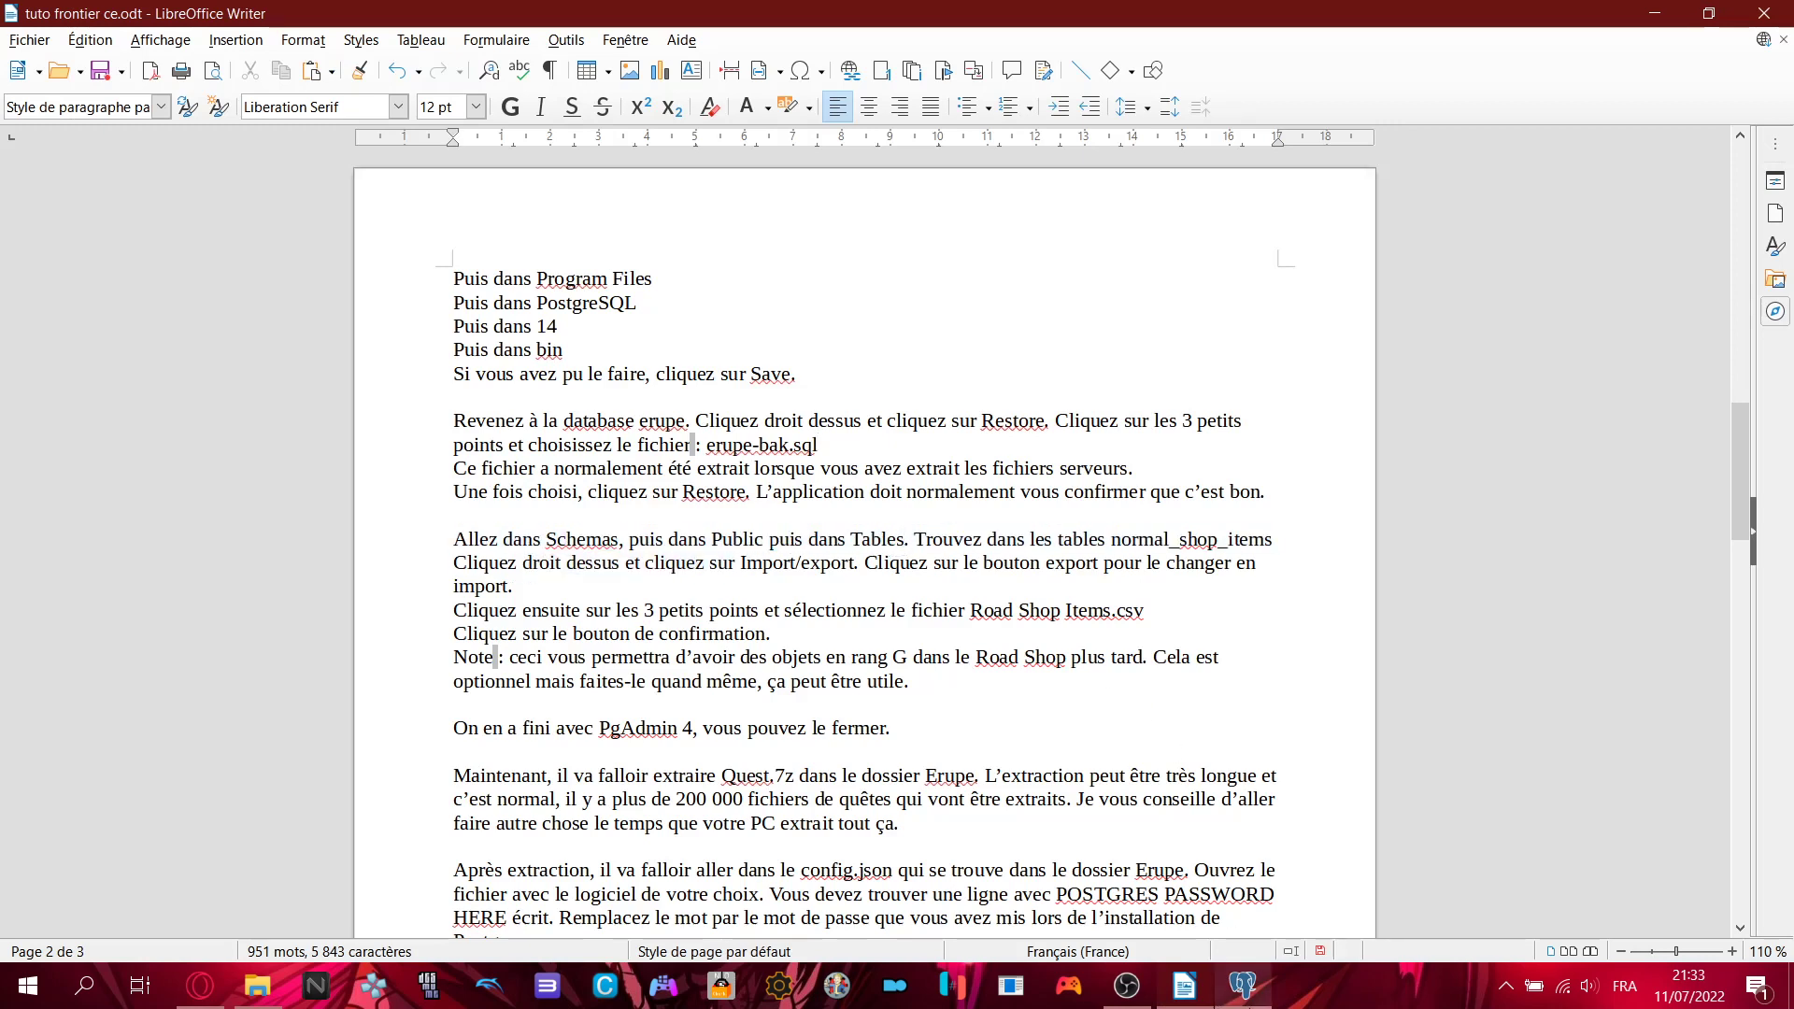
click(1243, 985)
- Expand erupe > Schemas > public > Tables and select the normal_shop_items table
click(97, 204)
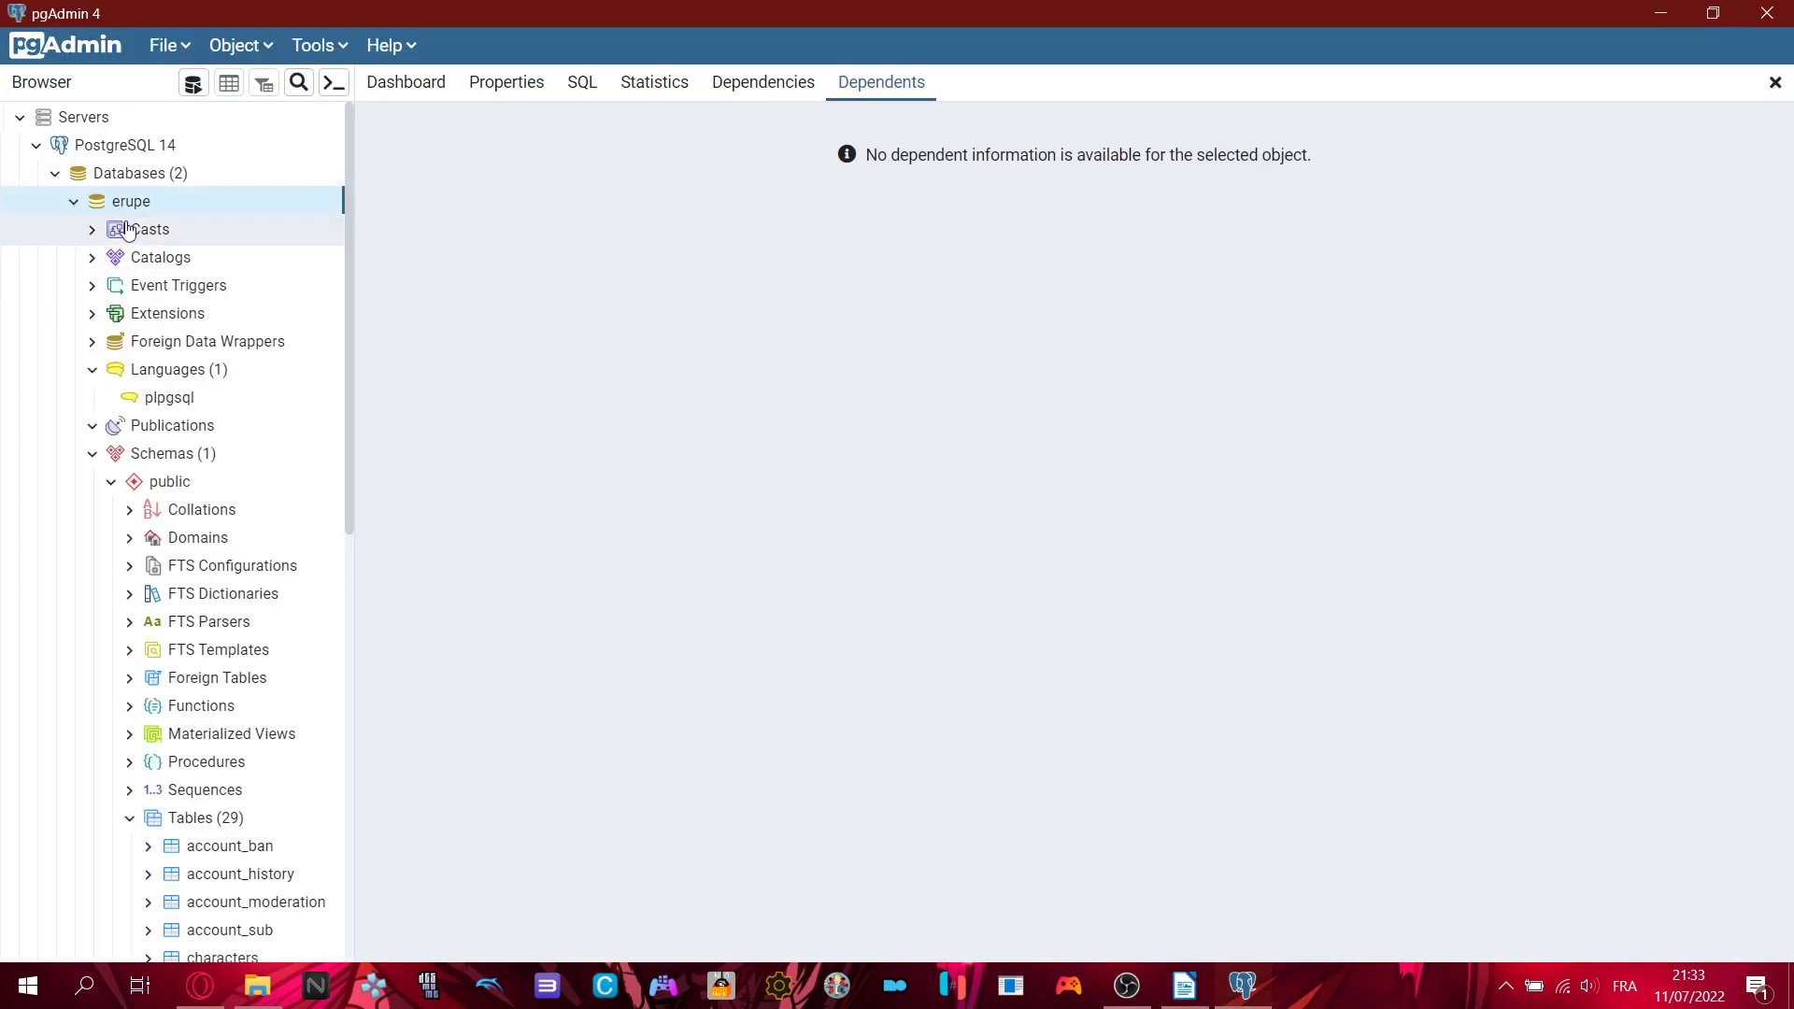
click(152, 458)
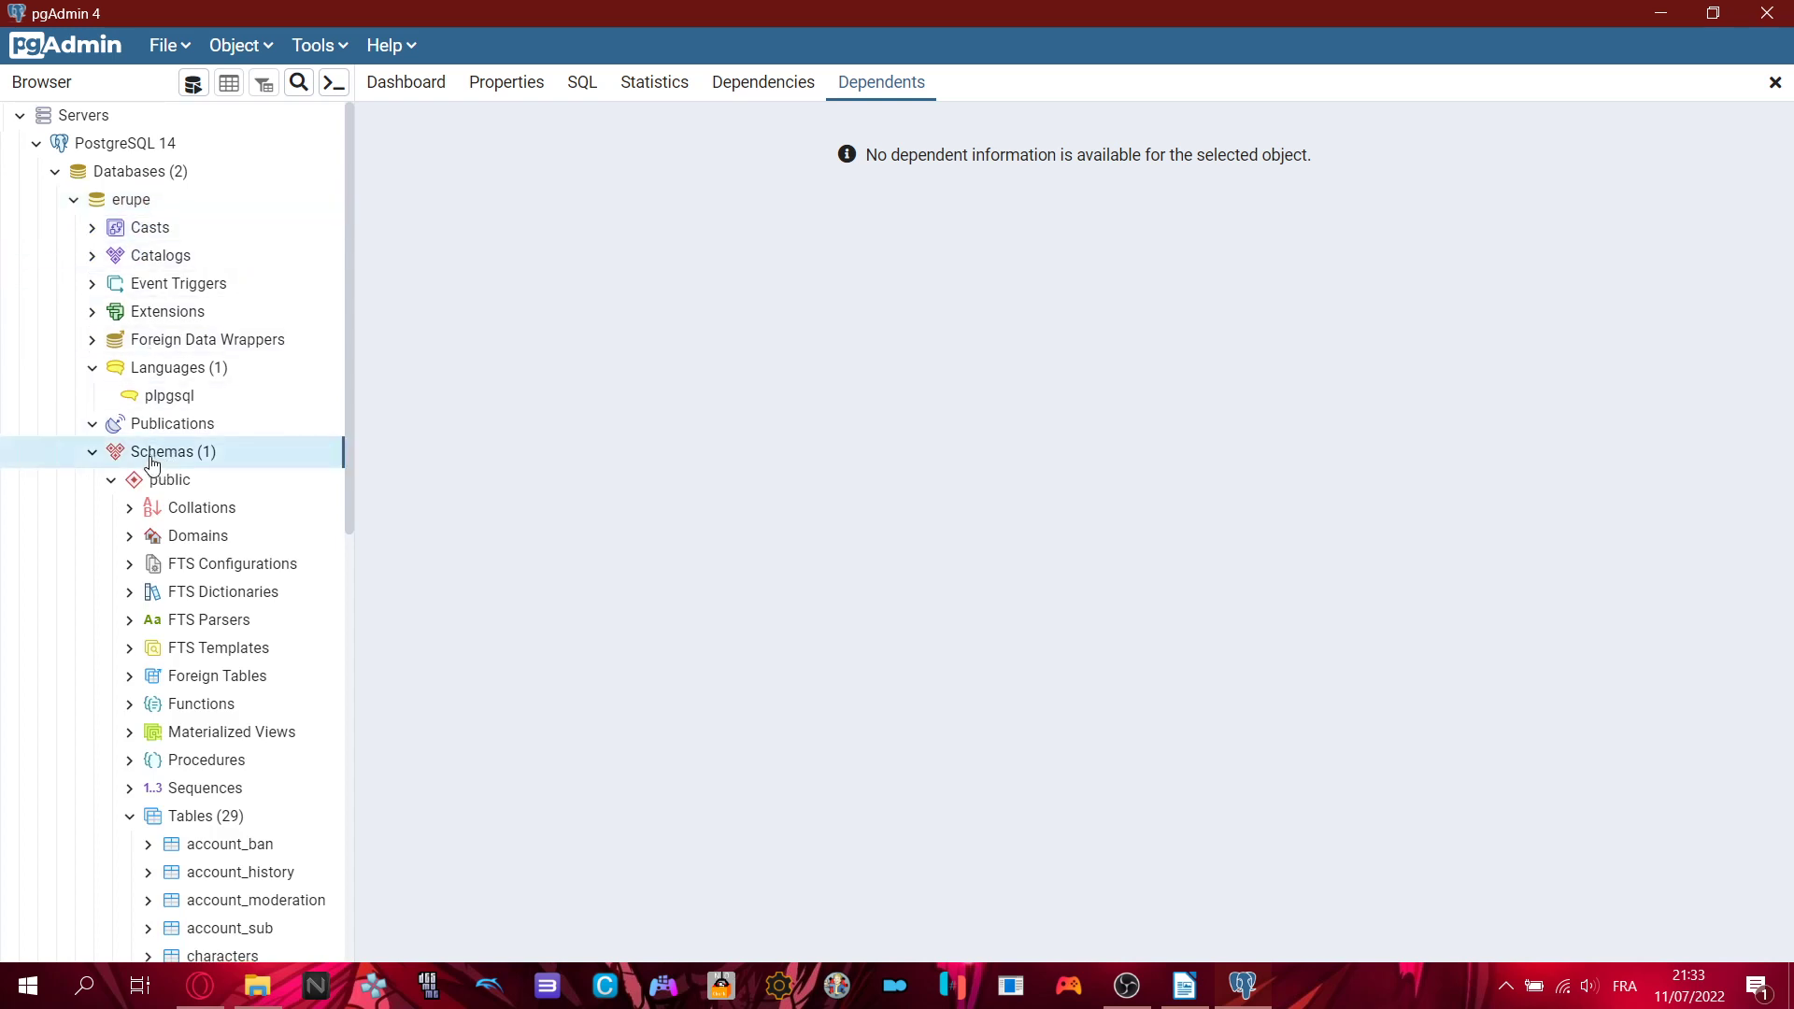
scroll(152, 439, down, 1)
click(171, 369)
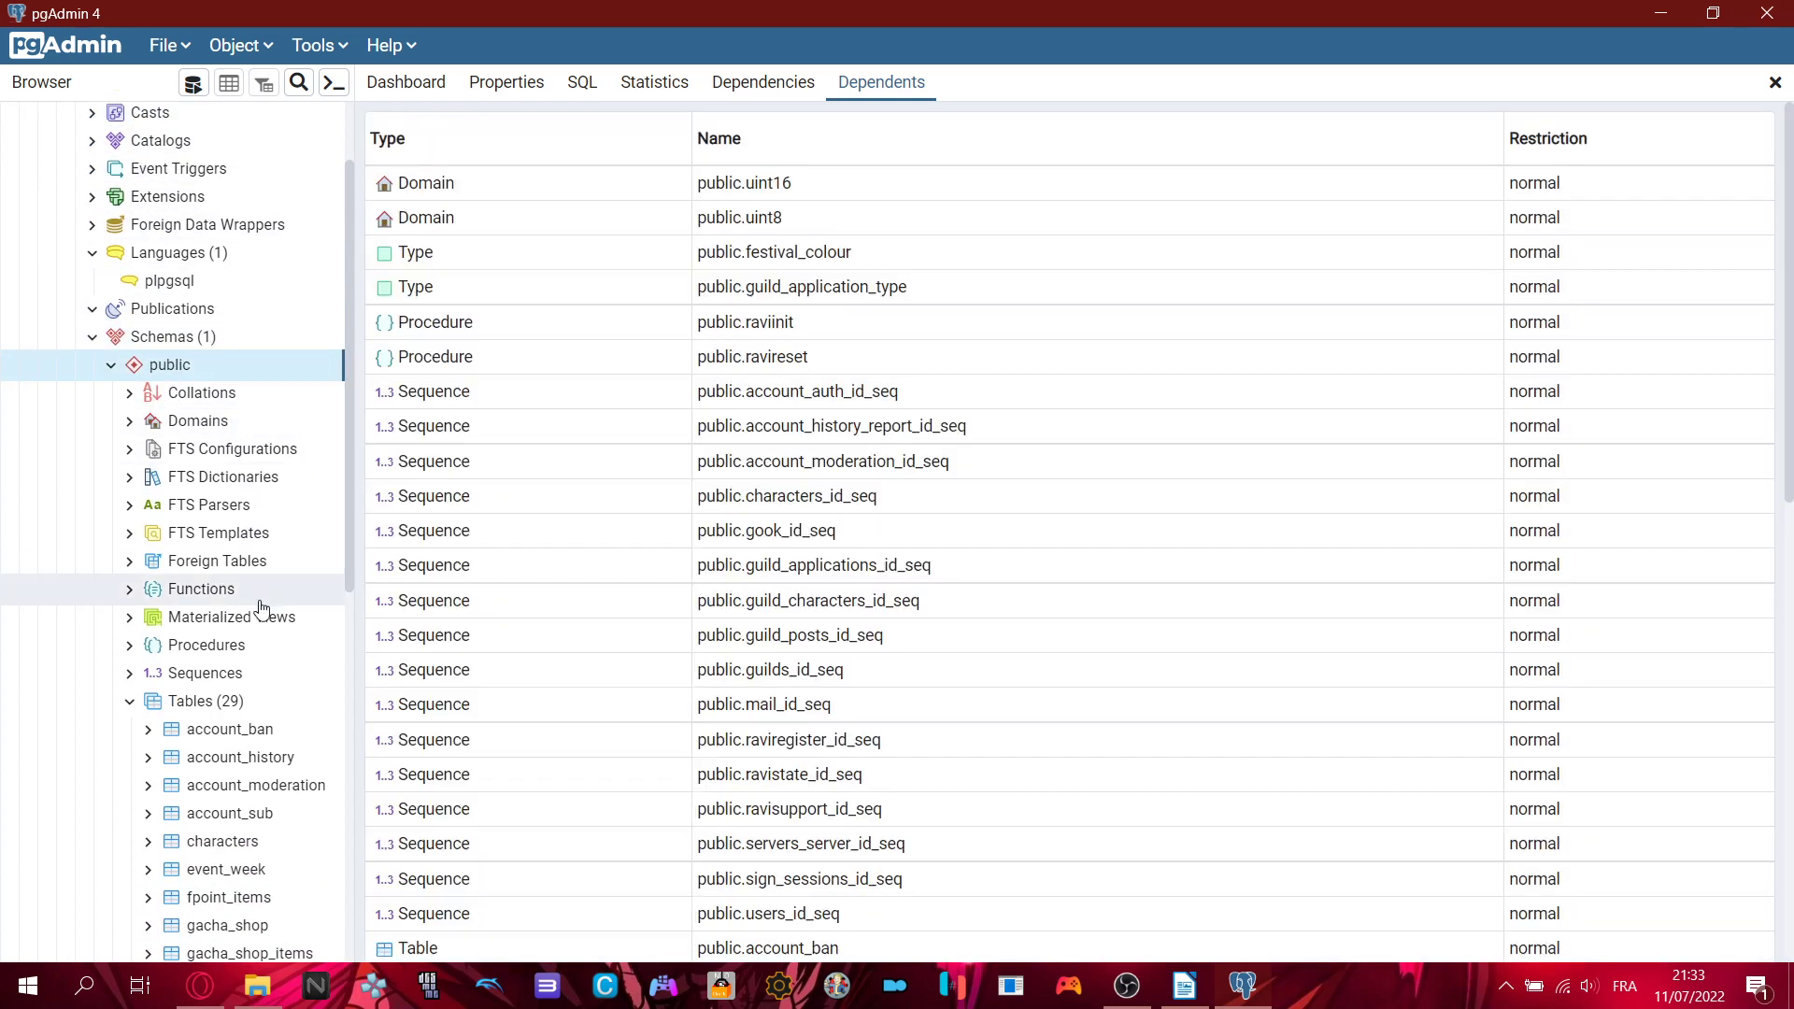
scroll(187, 584, down, 1)
click(187, 584)
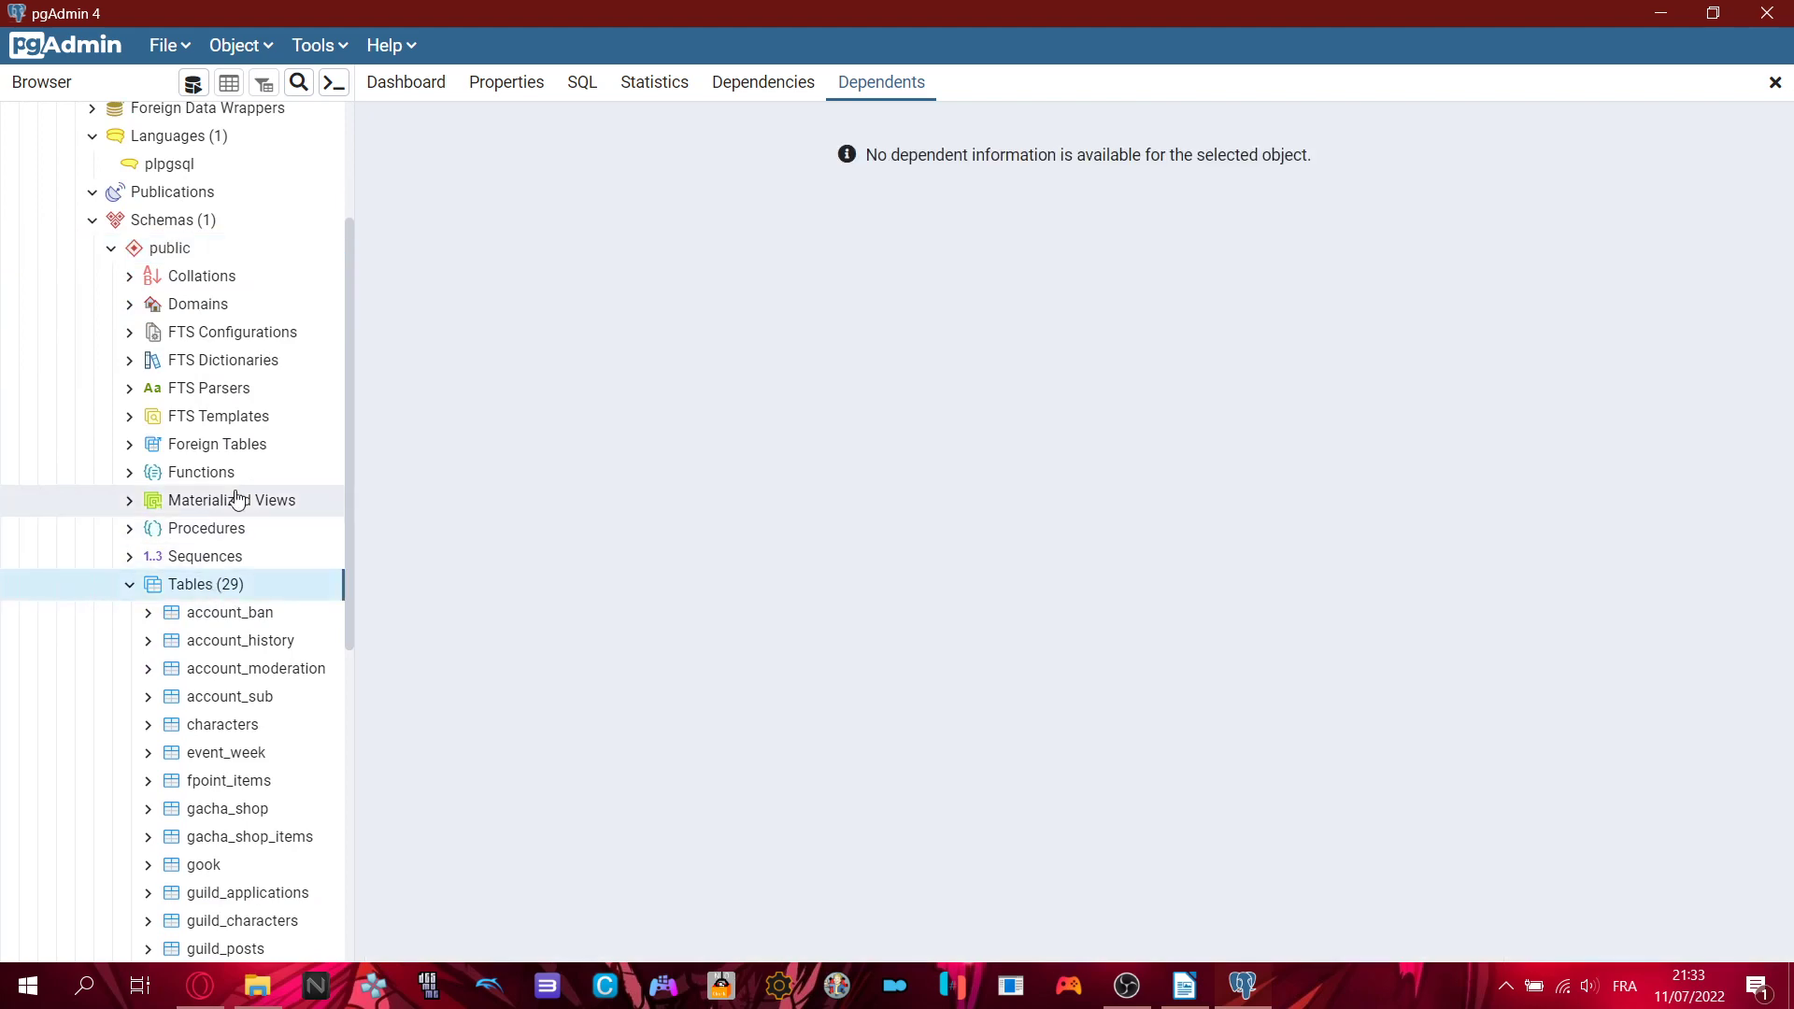
scroll(239, 500, down, 2)
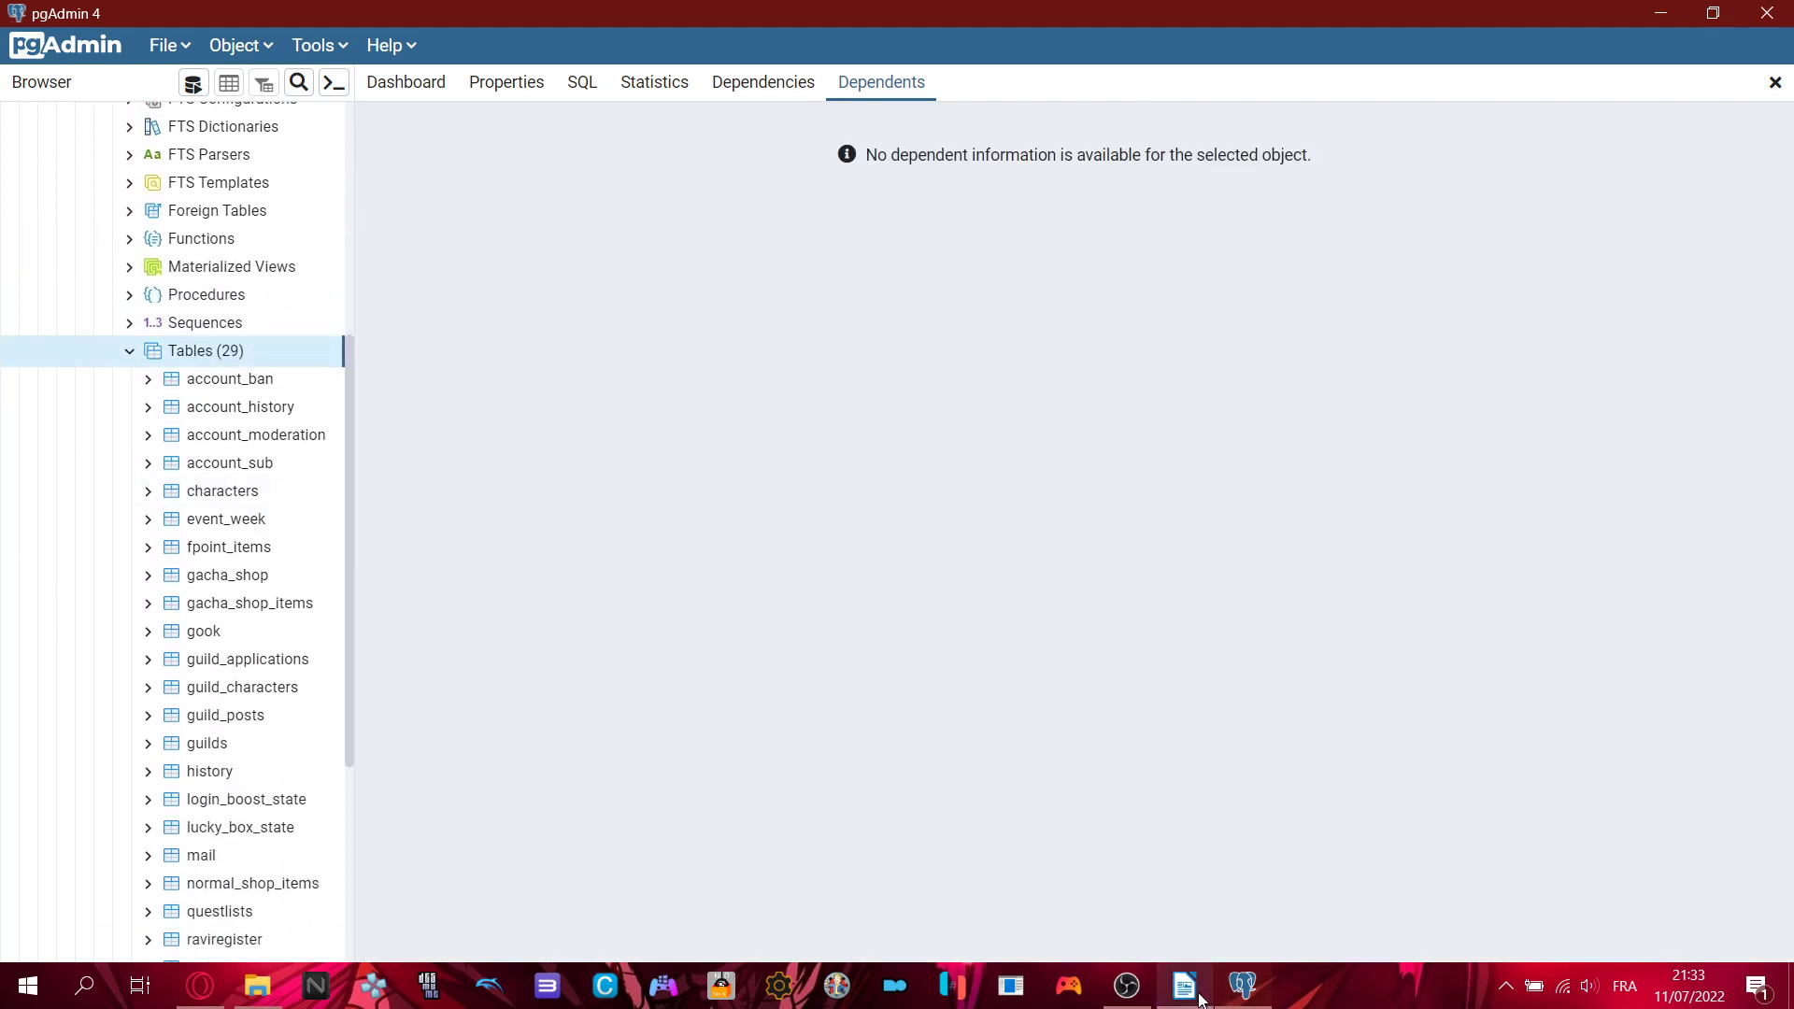
click(1184, 986)
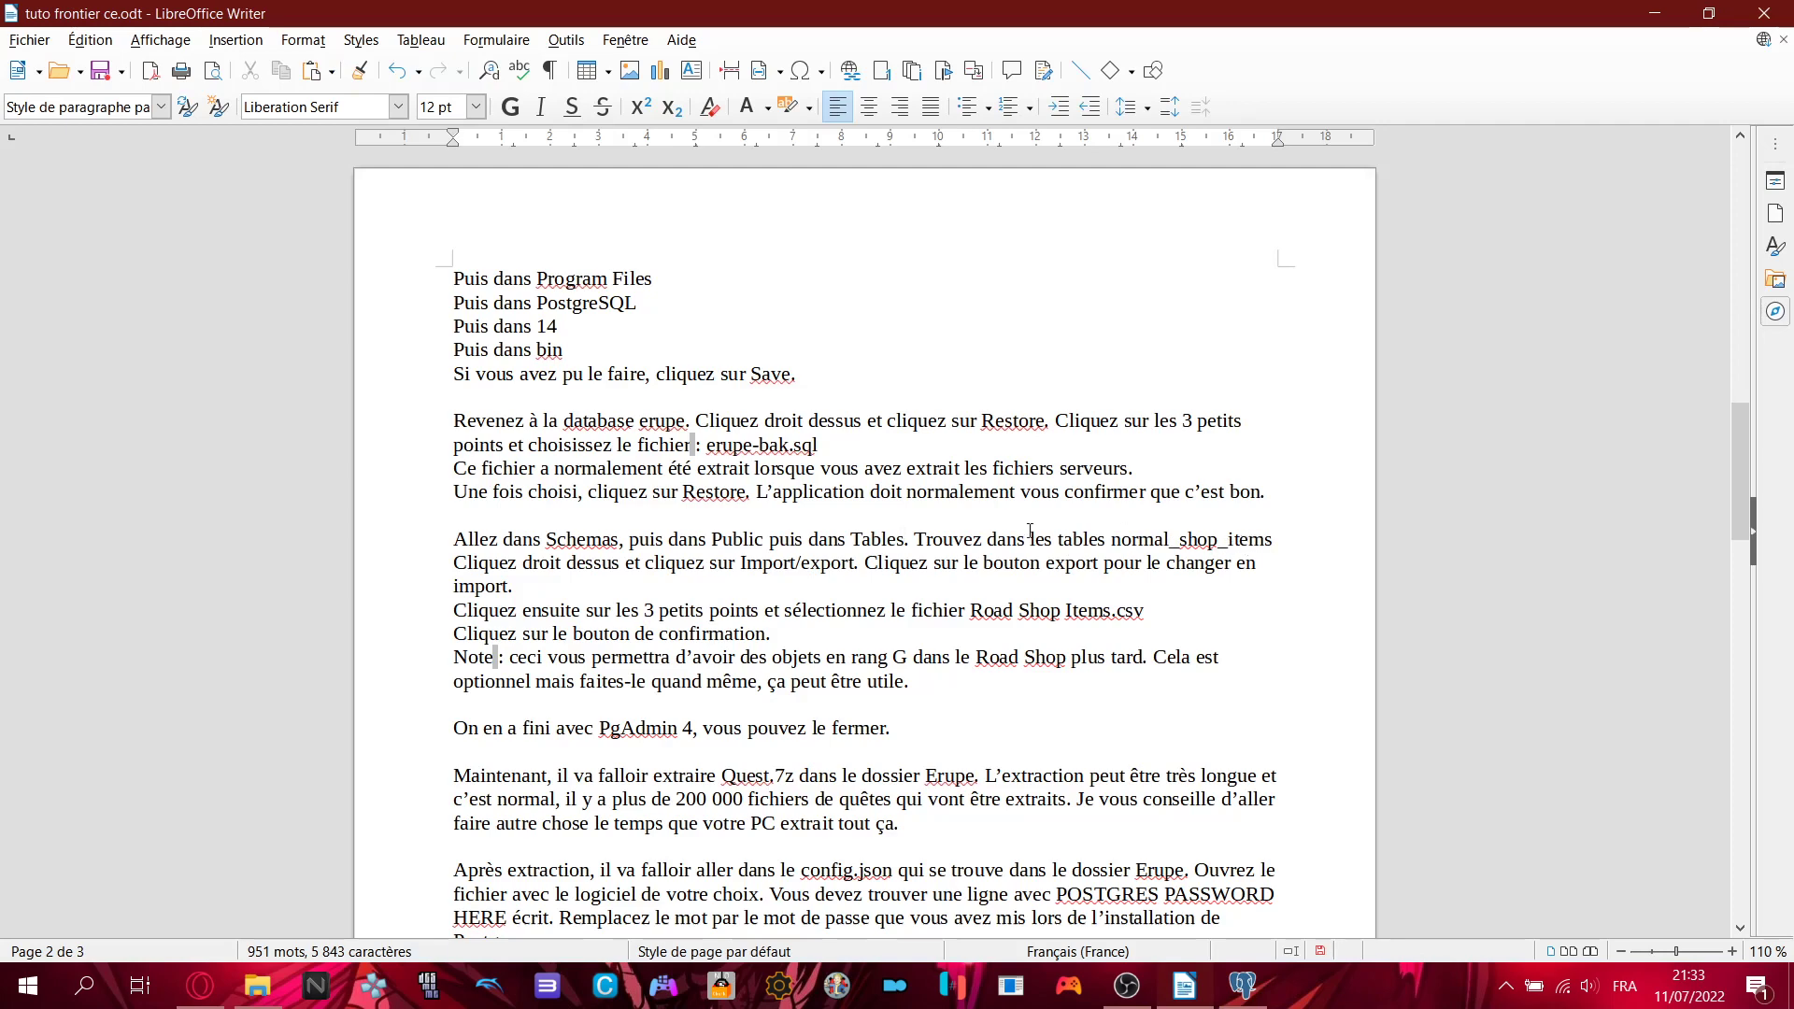
key(alt+Tab)
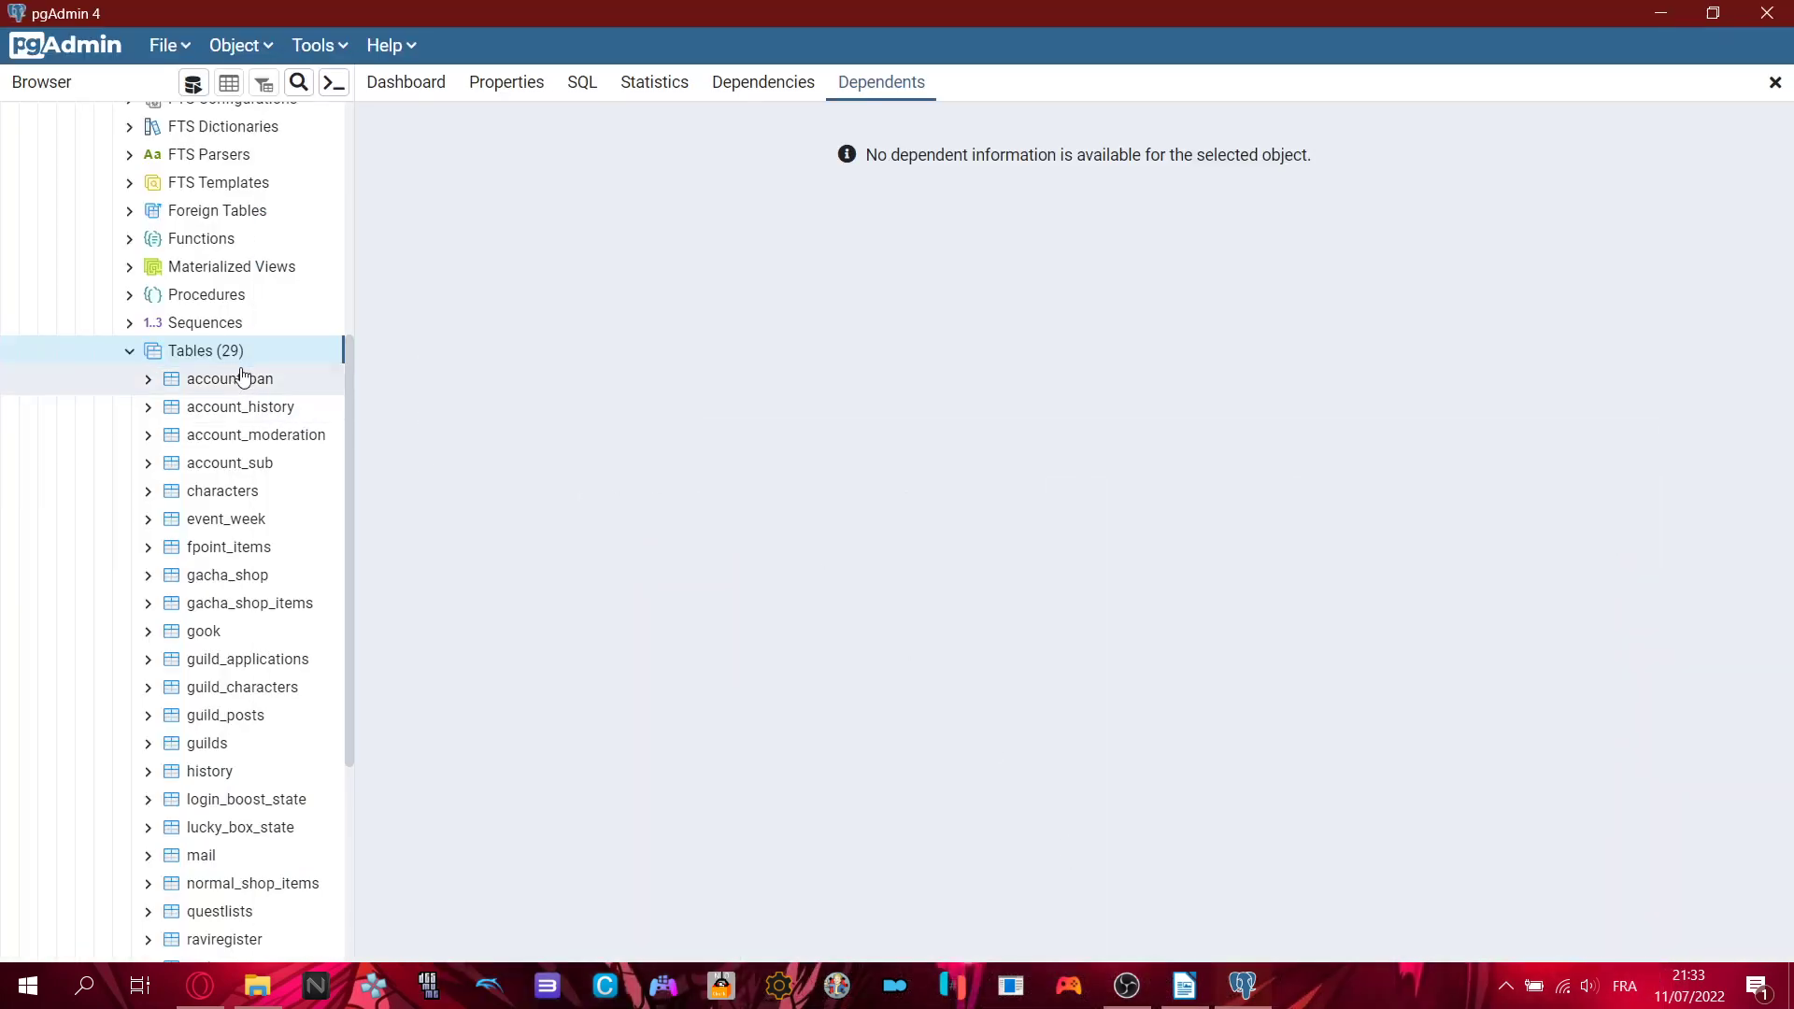
scroll(220, 464, down, 4)
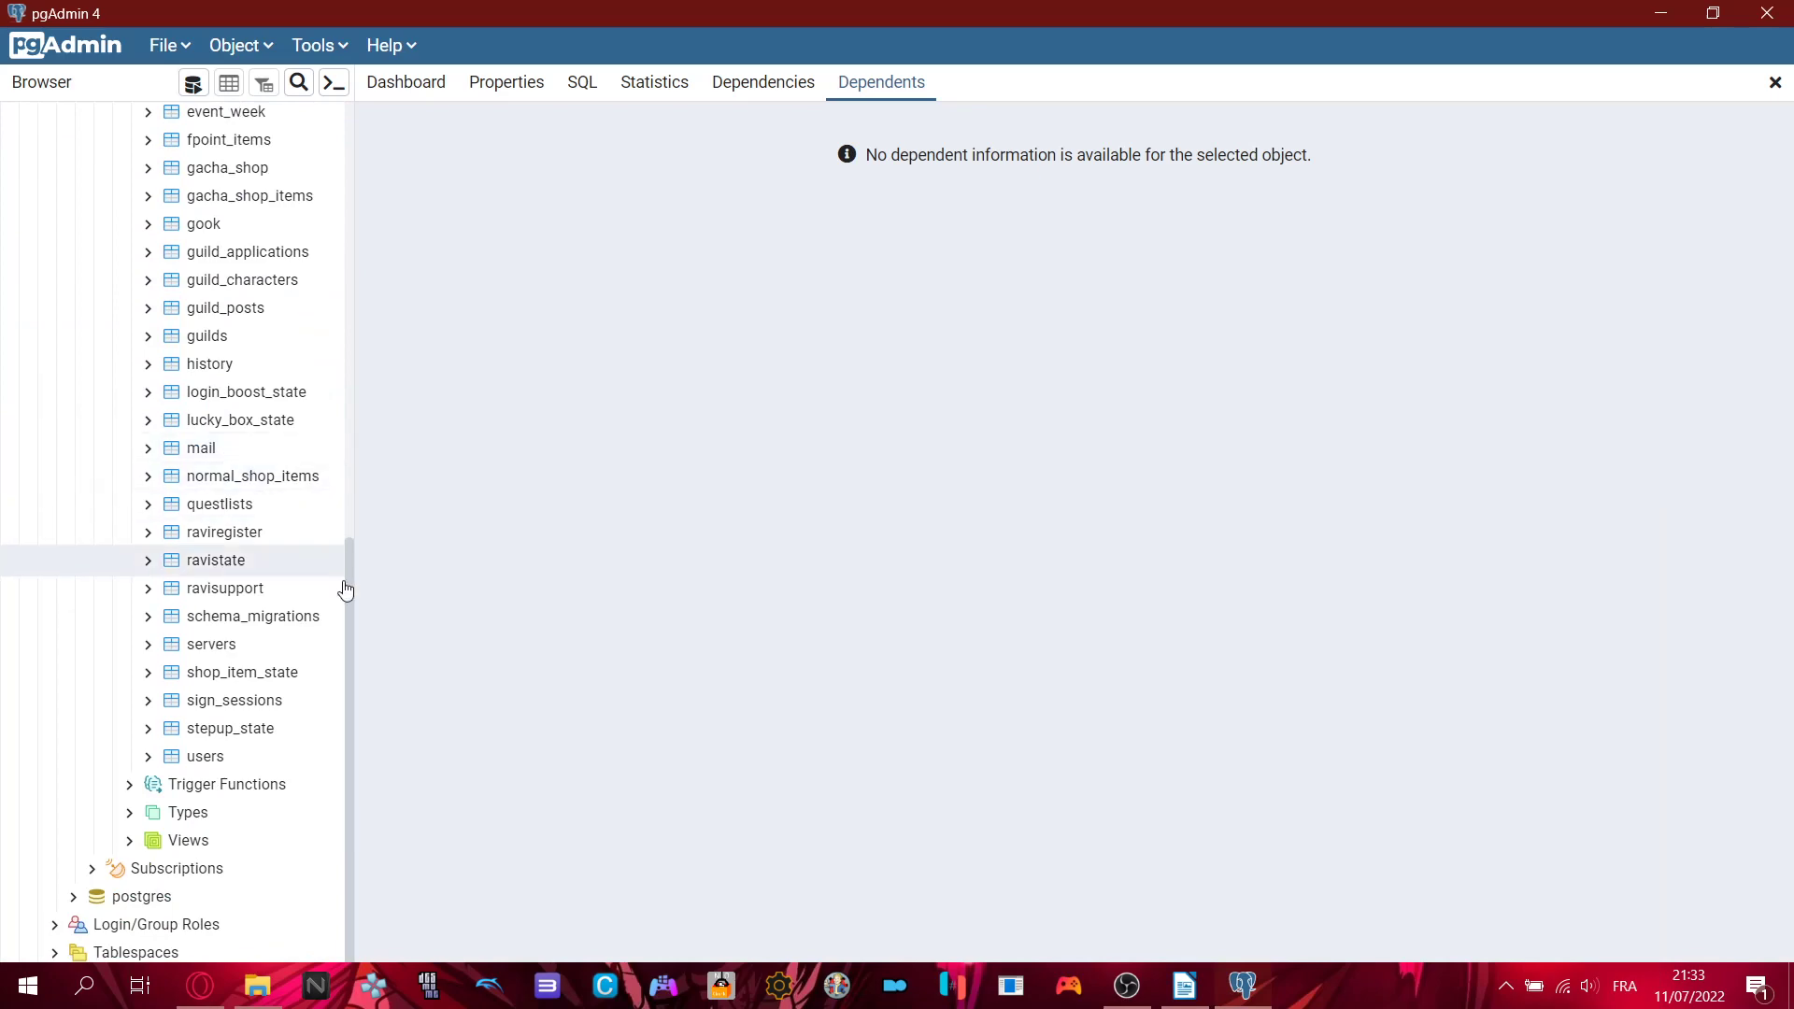
click(241, 478)
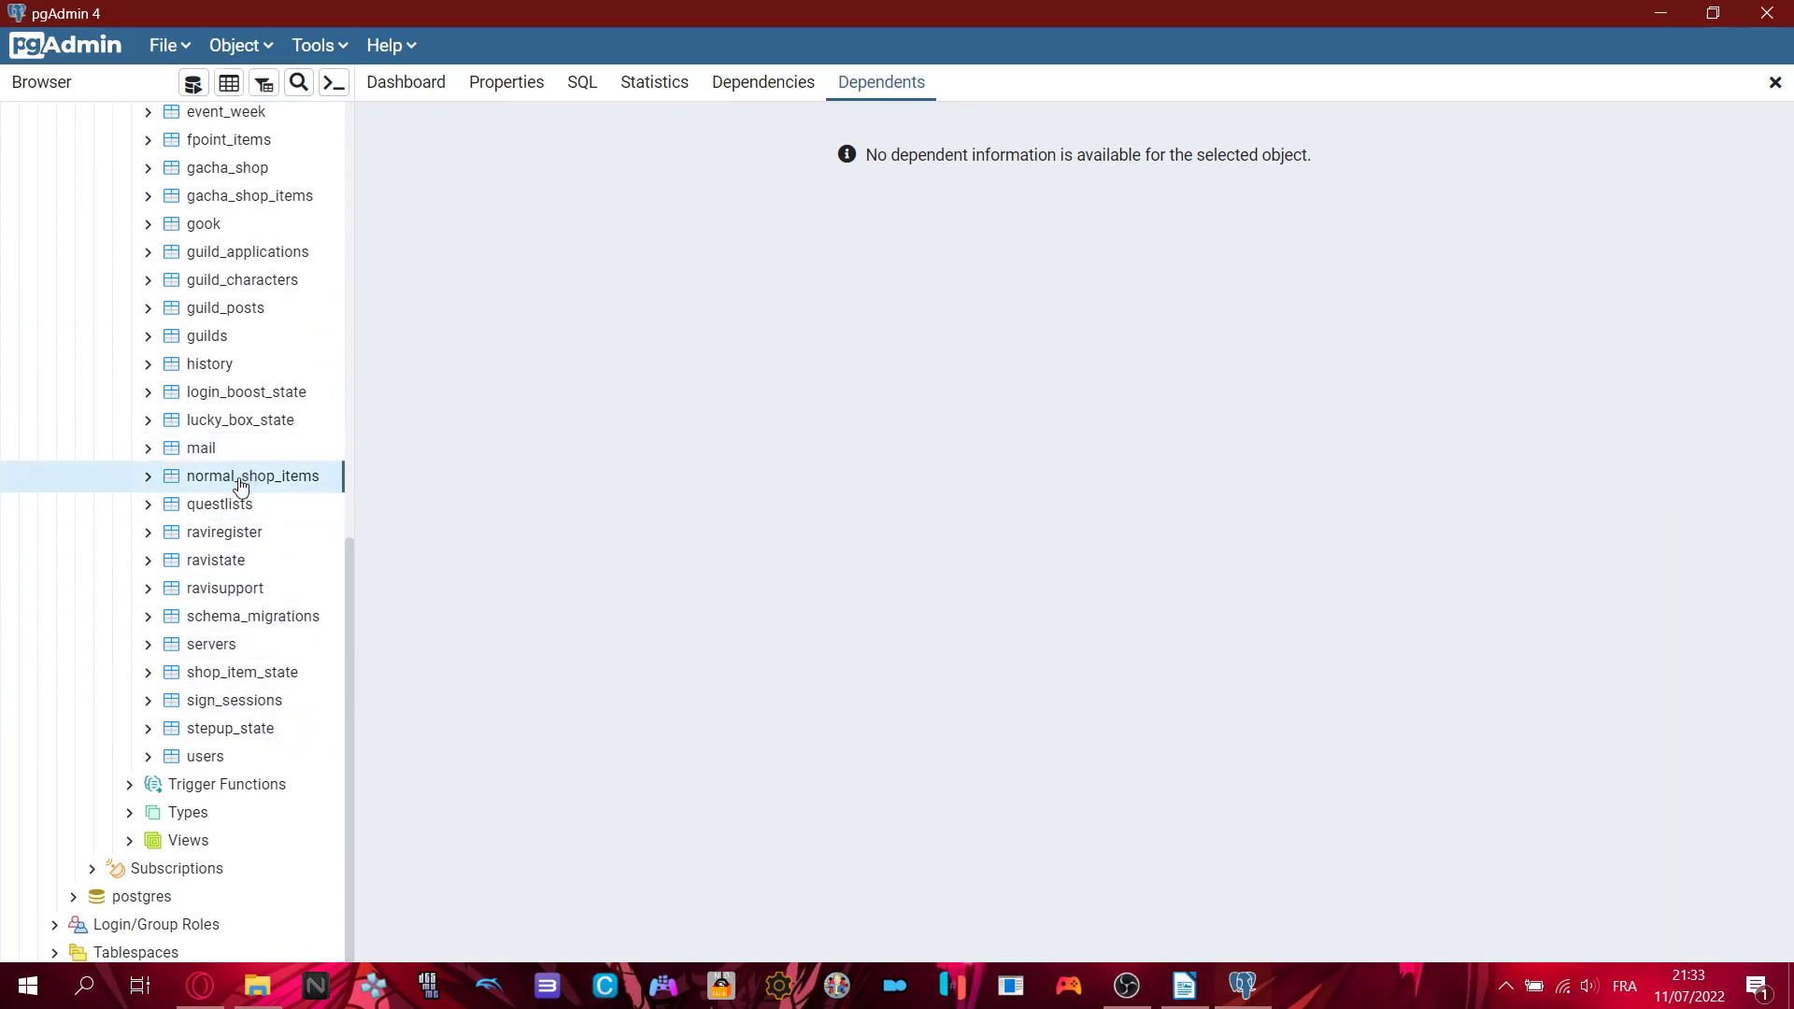
click(1192, 996)
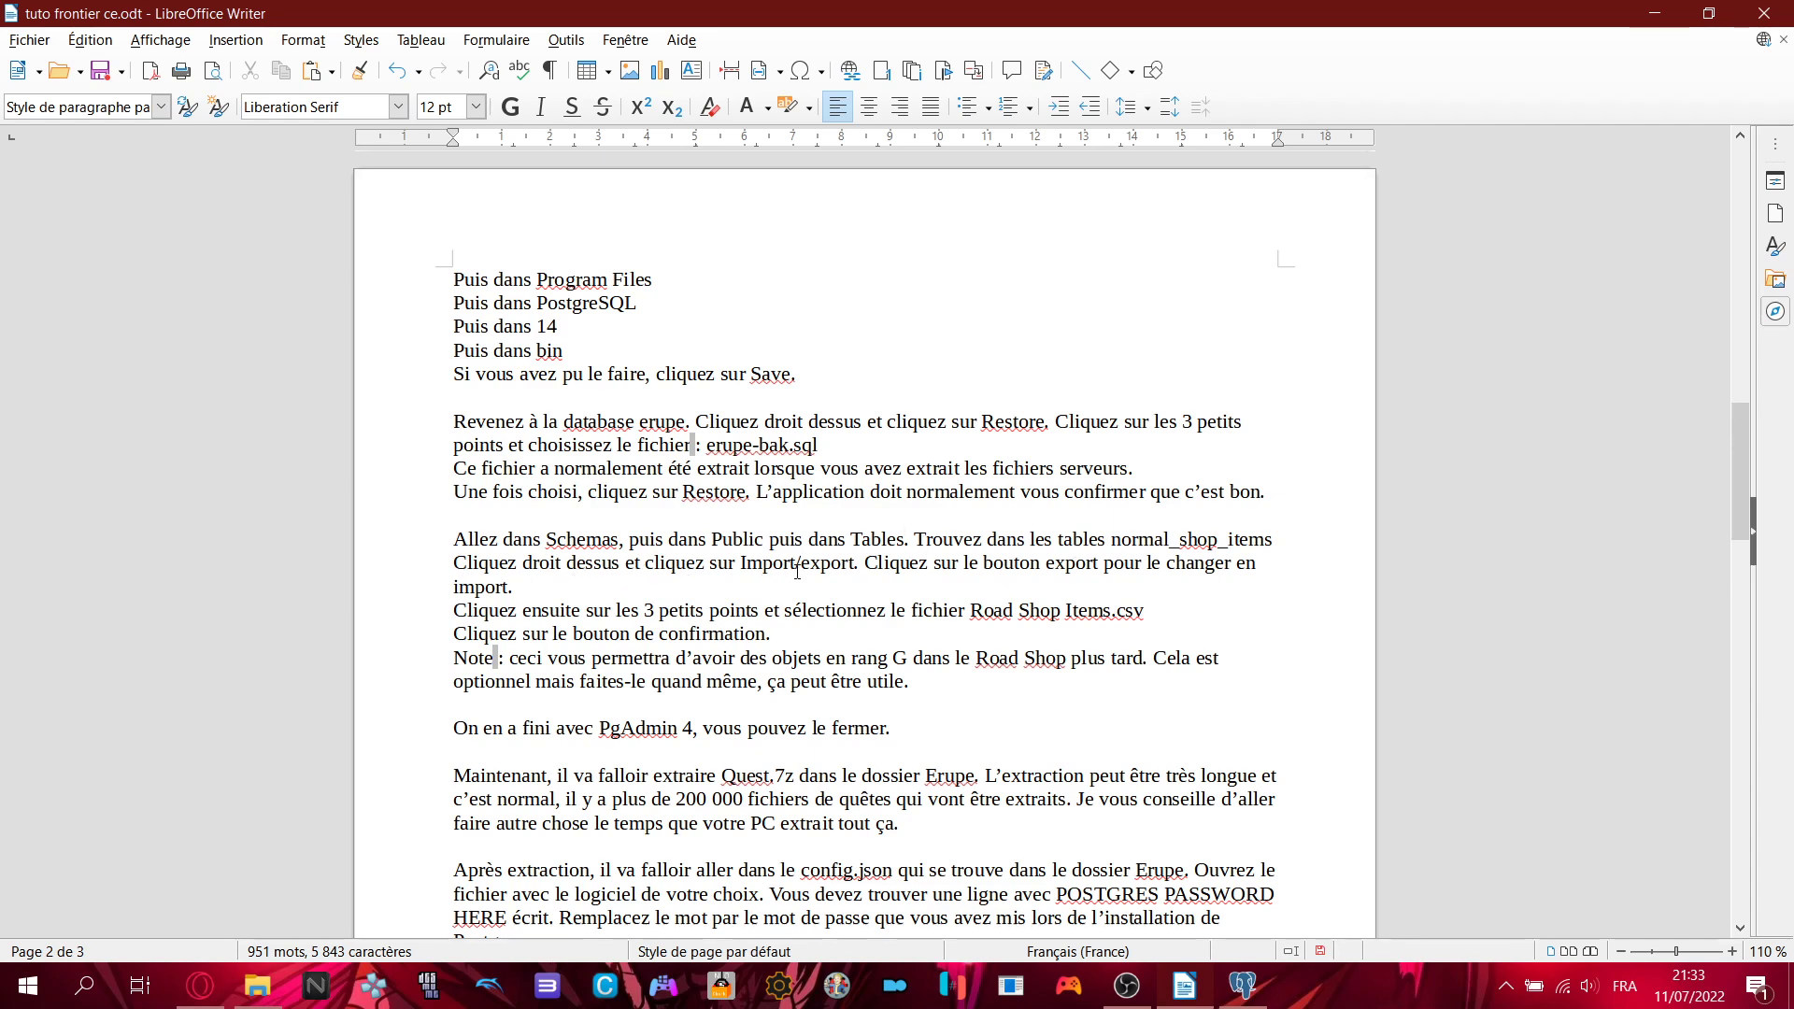
- Open Import/Export for the normal_shop_items table and switch it to Import
click(1243, 986)
right_click(290, 479)
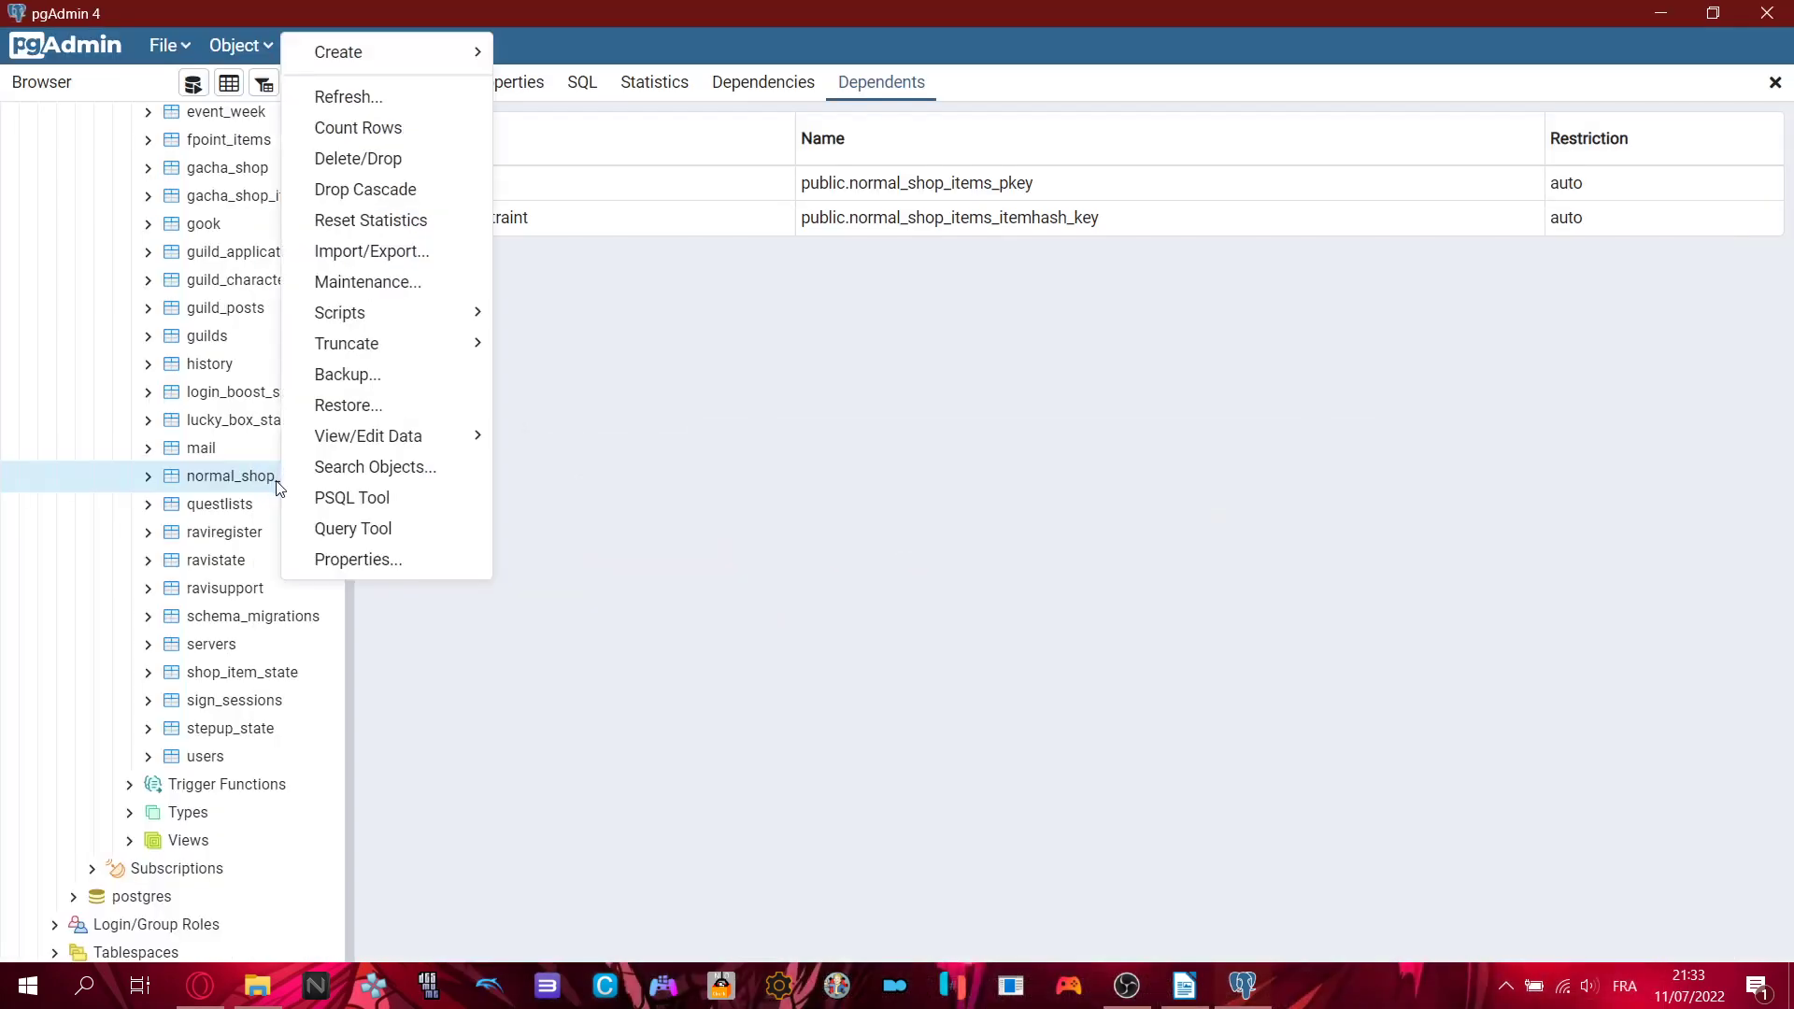
click(425, 257)
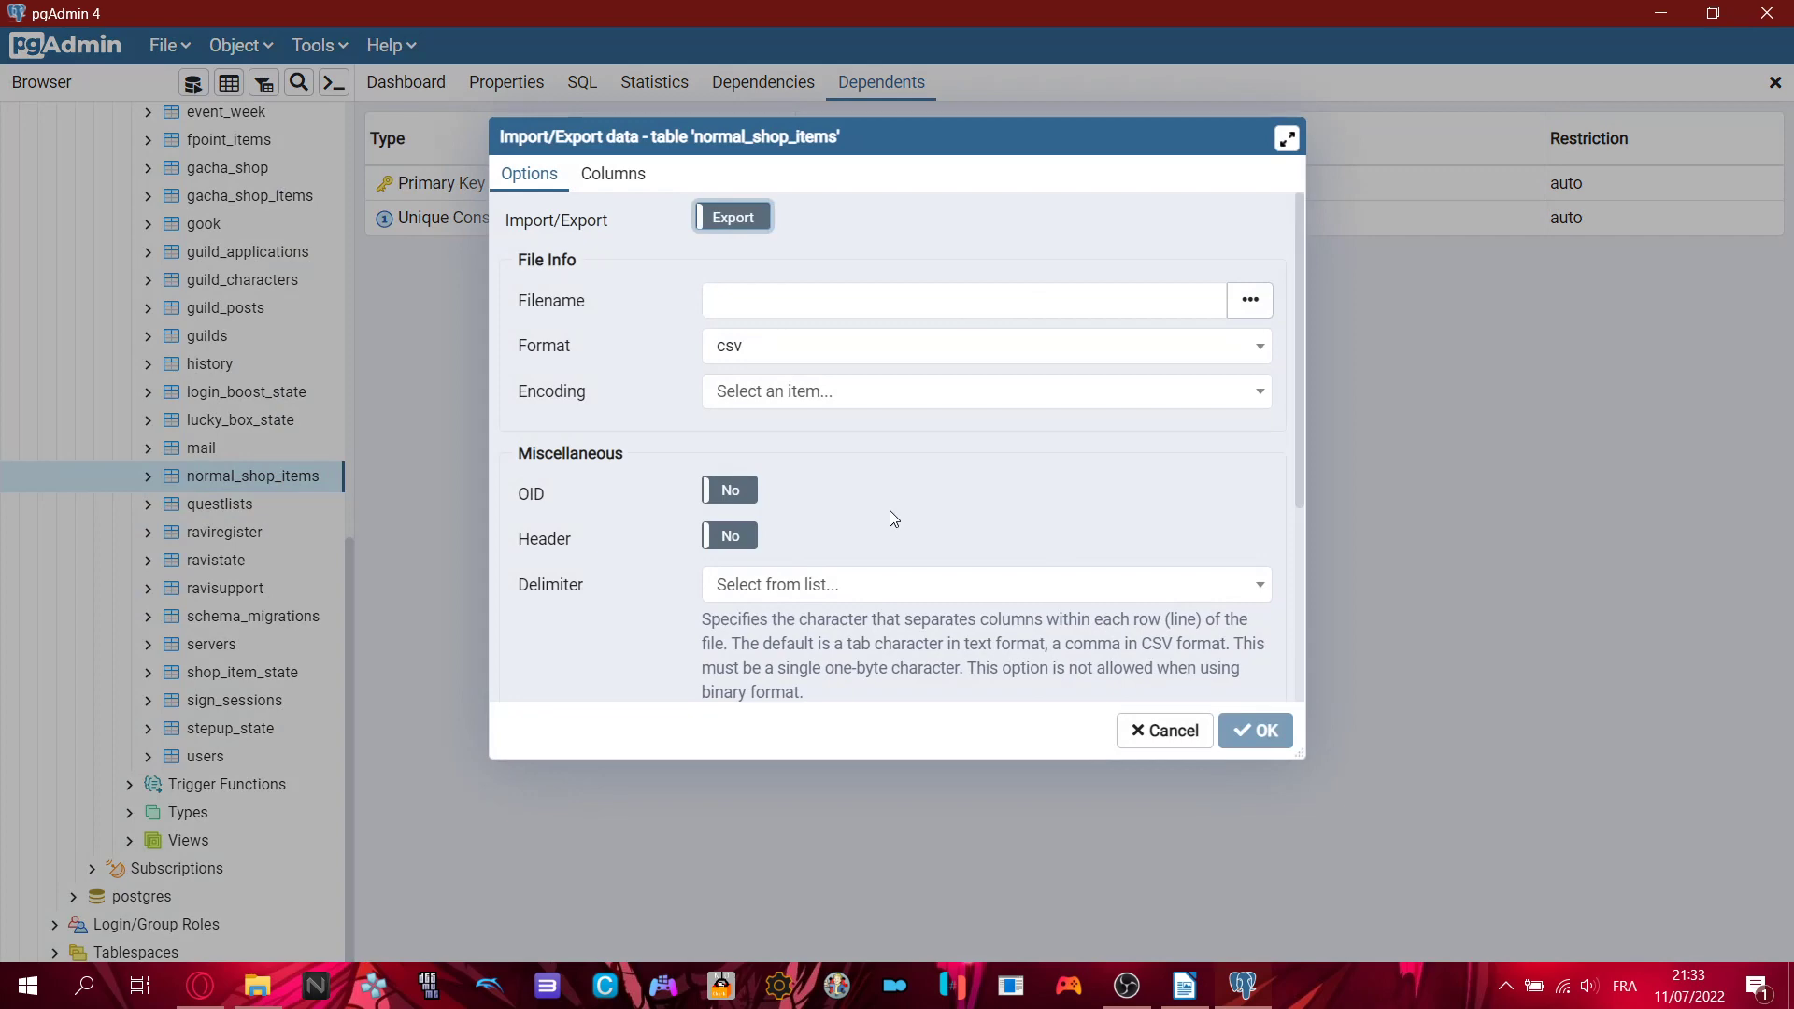
click(1184, 986)
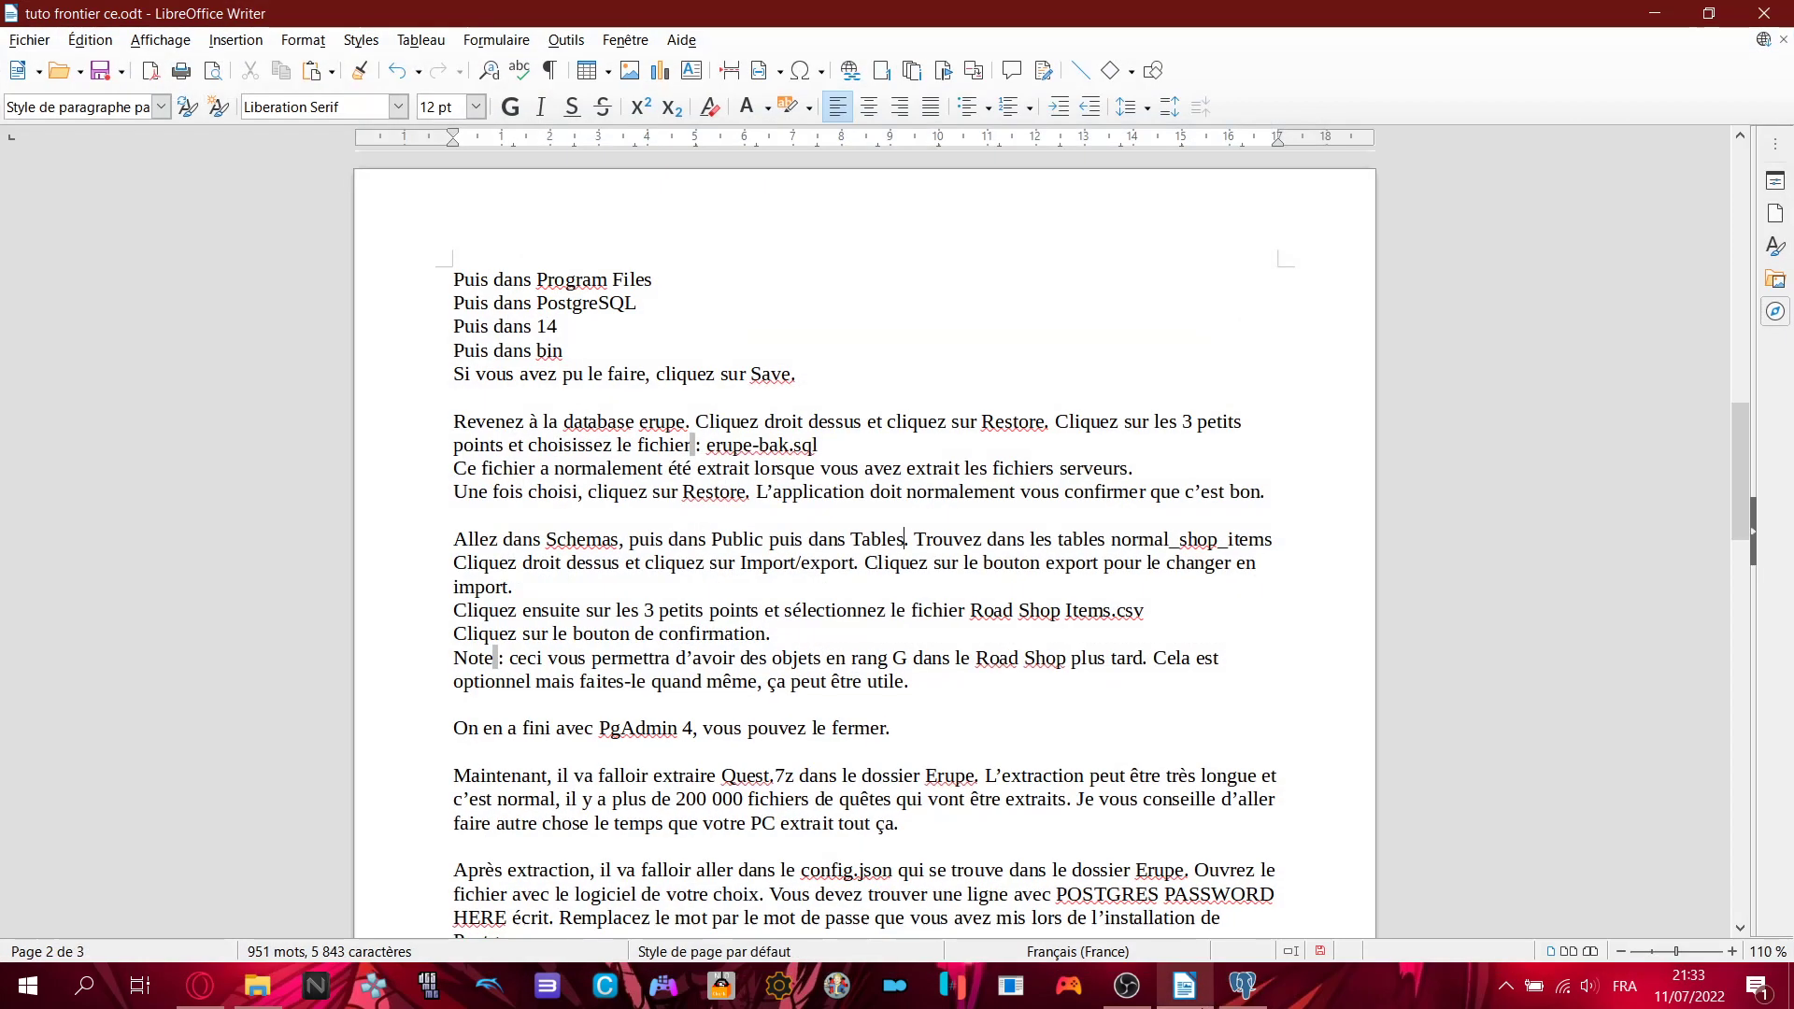
key(alt+Tab)
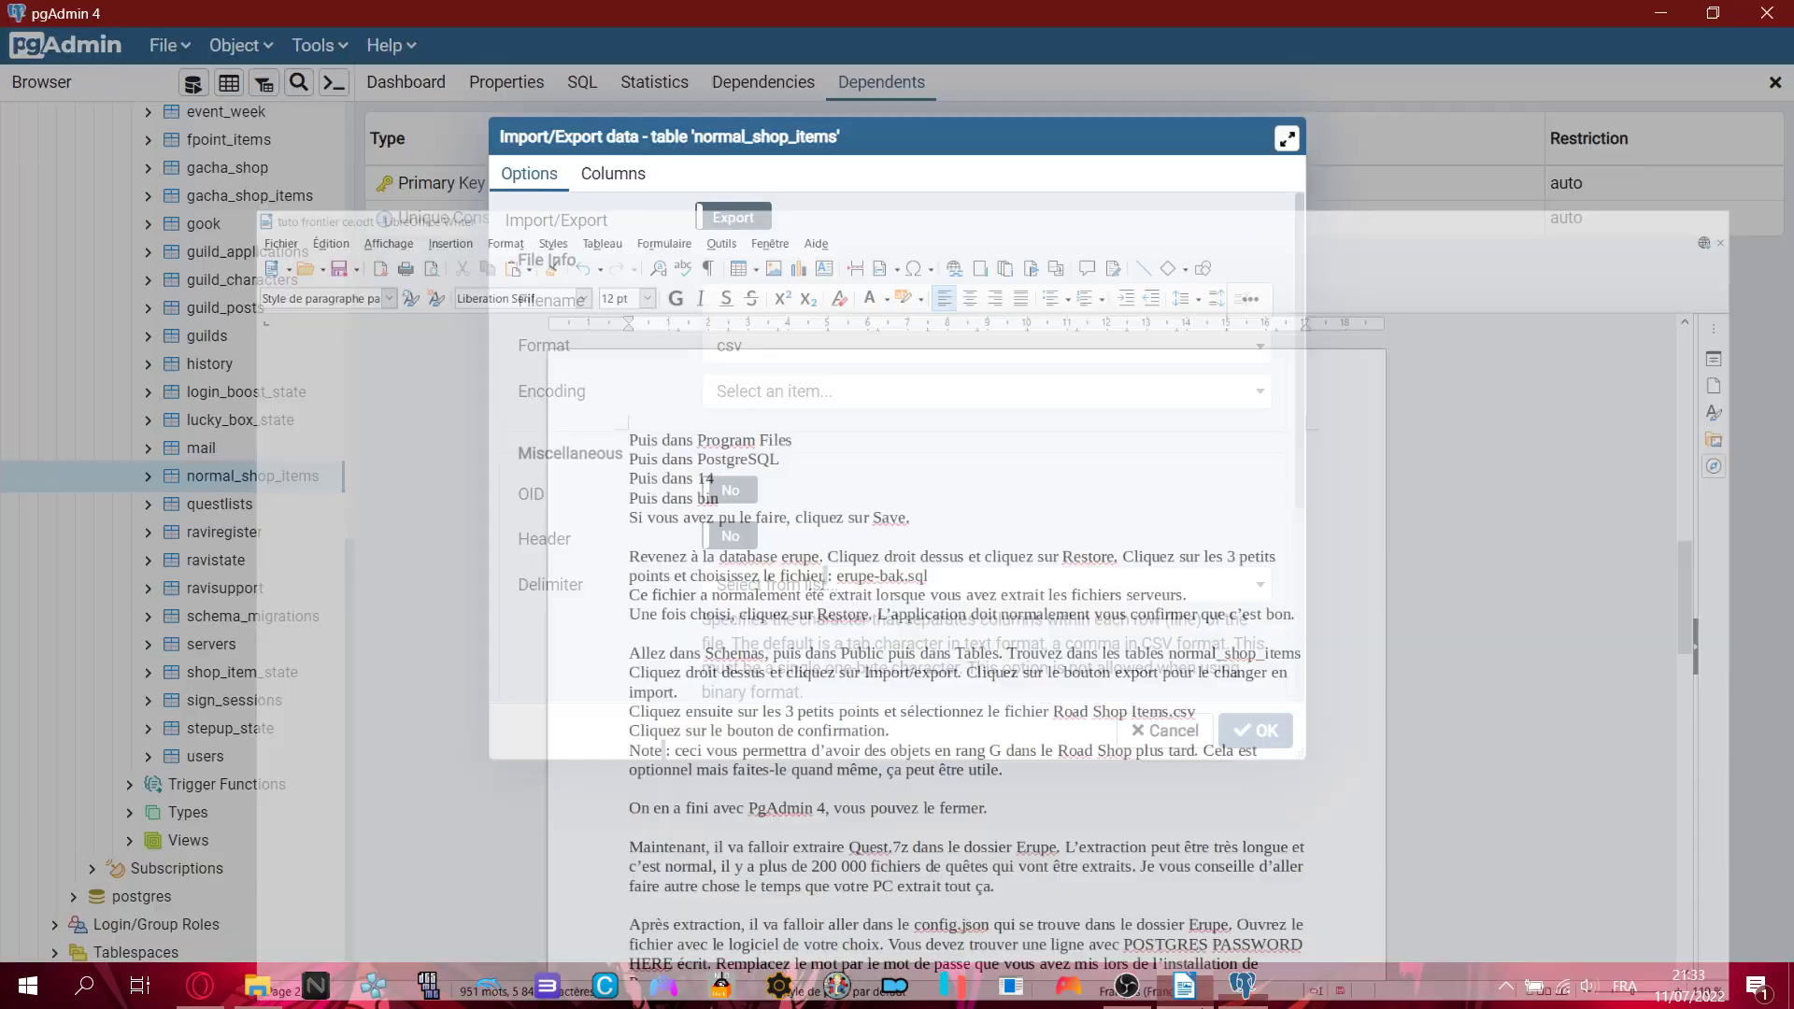
click(731, 218)
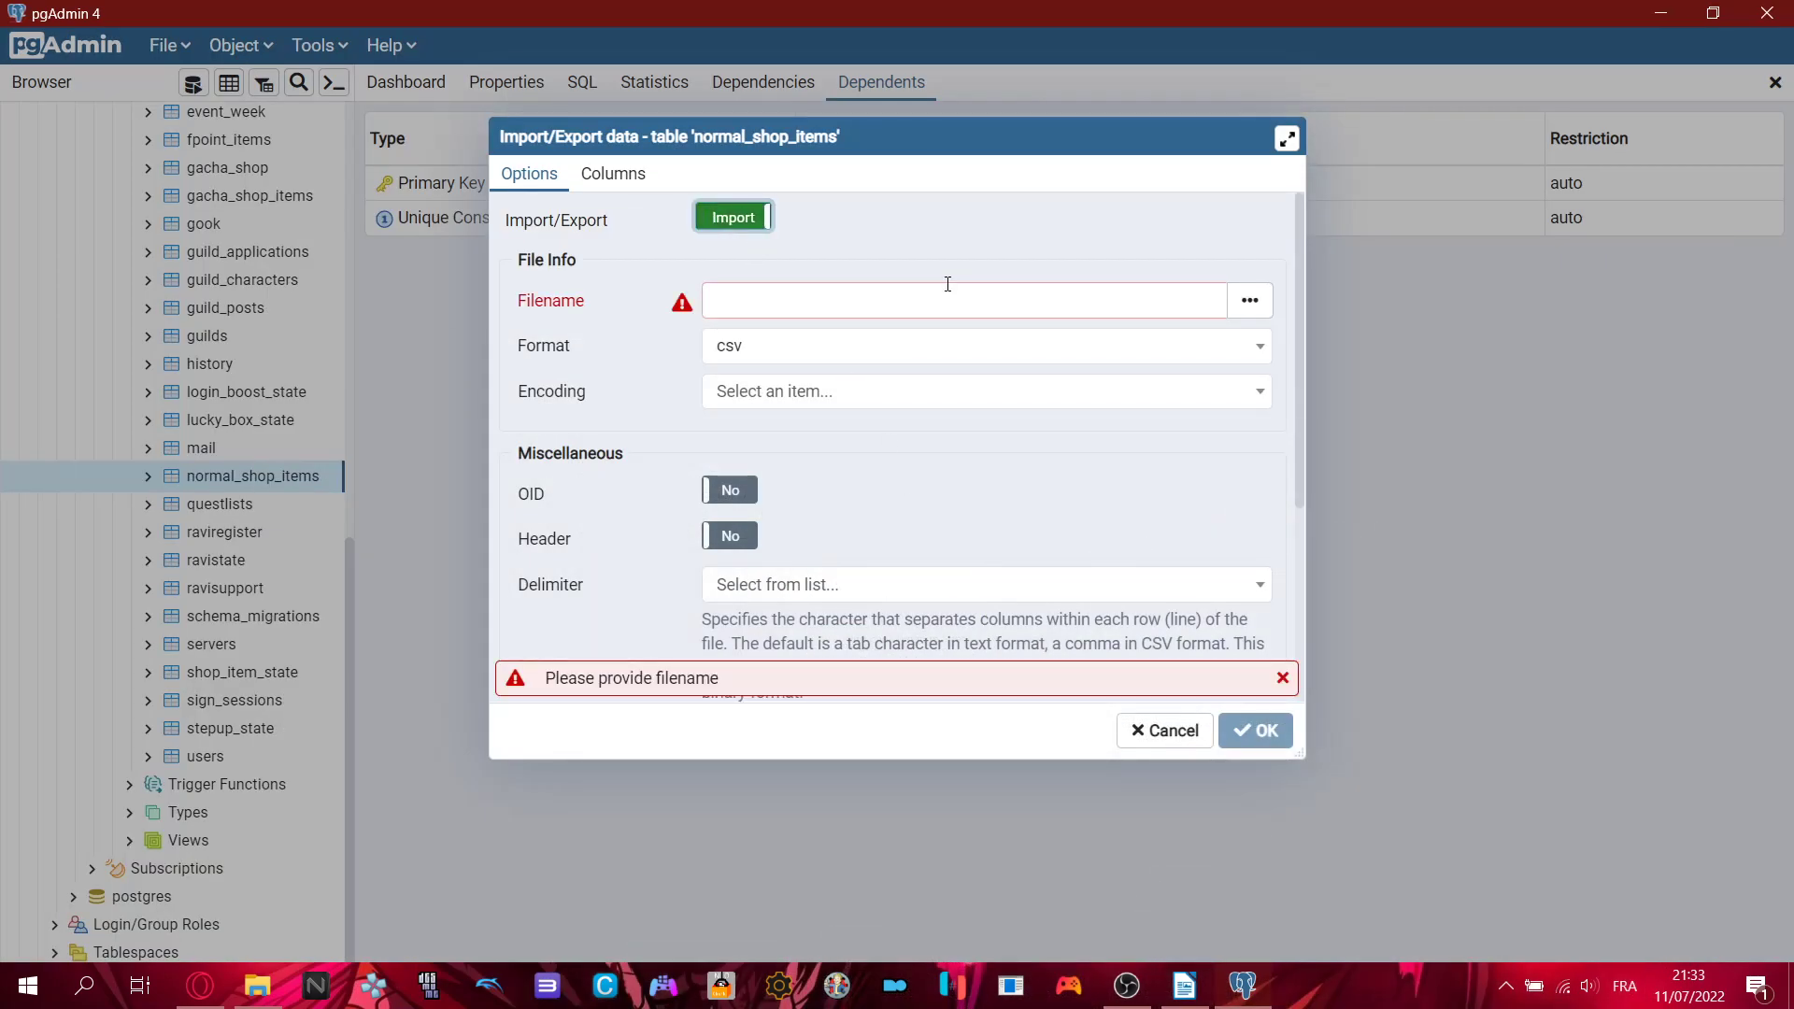
click(899, 297)
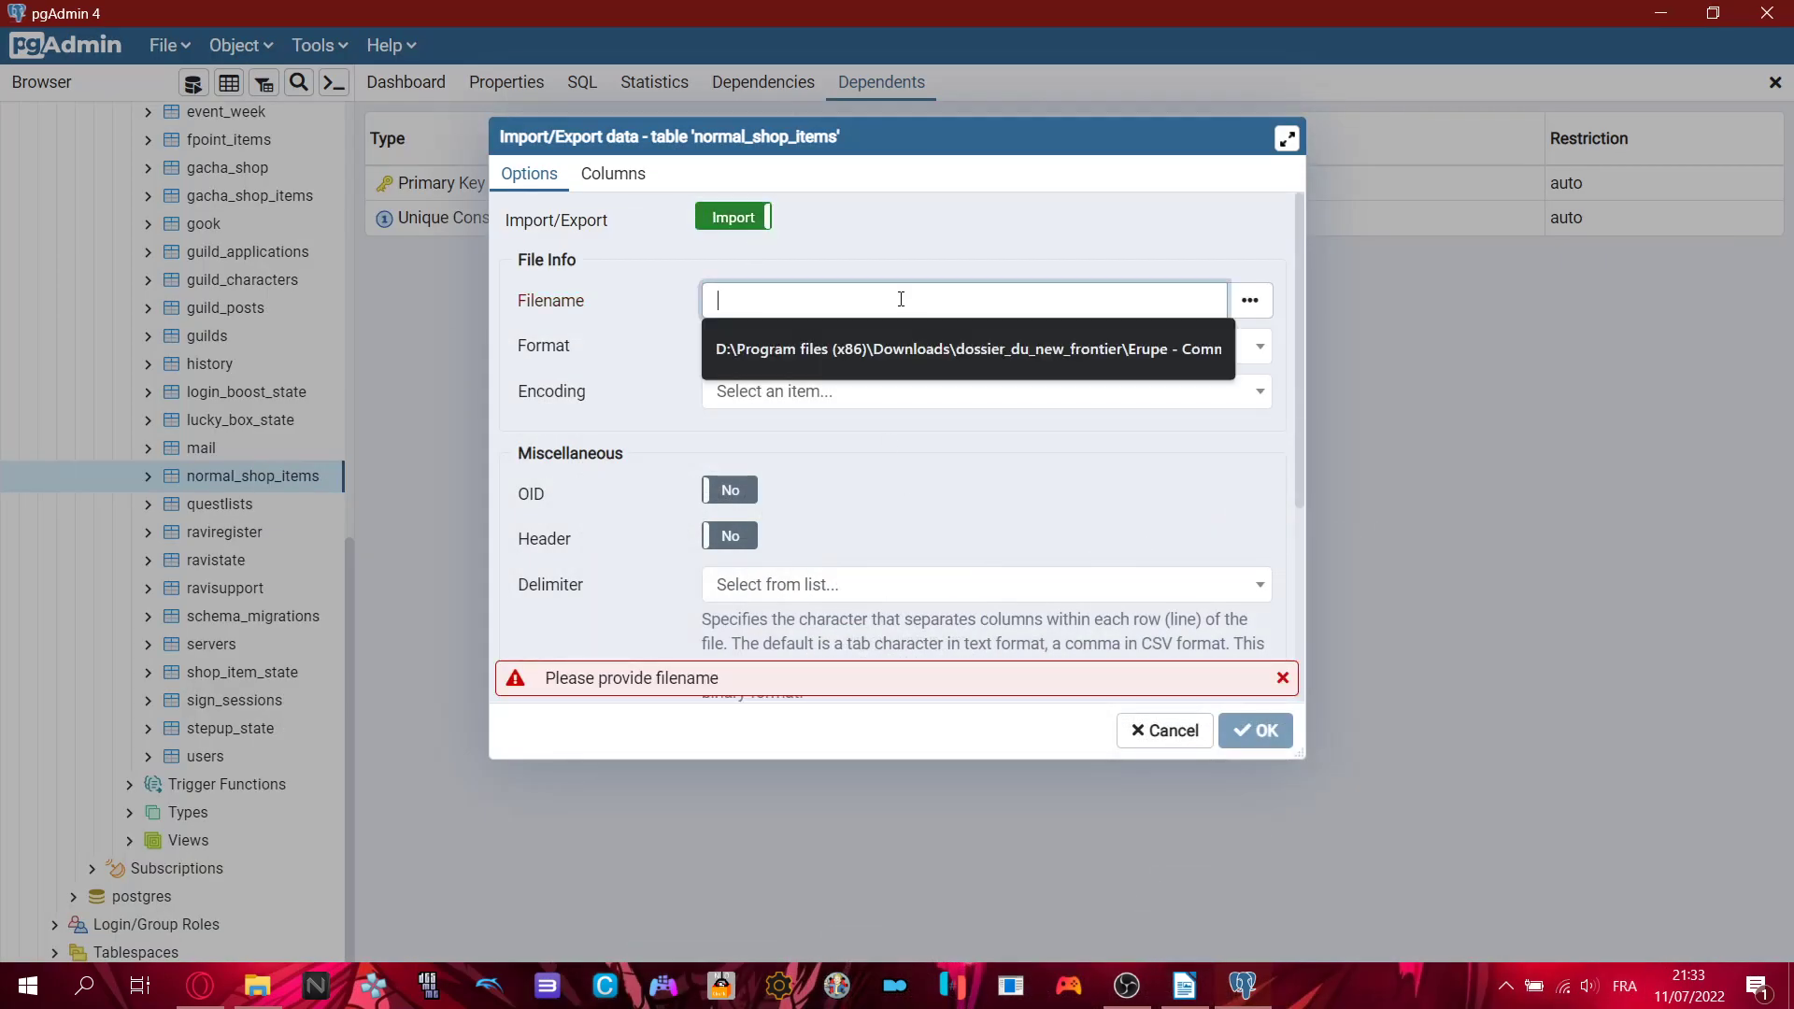
click(854, 453)
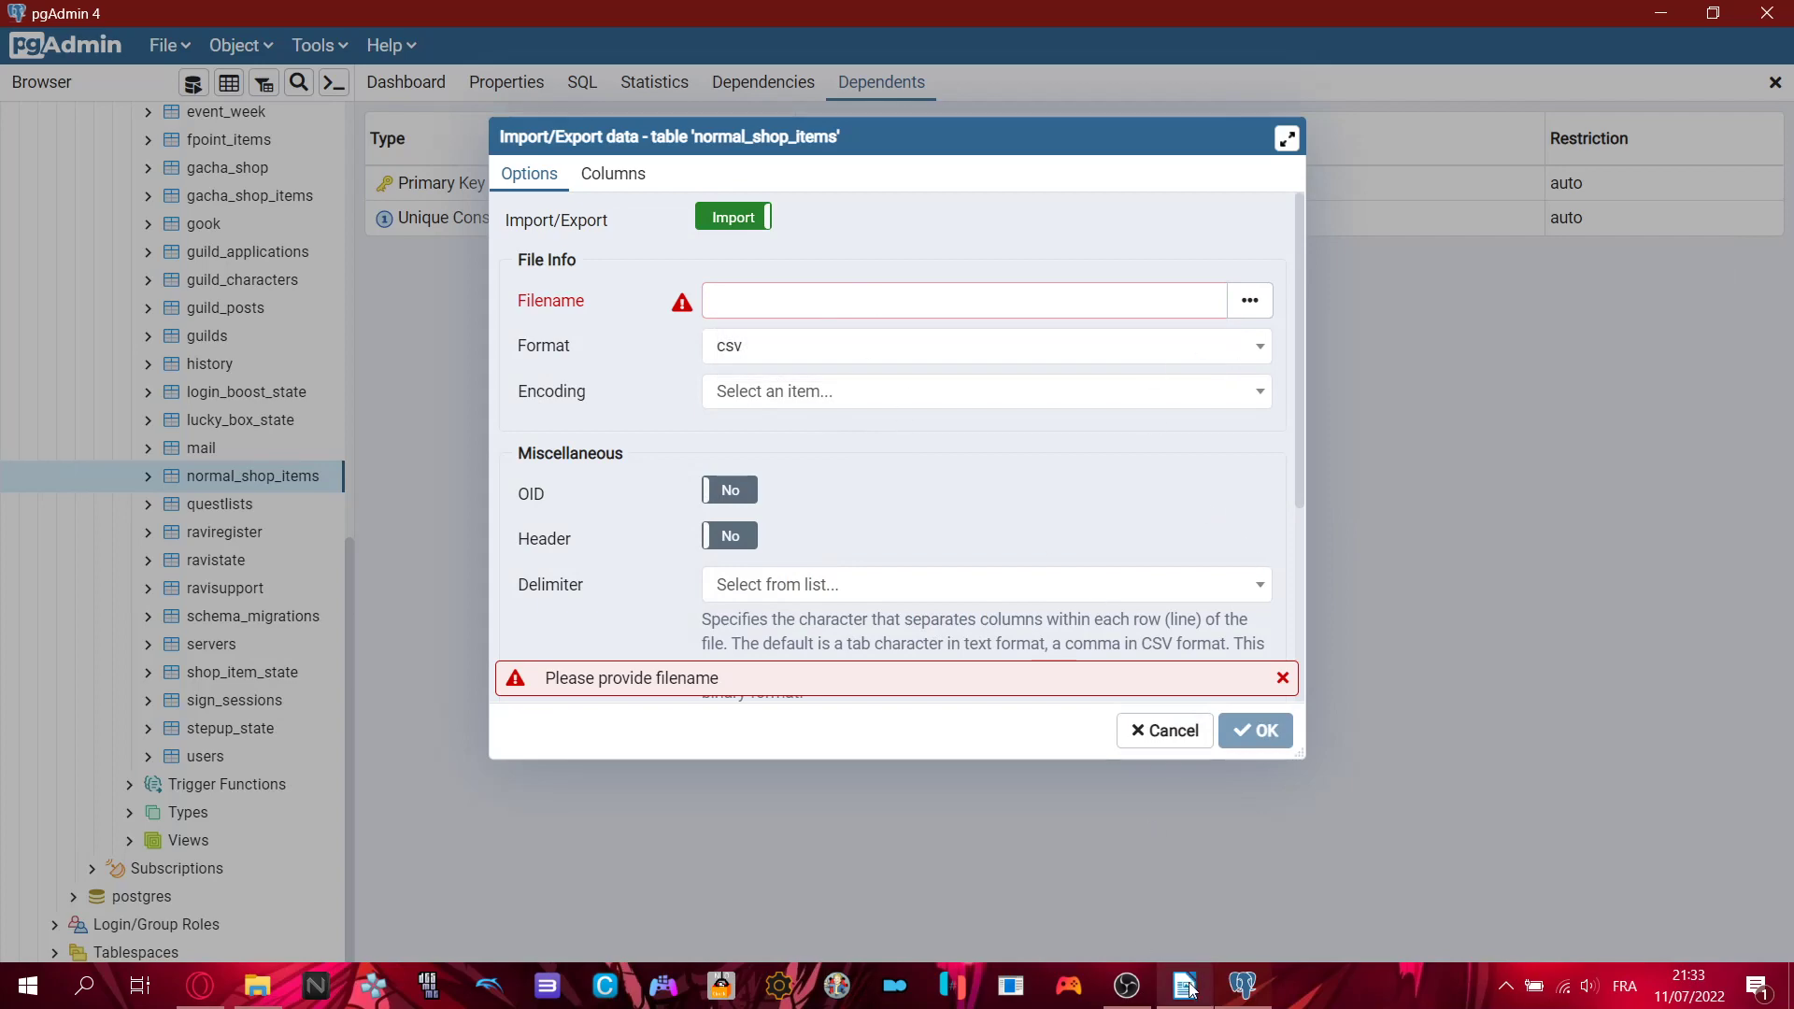
click(1187, 987)
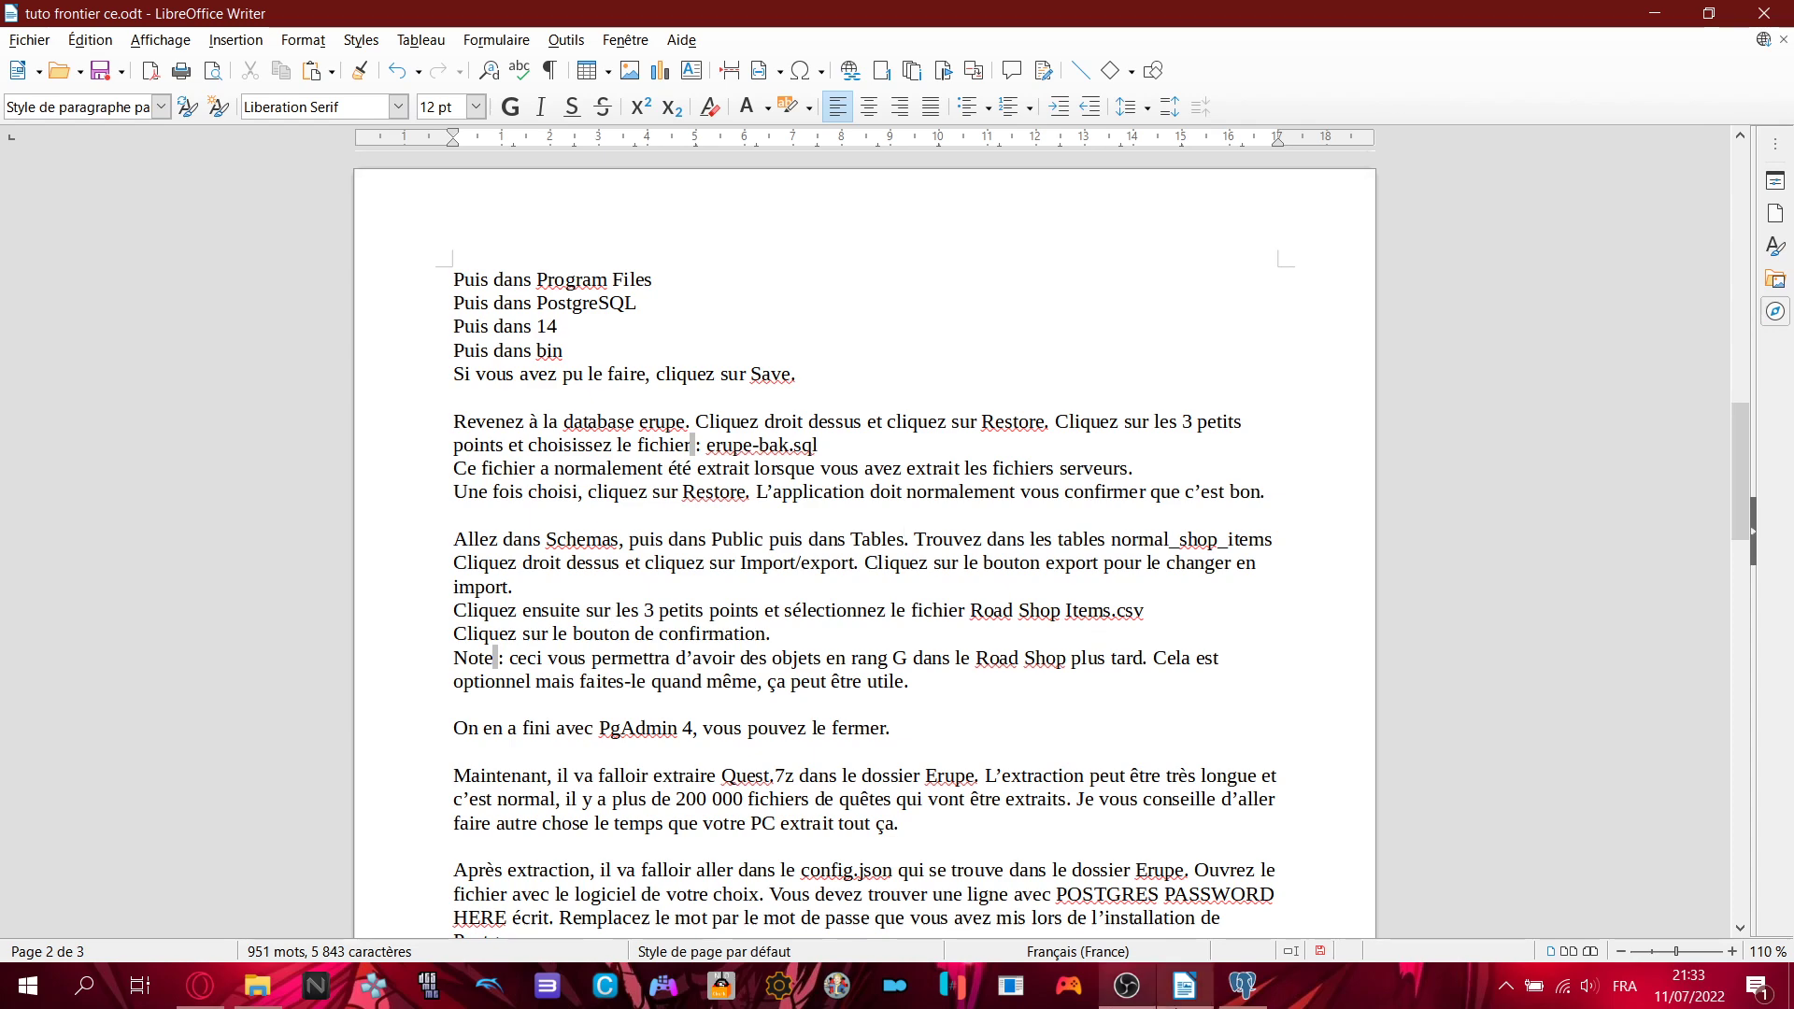
click(1243, 987)
- Choose Road Shop Items.csv as the import file and run the import with OK
click(1251, 300)
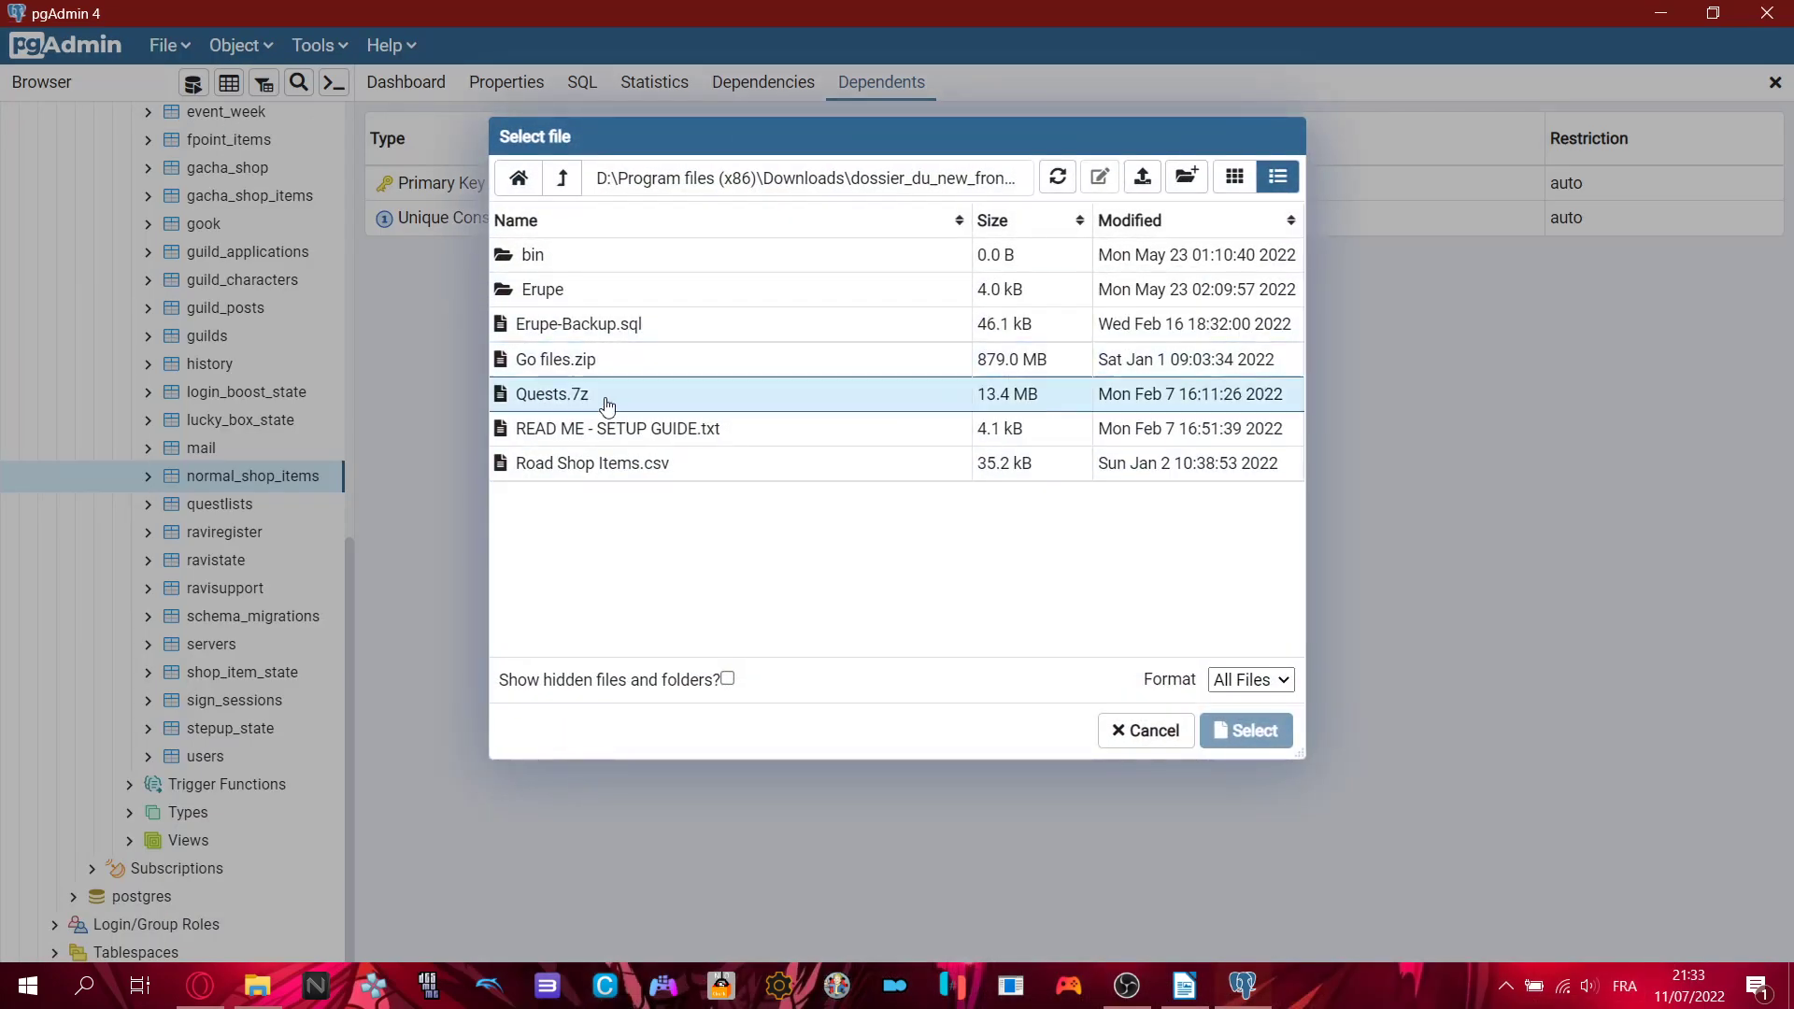
click(645, 465)
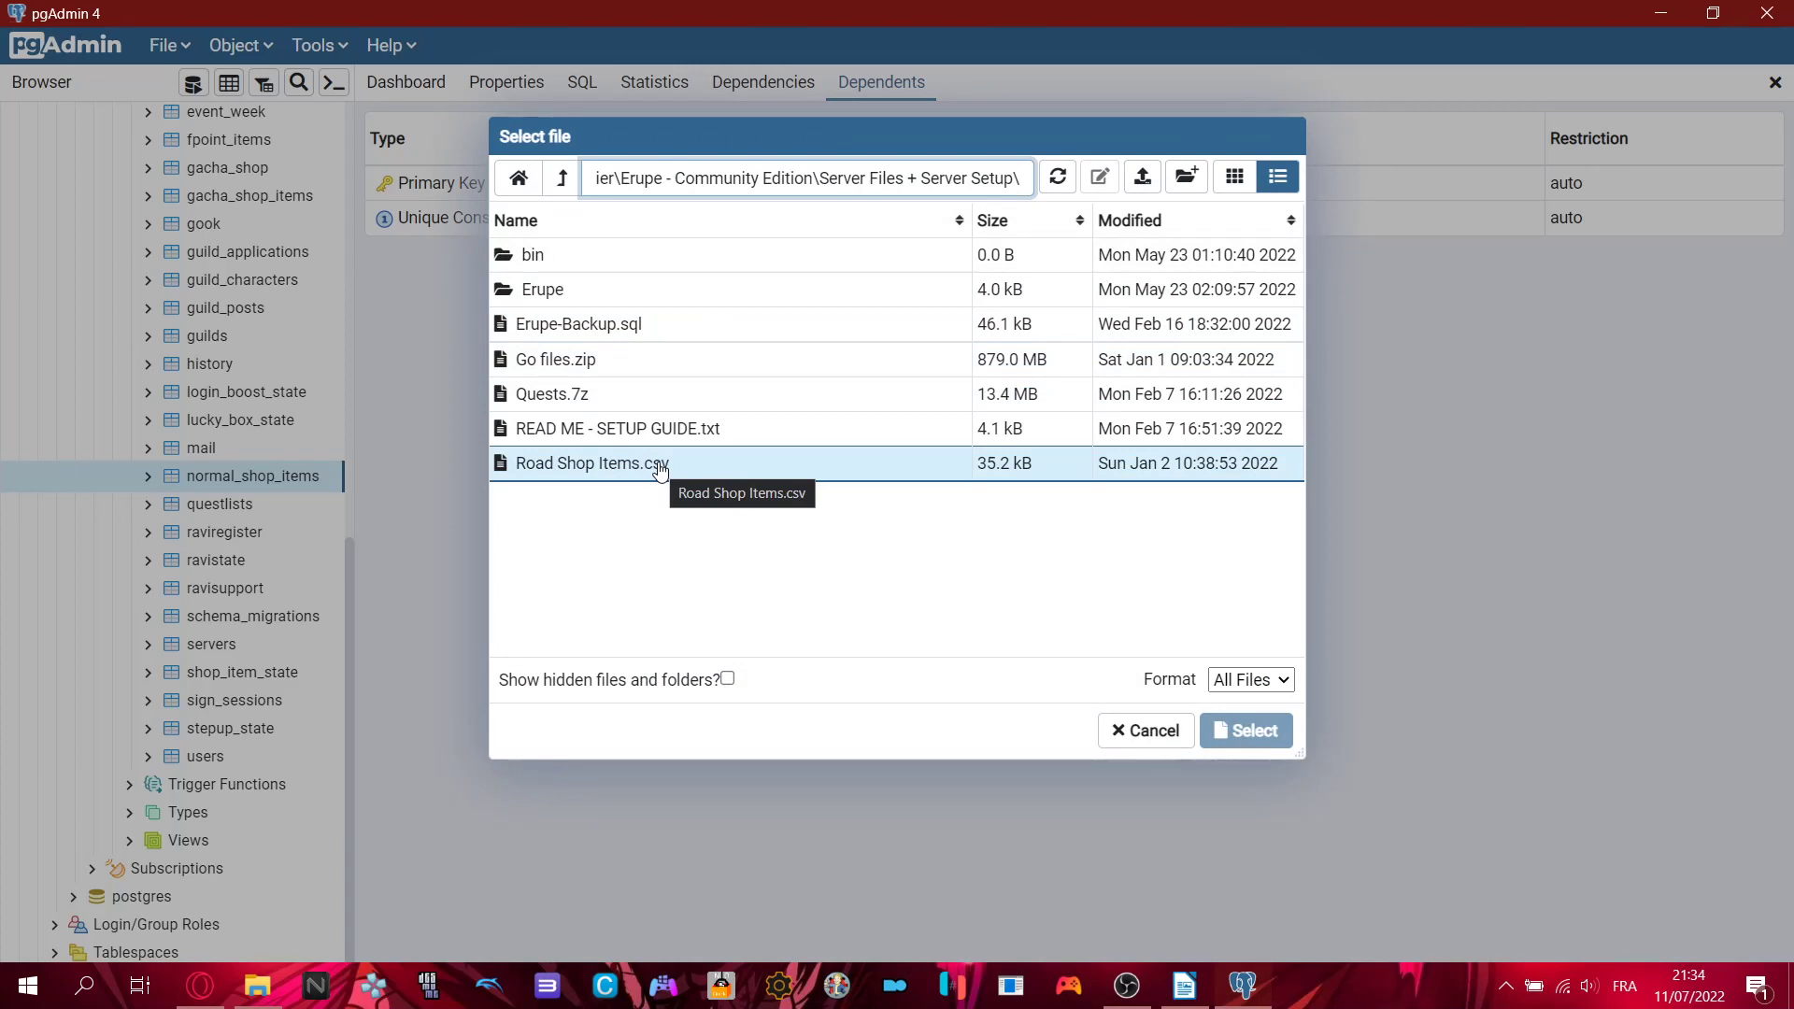
click(705, 477)
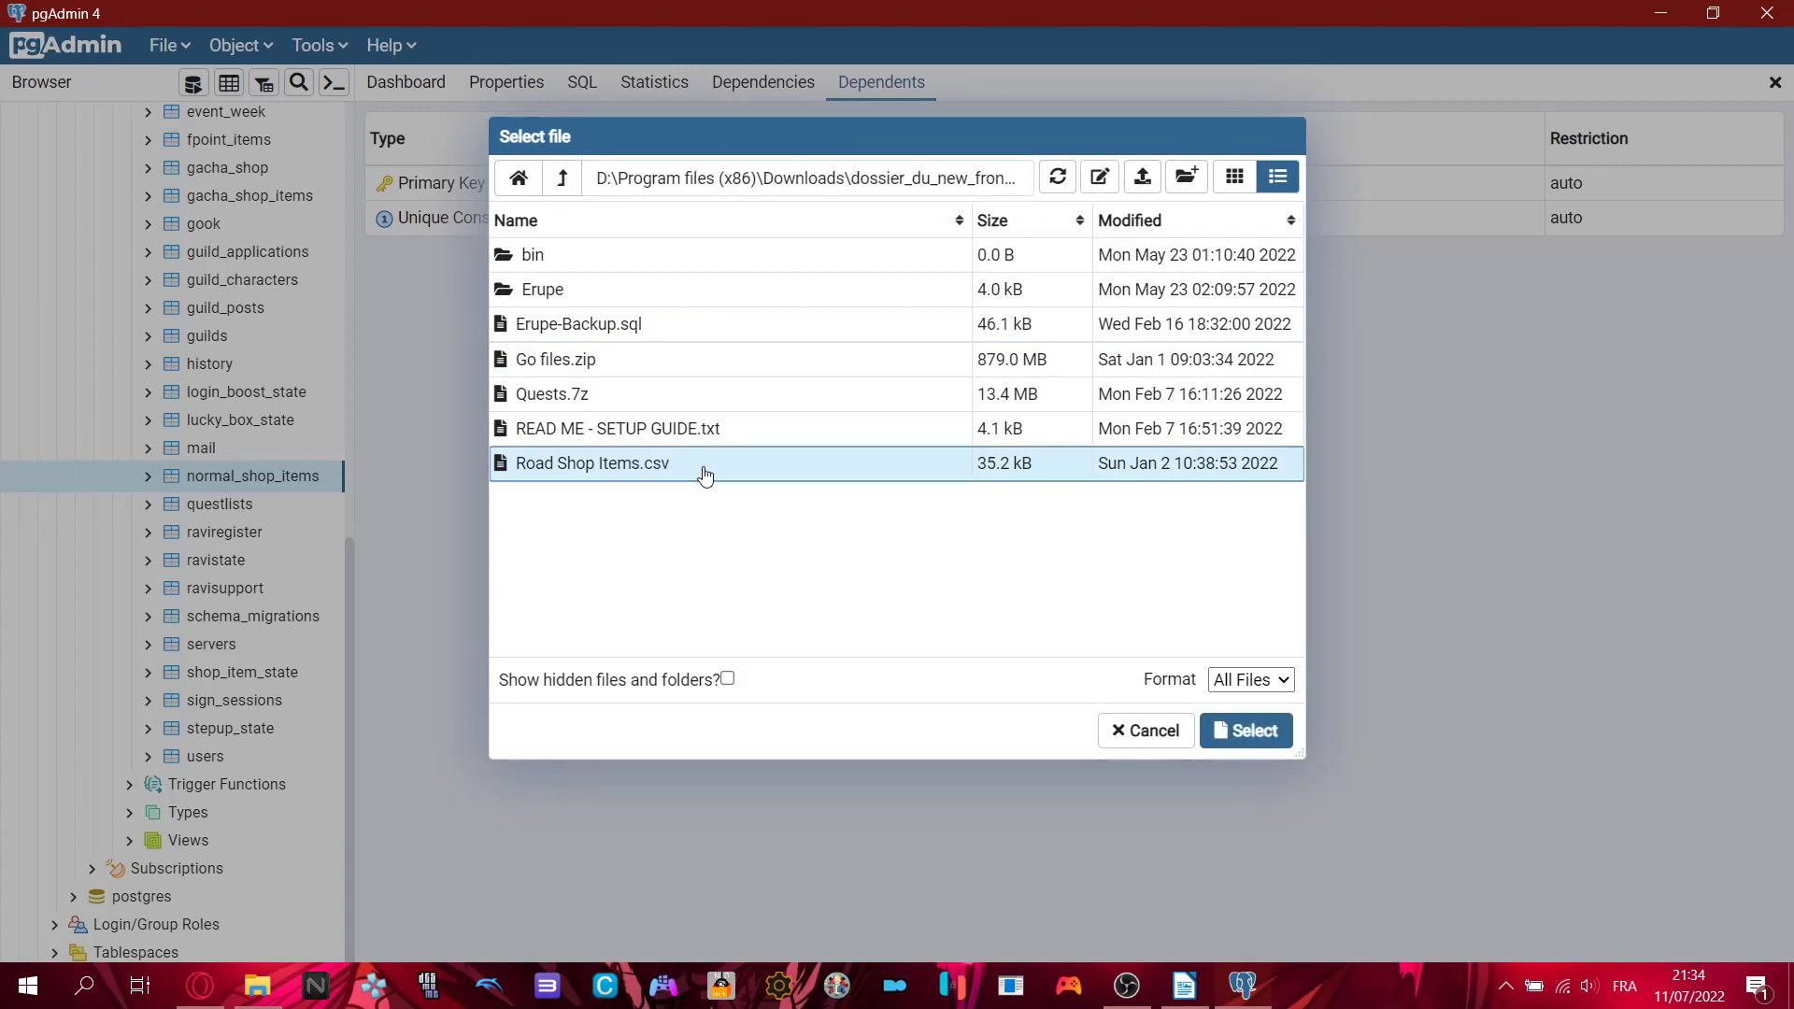
double_click(706, 477)
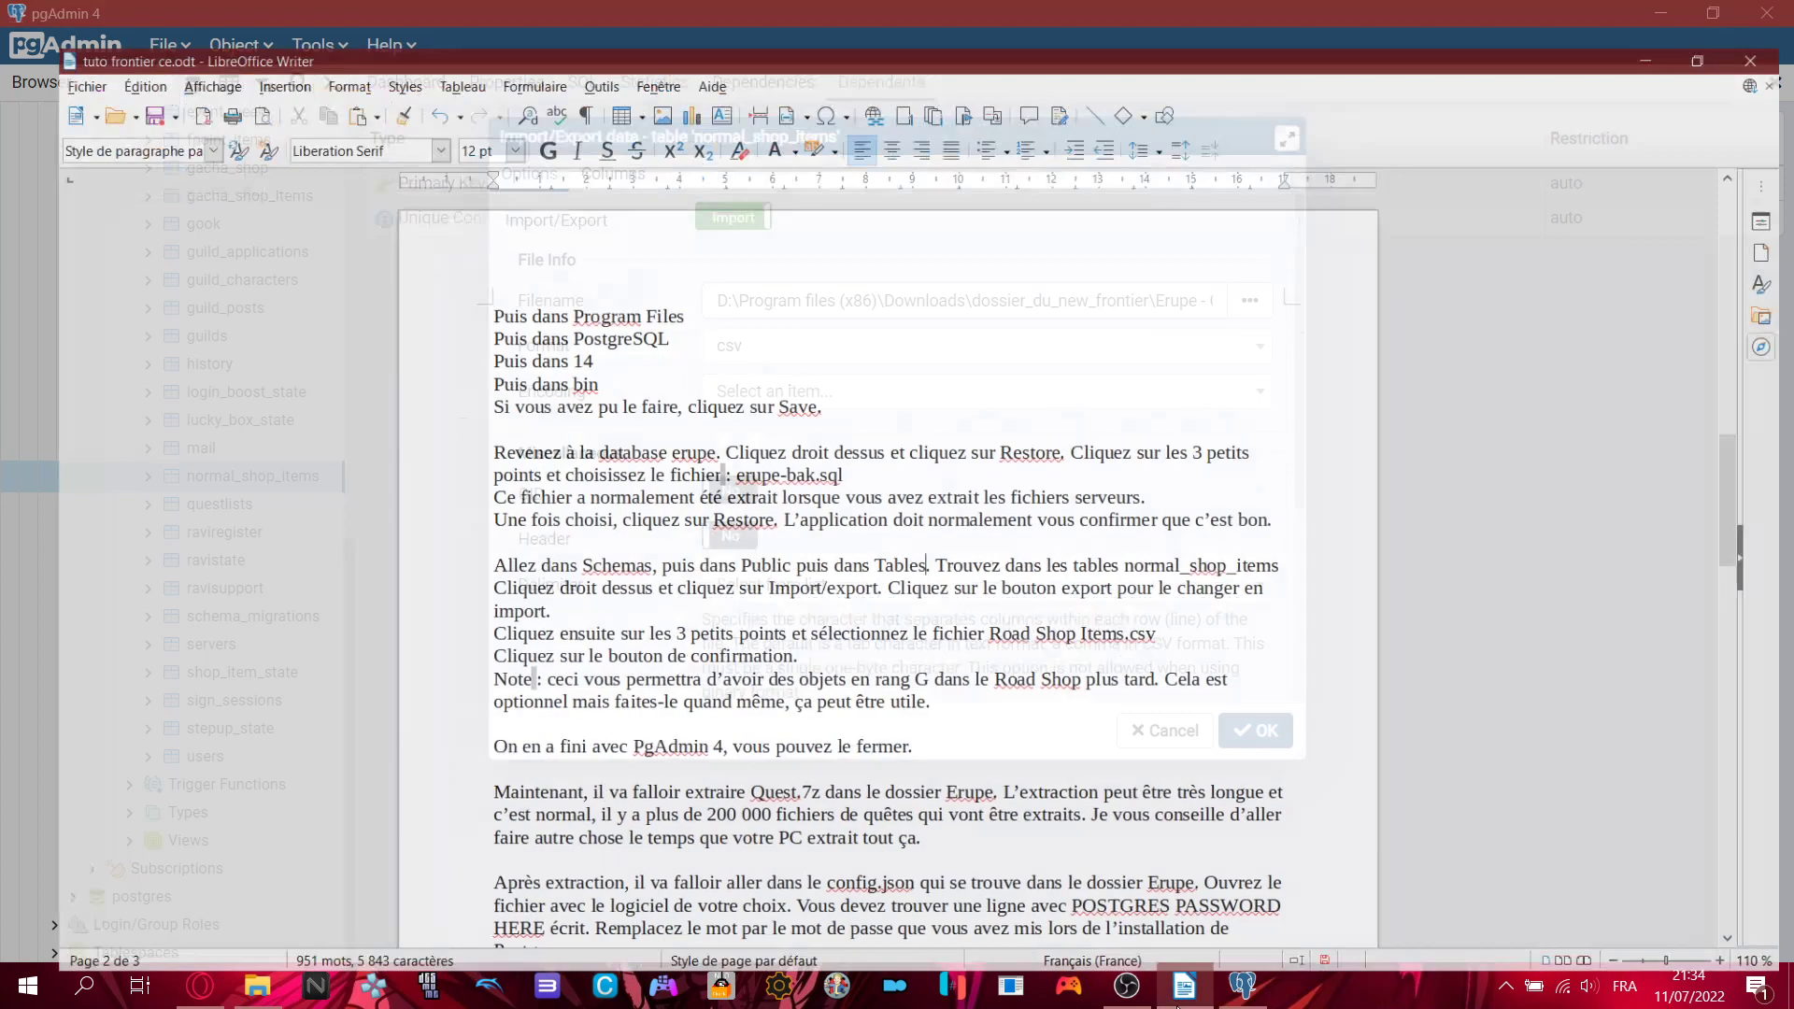
click(1184, 986)
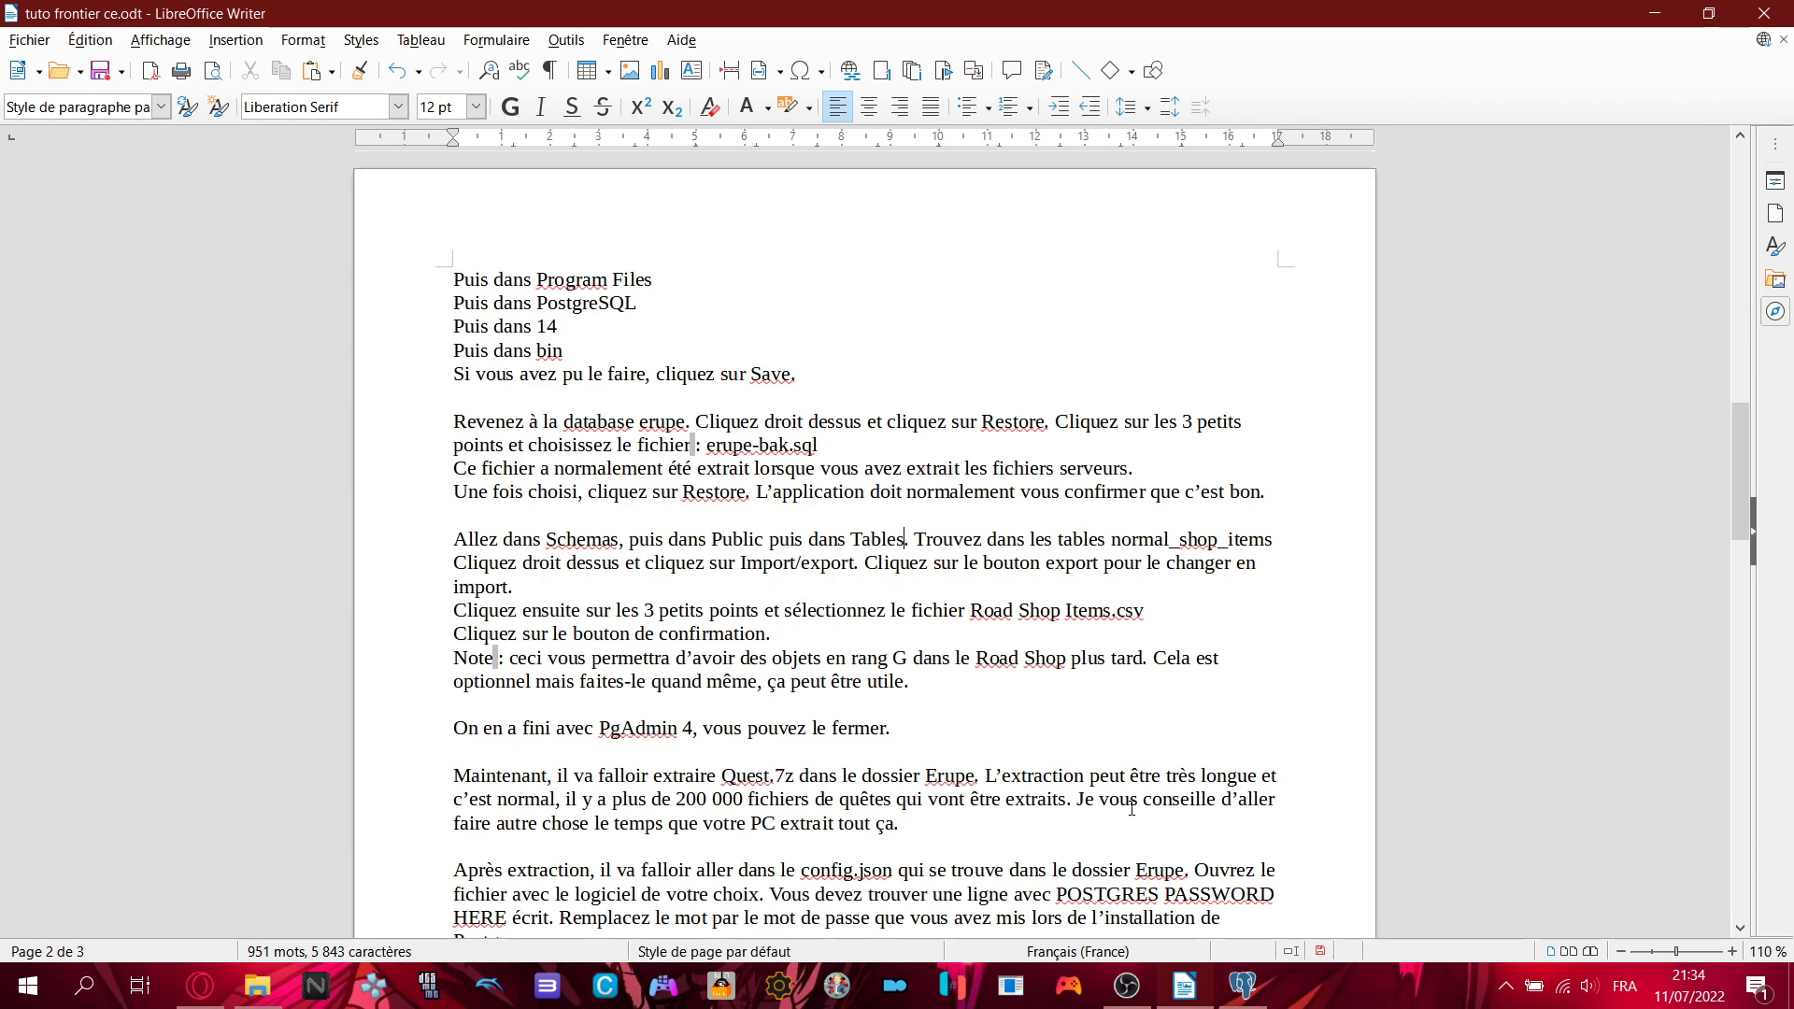
click(1185, 986)
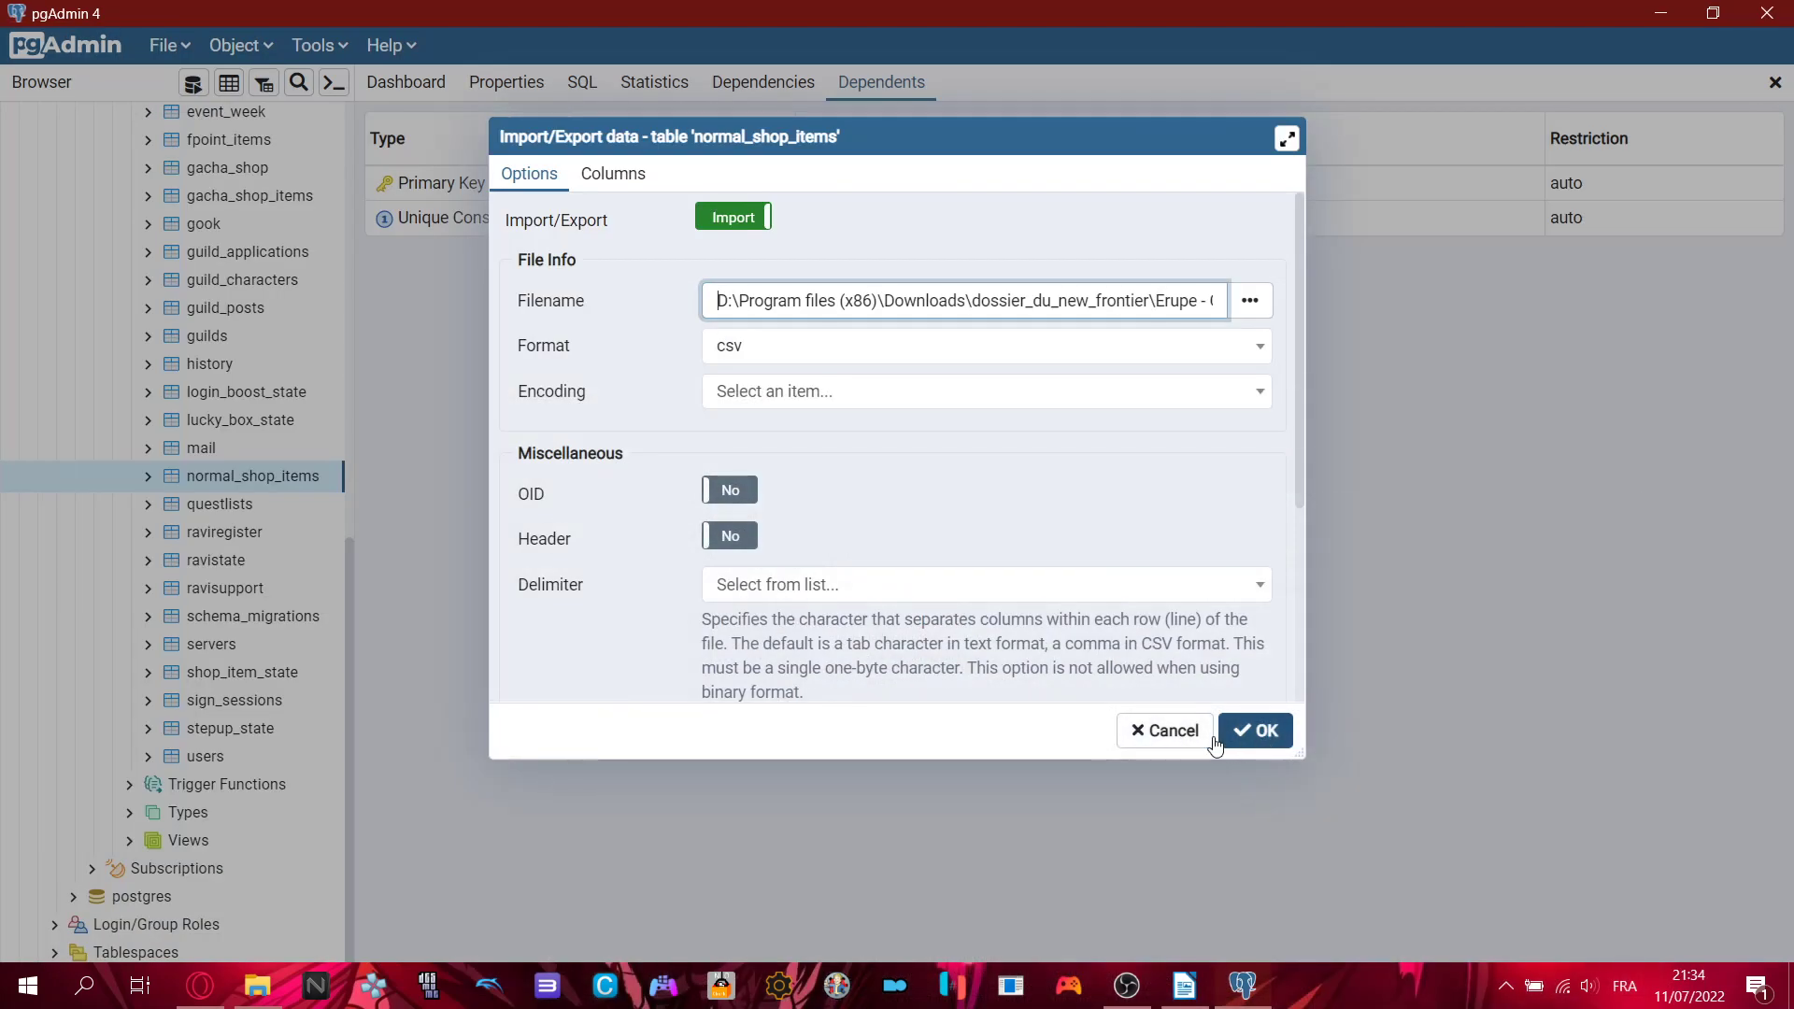
click(1172, 732)
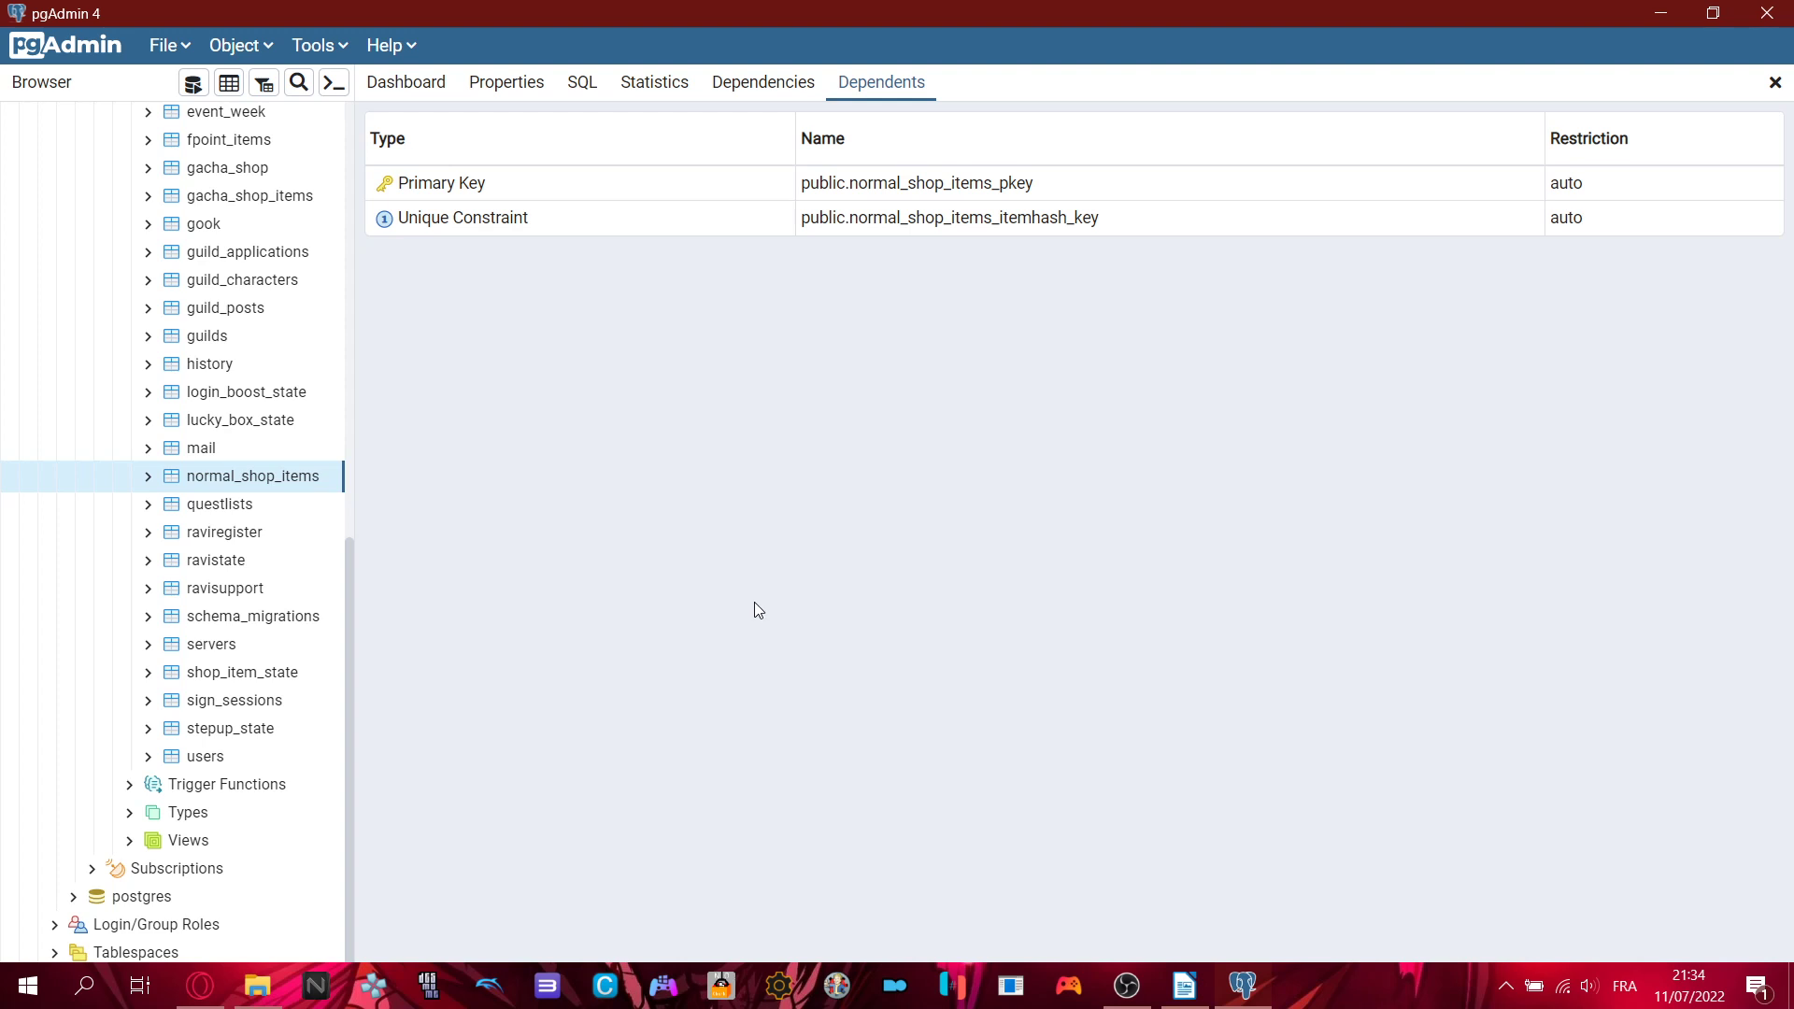
- Close pgAdmin, confirming Quitter in the 'Quitter le site Web ?' prompt
scroll(187, 505, up, 5)
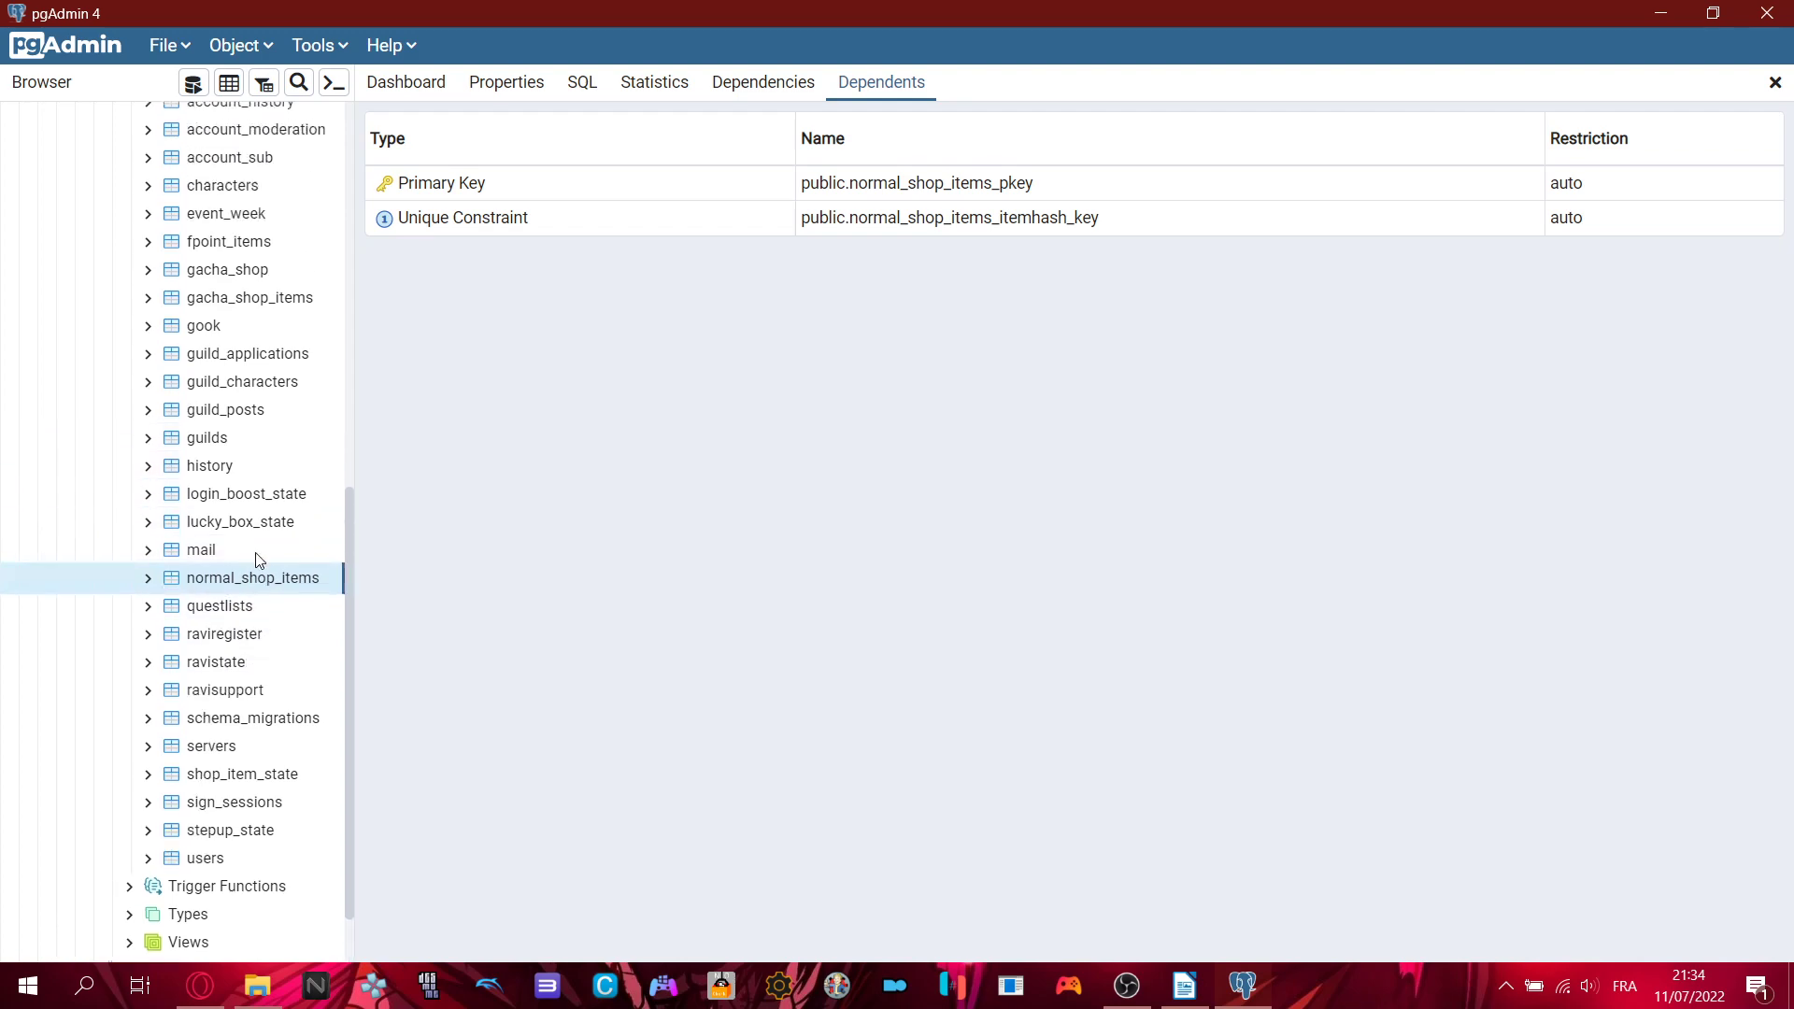
click(1184, 986)
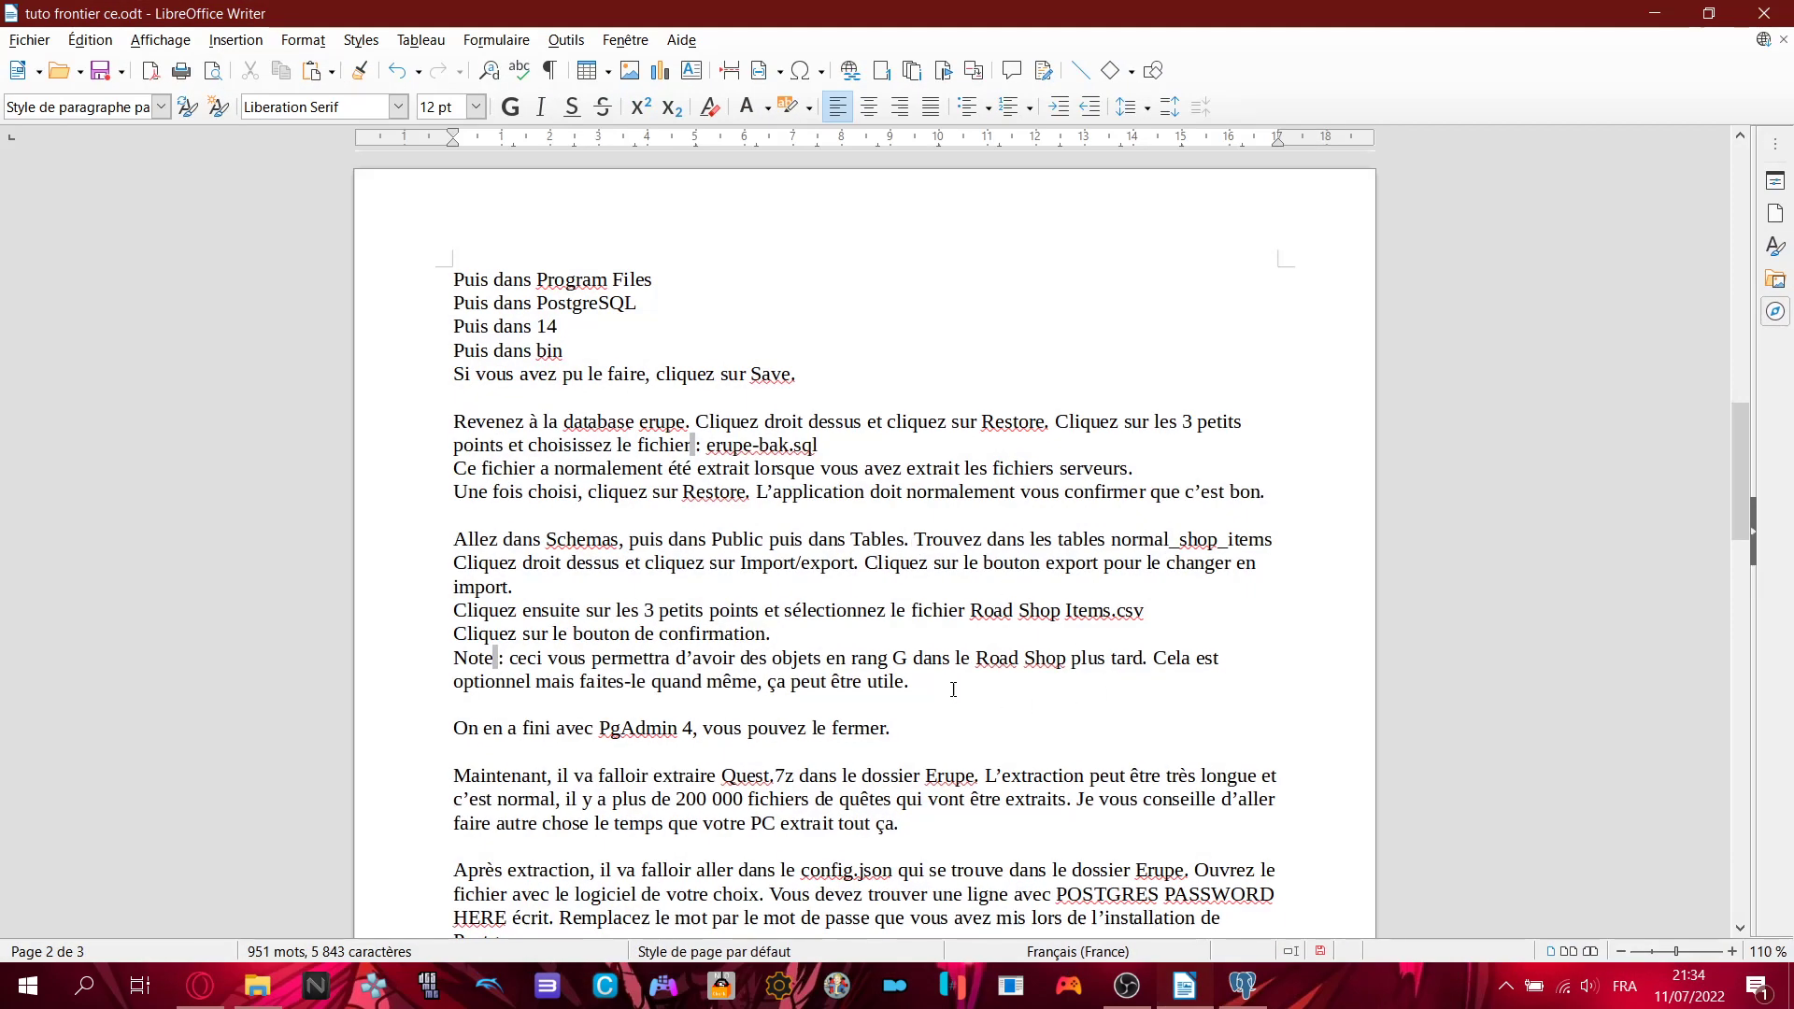
scroll(1250, 587, down, 3)
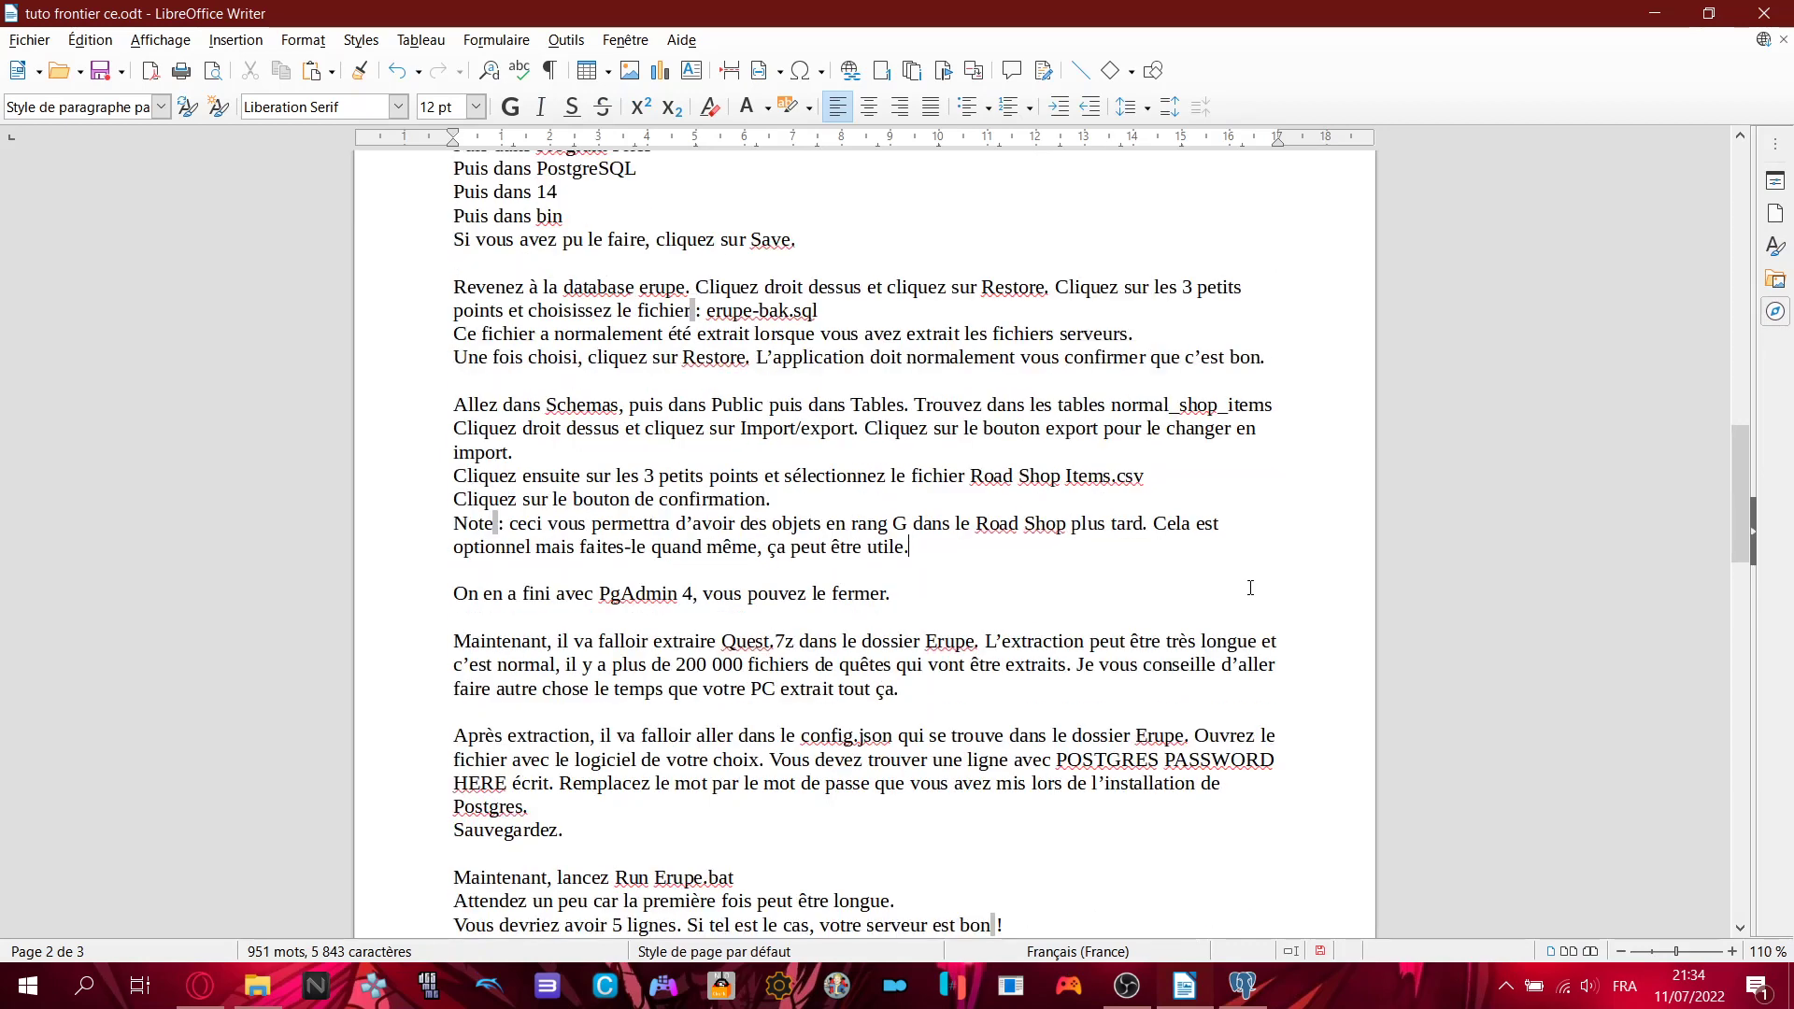
drag(453, 594, 908, 599)
click(908, 599)
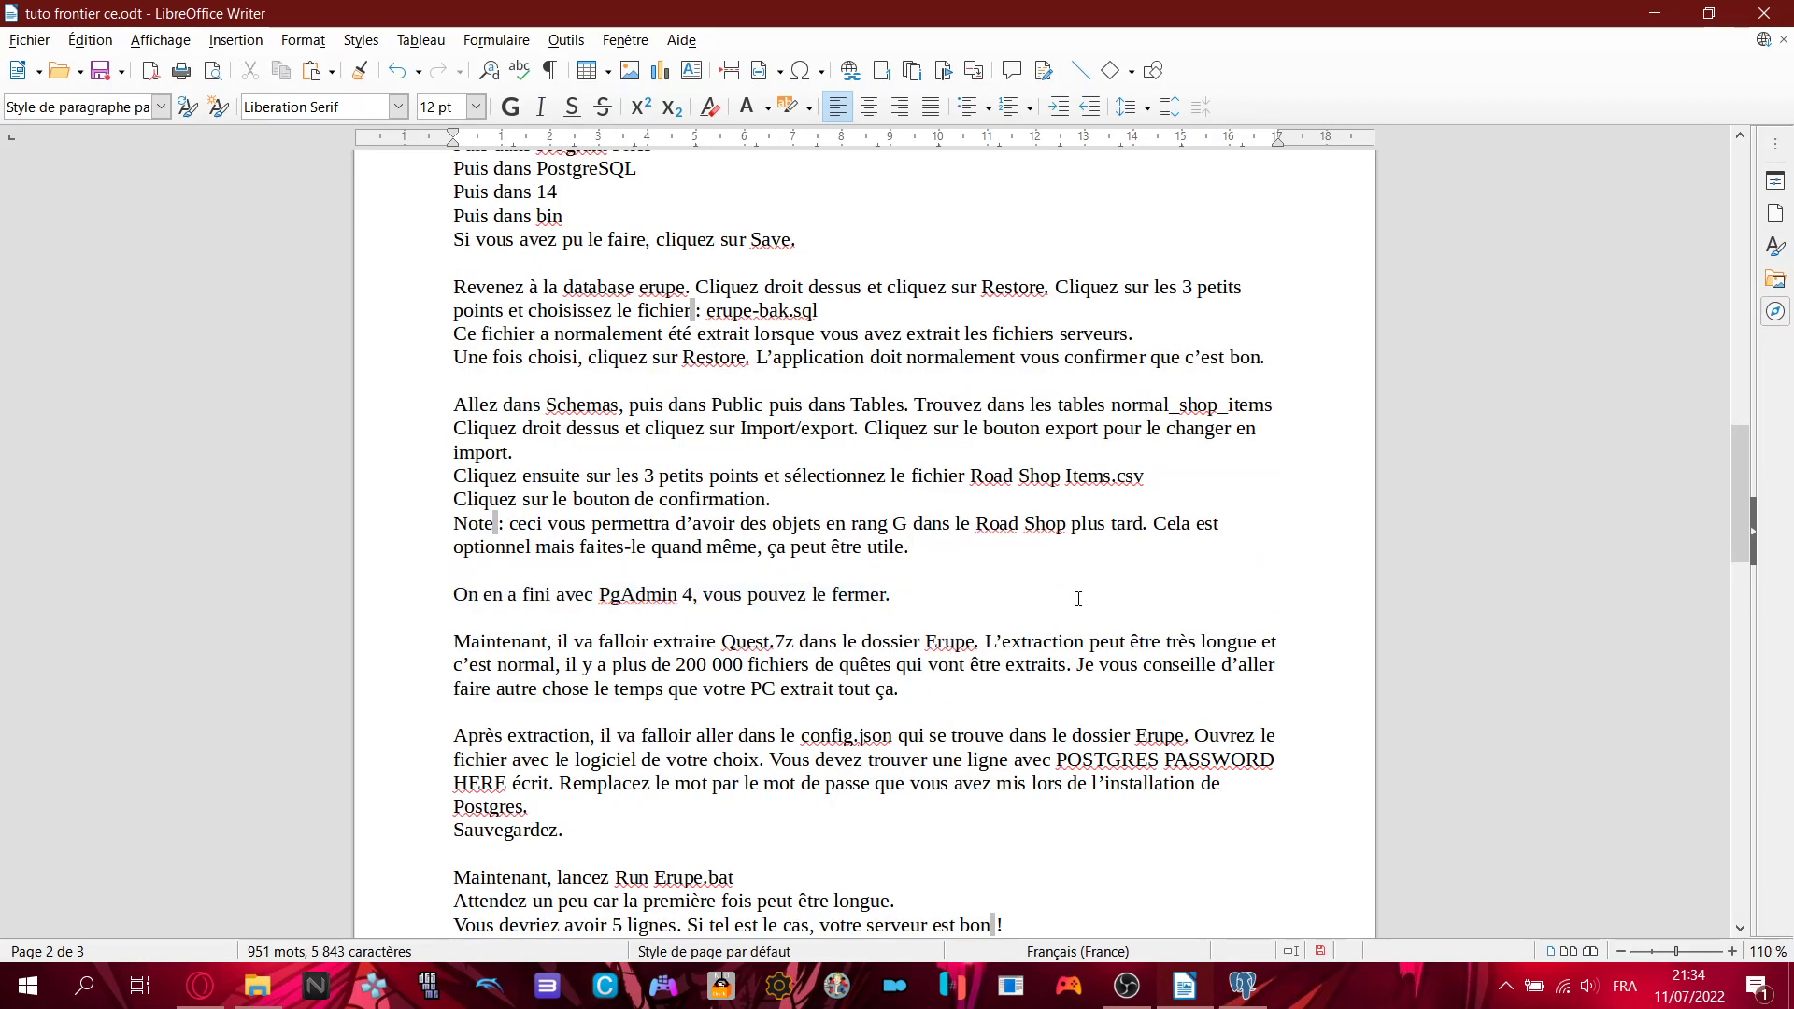
click(1243, 986)
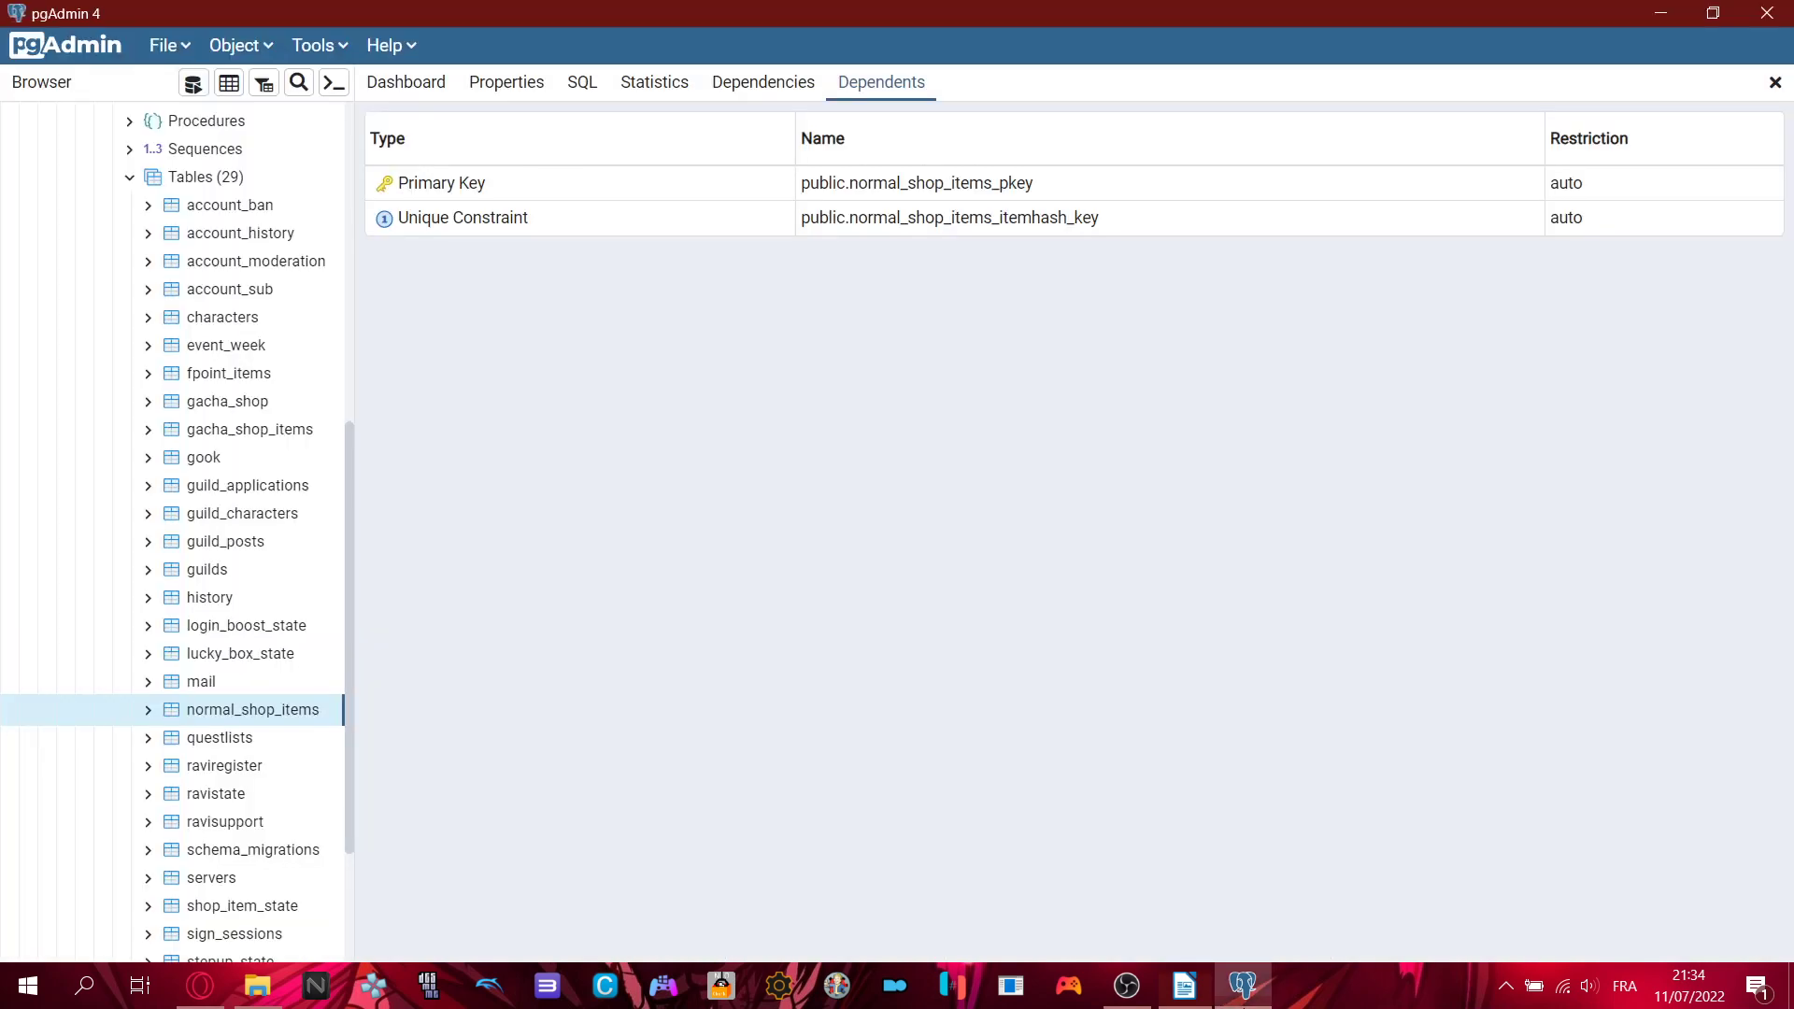
click(1770, 11)
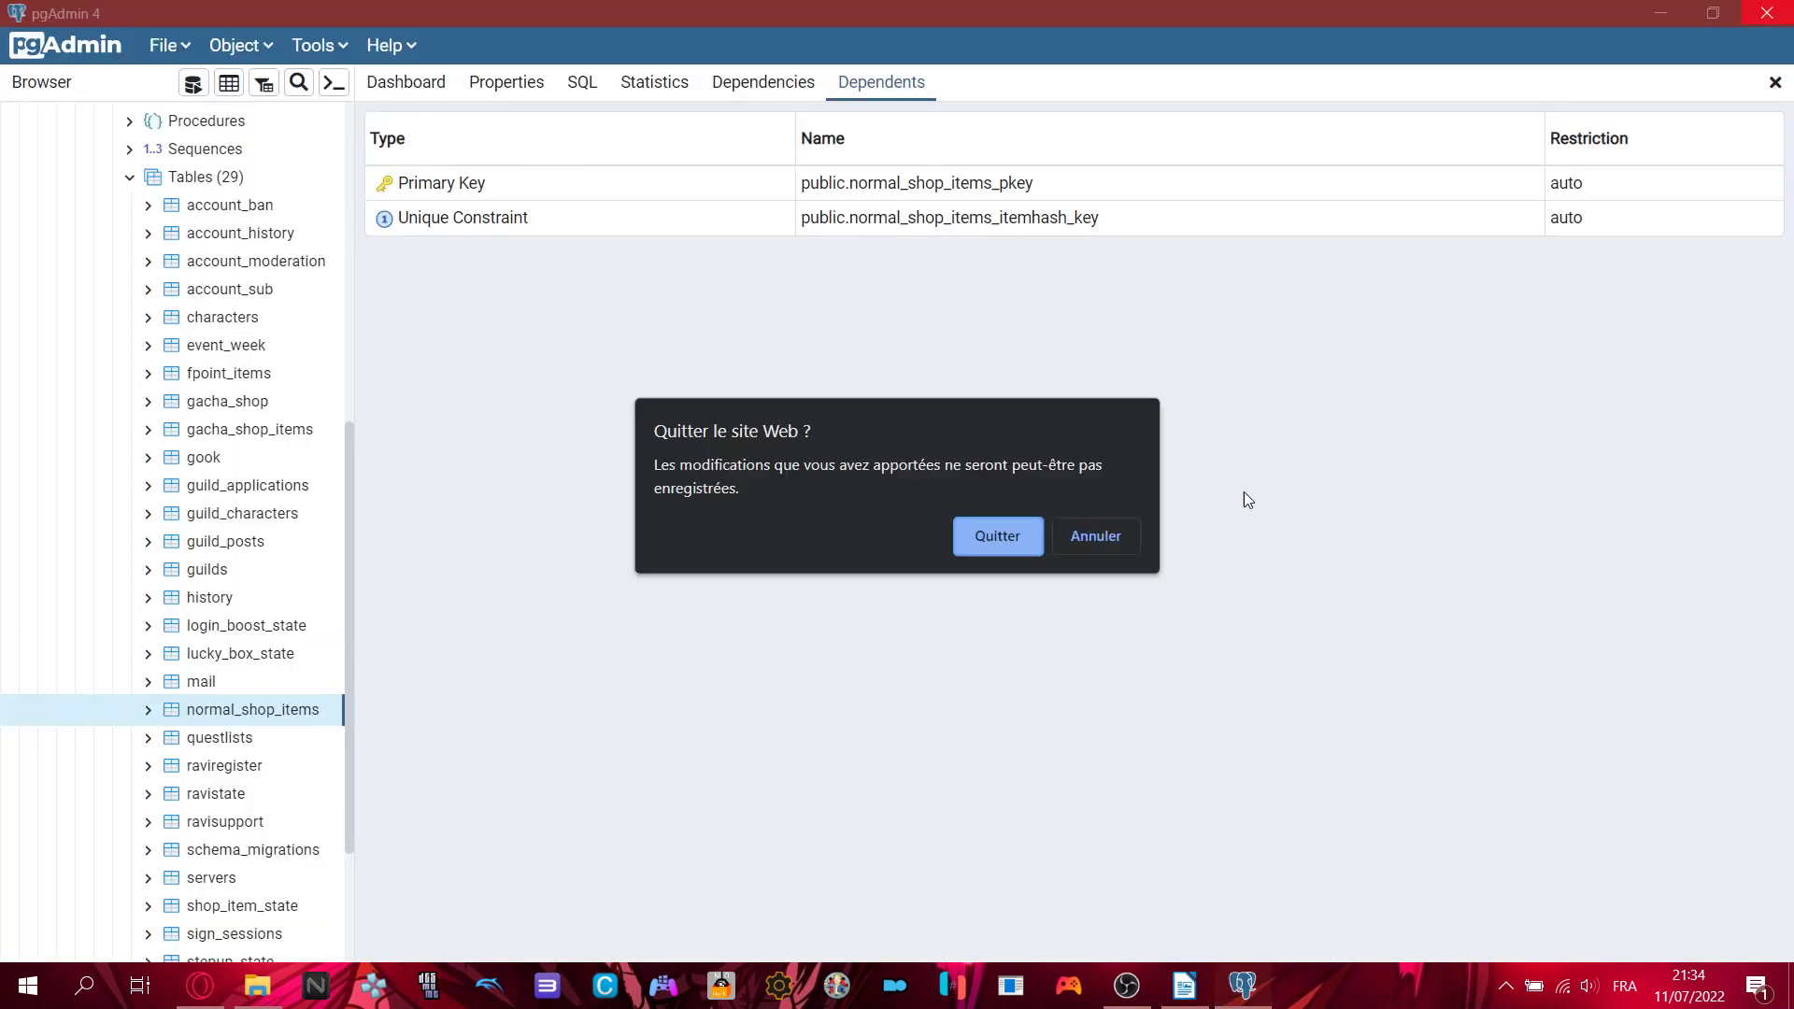
click(994, 541)
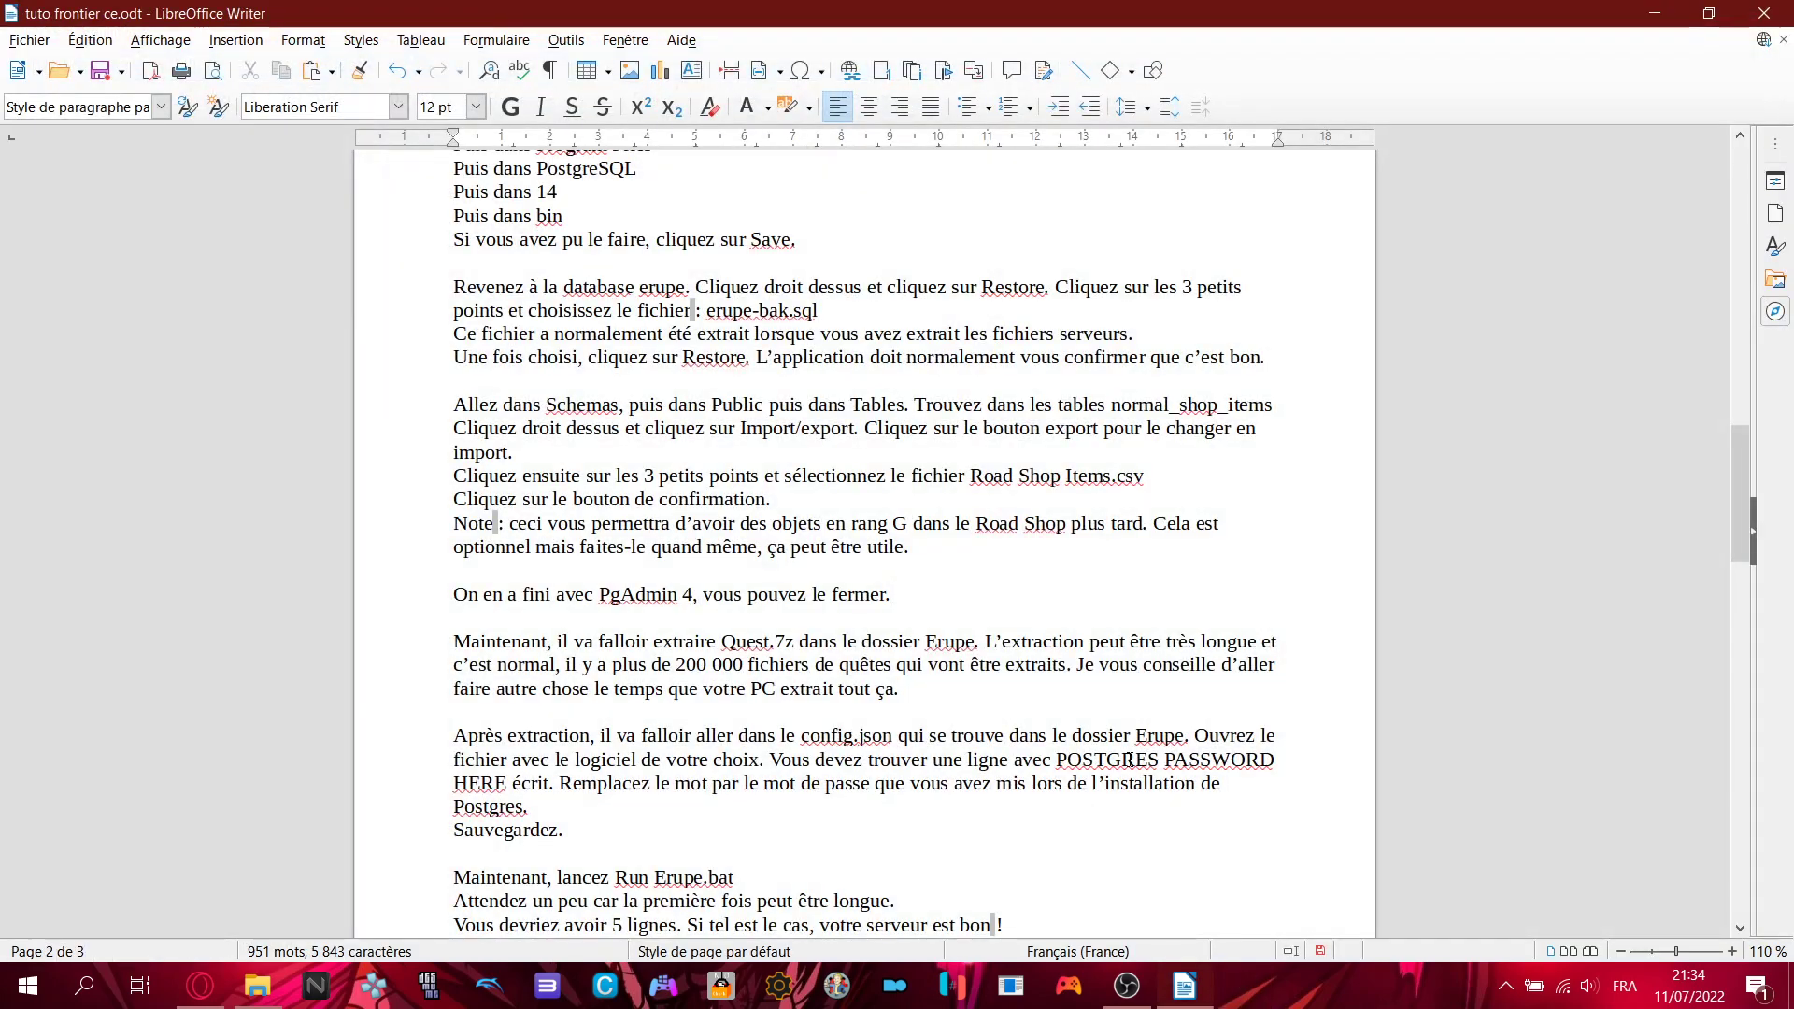
click(952, 590)
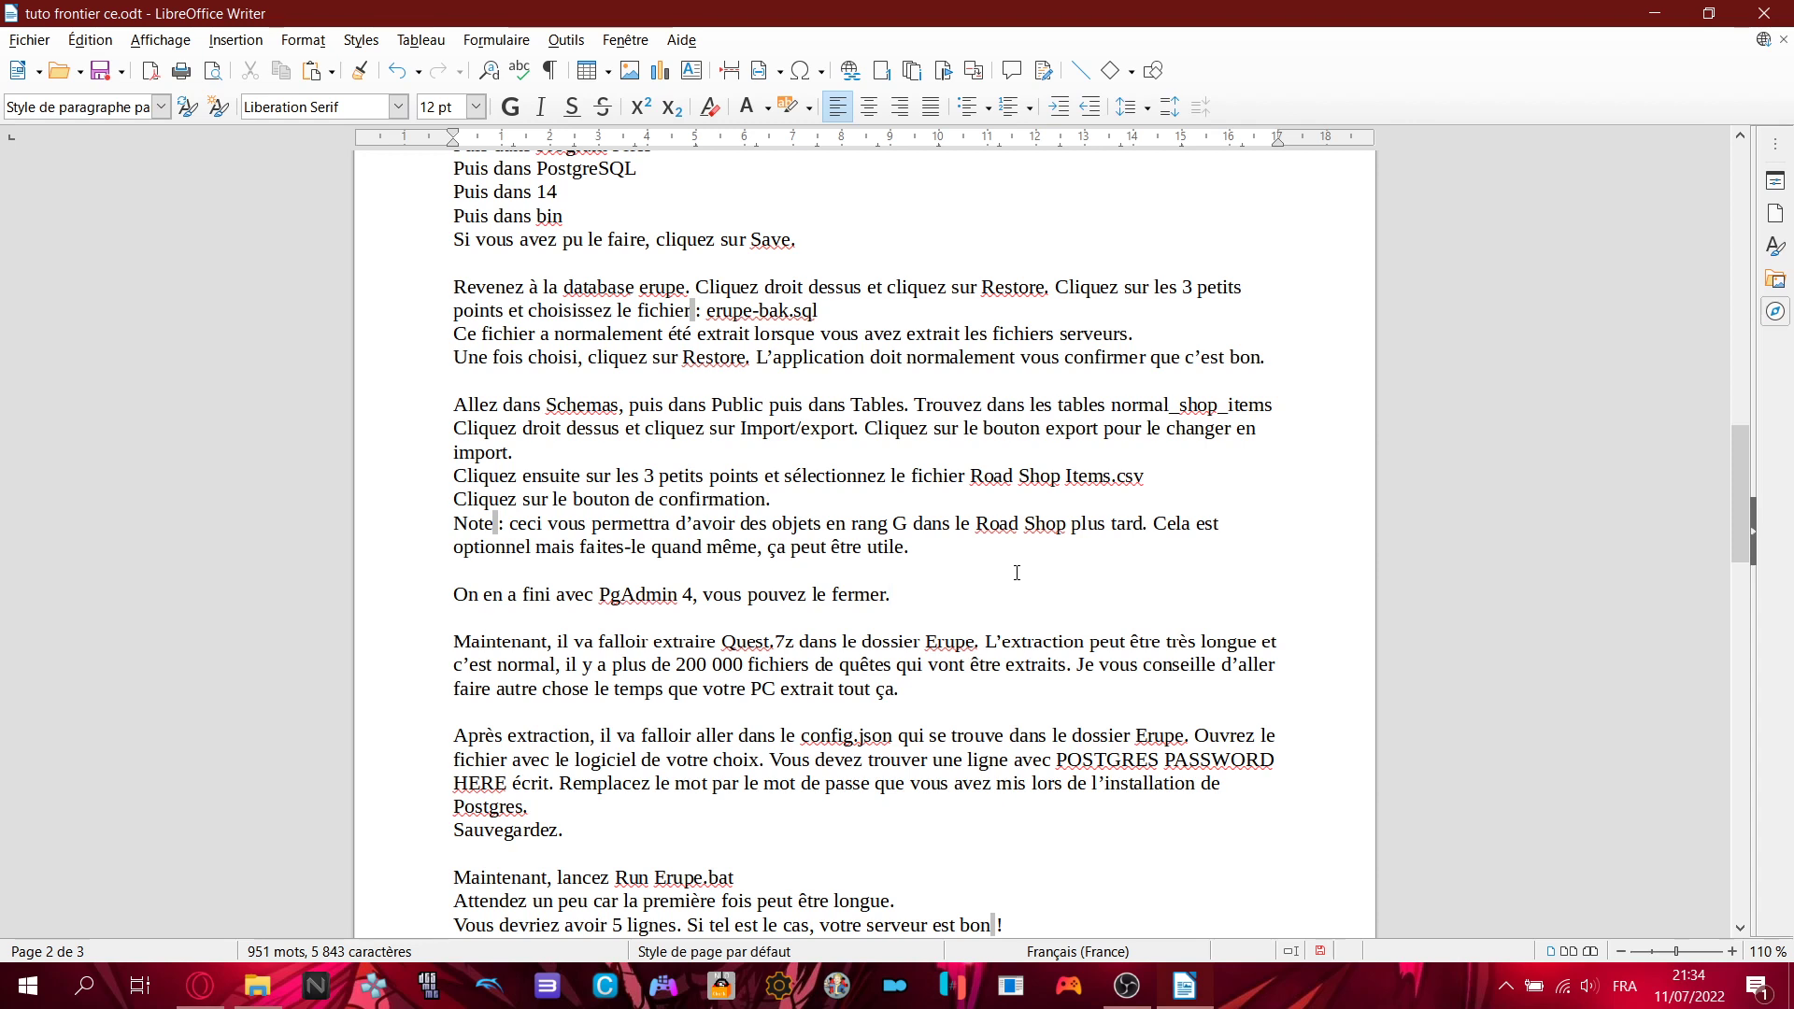
- Read the tutorial's Quests.7z extraction paragraph, then bring the Server Files + Server Setup folder forward
scroll(1016, 574, down, 1)
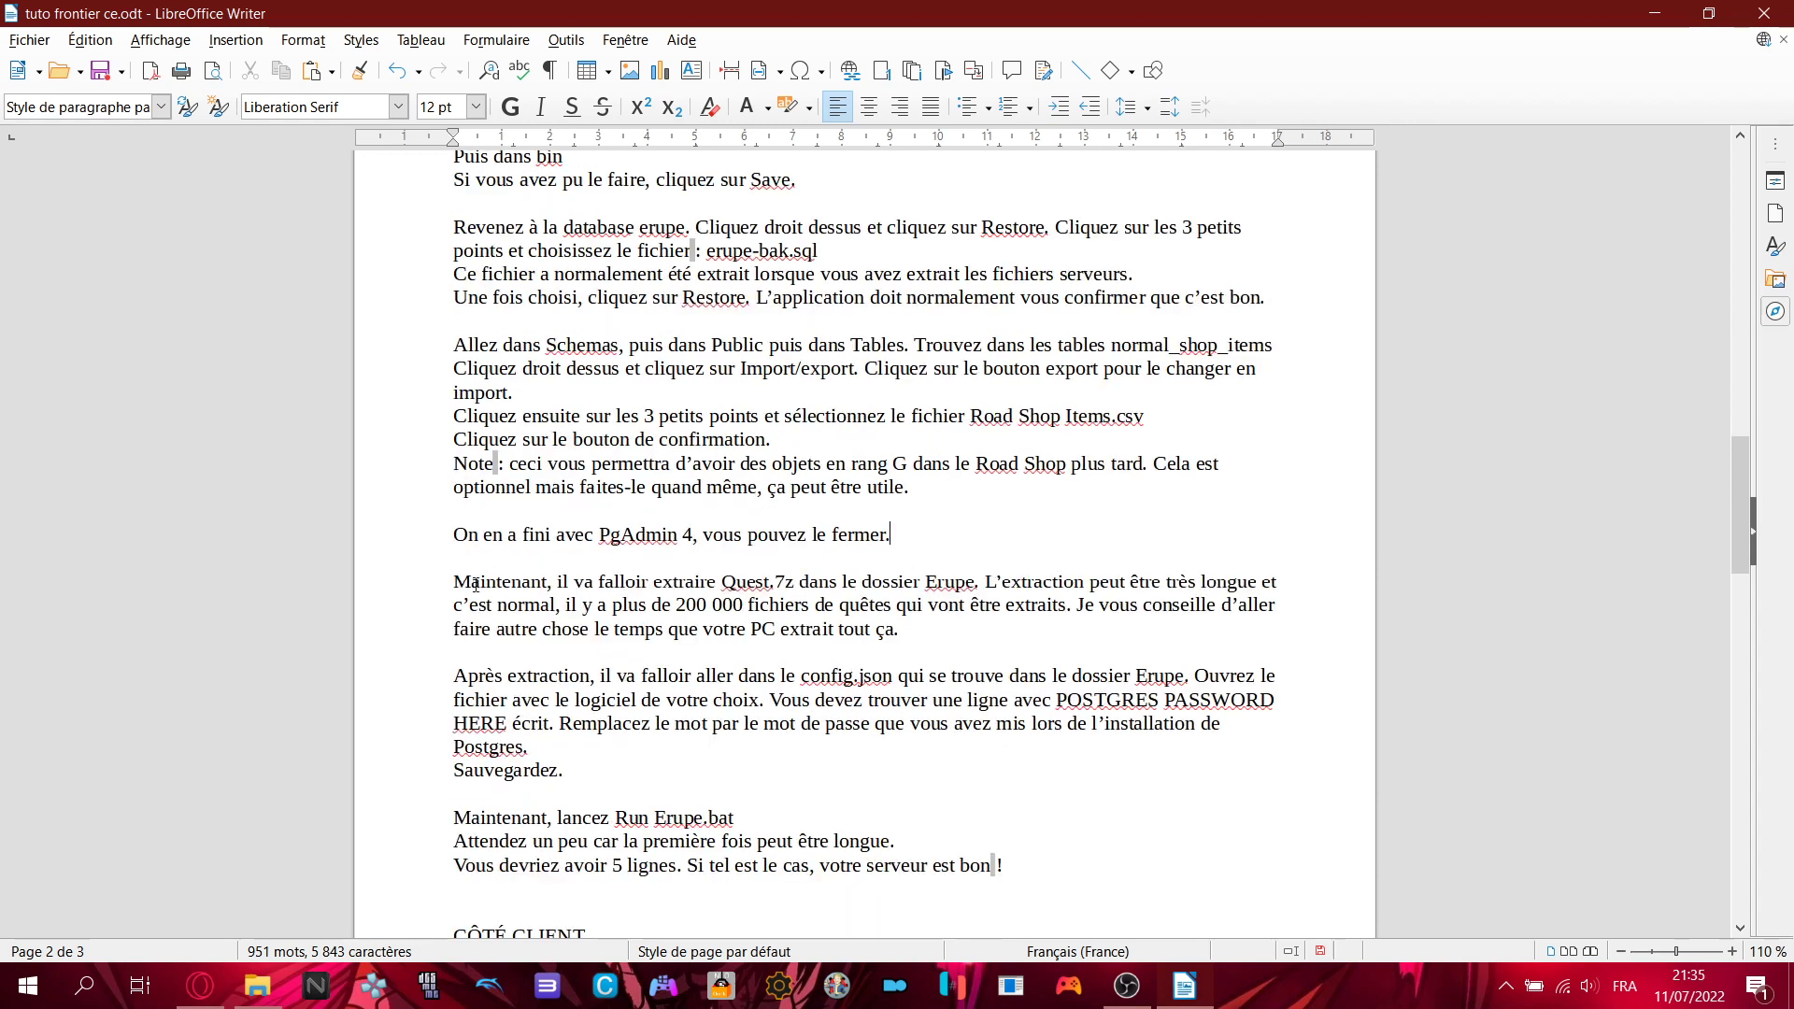
drag(455, 583, 824, 606)
click(823, 599)
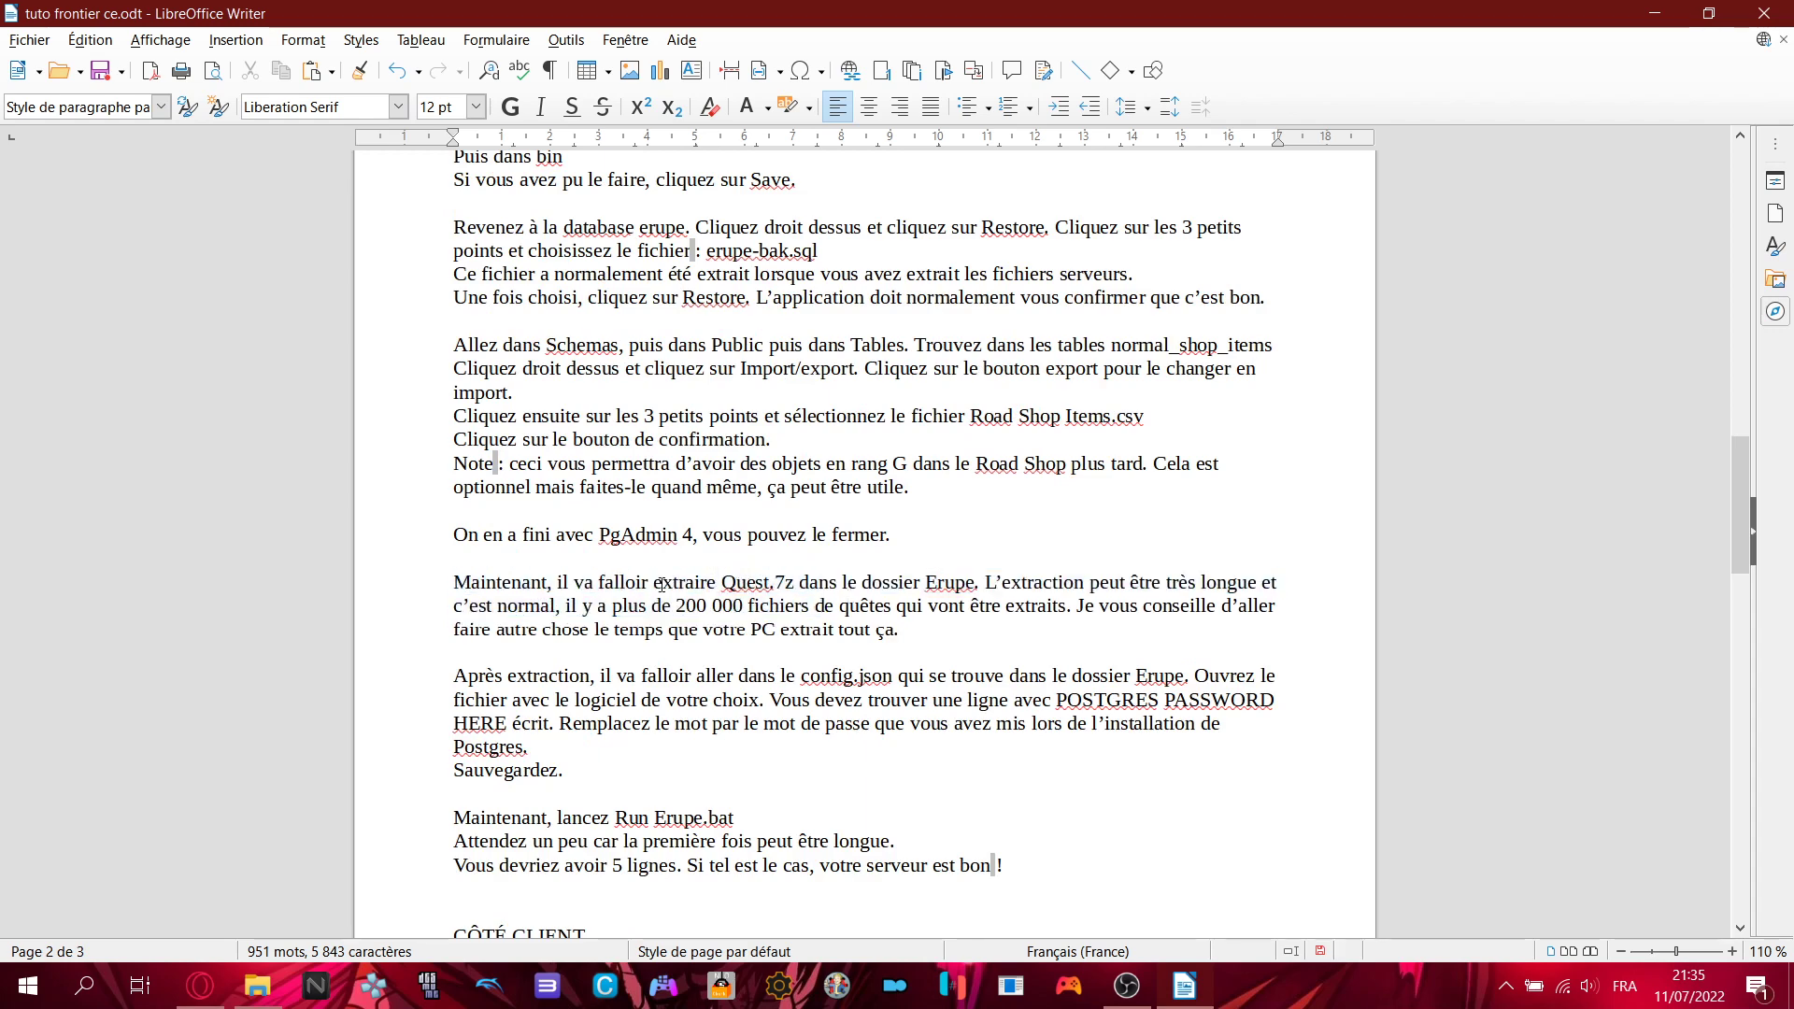
drag(502, 585, 853, 591)
click(854, 591)
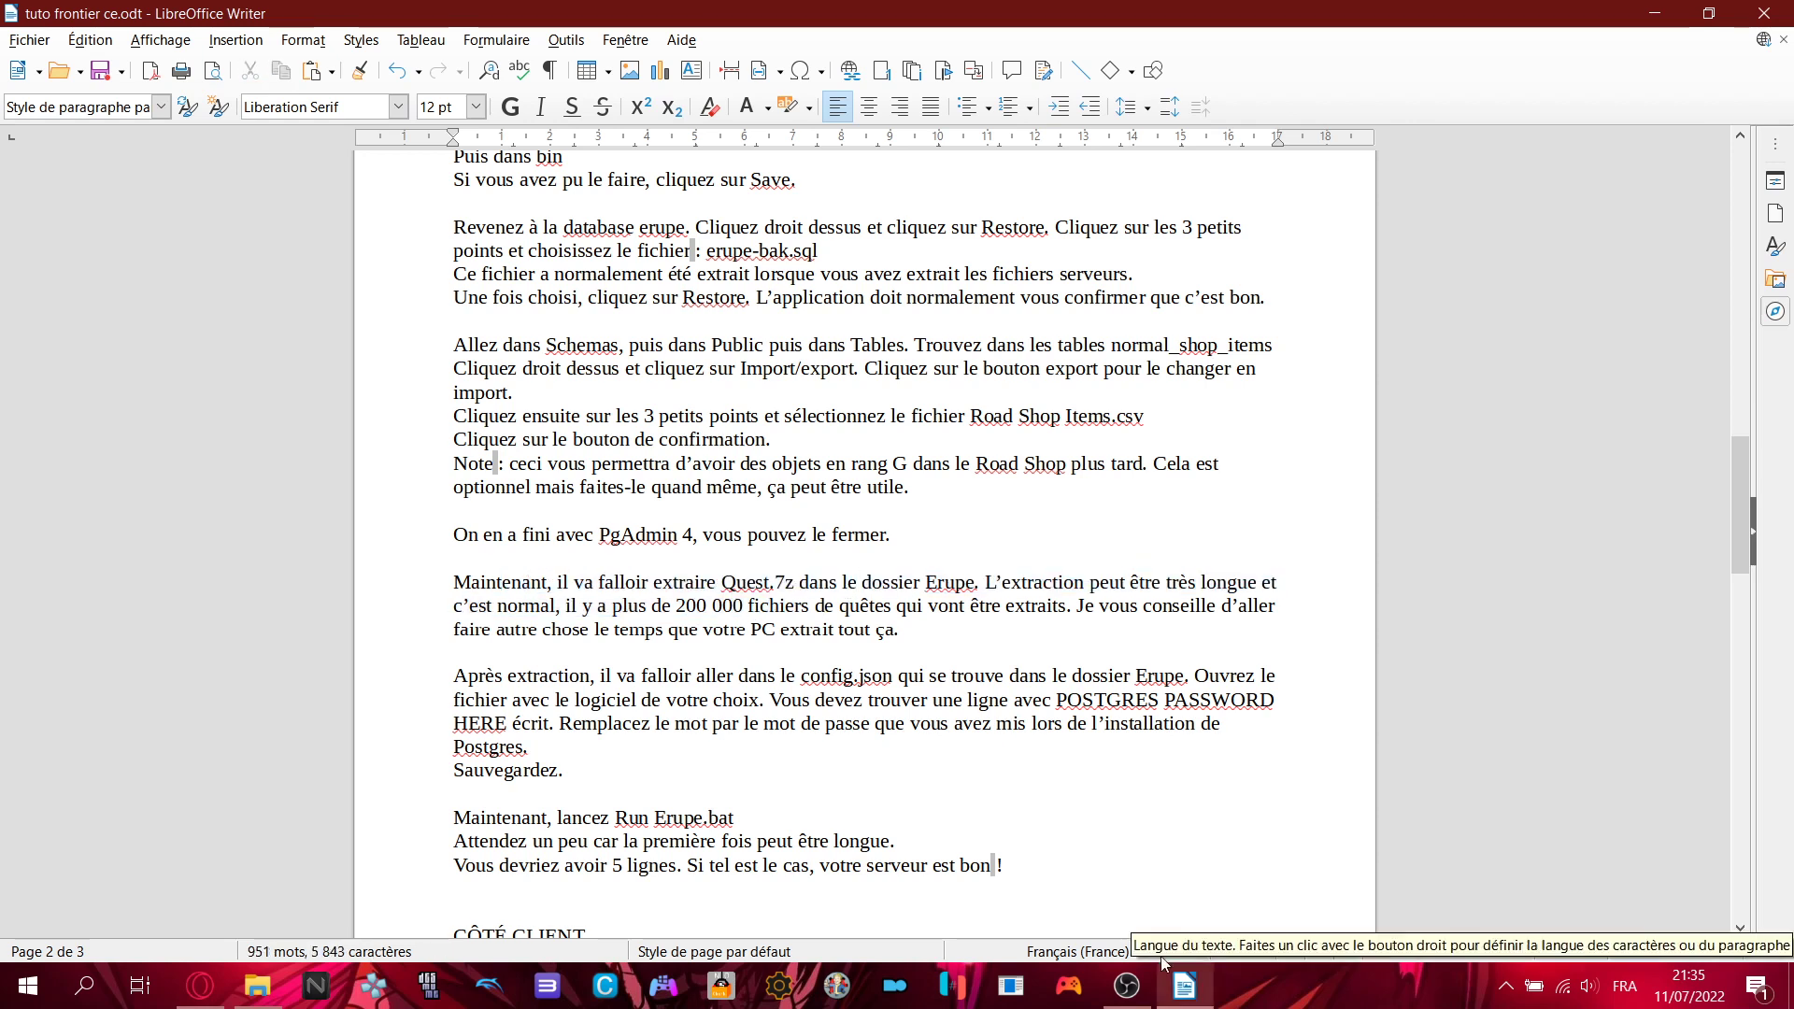
click(254, 986)
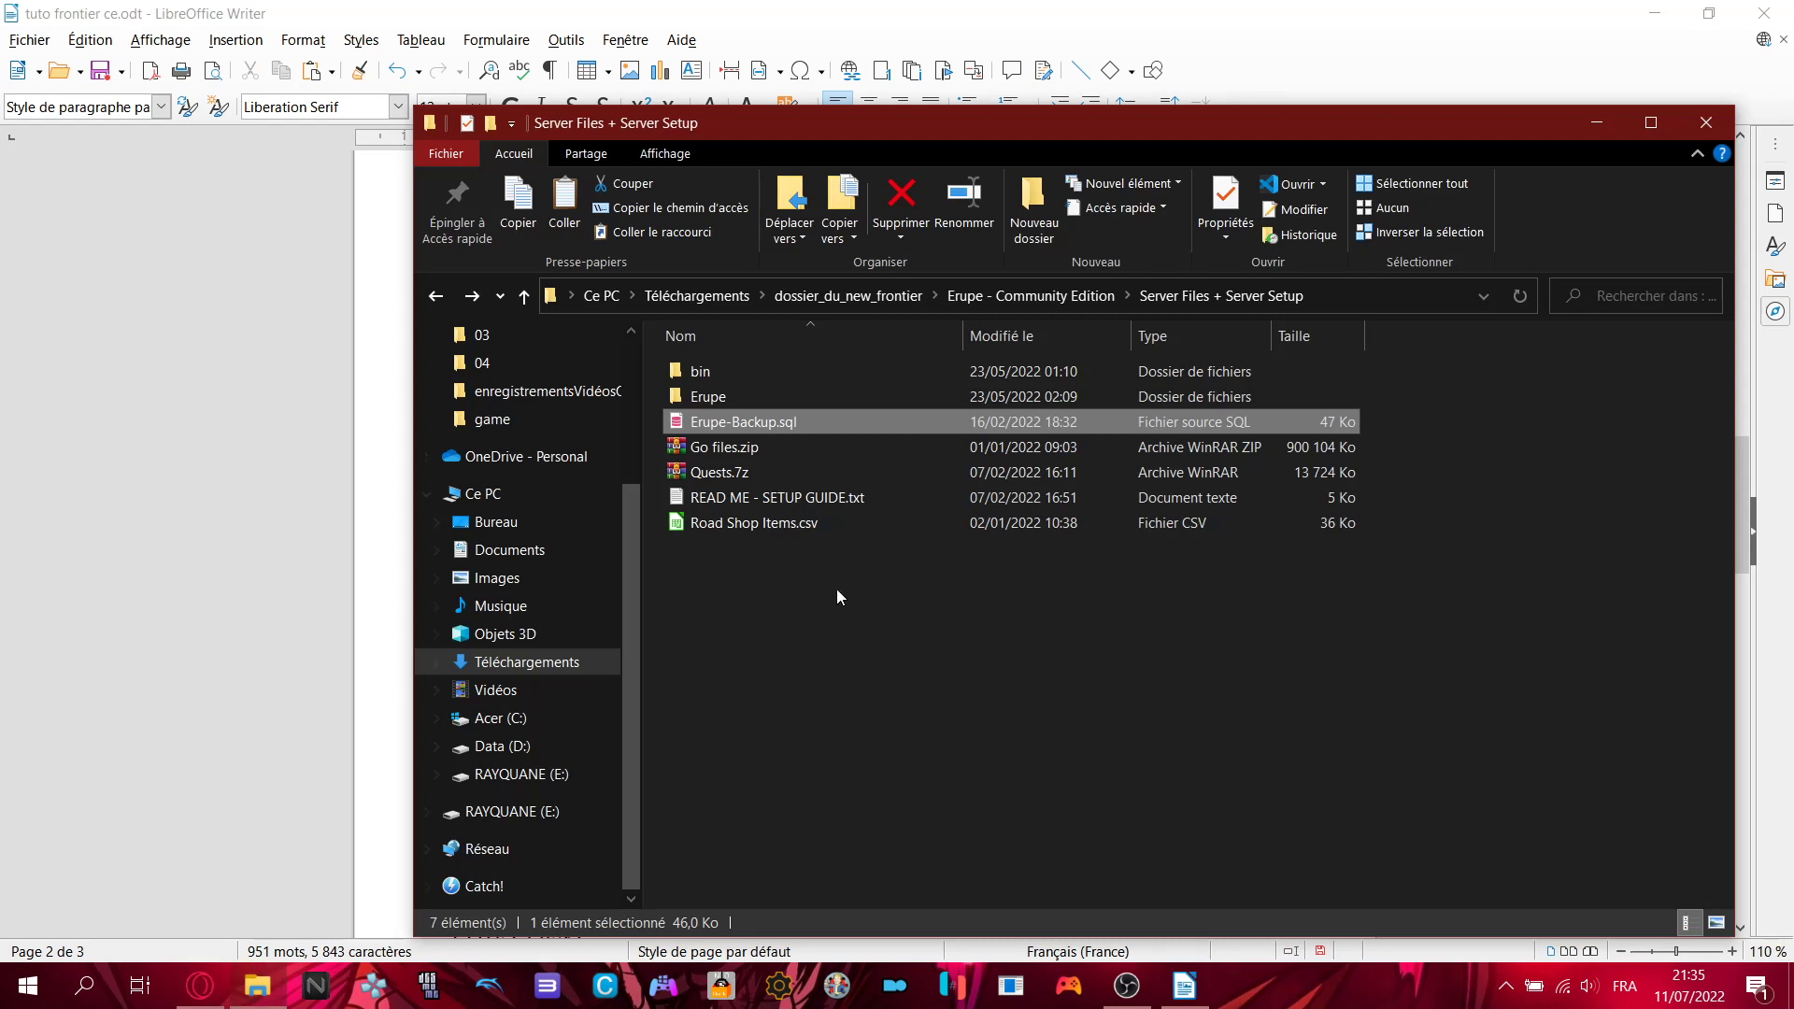
click(776, 474)
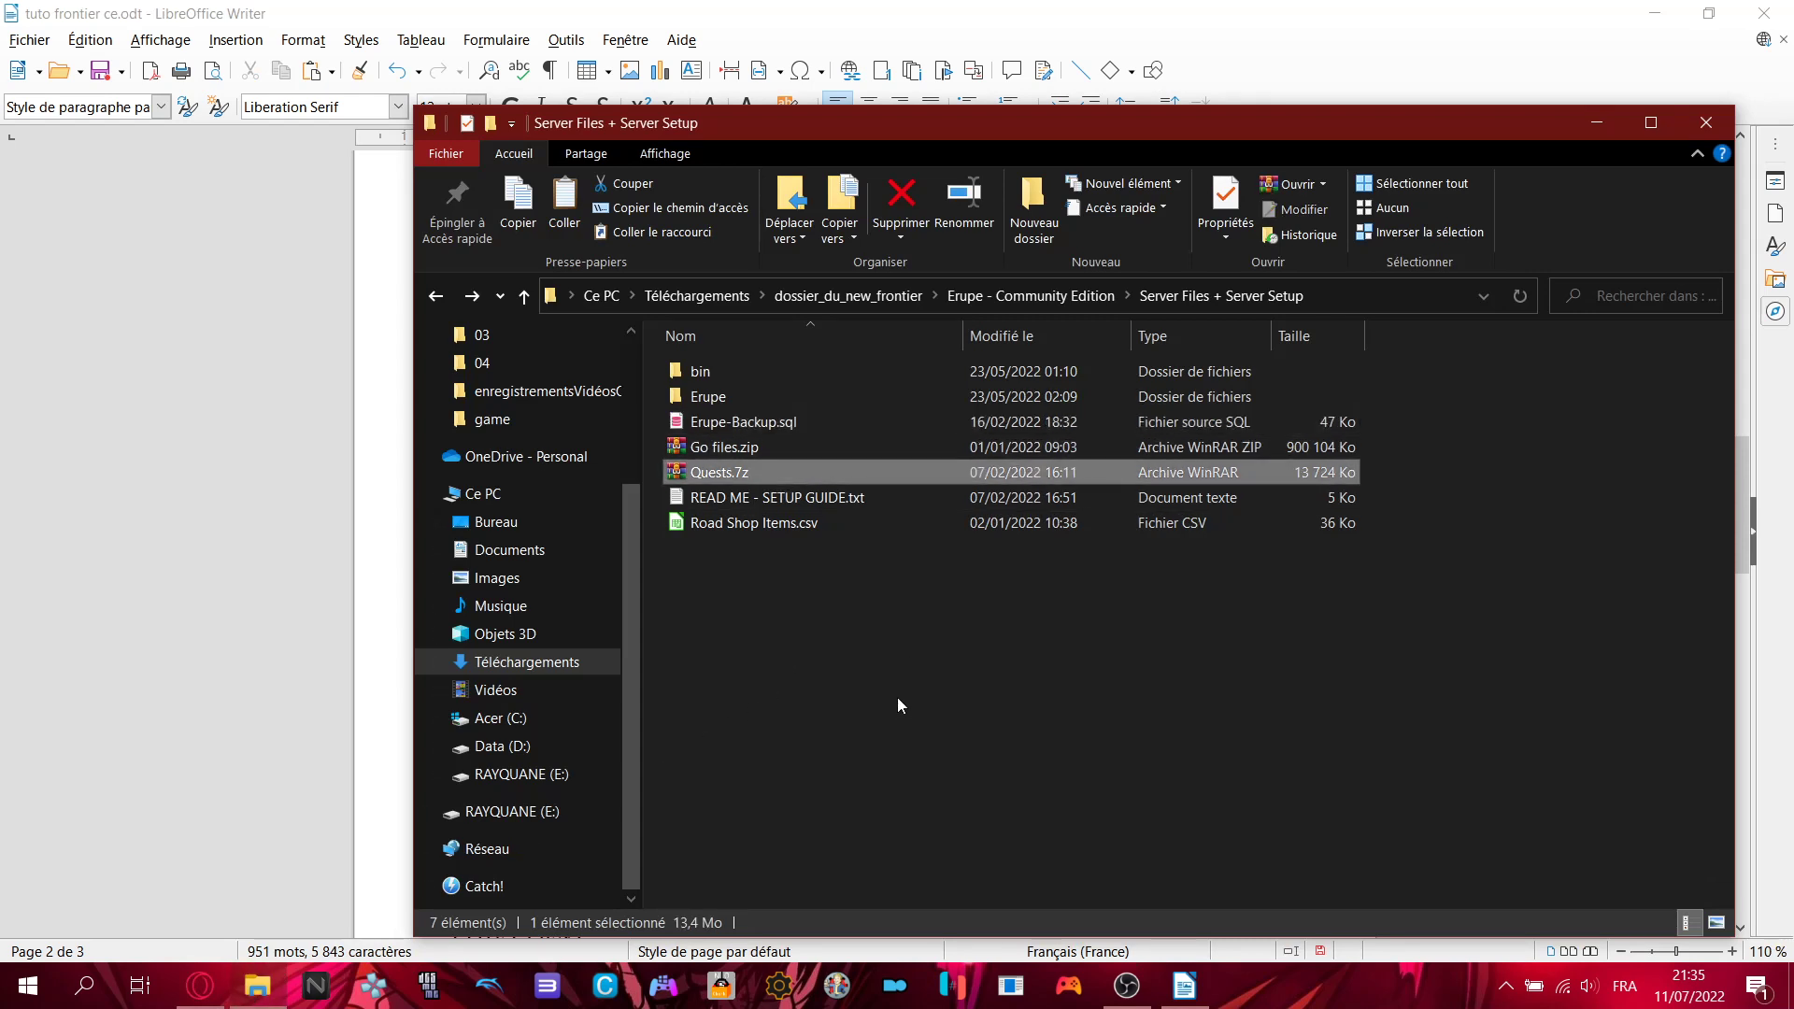
drag(749, 479, 771, 478)
double_click(752, 478)
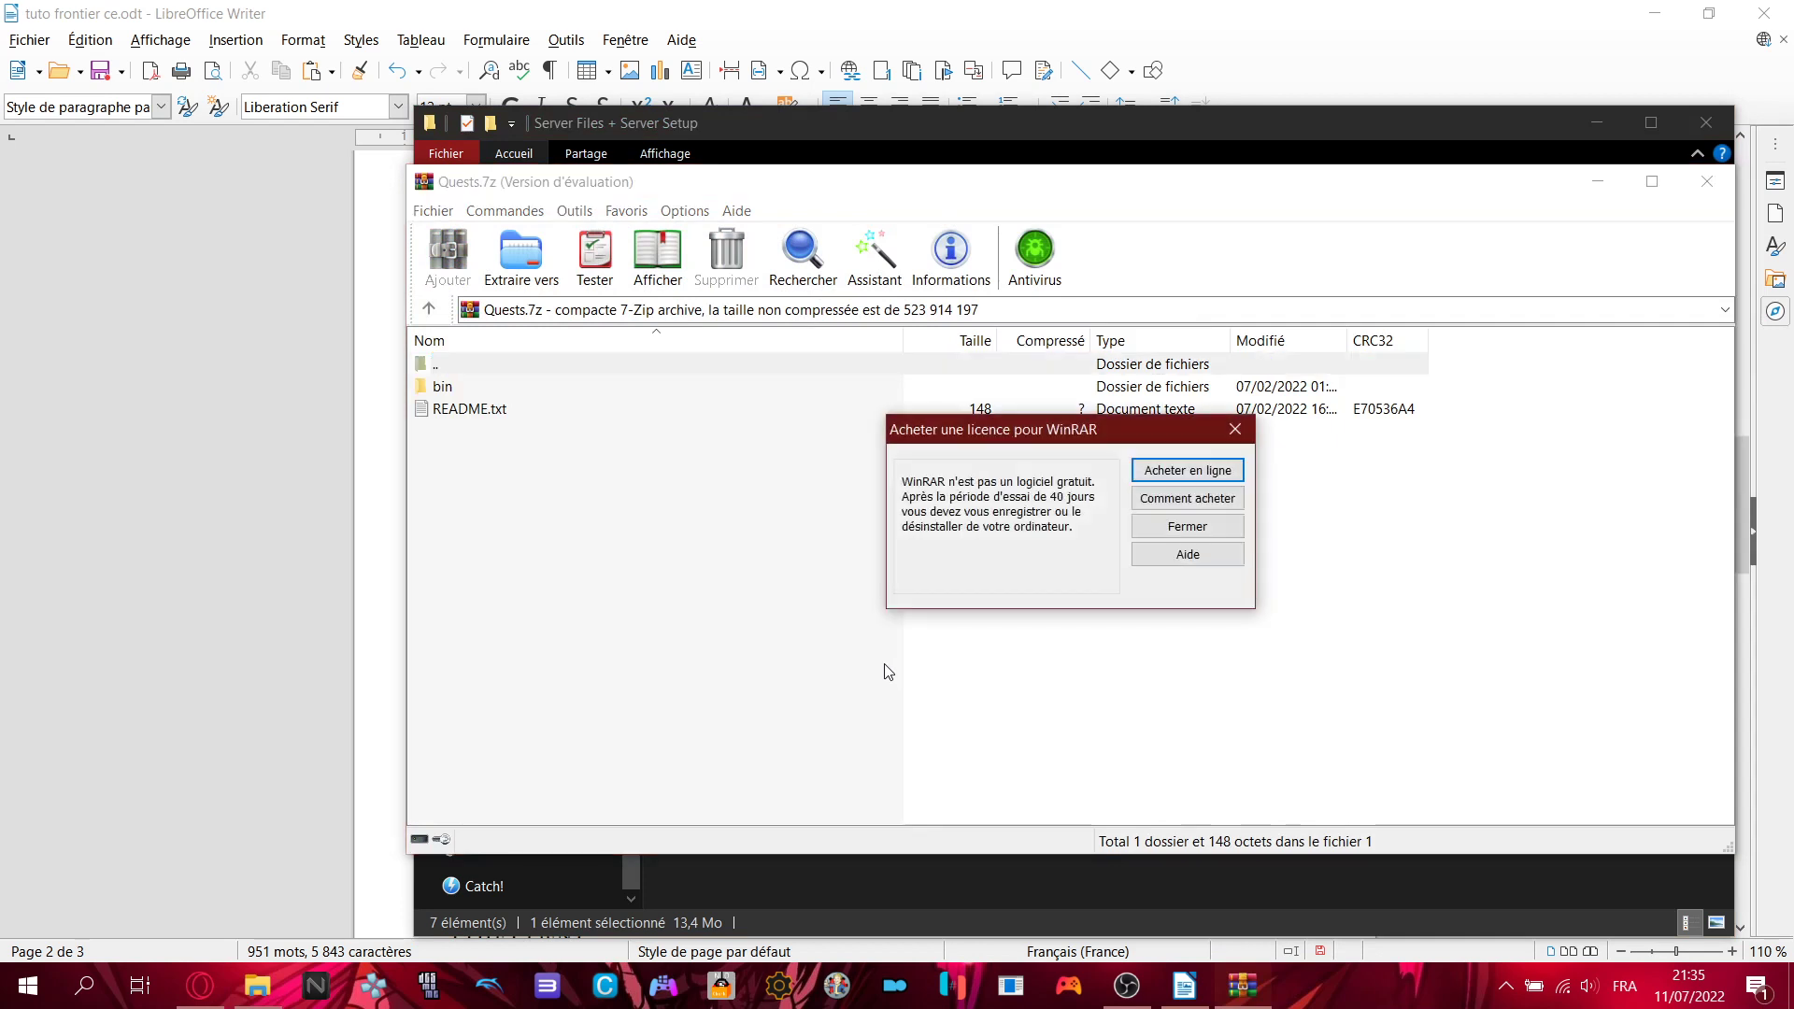
click(1230, 526)
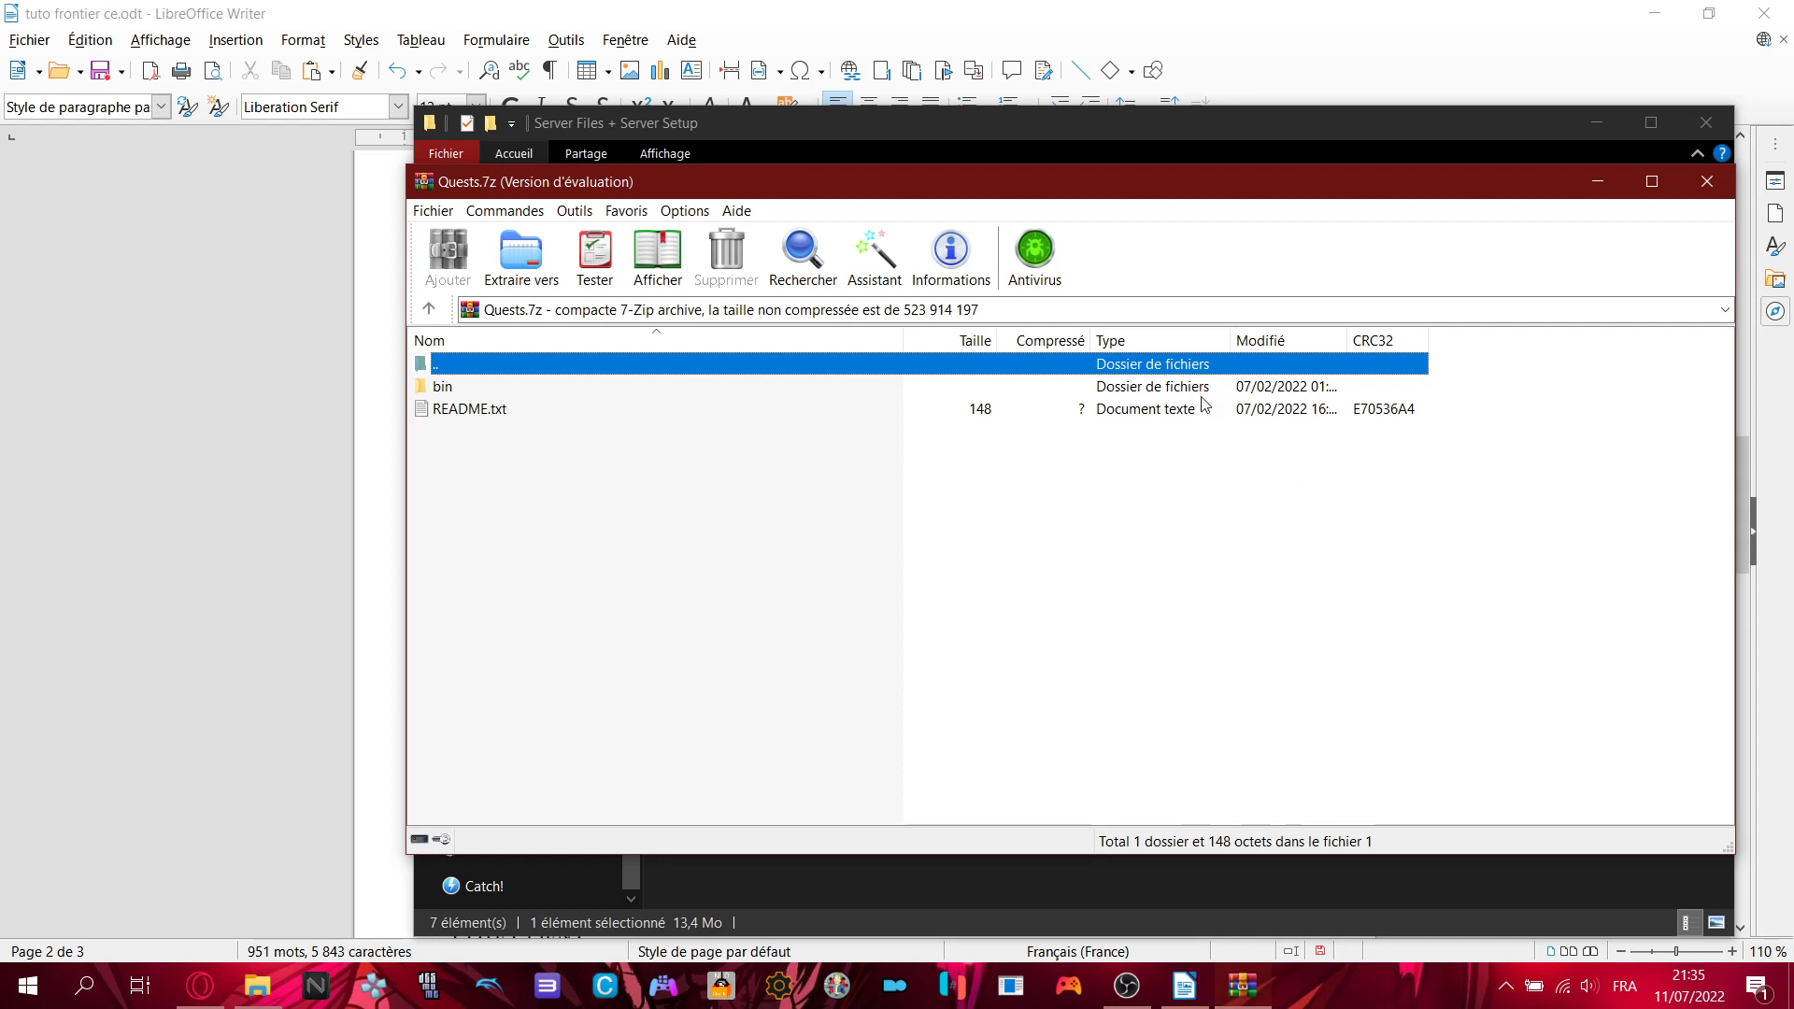
click(1148, 386)
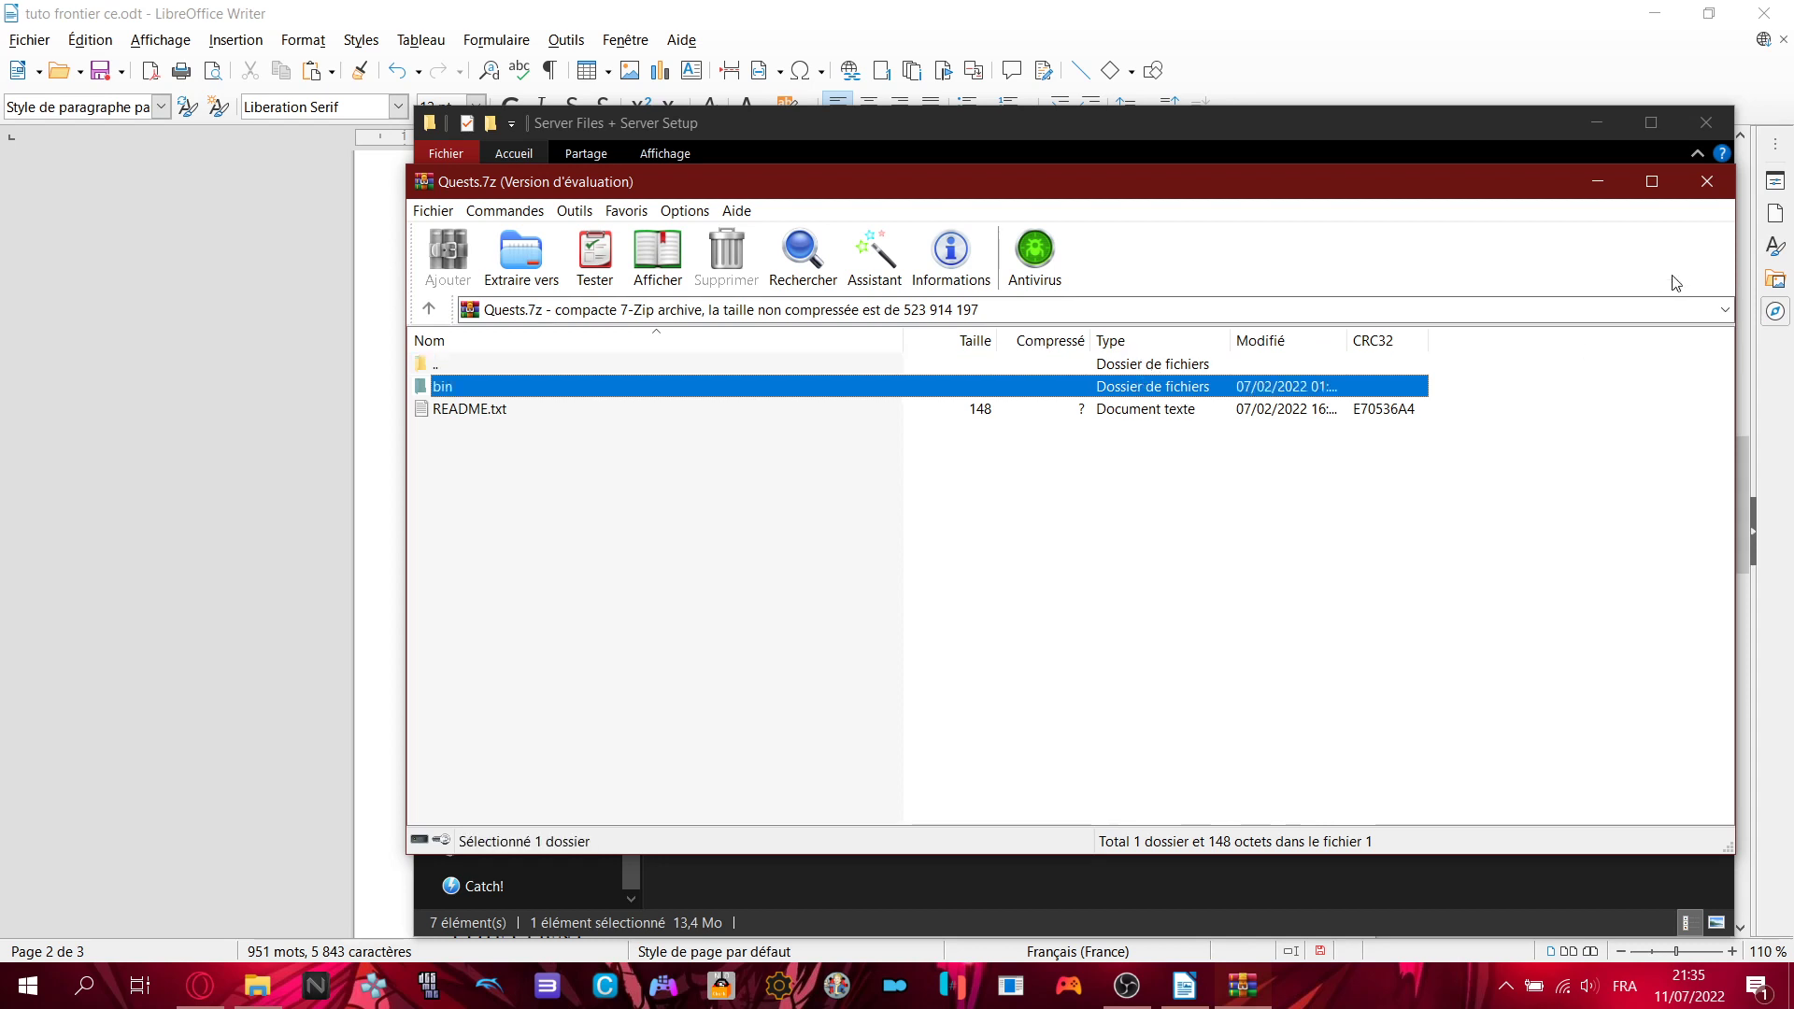
click(1709, 184)
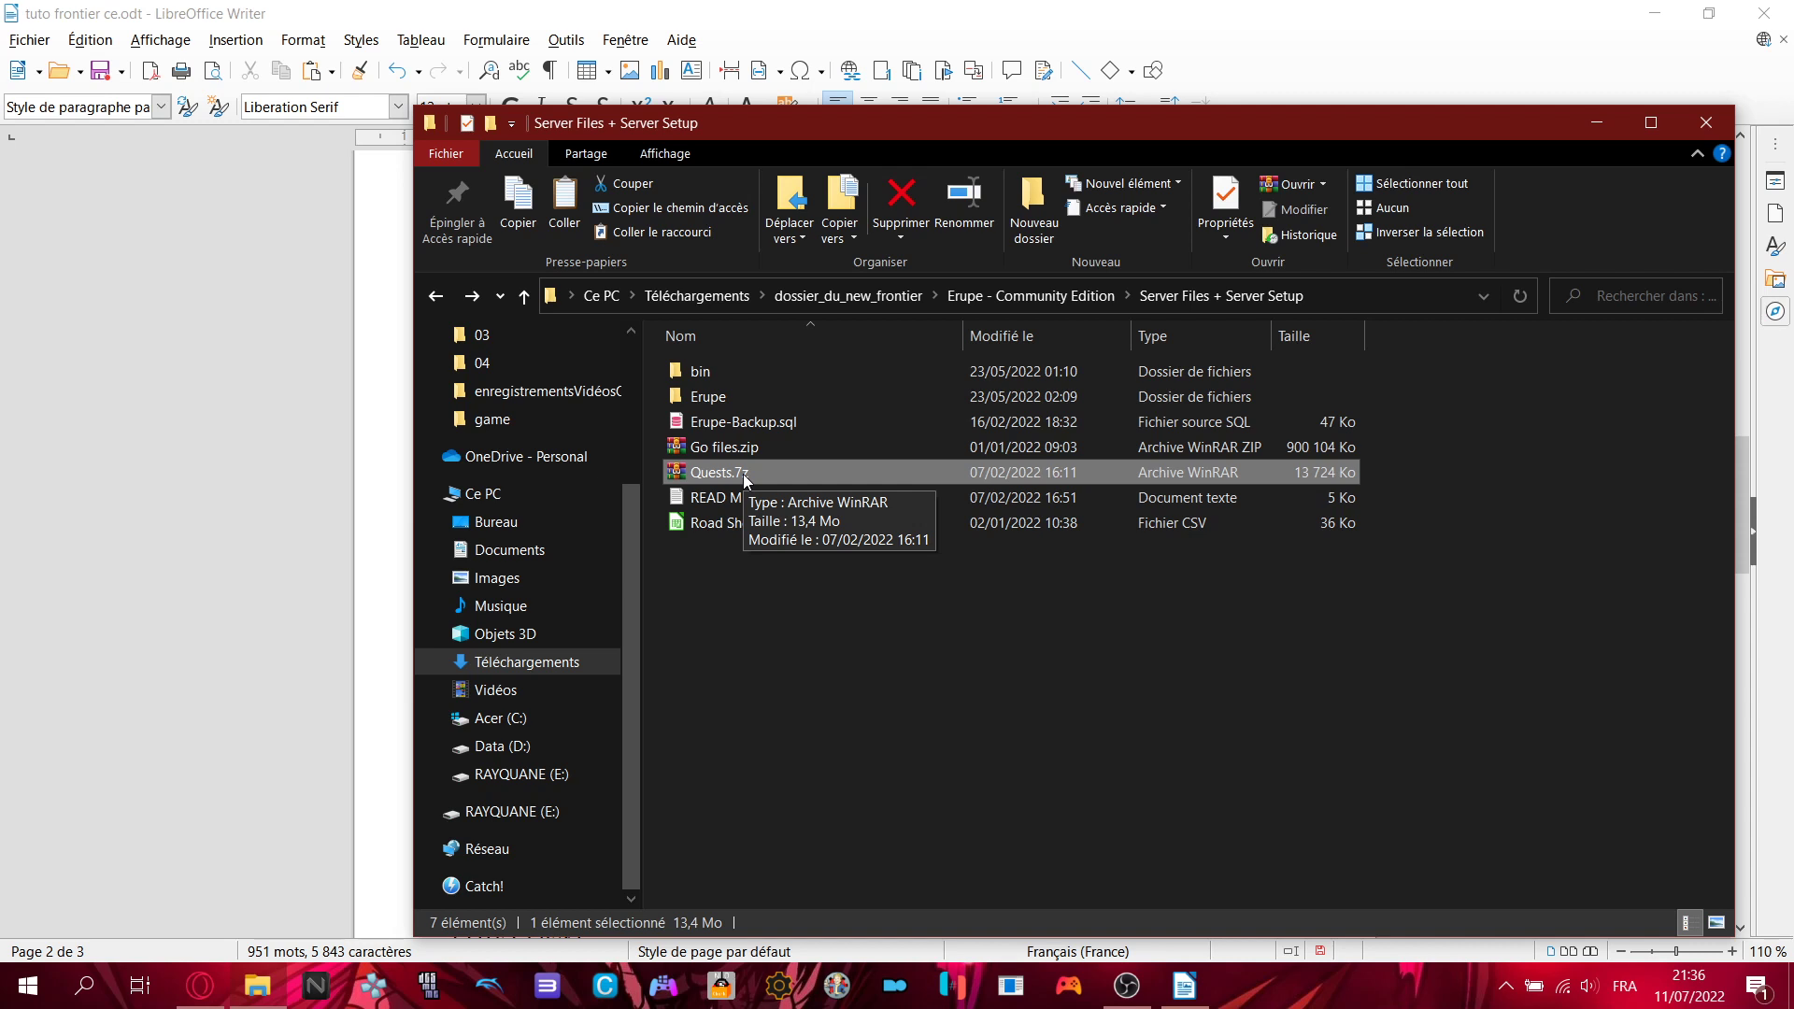
- Bring the tutorial back to the front and read the passage about 200 000 quest files
click(1271, 7)
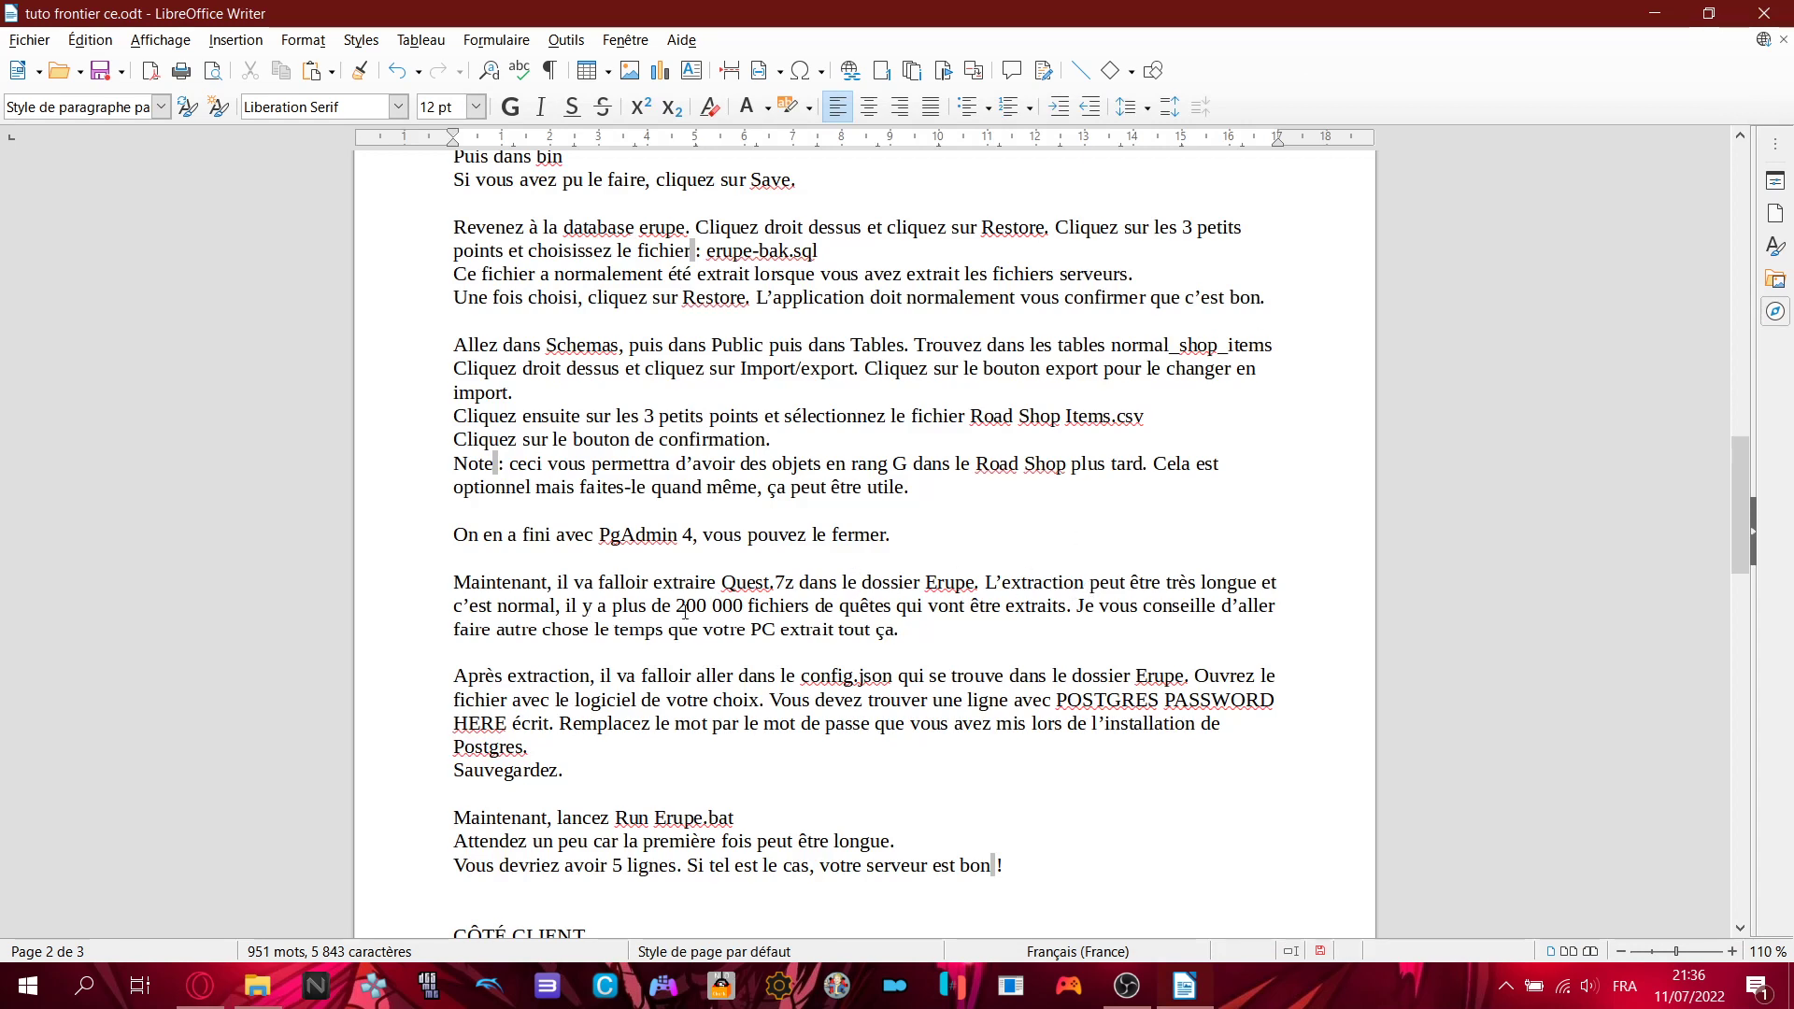
drag(685, 612, 916, 633)
click(1107, 637)
- Read the config.json instructions mentioning the Erupe folder, then return to the server files folder
drag(456, 674, 976, 678)
click(975, 676)
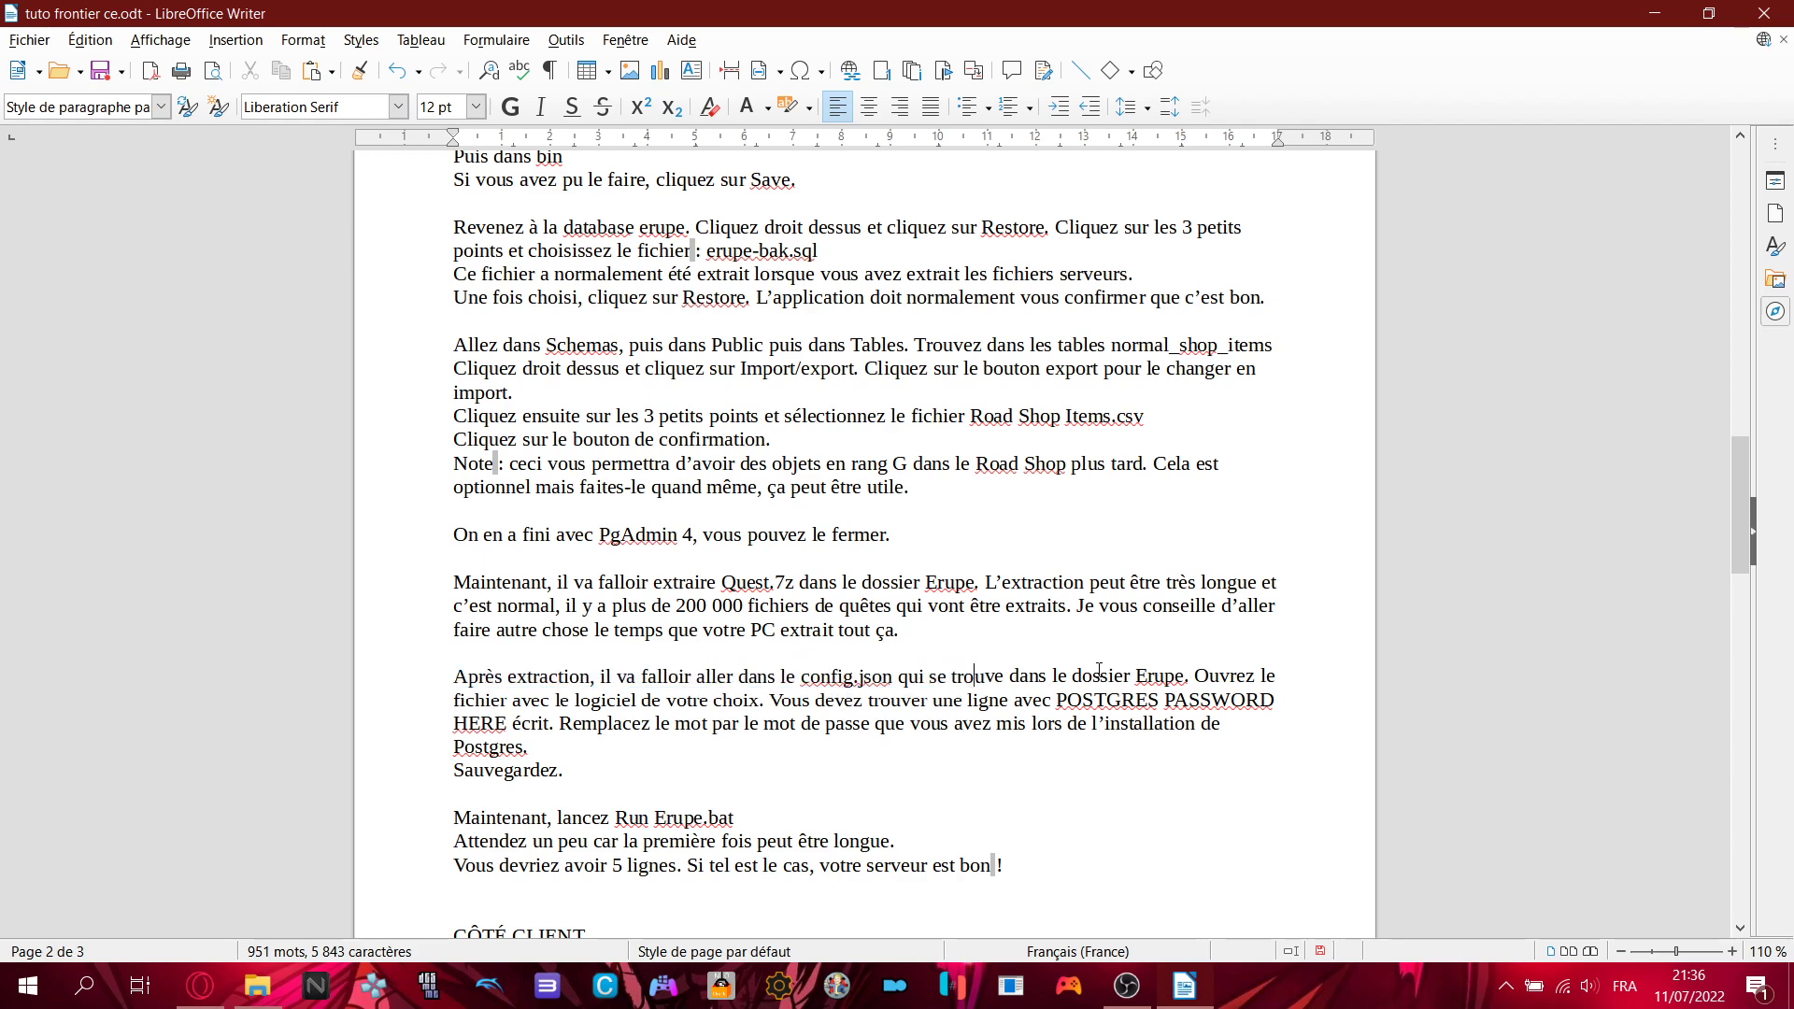
drag(1139, 679, 1166, 680)
click(1190, 684)
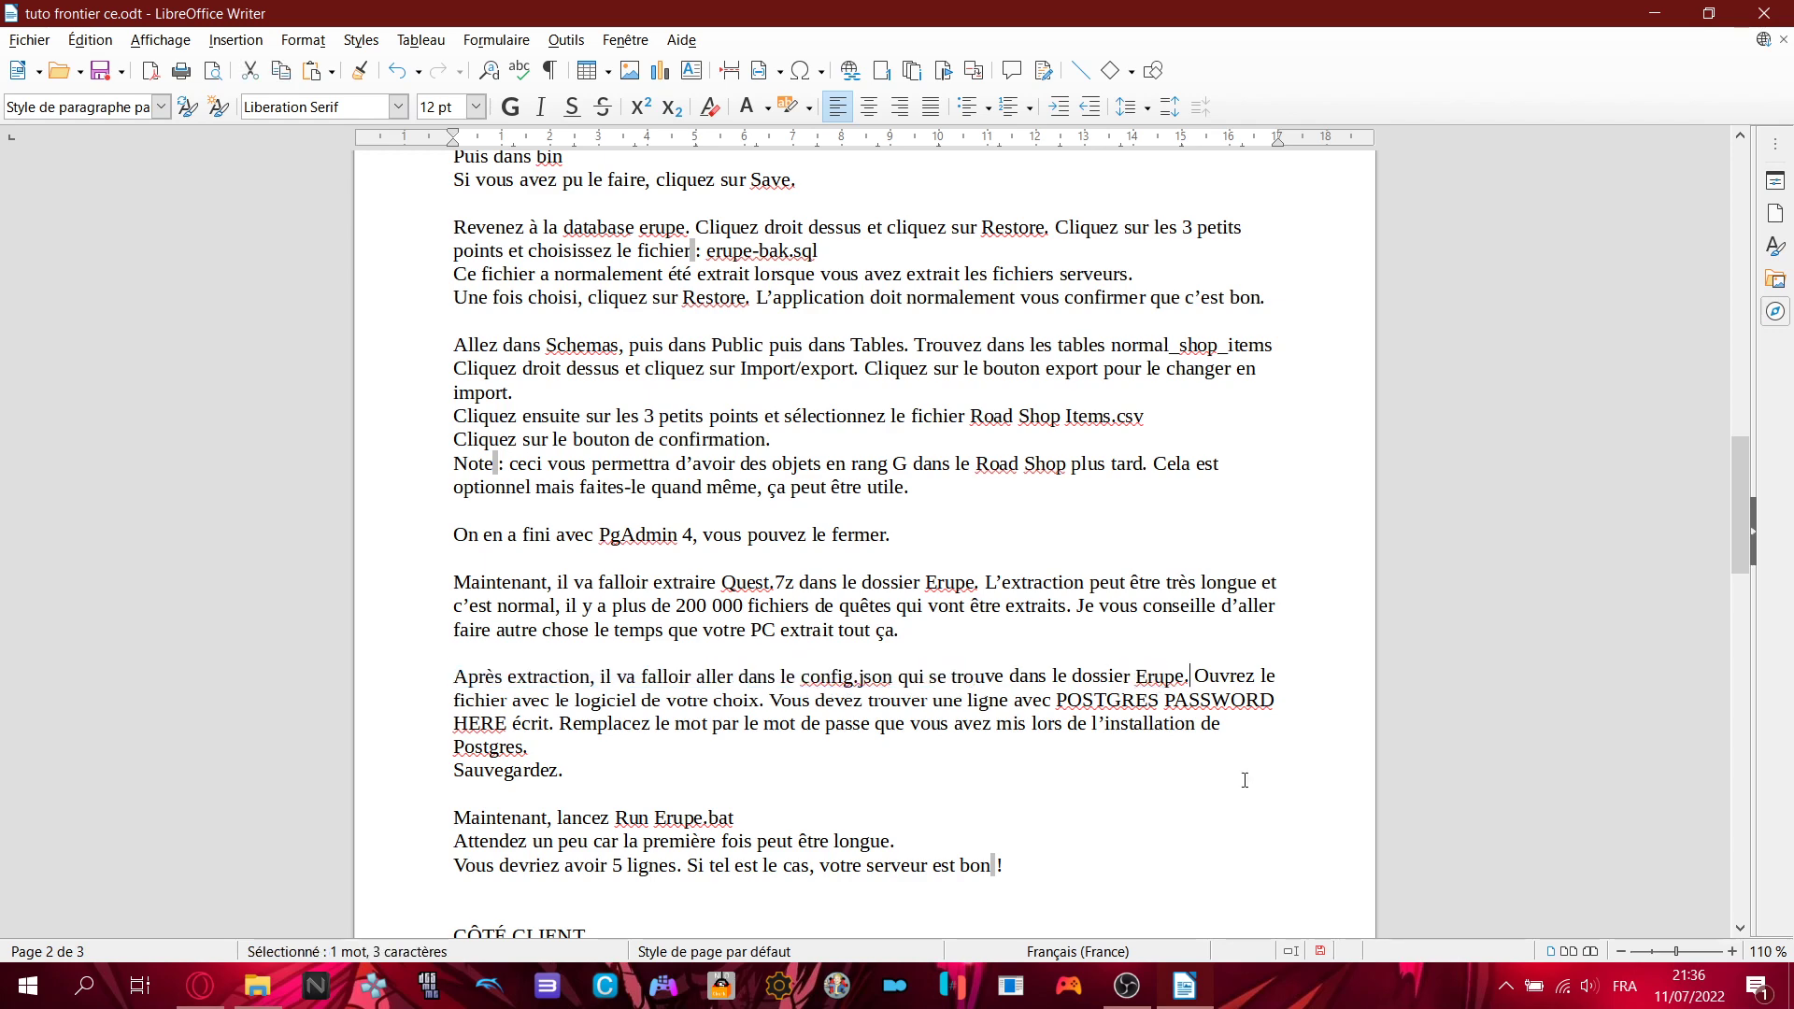
click(257, 986)
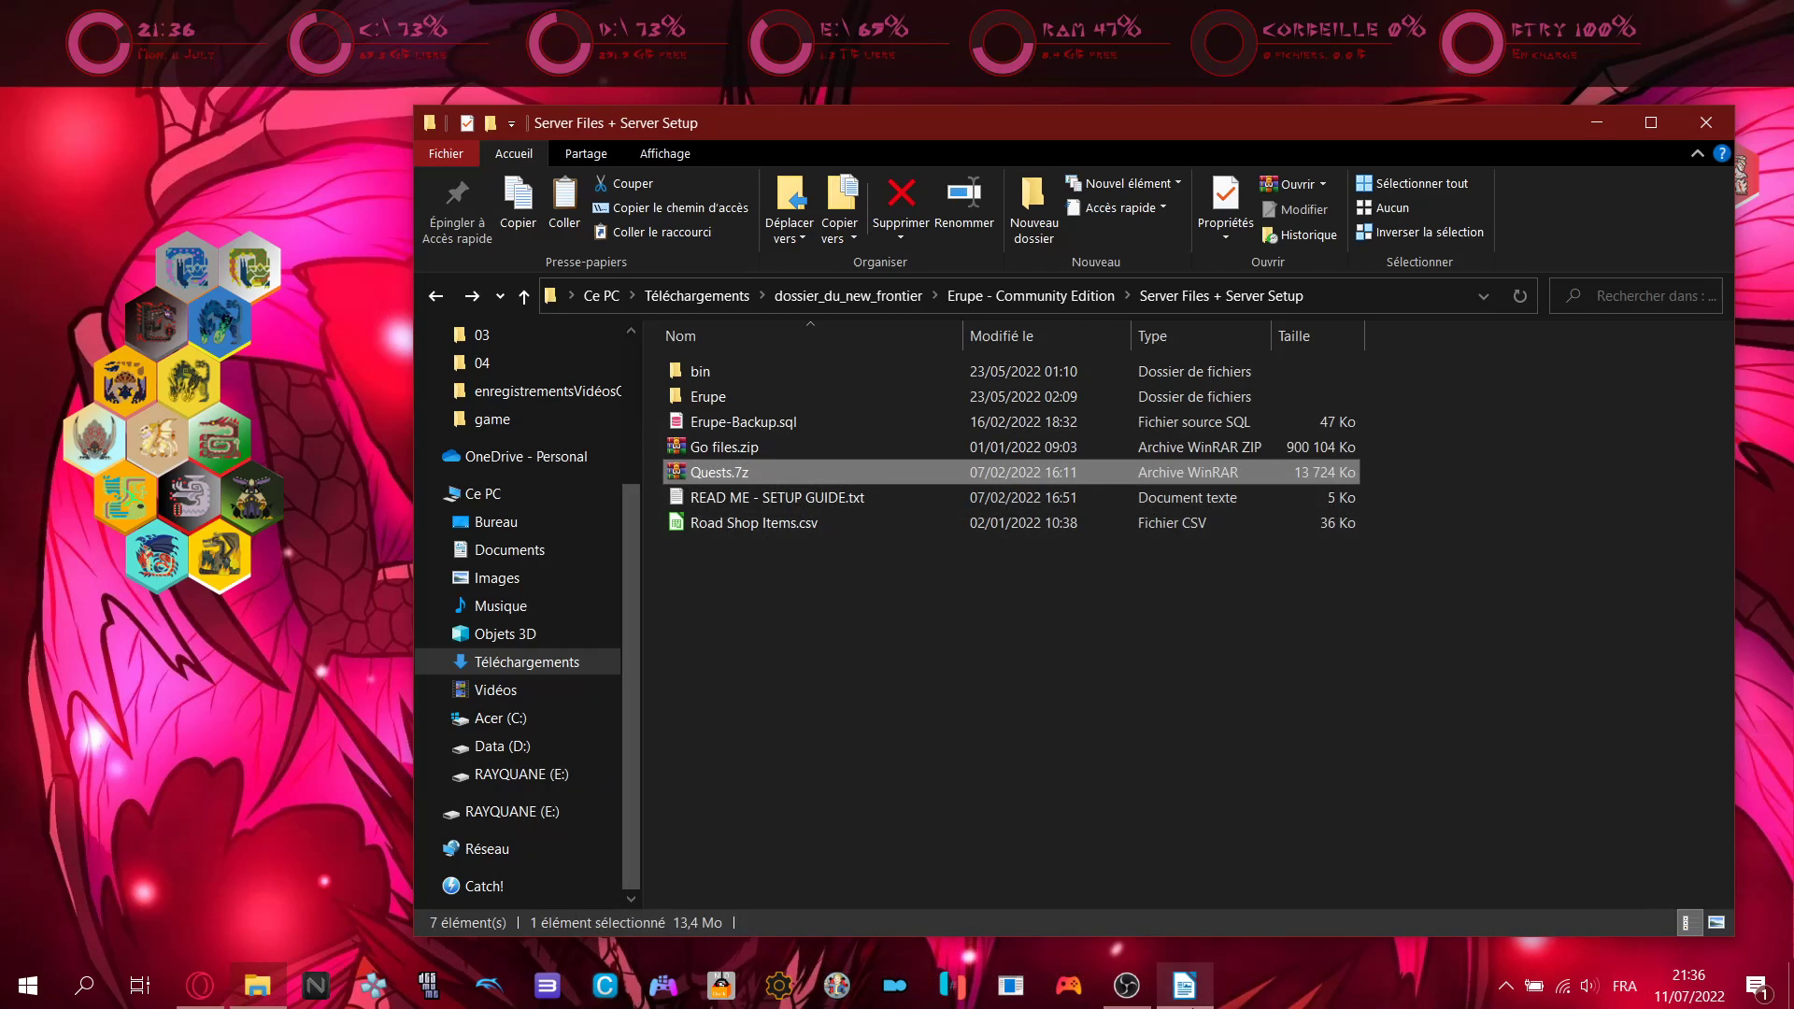
- Open the Erupe folder and select config.json among its 15 items
click(747, 394)
double_click(747, 394)
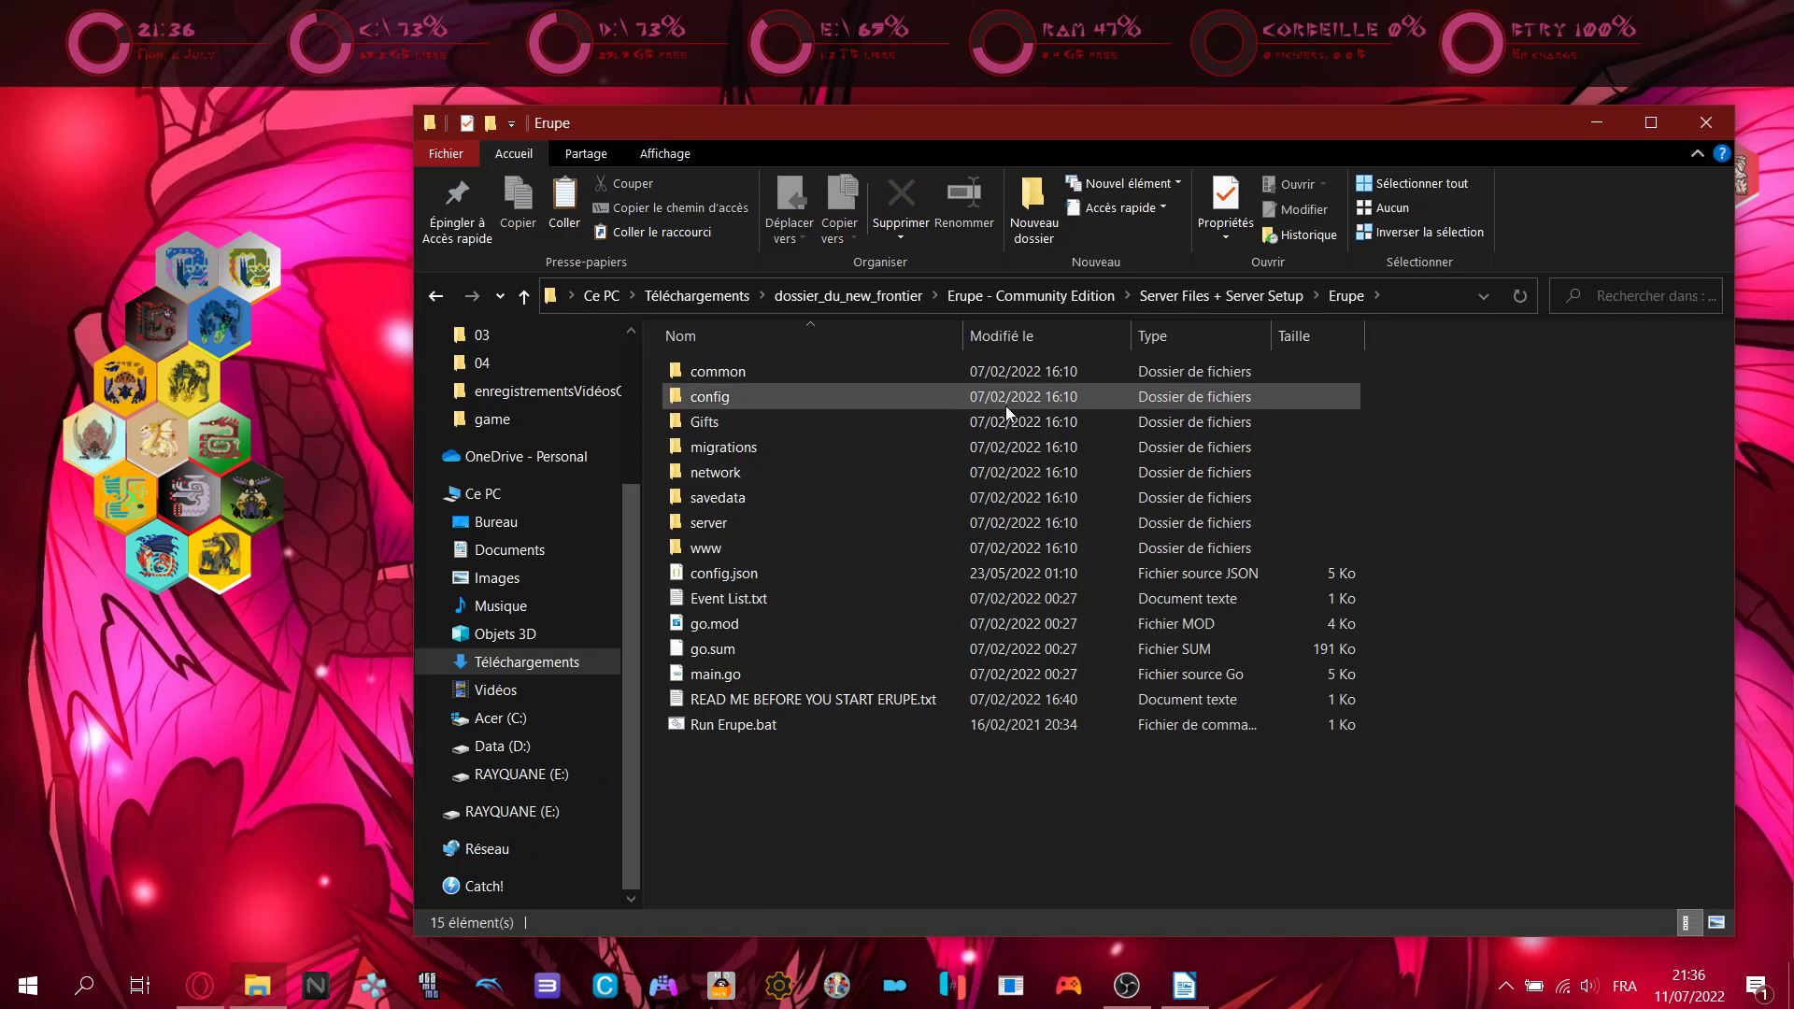
click(738, 574)
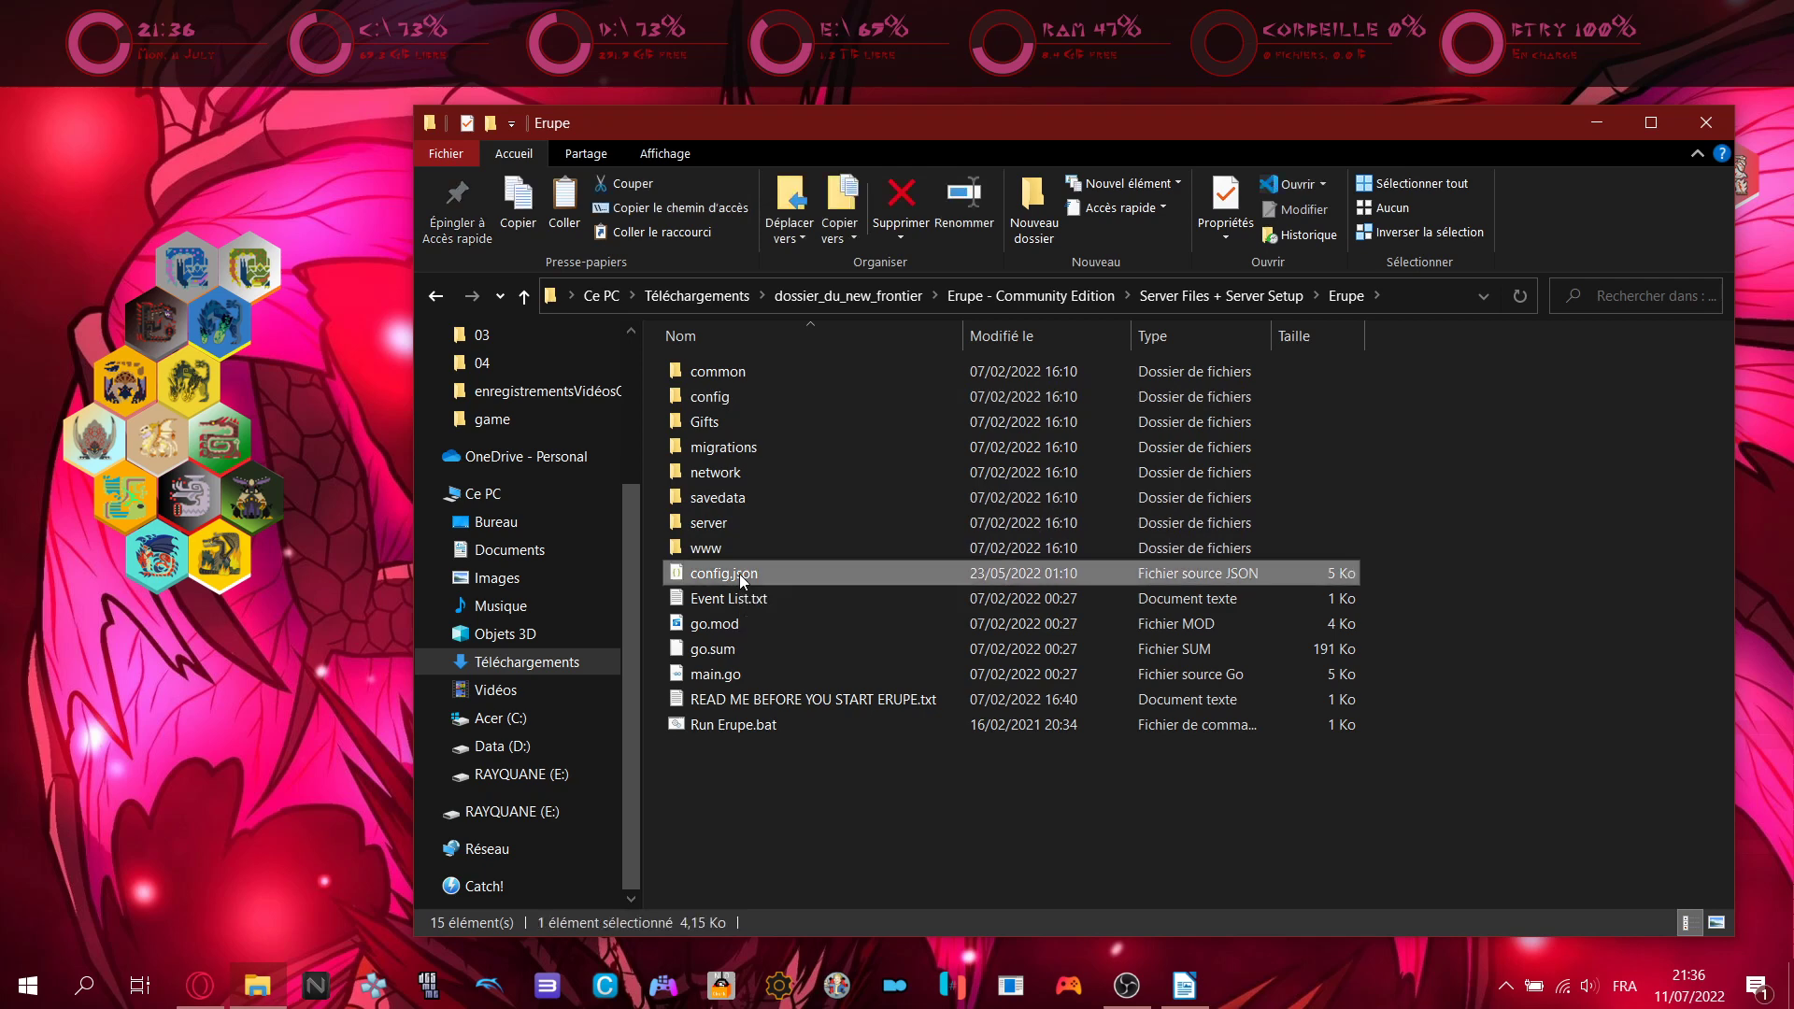
click(897, 796)
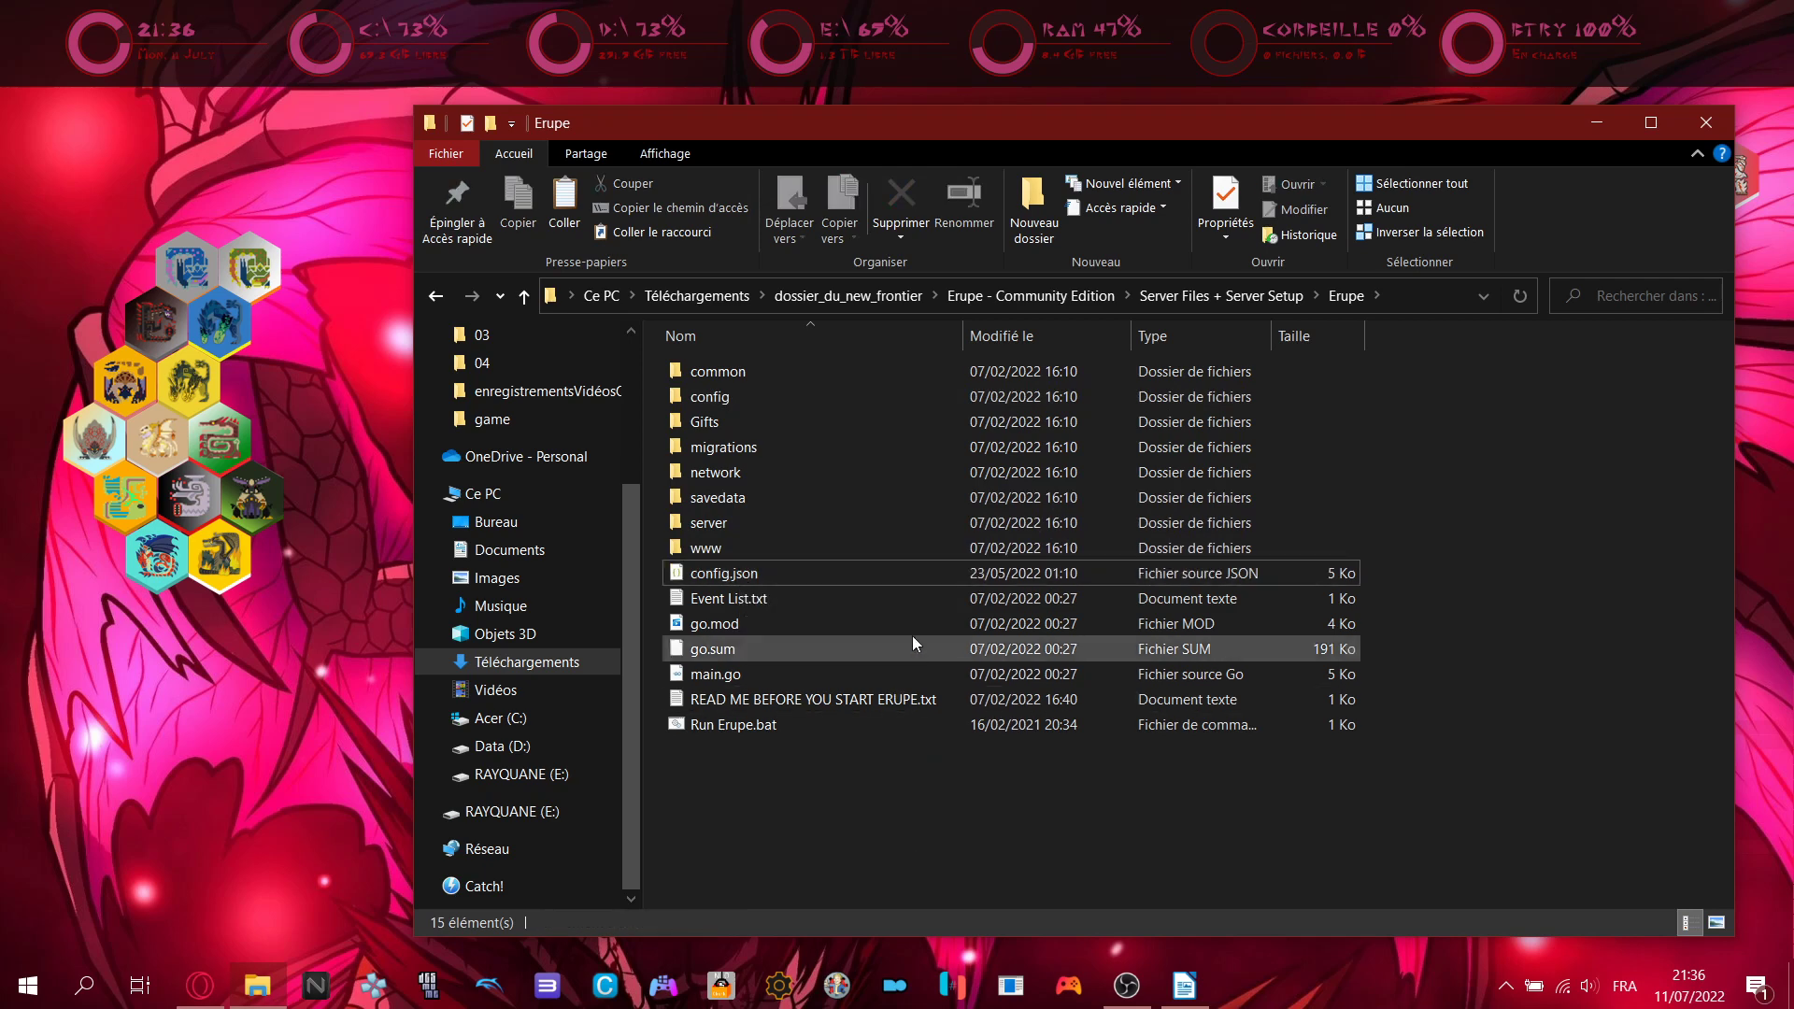
click(878, 574)
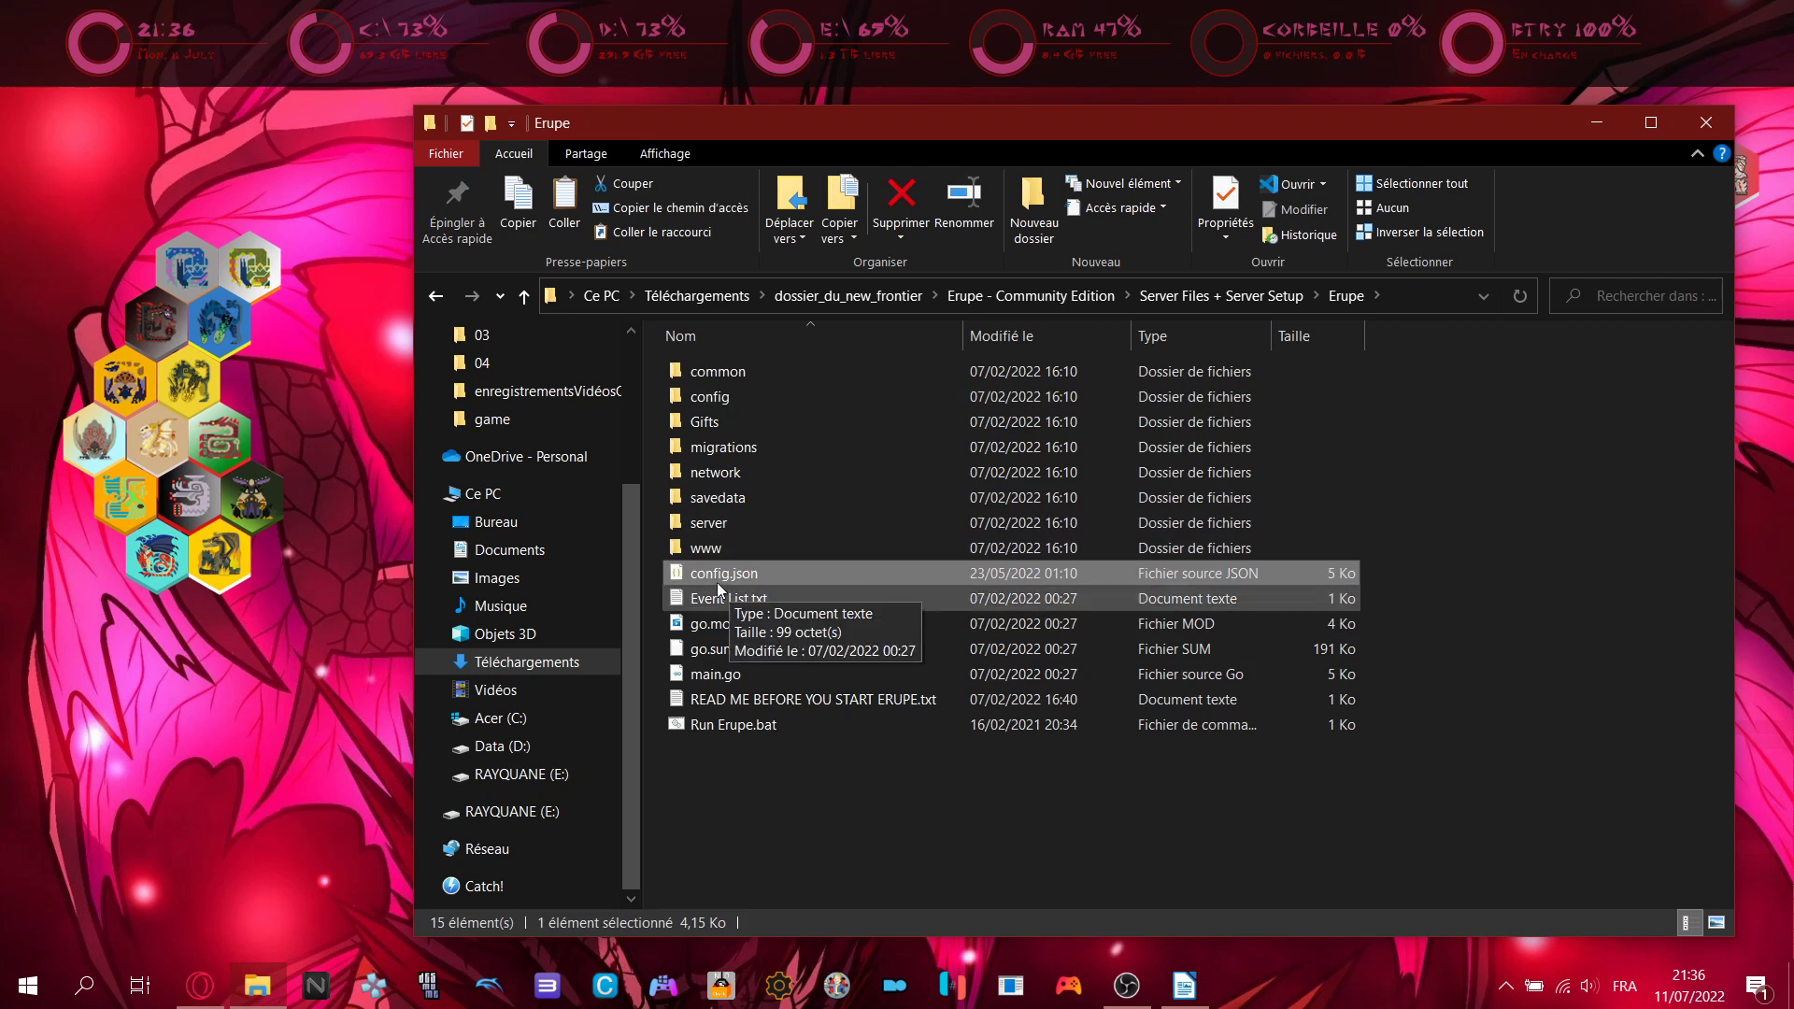
click(1141, 988)
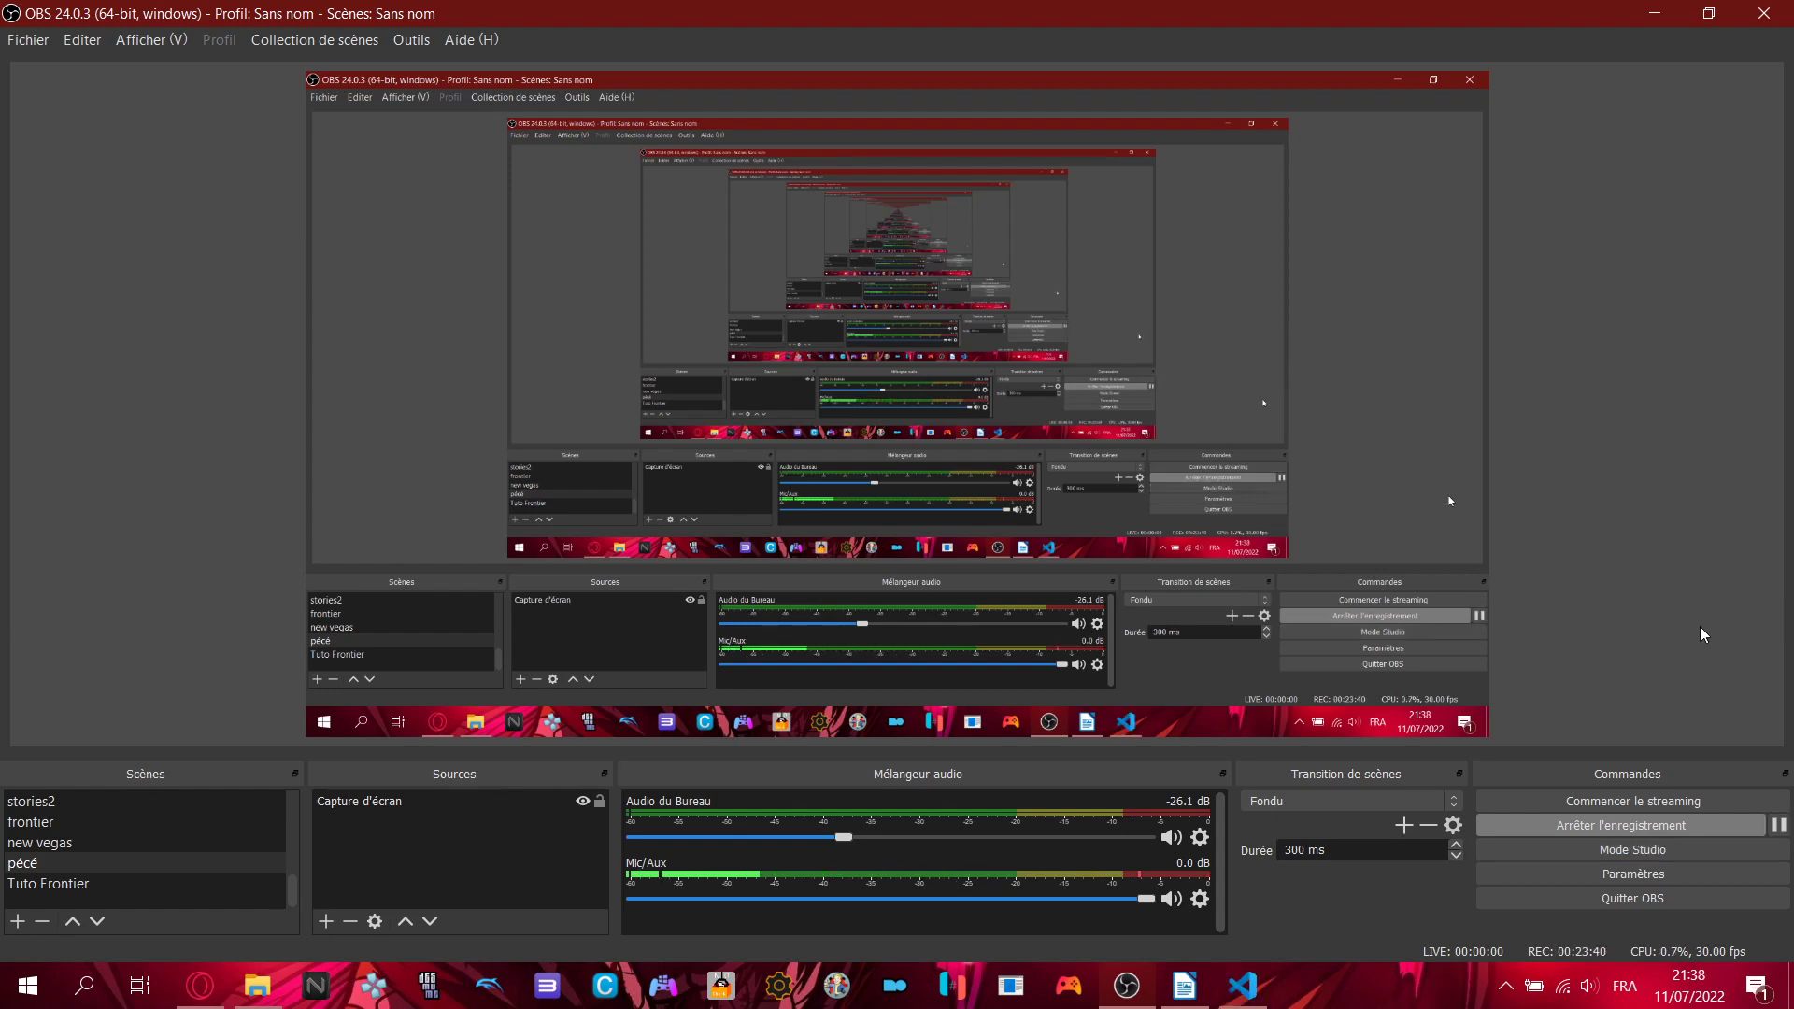
- Bring config - Copie.json up in VS Code and place the caret at the end of the host_ip line
click(1112, 991)
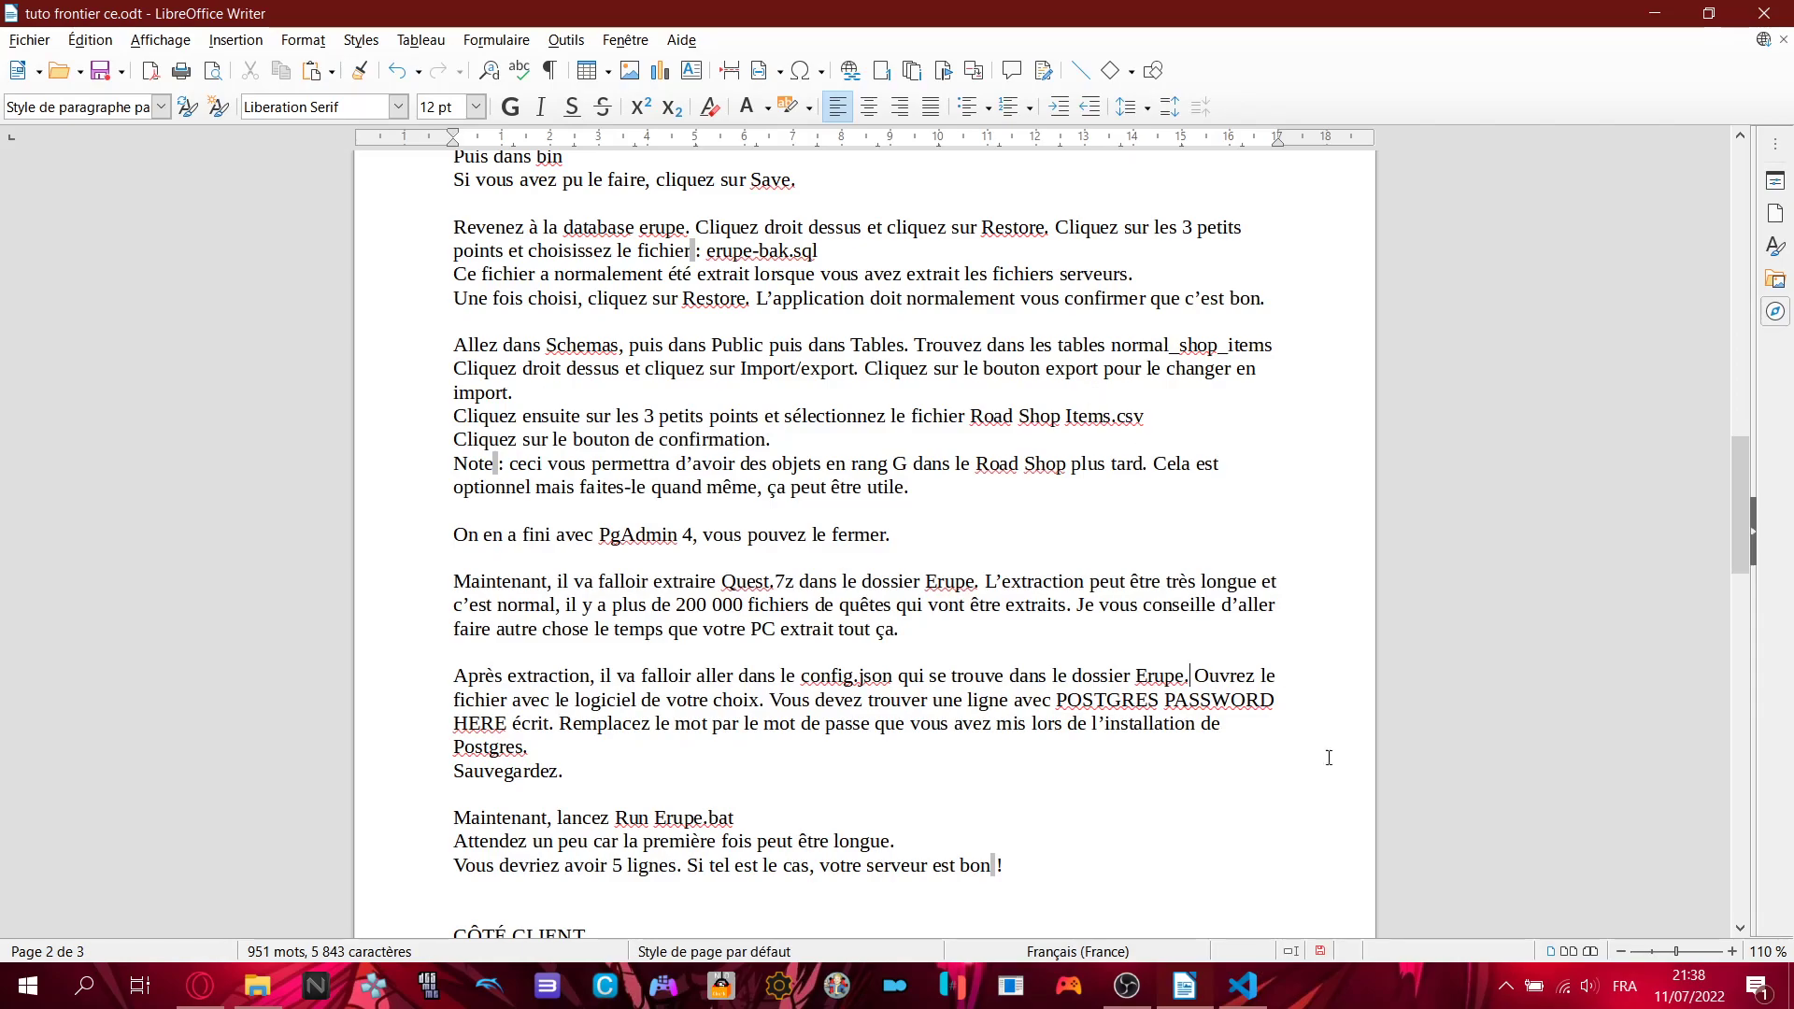
click(1243, 985)
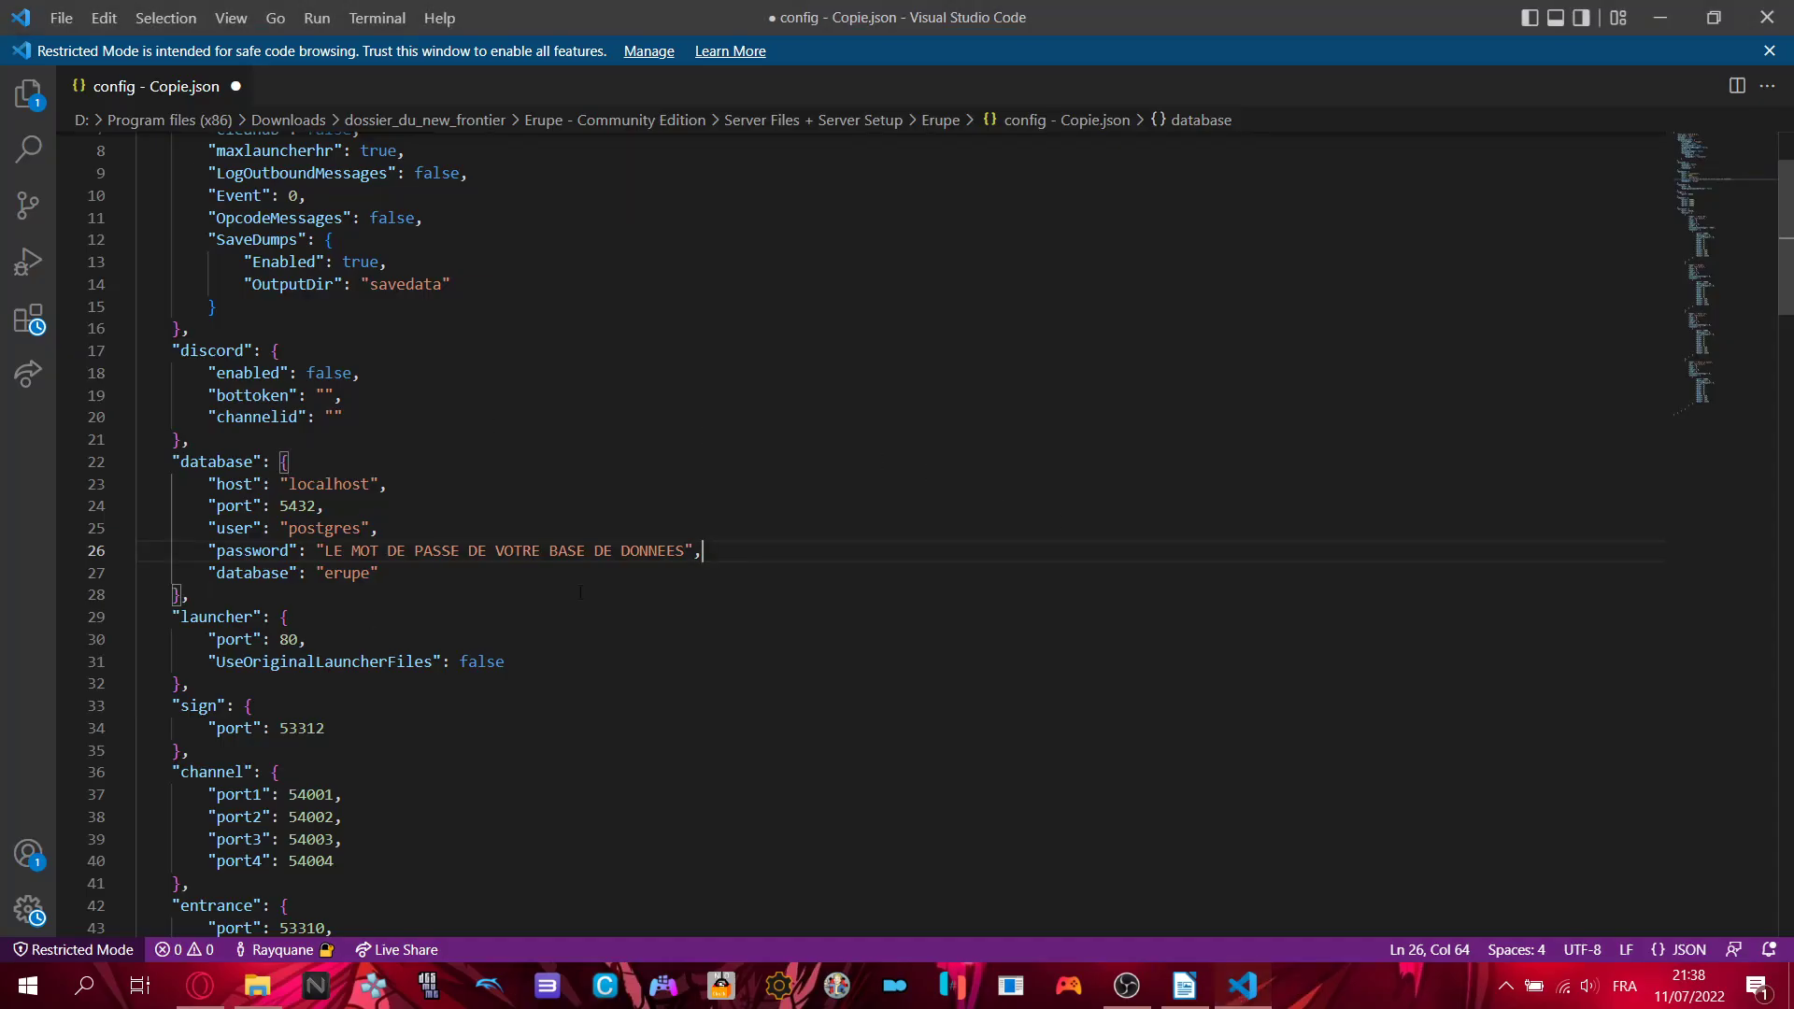
scroll(396, 622, up, 3)
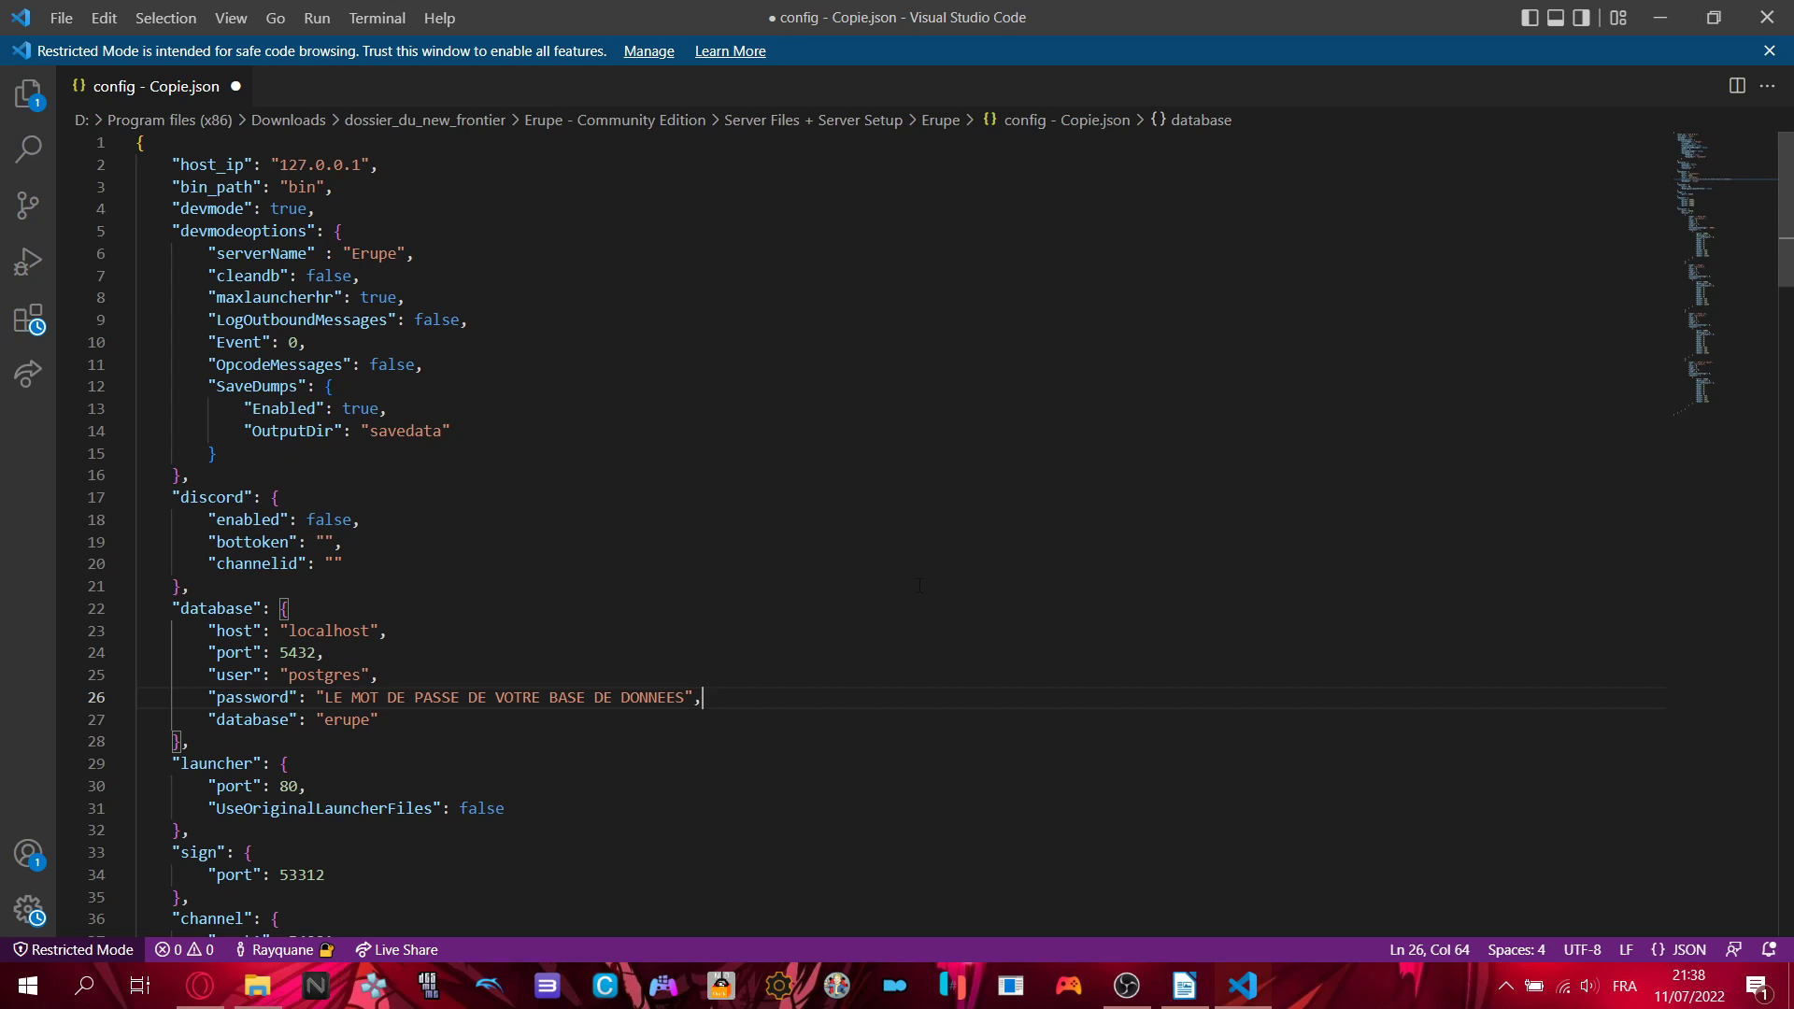
click(407, 169)
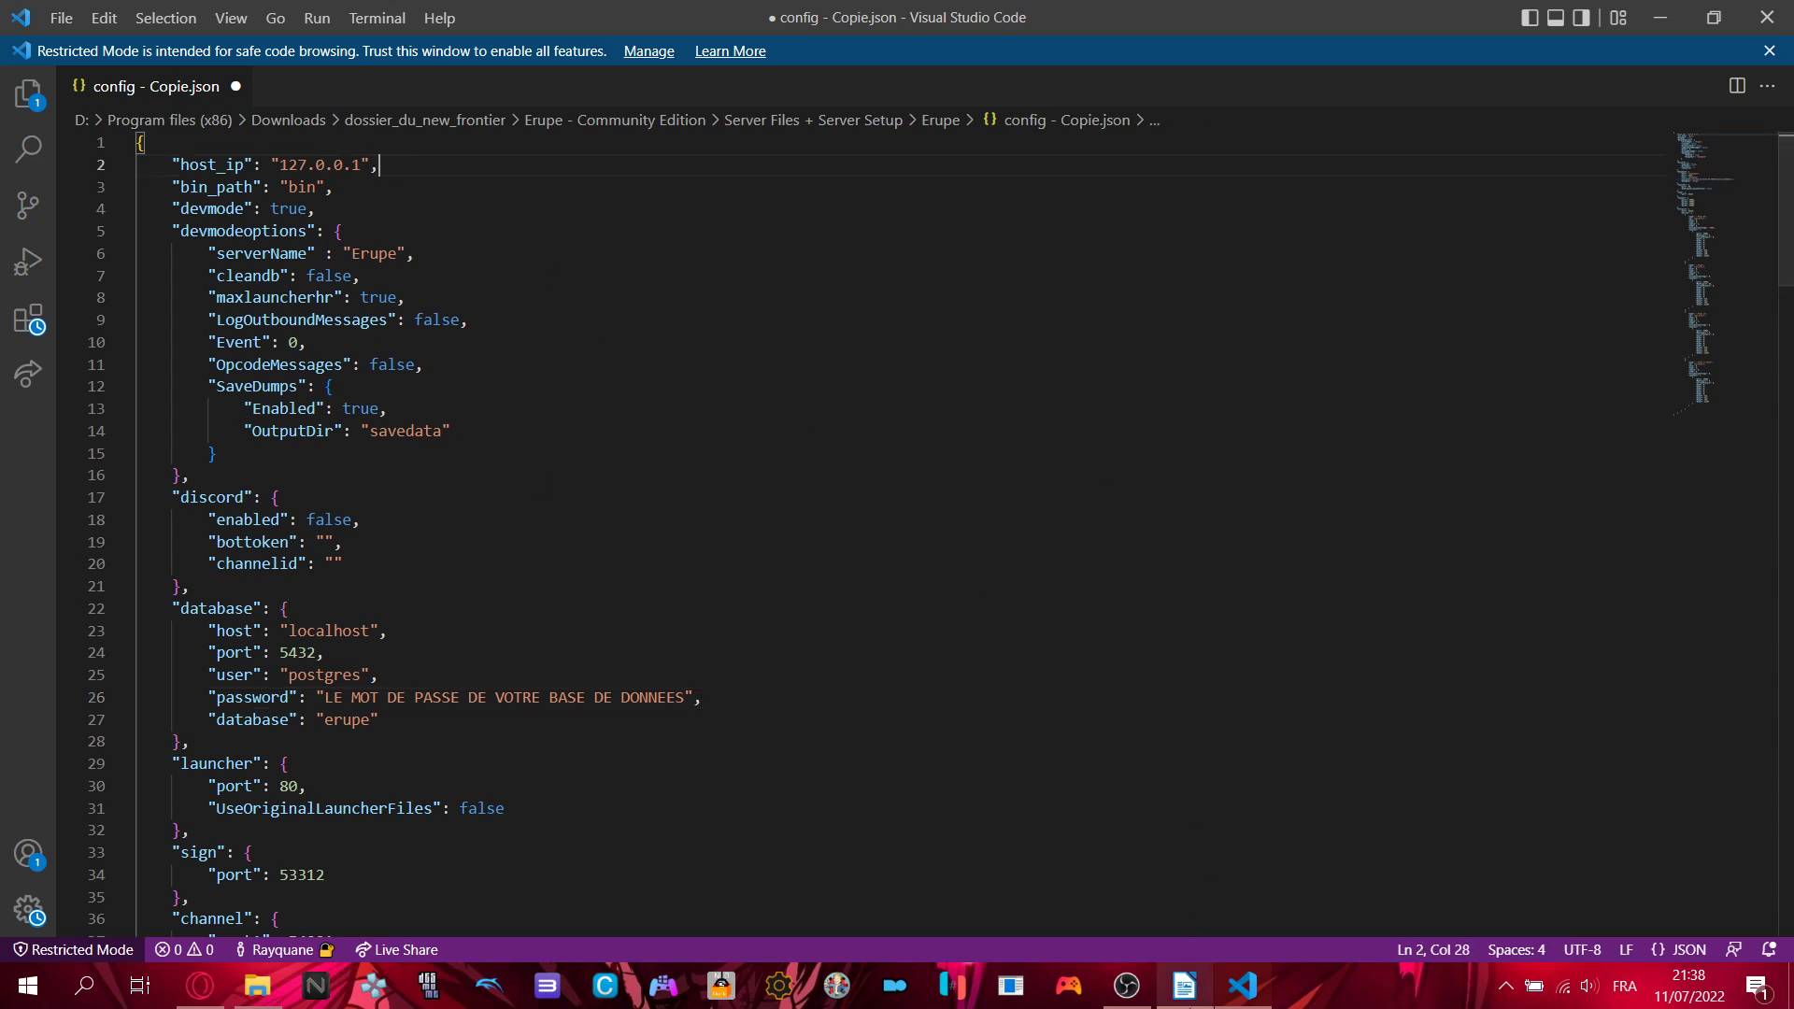
- Read the tutorial's password replacement instructions, then select the placeholder database password on line 26
click(1184, 986)
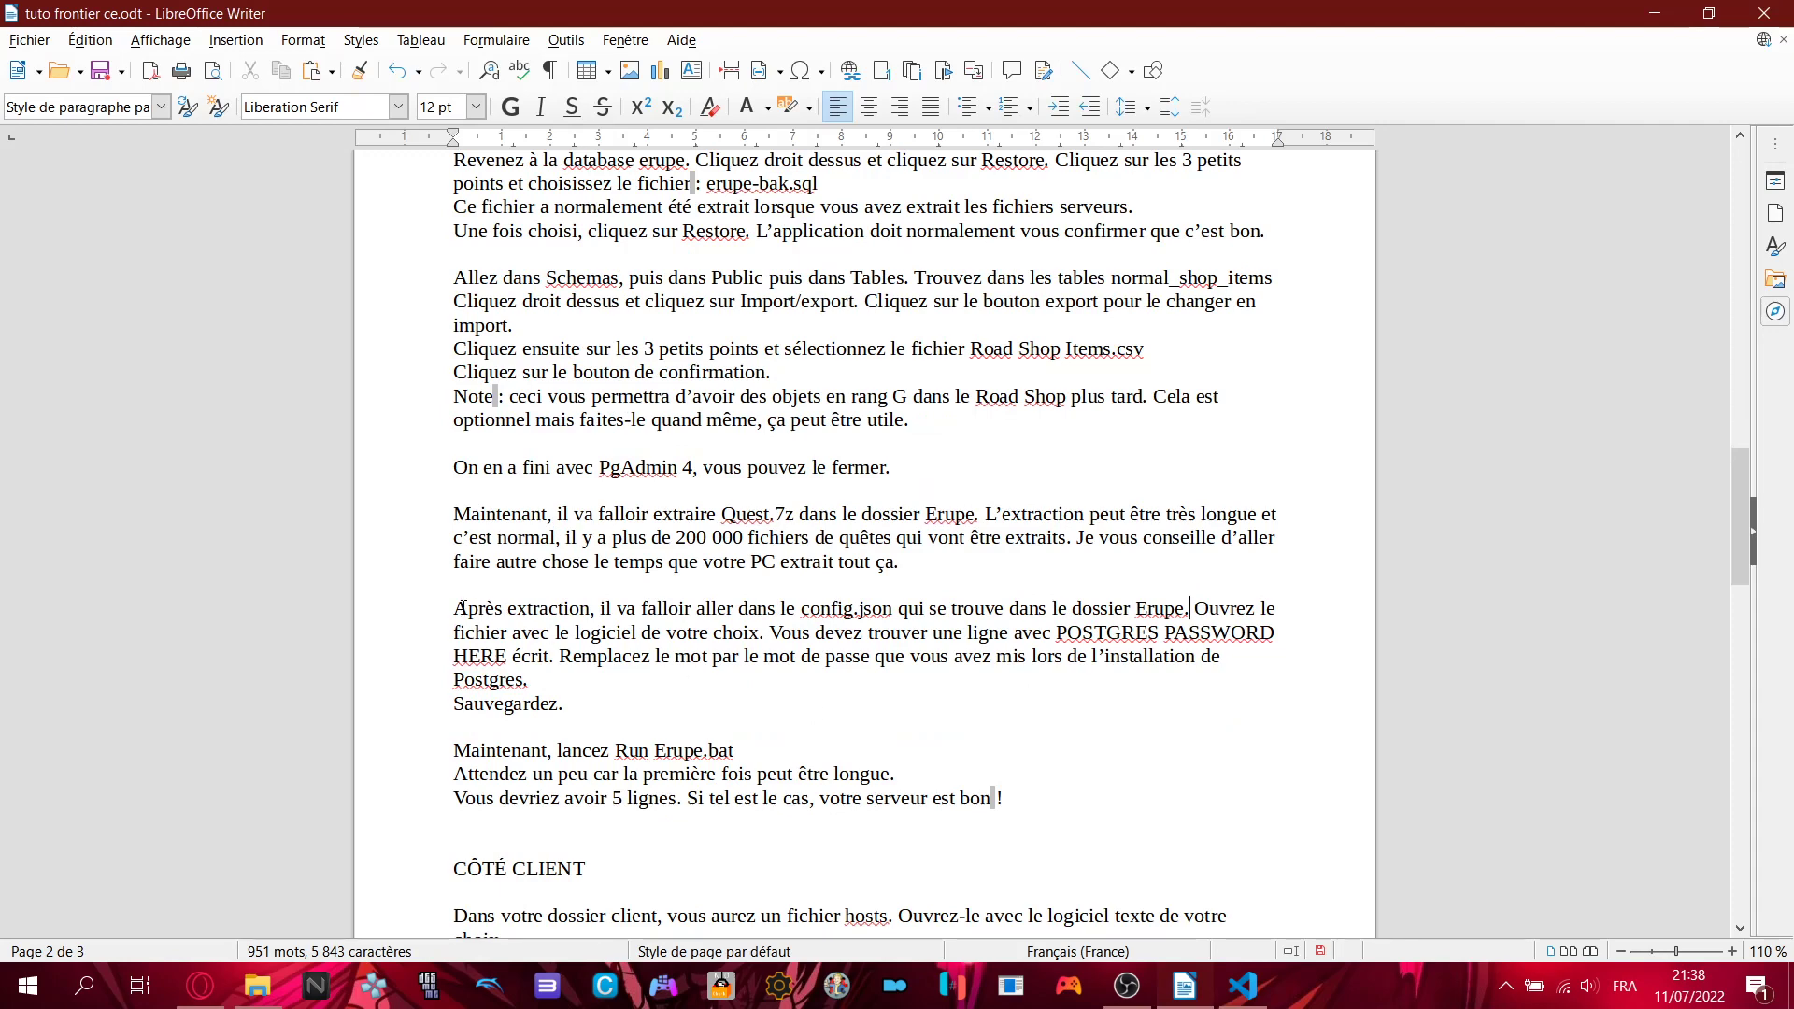
drag(460, 609, 558, 659)
click(558, 659)
click(1243, 986)
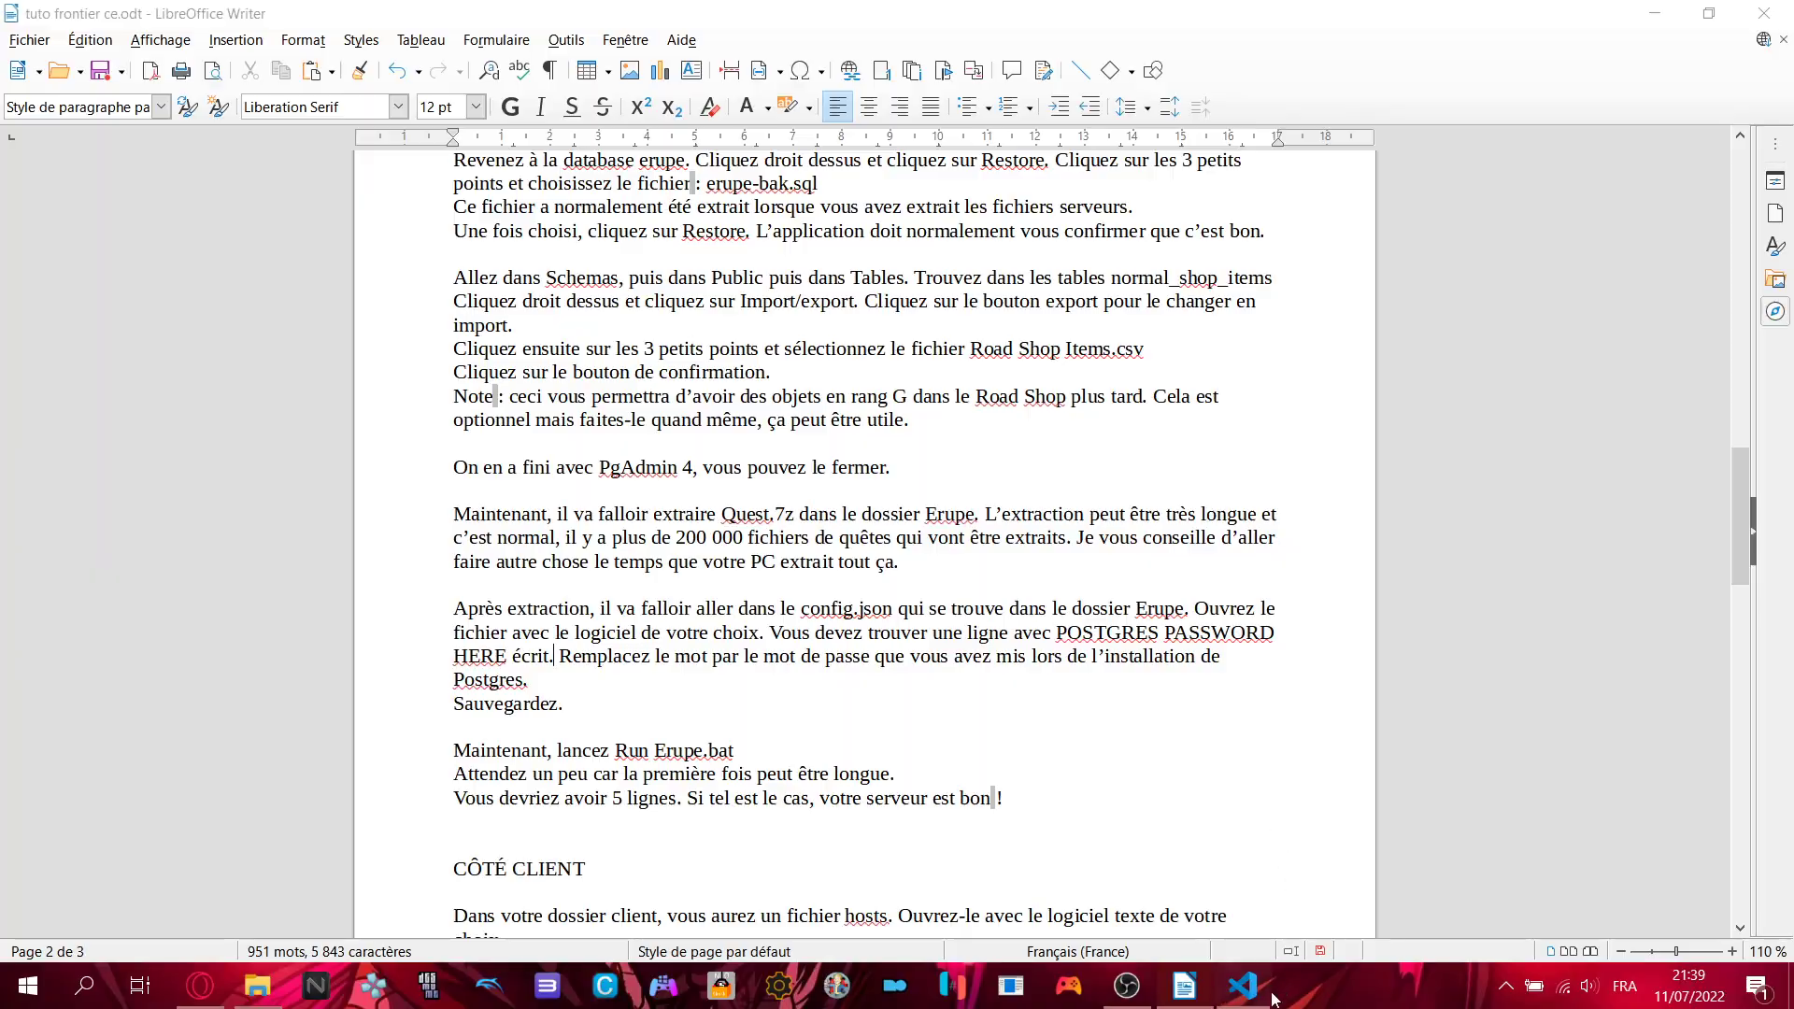
drag(688, 699, 326, 699)
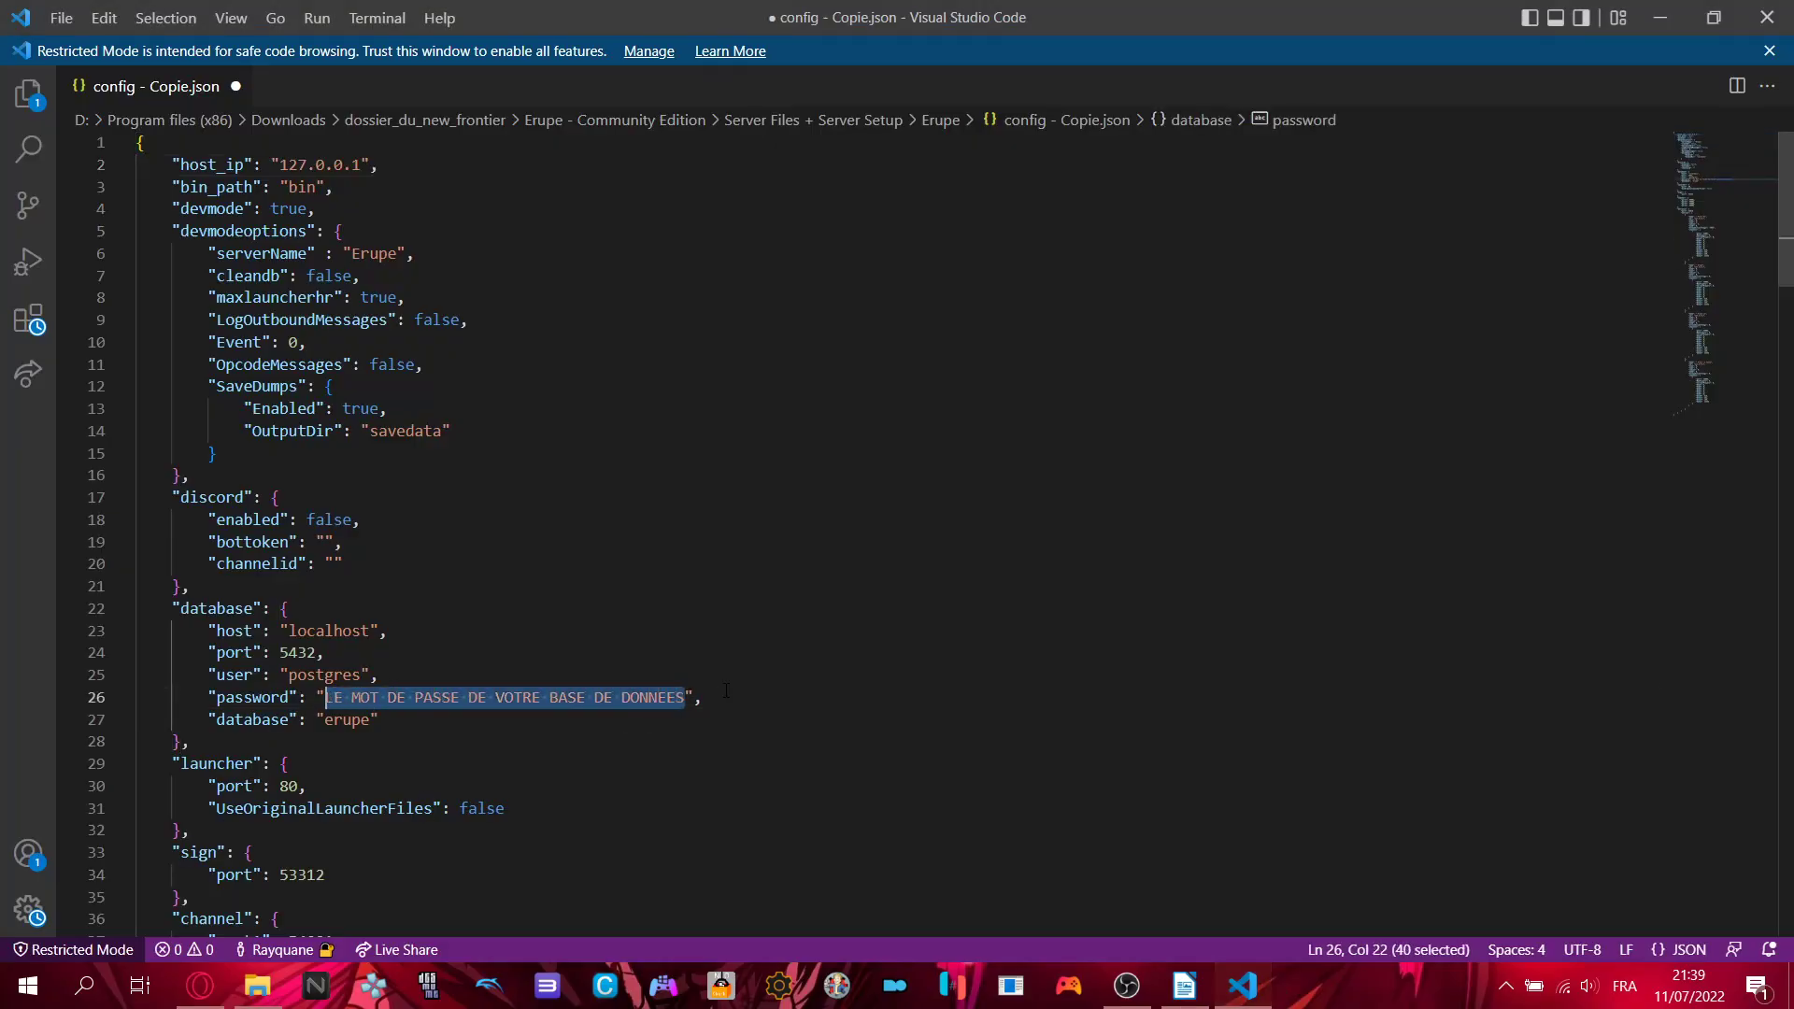
click(686, 697)
click(732, 697)
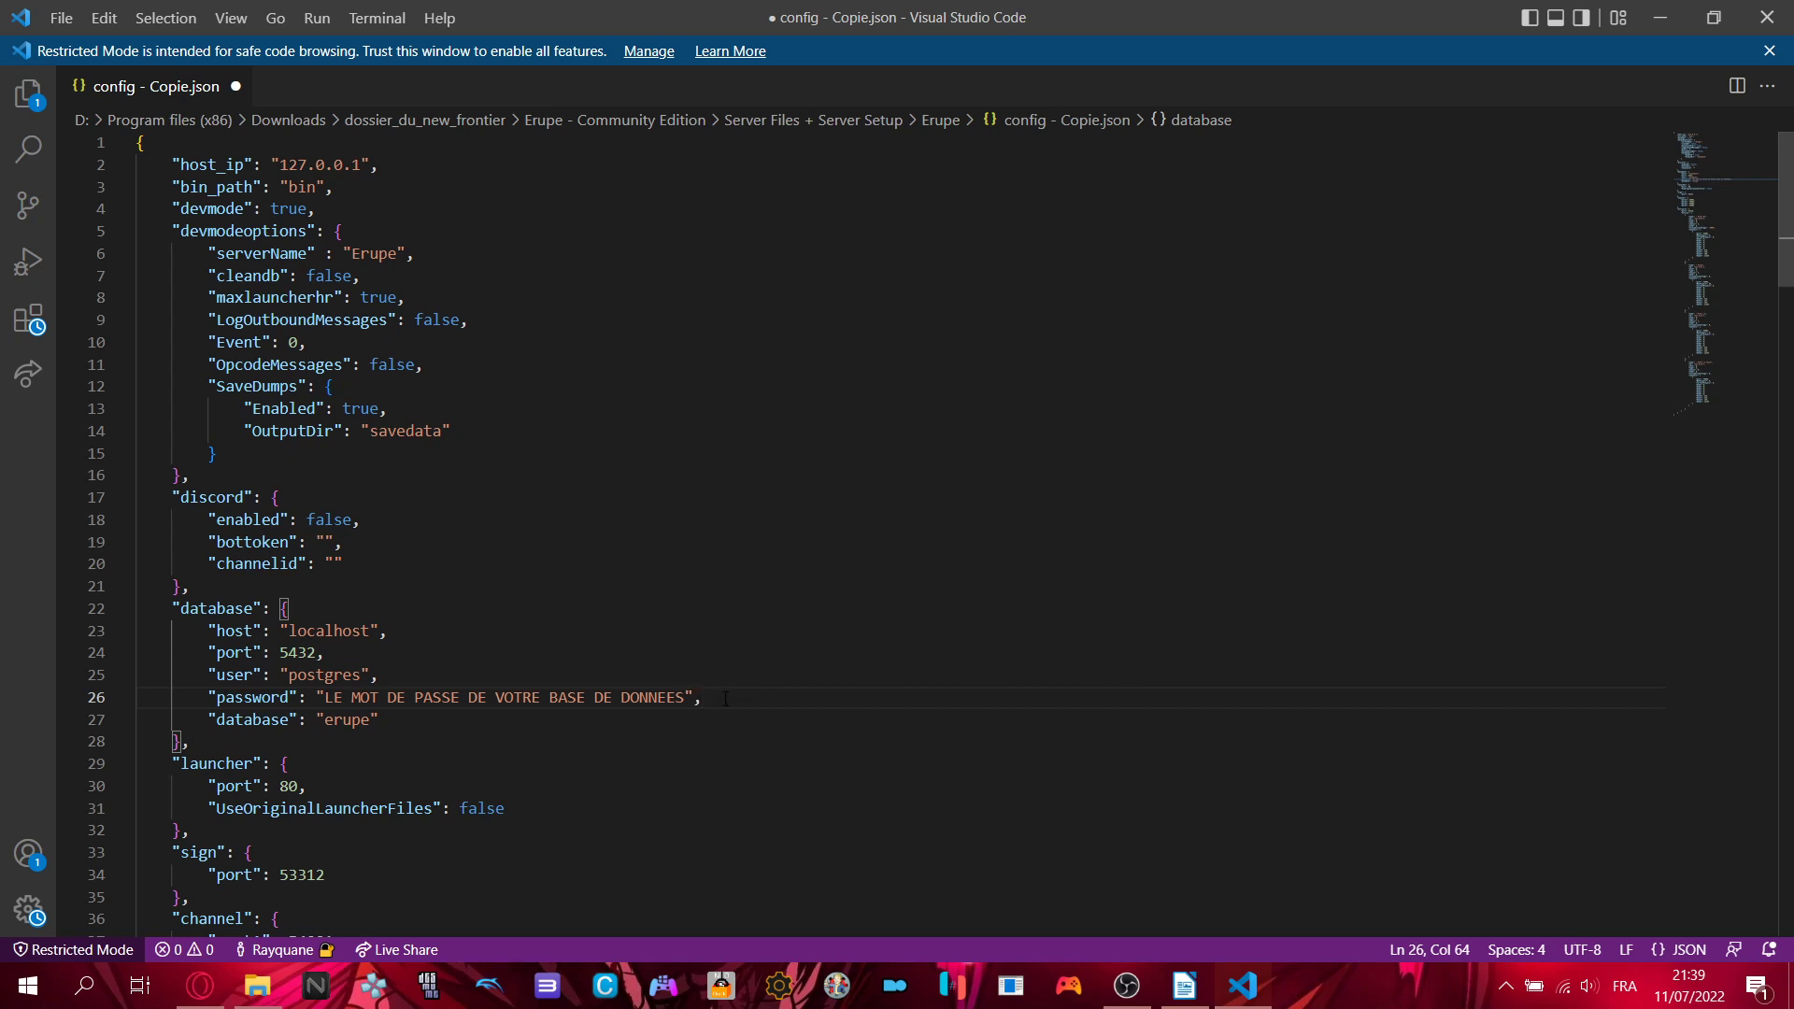
- Replace the placeholder database password on line 26 with your own database password
drag(685, 698, 326, 700)
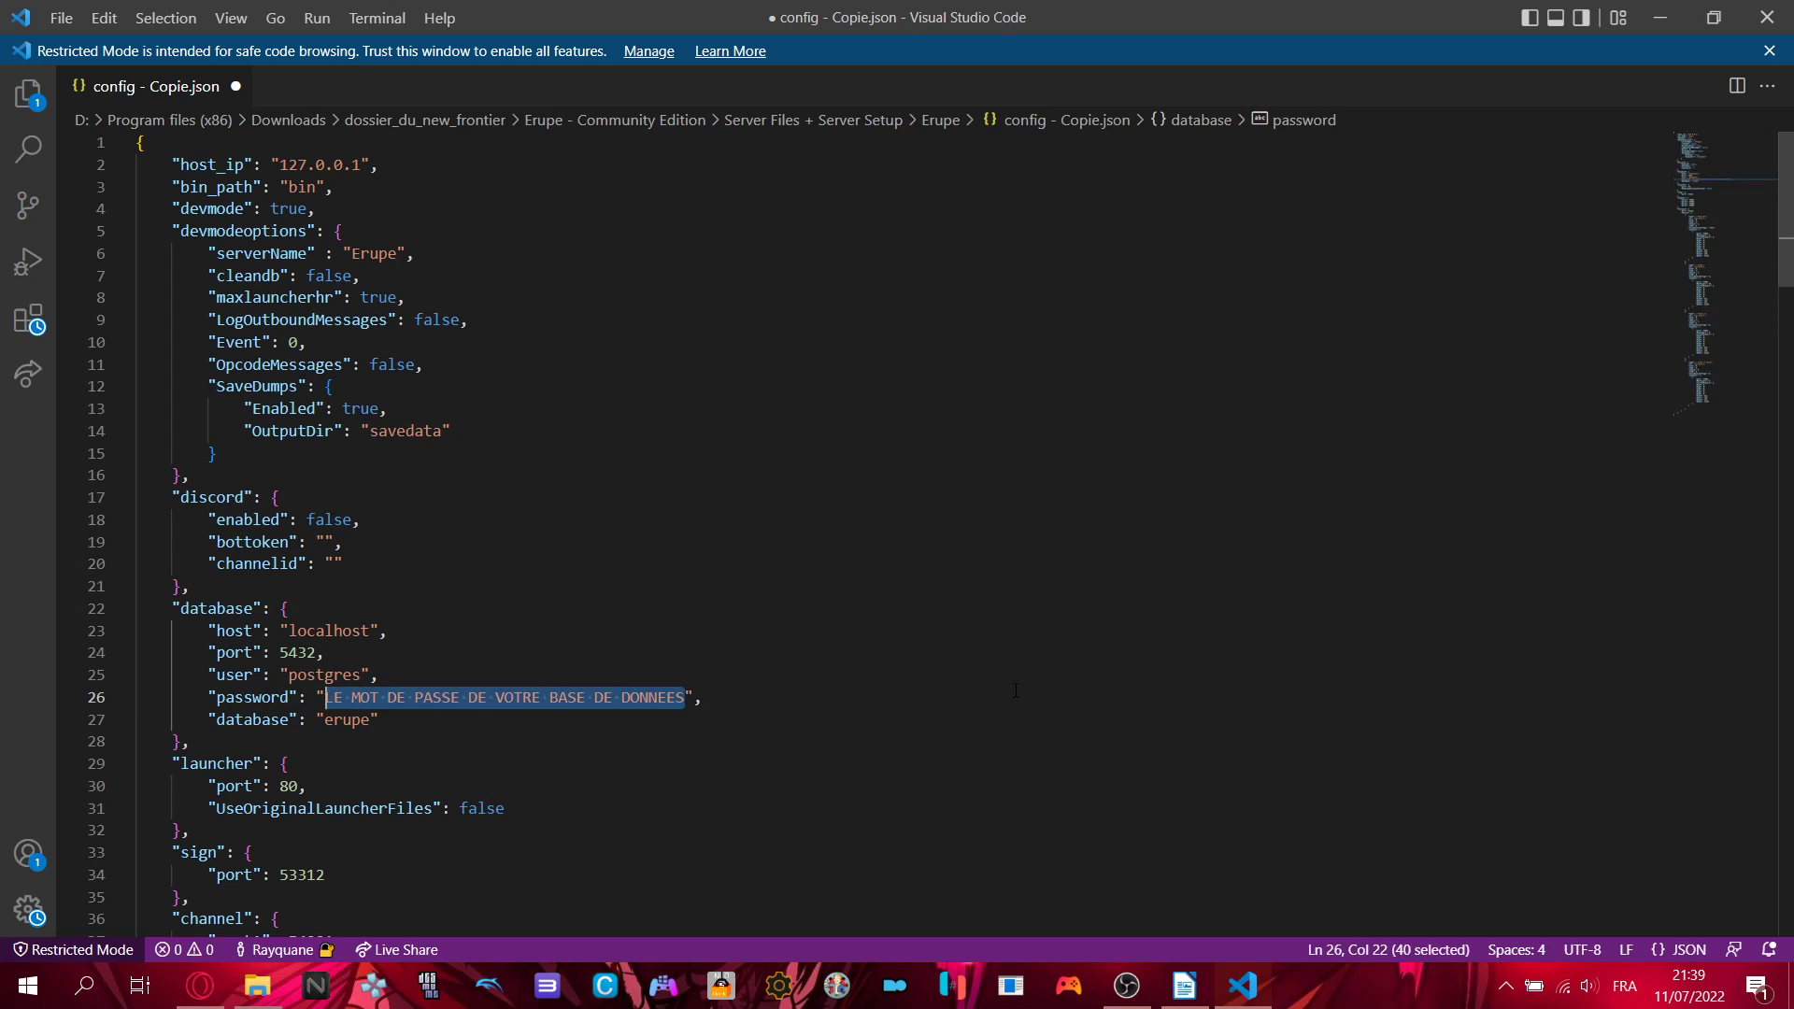
text(motdepasse1)
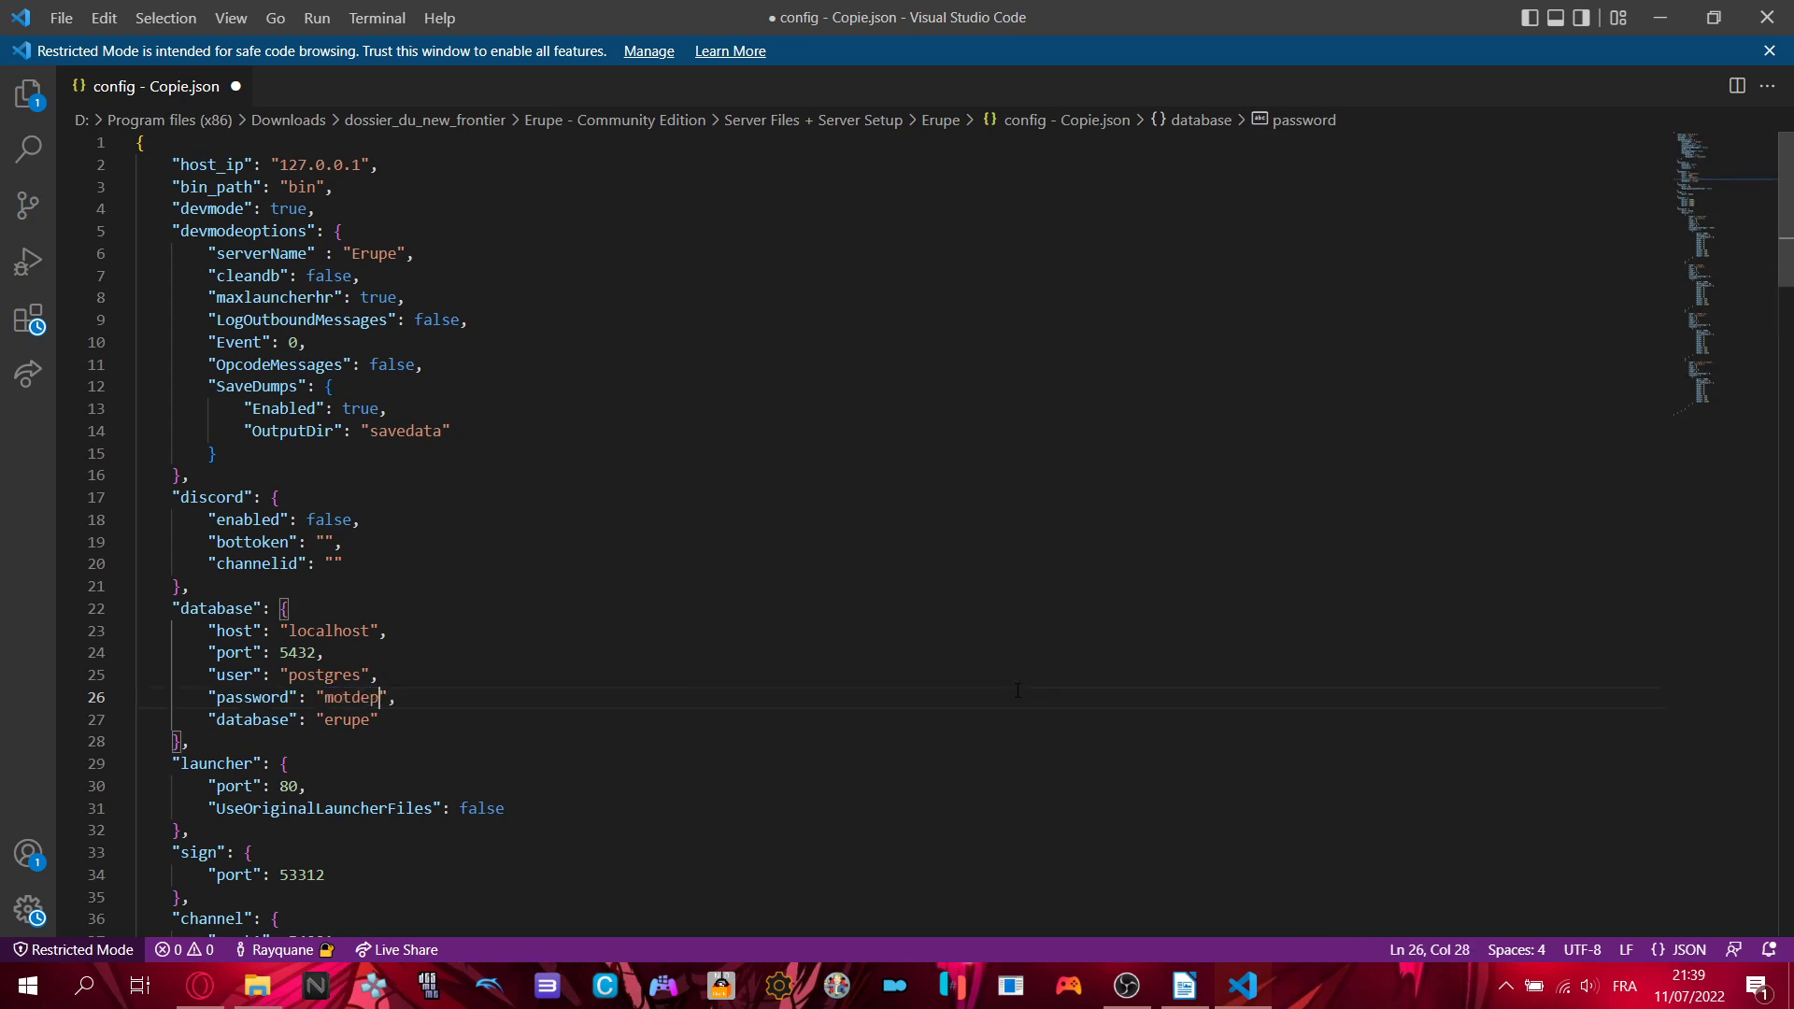
text(2345)
click(1057, 698)
- Review the config file and select the Event setting on line 10
scroll(418, 198, down, 3)
scroll(418, 198, up, 3)
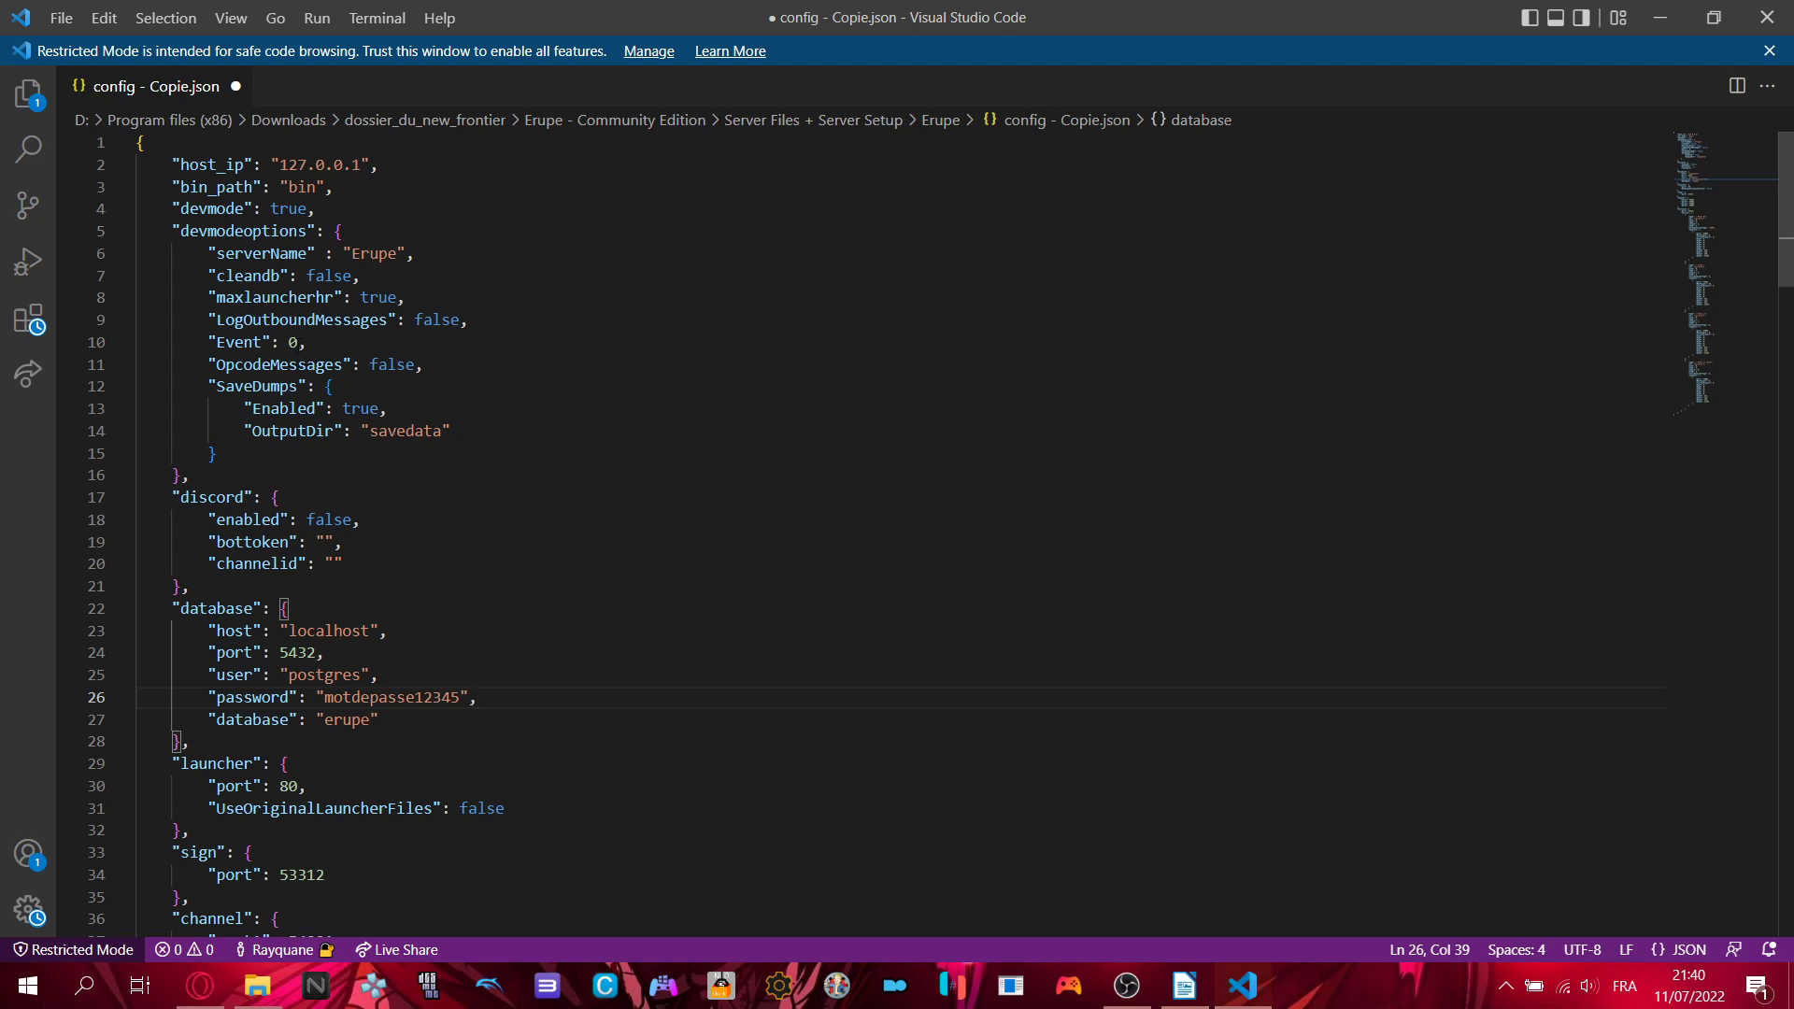
drag(209, 342, 317, 344)
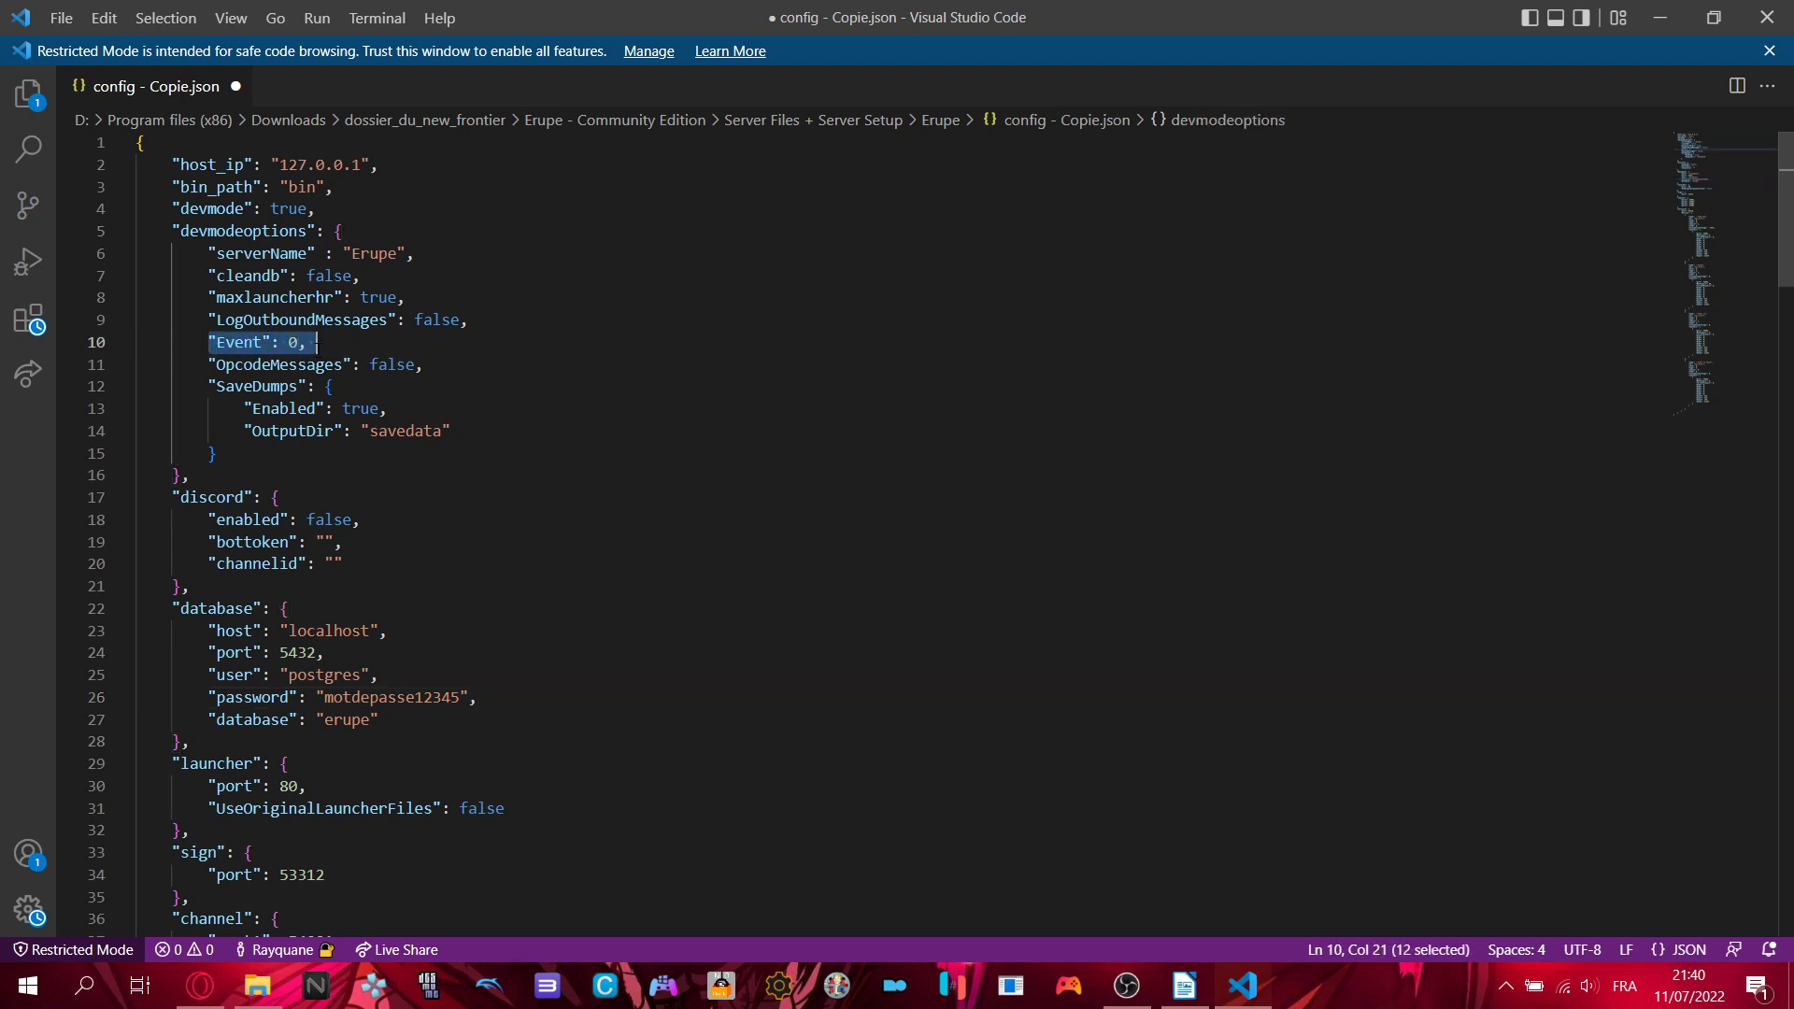
- Highlight the Event value 0 on line 10, leaving it unchanged
click(332, 346)
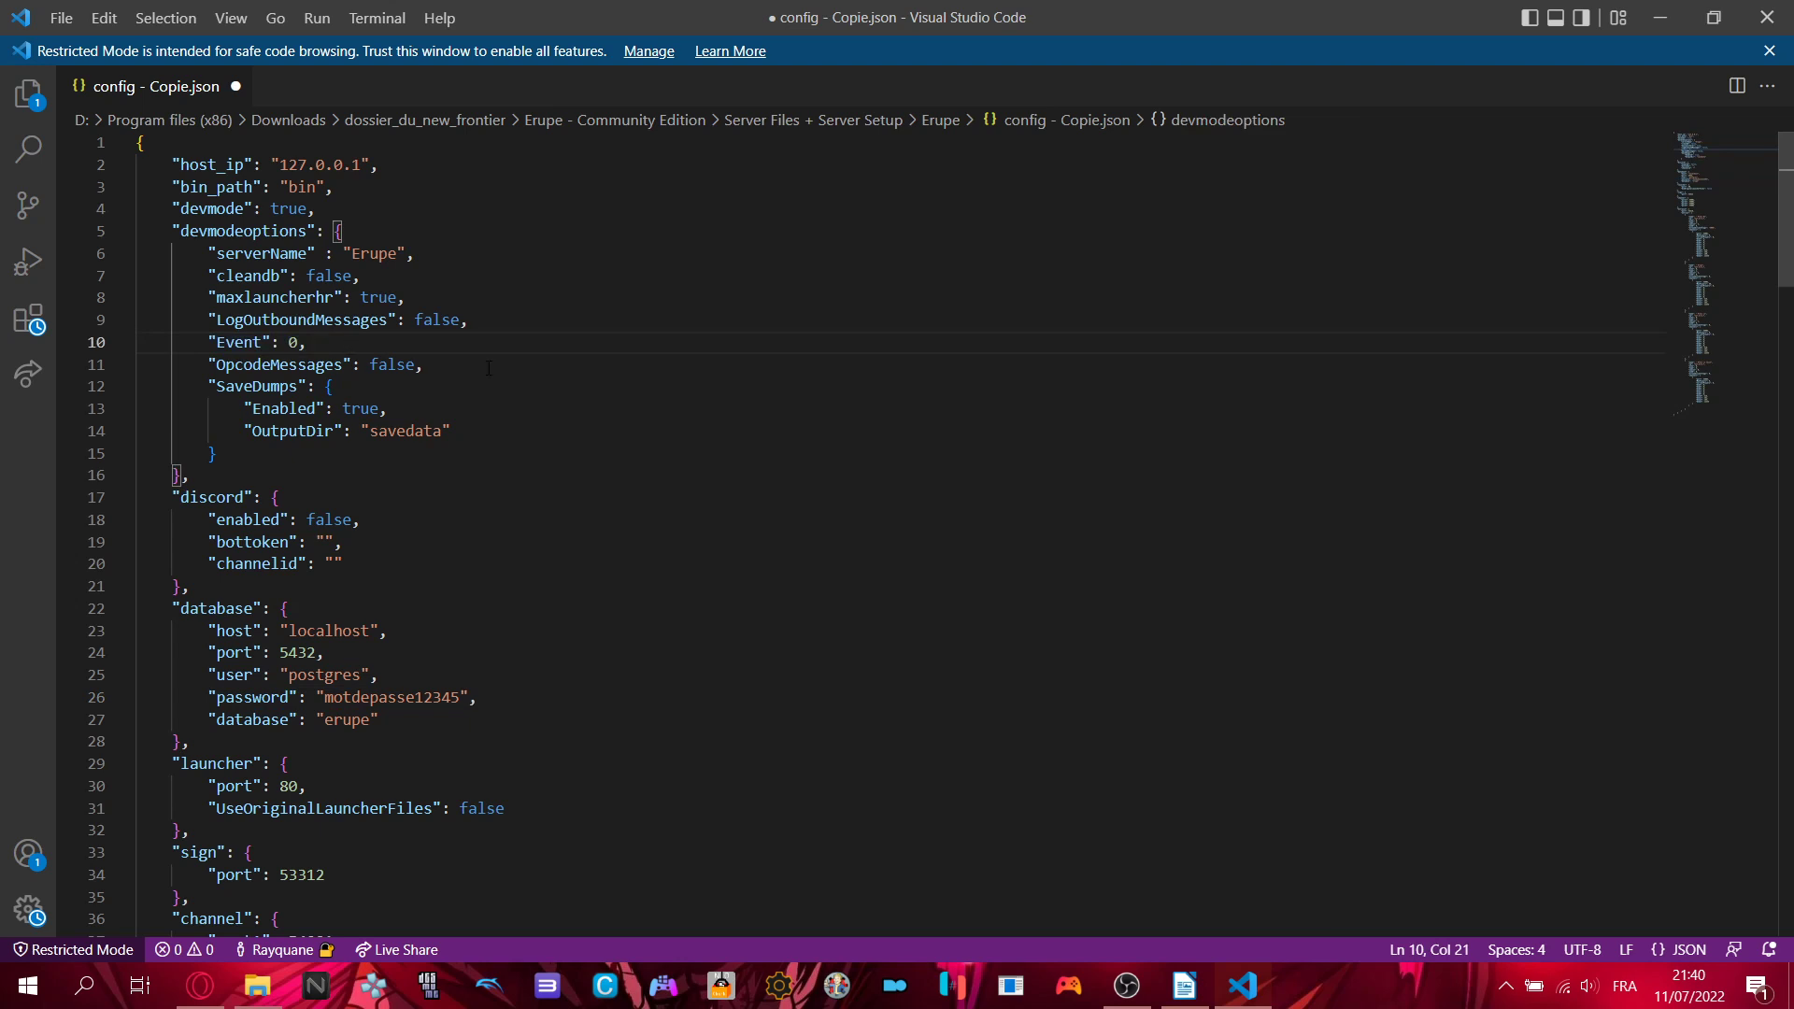
double_click(293, 342)
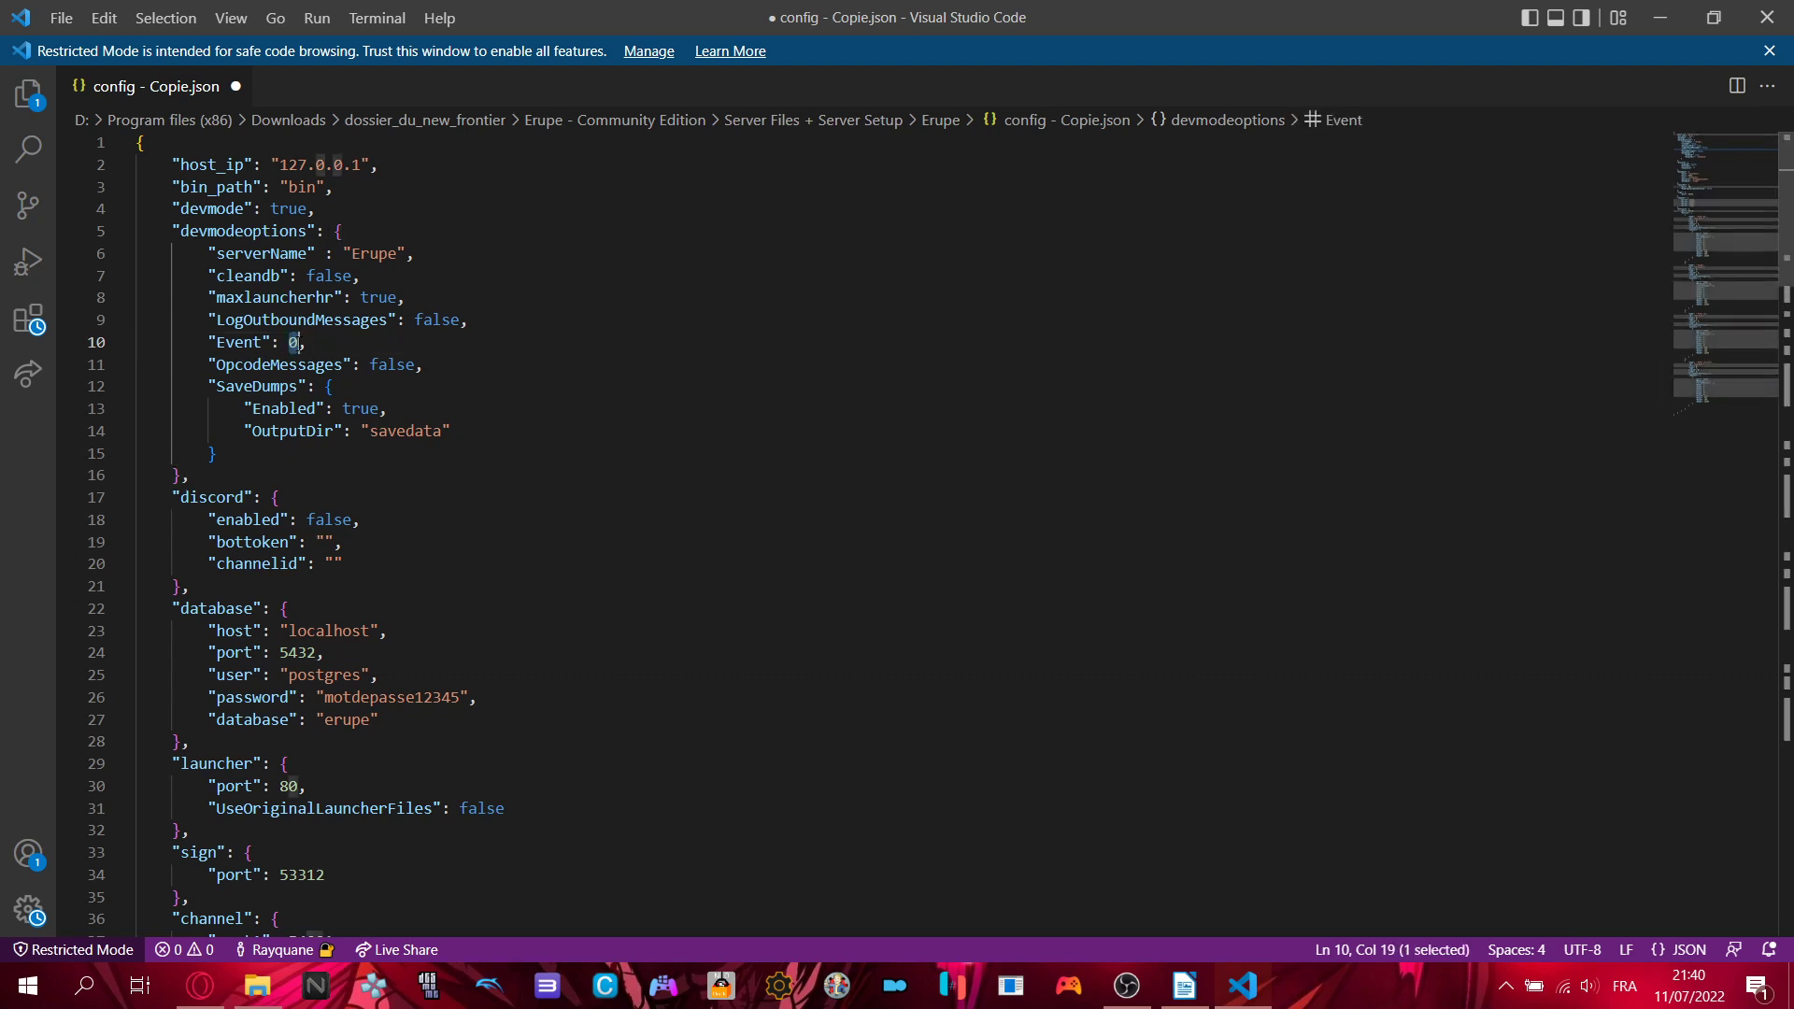
click(344, 342)
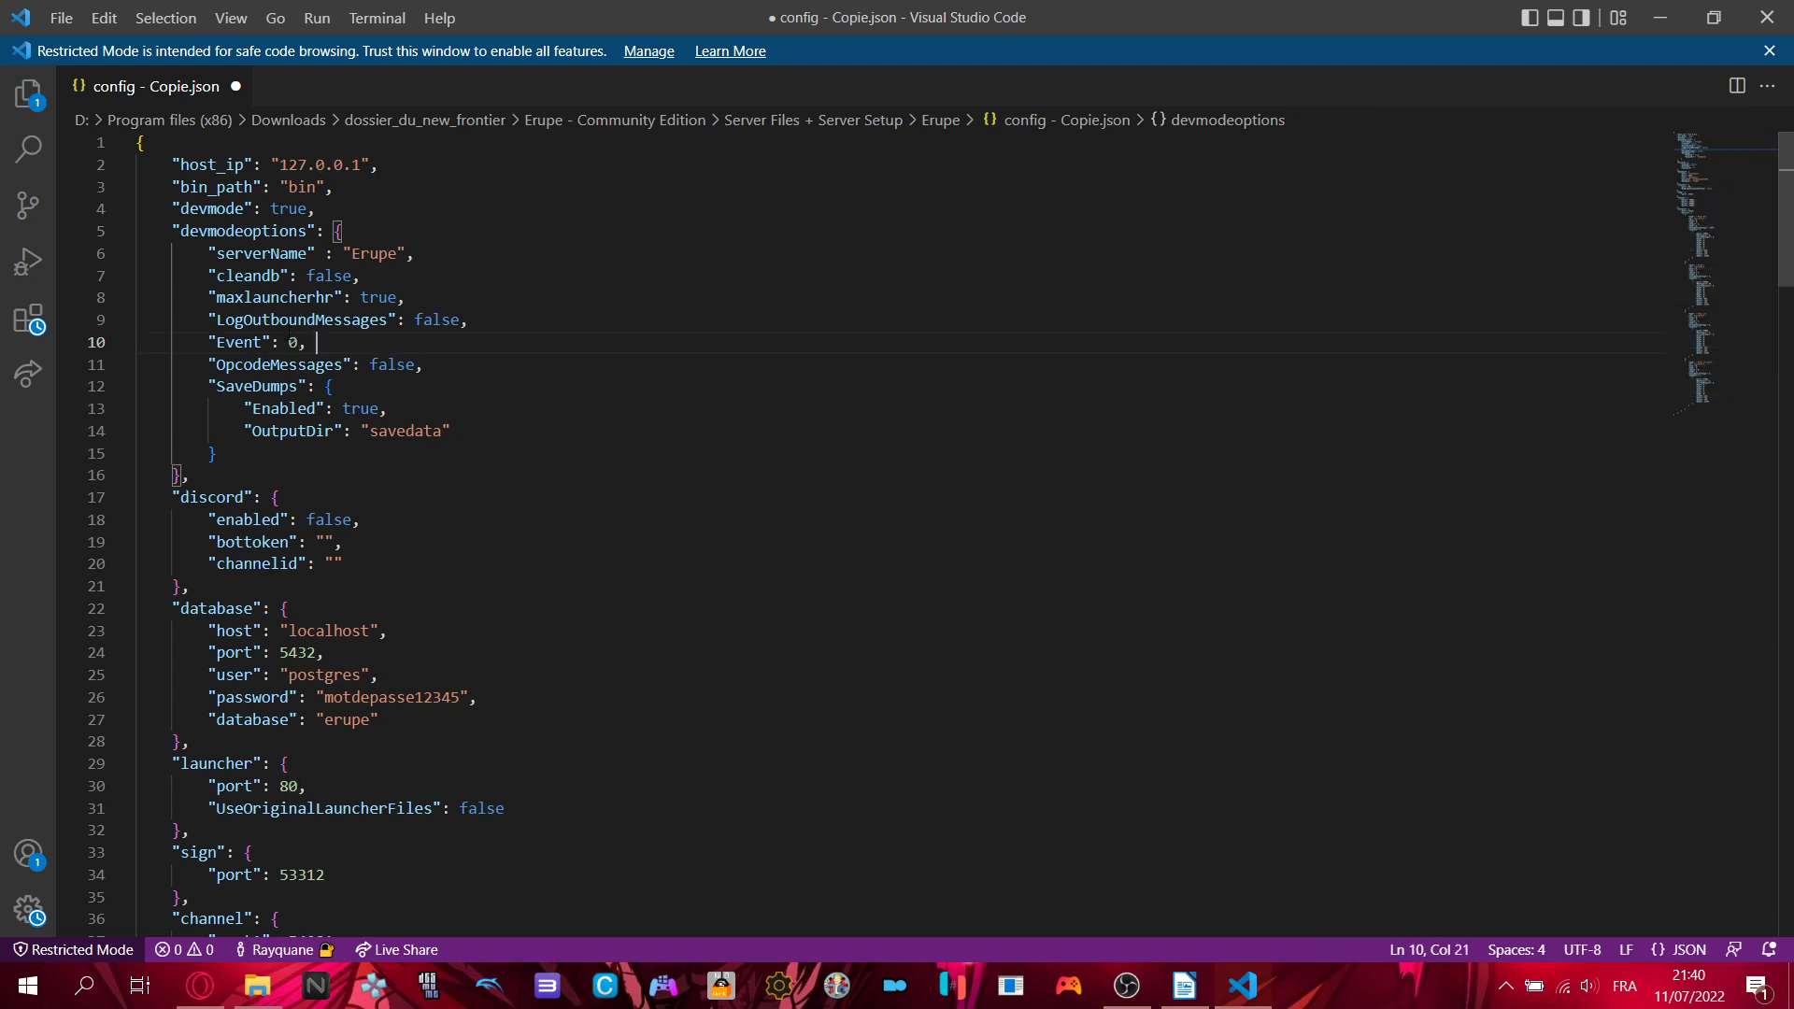
double_click(294, 342)
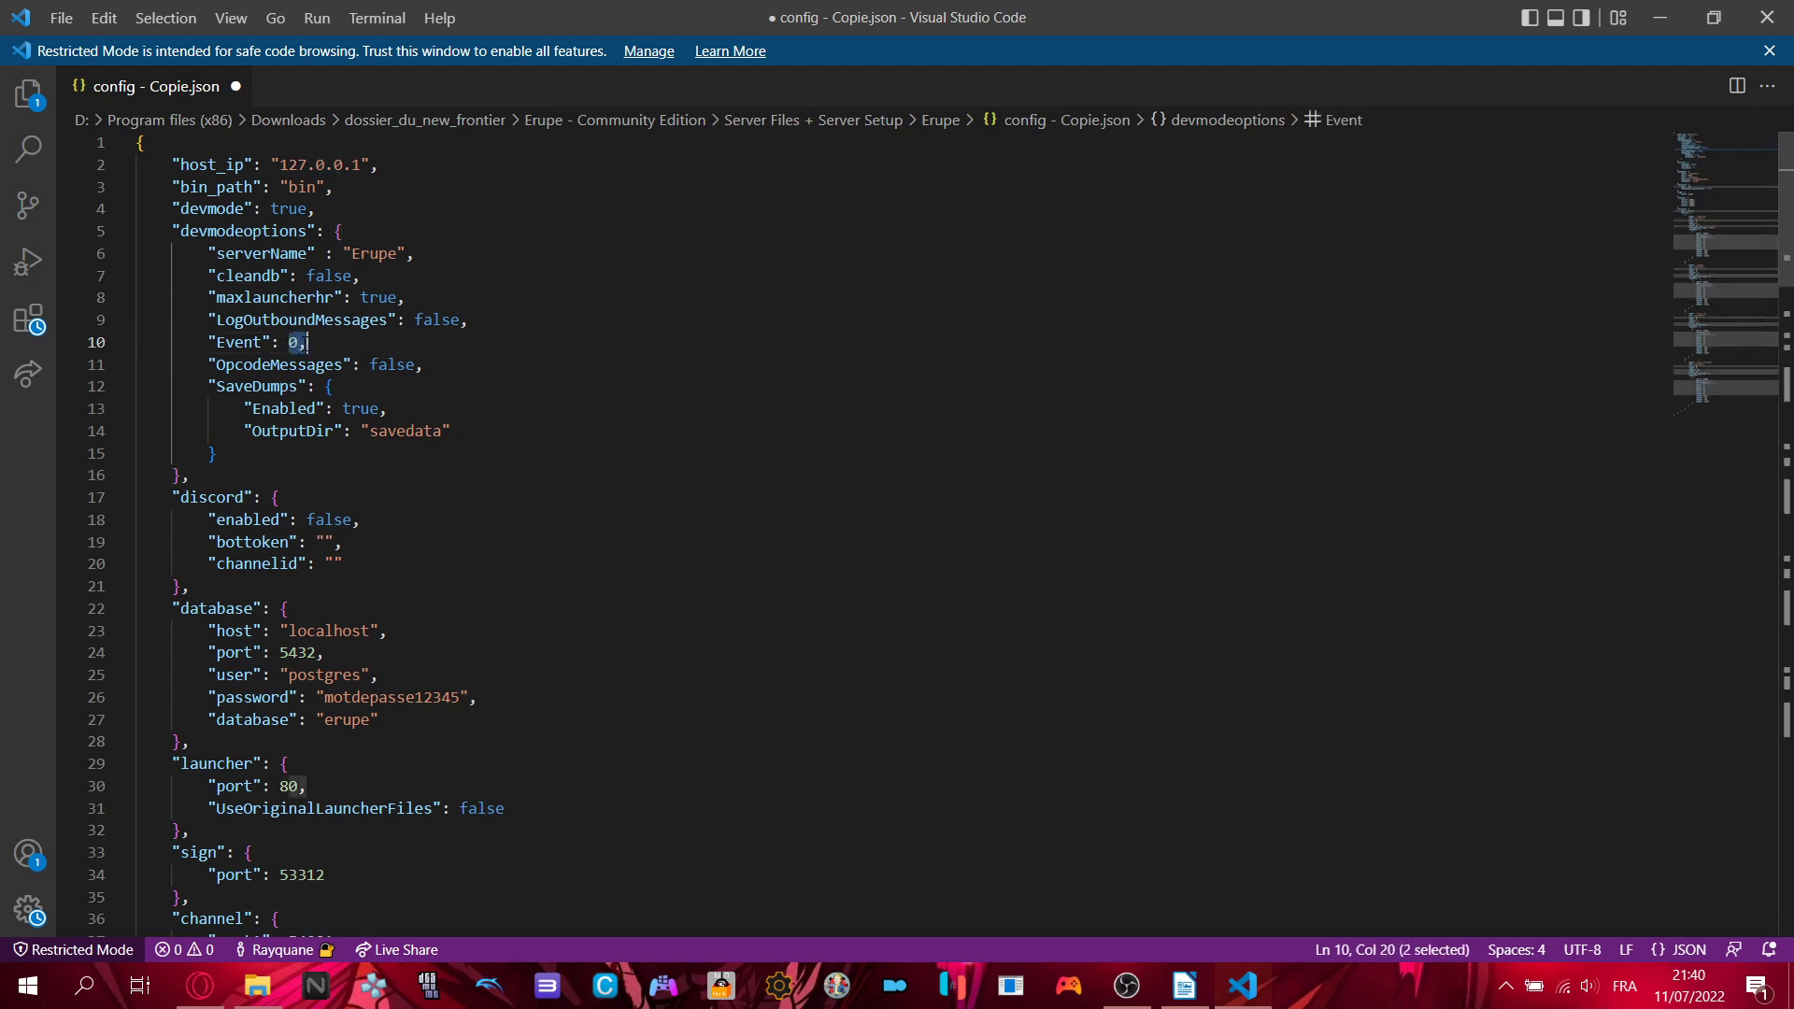
click(467, 354)
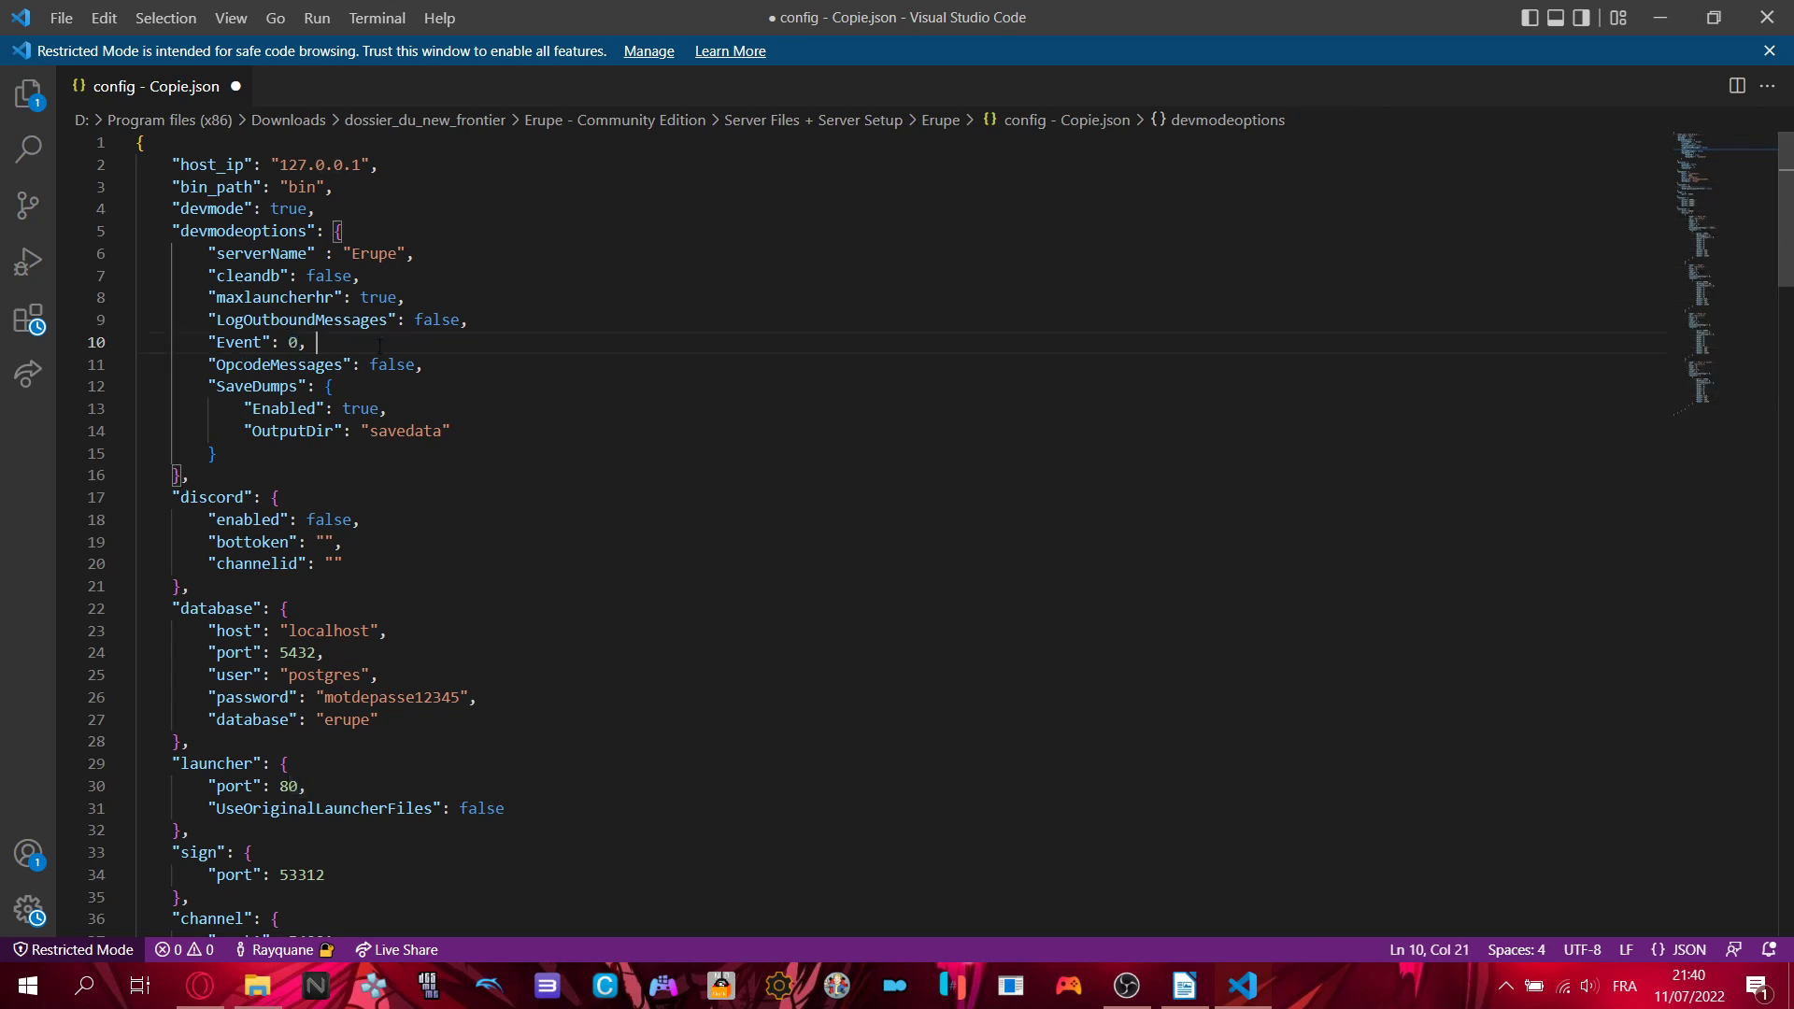
- Point out the LogOutboundMessages and OpcodeMessages lines, re-highlight Event 0, then switch to Opera's PostgreSQL Downloads page
click(514, 327)
click(529, 341)
click(705, 368)
click(399, 344)
double_click(295, 343)
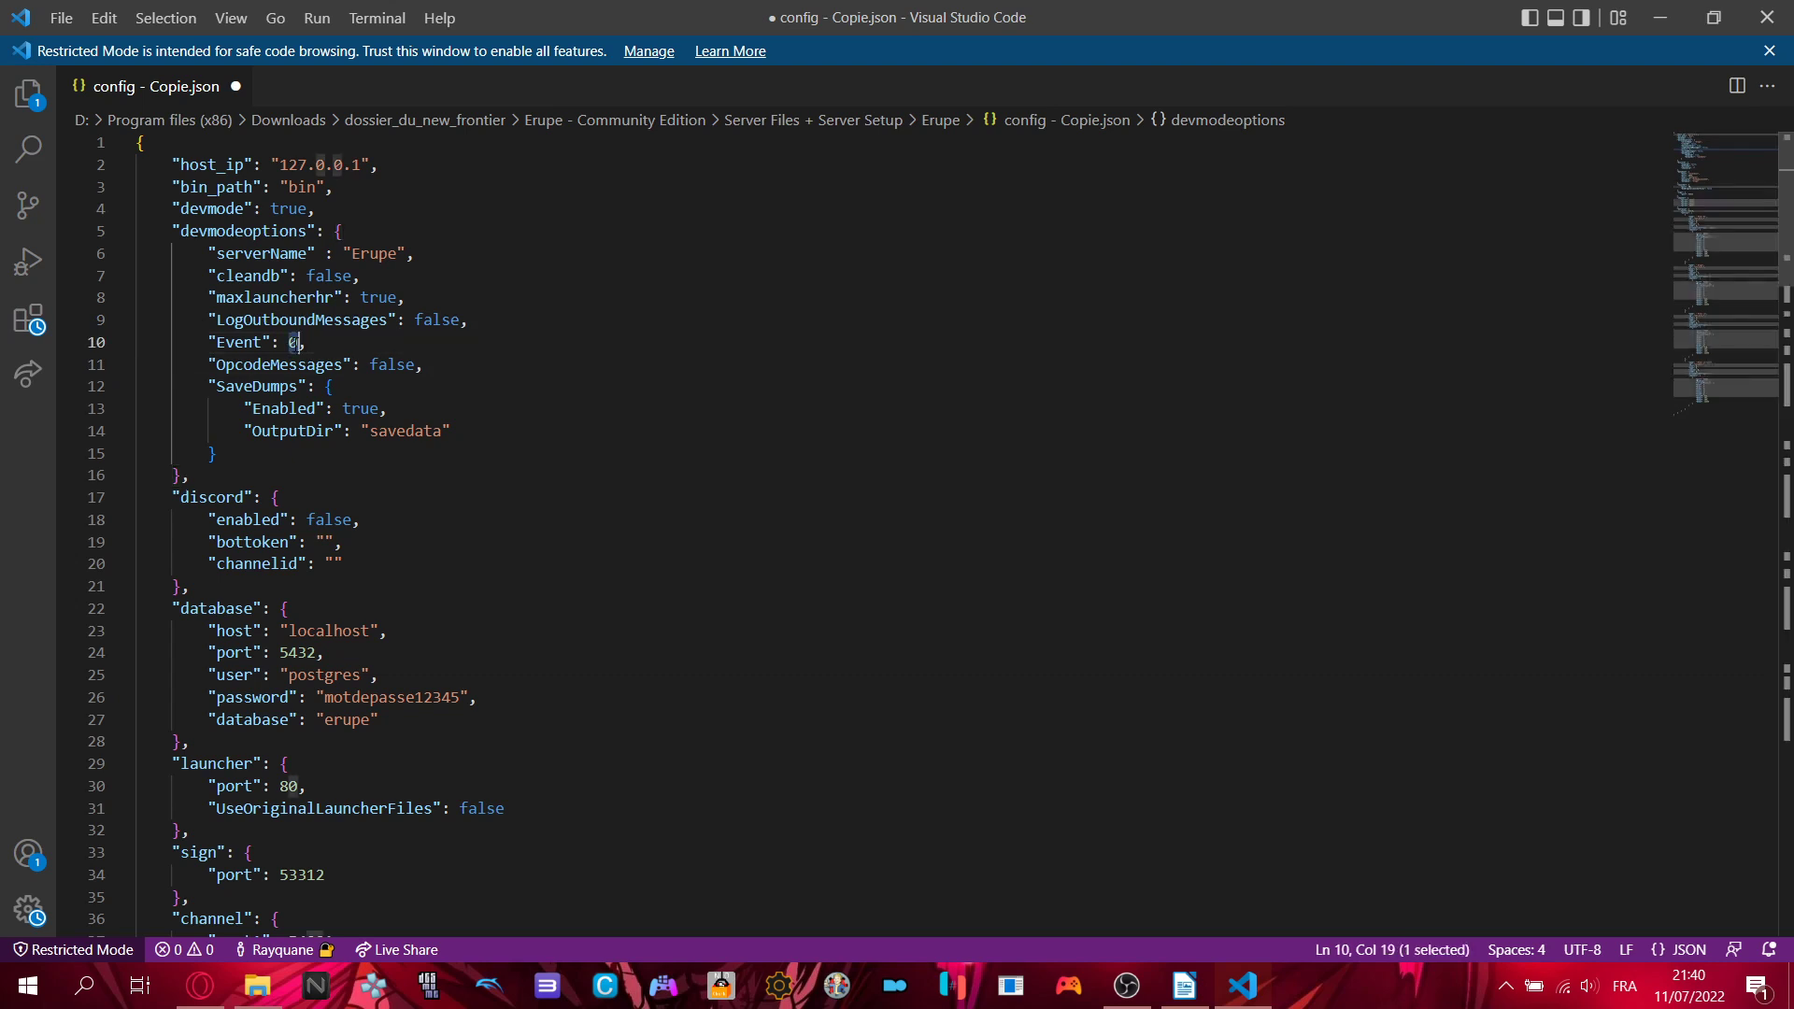
click(462, 344)
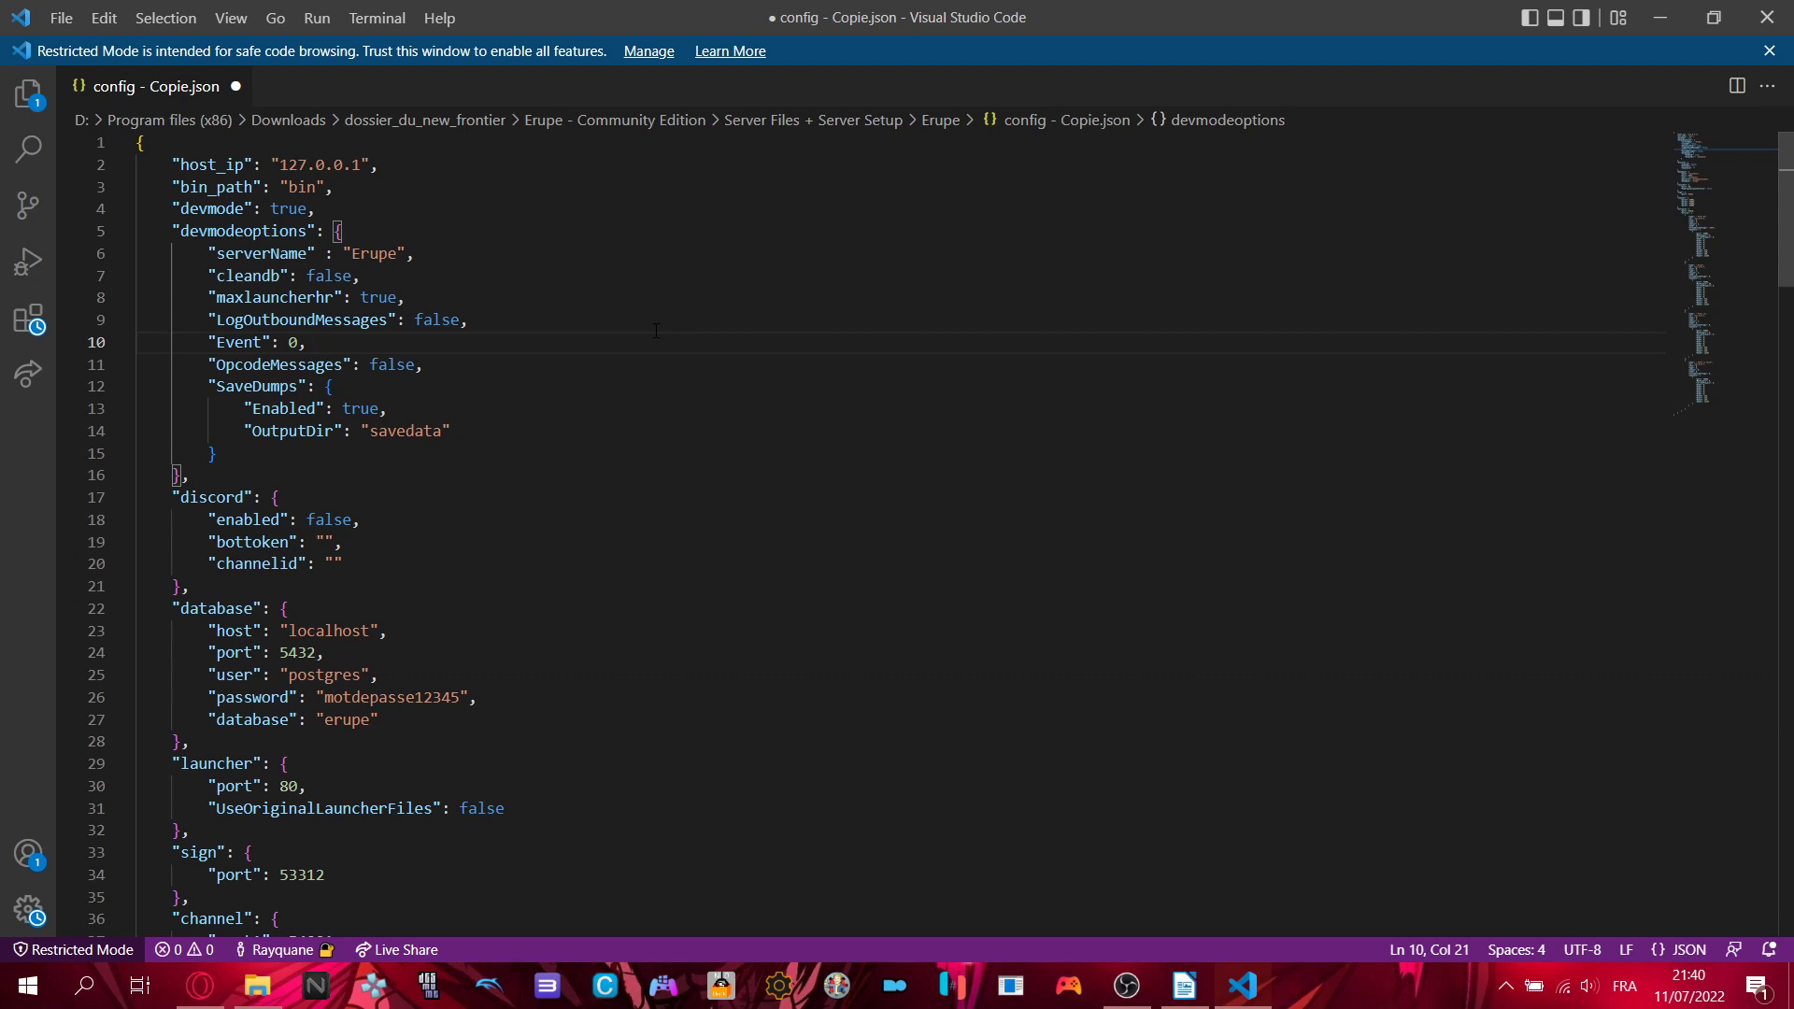
click(199, 986)
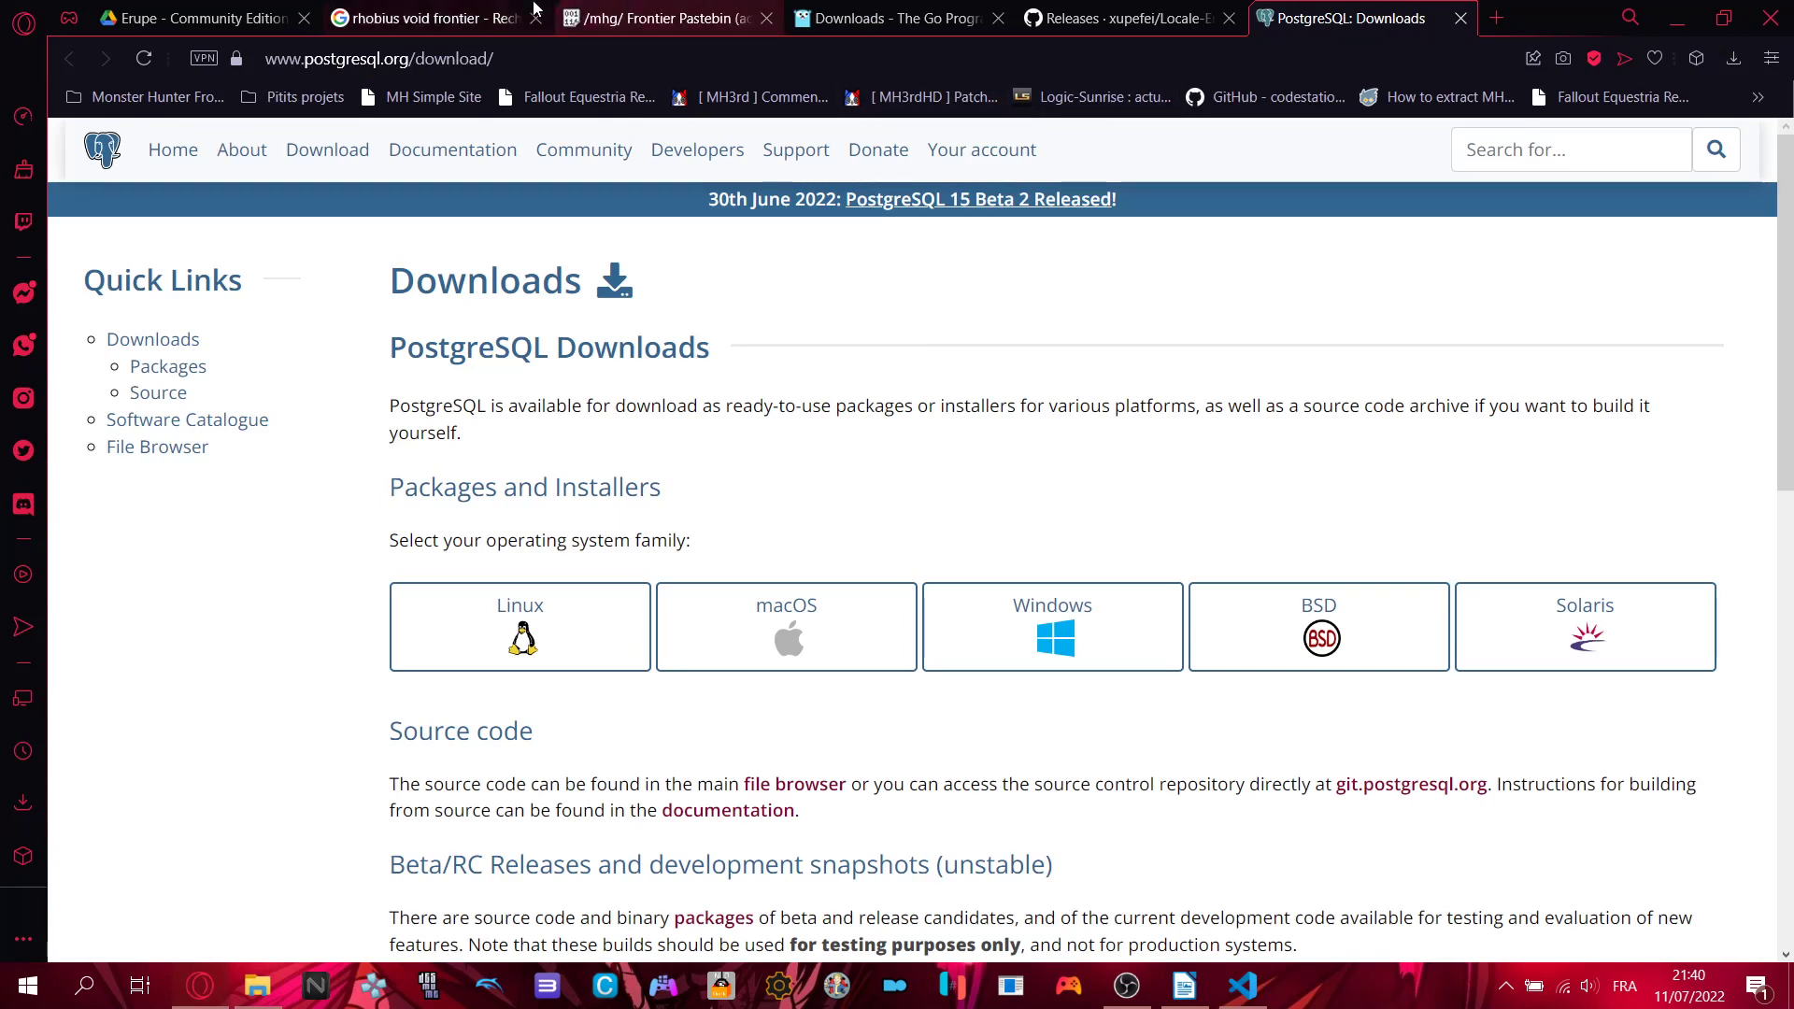
click(598, 18)
scroll(764, 534, down, 10)
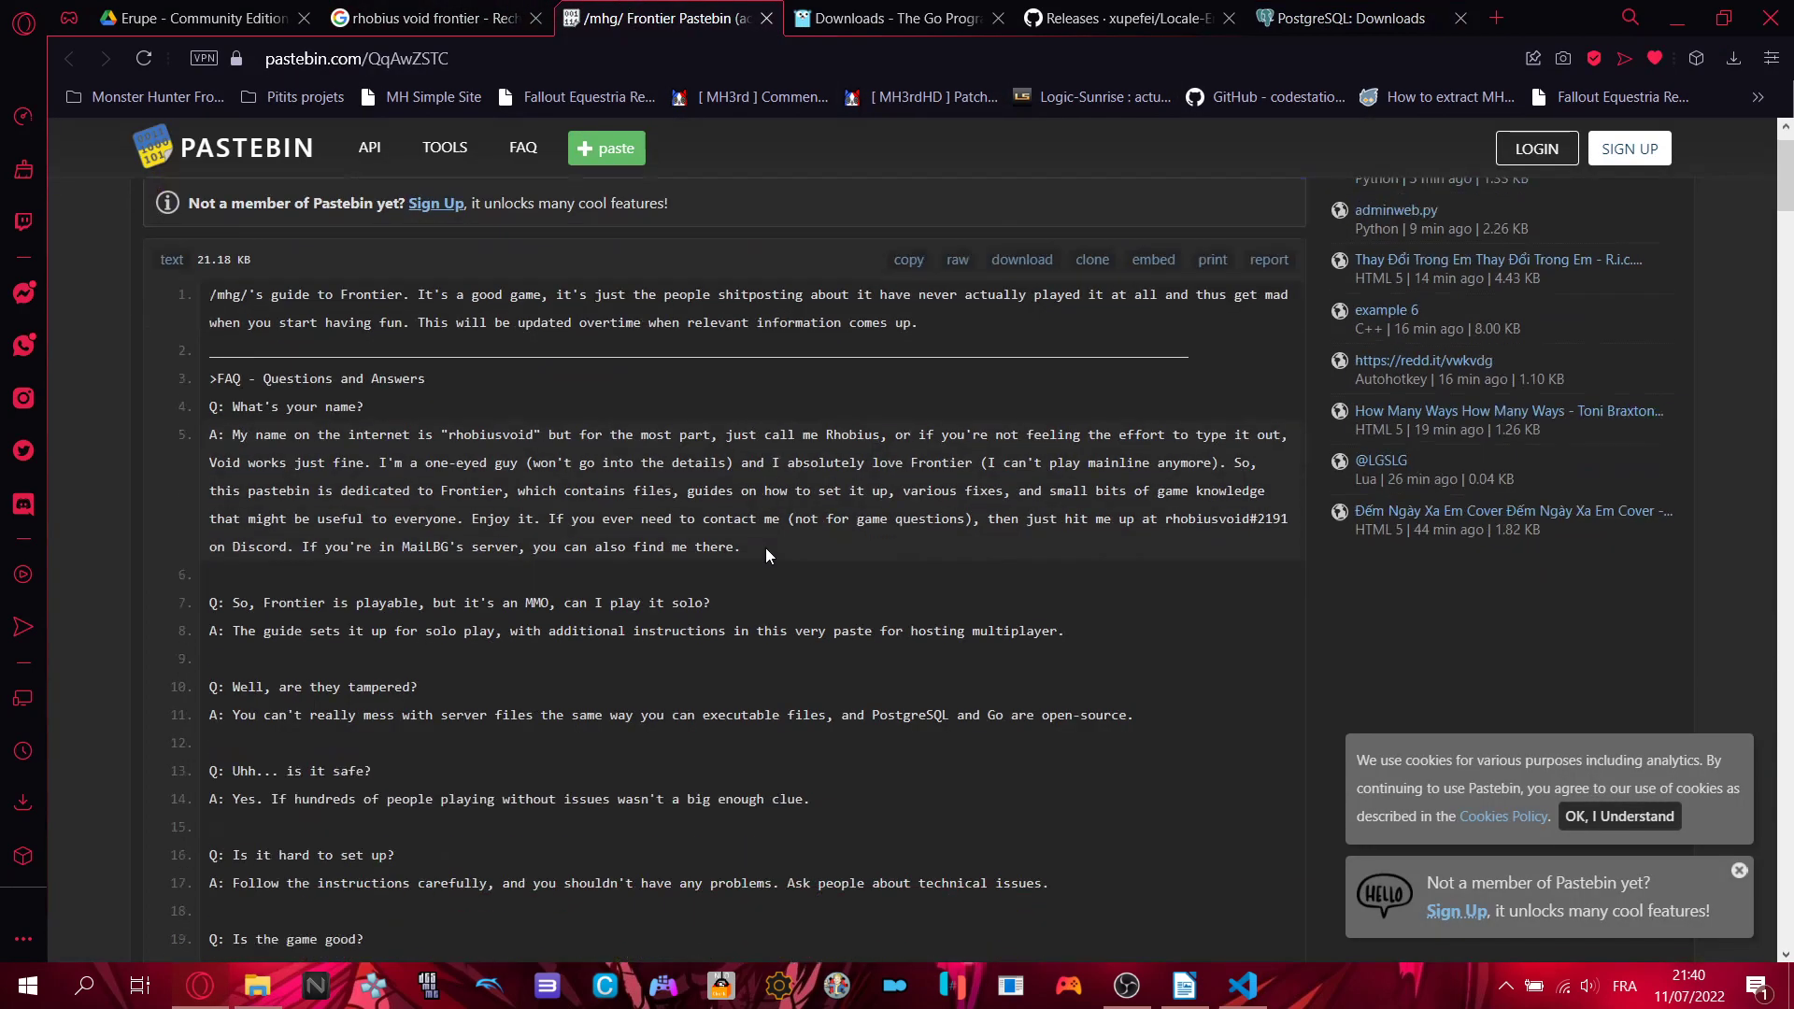
scroll(767, 551, down, 10)
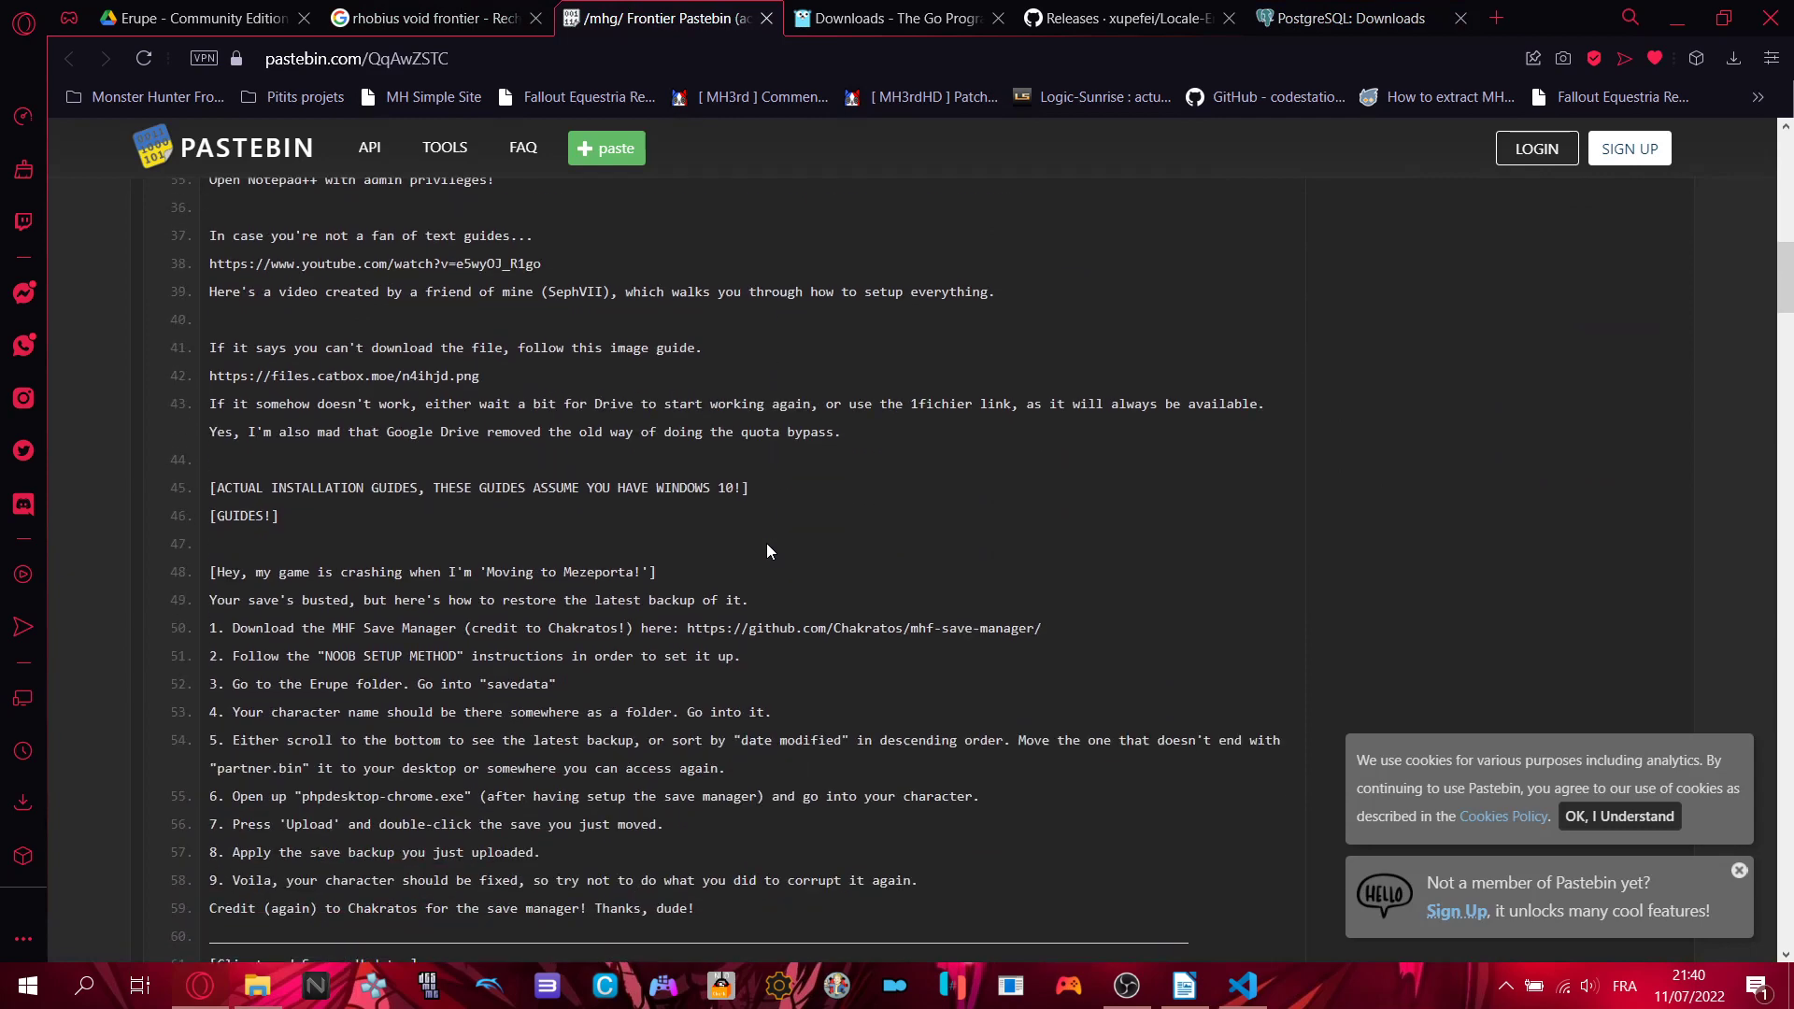
scroll(316, 432, down, 2)
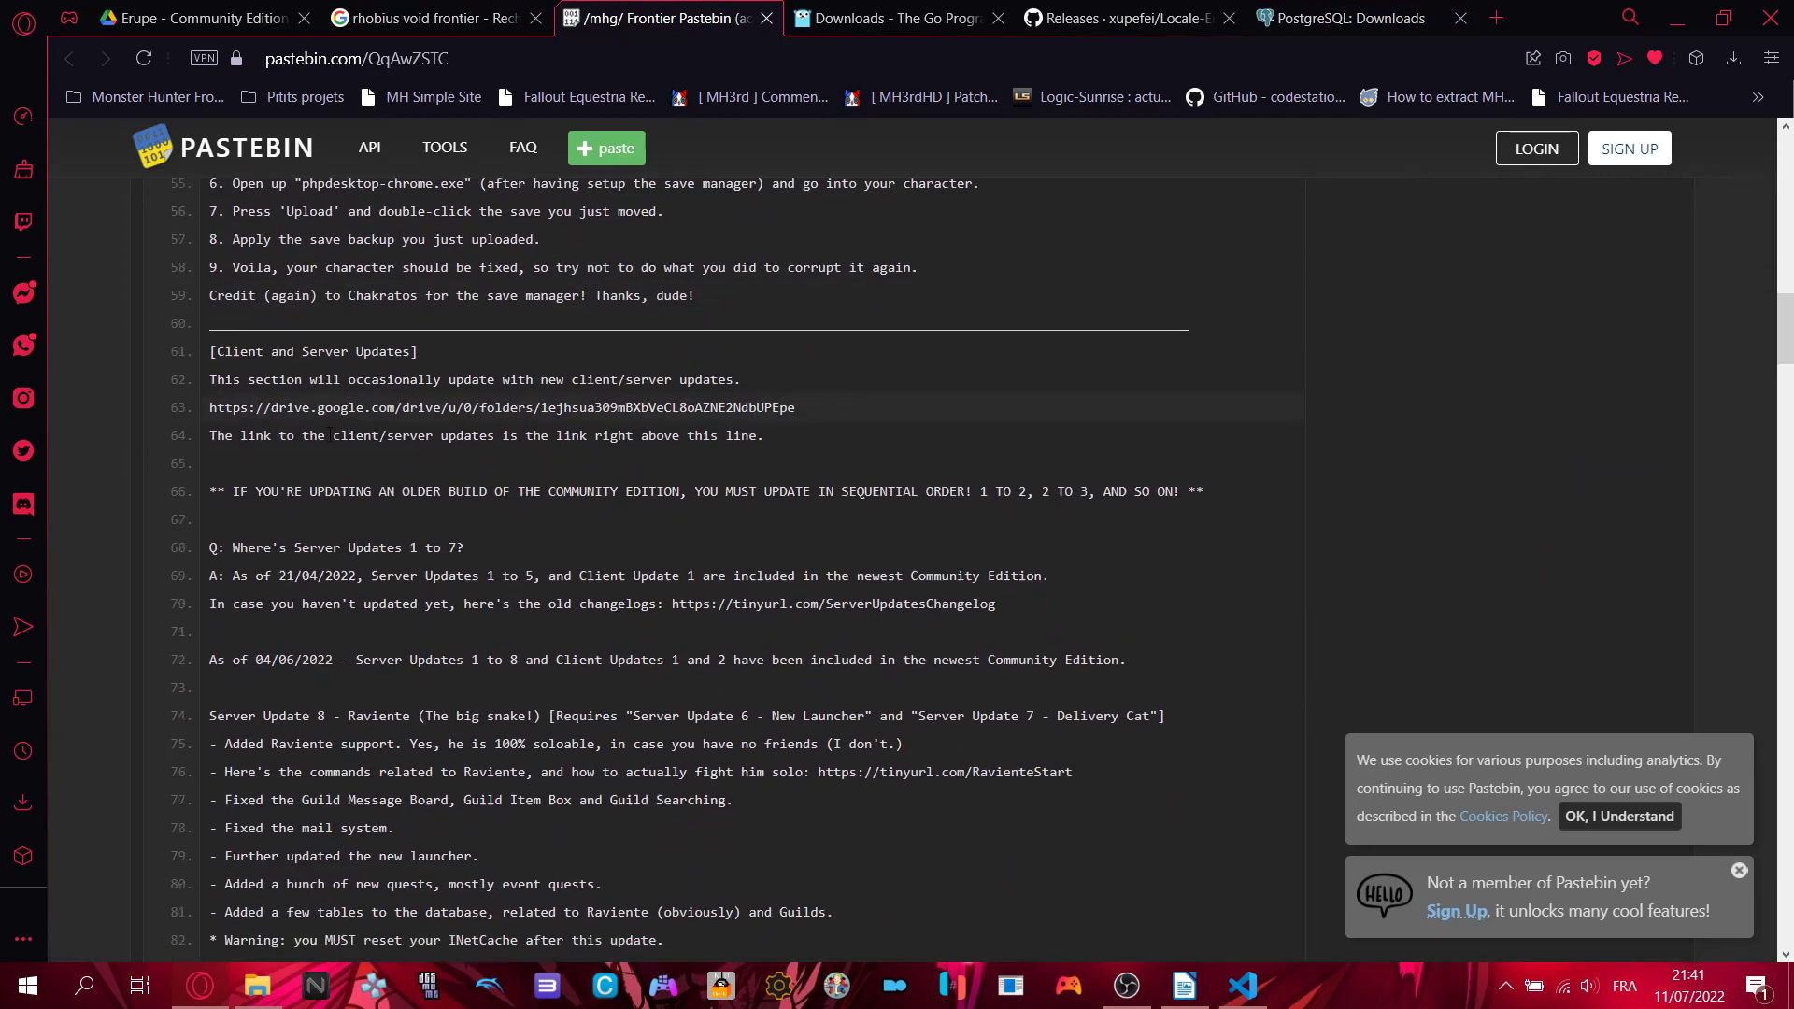
scroll(464, 719, down, 8)
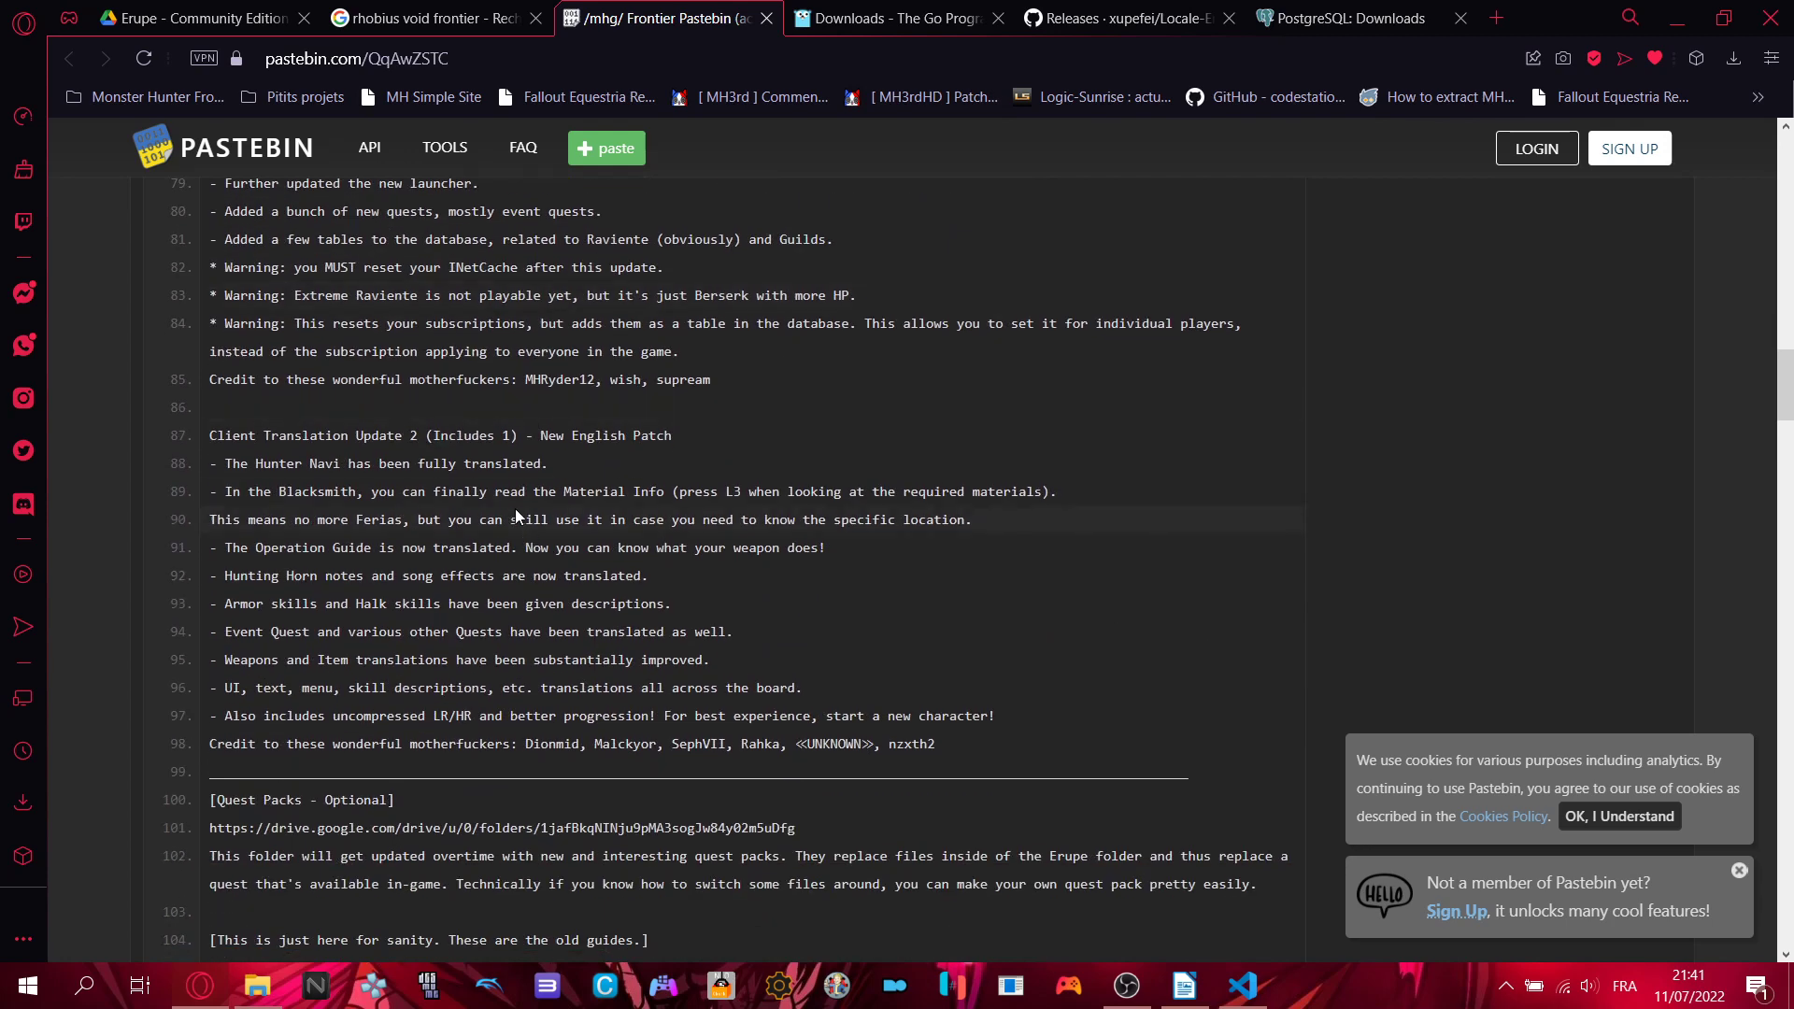
scroll(356, 482, down, 5)
scroll(355, 539, down, 9)
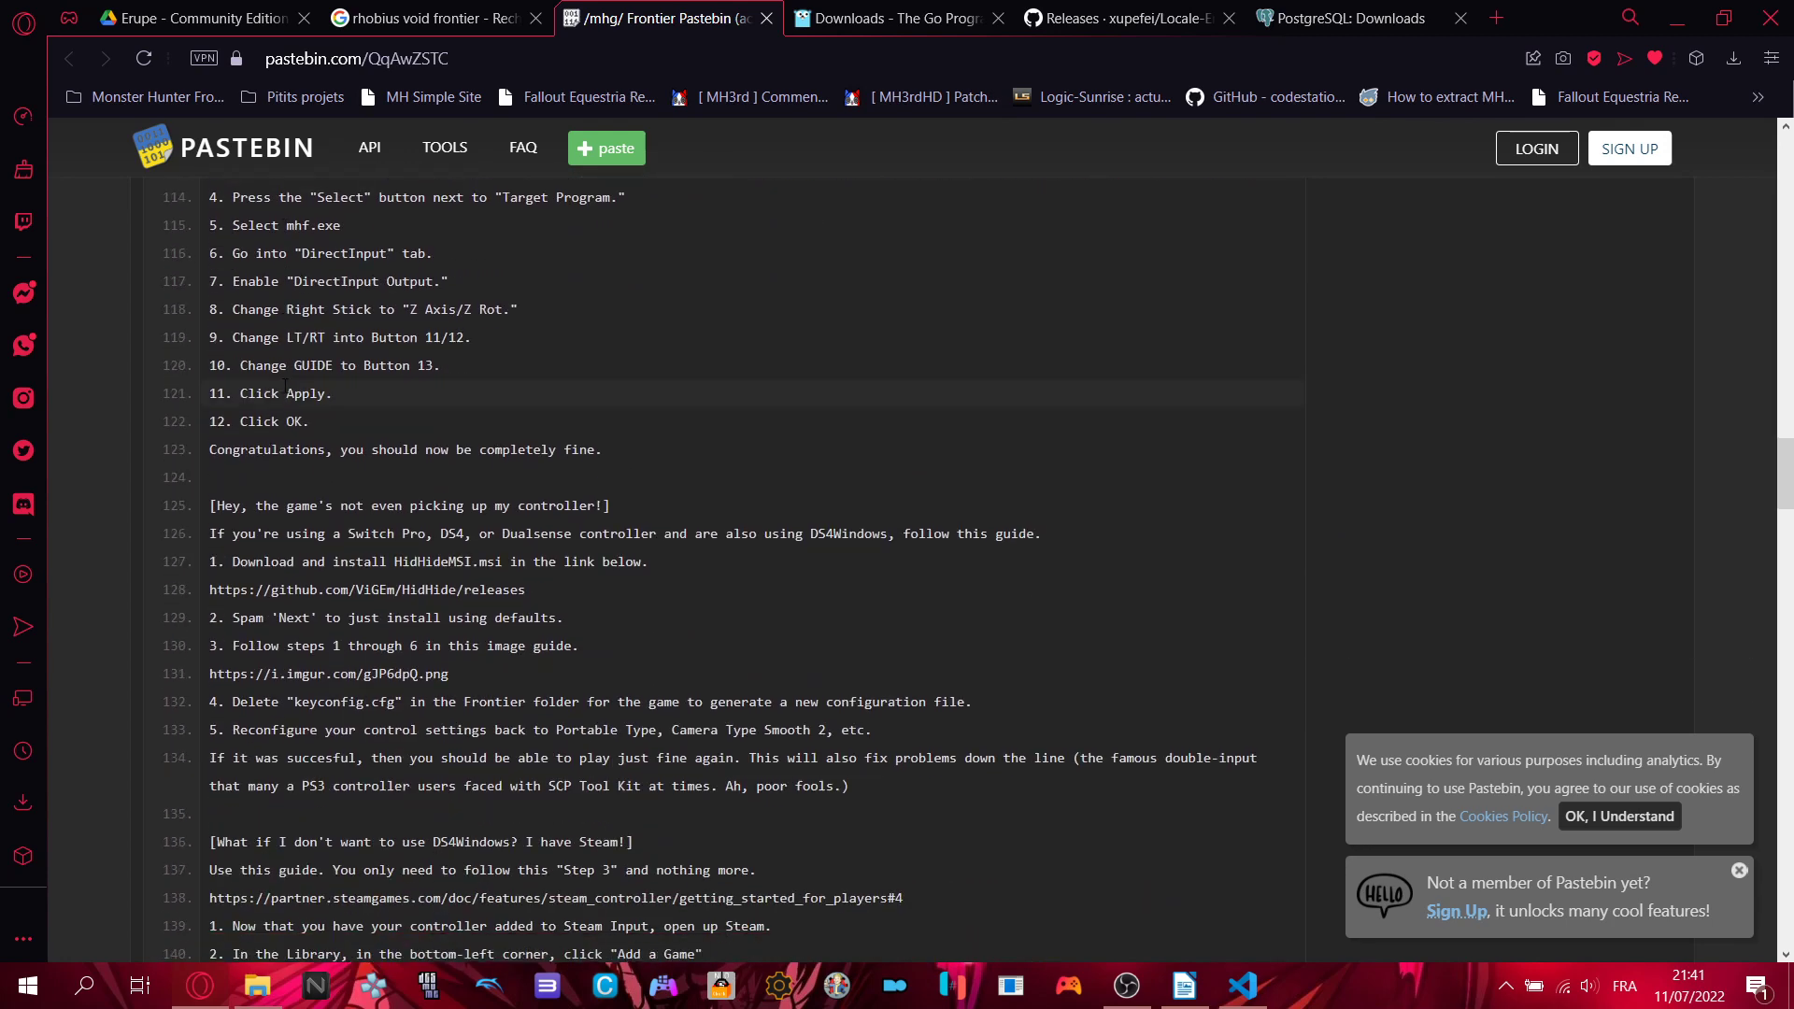
scroll(285, 386, down, 9)
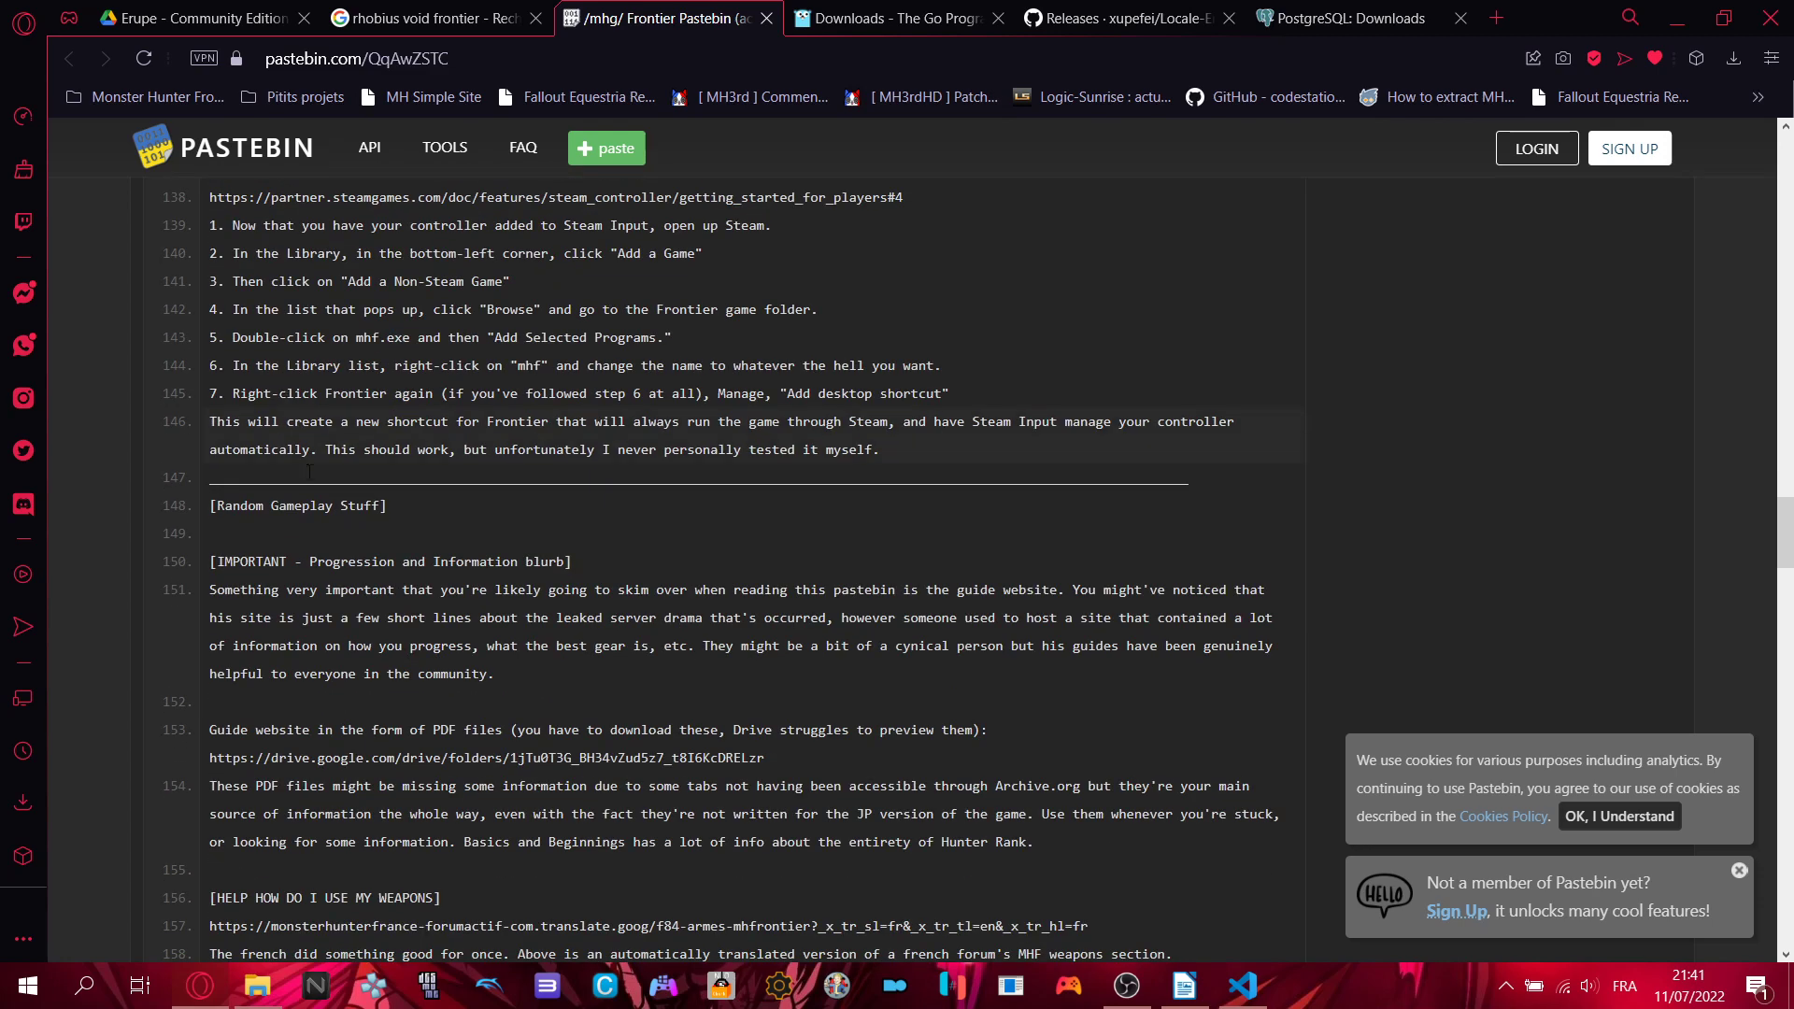
scroll(309, 472, down, 3)
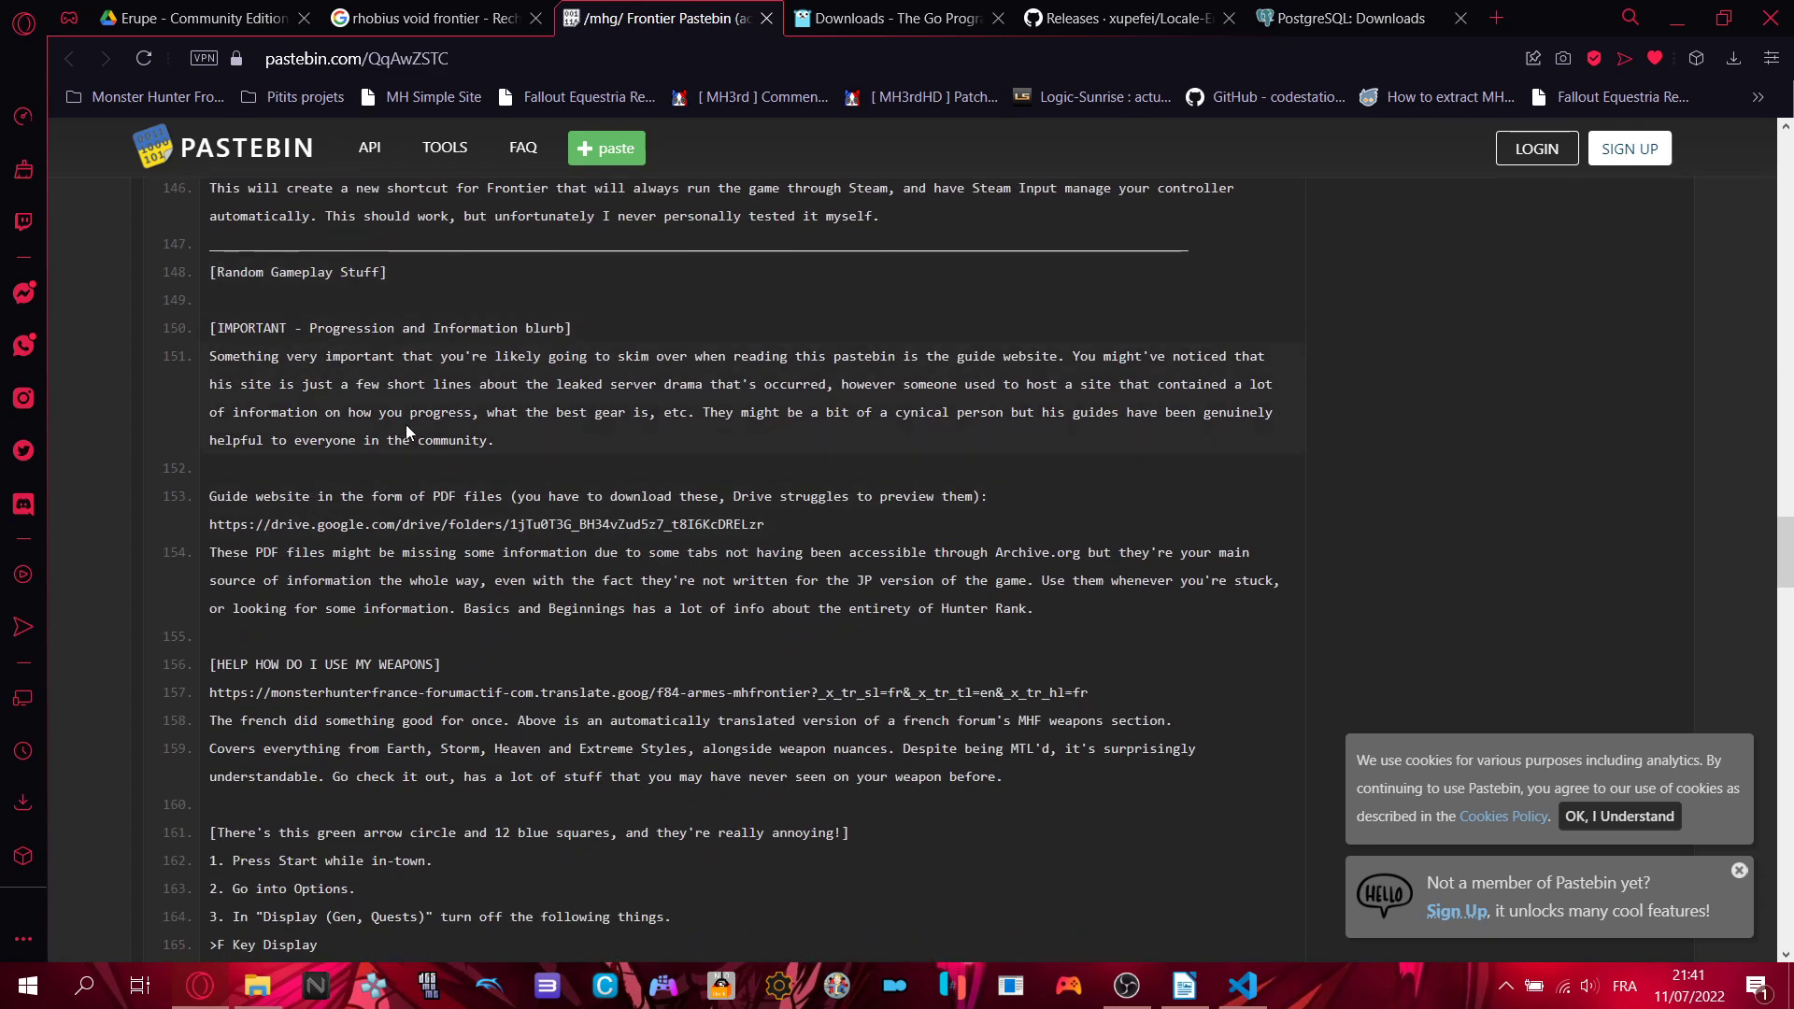
scroll(407, 426, down, 4)
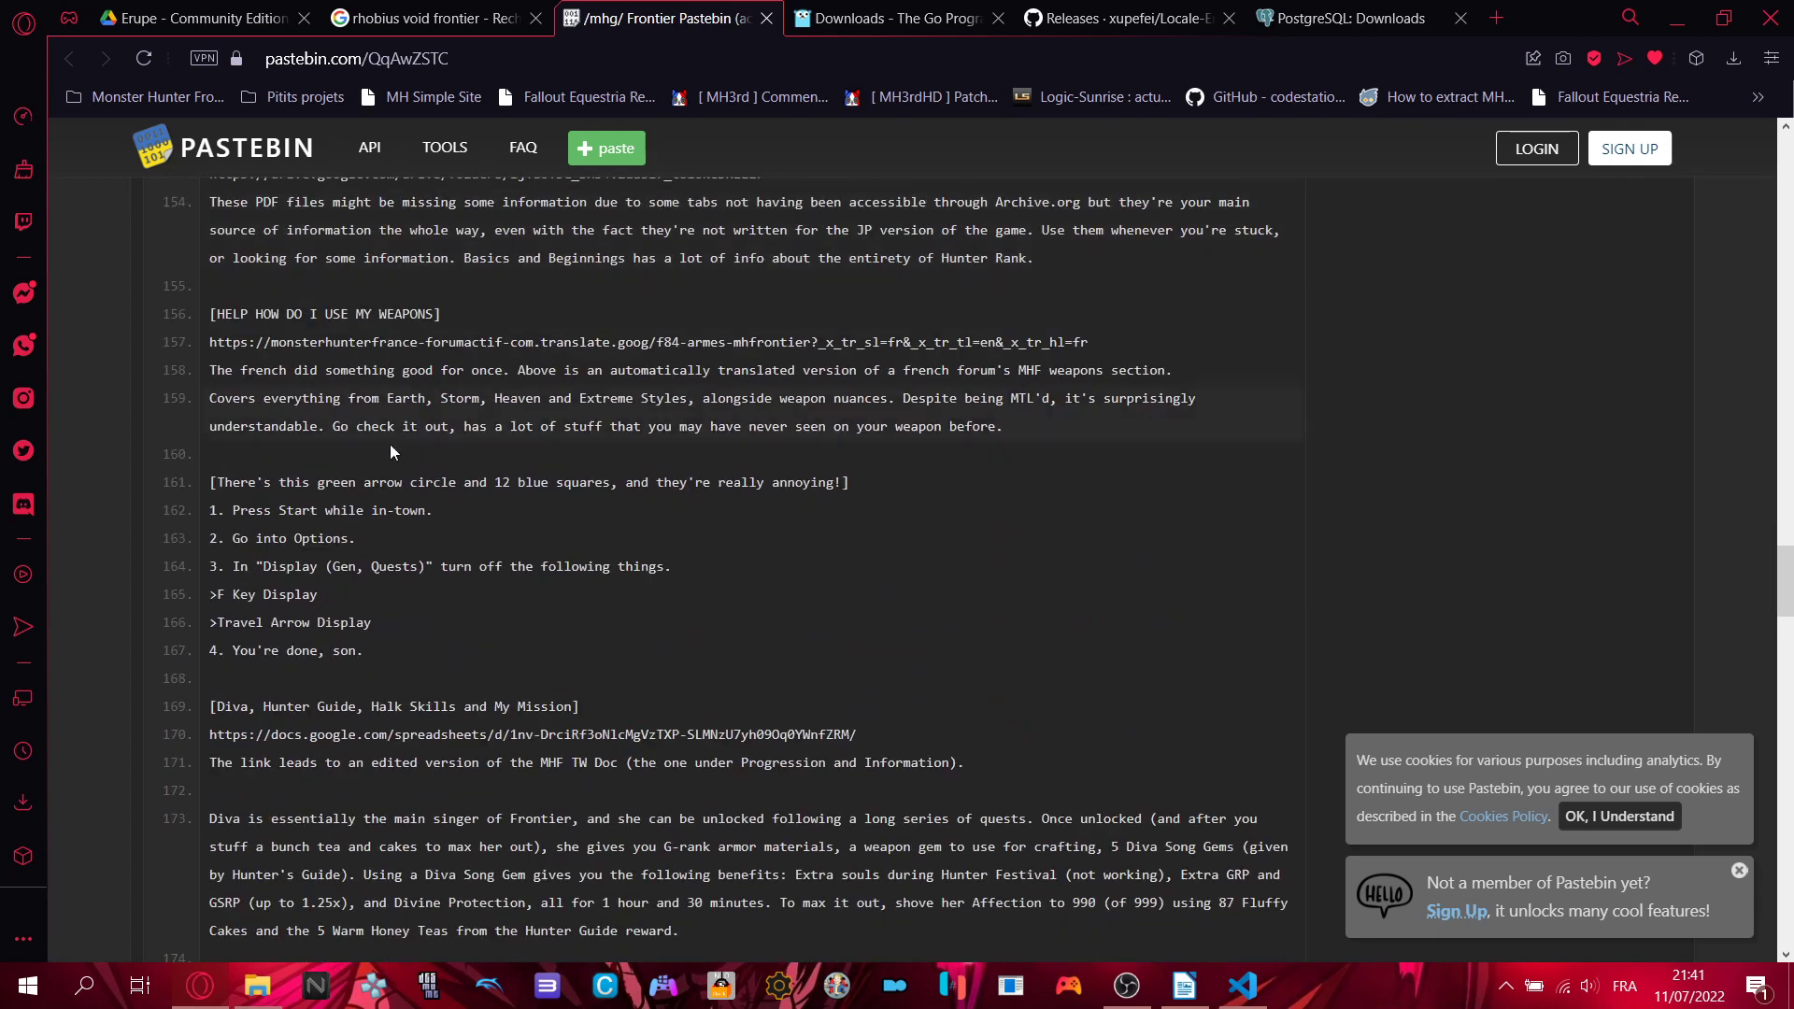
scroll(320, 612, down, 5)
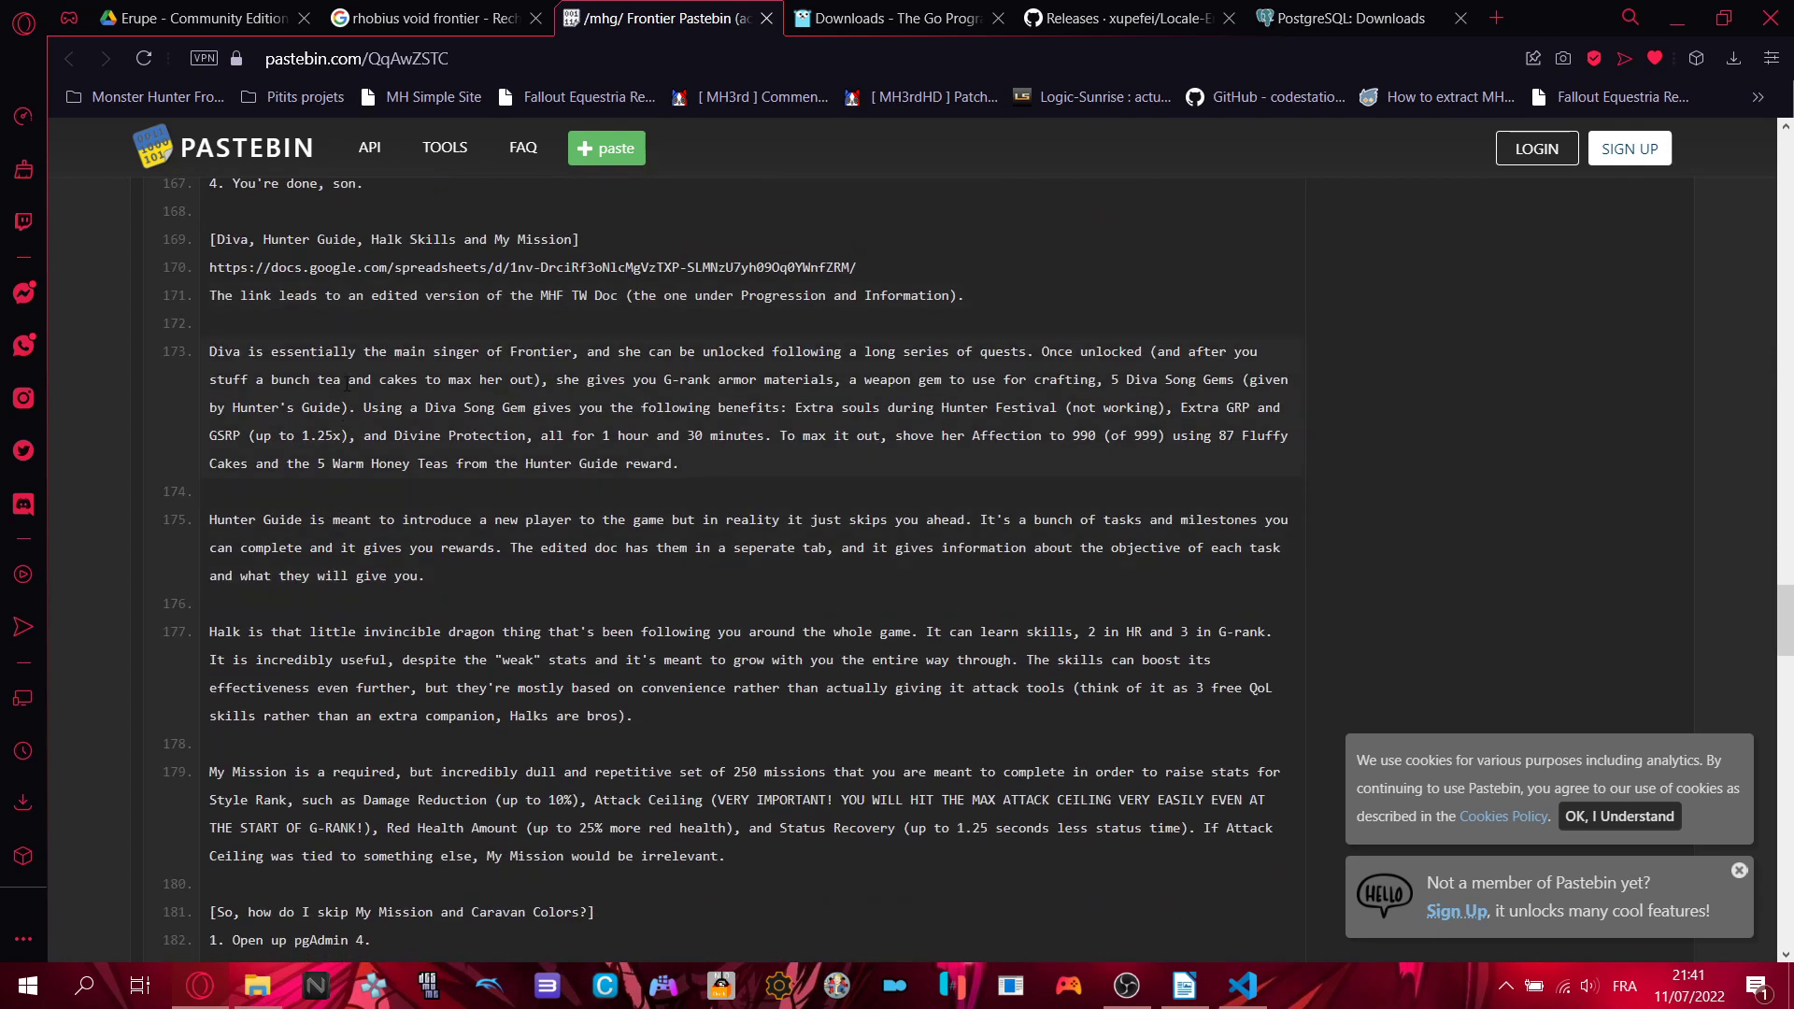
scroll(347, 383, down, 5)
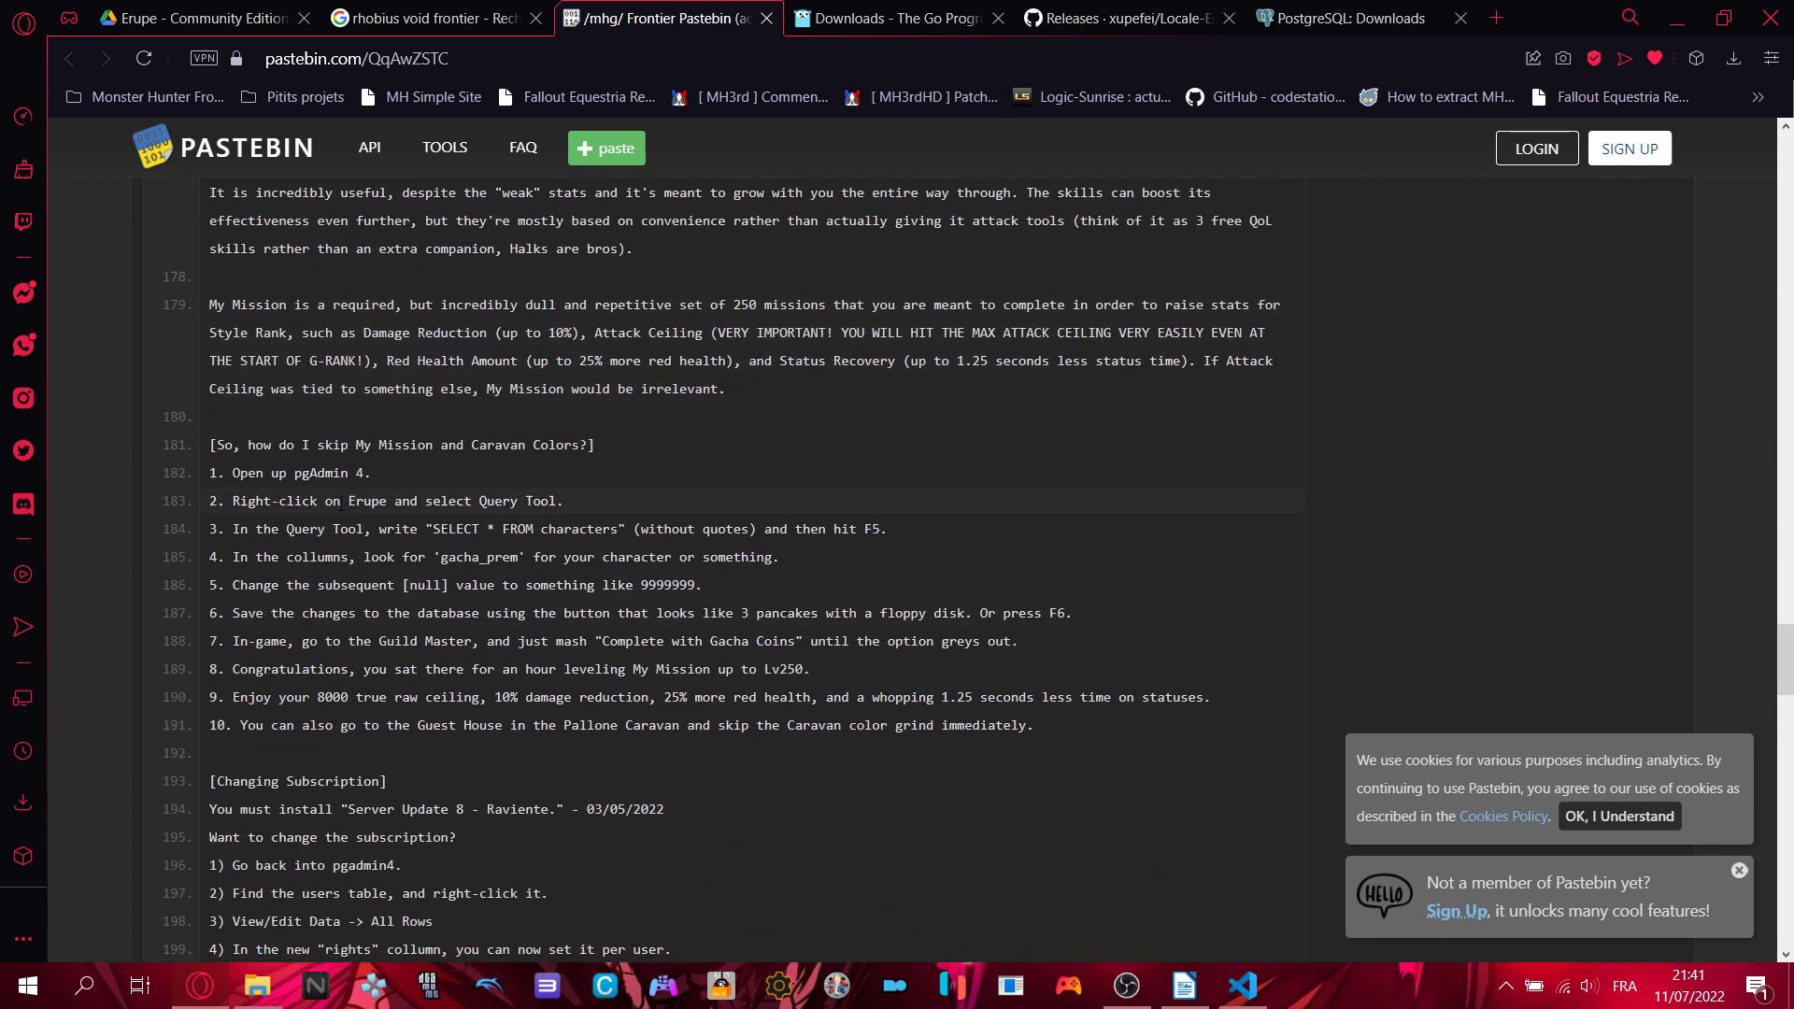
scroll(341, 505, down, 6)
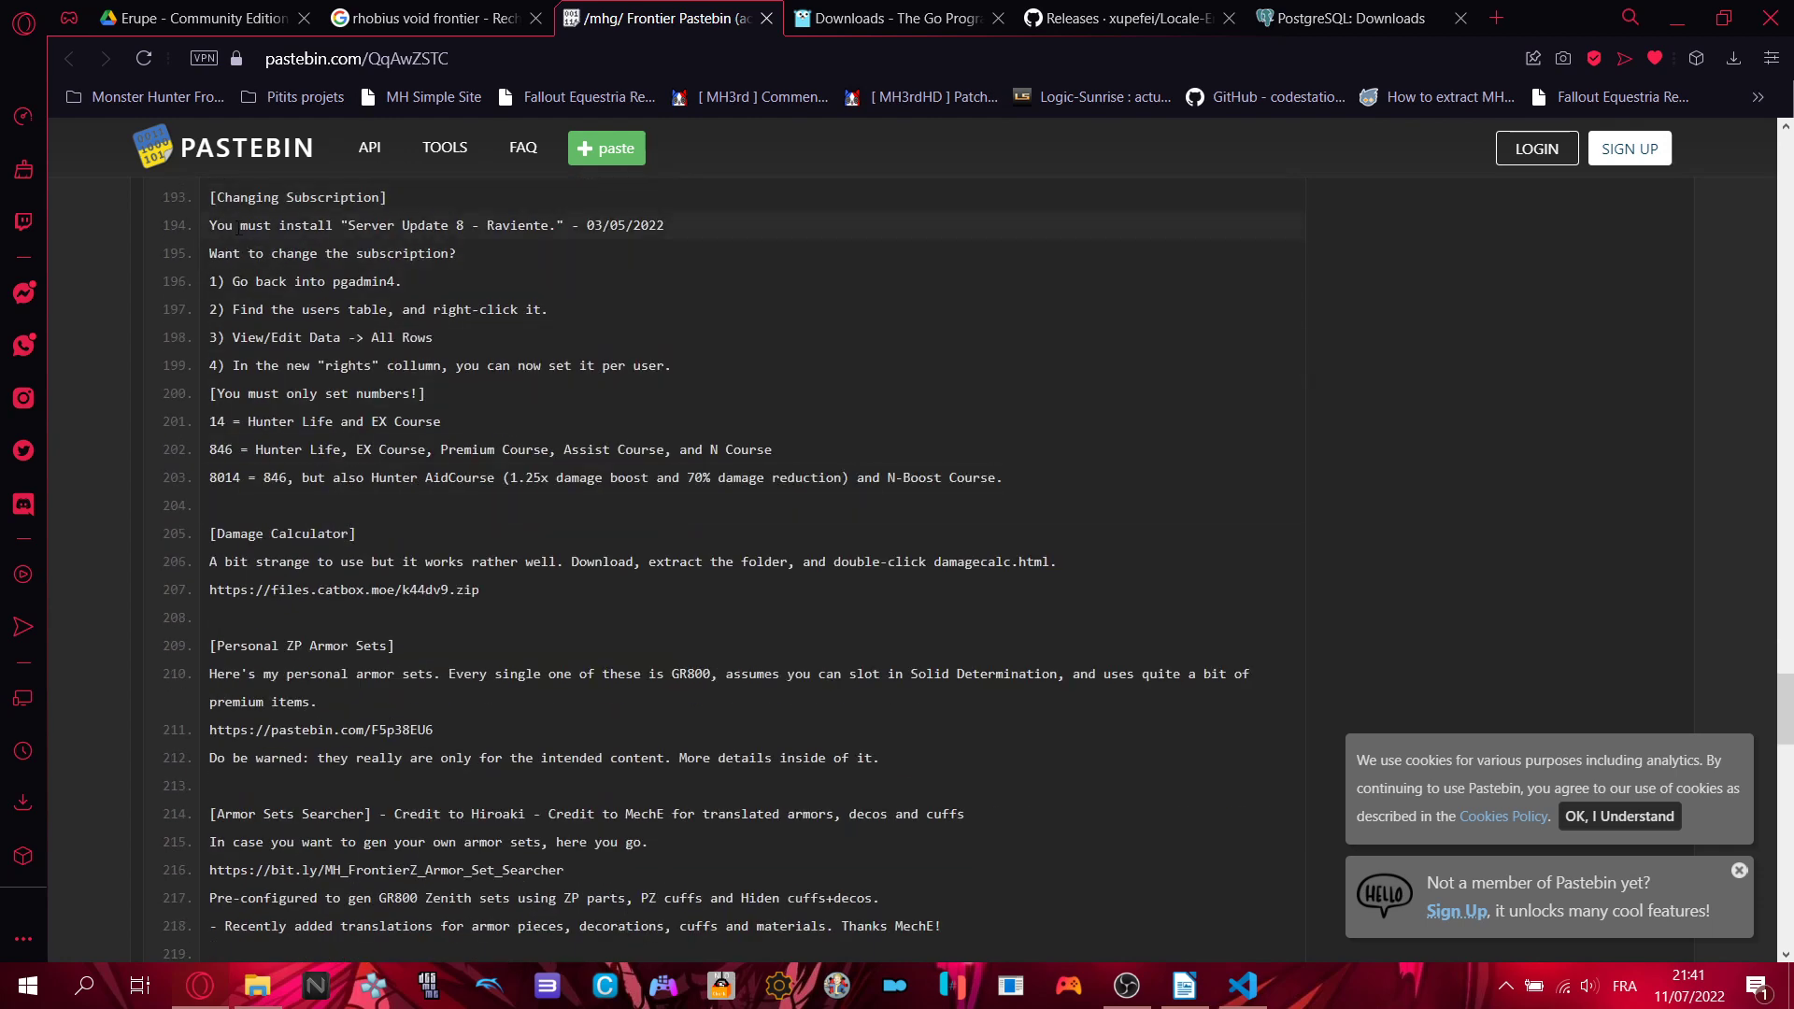
drag(240, 226, 712, 372)
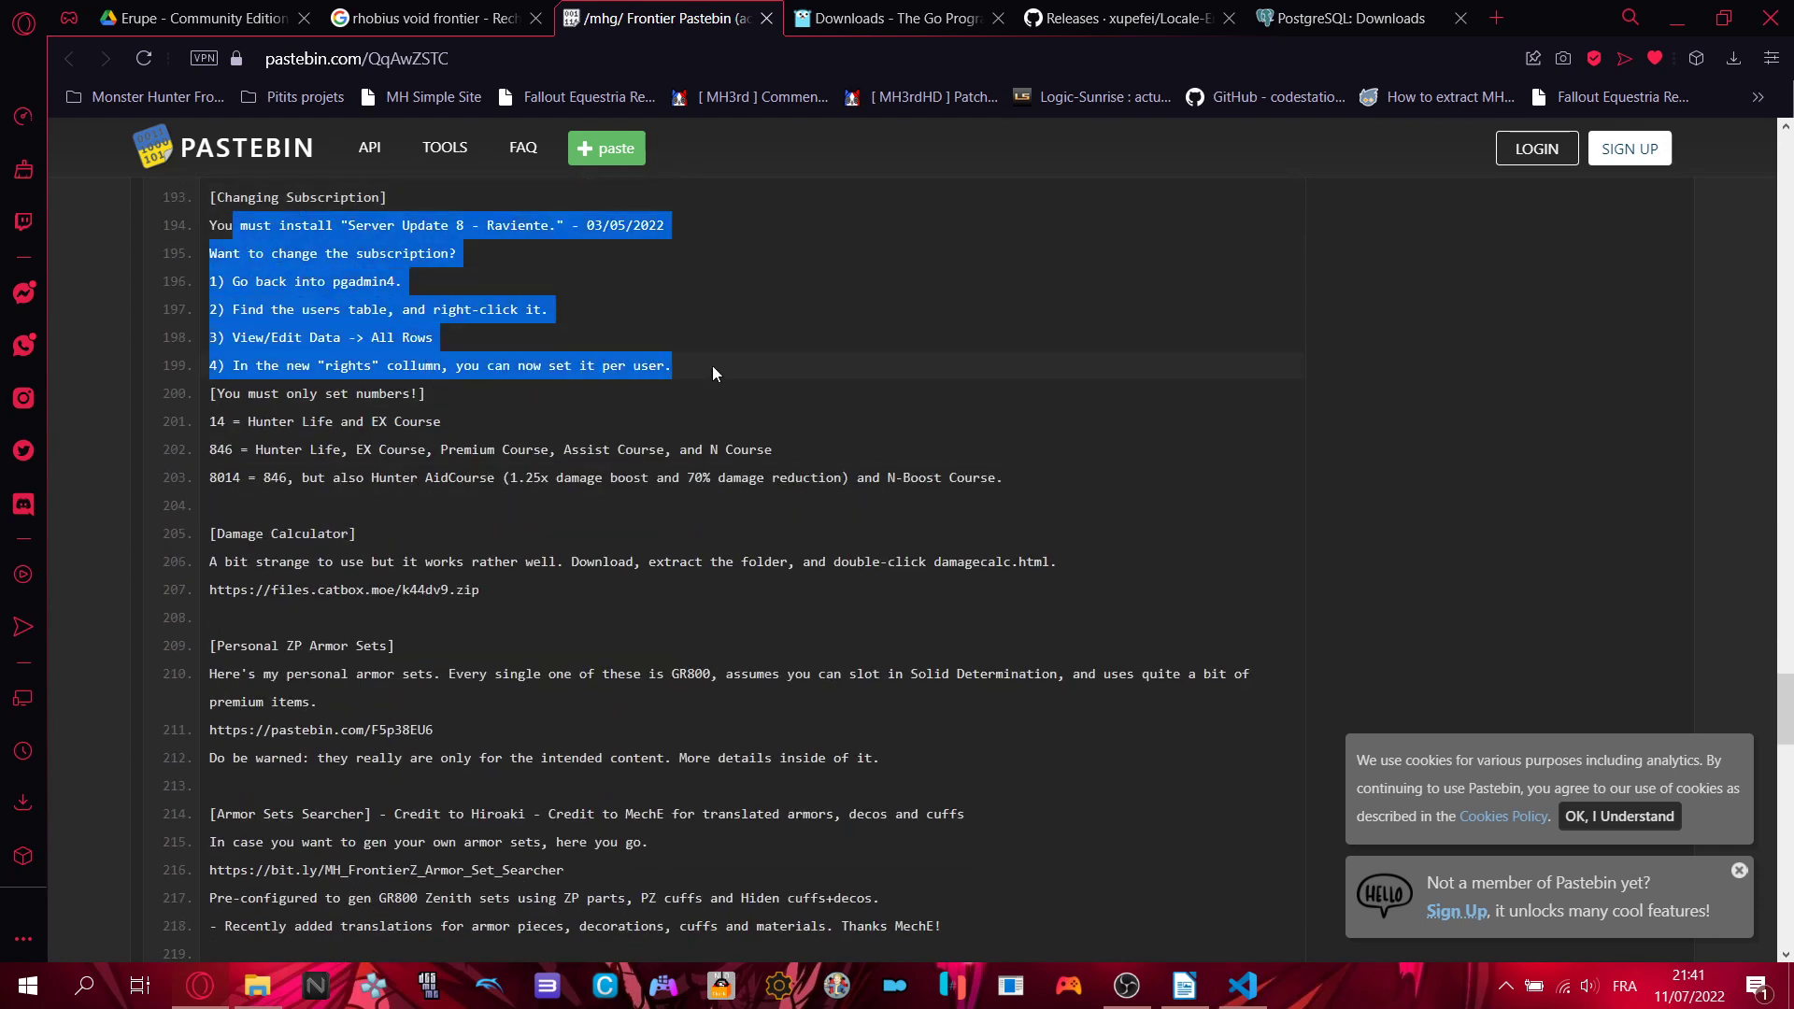
click(713, 373)
scroll(953, 381, up, 1)
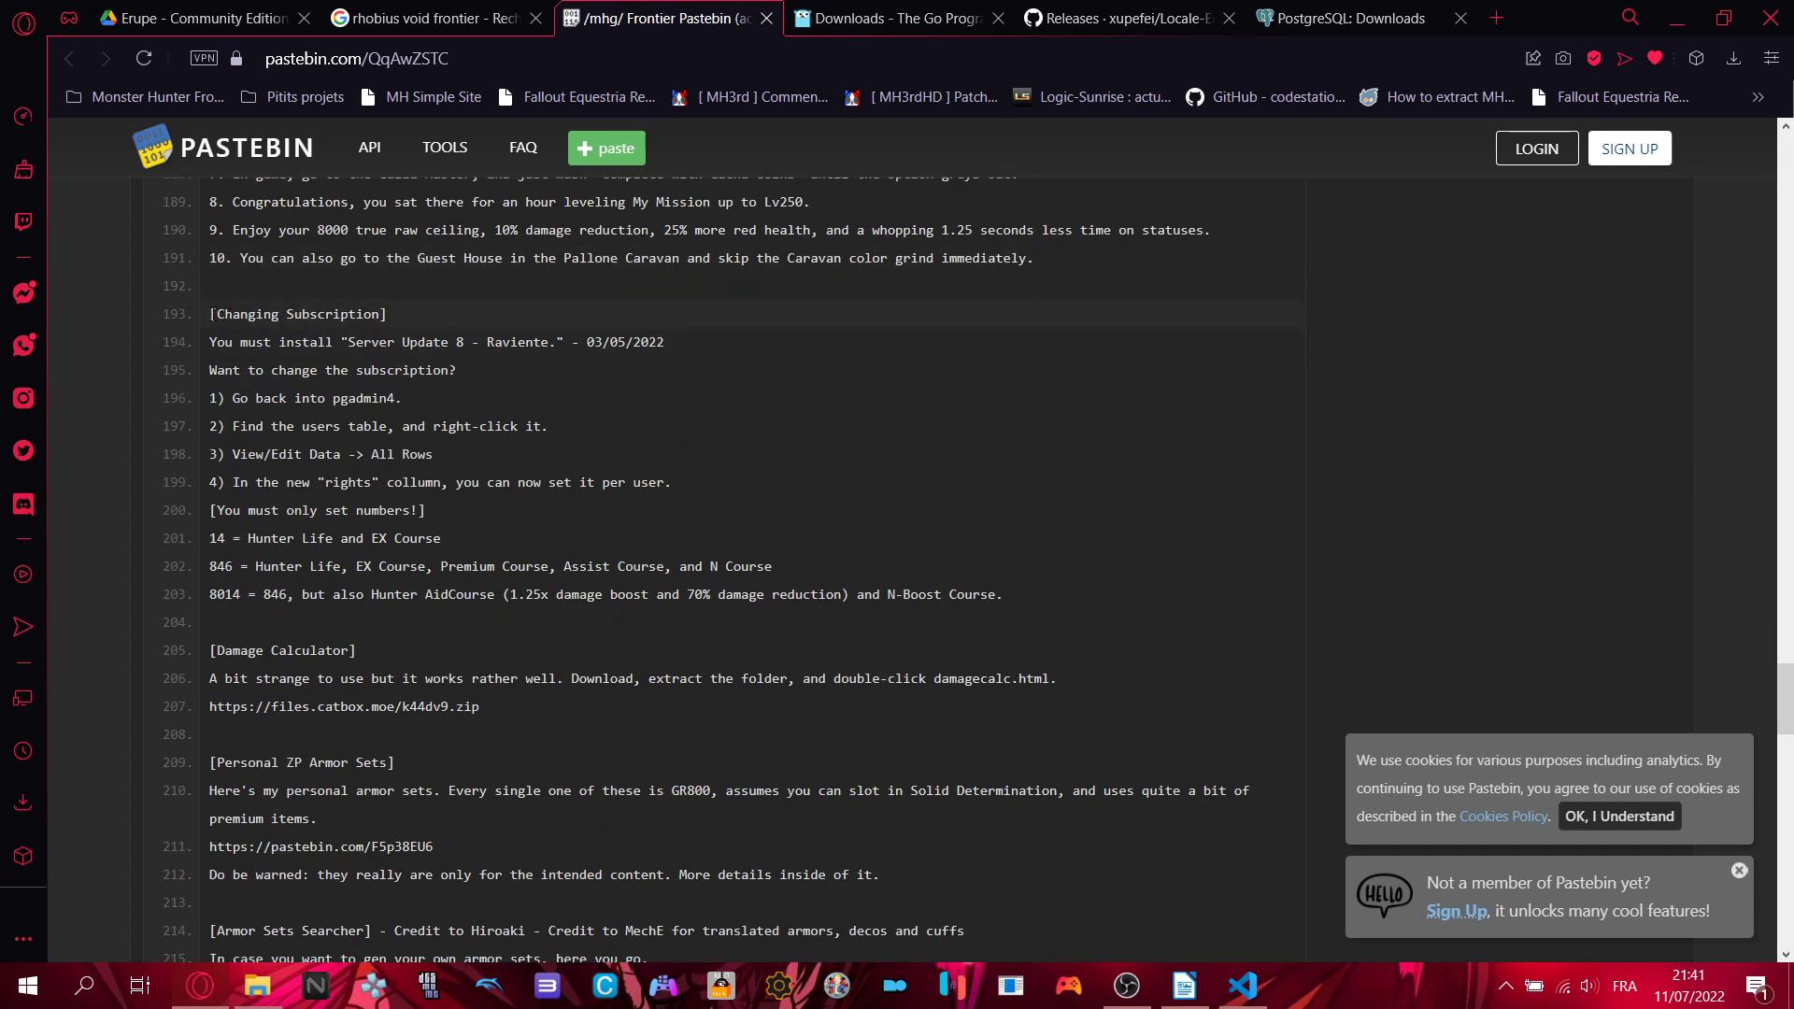
drag(210, 314, 429, 453)
click(851, 378)
scroll(851, 383, down, 1)
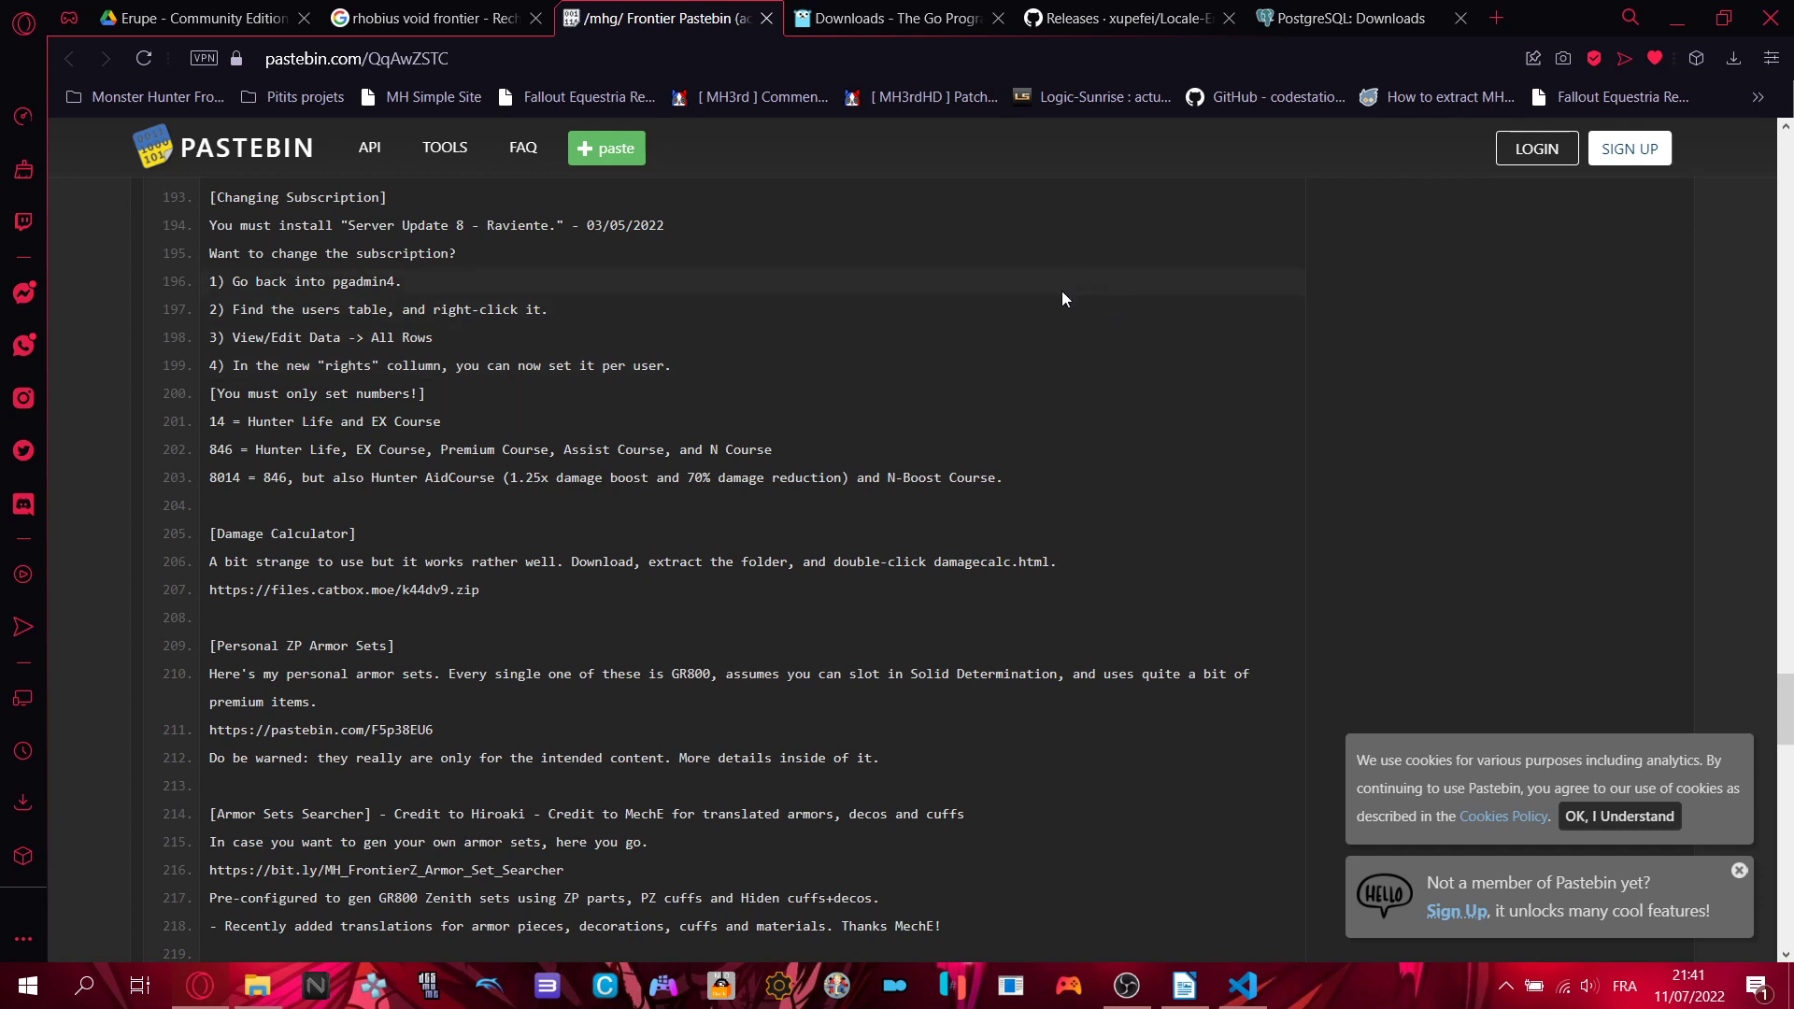
scroll(871, 558, down, 2)
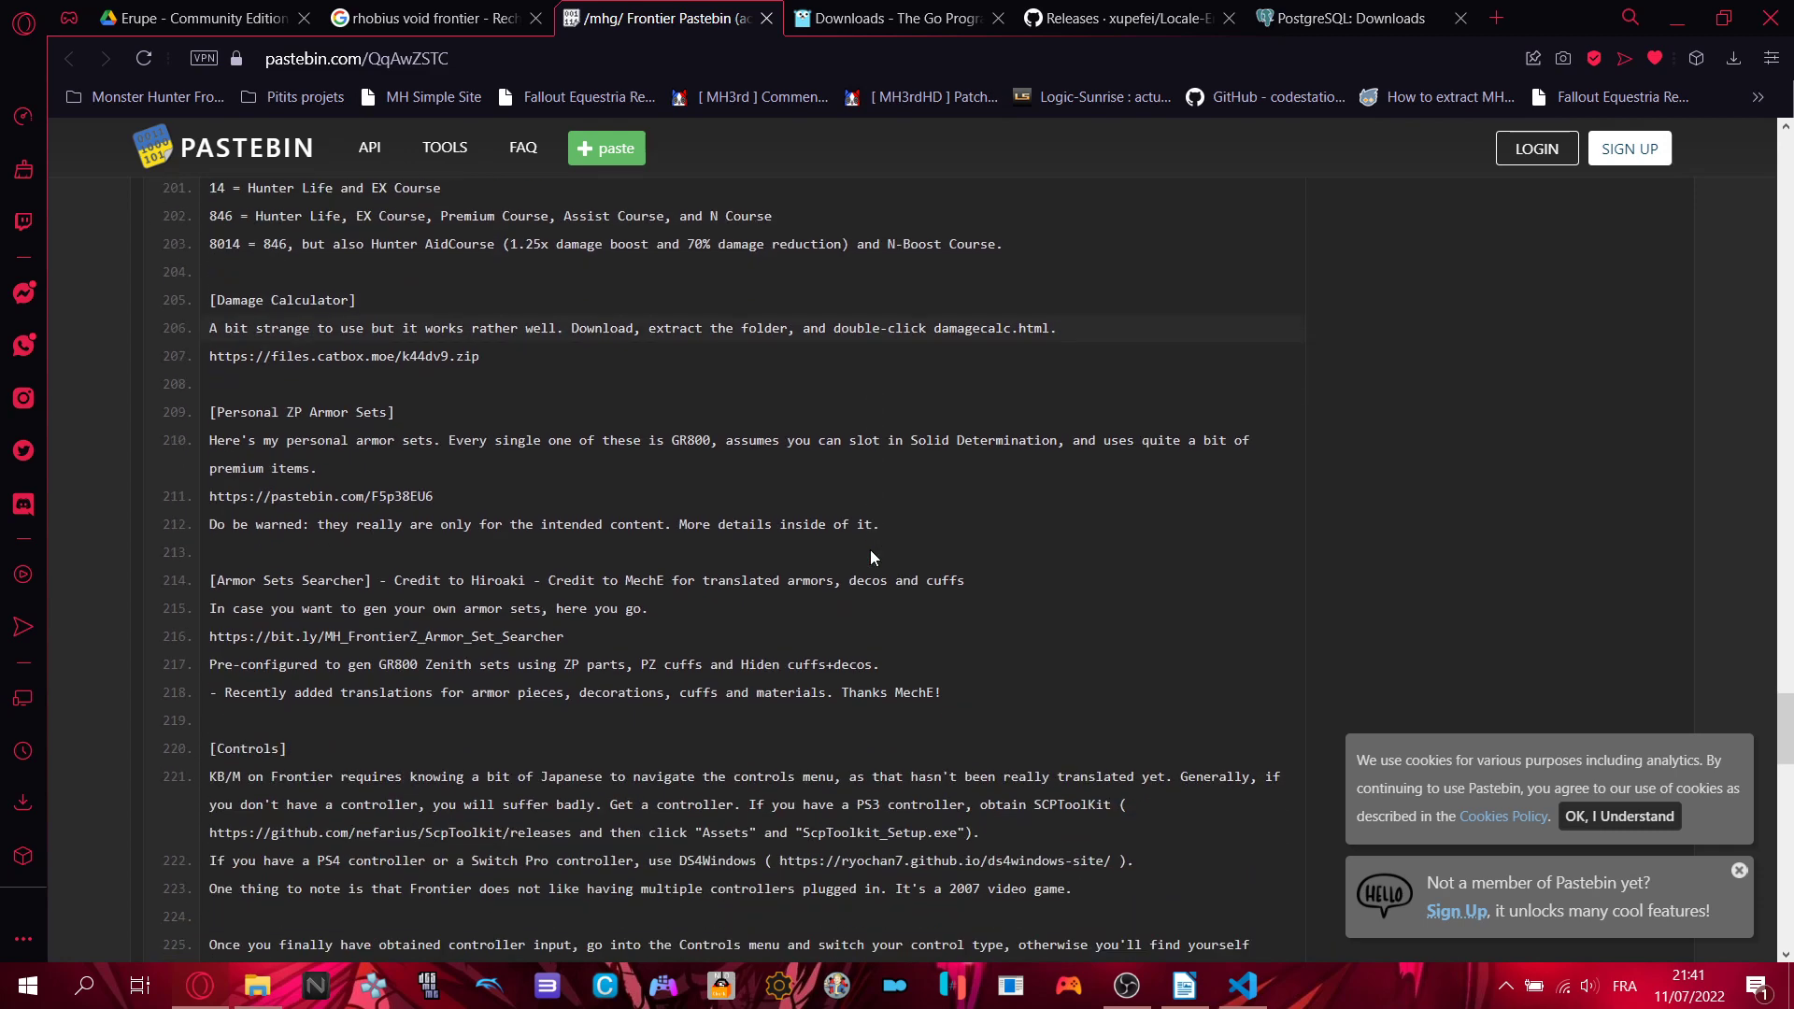
scroll(401, 587, down, 4)
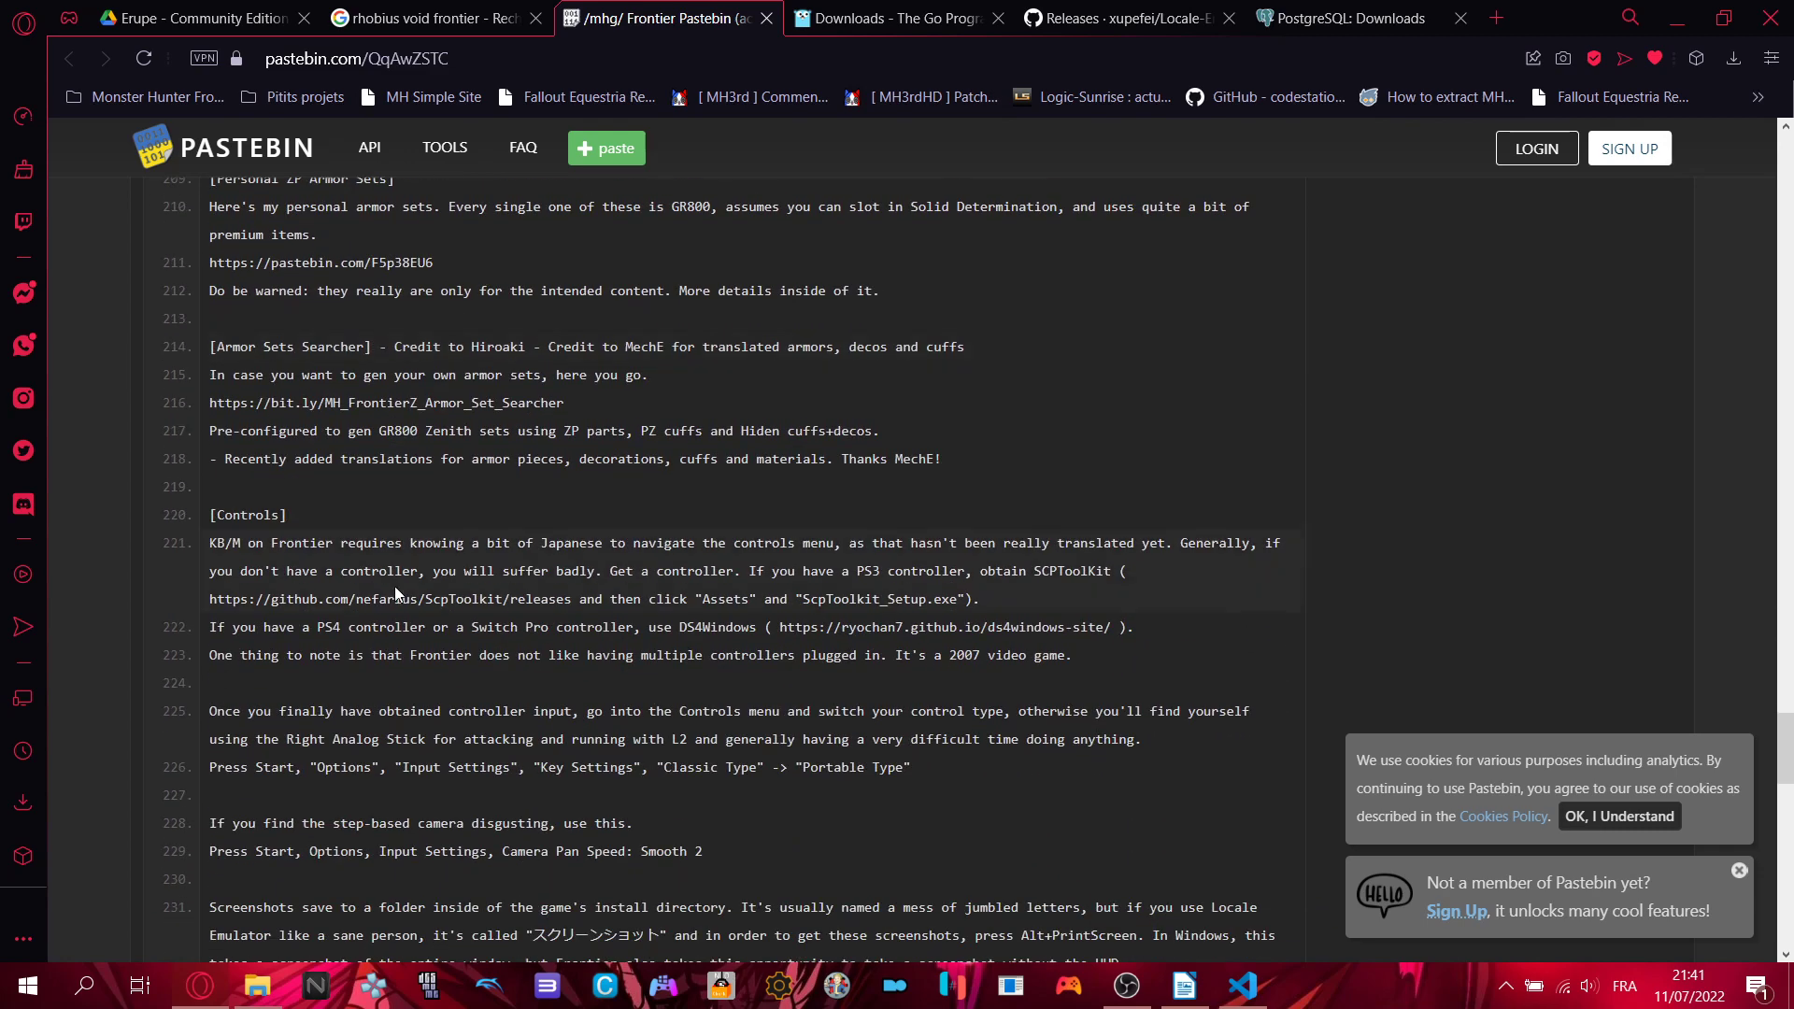
scroll(396, 588, down, 1)
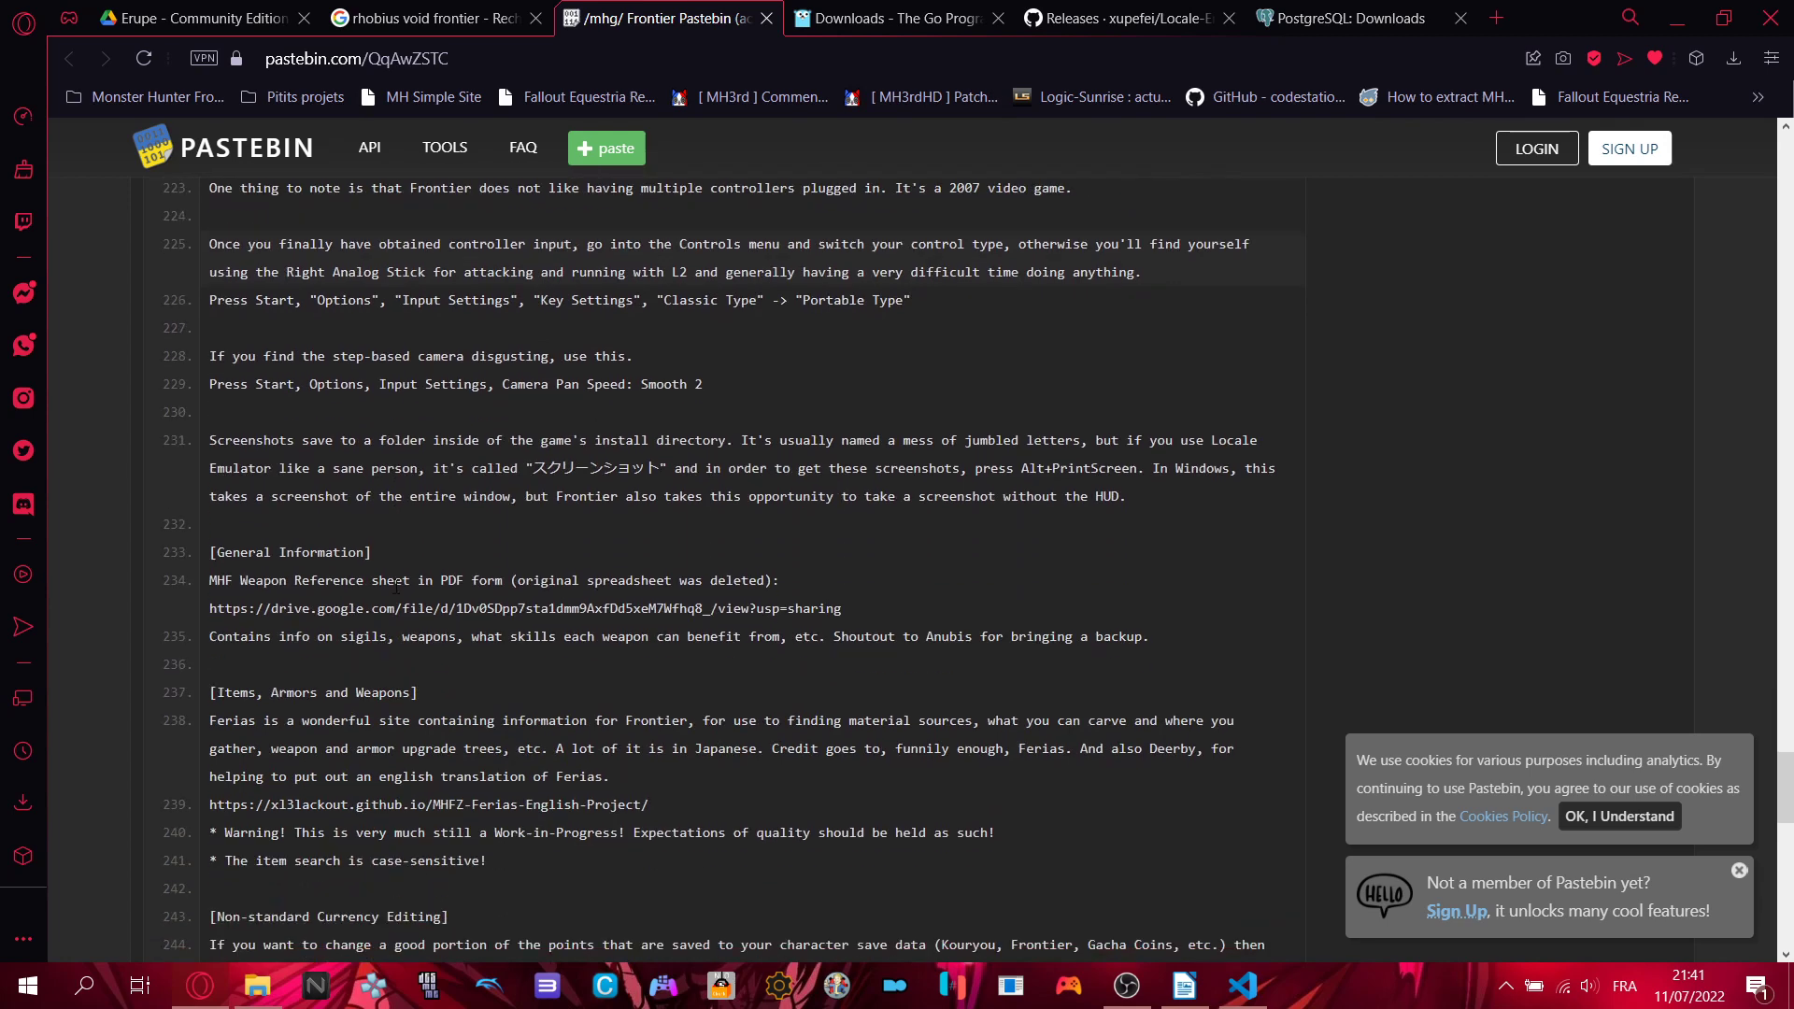
scroll(396, 588, down, 6)
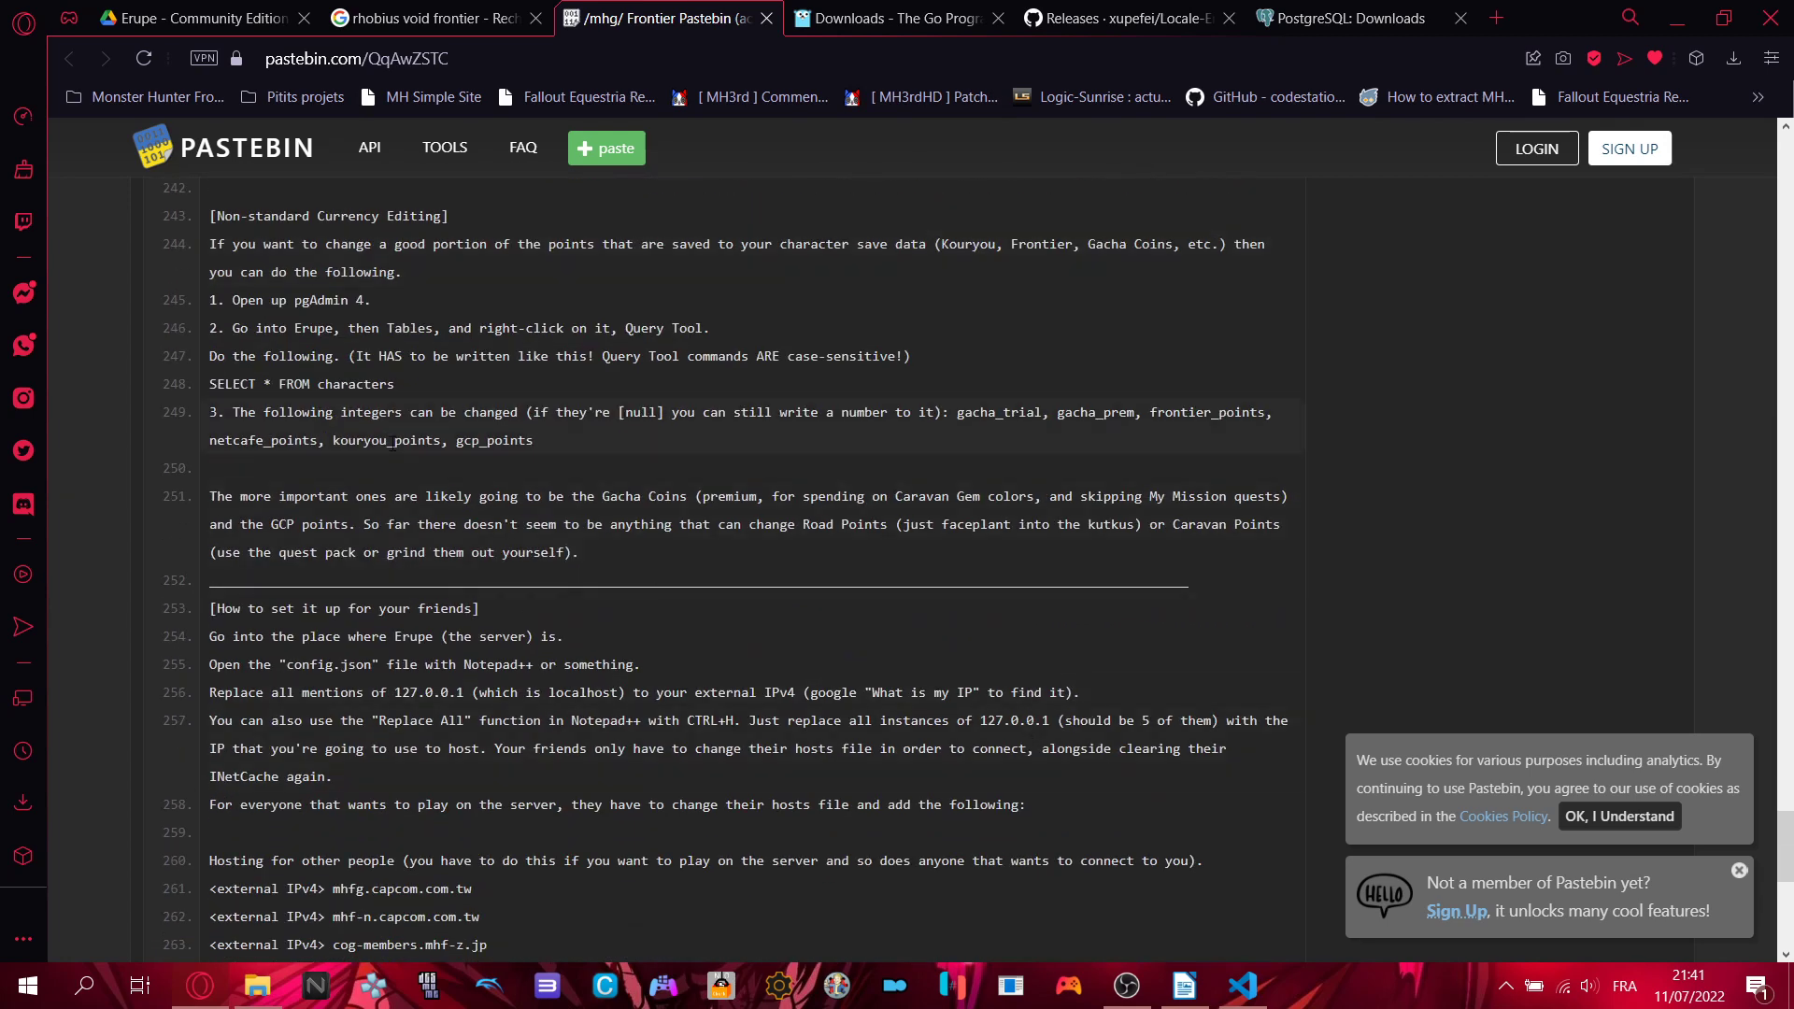
scroll(724, 568, down, 2)
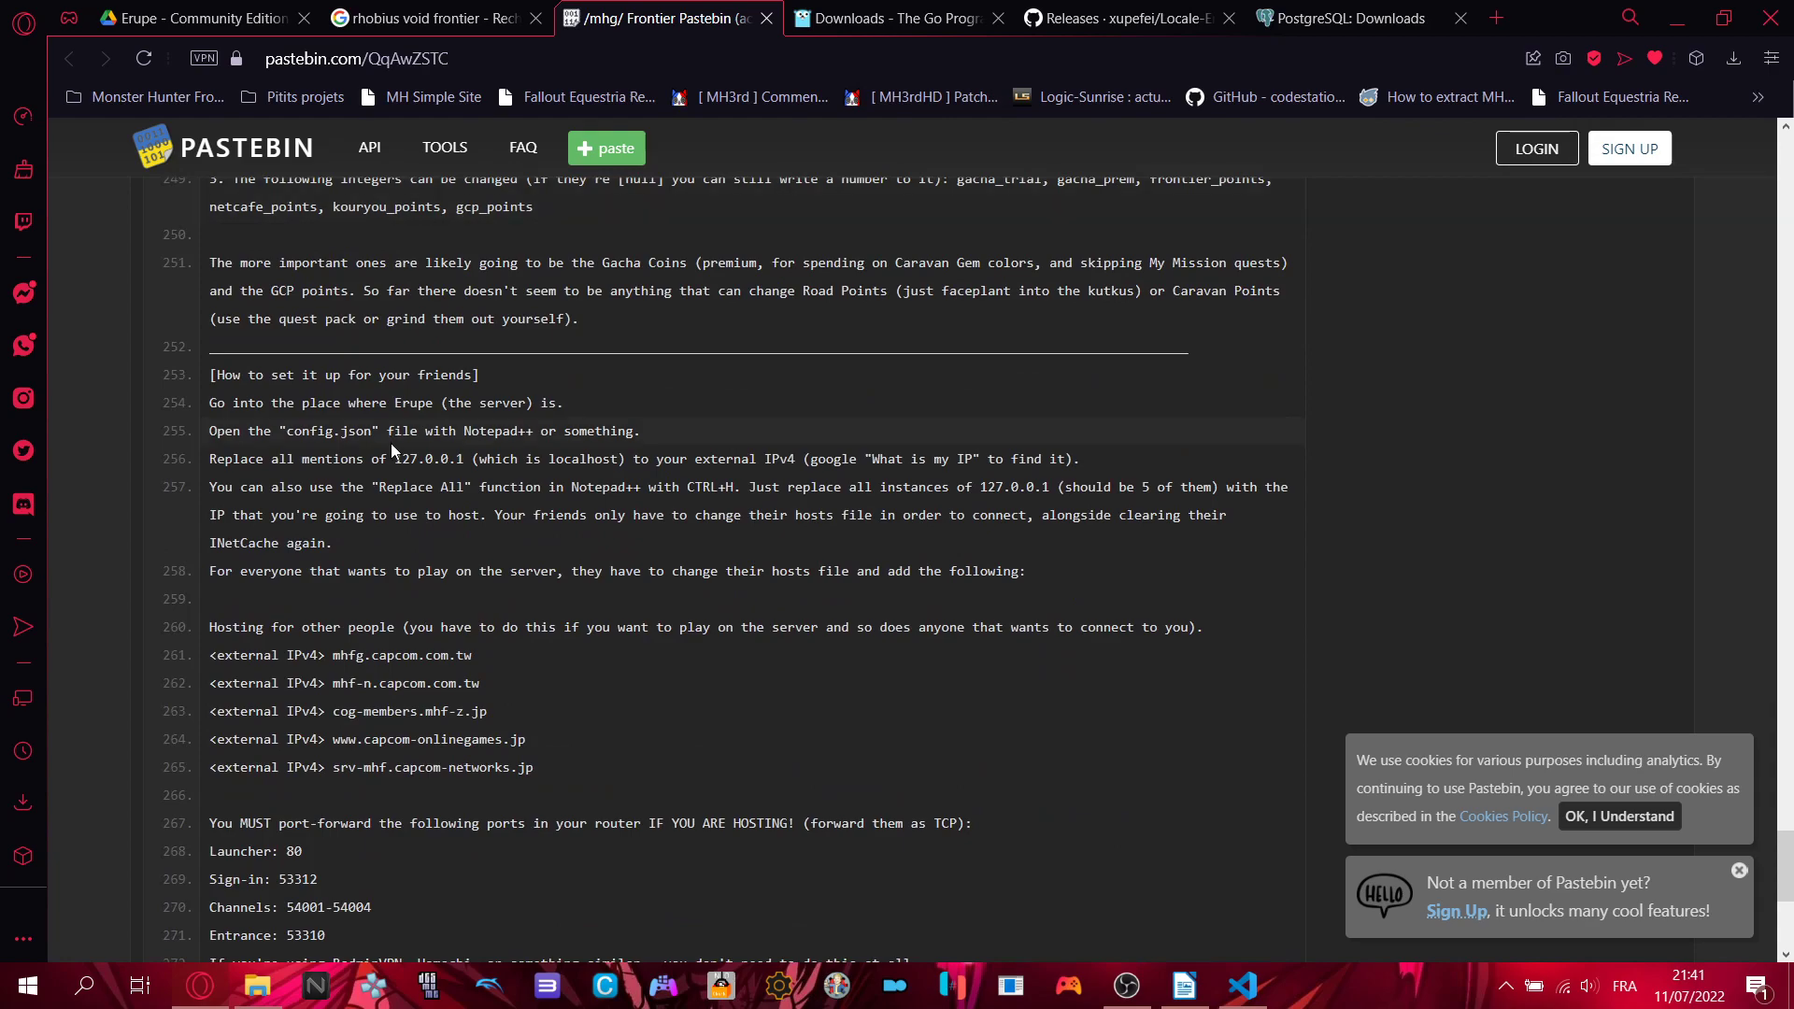
scroll(392, 450, down, 3)
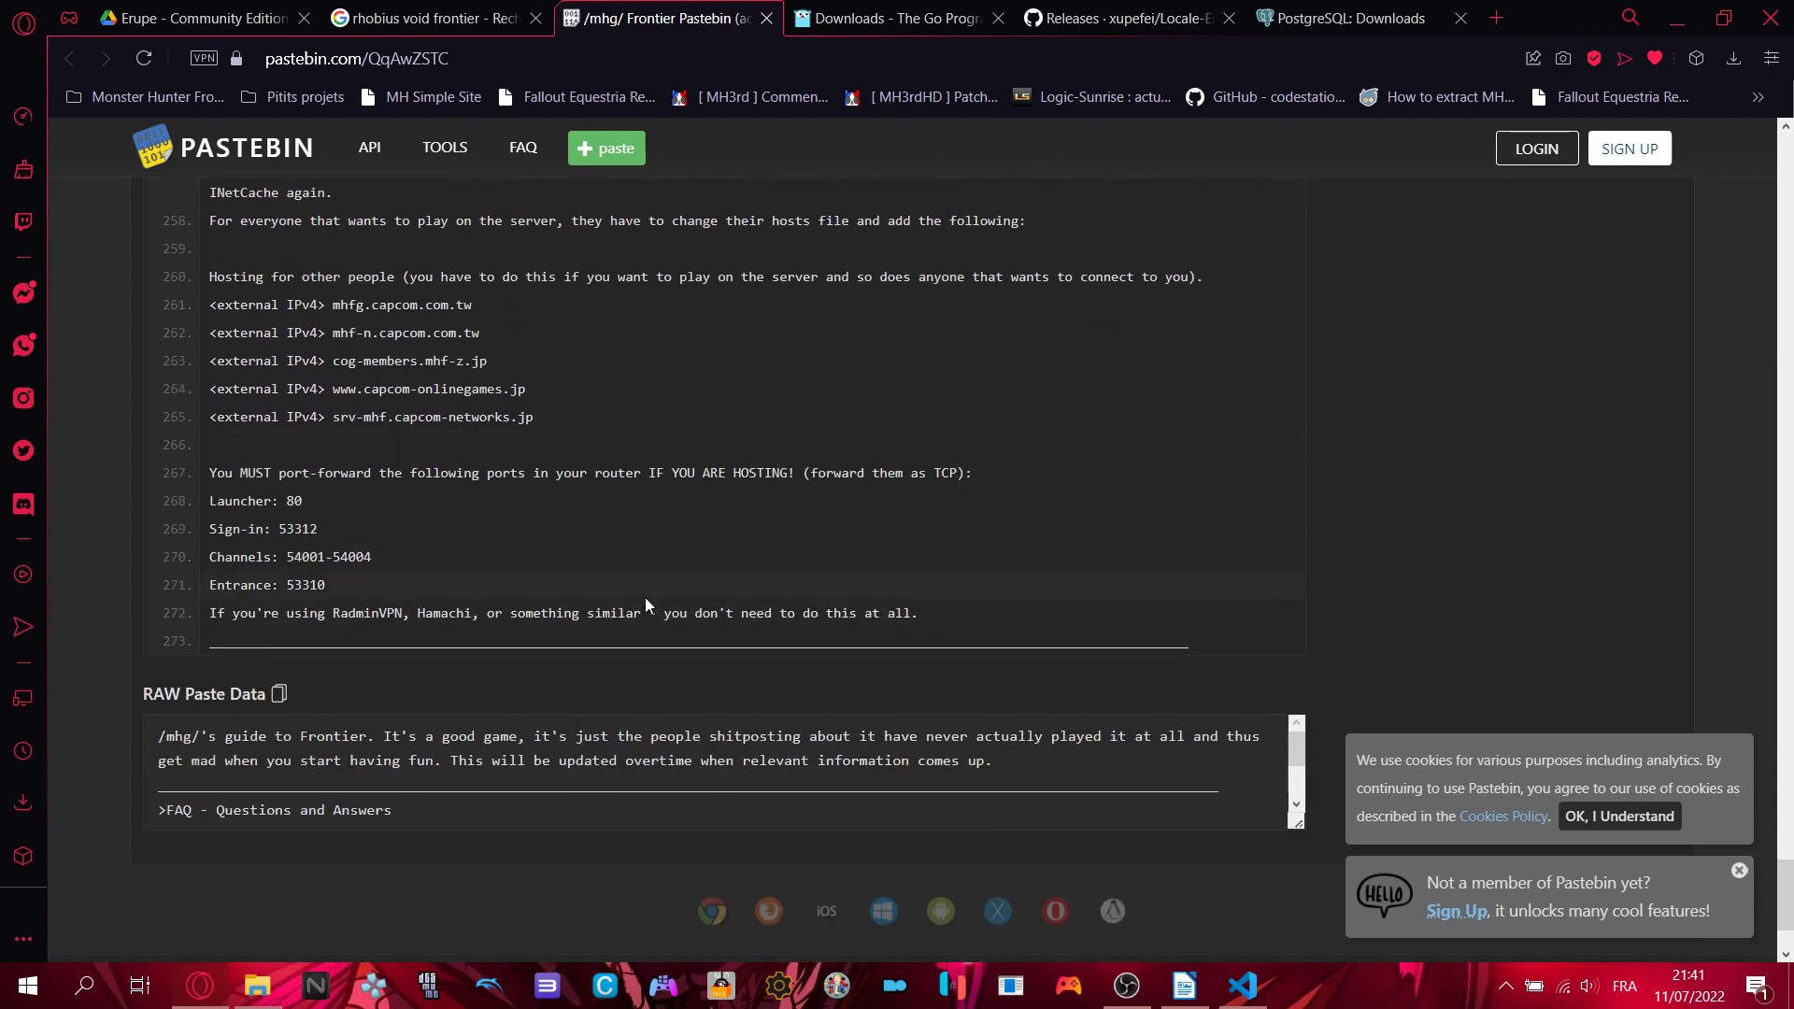
scroll(645, 606, up, 13)
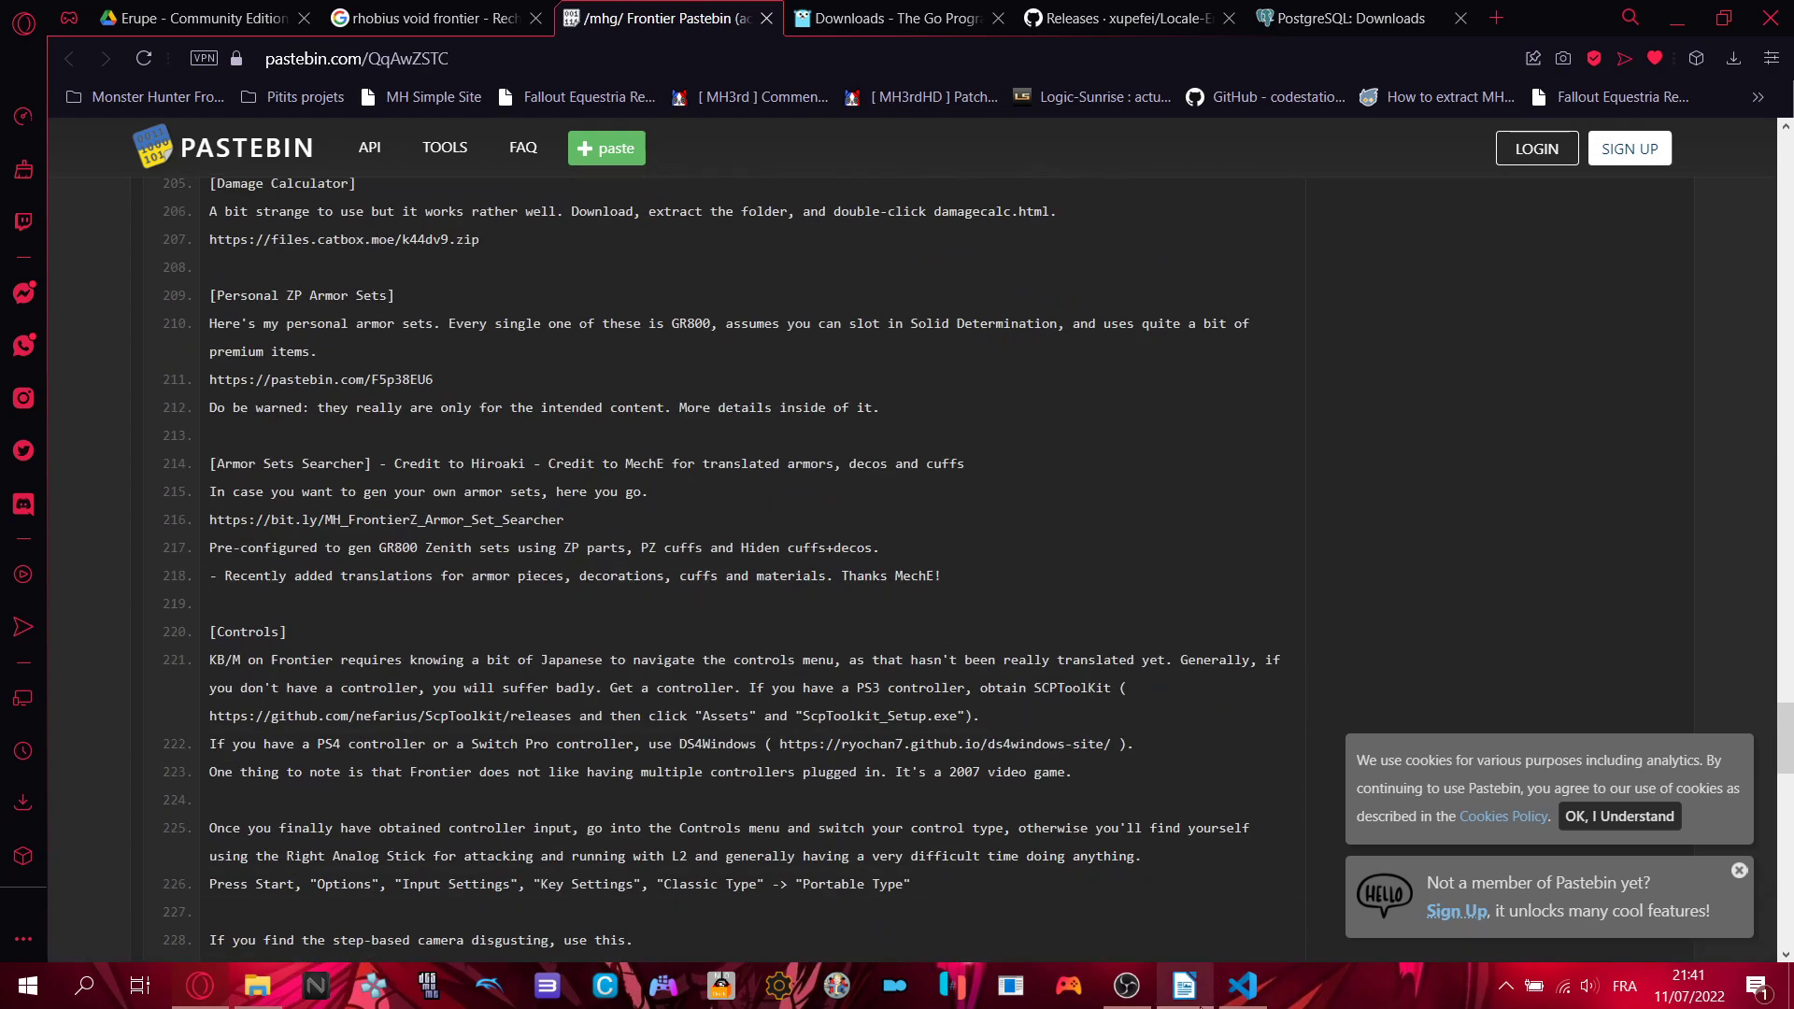
mouse_move(1202, 1007)
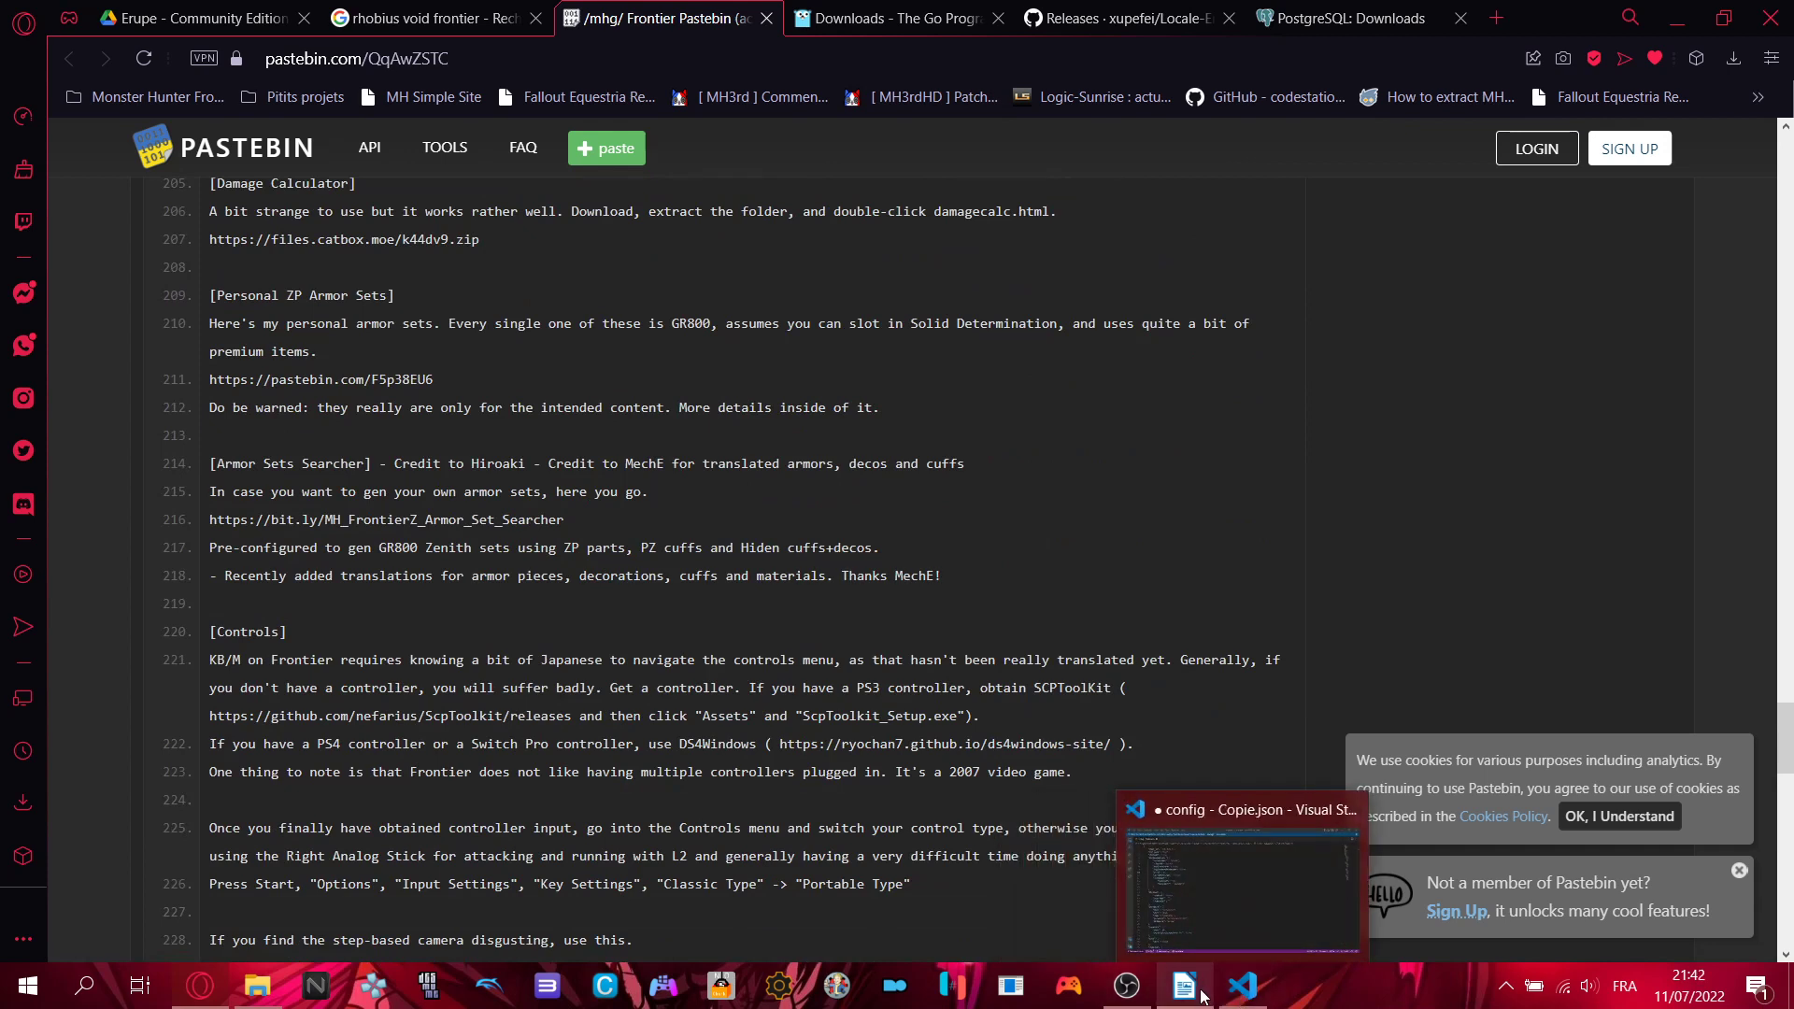
- Open Event List.txt from the Erupe folder and point out that 0 means no event
click(316, 986)
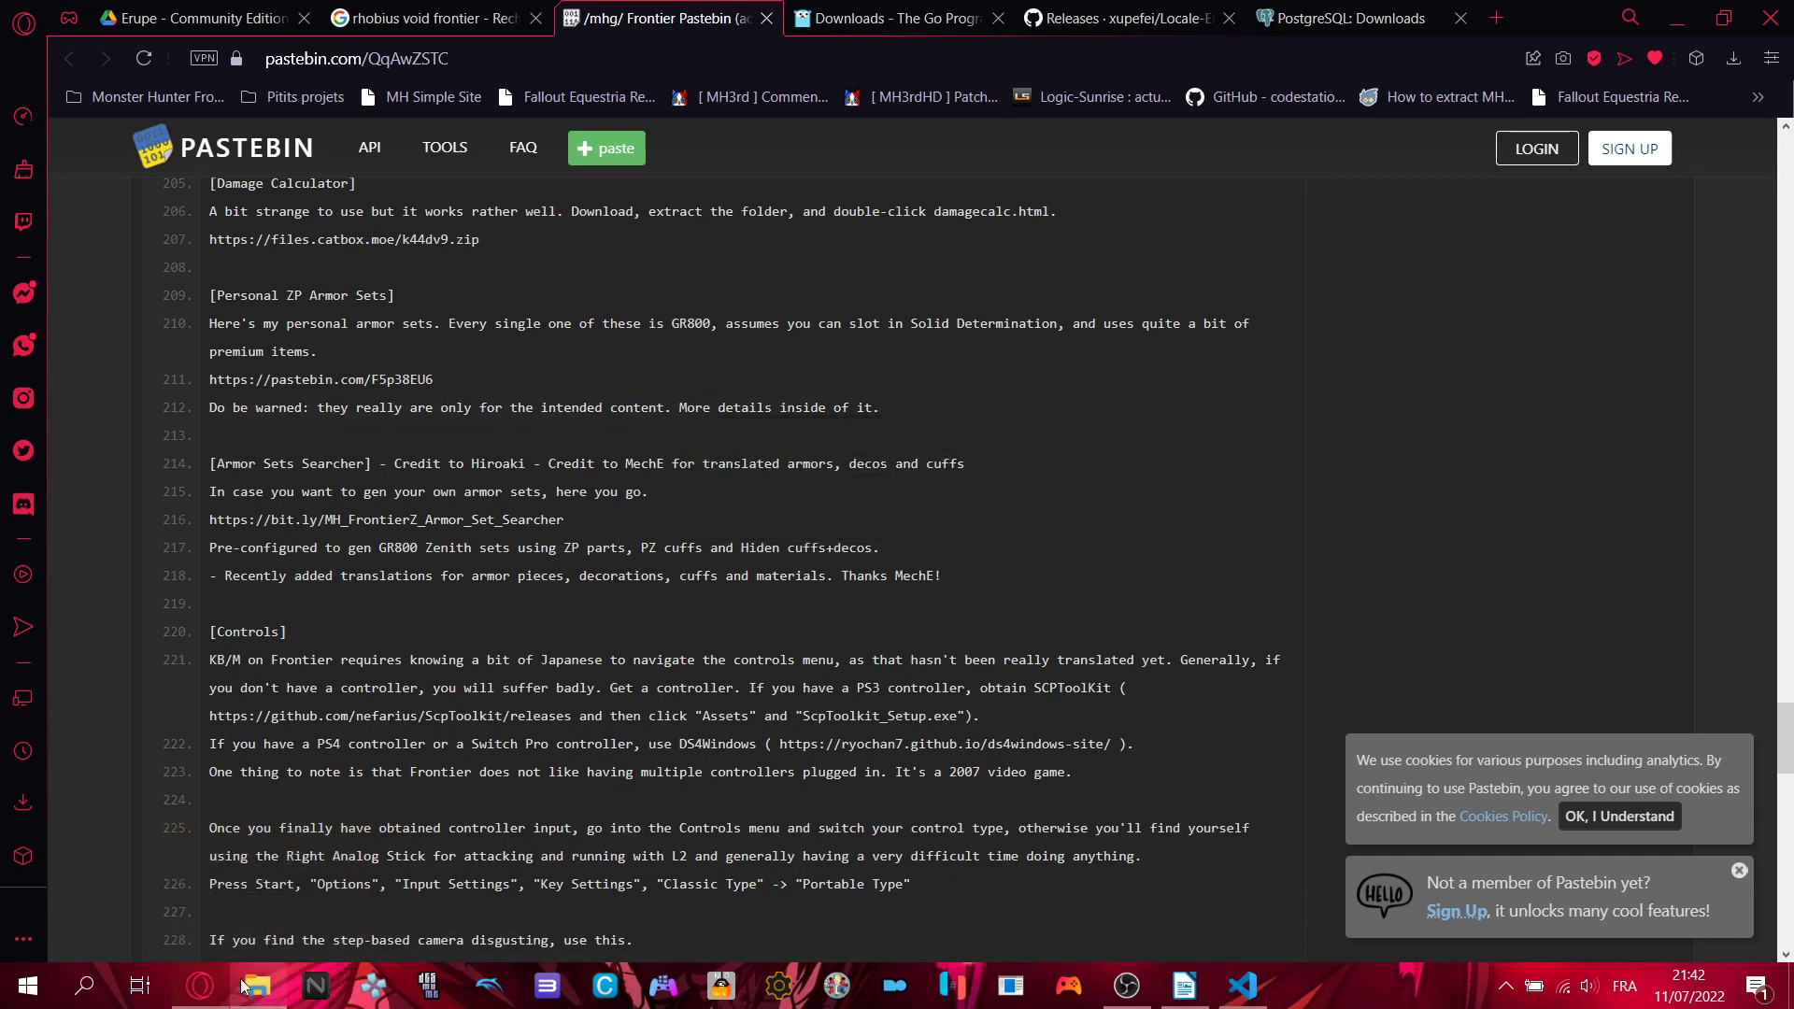
click(257, 986)
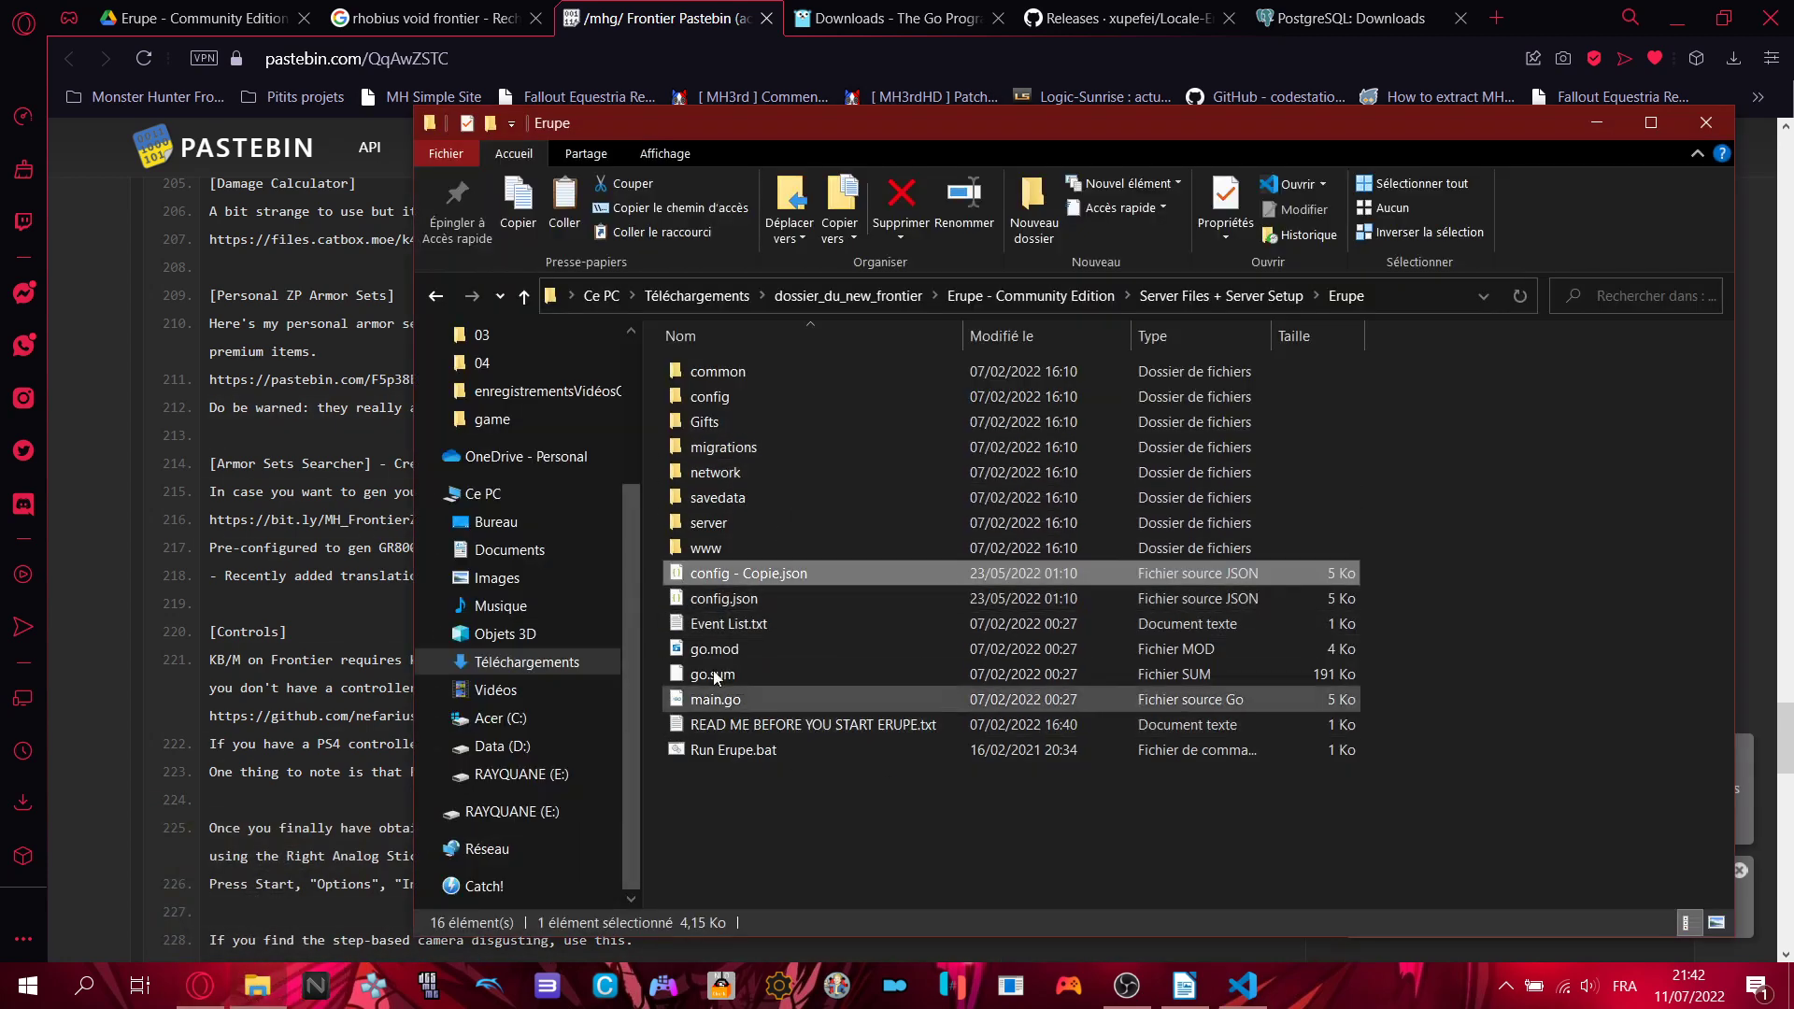
double_click(748, 624)
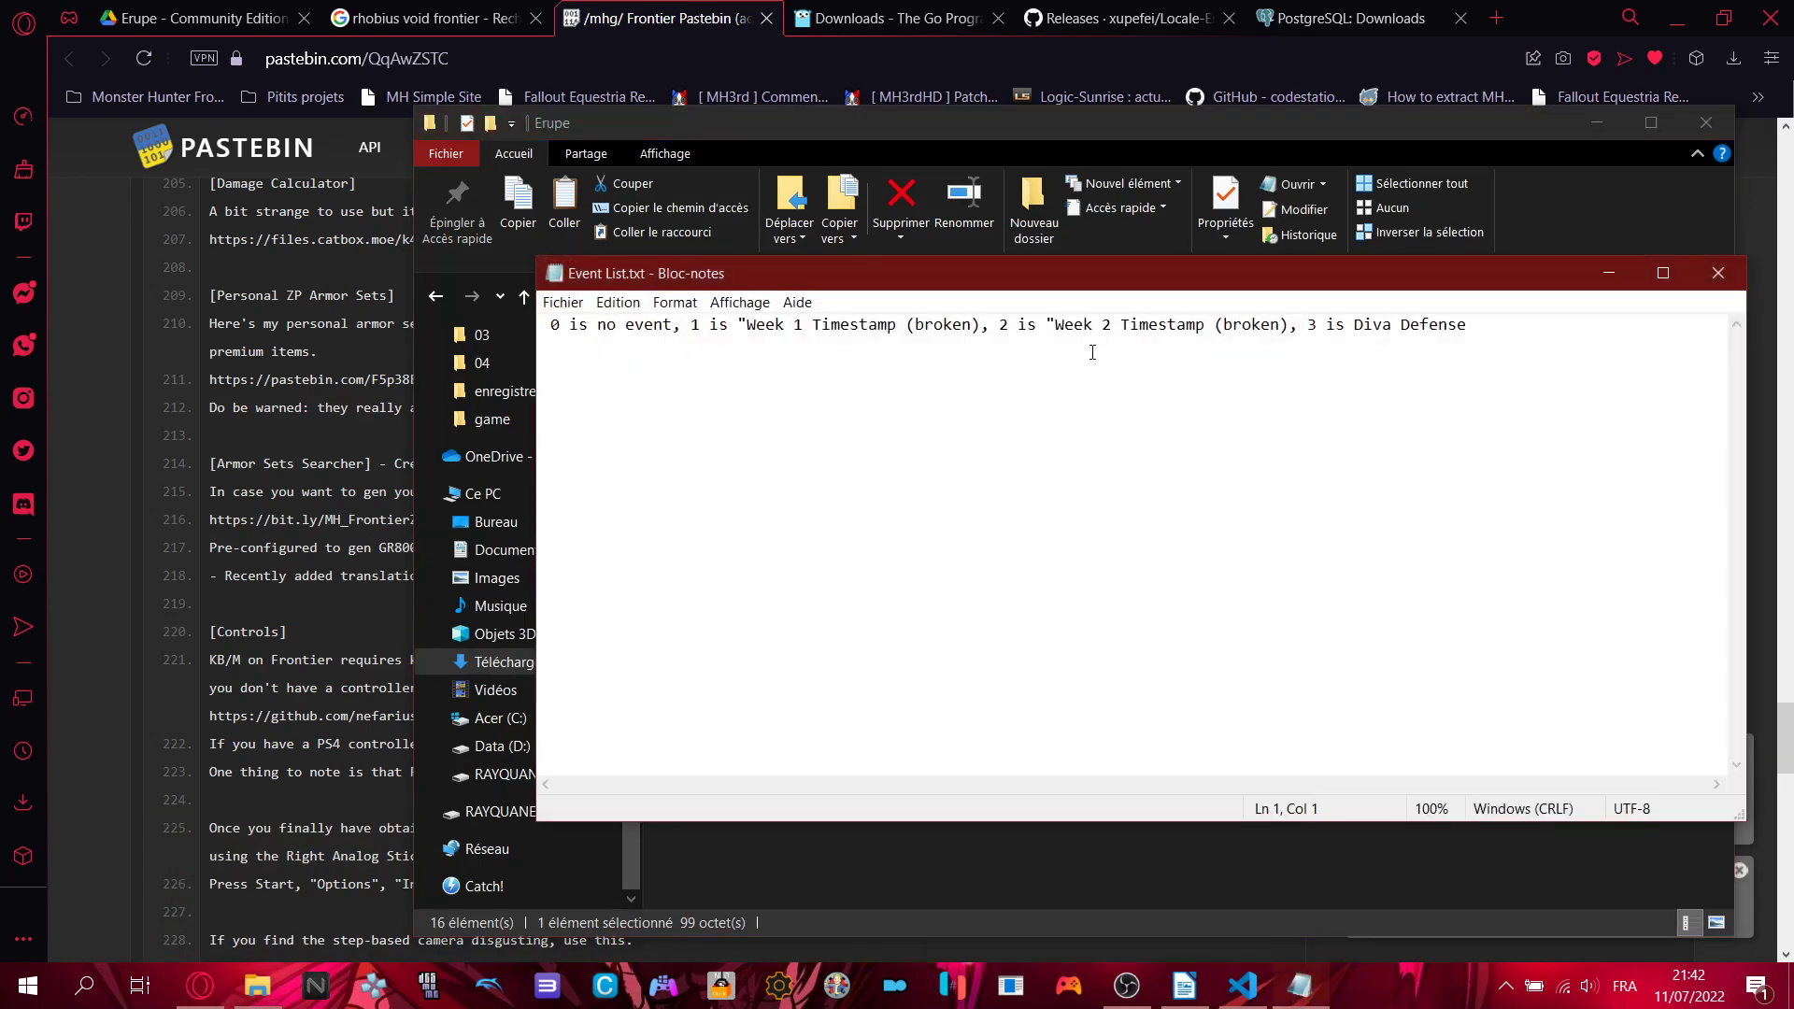
mouse_move(552, 327)
mouse_down()
mouse_move(1385, 329)
mouse_move(702, 359)
mouse_move(572, 327)
mouse_up()
click(672, 325)
- Point out the broken Week 1 and Week 2 timestamp events and 3 Diva Defense, then close Notepad
drag(692, 326, 1493, 328)
click(932, 324)
click(1000, 324)
click(1283, 325)
click(1260, 335)
click(1258, 332)
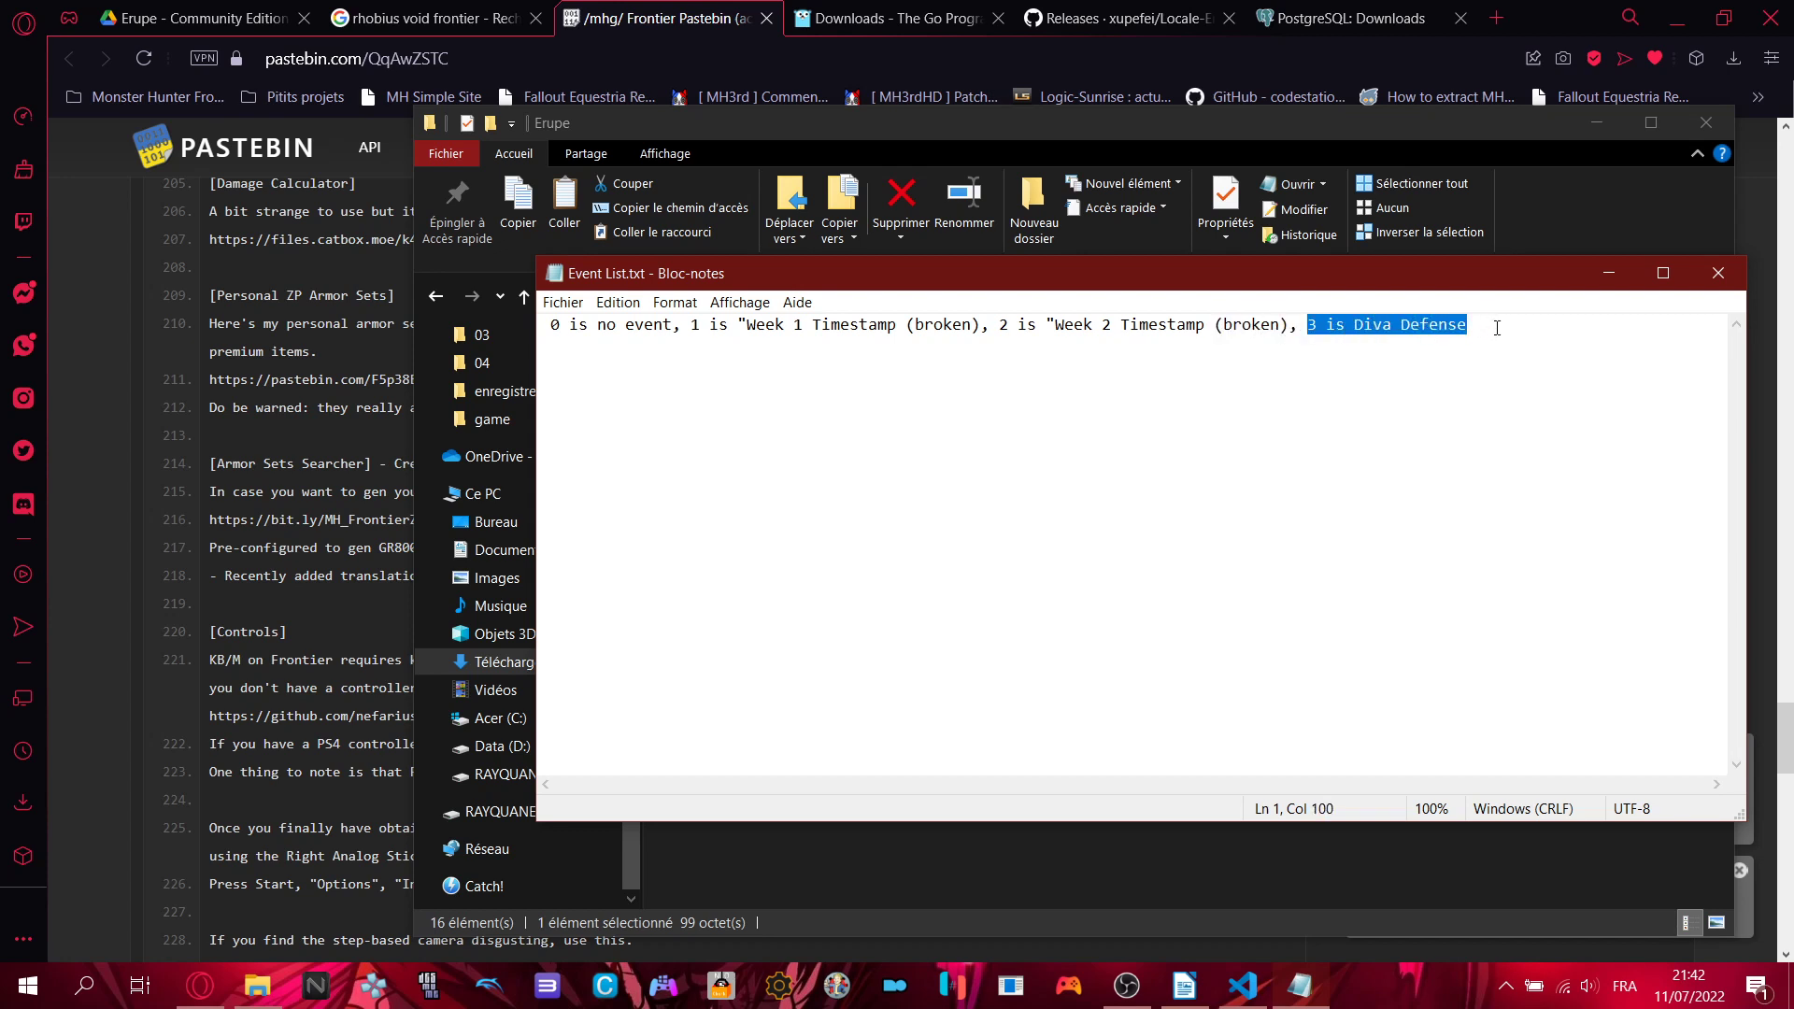
click(1495, 332)
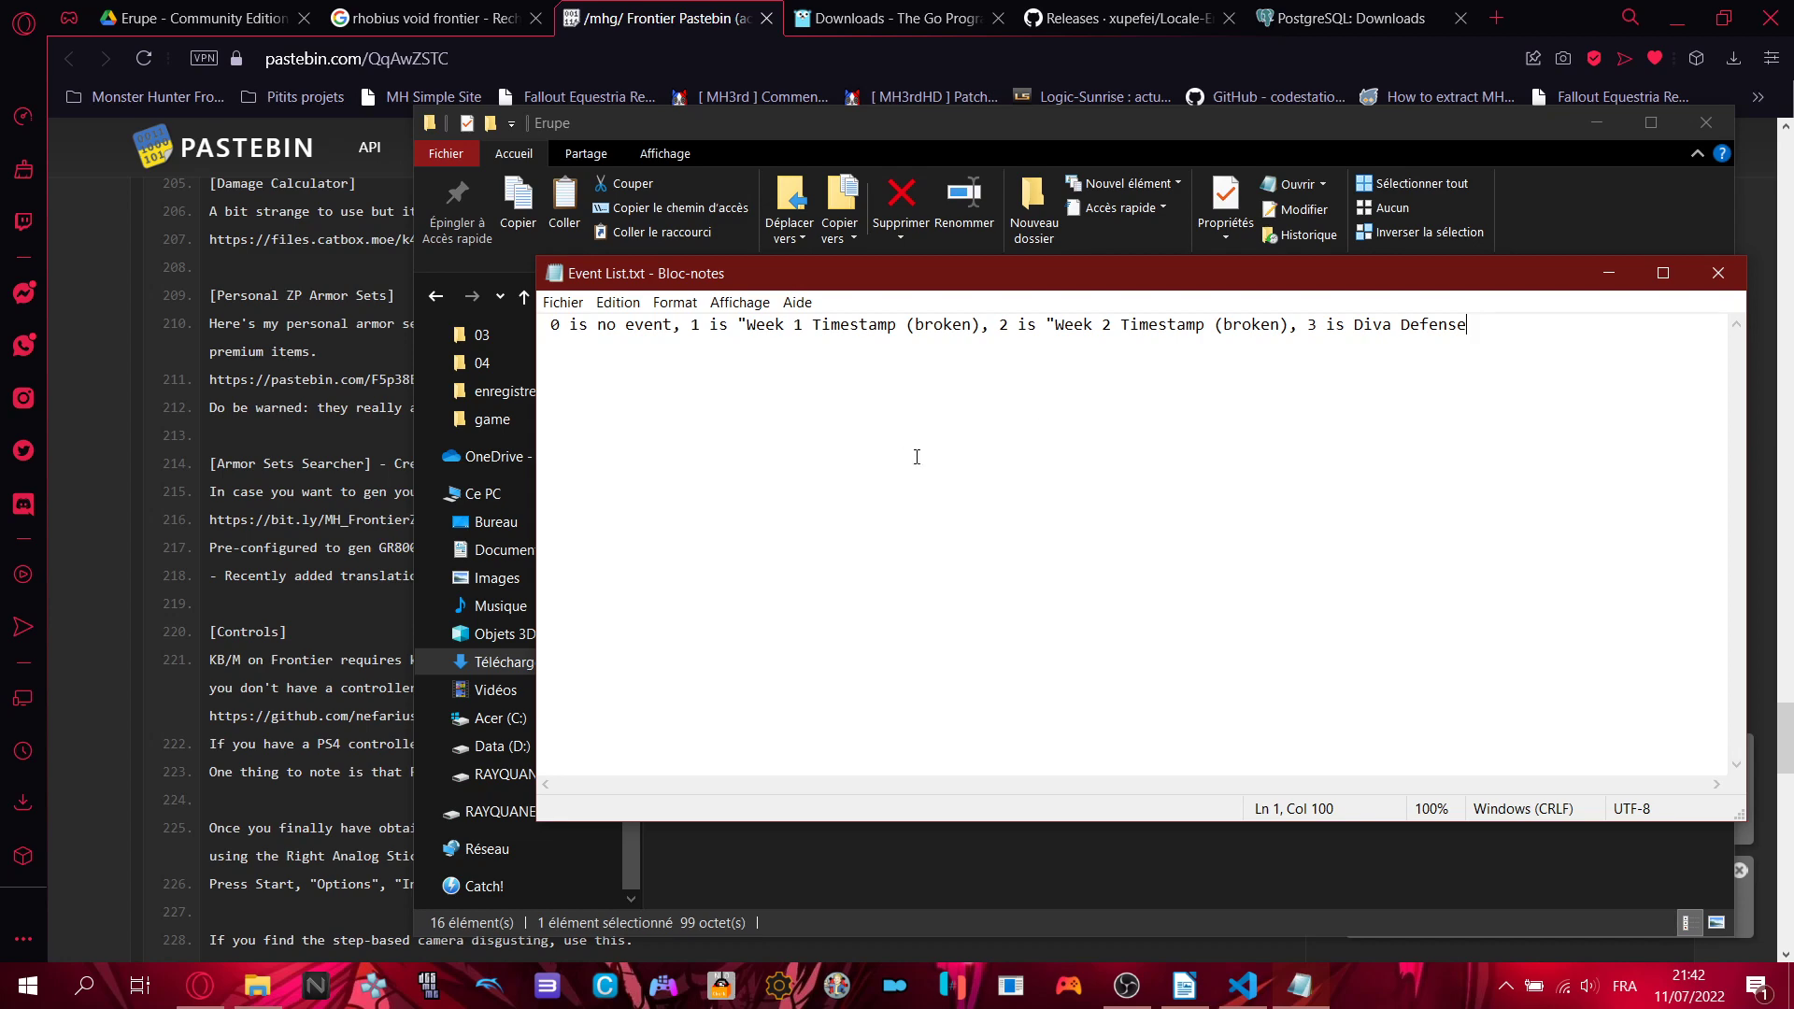
click(1718, 274)
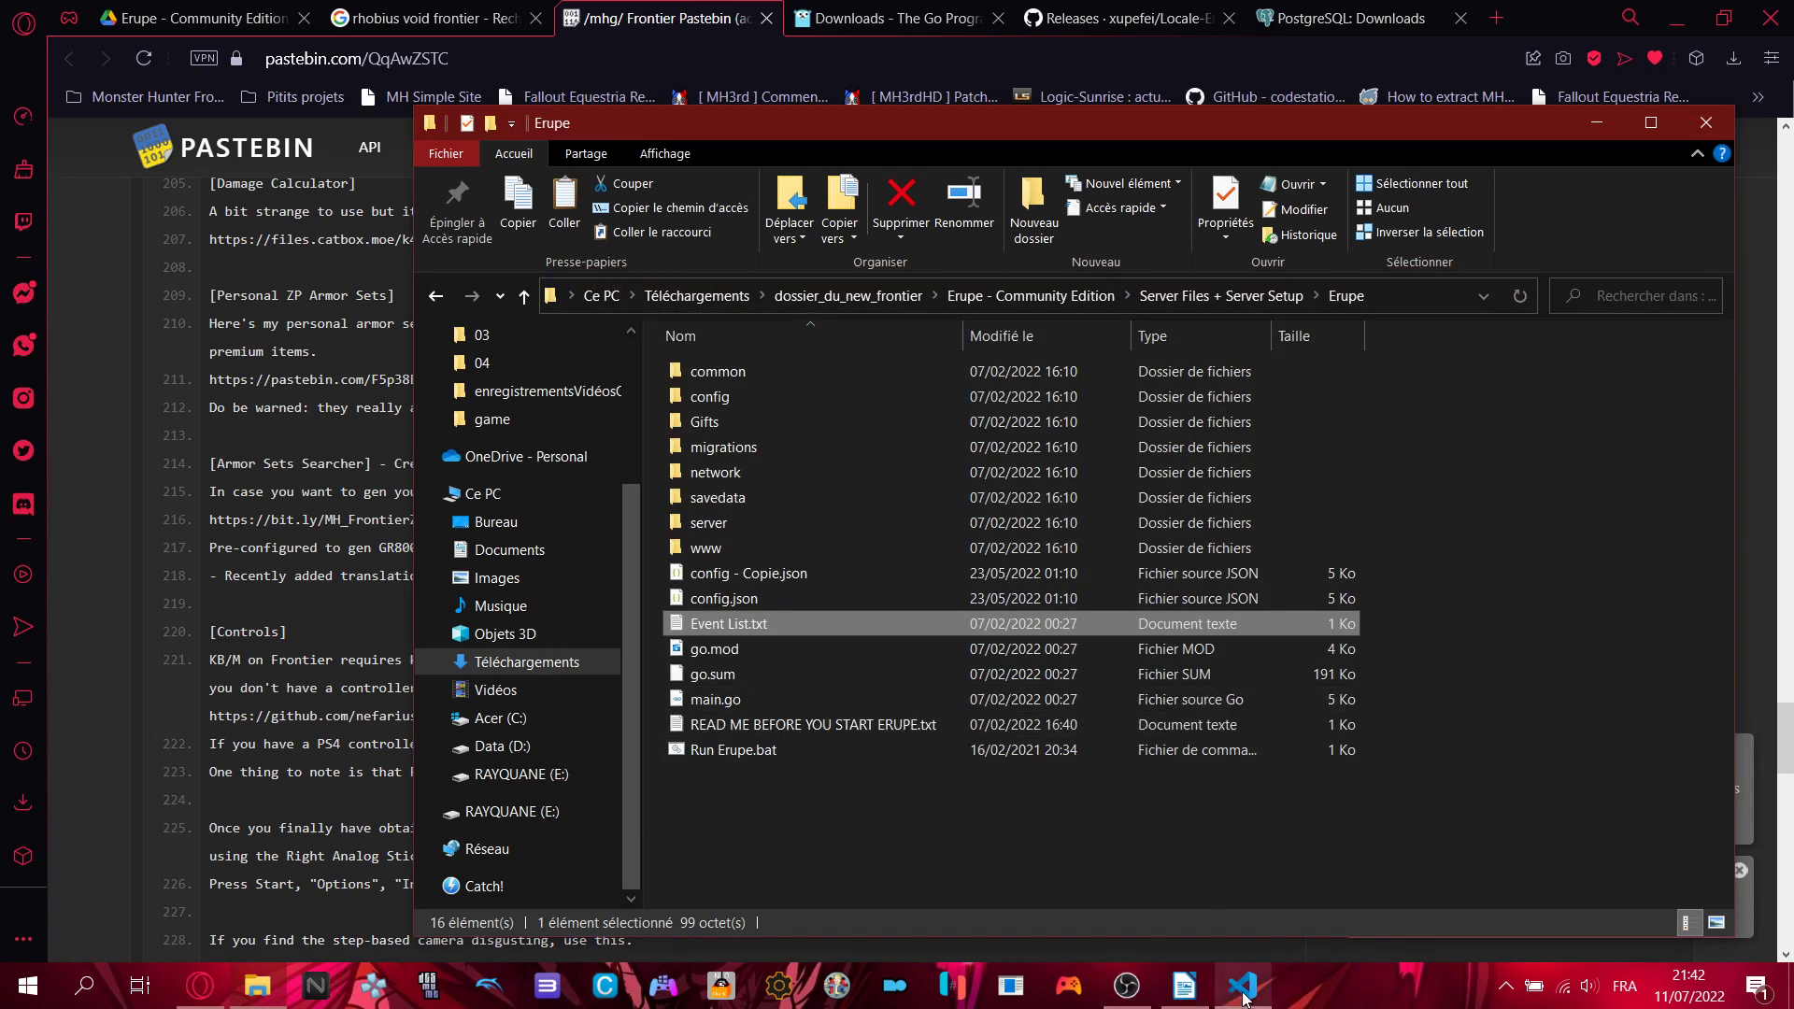
- Show the Event value 0 in the VS Code config copy, close VS Code, and return to the Writer tutorial
mouse_move(1243, 998)
click(1243, 888)
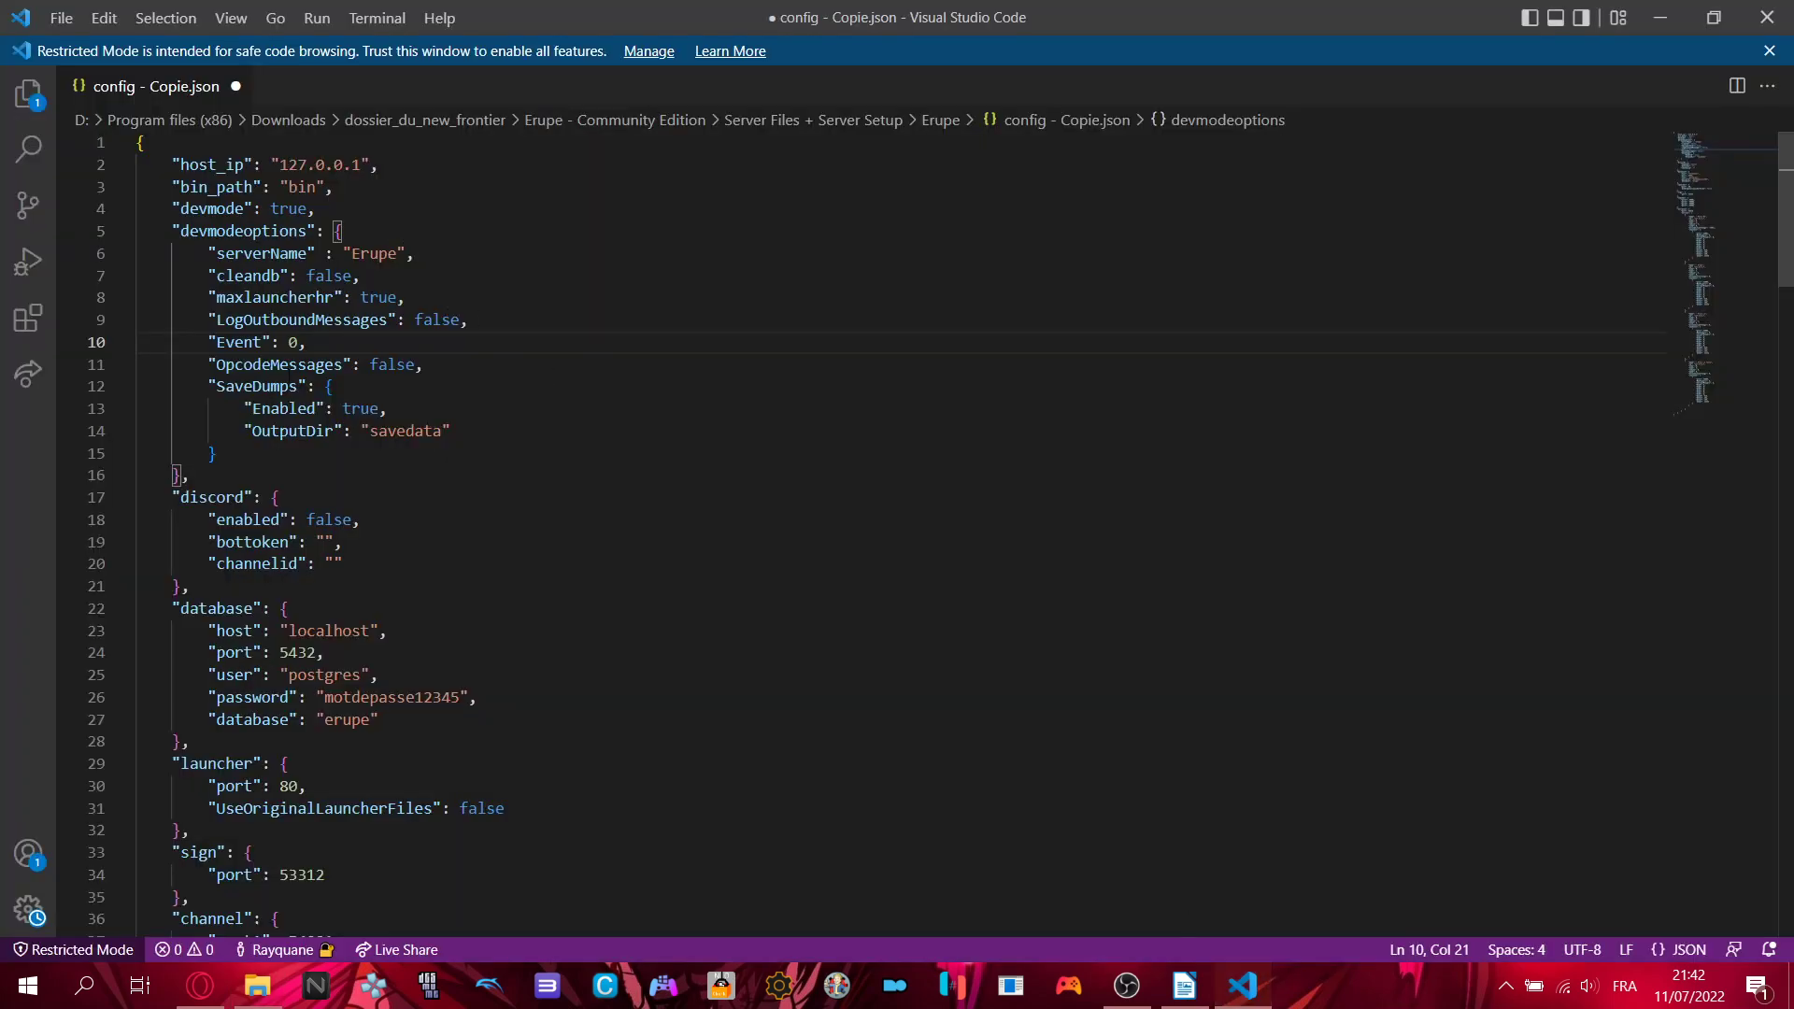
drag(299, 343, 289, 343)
click(495, 366)
click(1767, 16)
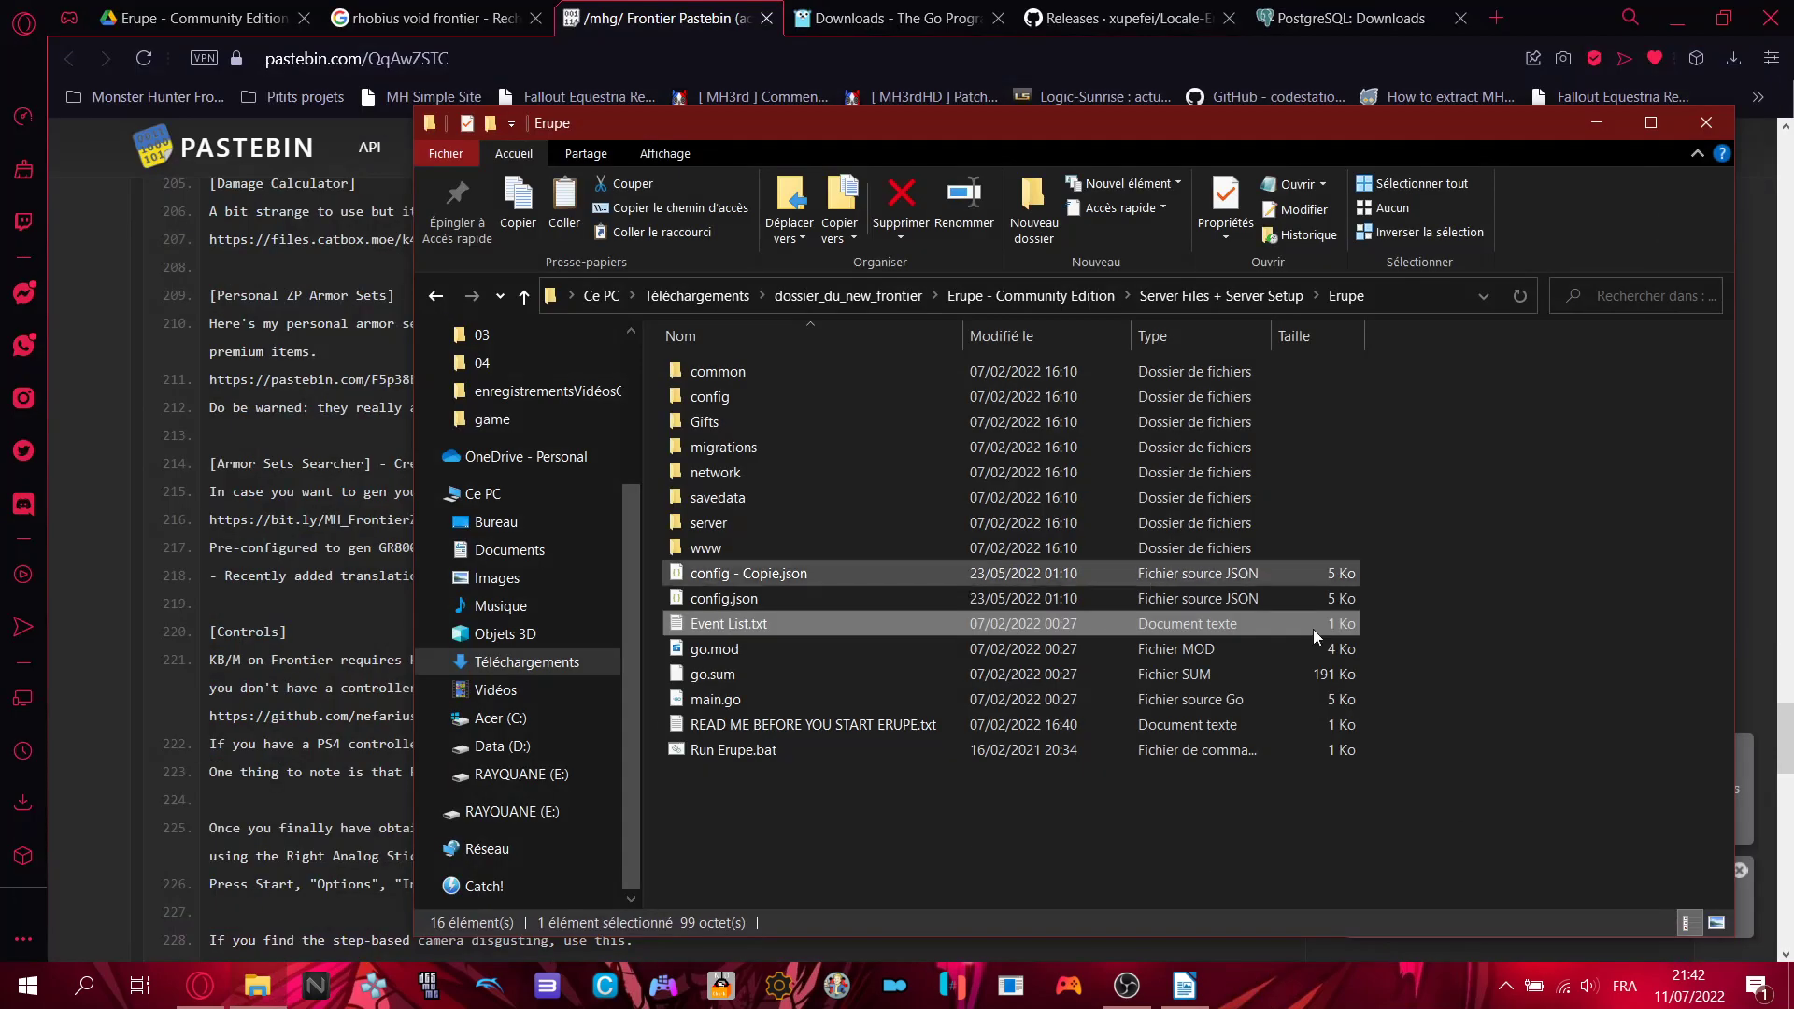
click(1582, 790)
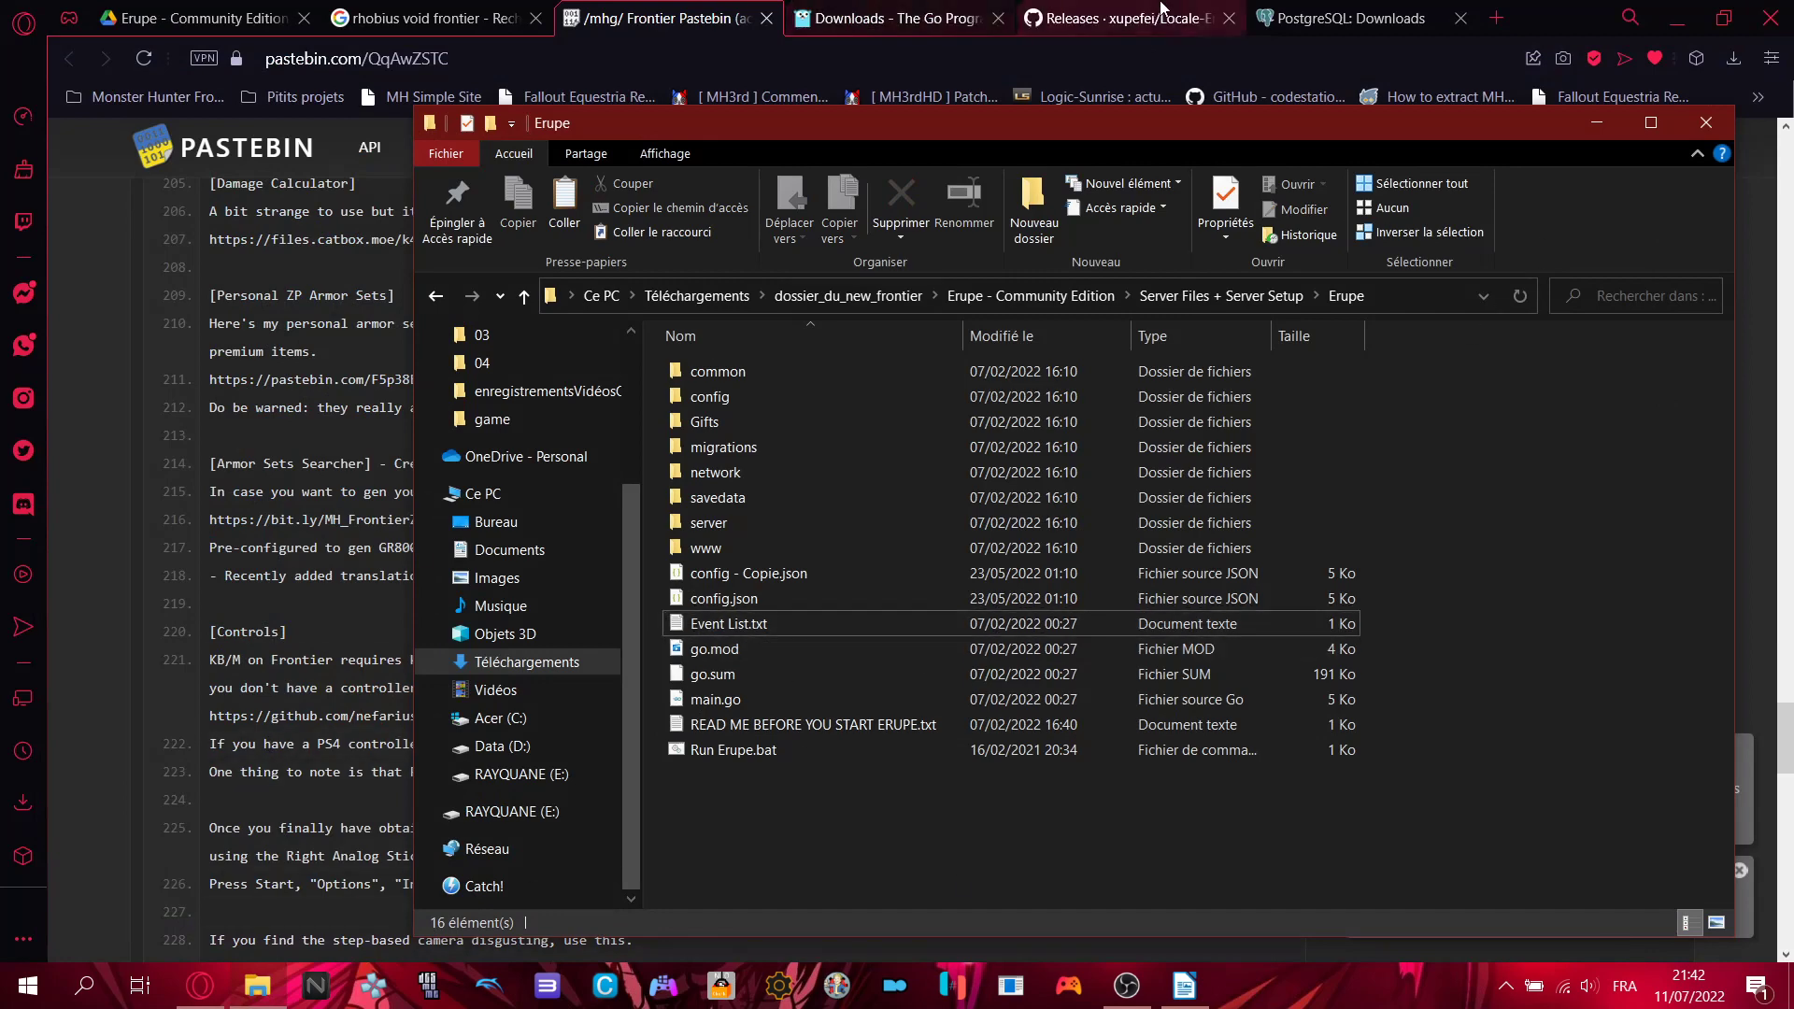
click(1184, 986)
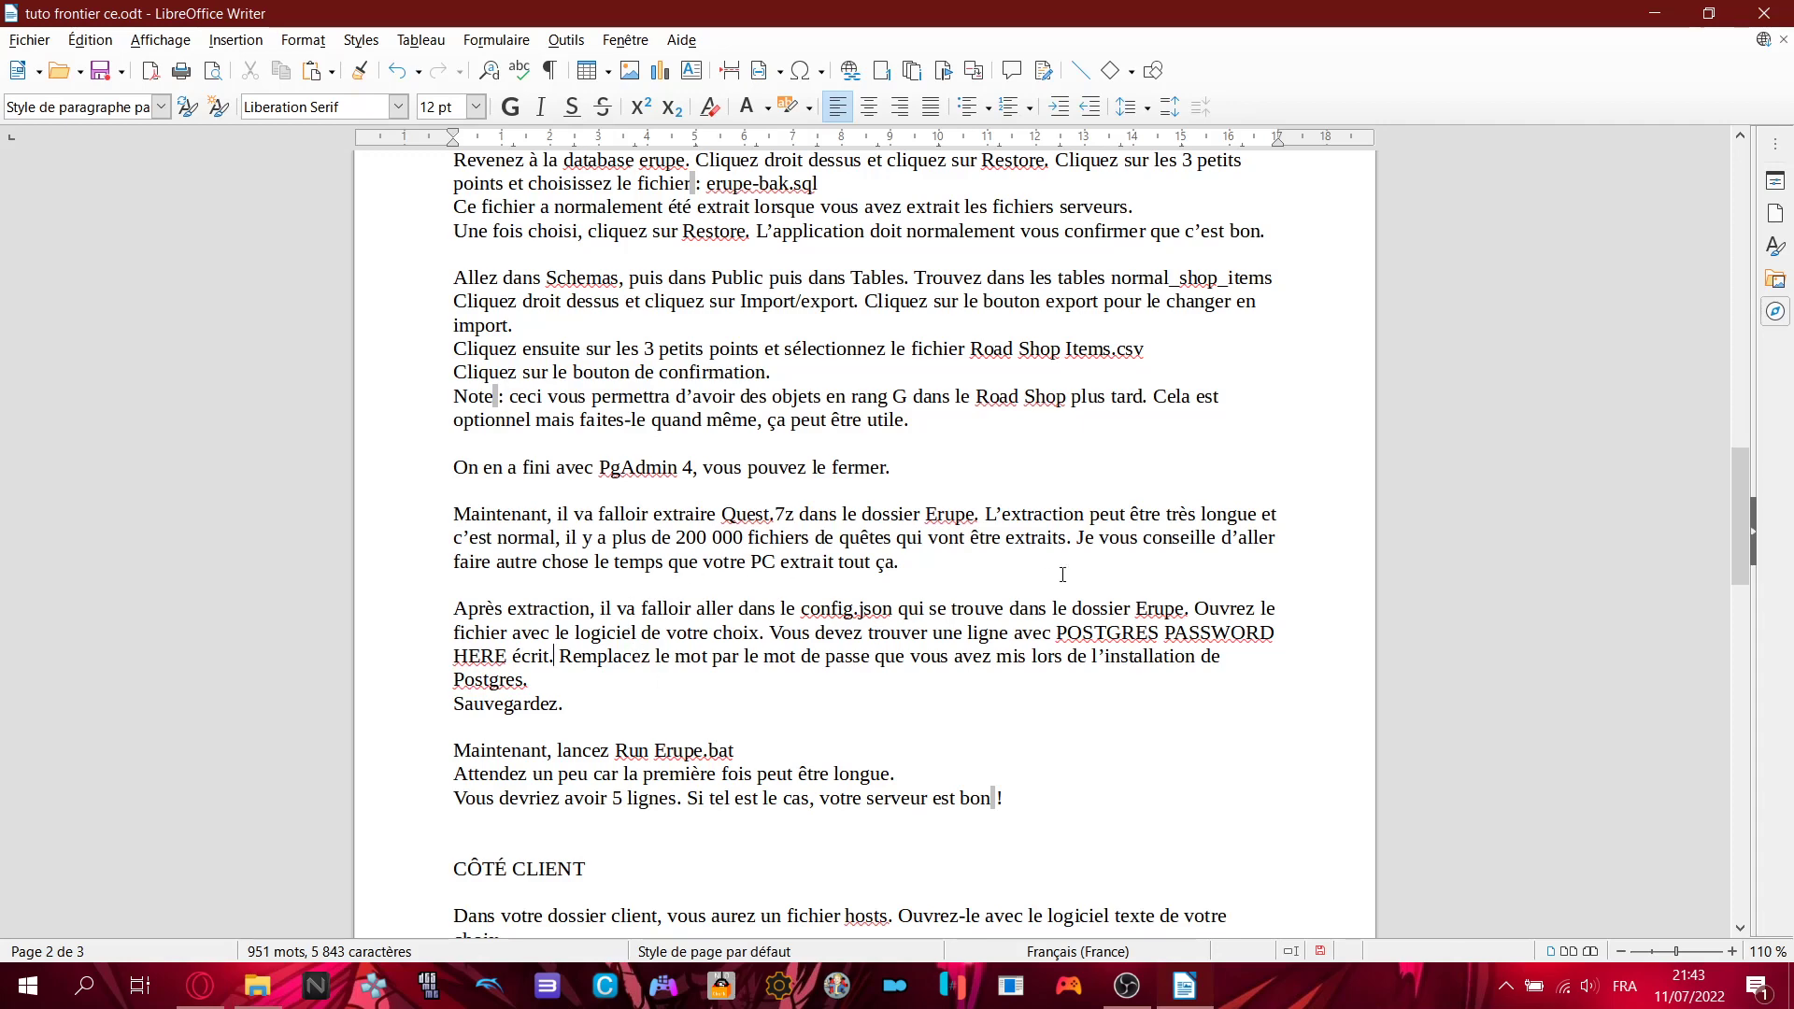
click(553, 645)
drag(457, 633, 589, 658)
click(529, 680)
scroll(827, 650, down, 1)
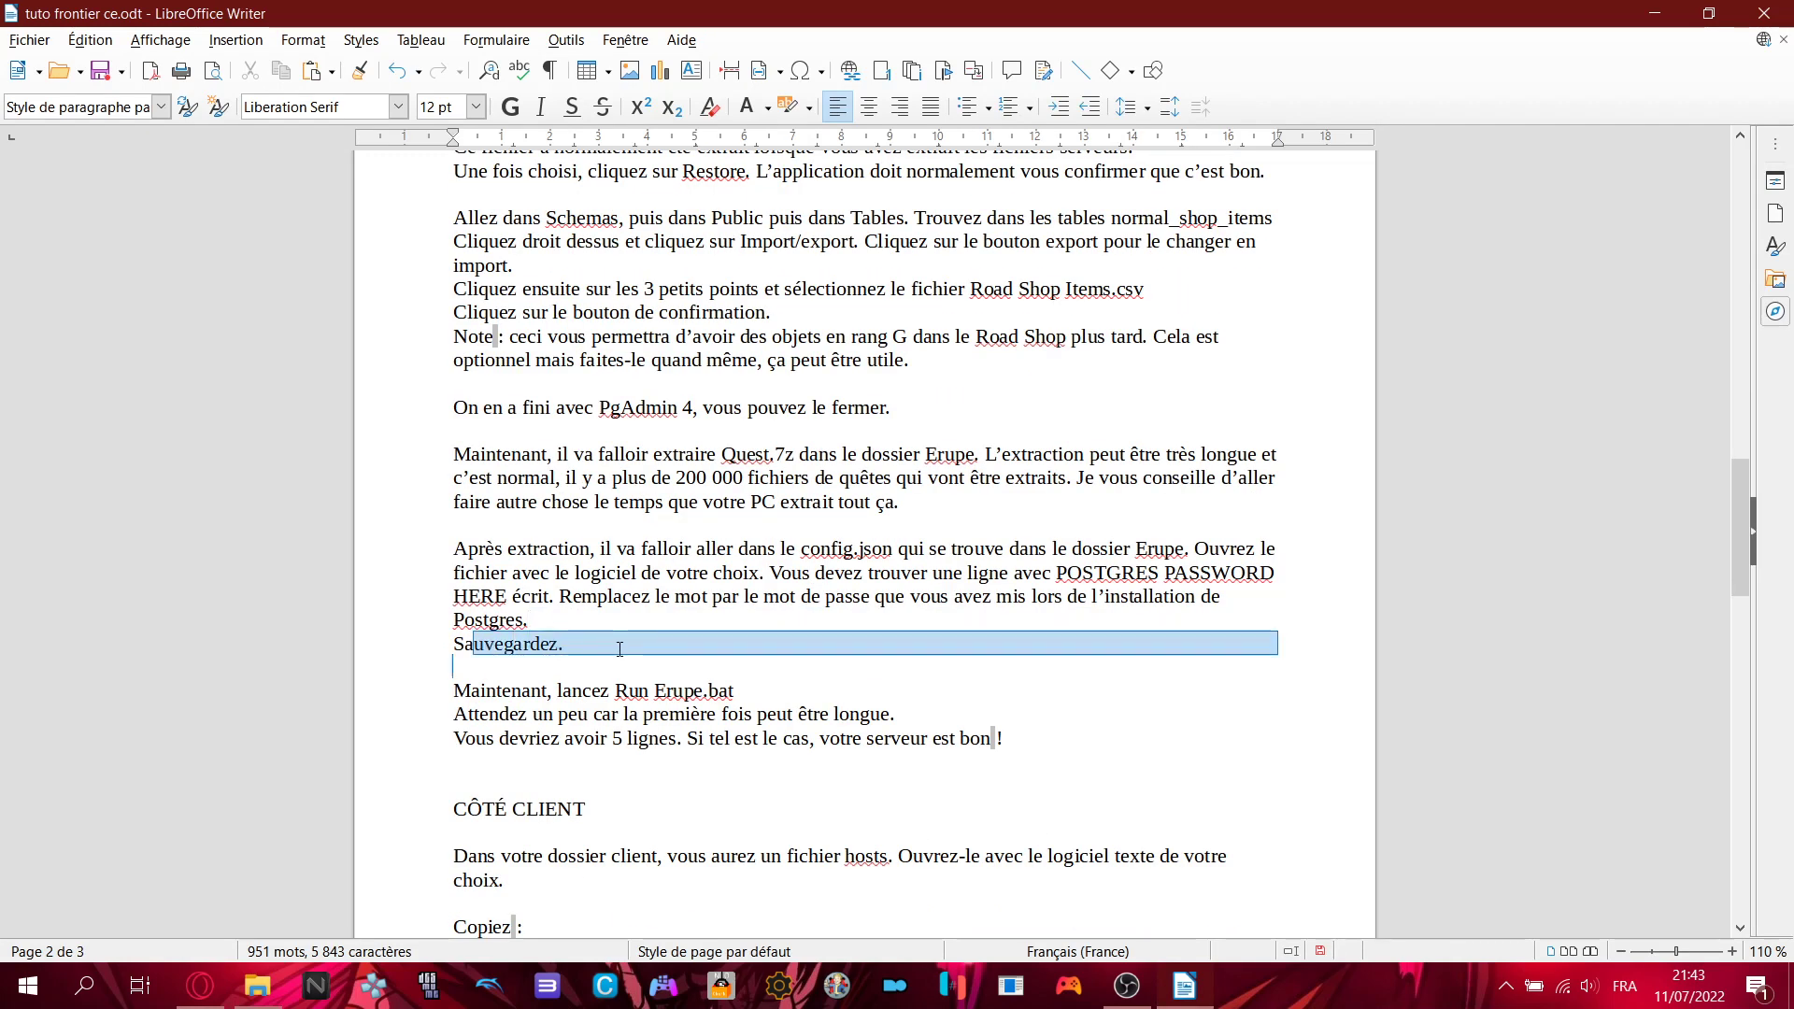
click(623, 649)
scroll(1125, 632, down, 2)
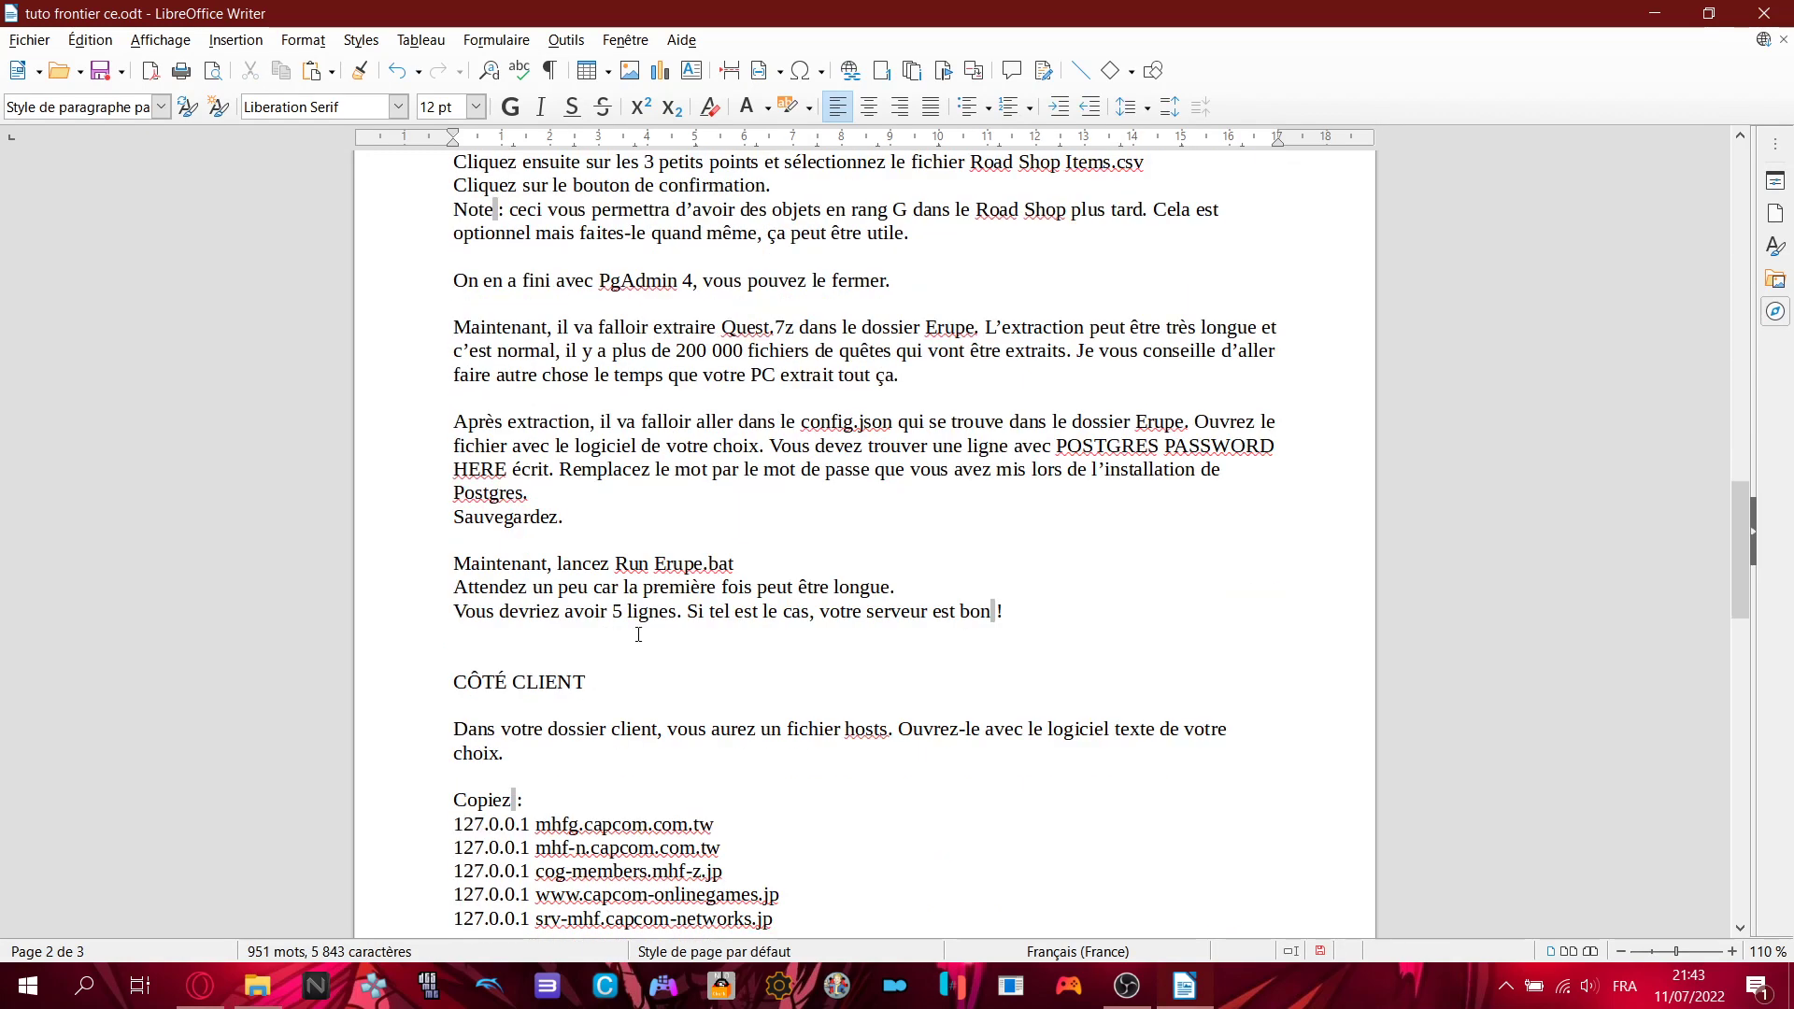
drag(461, 564, 751, 571)
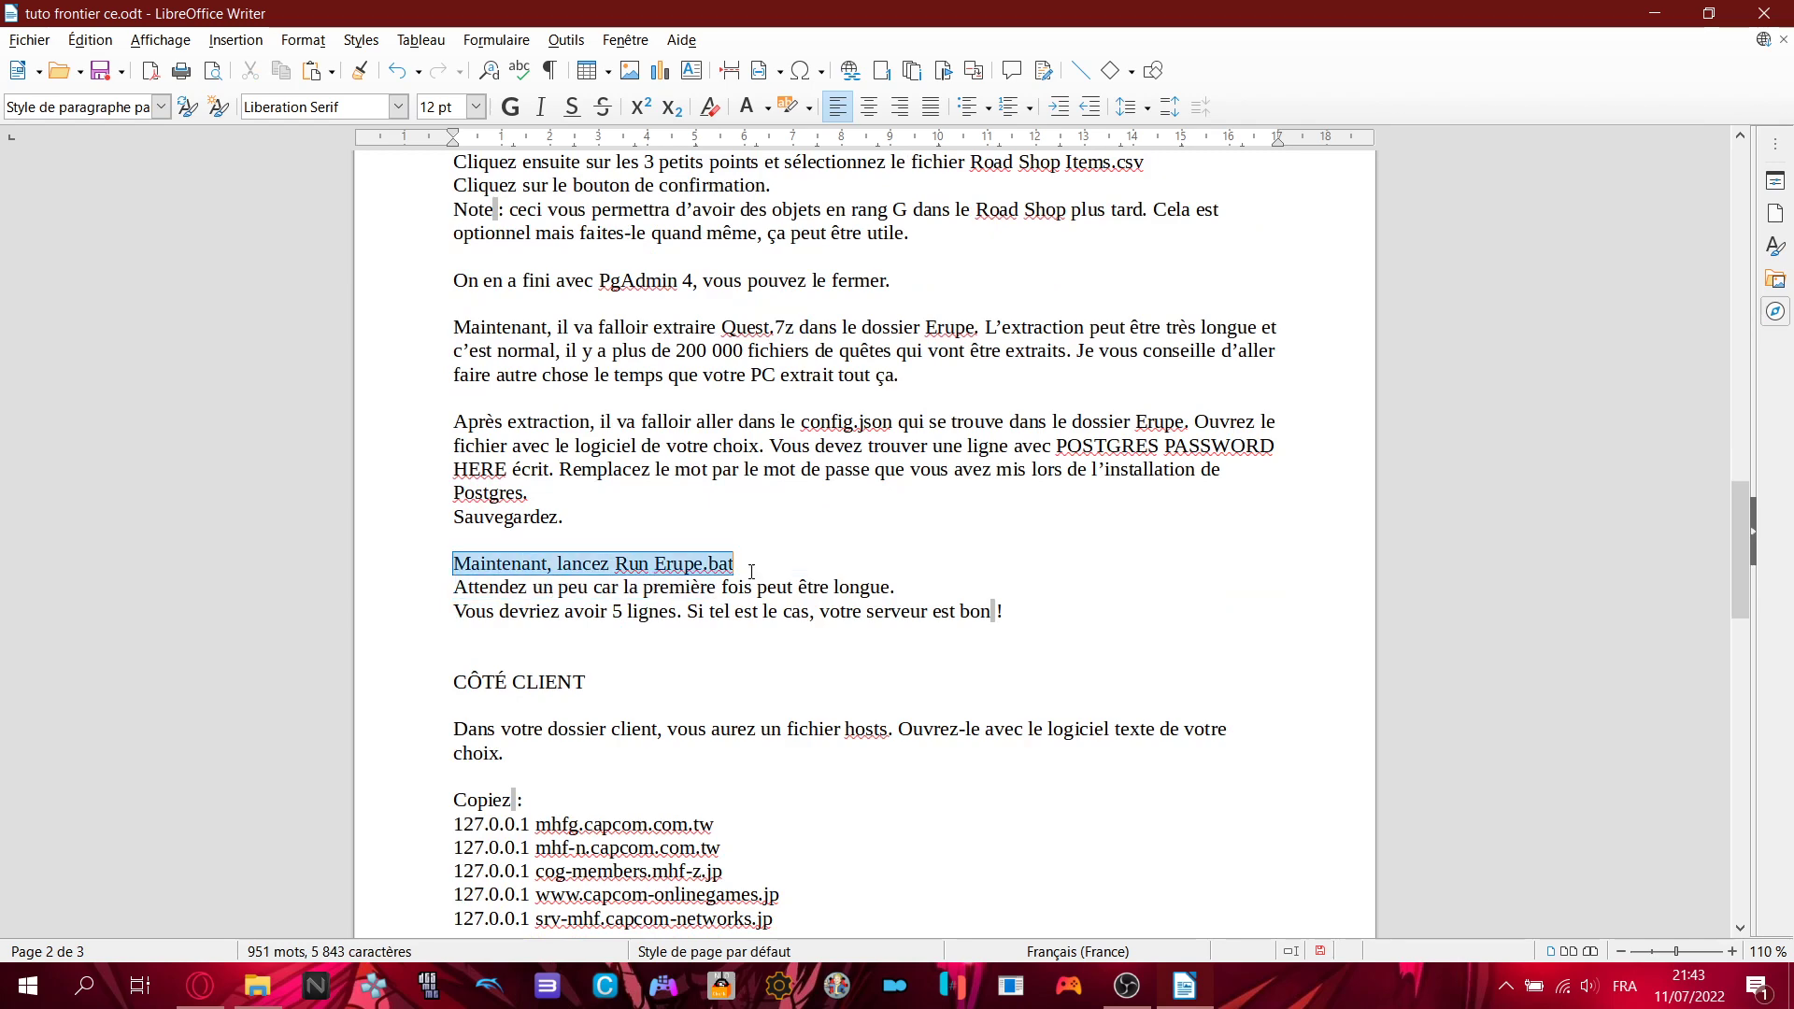
click(832, 565)
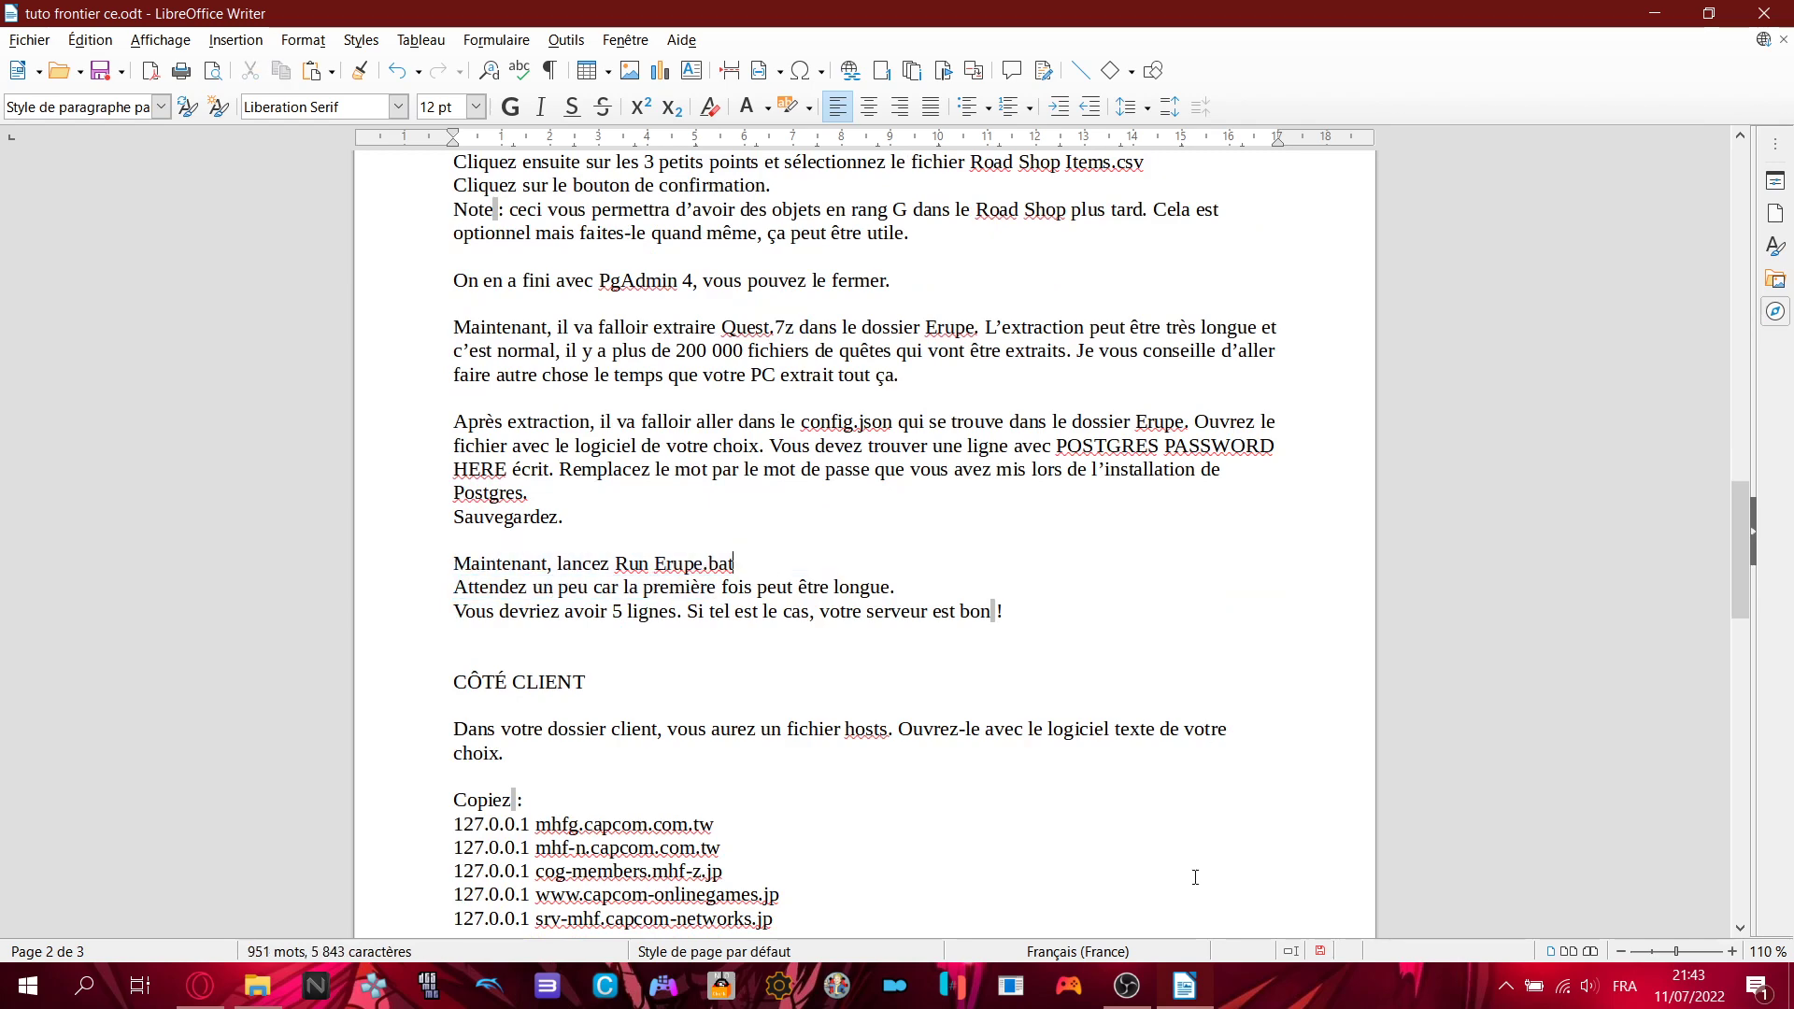
- Launch Run Erupe.bat from the Erupe folder and allow main.exe through the Windows firewall
click(257, 986)
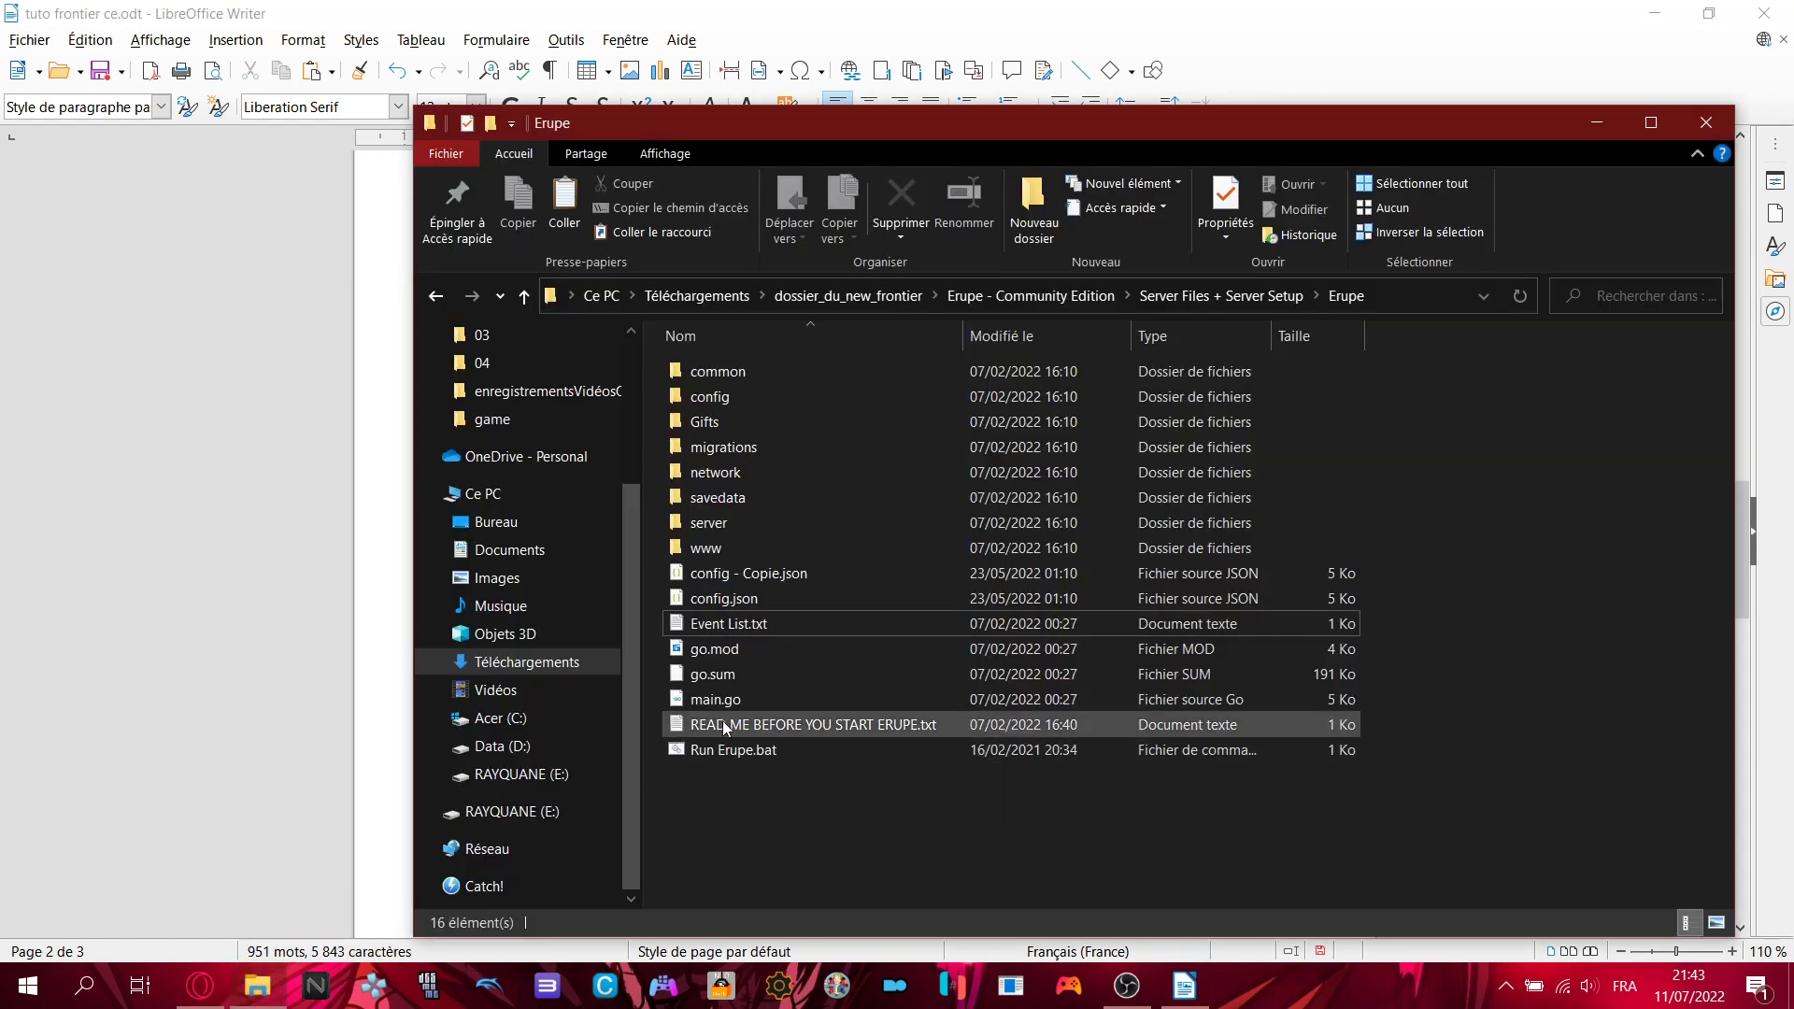
click(754, 752)
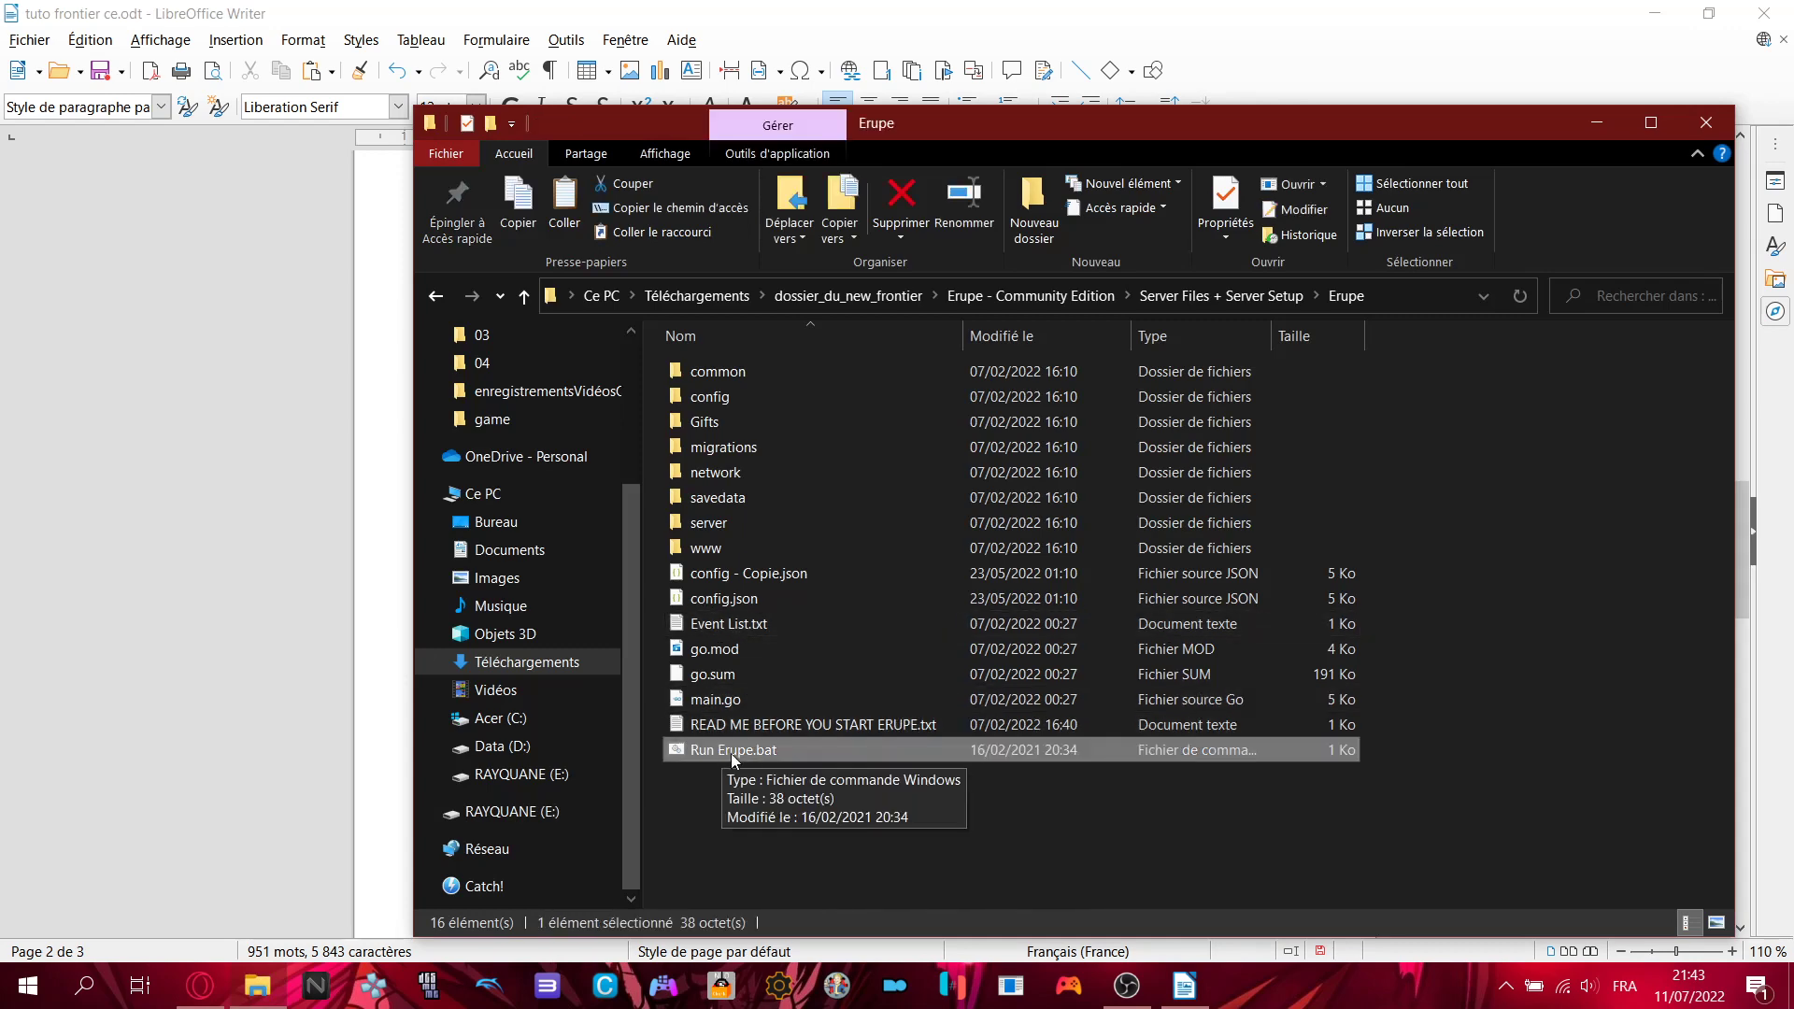
double_click(767, 753)
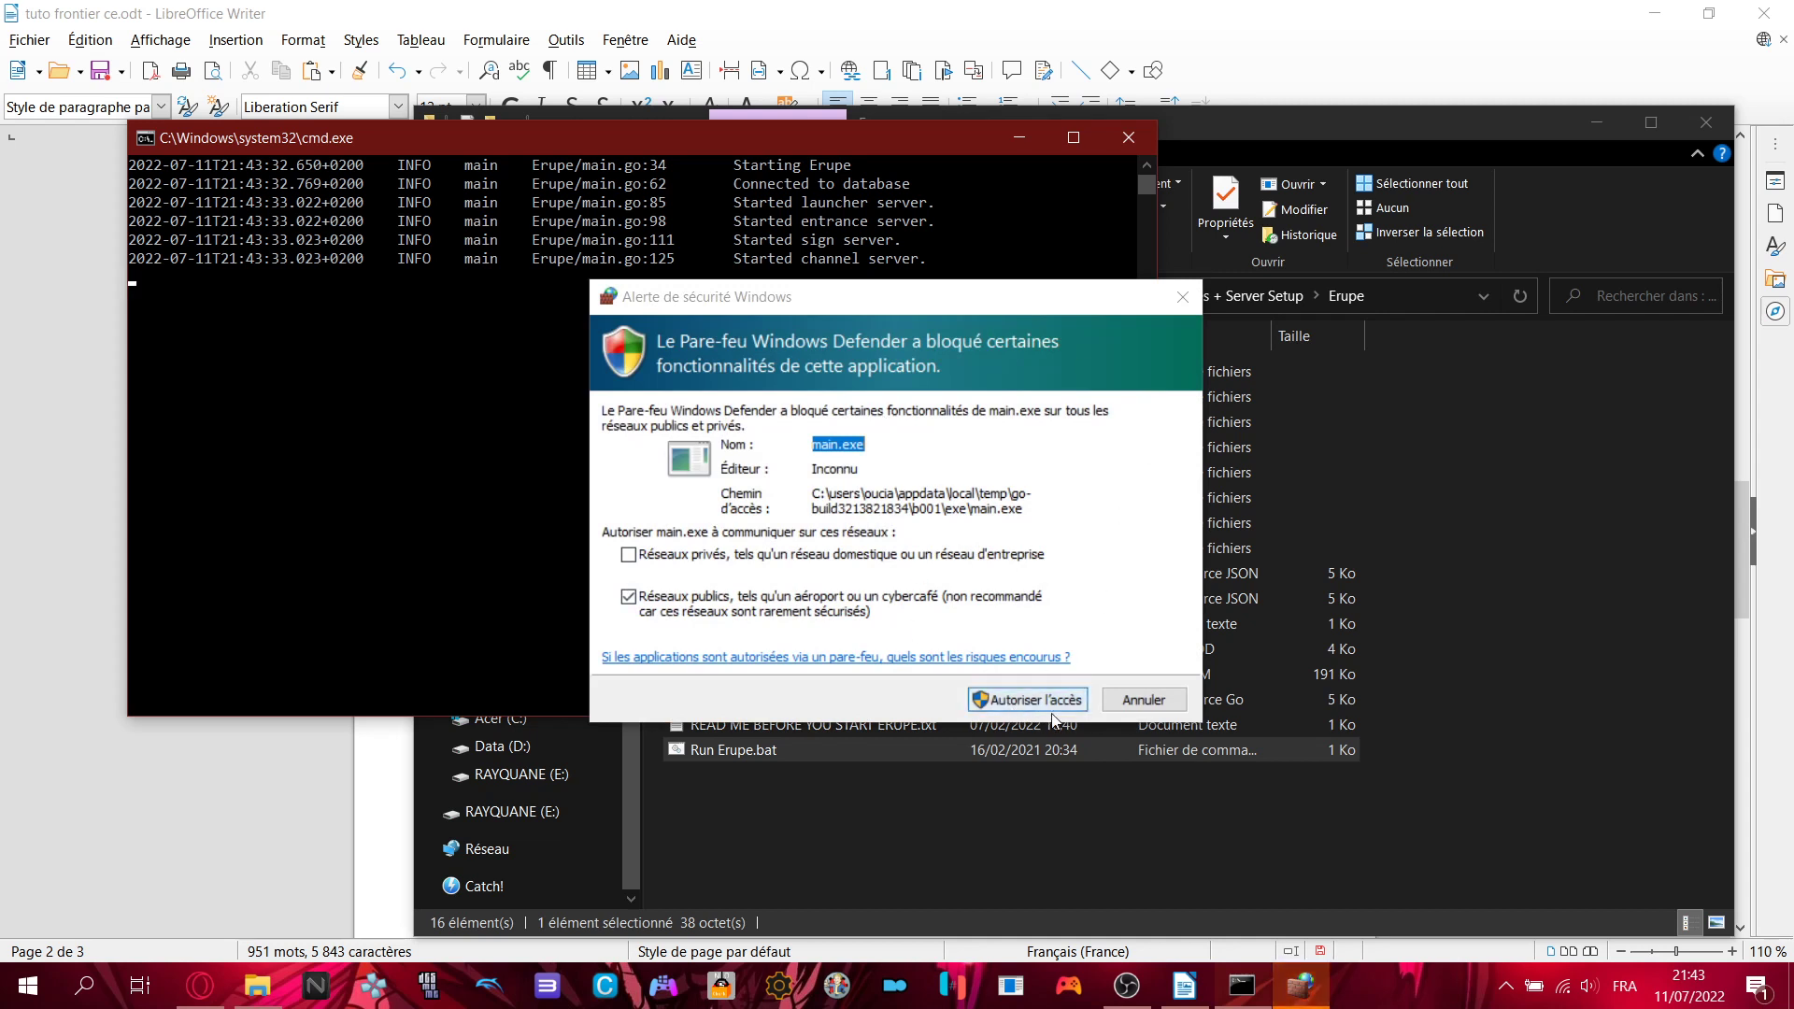
click(1023, 700)
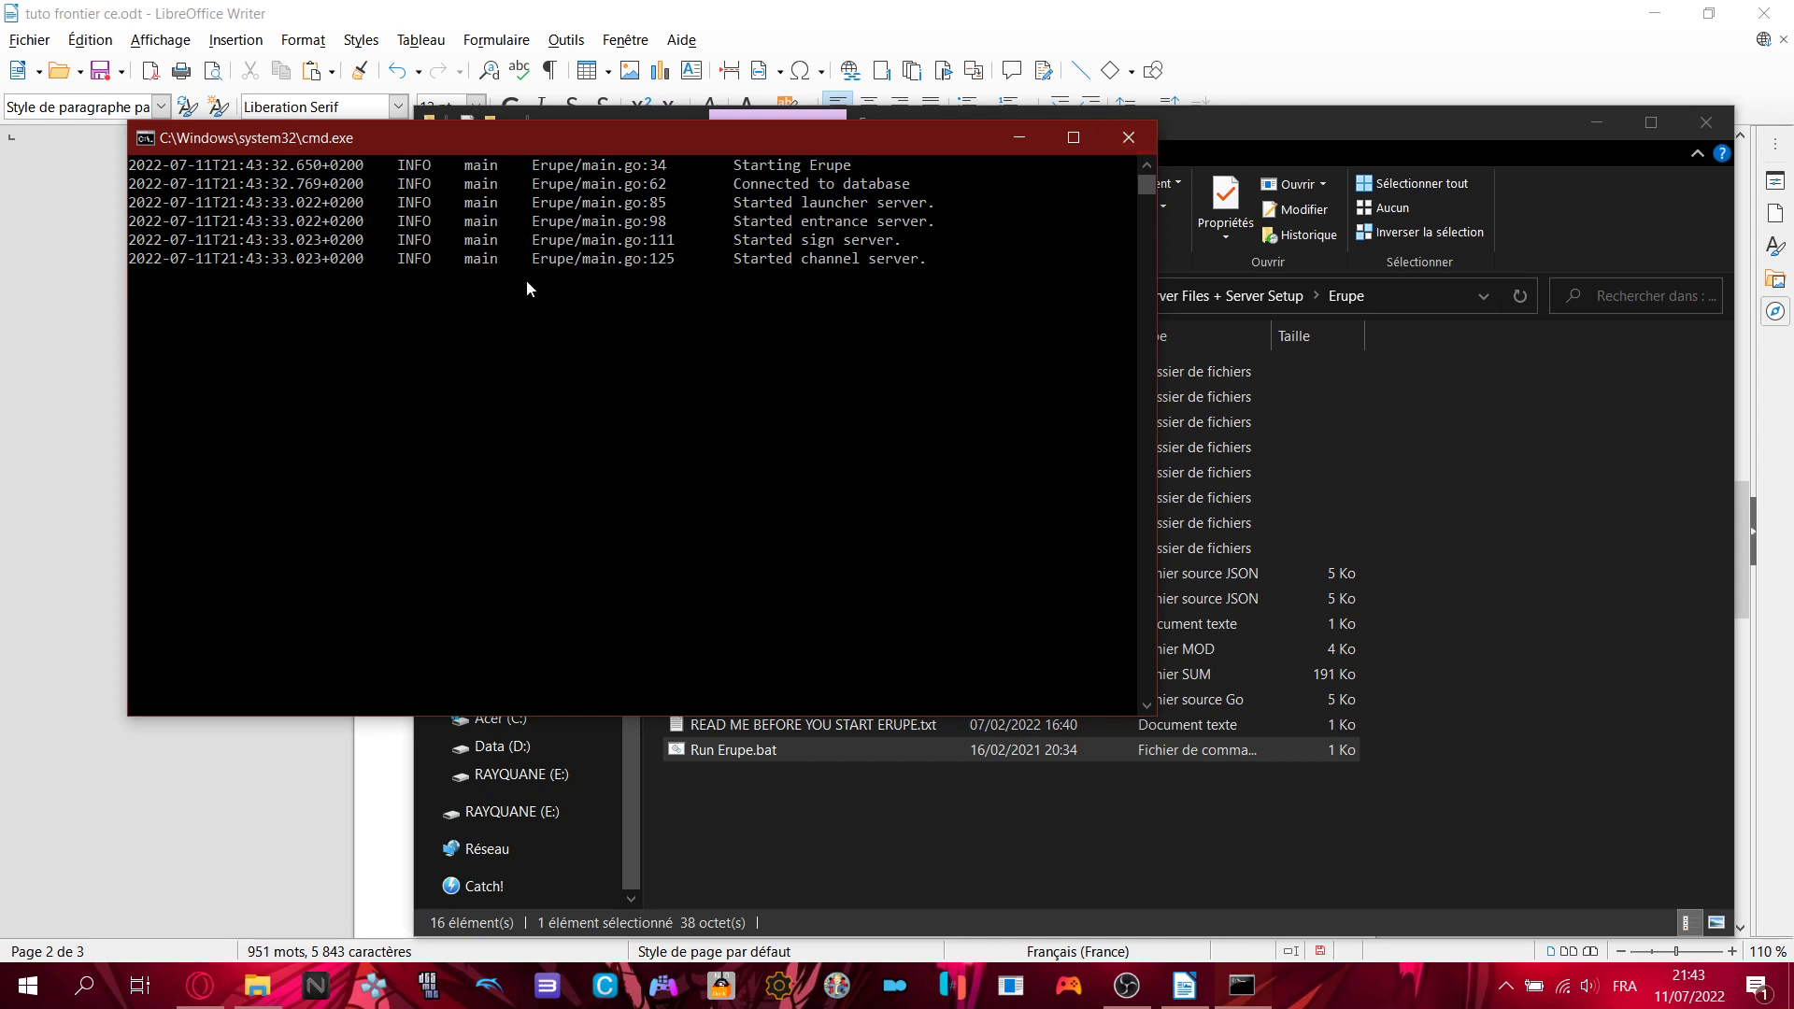
- Highlight the server log's database connection and started-server lines, then close the Erupe console
drag(290, 203, 851, 286)
click(881, 337)
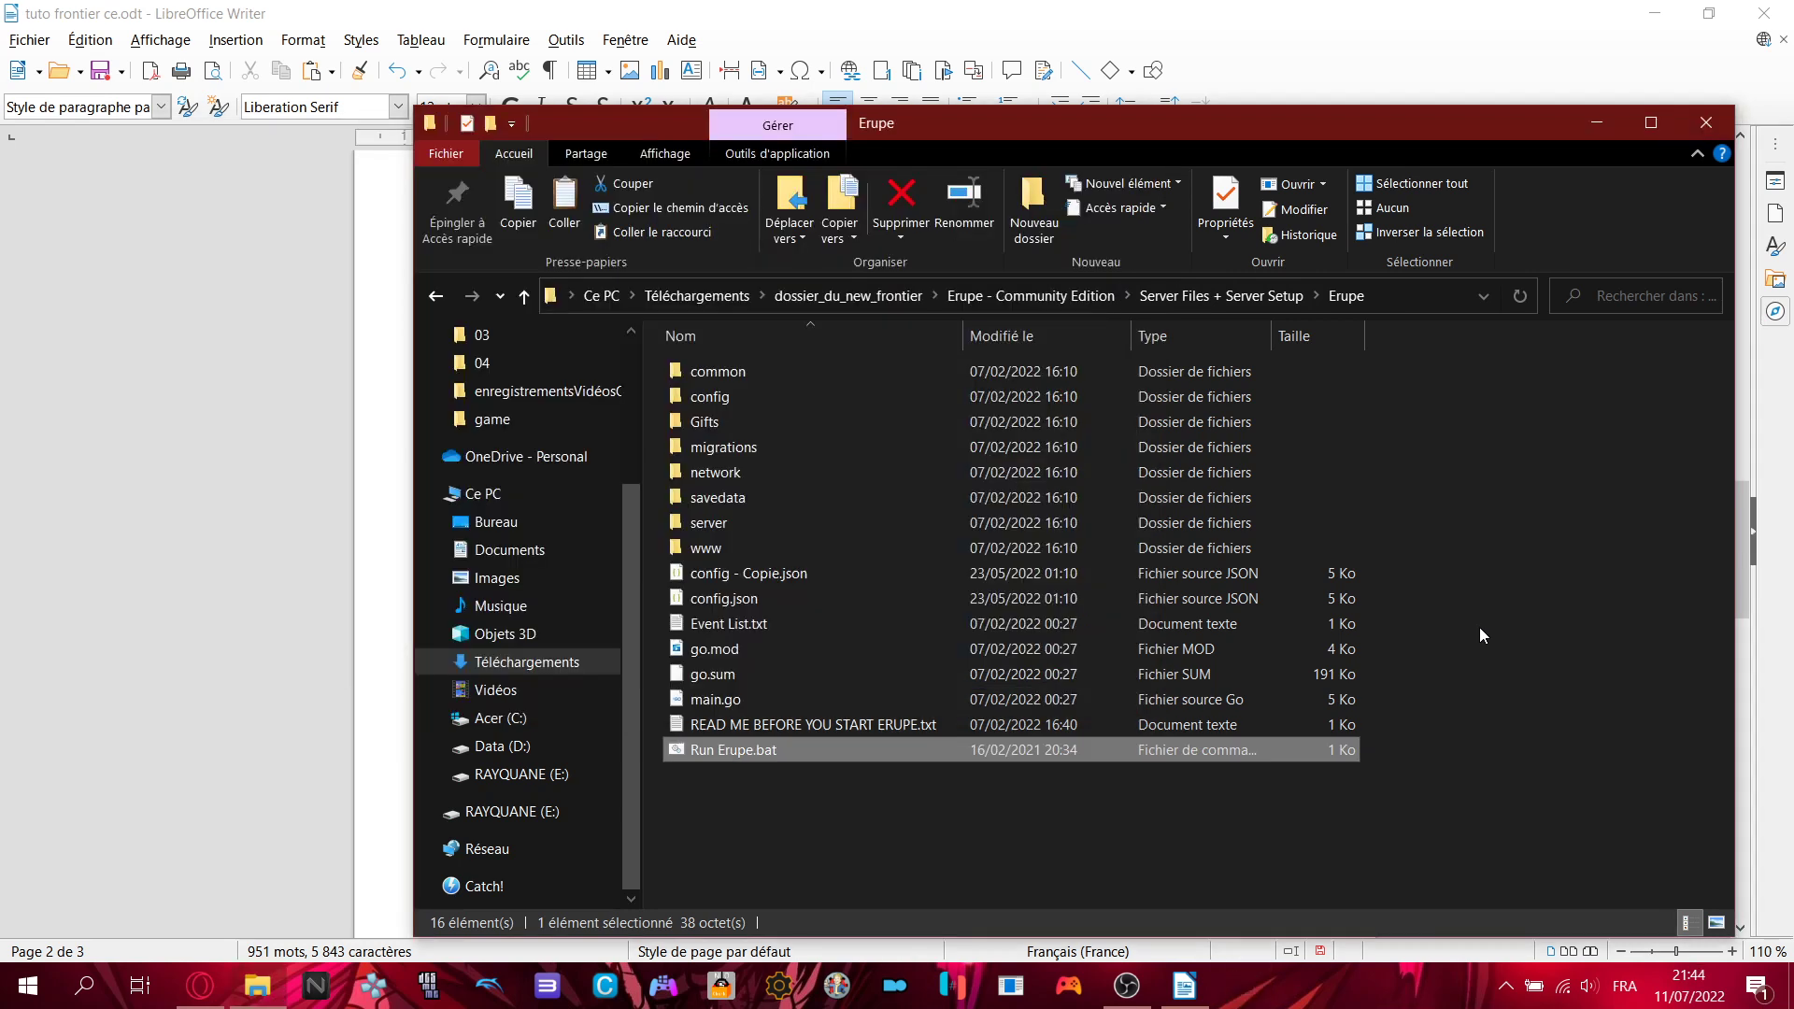
click(1497, 716)
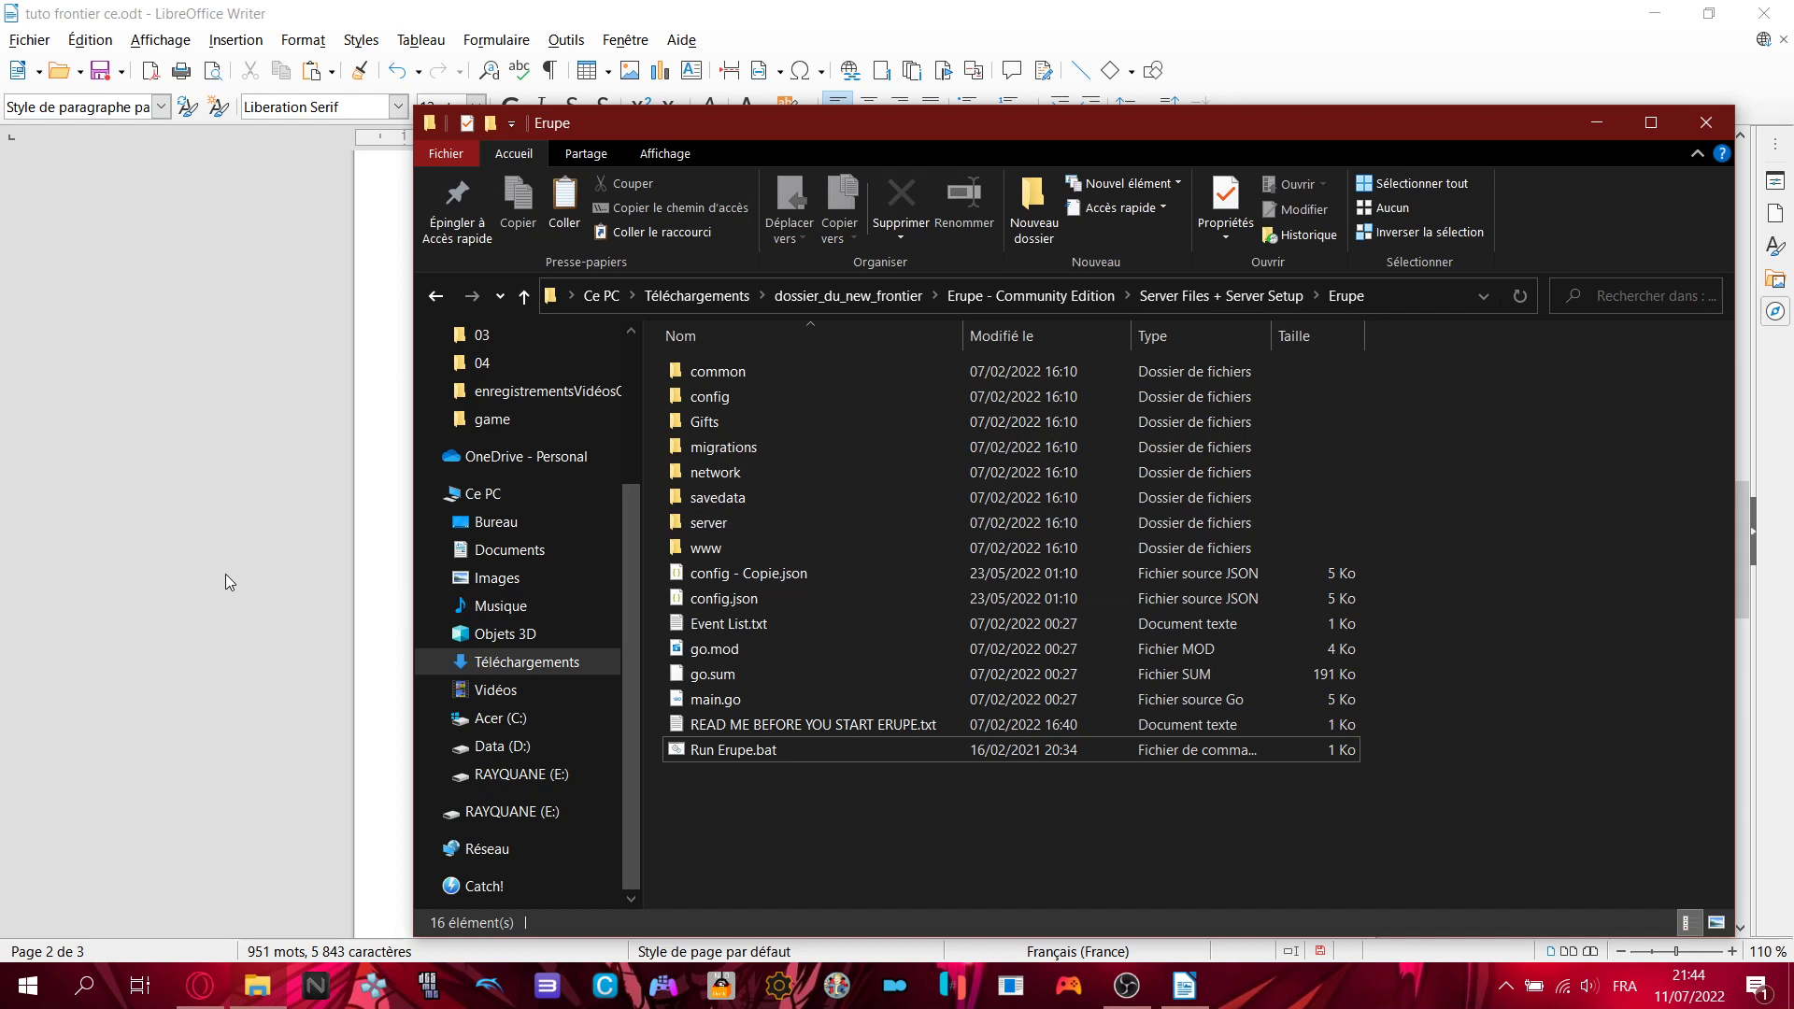
- In the Writer tutorial, highlight the wait and five-lines instructions
click(359, 559)
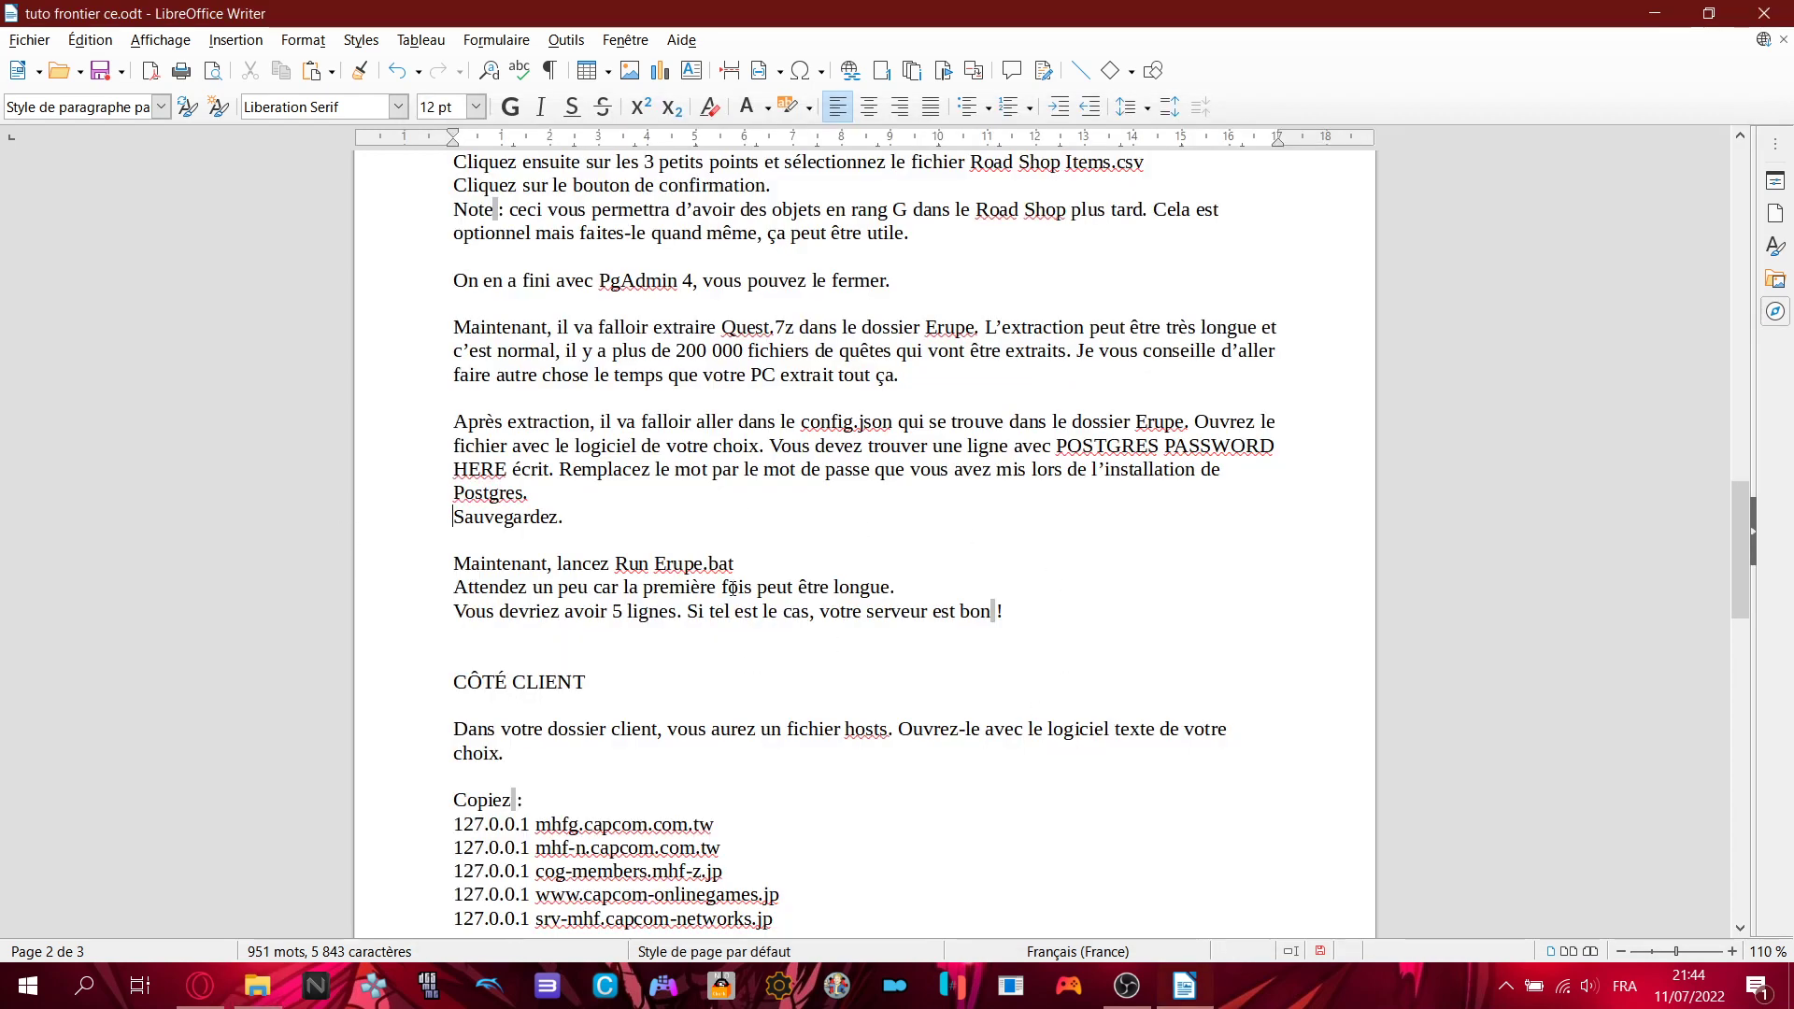
drag(454, 586, 1005, 613)
click(1036, 621)
- Point out the CÔTÉ CLIENT heading and hosts-file paragraph, then bring back the Erupe folder
scroll(851, 660, down, 3)
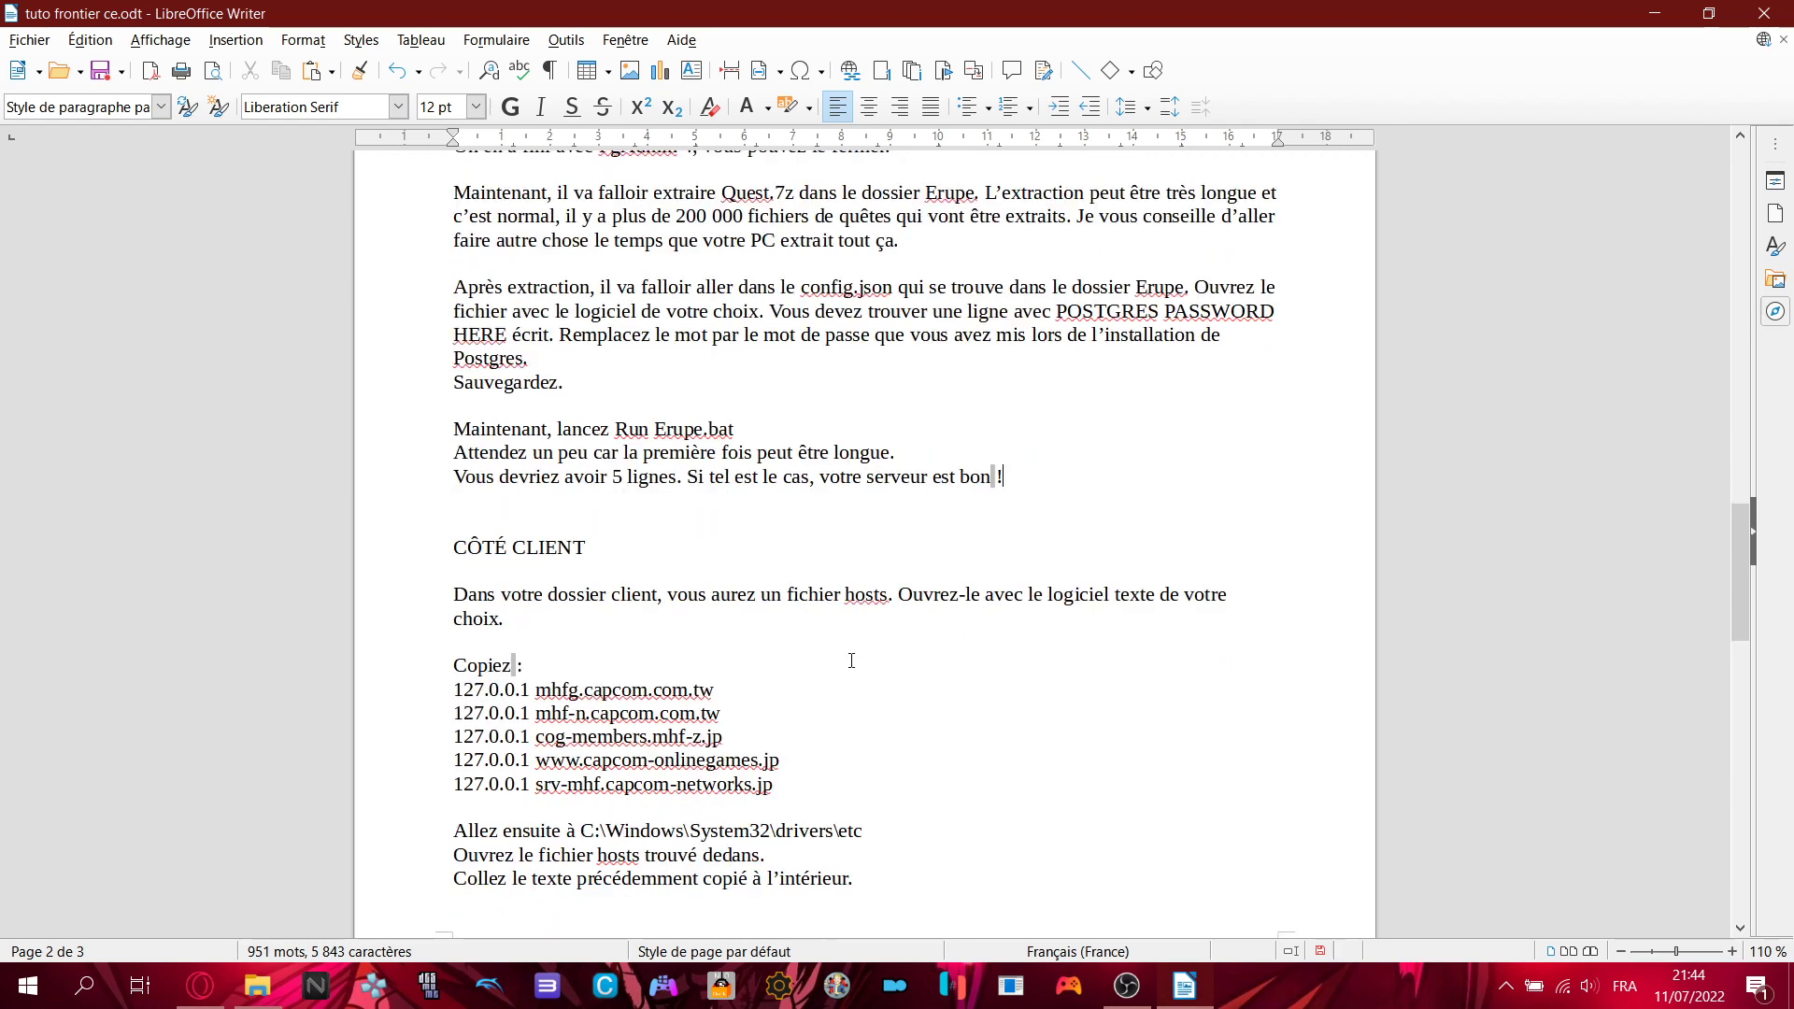
drag(454, 487, 589, 487)
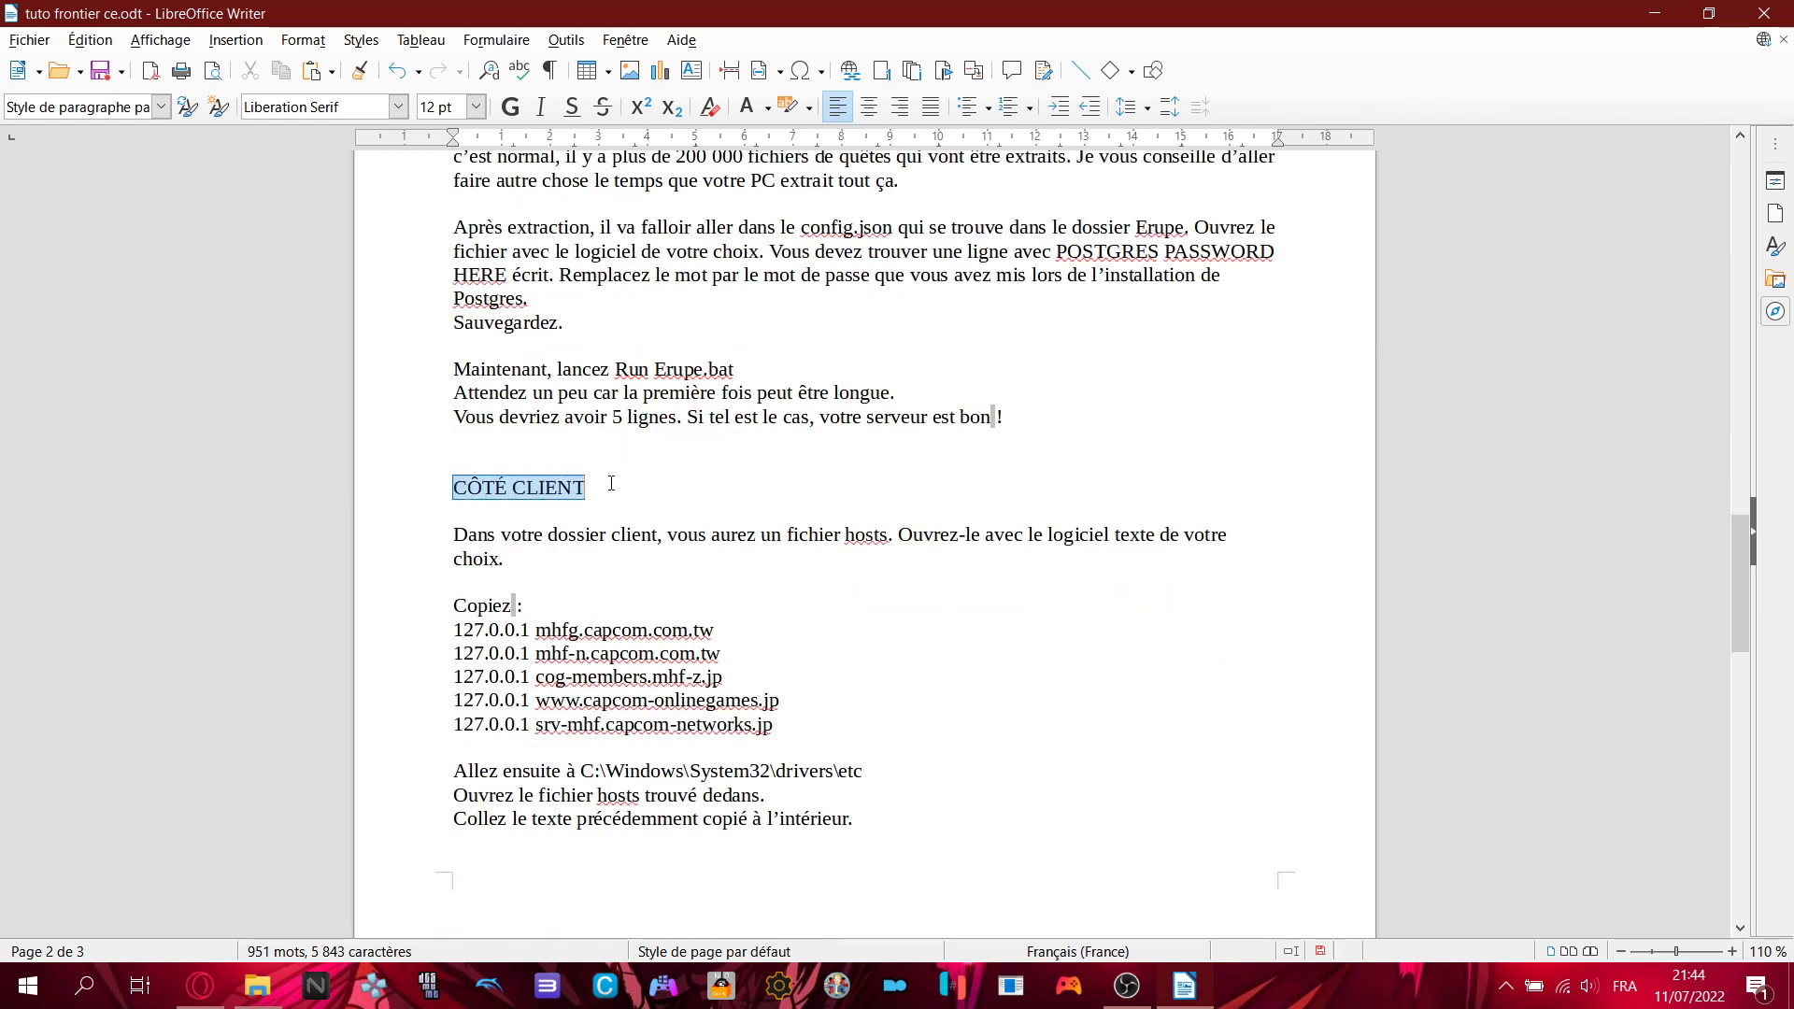
click(589, 487)
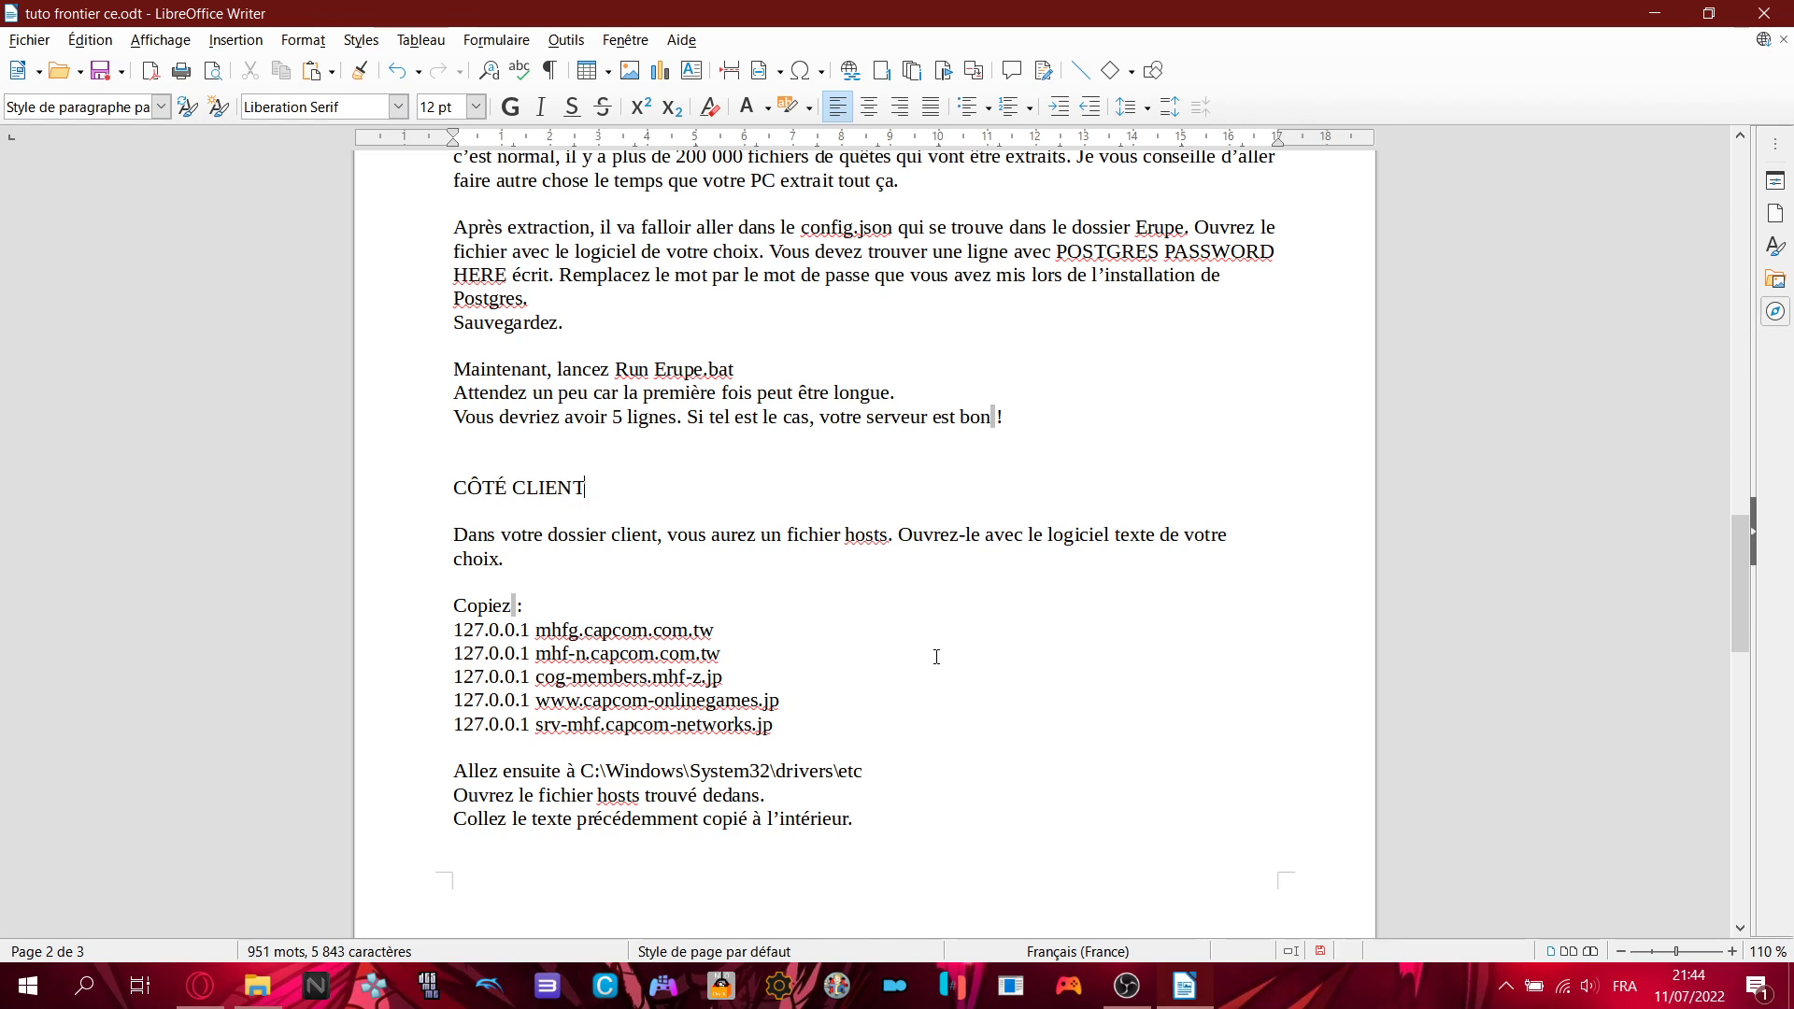
drag(457, 535, 1089, 551)
click(1090, 551)
scroll(888, 564, down, 1)
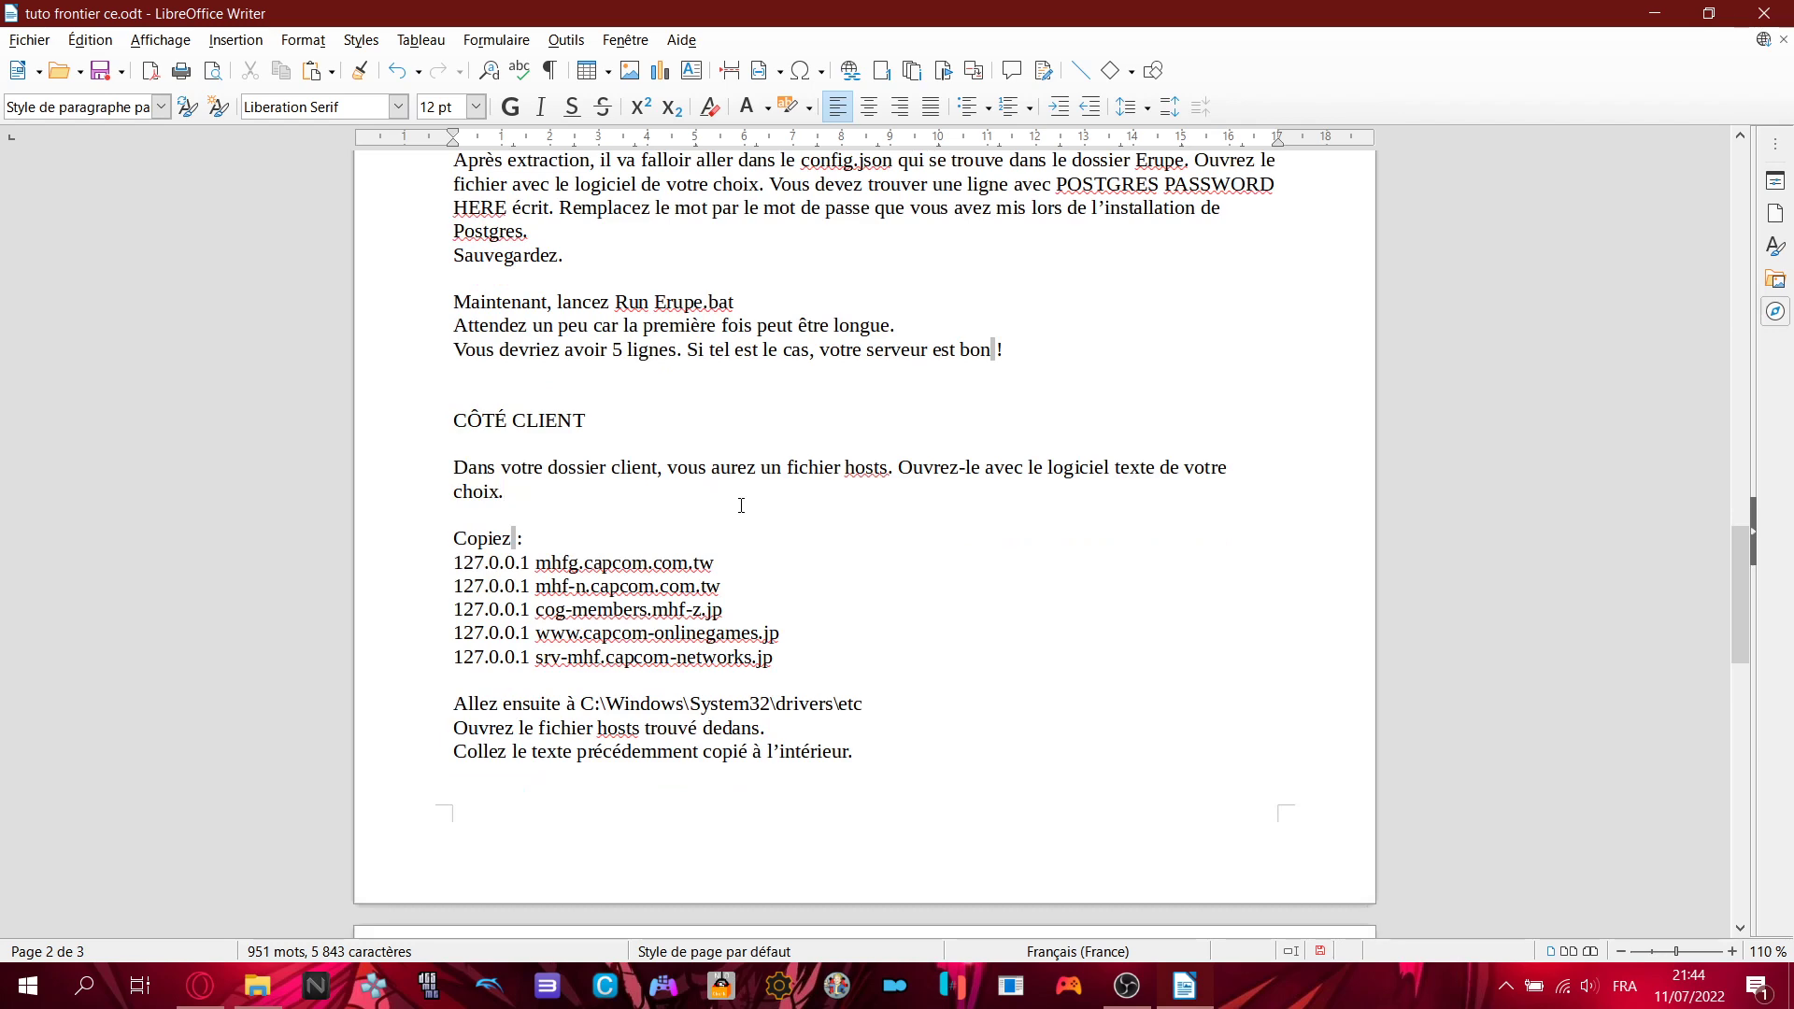
click(257, 986)
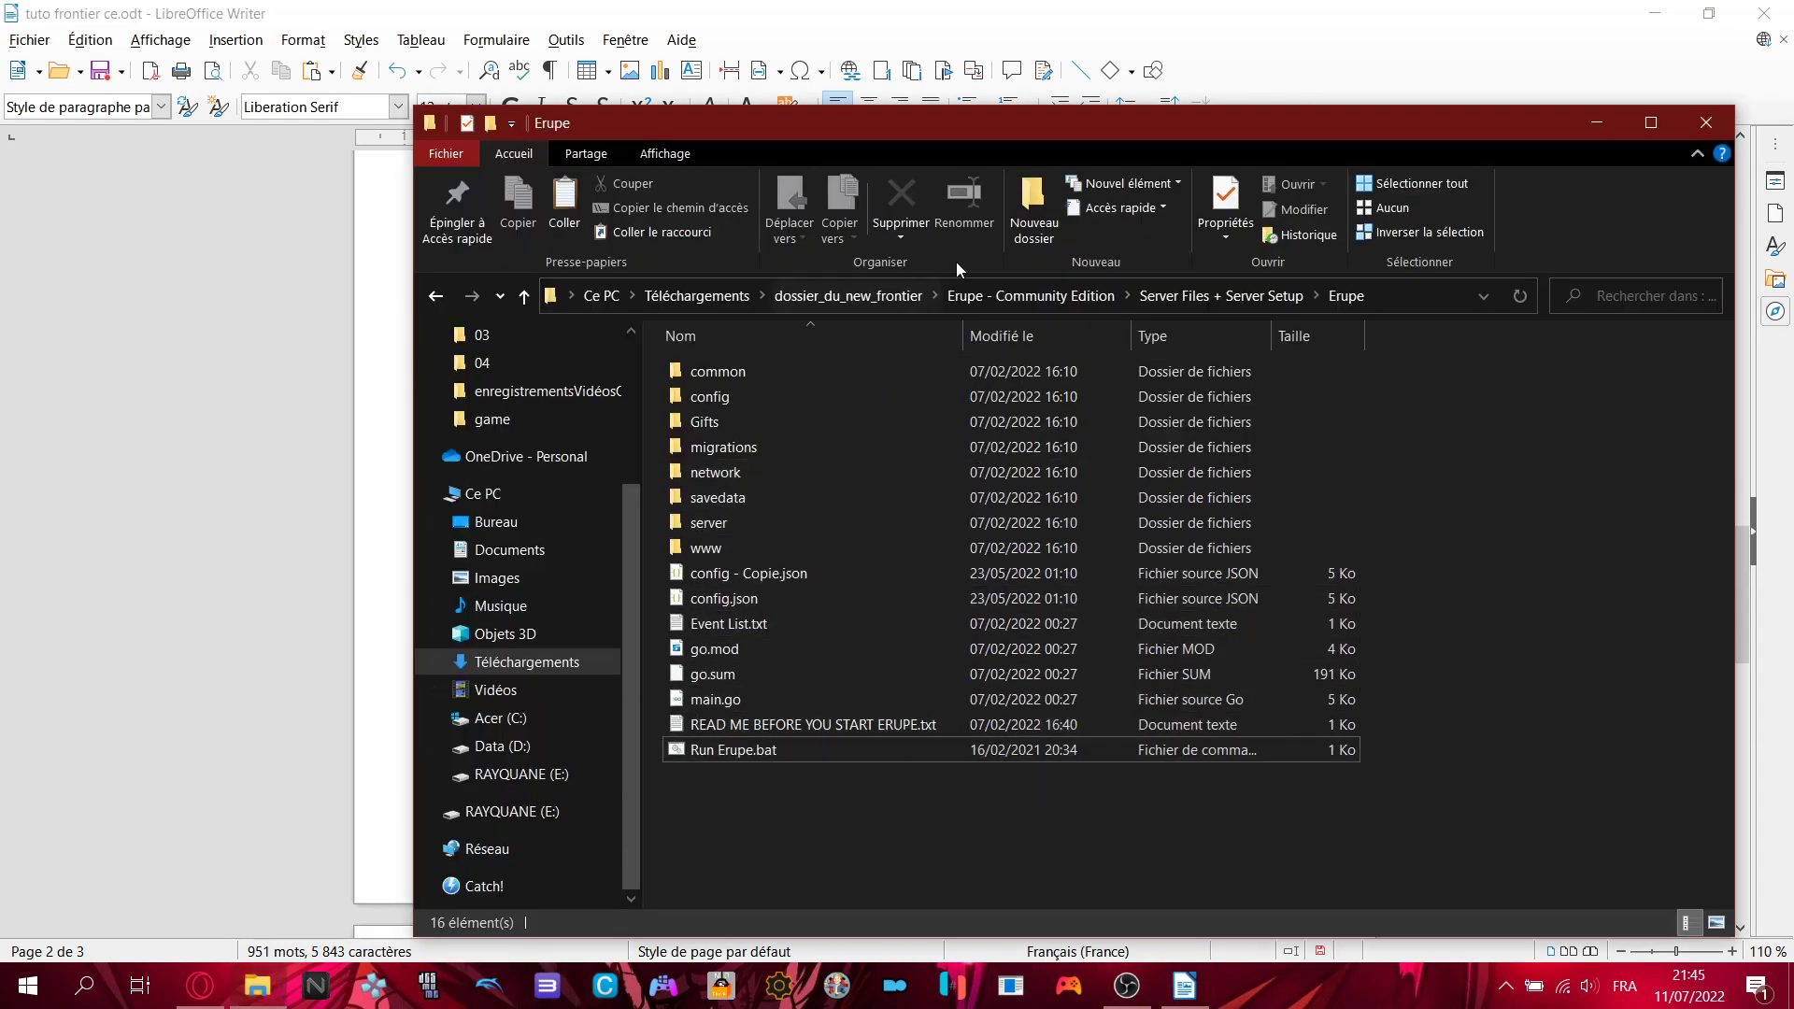
- Move into Client Files + Client Setup and open its hosts file with Edit with Notepad++
click(1198, 282)
click(1031, 296)
click(743, 372)
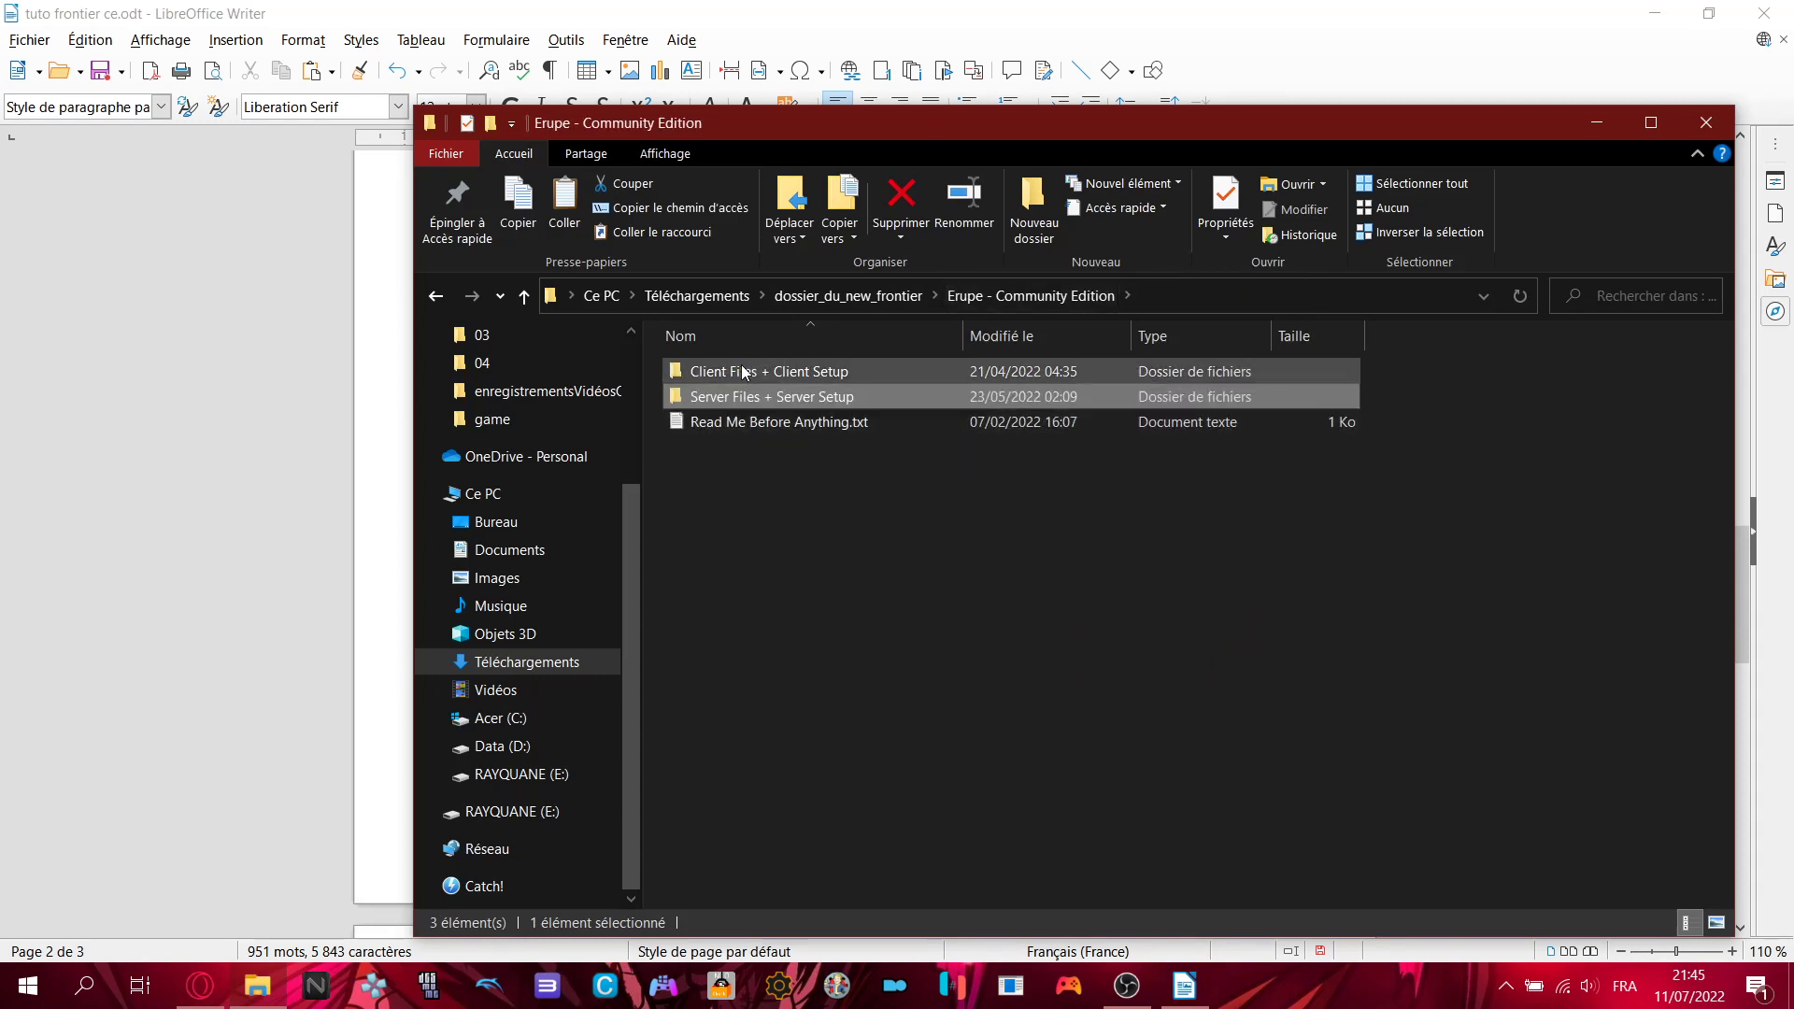
double_click(743, 372)
click(704, 396)
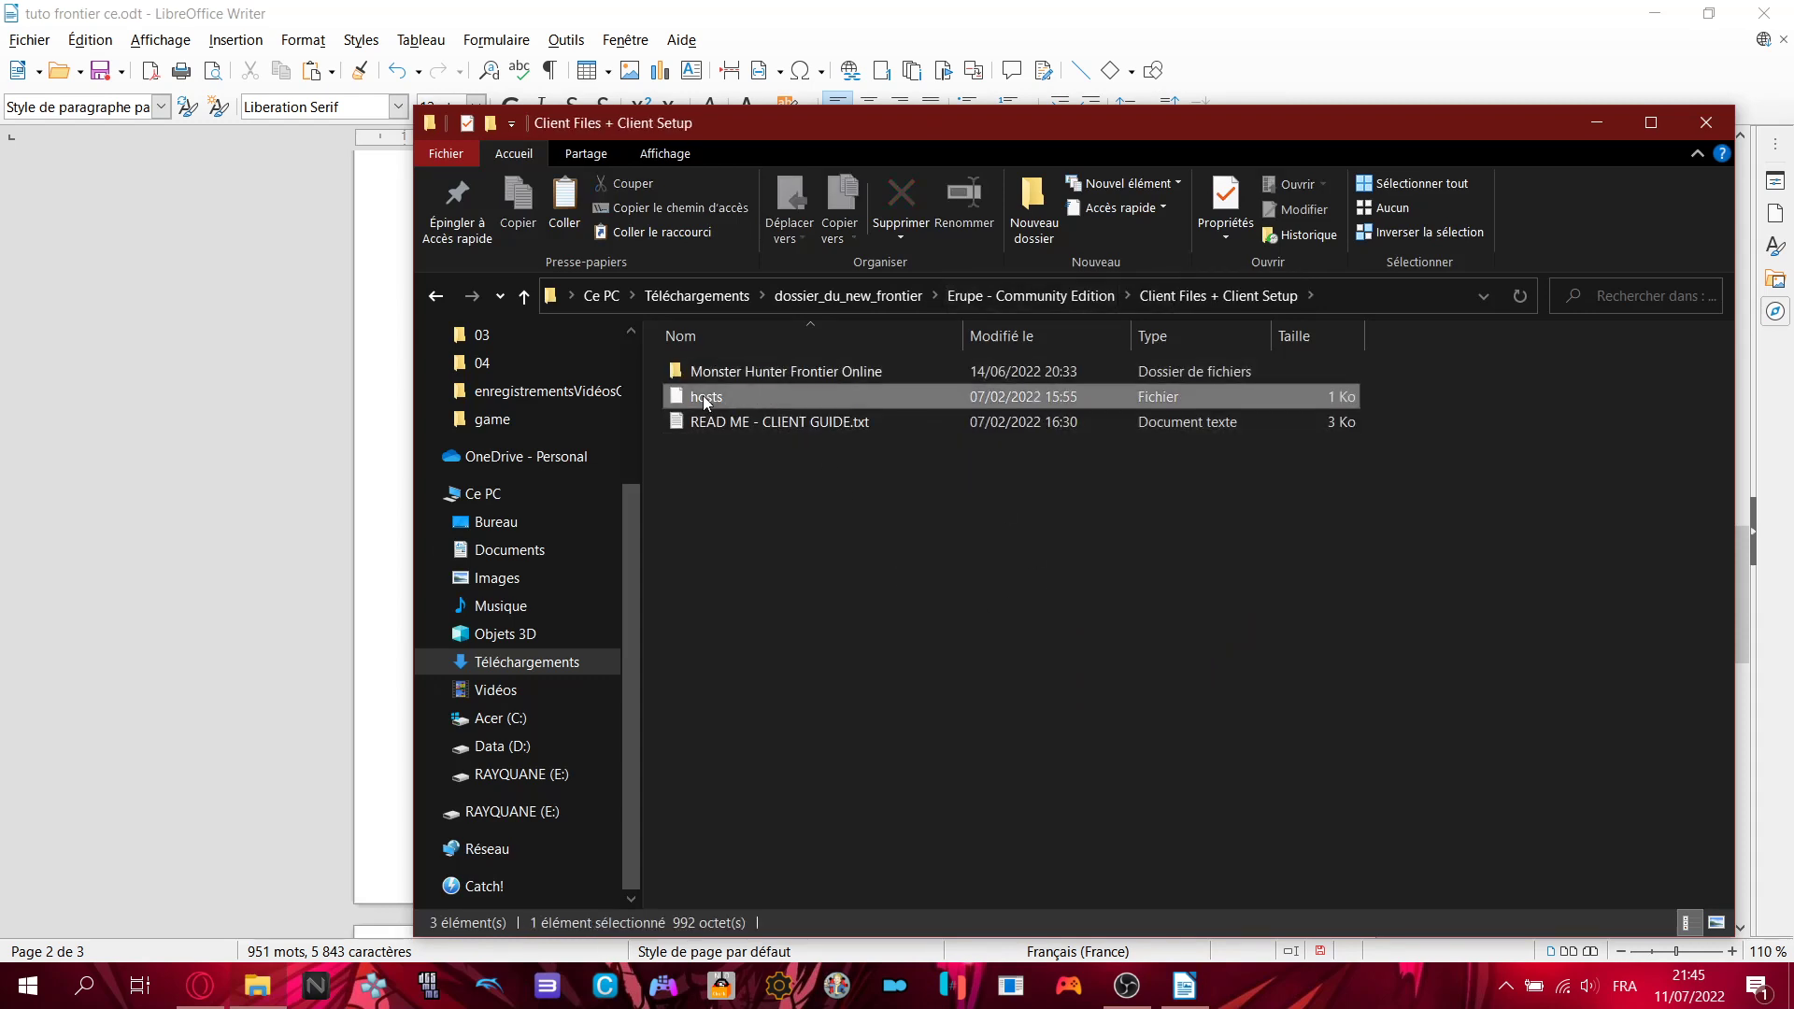
right_click(703, 396)
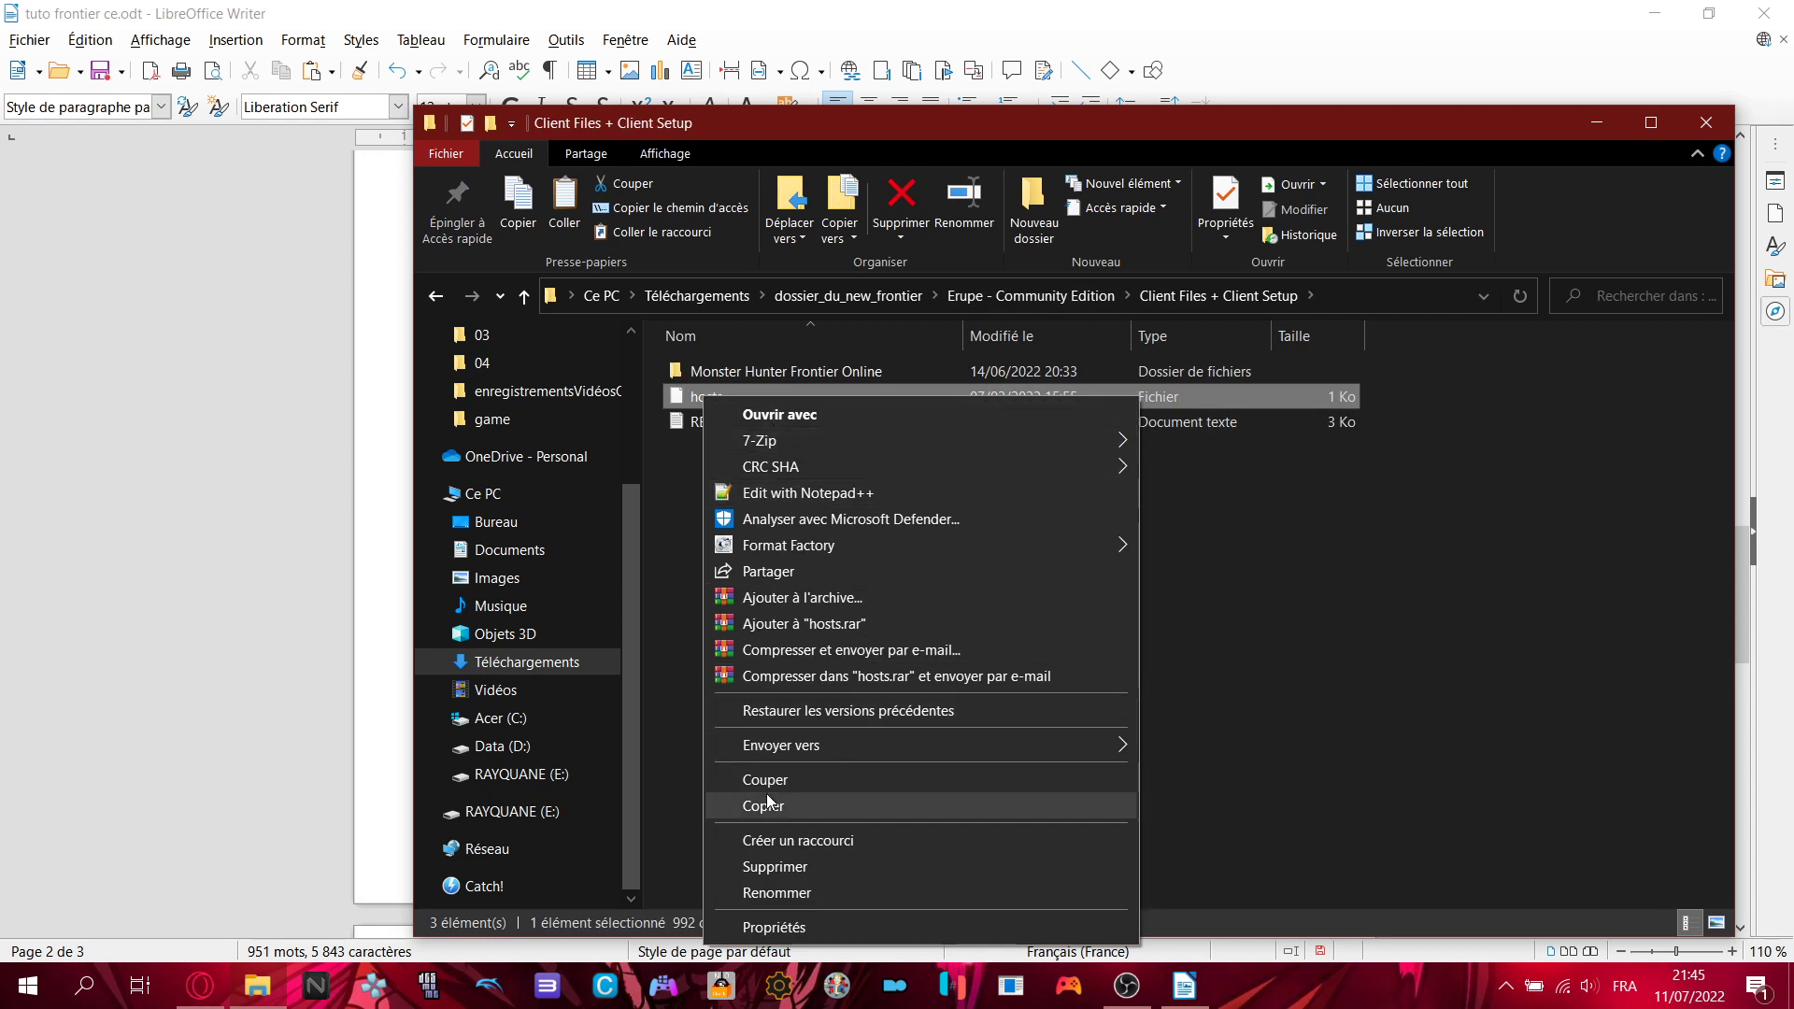
click(793, 495)
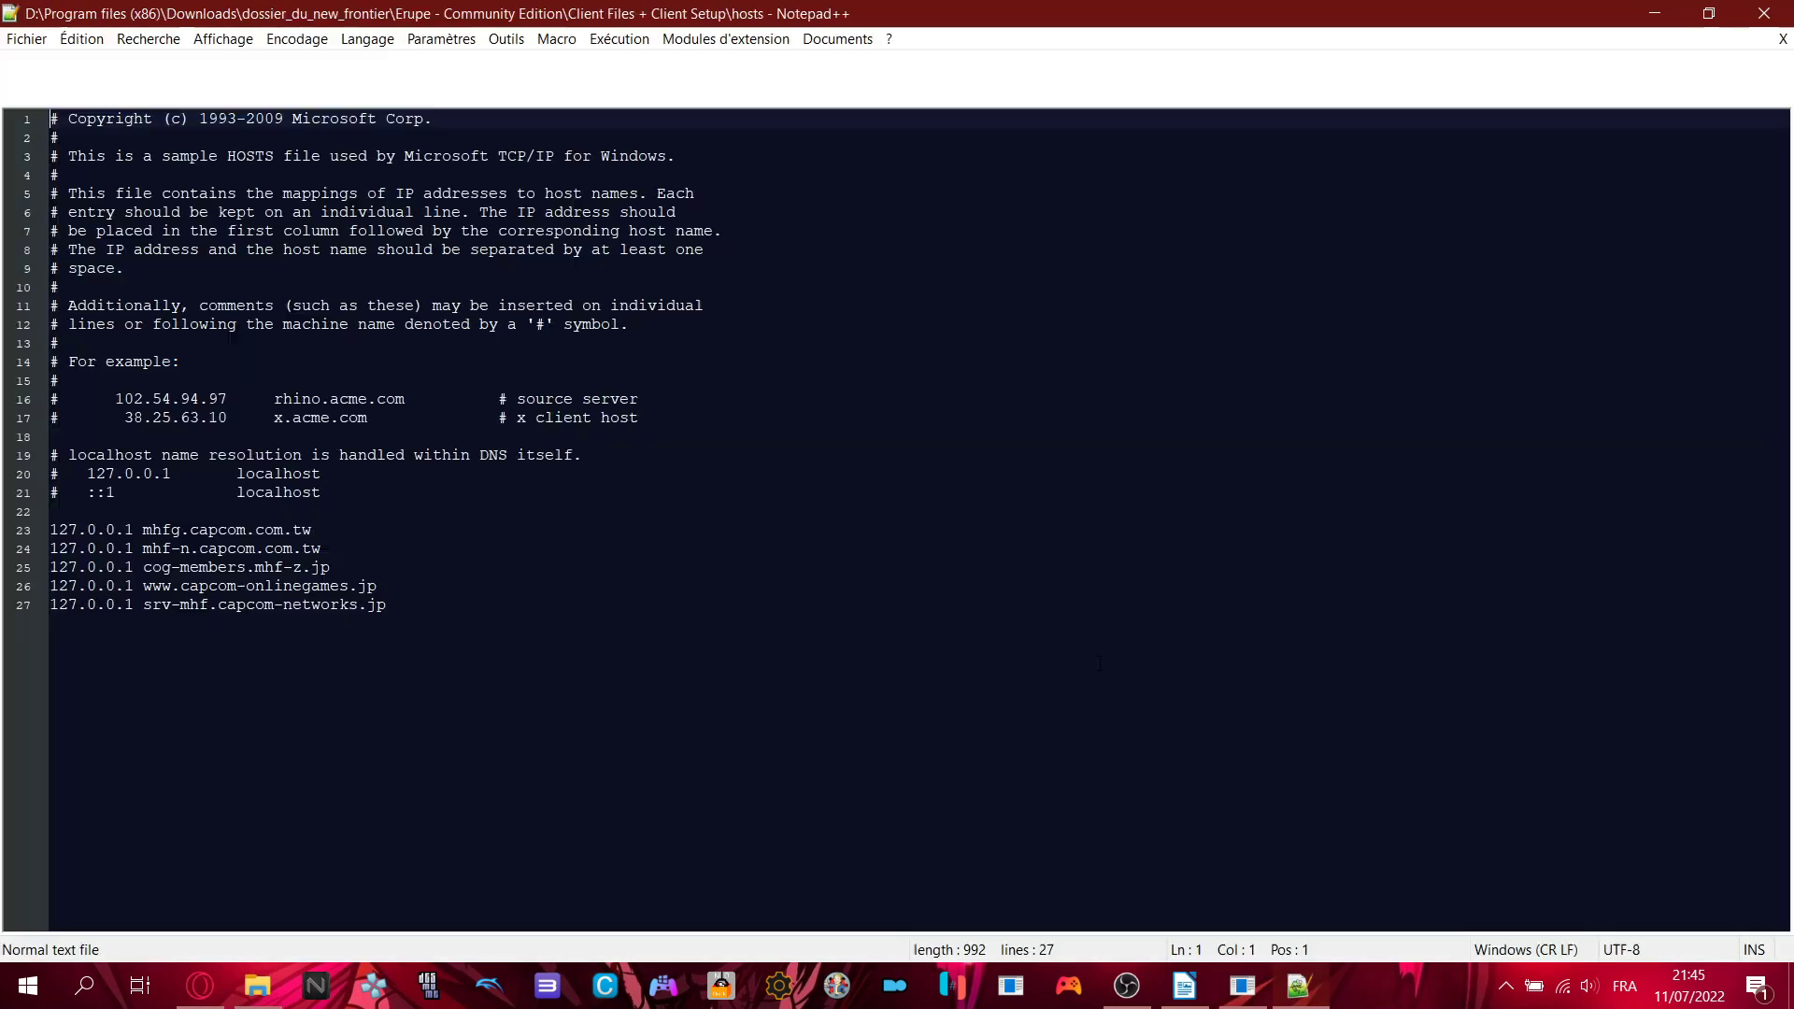
- Copy the five 127.0.0.1 Capcom host lines 23–27 from the client hosts file
click(471, 612)
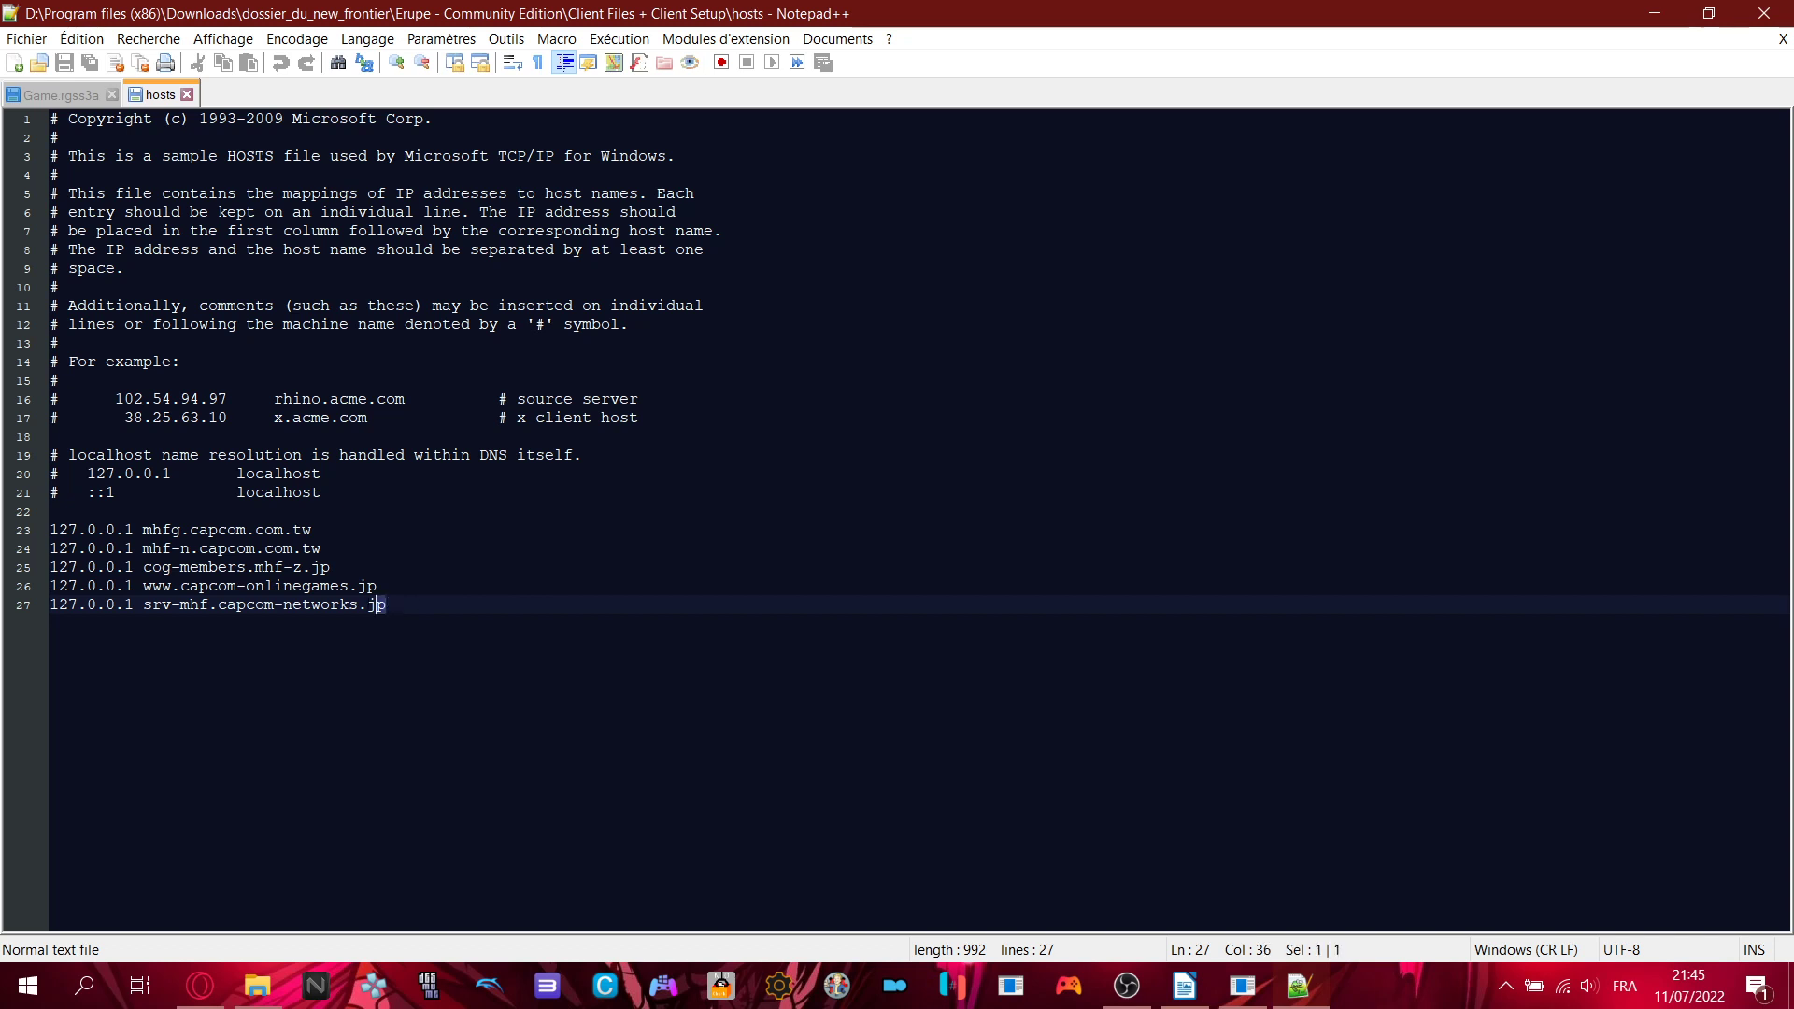
drag(448, 603, 45, 523)
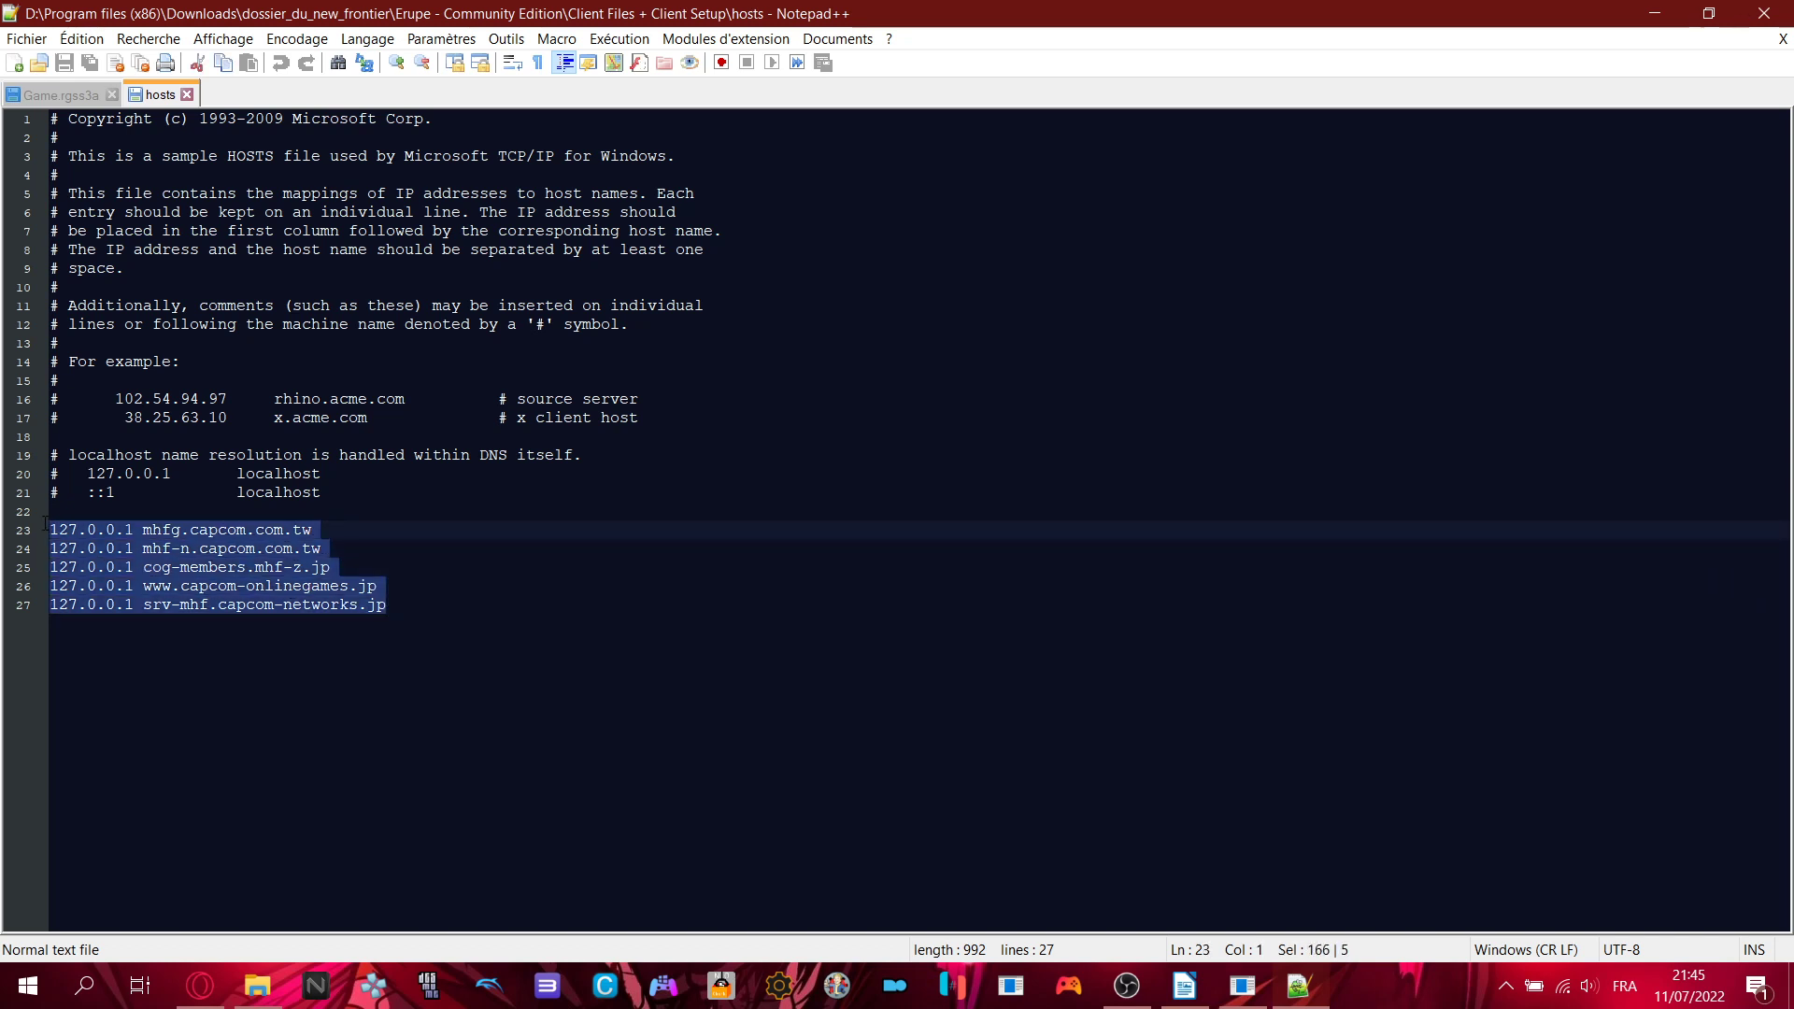
right_click(175, 558)
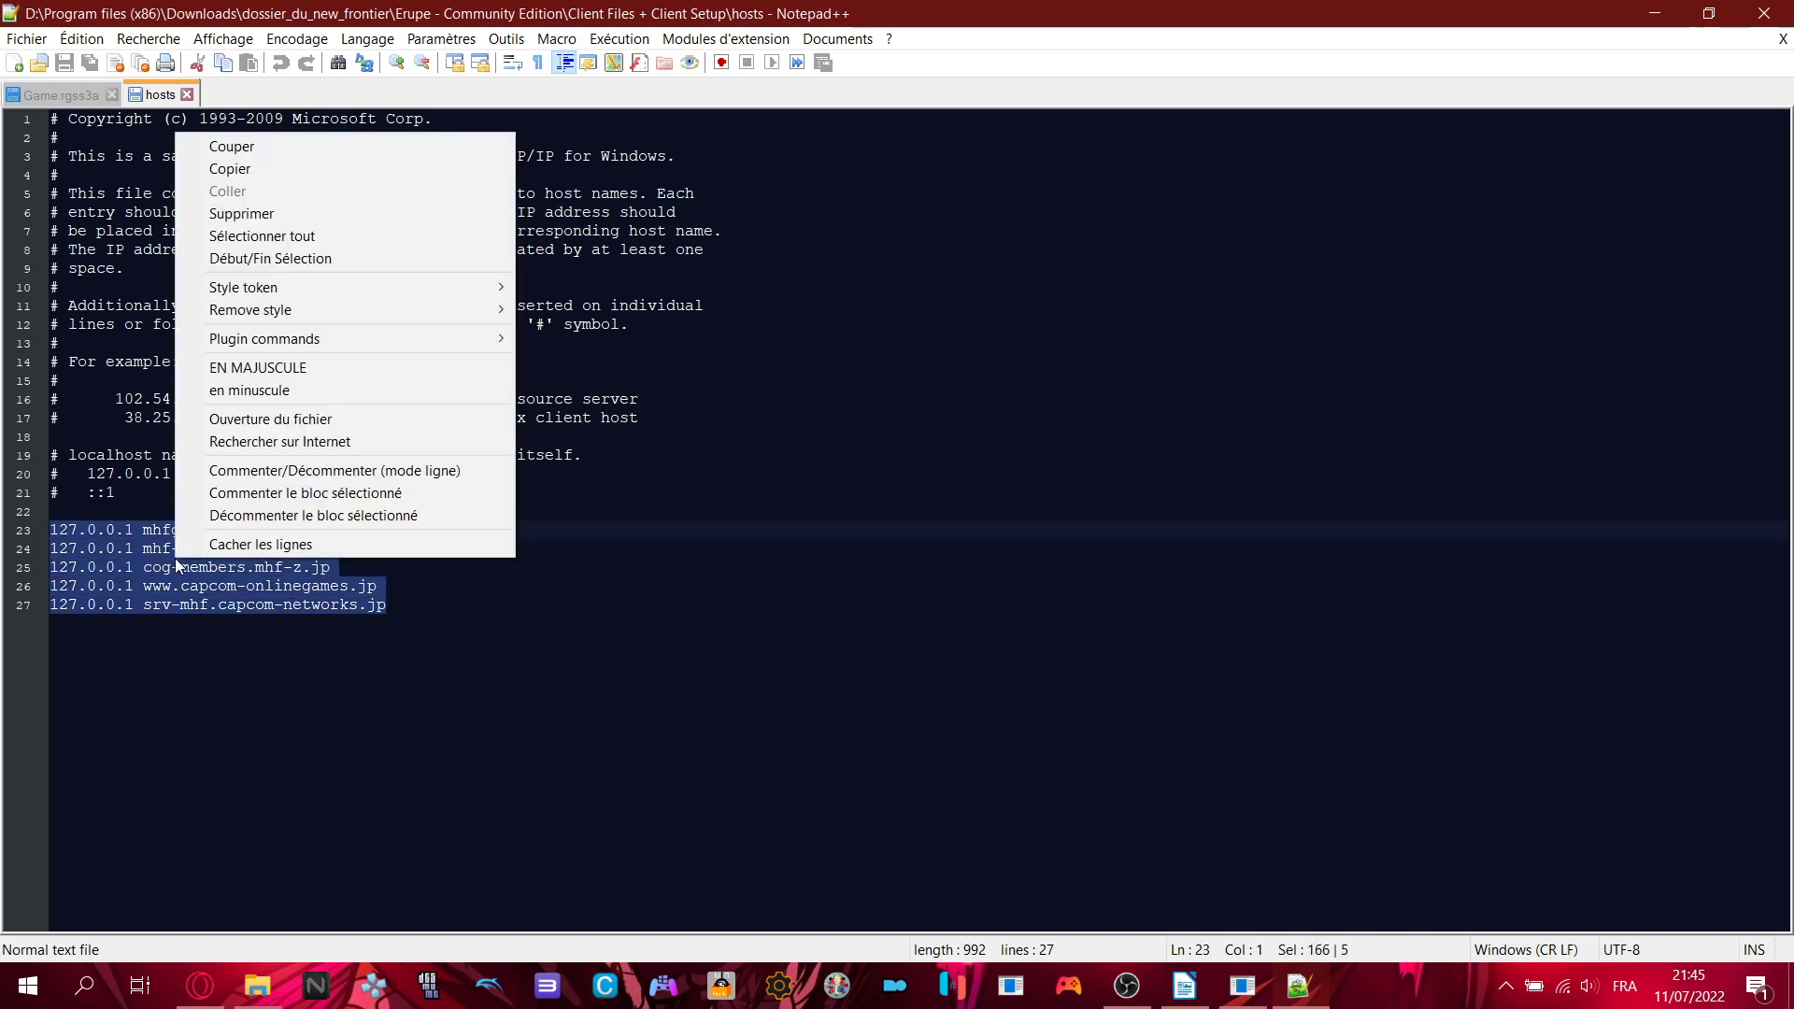
click(277, 175)
click(636, 570)
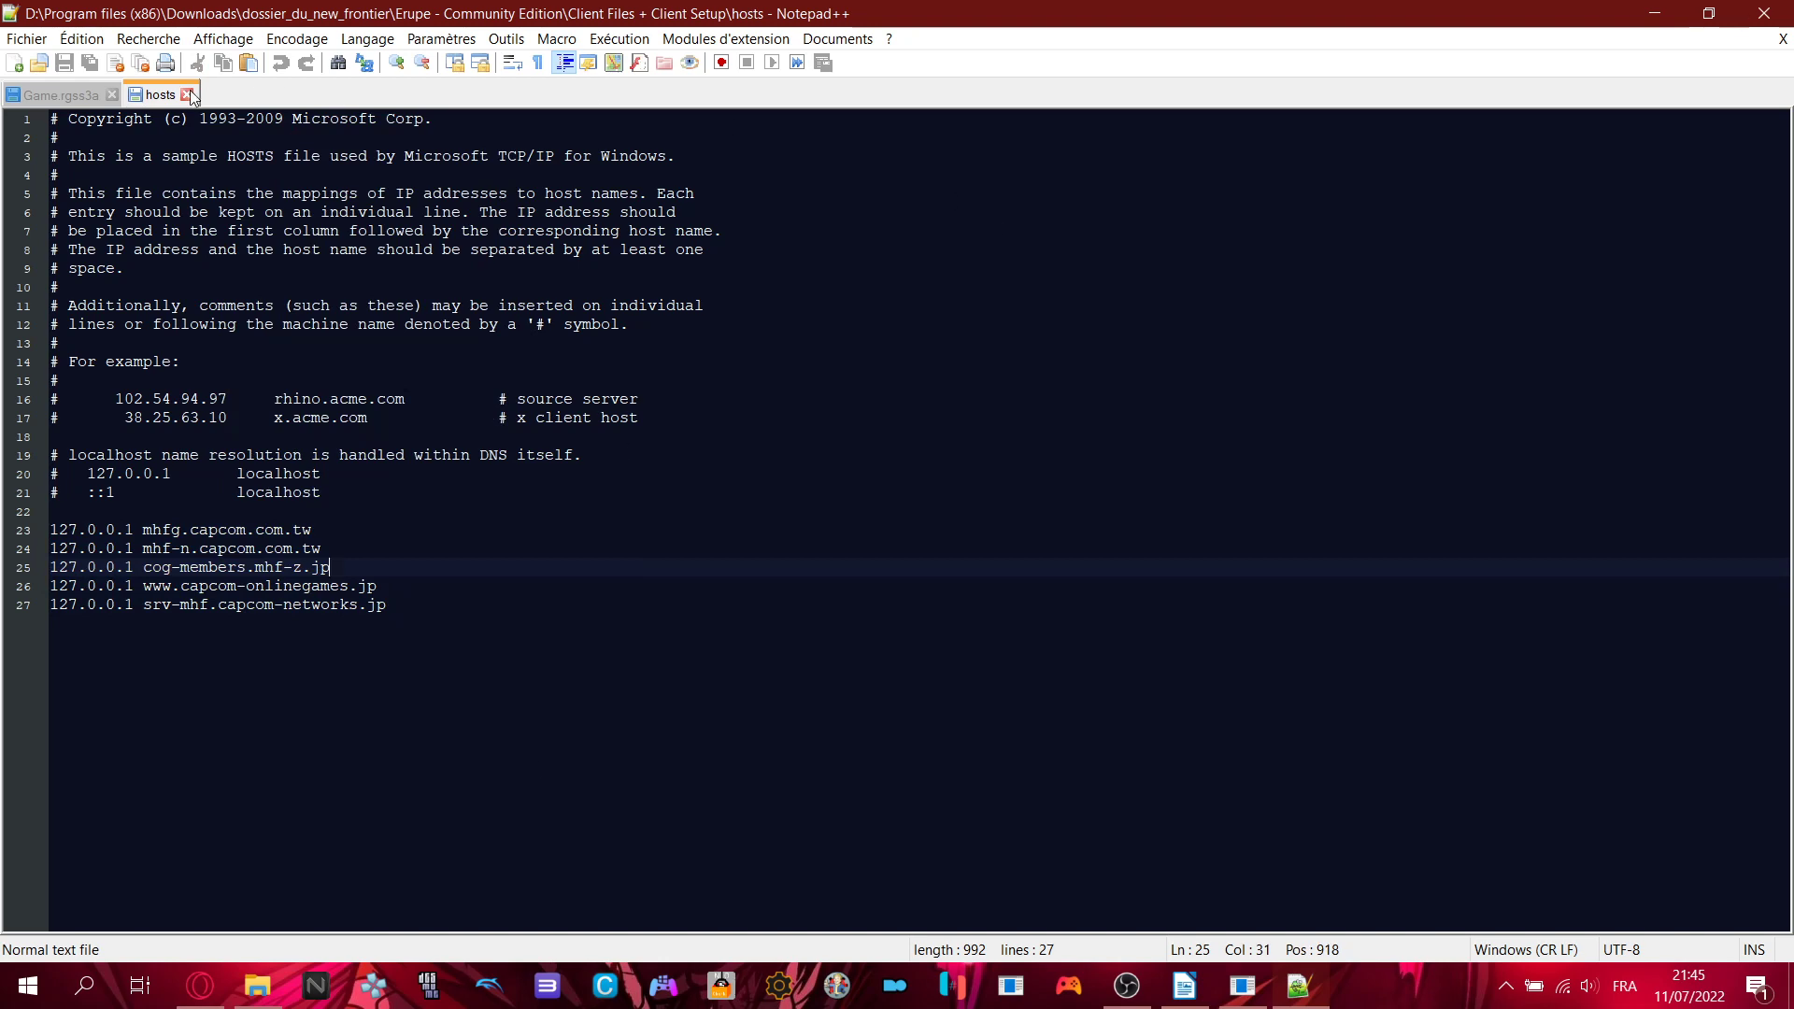
- Close the hosts and Game.rgss3a tabs and exit Notepad++, declining the update
click(187, 95)
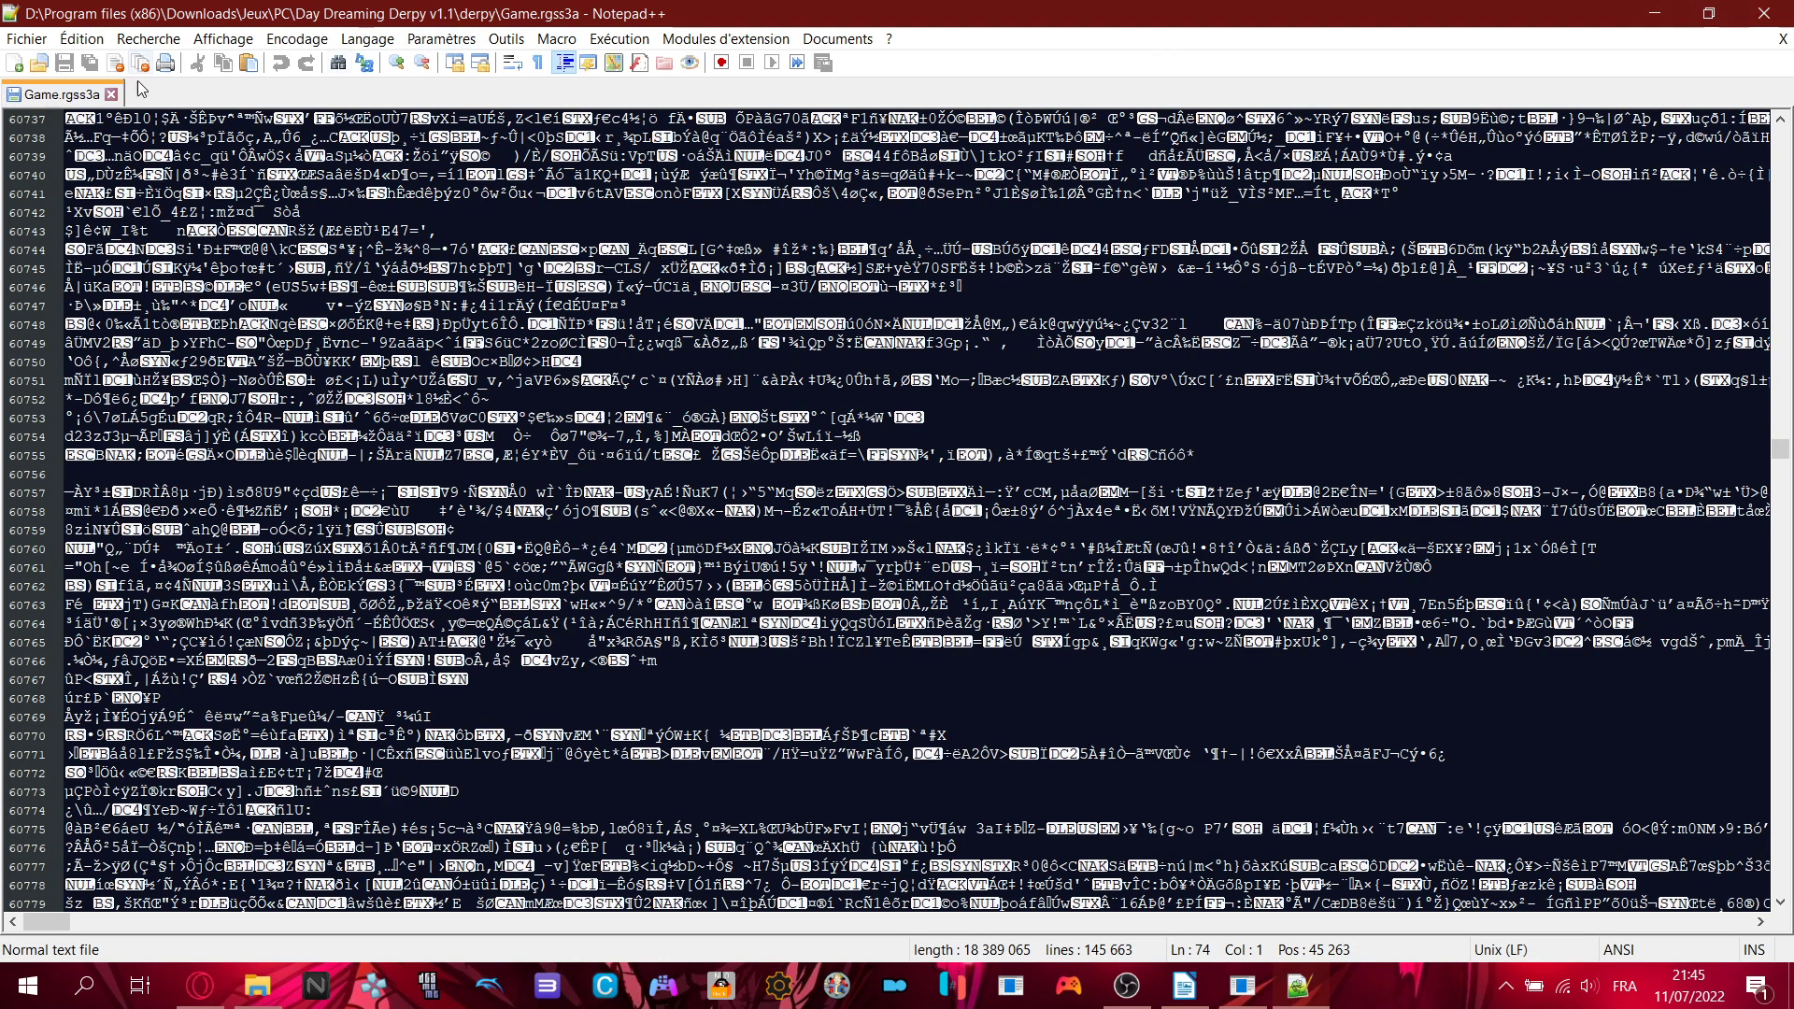
click(110, 94)
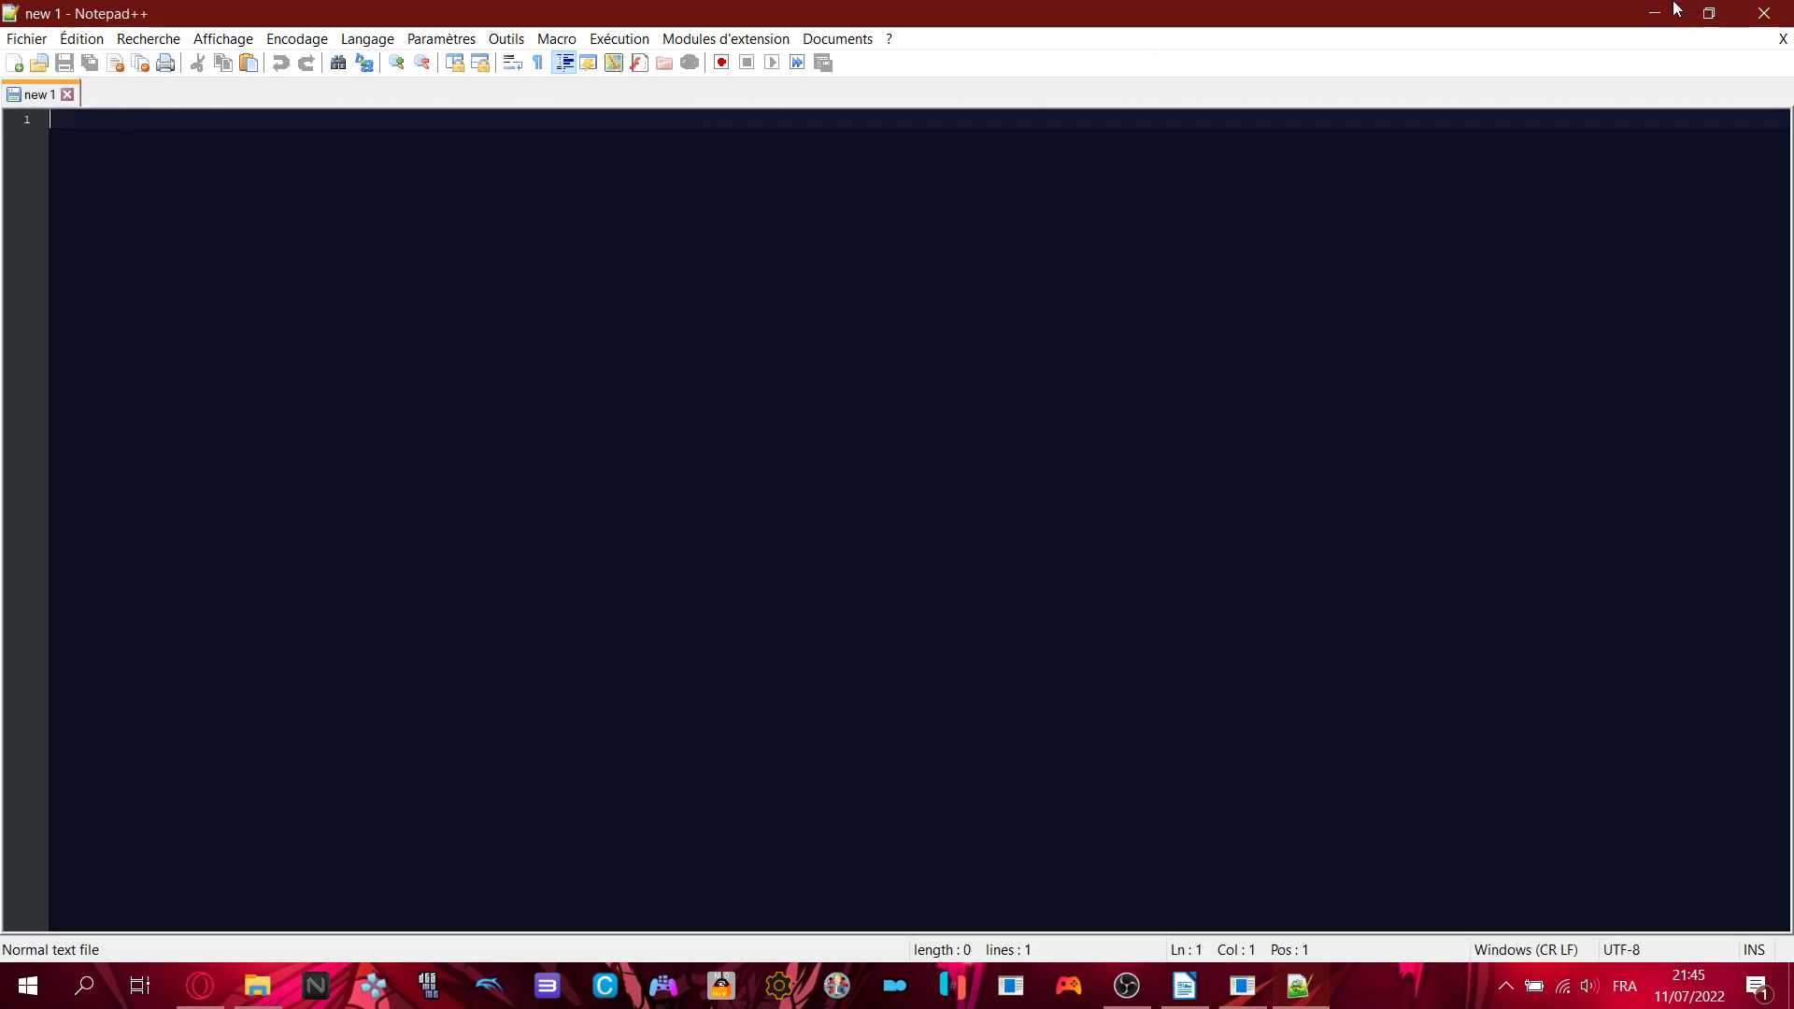
click(1764, 13)
click(1045, 565)
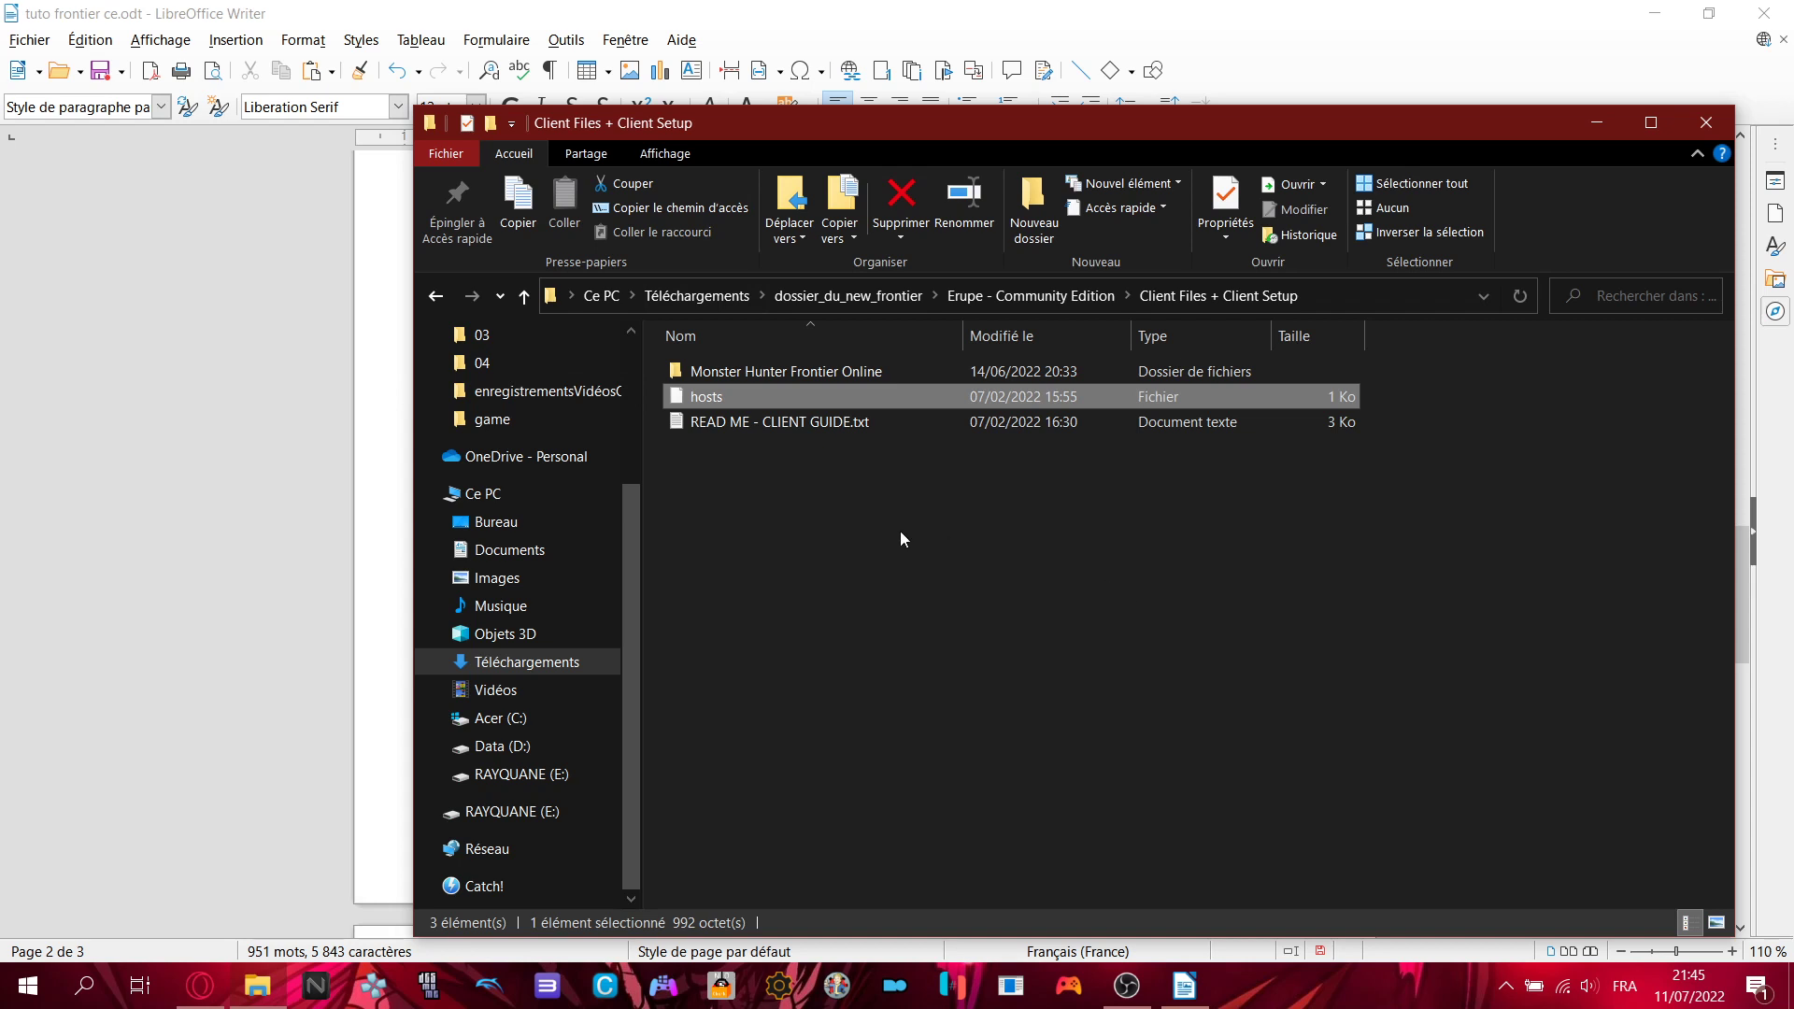
- Open the Acer (C:) drive and check the system hosts folder path given in the tutorial
click(884, 625)
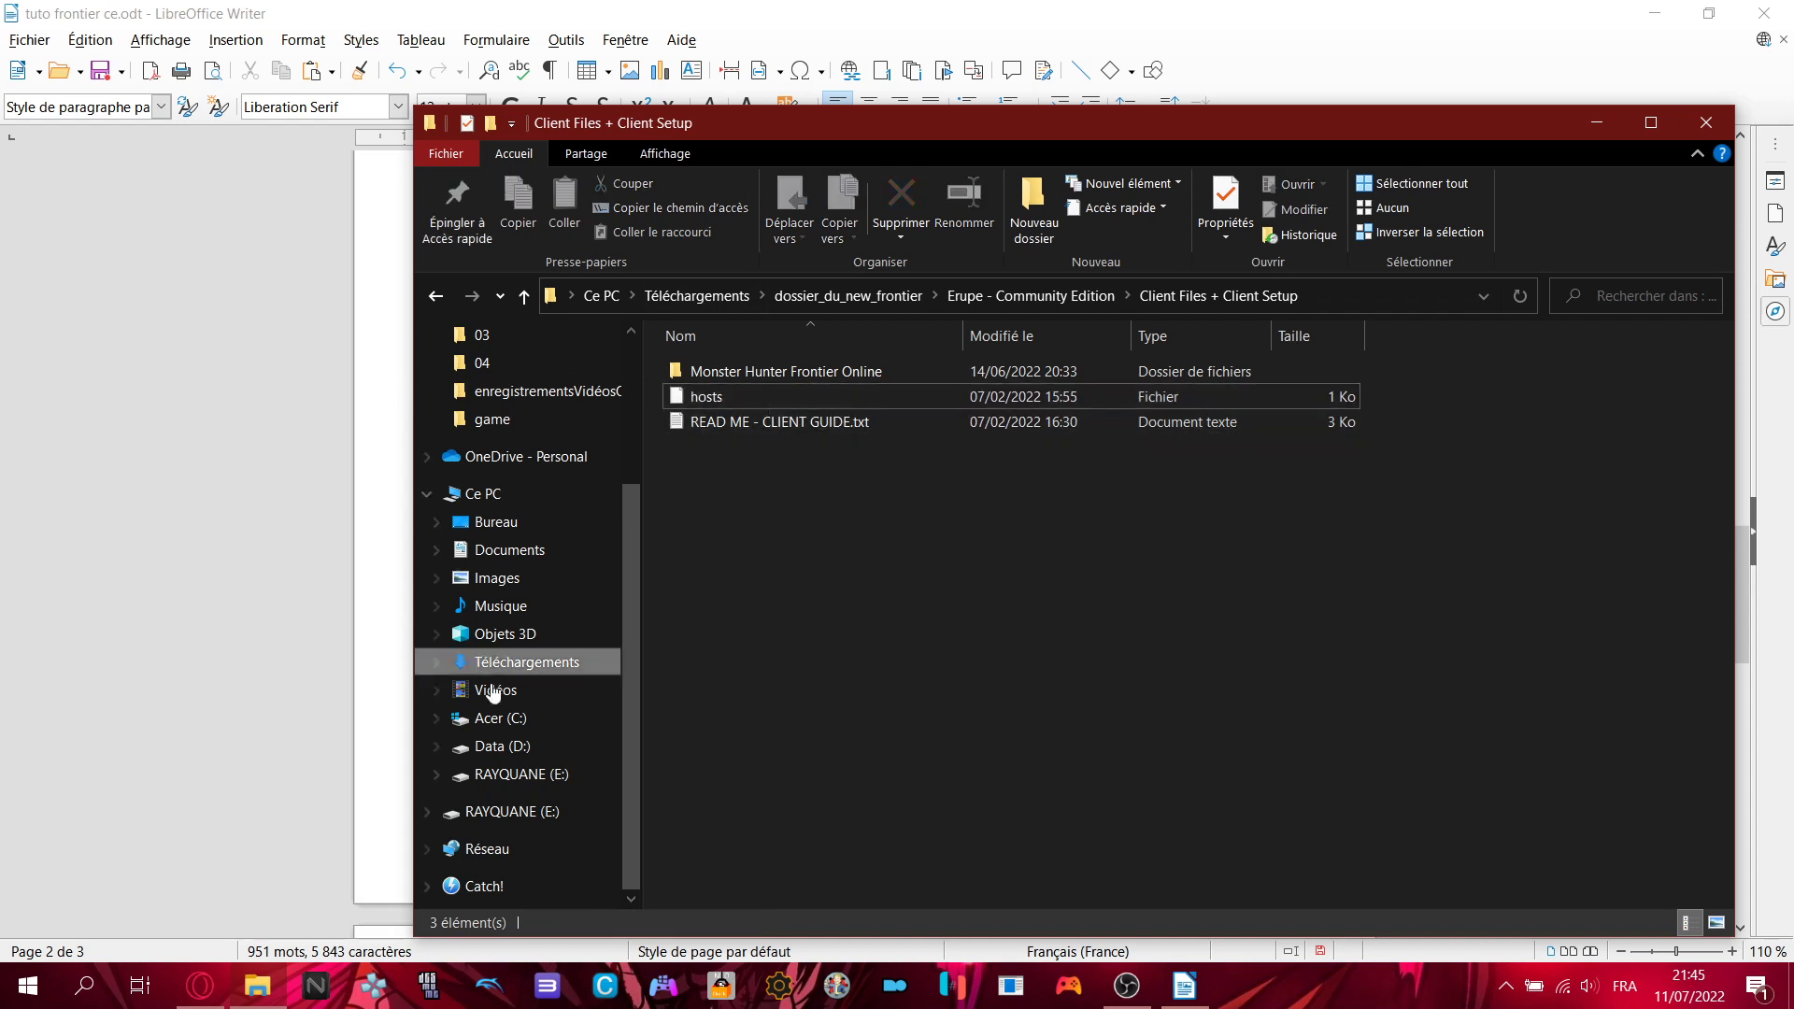
click(523, 720)
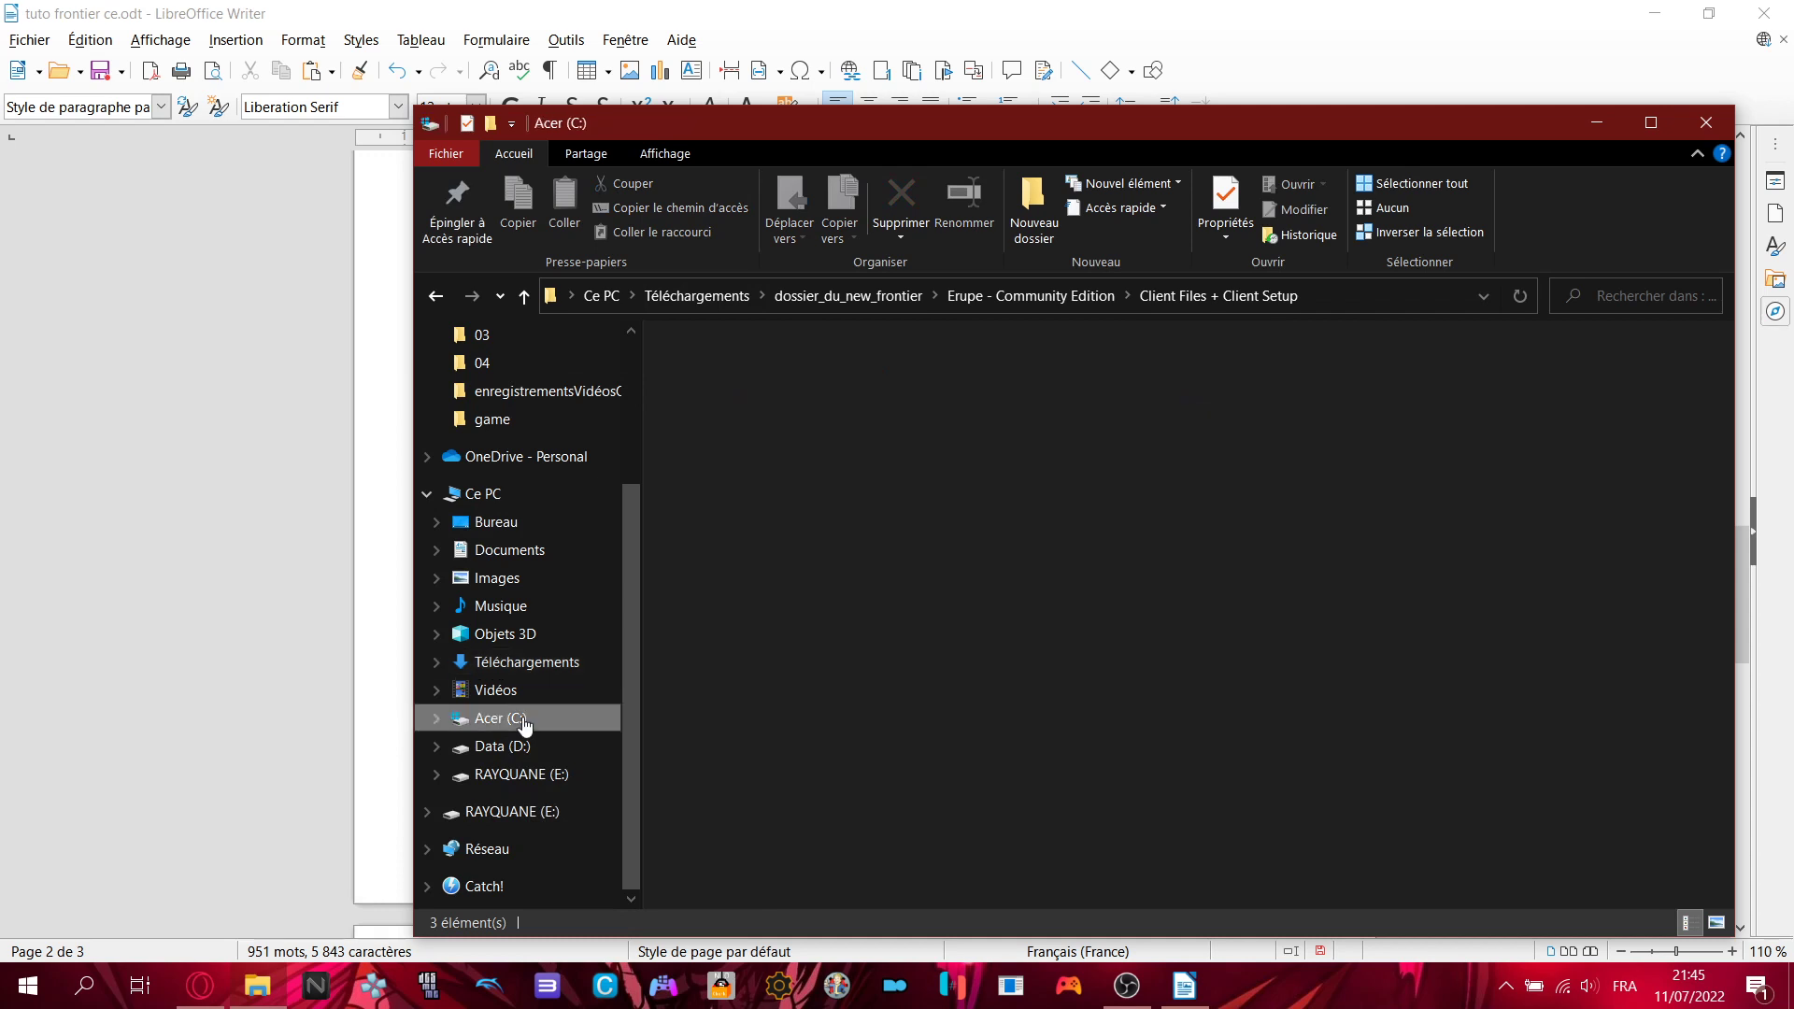
click(317, 608)
scroll(734, 593, down, 2)
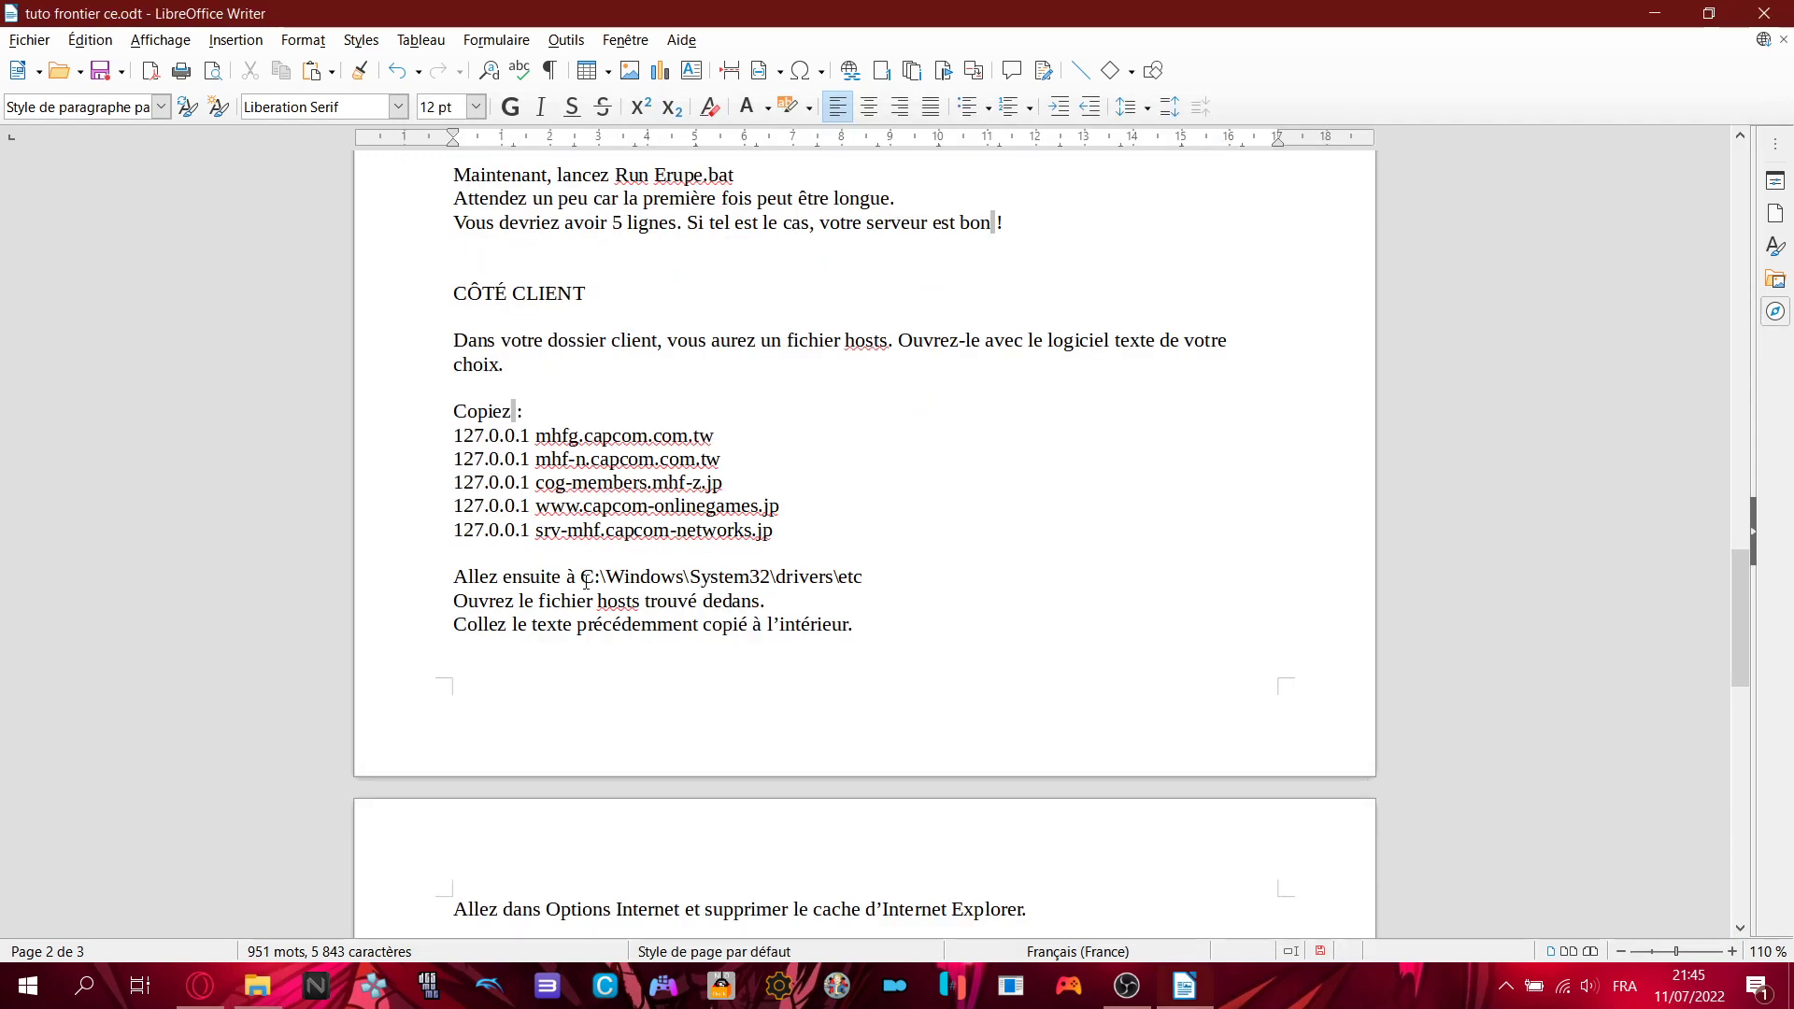
drag(585, 581, 870, 578)
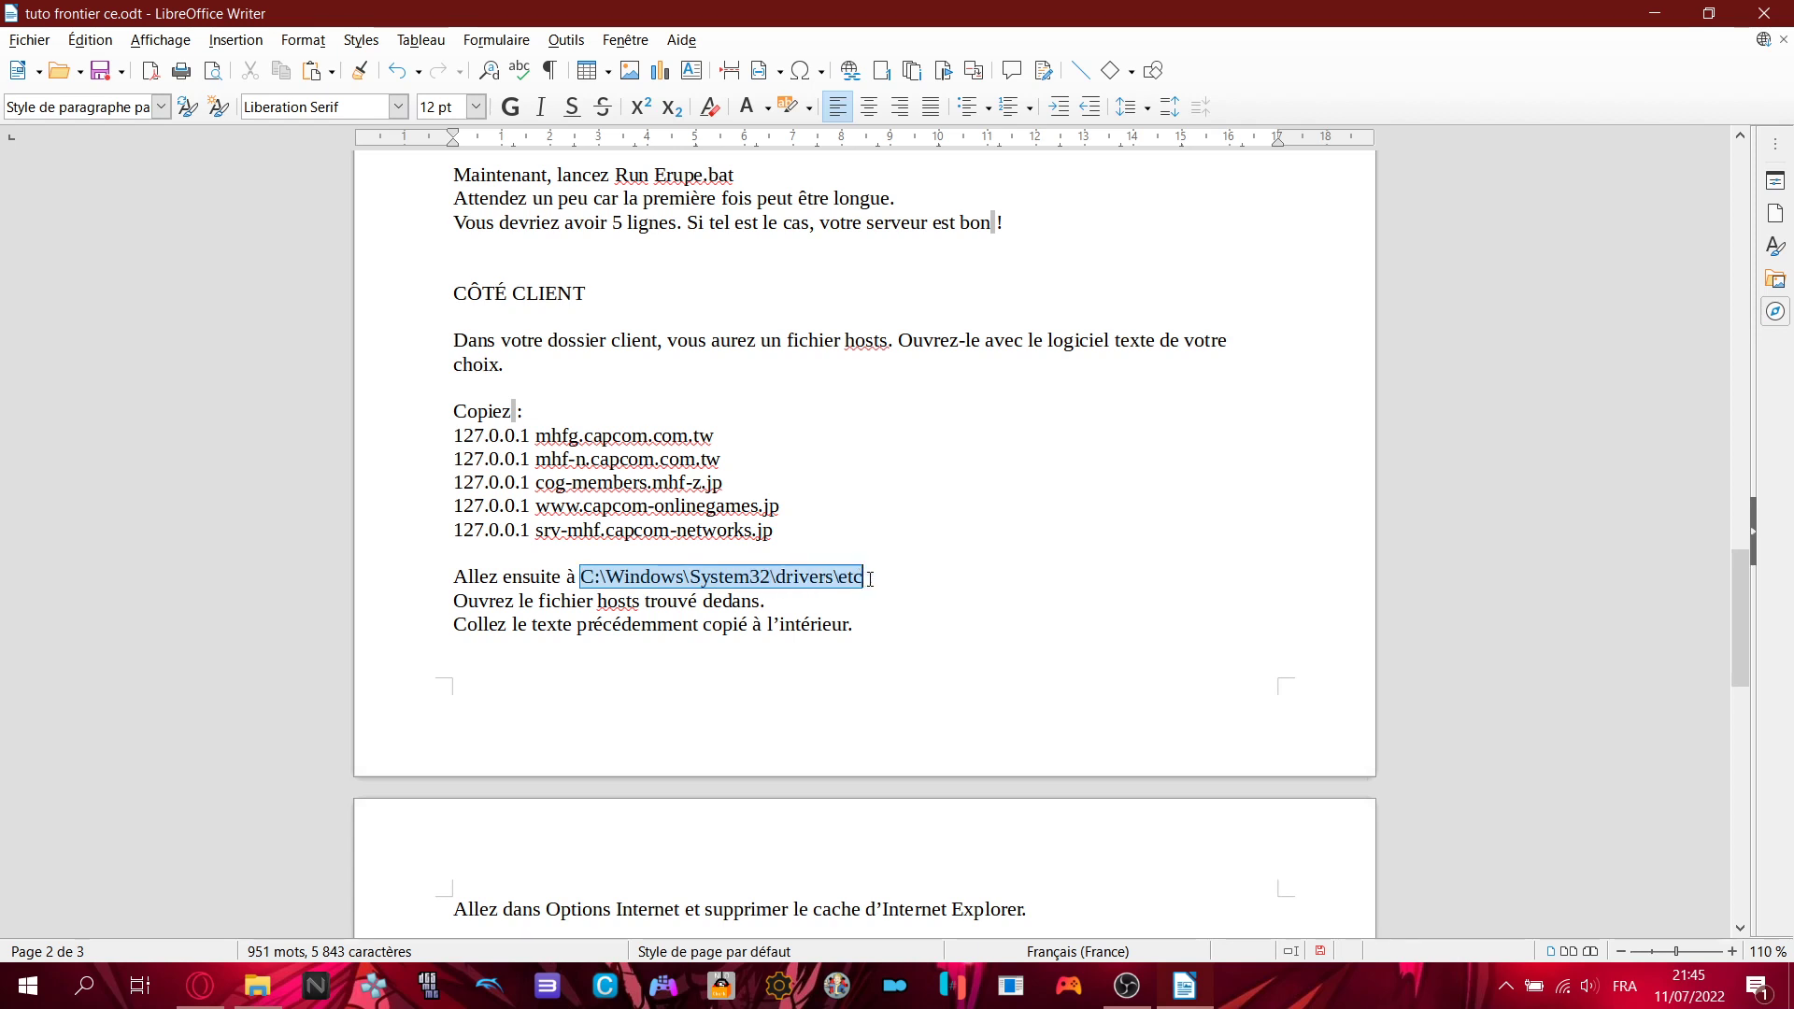
double_click(617, 601)
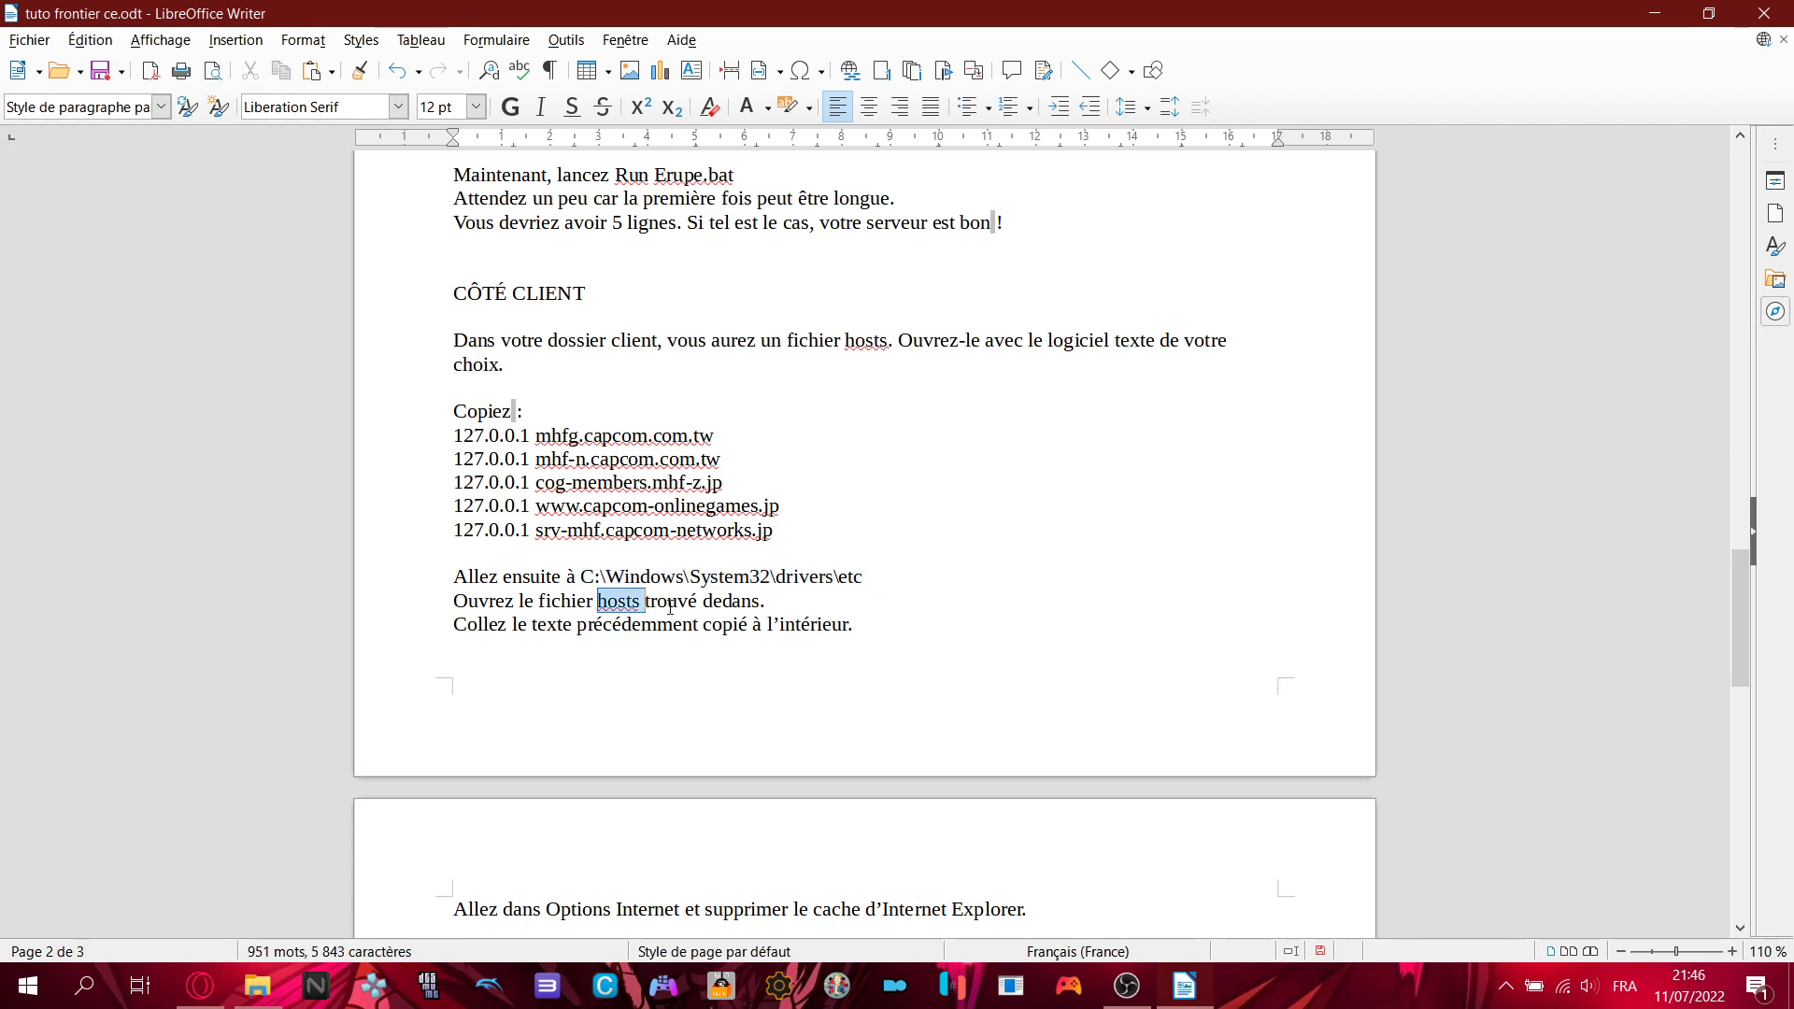
click(689, 601)
click(257, 986)
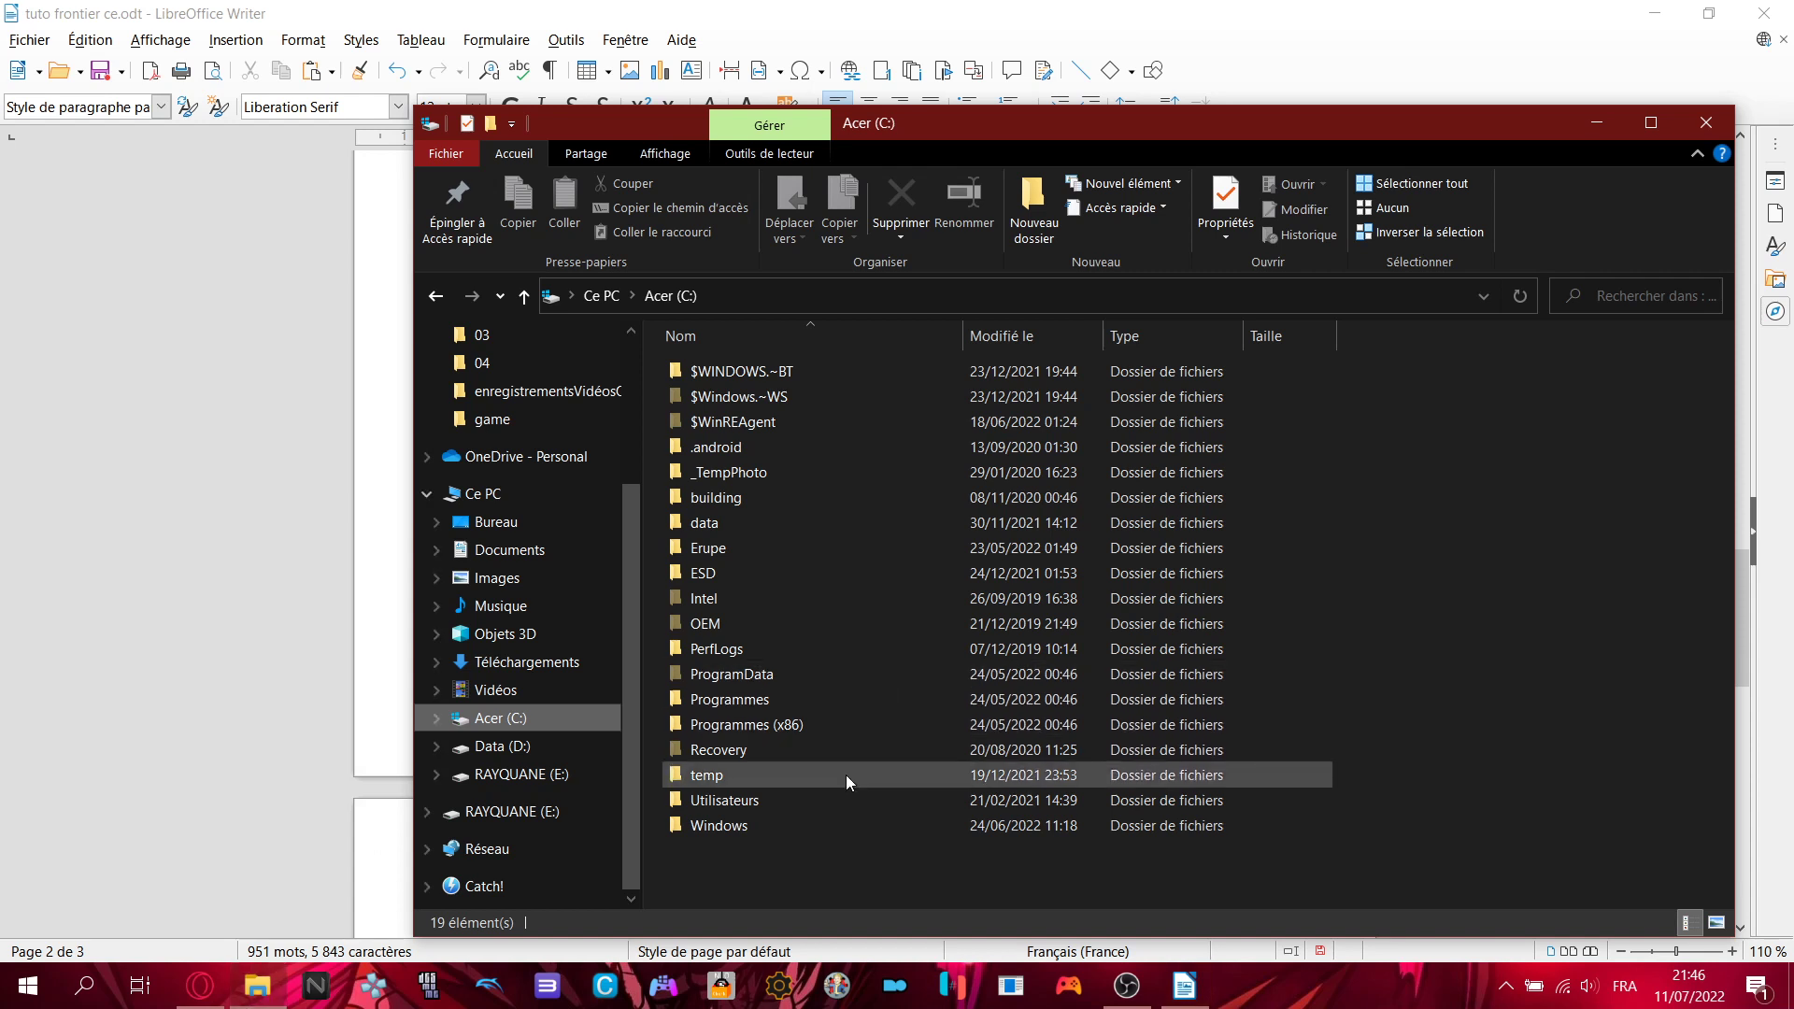
drag(911, 129, 1370, 209)
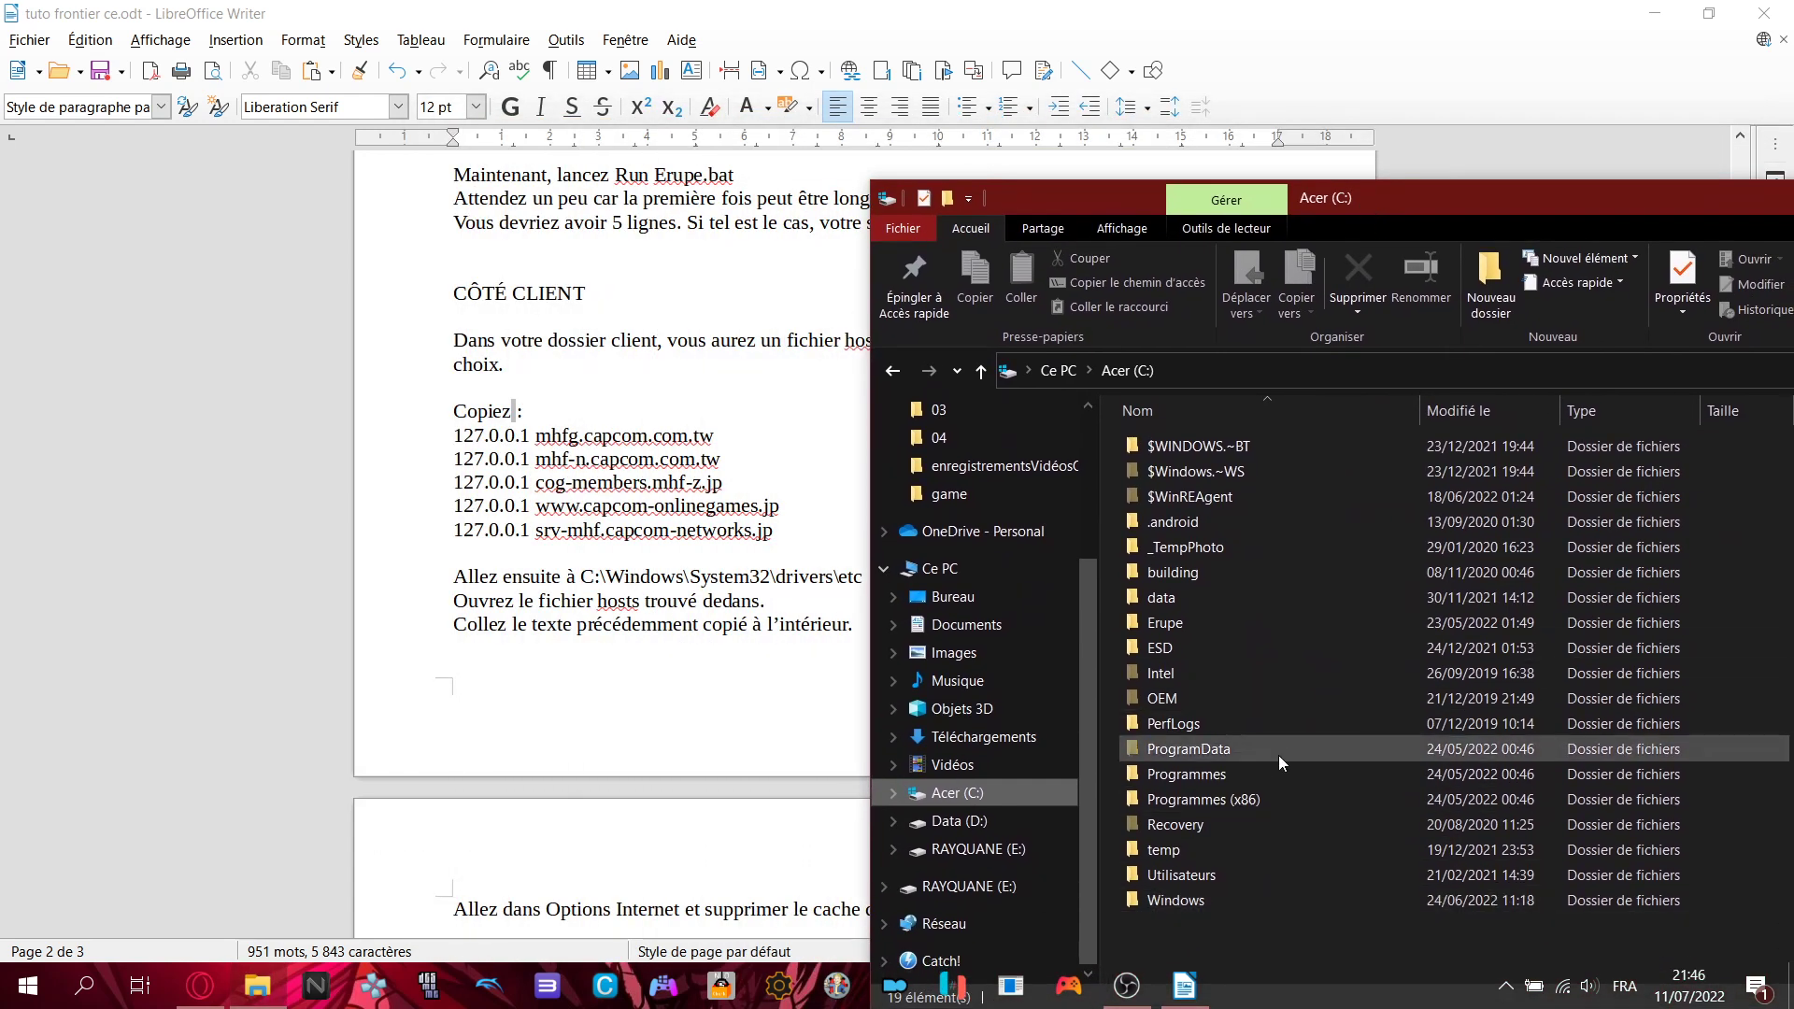
- Navigate through Windows, System32 and drivers into the etc folder
double_click(1199, 898)
scroll(1243, 628, down, 7)
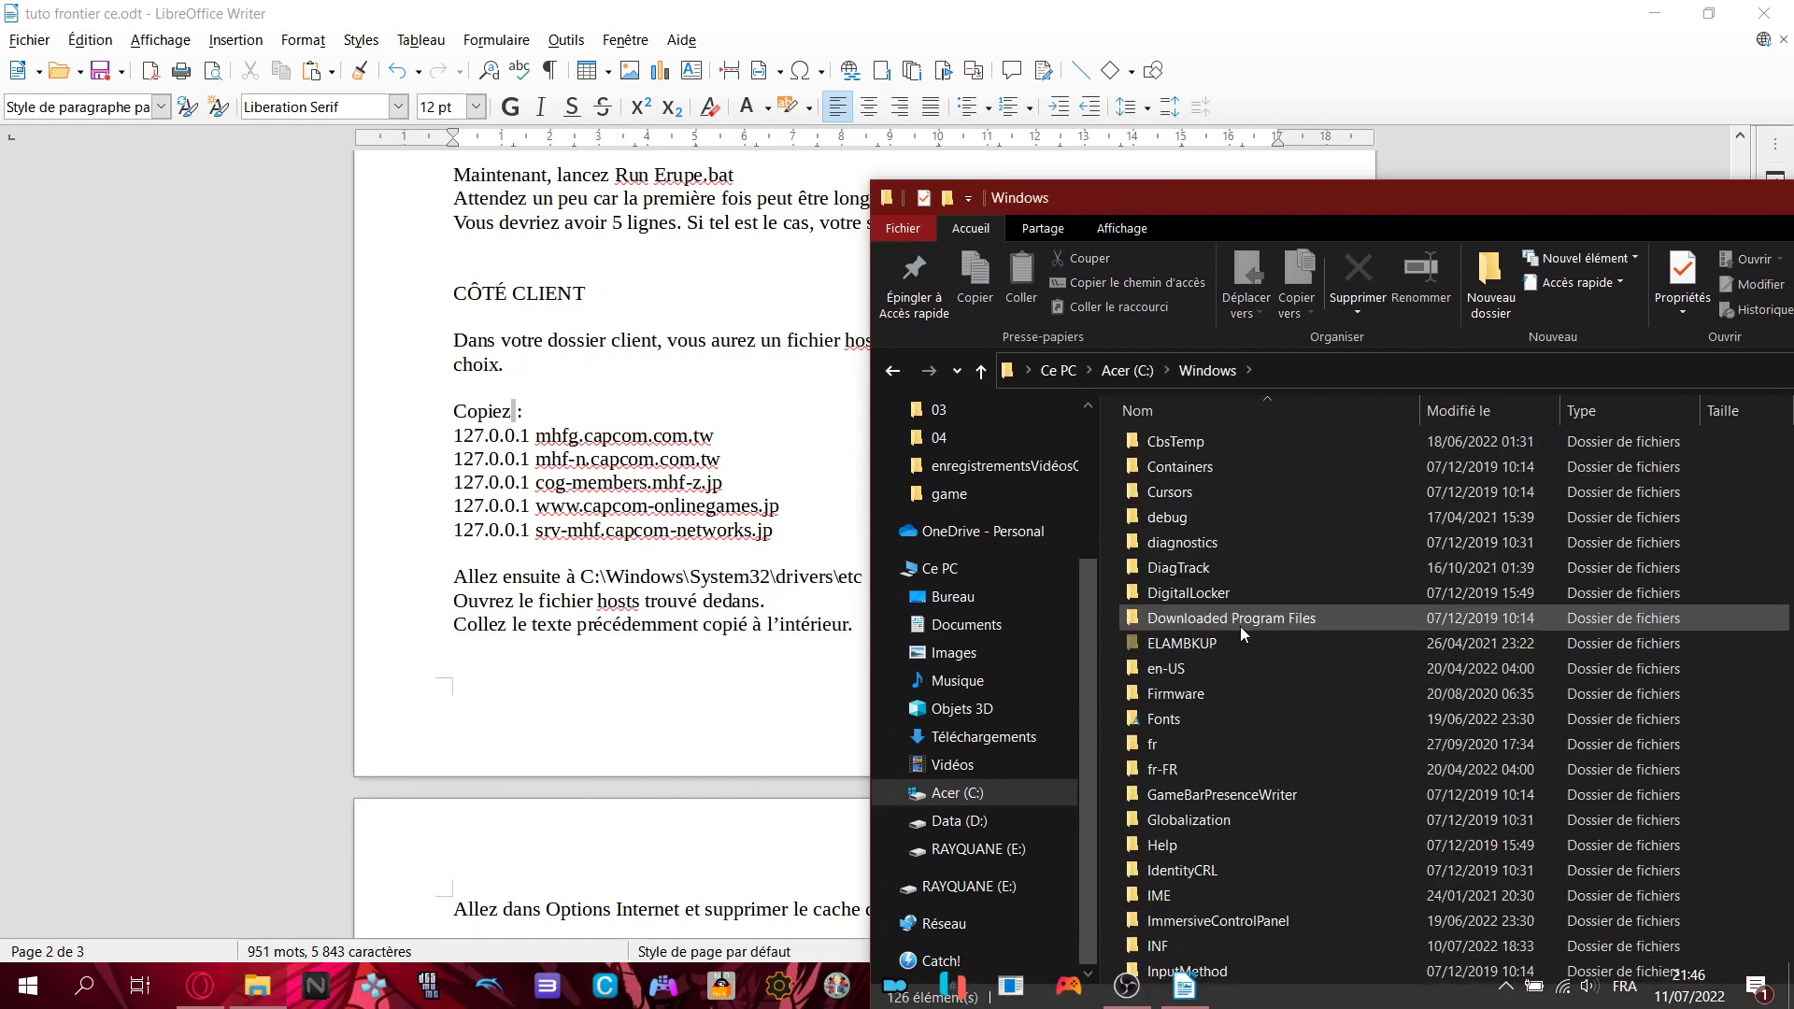
scroll(1247, 629, down, 9)
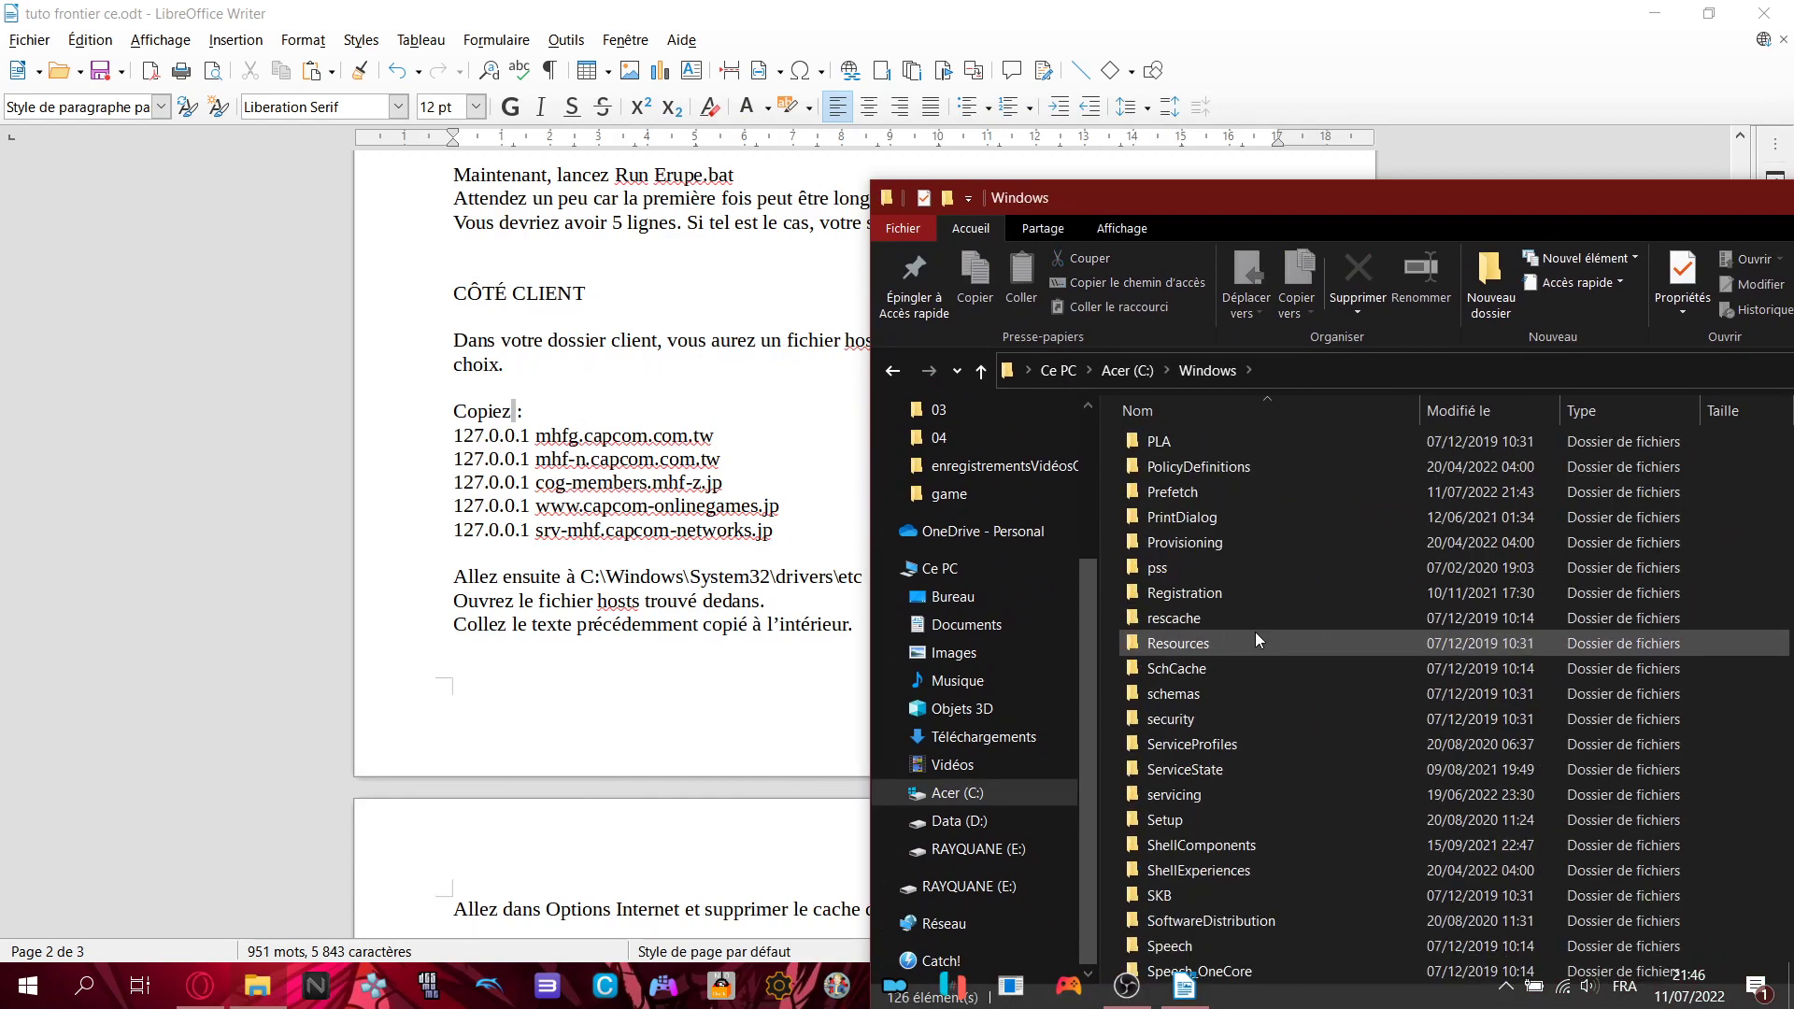
scroll(1256, 631, down, 5)
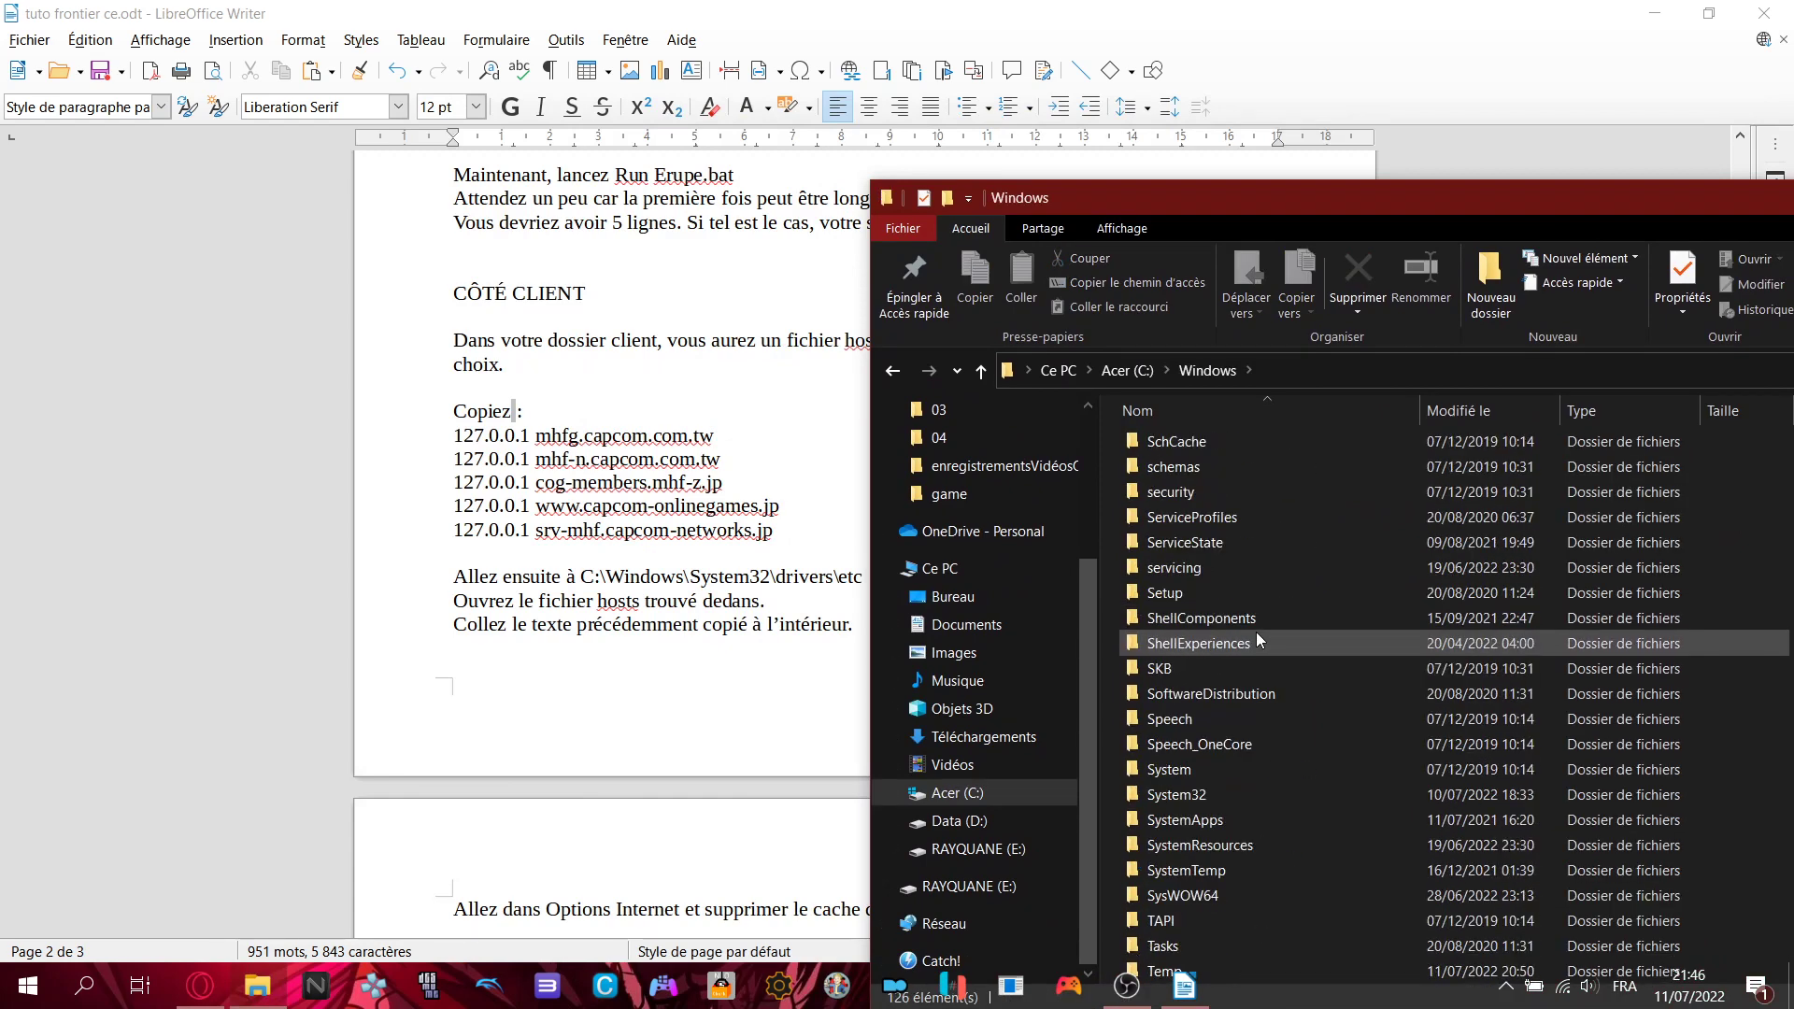
double_click(1176, 640)
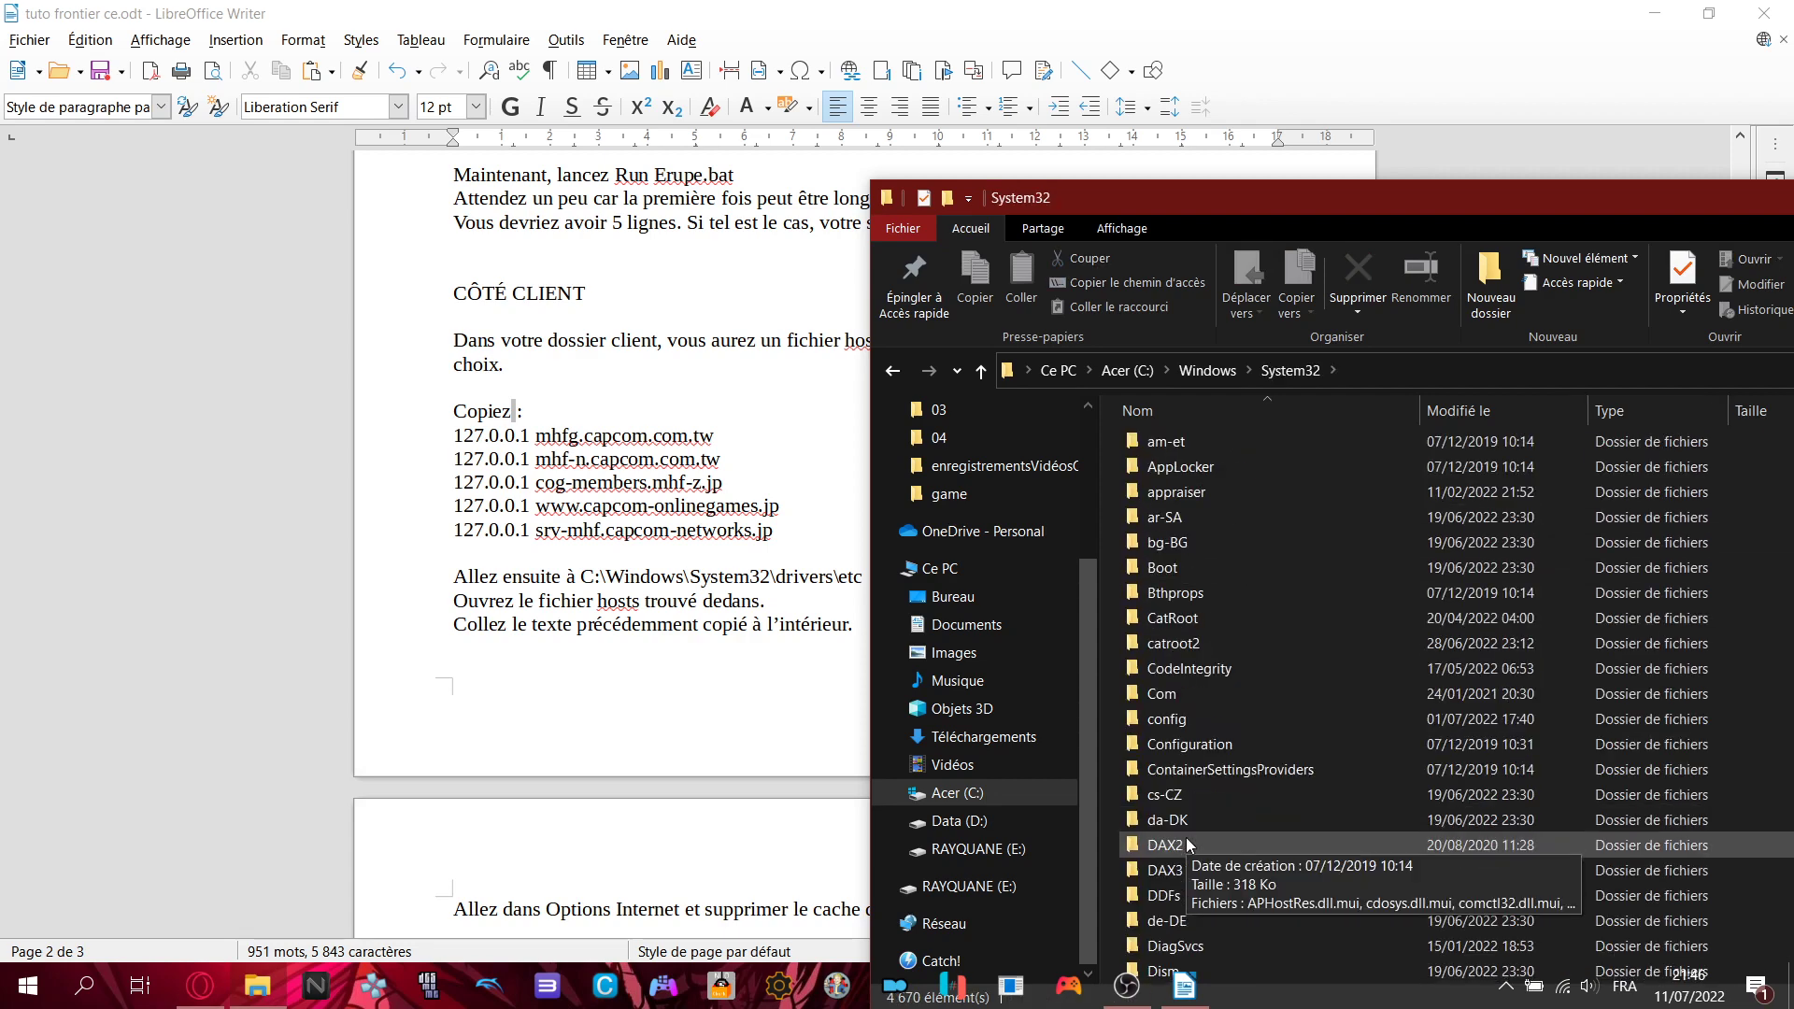
scroll(1186, 837, down, 4)
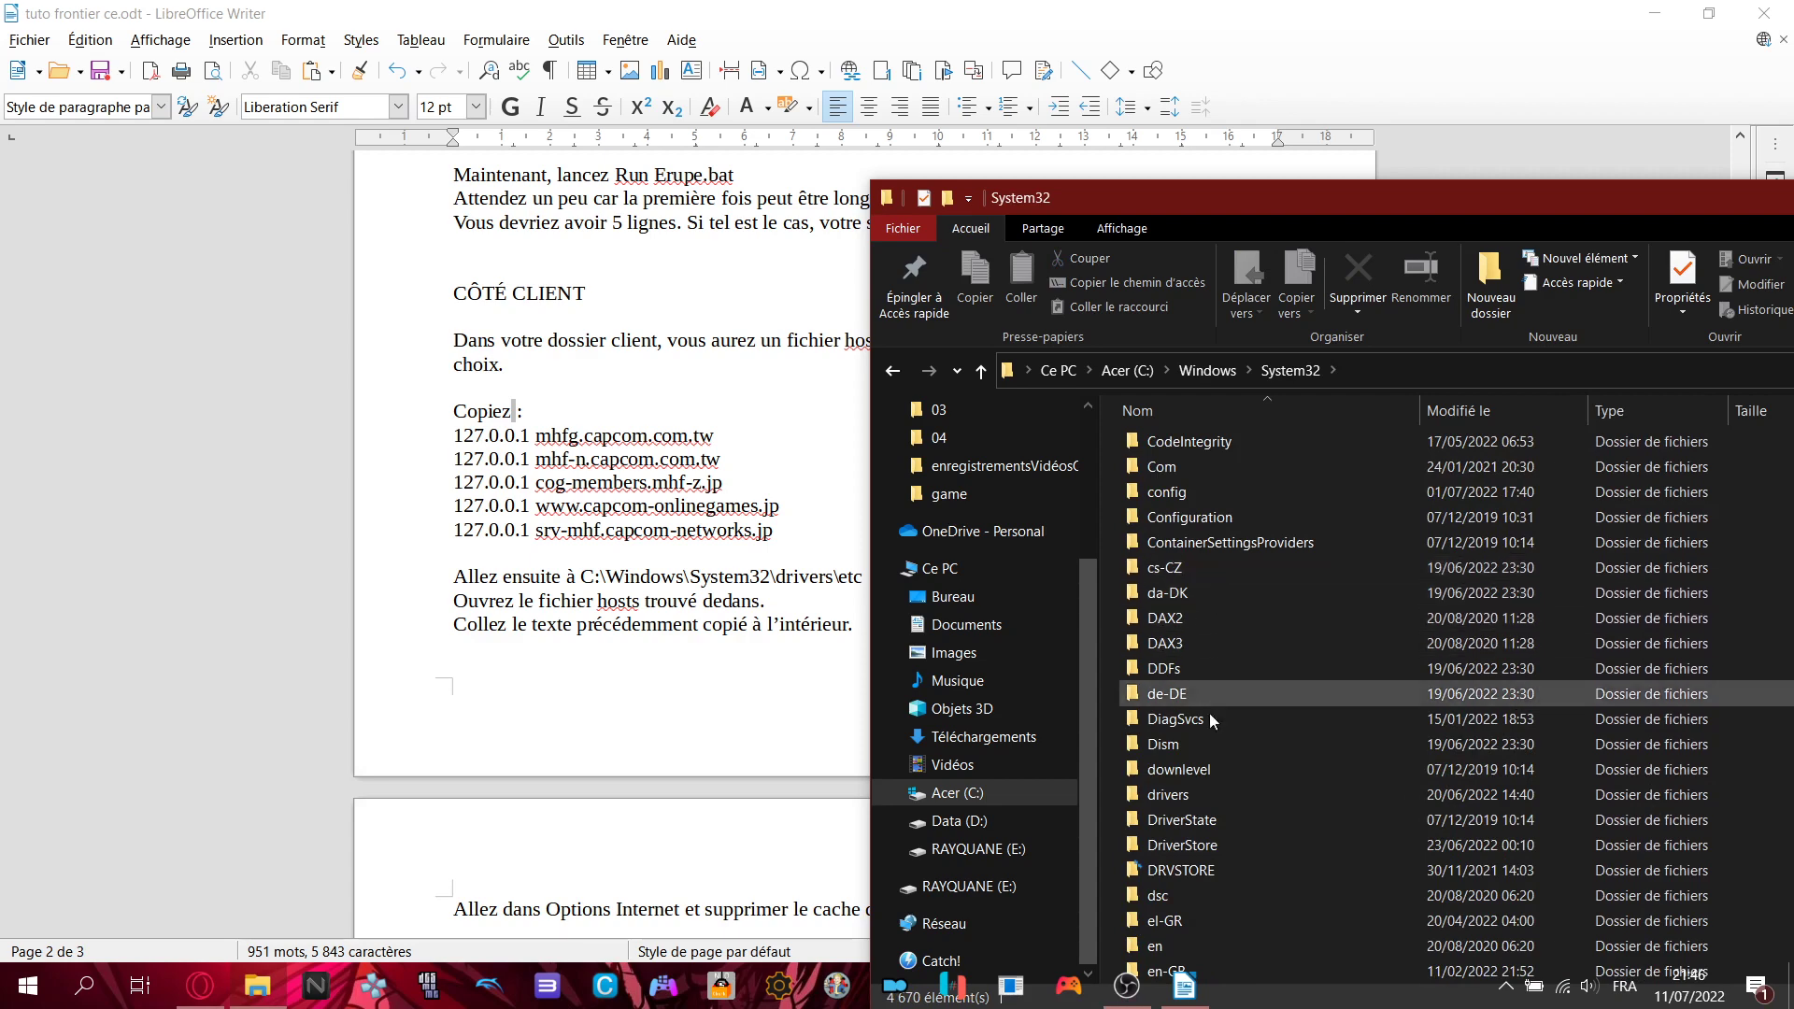
double_click(1192, 792)
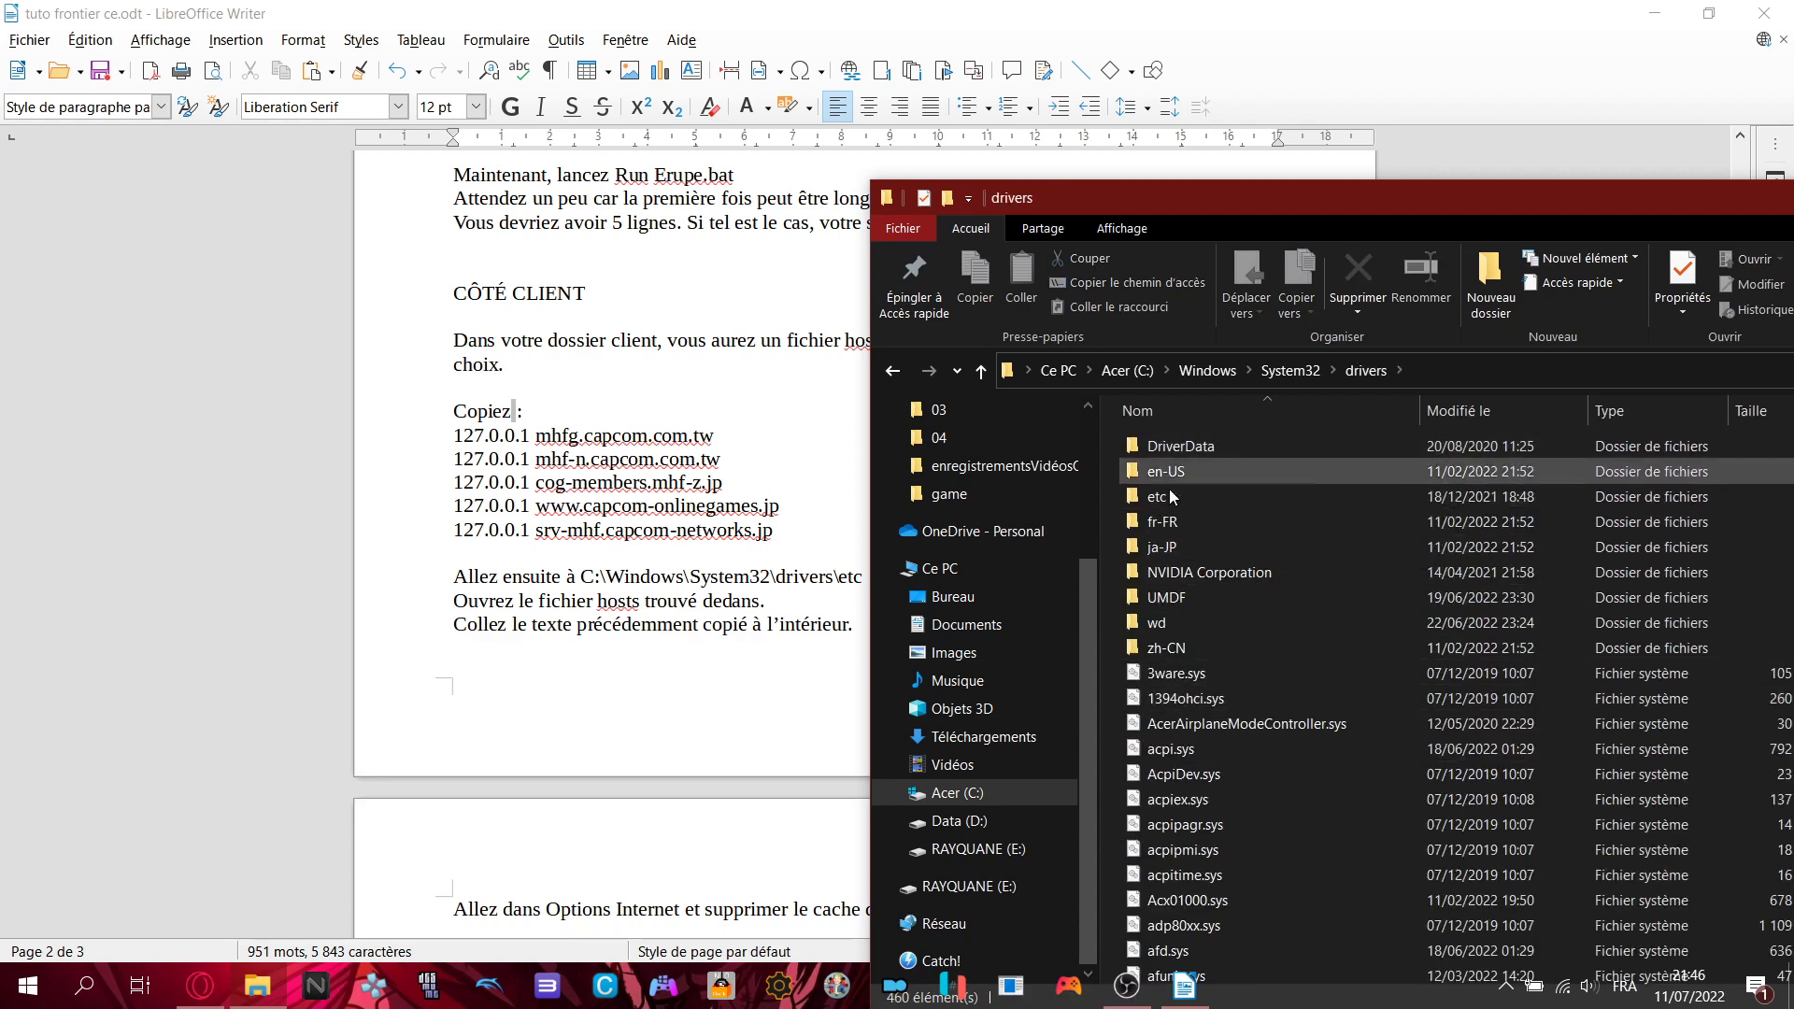
double_click(1202, 490)
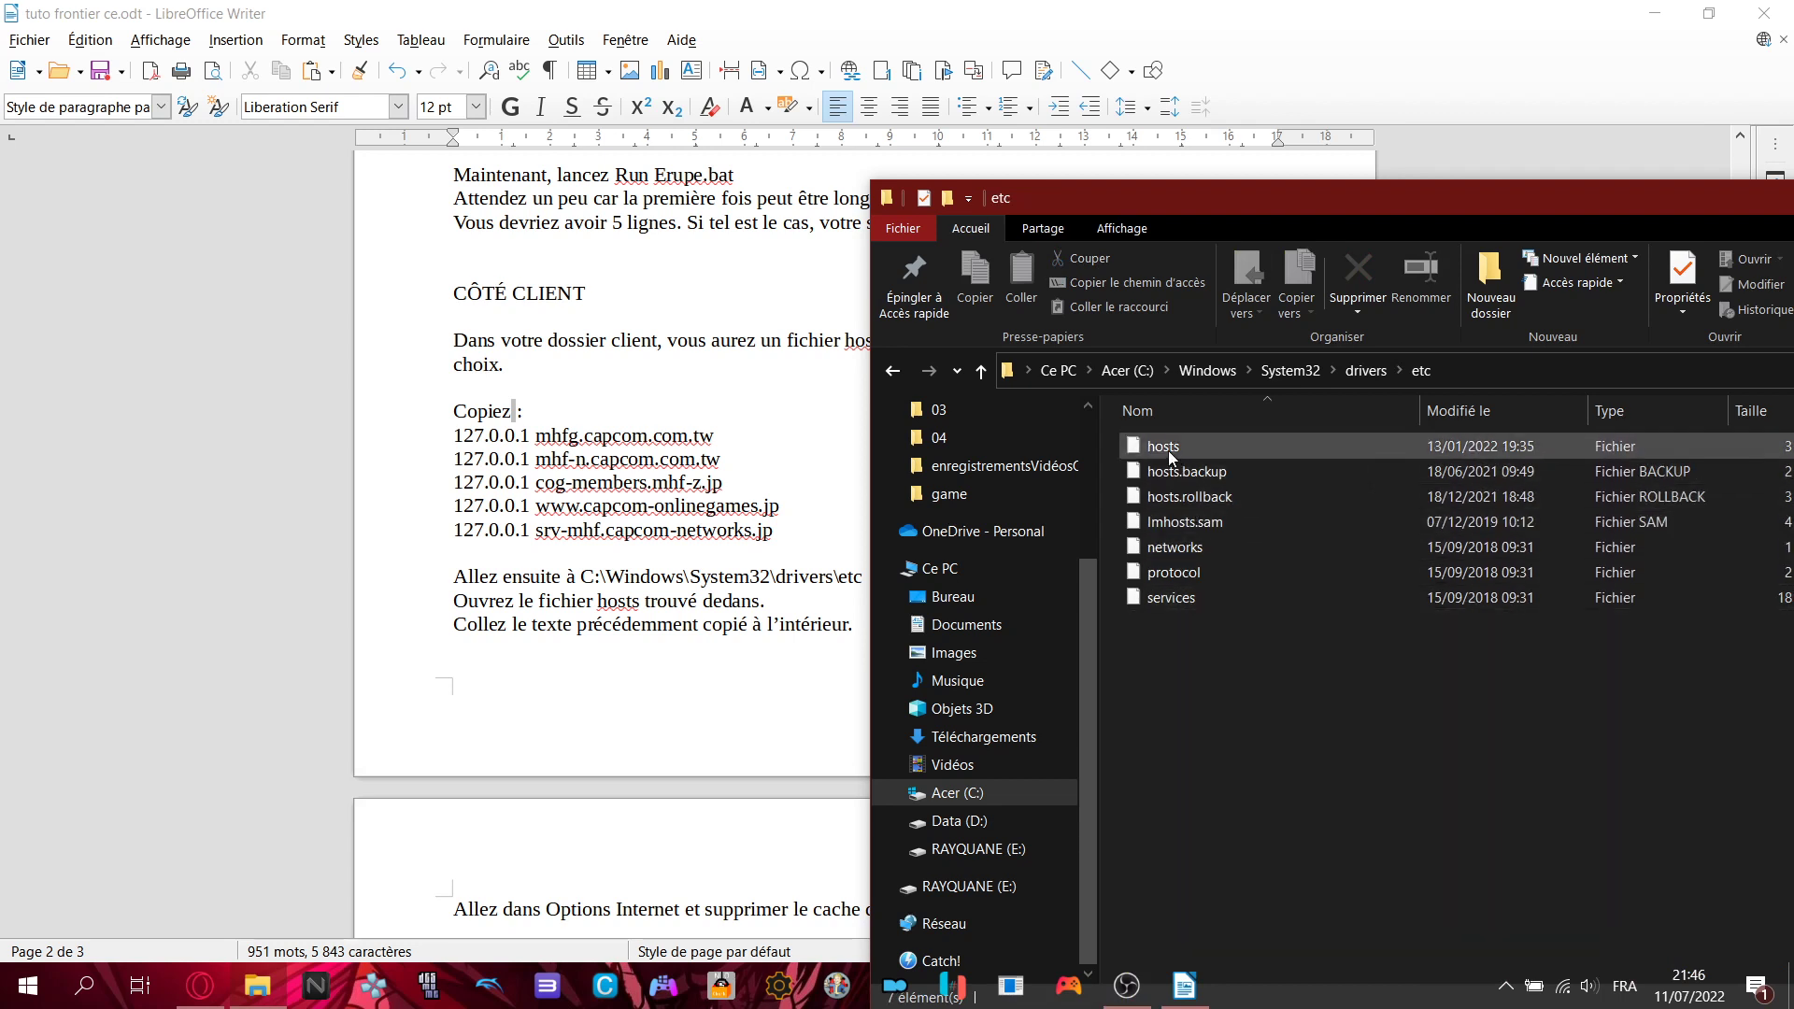
- Open the system hosts file, not hosts.backup, with Edit with Notepad++
click(1168, 450)
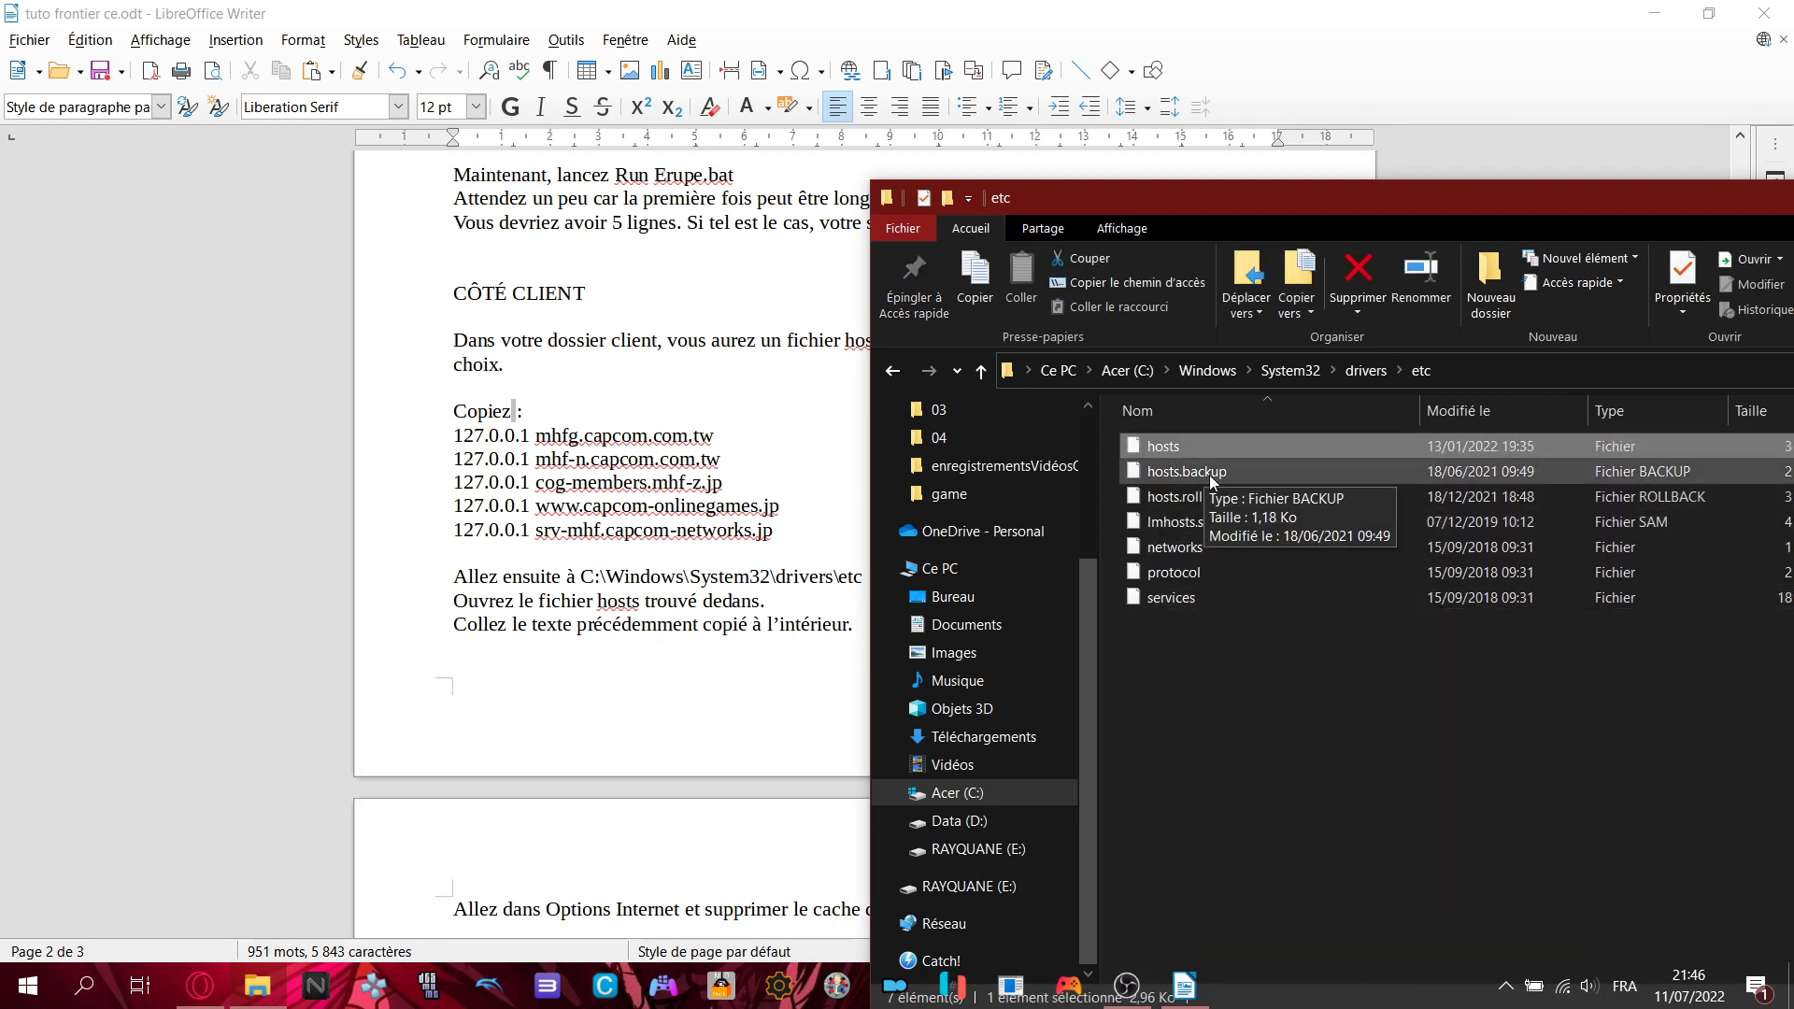
click(1209, 474)
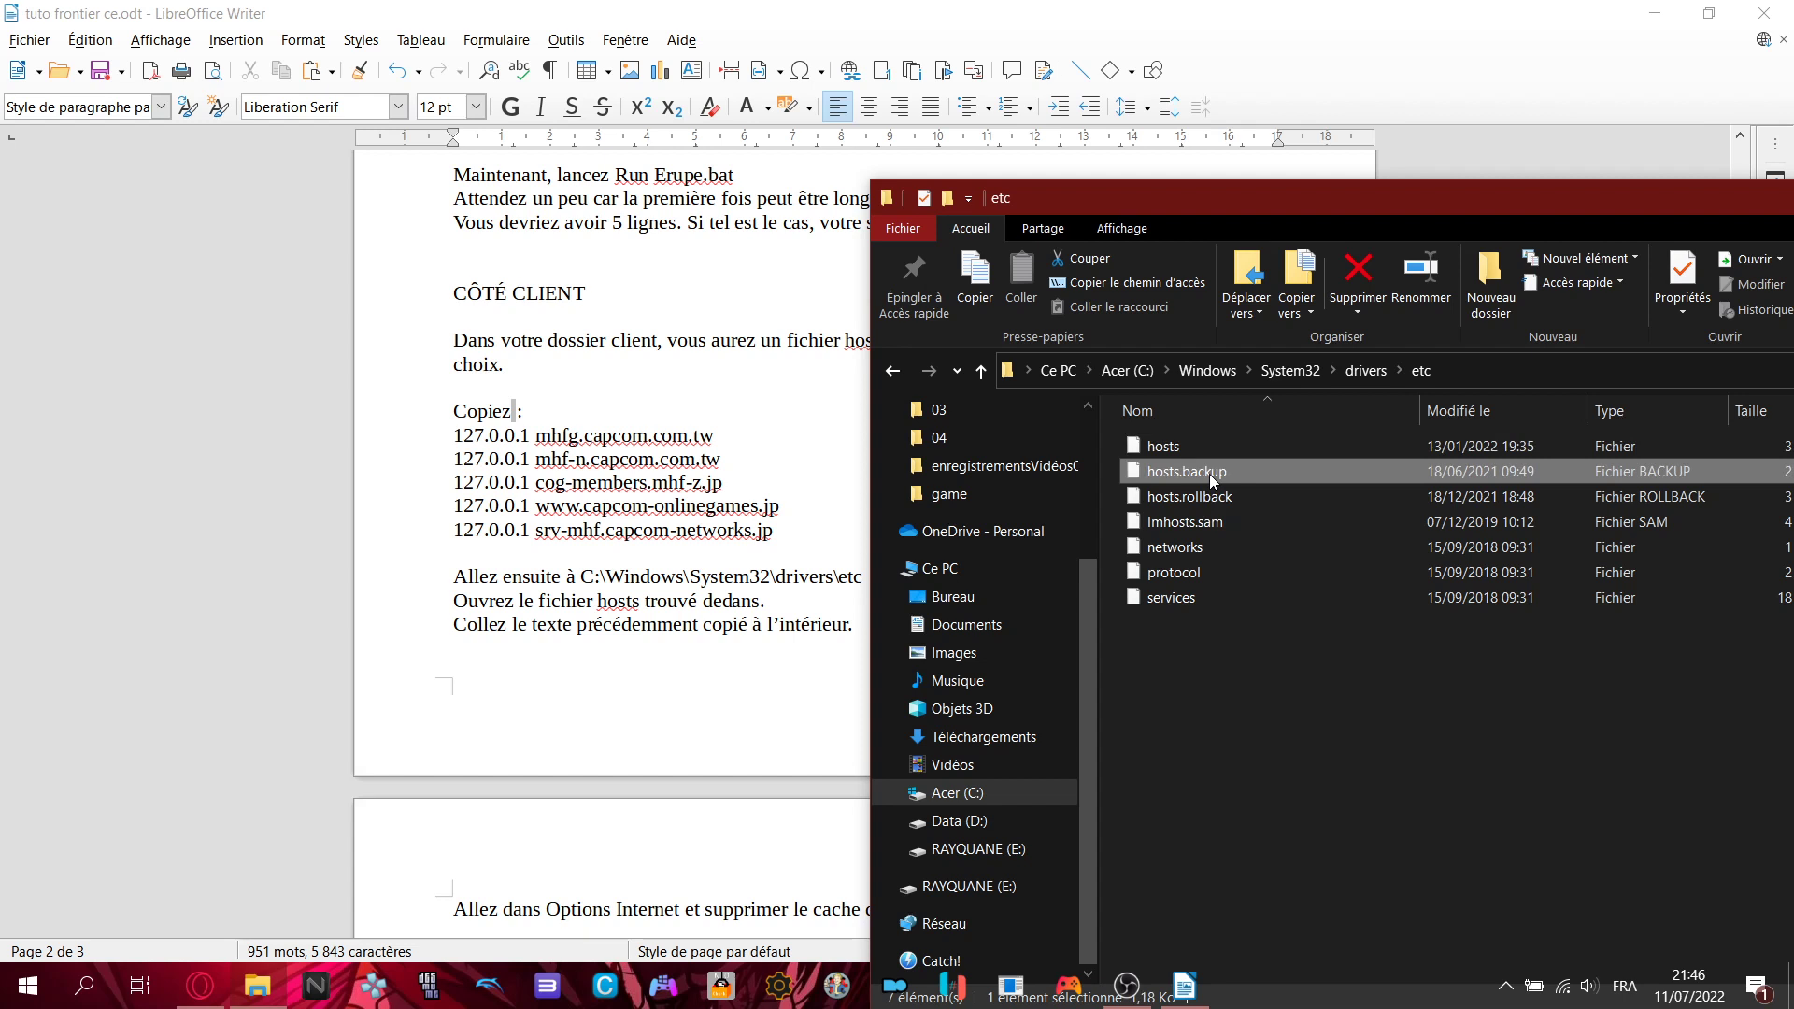
drag(1182, 469, 1220, 469)
click(1183, 447)
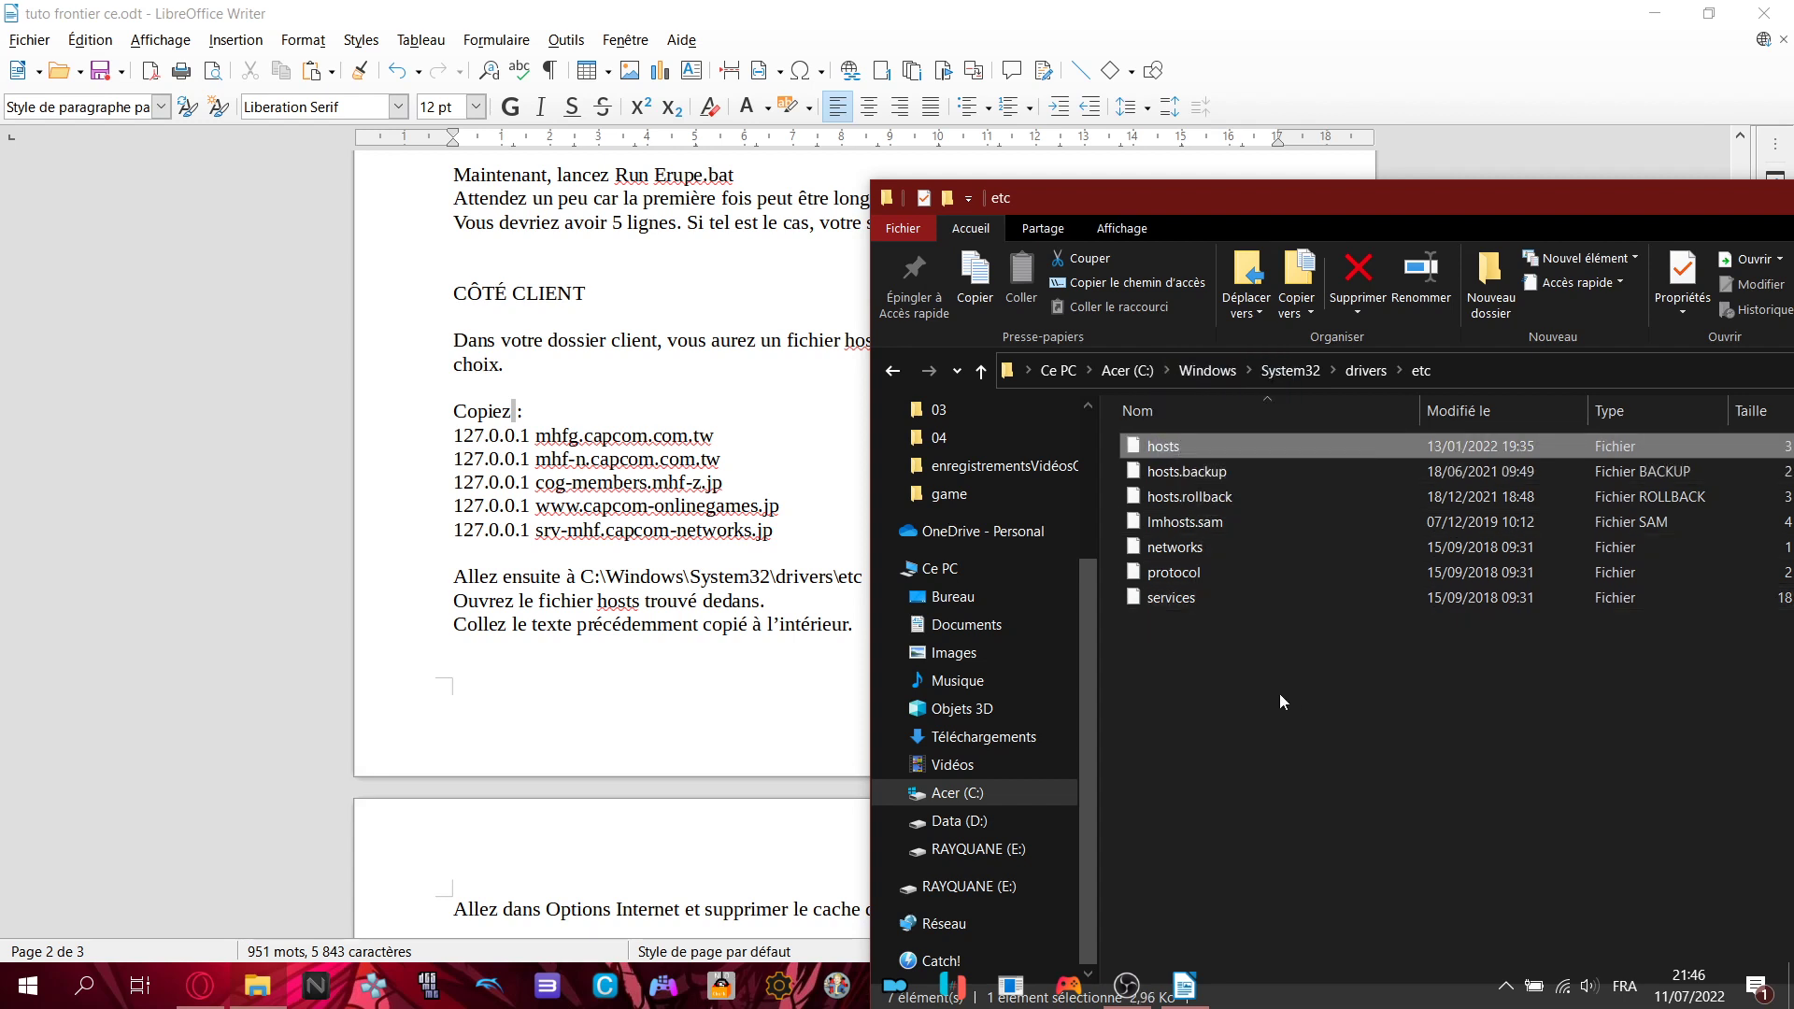
right_click(1174, 441)
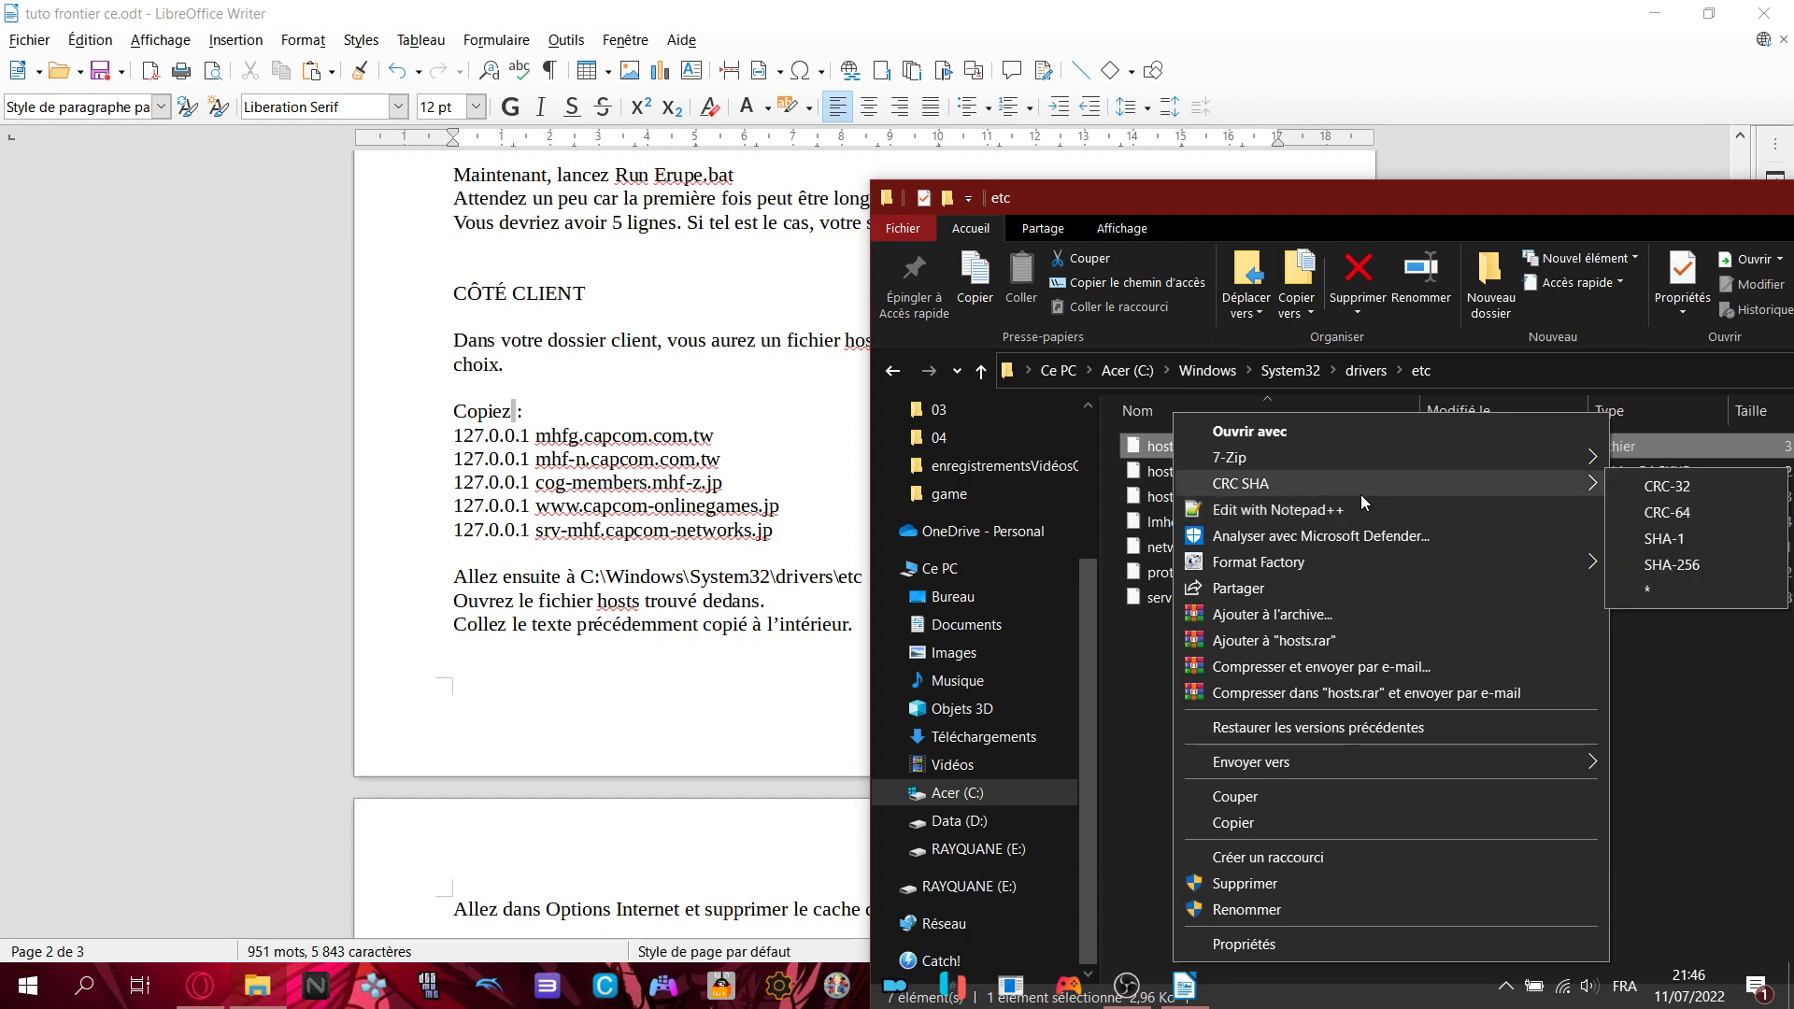
click(1310, 519)
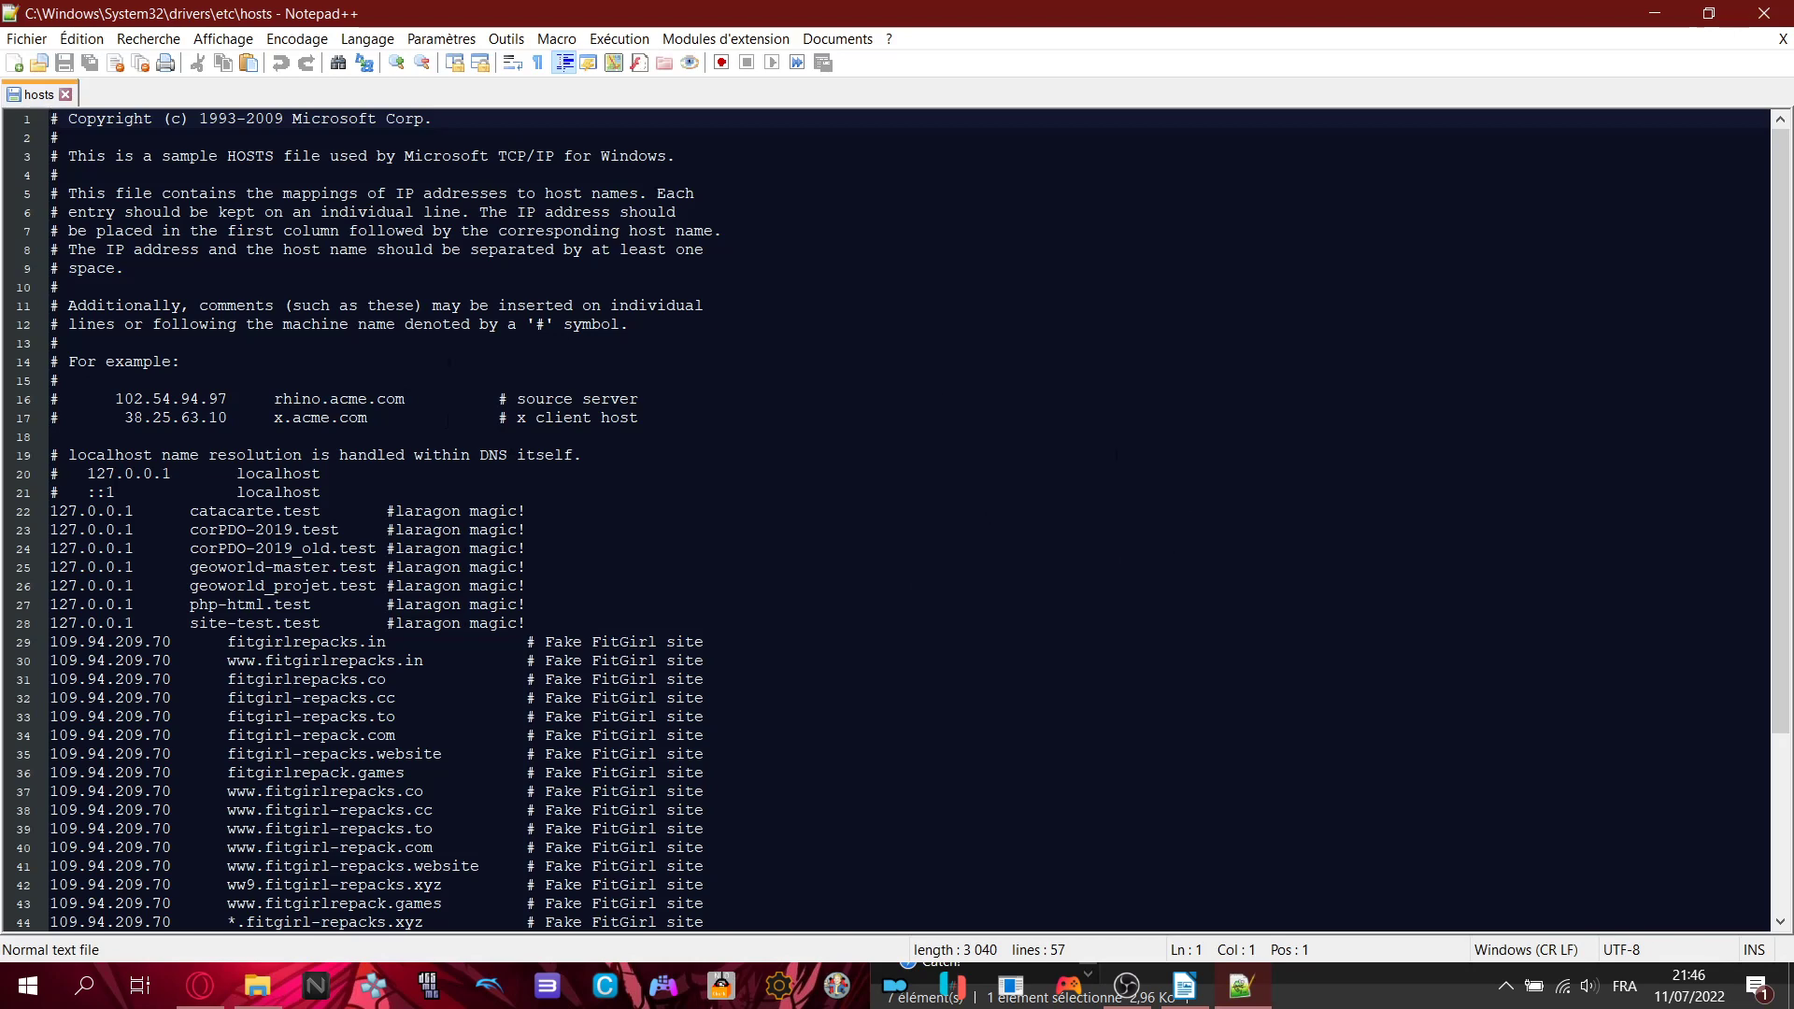
- Scroll to the end of the hosts file and select the five capcom redirect lines
scroll(614, 460, down, 3)
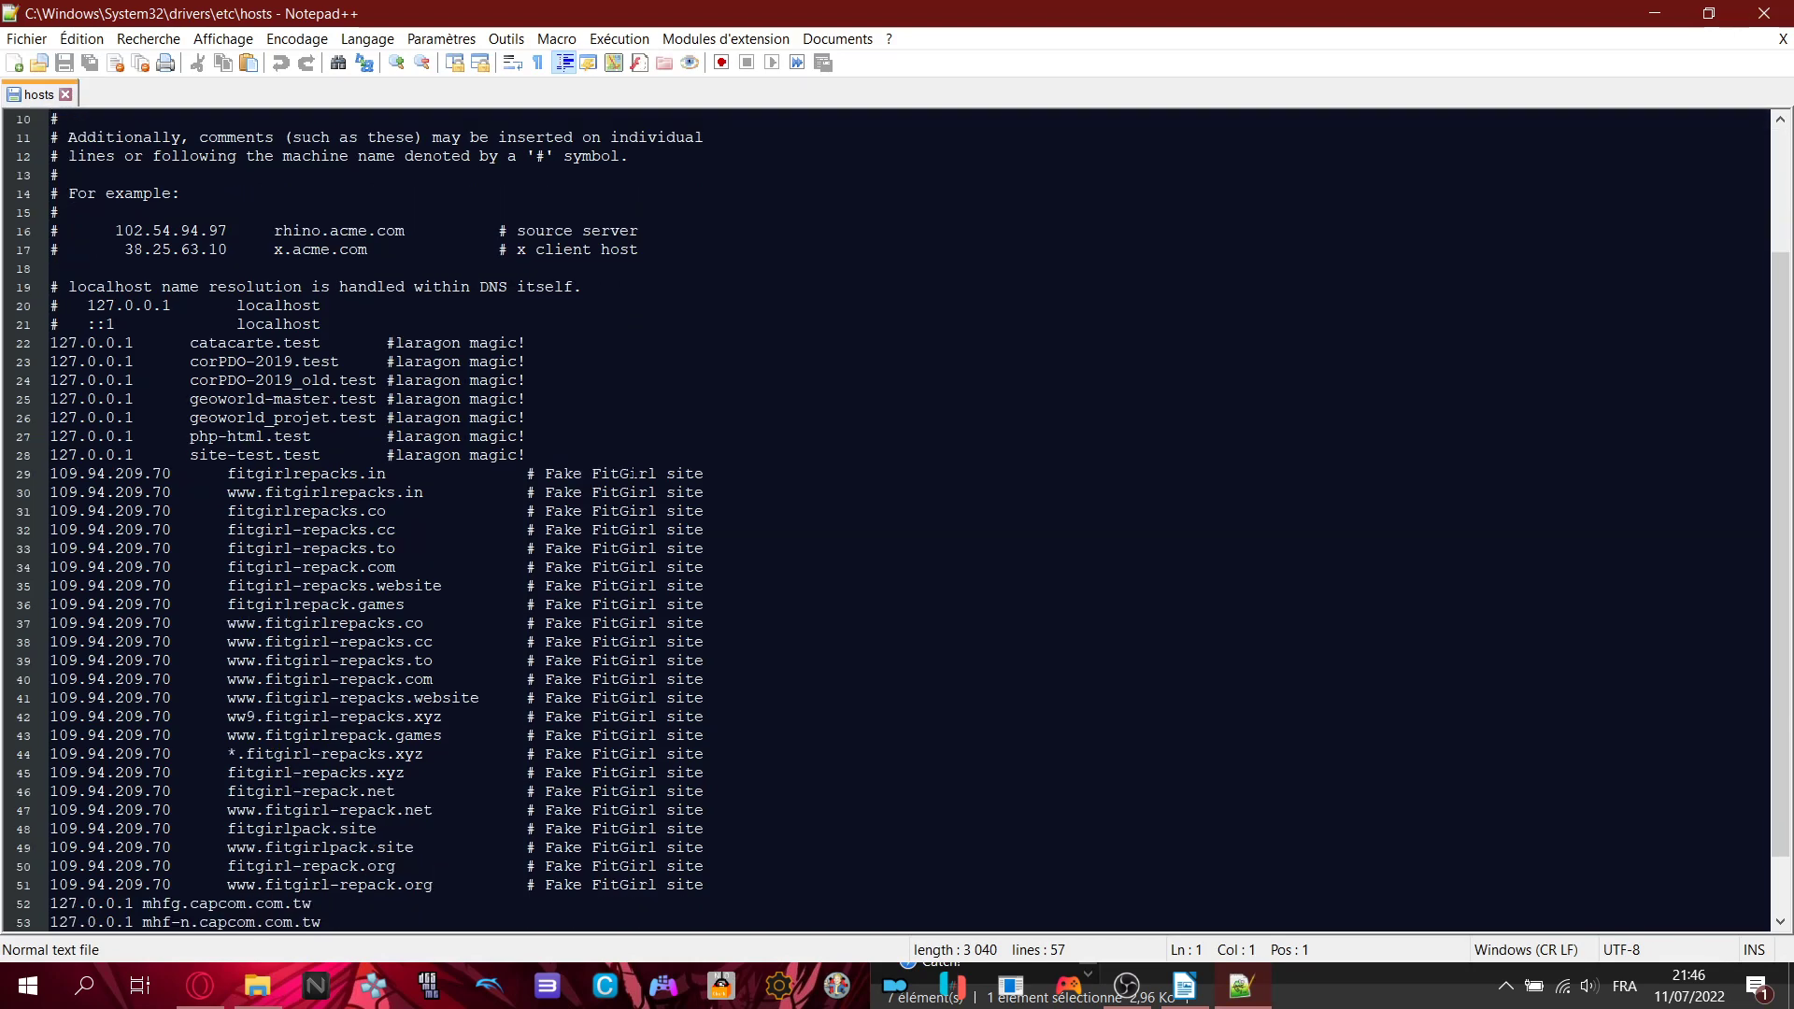
scroll(875, 486, down, 1)
scroll(876, 487, up, 4)
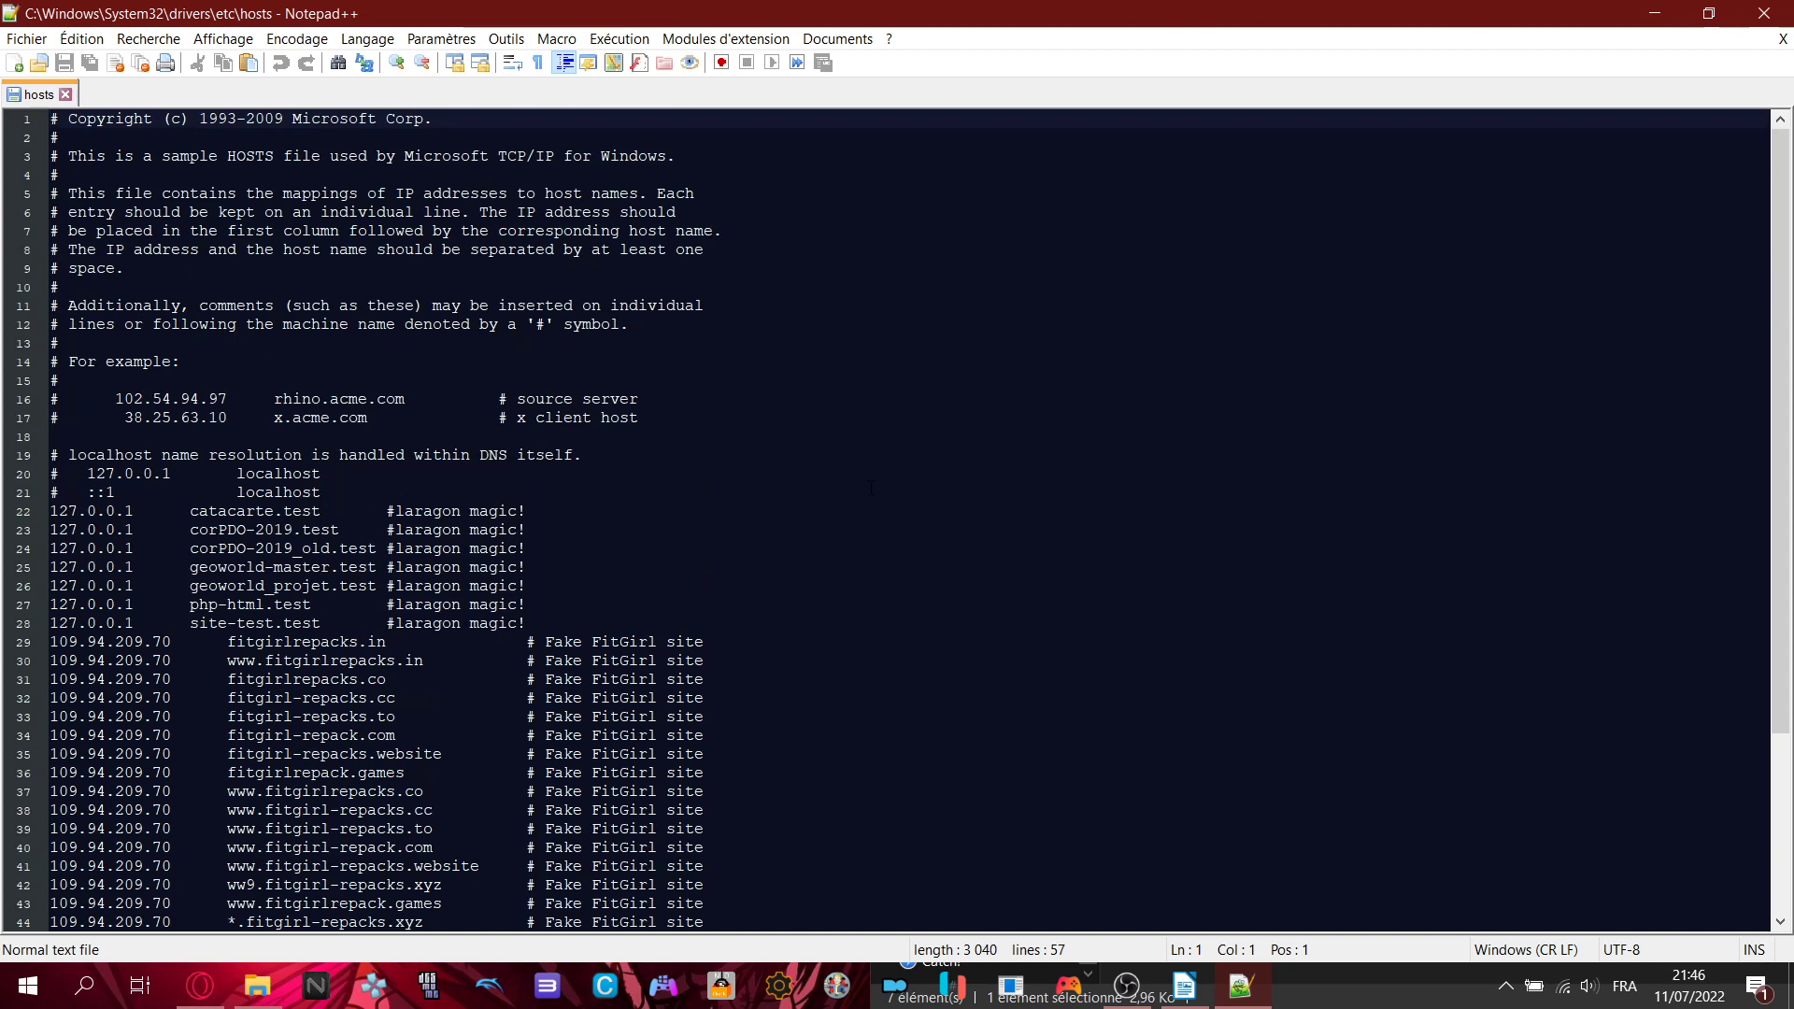
scroll(871, 487, down, 4)
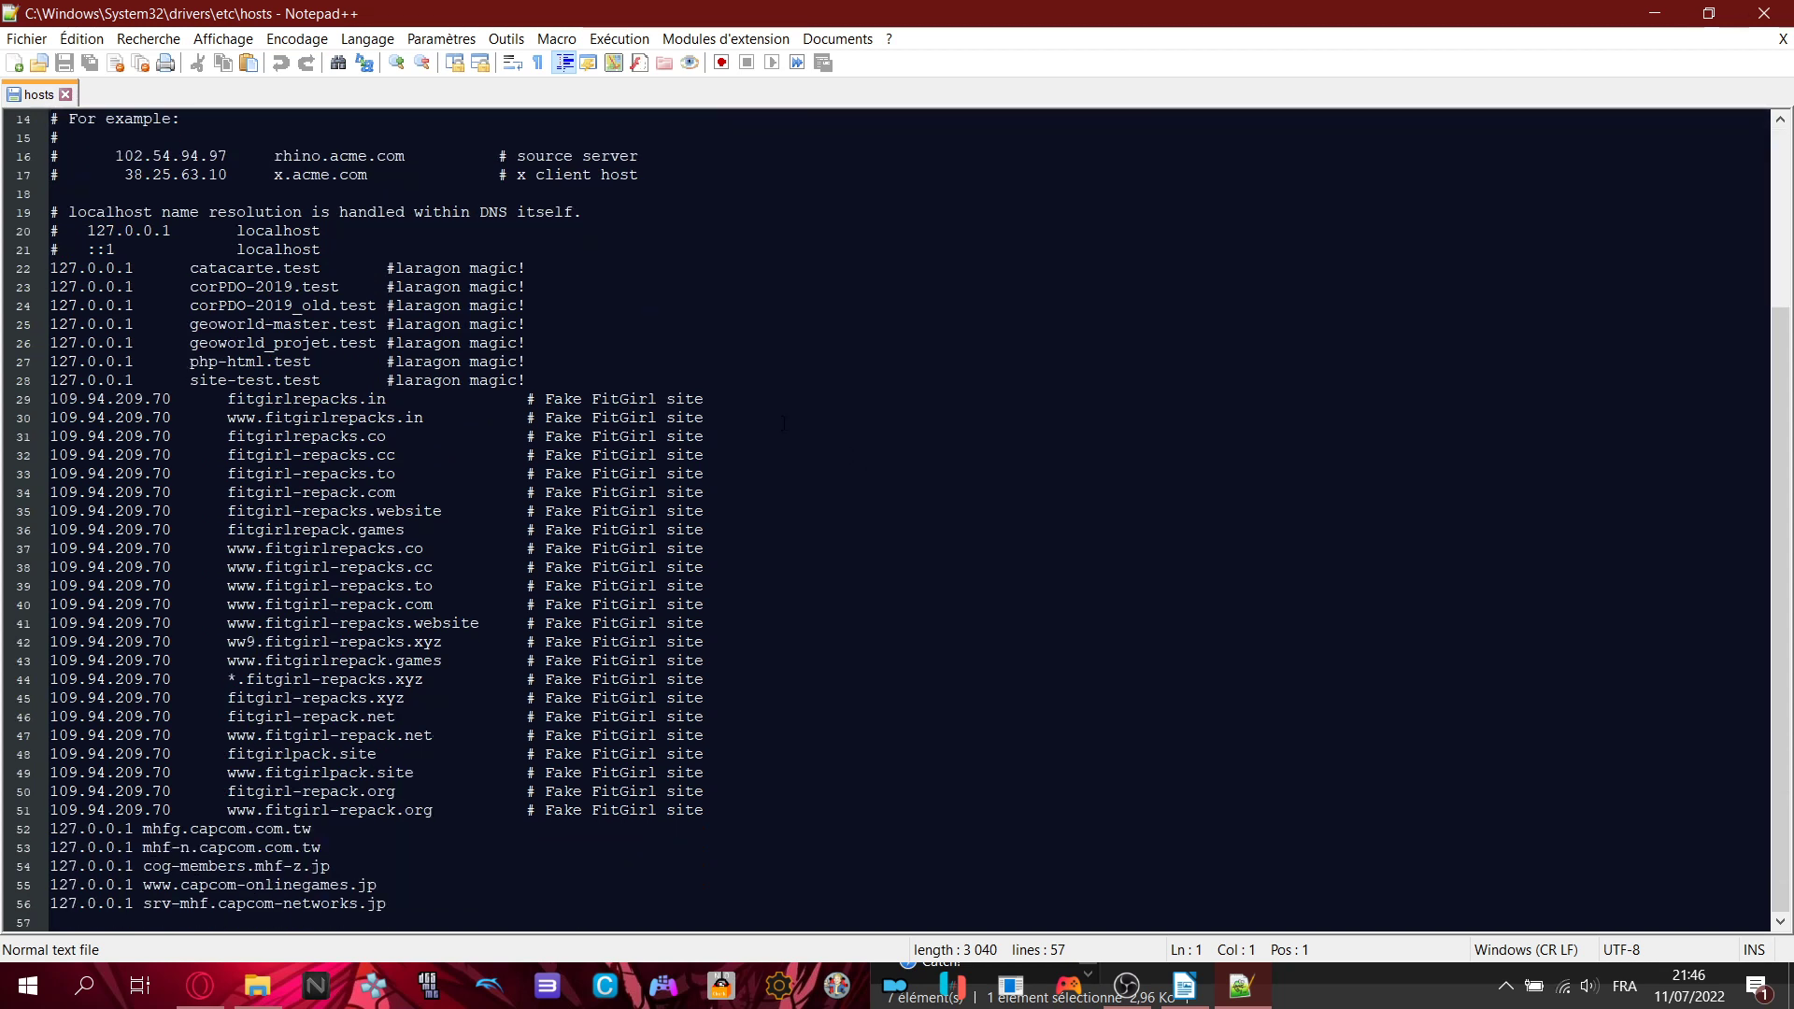
drag(124, 249, 739, 716)
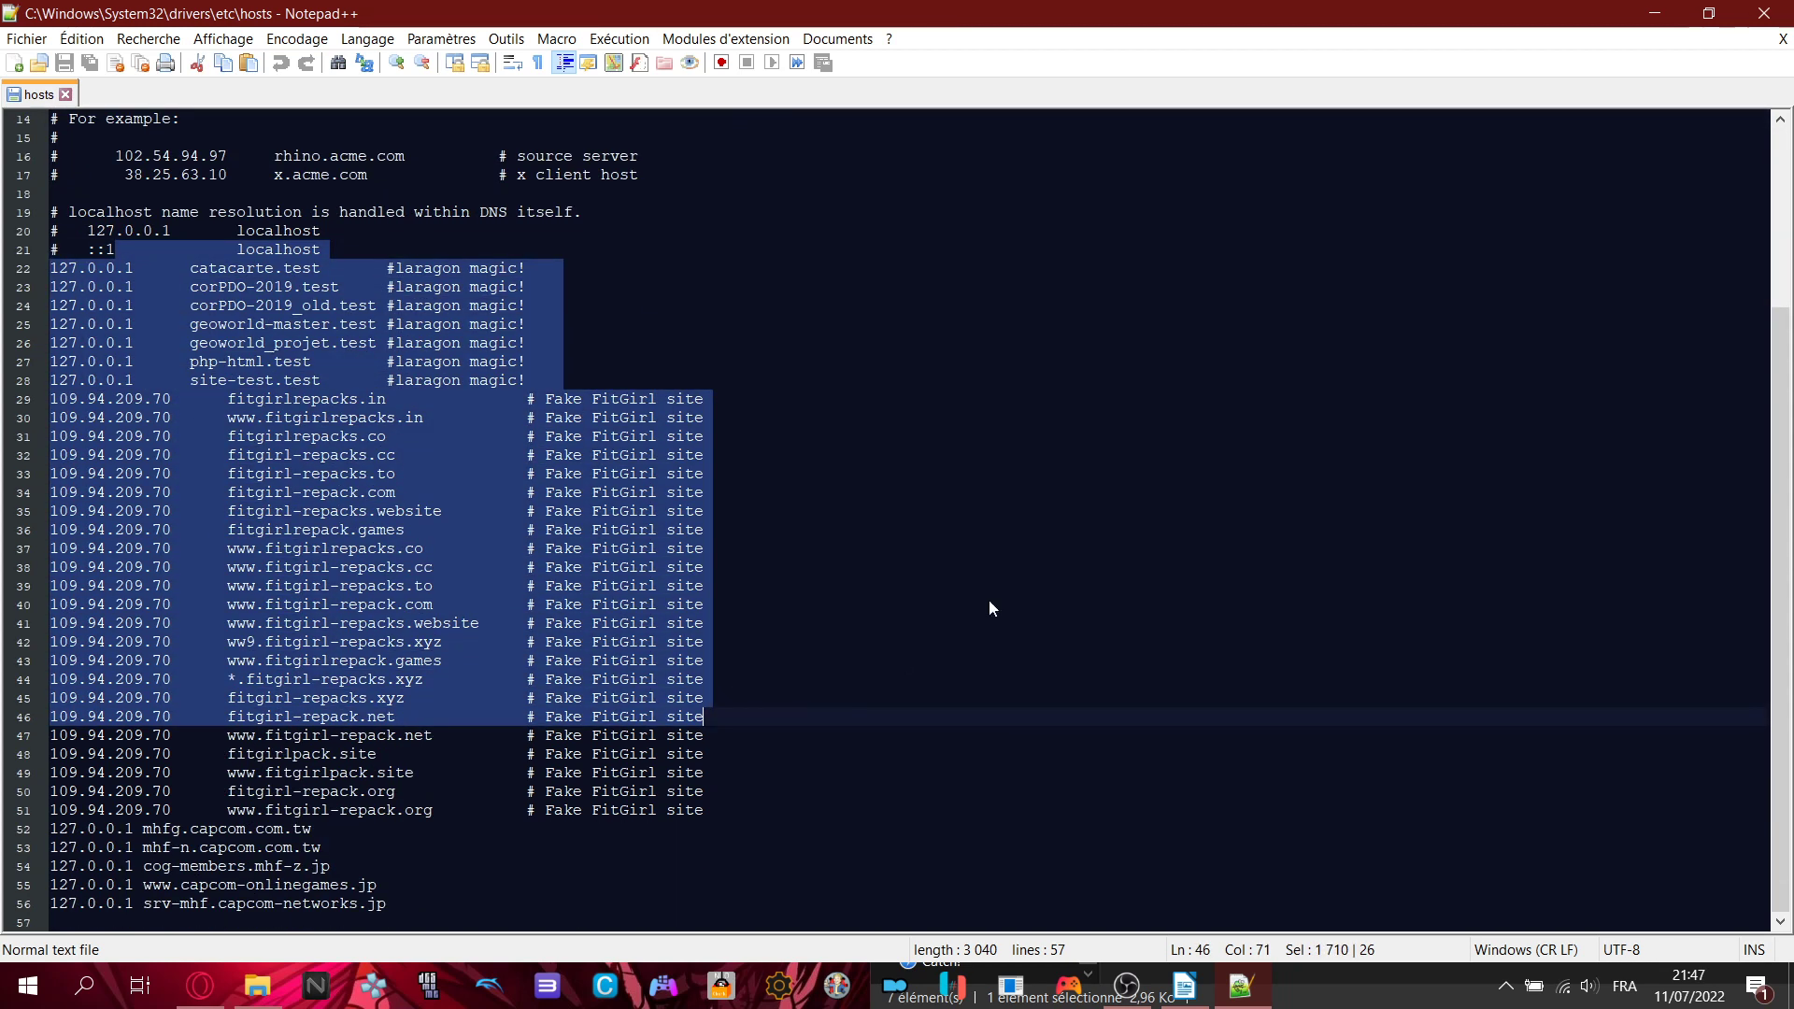
click(765, 533)
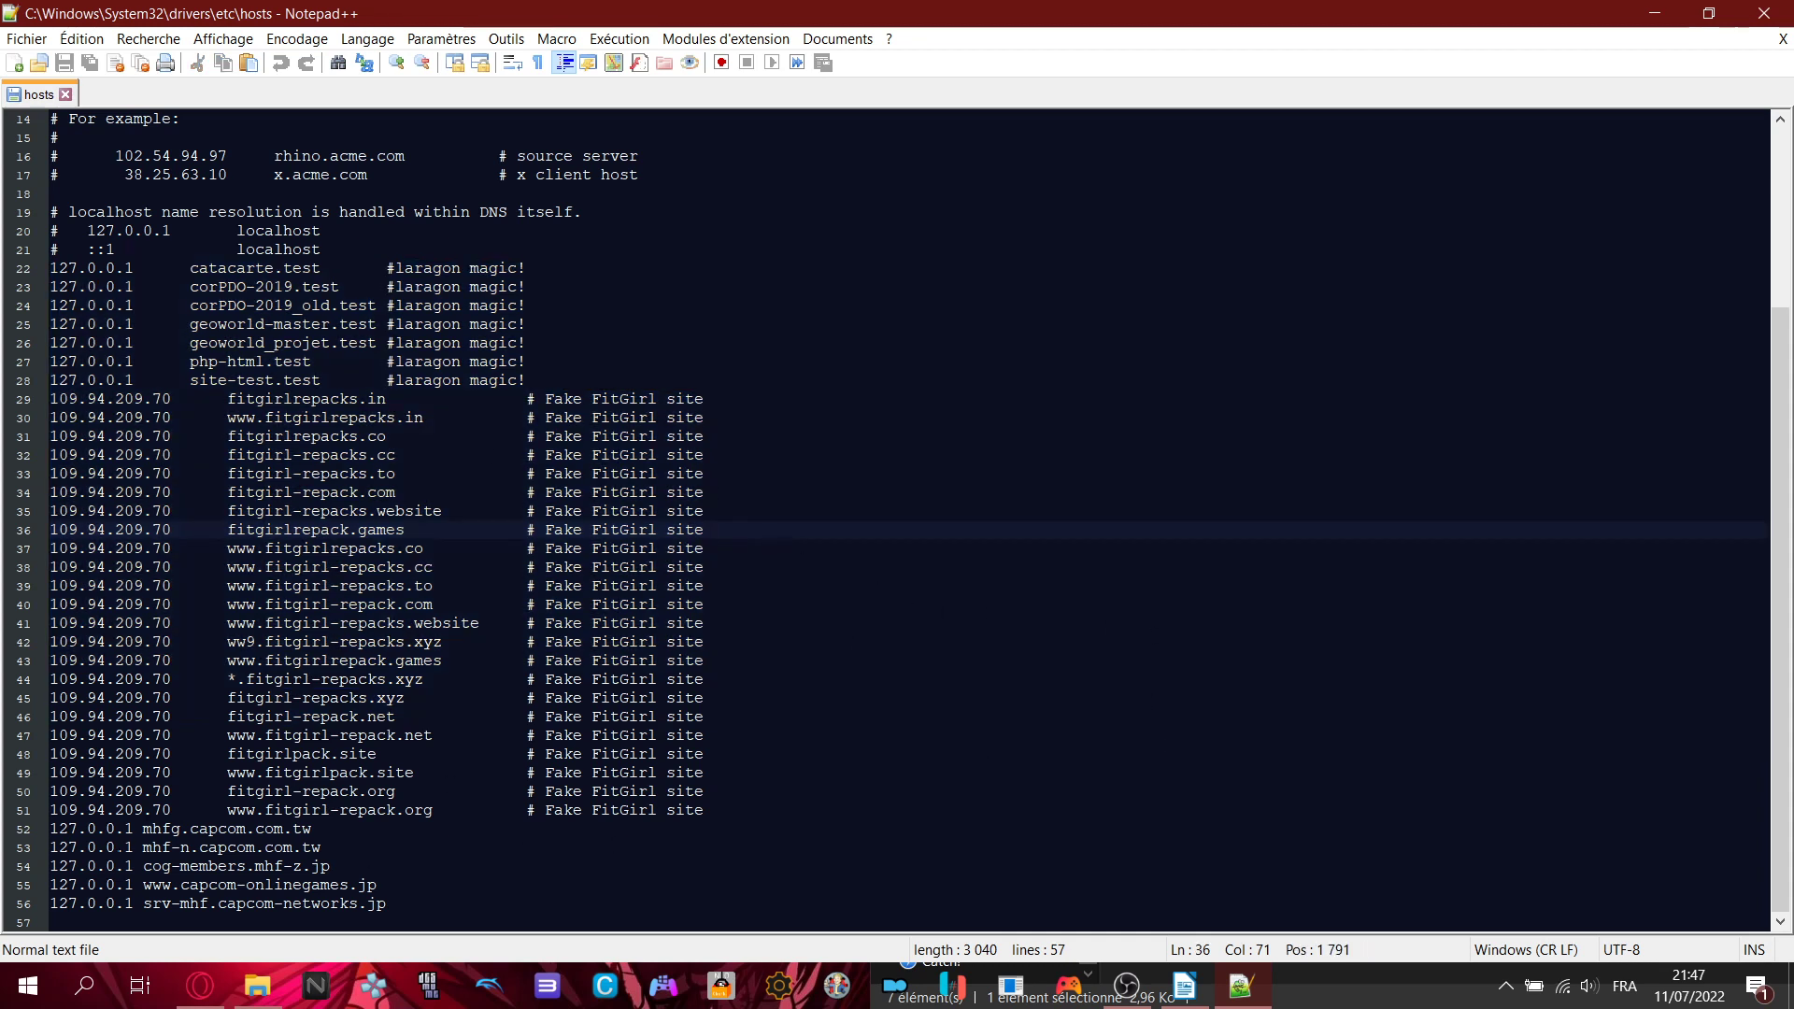
drag(50, 829, 414, 913)
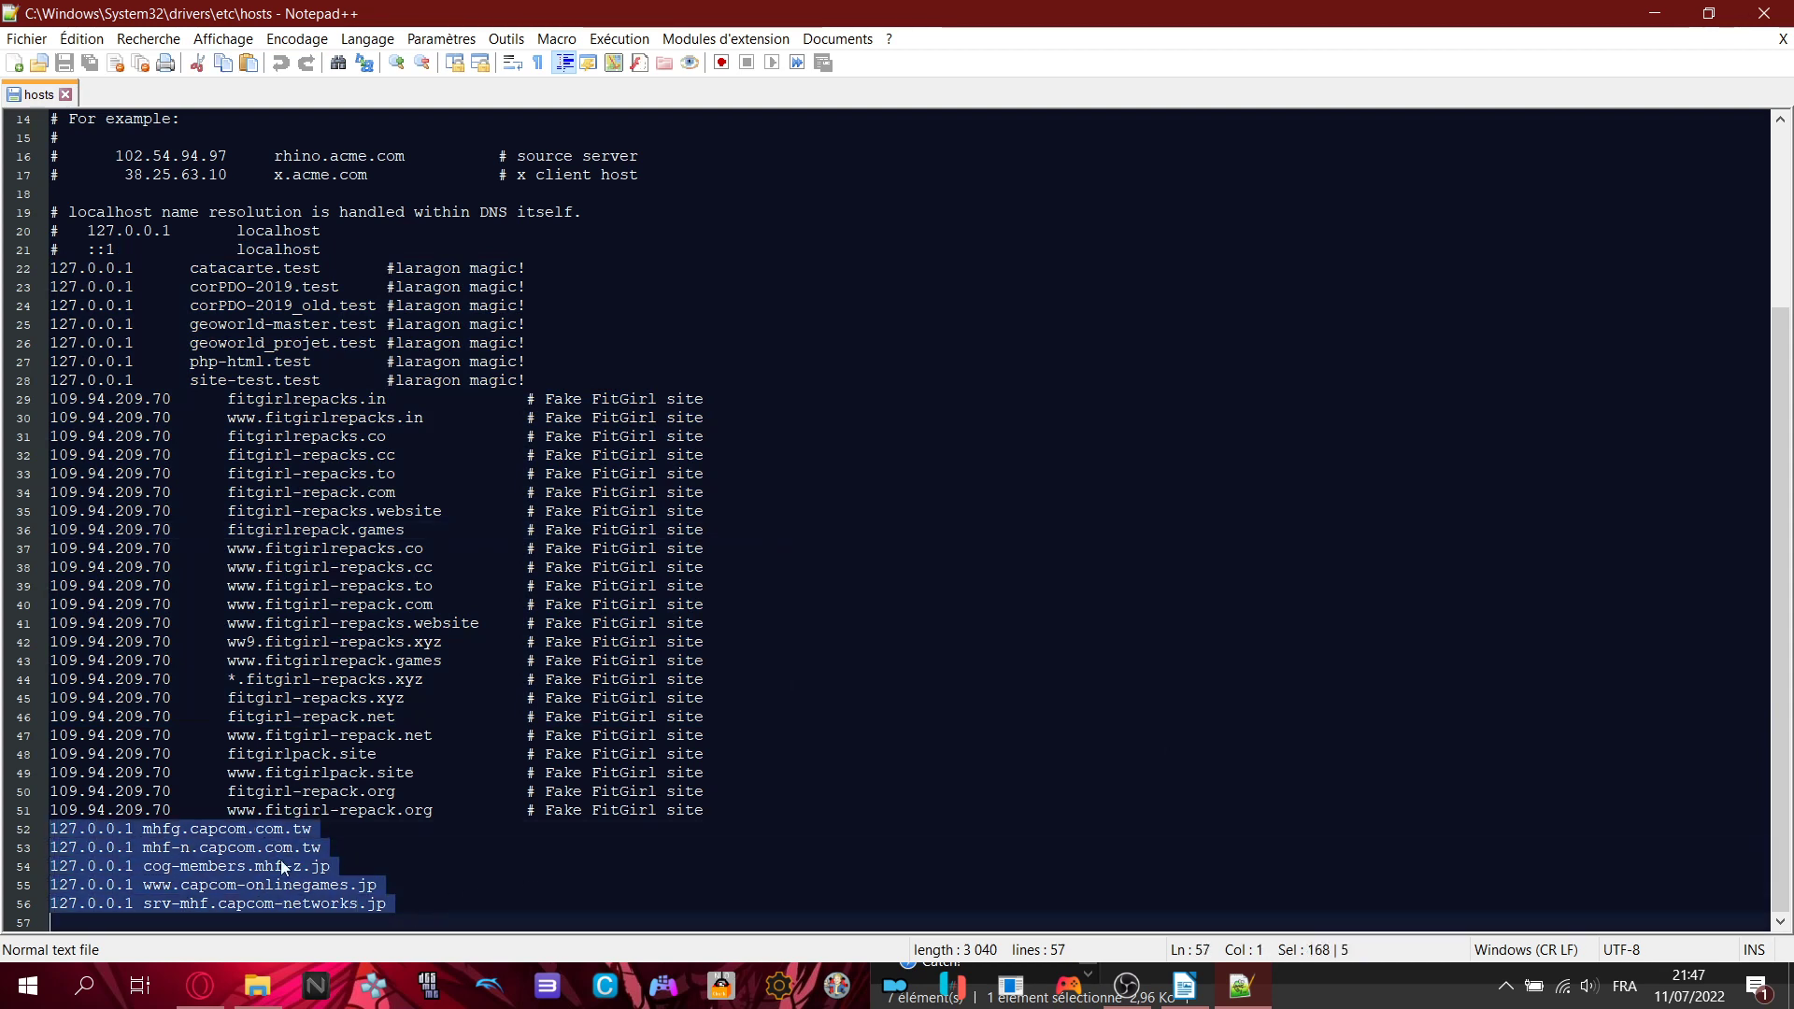
click(386, 841)
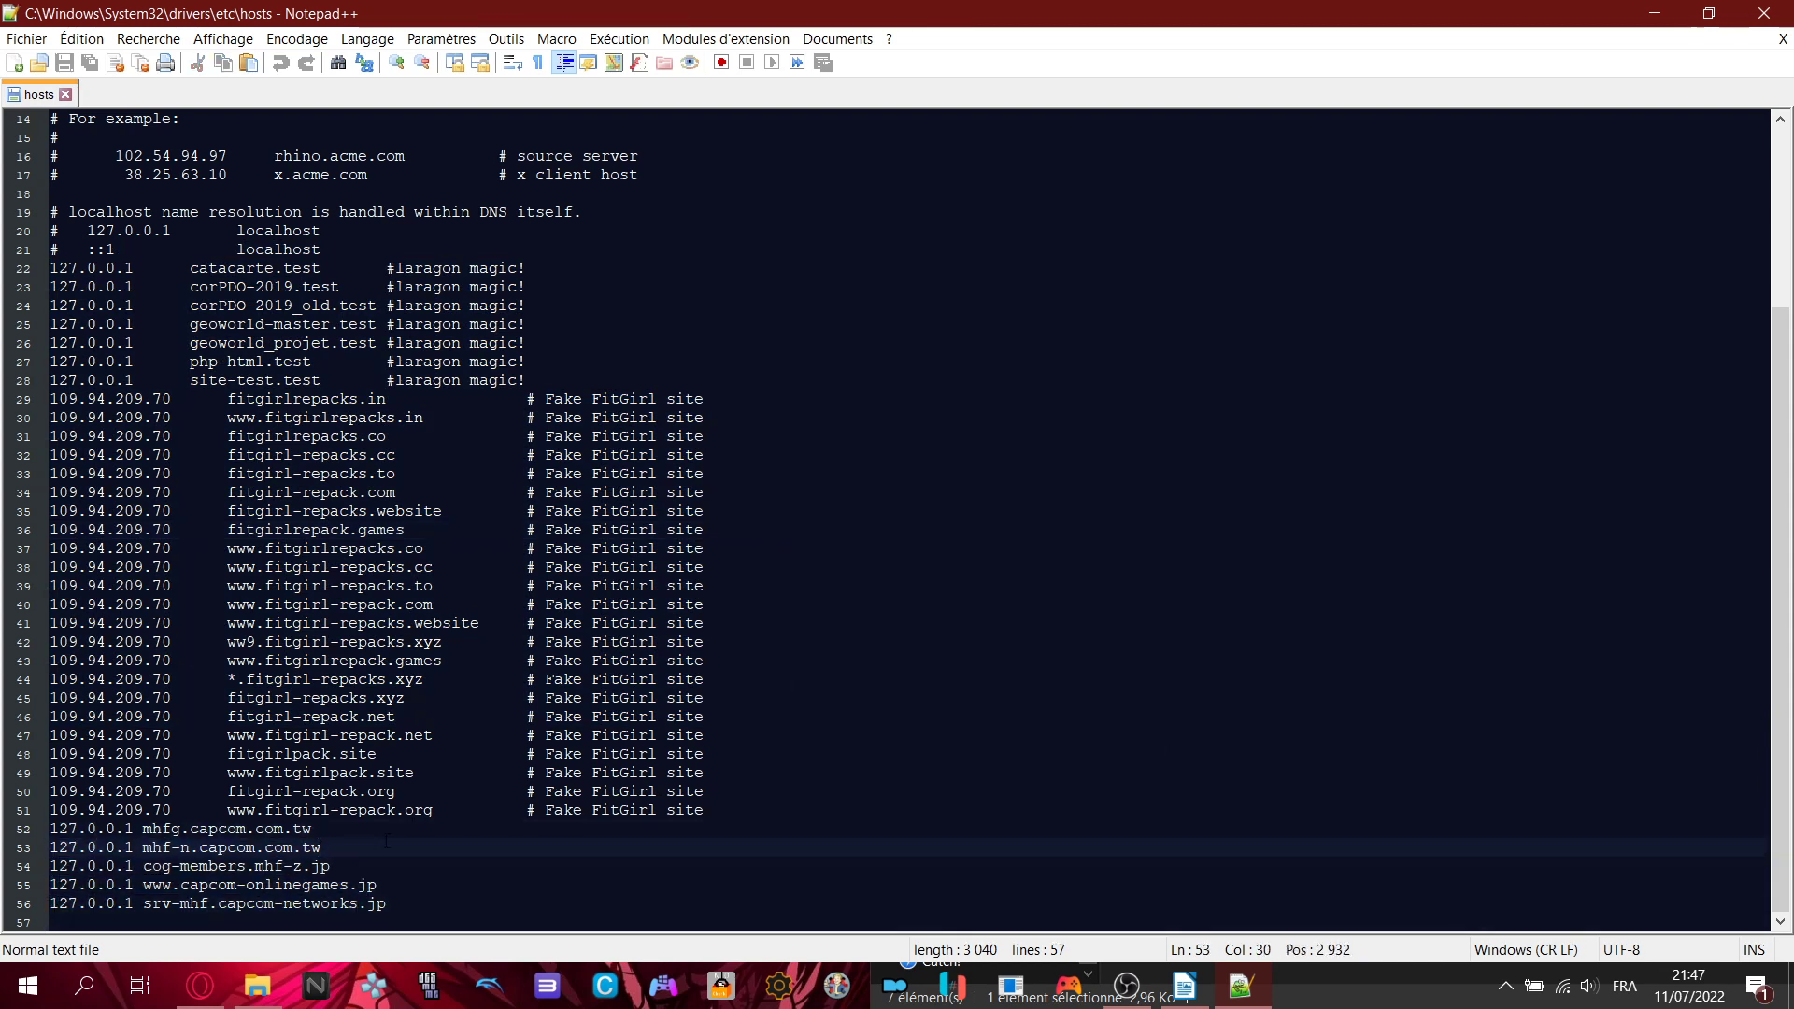
- Add and remove a blank line above the capcom entries, then close hosts without saving
click(283, 831)
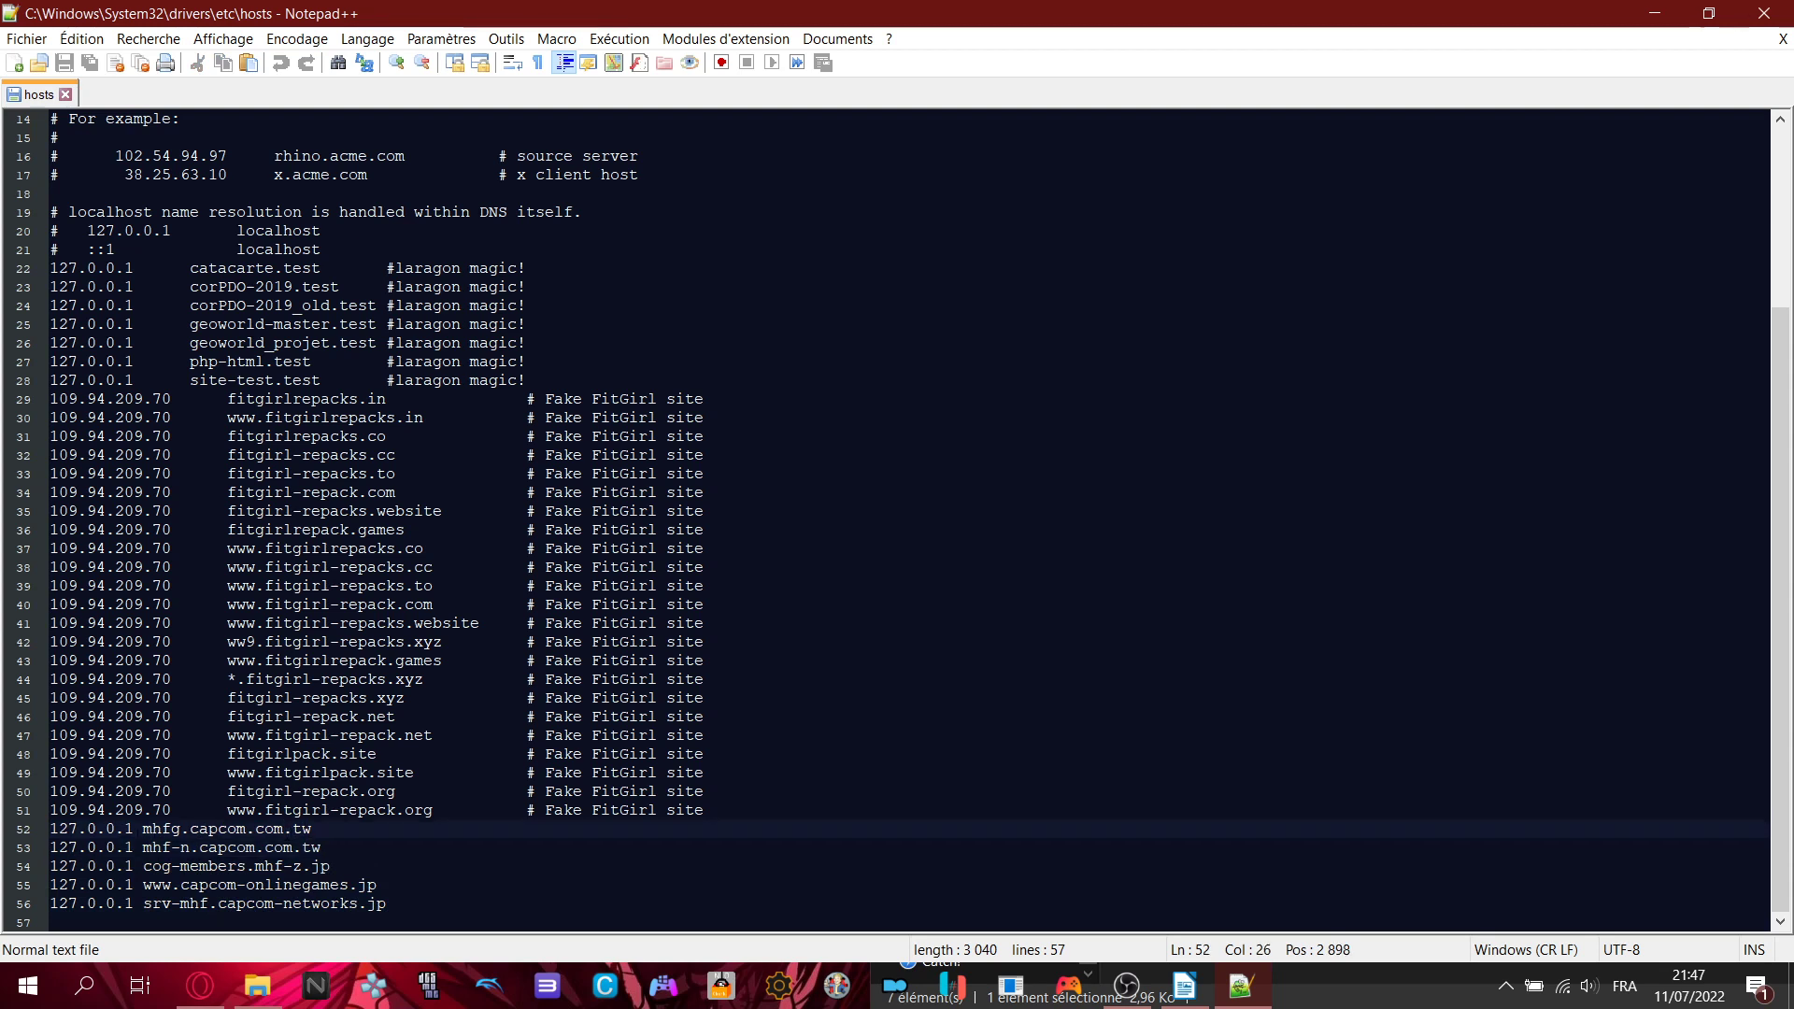
key(Home)
key(Return)
key(Up)
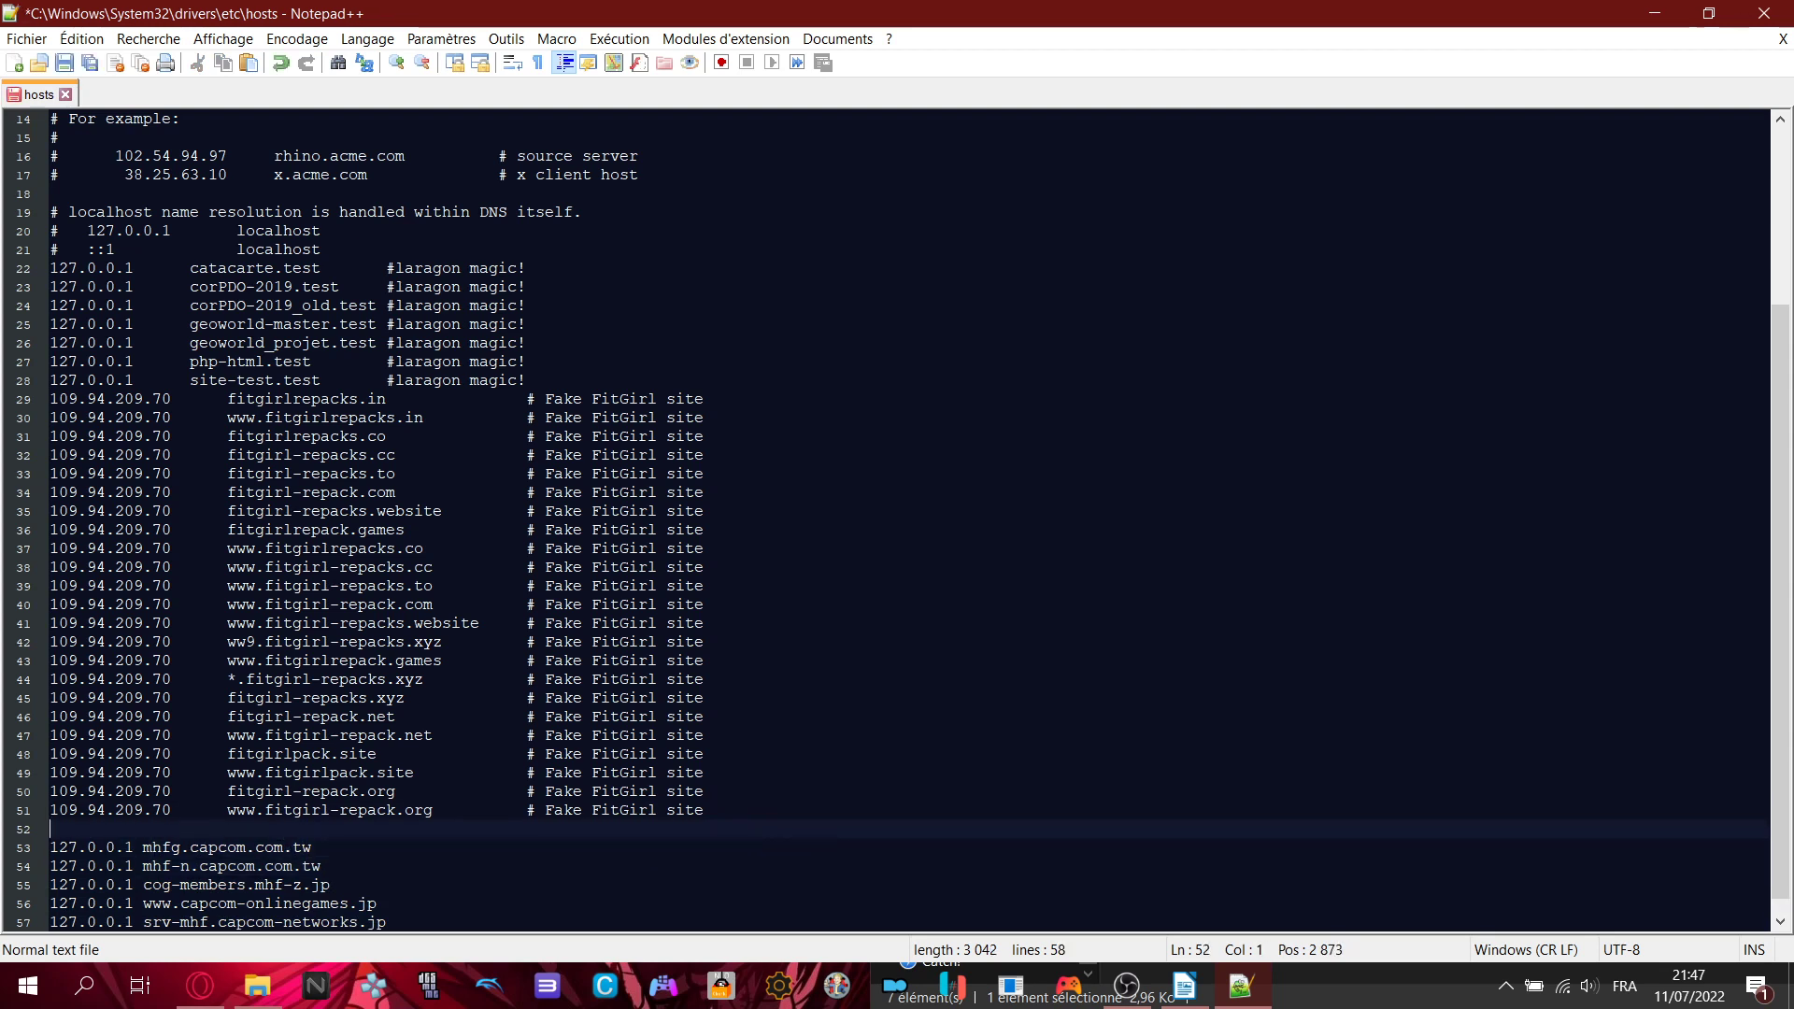
key(BackSpace)
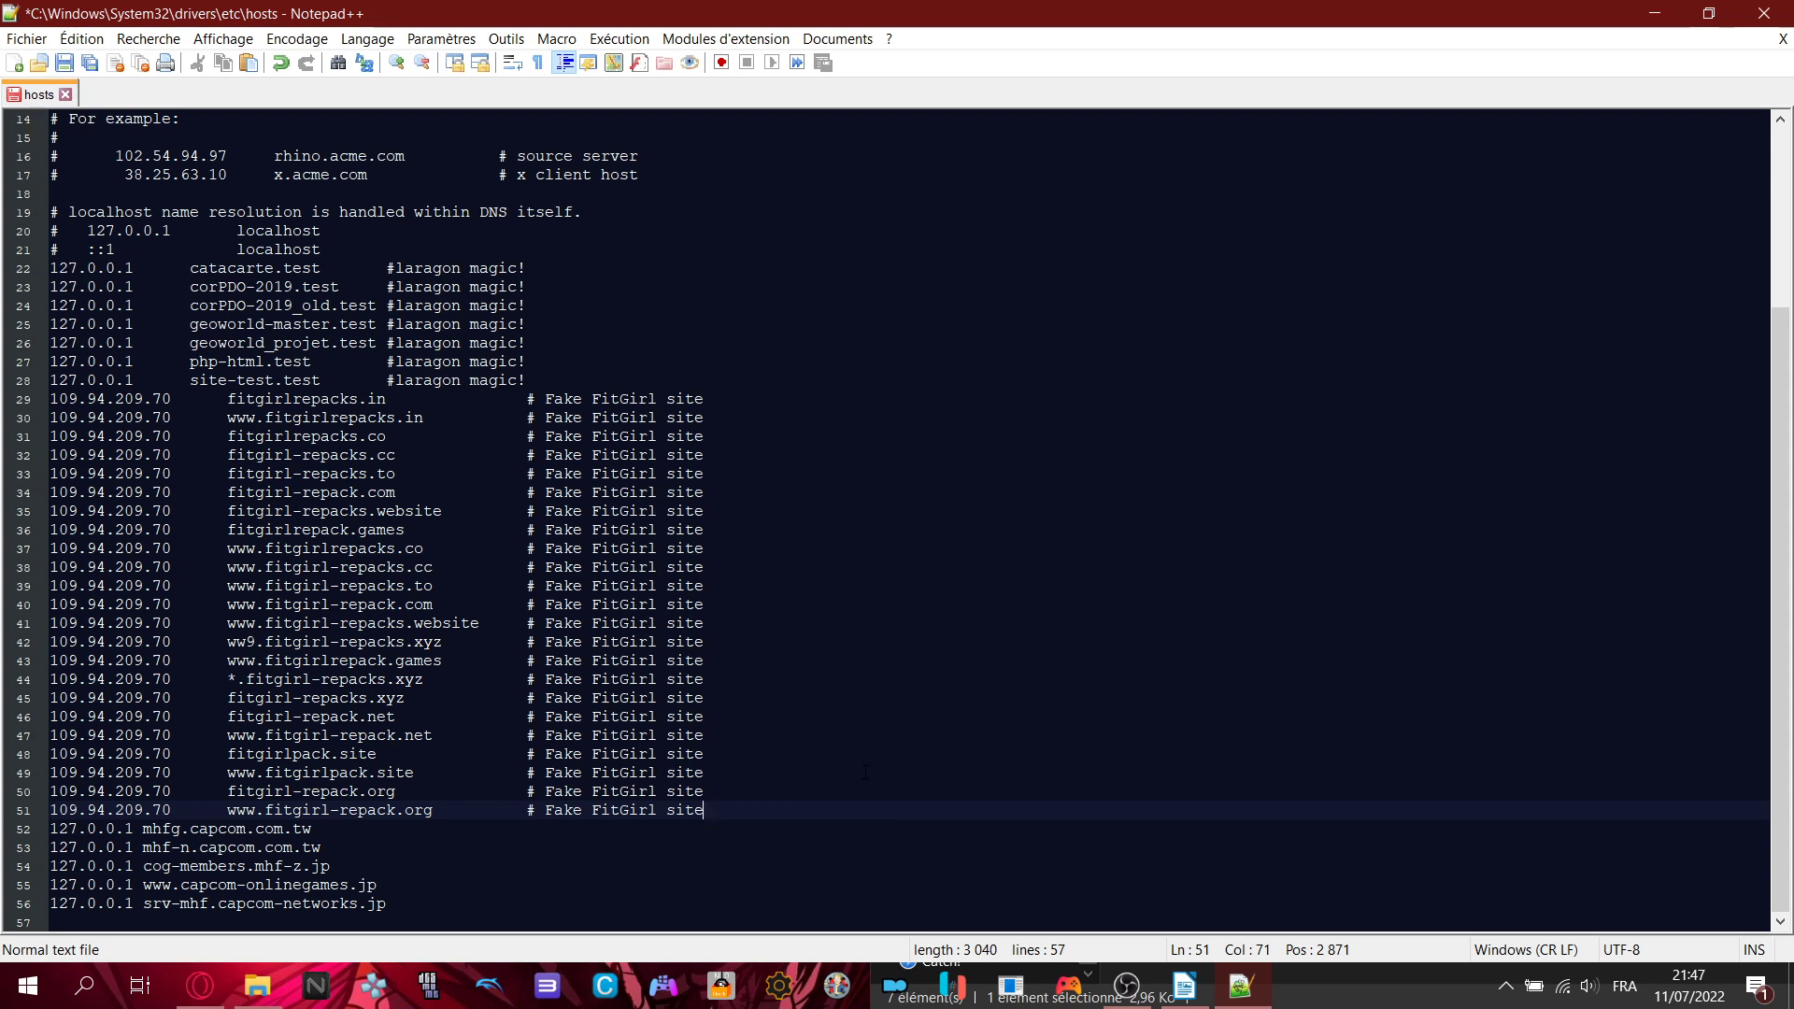
click(66, 94)
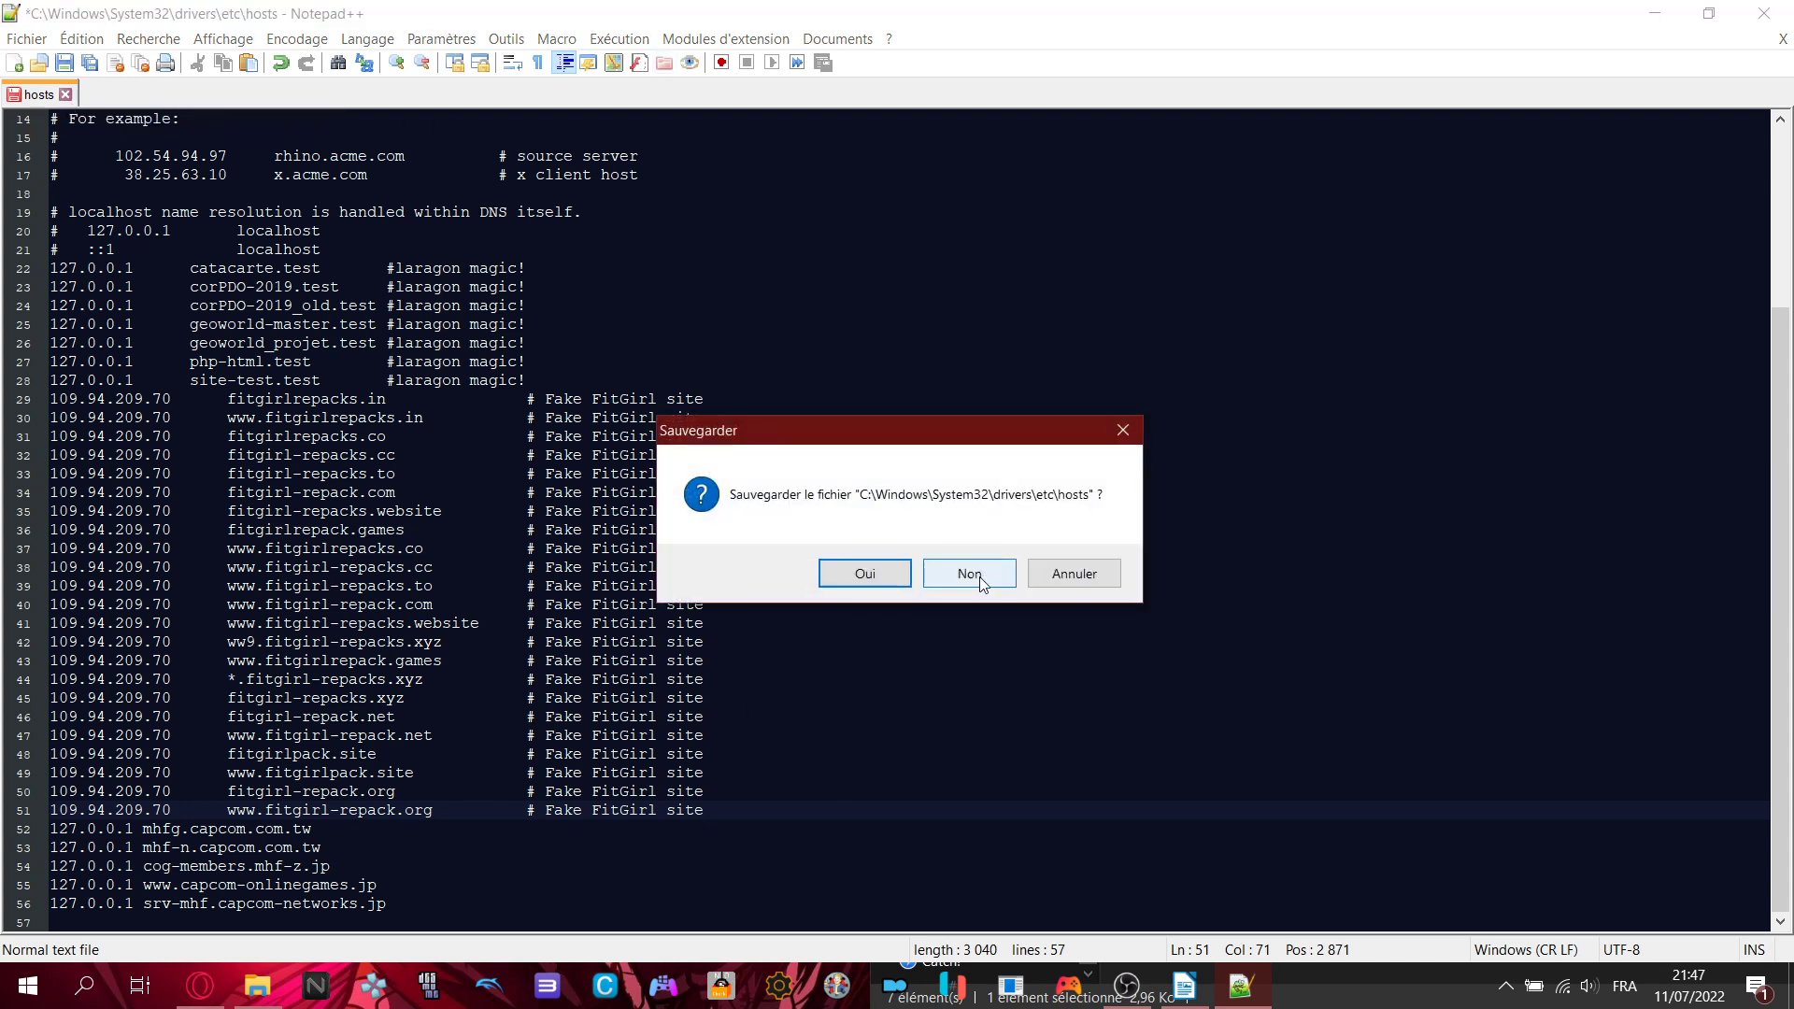
click(969, 574)
- Close Notepad++ and reselect the hosts file in the etc folder
click(1765, 13)
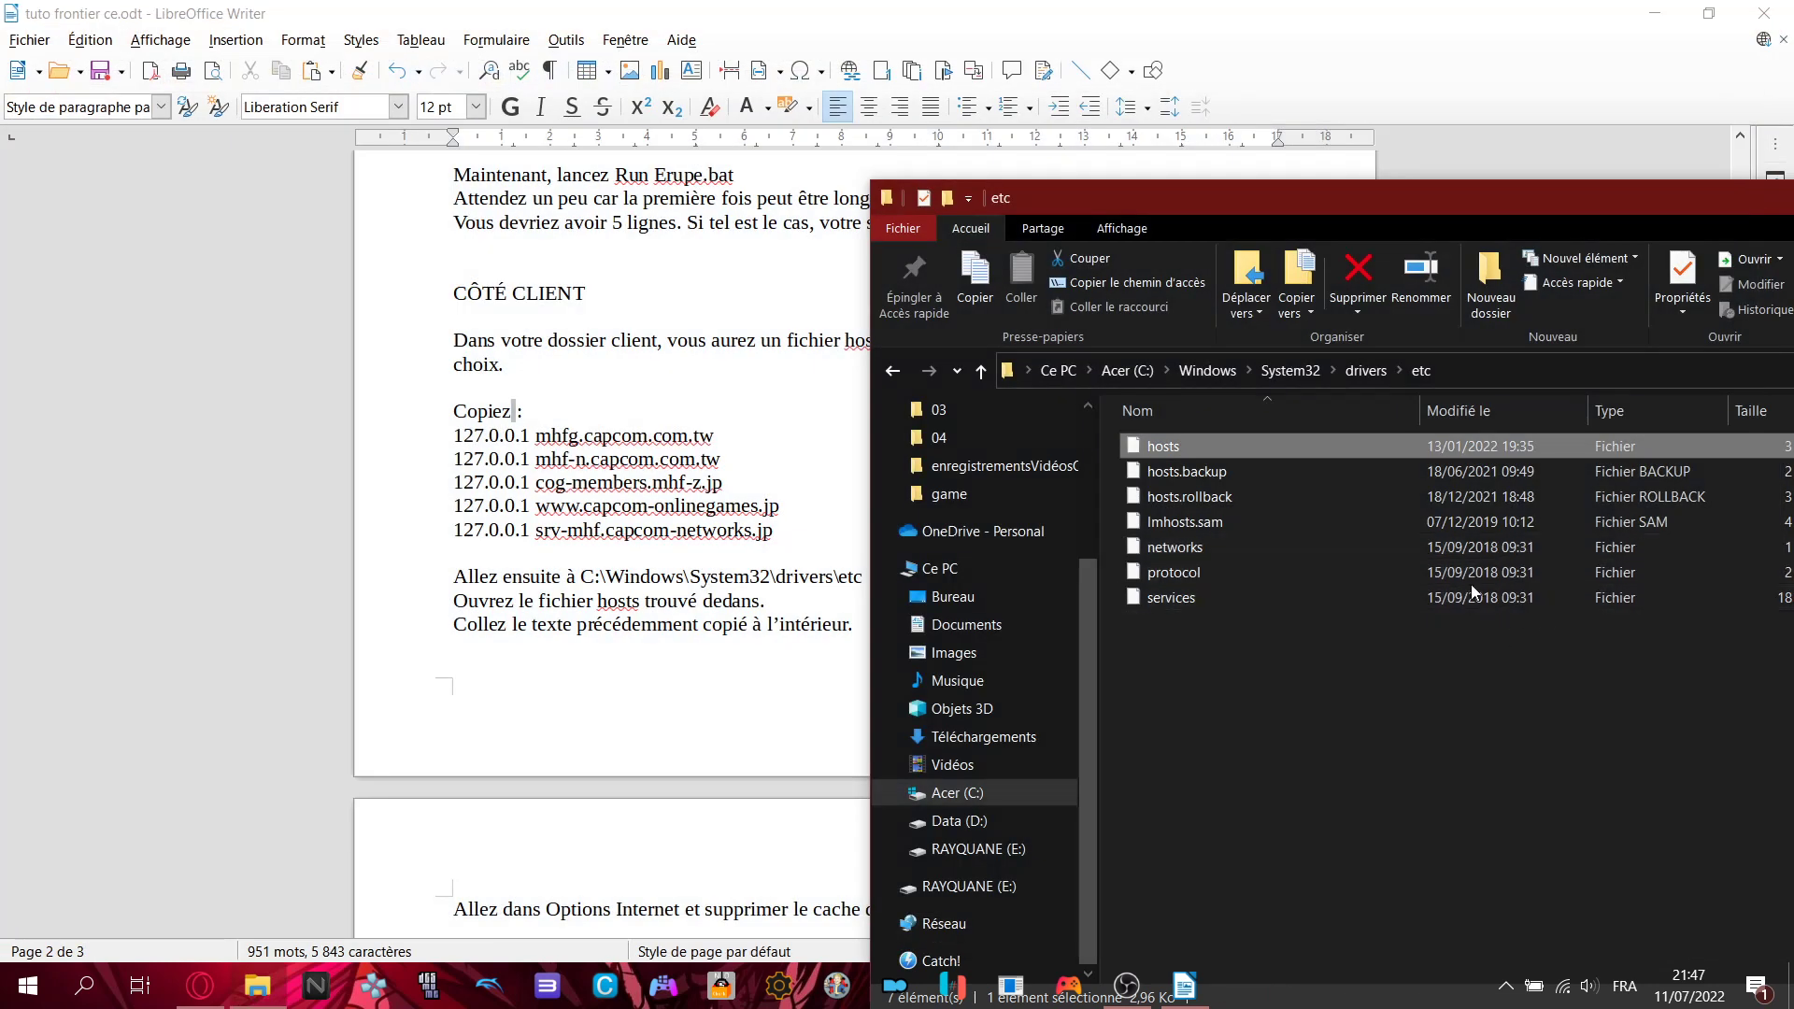
click(1289, 663)
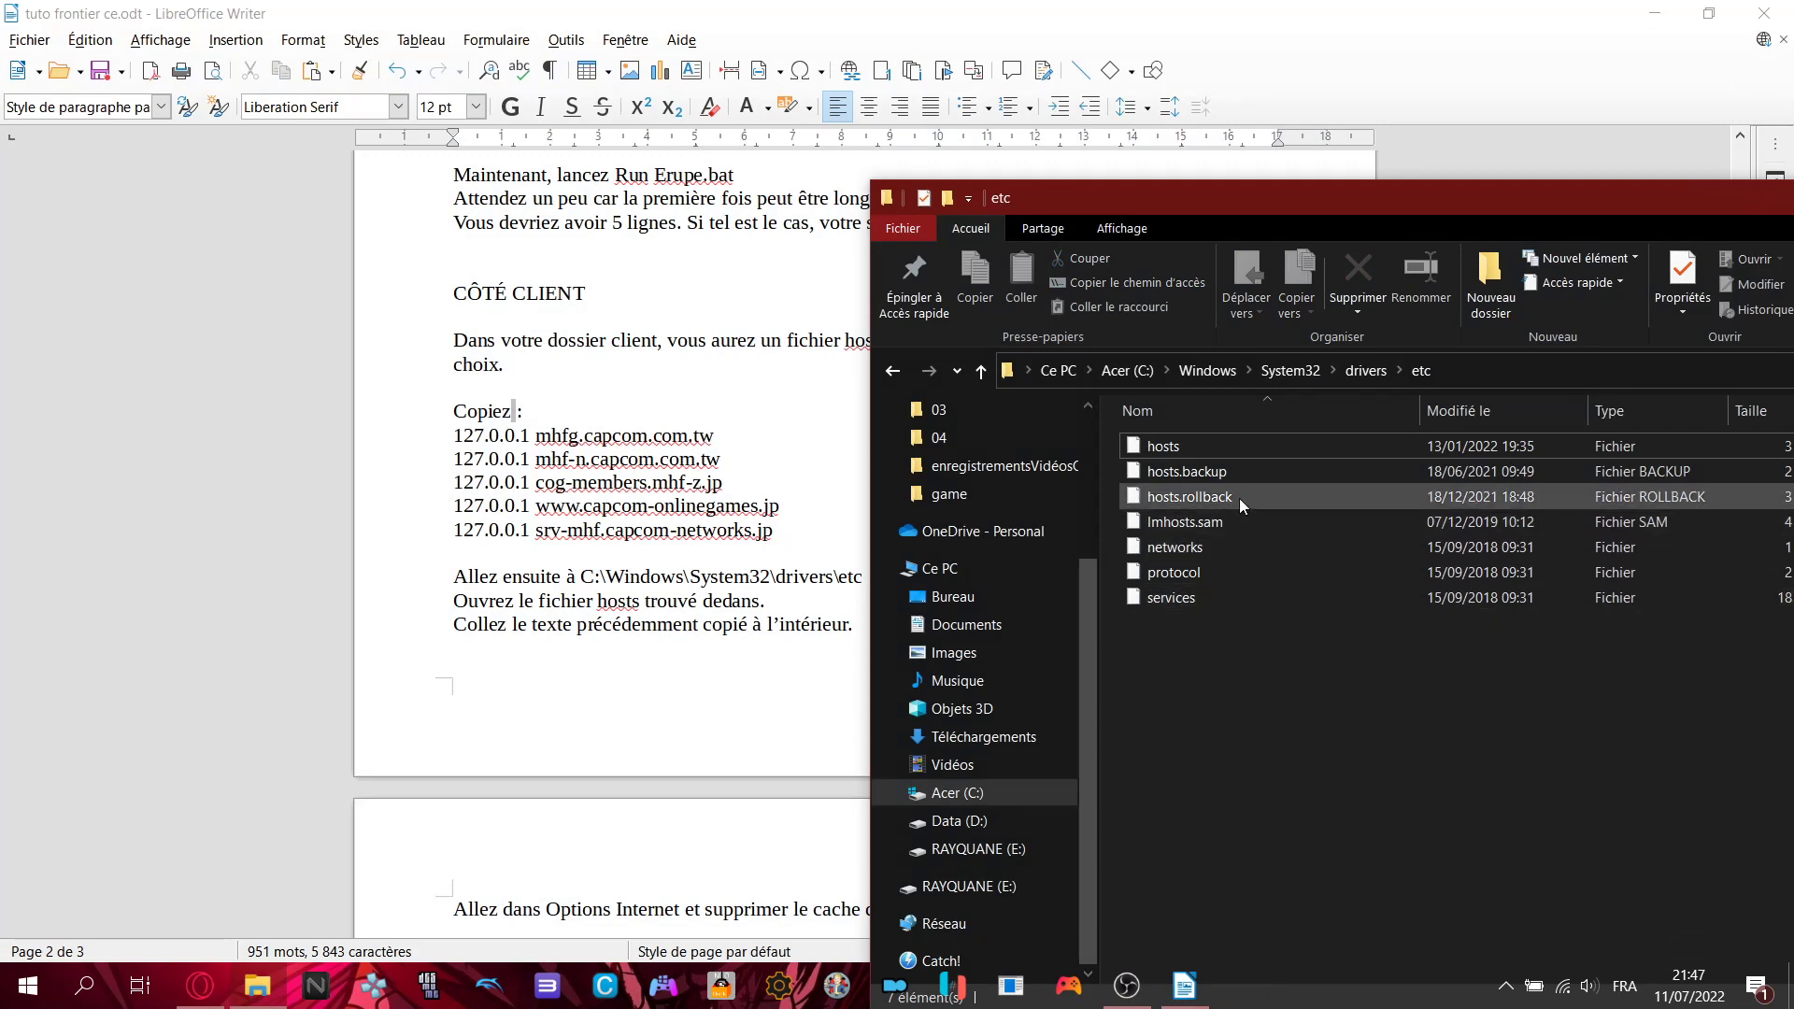
click(1194, 450)
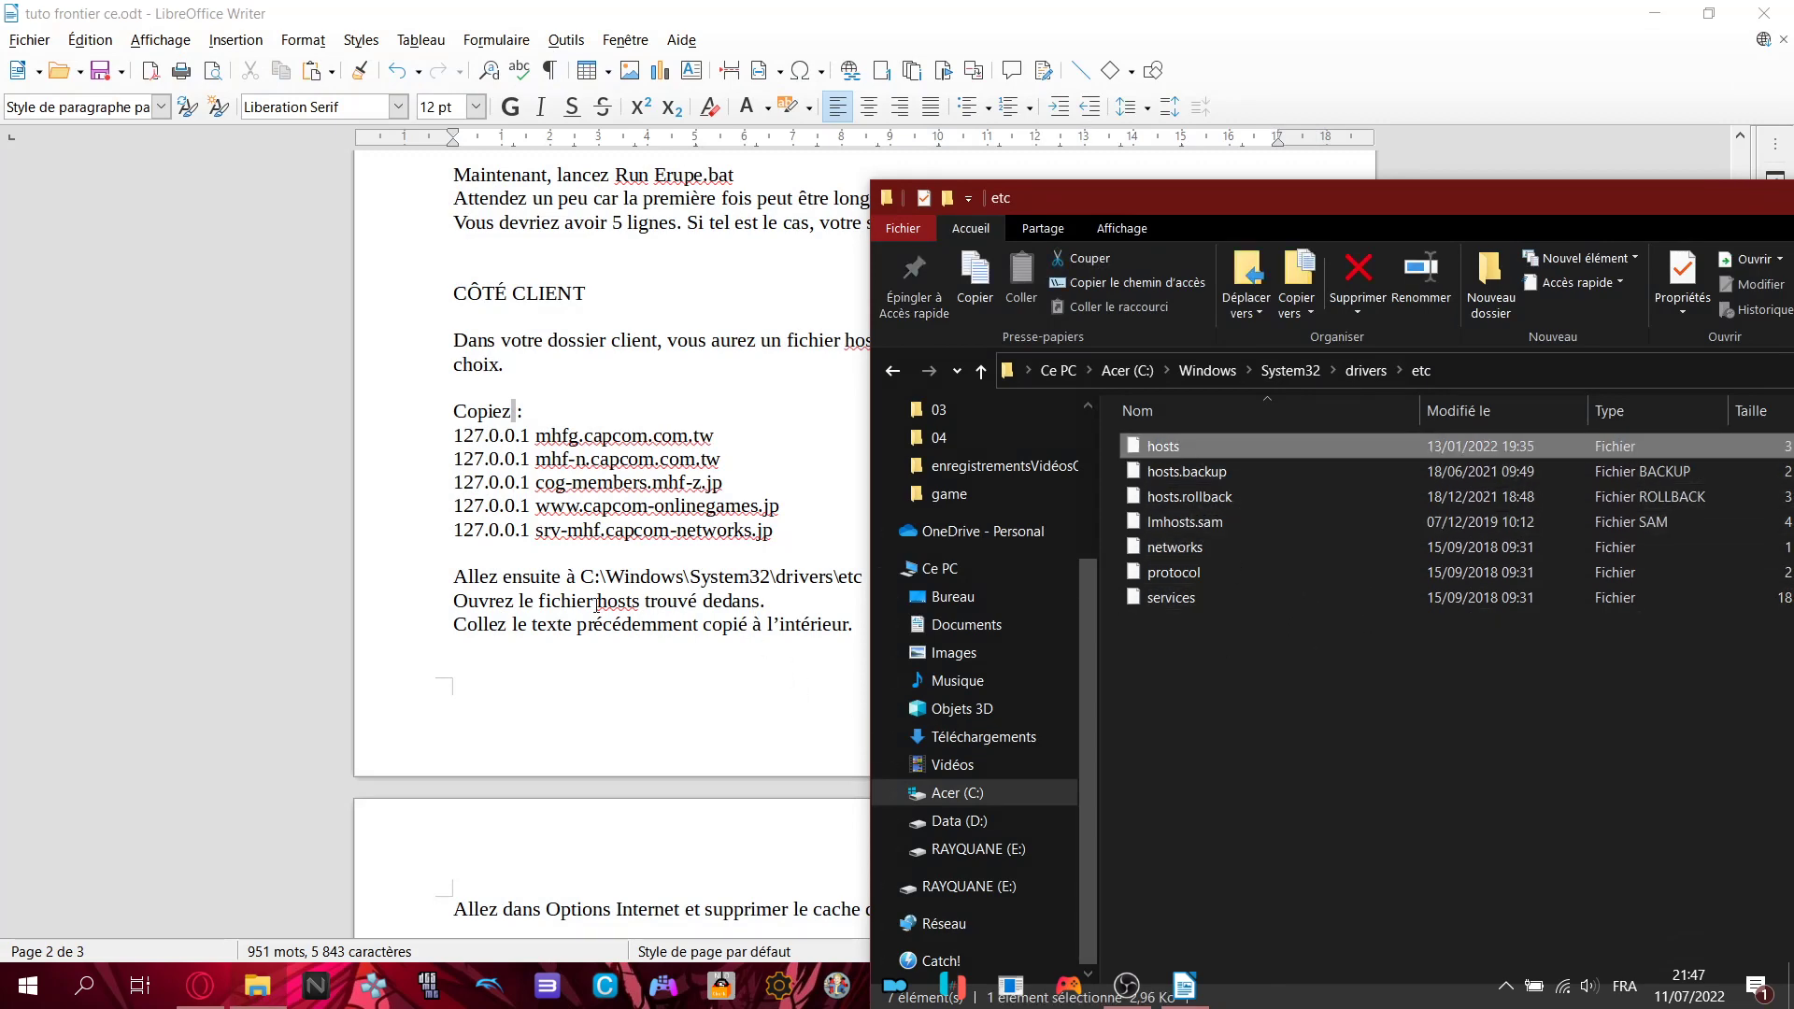
scroll(629, 610, down, 3)
- Highlight 'Options Internet' on the tutorial's page 3, then bring up Windows search
click(672, 710)
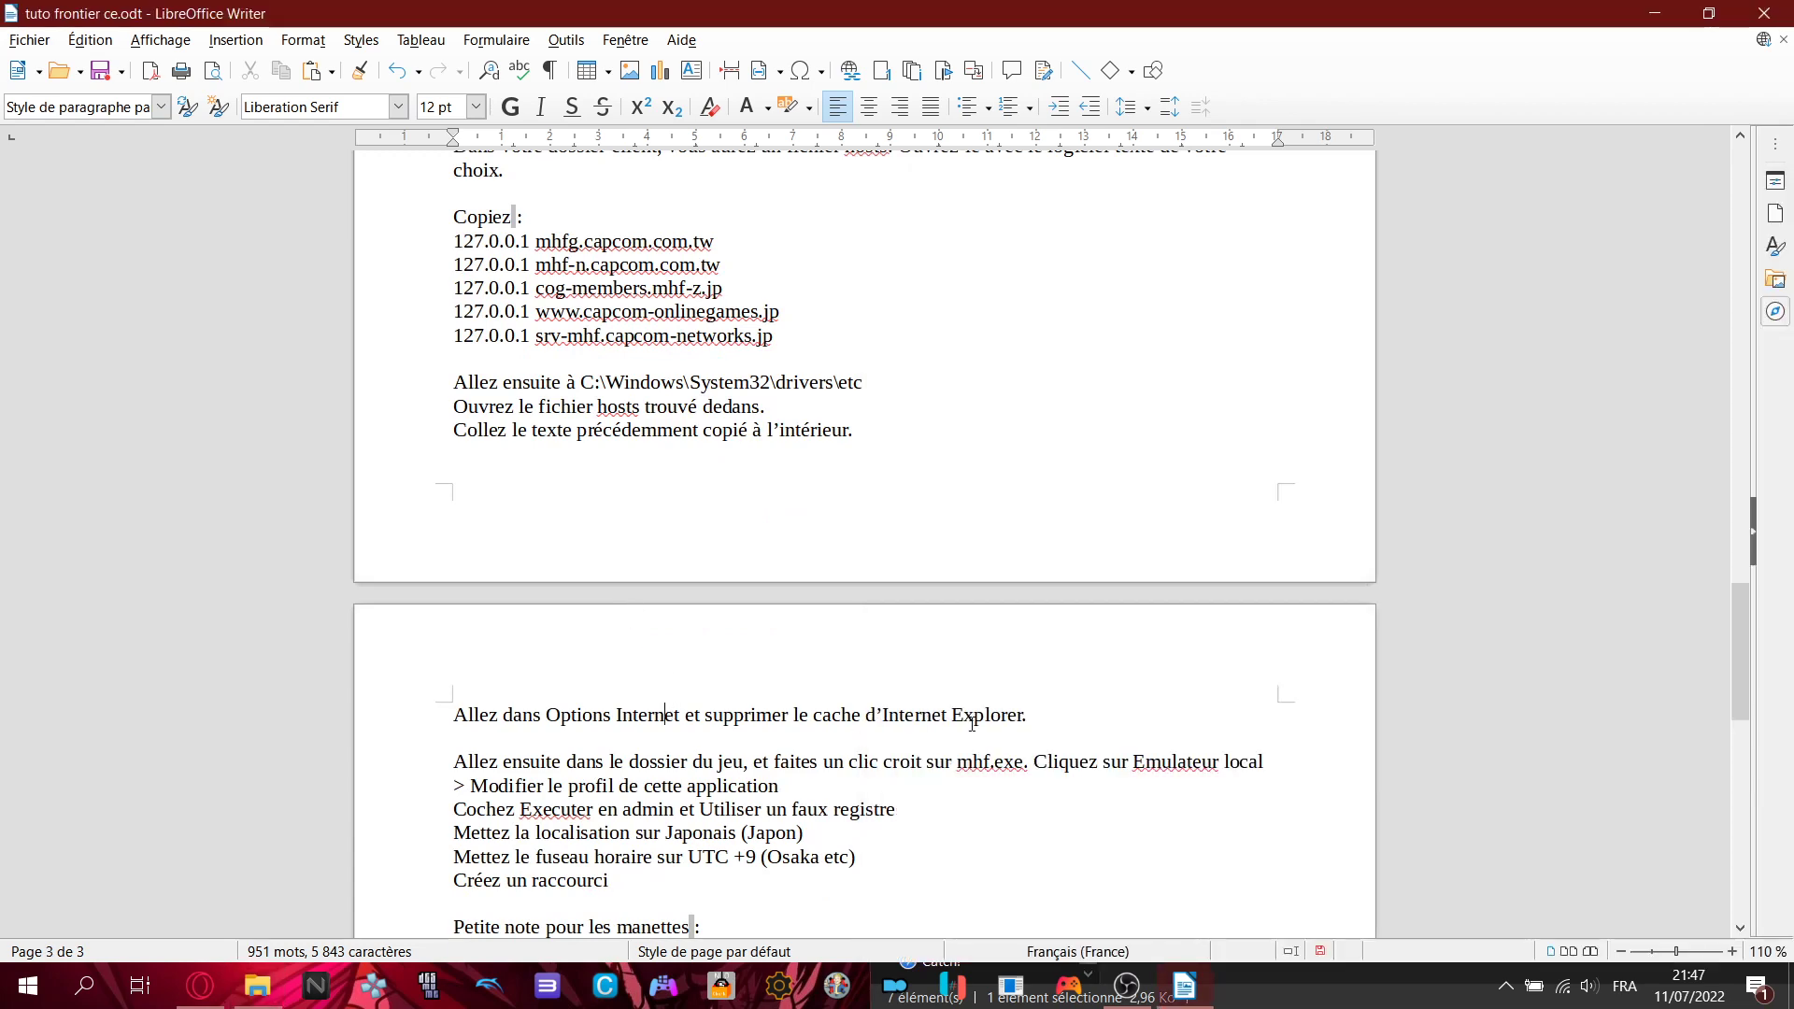
scroll(960, 692, down, 3)
drag(547, 521, 702, 521)
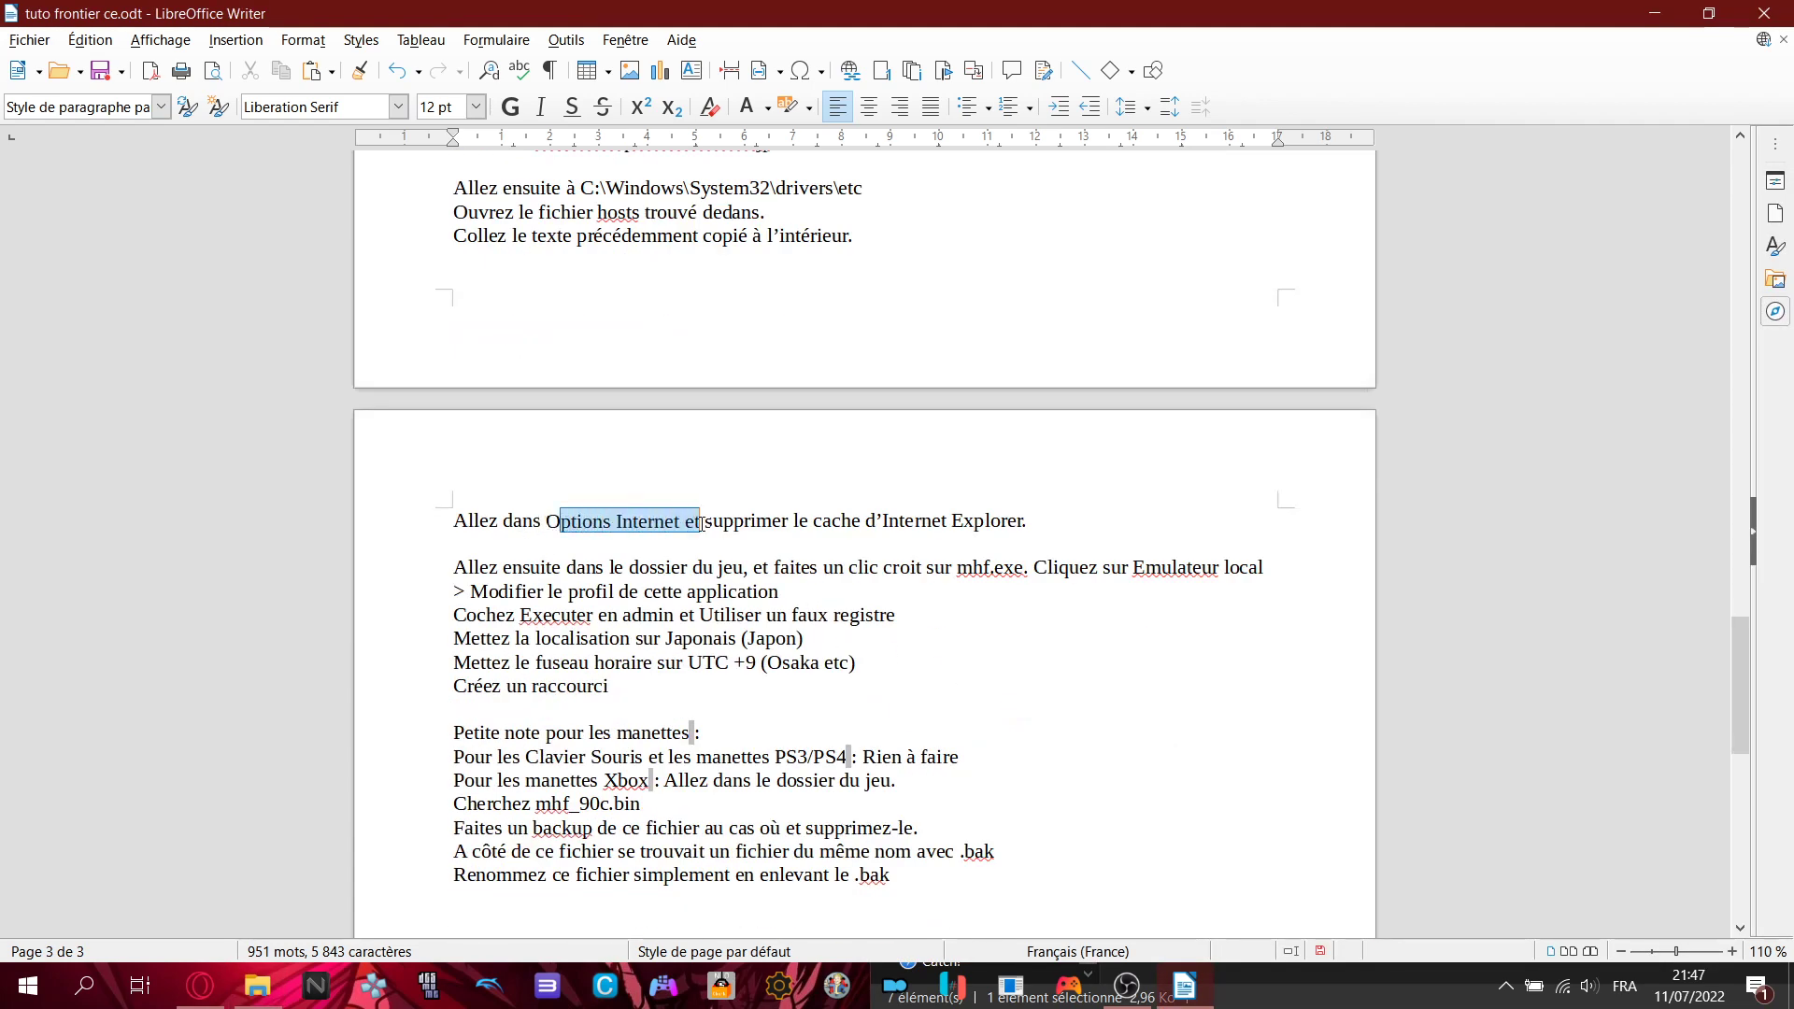
click(703, 521)
click(103, 1000)
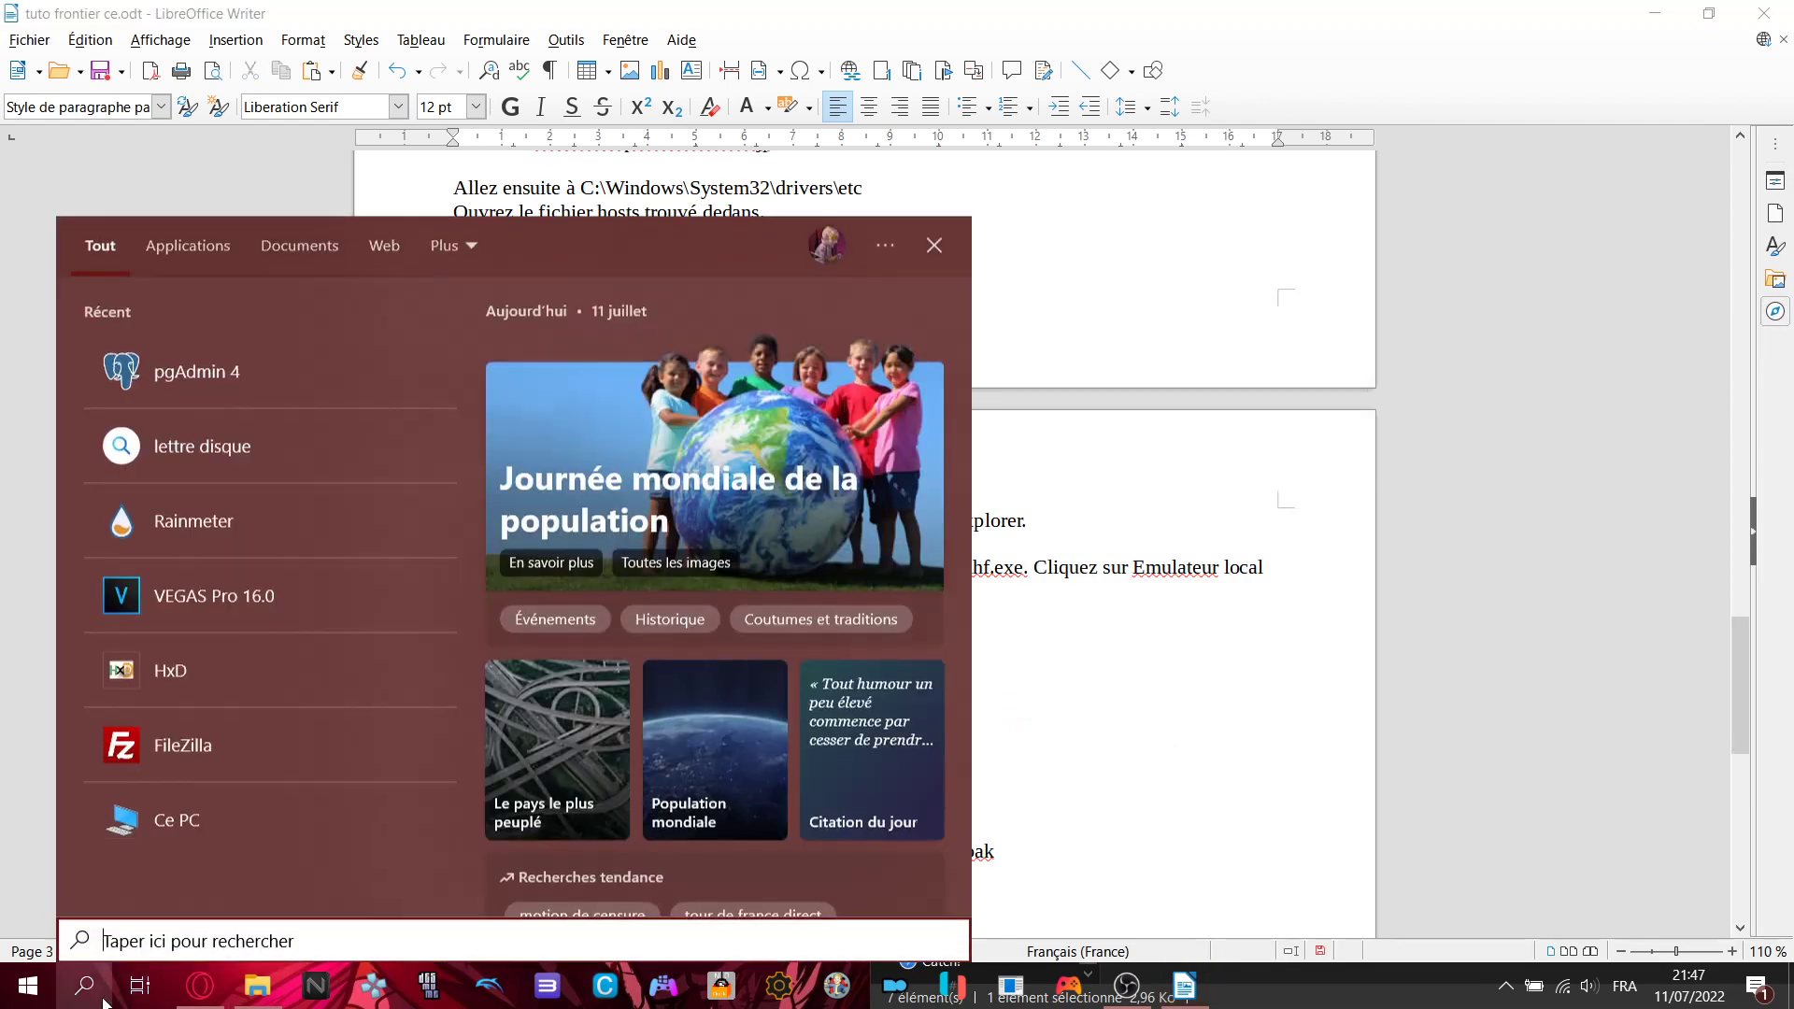
- Find Internet Options via 'options', delete temporary files, cookies and history, and close it
text(options)
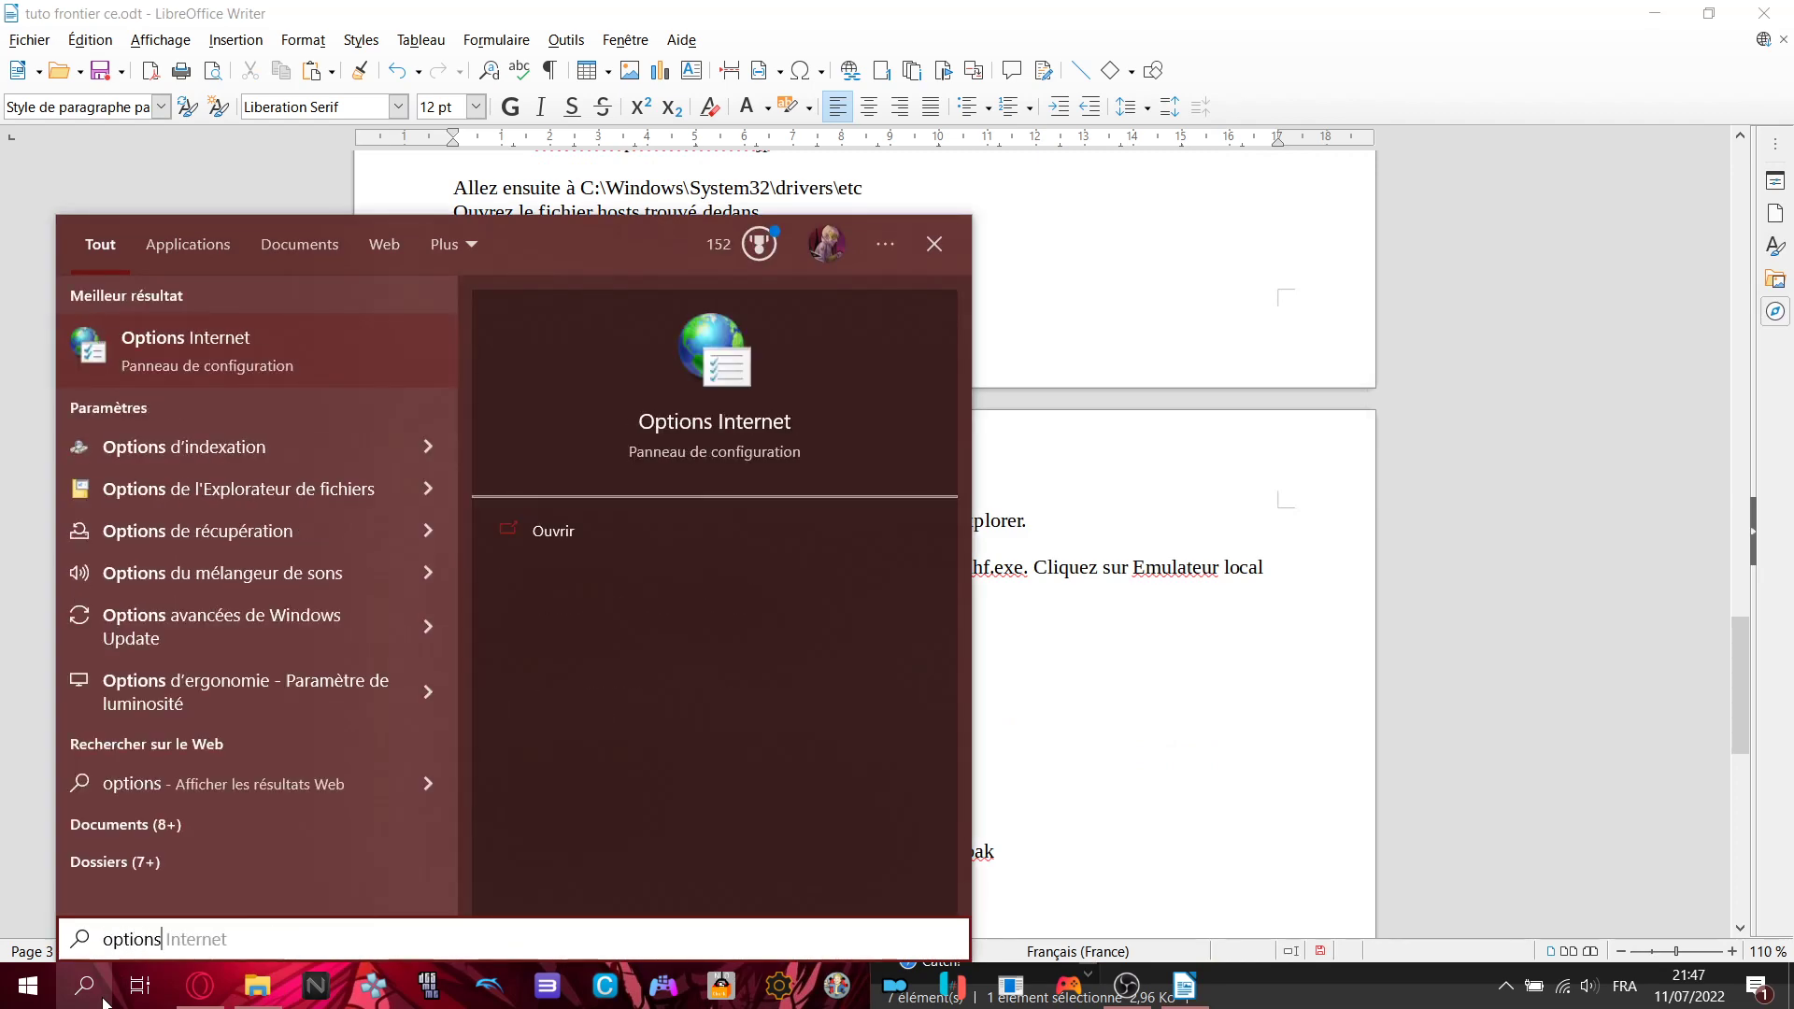
key(Return)
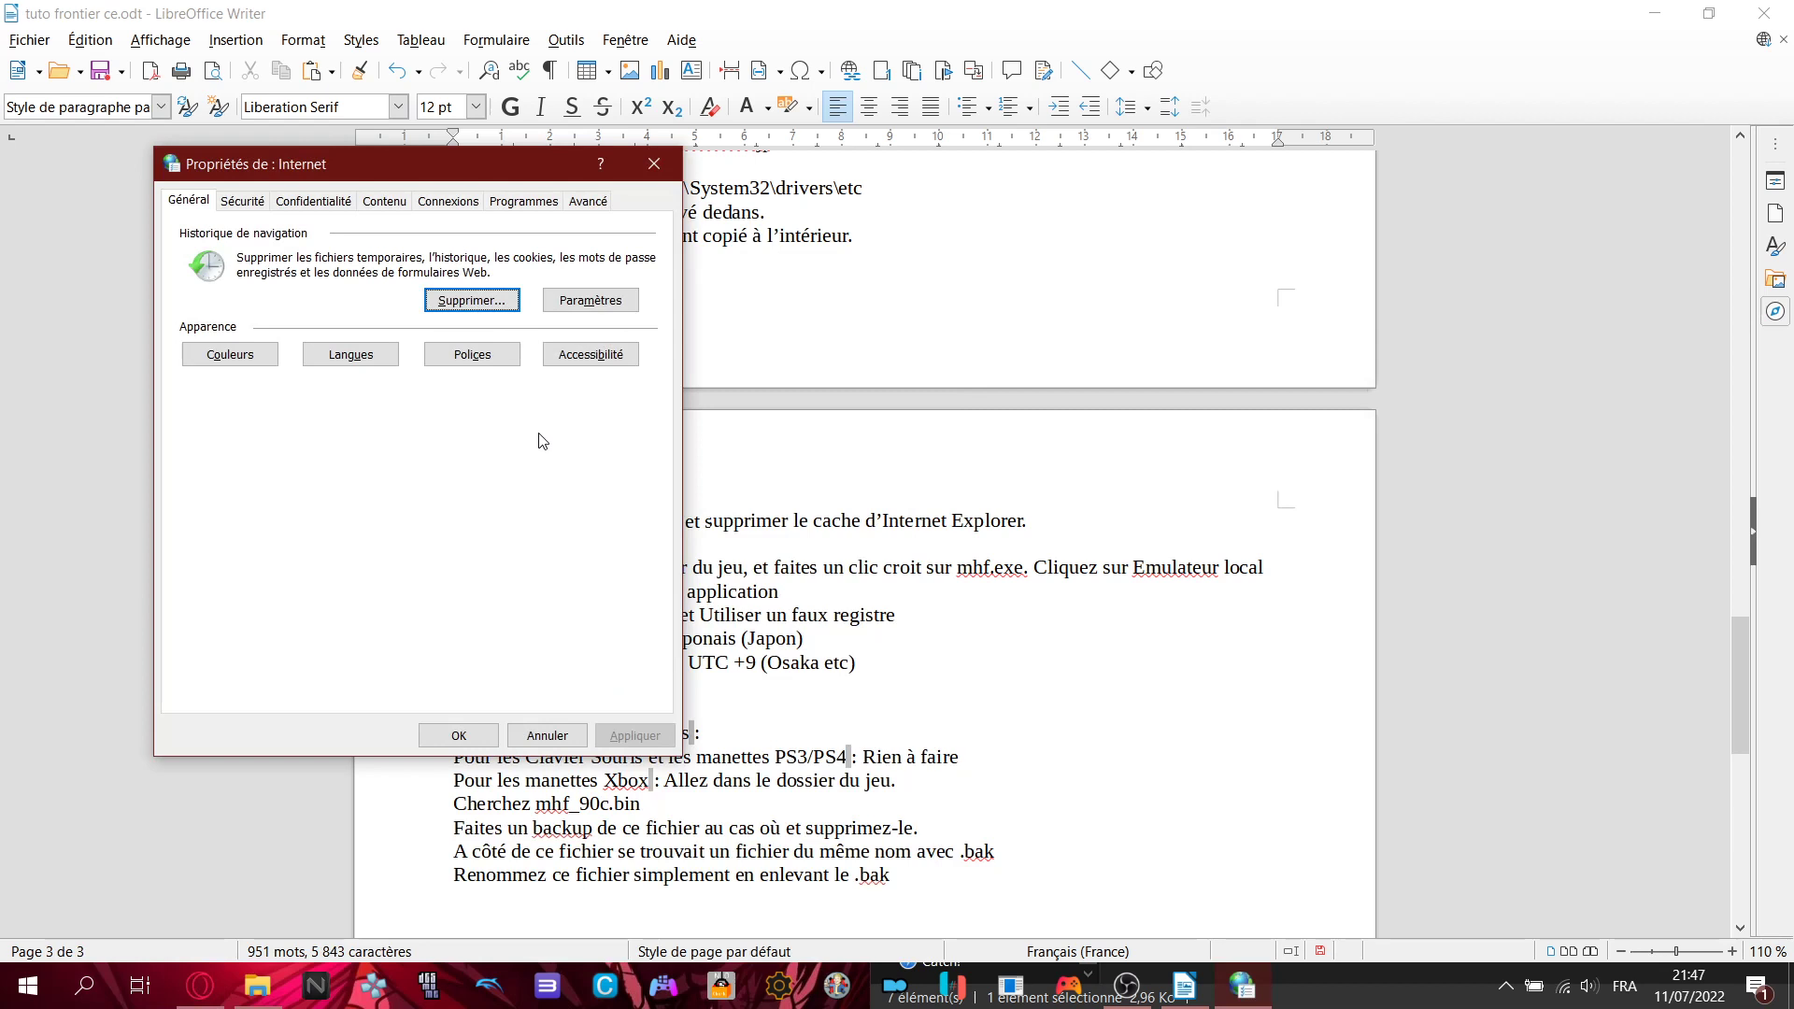
click(482, 299)
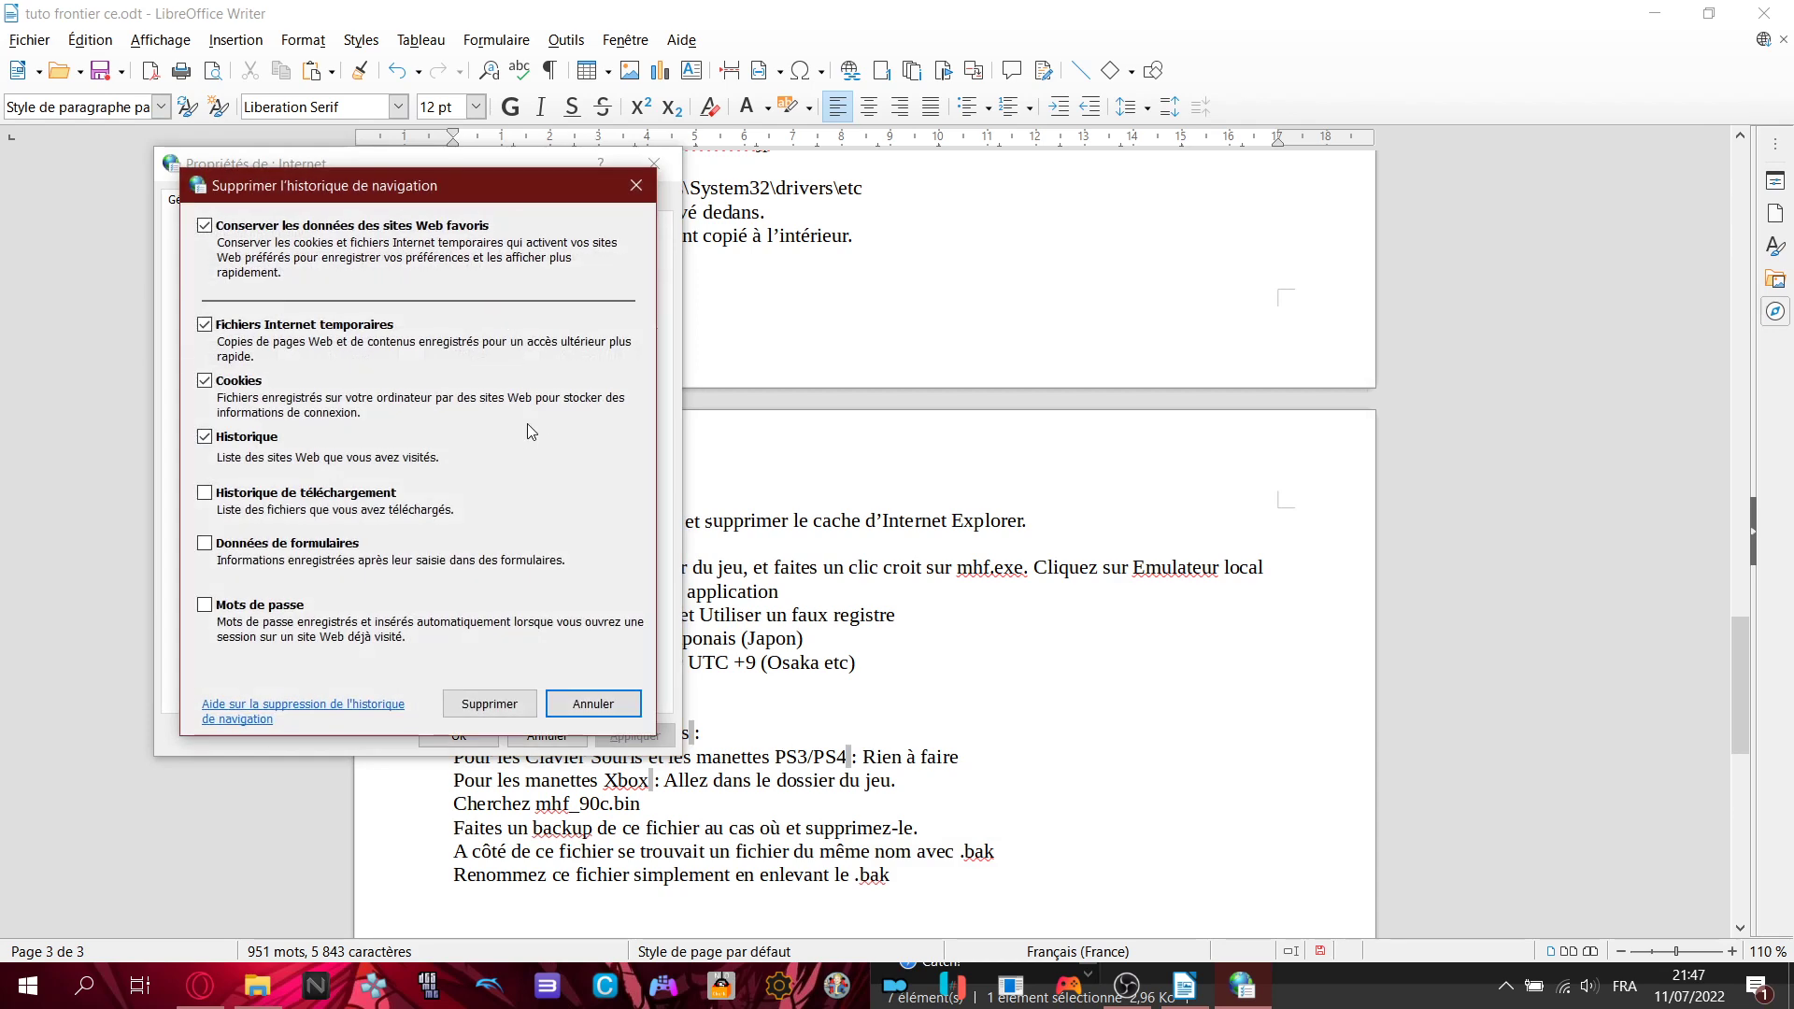
click(486, 705)
click(654, 163)
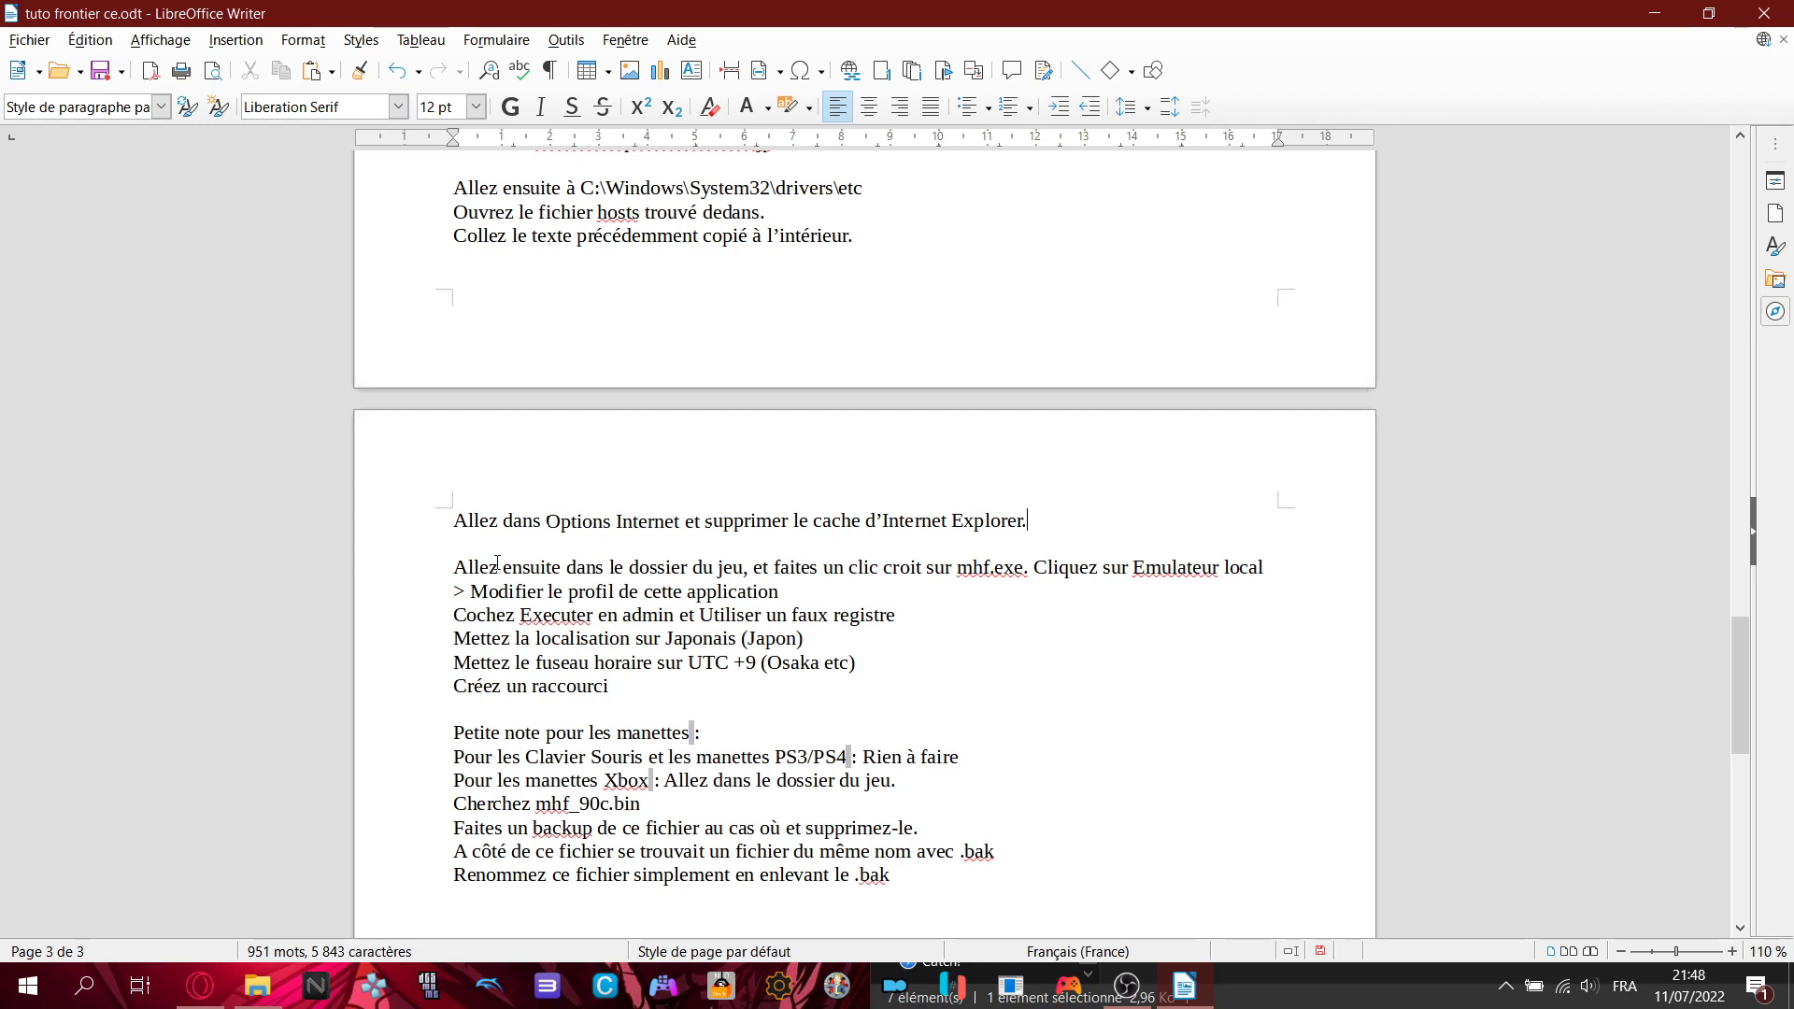
- Highlight the game-folder instruction, then return Explorer to Client Files + Client Setup
drag(454, 568, 768, 566)
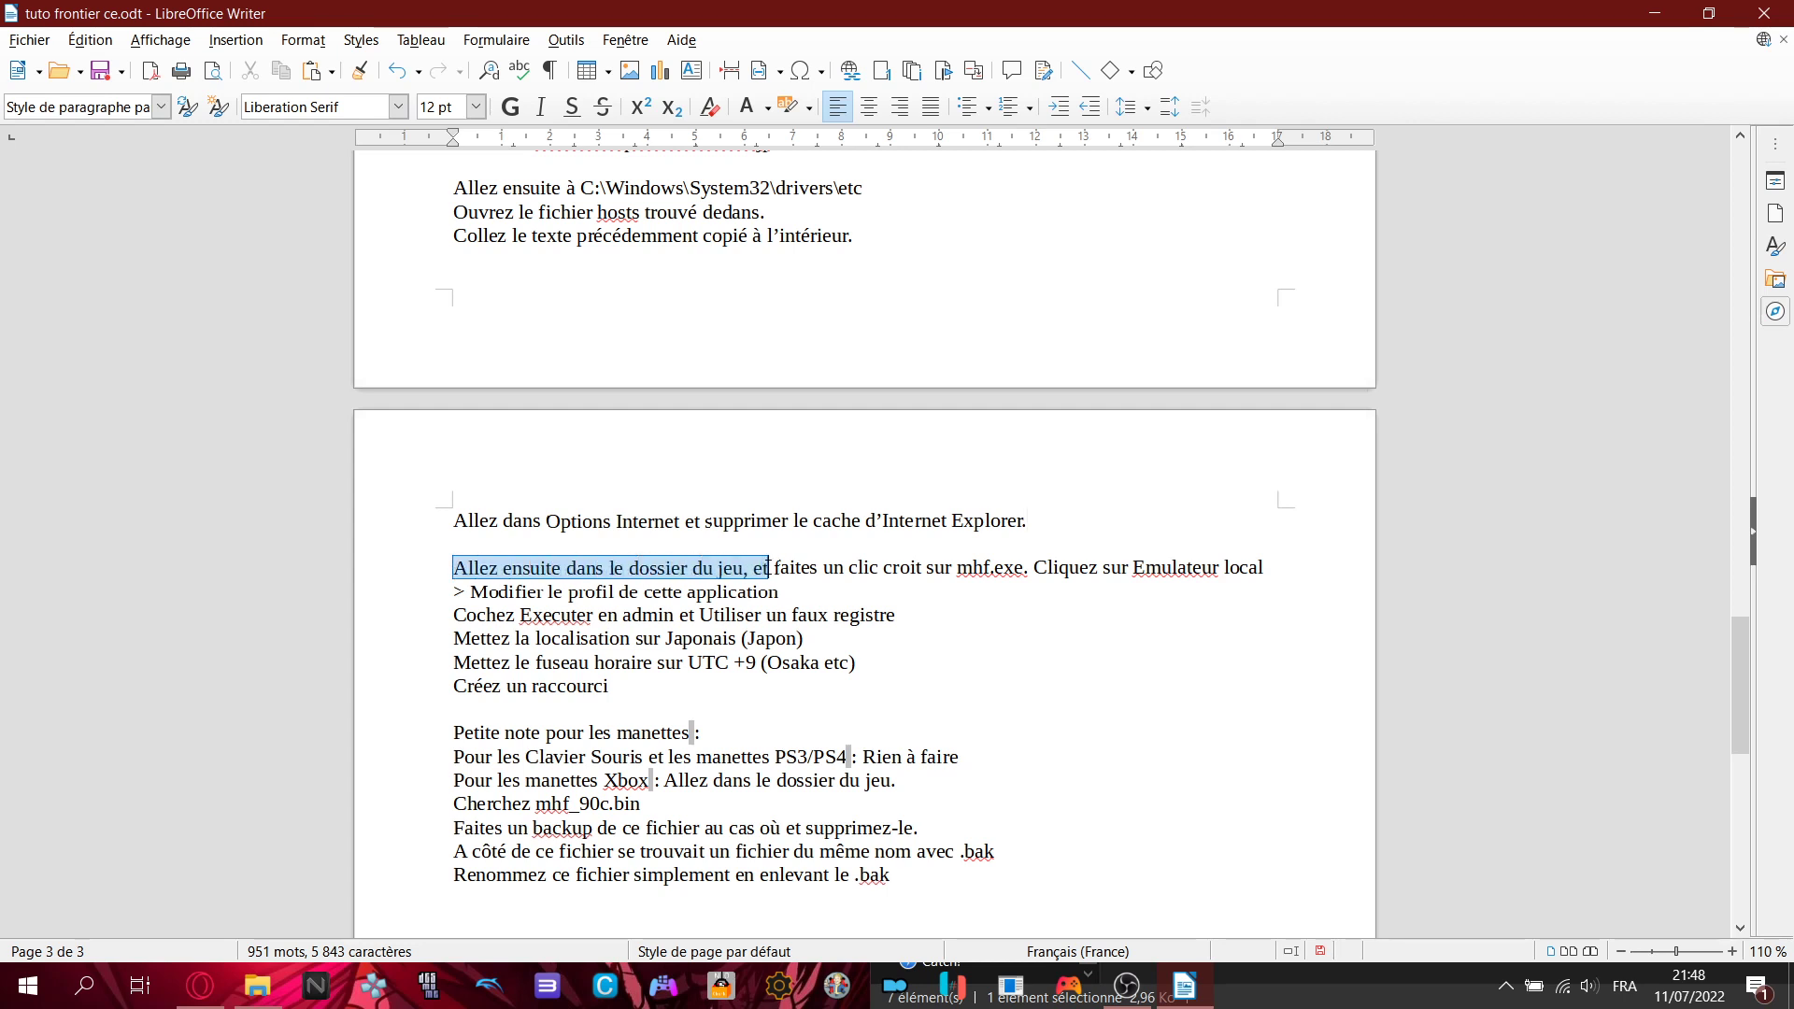
click(768, 566)
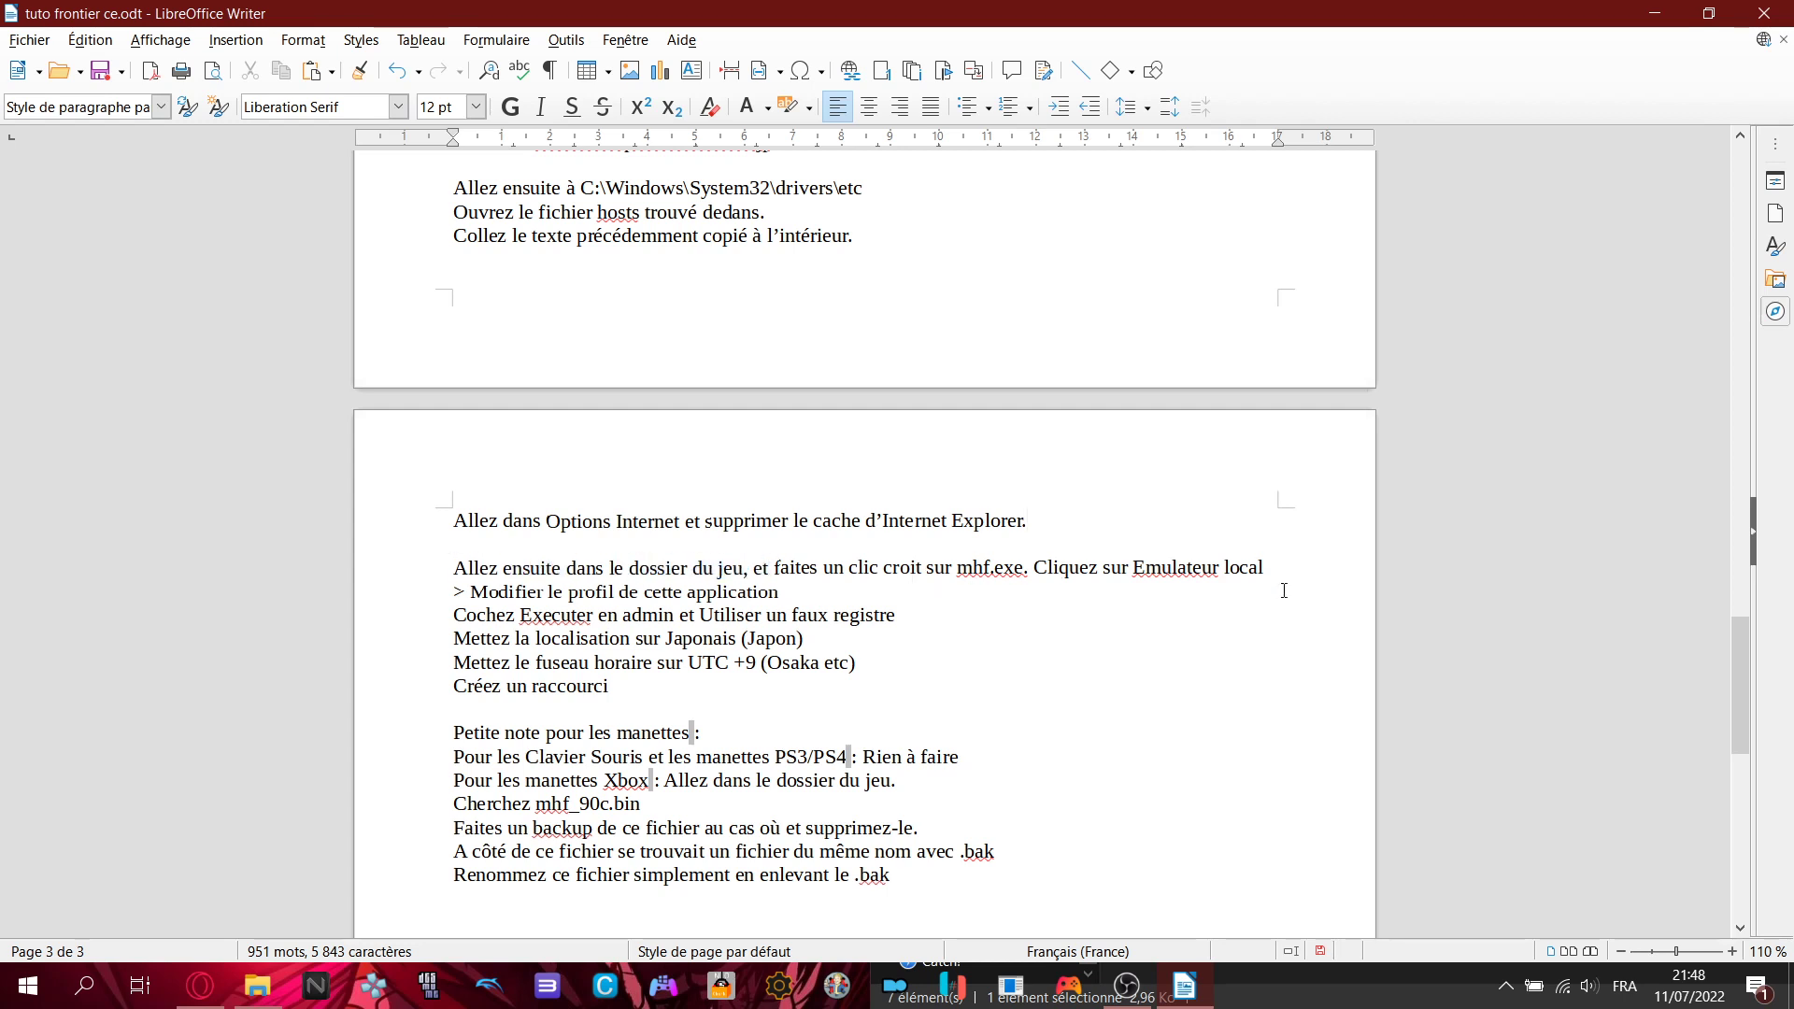
key(alt+Tab)
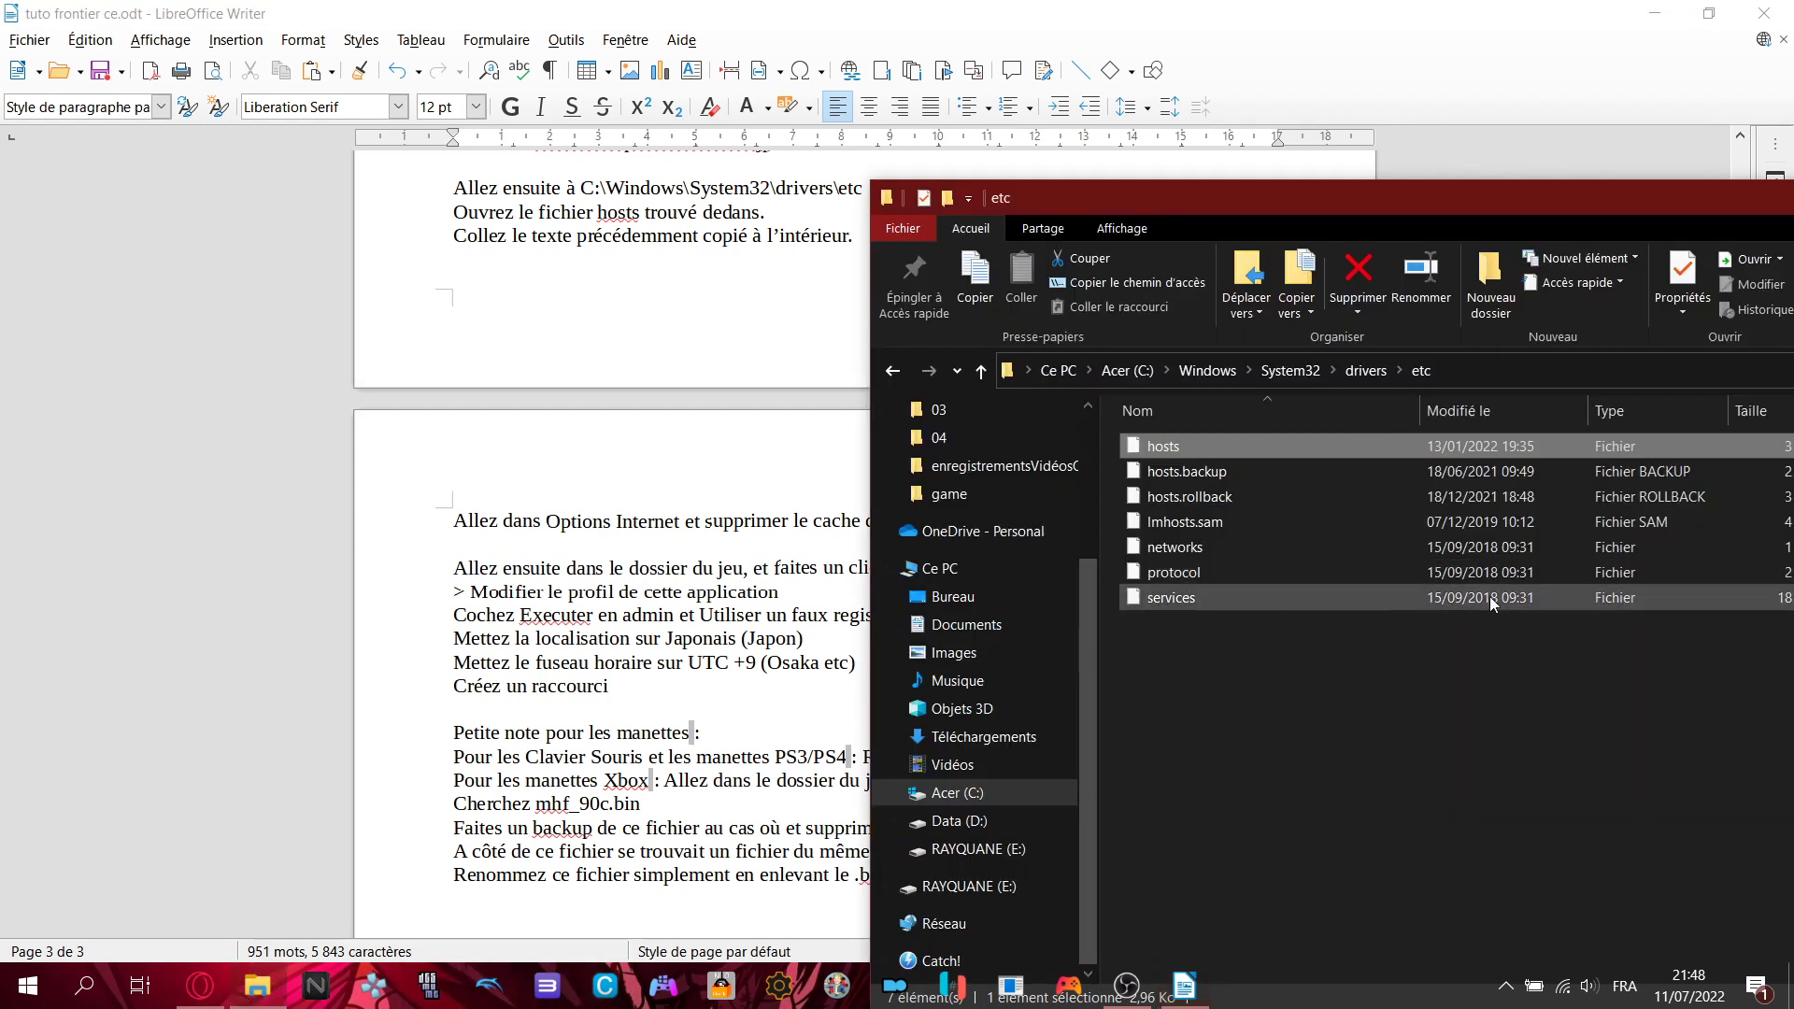
drag(1410, 198, 923, 191)
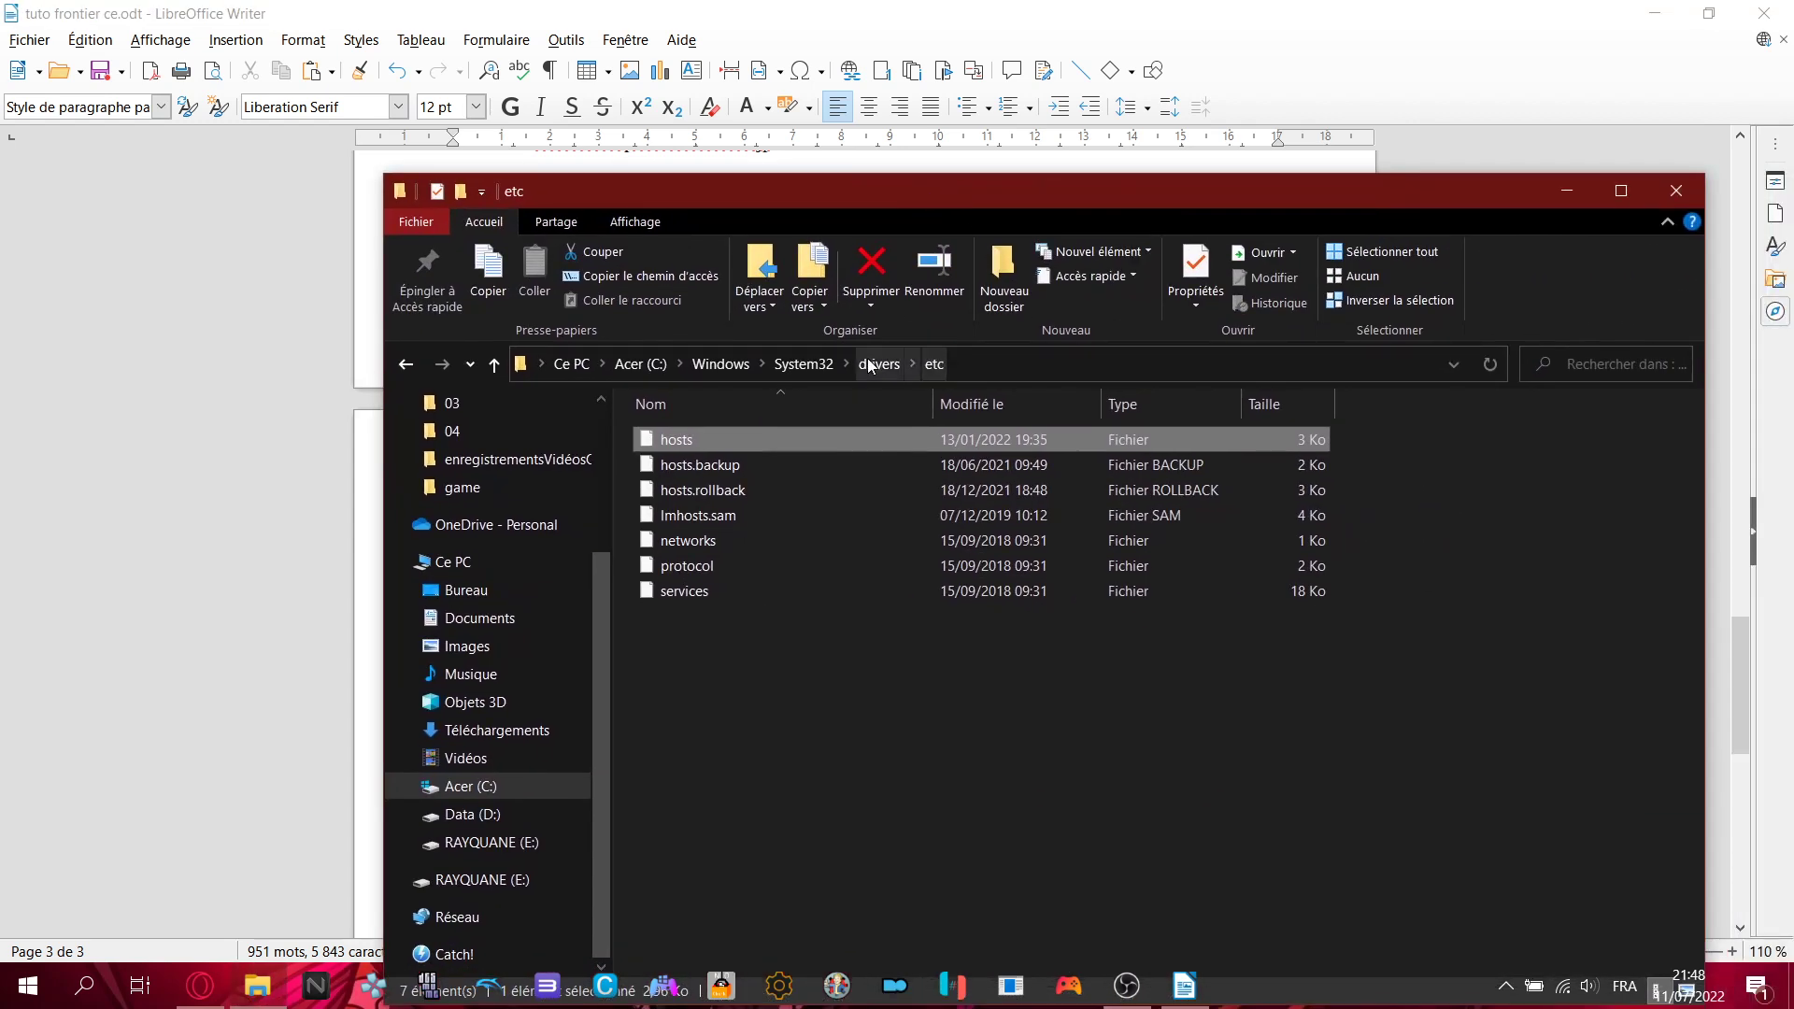
key(BackSpace)
key(BackSpace)
key(BackSpace)
key(BackSpace)
key(BackSpace)
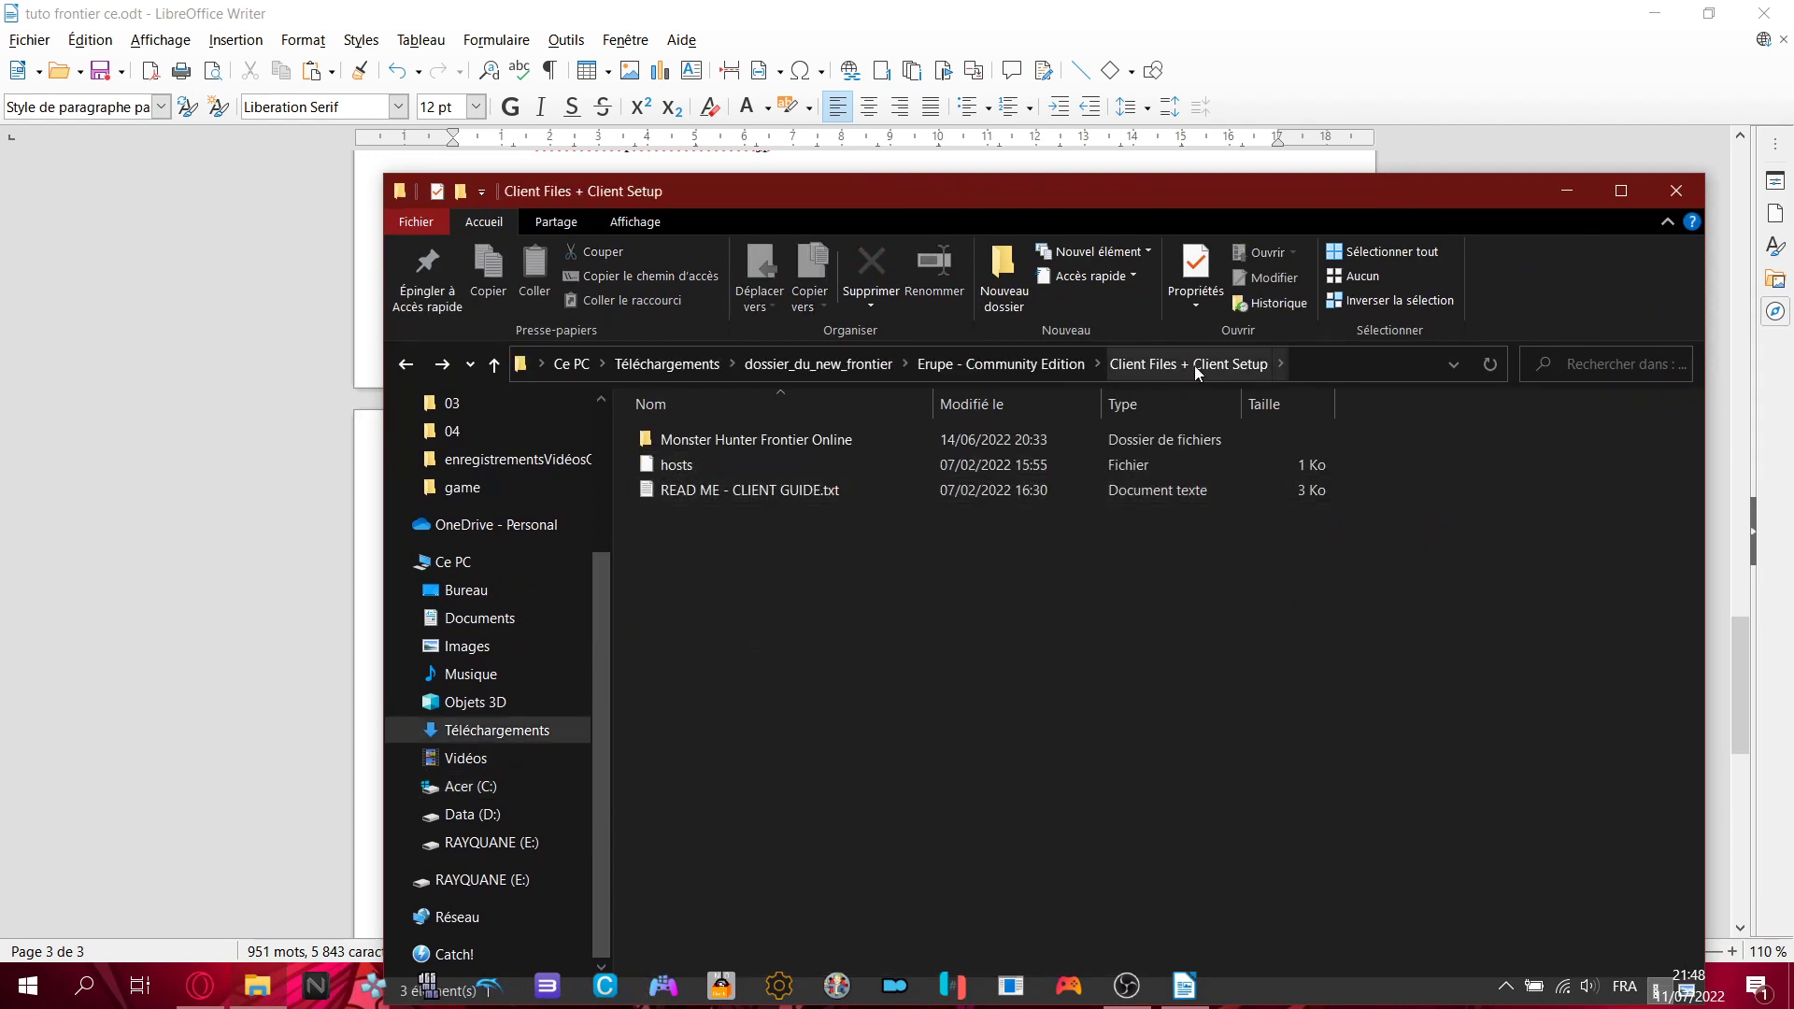
- Open the Monster Hunter Frontier Online folder and select mhf.exe
double_click(822, 446)
scroll(834, 559, down, 1)
scroll(834, 558, up, 1)
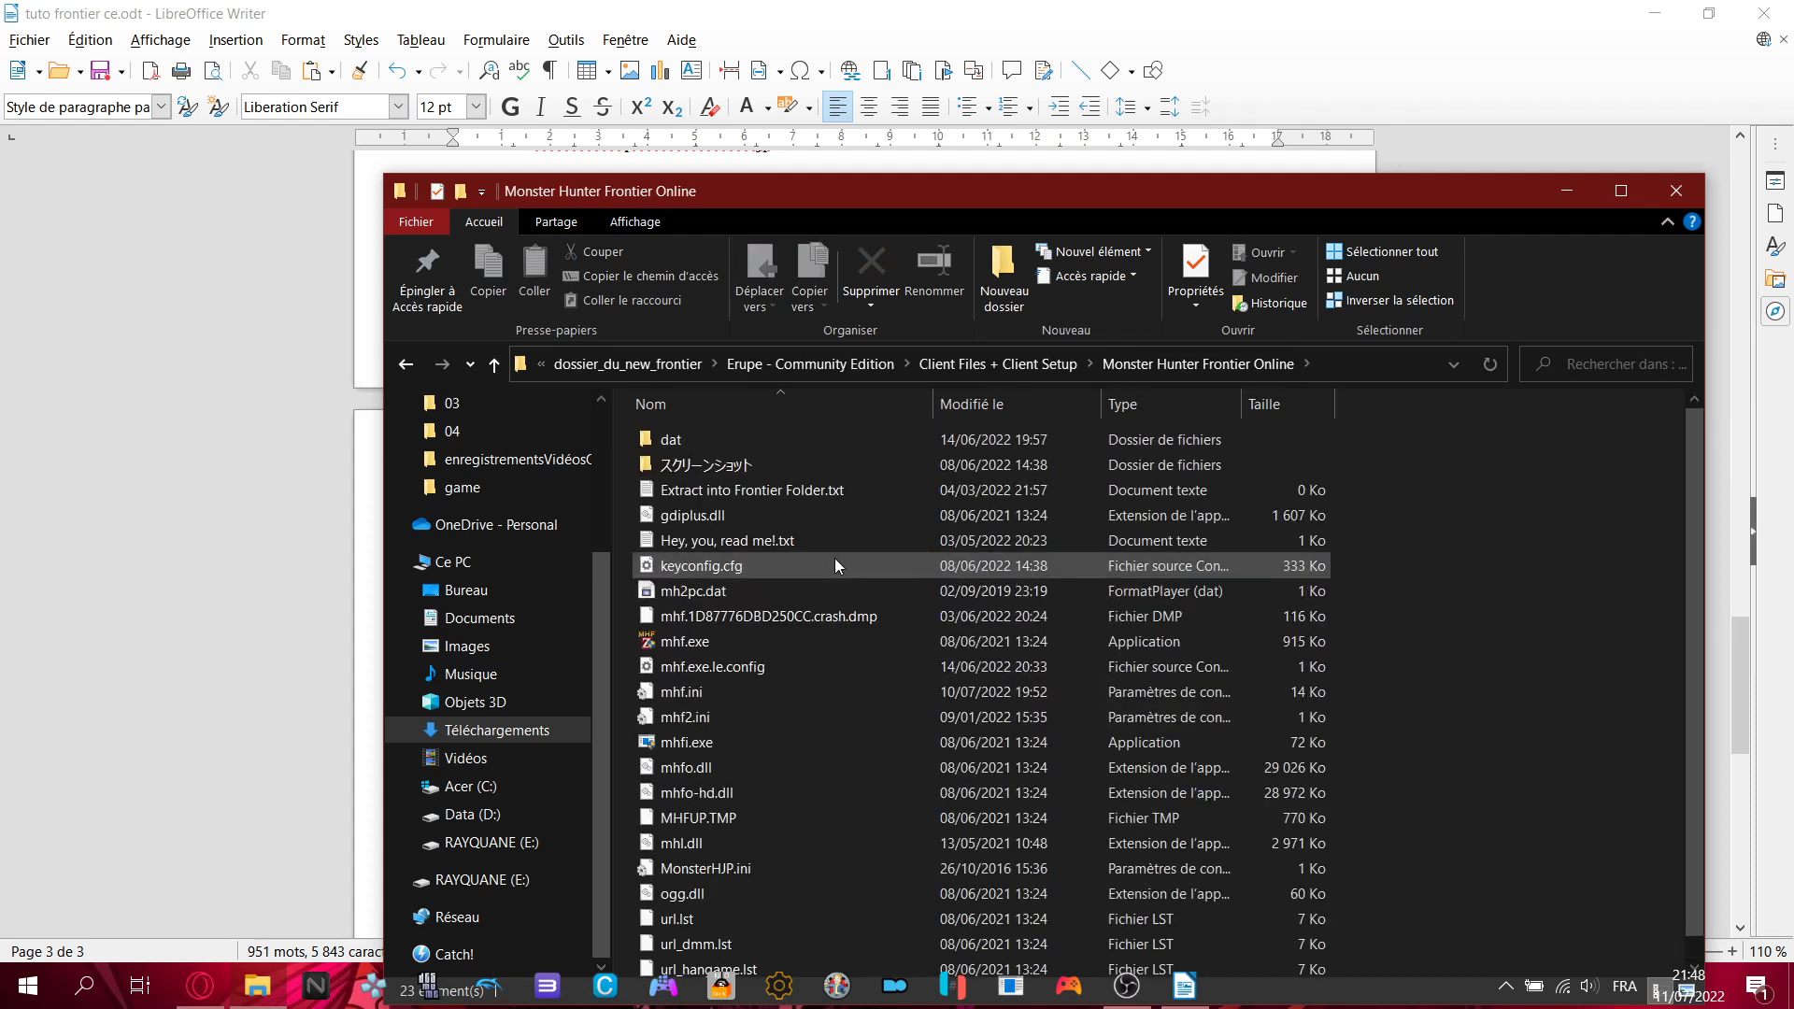
scroll(833, 558, down, 1)
scroll(867, 575, up, 1)
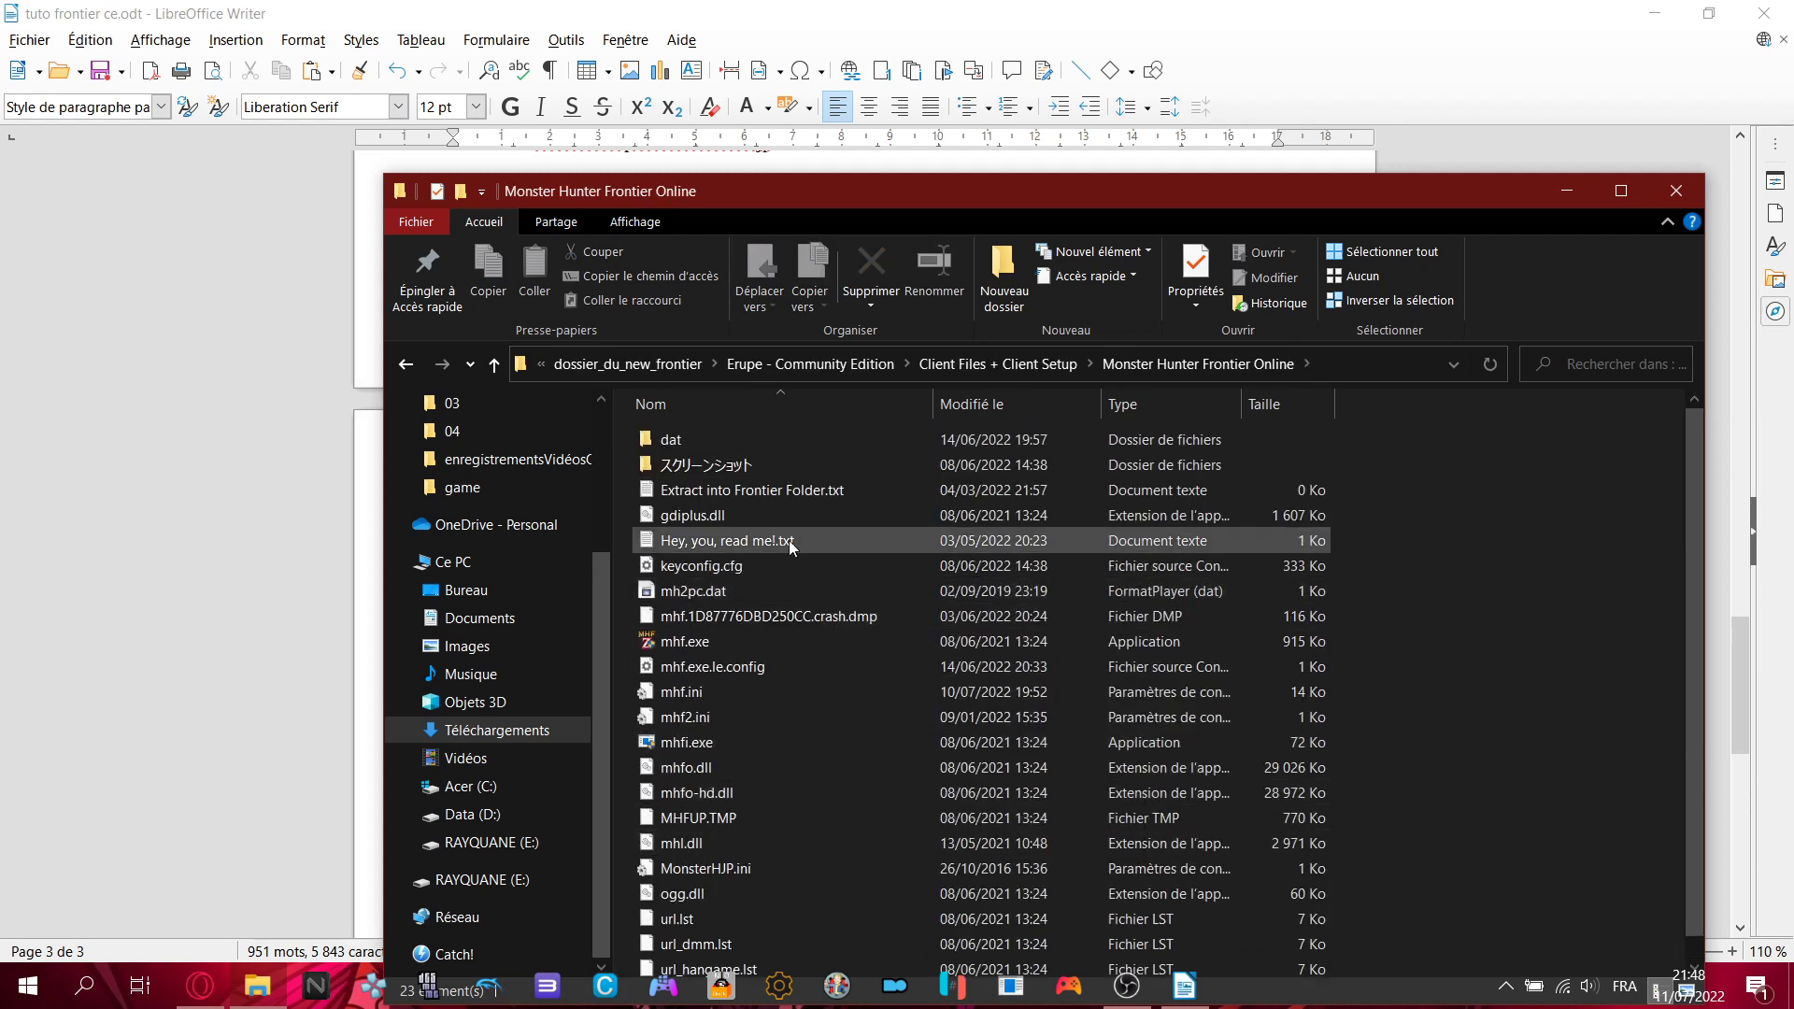
click(699, 641)
scroll(939, 599, down, 1)
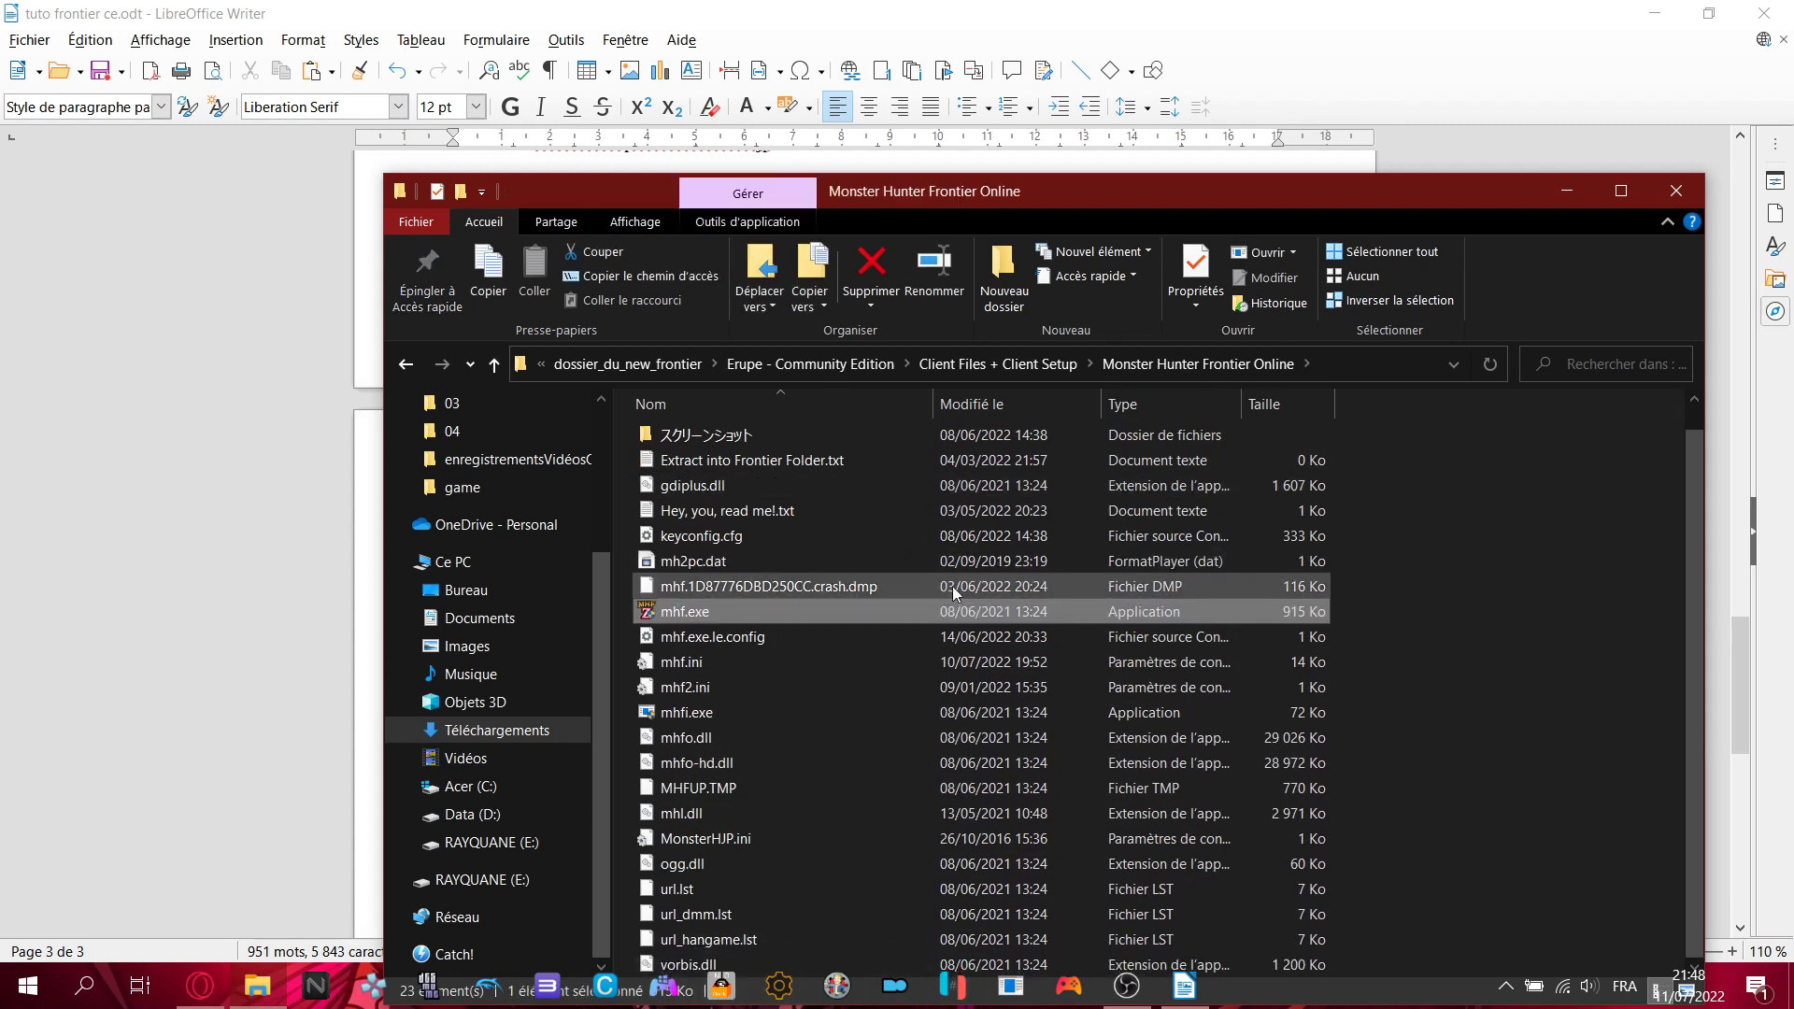
scroll(944, 500, up, 1)
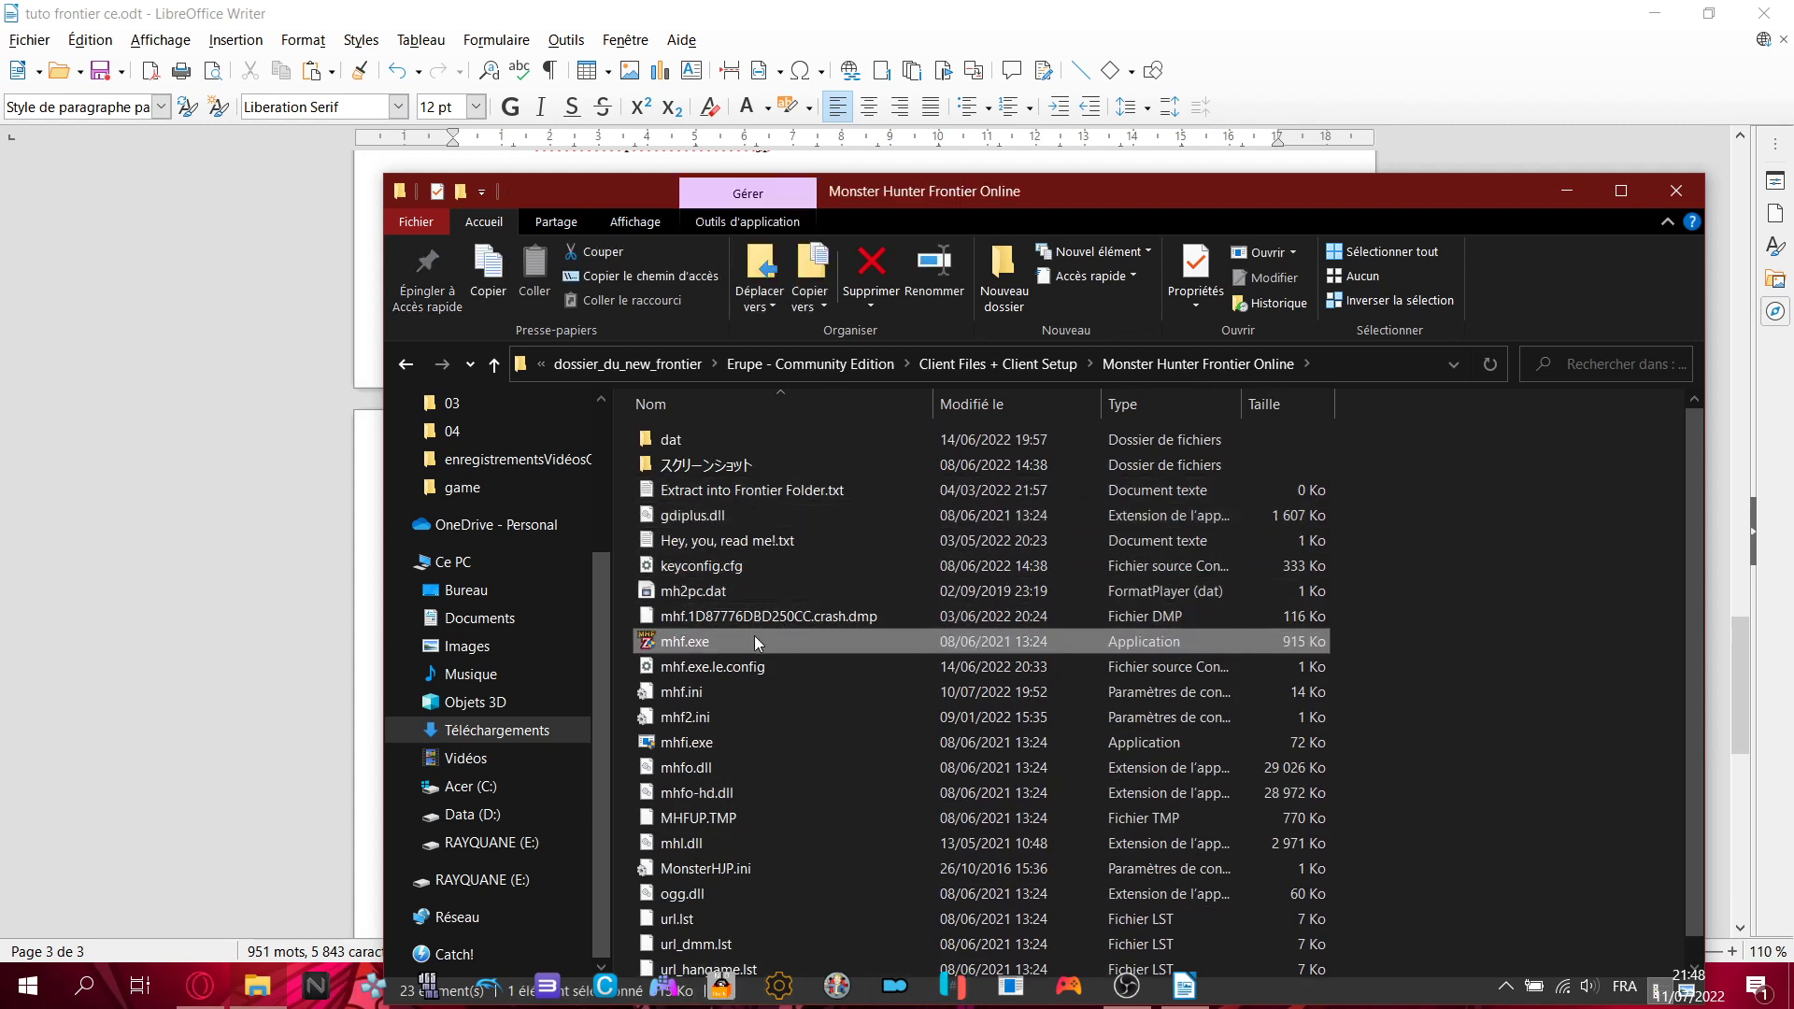
mouse_move(699, 641)
drag(1007, 189, 813, 793)
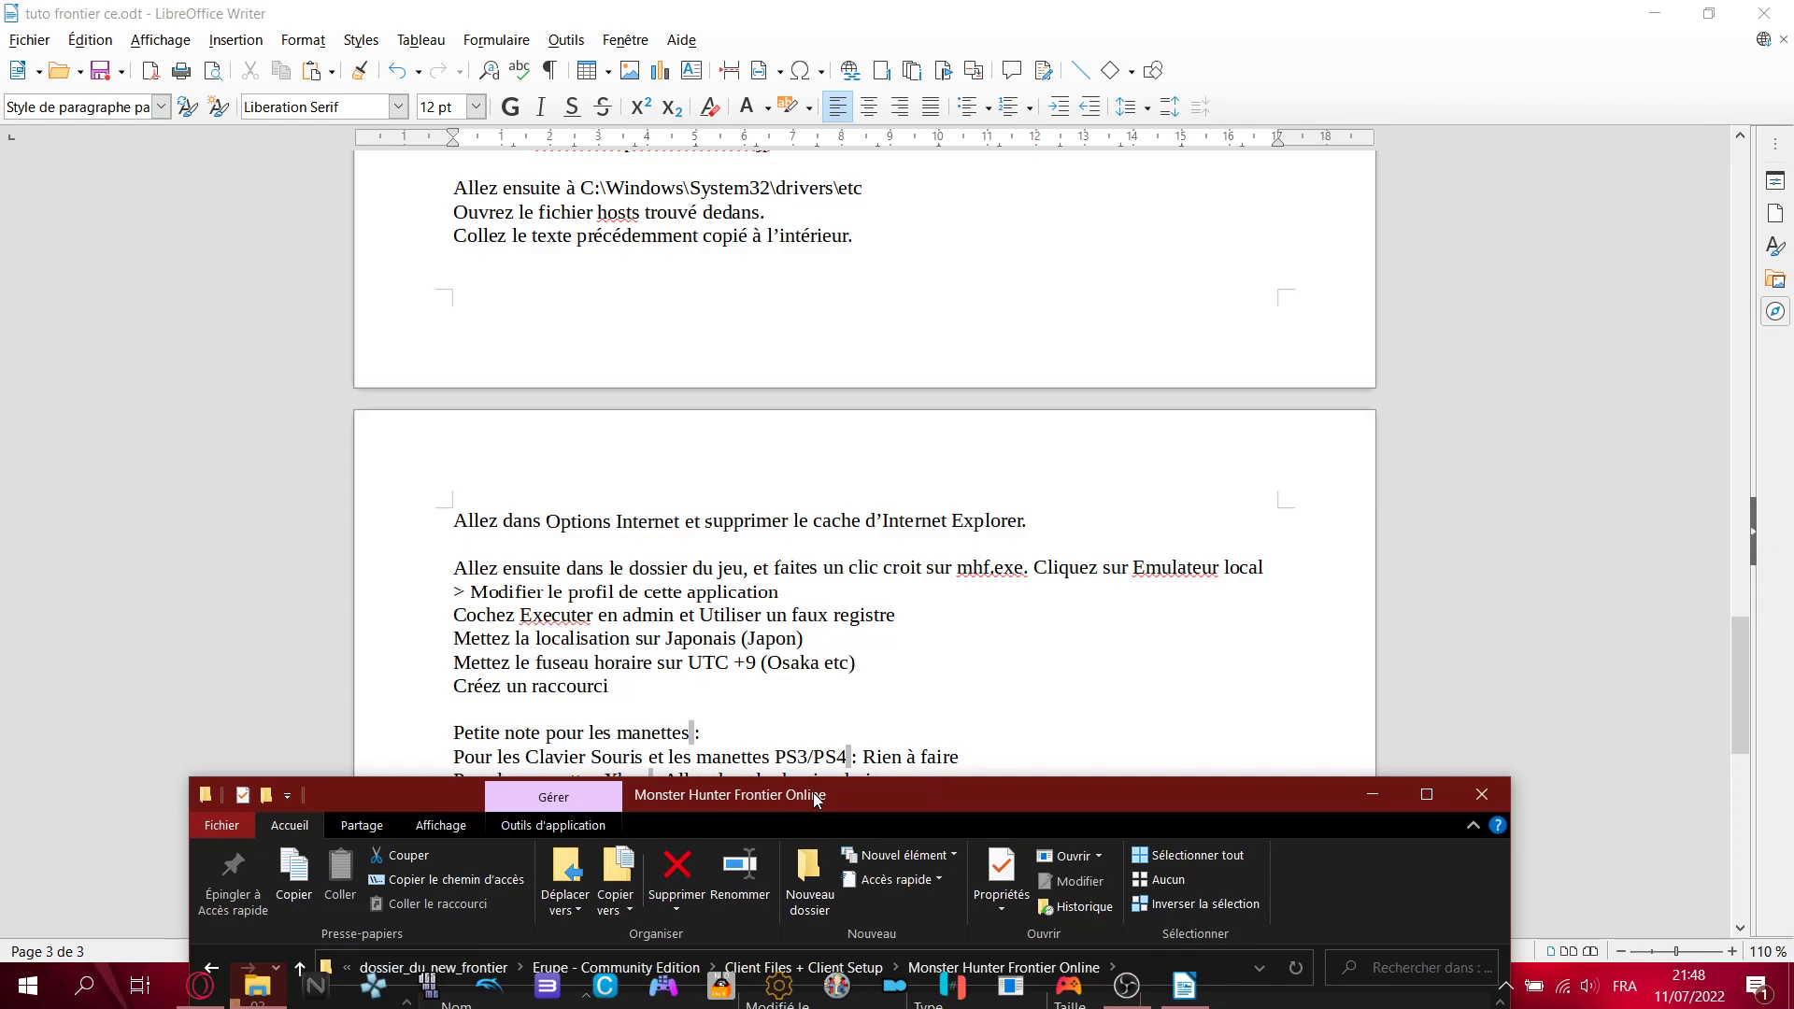
drag(813, 793, 906, 183)
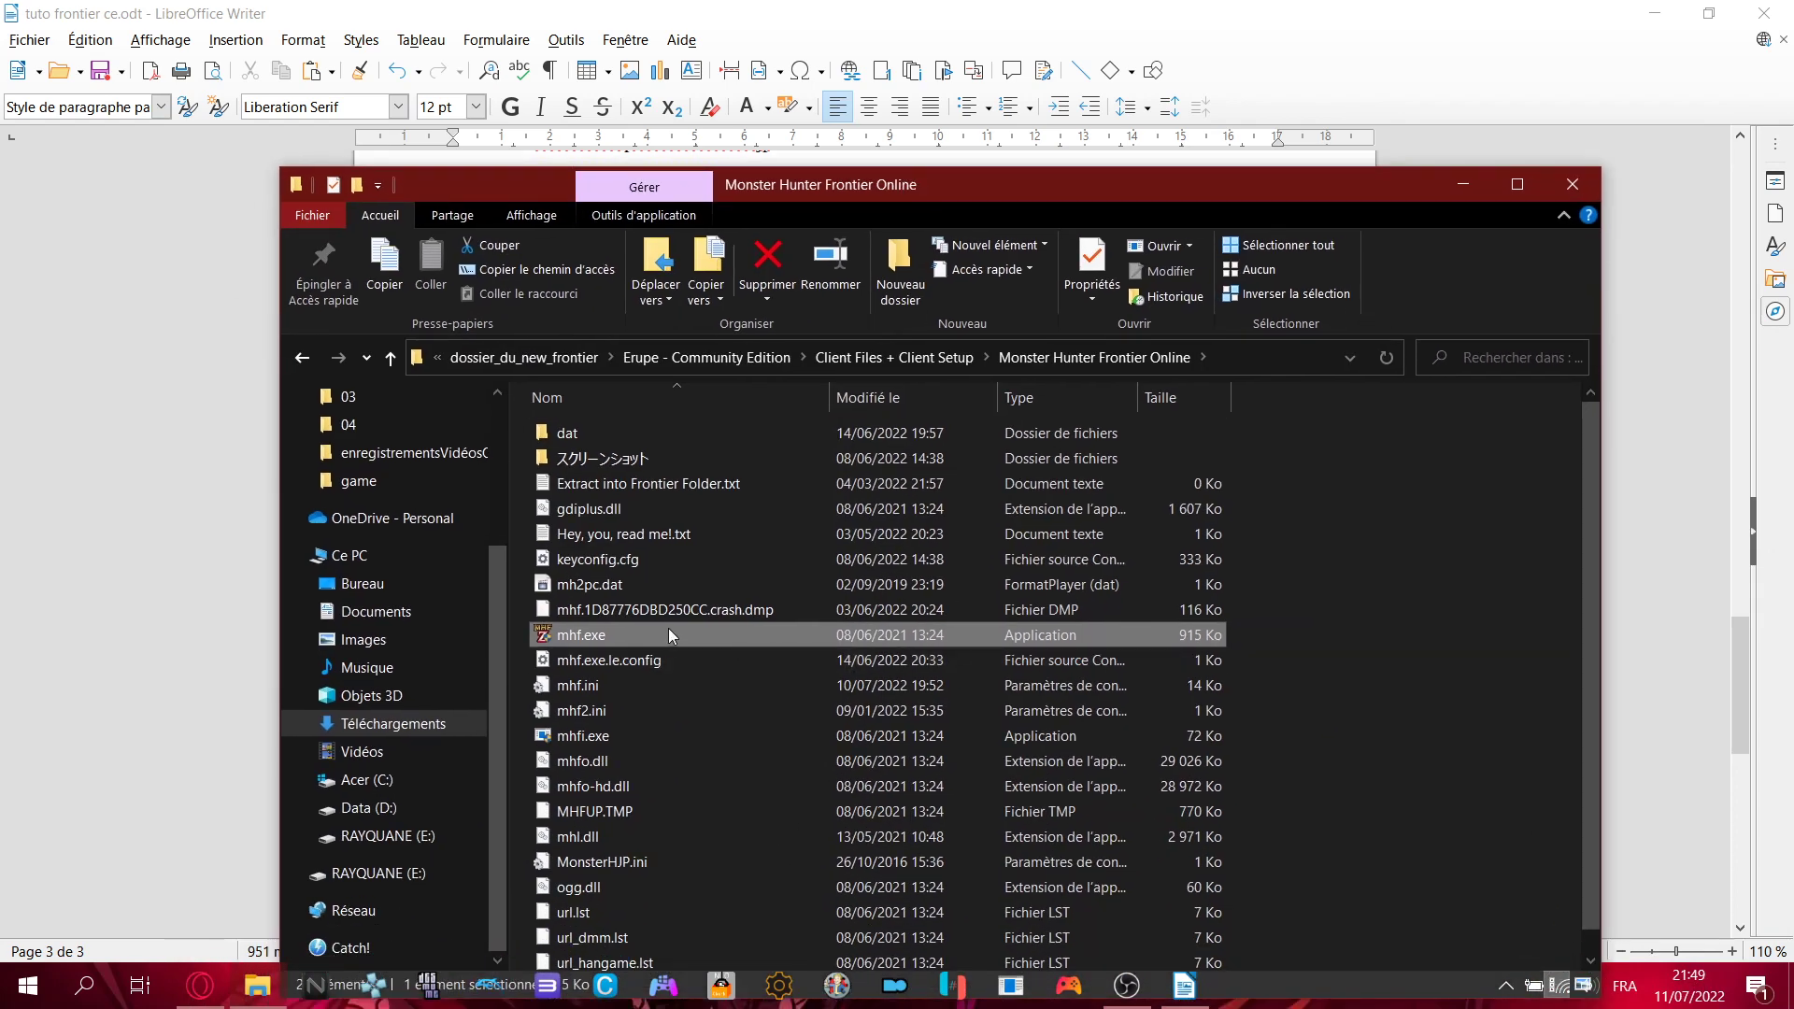
- Review mhf.exe's Locale Emulator profile (Japanese, UTC+09:00, admin, fake registry), then show the desktop
right_click(669, 630)
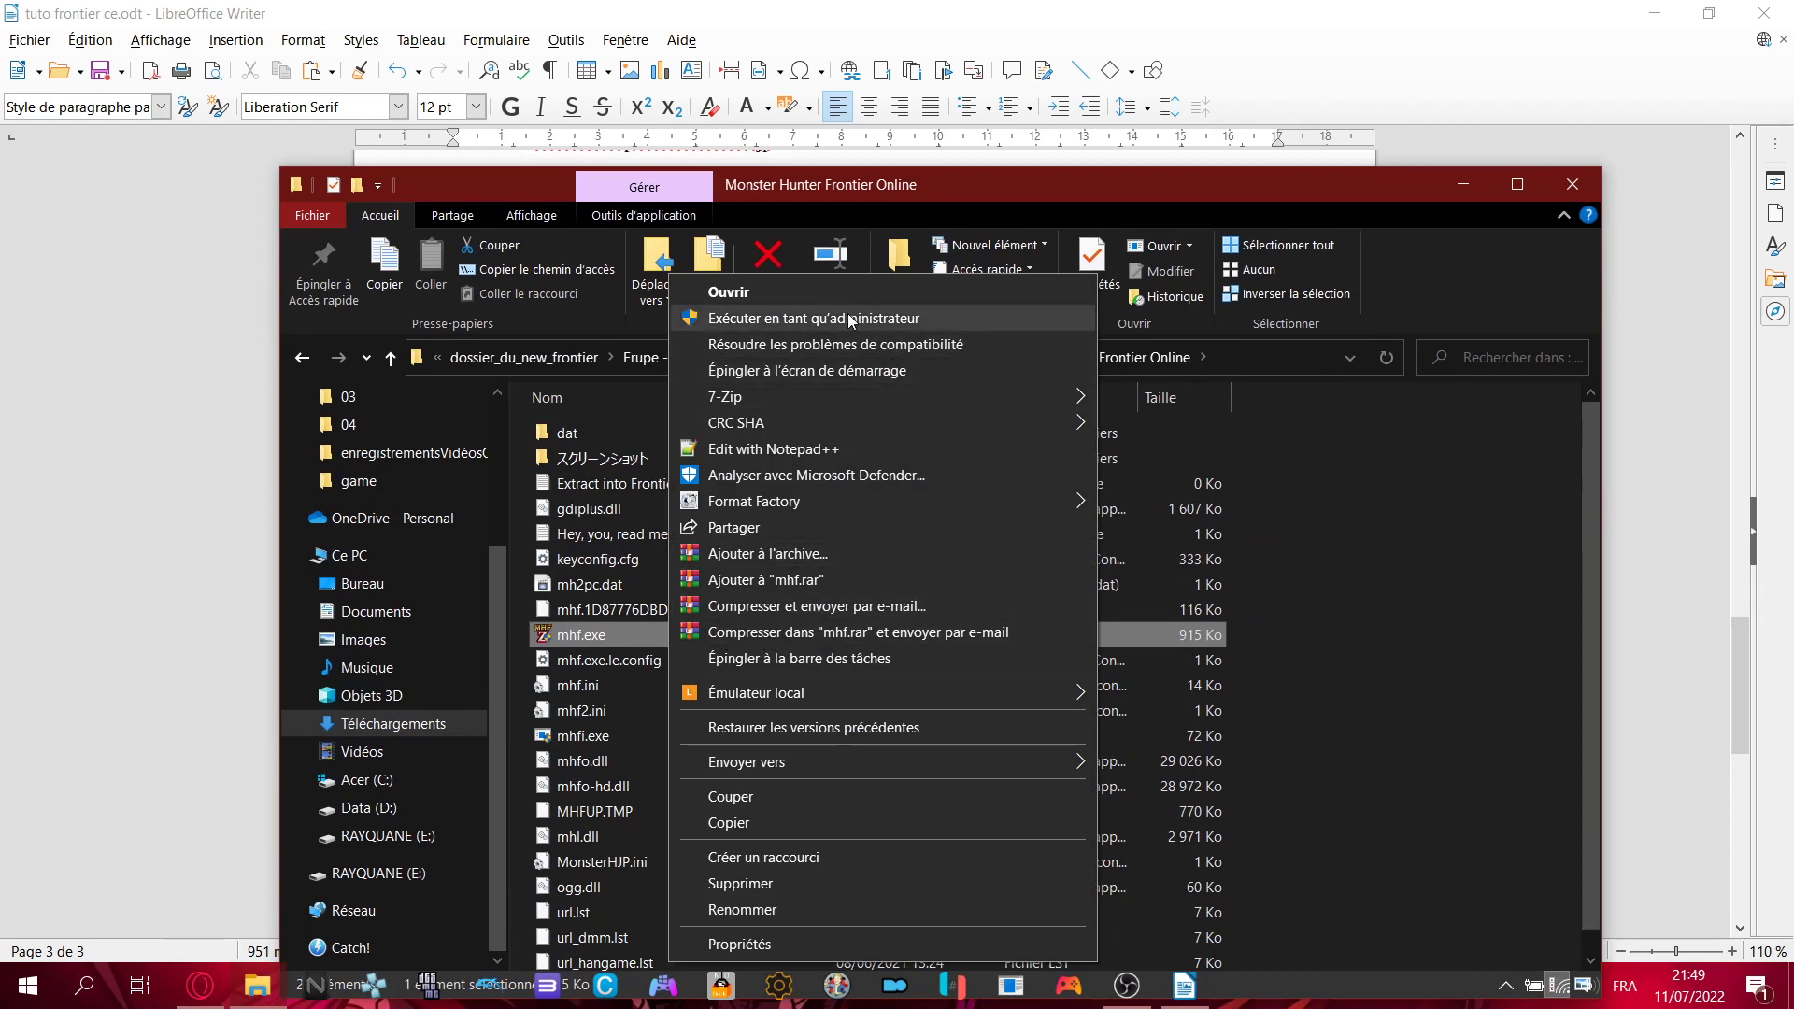
mouse_move(894, 693)
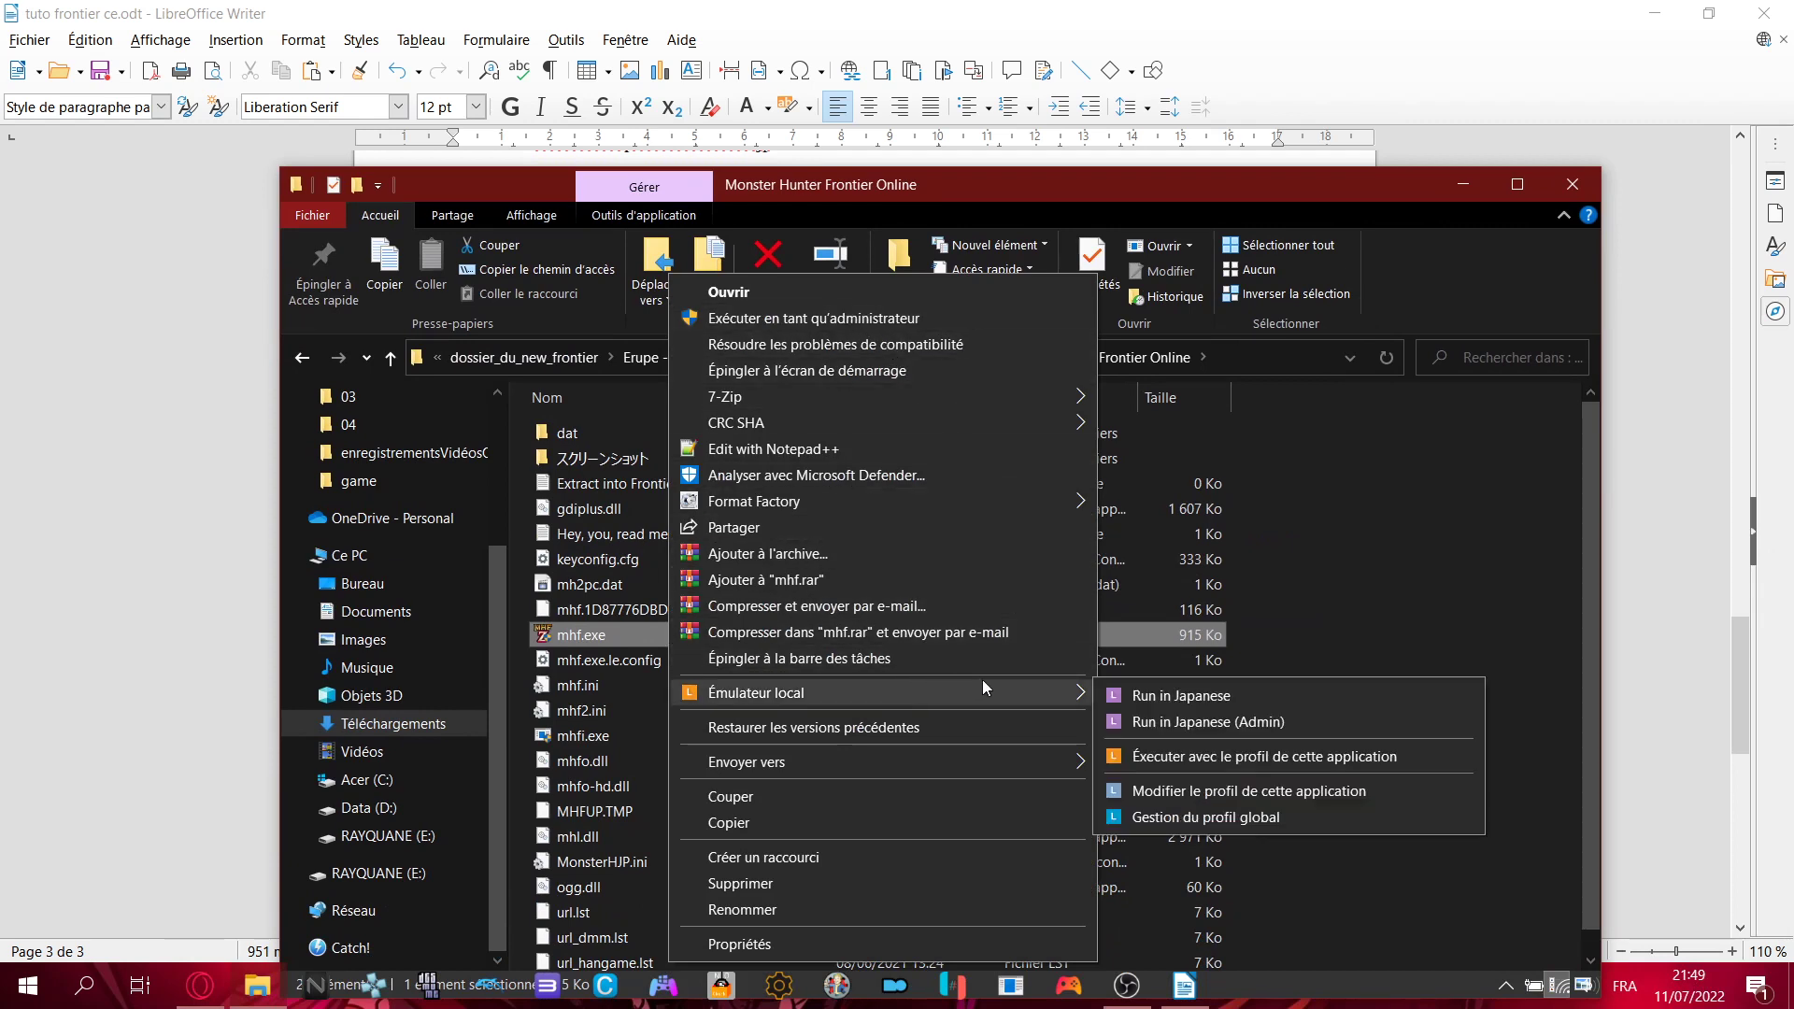
click(1078, 181)
mouse_move(1073, 183)
mouse_down()
mouse_move(1048, 962)
mouse_move(1071, 168)
mouse_up()
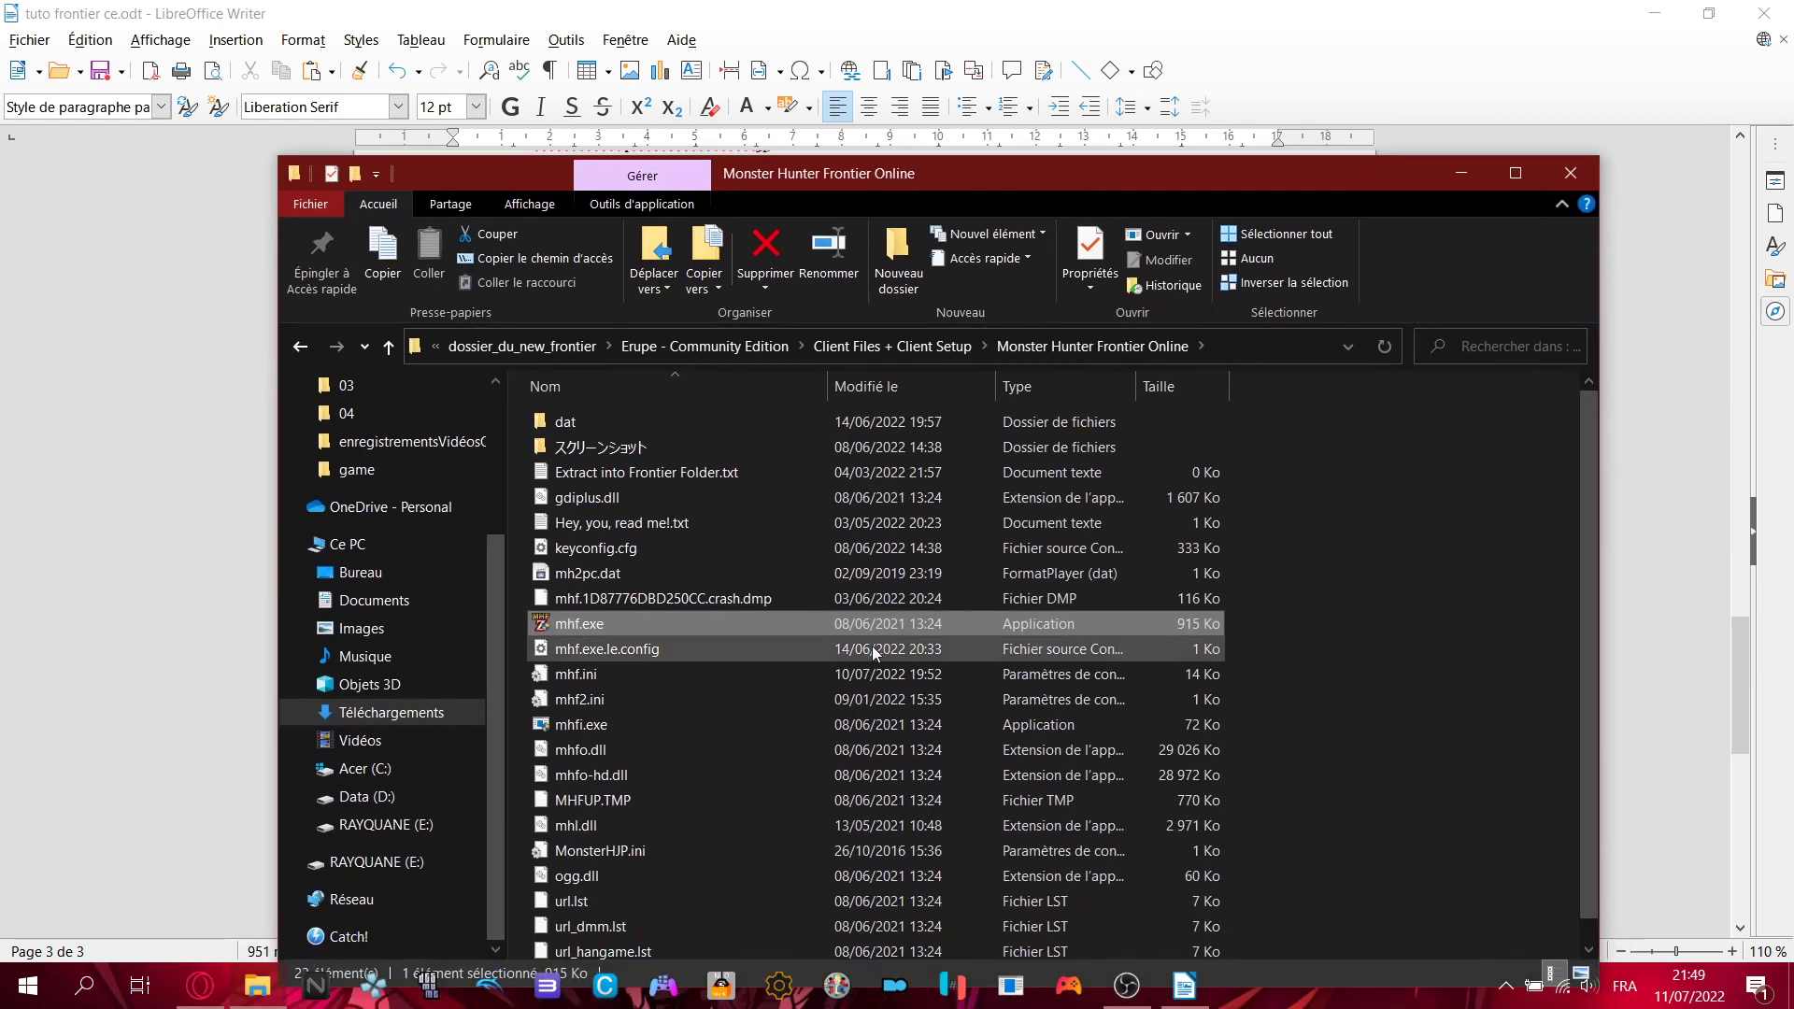
right_click(832, 621)
mouse_move(959, 696)
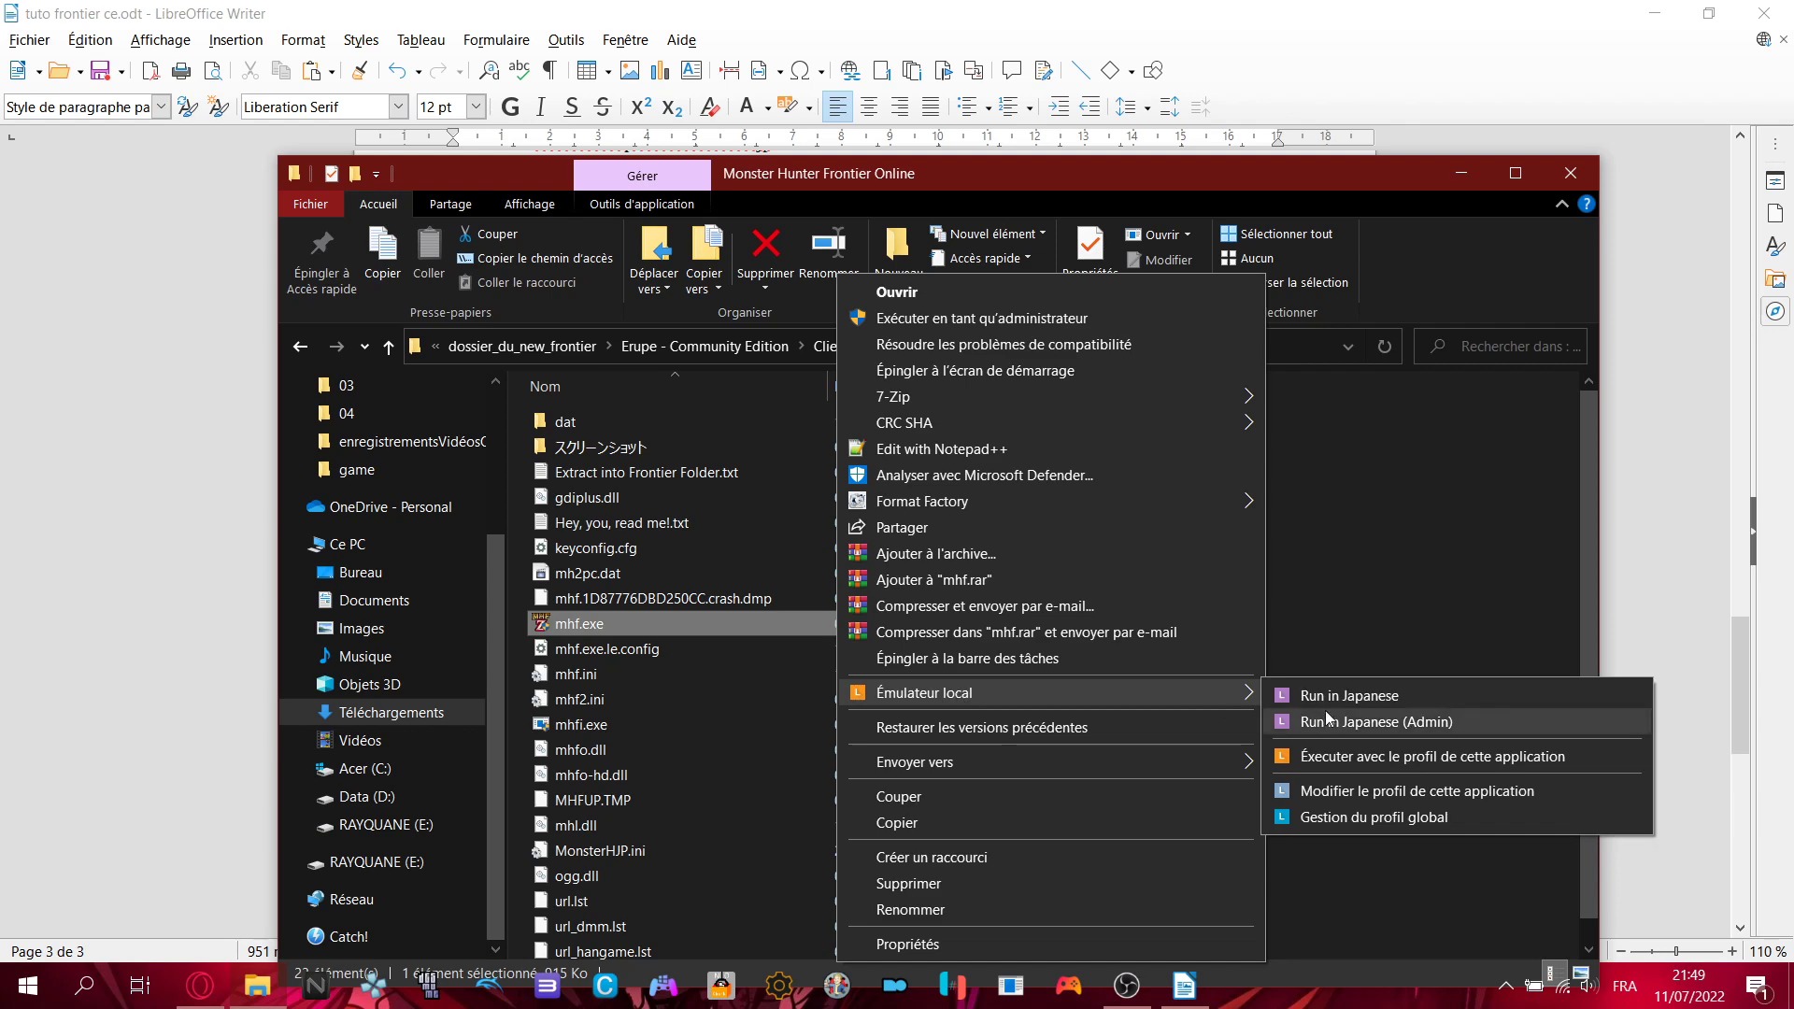
click(1398, 790)
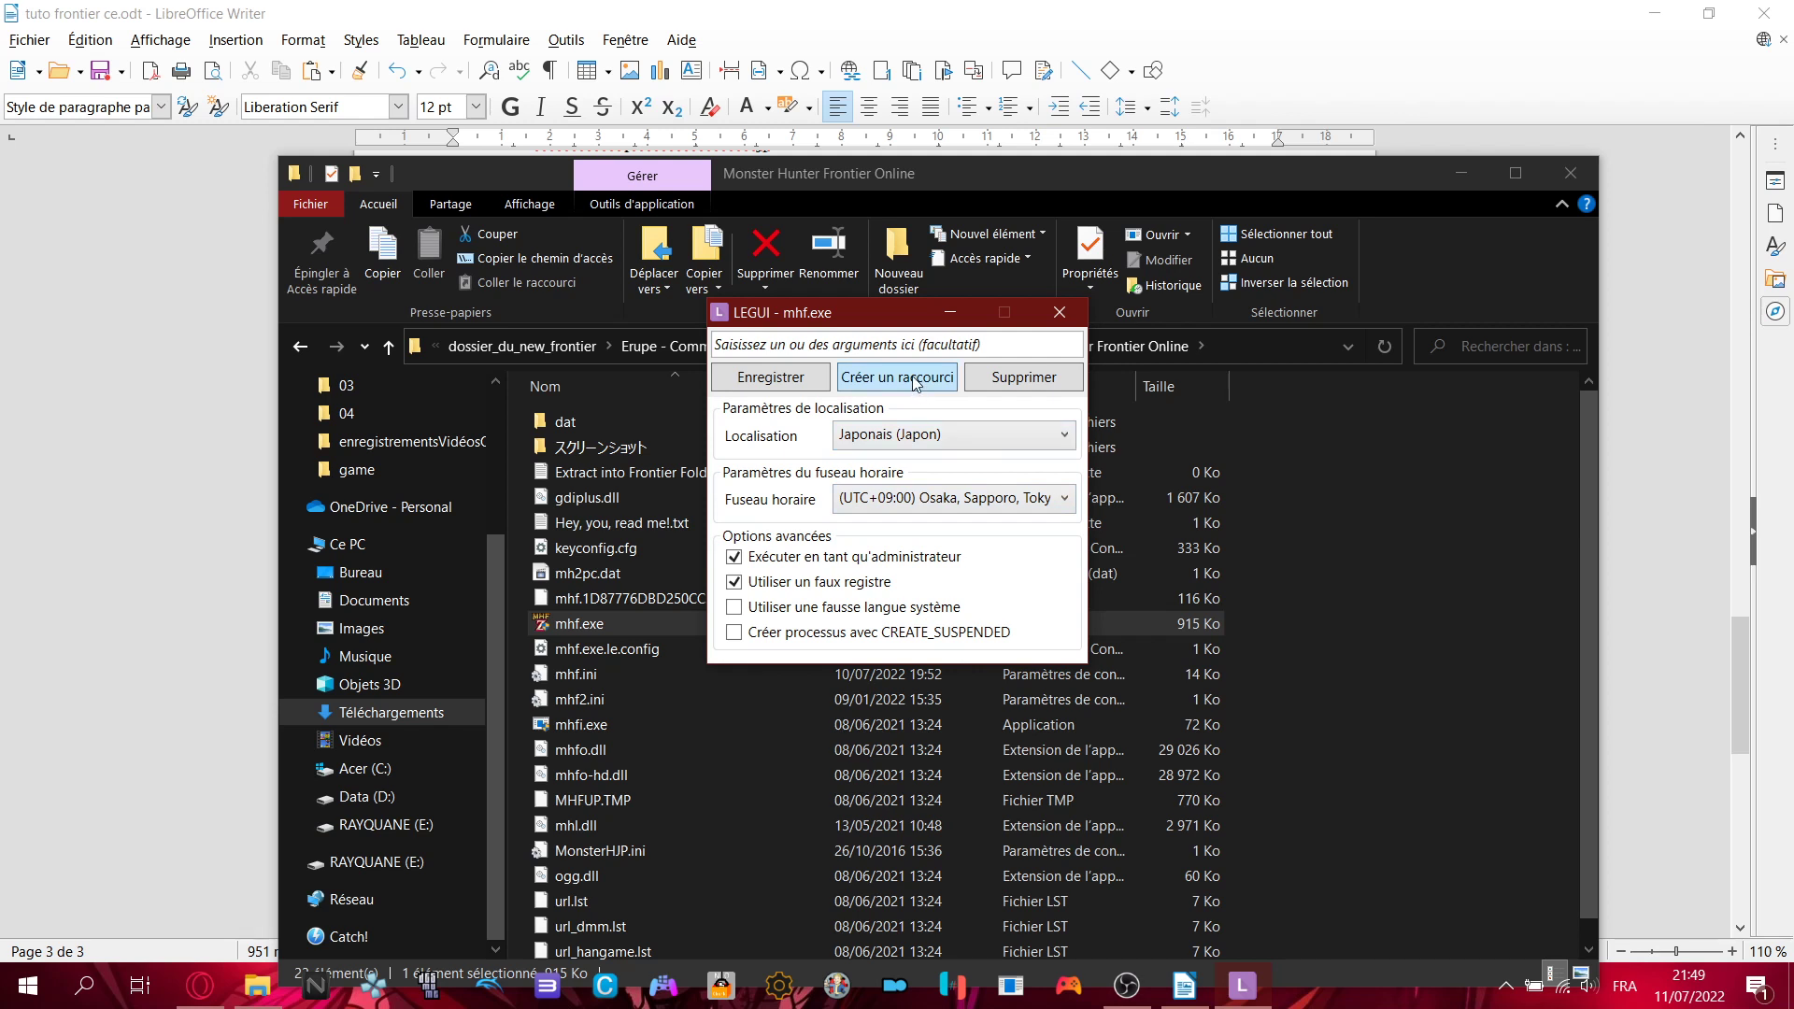
click(1060, 313)
click(1791, 986)
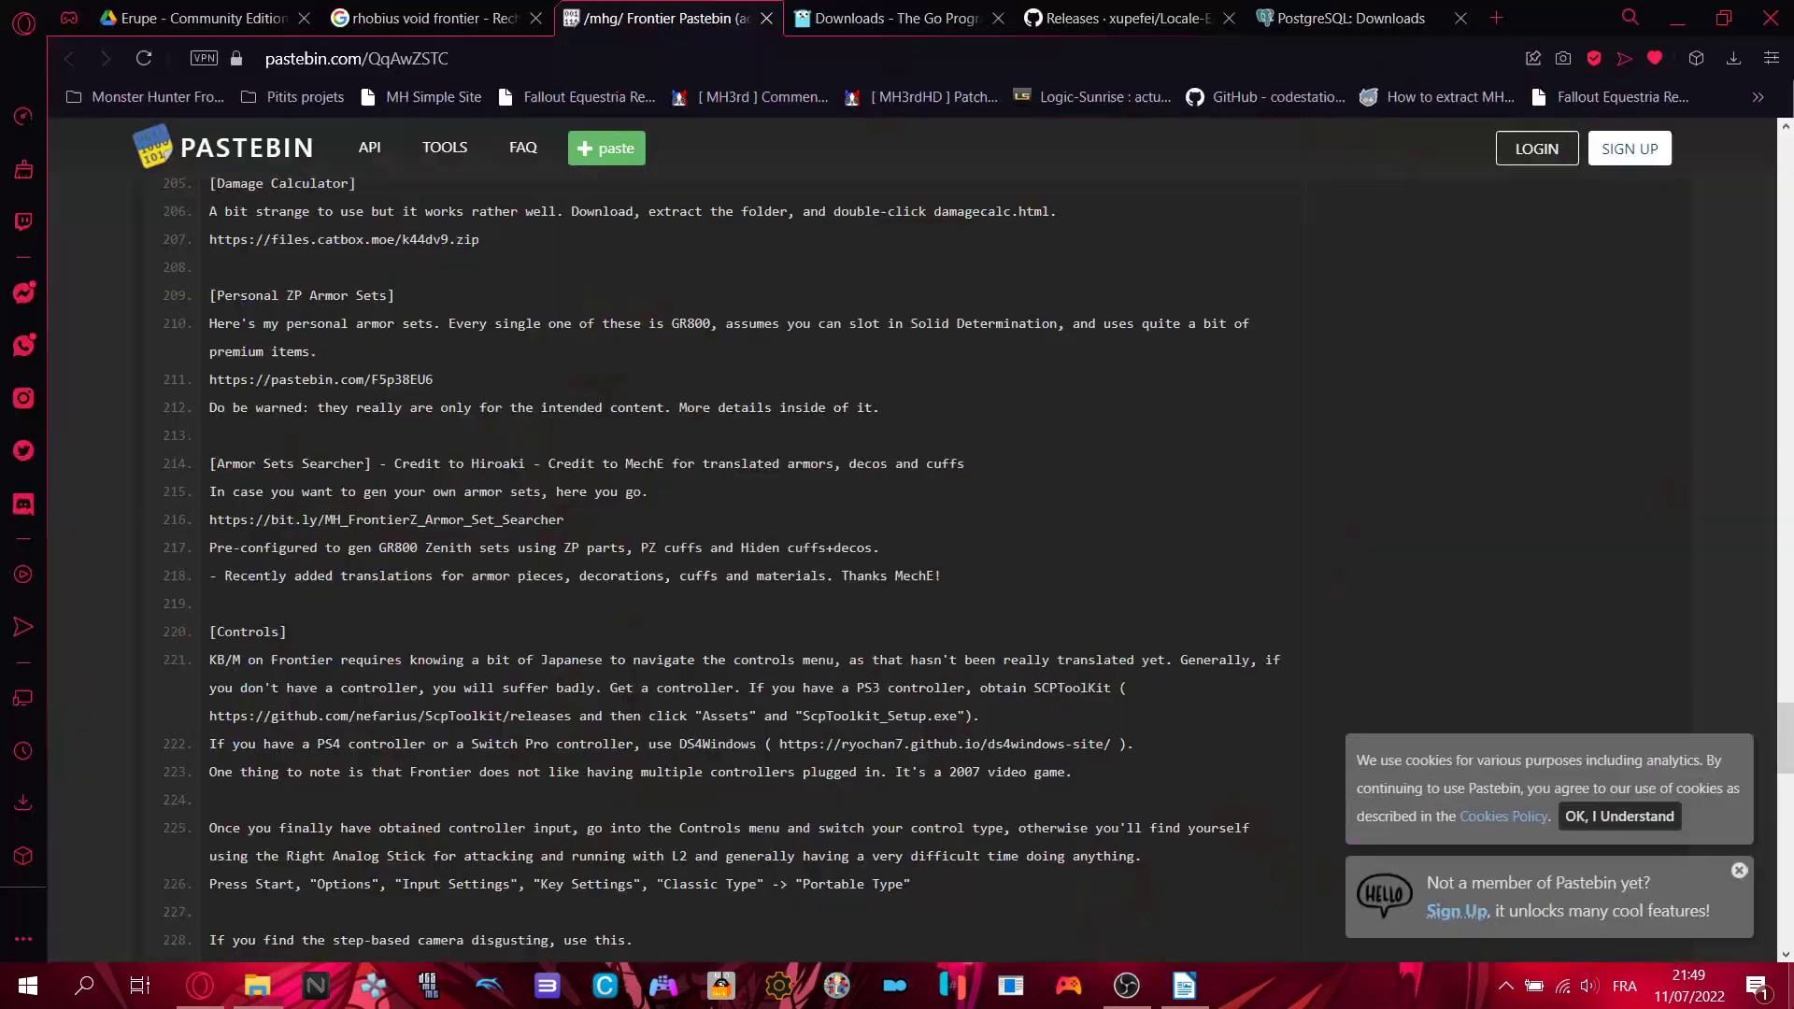
- Return to the tutorial and highlight the 'Petite note pour les manettes' line on page 3
mouse_move(841, 157)
mouse_down()
mouse_move(795, 312)
mouse_move(852, 357)
mouse_move(826, 288)
mouse_move(841, 154)
mouse_up()
click(841, 337)
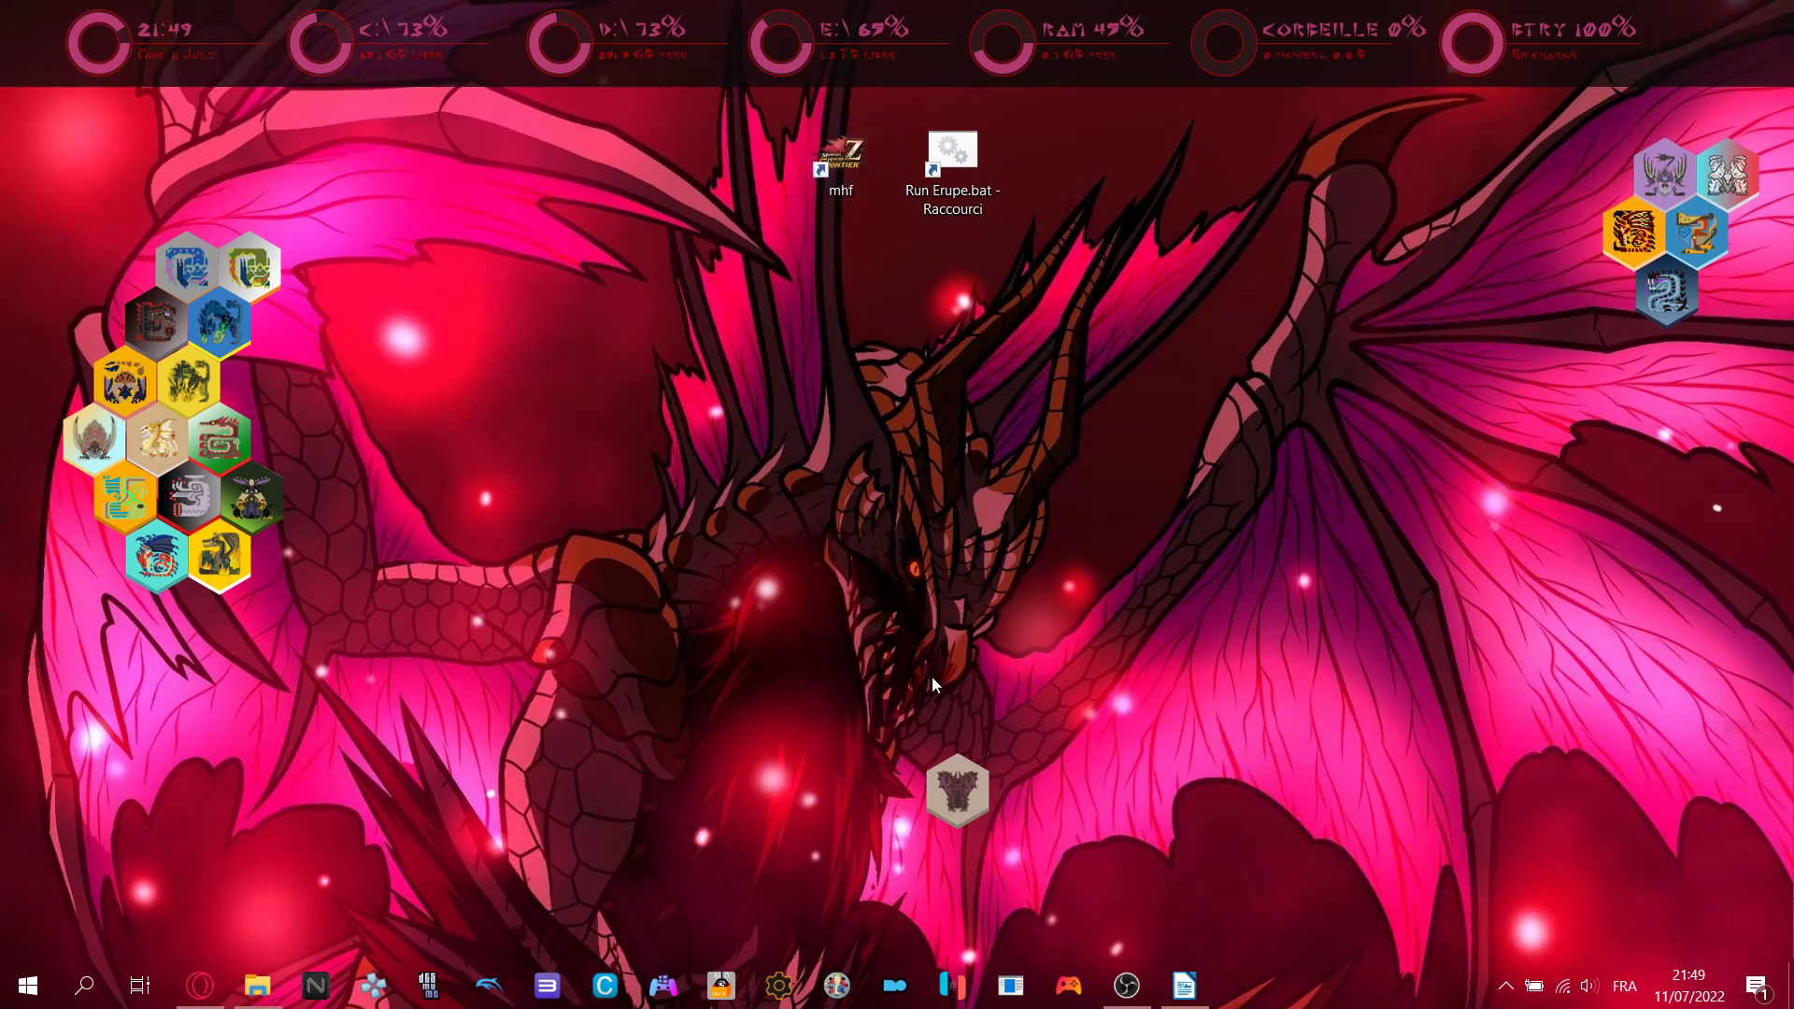
mouse_move(1114, 990)
click(1184, 986)
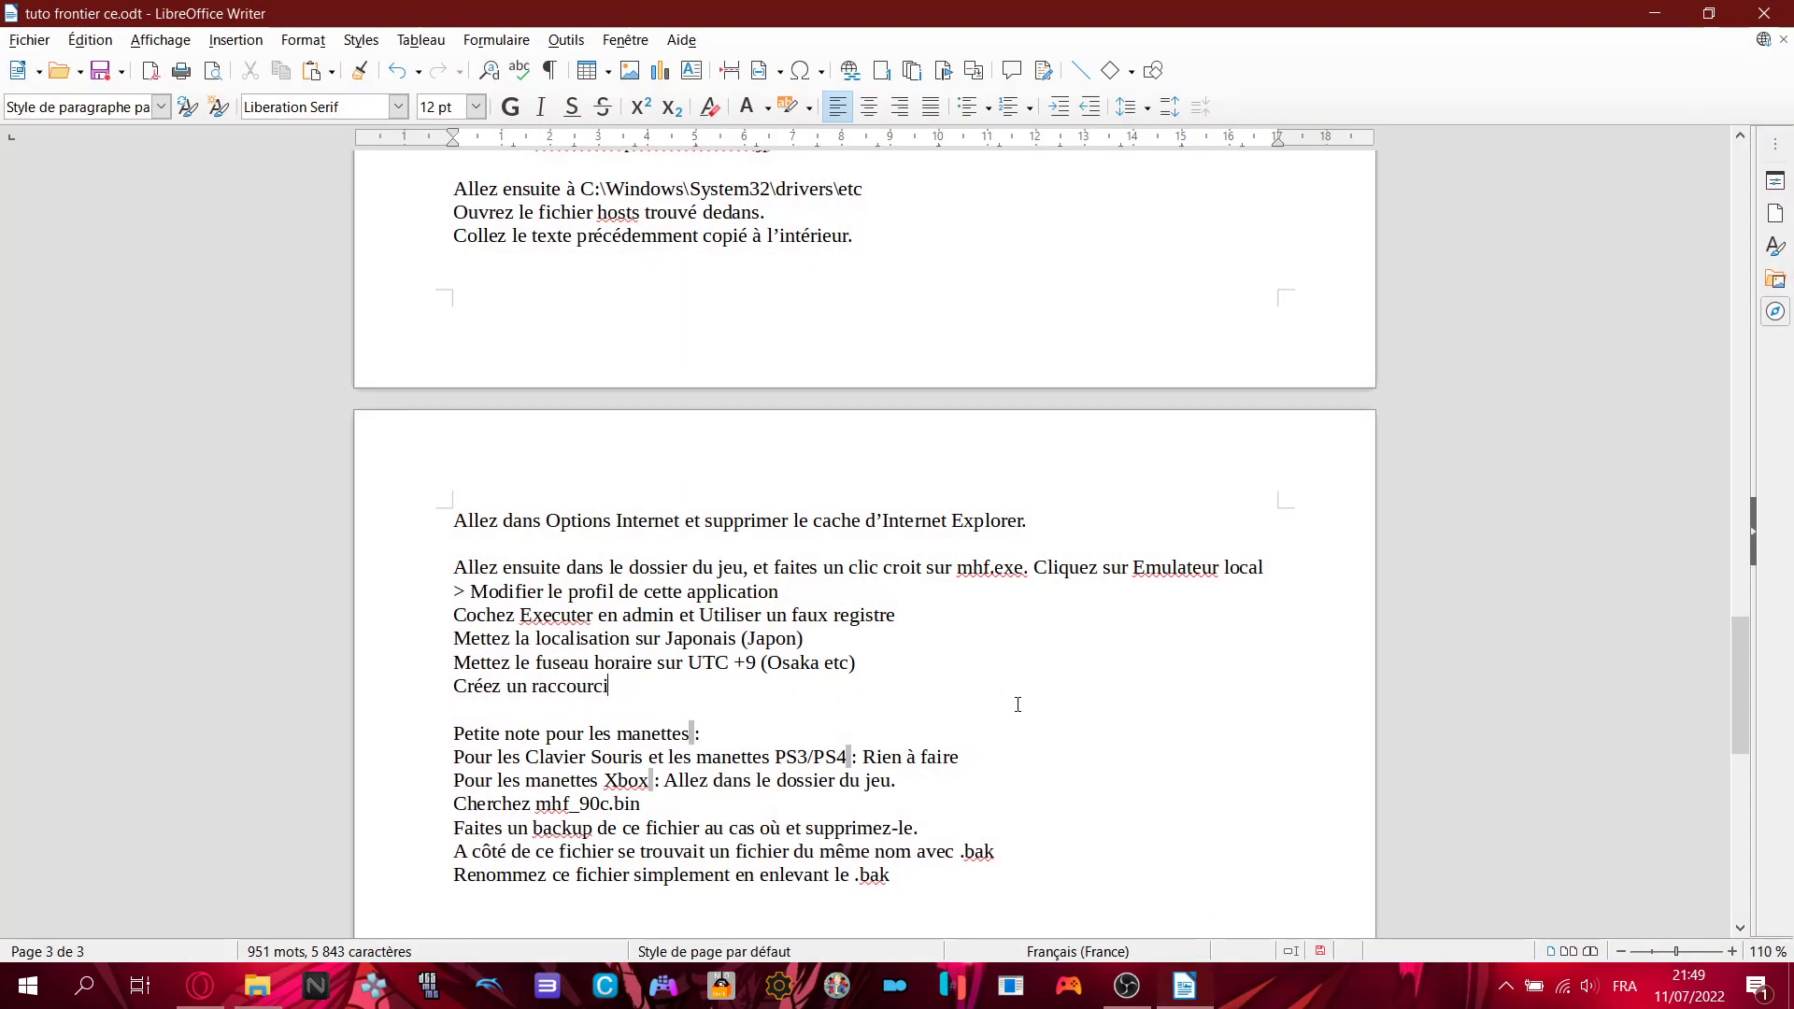
scroll(1017, 705, down, 3)
drag(455, 544, 854, 554)
click(934, 548)
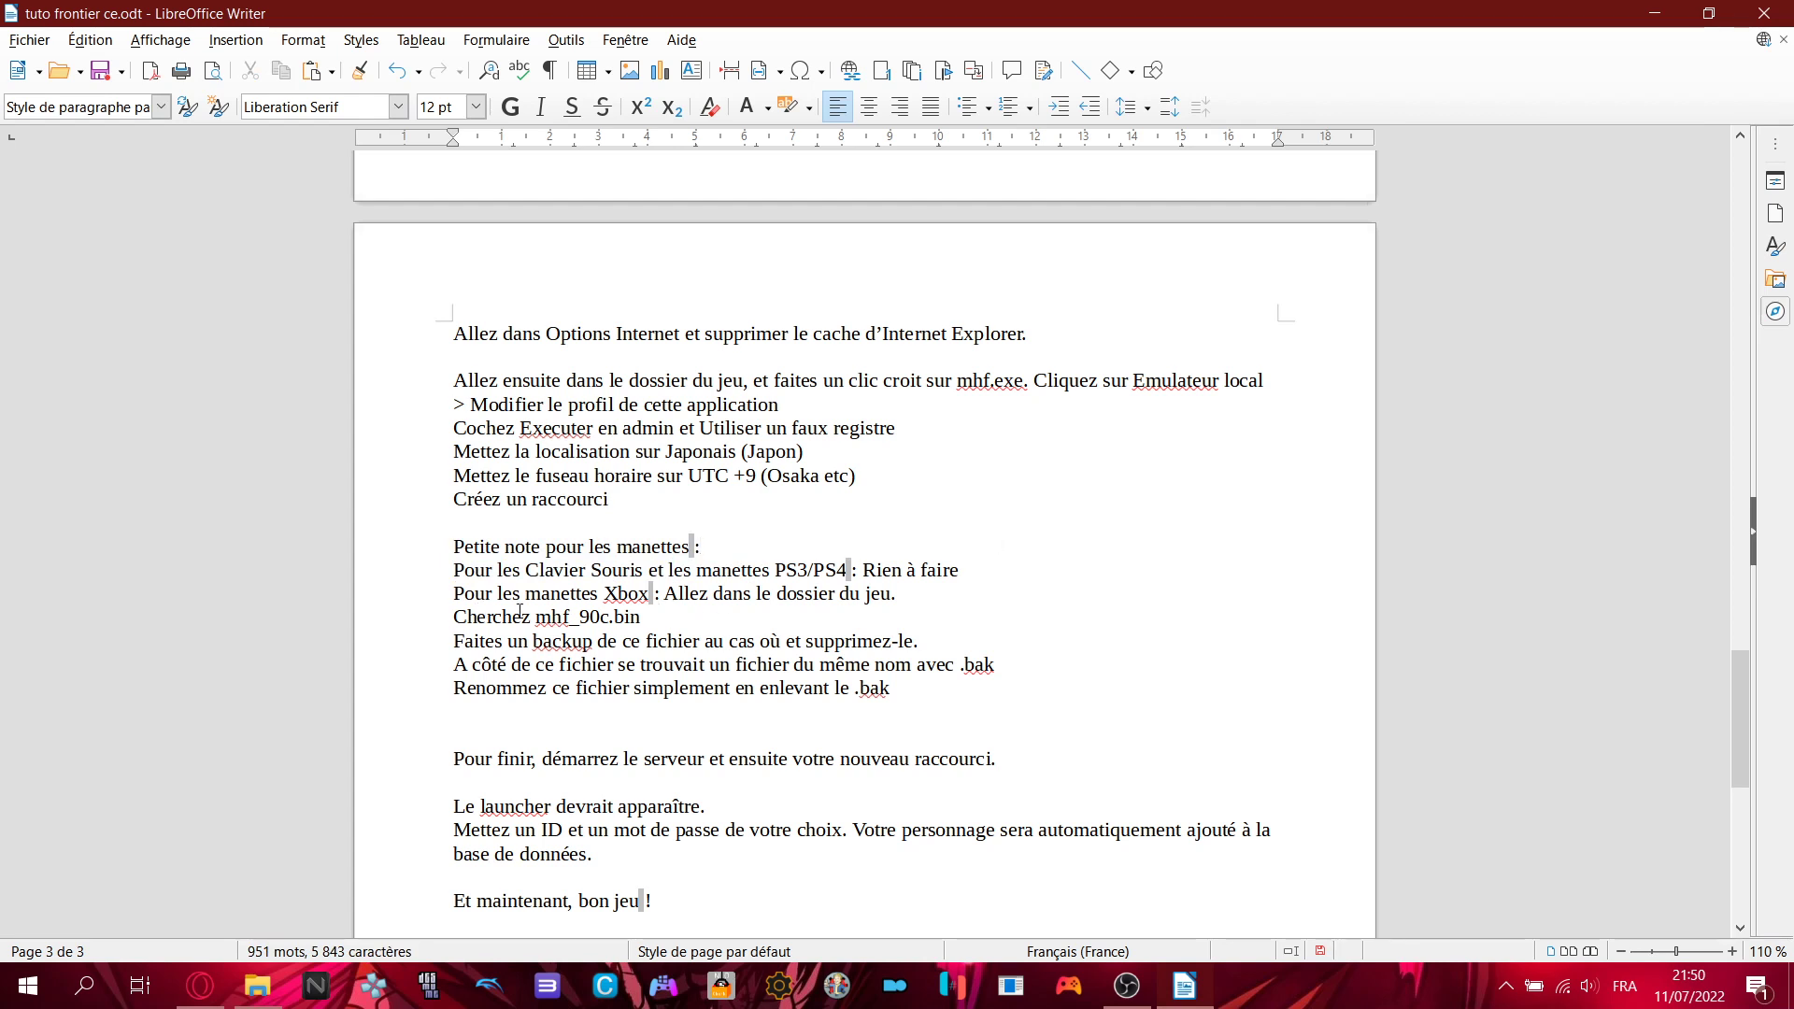
- Highlight mhf_90c.bin in the tutorial, then open the dat folder and select mhf_90c.bin
drag(537, 617, 669, 616)
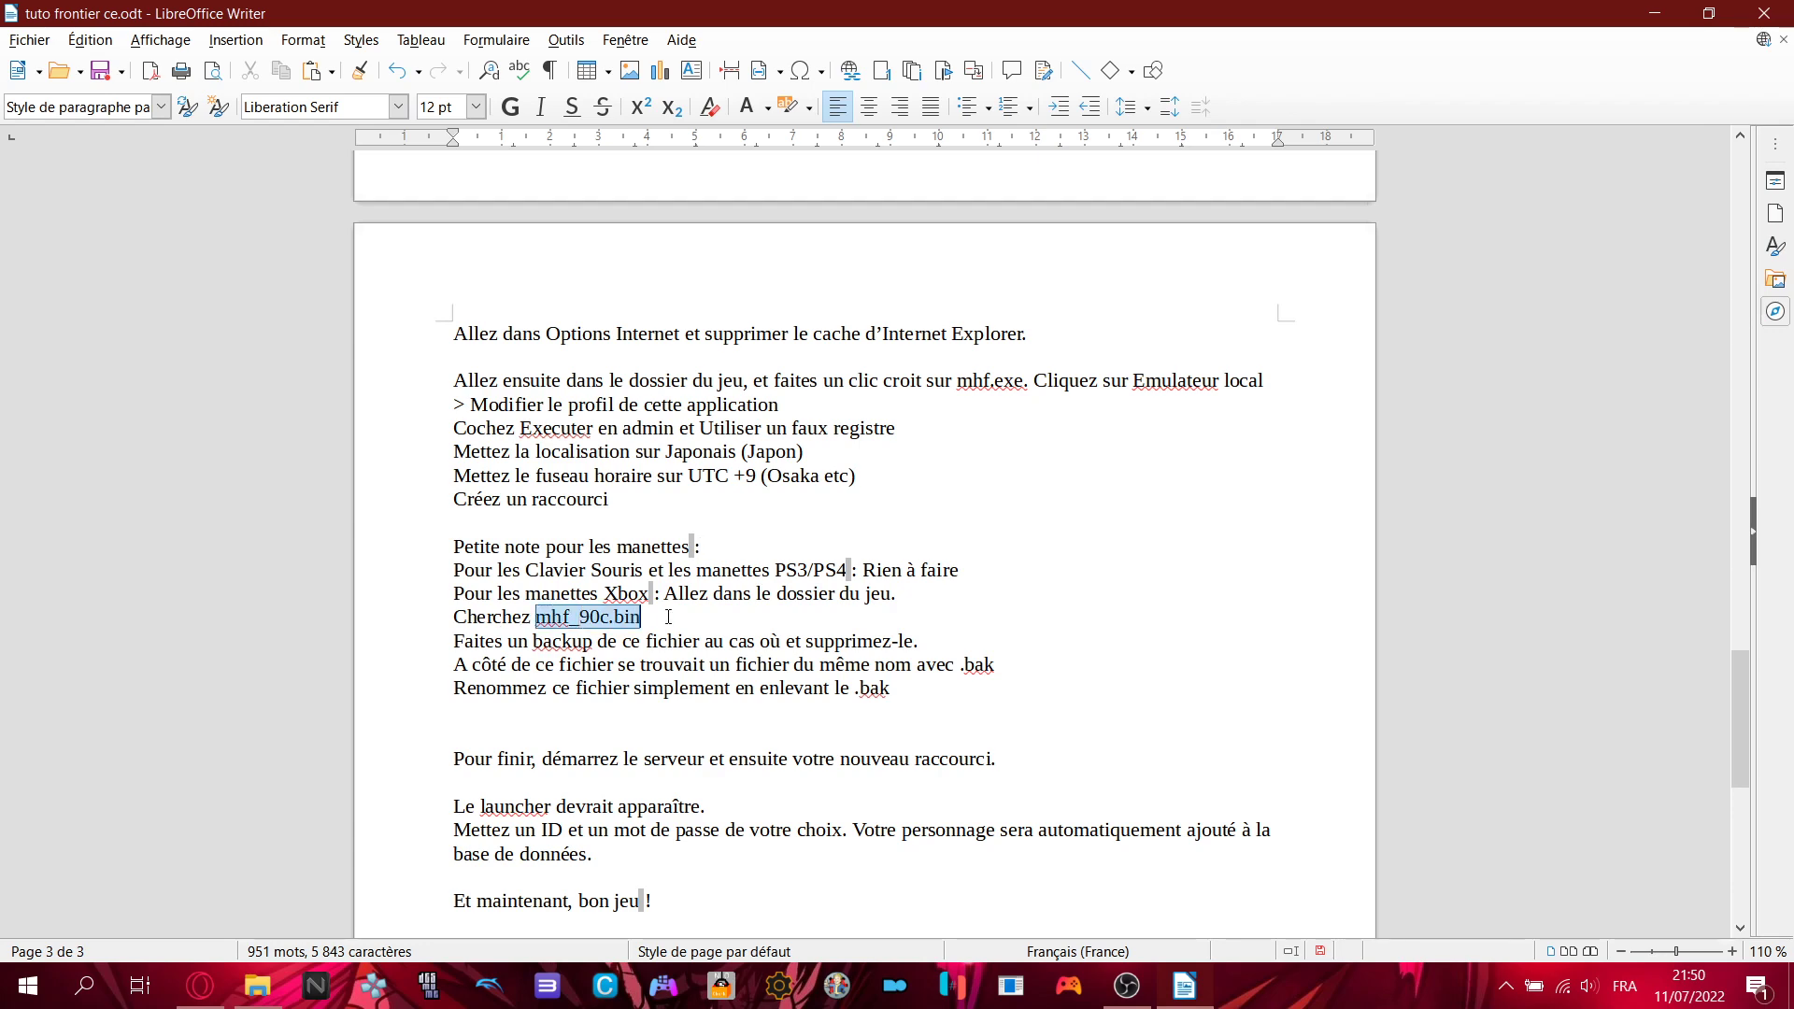
click(670, 617)
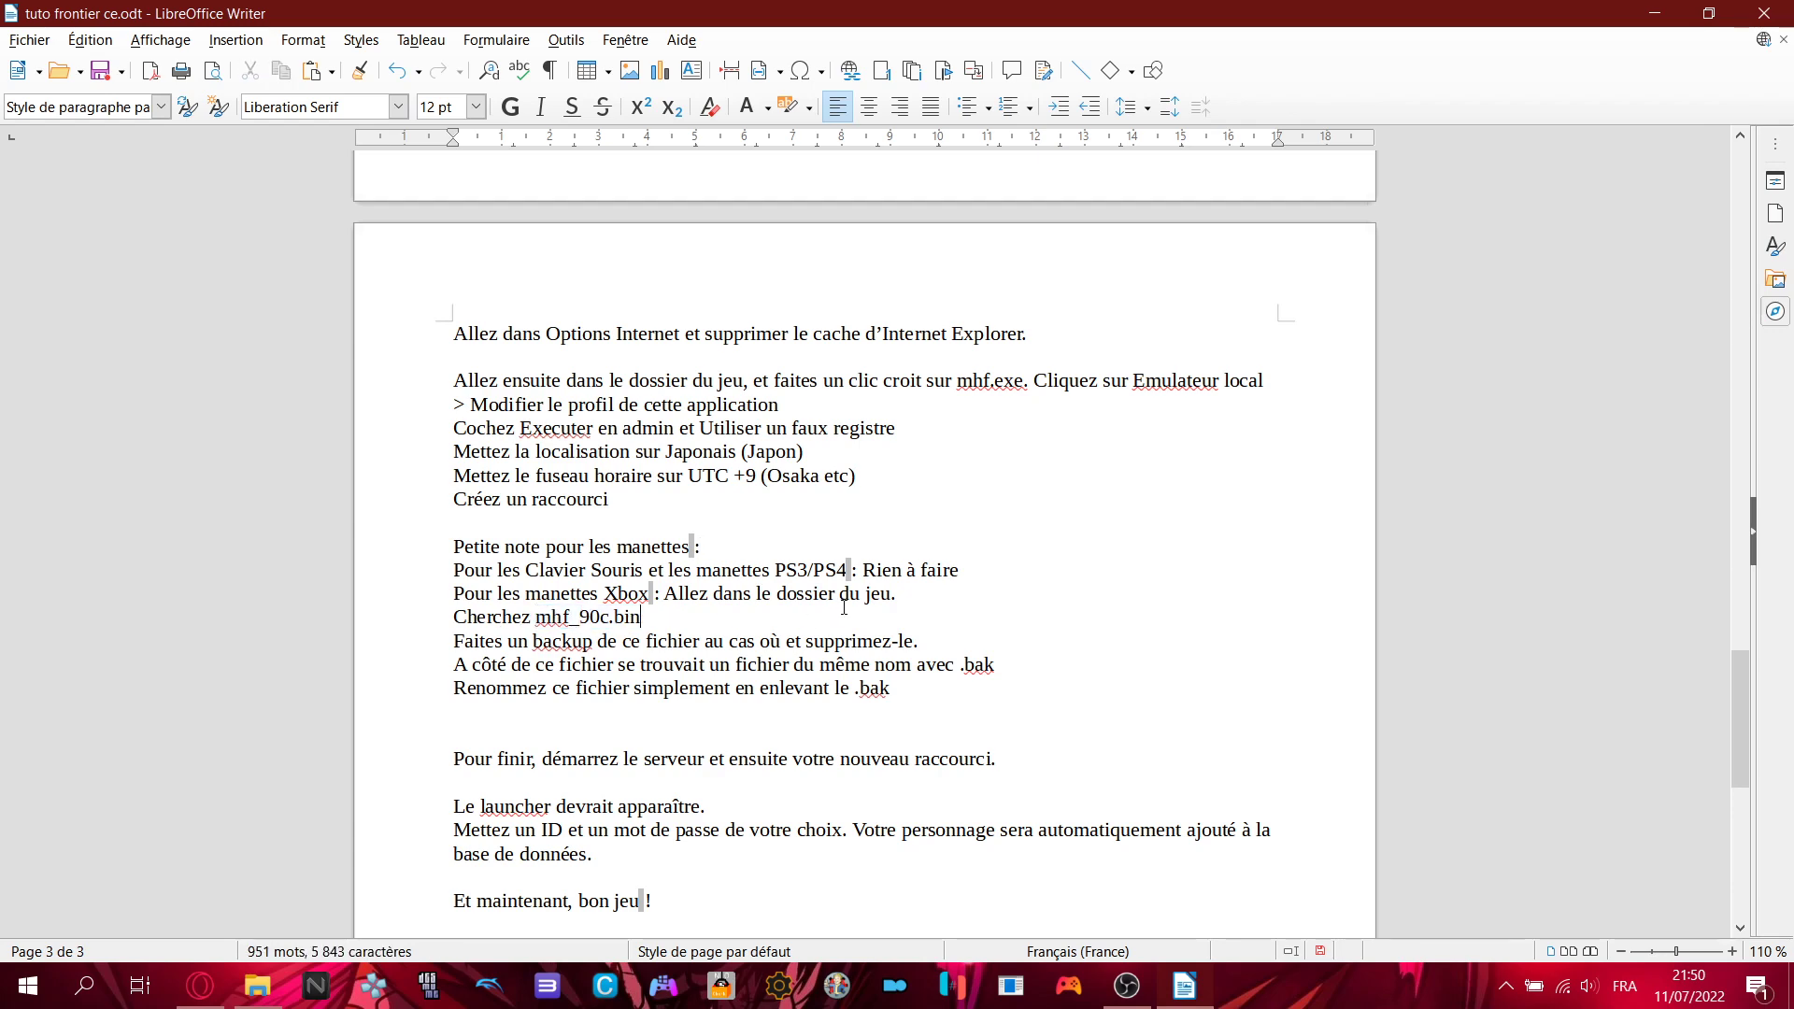
click(257, 986)
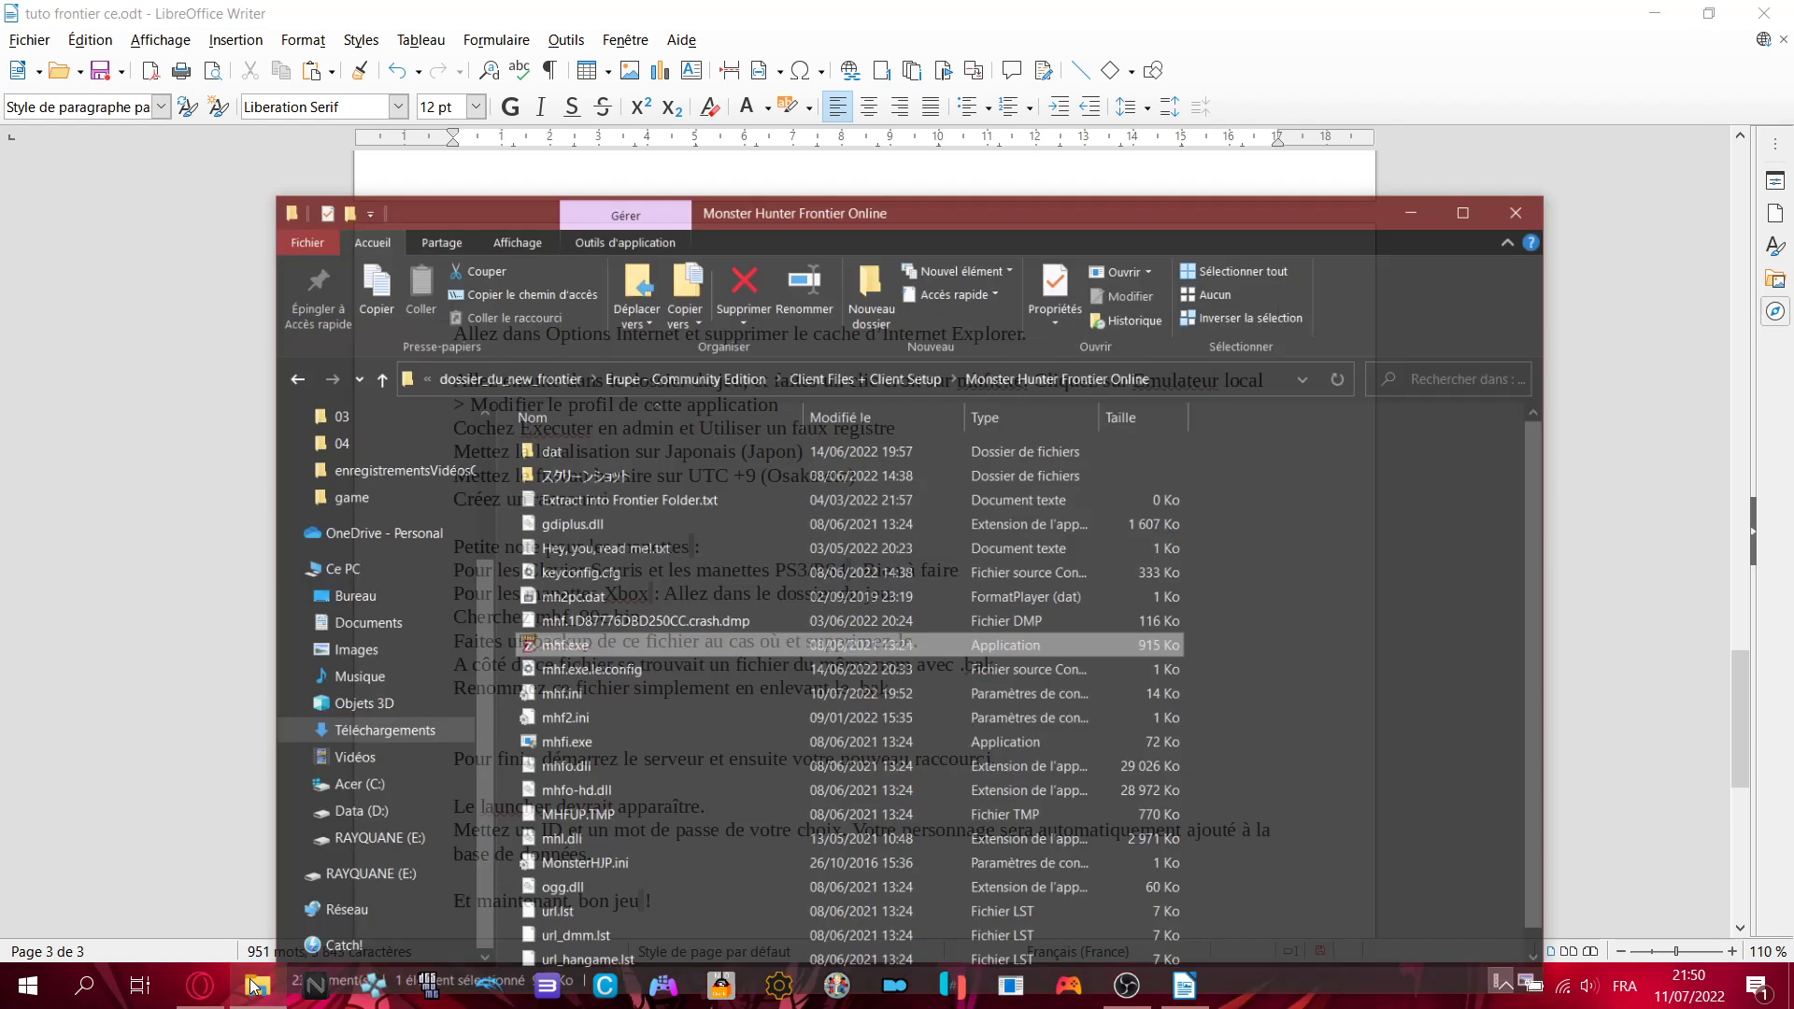
scroll(719, 608, down, 1)
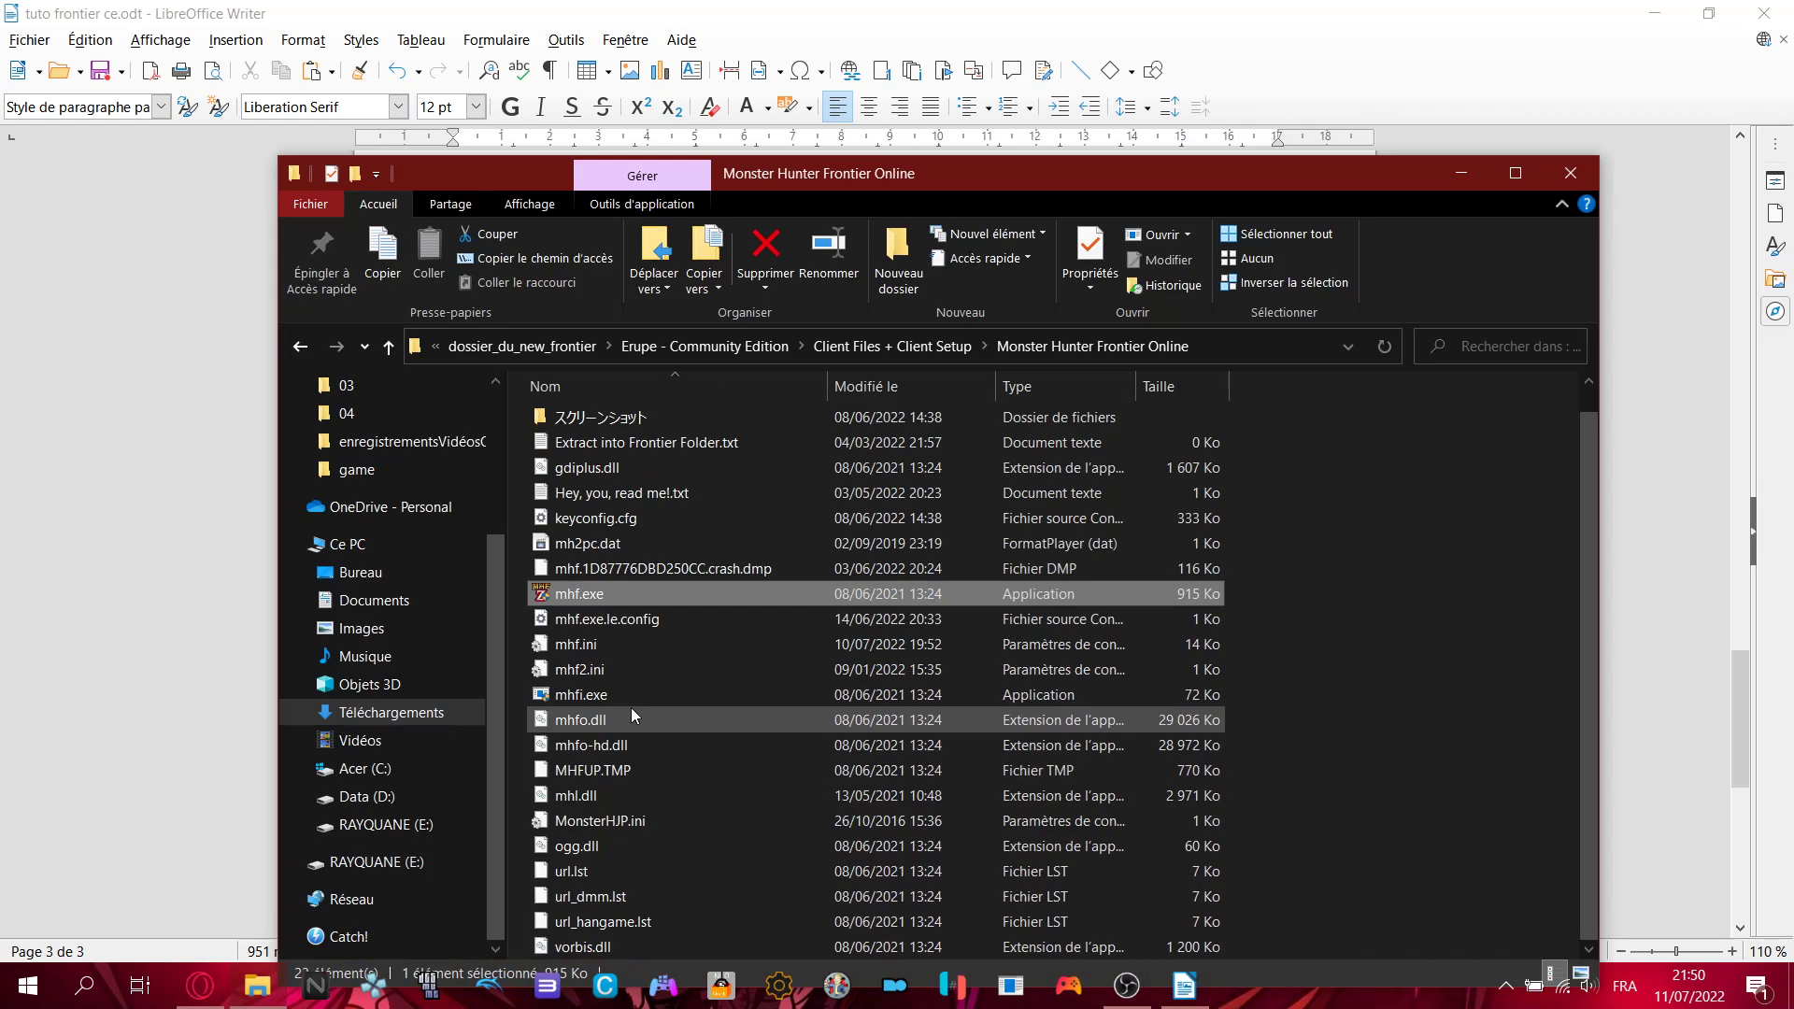
scroll(631, 709, up, 1)
double_click(581, 430)
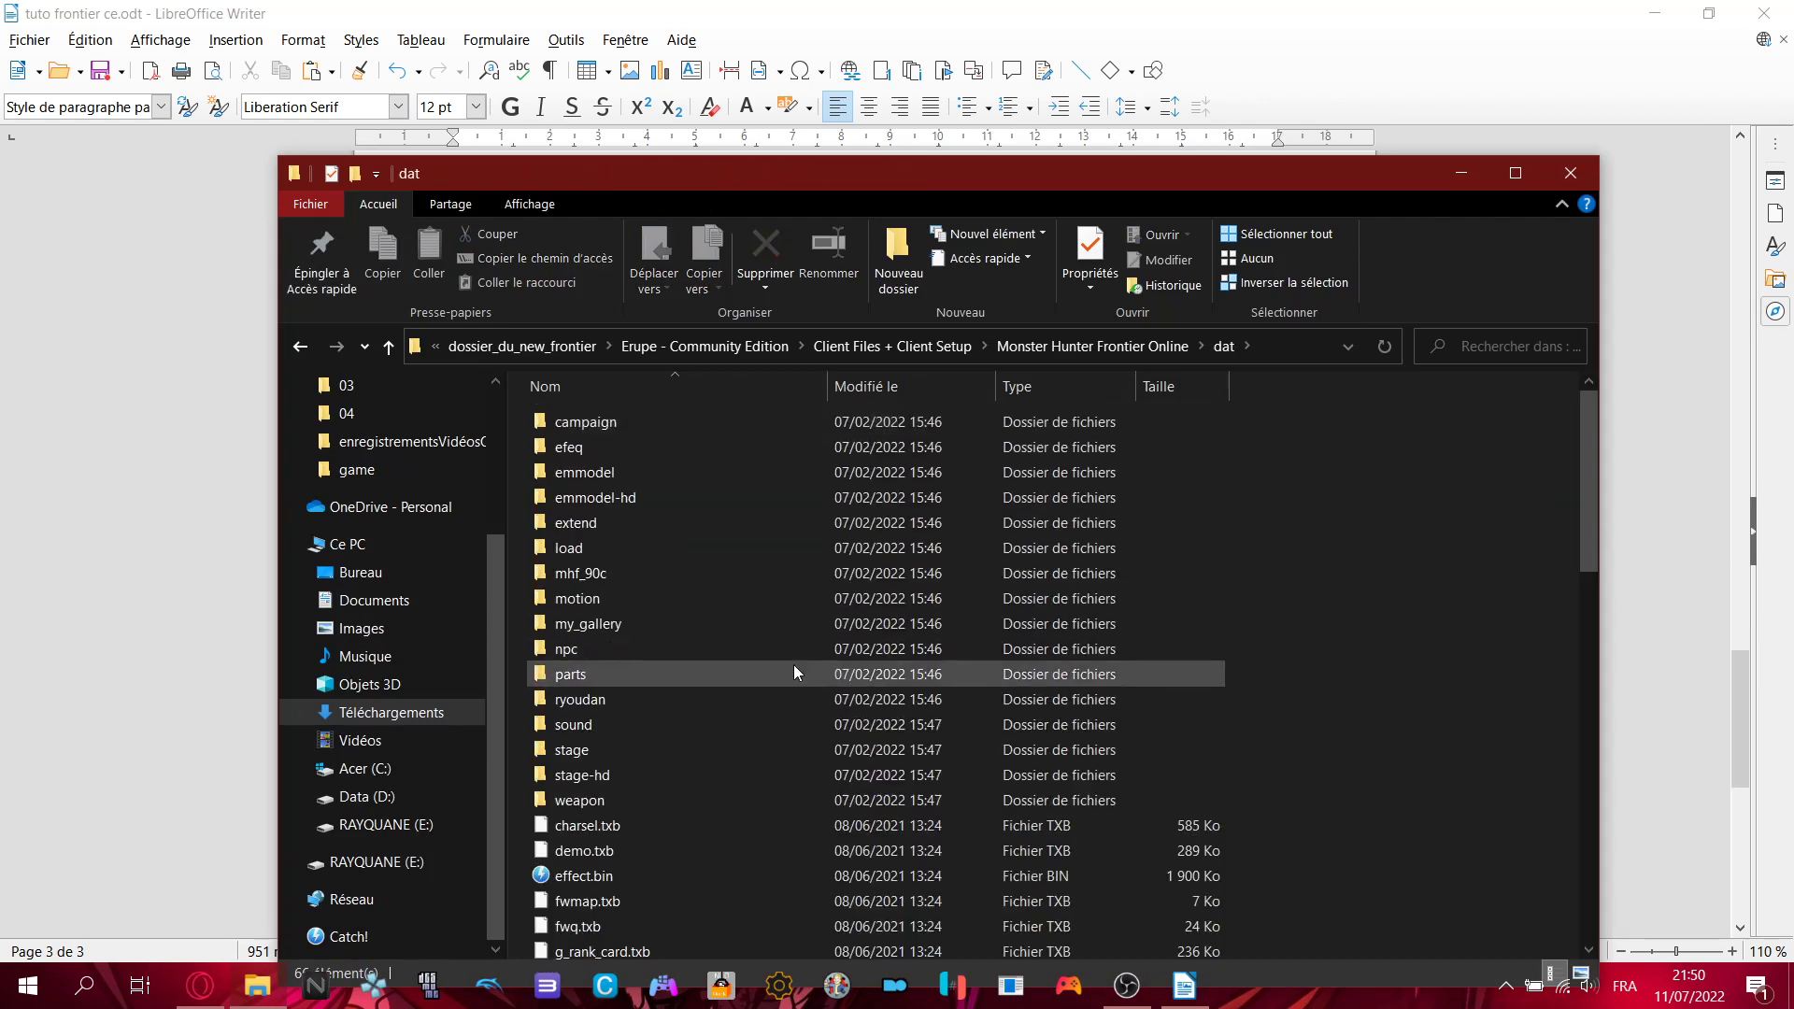
scroll(793, 672, down, 12)
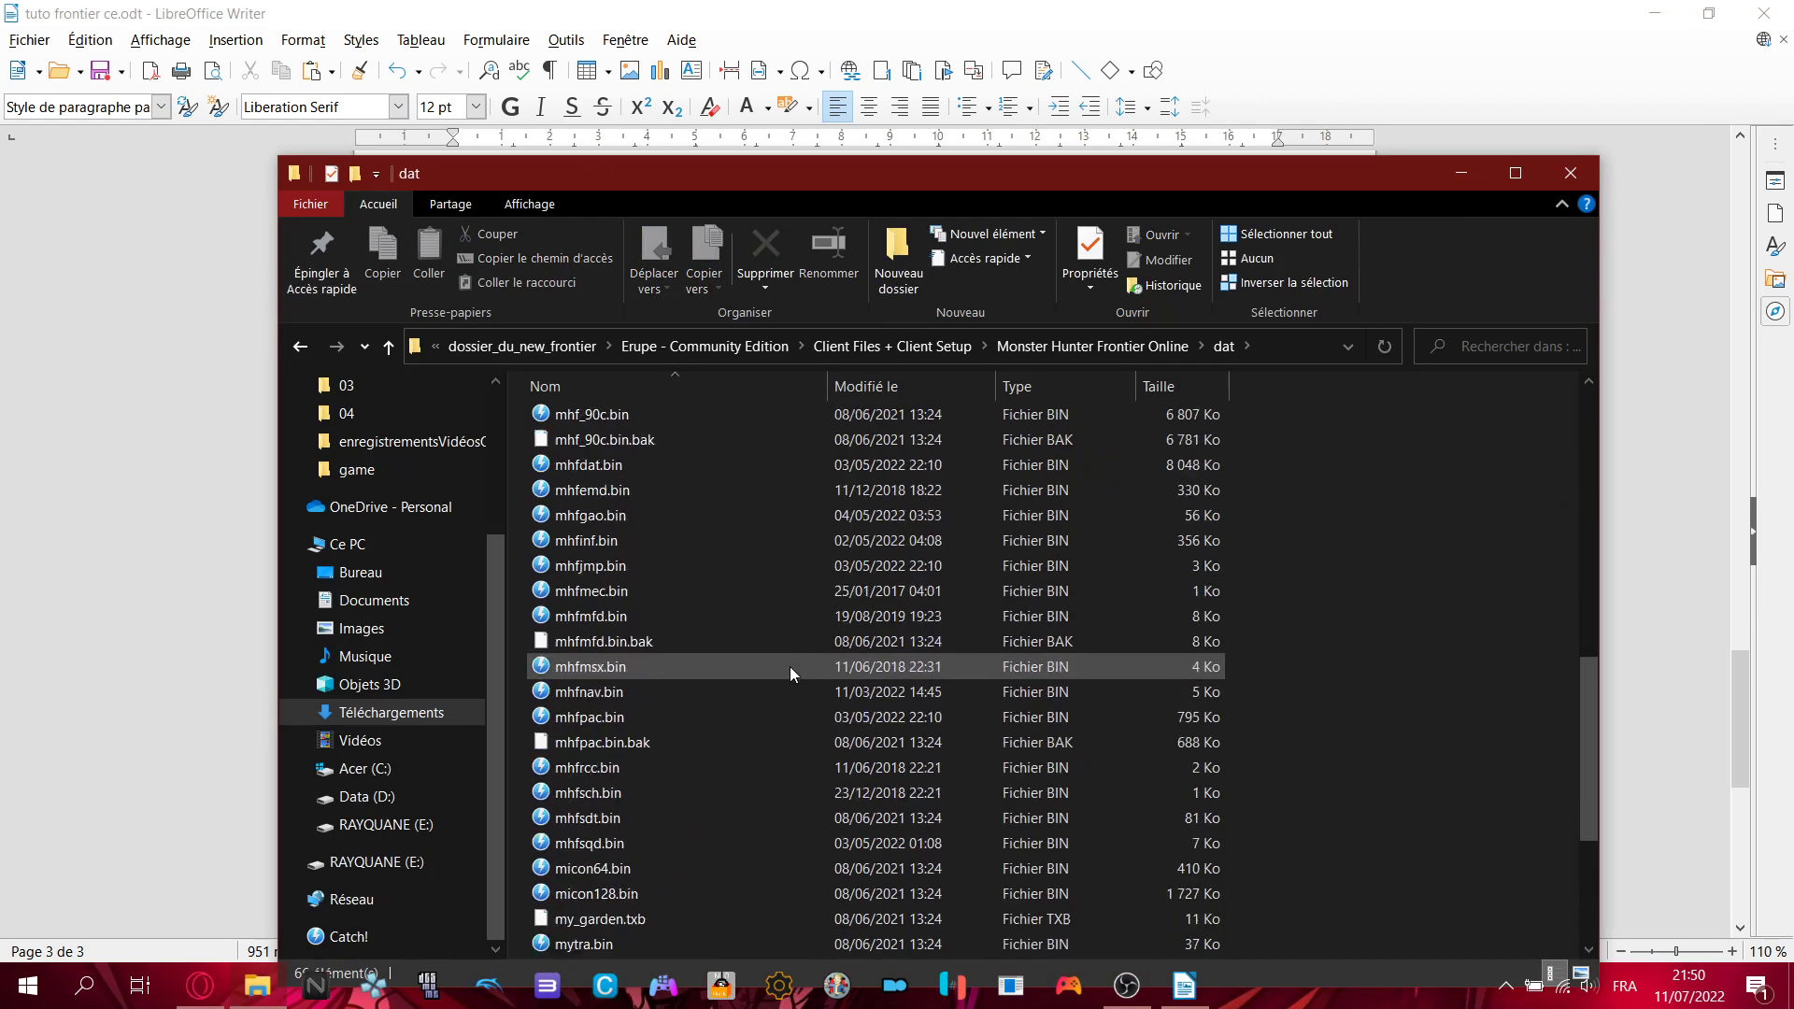
scroll(788, 665, up, 3)
click(586, 643)
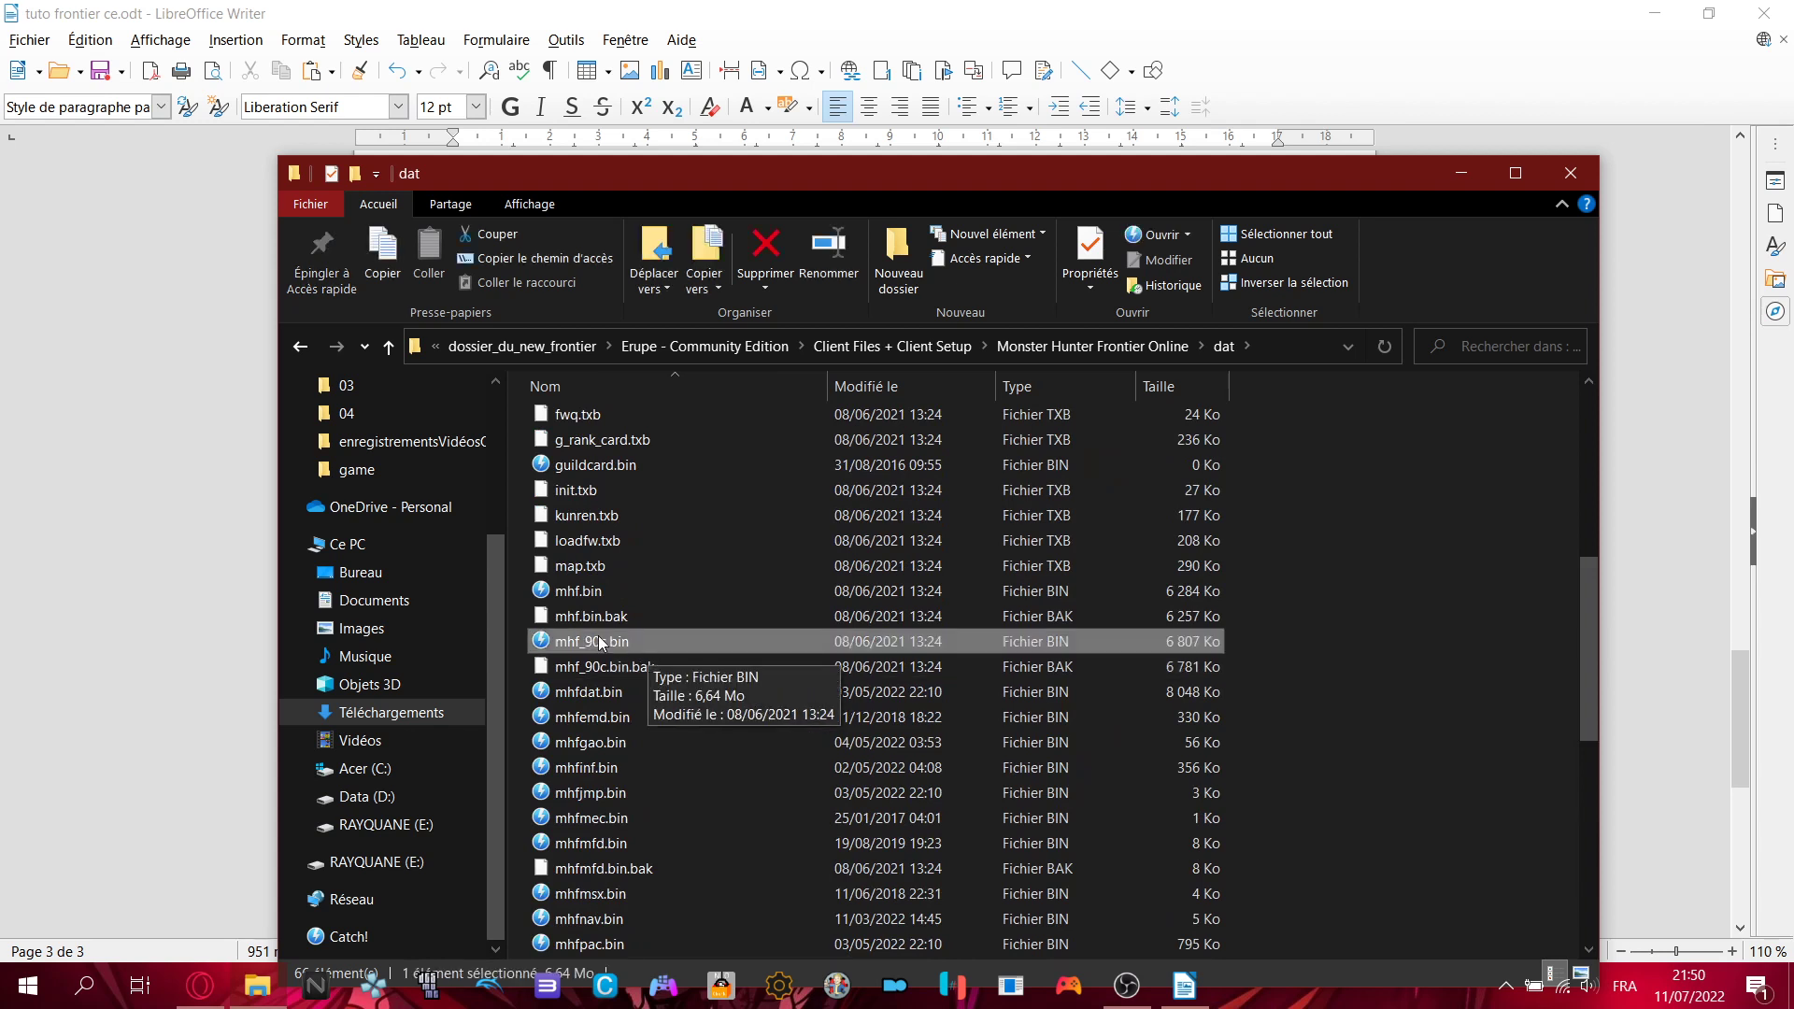
- Read the tutorial's backup-and-delete instruction and the line about the .bak file
click(1249, 9)
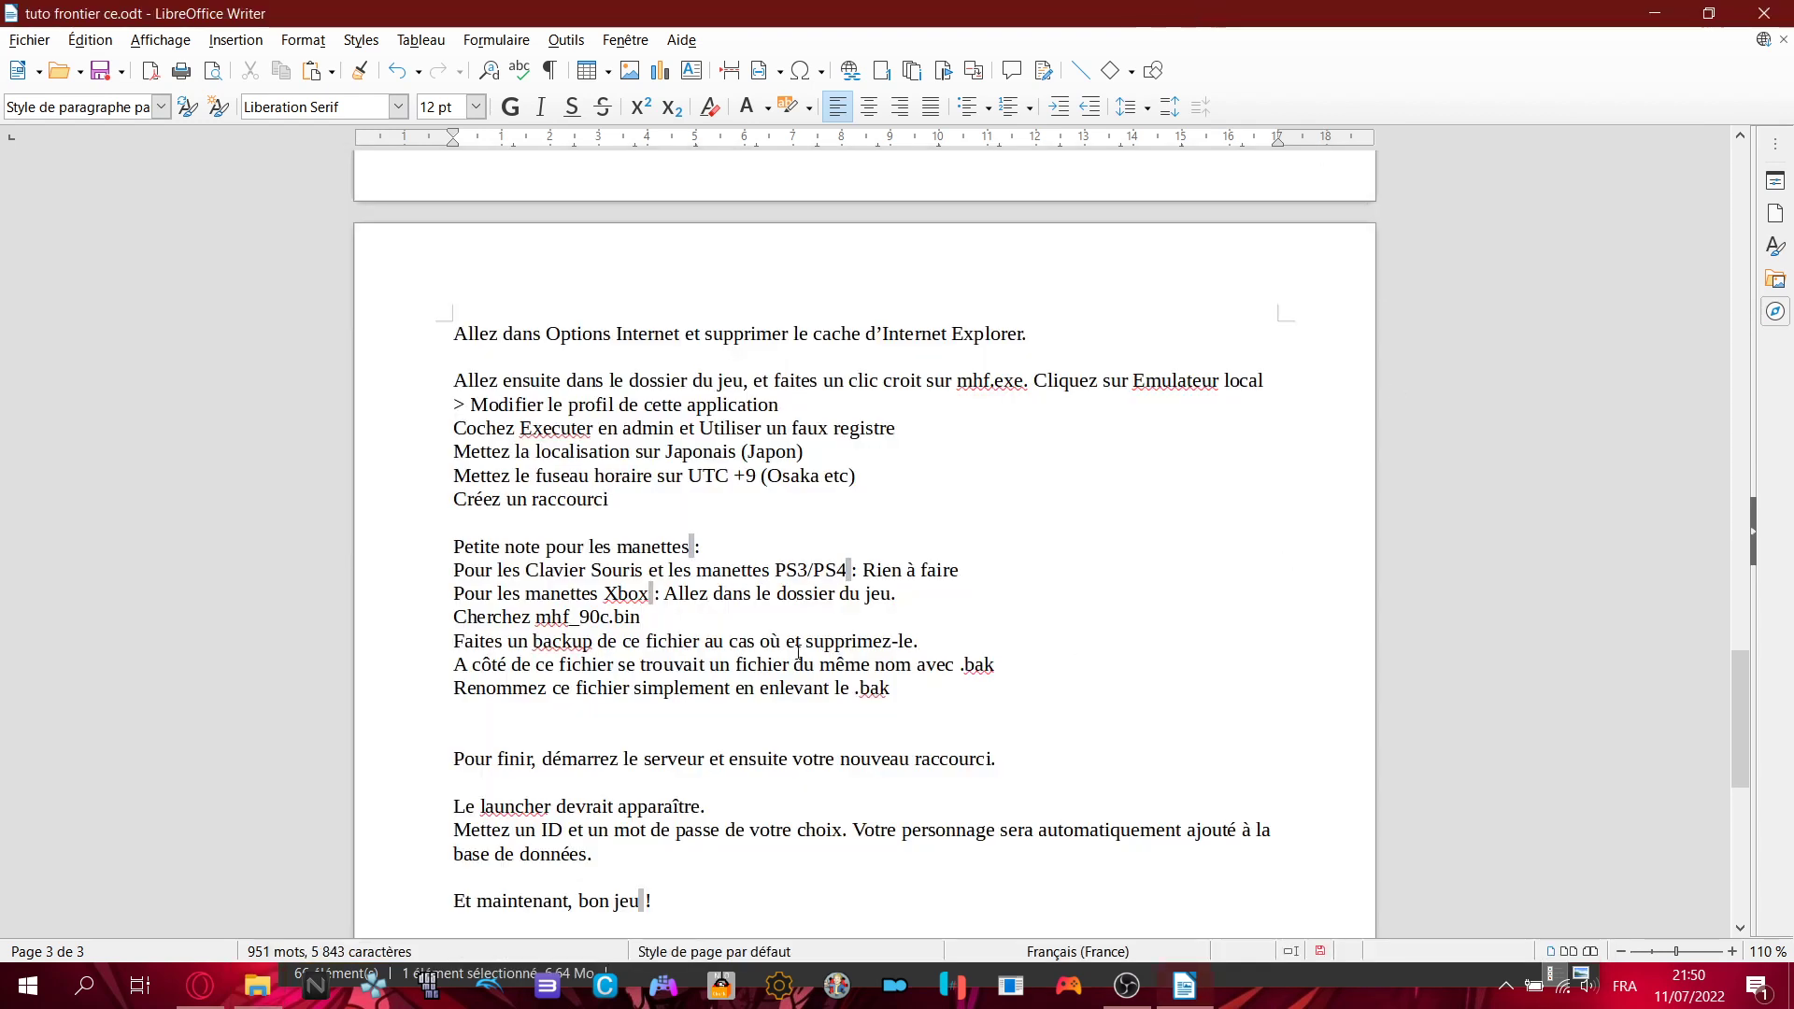
drag(461, 645, 954, 645)
click(954, 645)
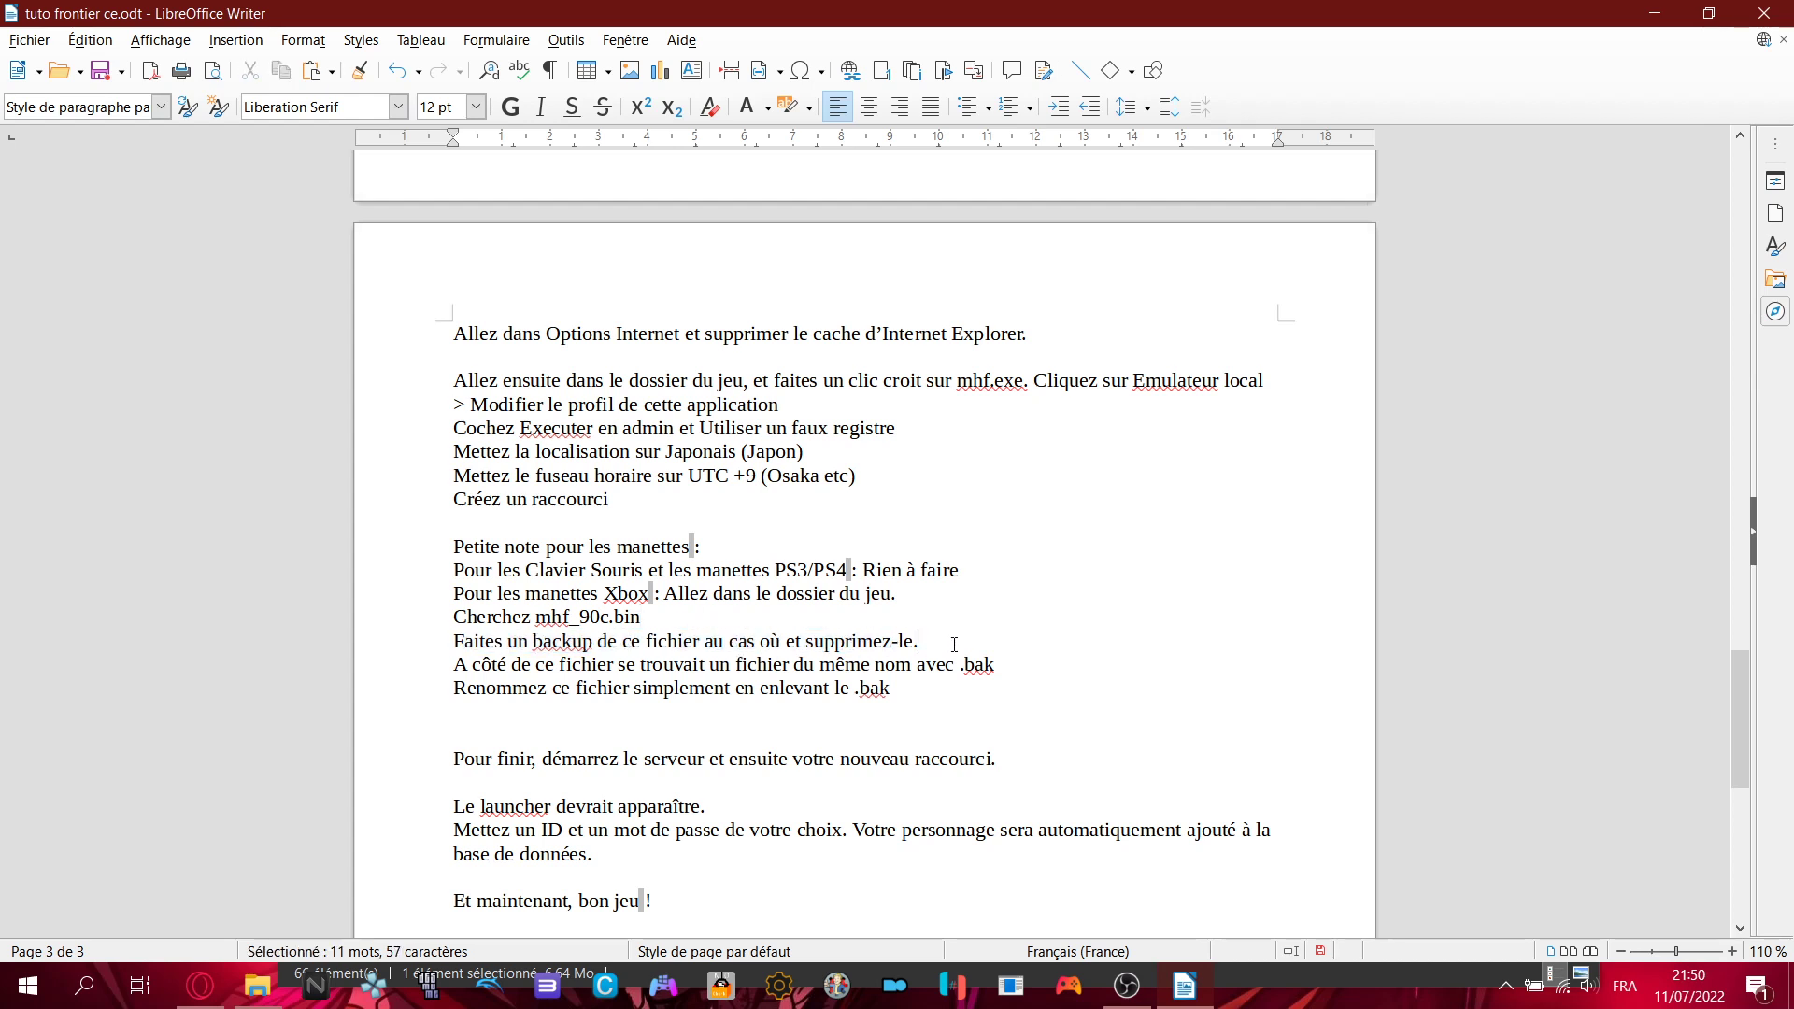
click(1185, 983)
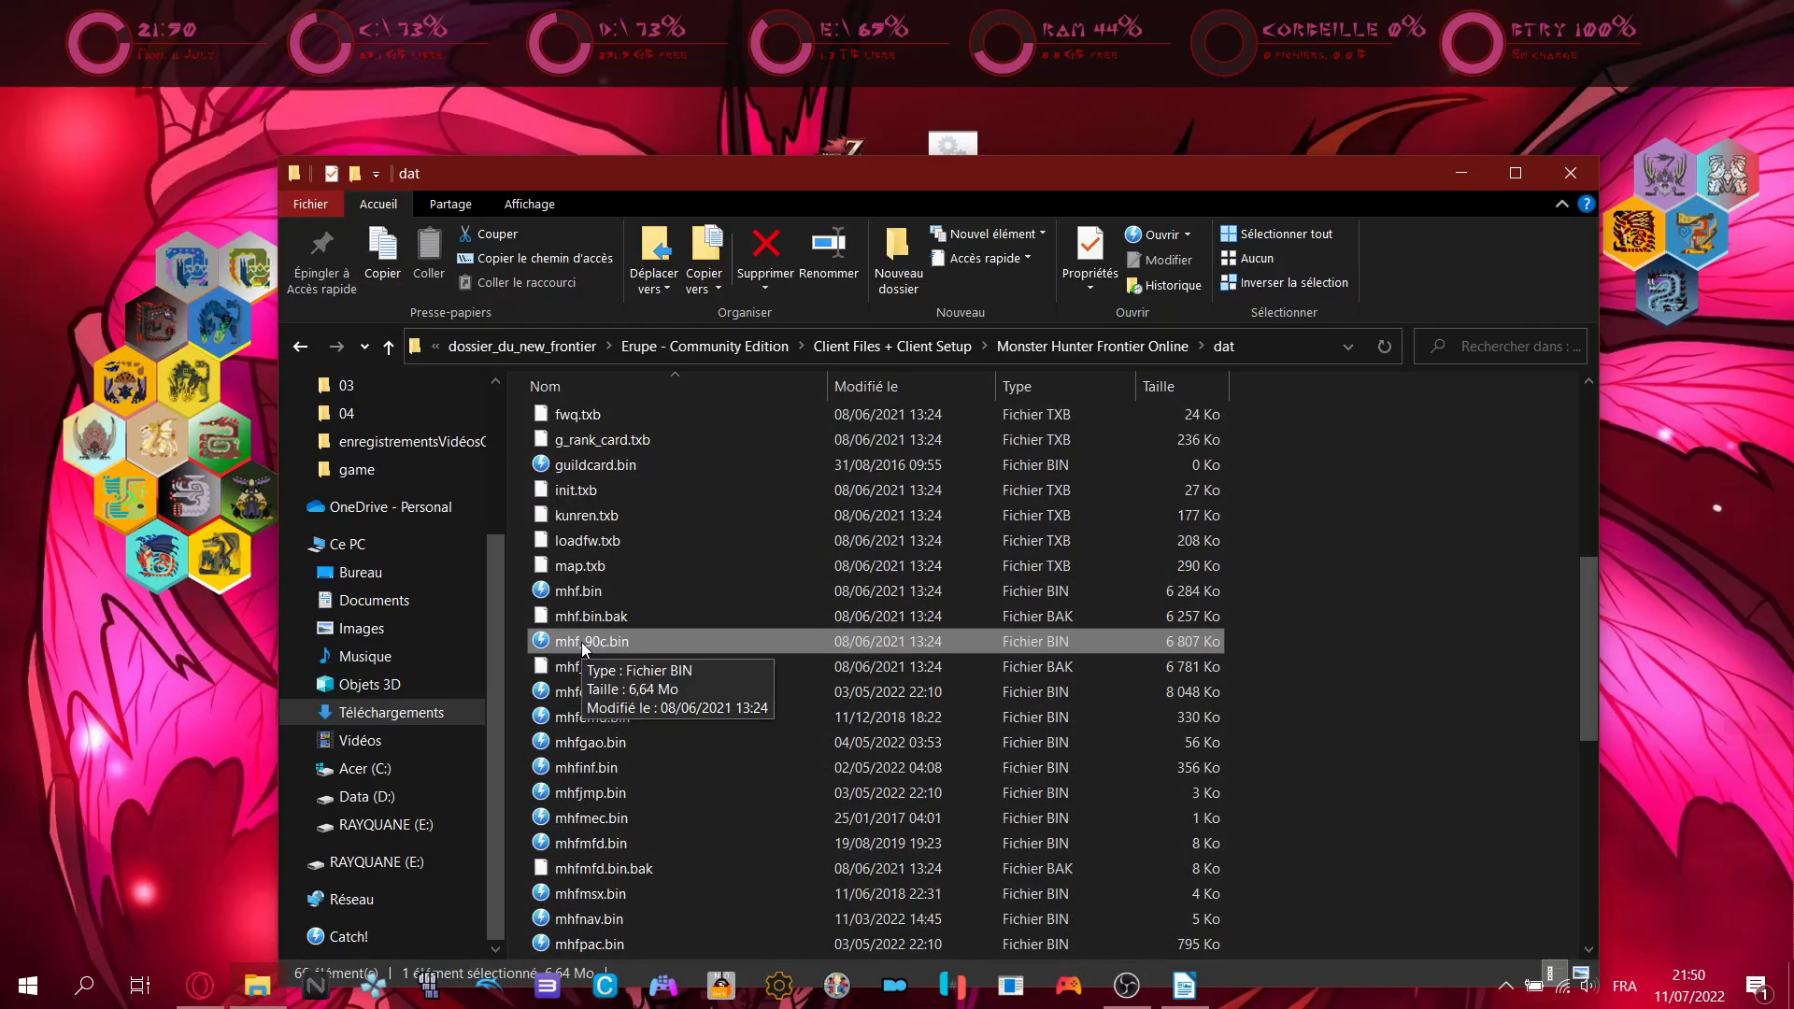
click(1181, 986)
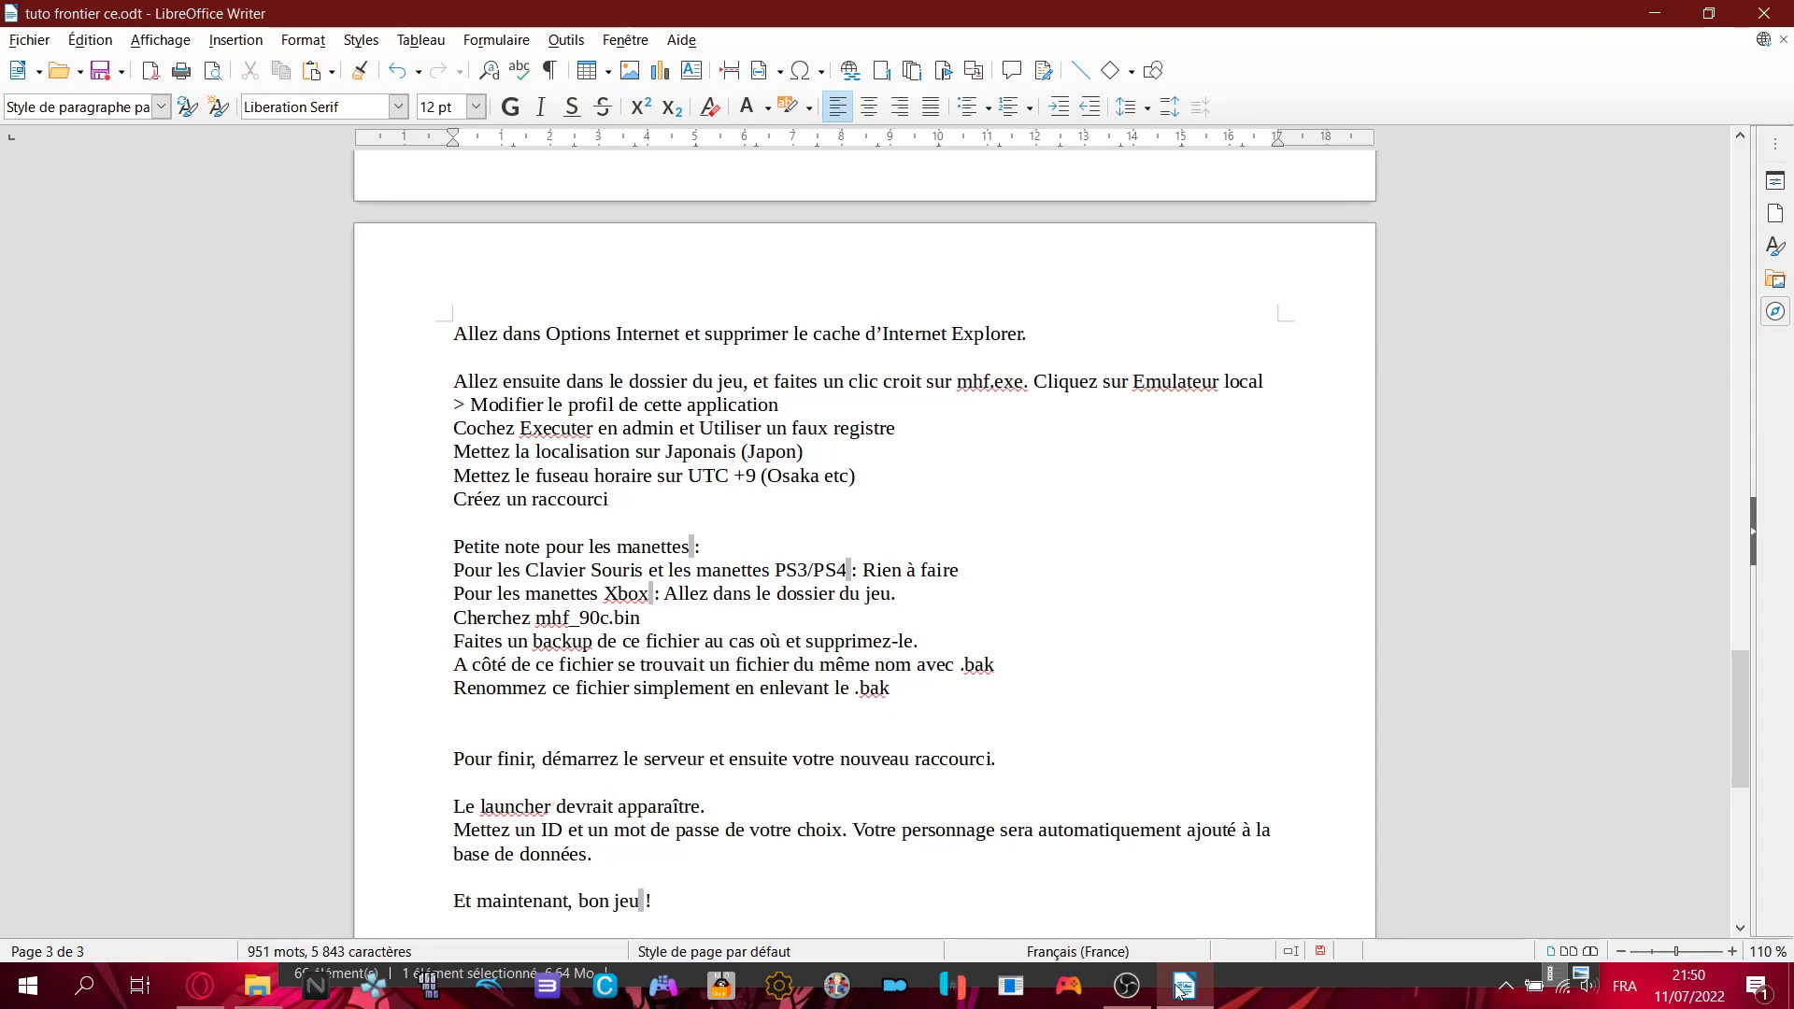
drag(455, 666, 1005, 675)
click(1004, 674)
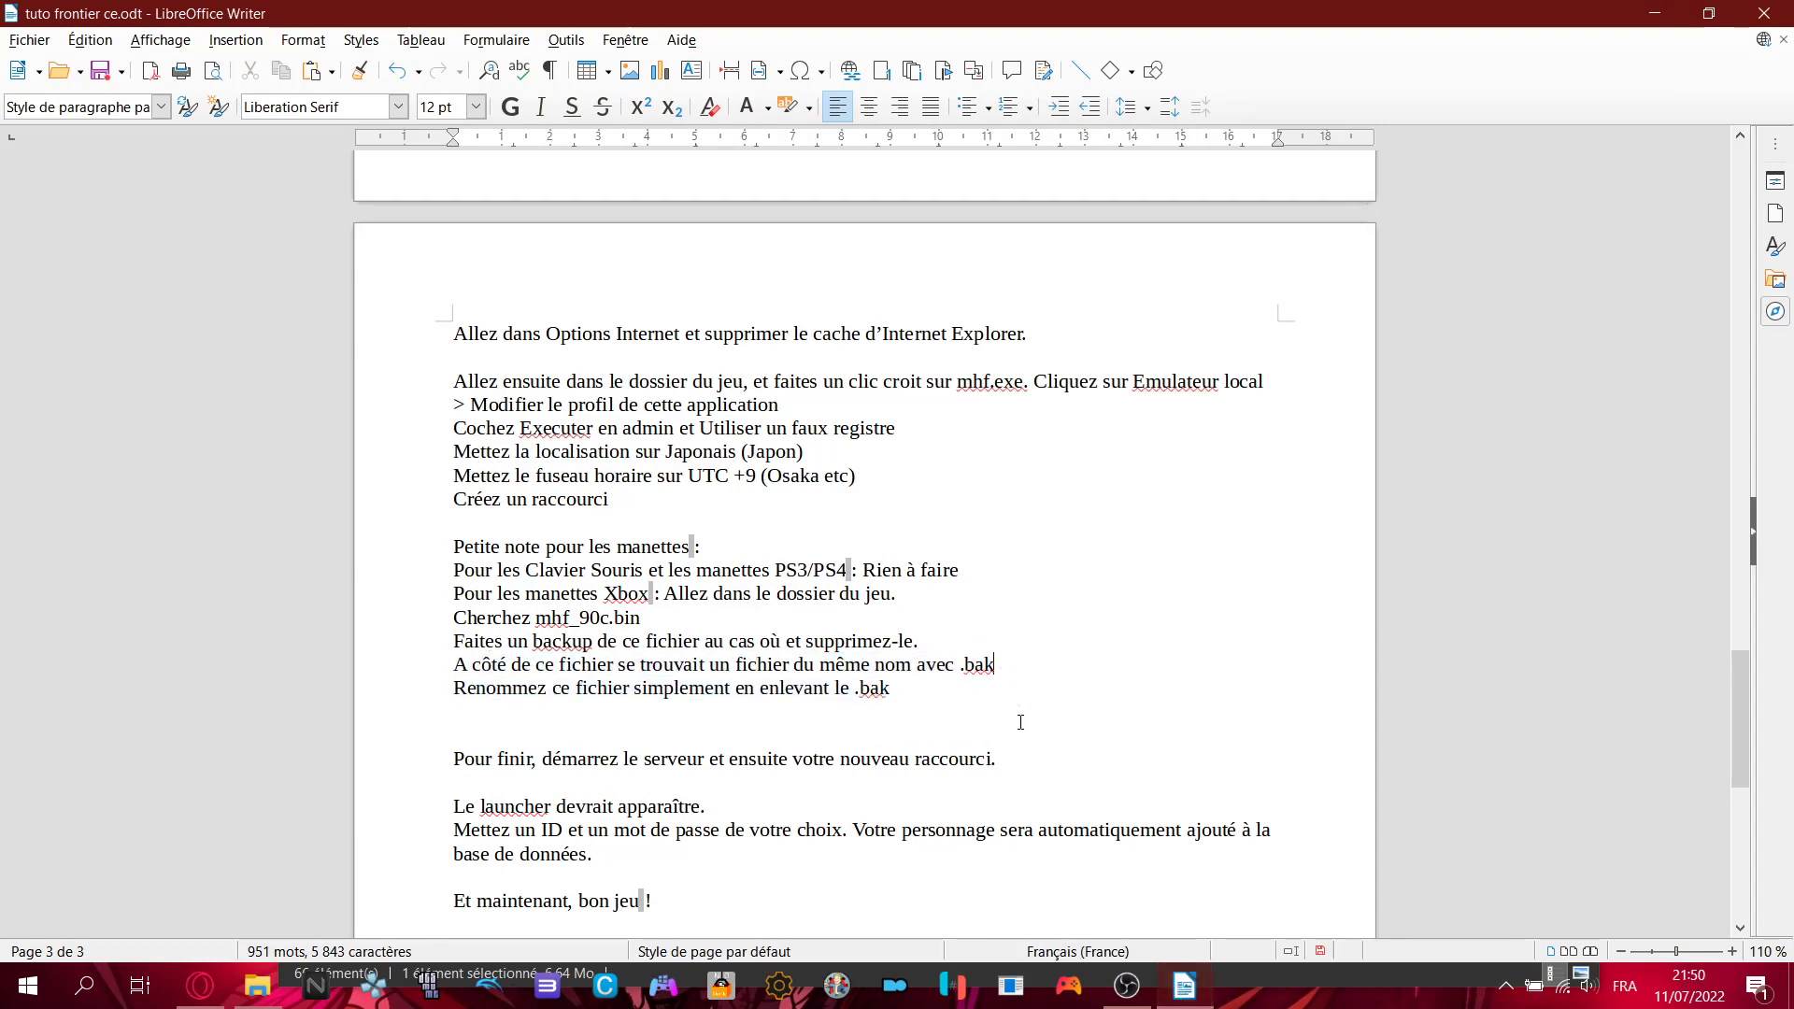
- Locate mhf_90c.bin.bak beside mhf_90c.bin in the dat folder, then return to the tutorial
click(1184, 986)
click(608, 667)
mouse_move(608, 673)
mouse_down()
mouse_move(649, 676)
mouse_move(564, 637)
mouse_move(599, 643)
mouse_up()
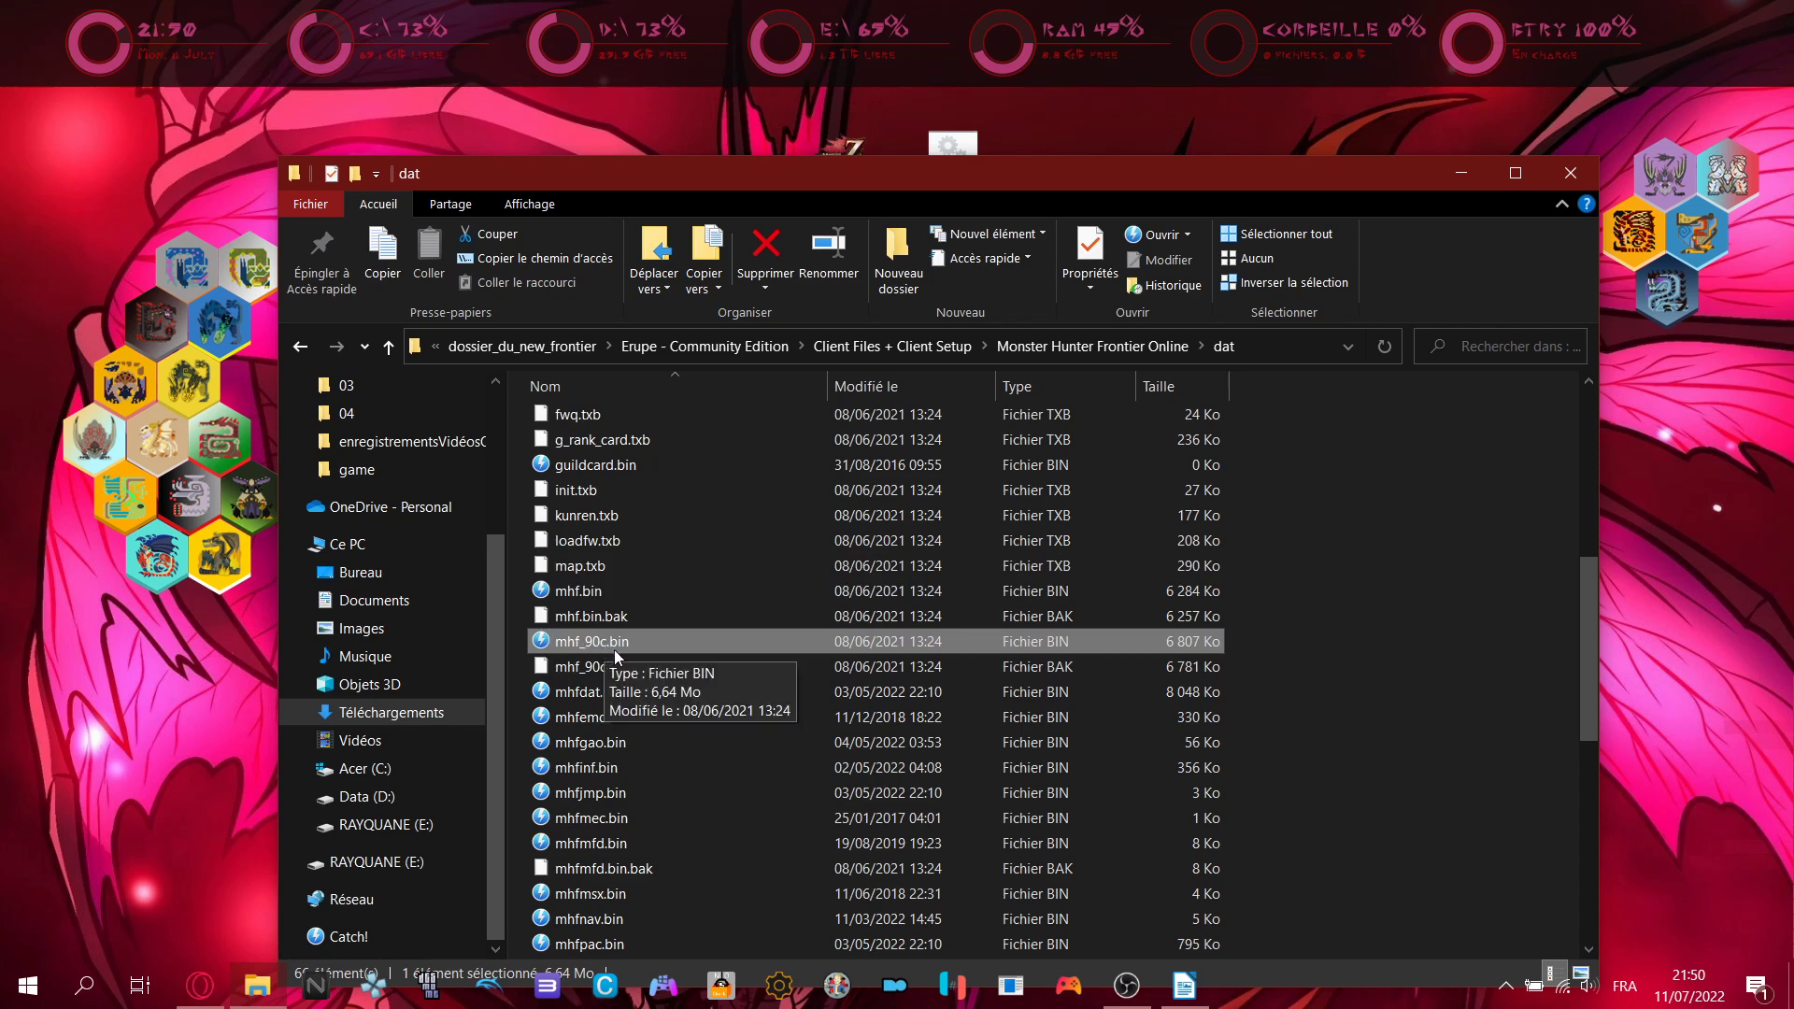
drag(587, 665, 658, 669)
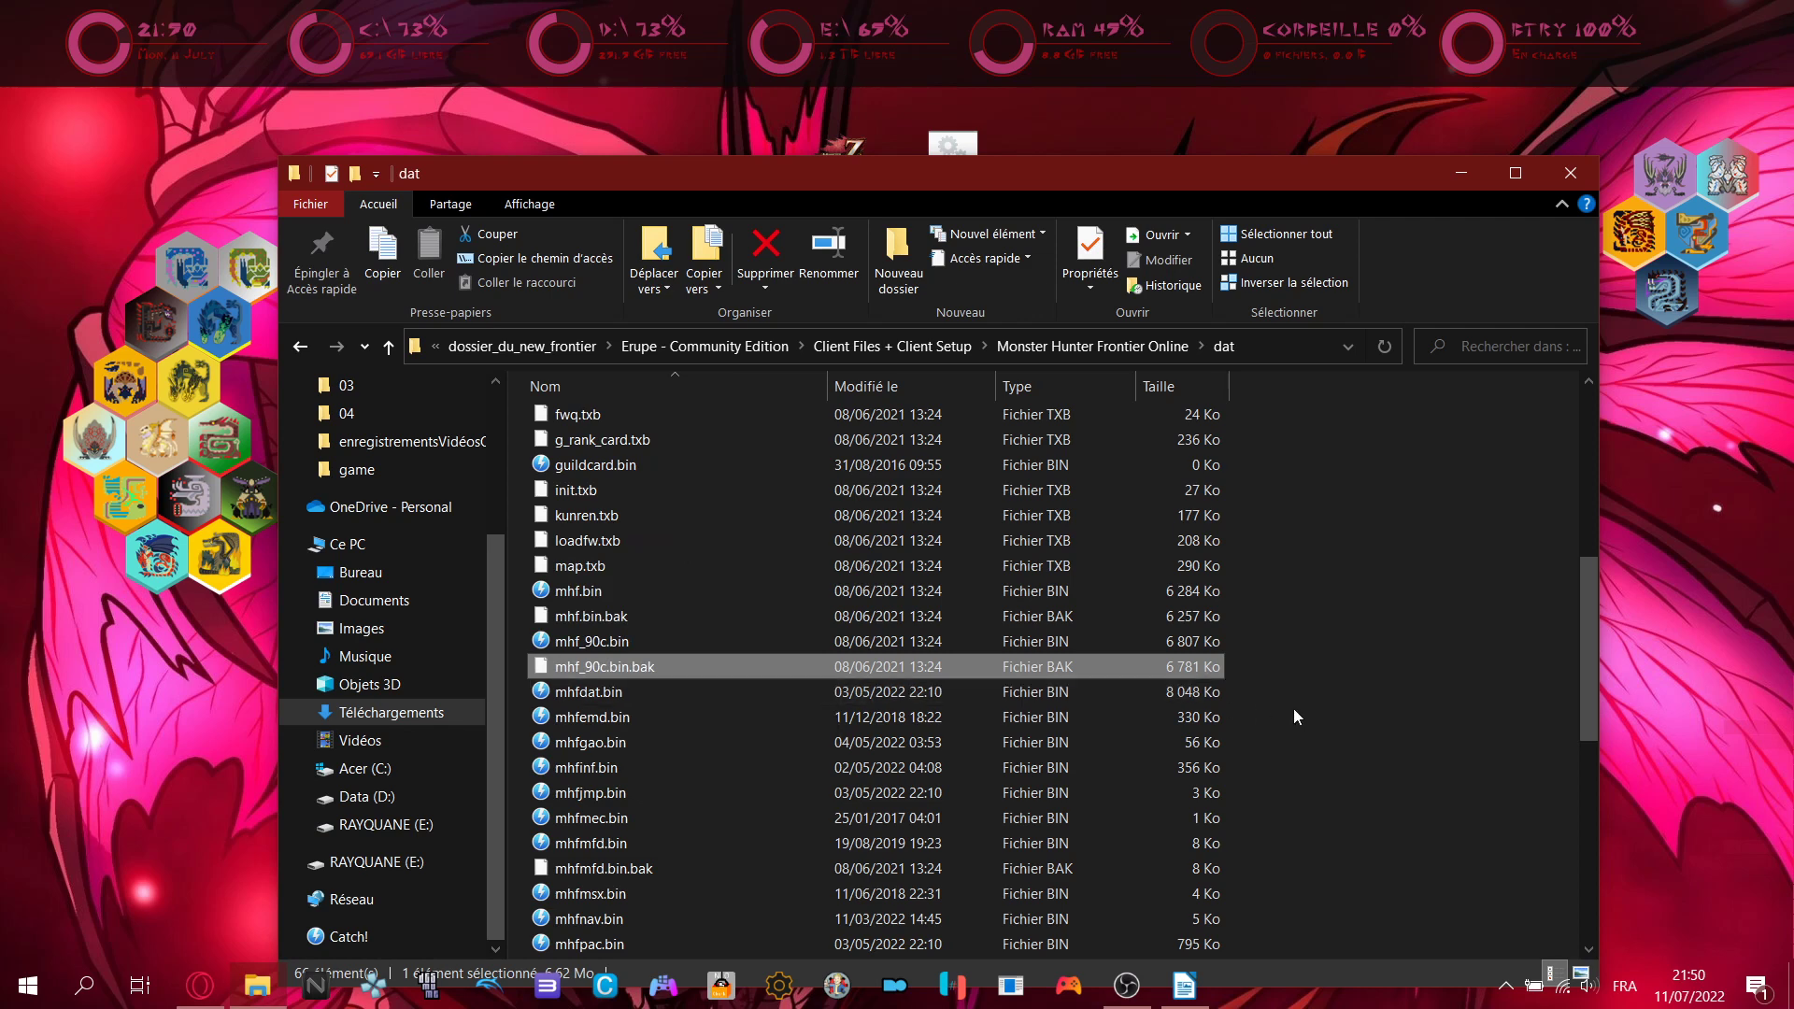
click(1242, 671)
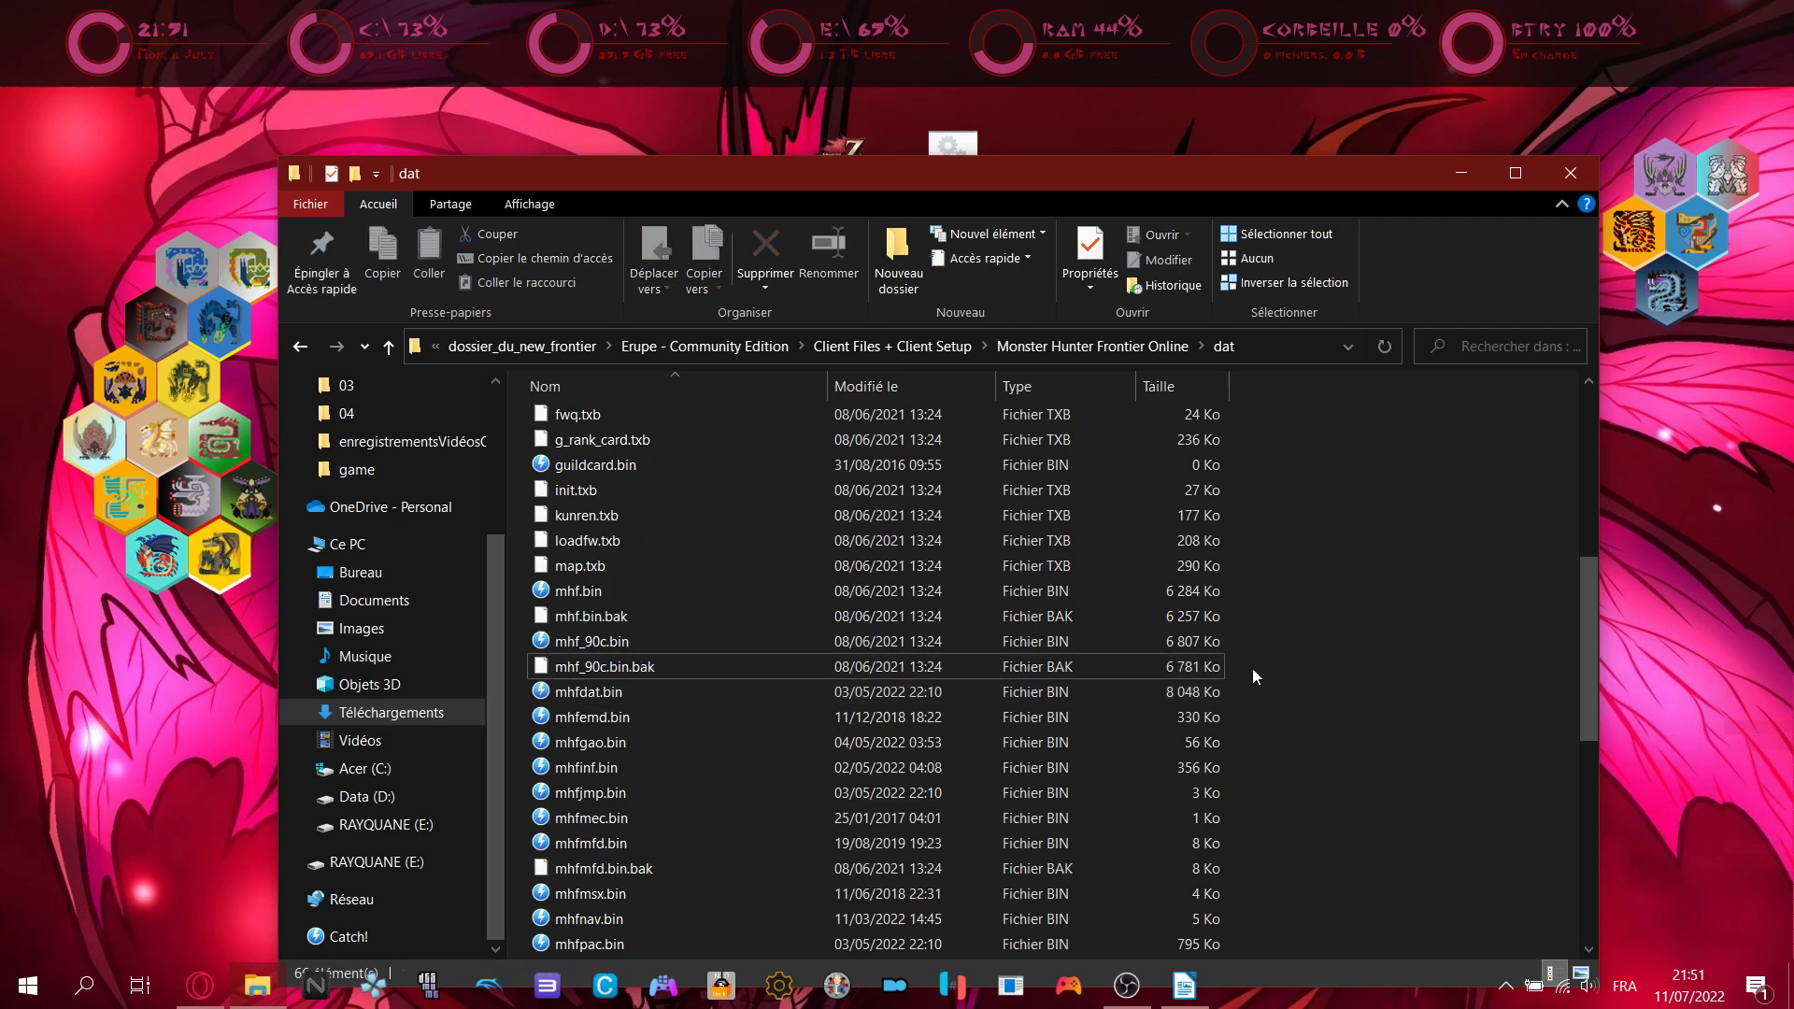
click(1196, 671)
click(1309, 692)
click(1185, 986)
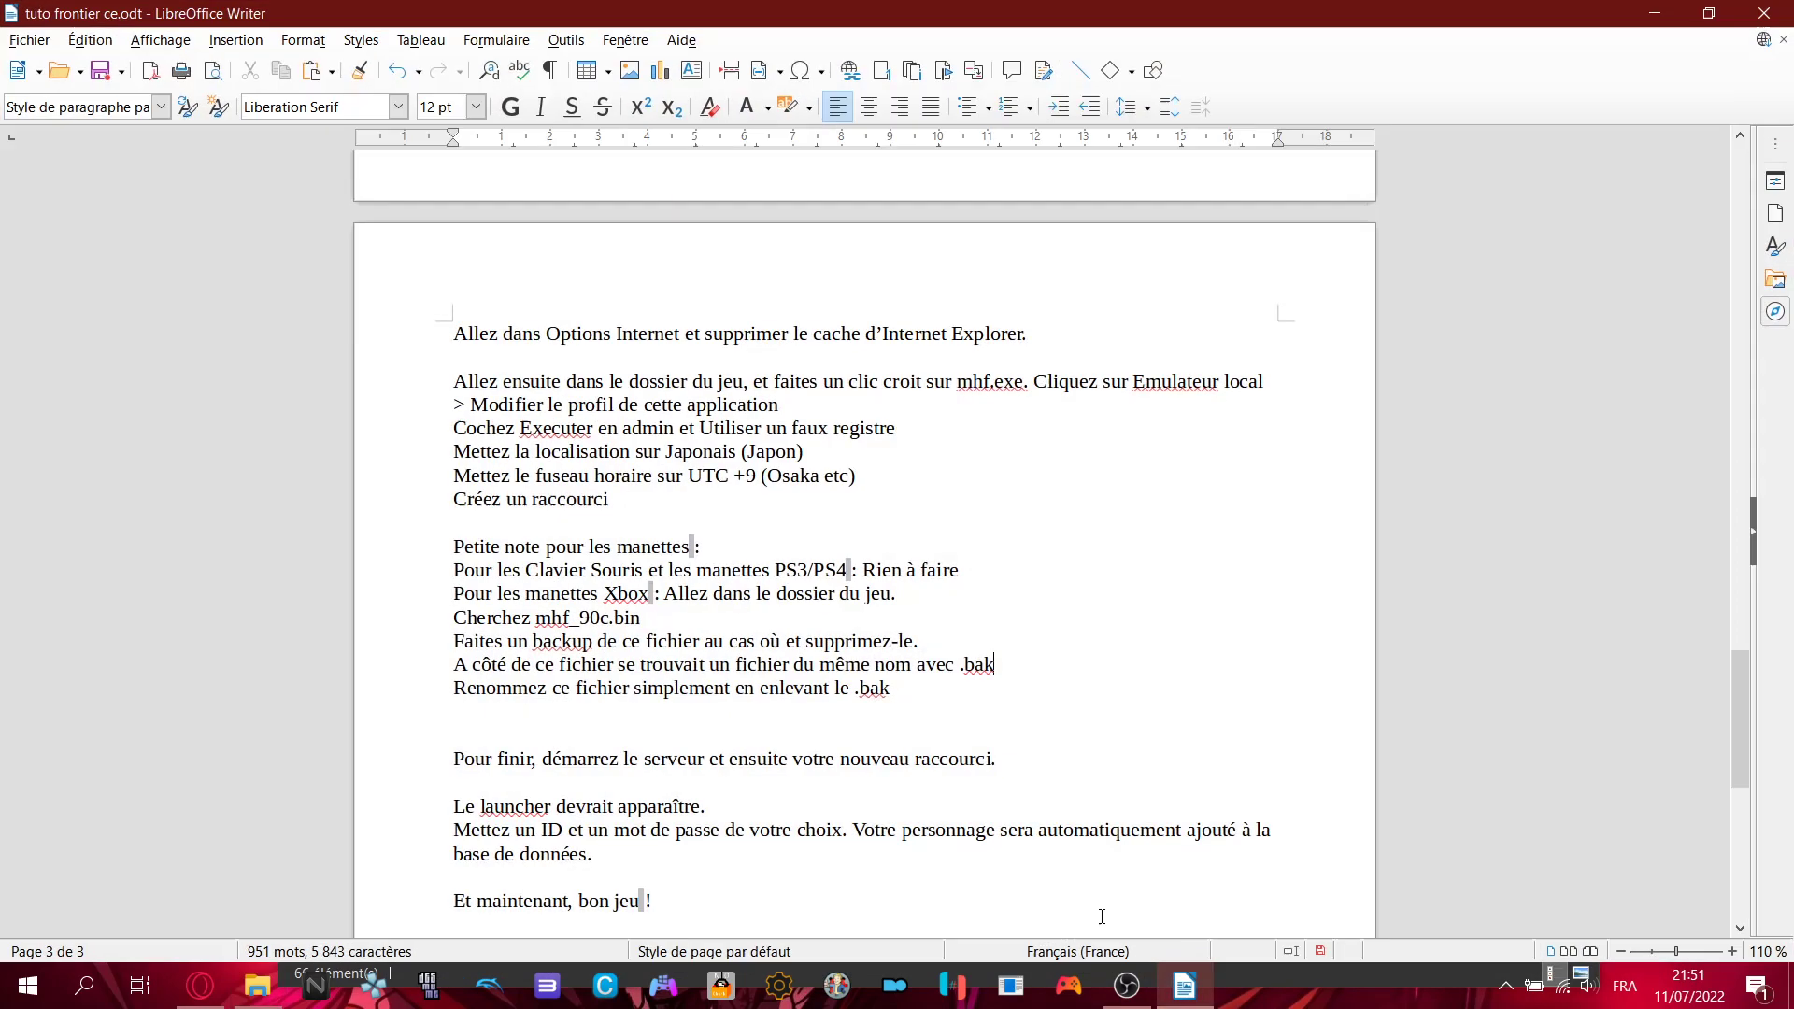
- Highlight the 'Pour finir' launch instruction, show the desktop and restore the dat folder
scroll(544, 666, down, 2)
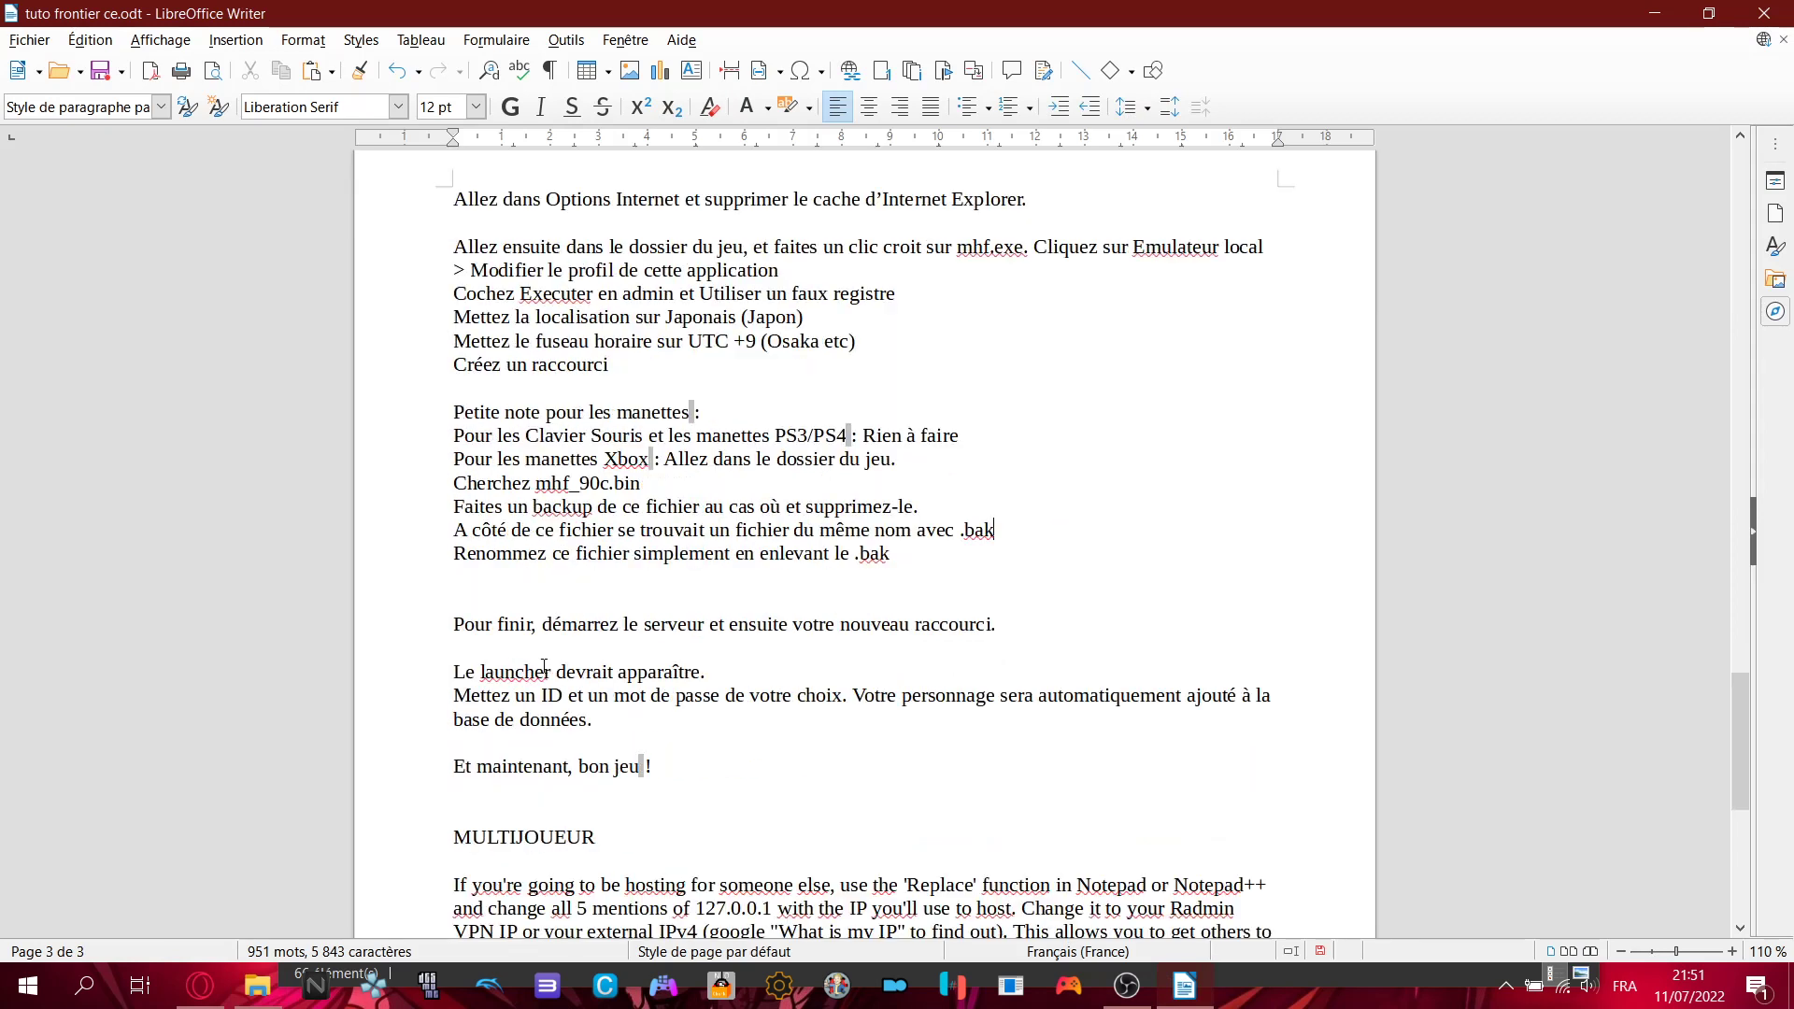
drag(454, 624, 1033, 616)
click(1033, 617)
click(1790, 986)
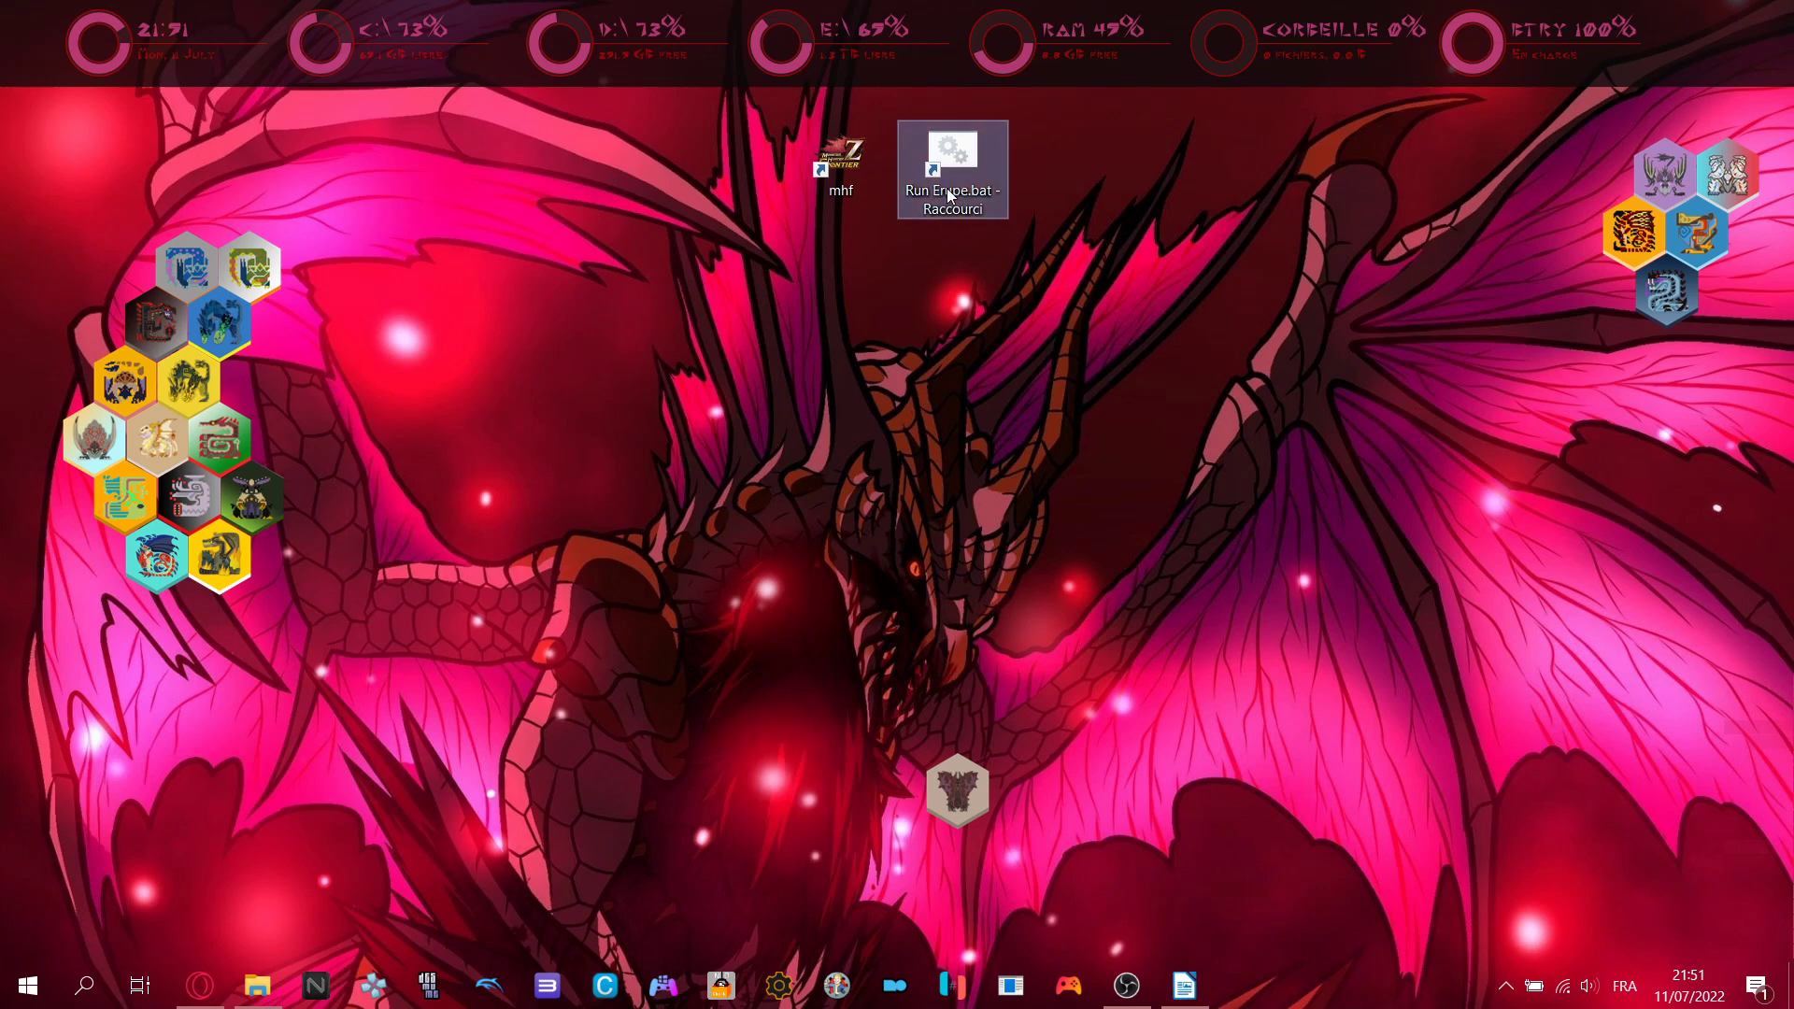
mouse_move(1192, 972)
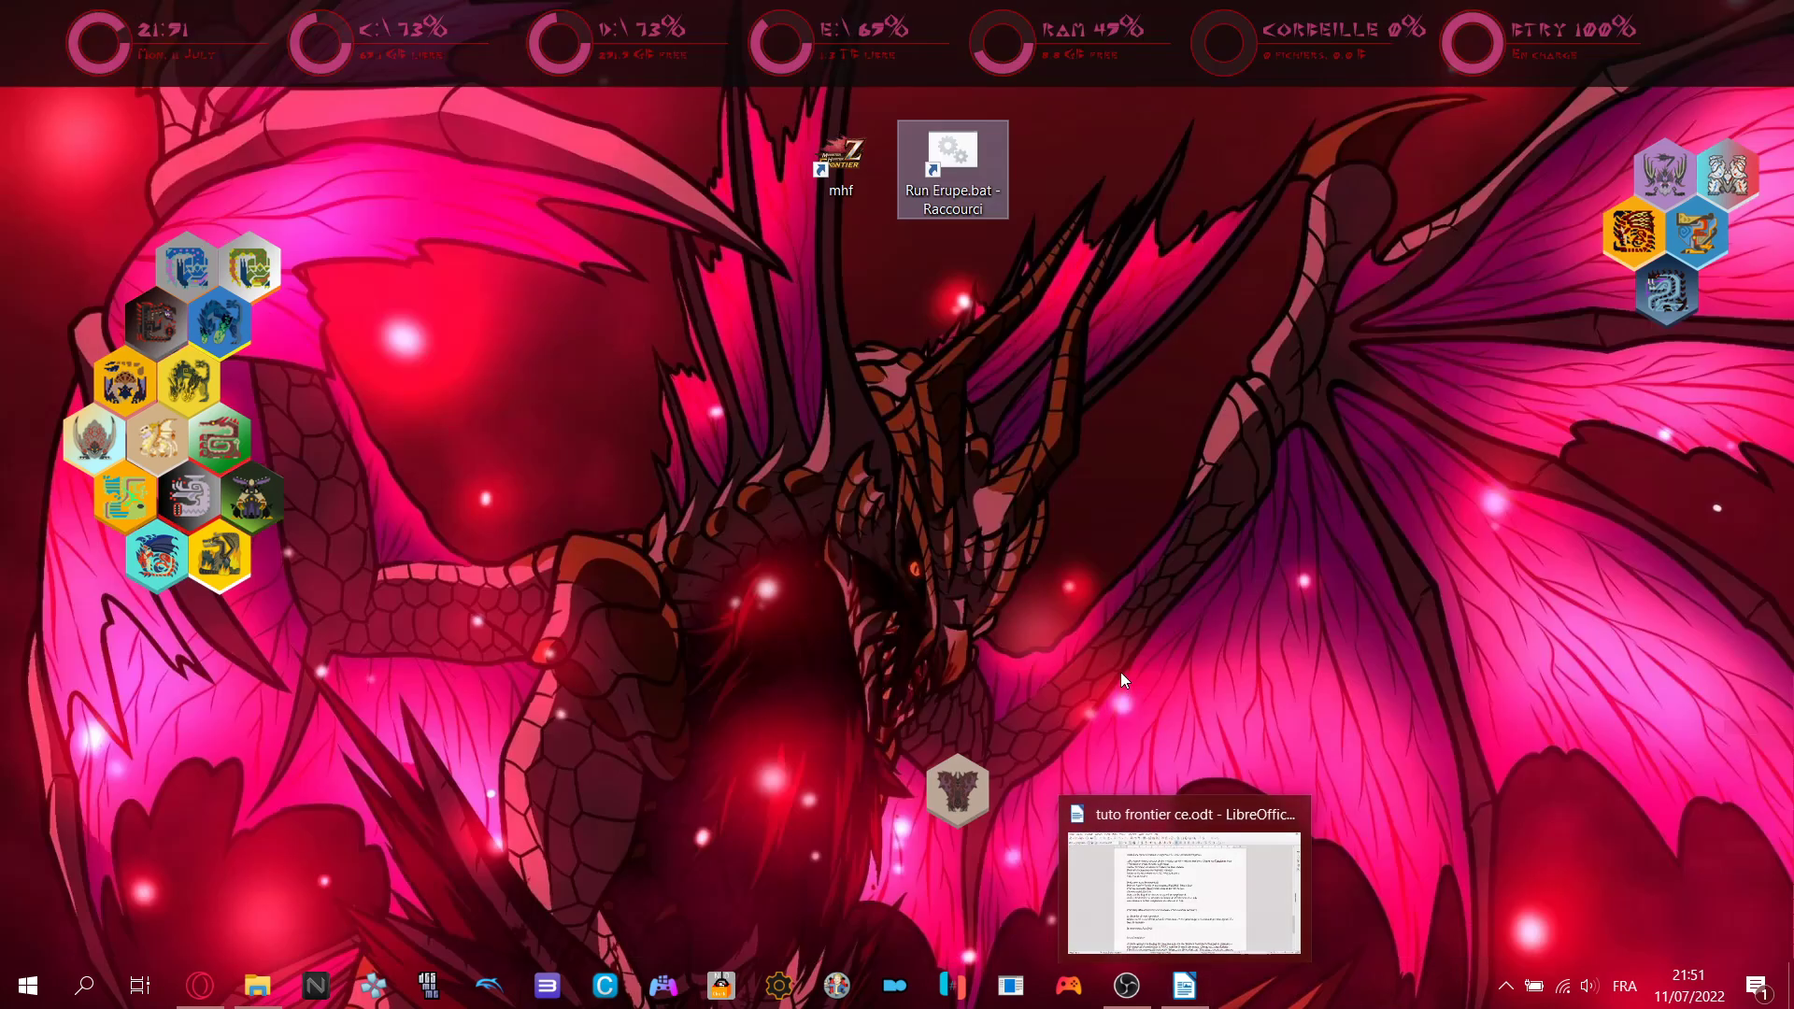
click(257, 985)
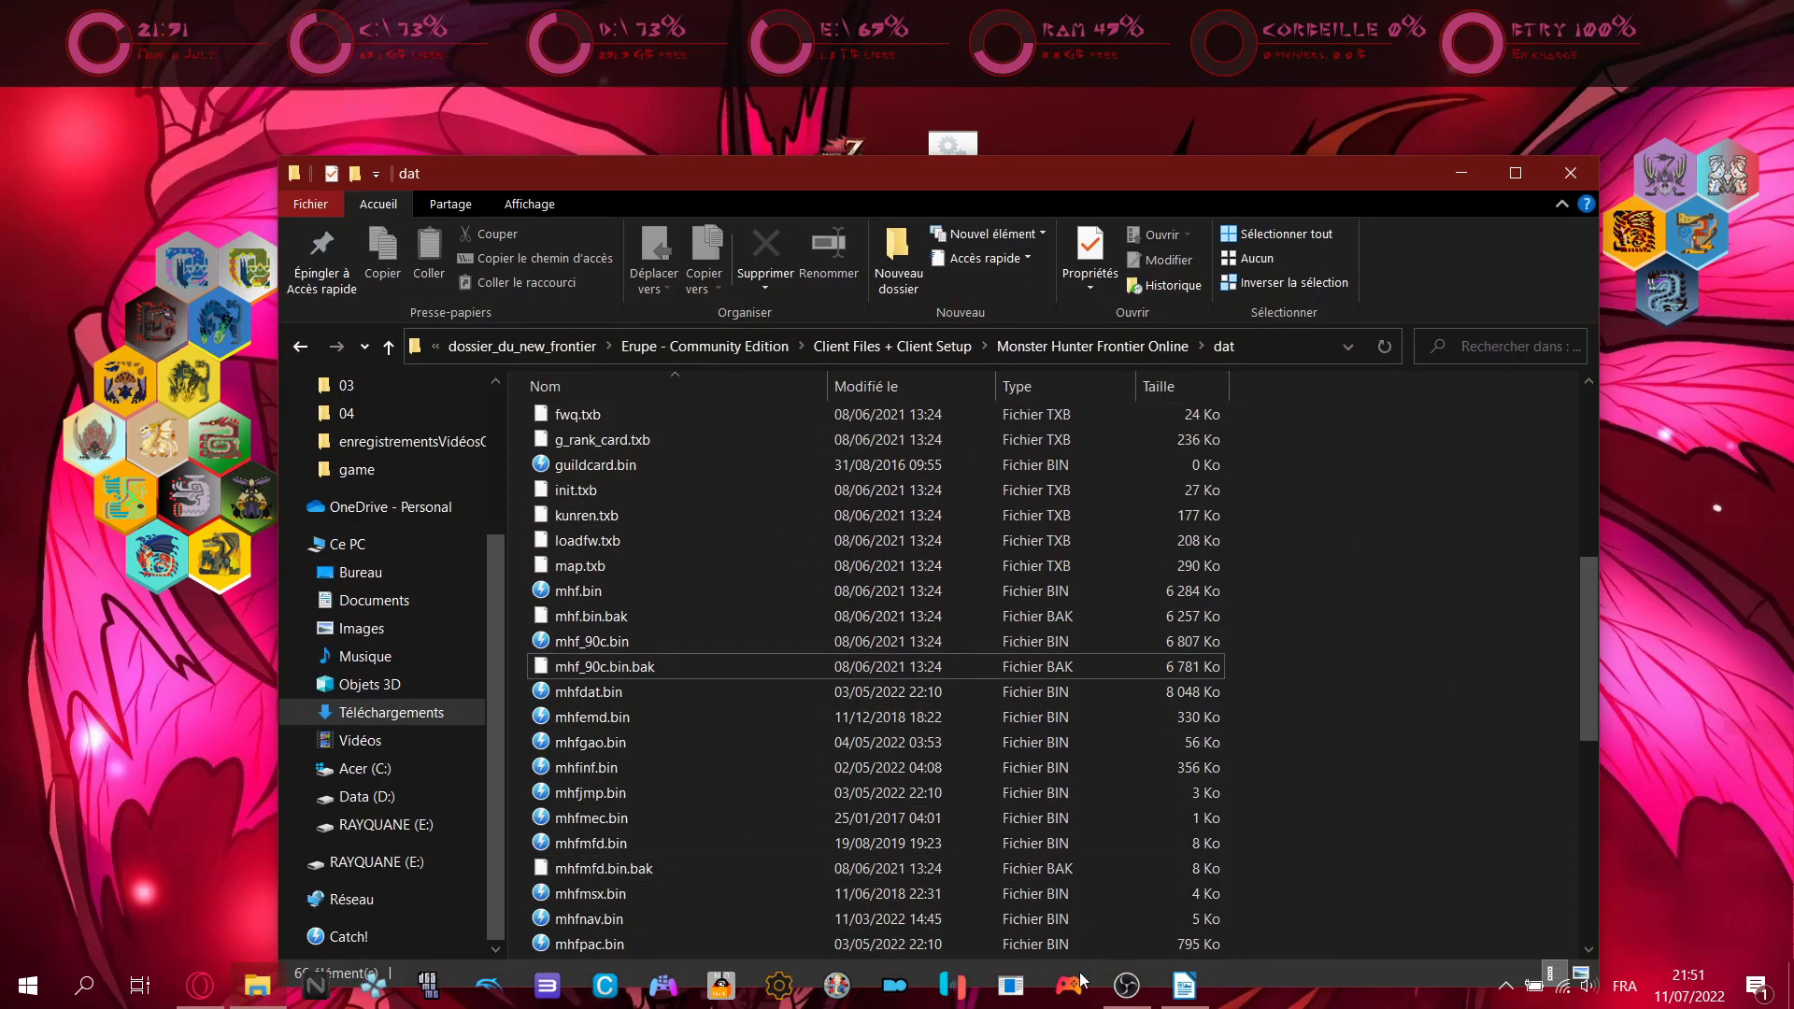
- Recheck the 'Pour finir' line near MULTIJOUEUR, then go to the desktop
click(1170, 998)
scroll(573, 584, down, 1)
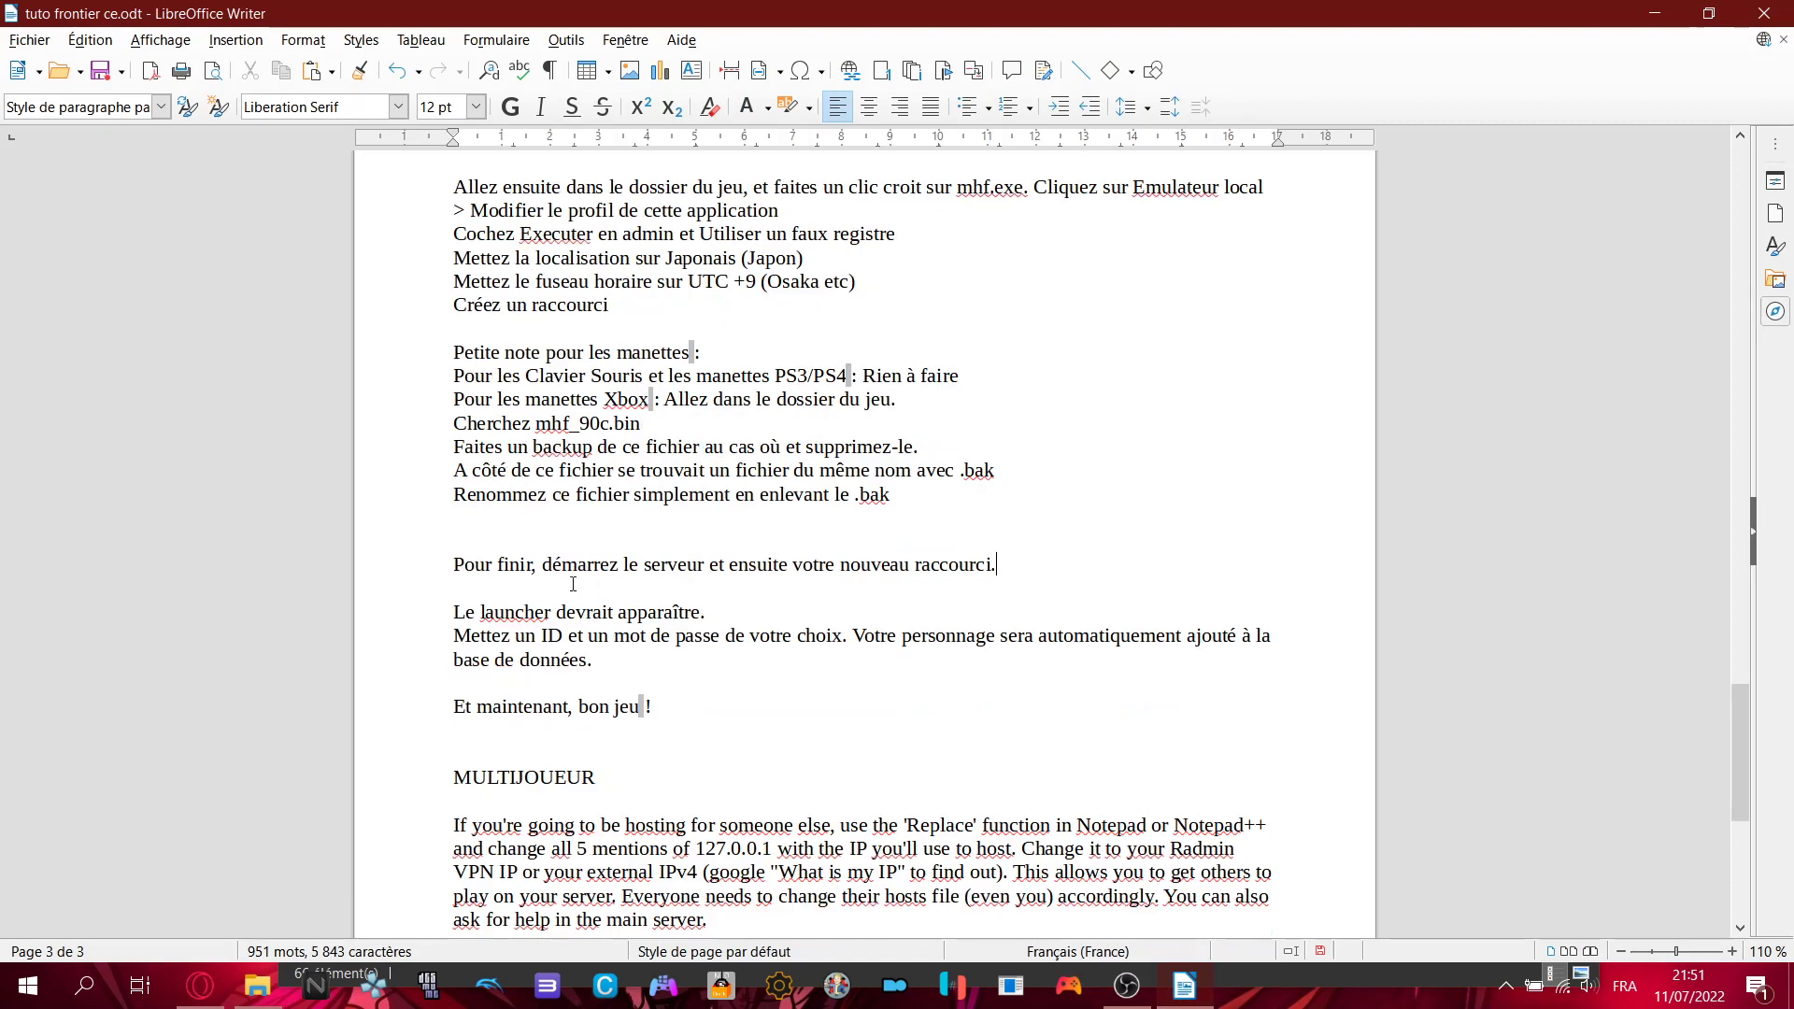
drag(464, 565, 731, 583)
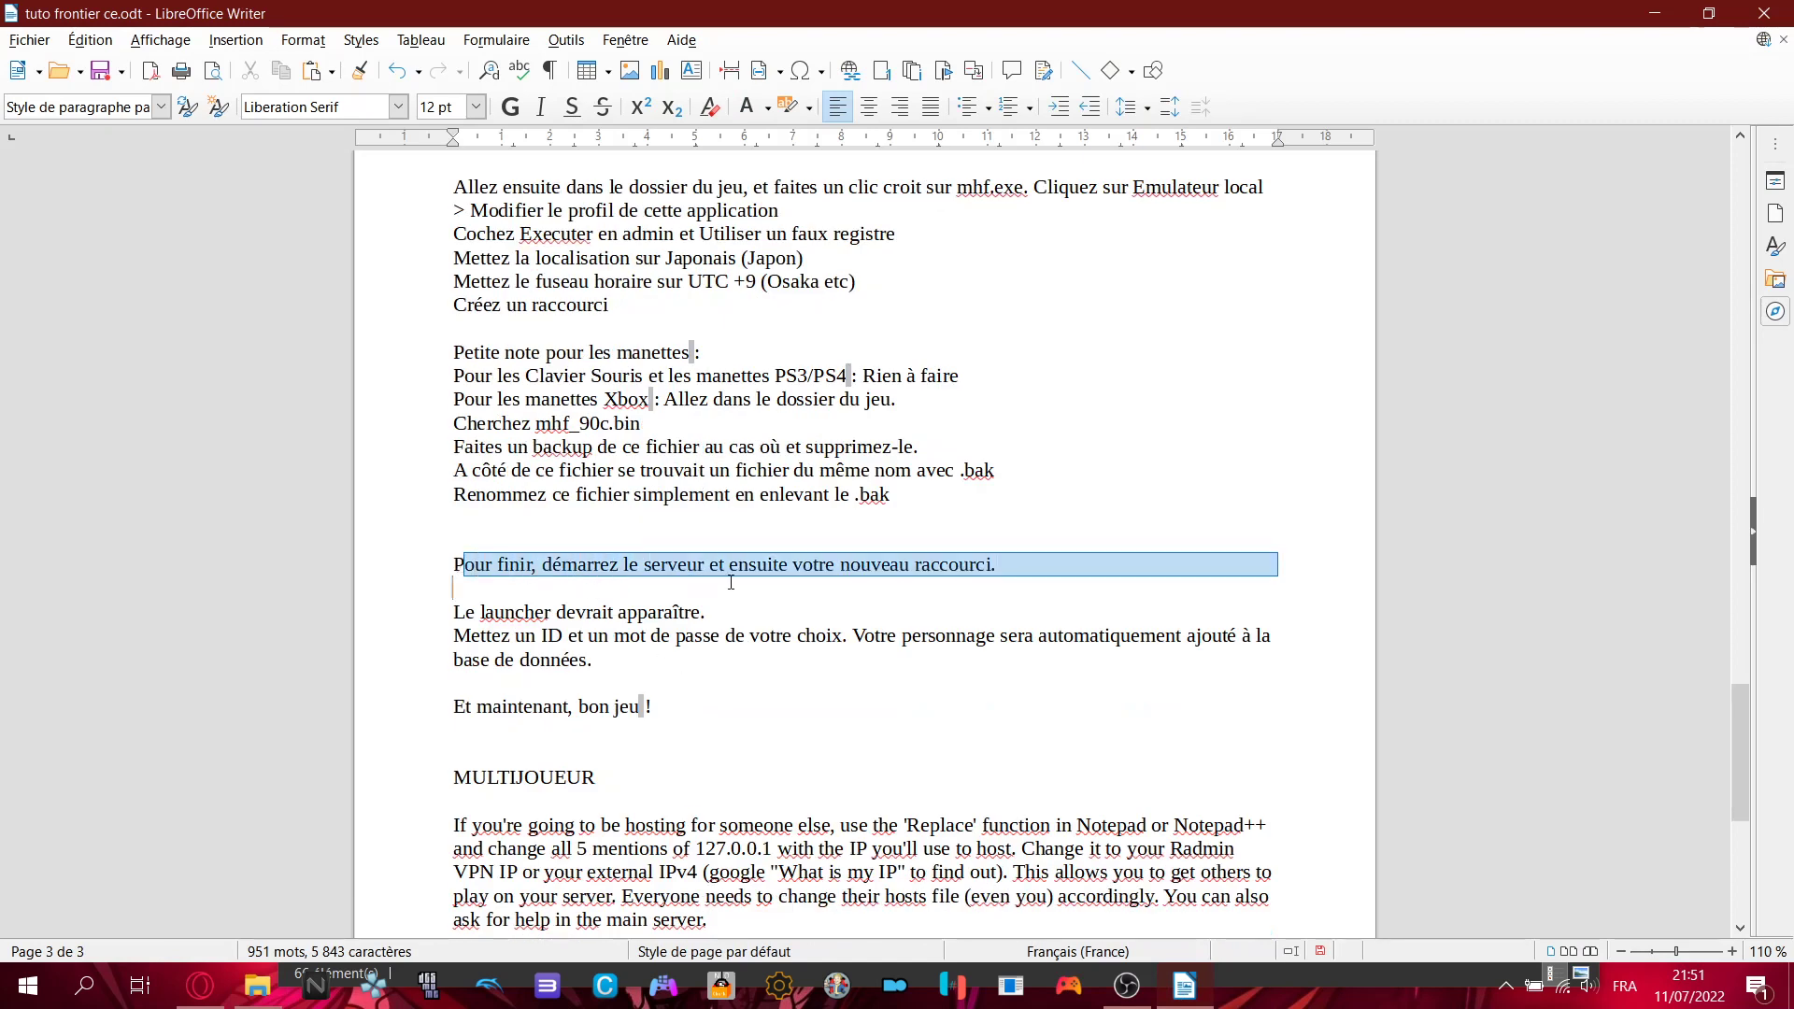
click(860, 577)
key(super+d)
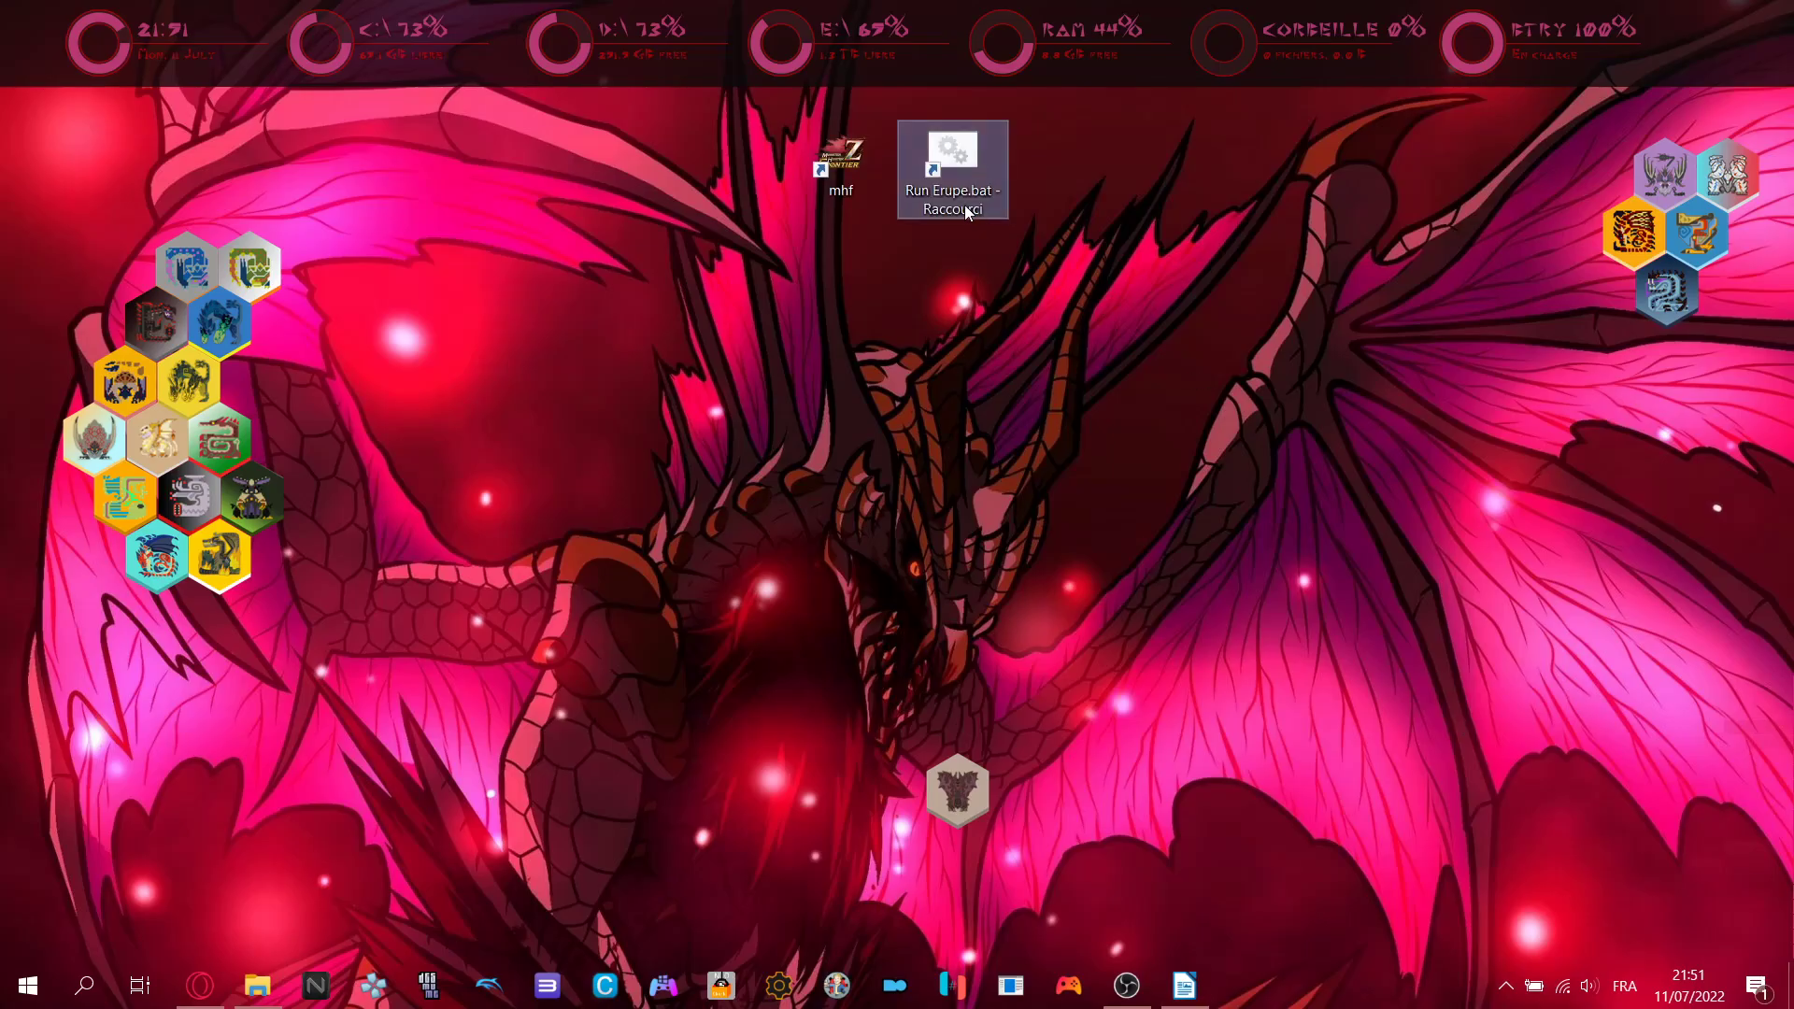
- Launch Run Erupe.bat, allow it through the firewall, minimize the console and restore the tutorial
double_click(964, 204)
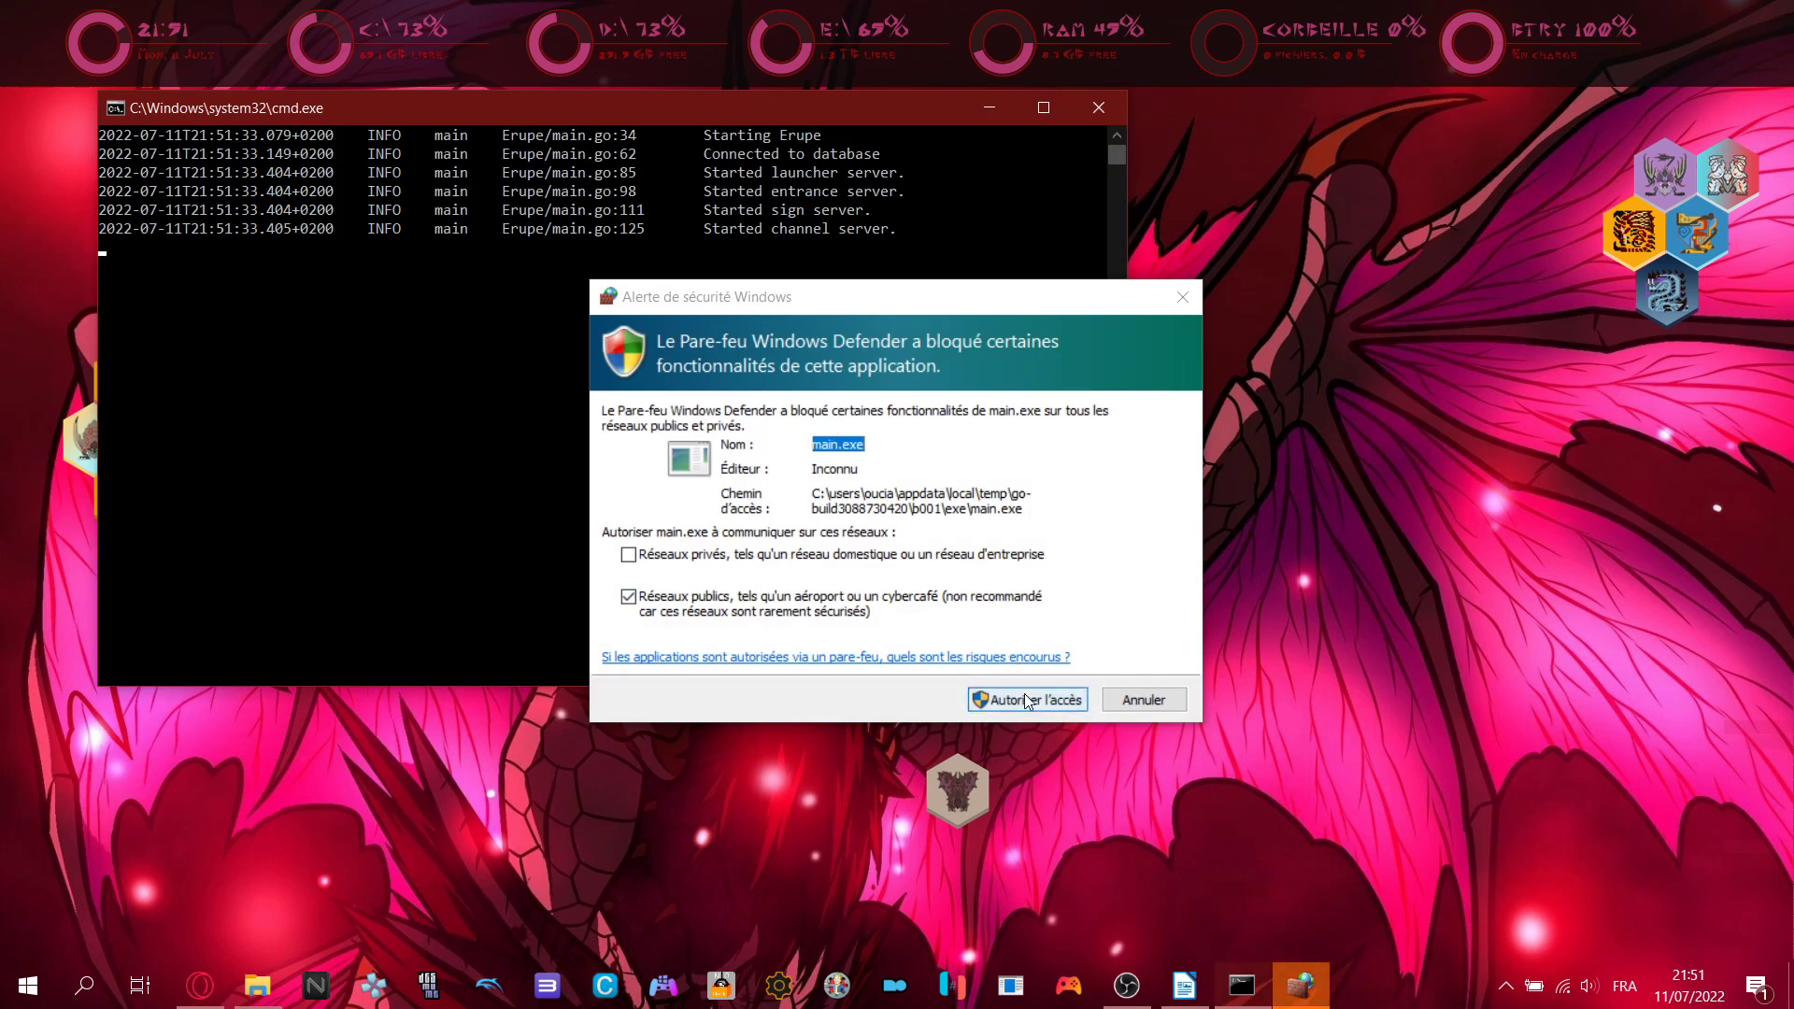
click(1014, 290)
key(Escape)
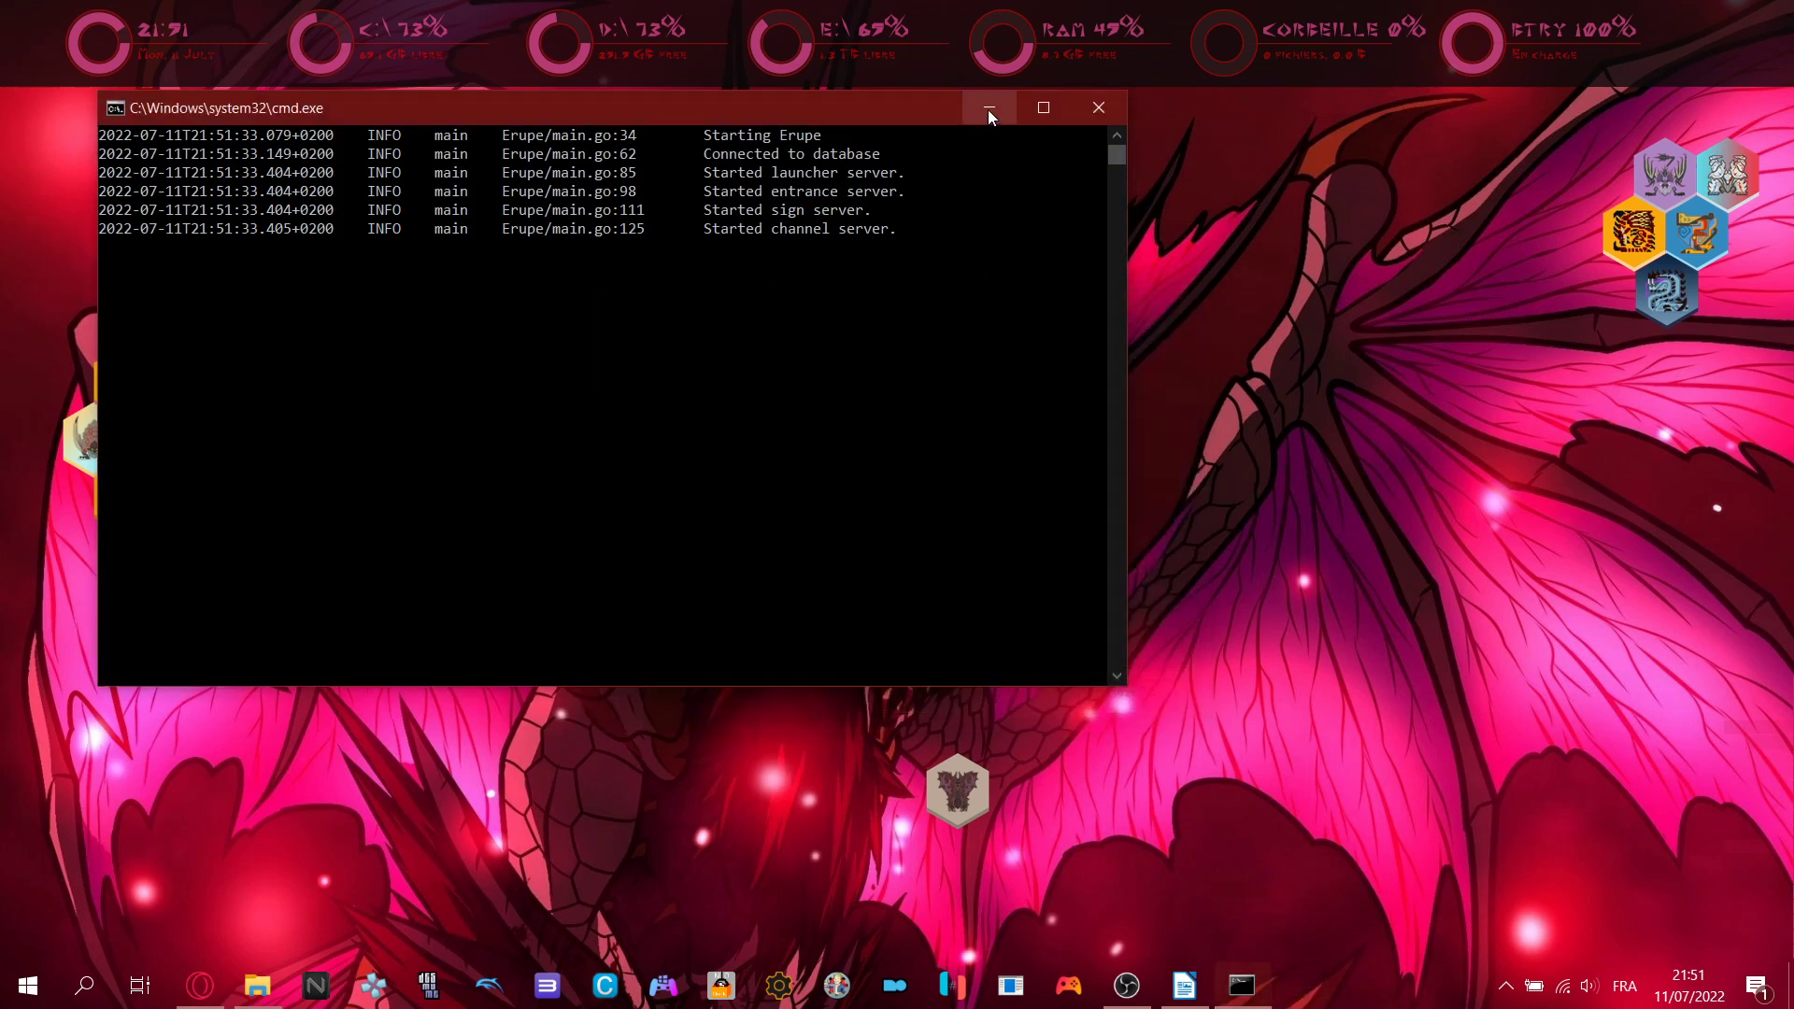
click(990, 113)
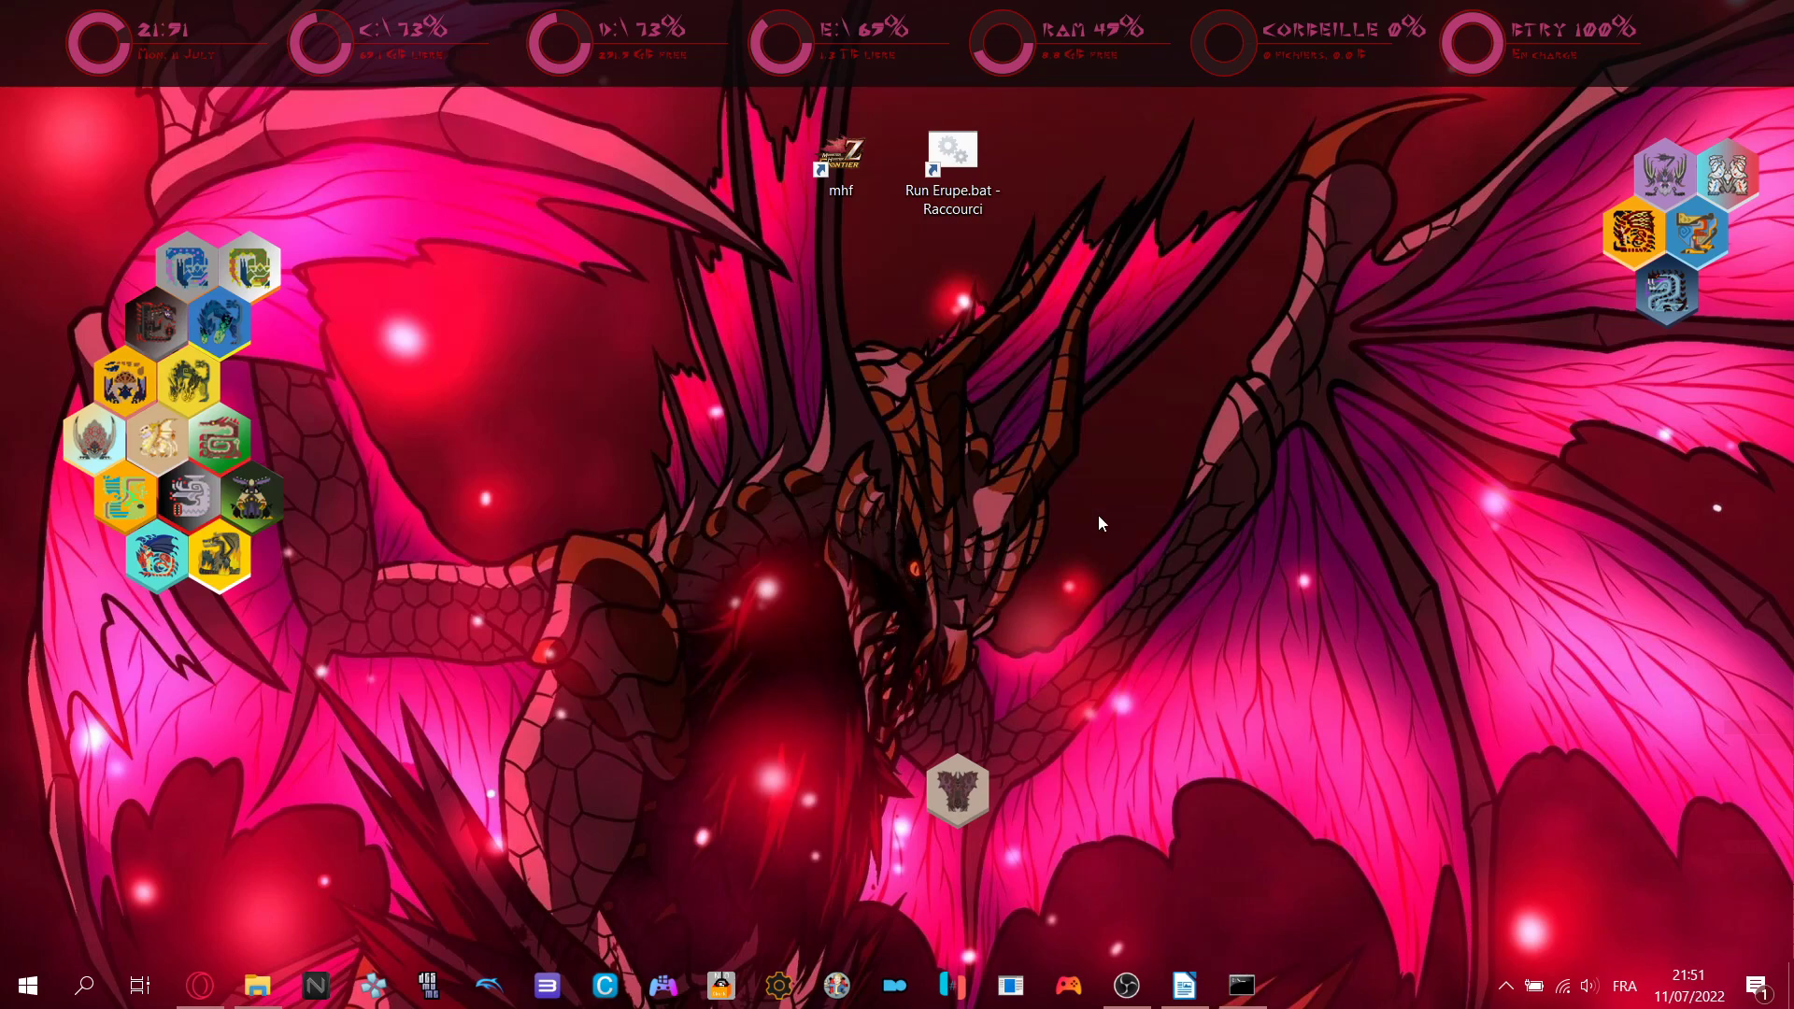
click(1185, 986)
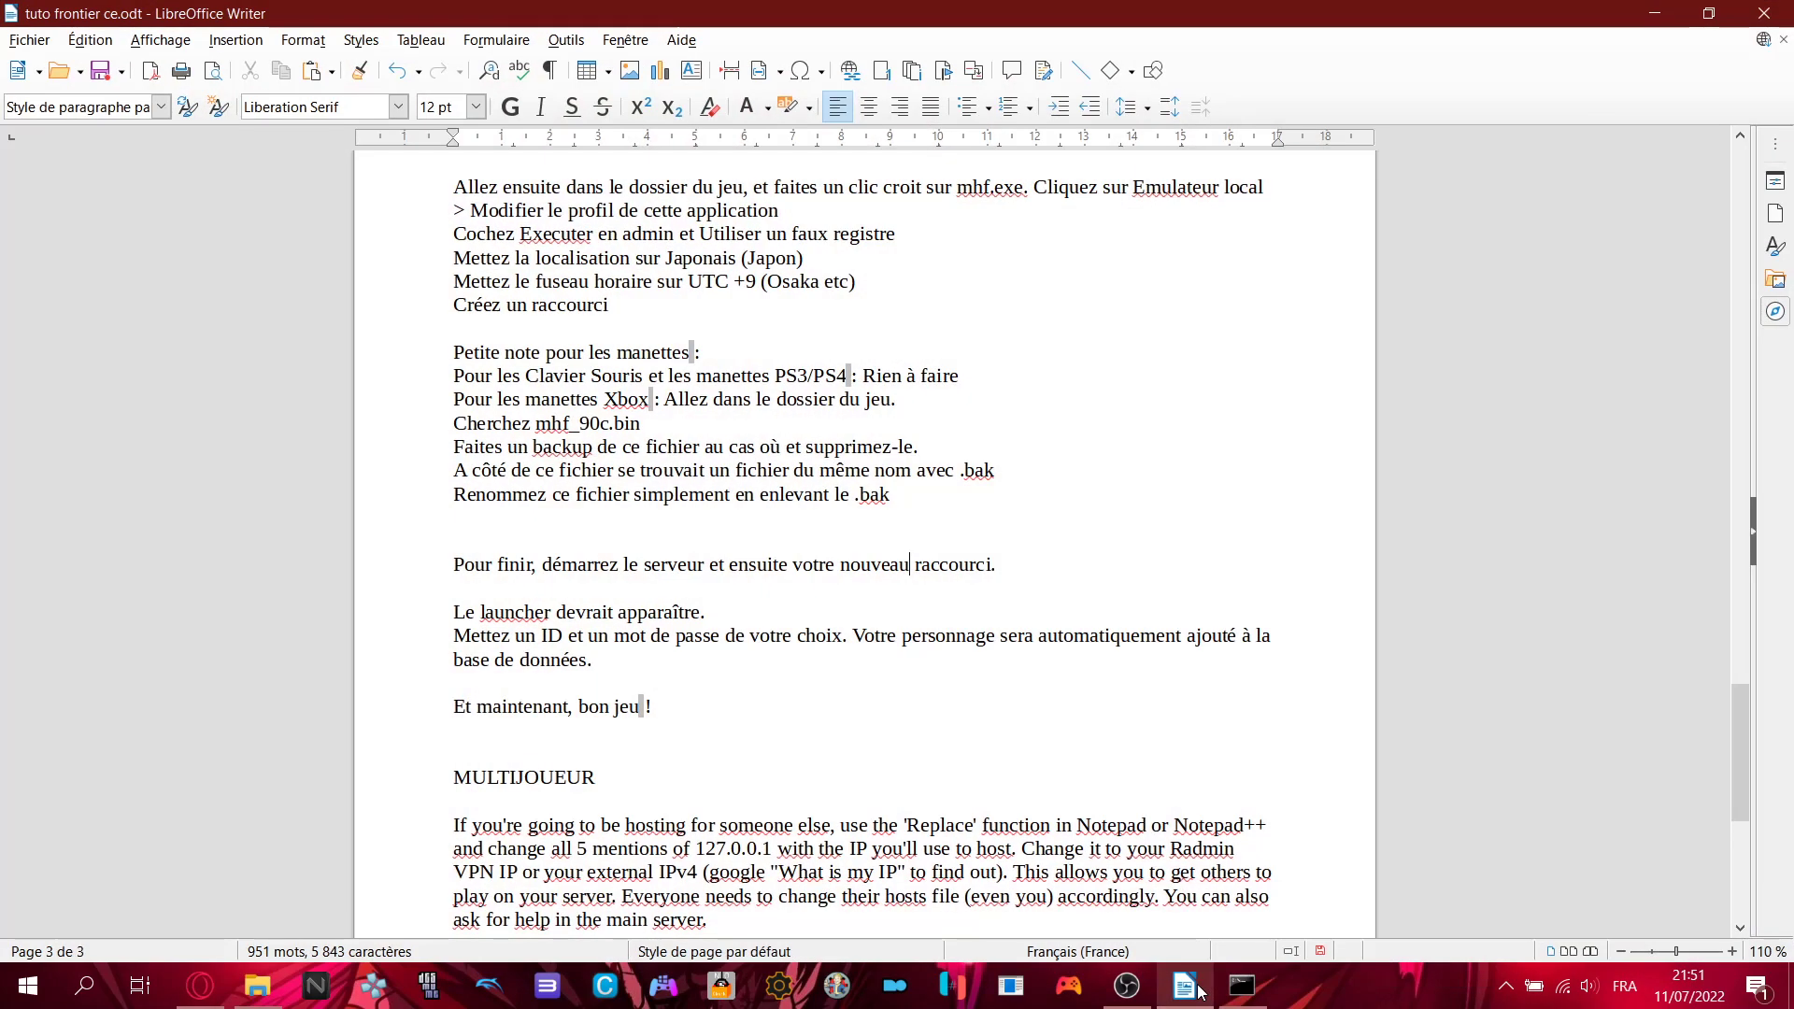
- Open the mhf launcher, recheck the tutorial, and put the cursor in the Mot de passe field
click(1199, 990)
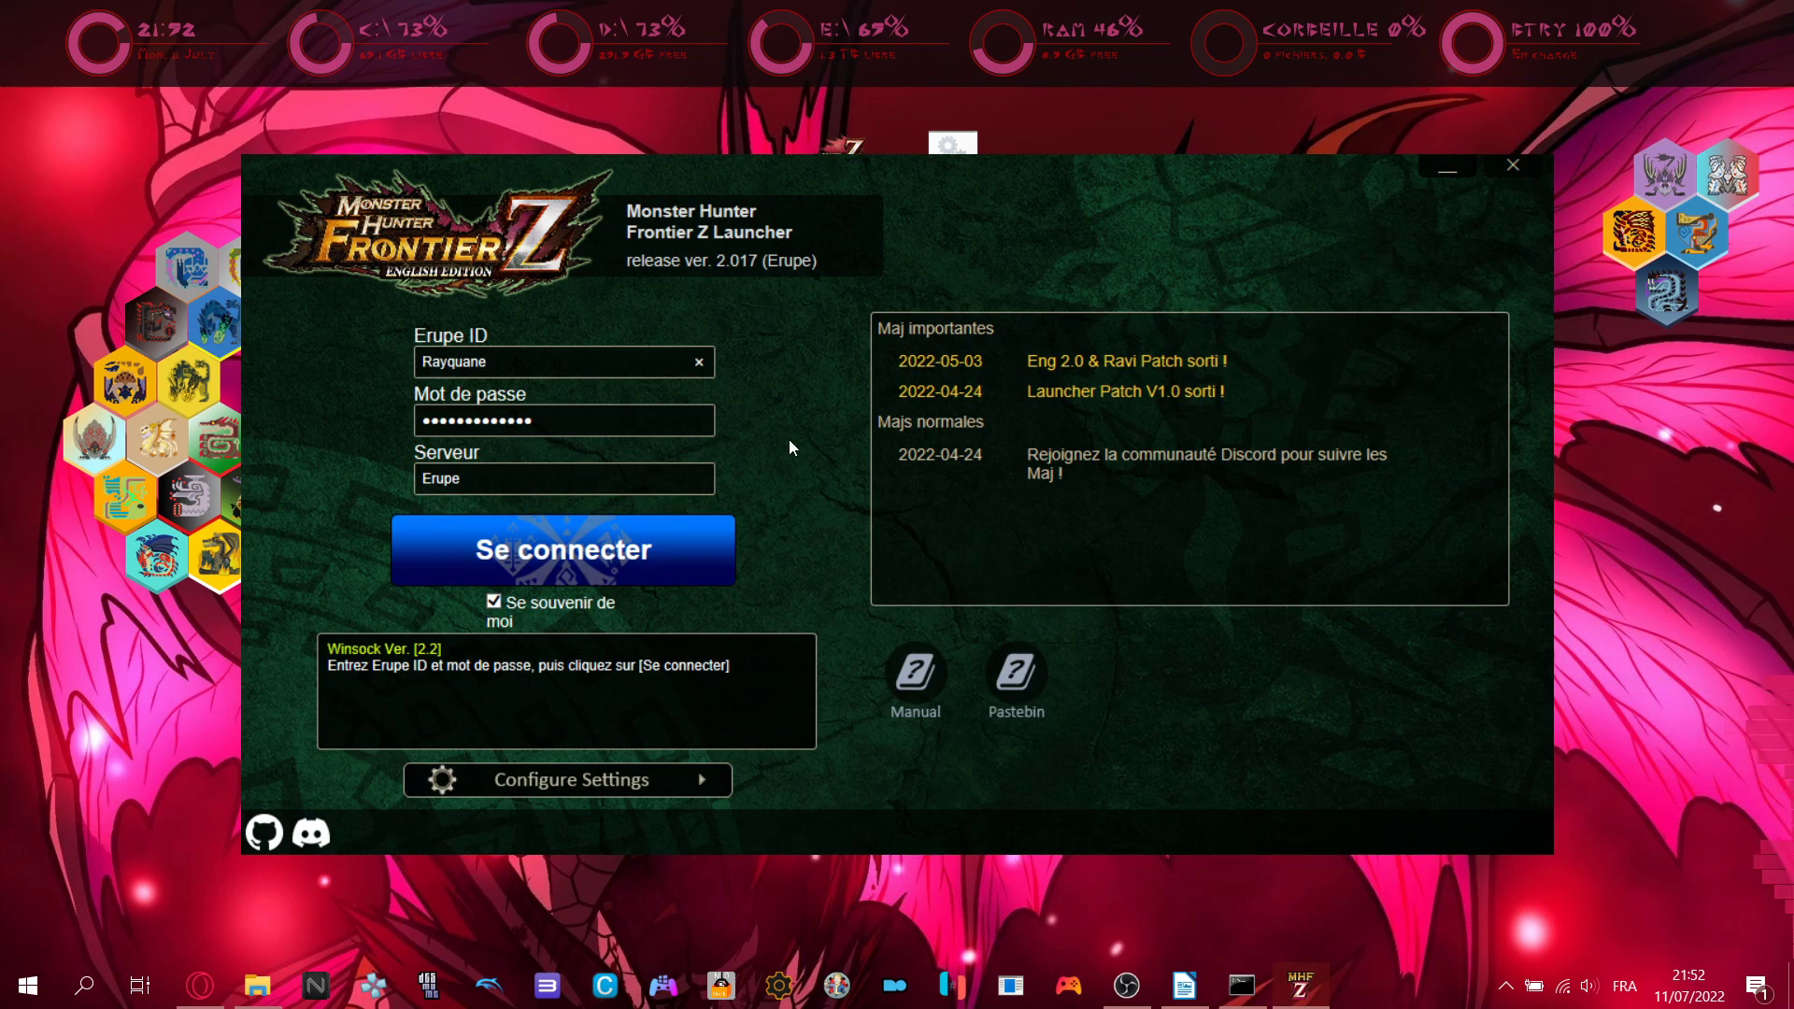
click(1184, 986)
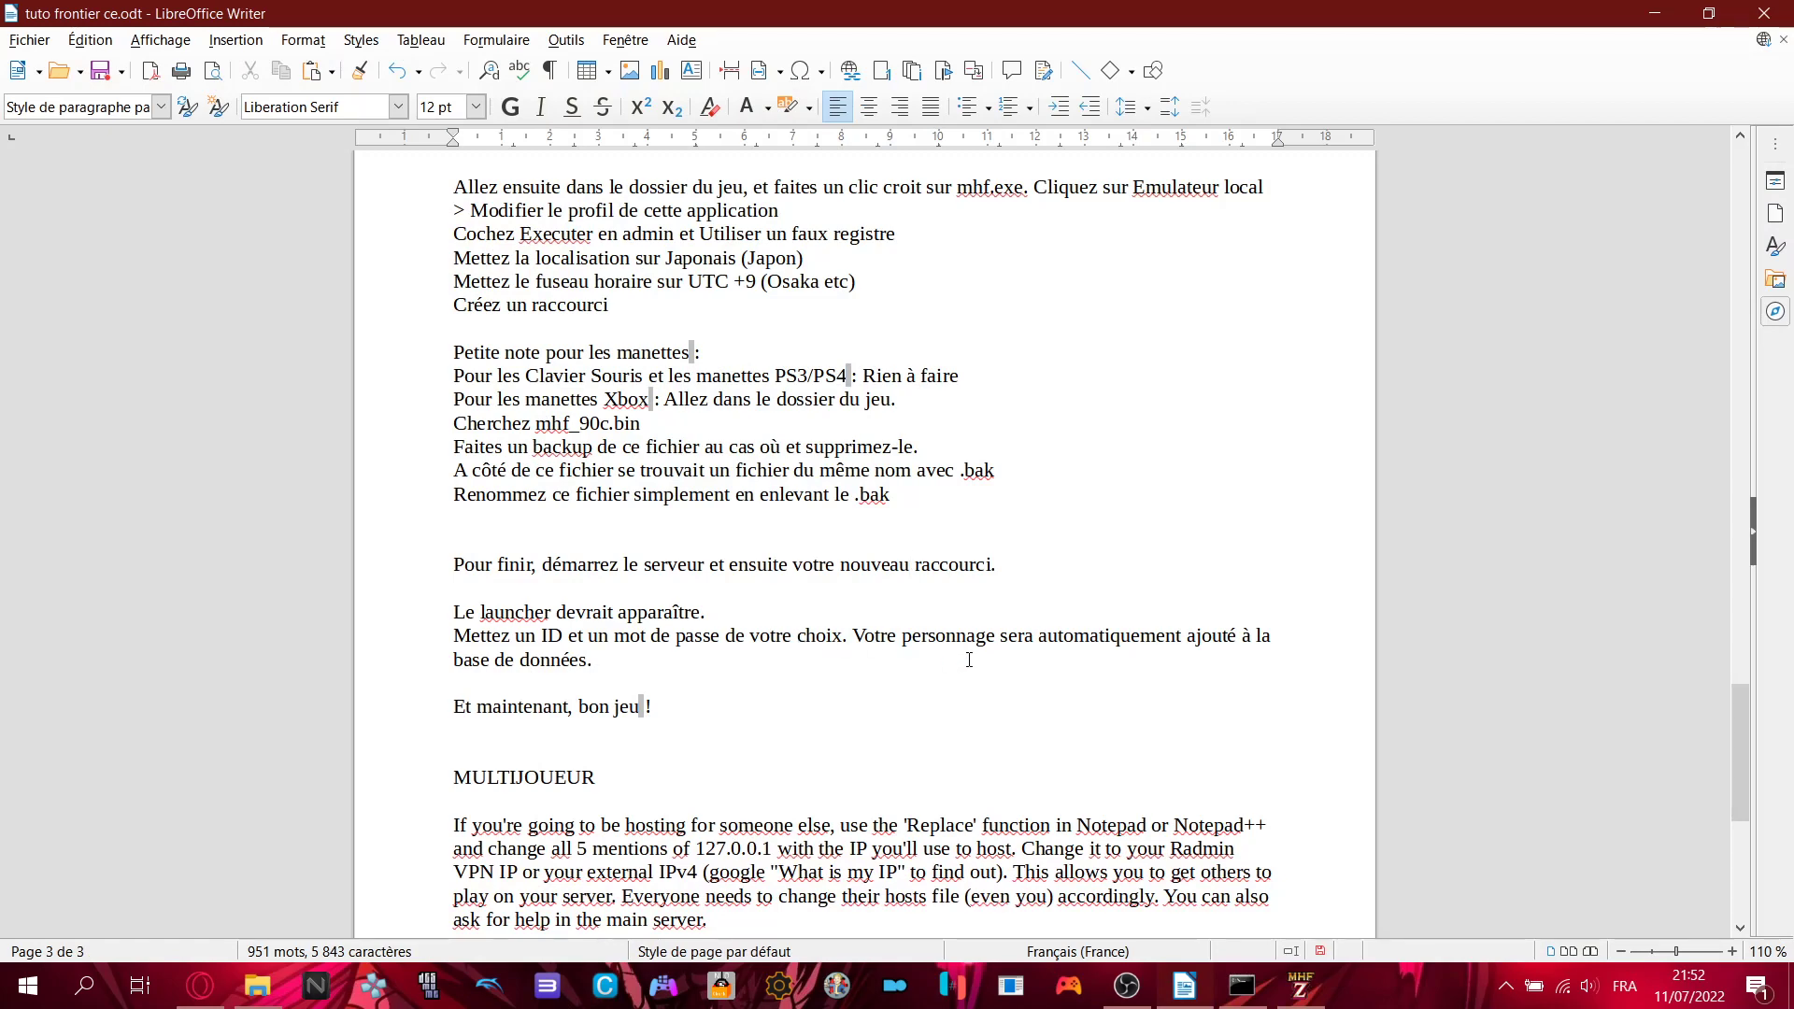
click(1675, 20)
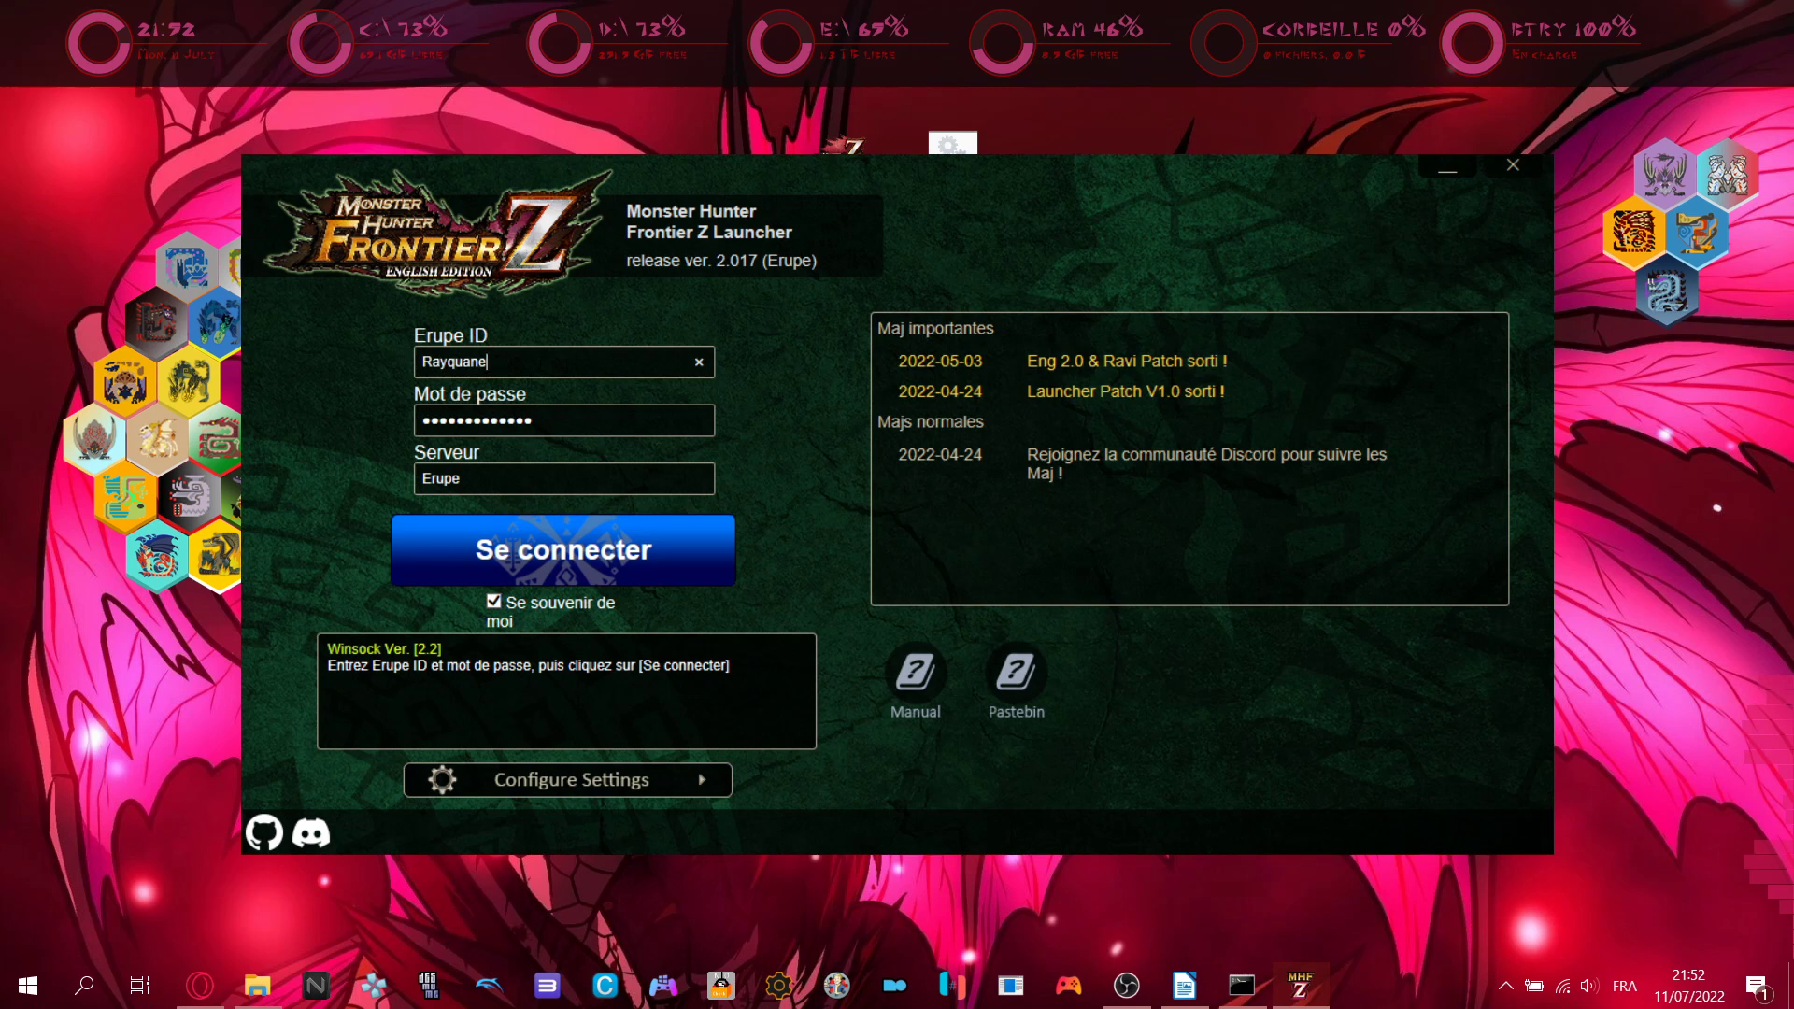
click(566, 421)
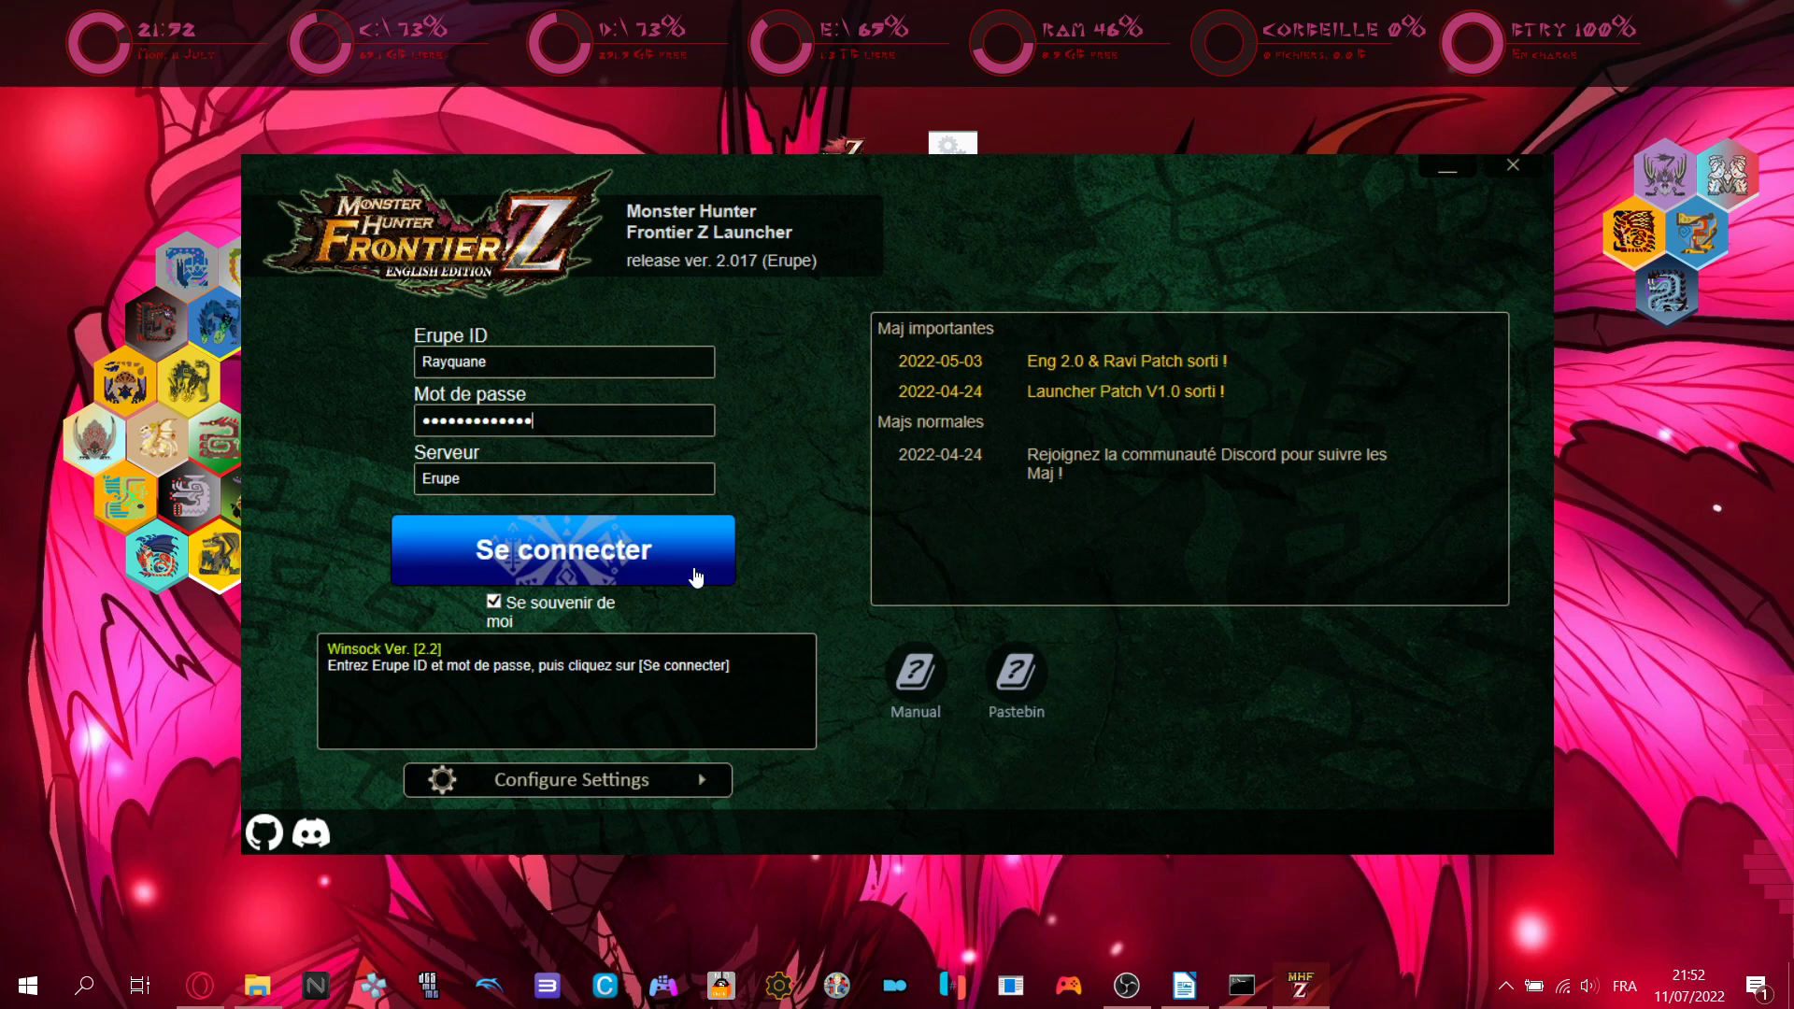
- Log in to the Erupe server with 'Se connecter', then open the launcher's Configure Settings window
click(621, 548)
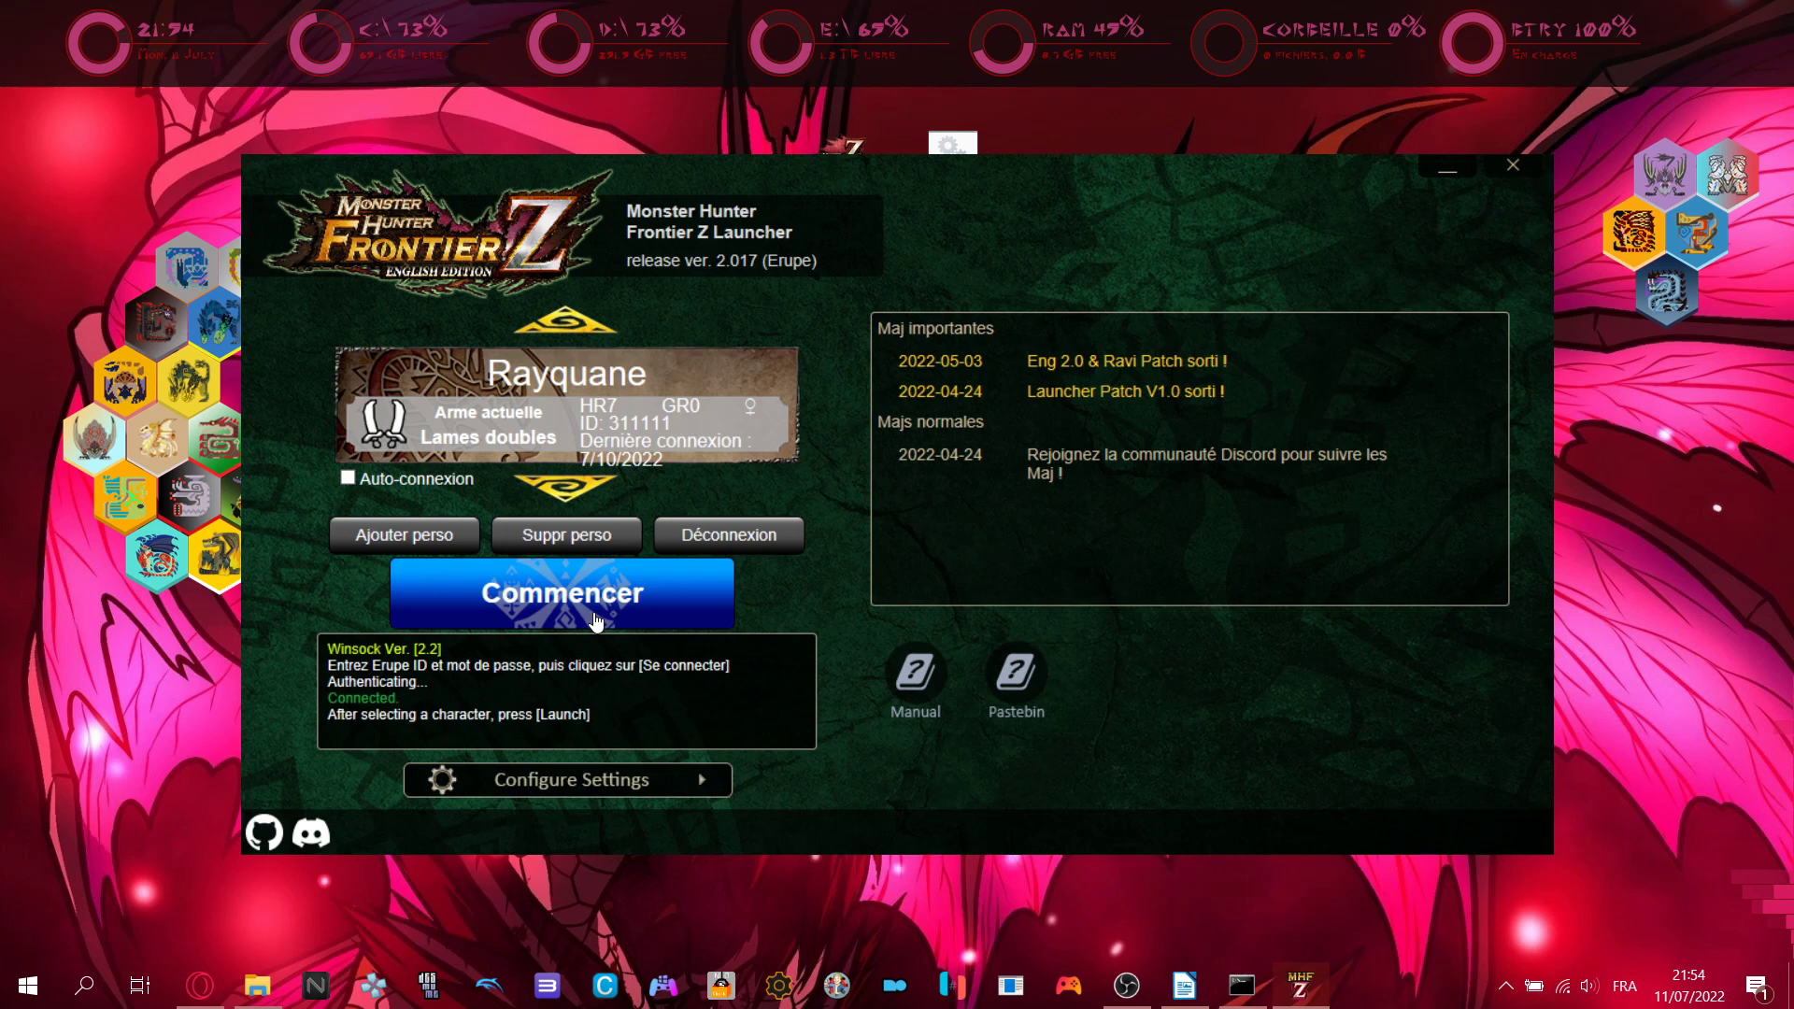
click(639, 781)
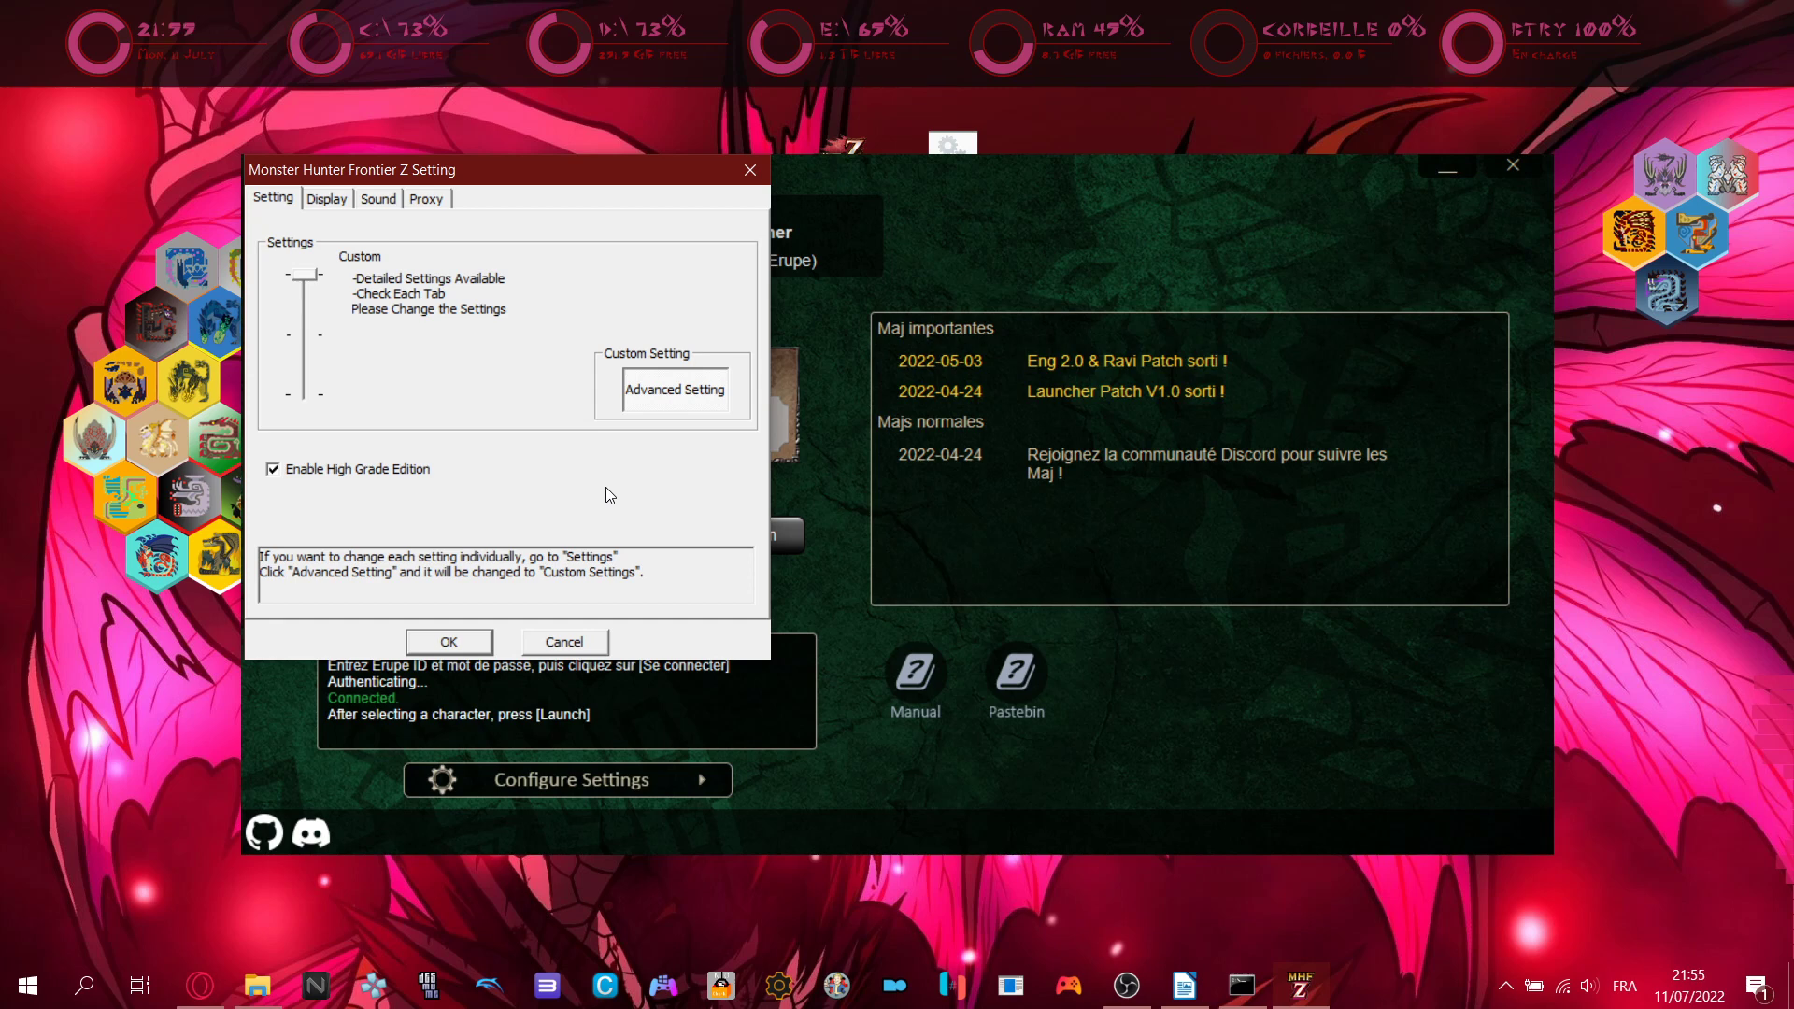
- Review the Display, Sound, Proxy and Setting tabs, then cancel the settings window without changes
click(327, 200)
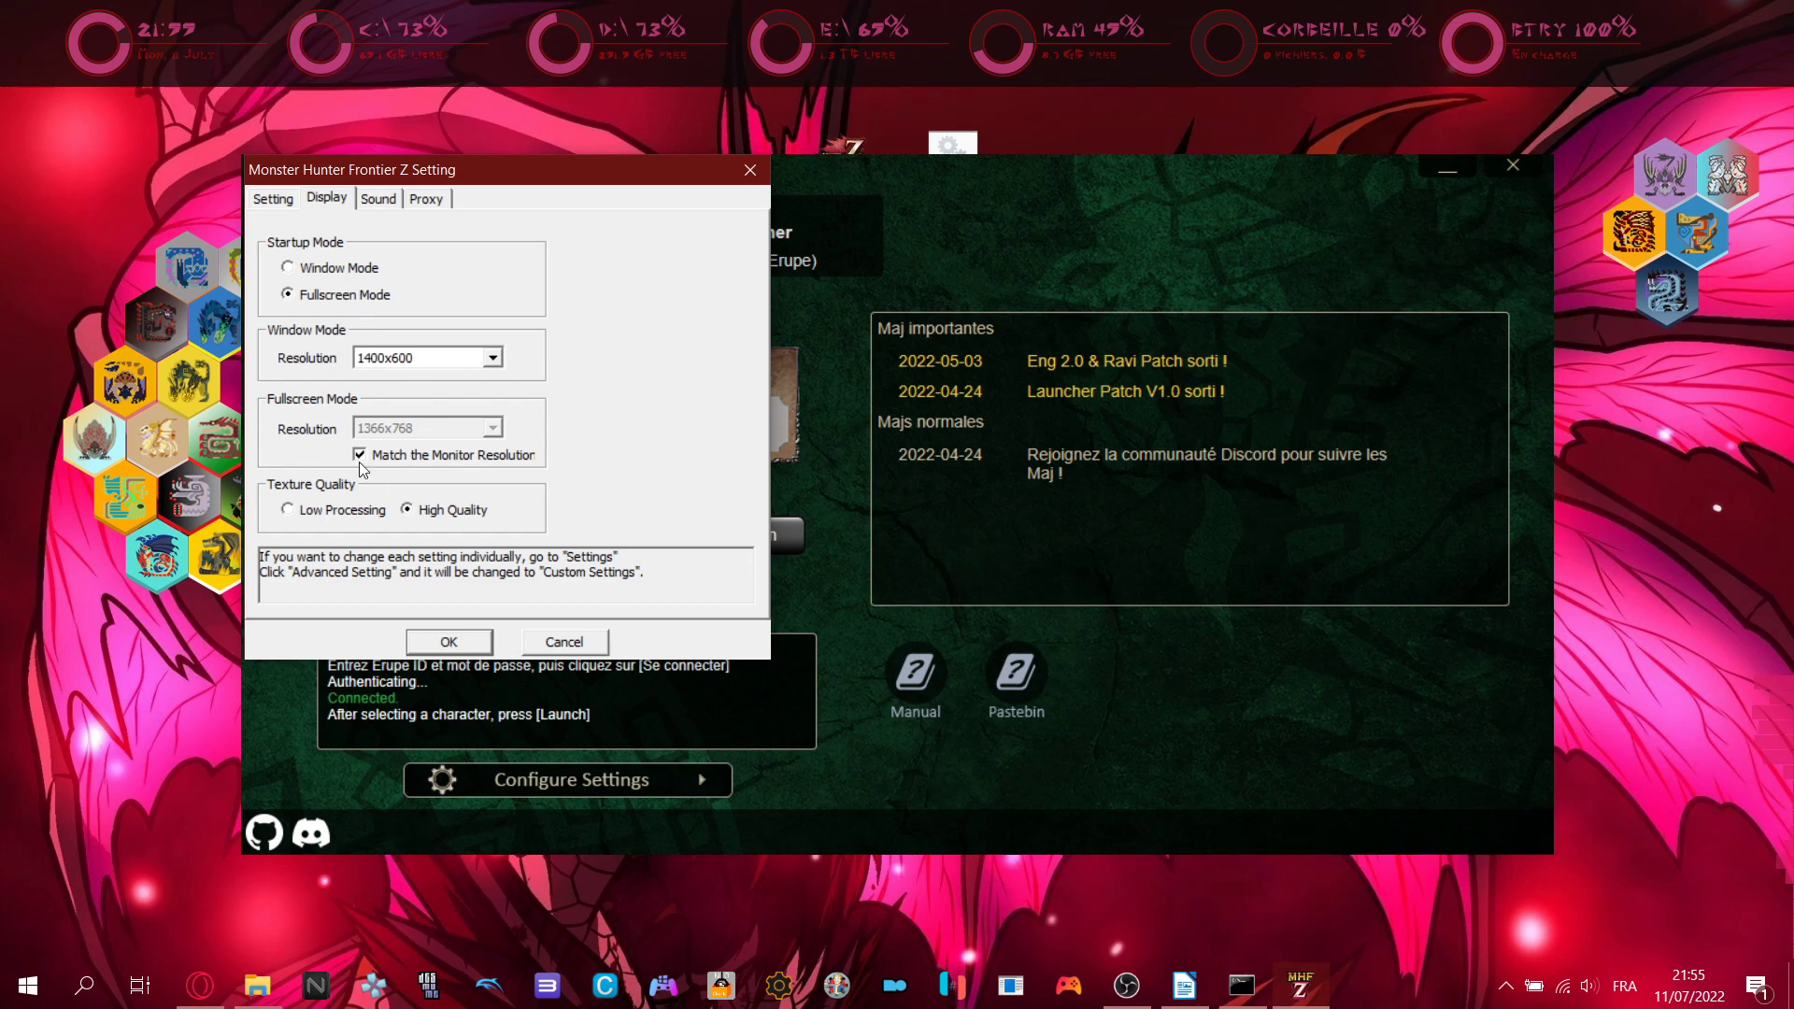
click(379, 200)
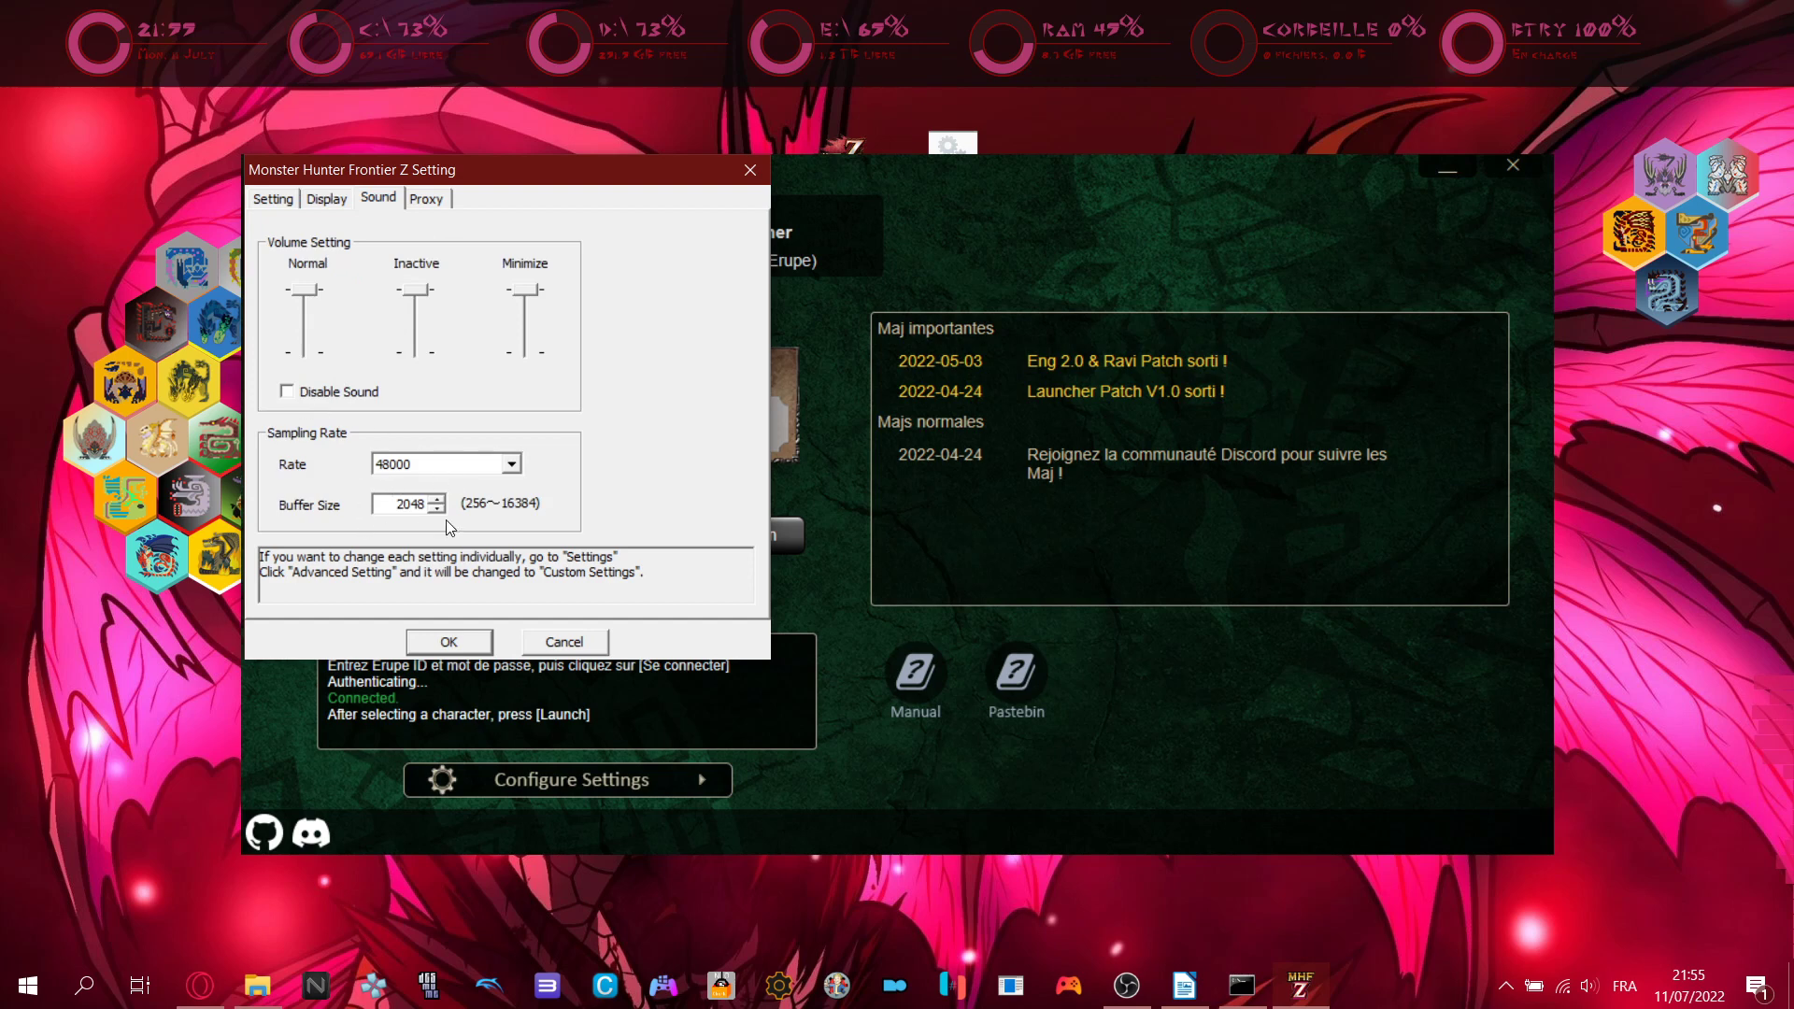
click(425, 199)
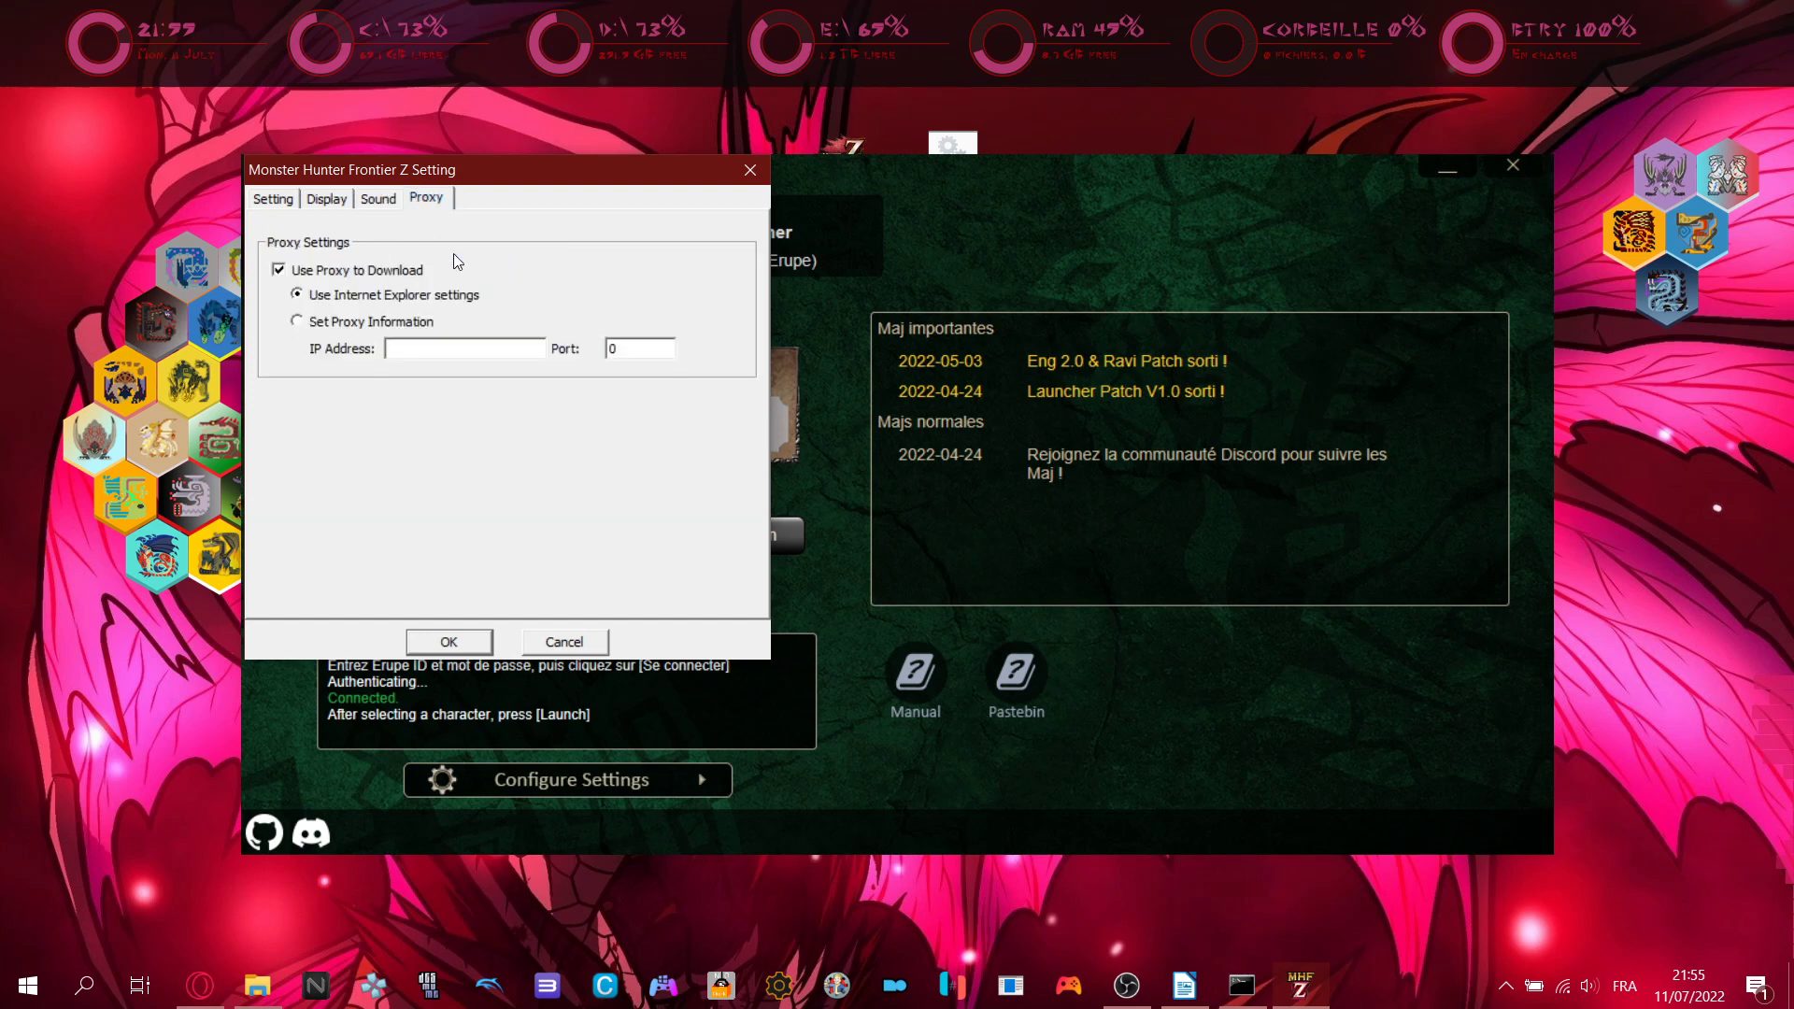
click(280, 199)
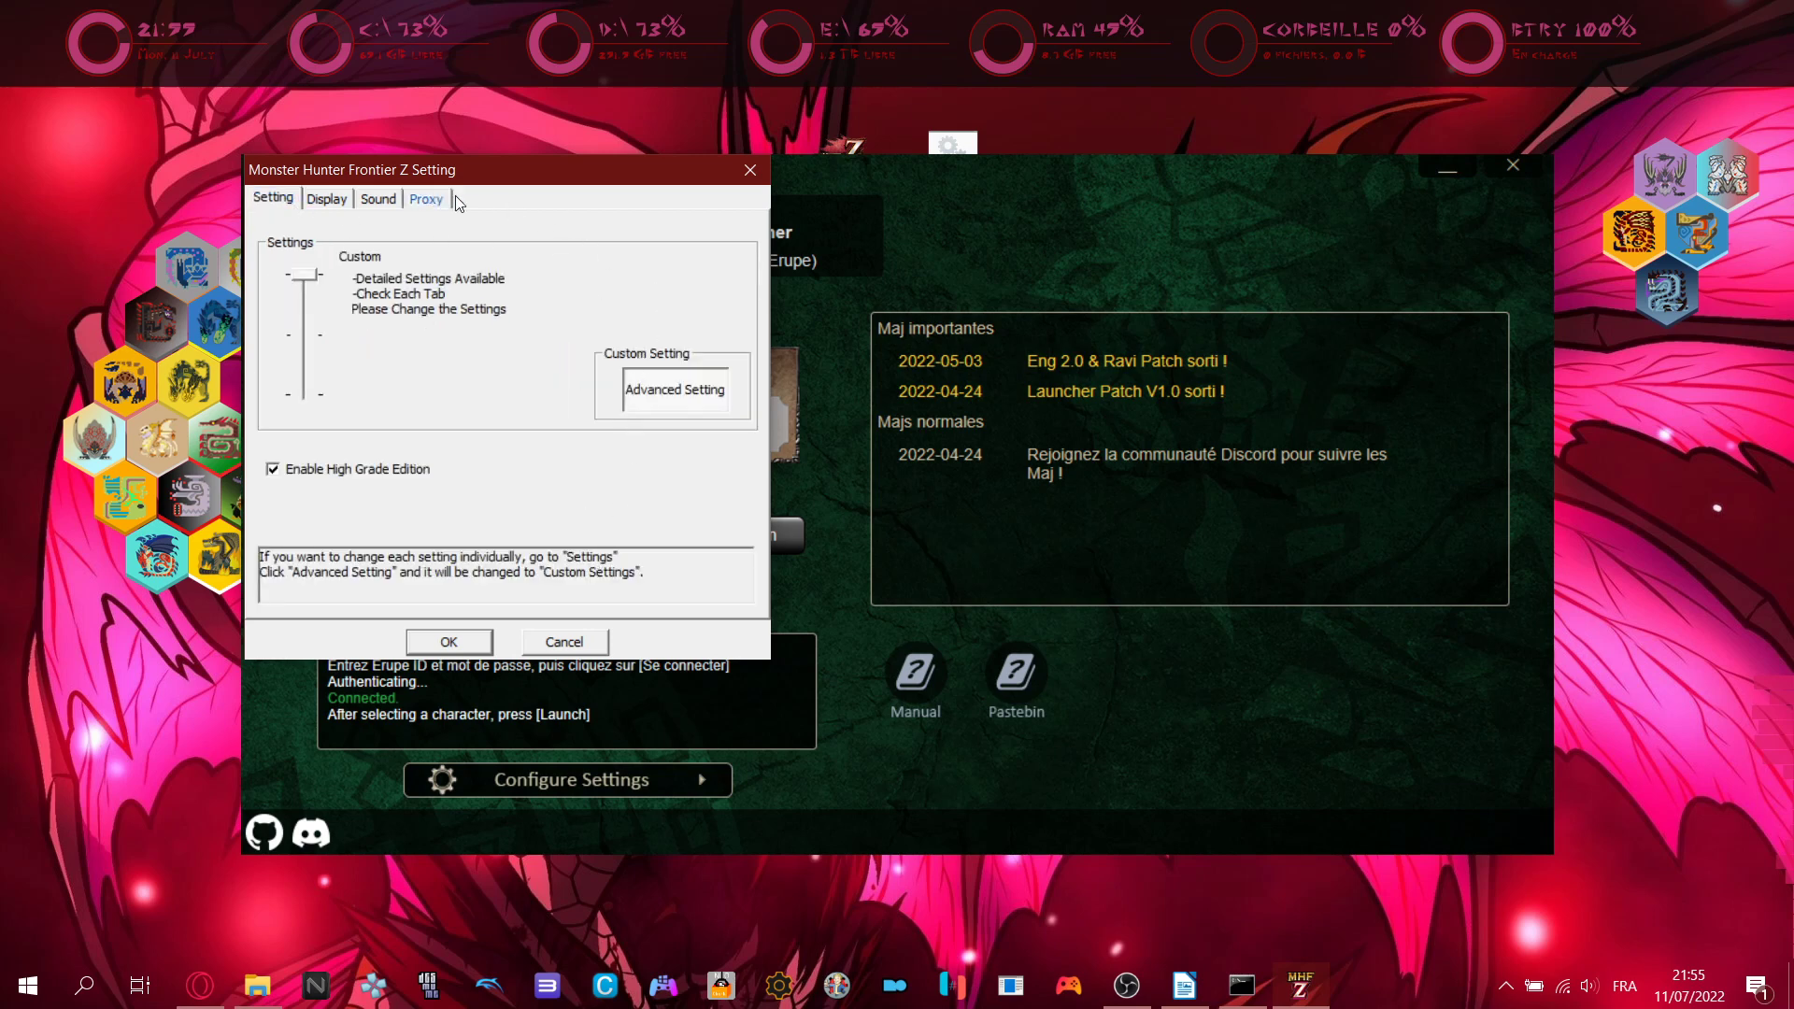
click(572, 643)
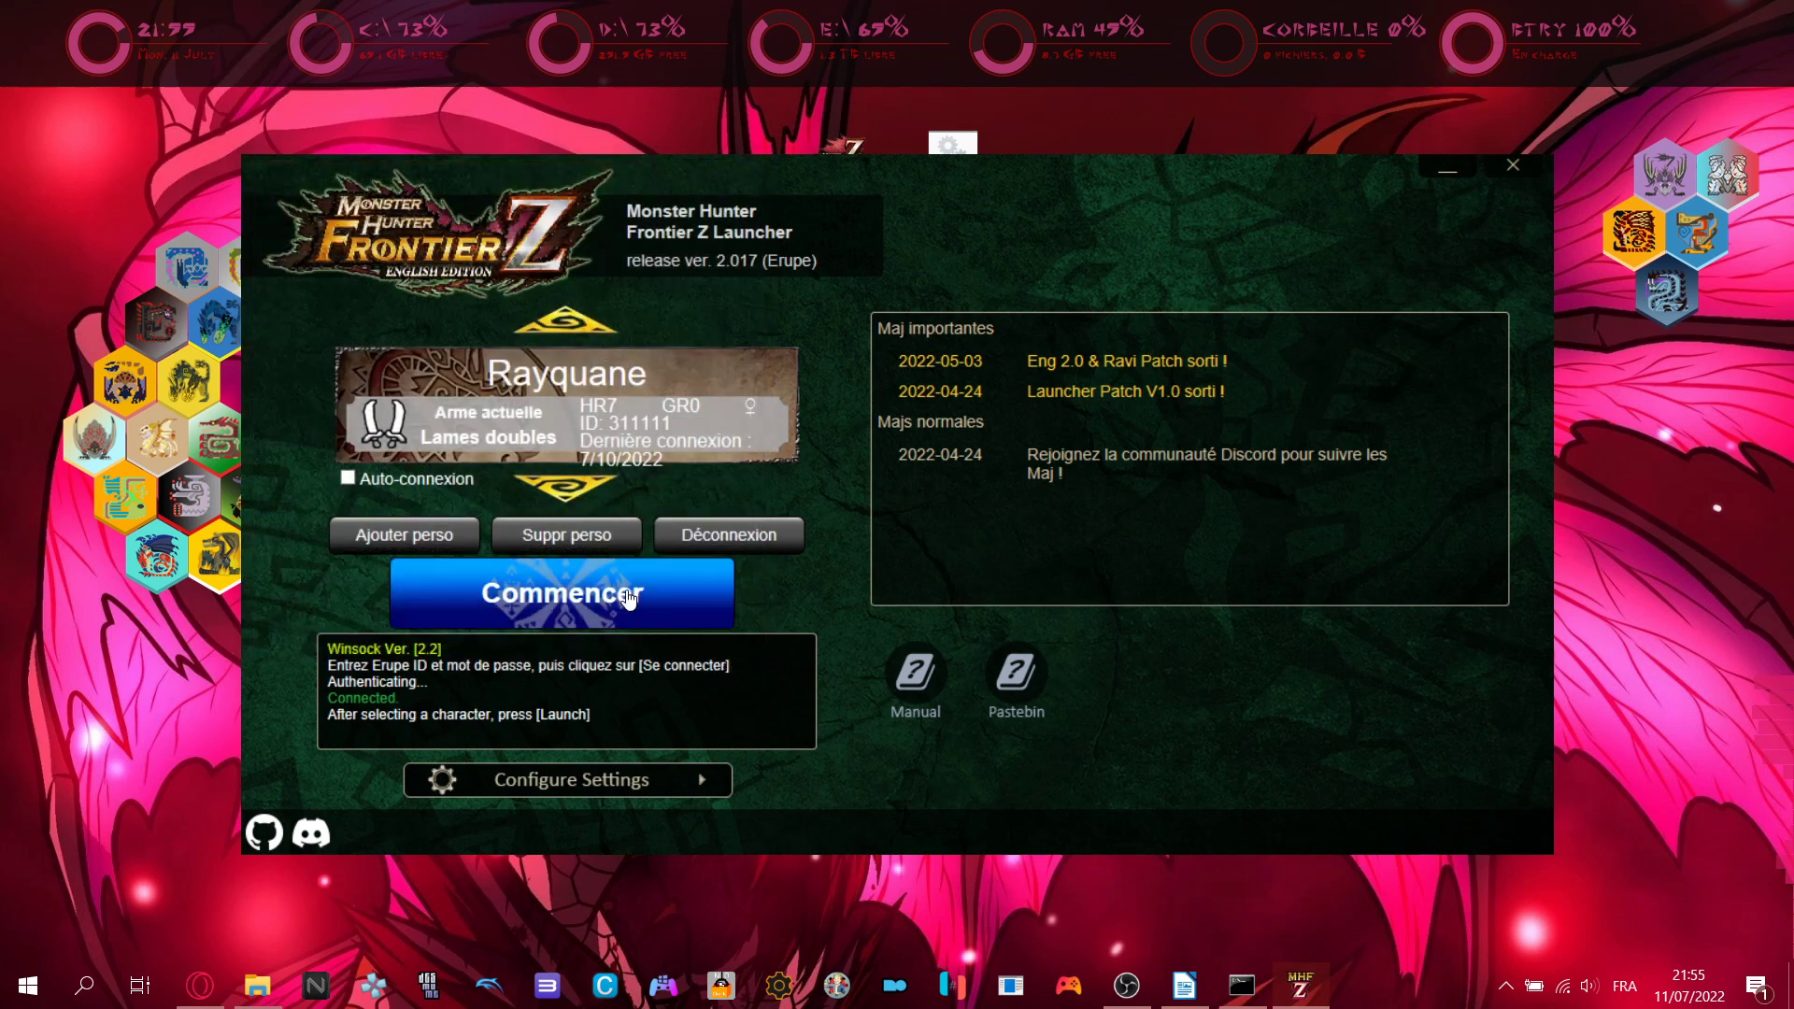
- Launch the game with the character and enter the Options menu from the title screen
click(629, 599)
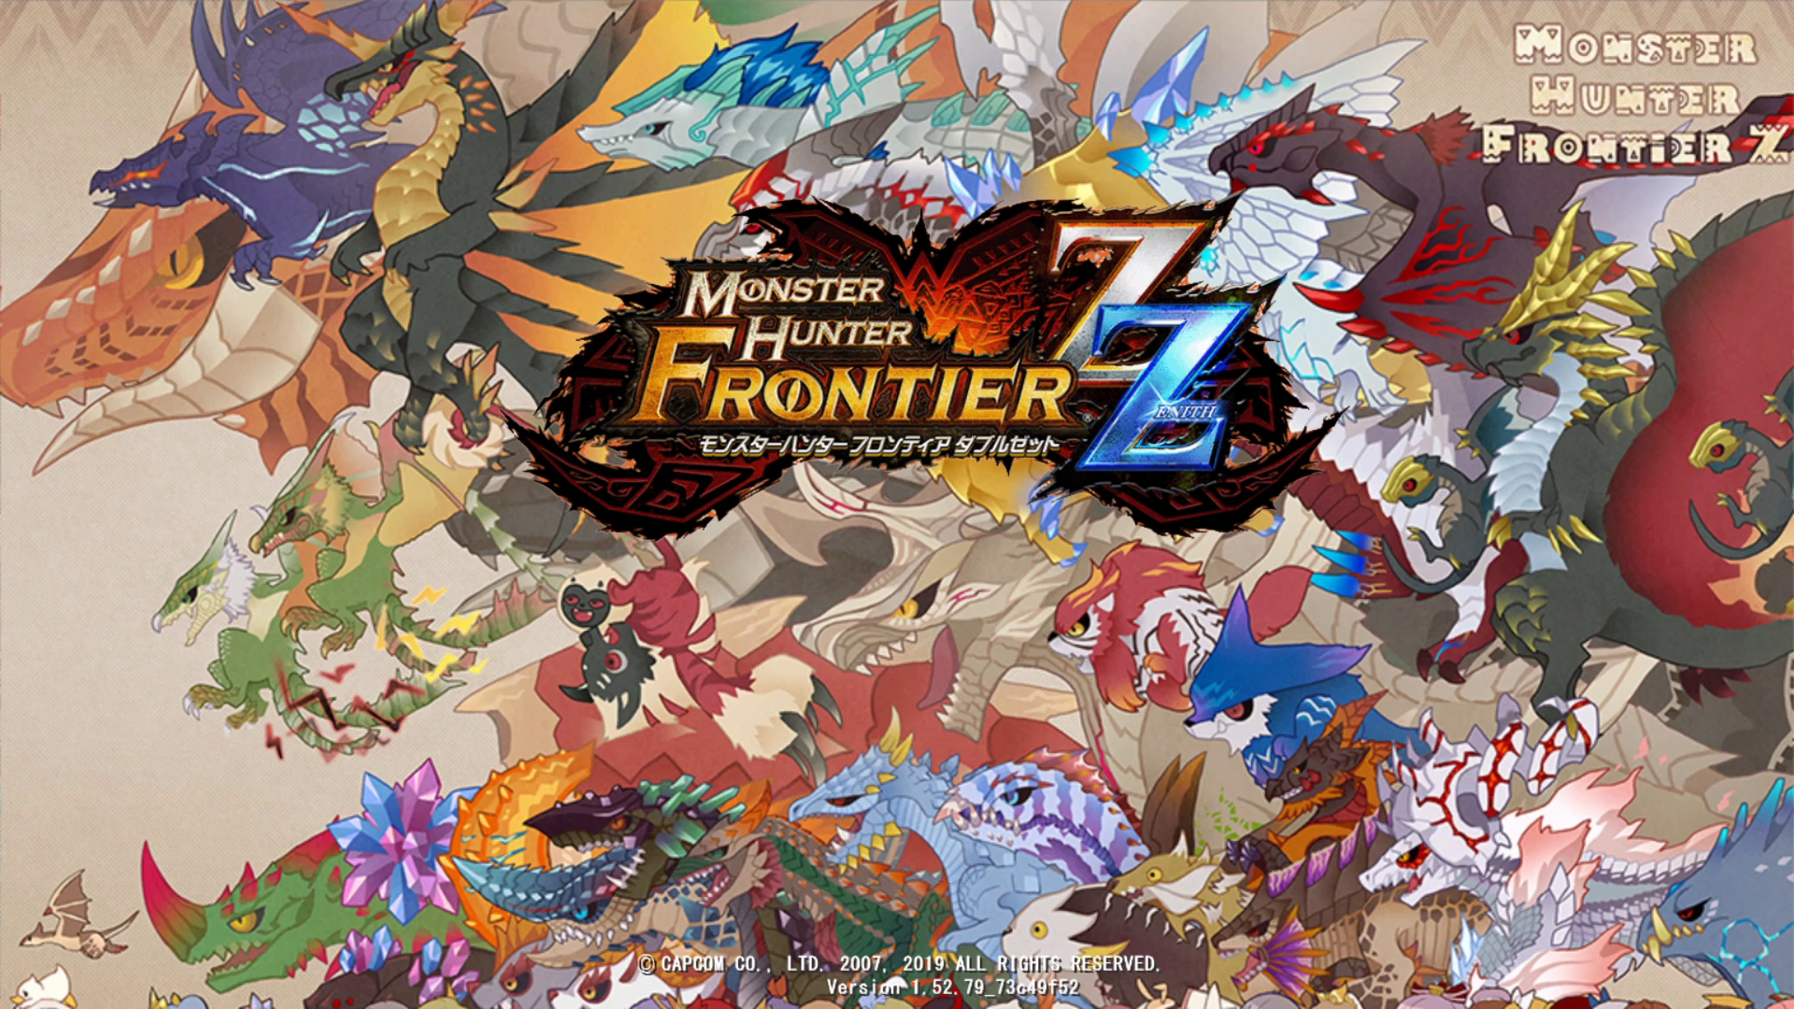
key(Return)
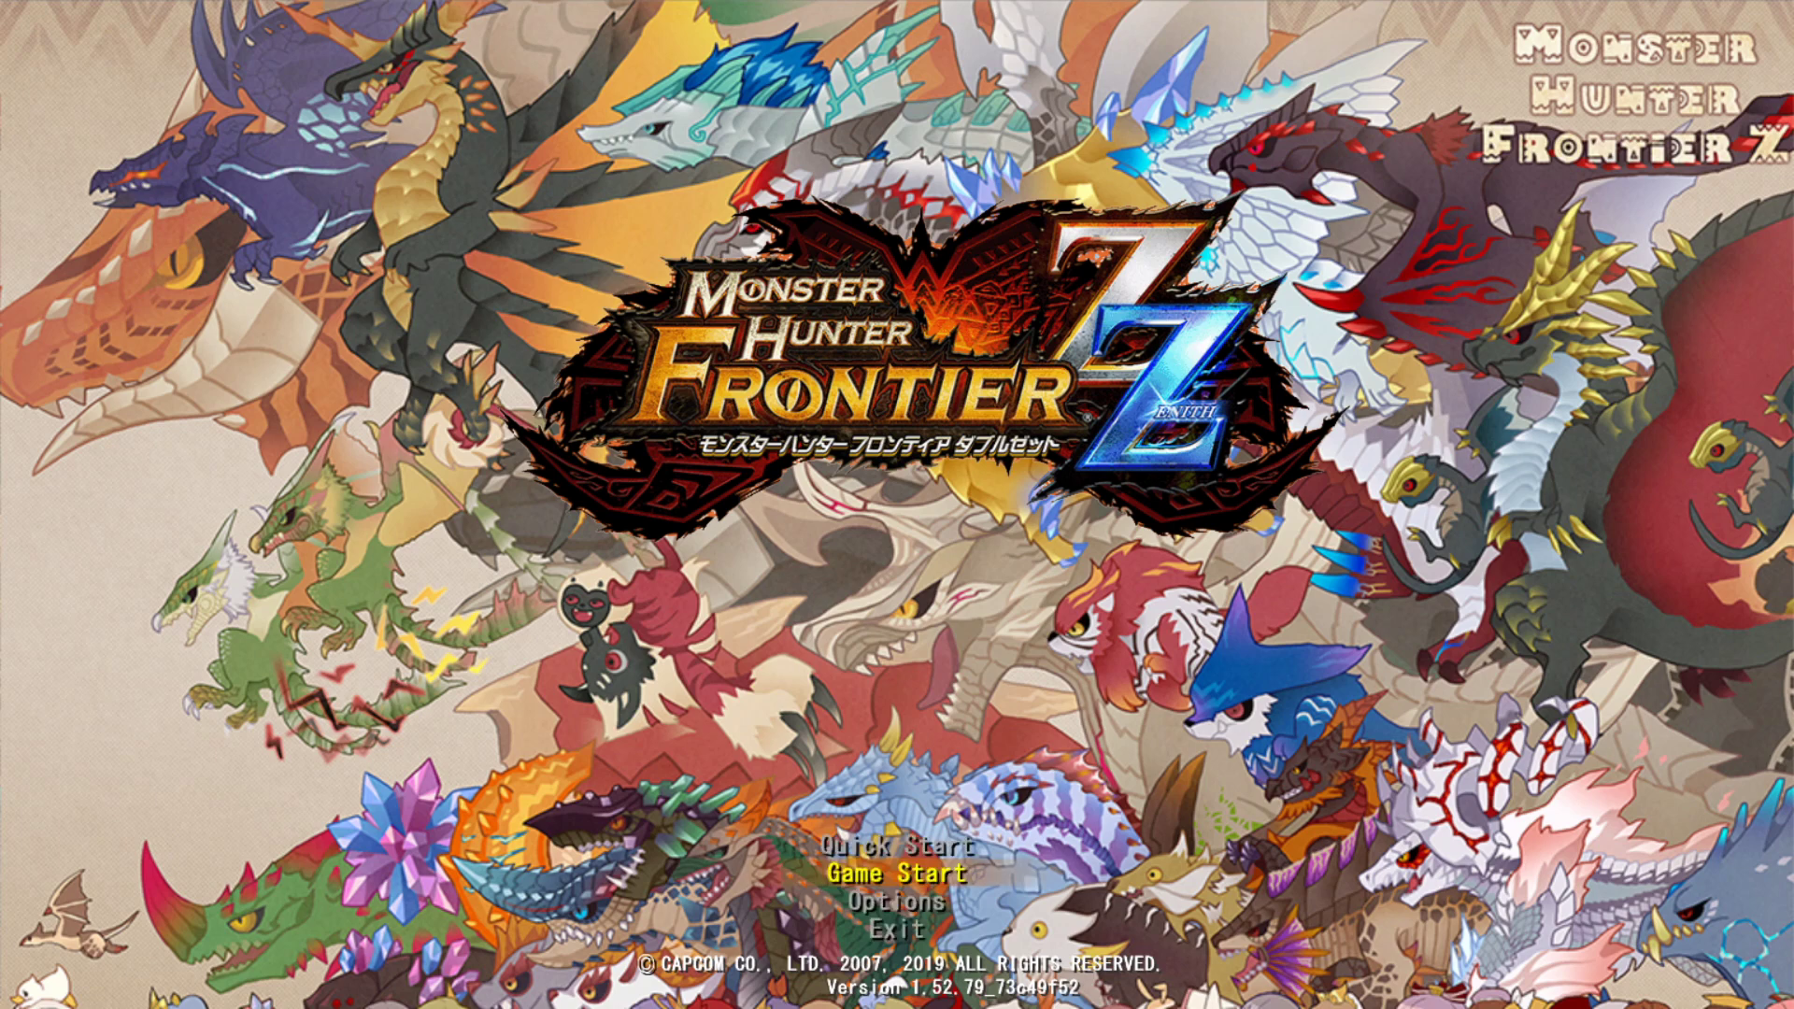
key(Up)
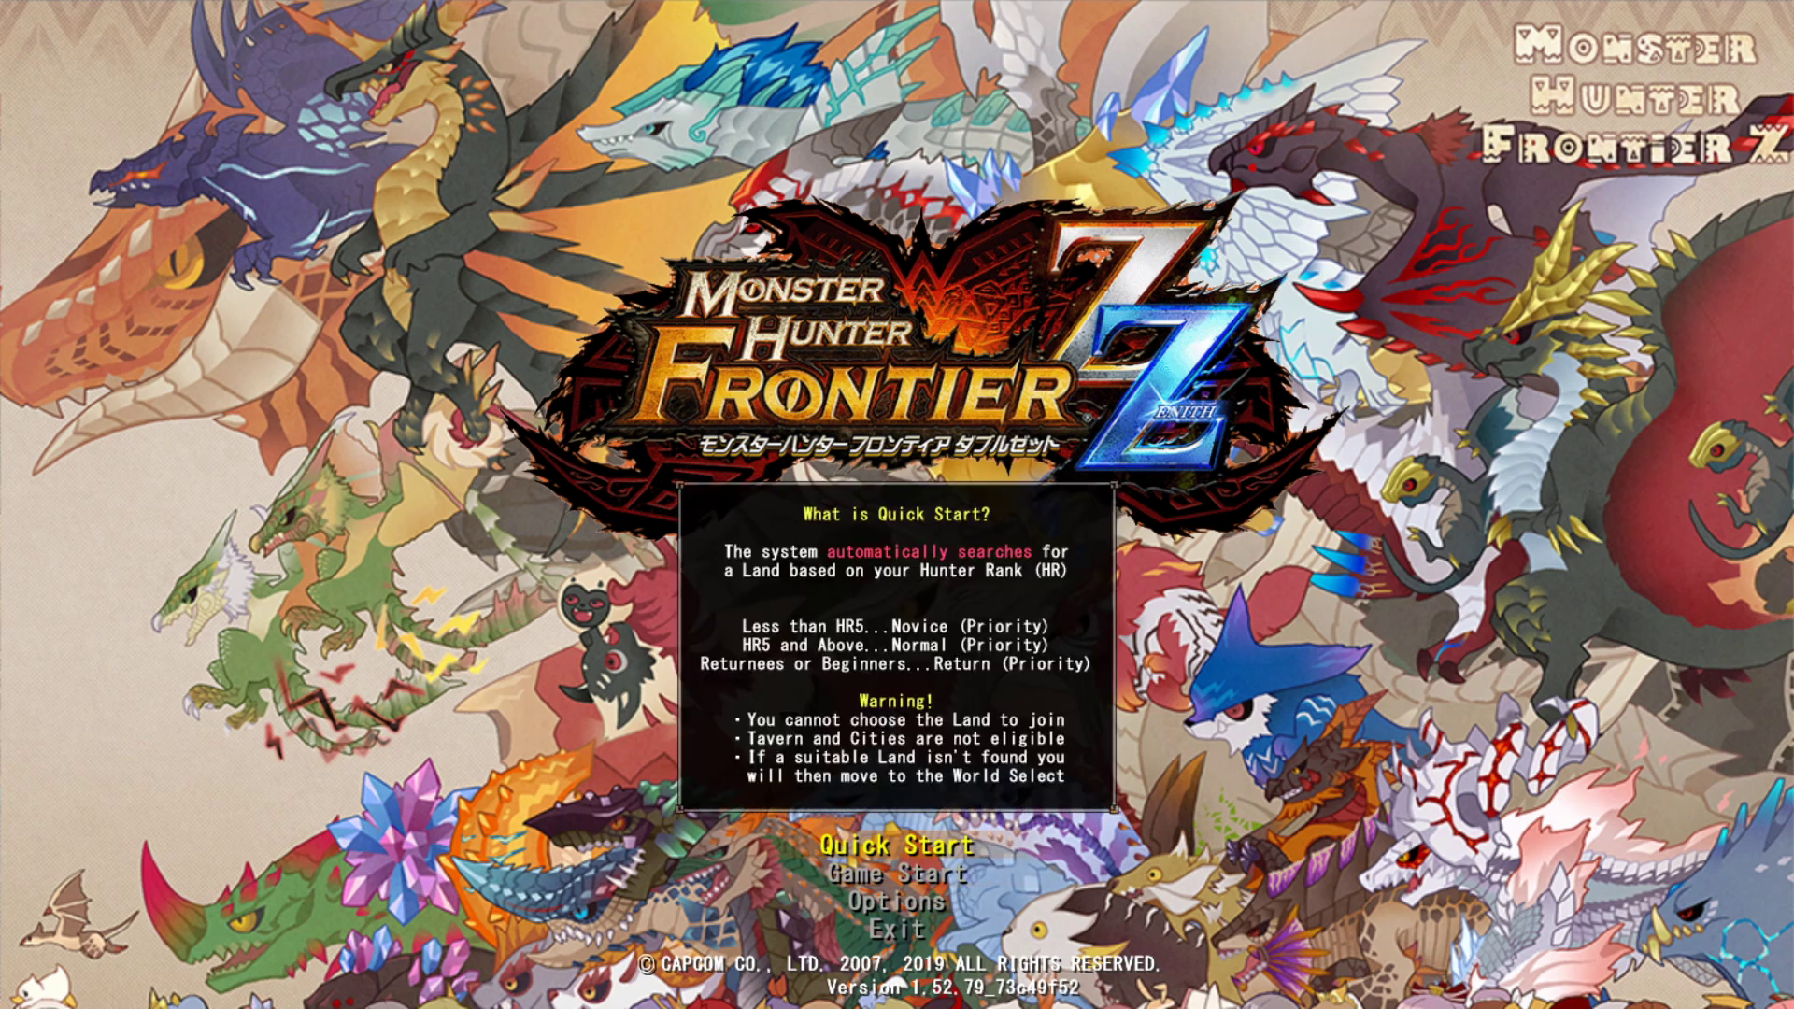
key(Down)
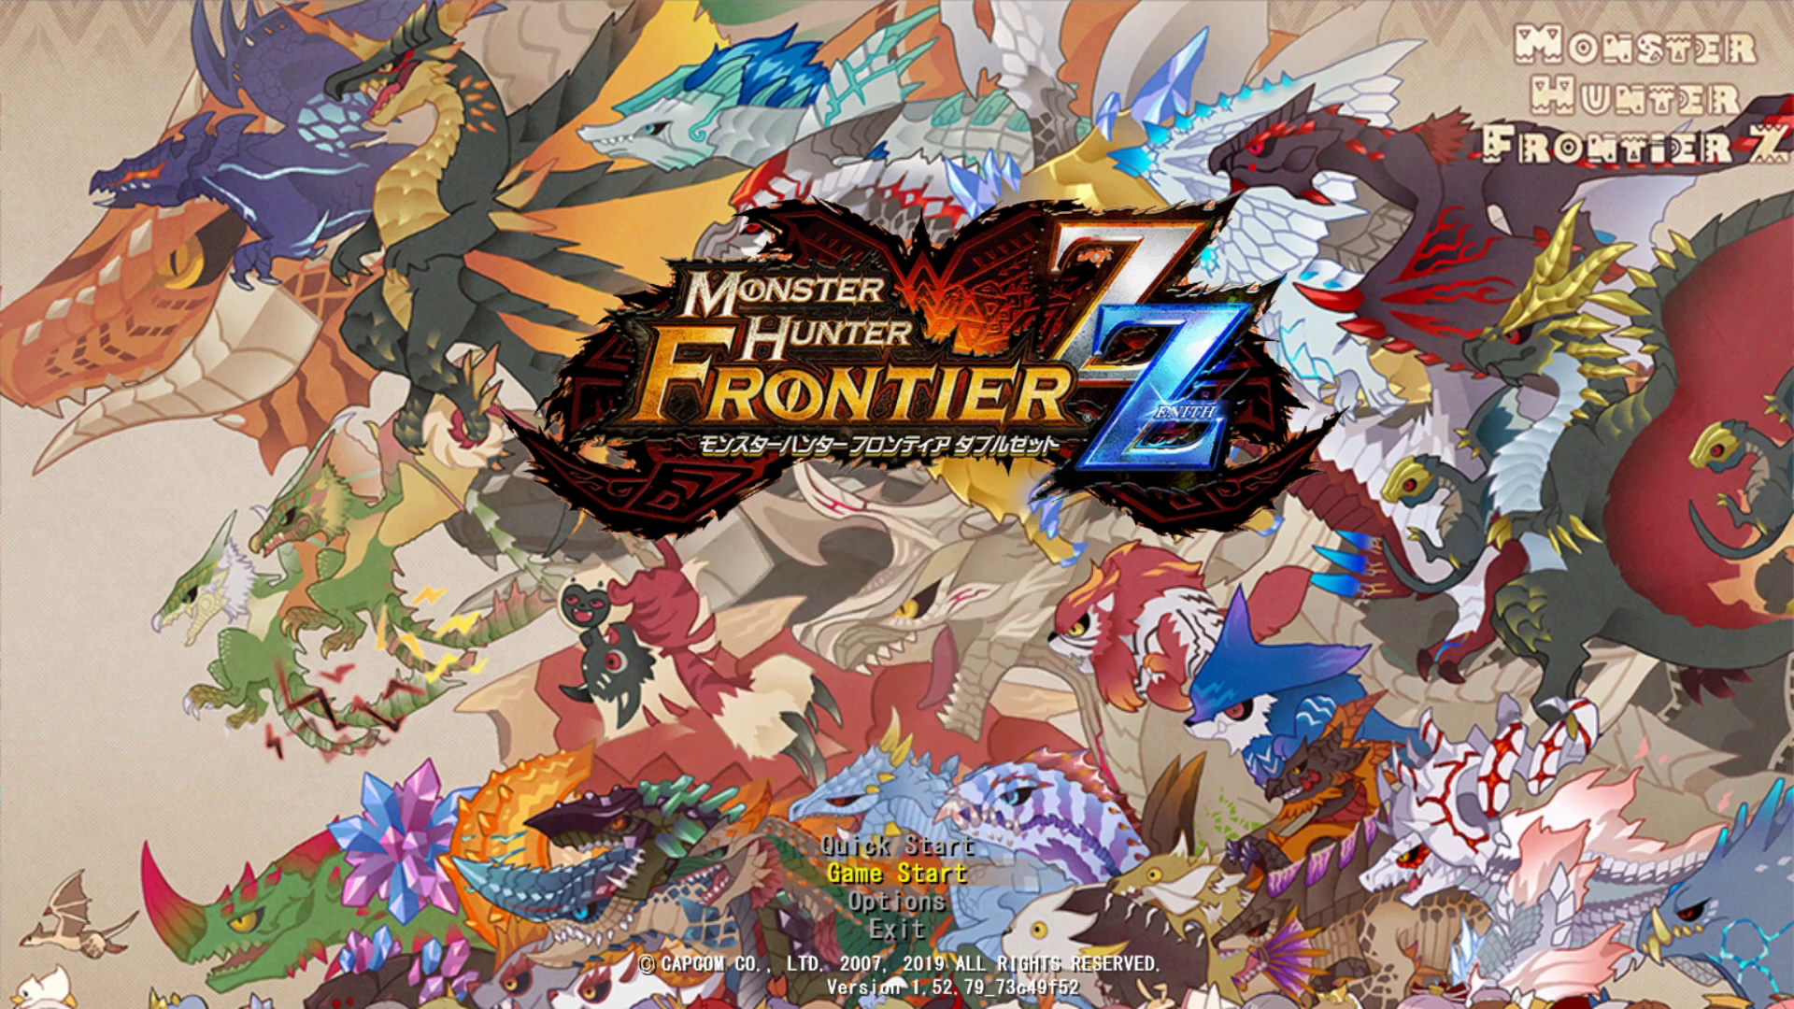
key(Return)
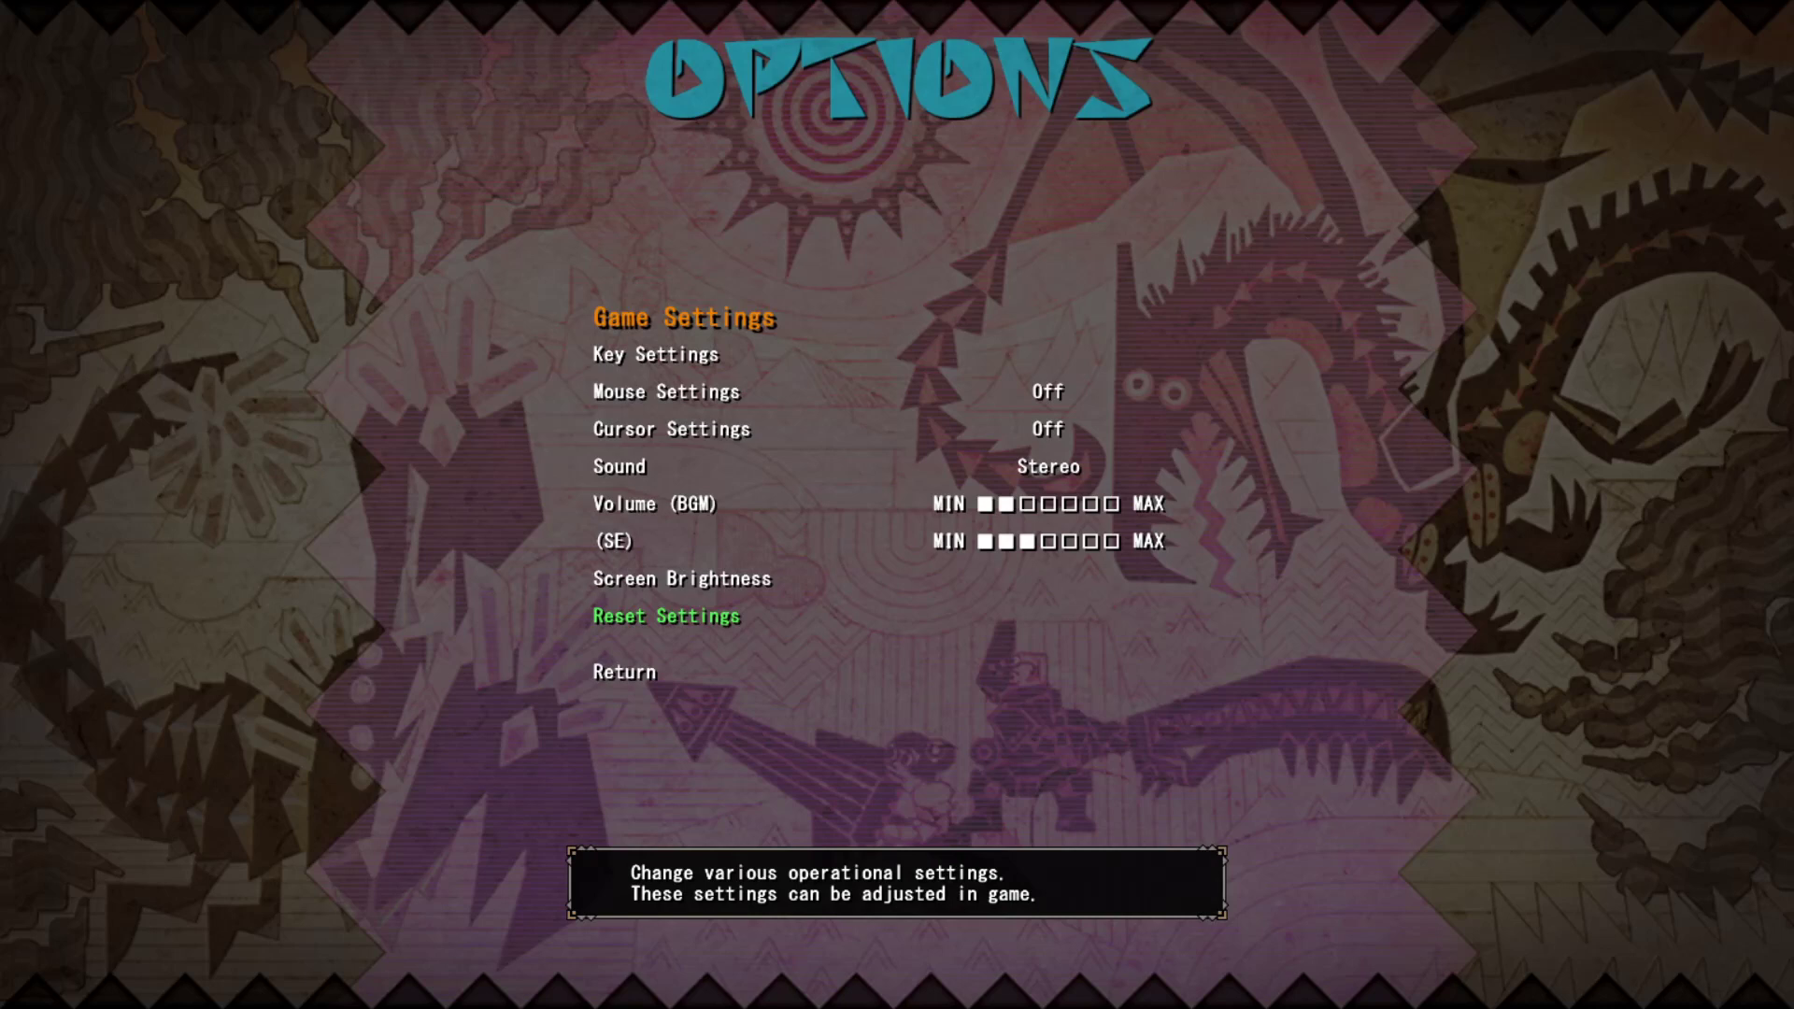
- Browse the Options entries from Key Settings to Reset Settings, then open Game Settings
key(Down)
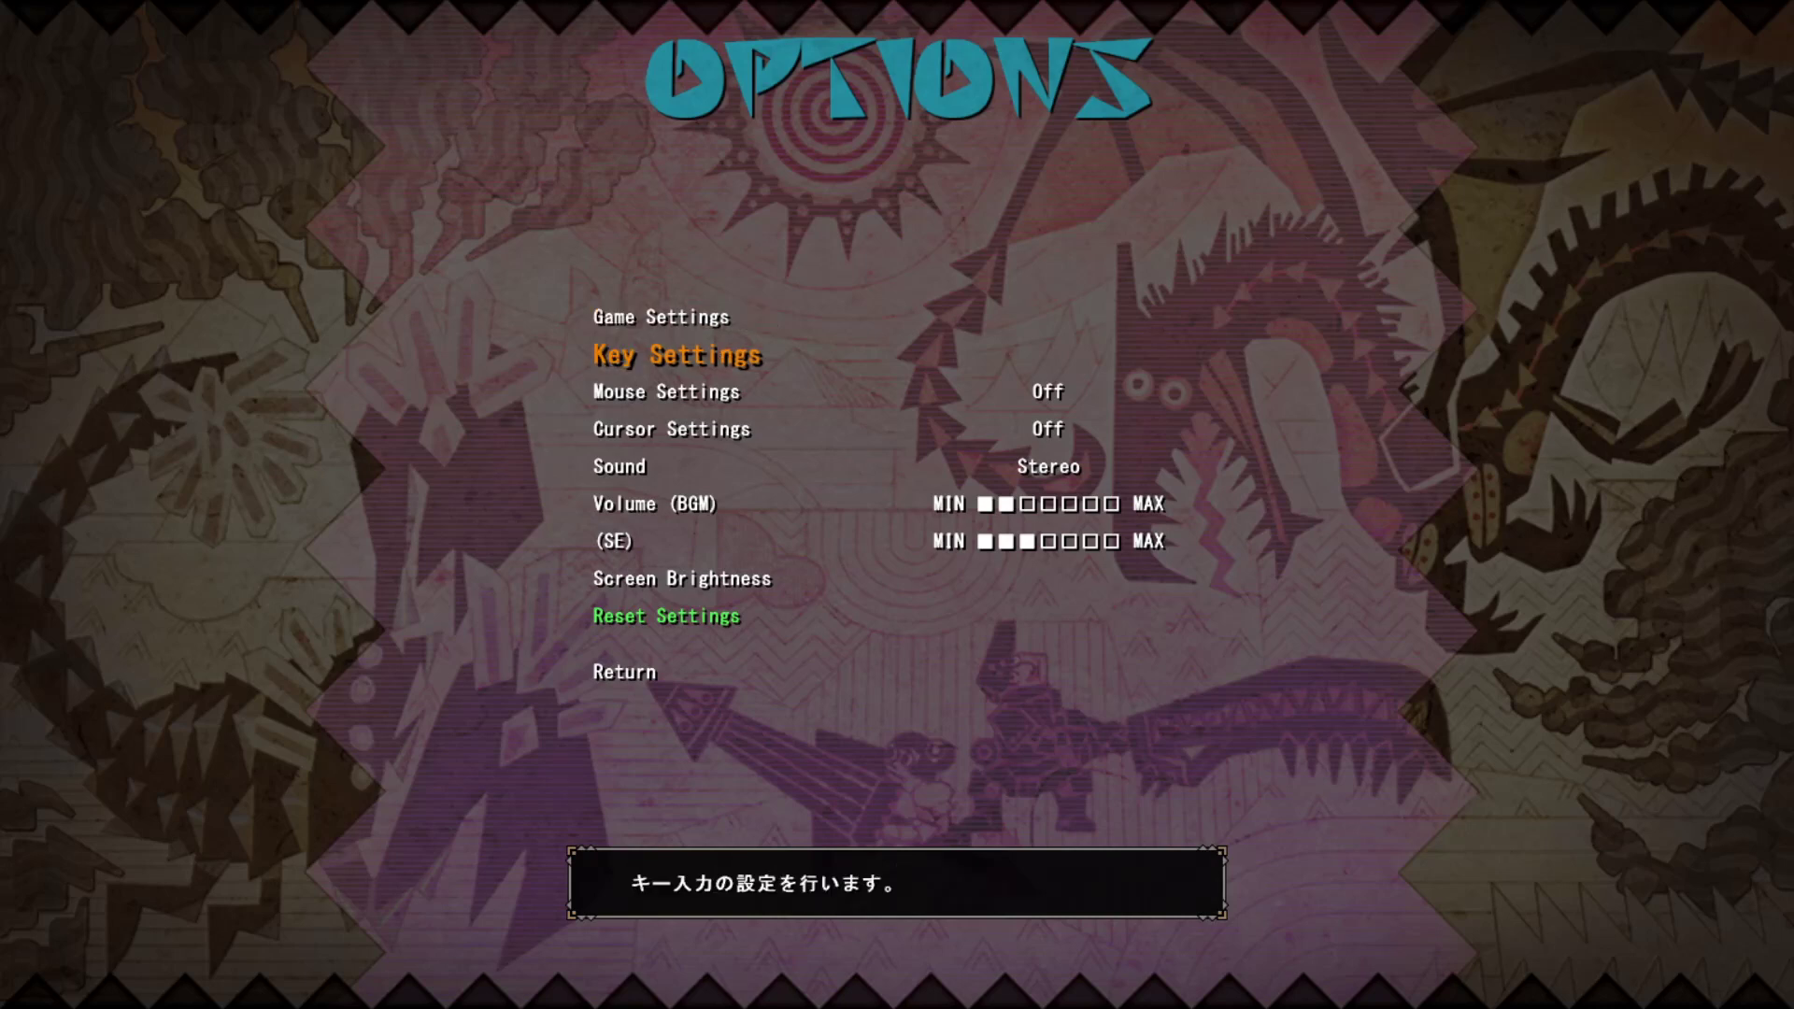
key(Down)
key(Down)
key(Down)
key(Down)
key(Down)
key(Down)
key(Down)
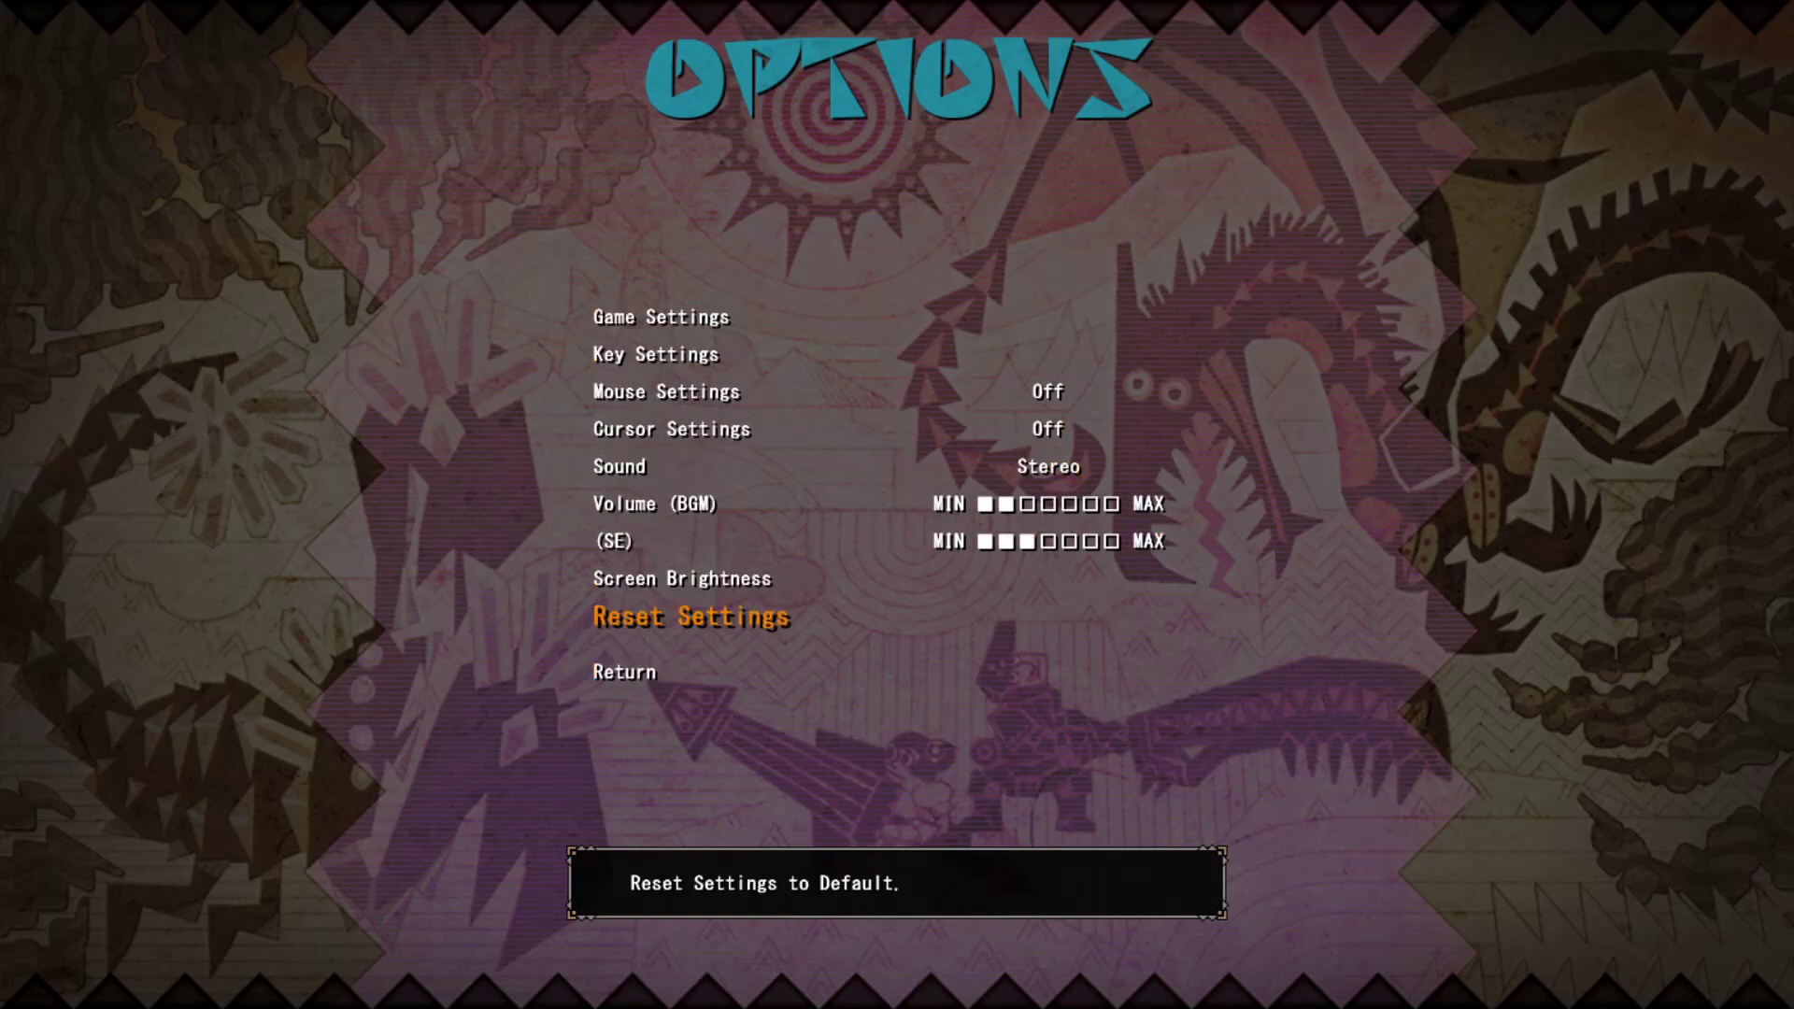
key(Up)
key(Up)
key(Up)
key(Up)
key(Up)
key(Up)
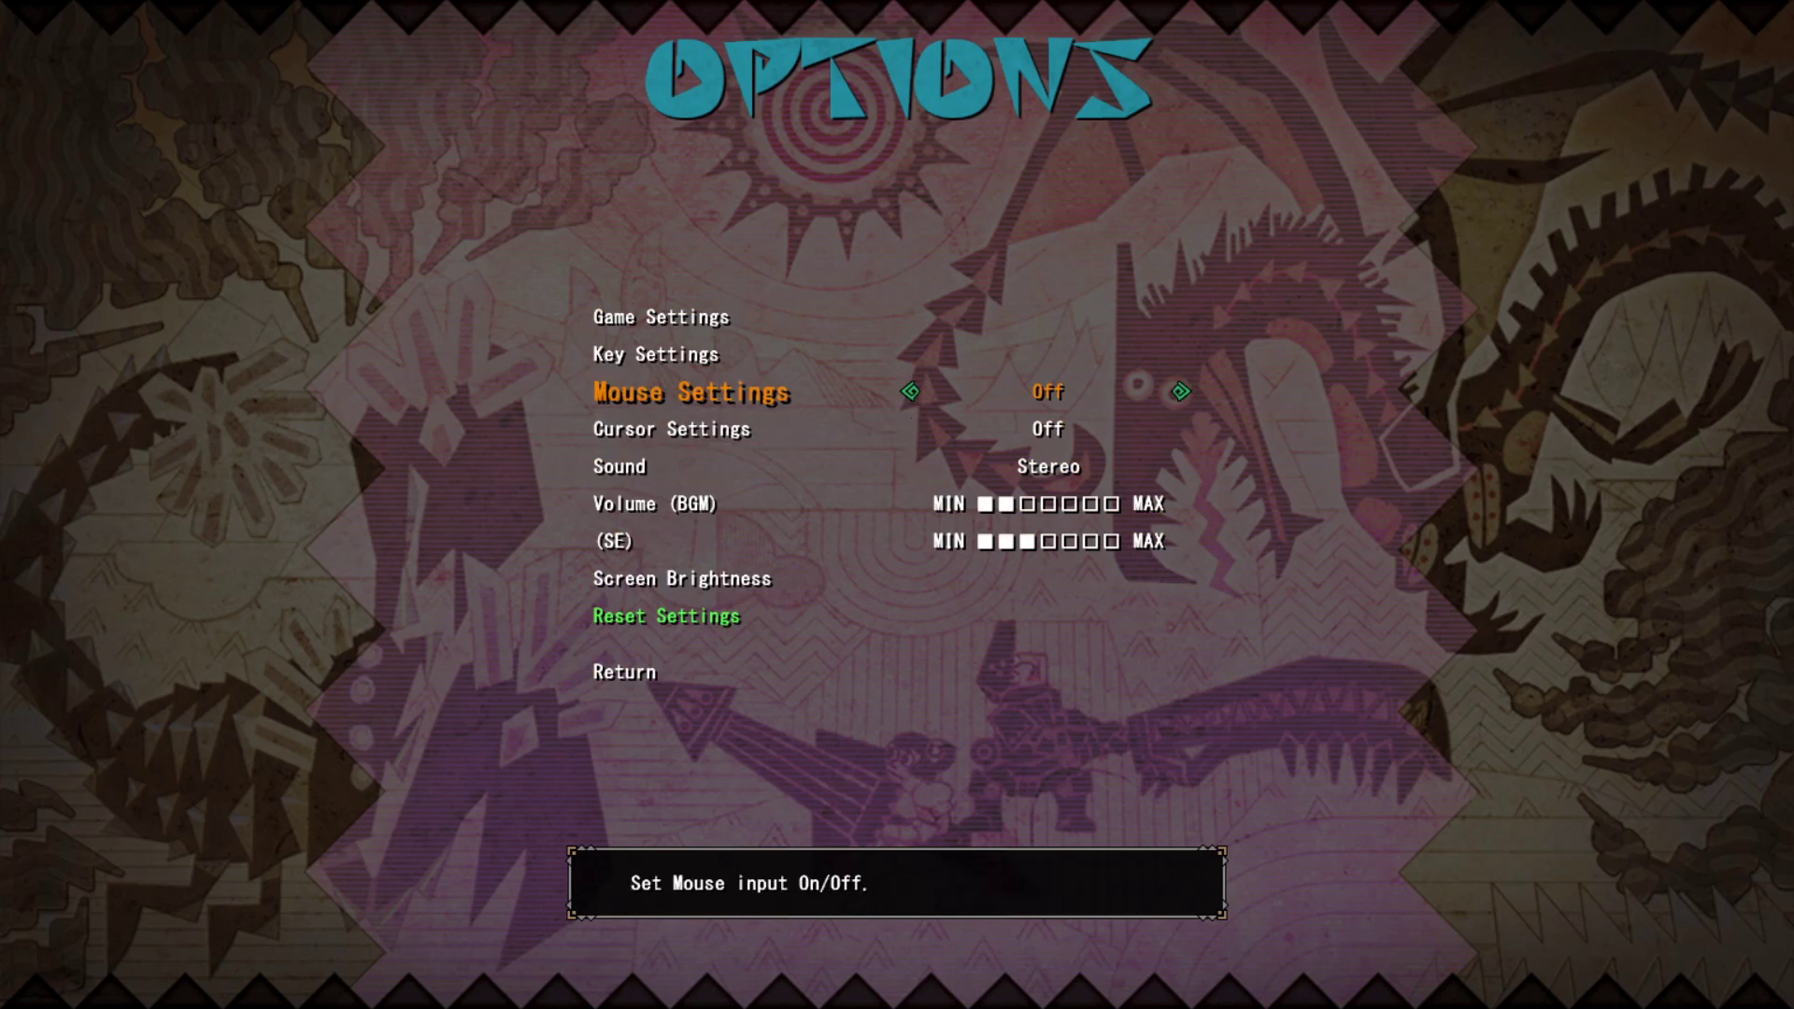
key(Up)
key(Up)
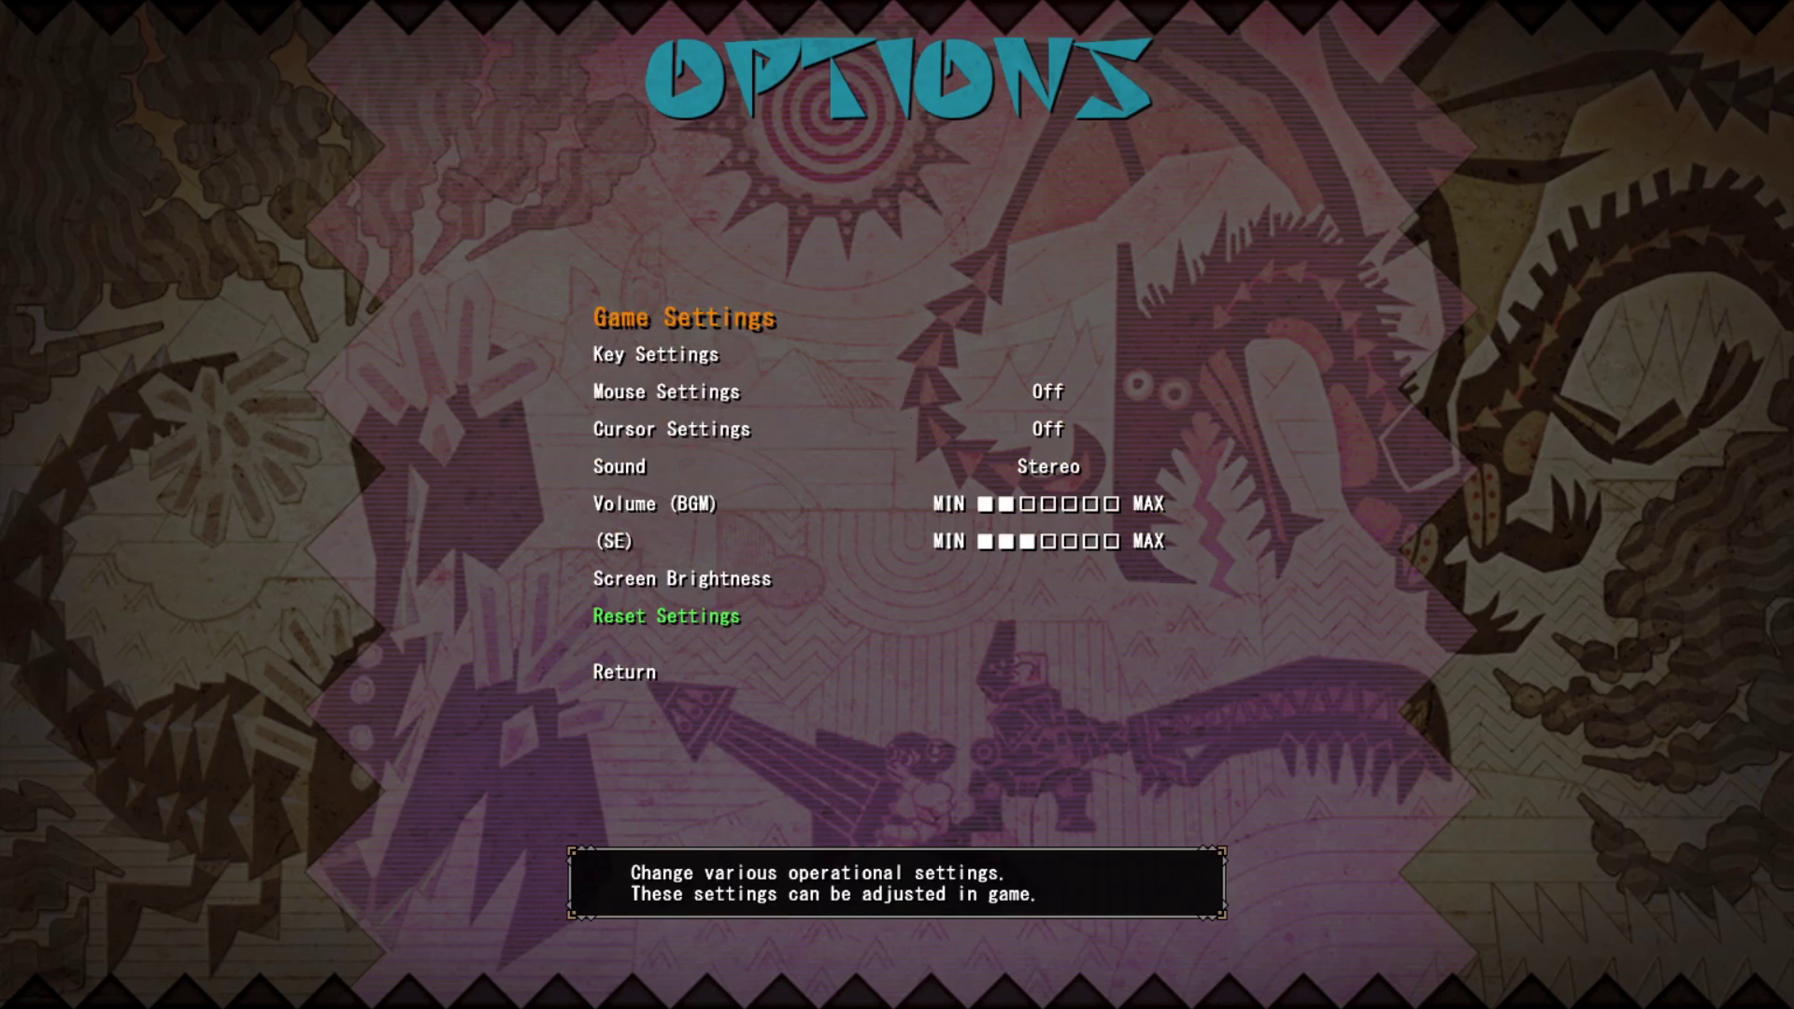
key(Down)
key(Down)
key(Down)
key(Down)
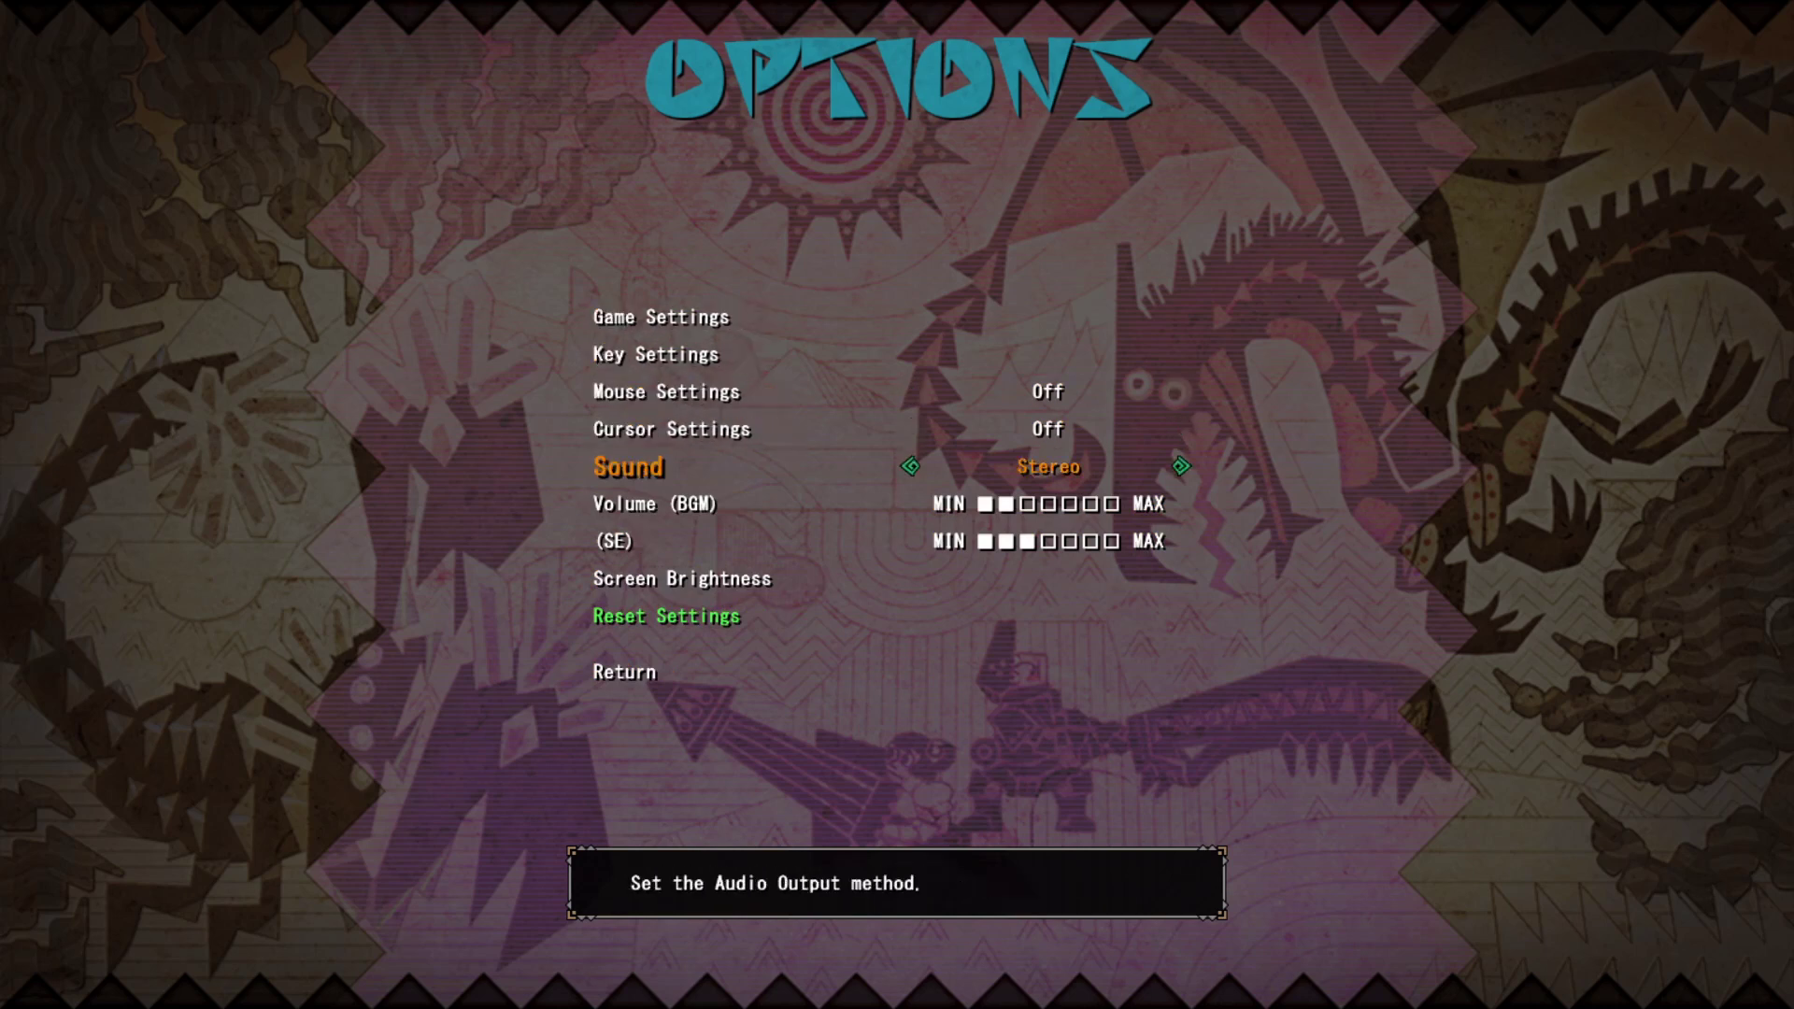
key(Down)
key(Down)
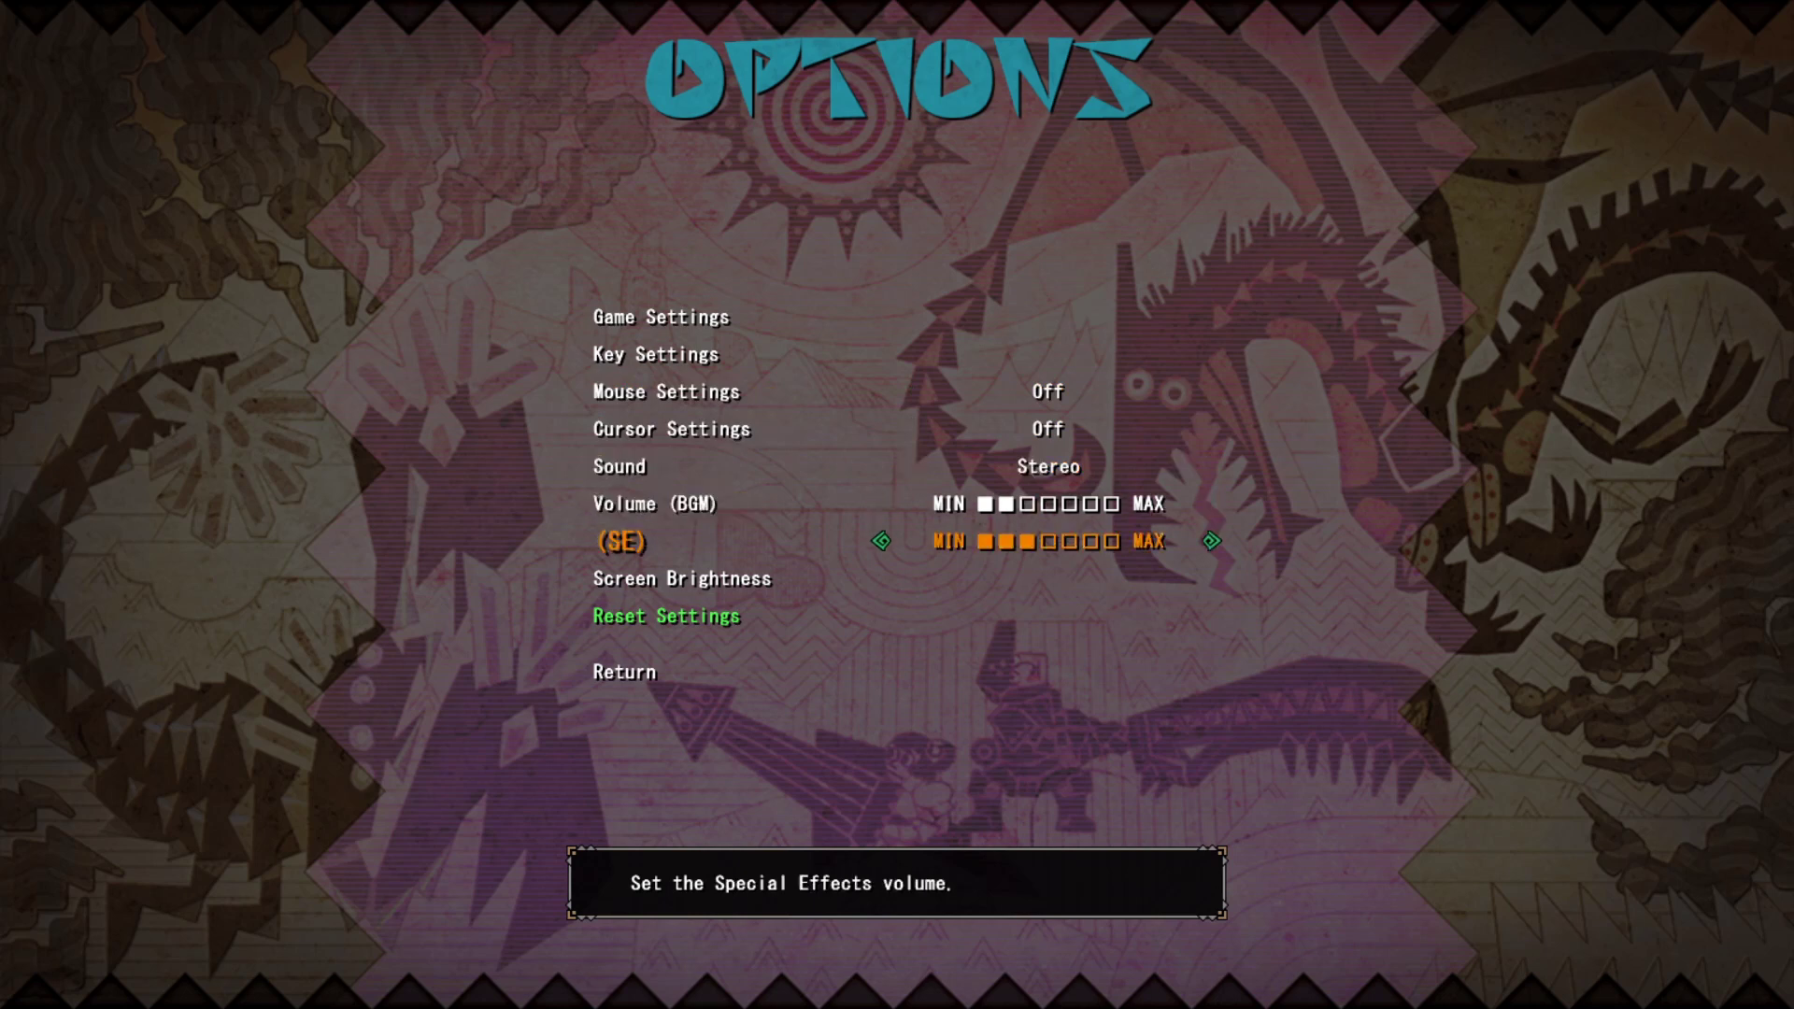
key(Up)
key(Down)
key(Down)
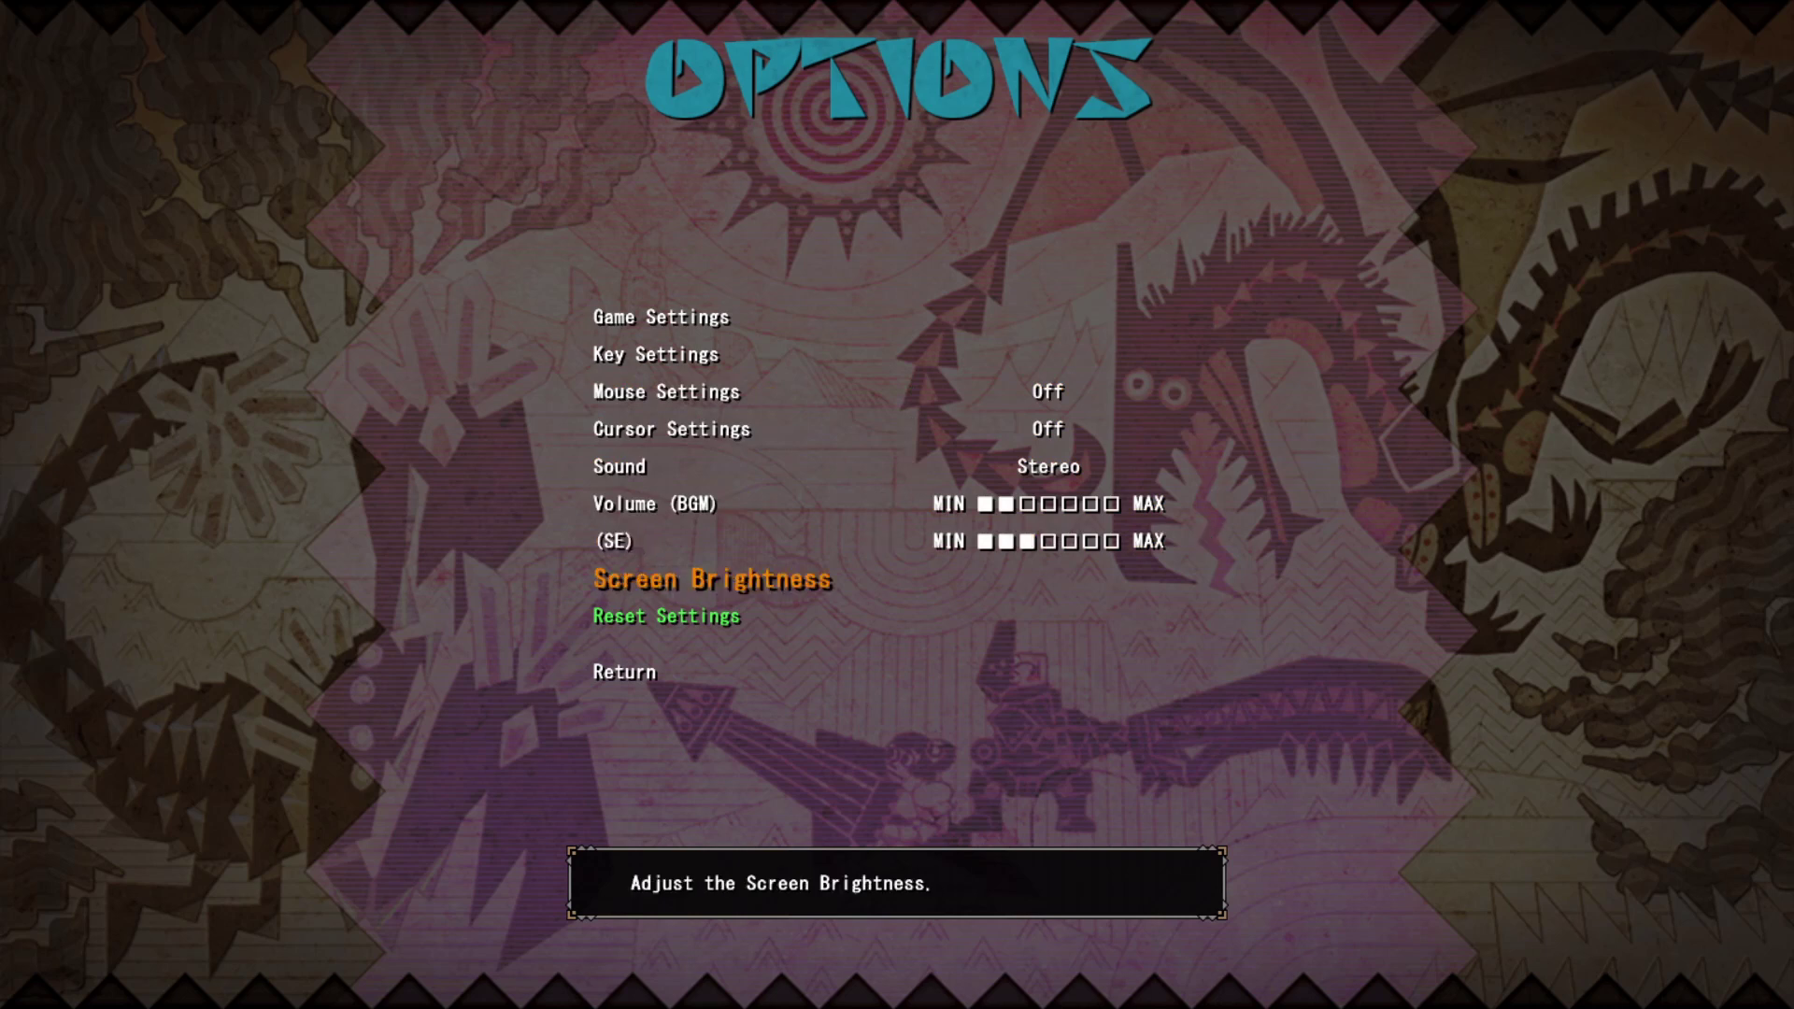
key(Down)
key(Up)
key(Up)
key(Up)
key(Up)
key(Up)
key(Up)
key(Up)
key(Up)
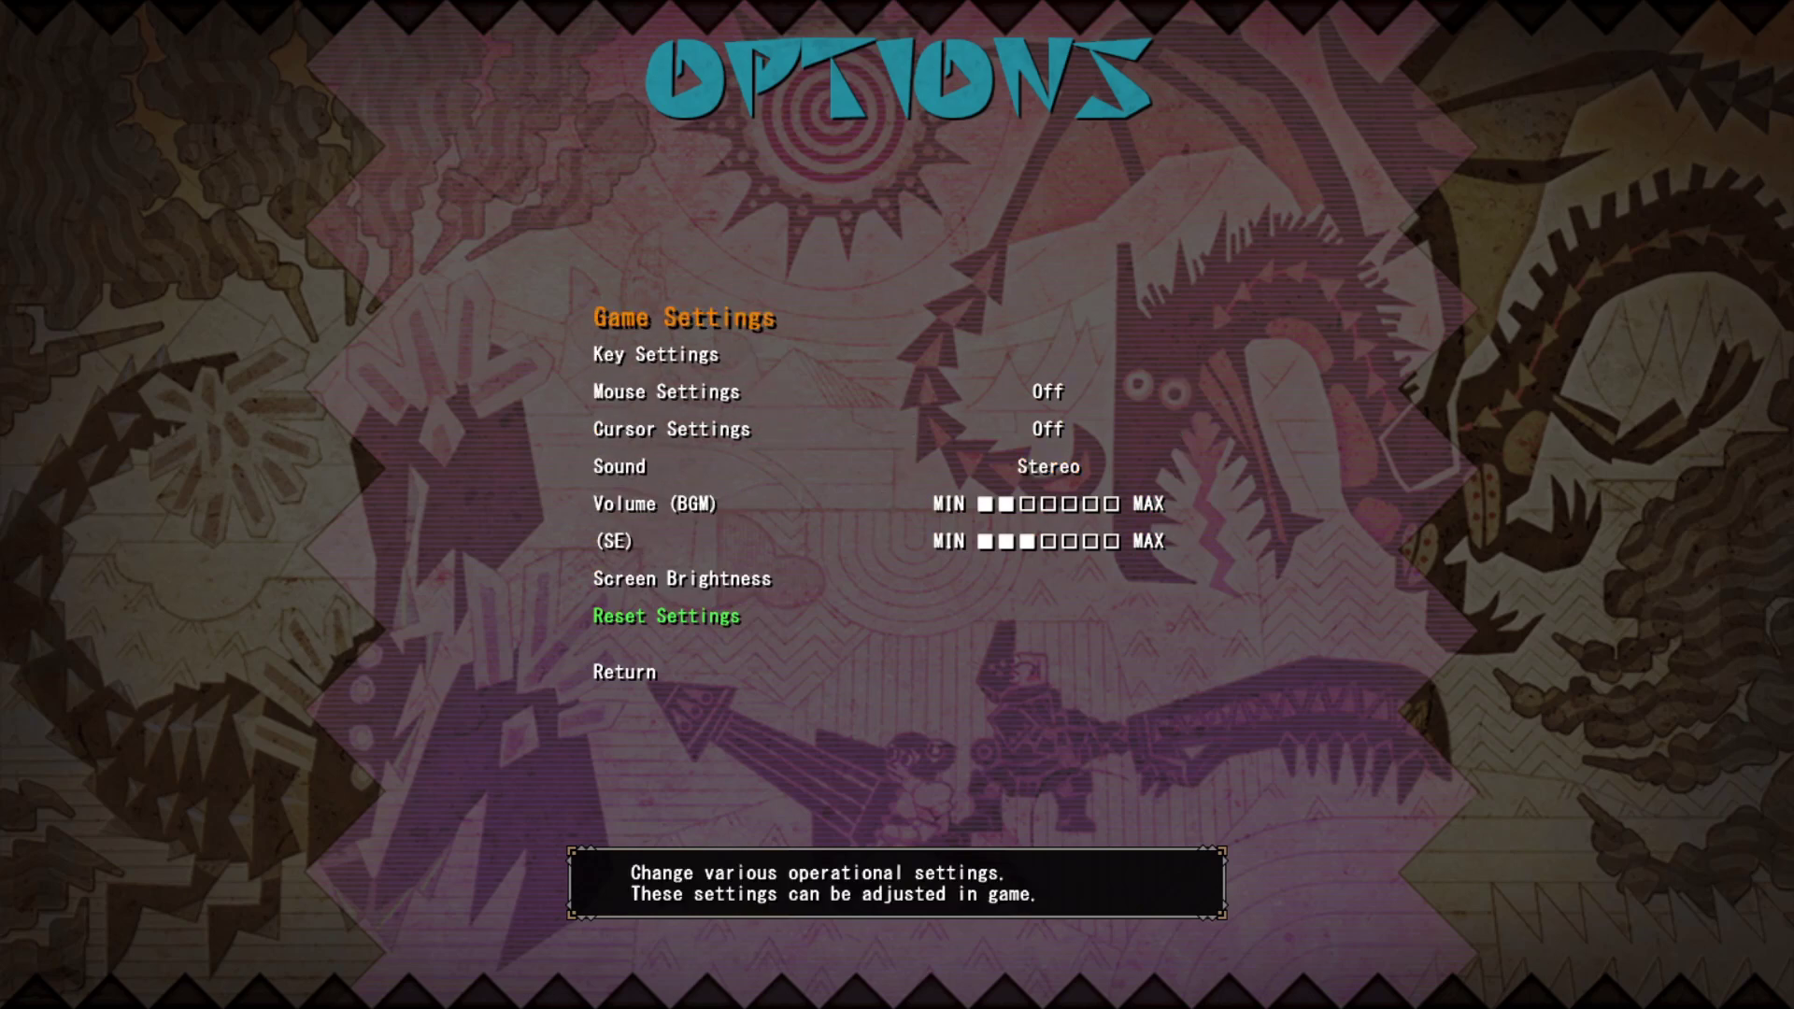
key(Return)
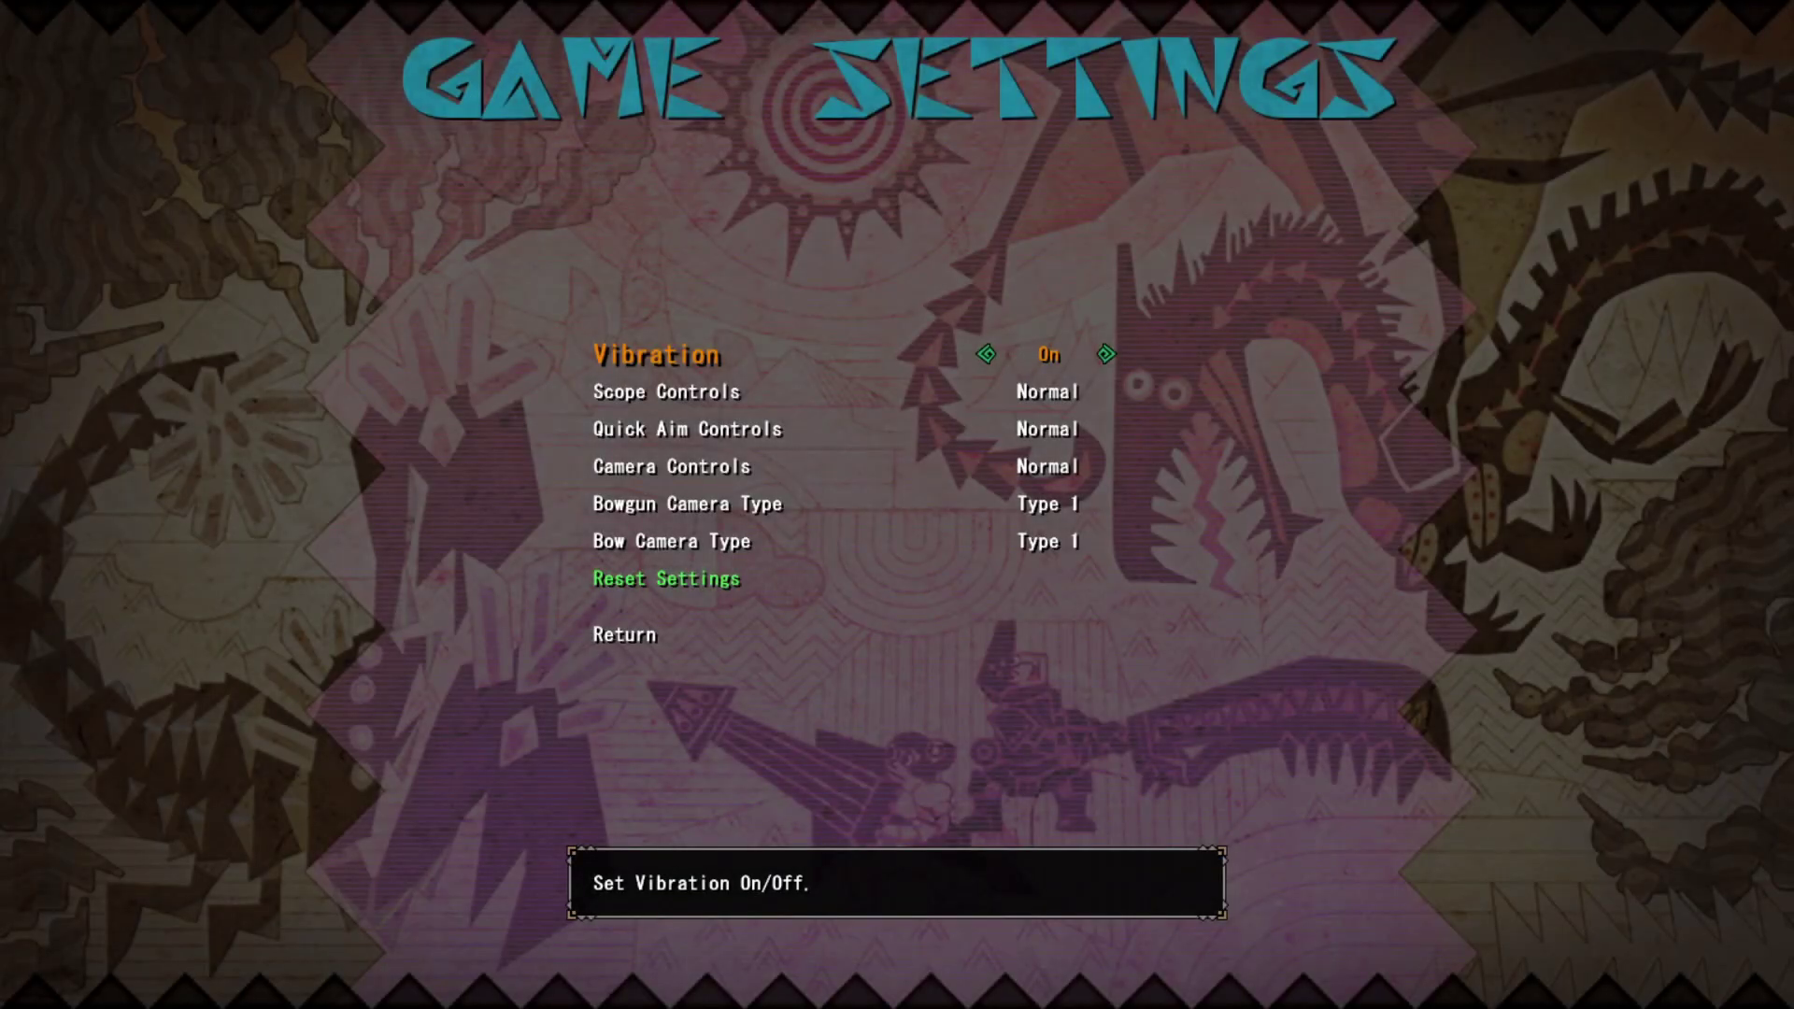
- Browse the game settings down to the Quick Aim Controls option
key(Down)
key(Down)
key(Down)
key(Up)
key(Up)
key(Down)
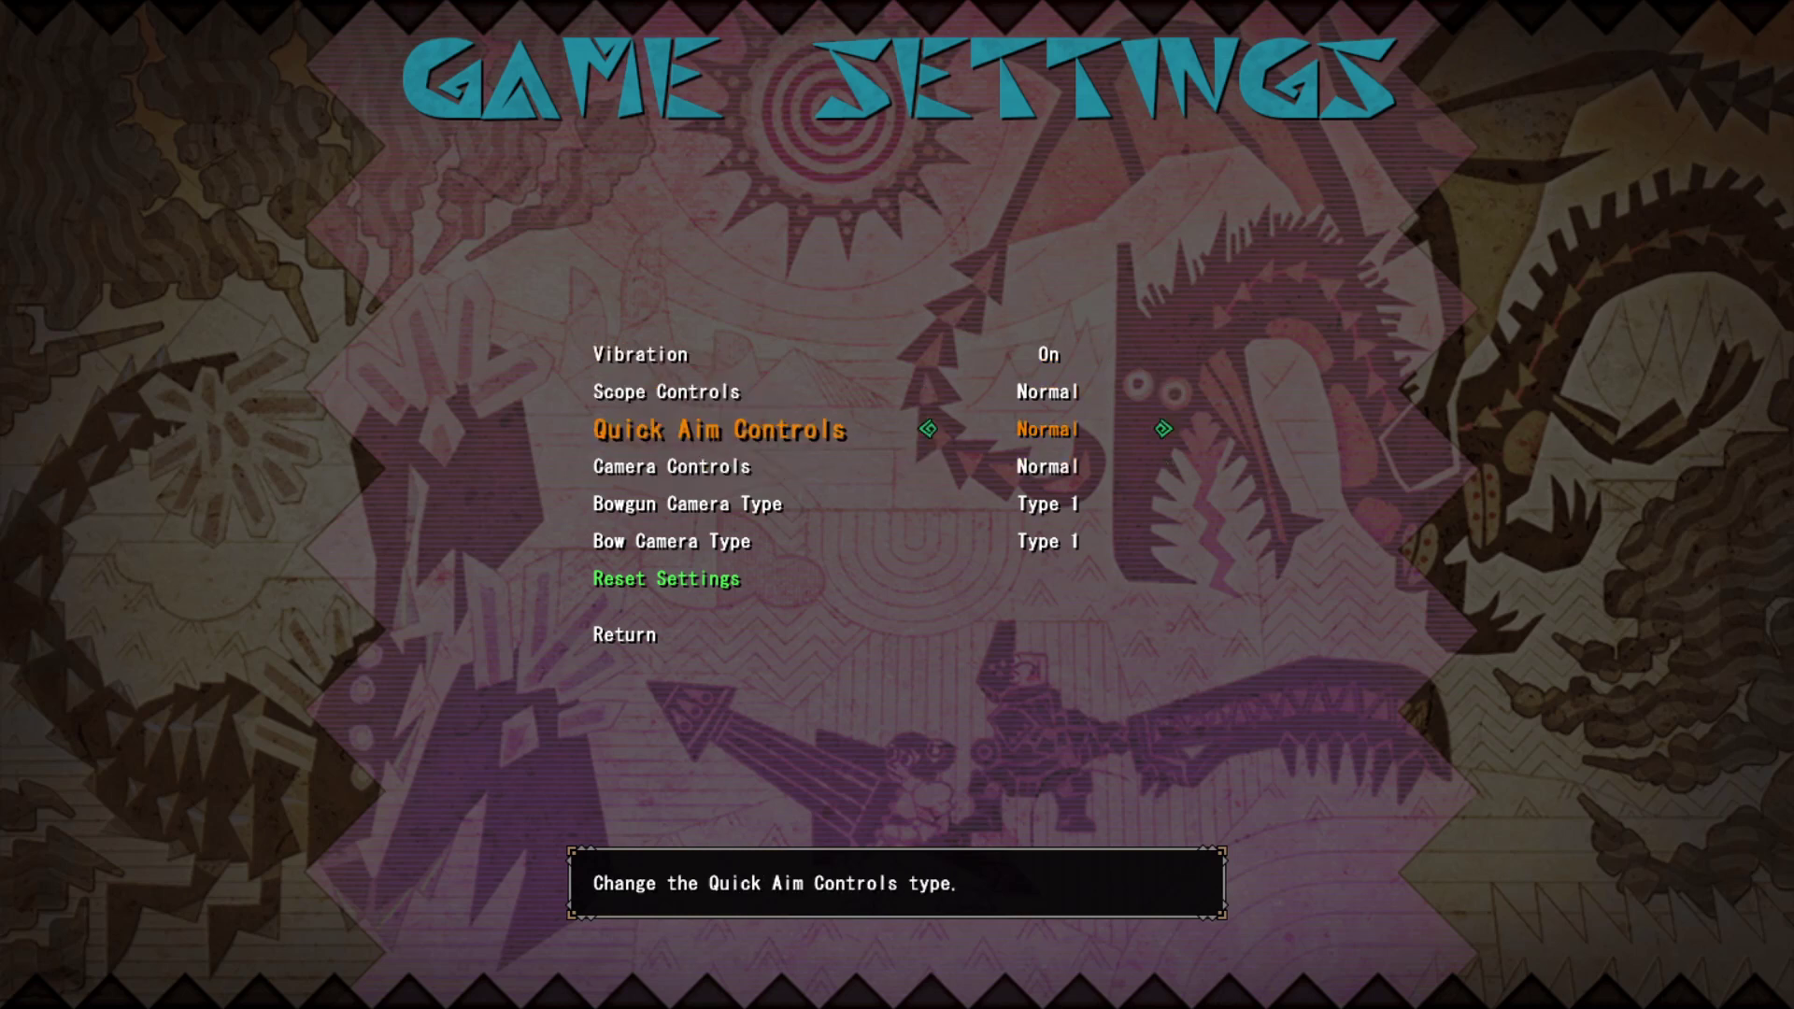
key(Down)
key(Down)
key(Down)
key(Down)
key(Down)
- Back out of Game Settings and Options, then choose Game Start on the title screen
key(Return)
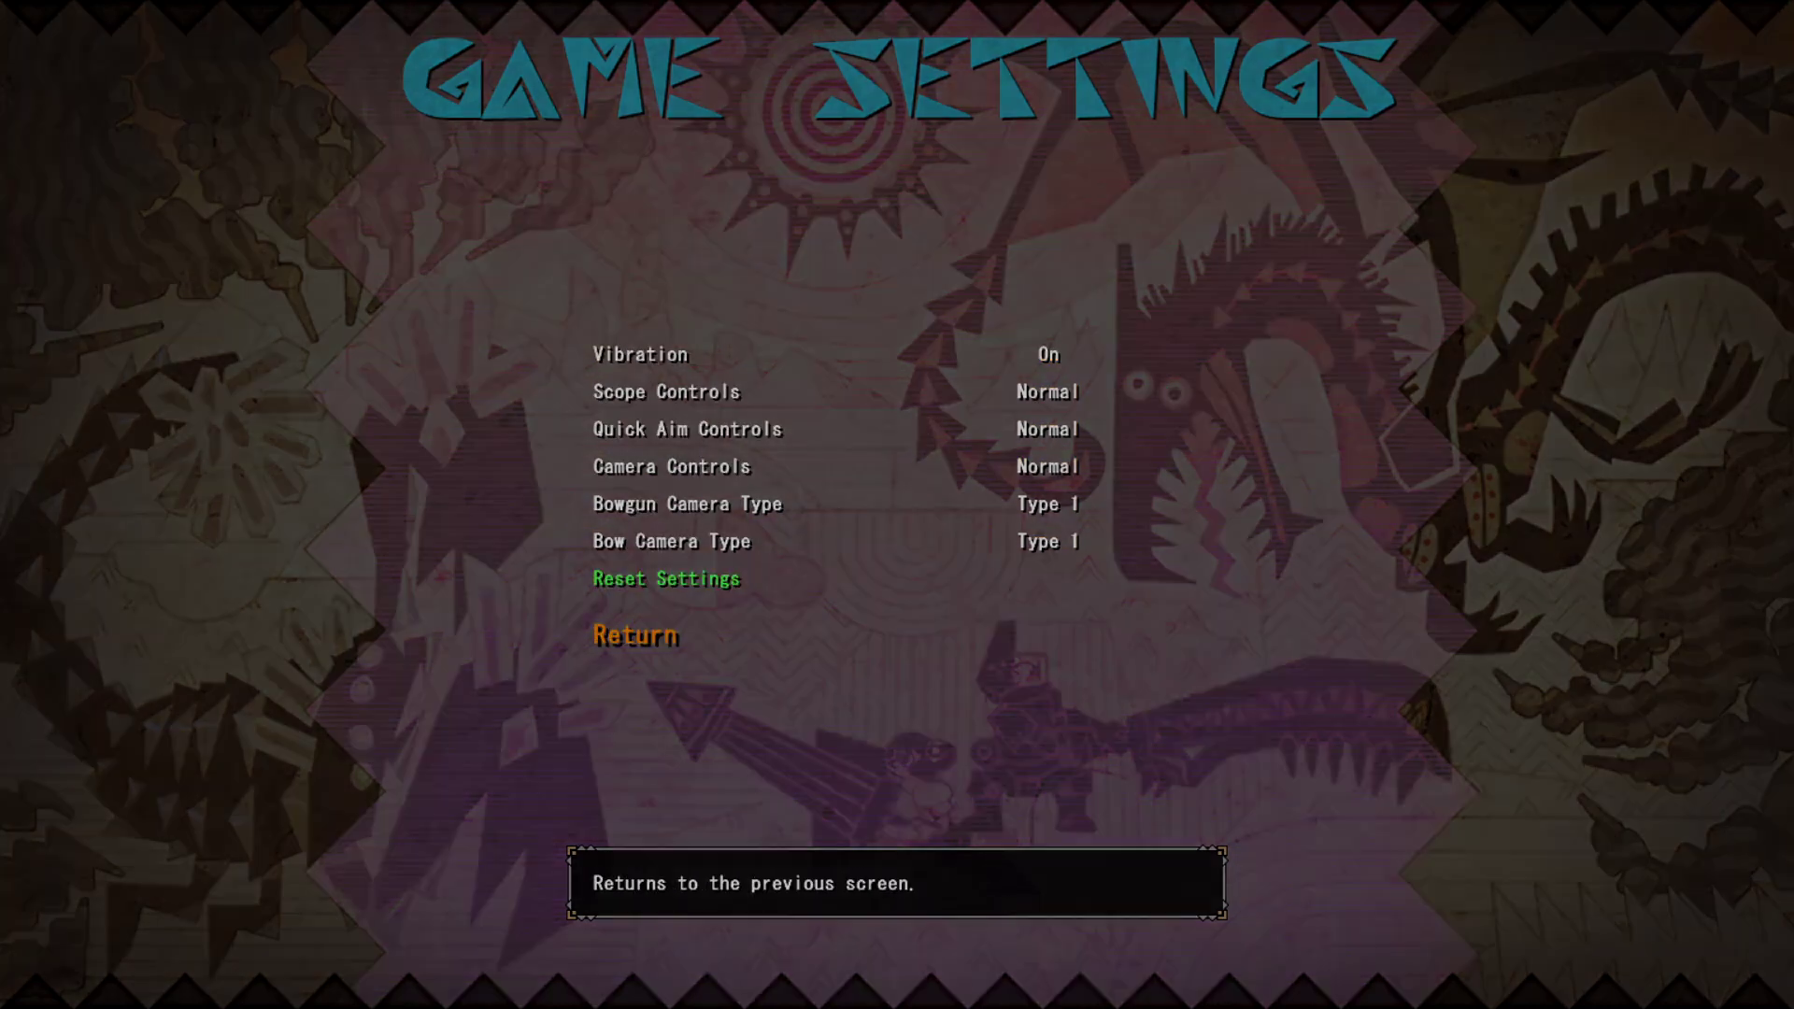
key(Up)
key(Return)
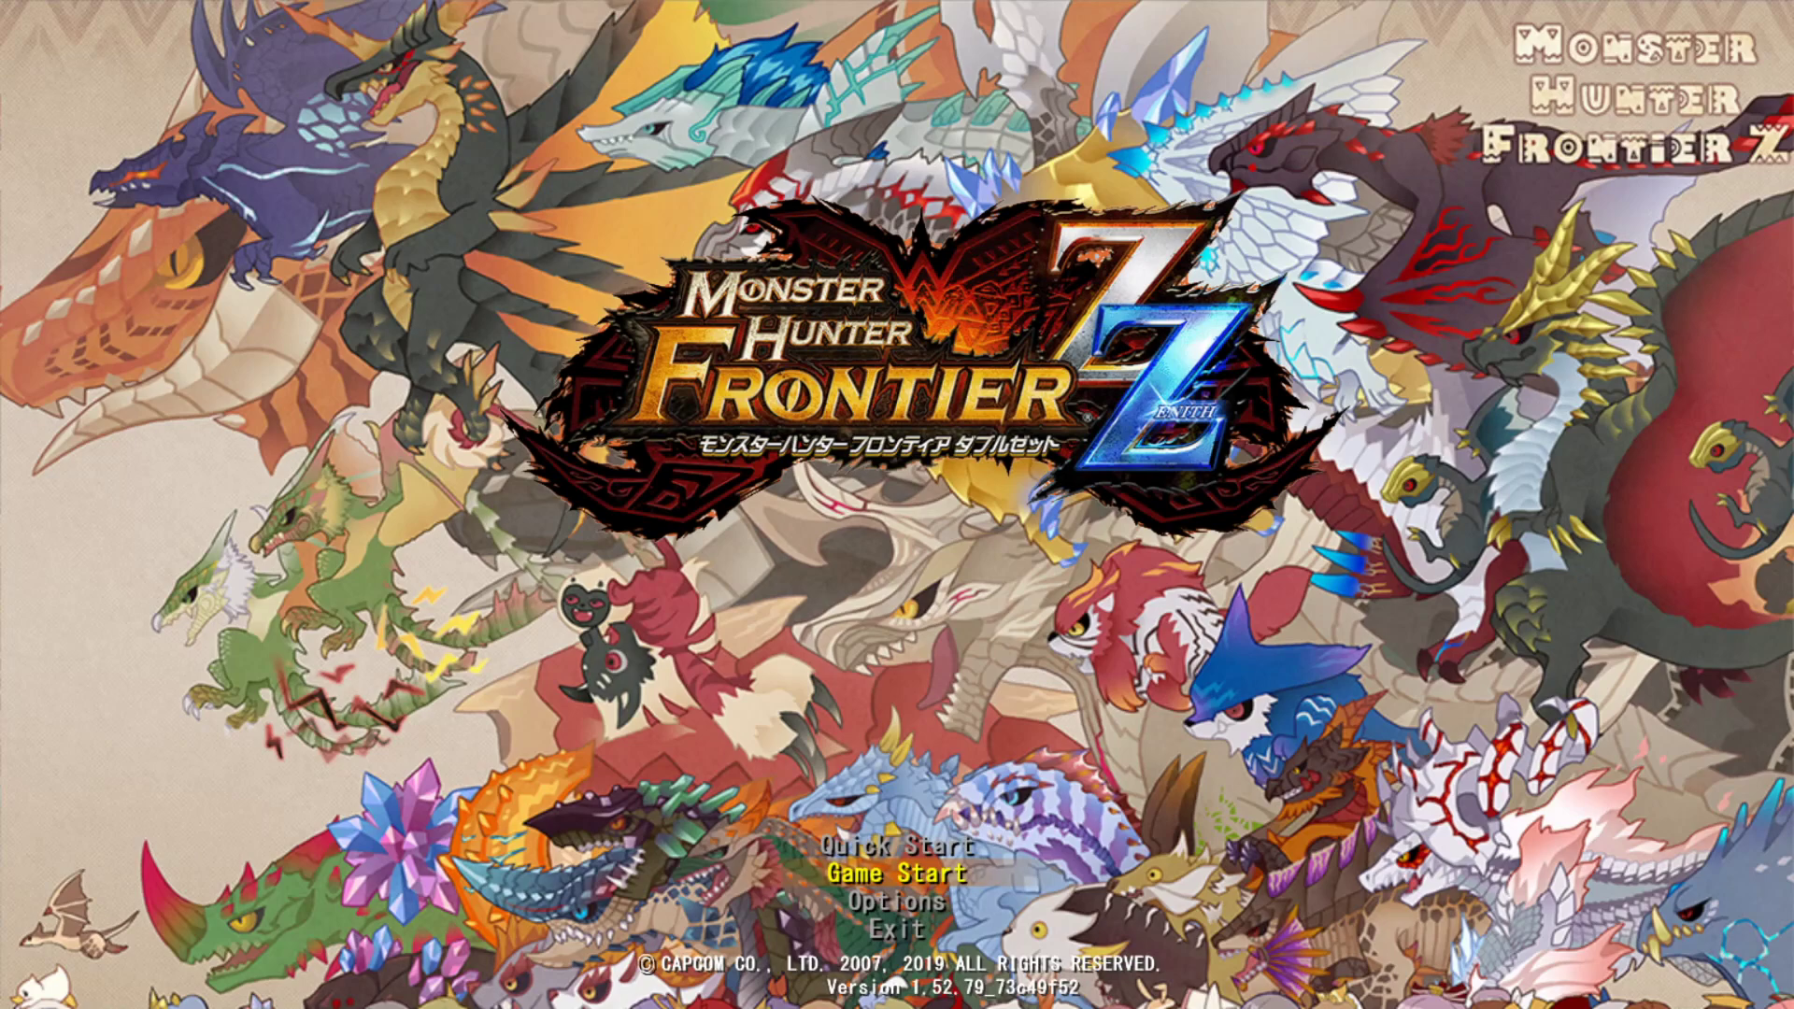
key(Return)
key(Return)
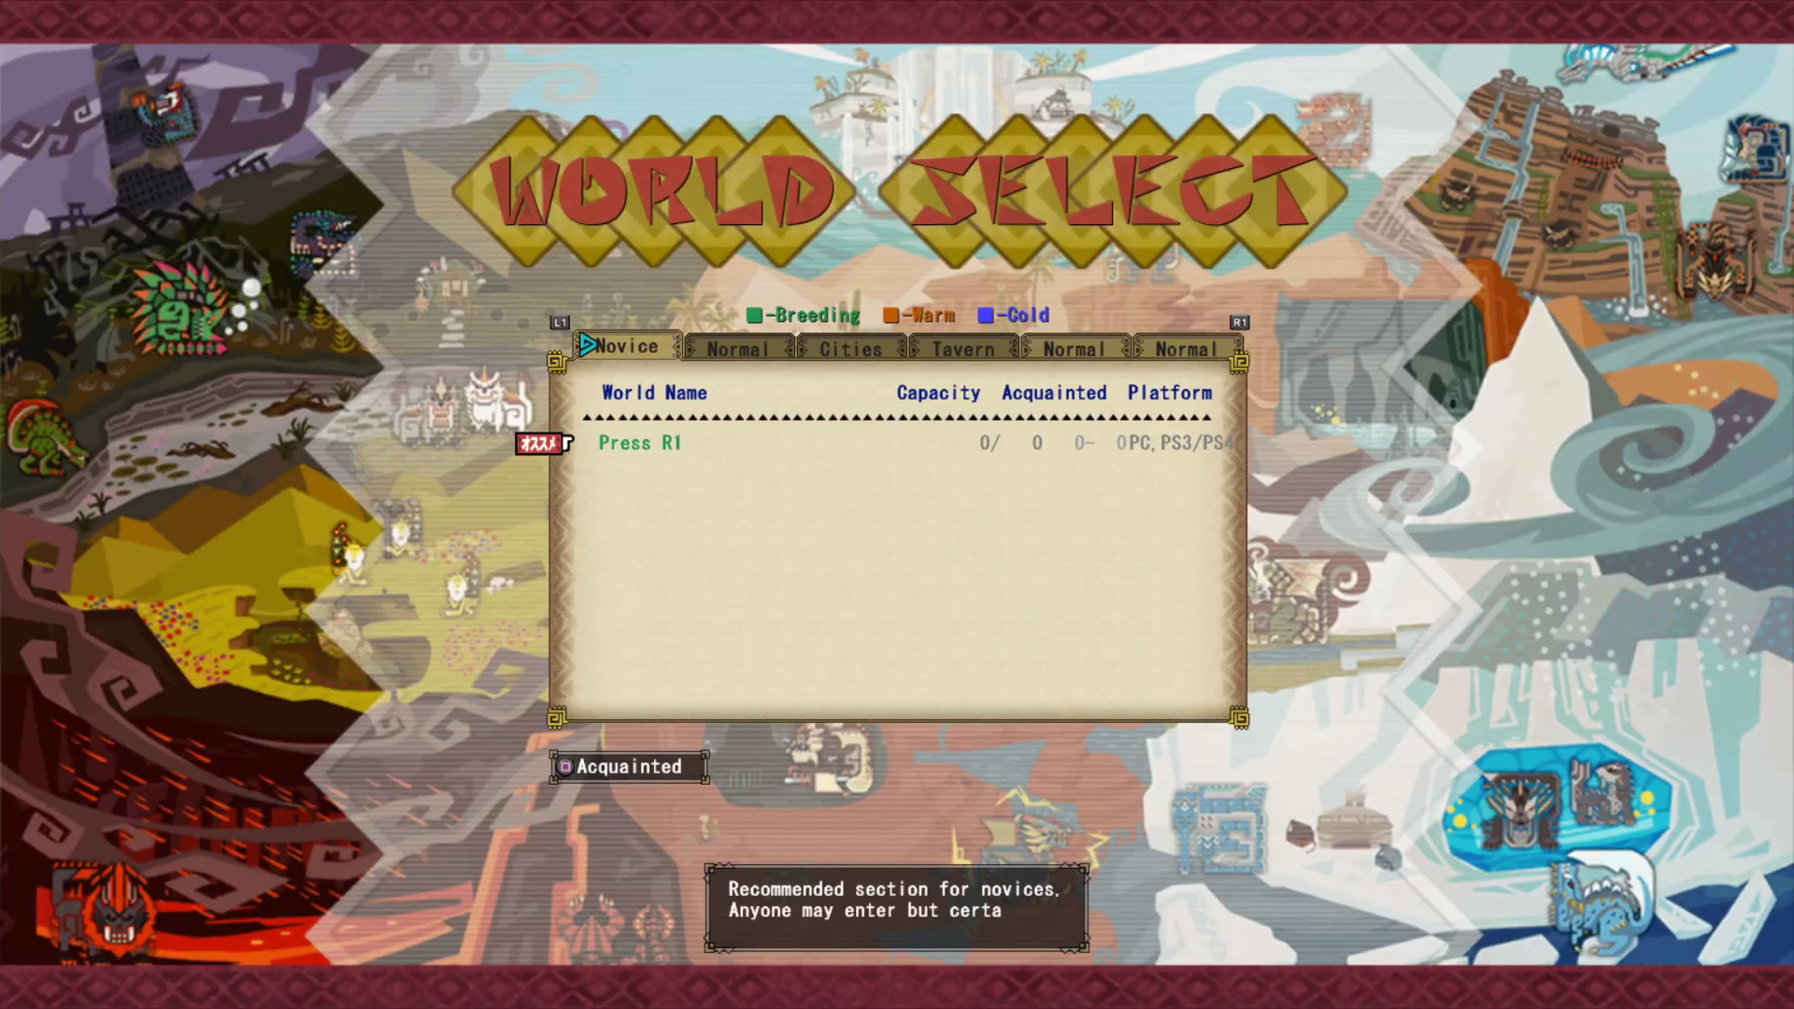
- Enter the Erupe world from the Normal list and run the hunter across Mezeporta plaza
key(Right)
key(Return)
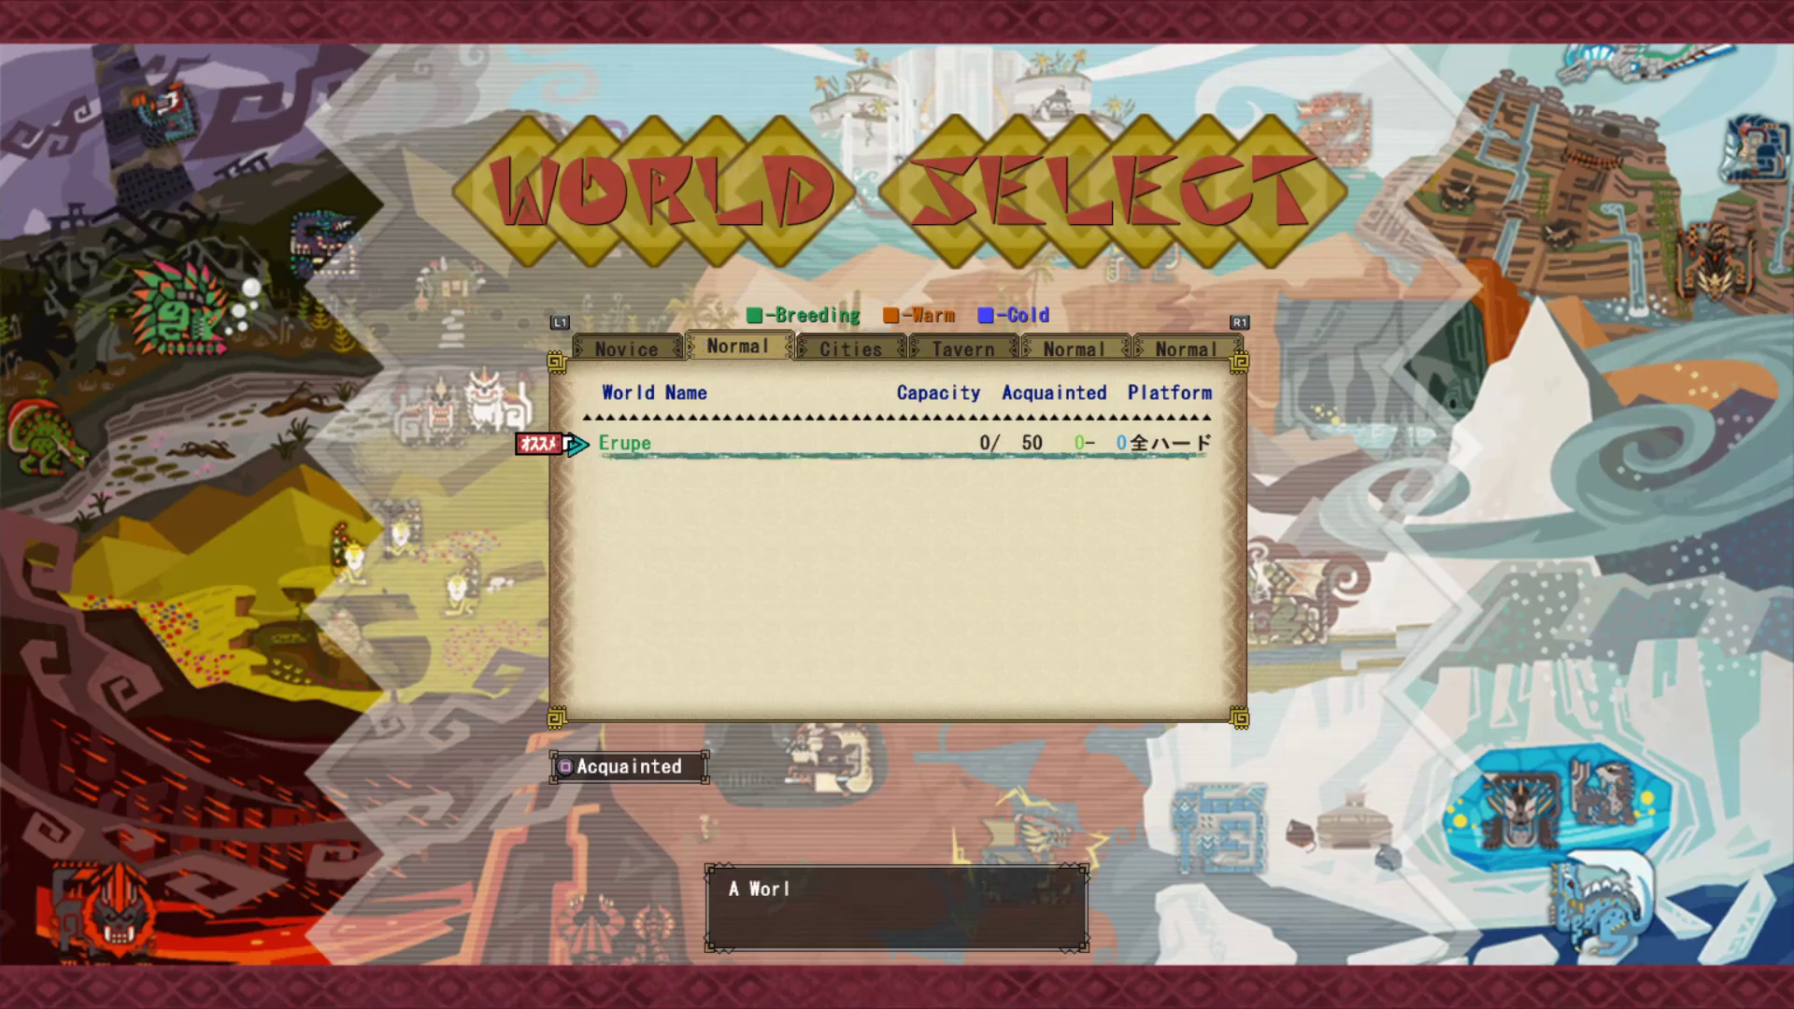
key(Return)
key(Return)
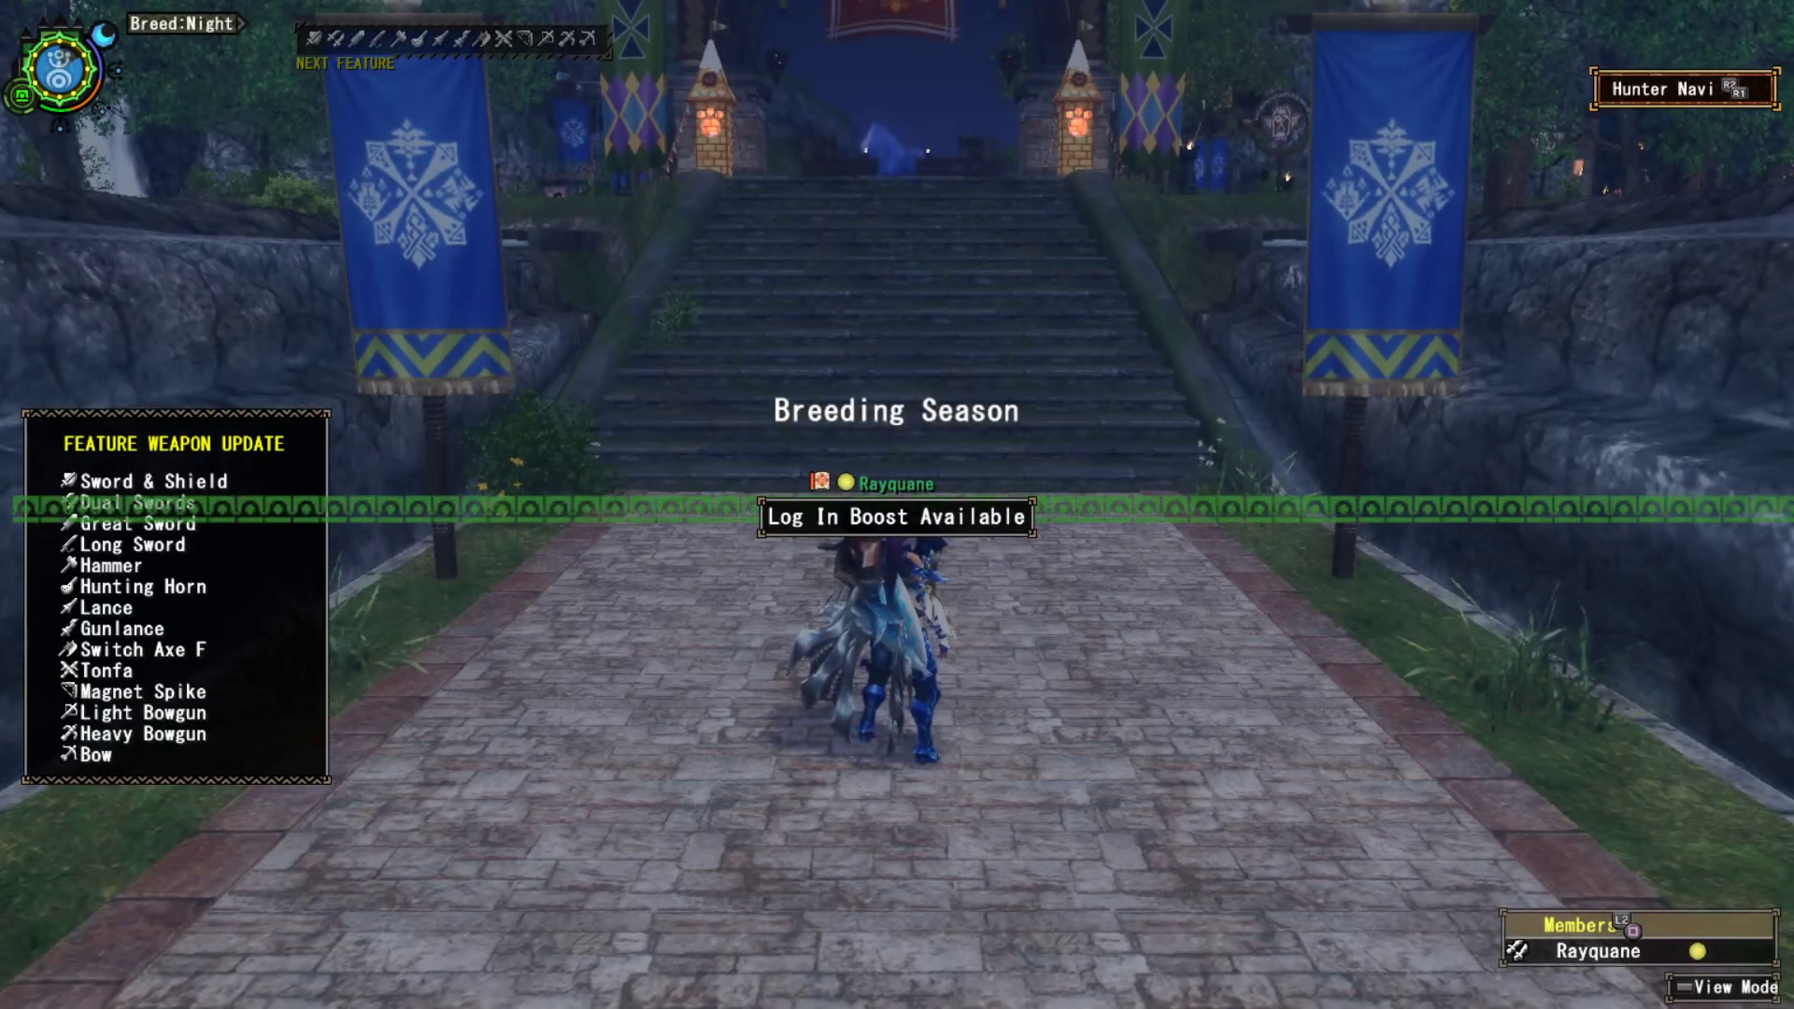
key(d)
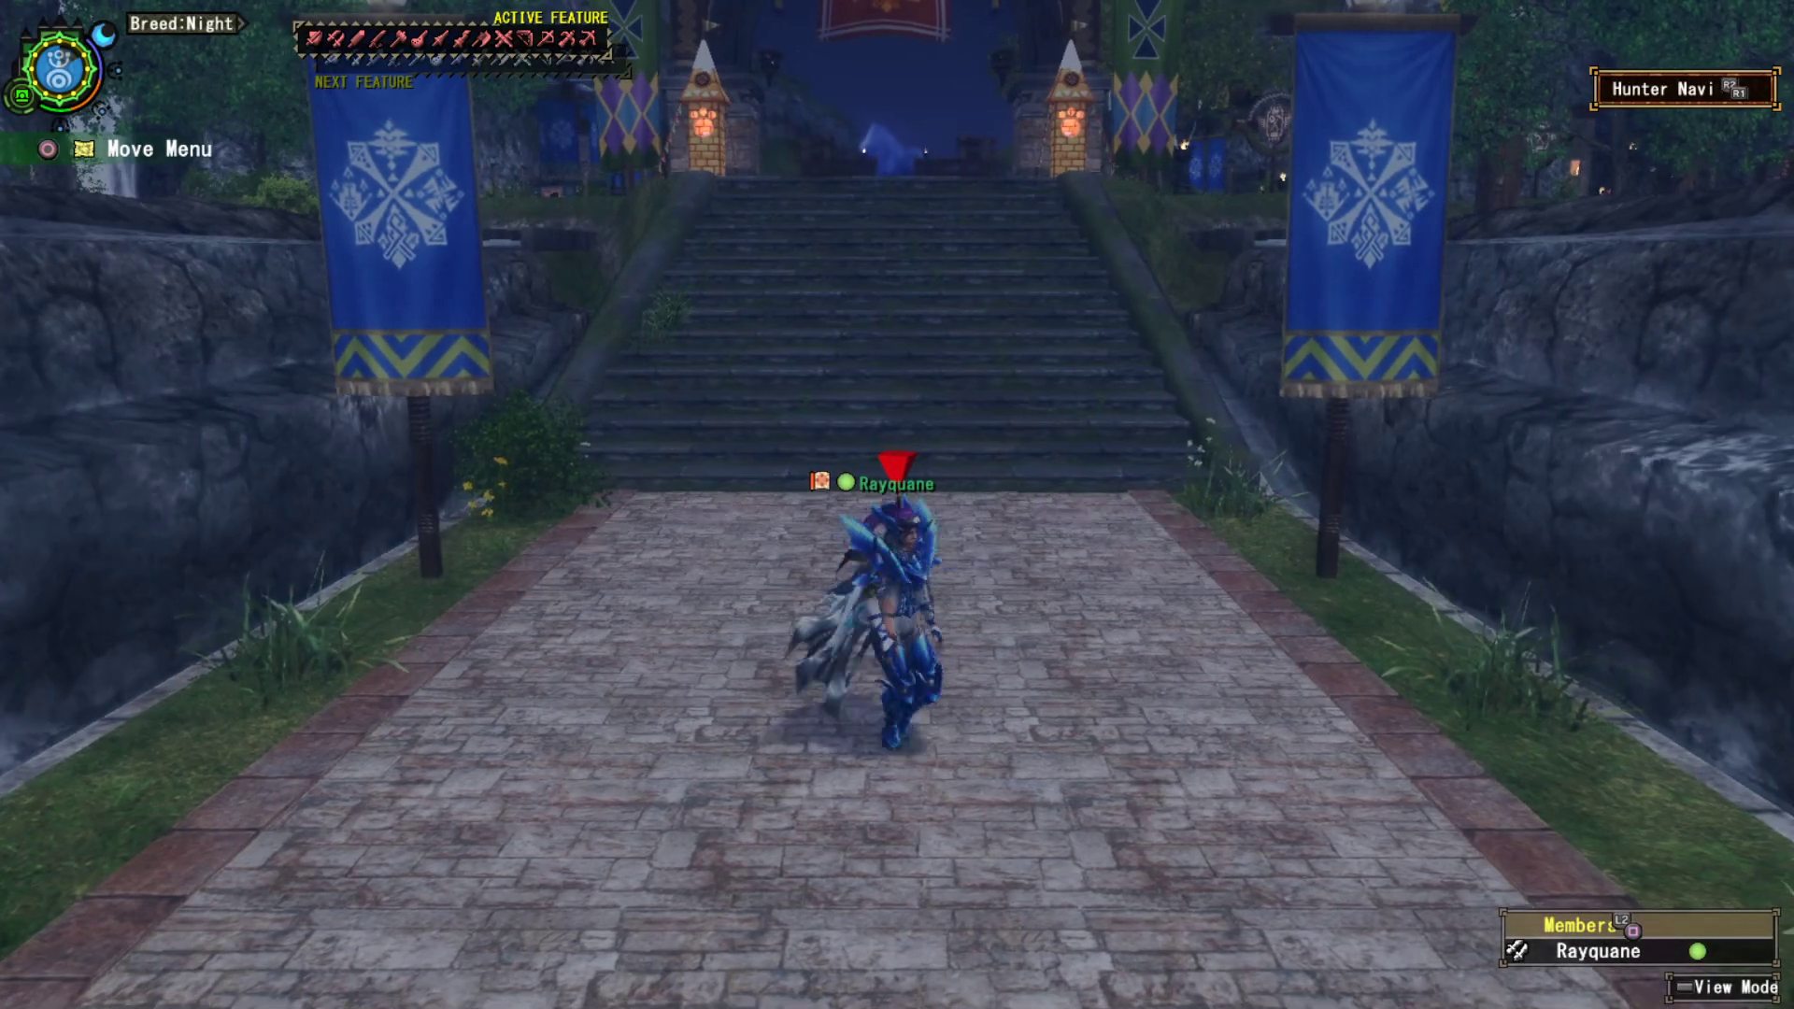
key(w)
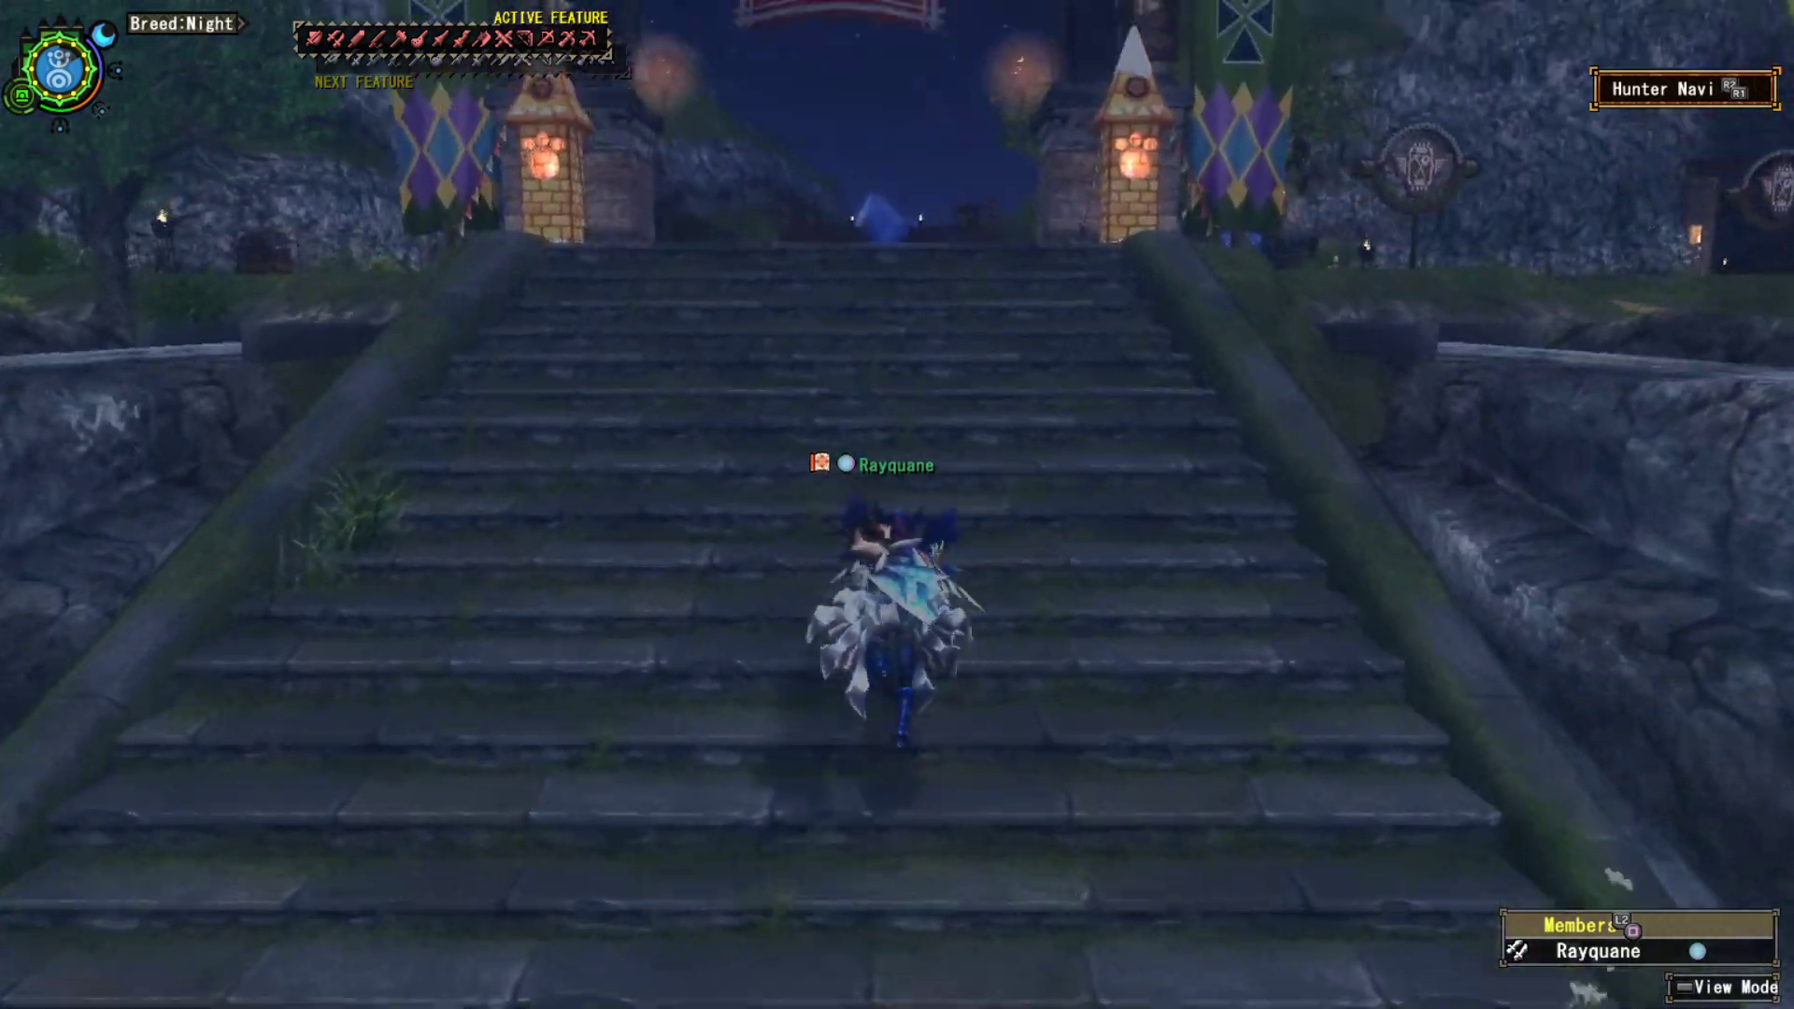
key(a)
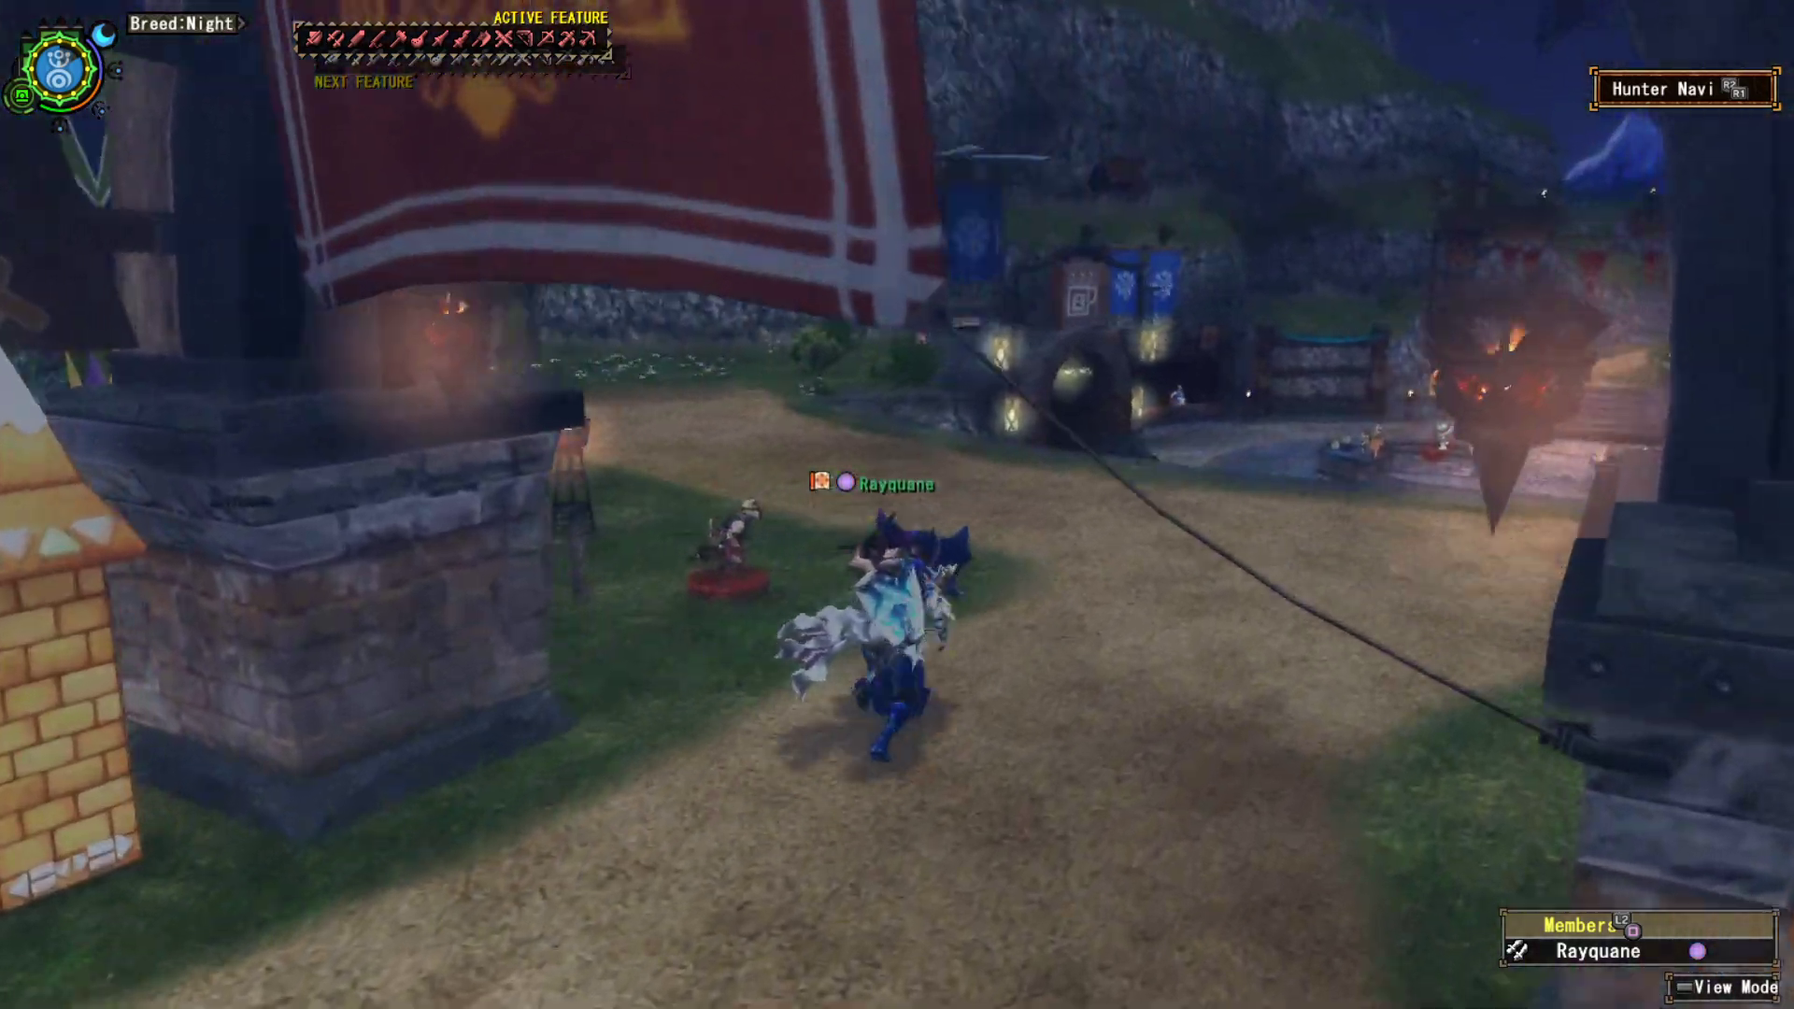
key(w)
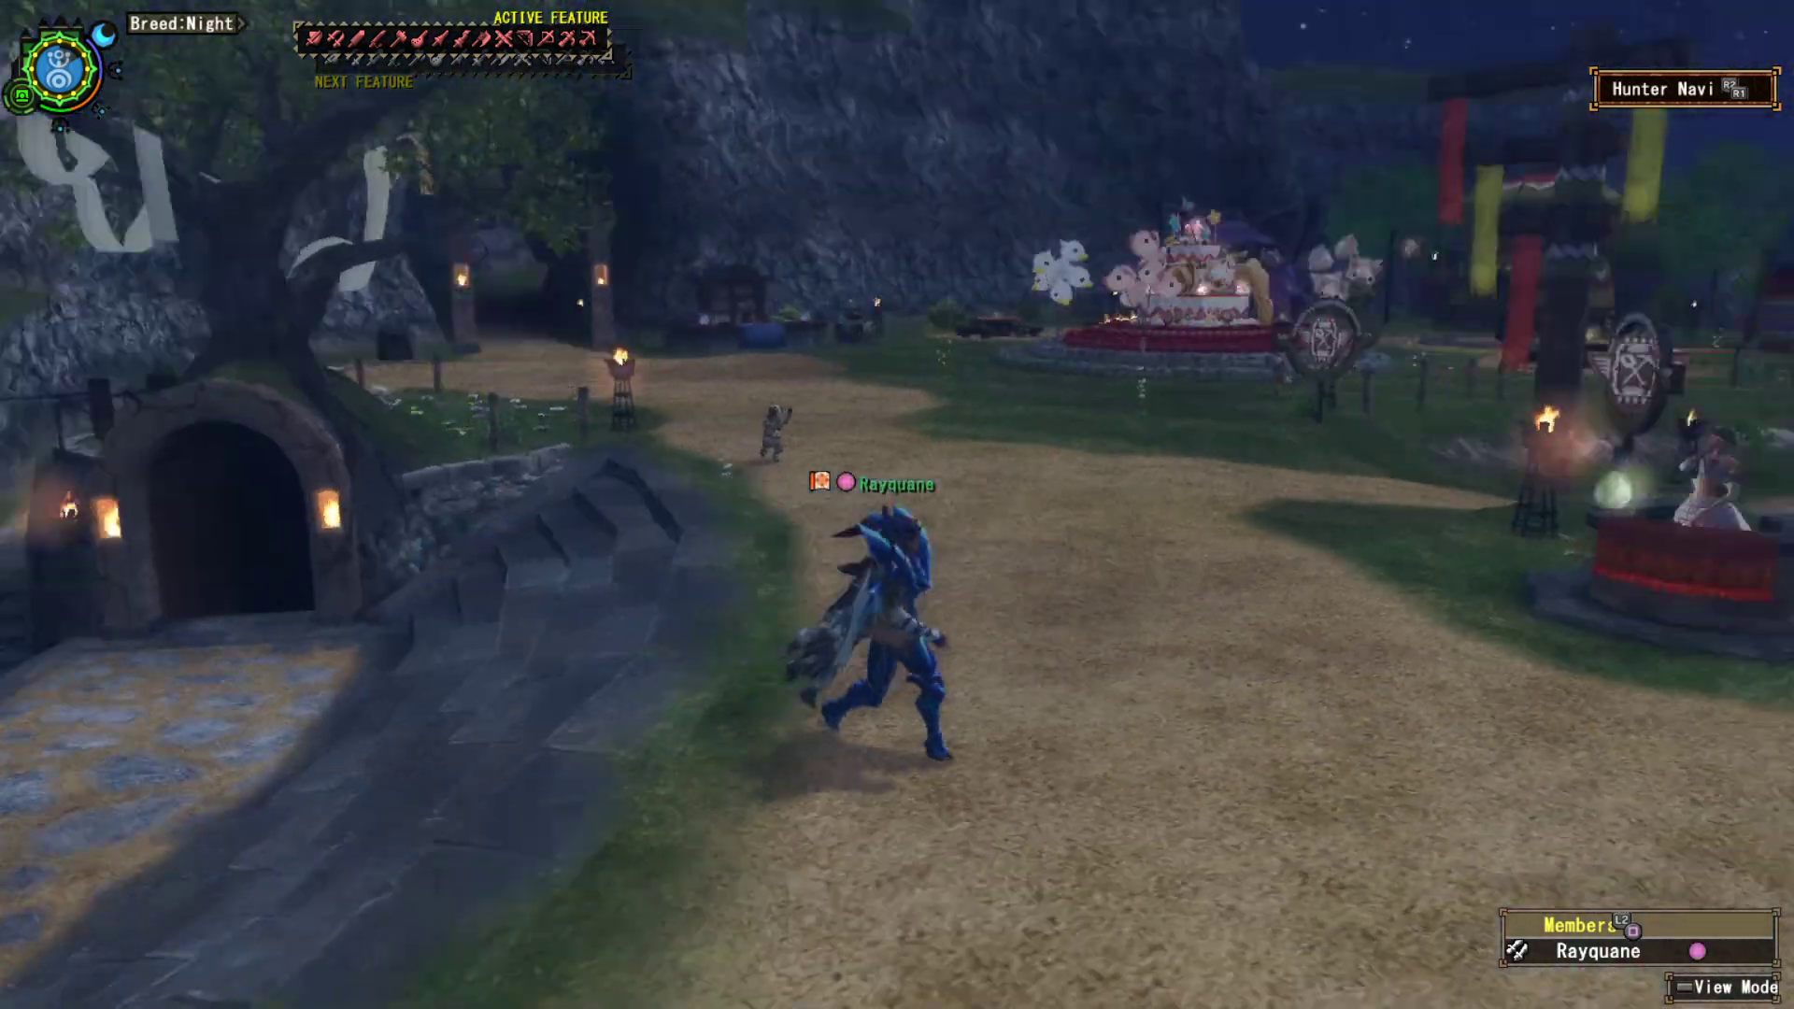
- Quit the game from the main menu and confirm closing it
key(Escape)
key(Up)
key(Return)
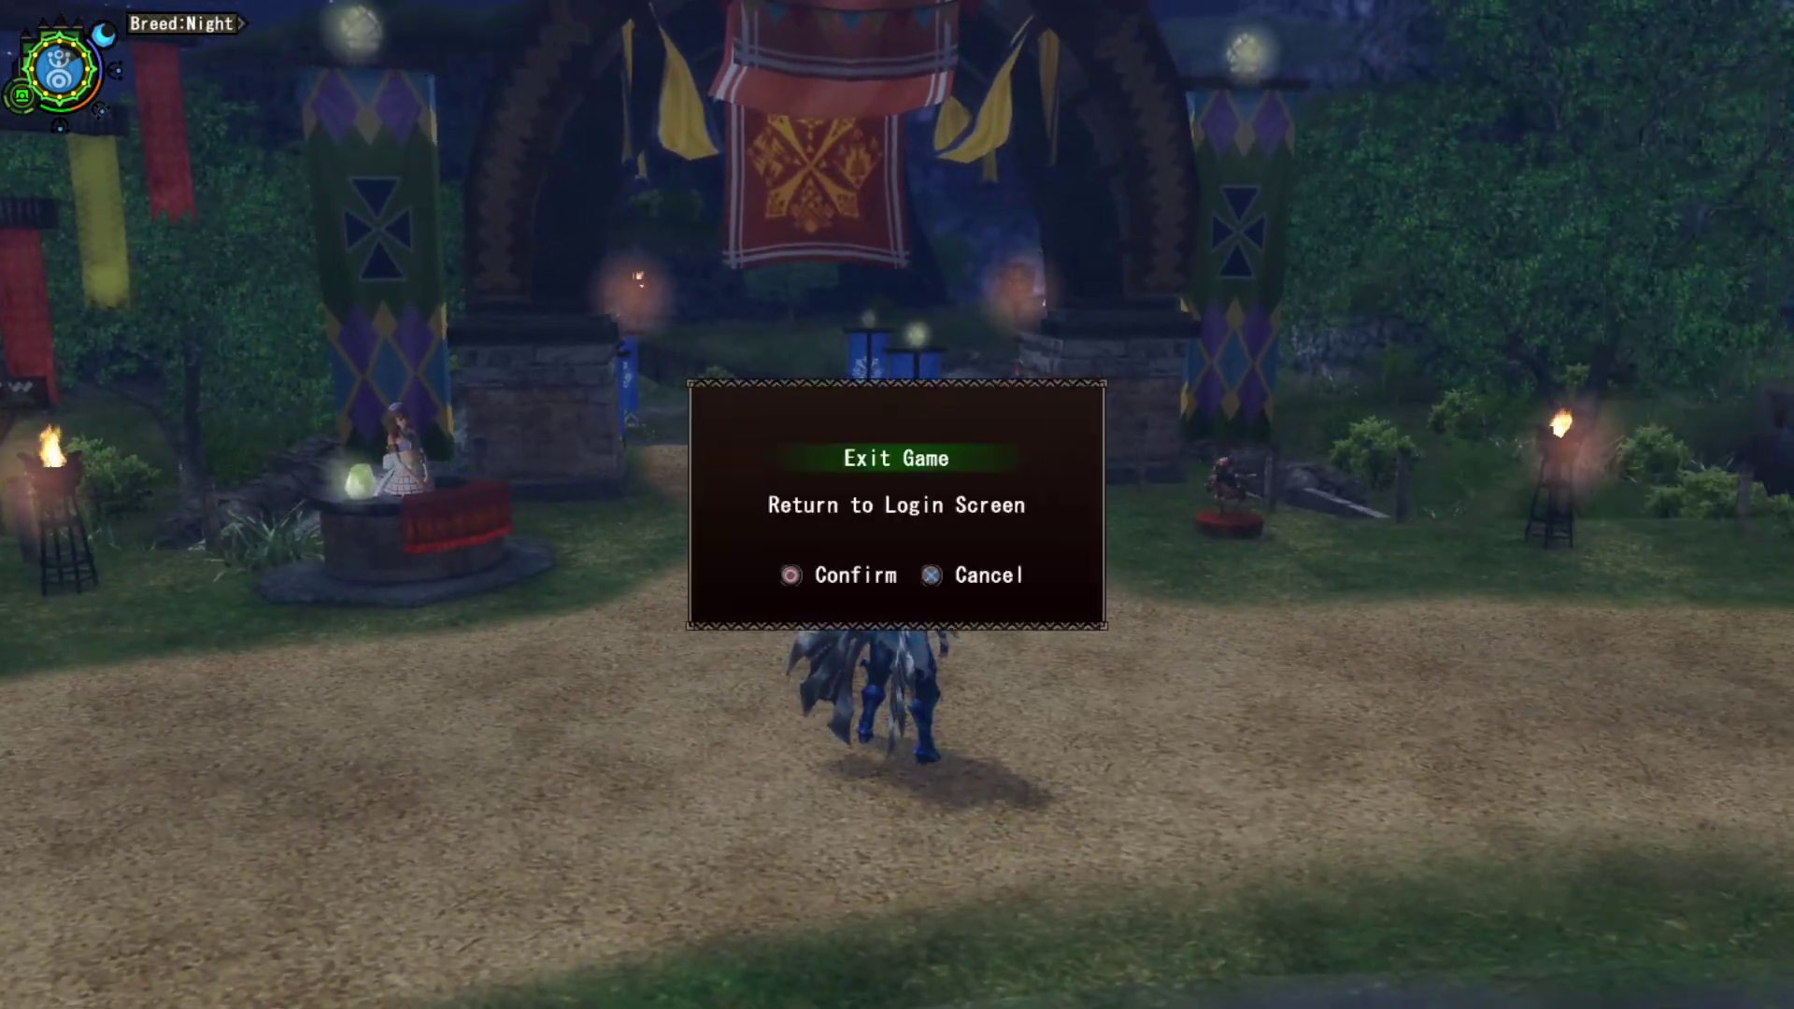
key(Return)
key(Return)
key(Return)
key(Left)
key(Return)
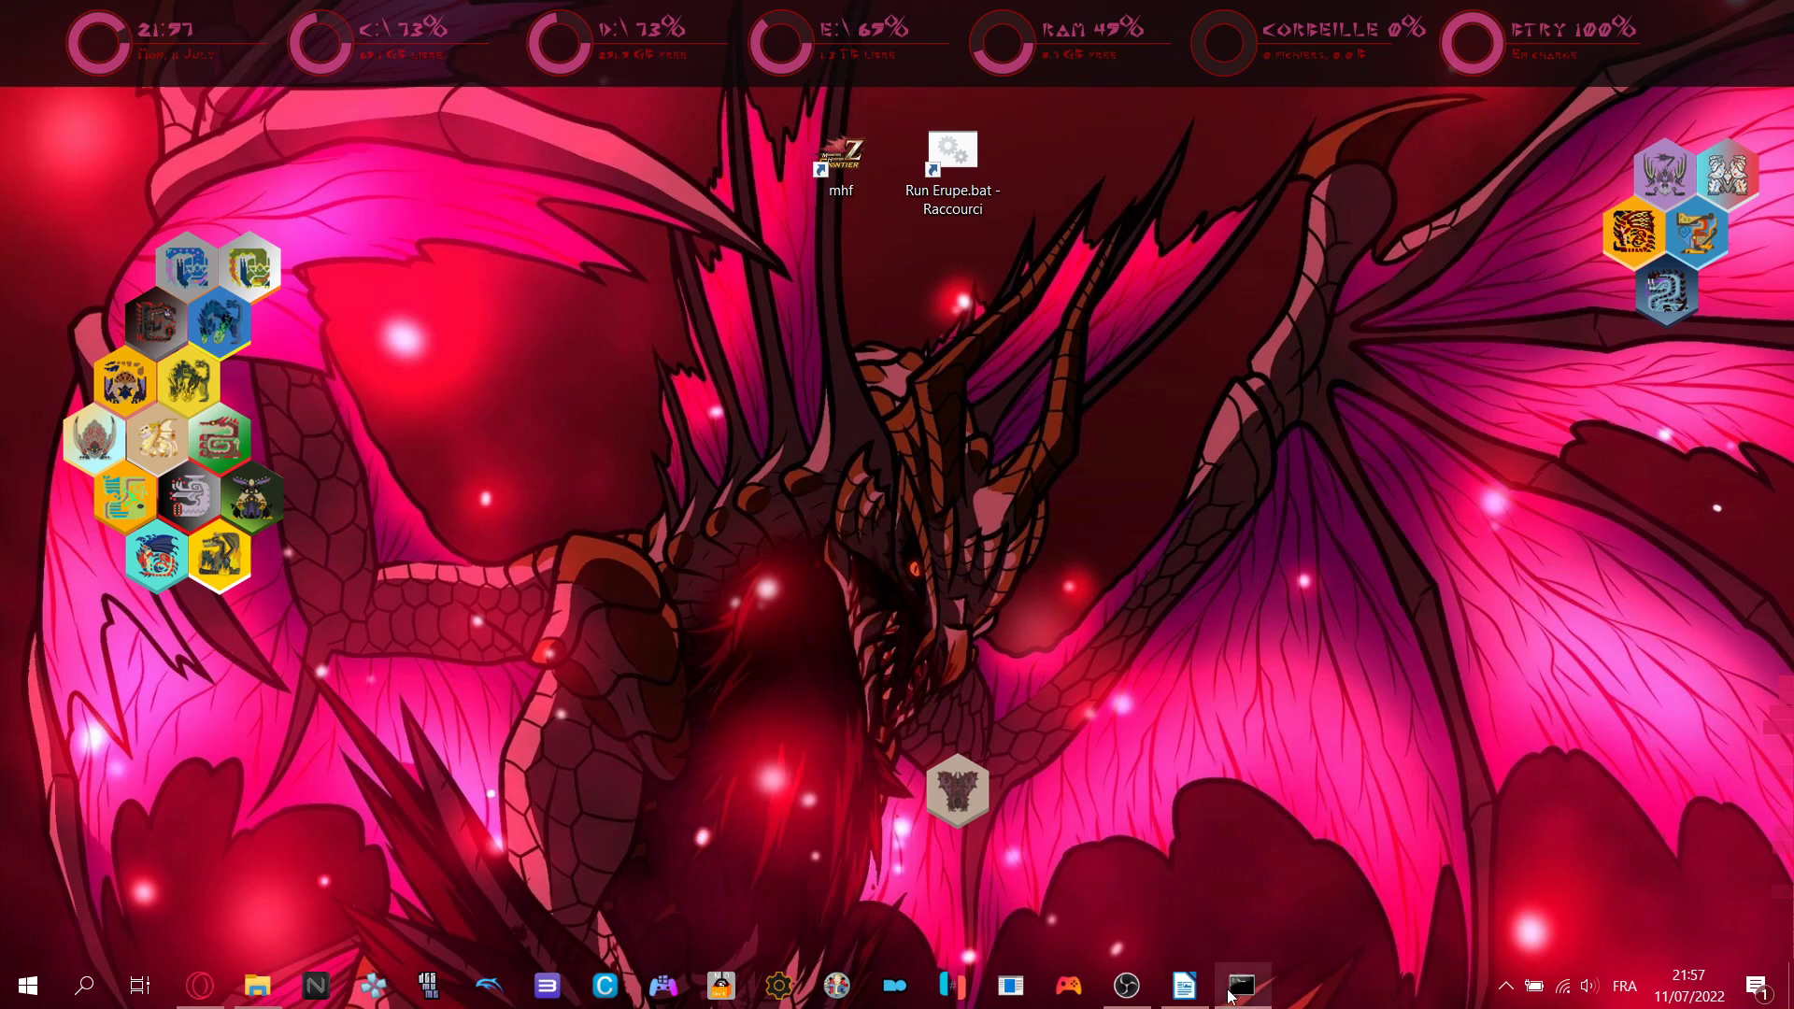
- Bring the Writer tutorial forward, check that OBS is still recording, then minimize OBS
click(1189, 996)
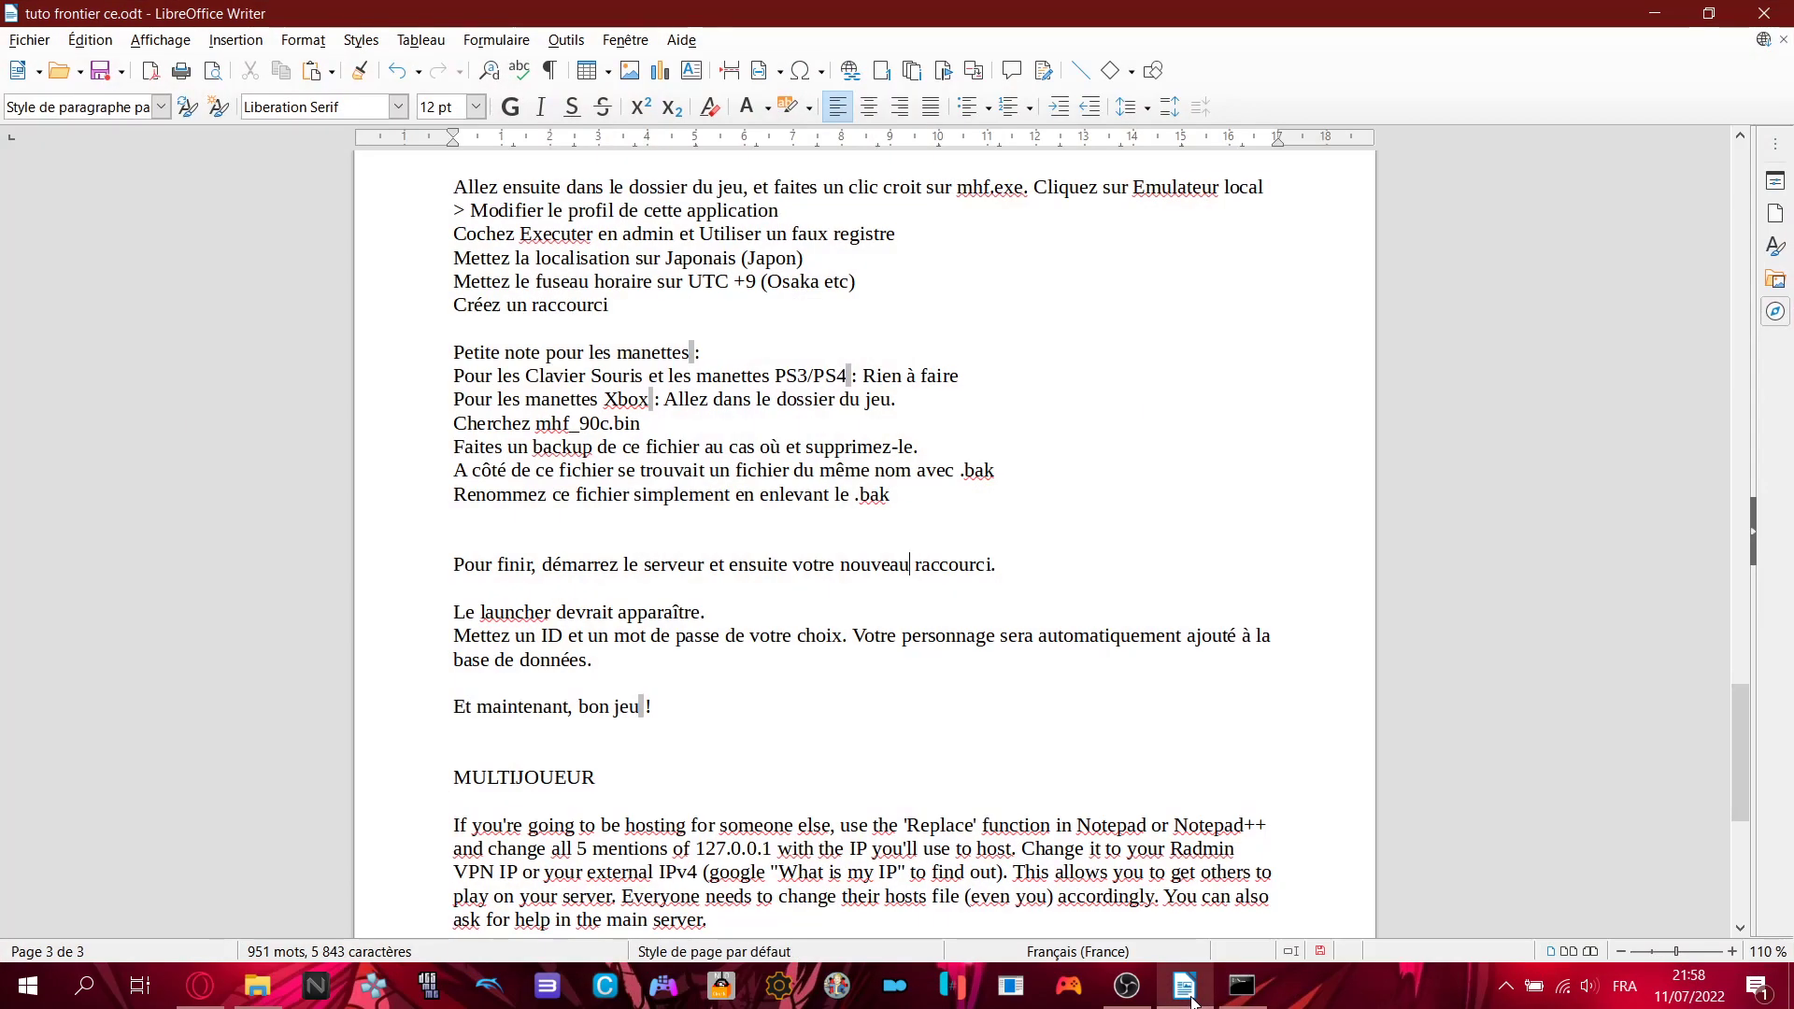
click(1147, 994)
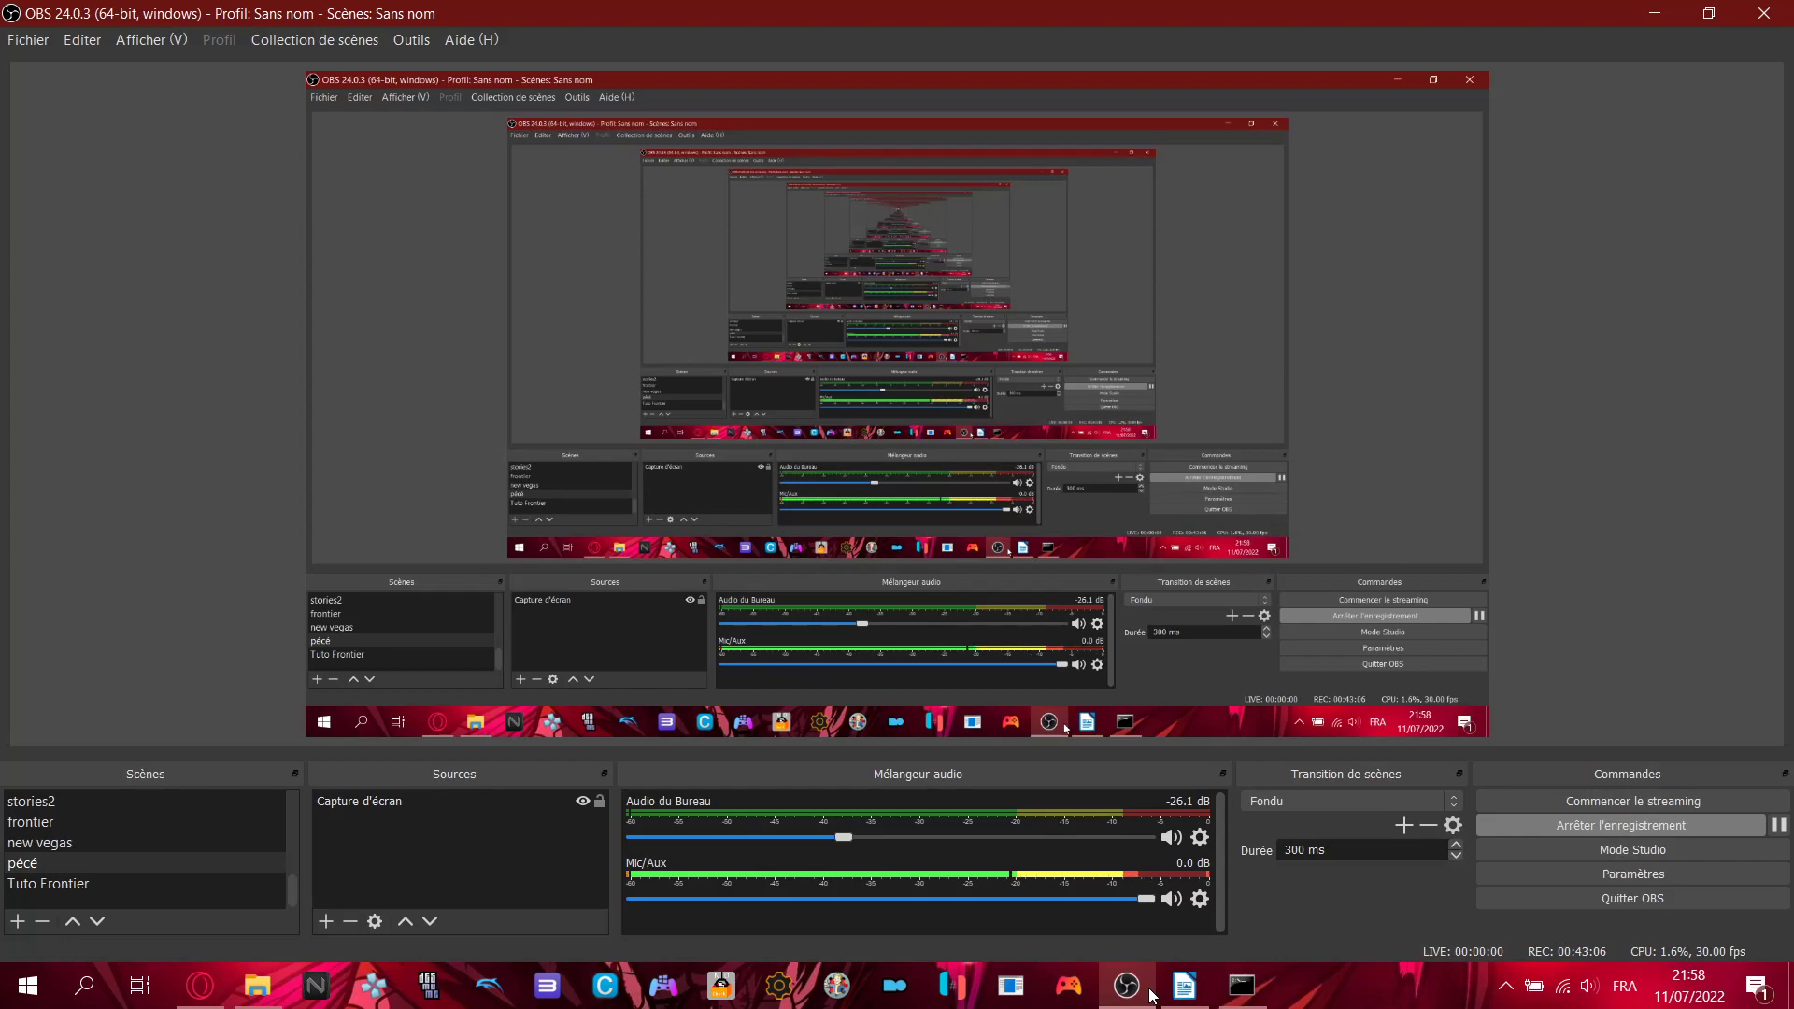
click(1151, 996)
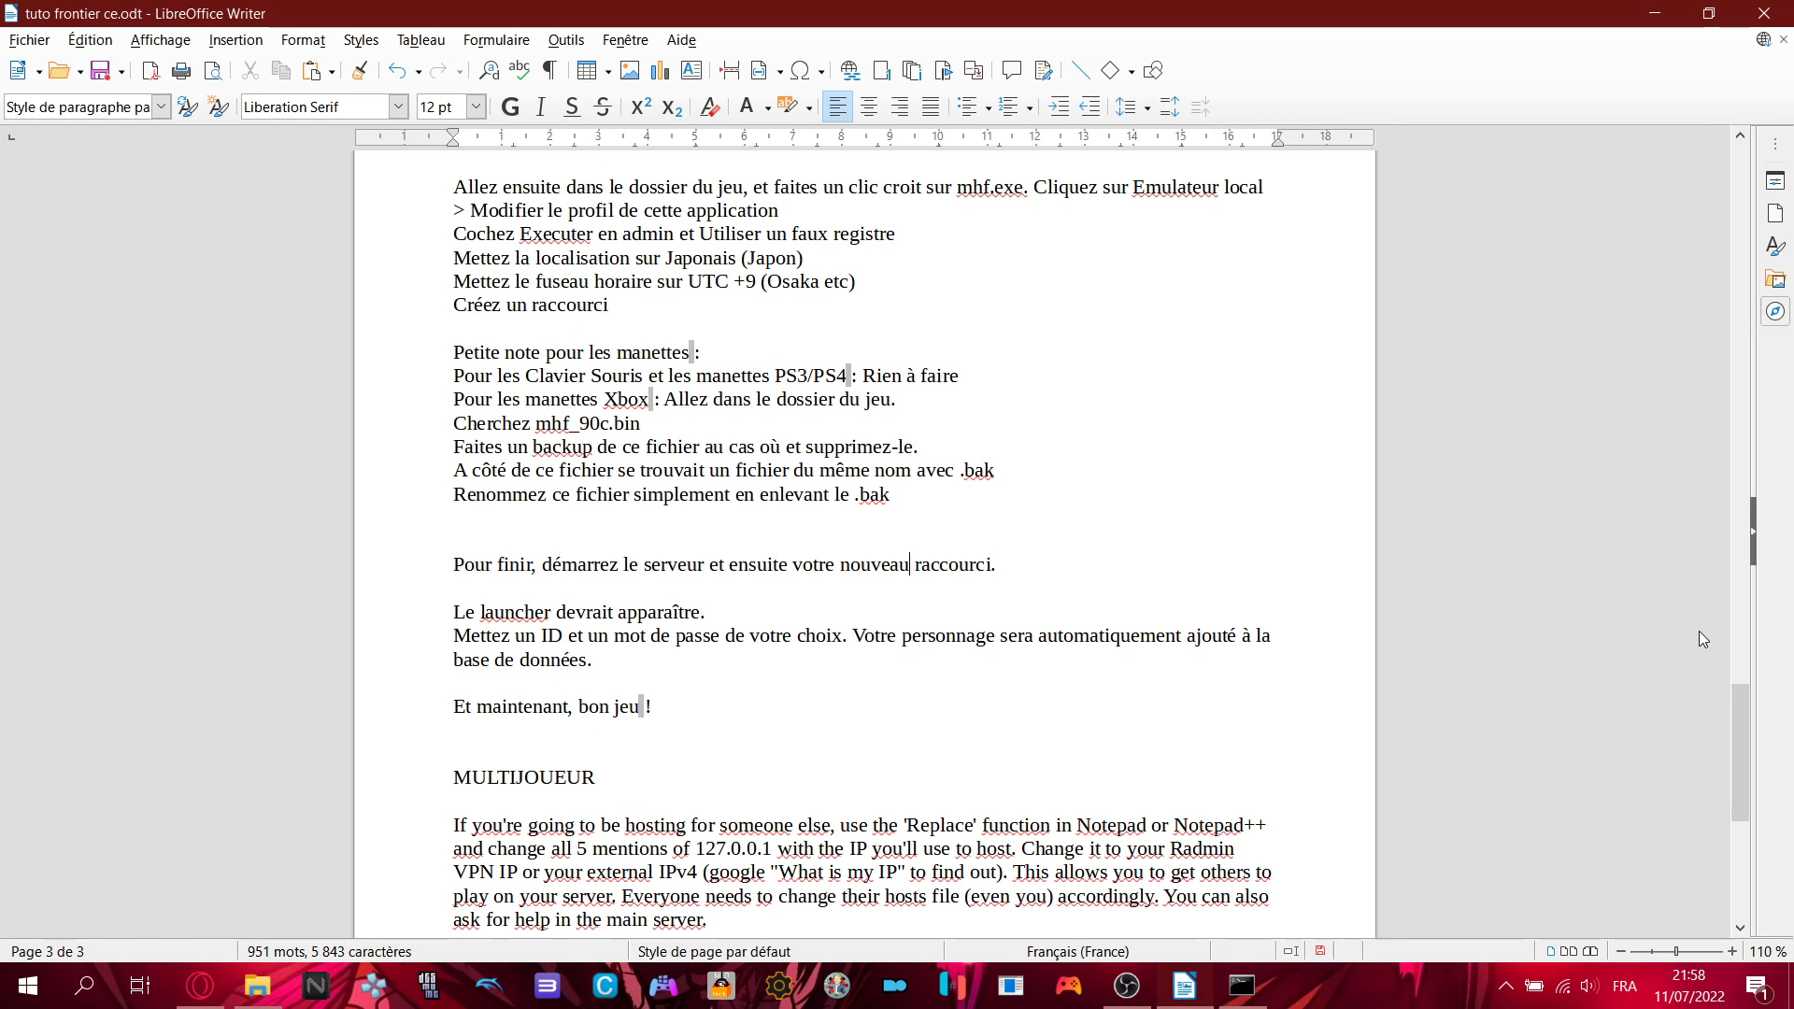
- Highlight the MULTIJOUEUR hosts-file note, including 'y compris vous', then bring File Explorer back
scroll(1665, 643, down, 5)
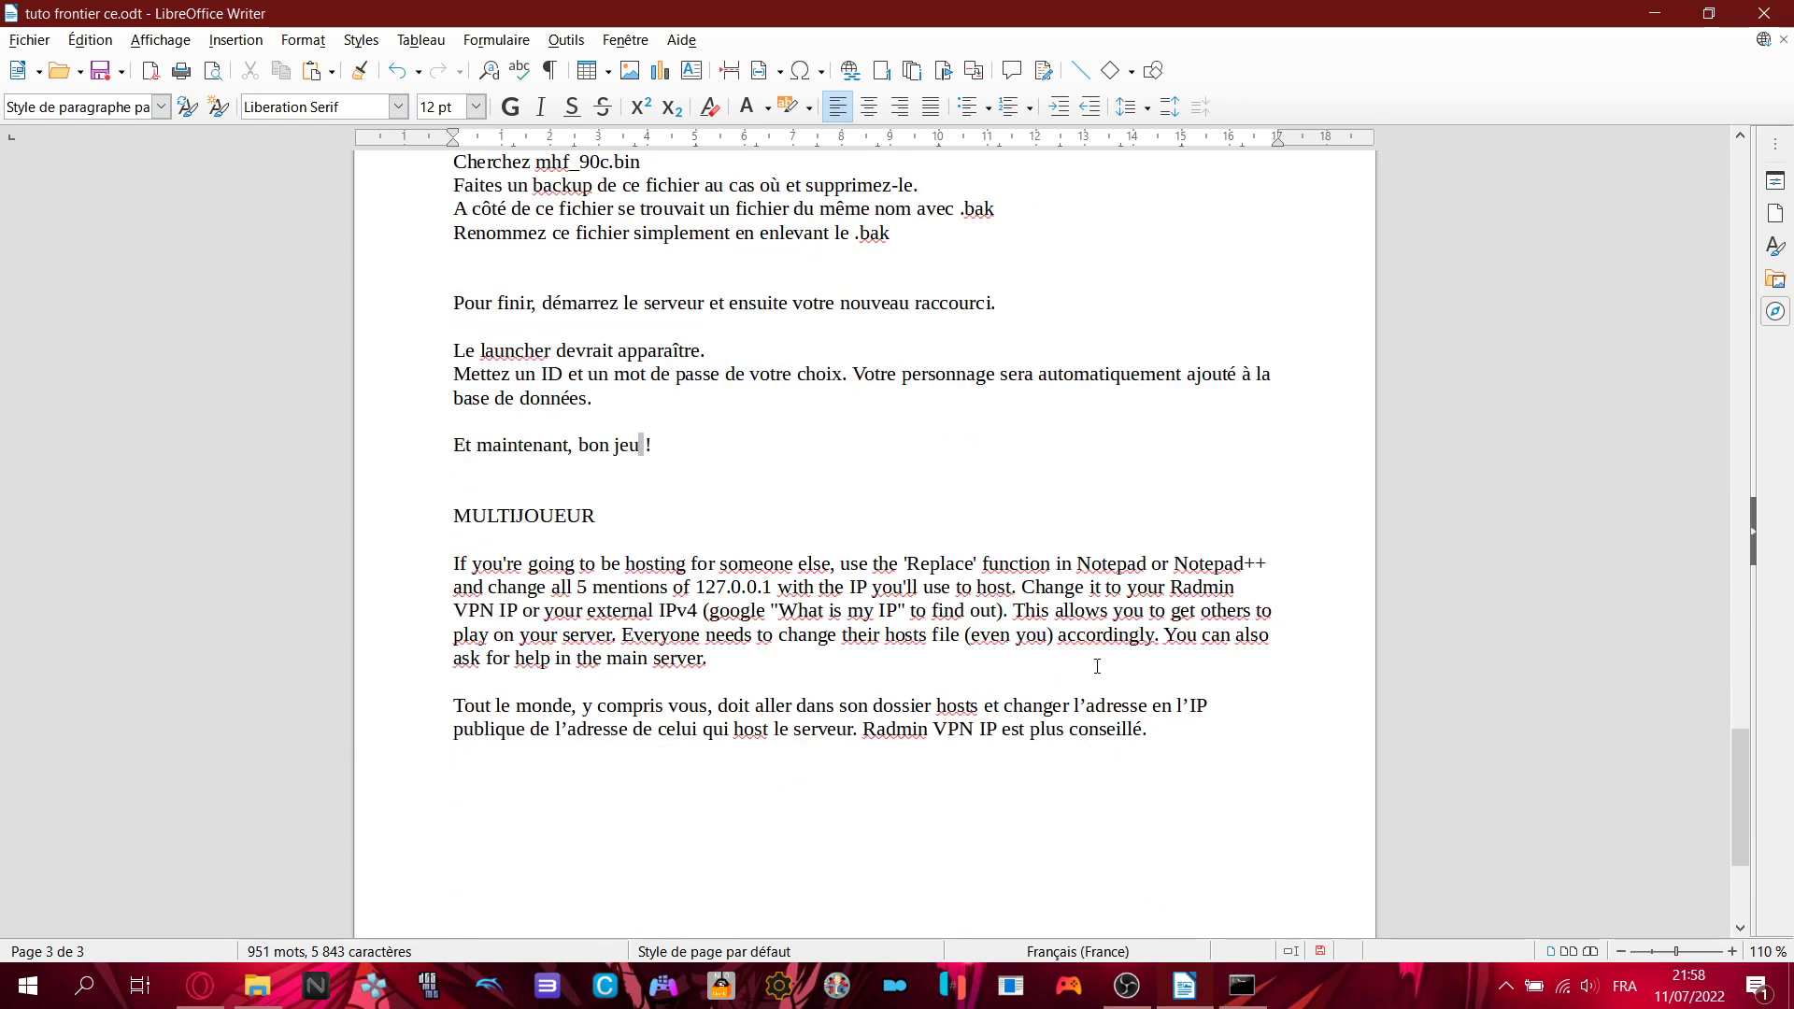
click(453, 707)
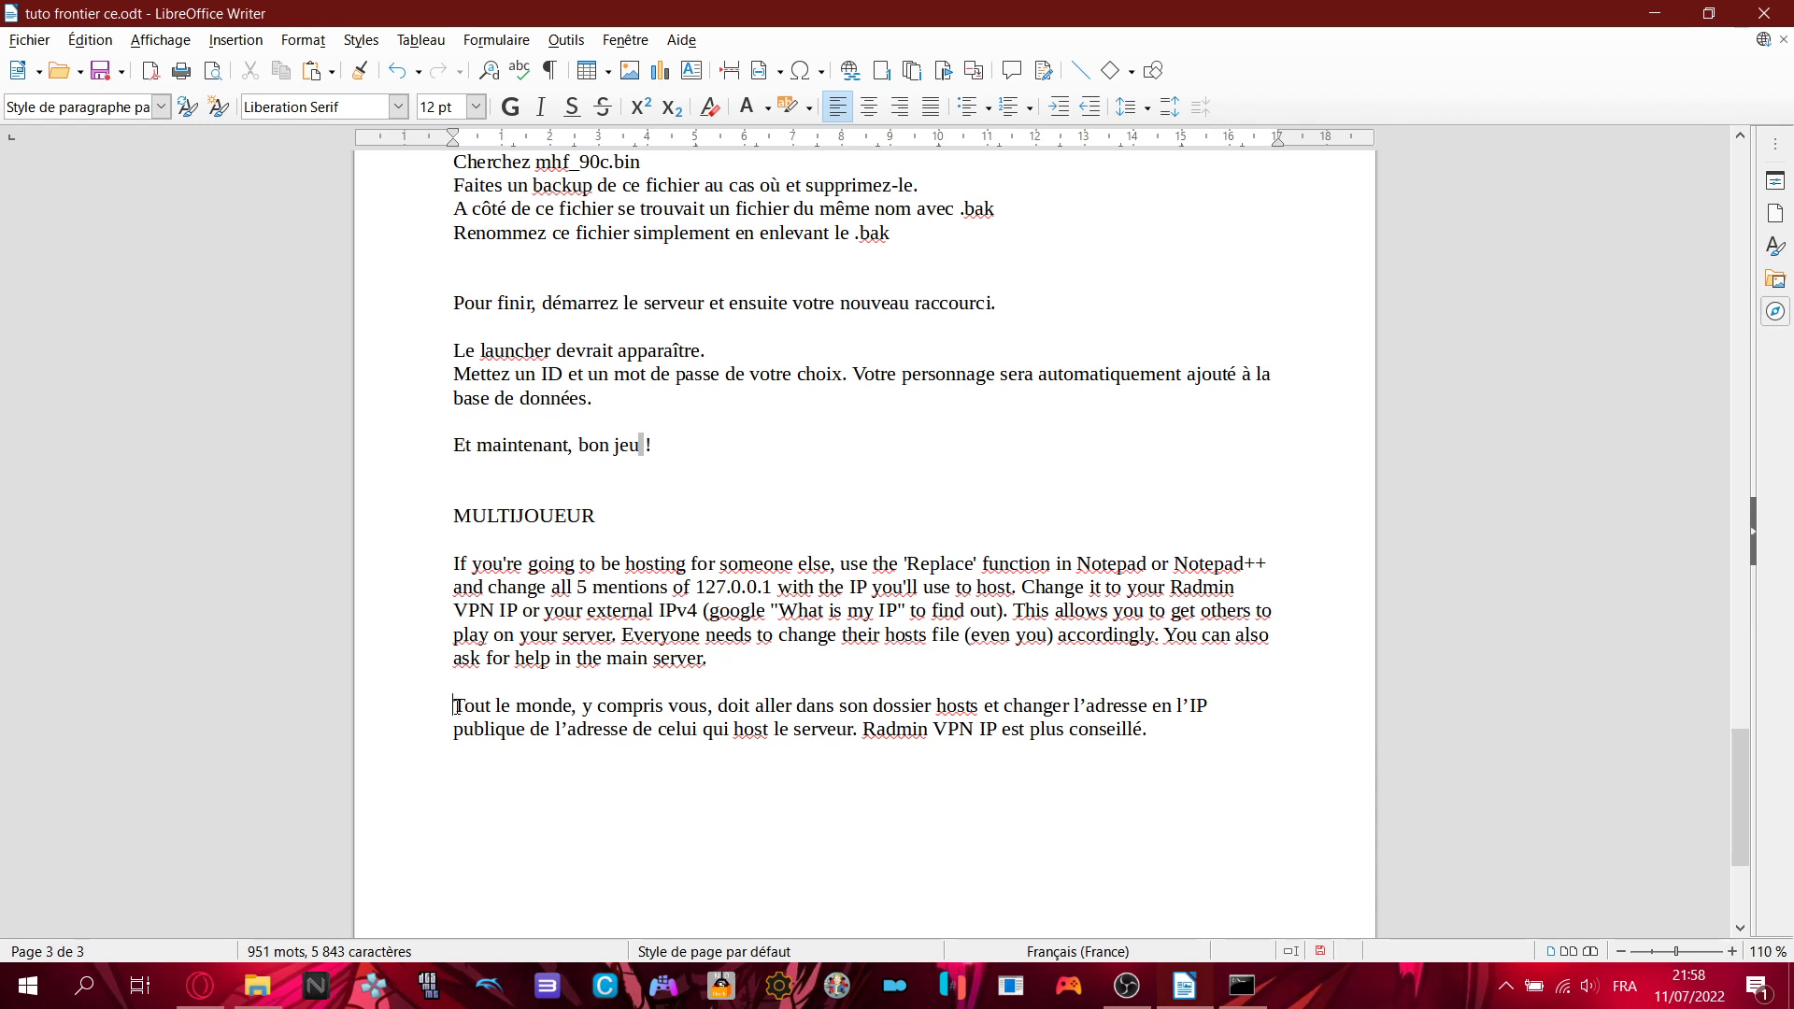
drag(450, 707, 1186, 735)
click(1186, 734)
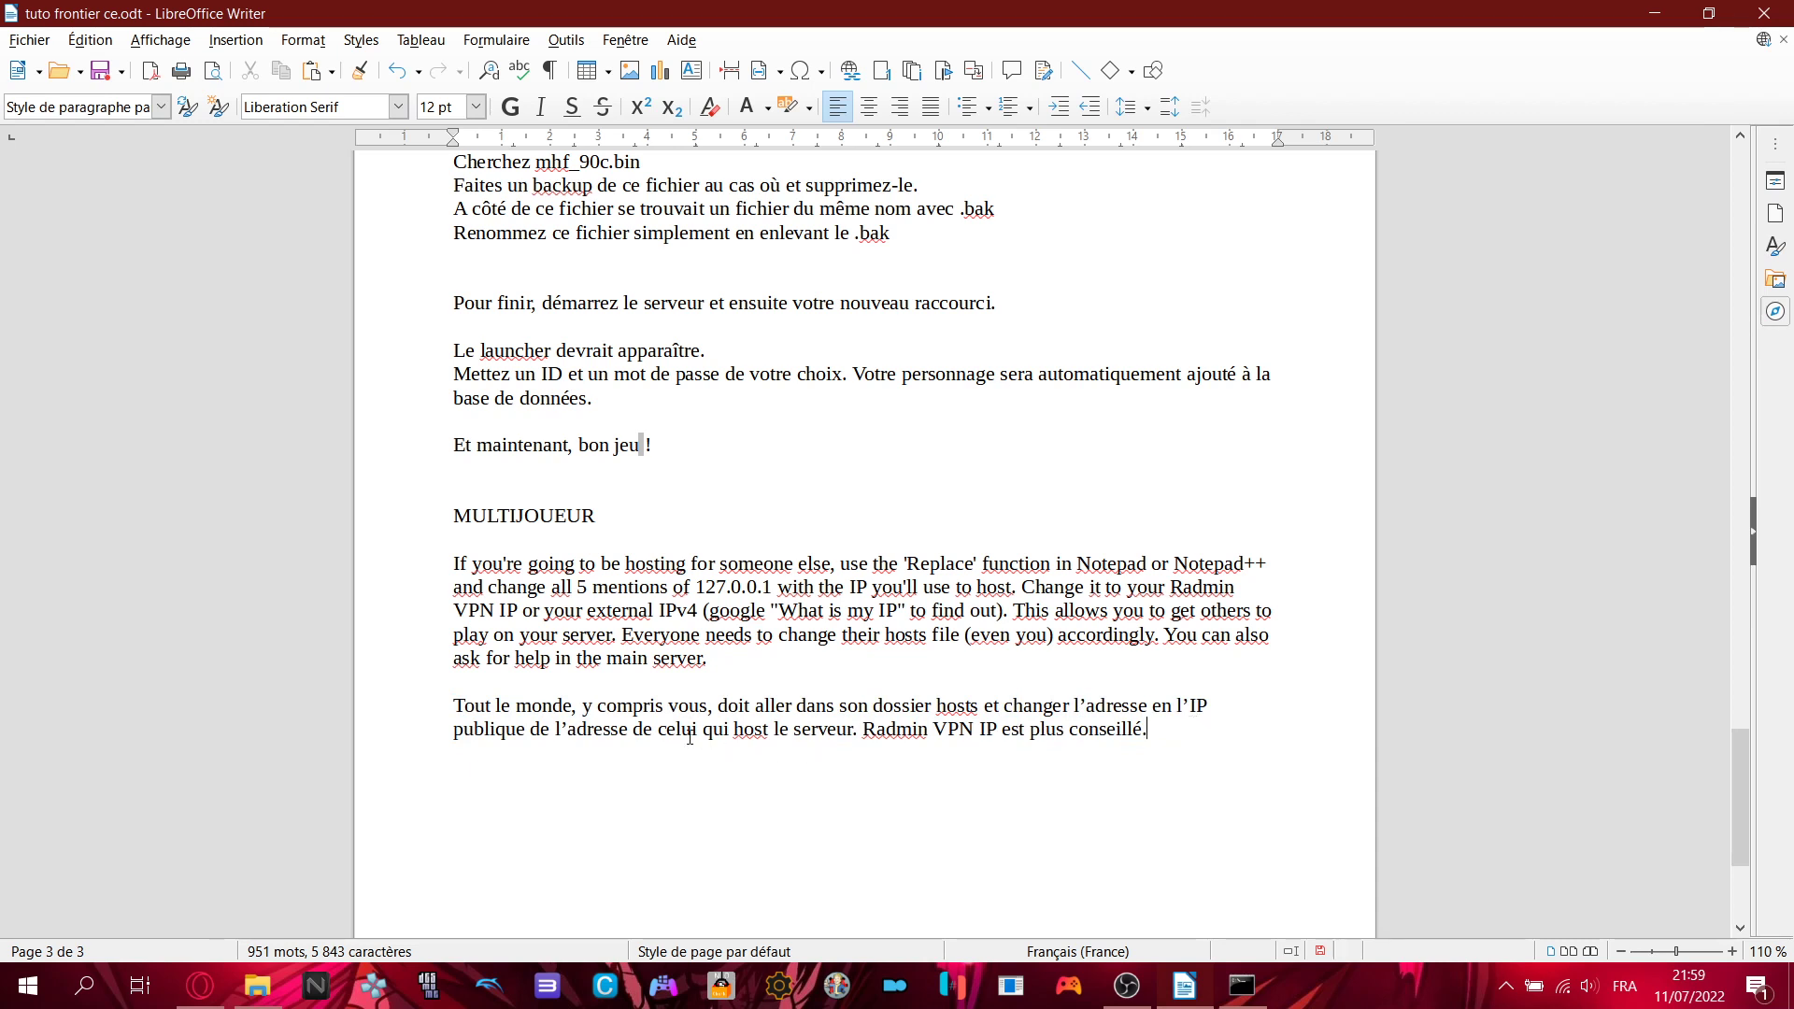
drag(587, 705, 729, 706)
click(729, 706)
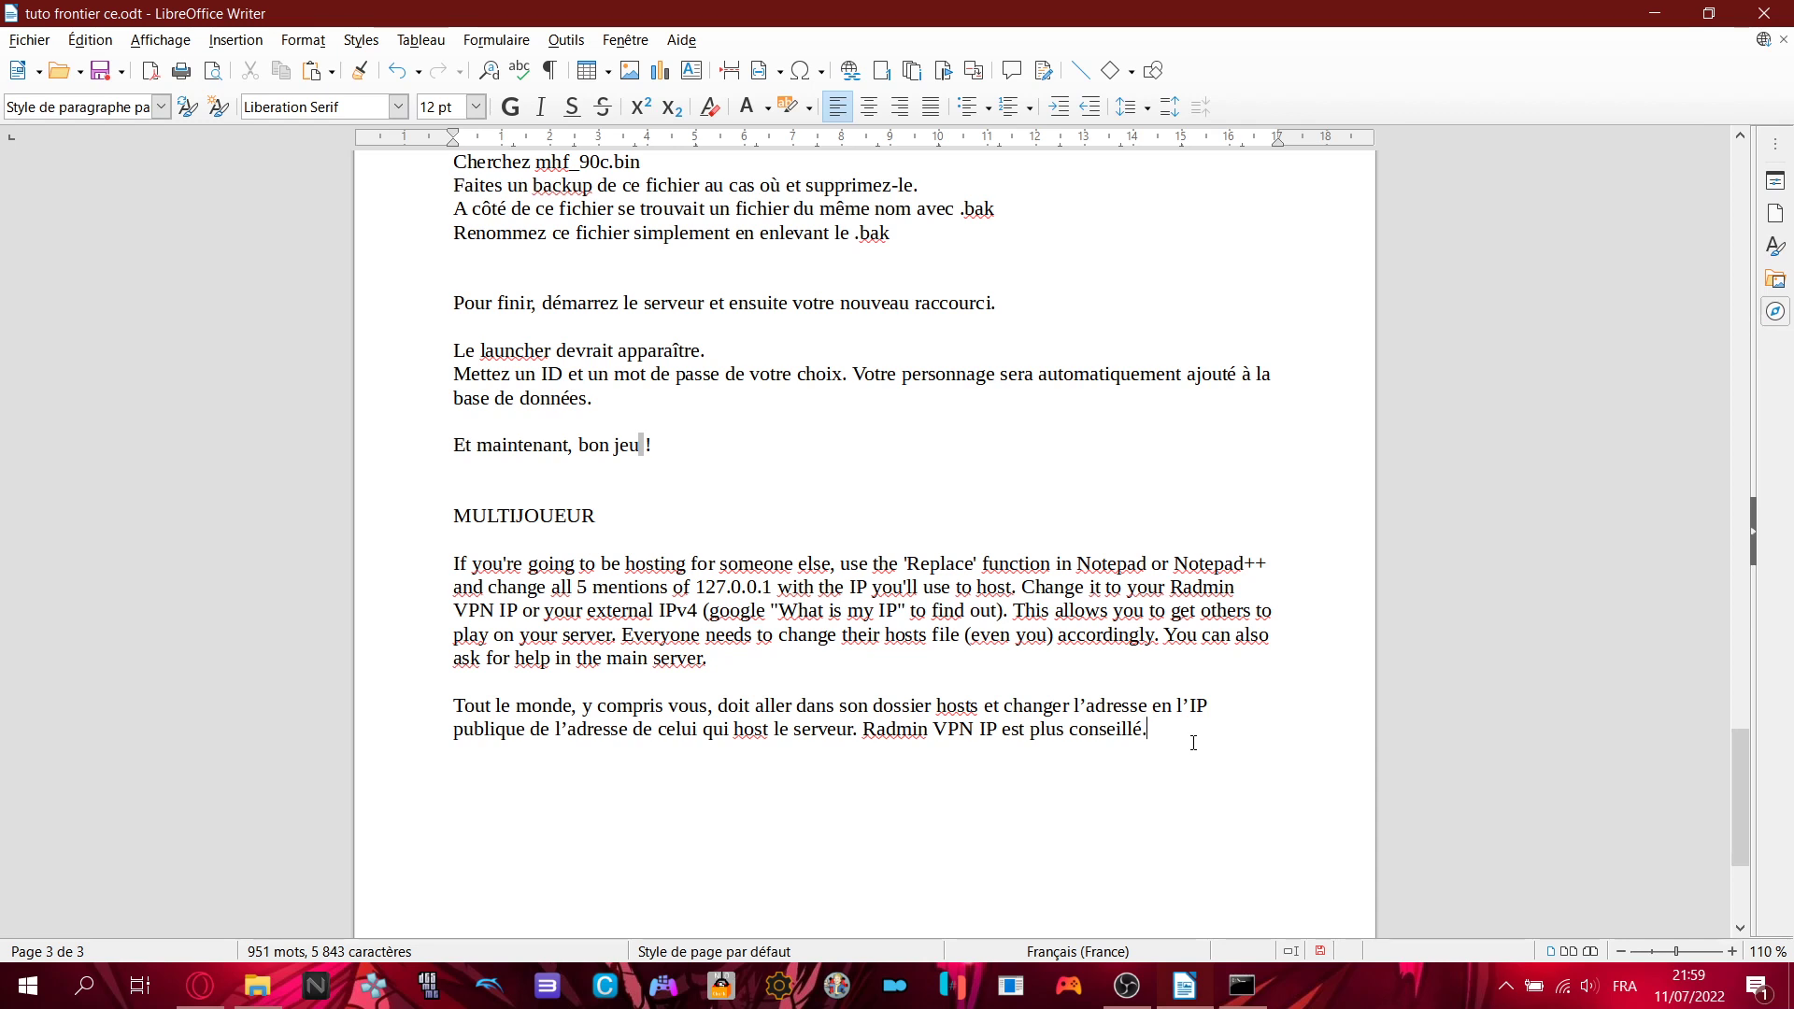
click(262, 986)
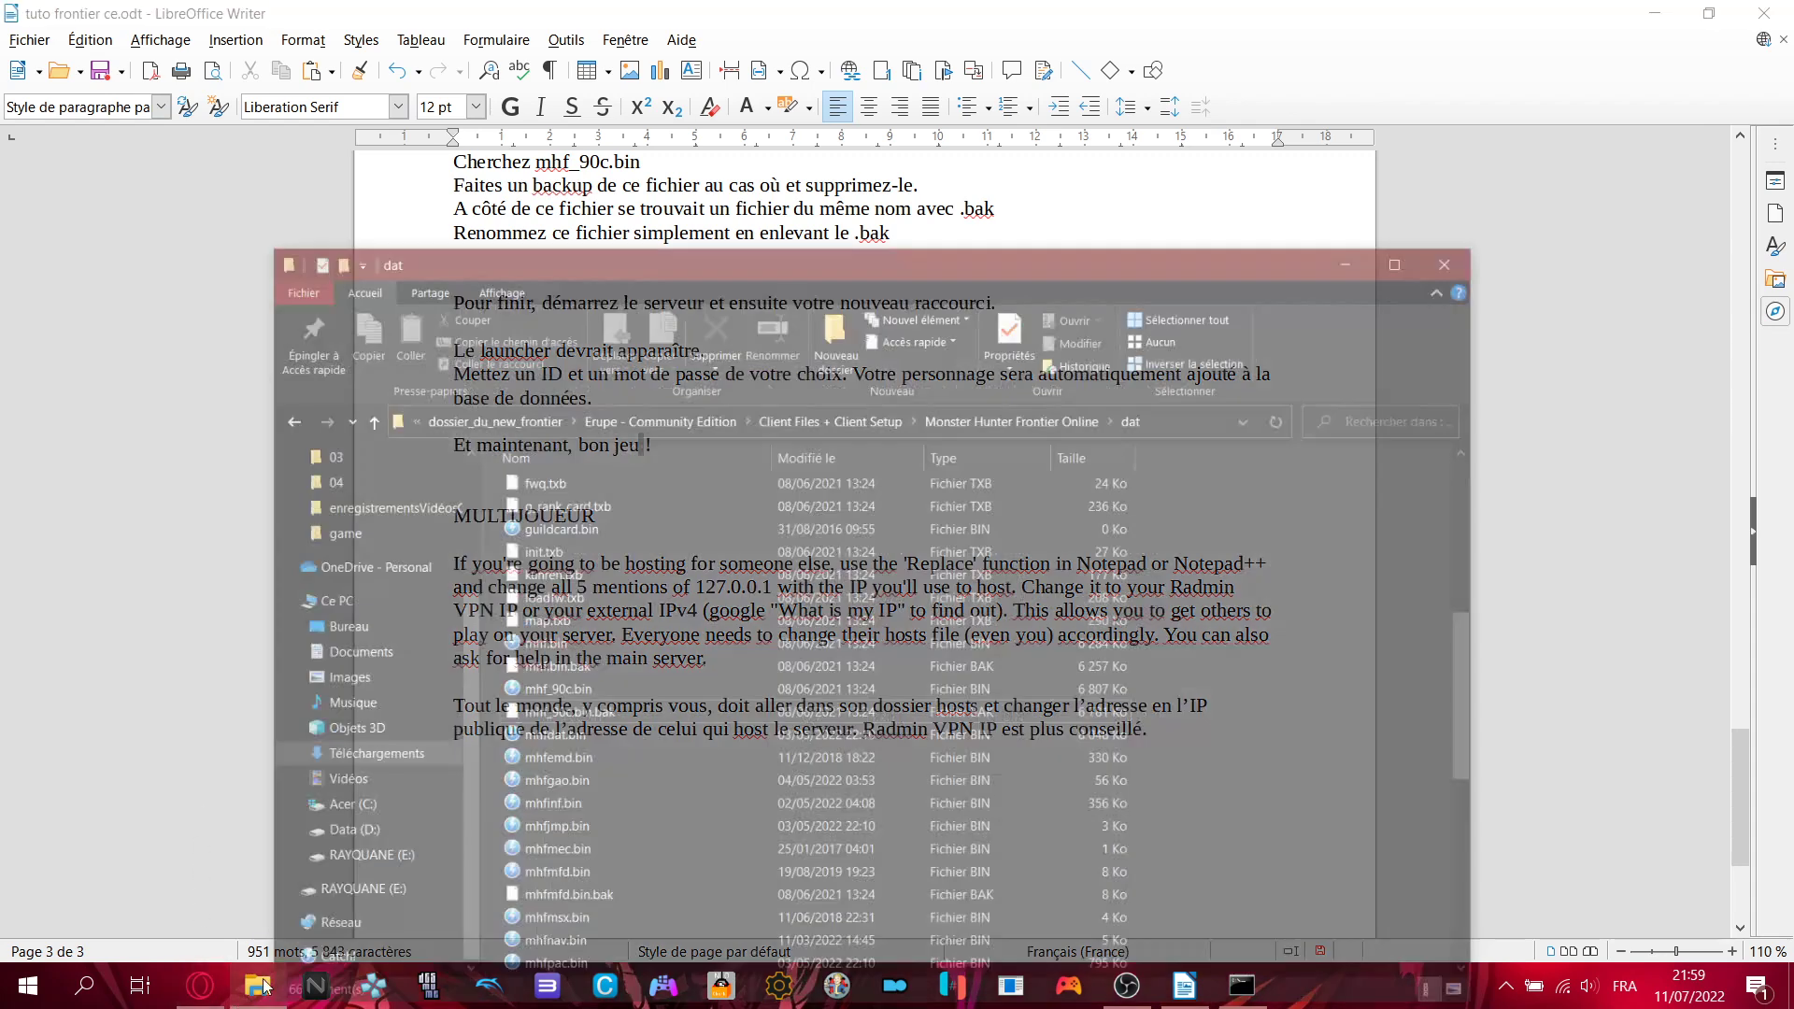
- Browse the Client Files, Server Files + Server Setup, bin and Erupe folders
click(925, 347)
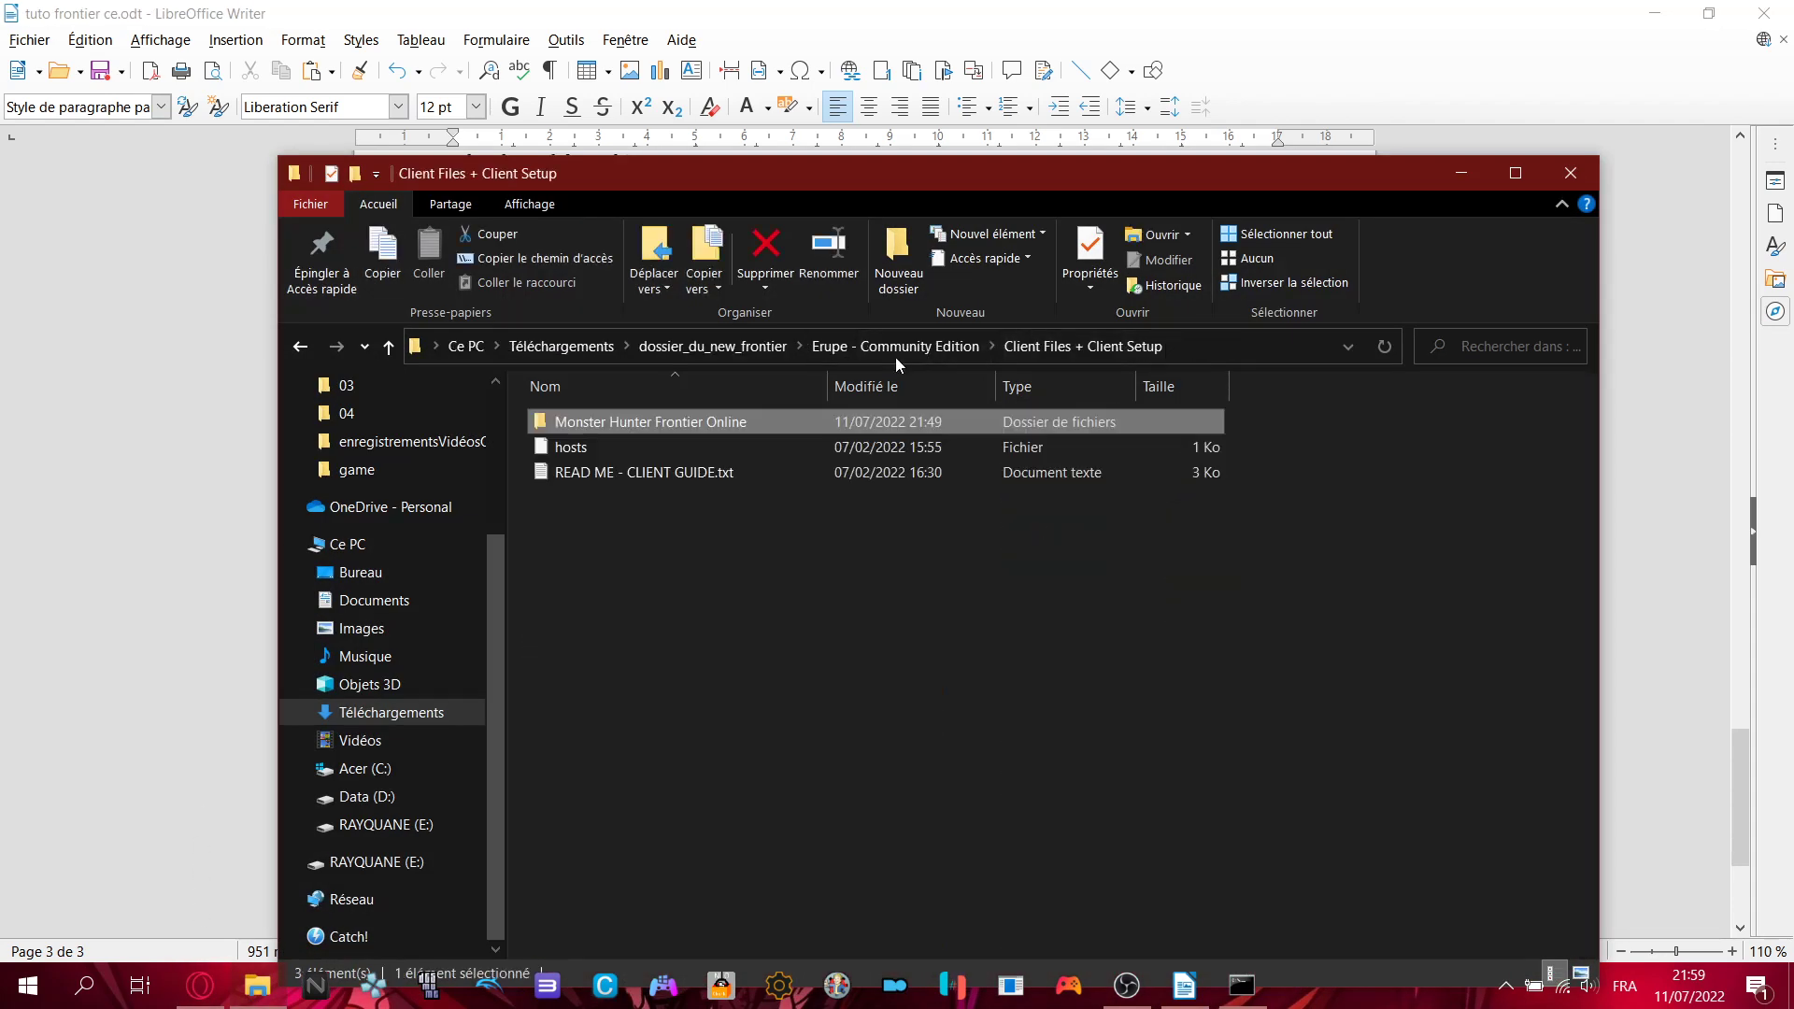
click(855, 347)
double_click(660, 448)
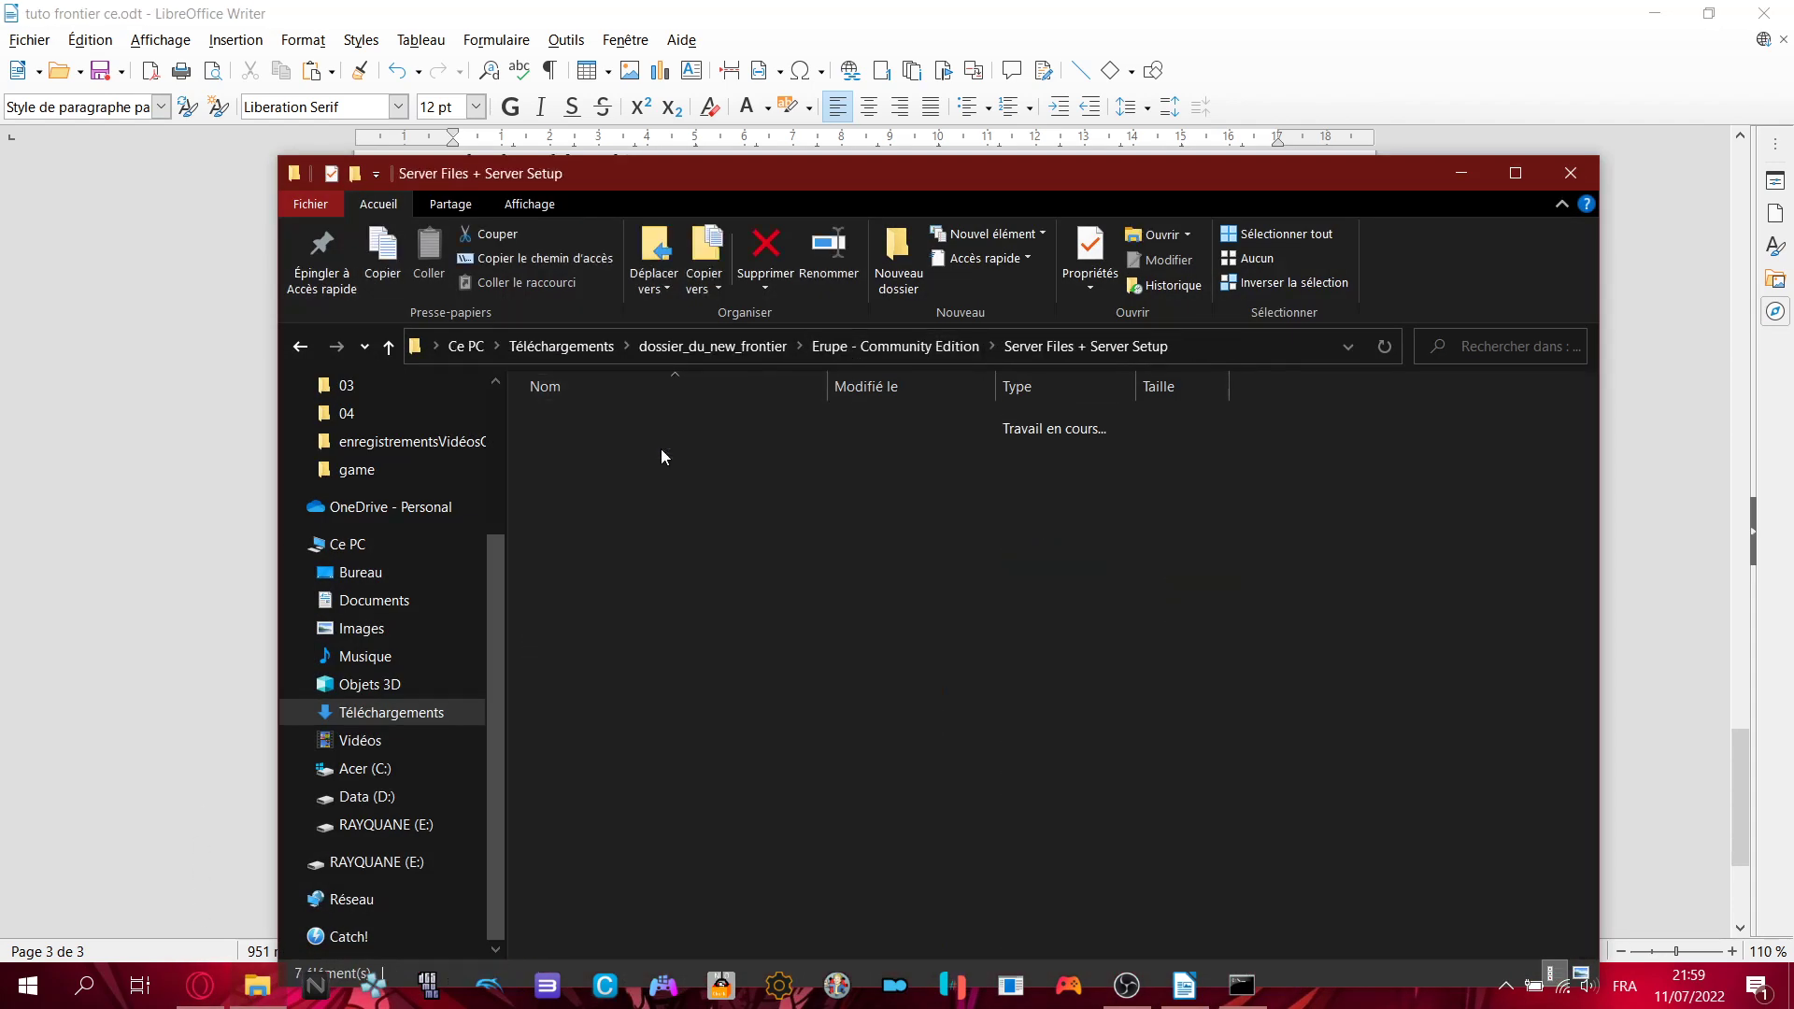
double_click(610, 420)
key(BackSpace)
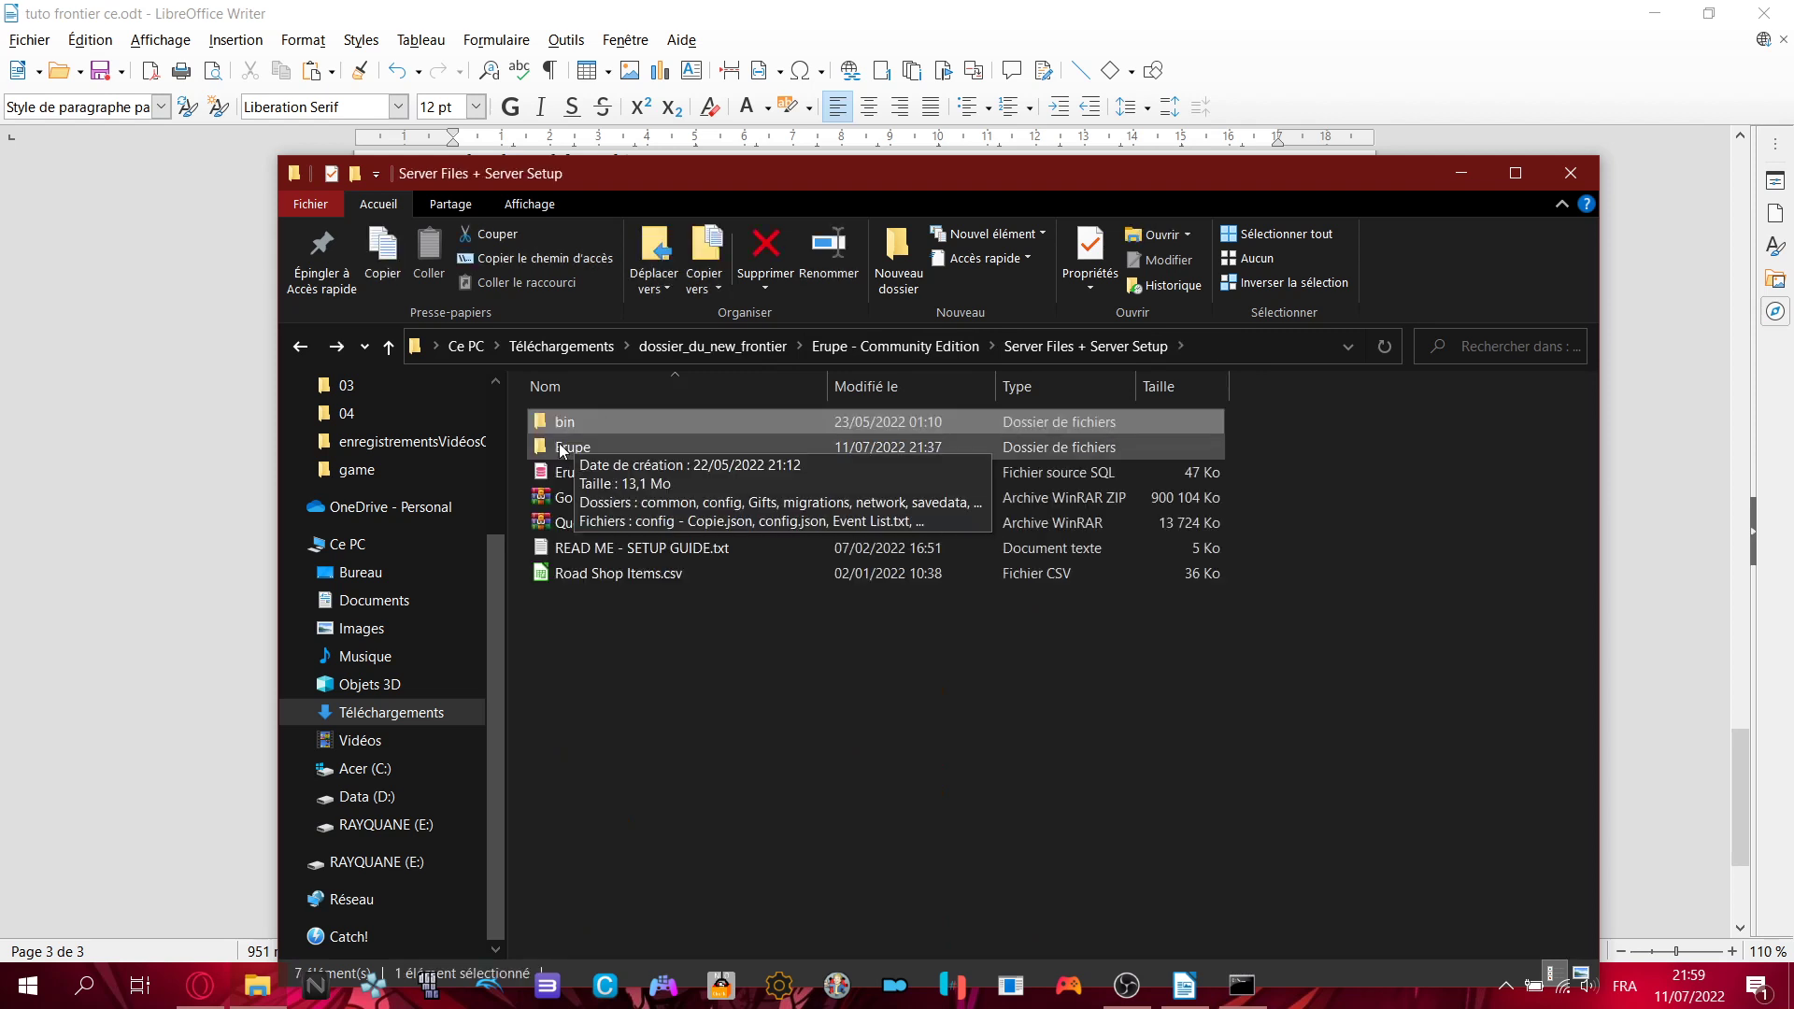
double_click(561, 449)
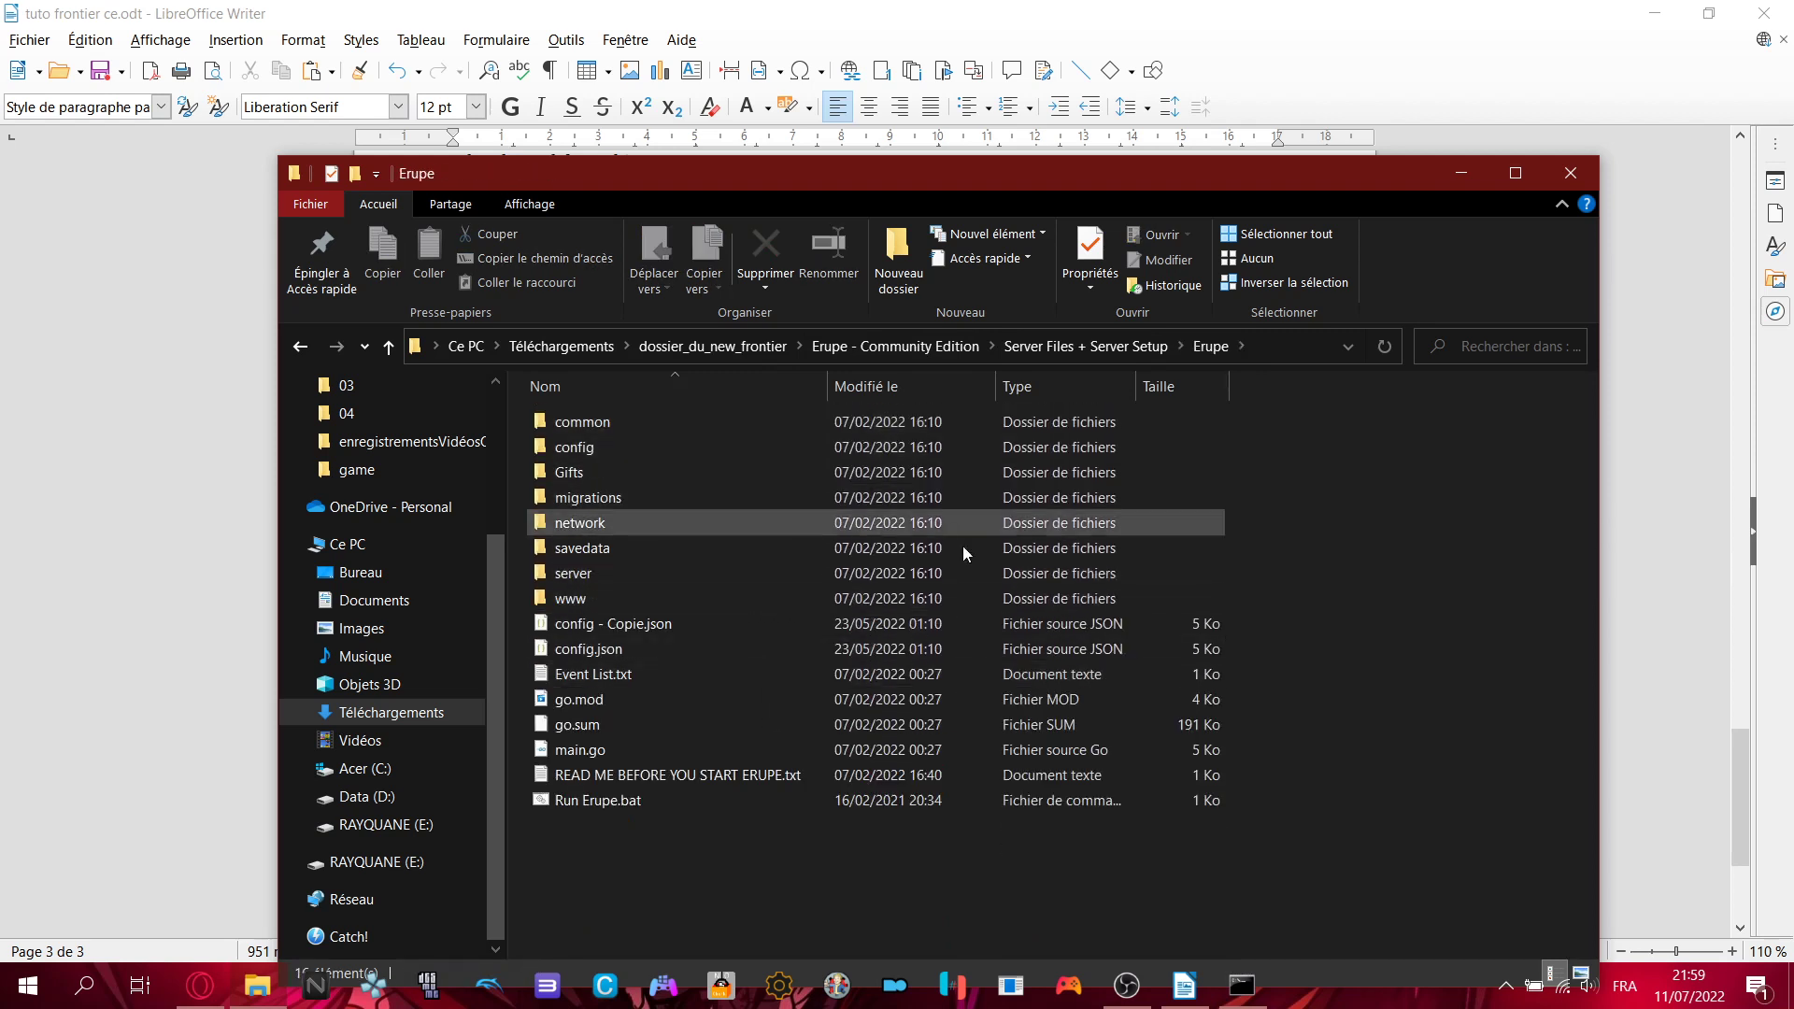
key(BackSpace)
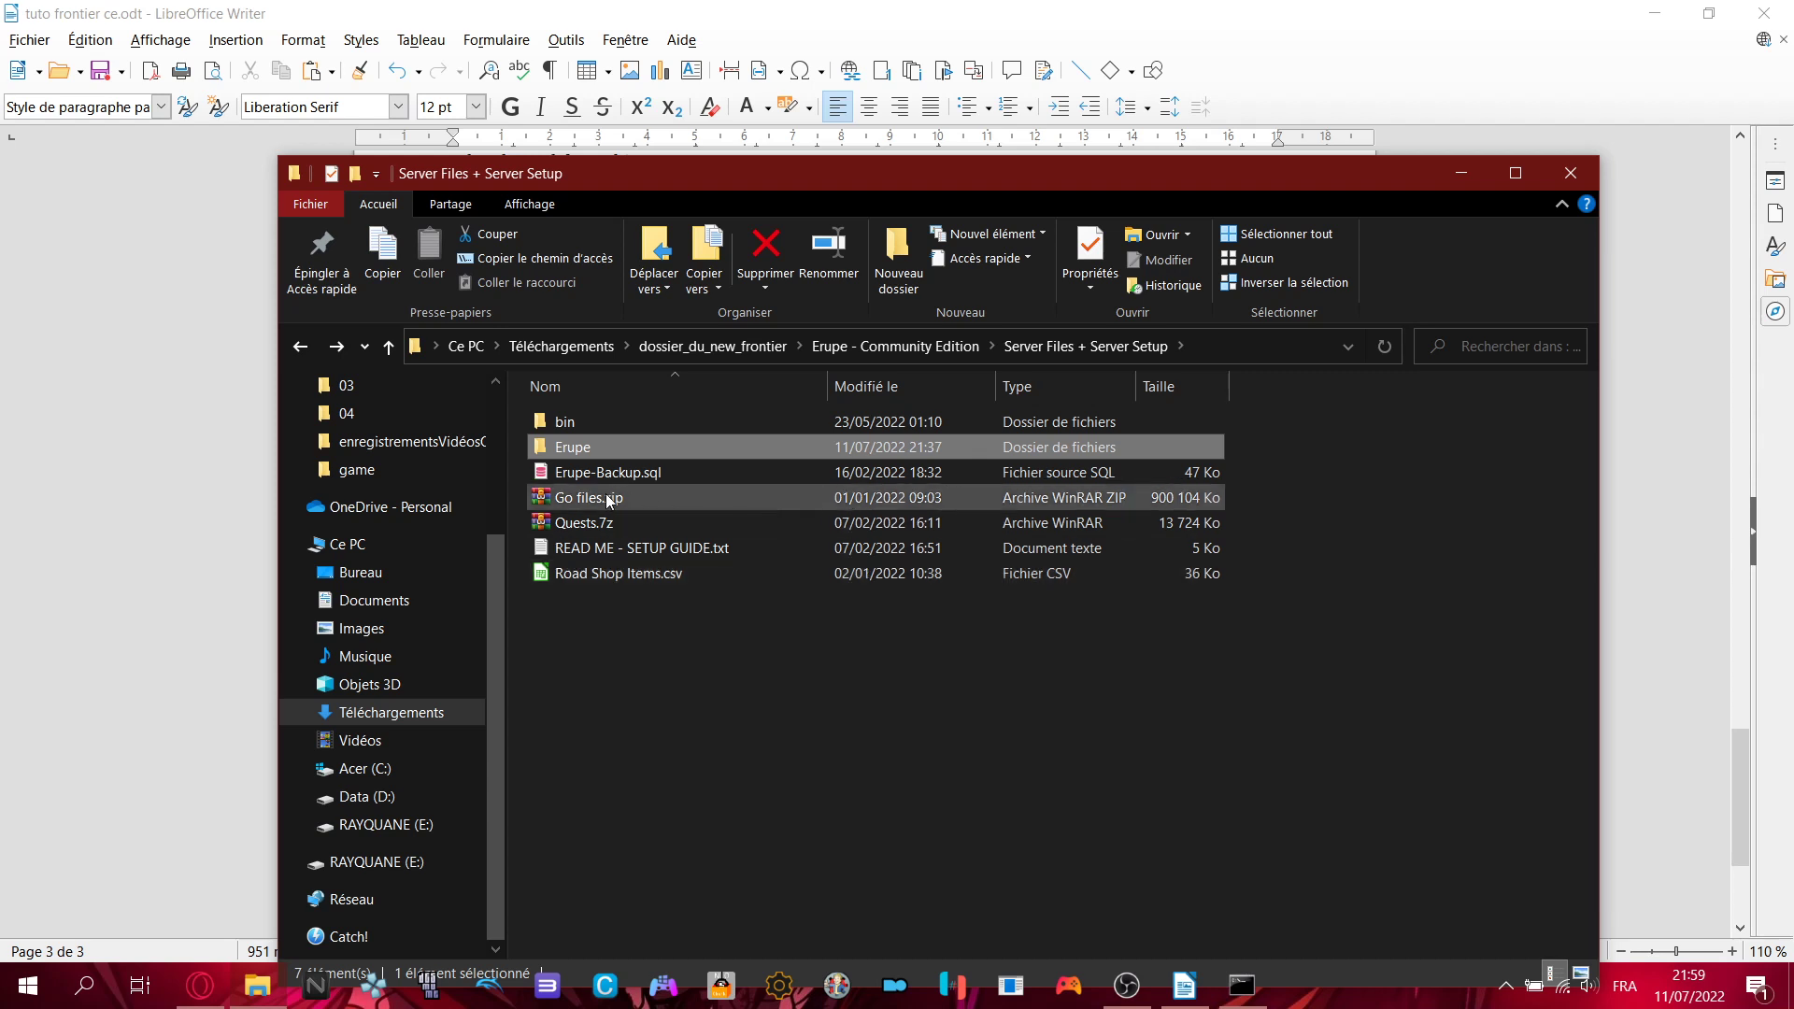
- Check the Quests.7z size, the bin and Erupe folders, then go to the Acer (C:) drive
click(580, 528)
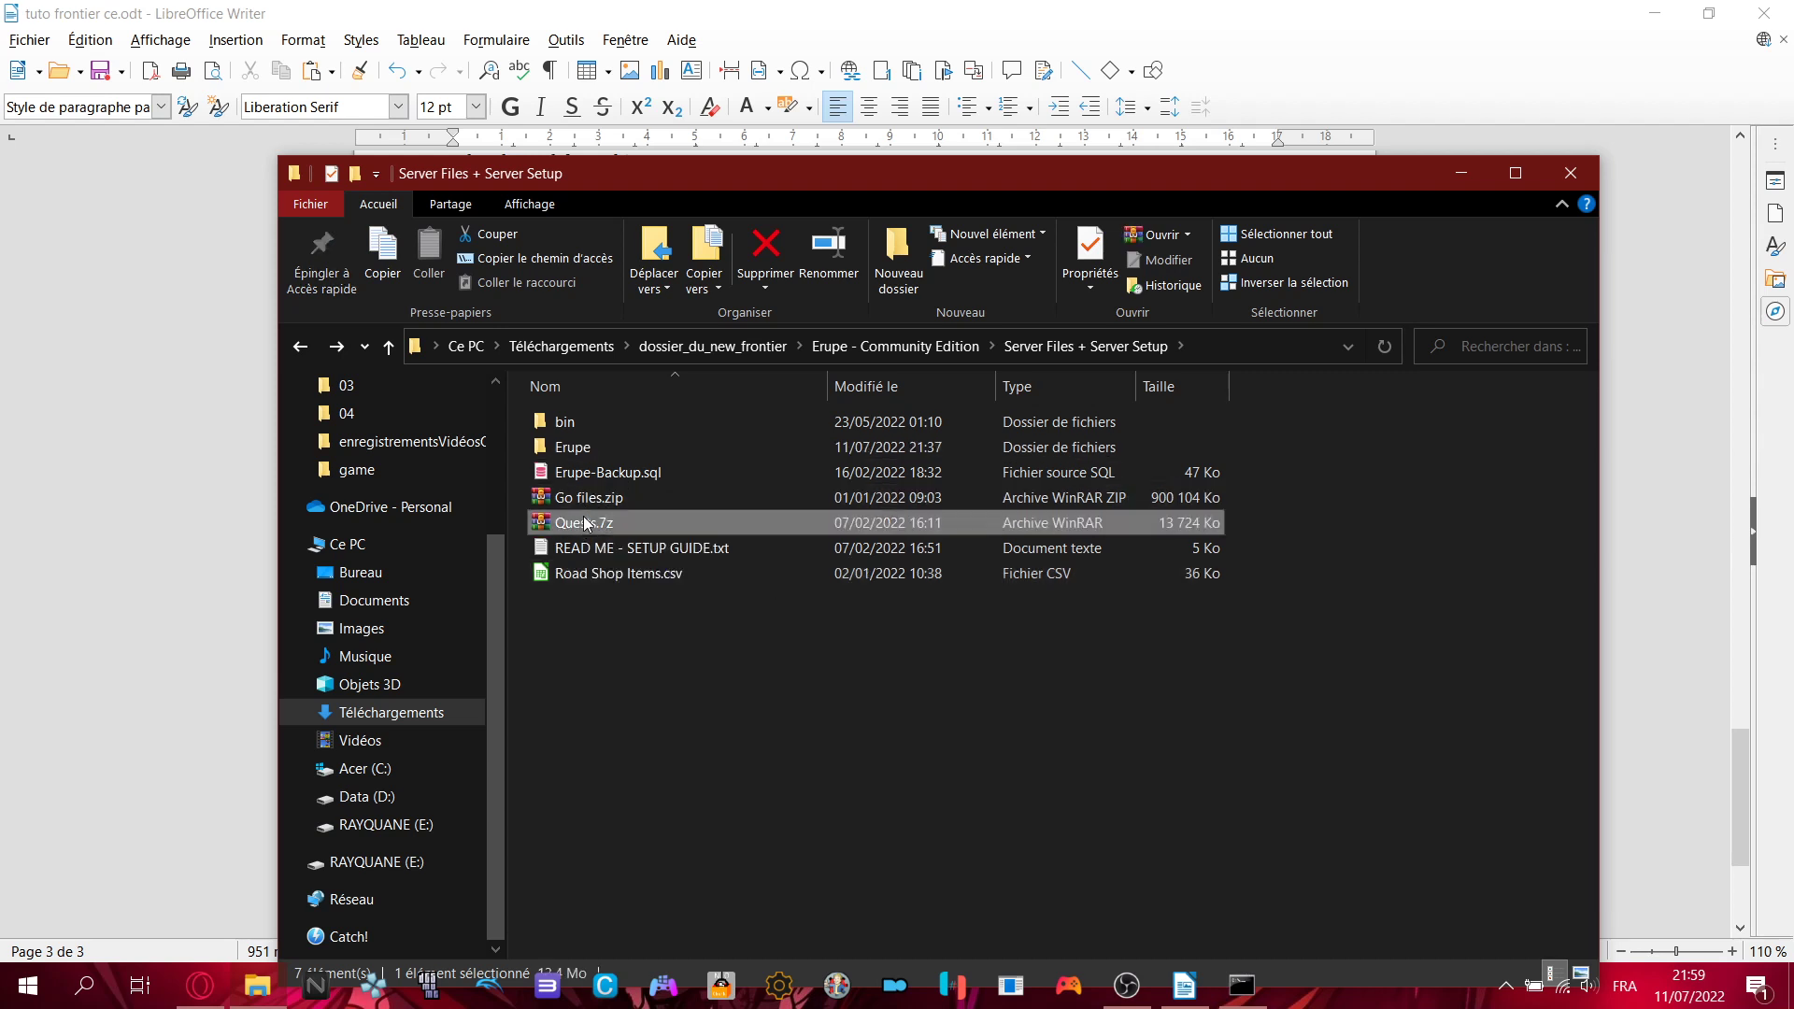
double_click(579, 425)
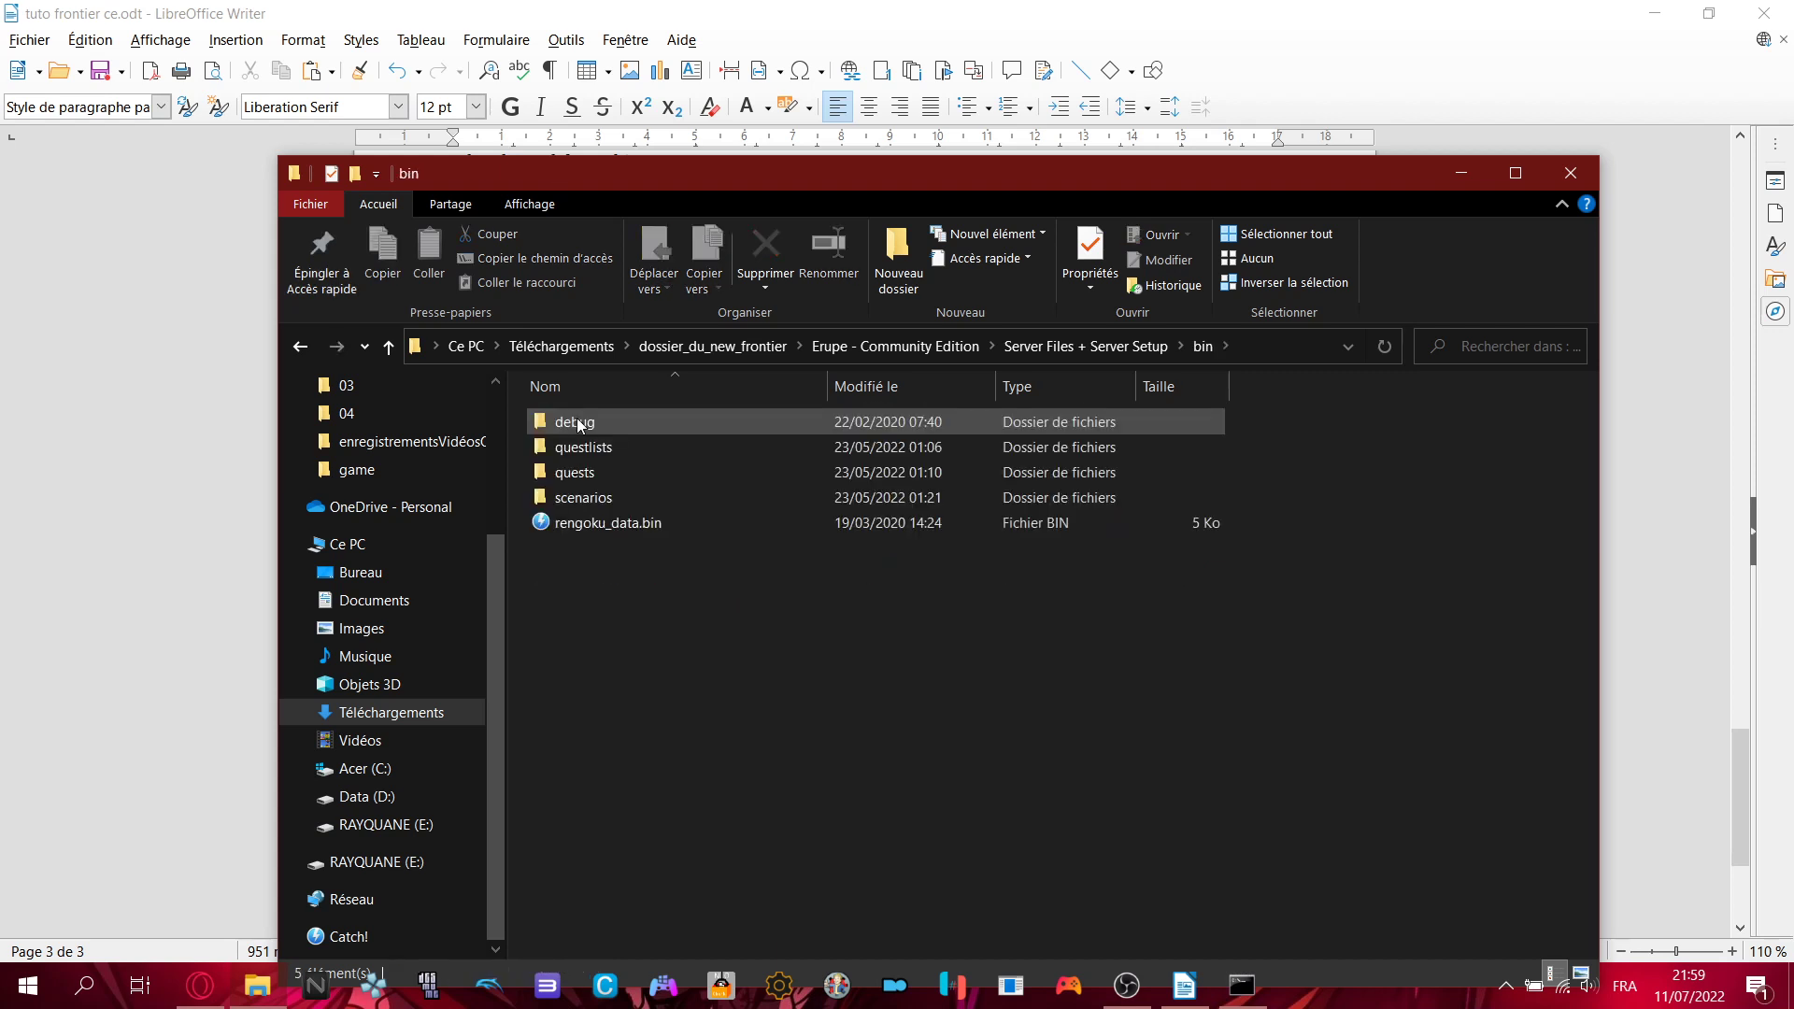
click(1072, 363)
double_click(631, 443)
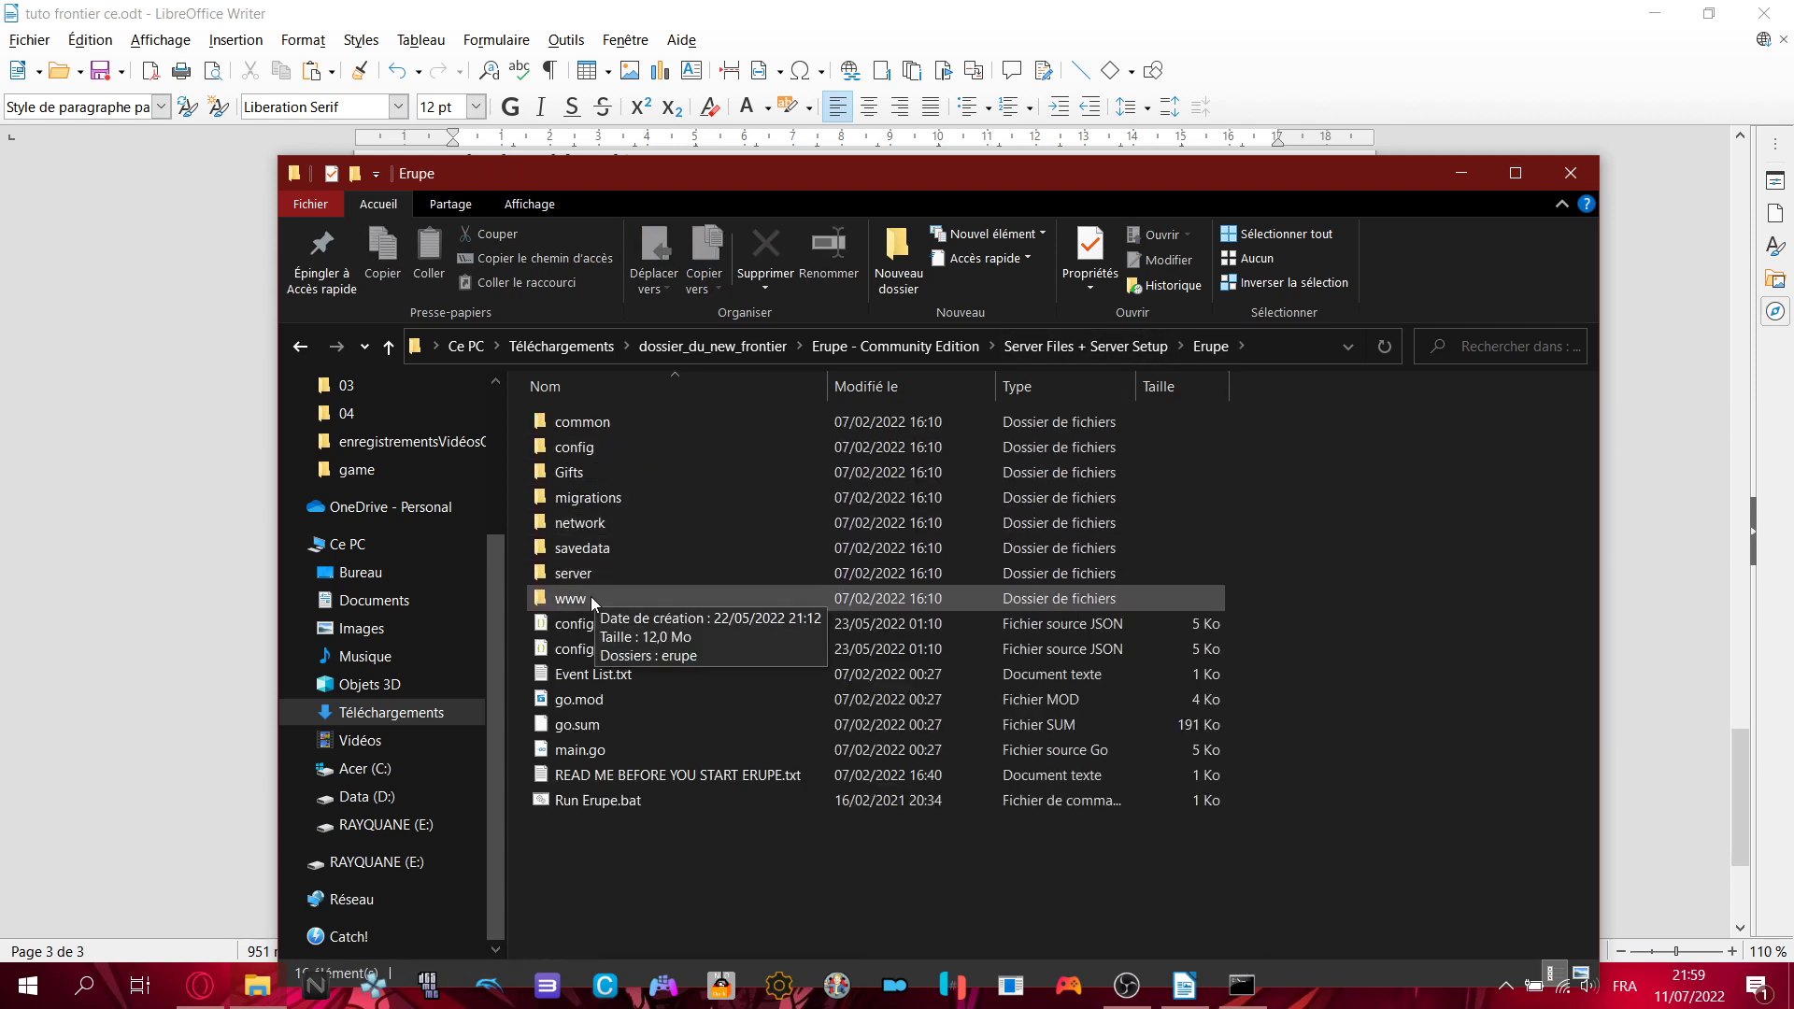
click(393, 771)
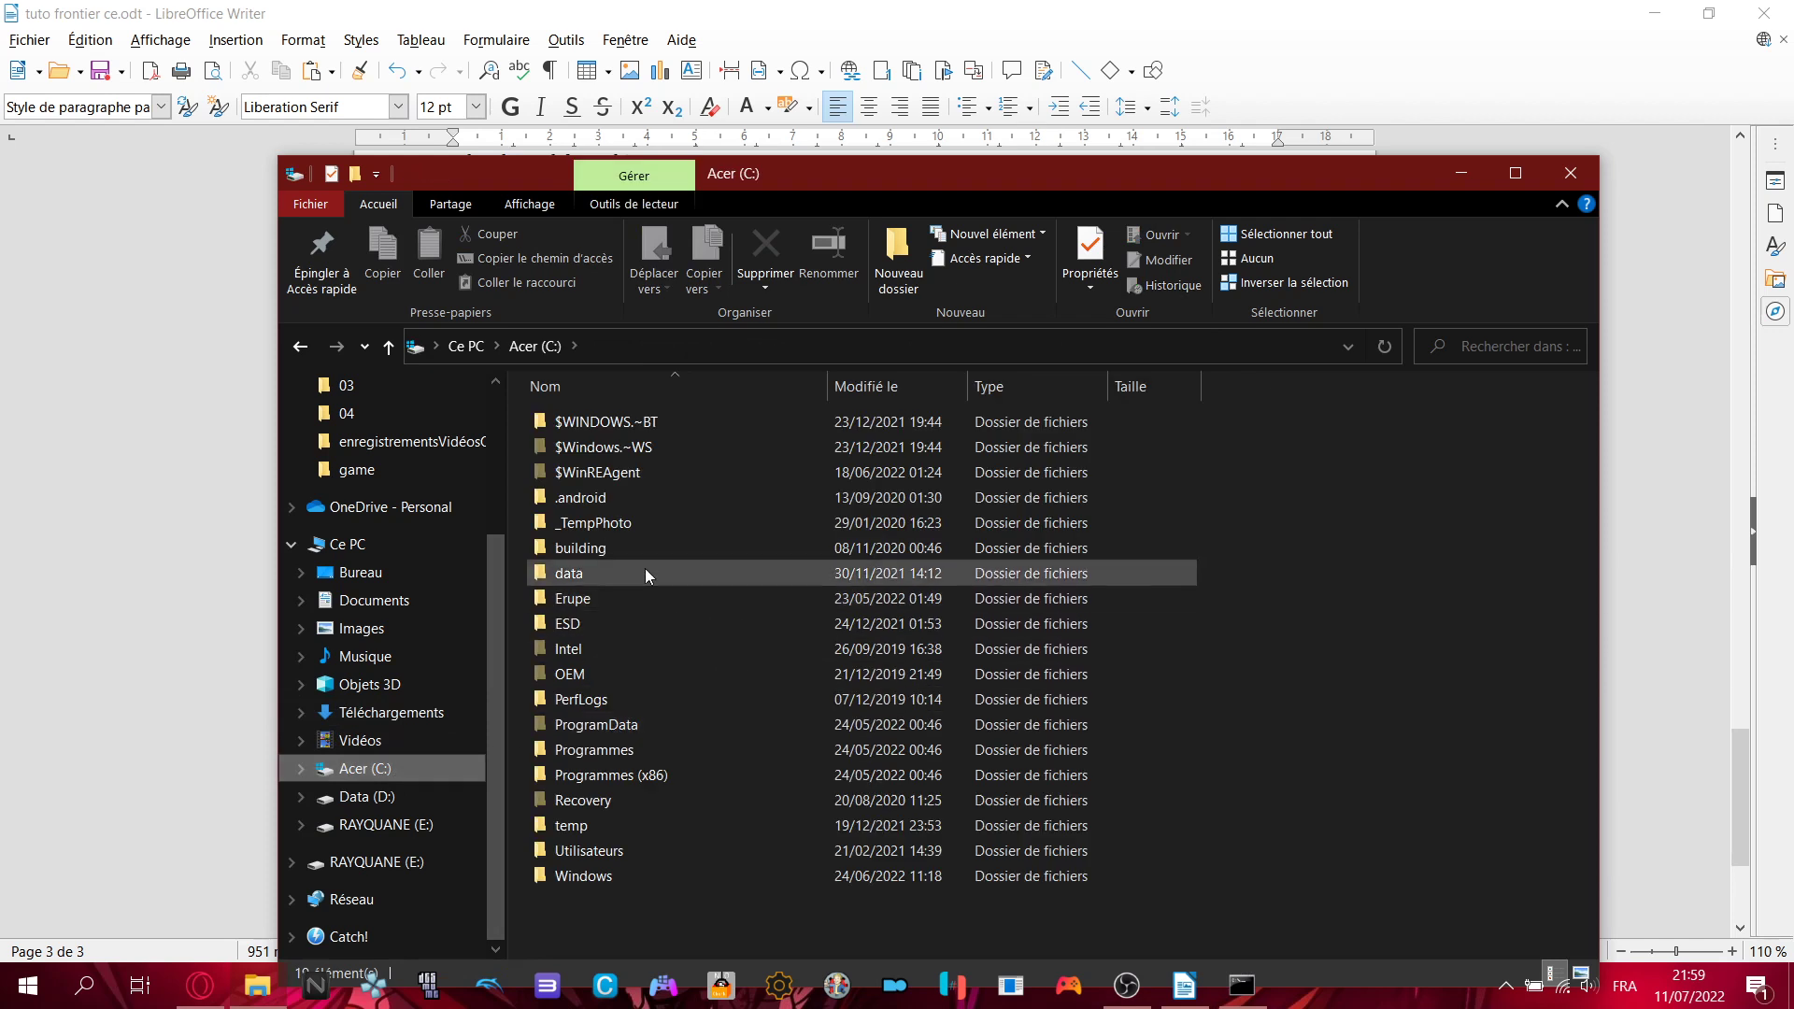
- Verify the quest files in C:\Erupe\bin\quests, then return to the Erupe folder
double_click(578, 599)
double_click(570, 419)
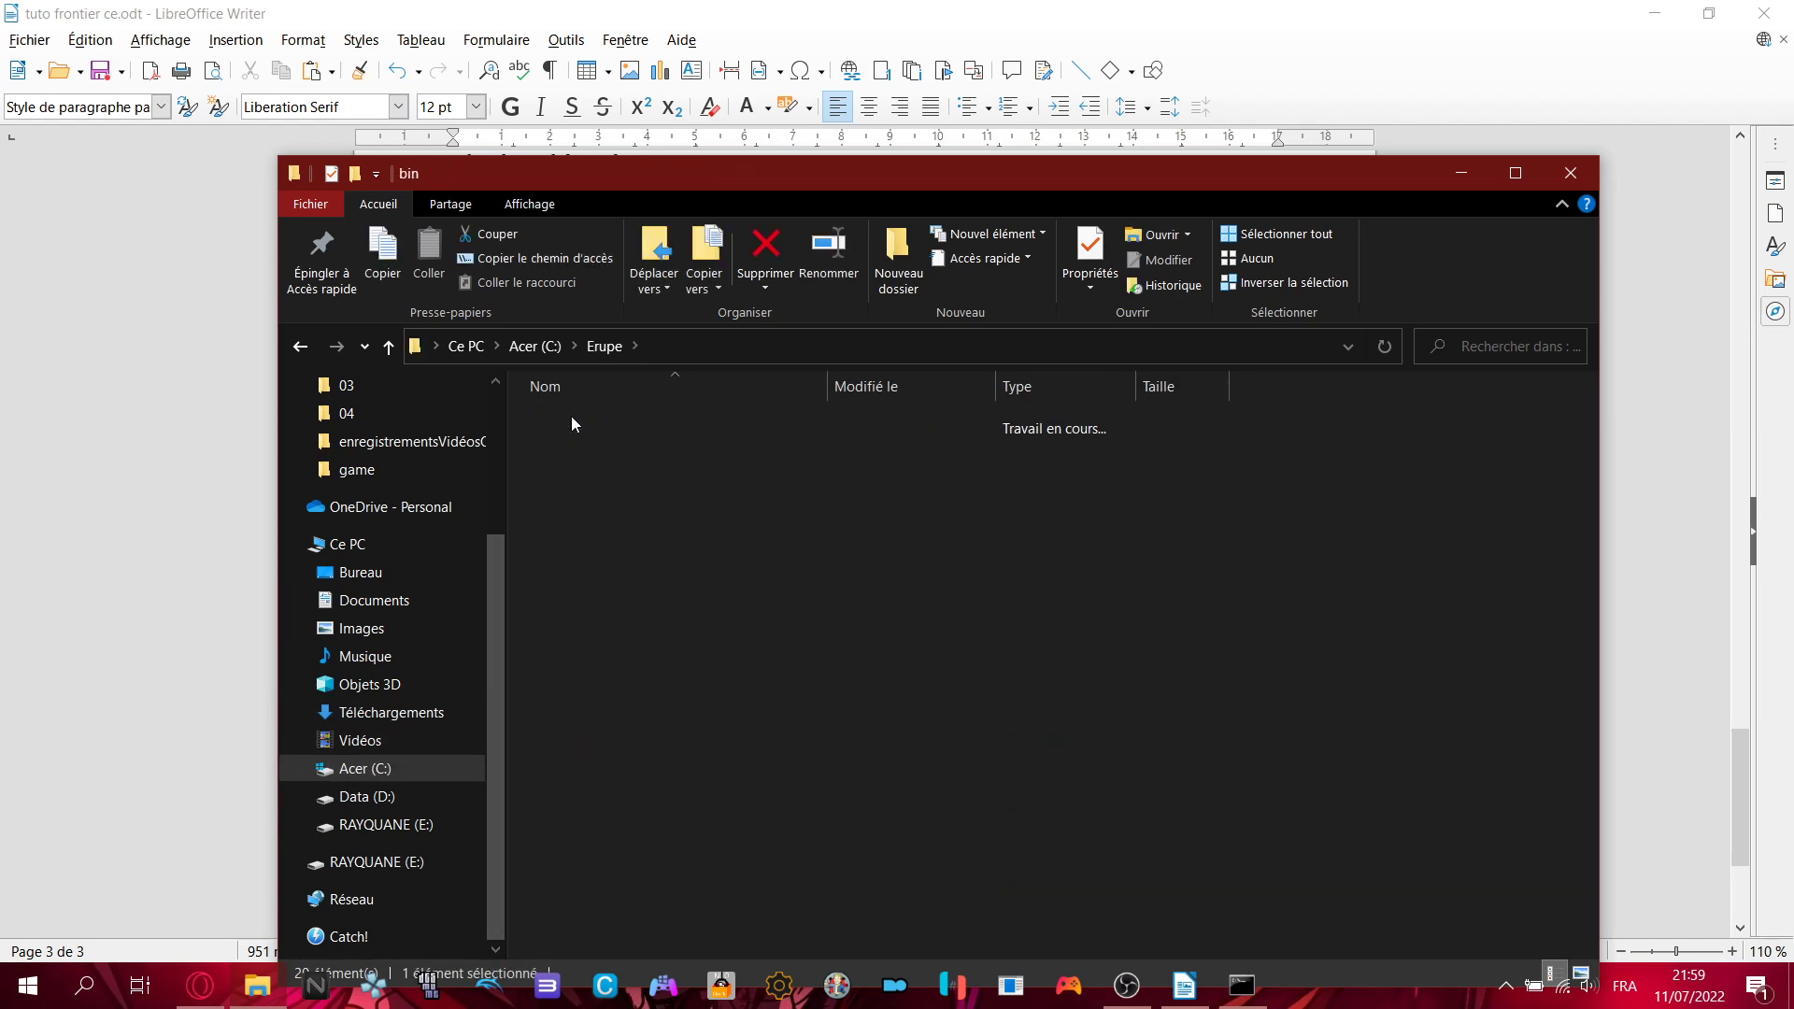
double_click(572, 471)
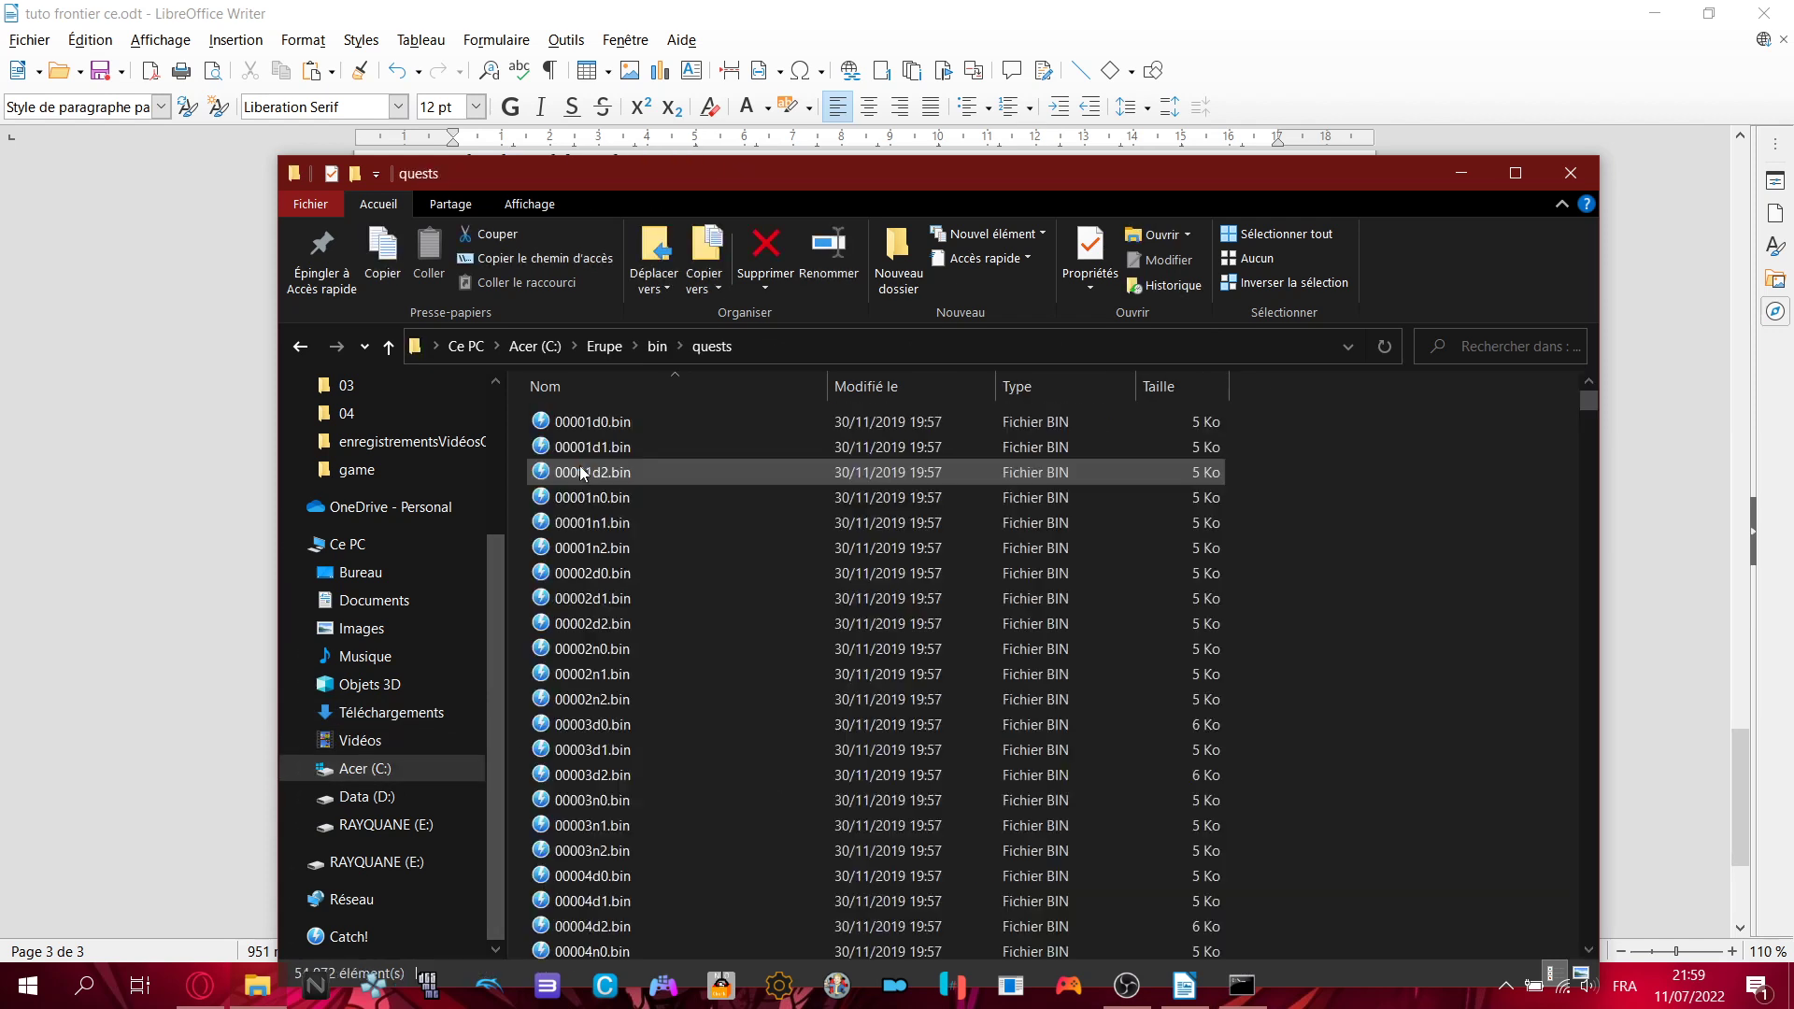
key(BackSpace)
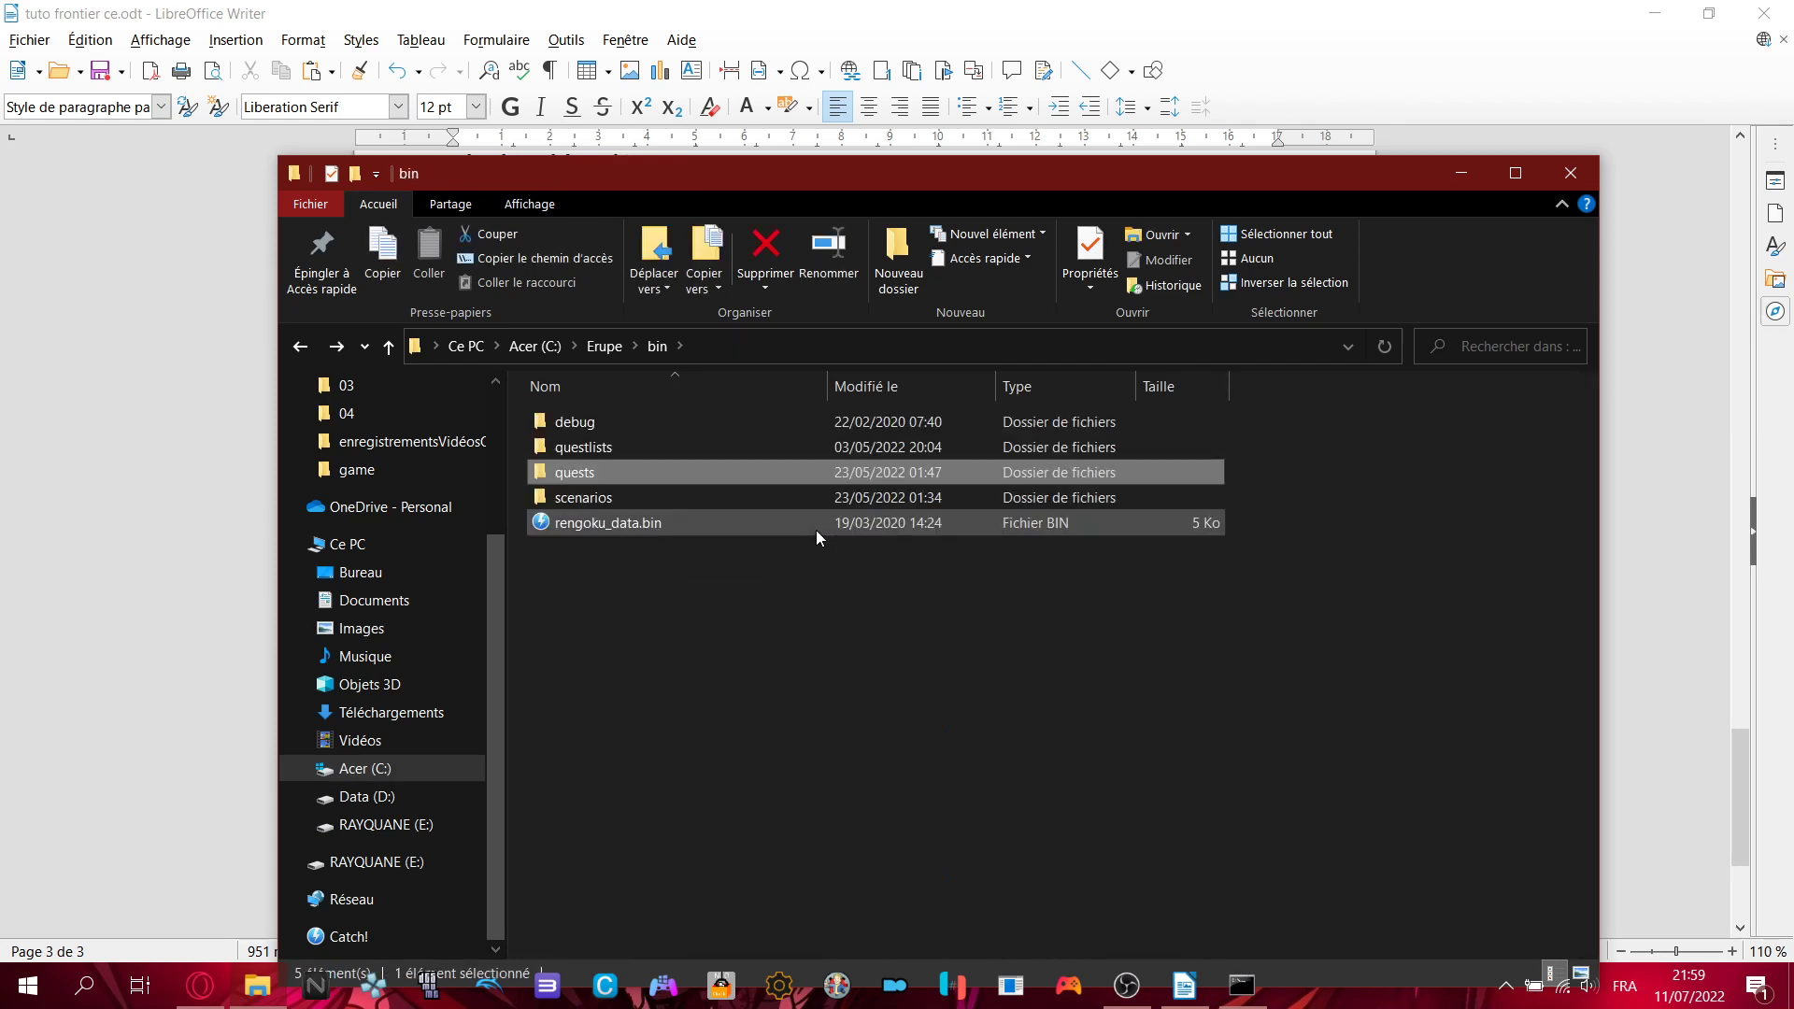
key(BackSpace)
key(BackSpace)
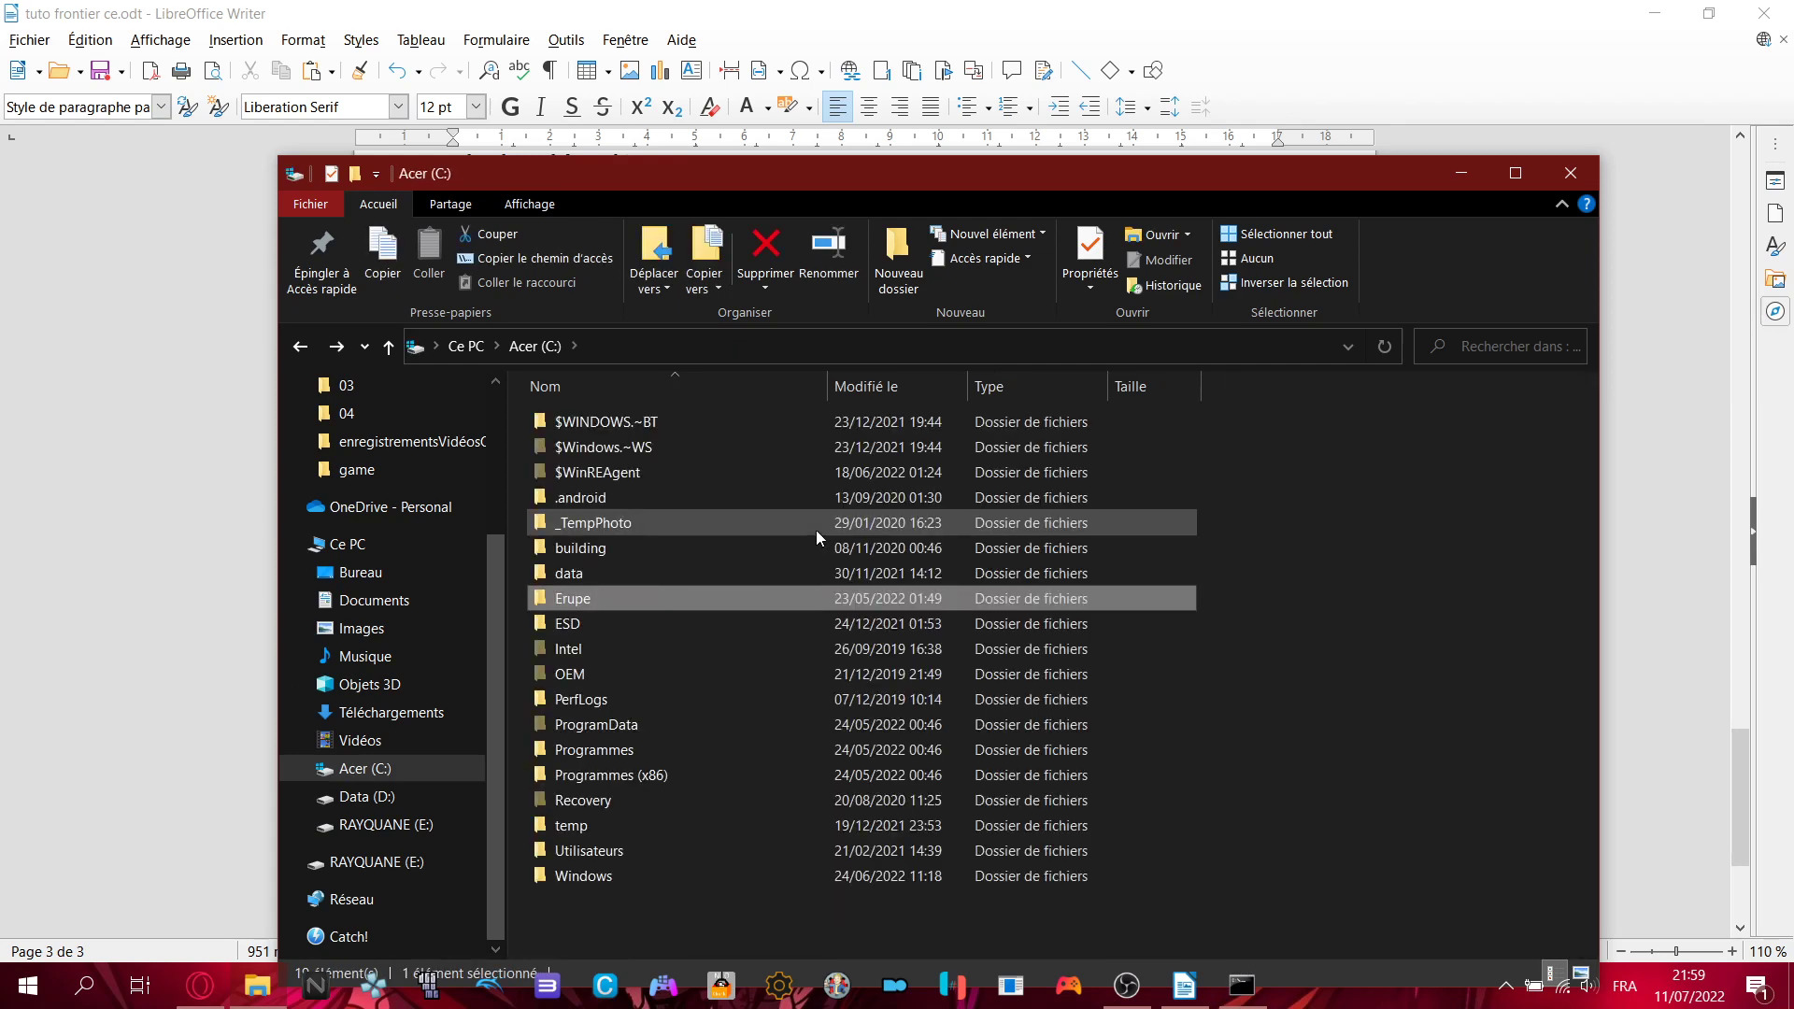
key(BackSpace)
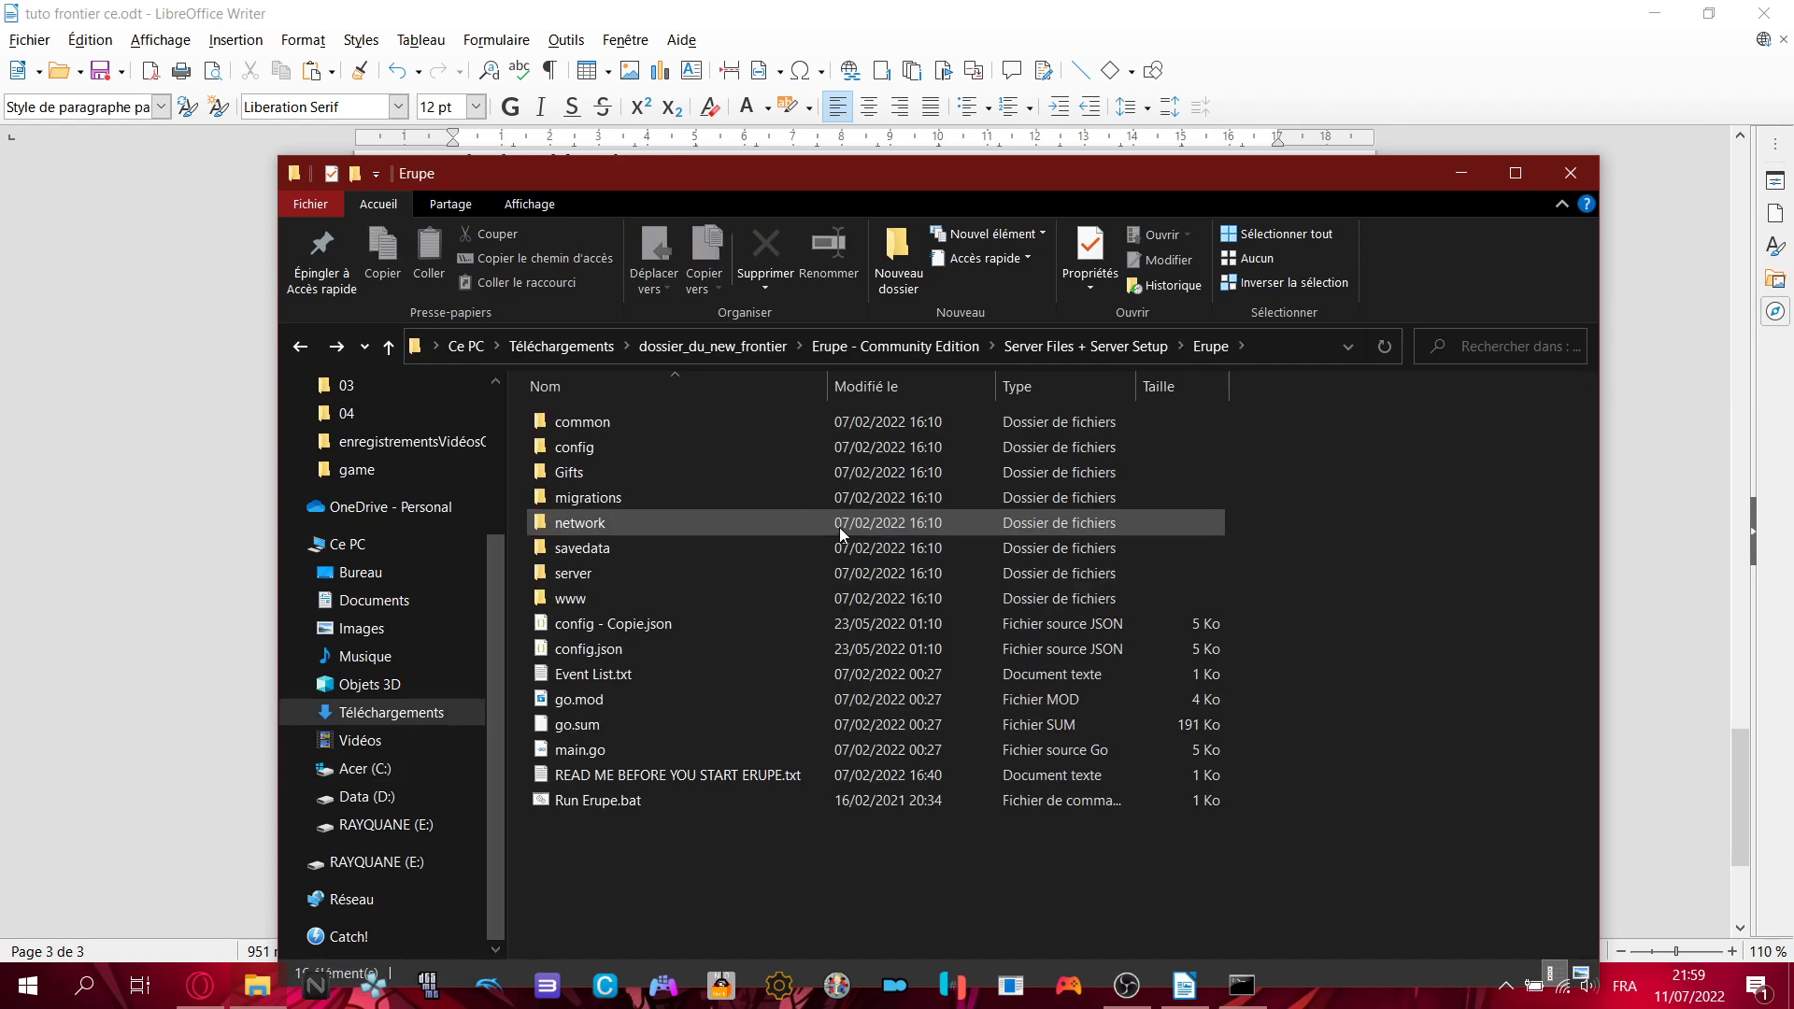
- Go to Téléchargements > dossier_du_new_frontier > Server Files + Server Setup and open Quests.7z in WinRAR
click(393, 725)
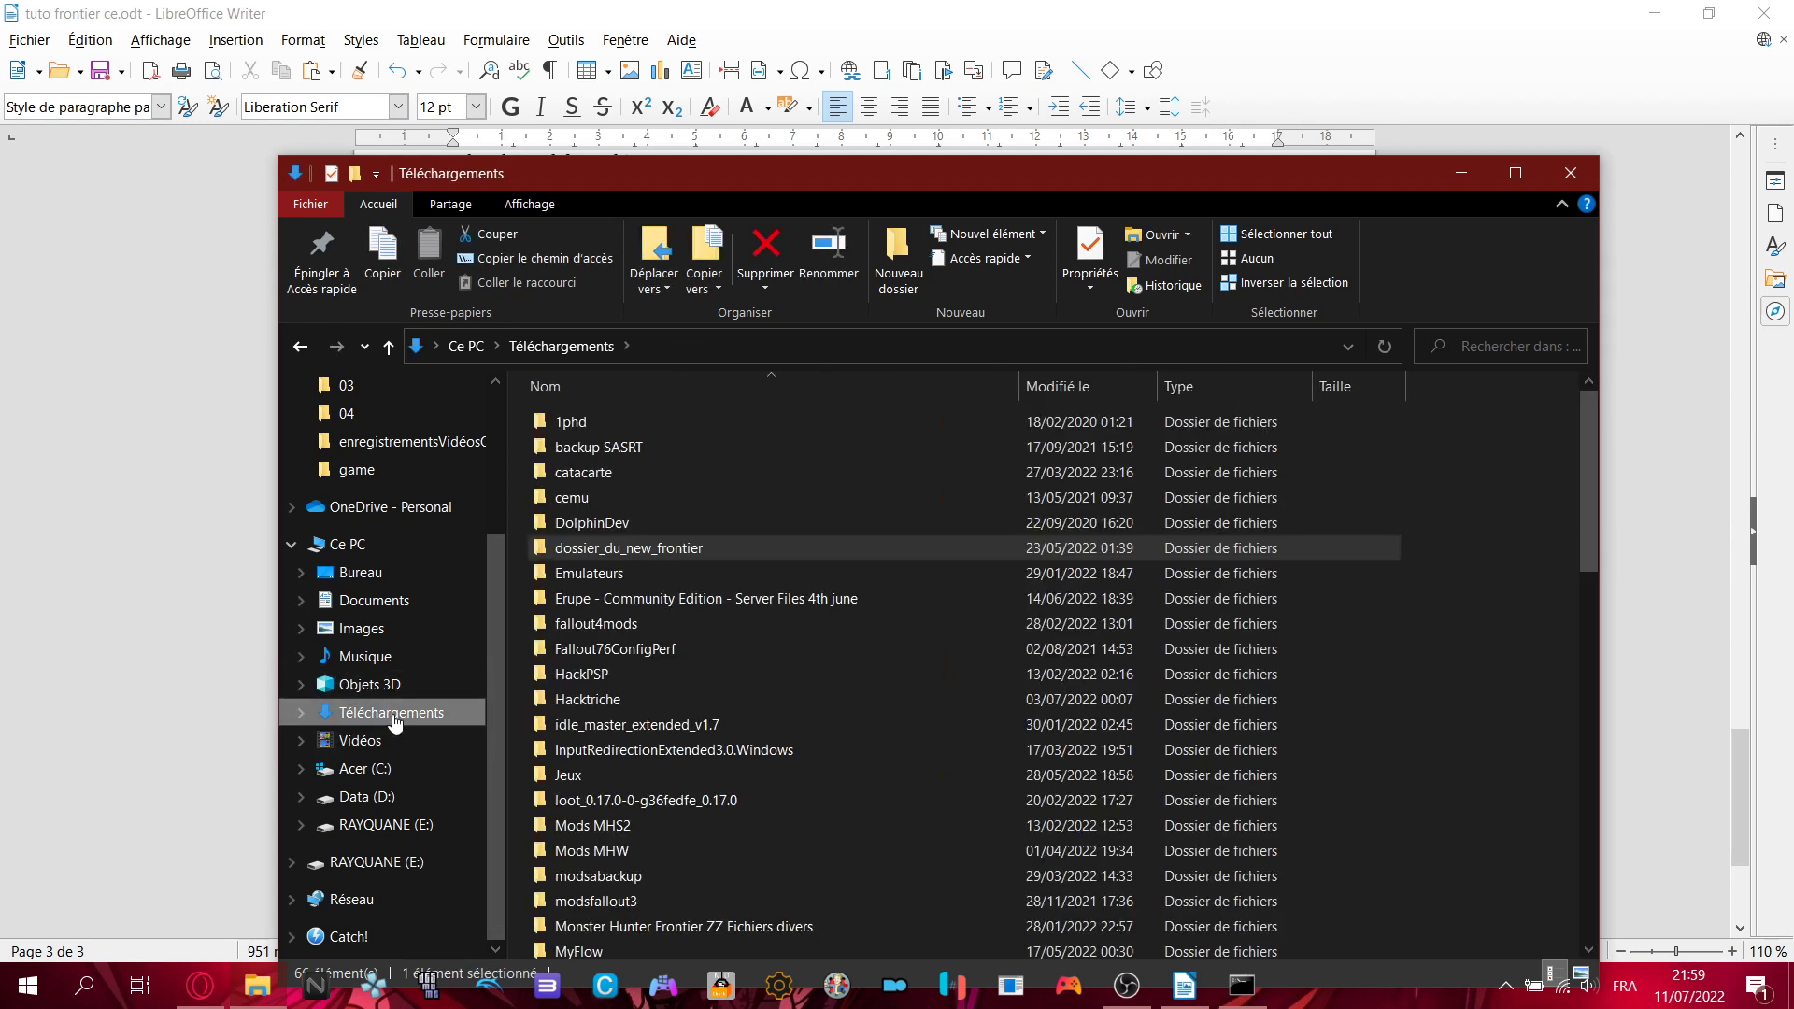
double_click(721, 557)
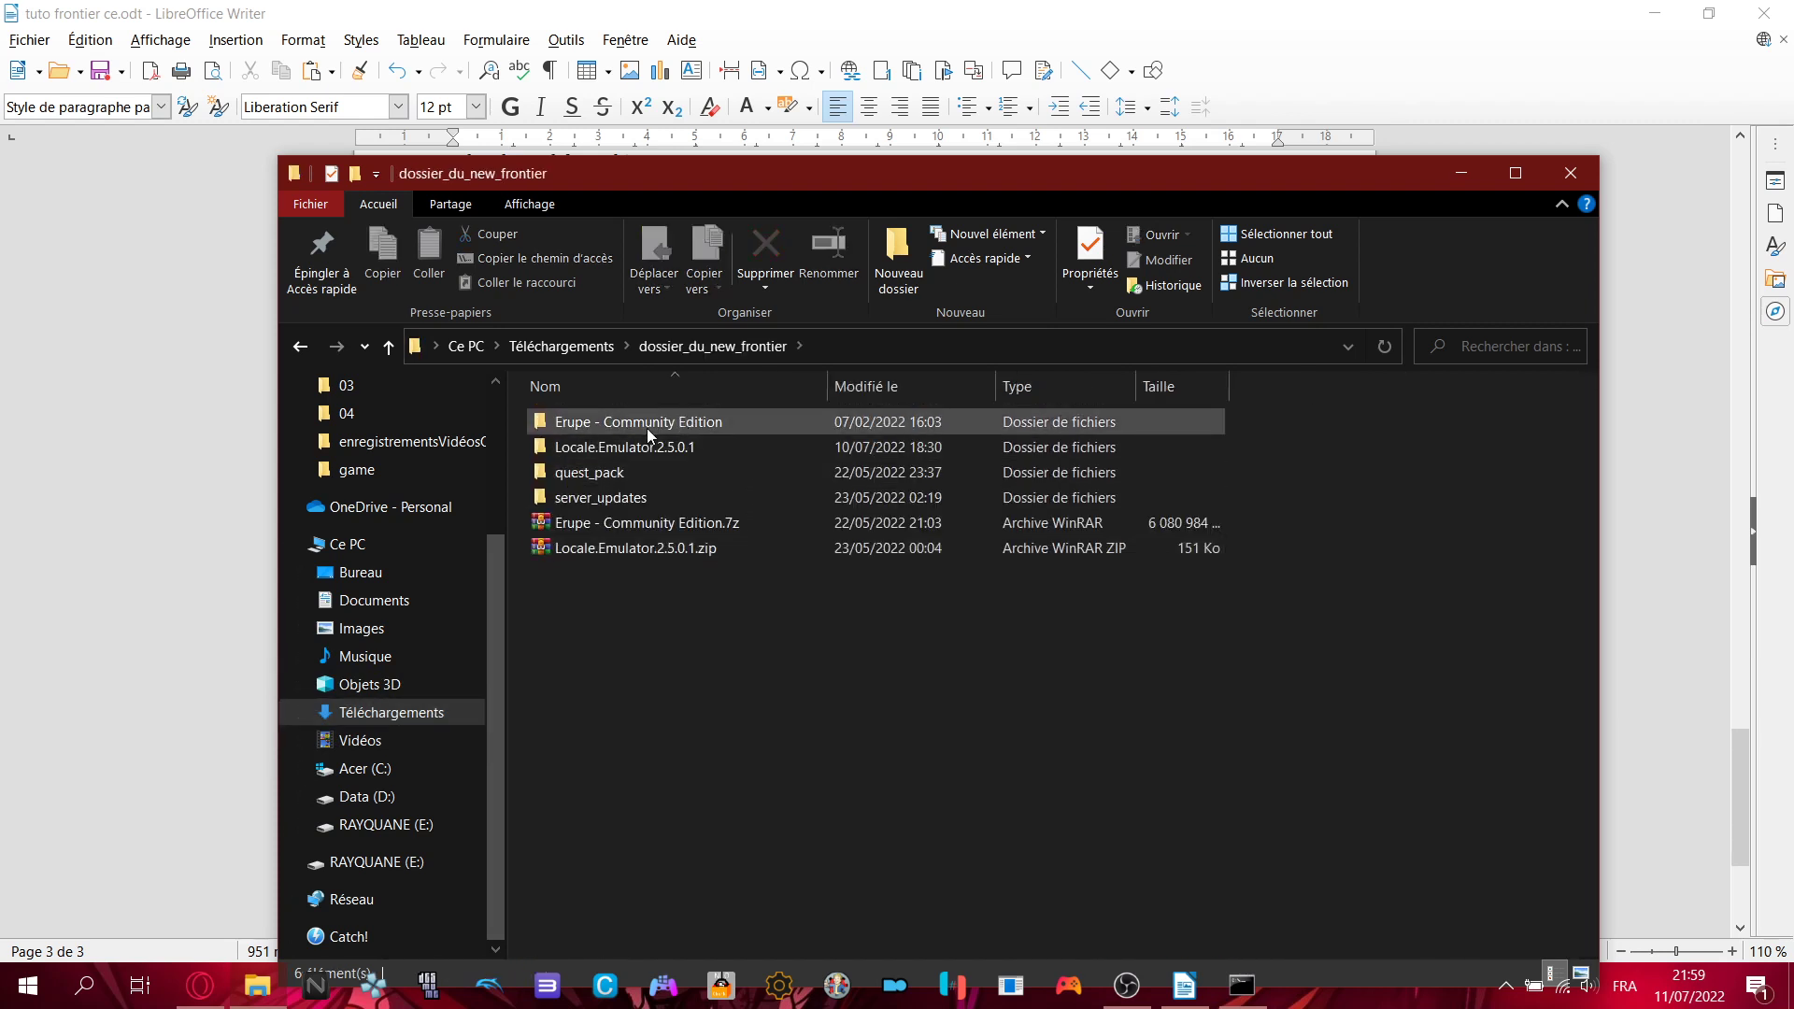
double_click(647, 423)
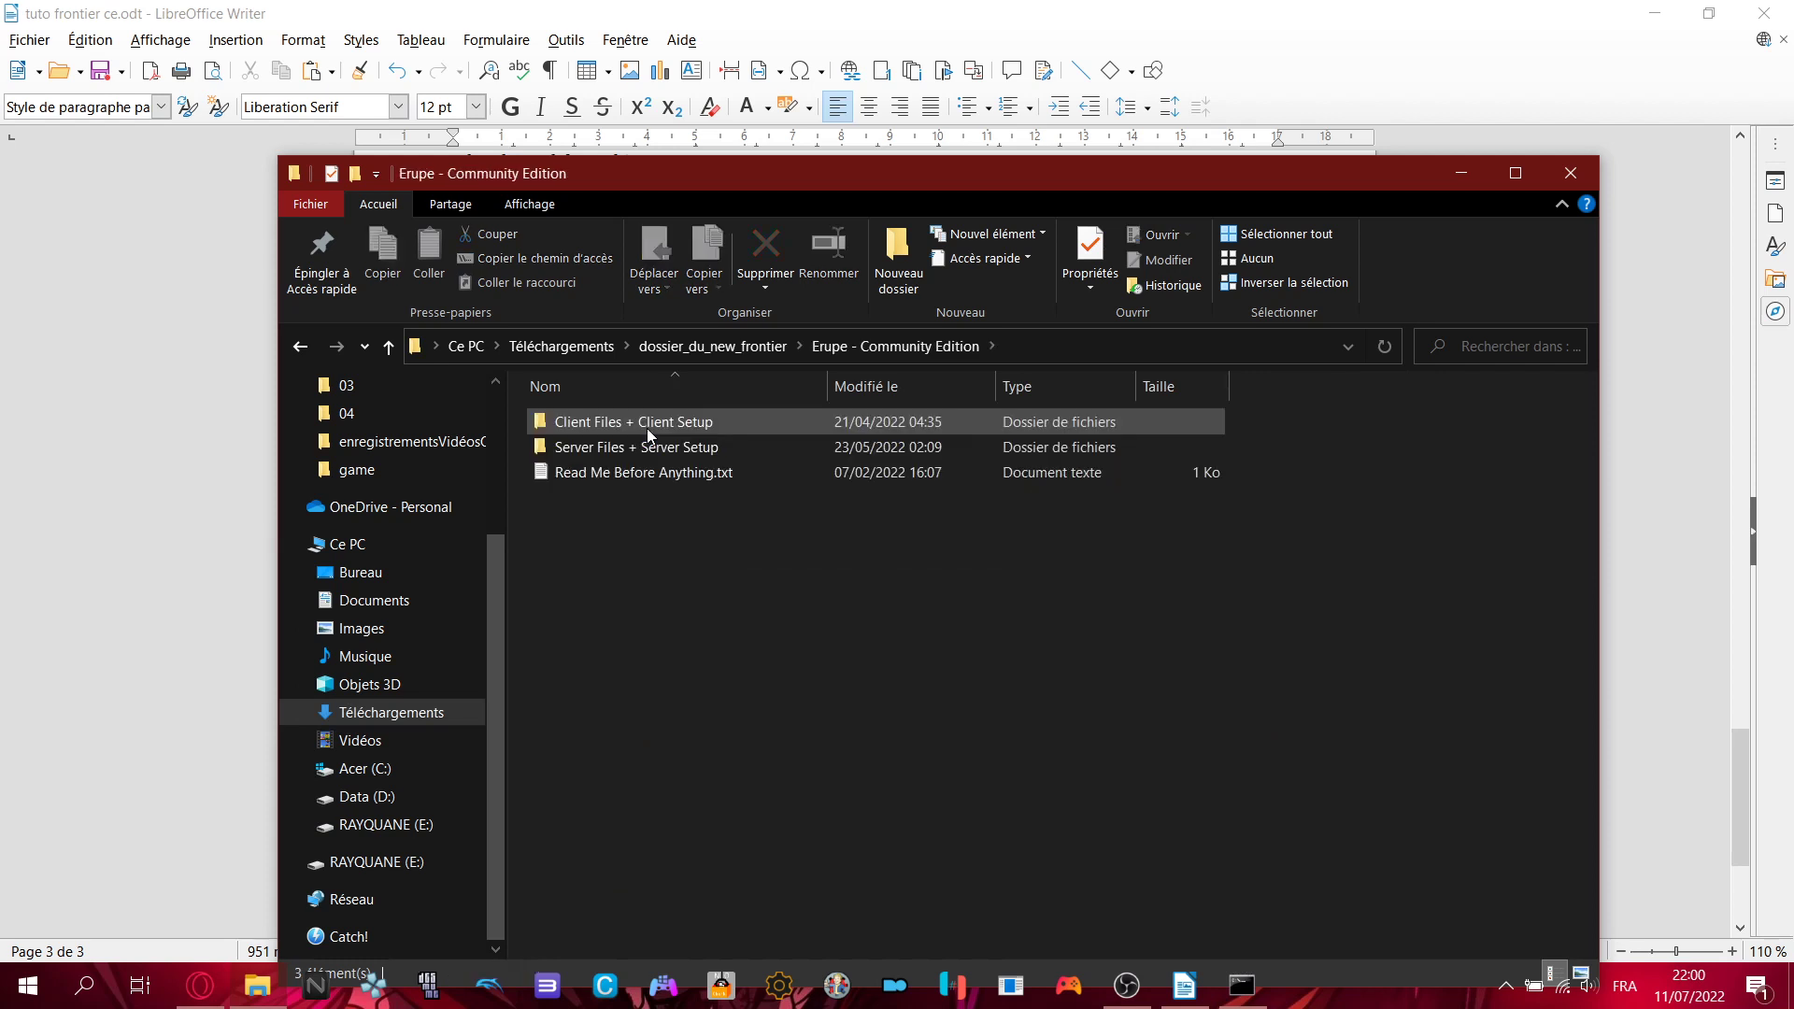
double_click(630, 424)
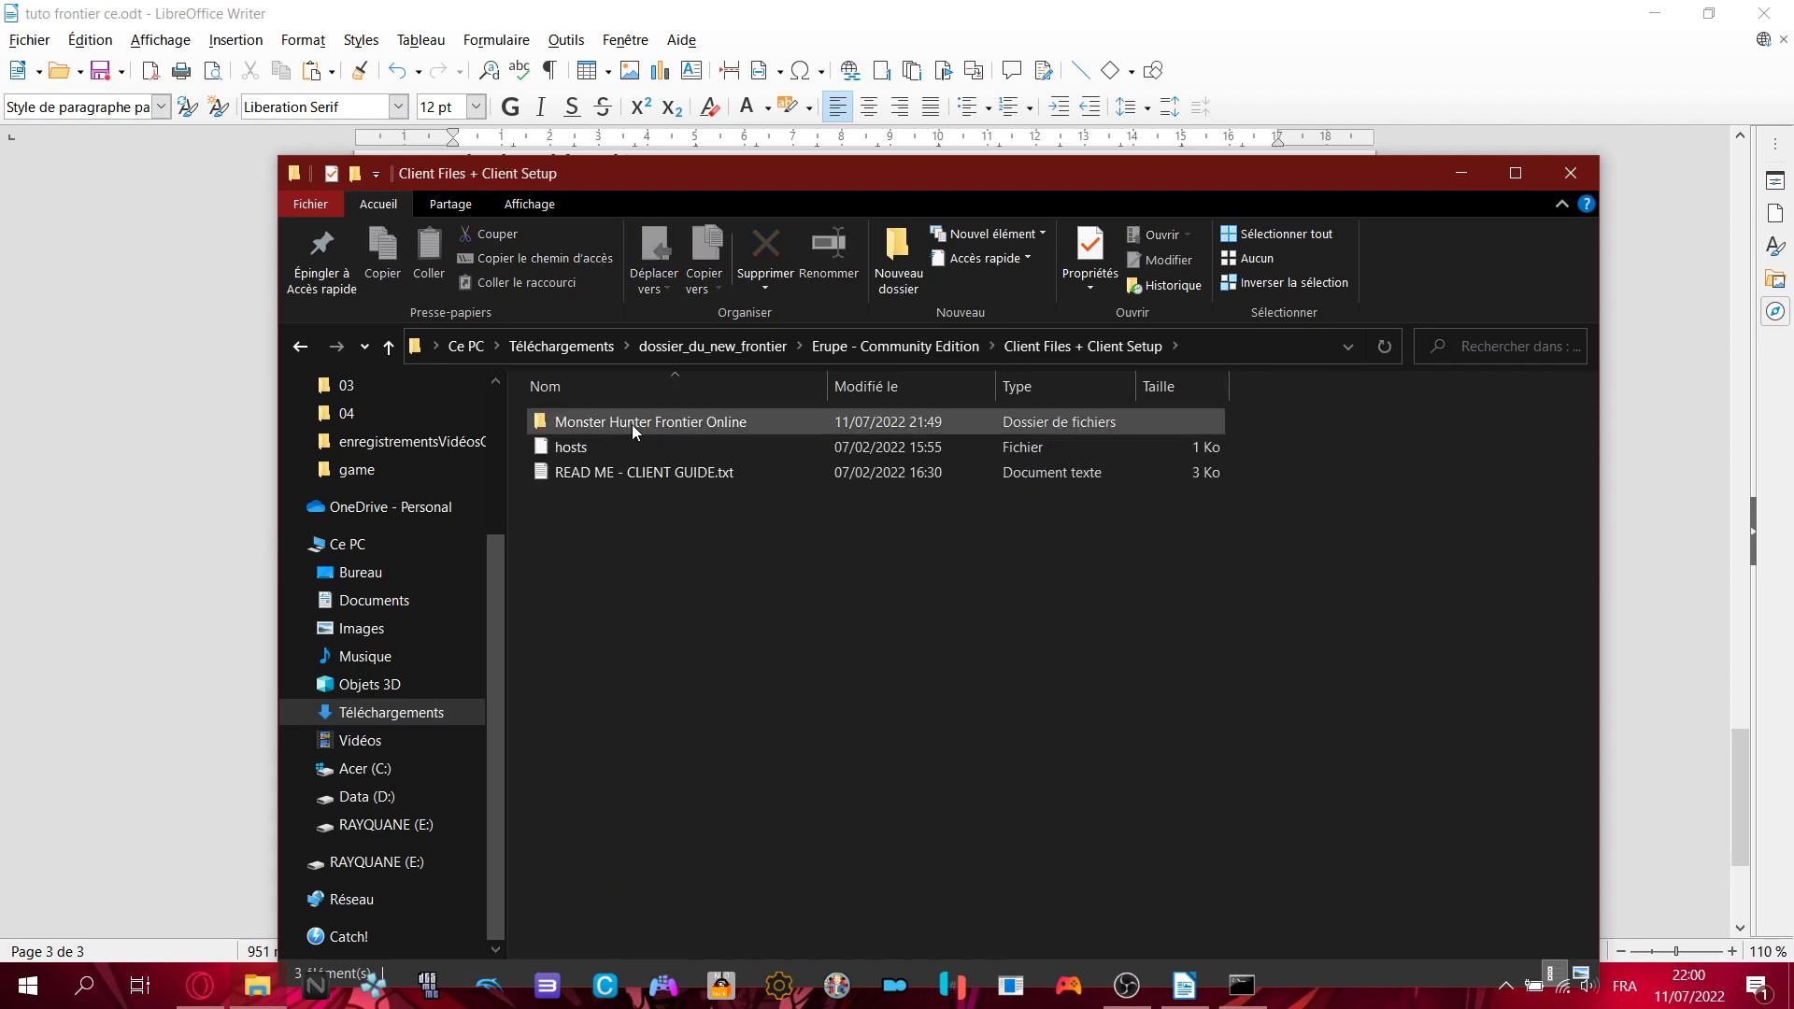
key(alt+Left)
double_click(596, 450)
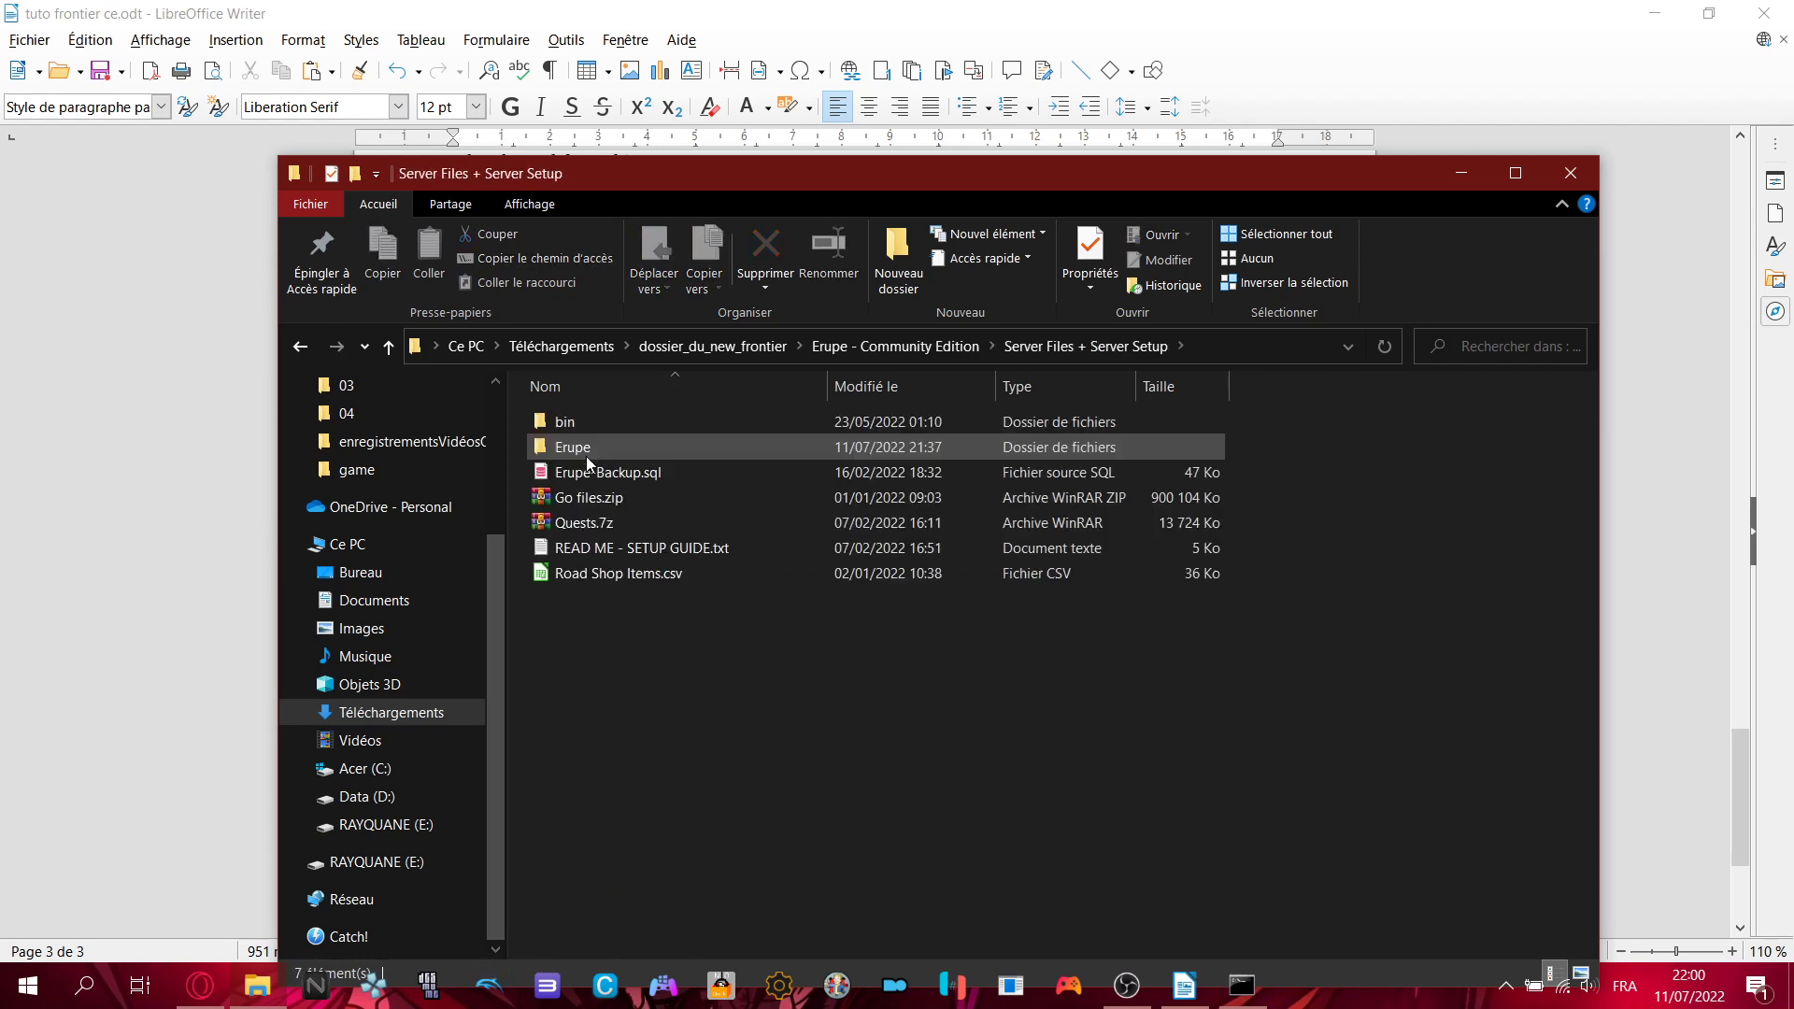
click(583, 528)
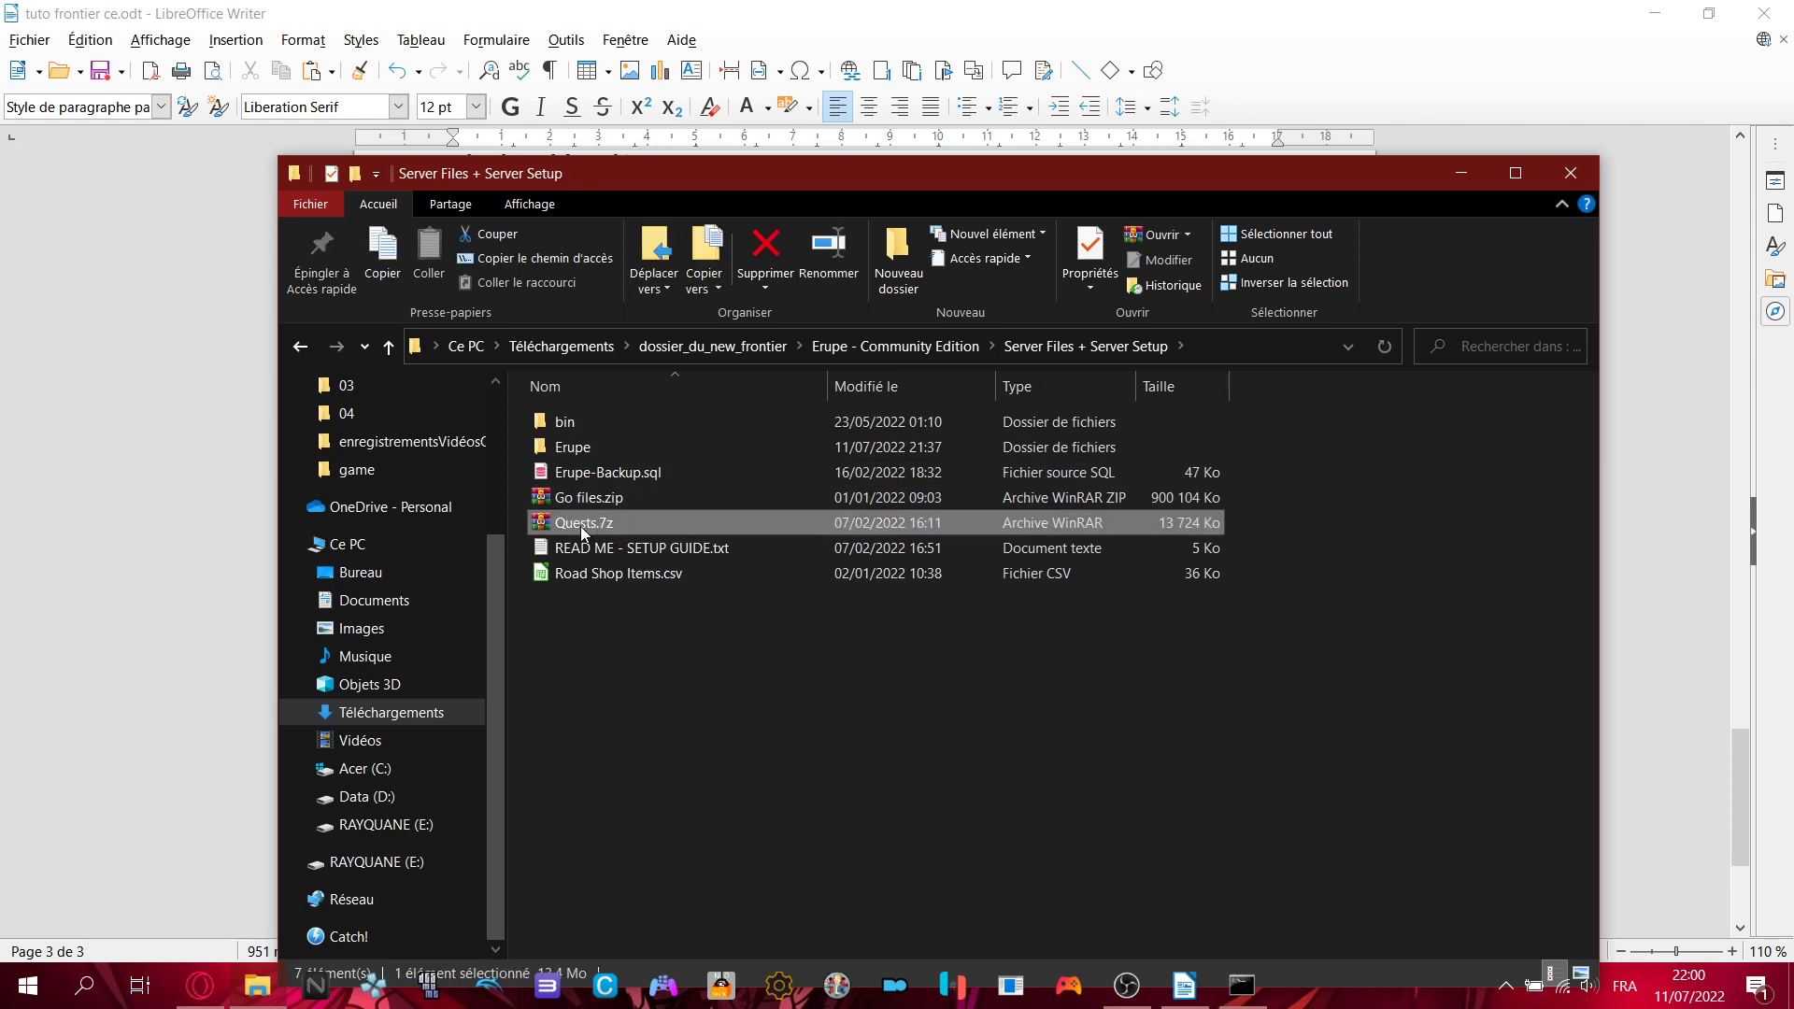
double_click(574, 428)
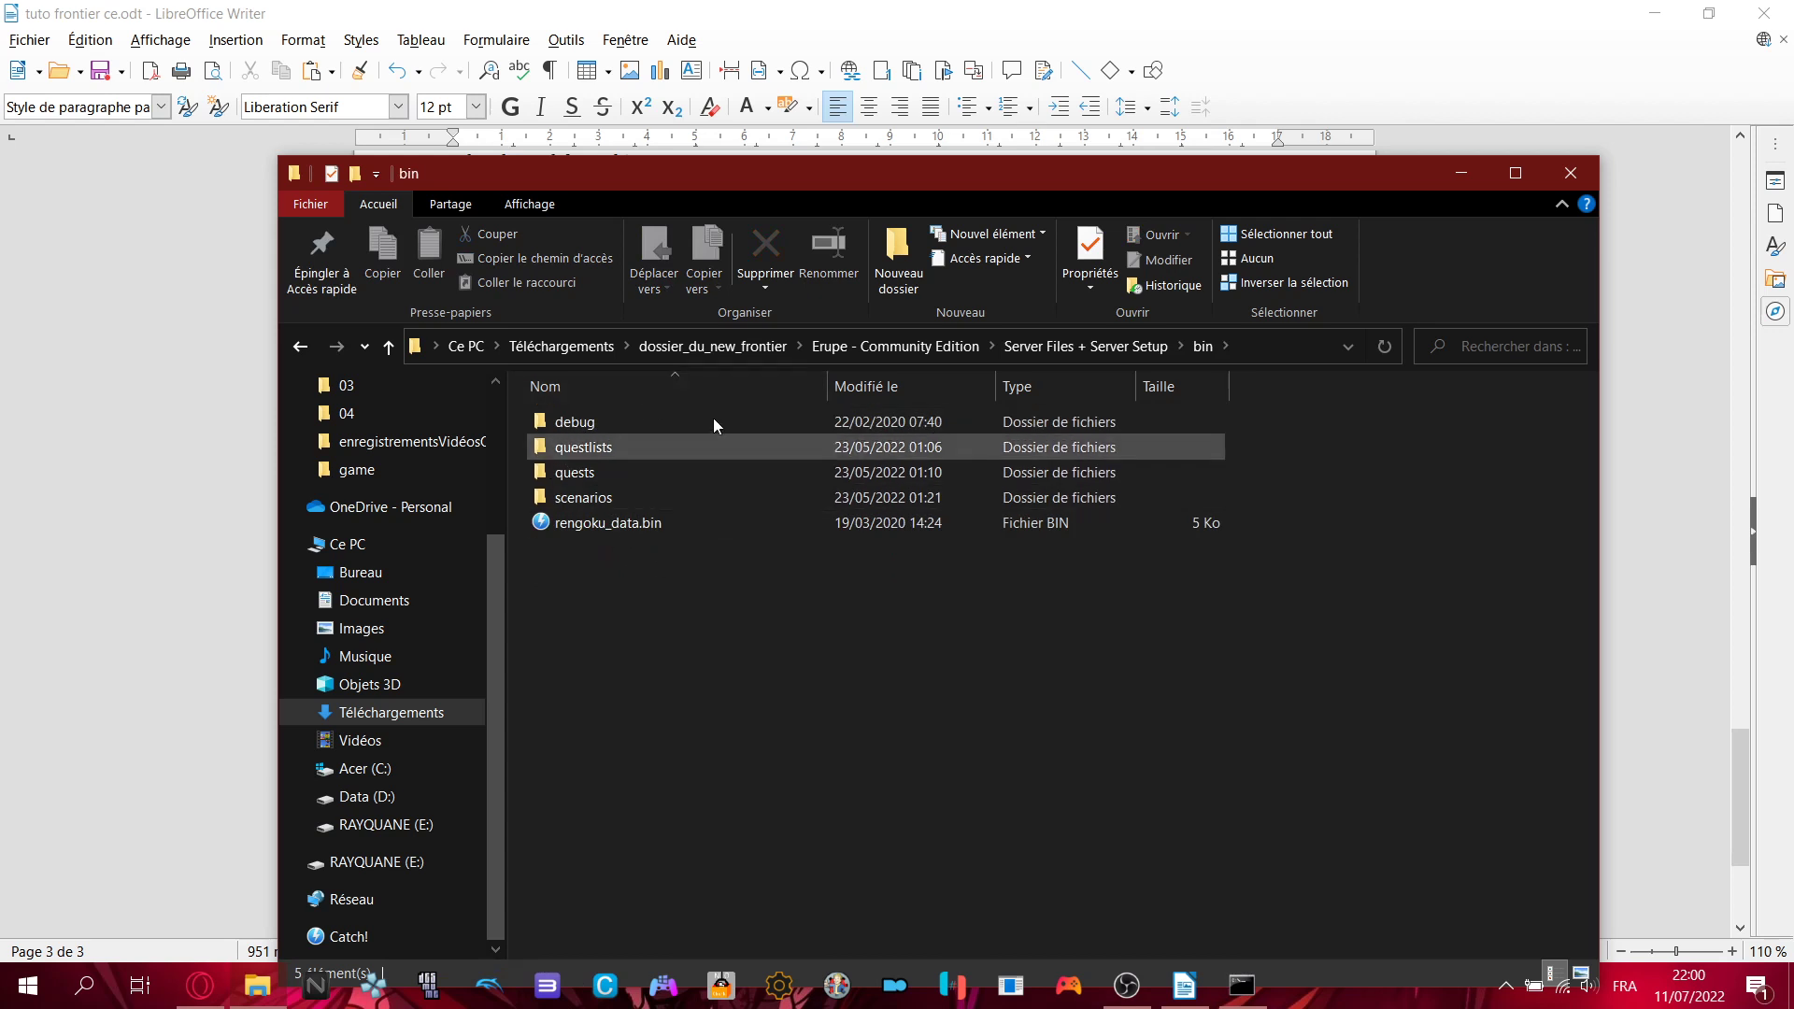
click(1135, 347)
double_click(576, 519)
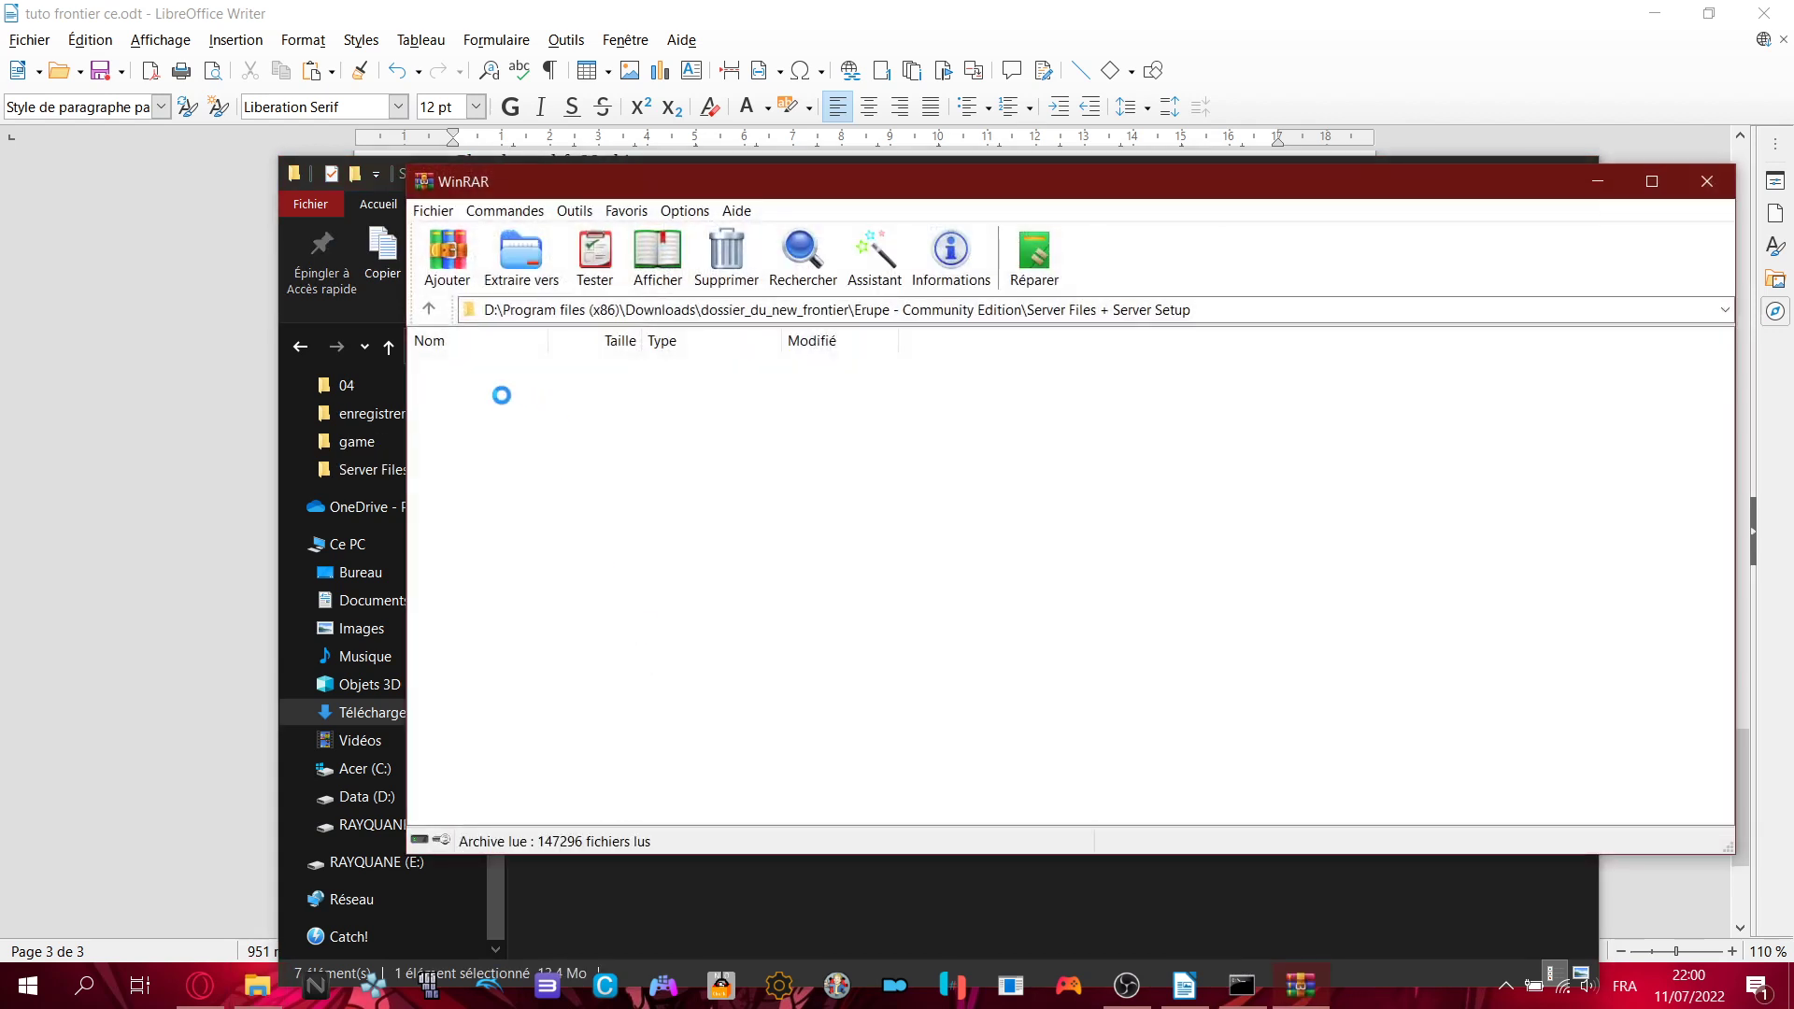
- Dismiss WinRAR's licence reminder and close the Quests.7z archive without extracting
click(470, 389)
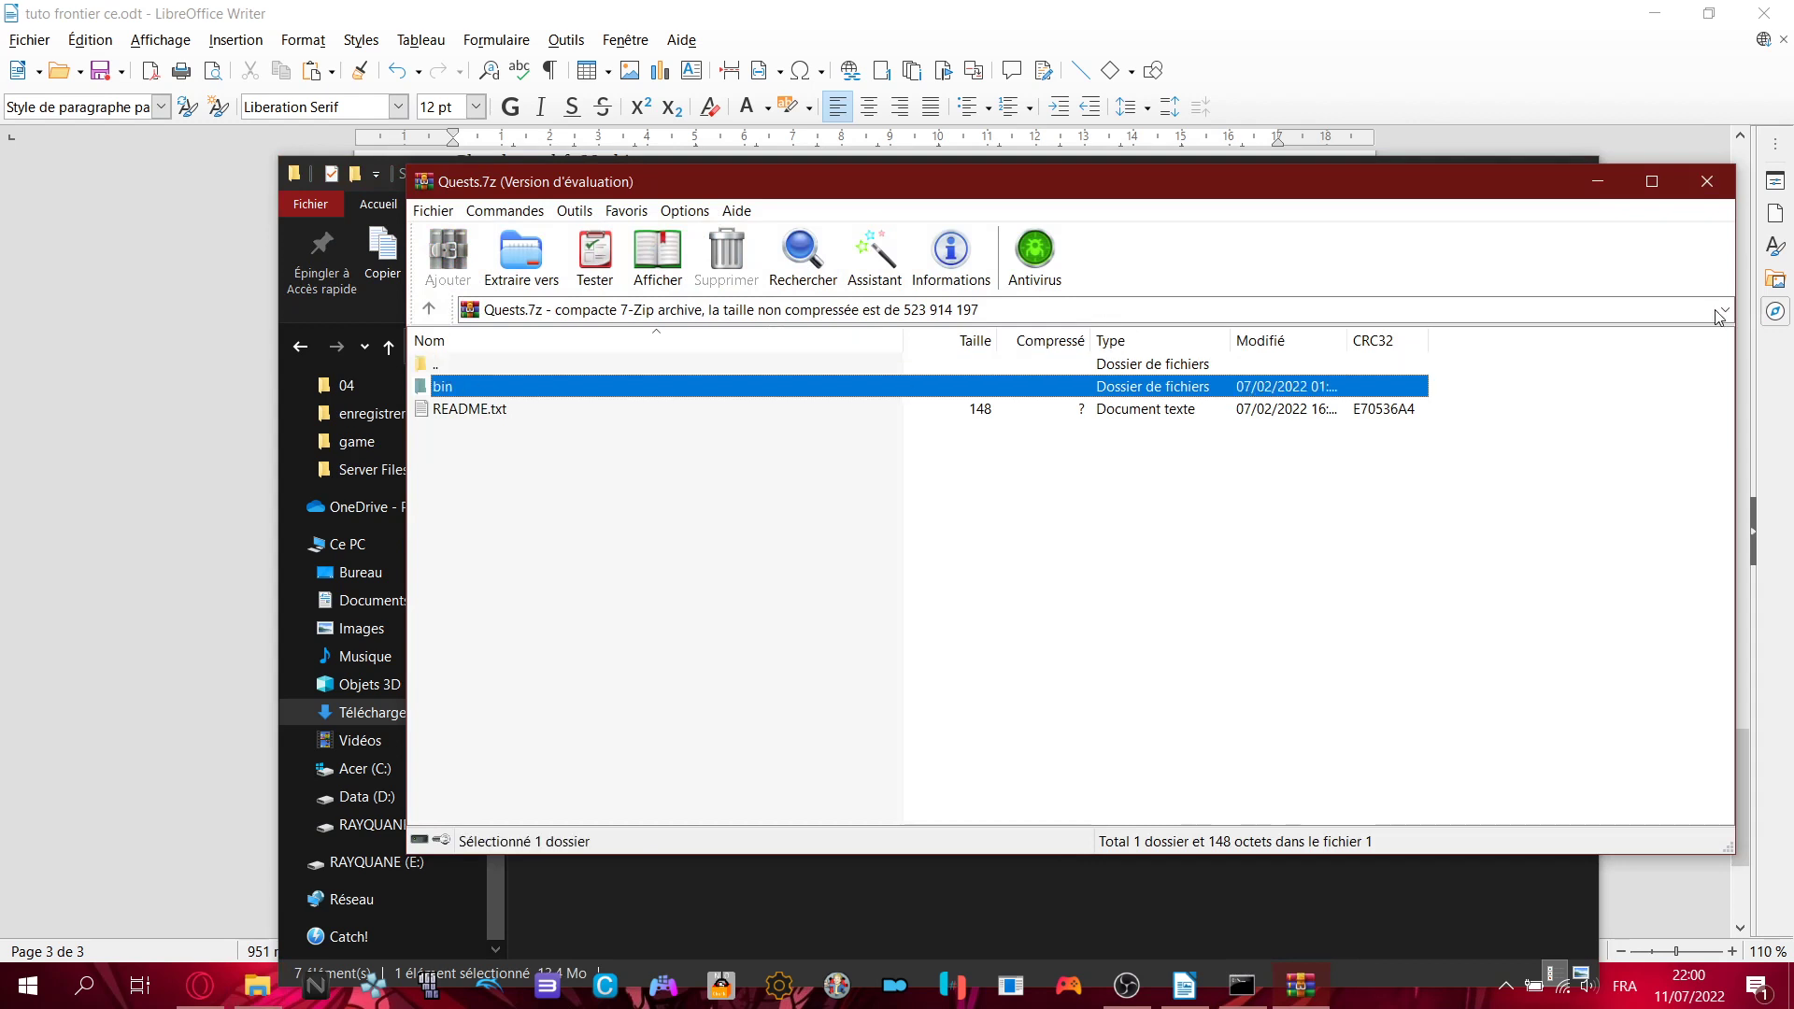
click(1235, 430)
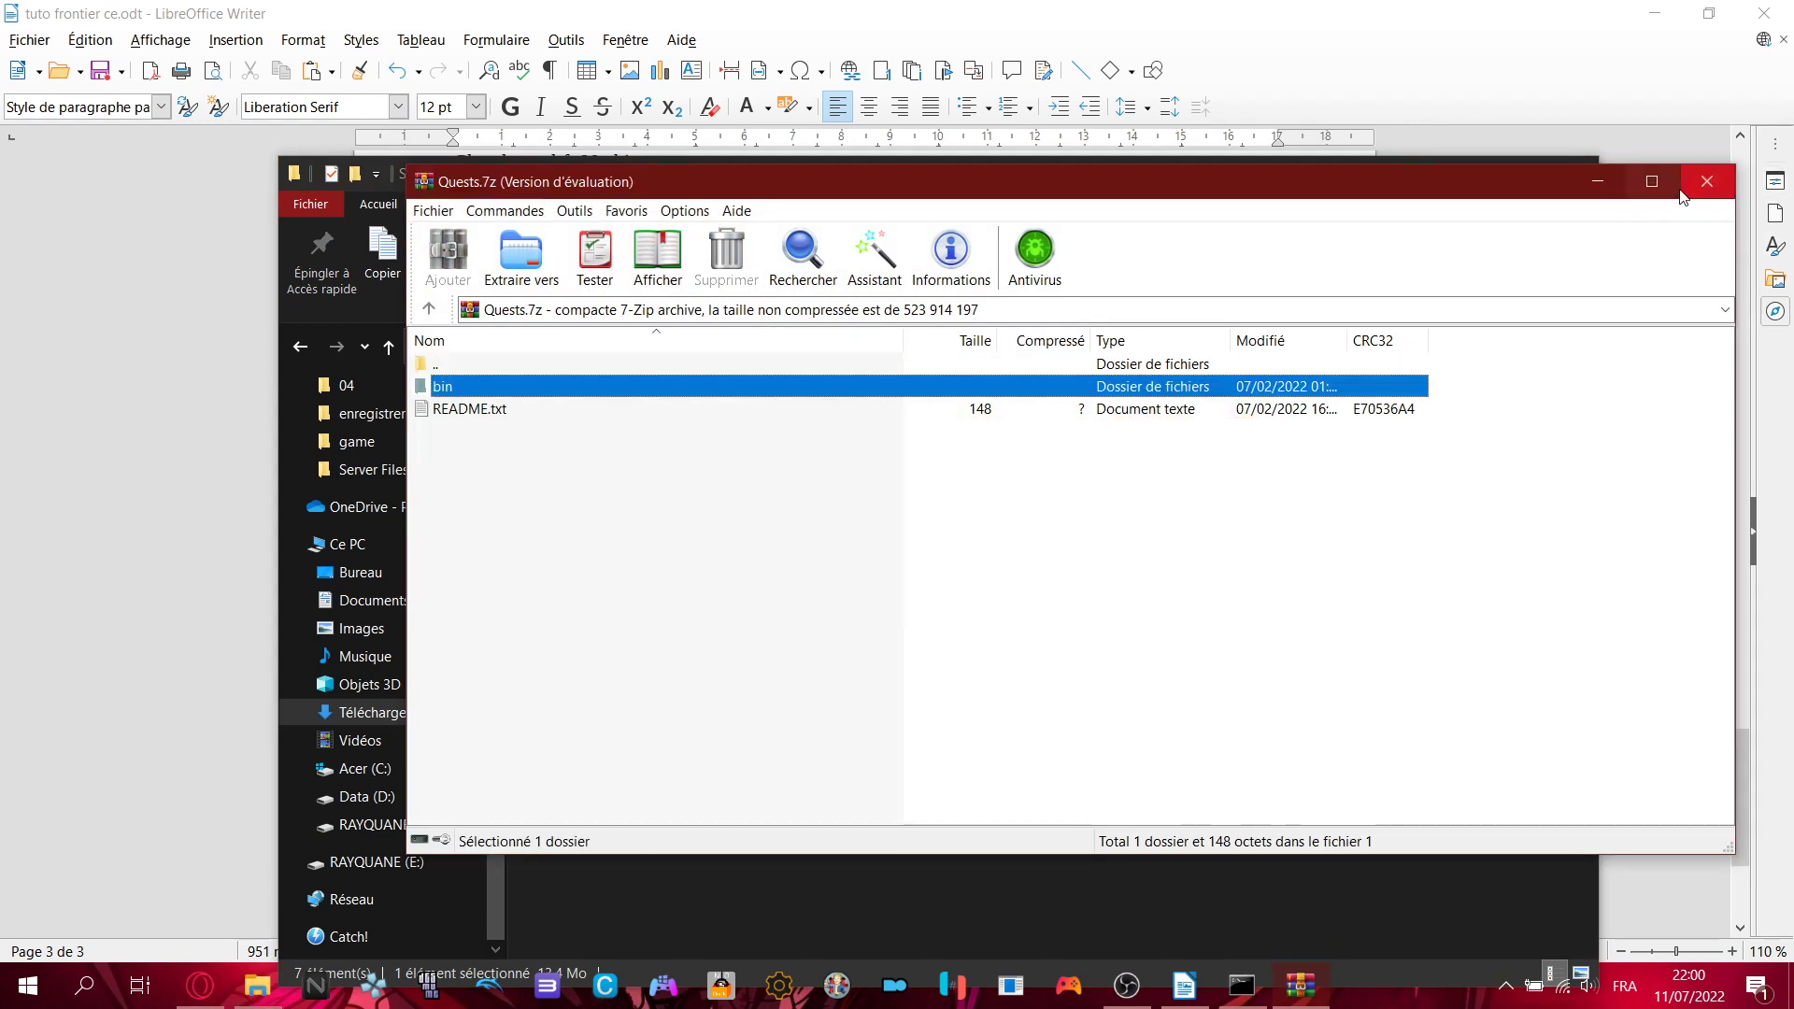
click(1707, 182)
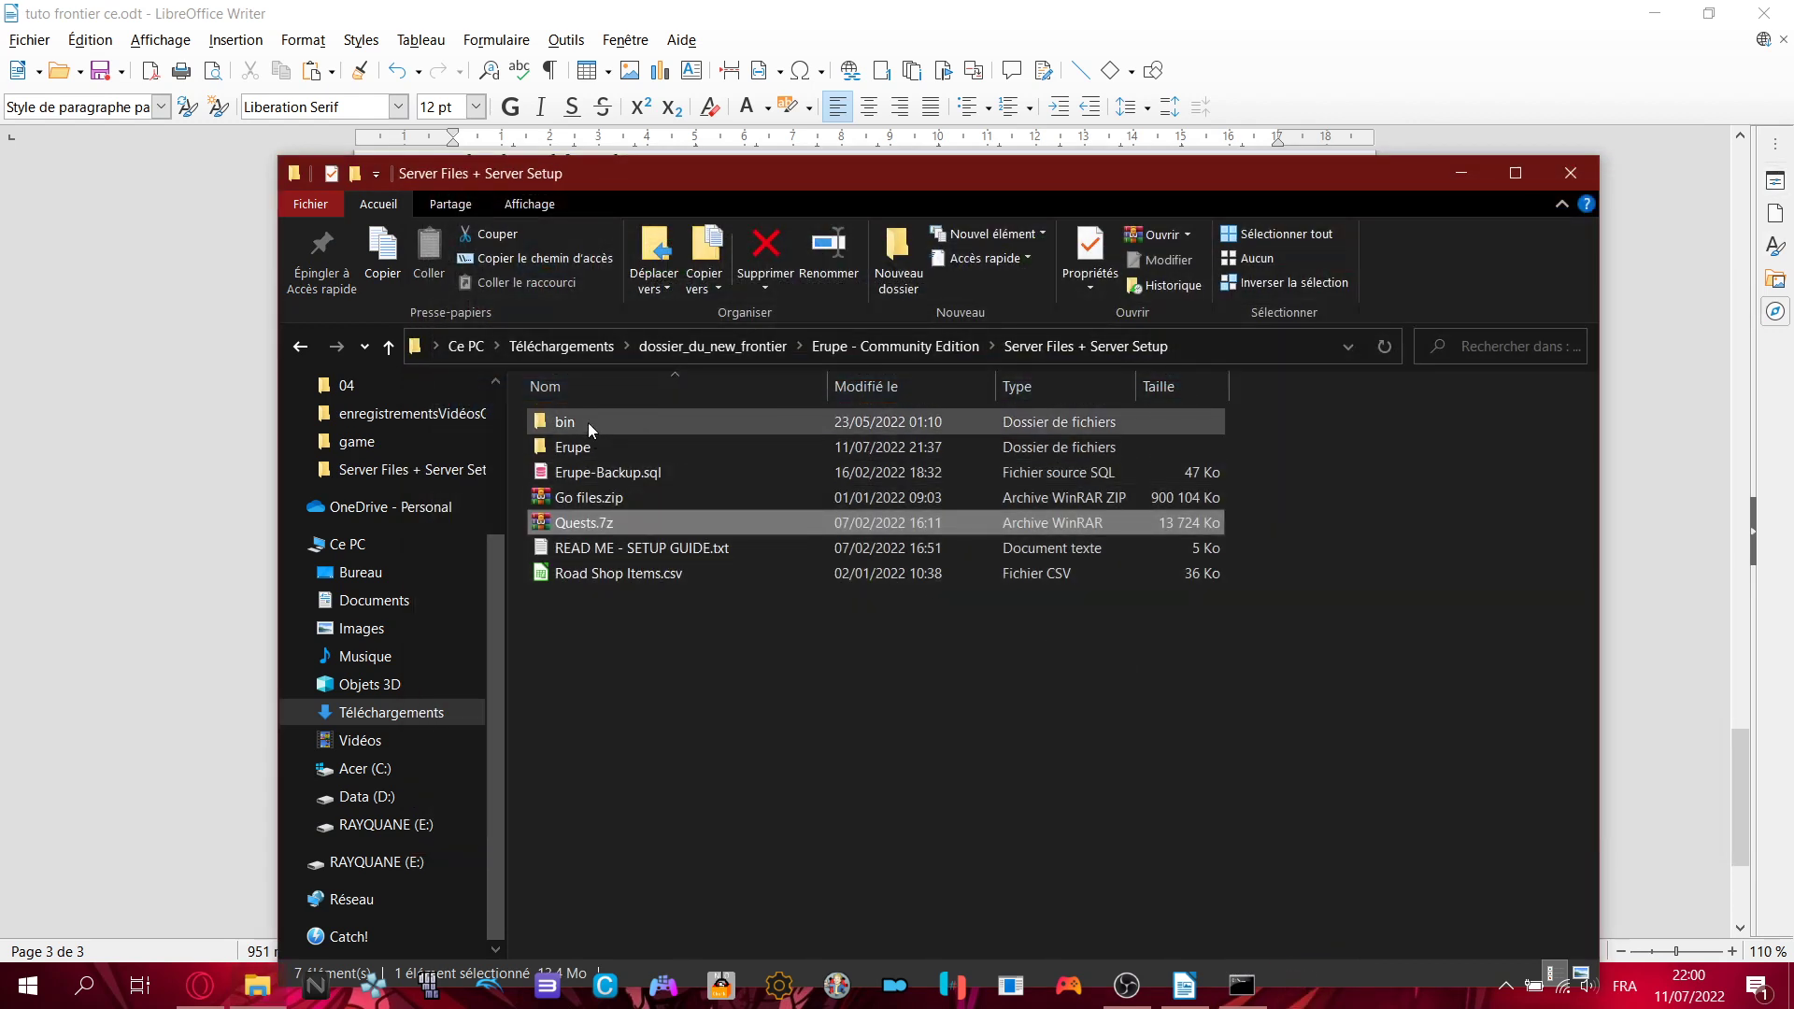
- Inspect the bin folder's quests, scenarios and debug folders, then return to Server Files + Server Setup
double_click(587, 423)
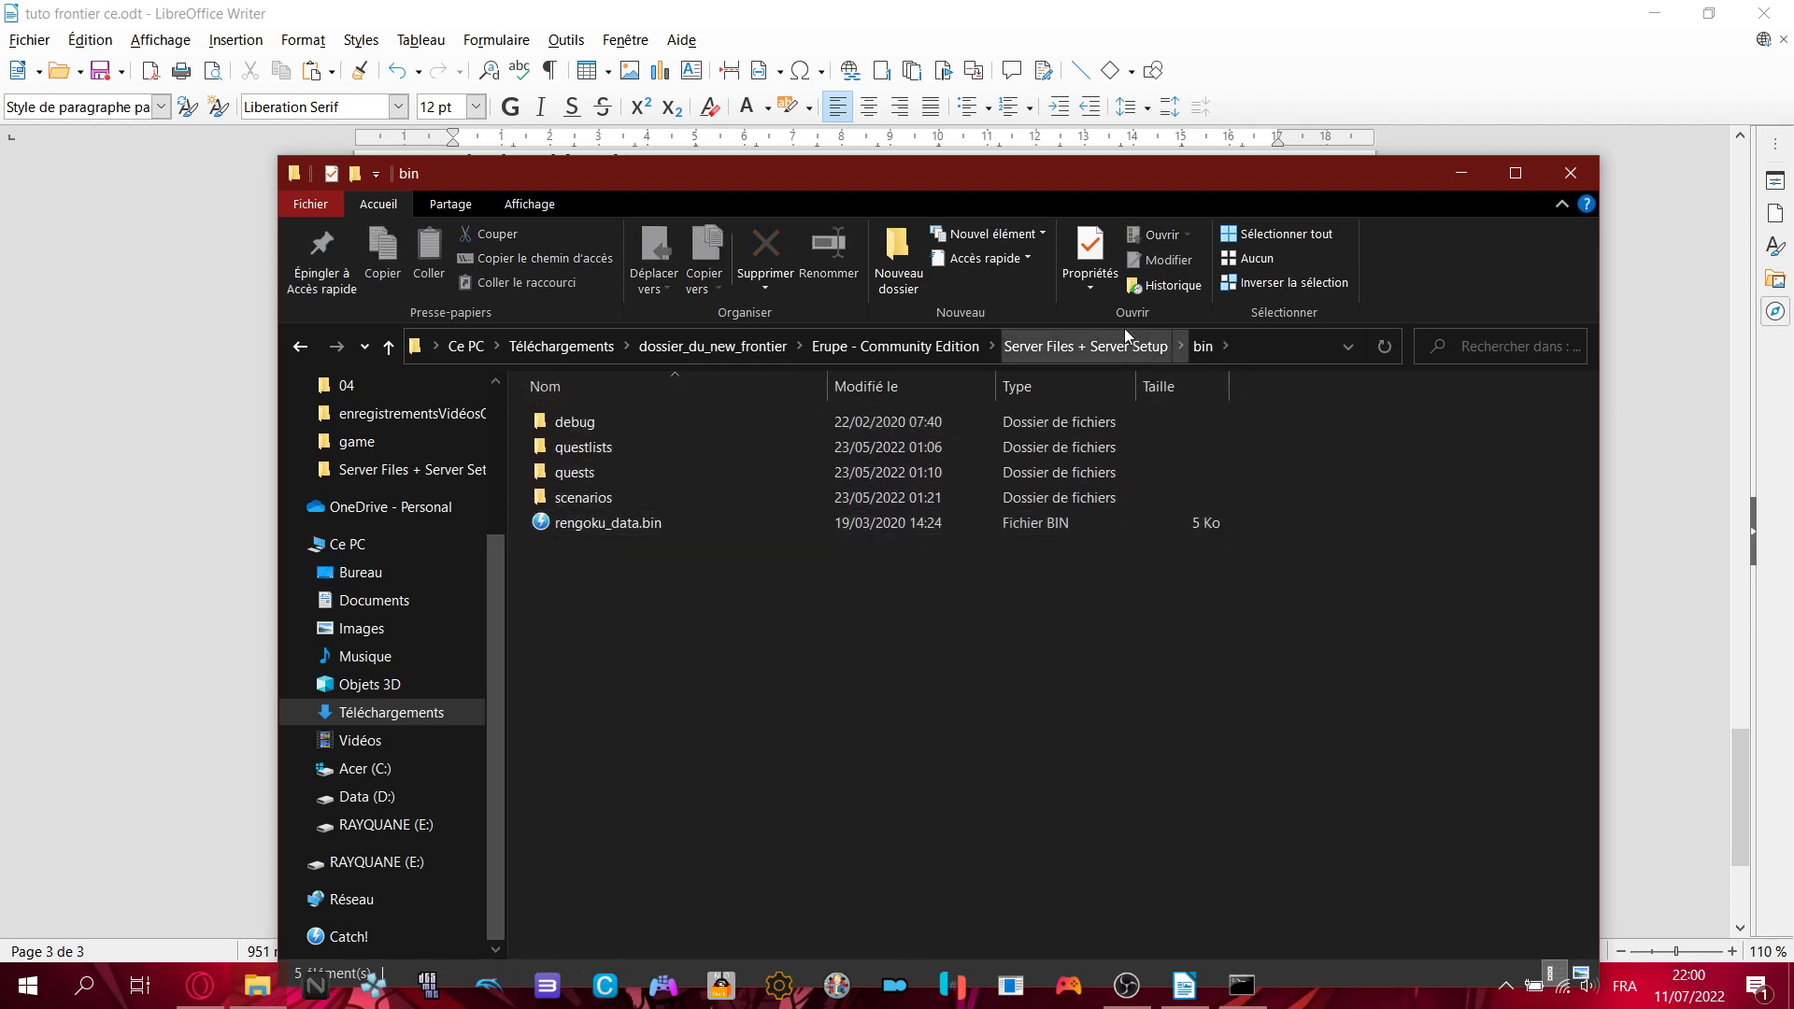
click(585, 479)
click(646, 585)
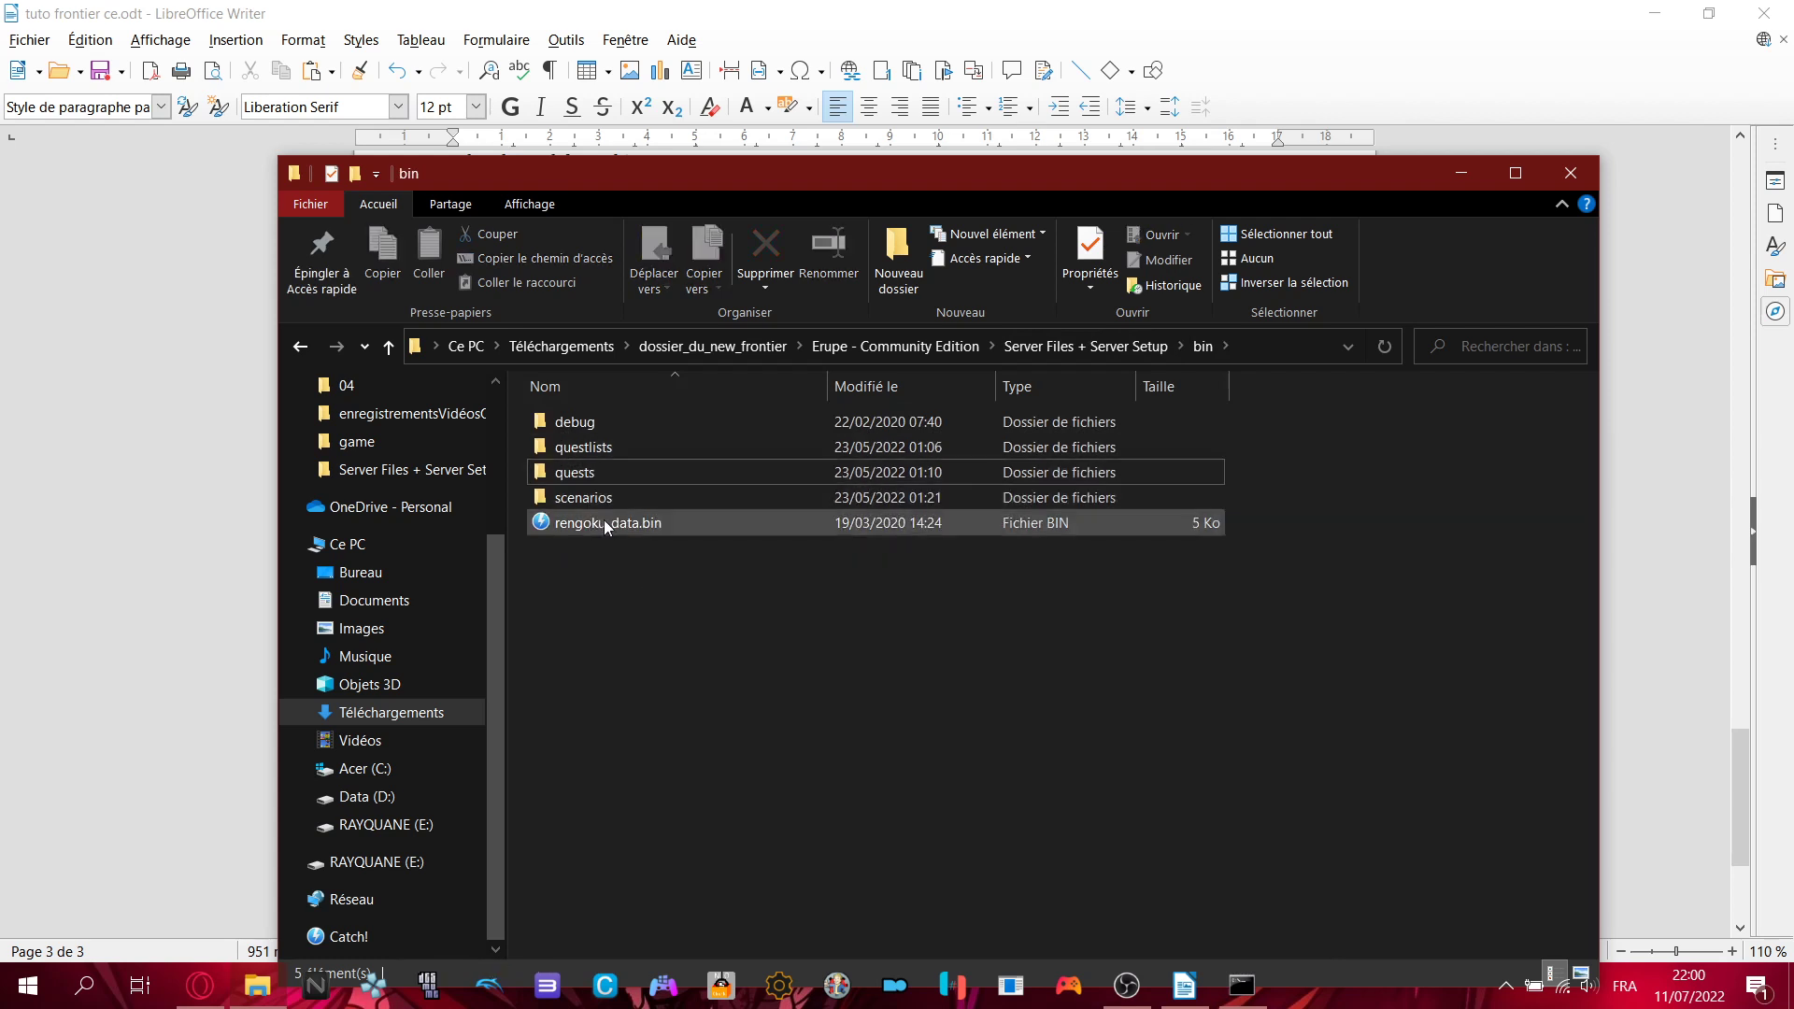
double_click(576, 497)
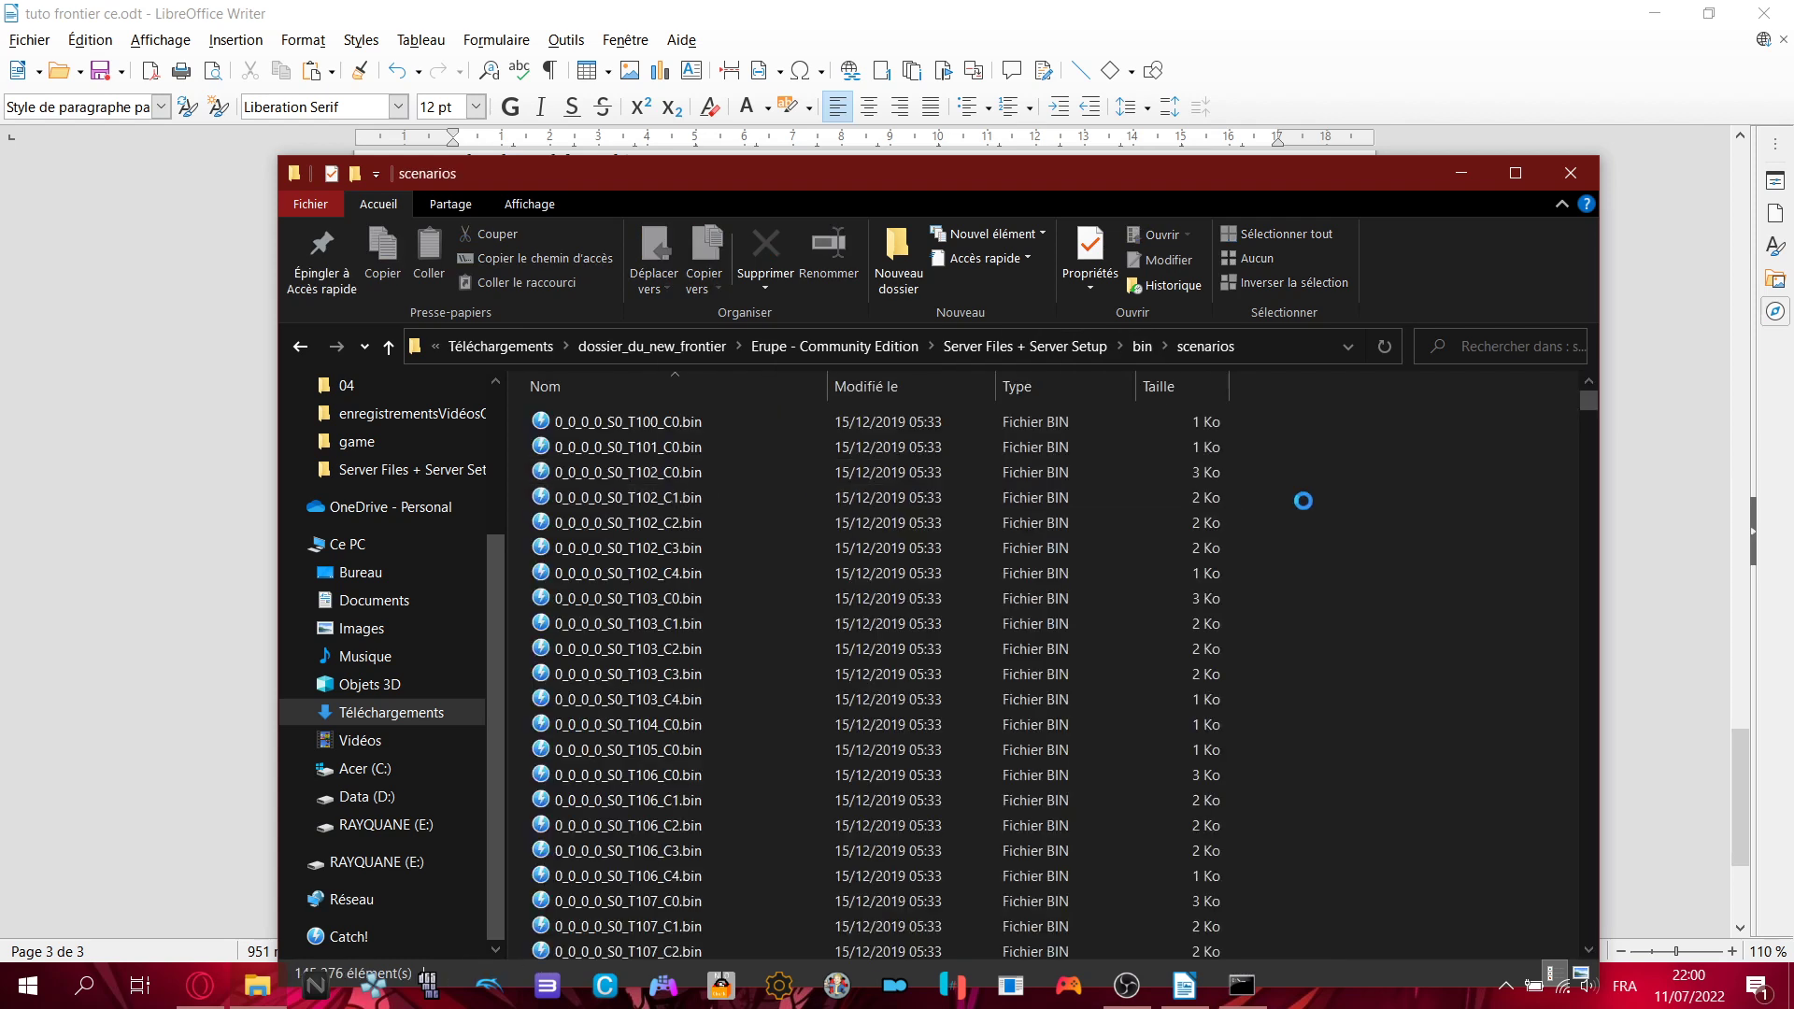
key(alt+Left)
double_click(596, 423)
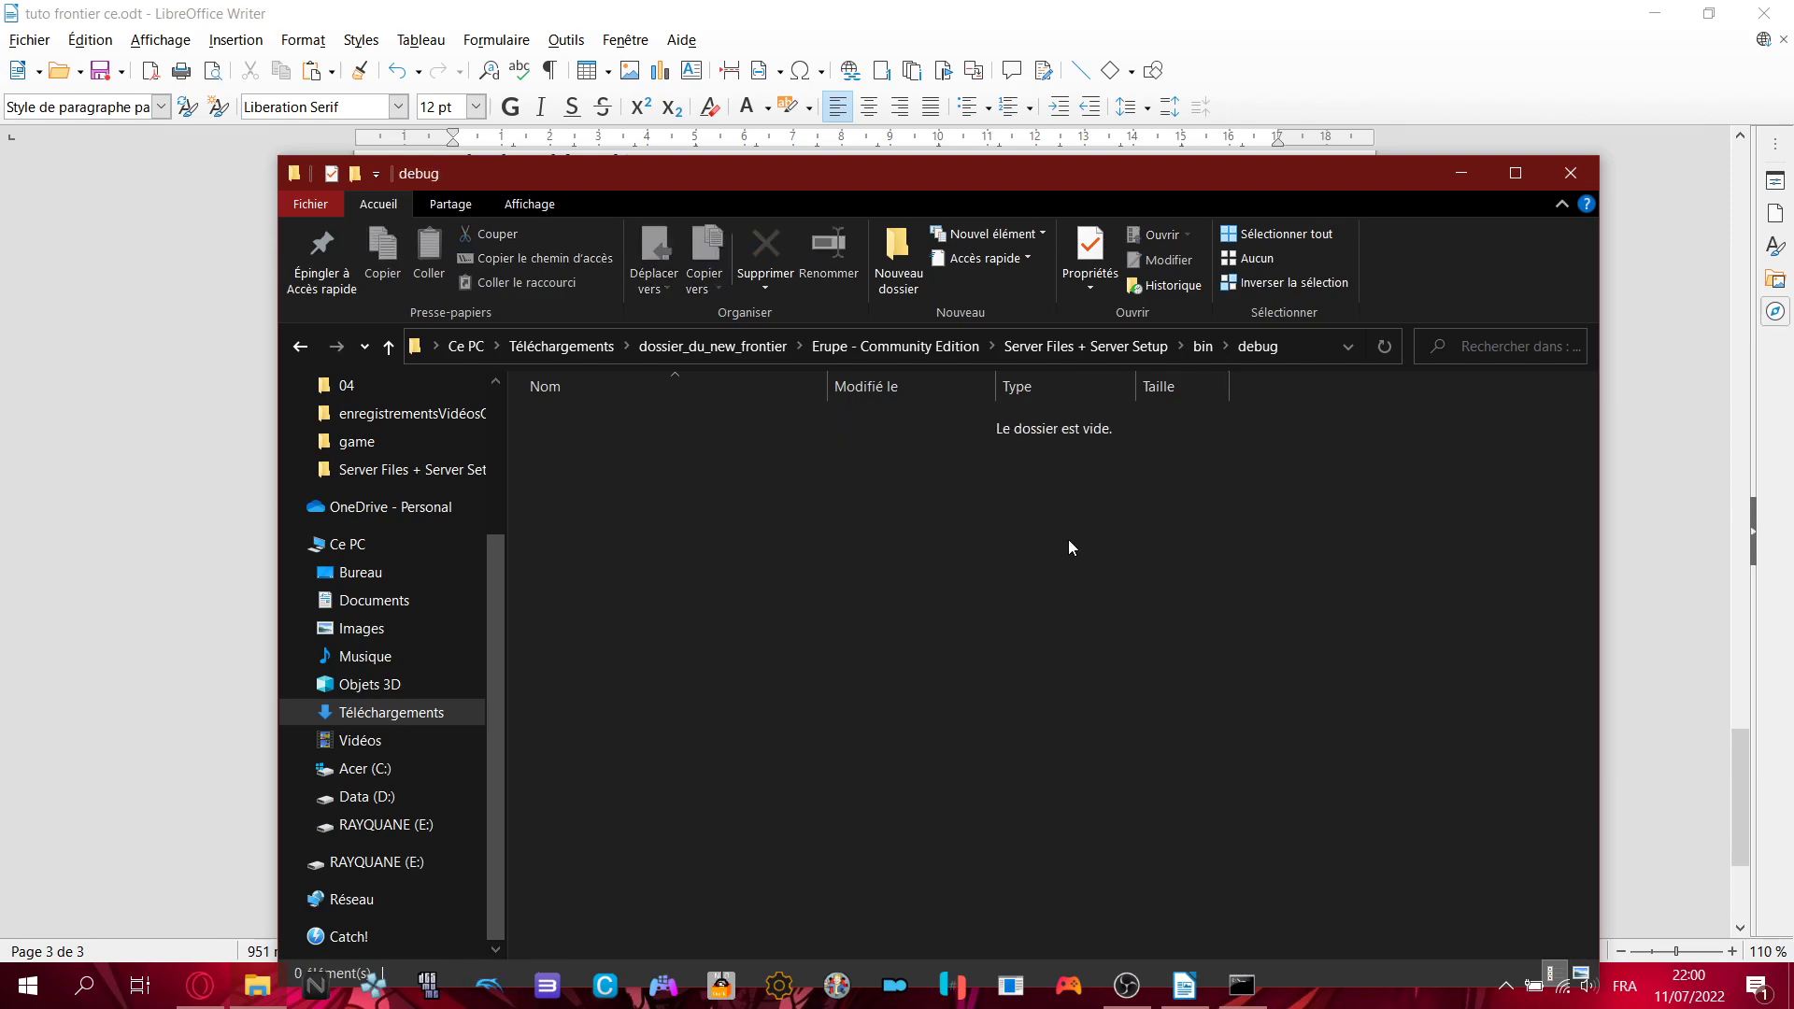
key(alt+Left)
click(1132, 347)
- Switch back to the Writer tutorial and scroll up to page 1
key(alt+Tab)
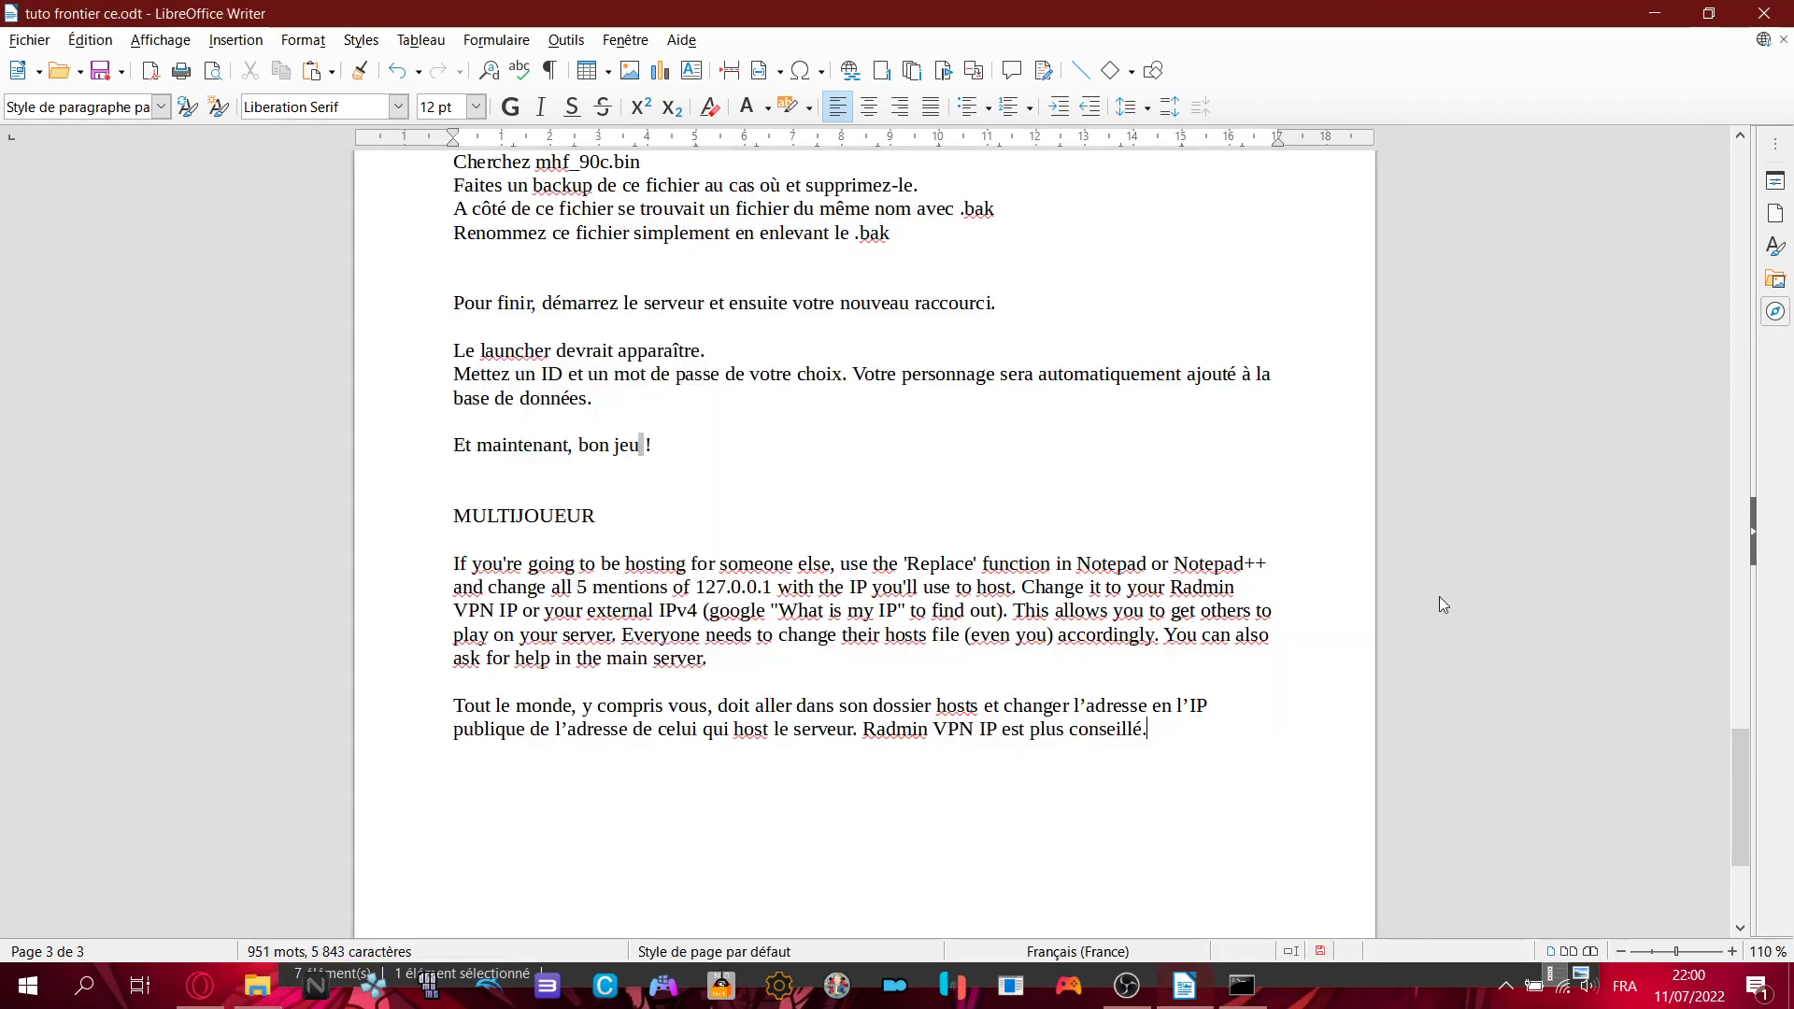
scroll(1439, 606, up, 20)
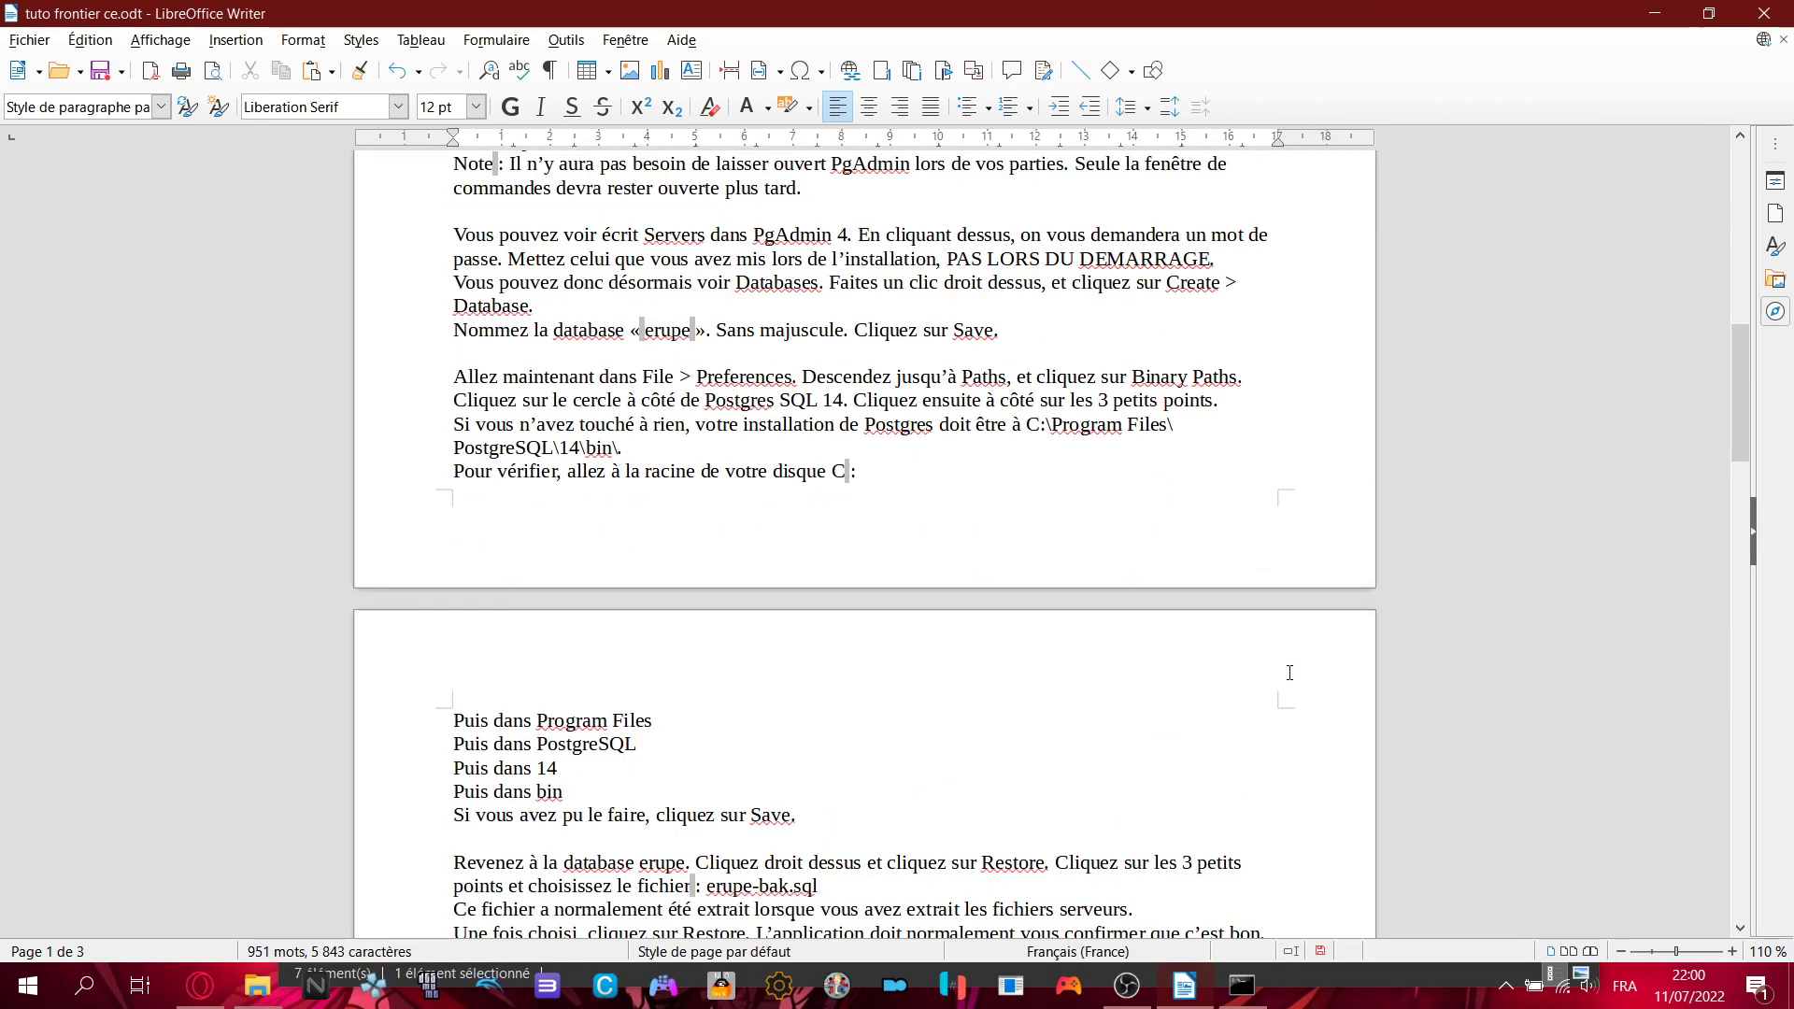
scroll(1290, 673, up, 8)
scroll(869, 433, down, 7)
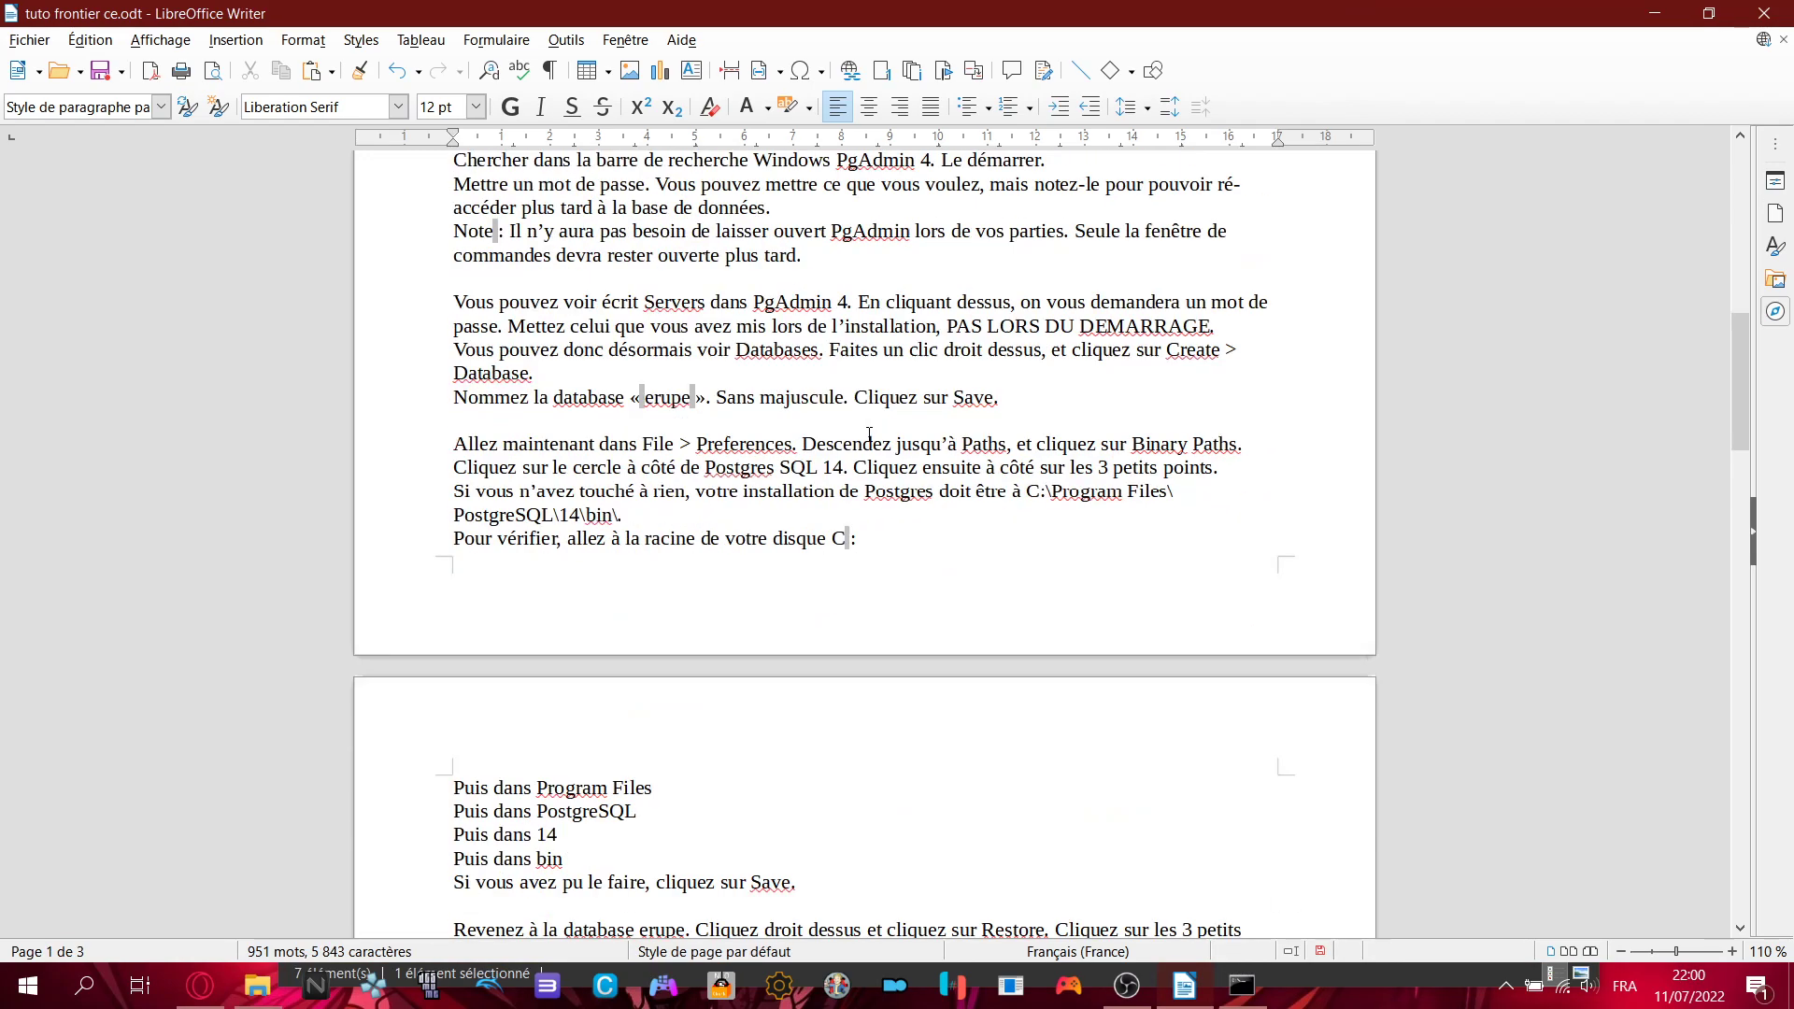
scroll(869, 432, down, 7)
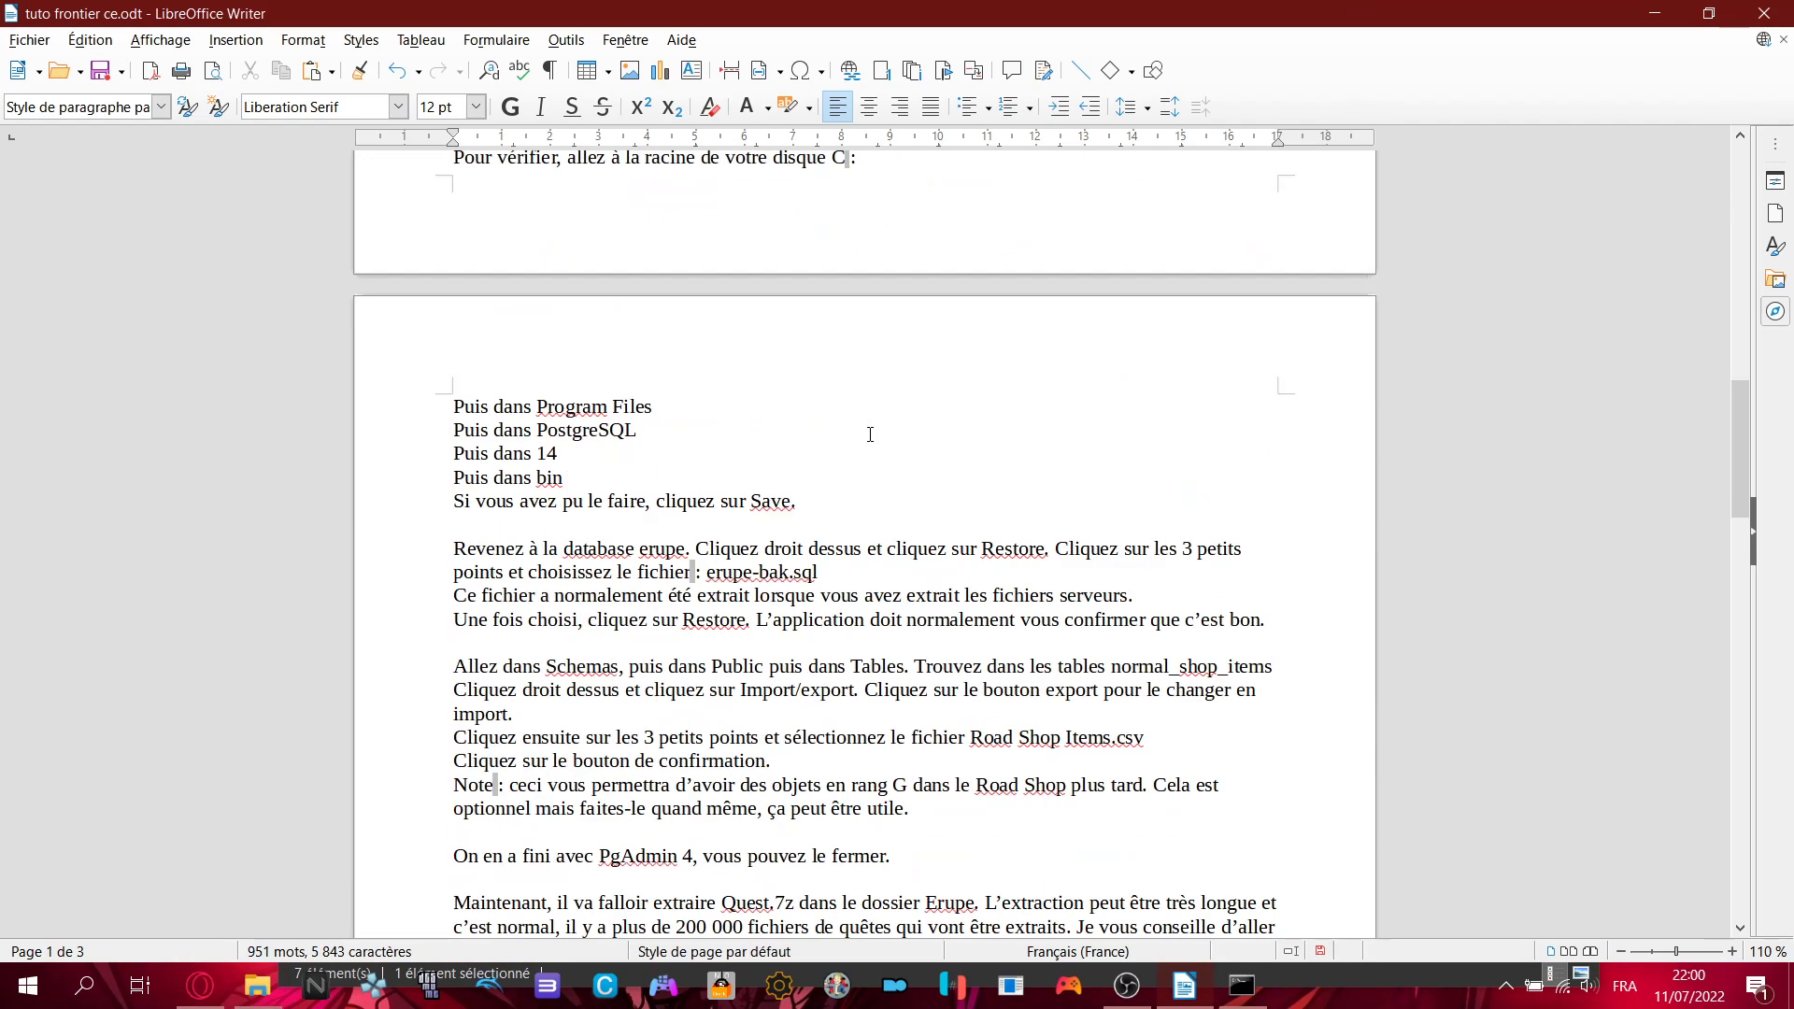
scroll(869, 433, down, 4)
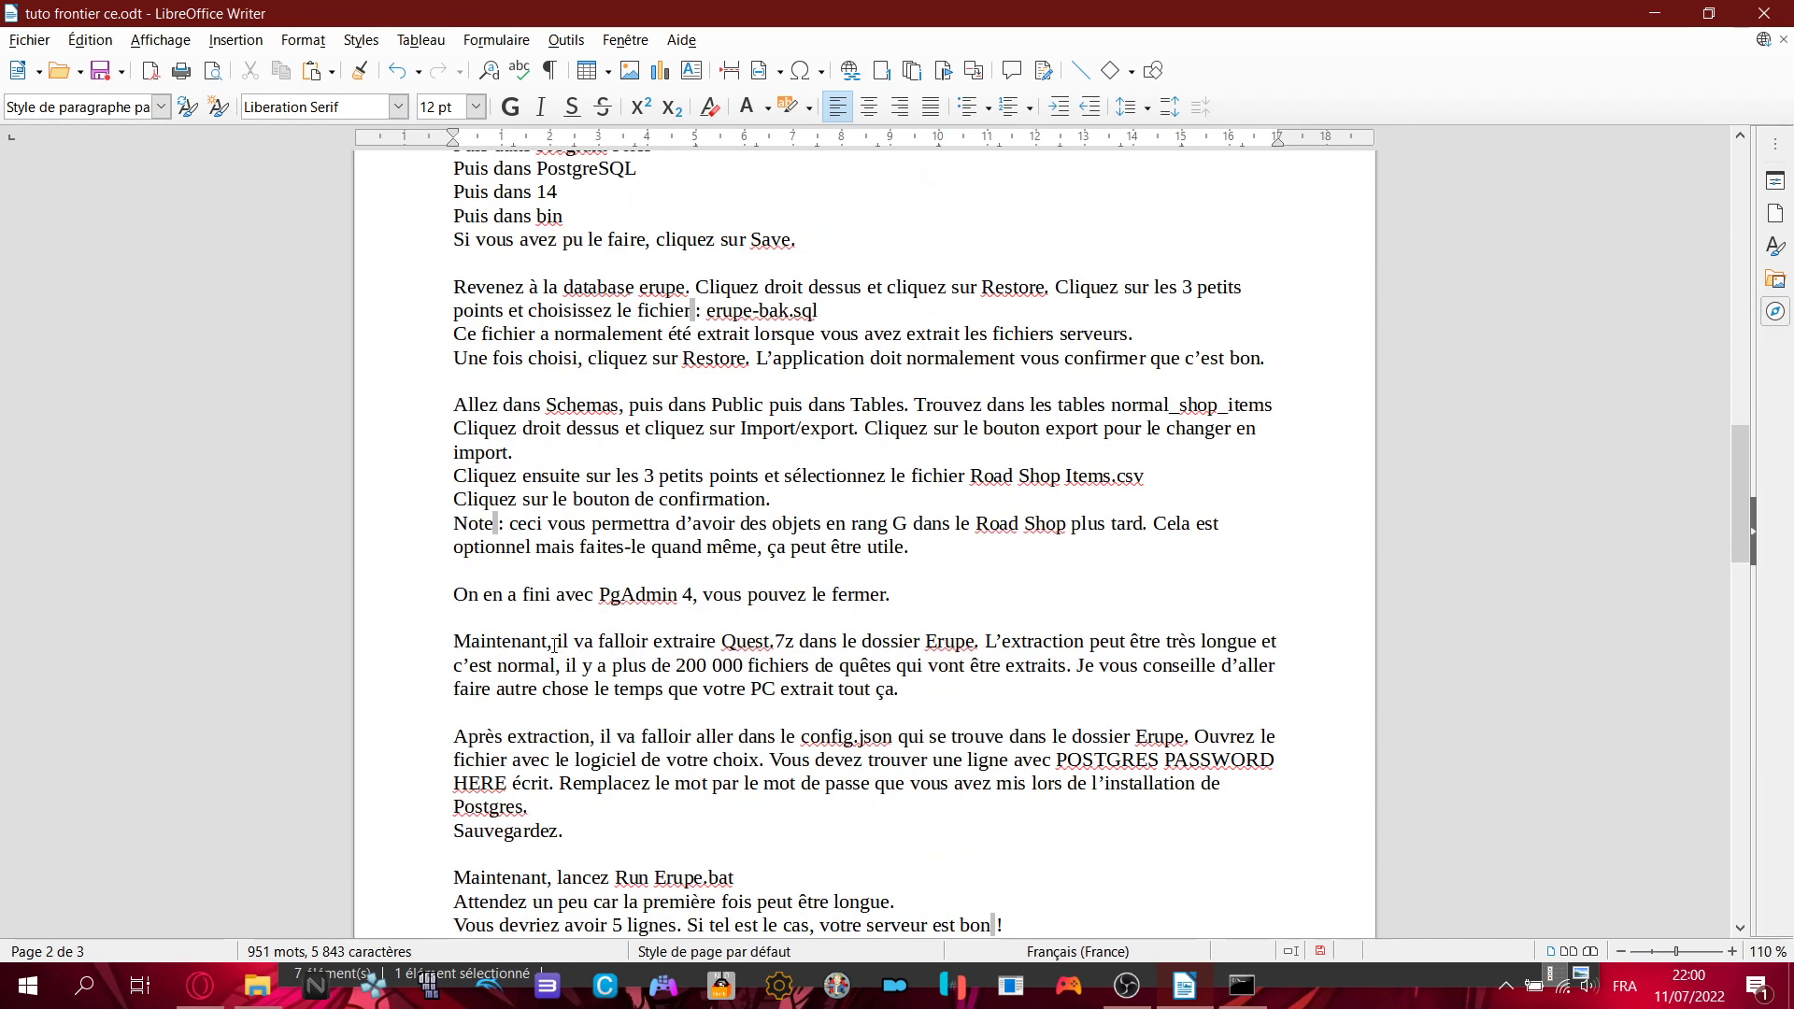
drag(554, 645, 974, 635)
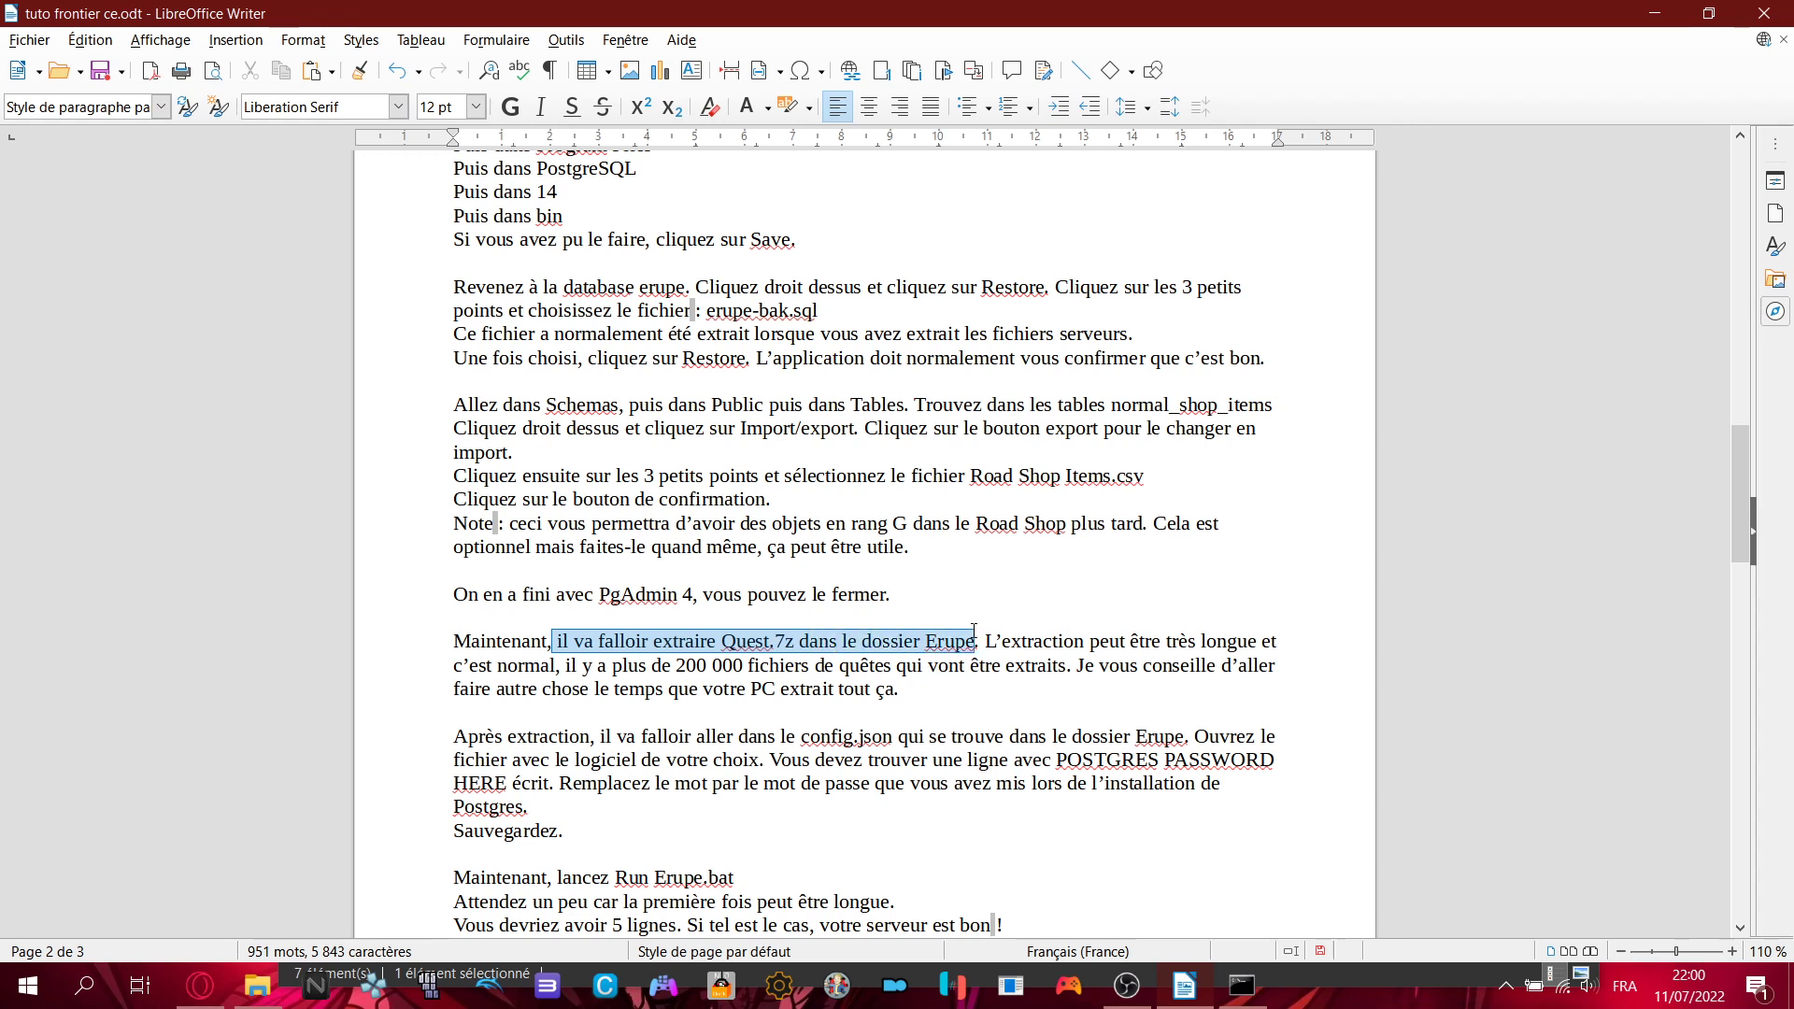
click(974, 632)
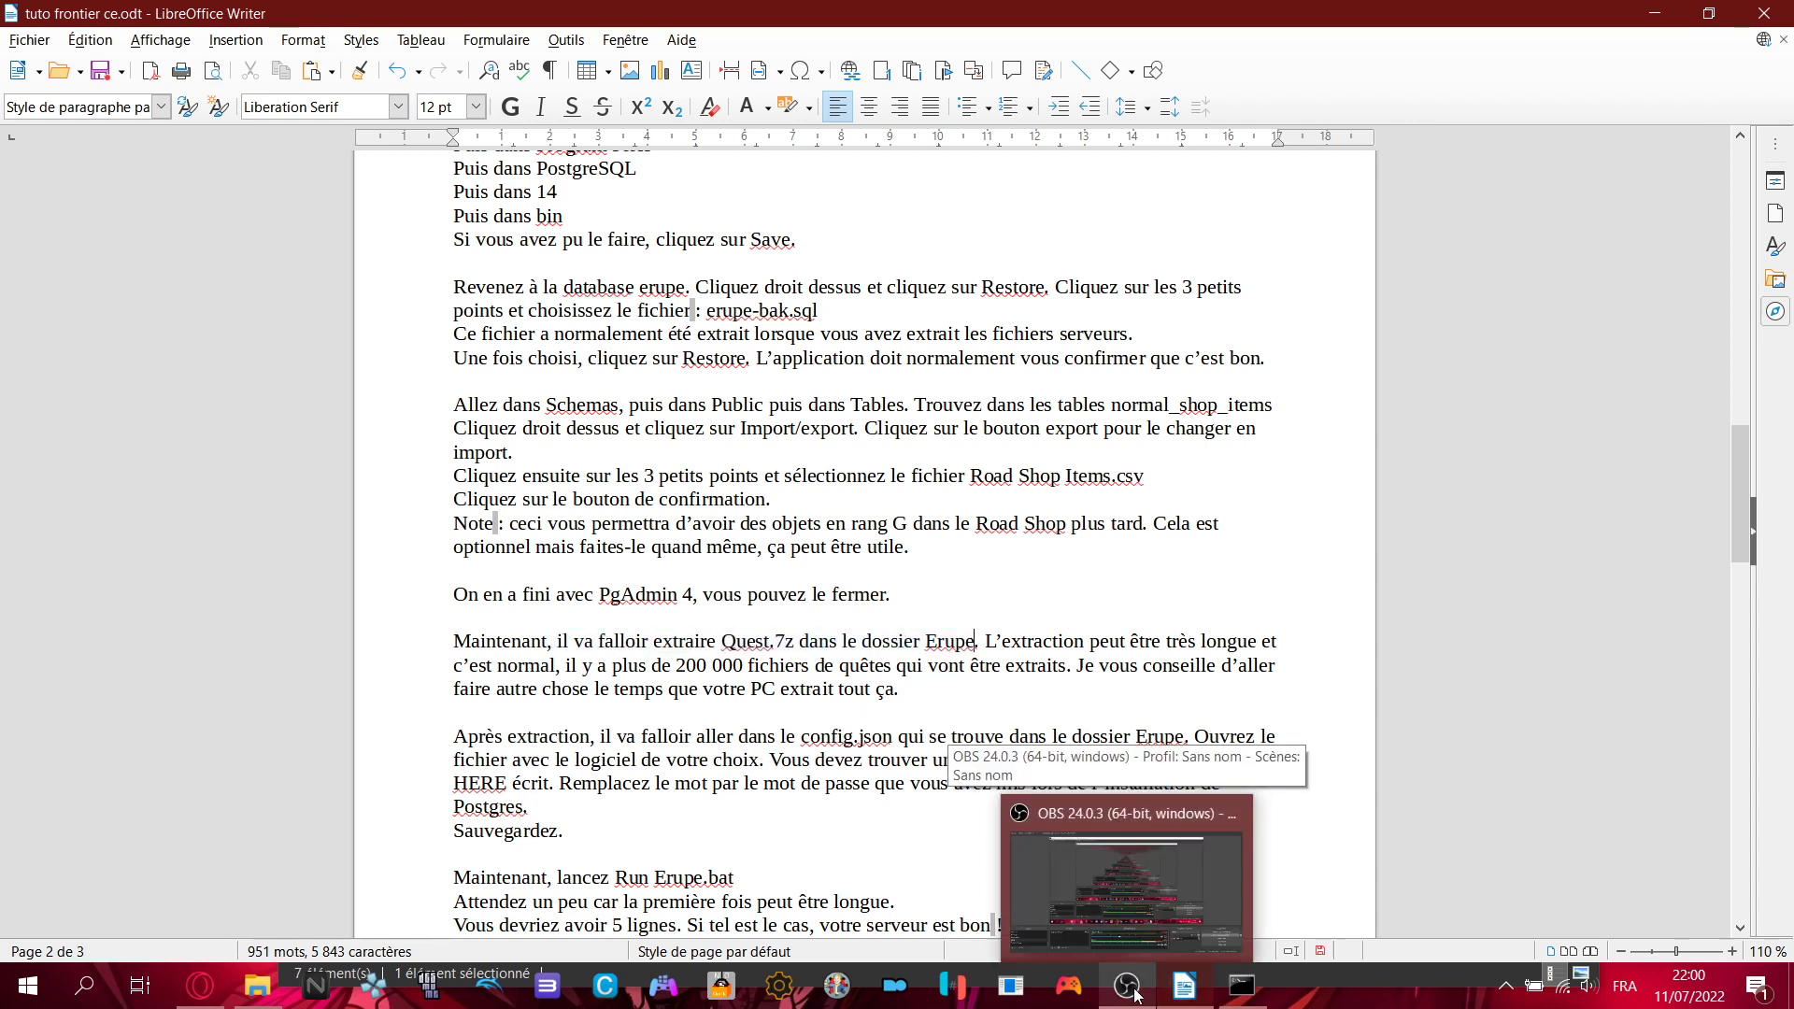
- Move the Quests.7z archive into the Erupe folder and check it there
click(263, 1006)
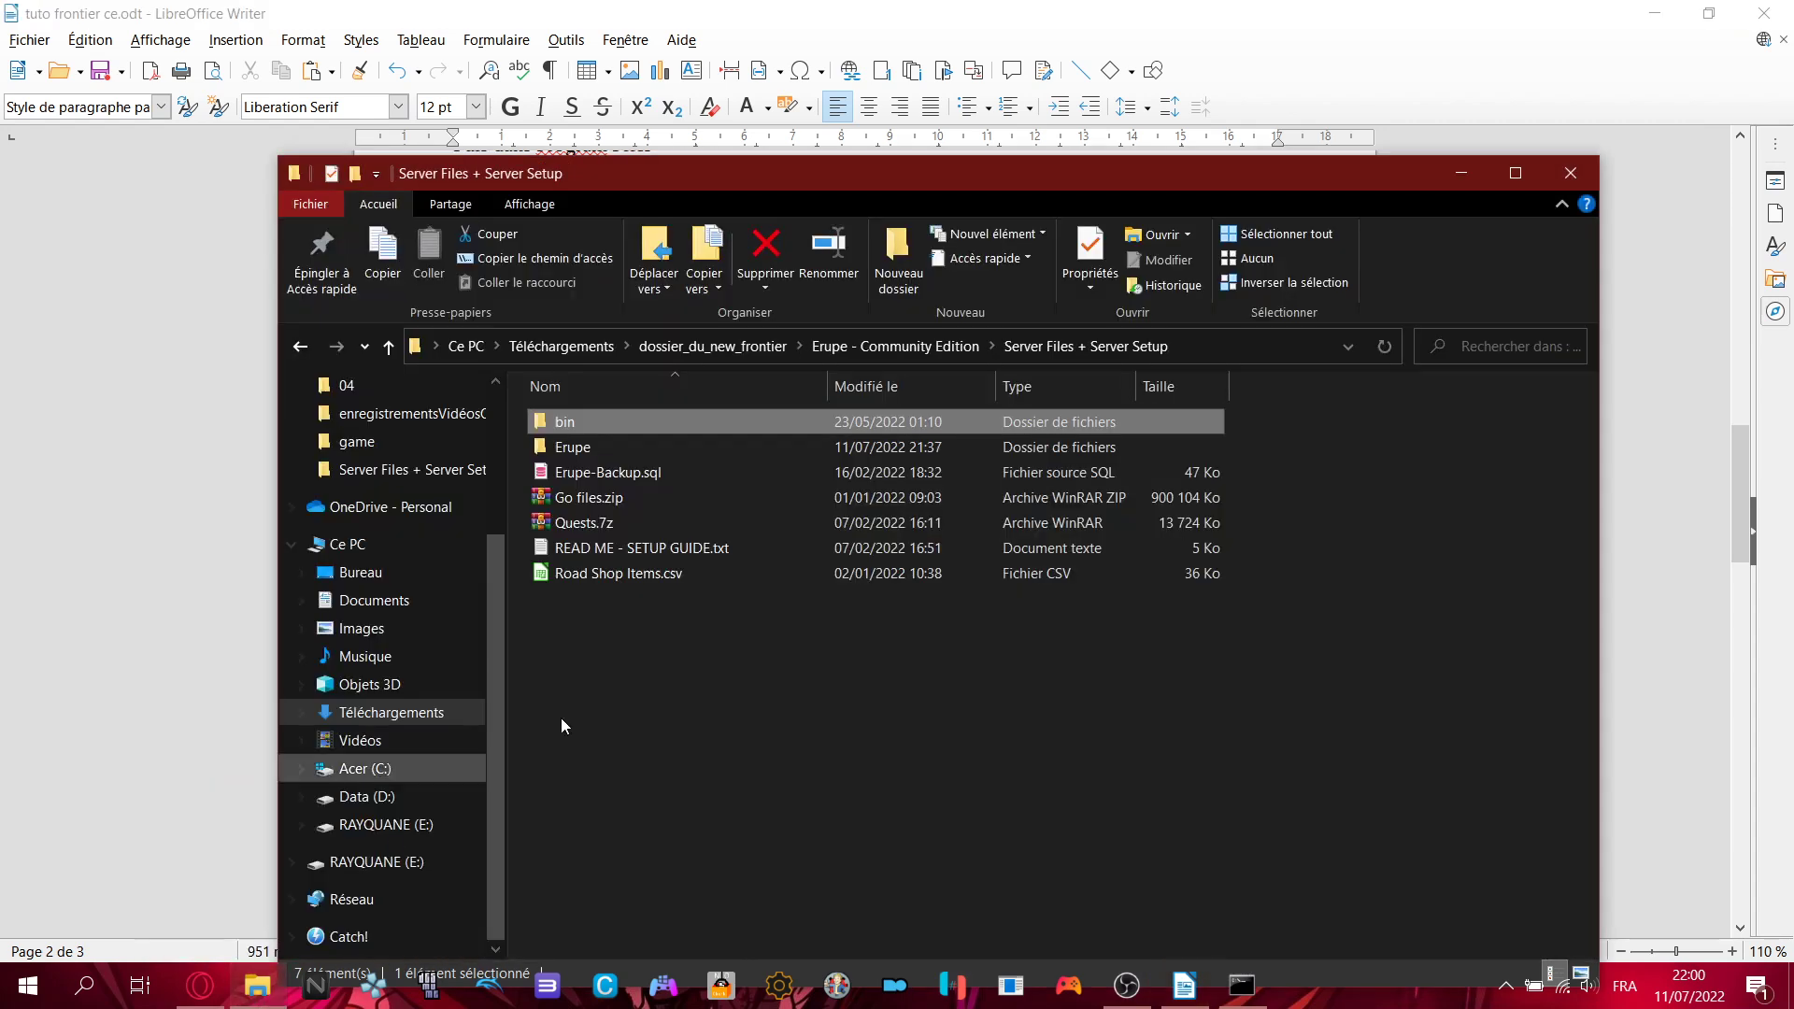
click(583, 524)
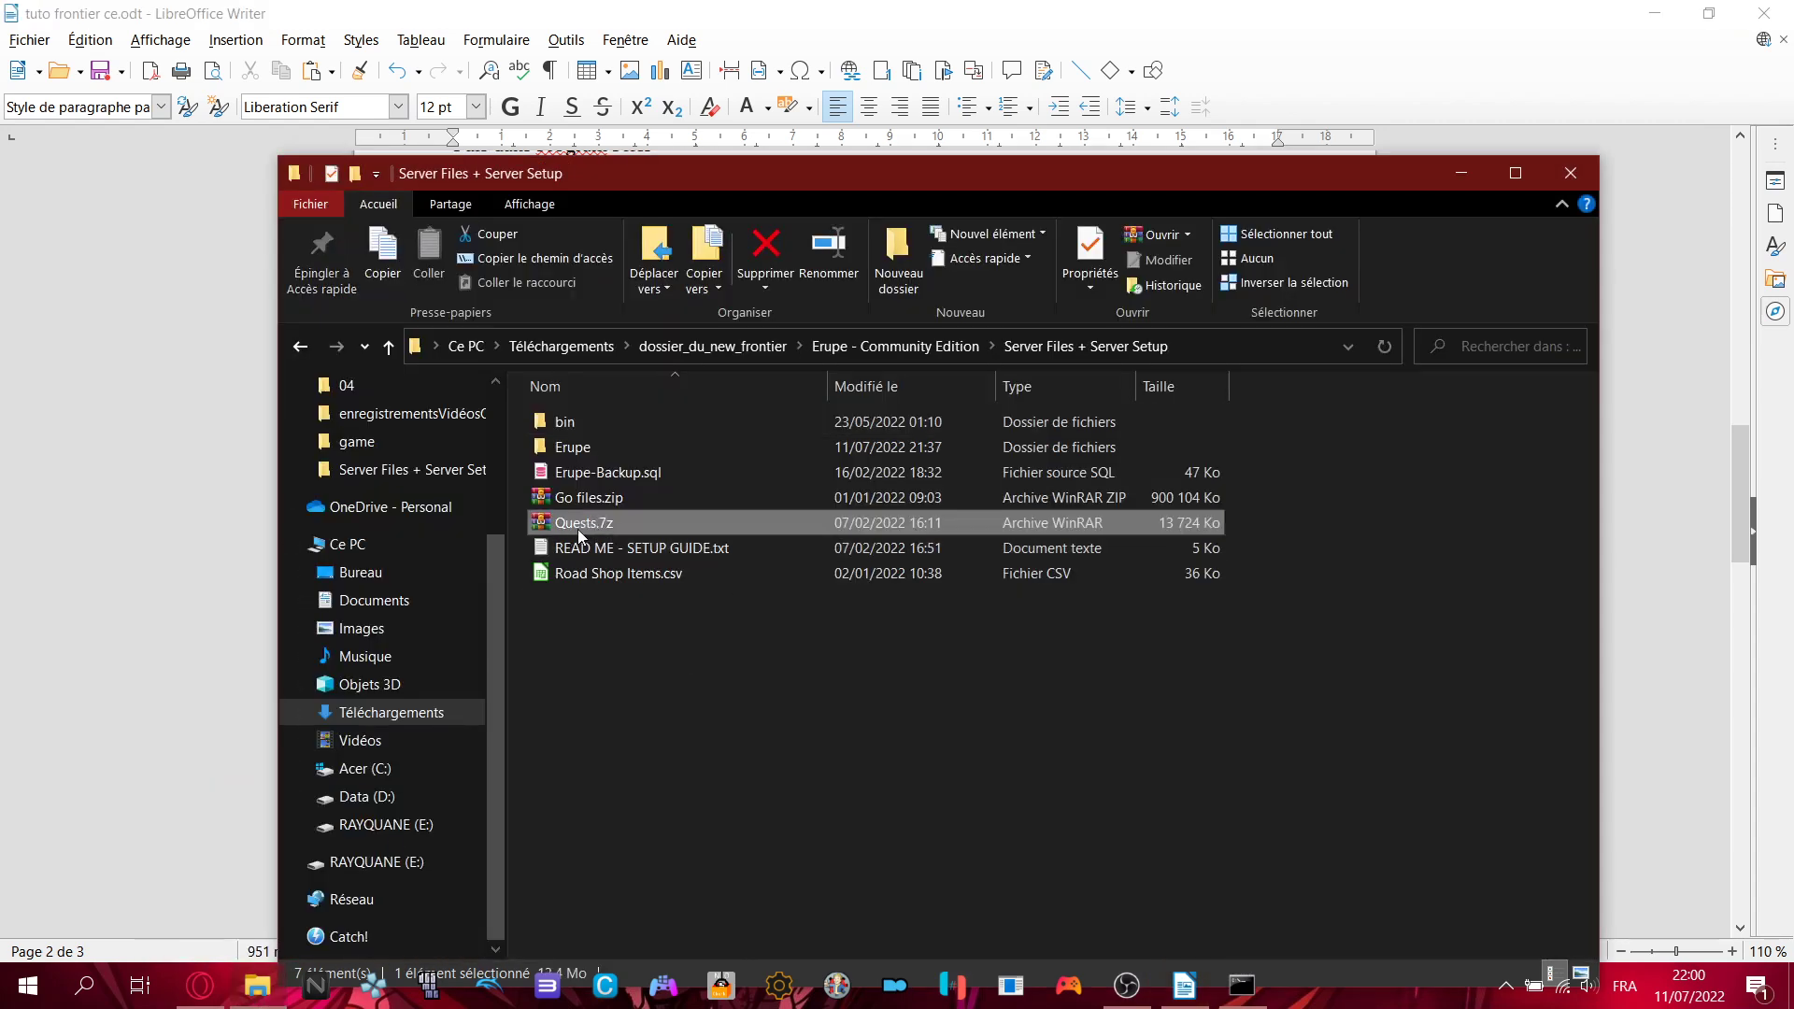
drag(572, 525, 604, 458)
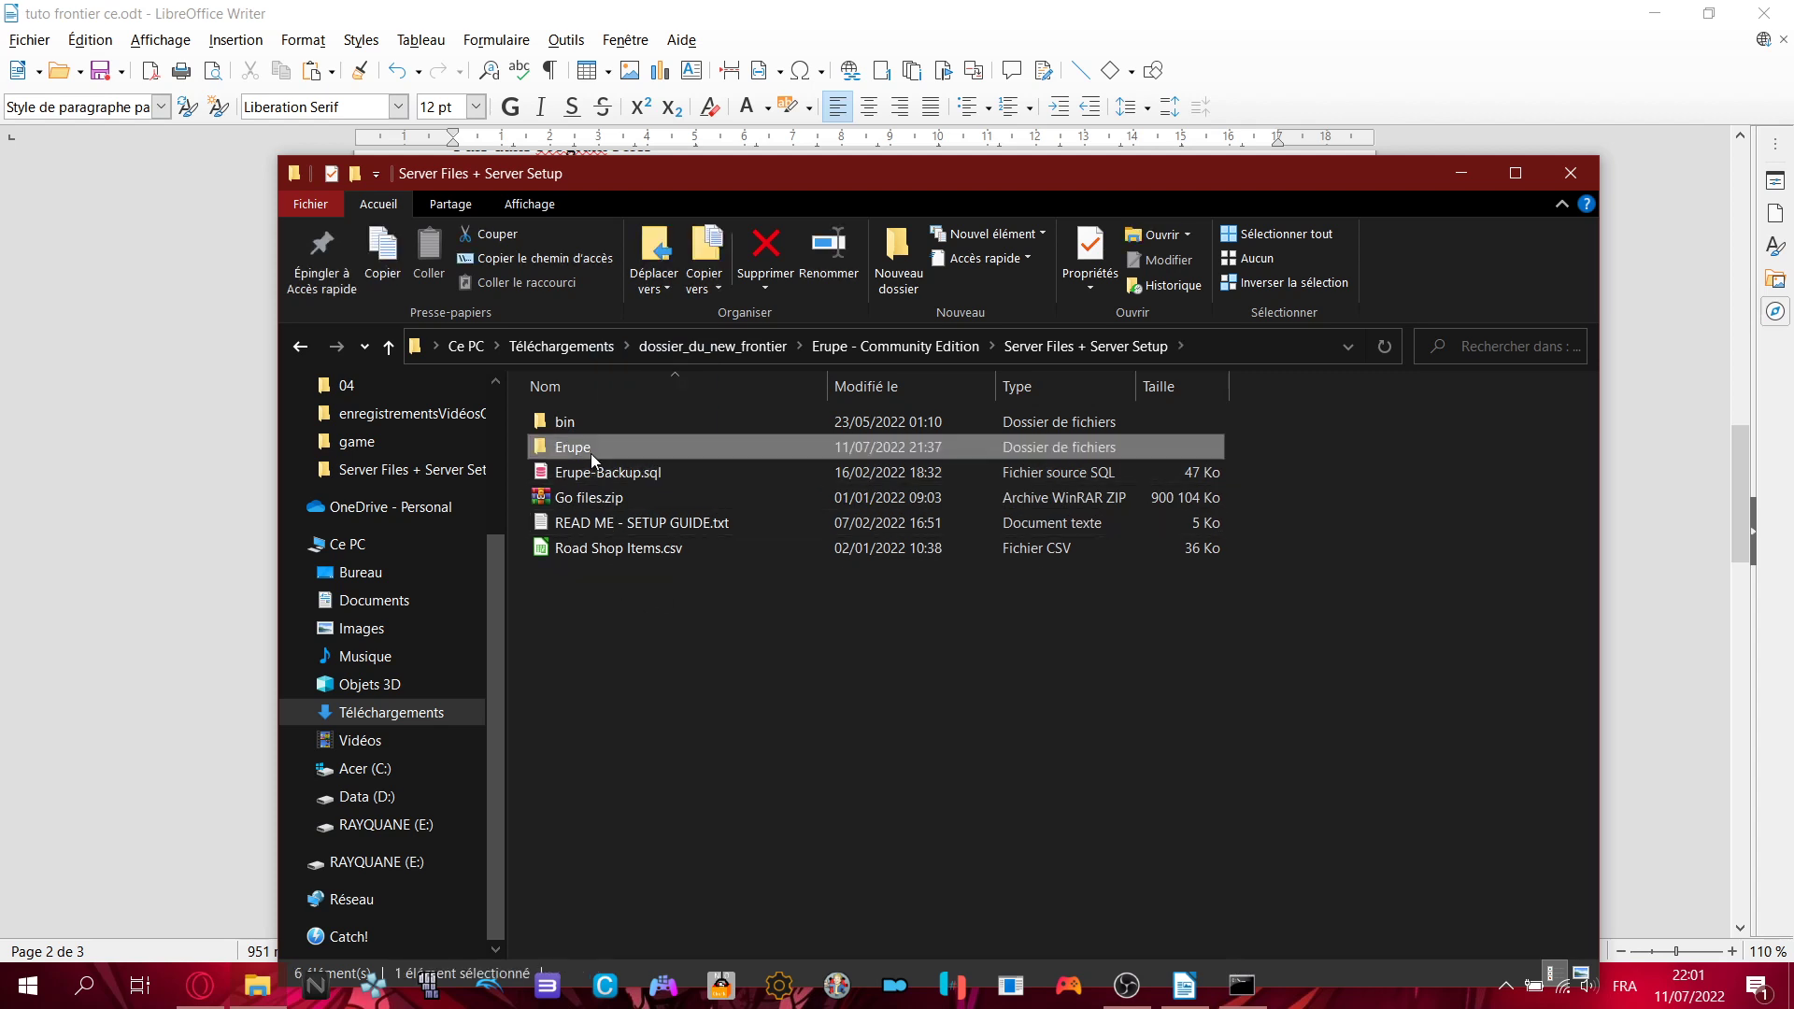
double_click(591, 449)
click(589, 775)
right_click(589, 775)
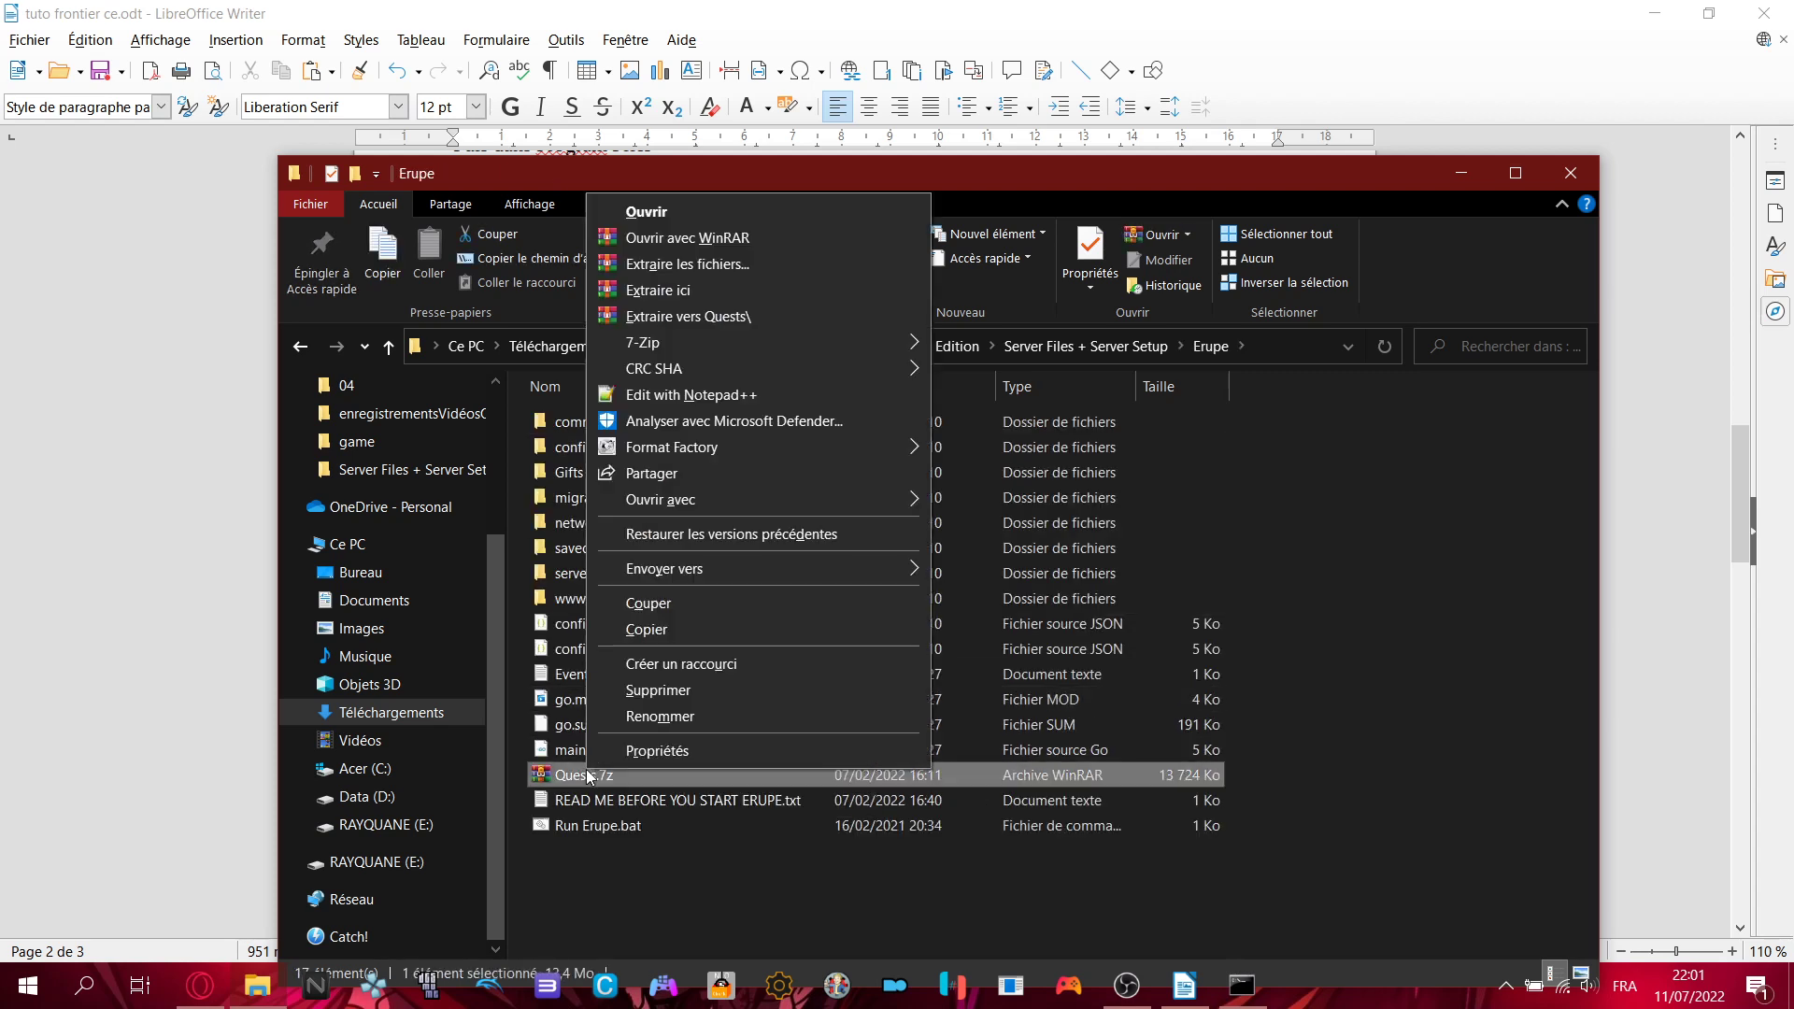
click(1293, 753)
click(639, 777)
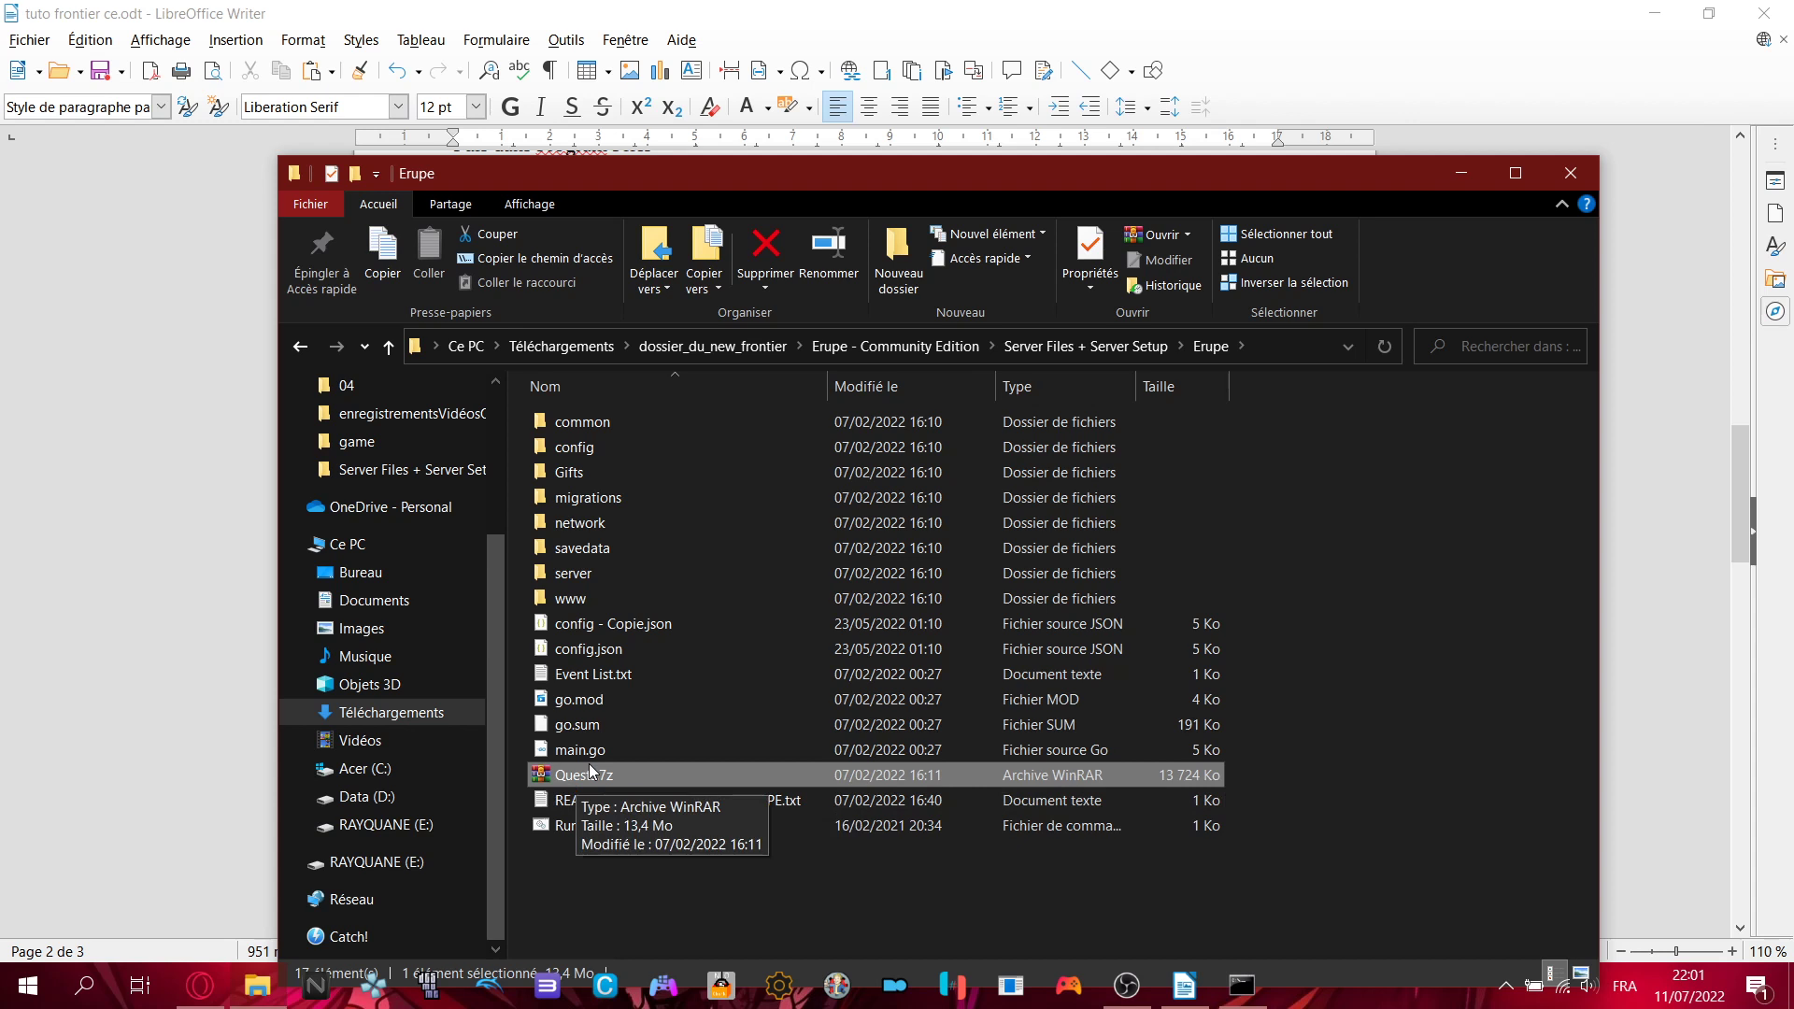
click(1424, 667)
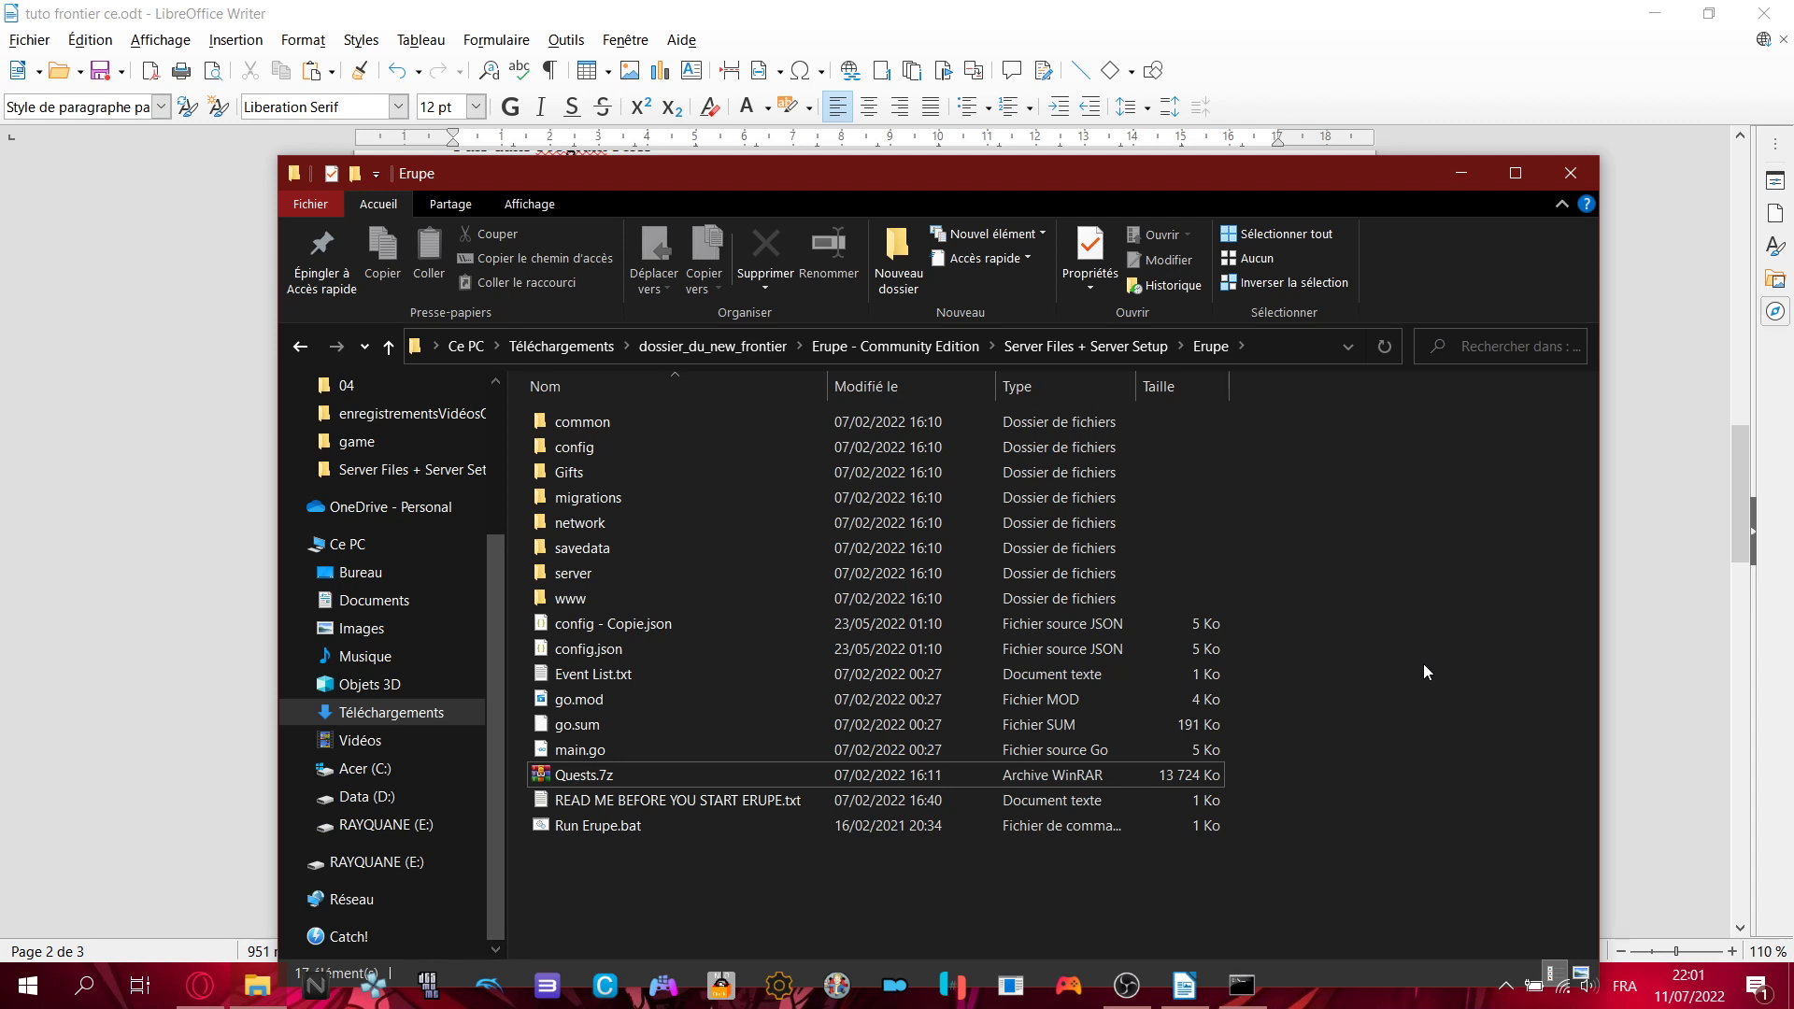
- Peek into the bin folder, then return to dossier_du_new_frontier and open Erupe - Community Edition.7z
click(1126, 346)
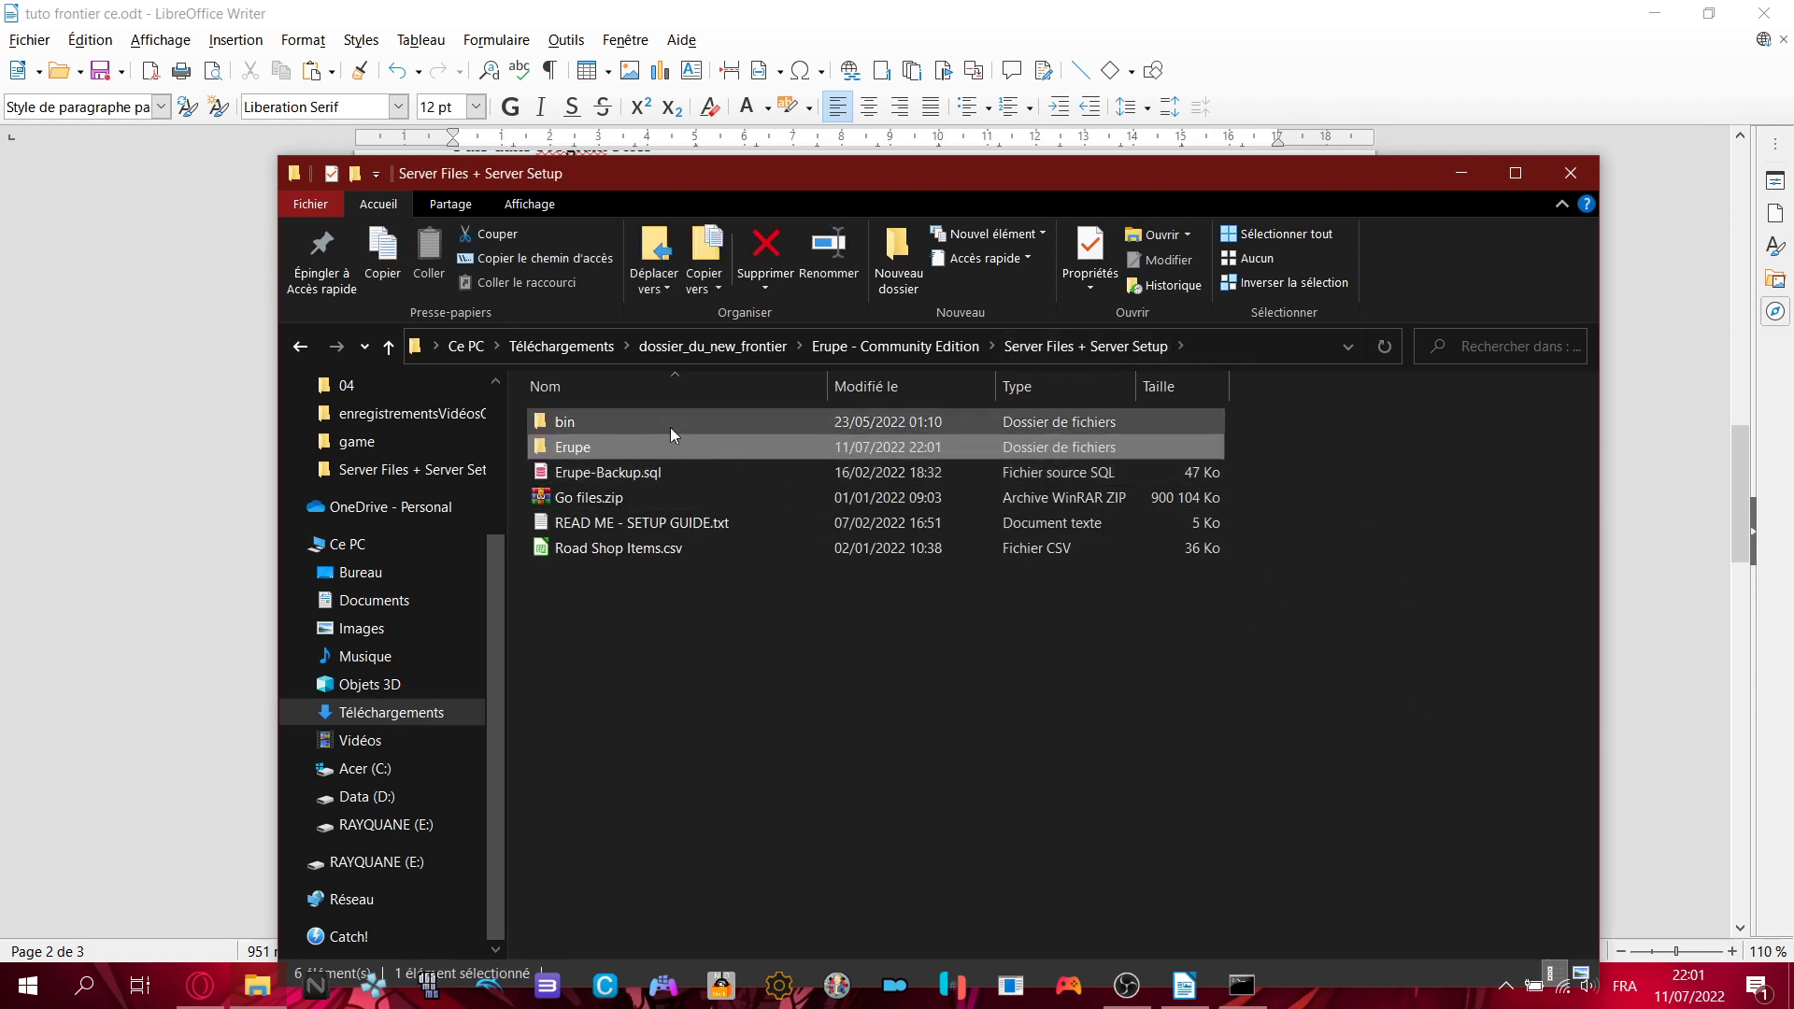
double_click(589, 422)
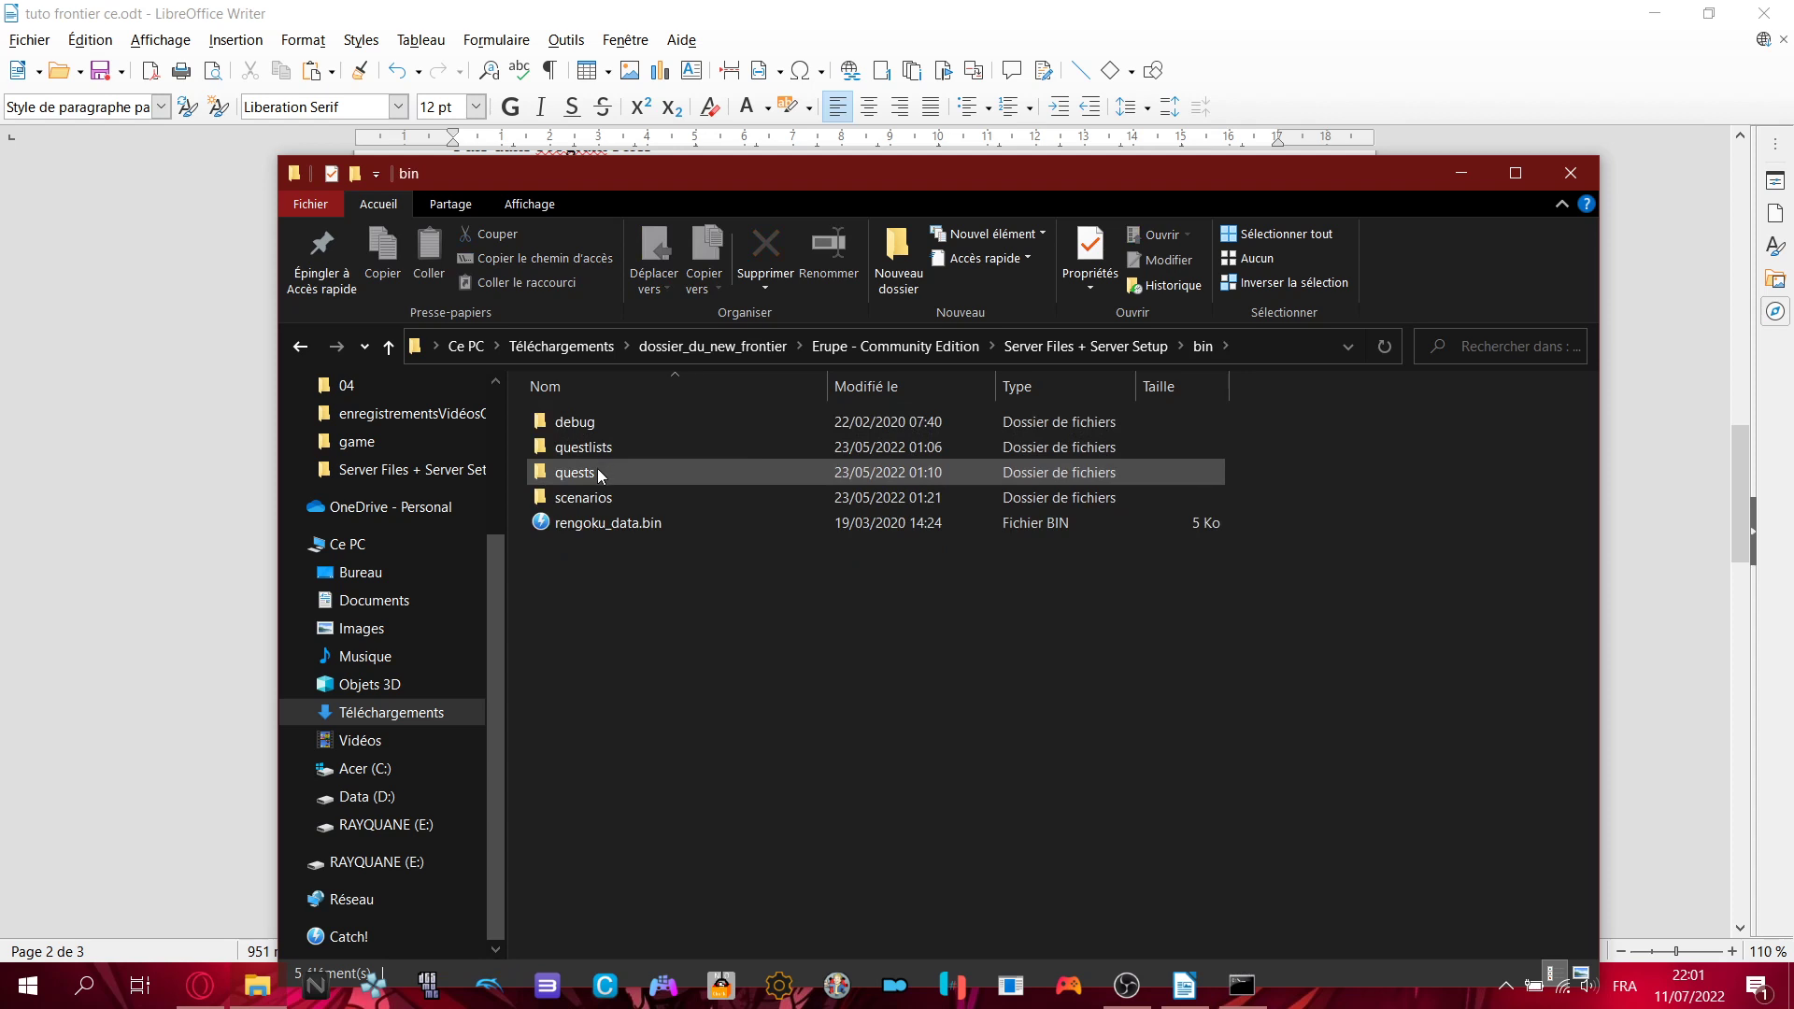
click(1122, 352)
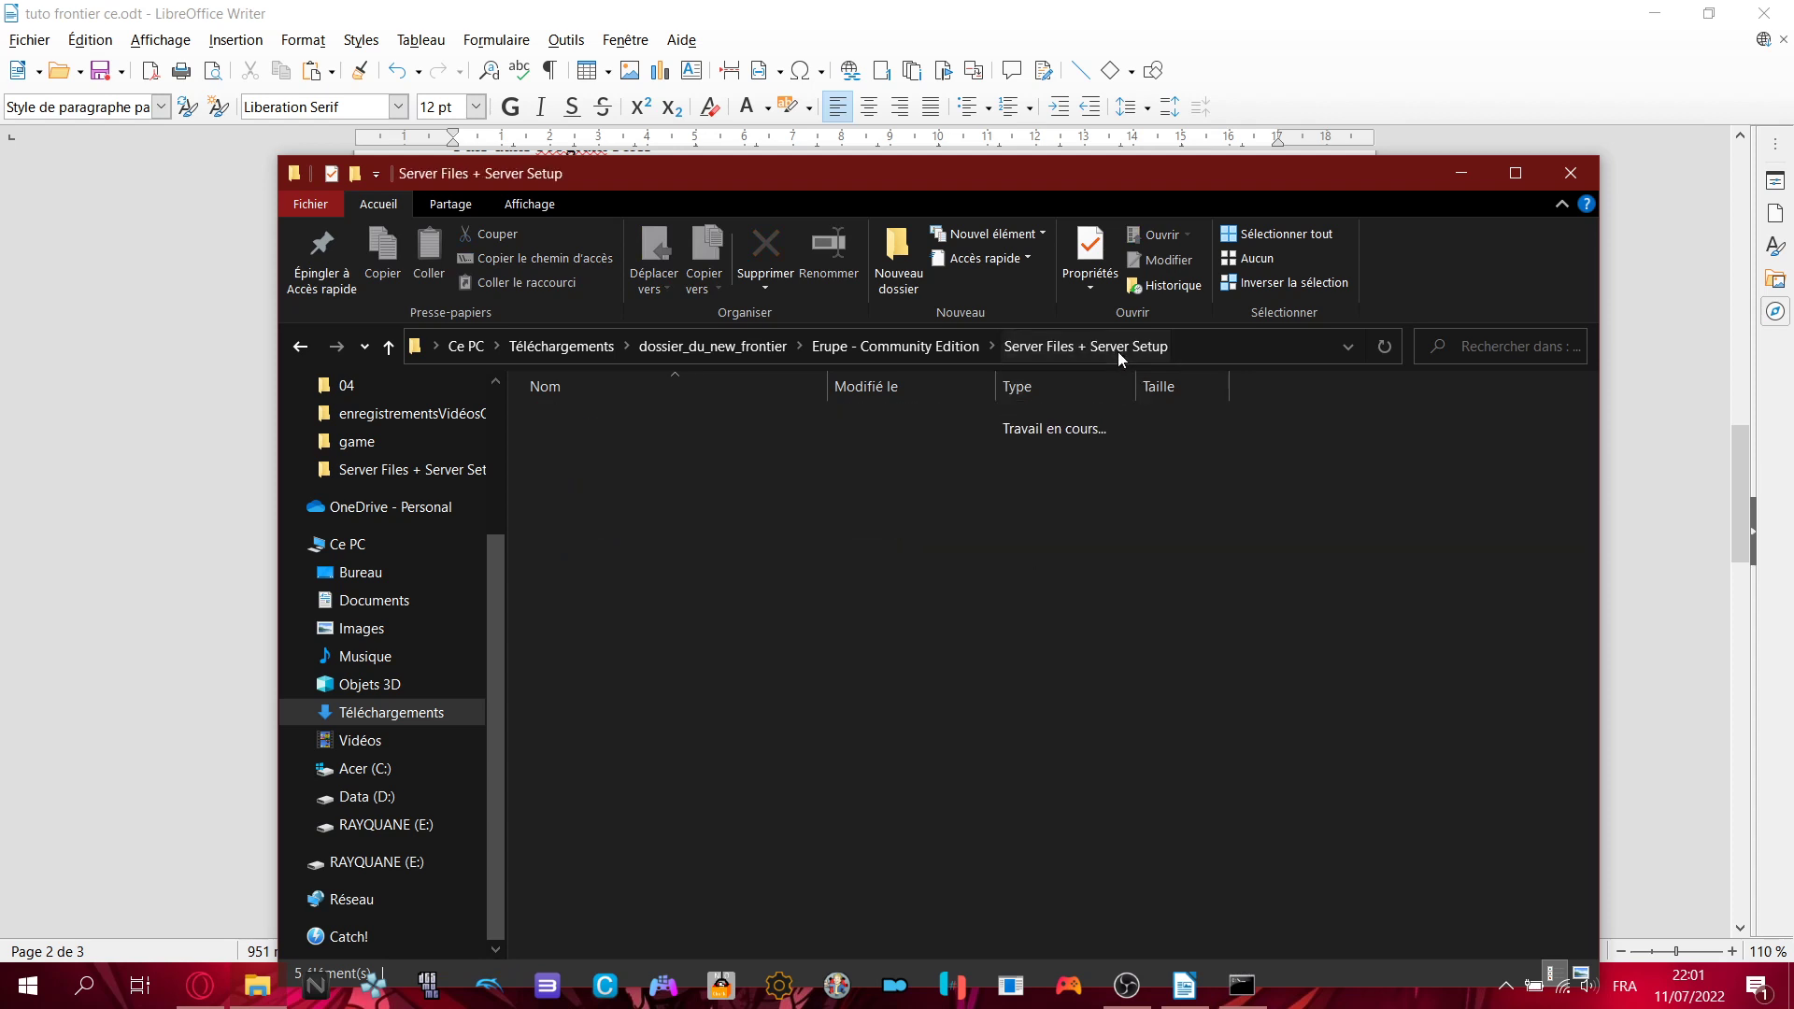
click(934, 355)
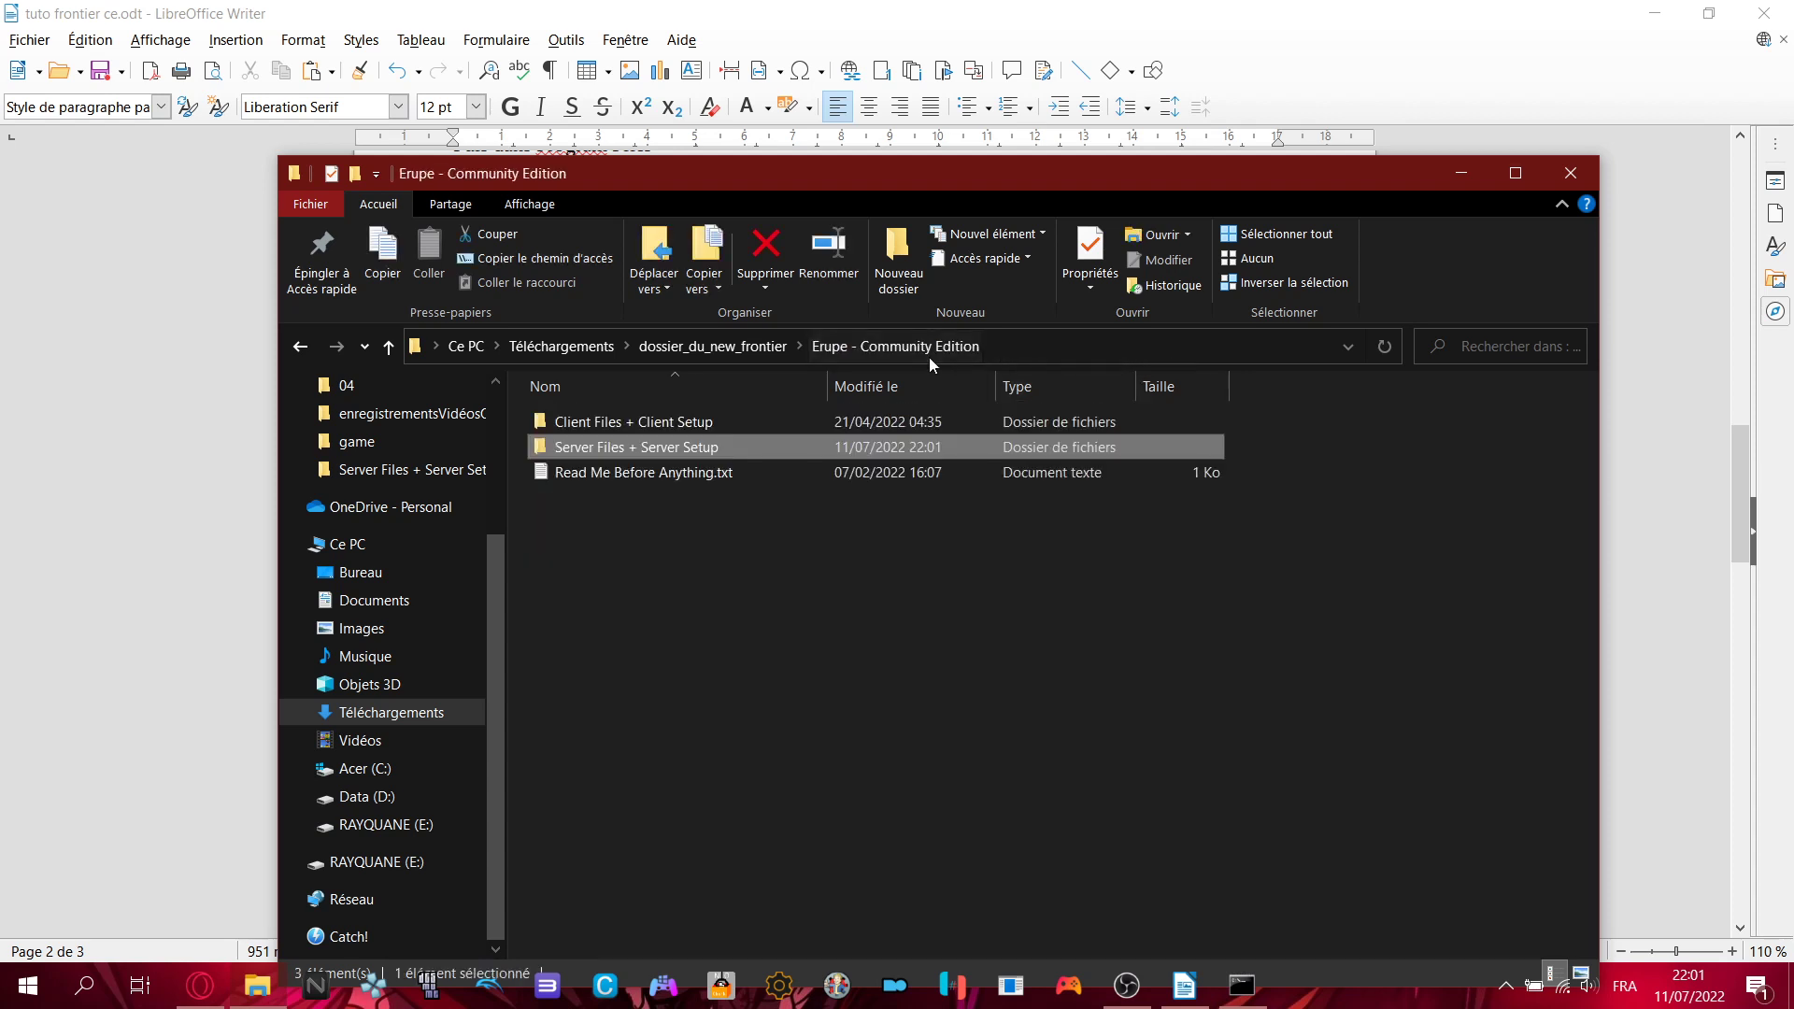
click(712, 346)
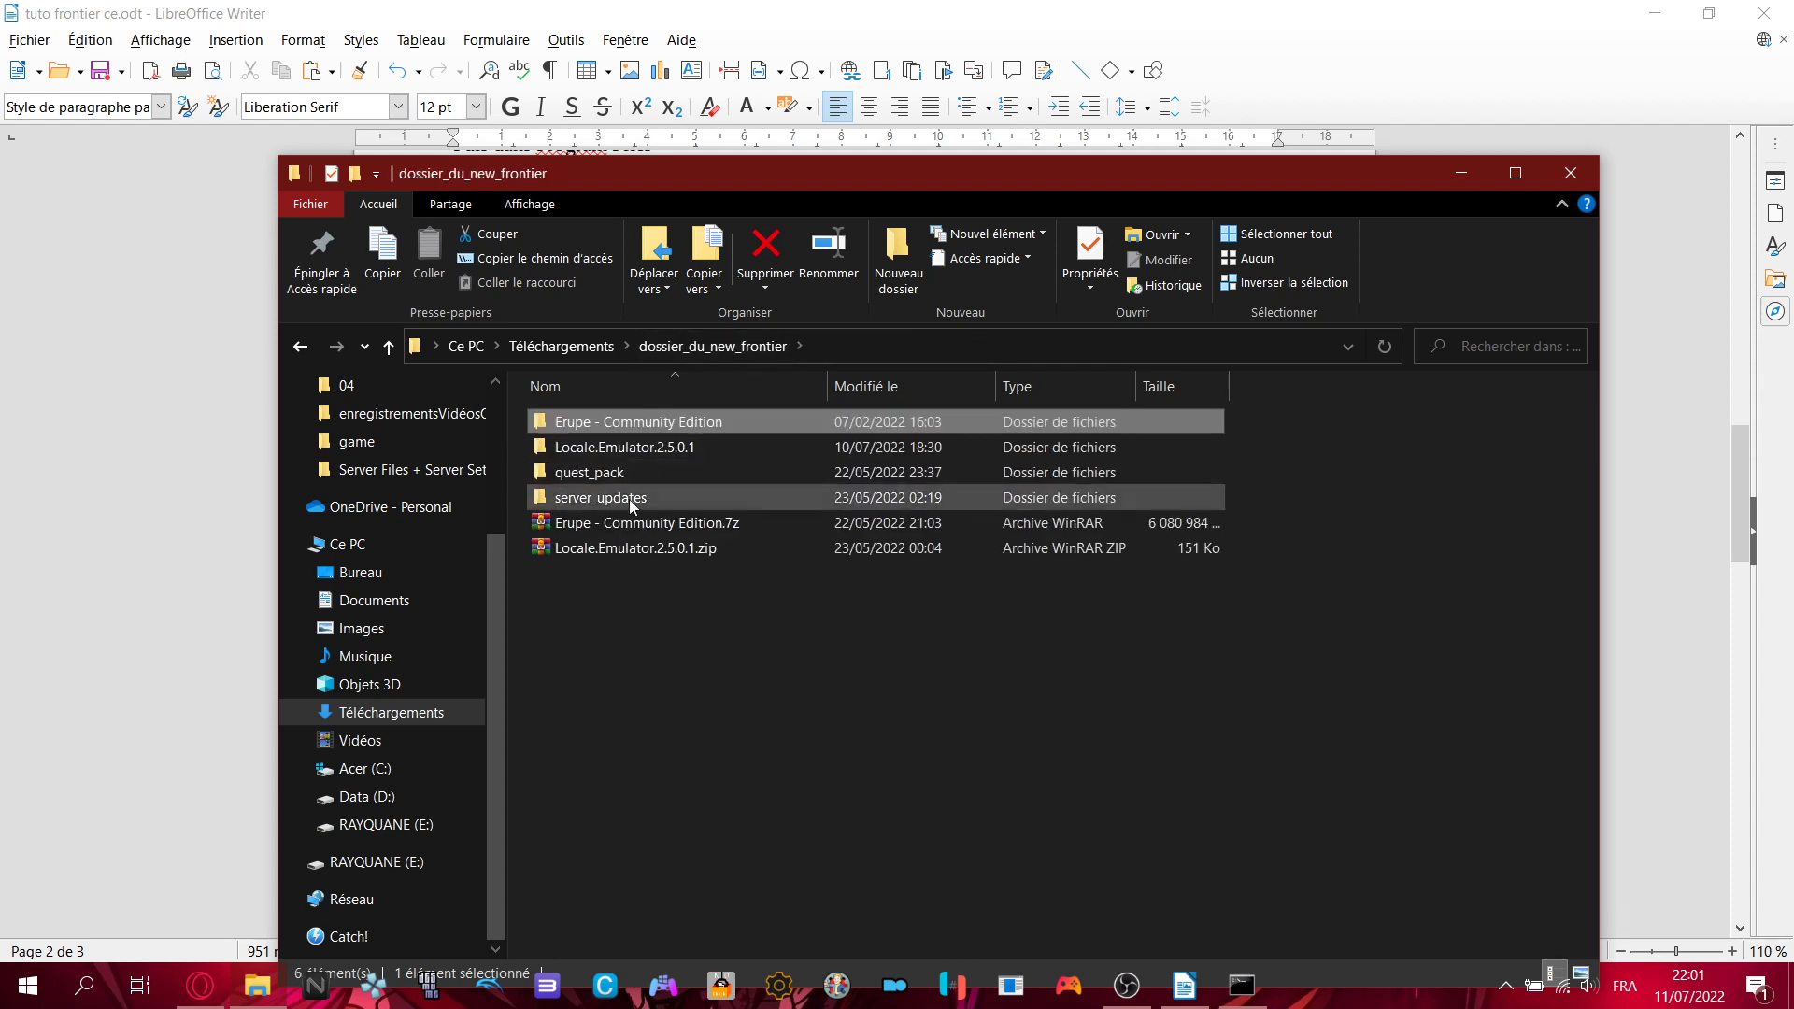
double_click(653, 523)
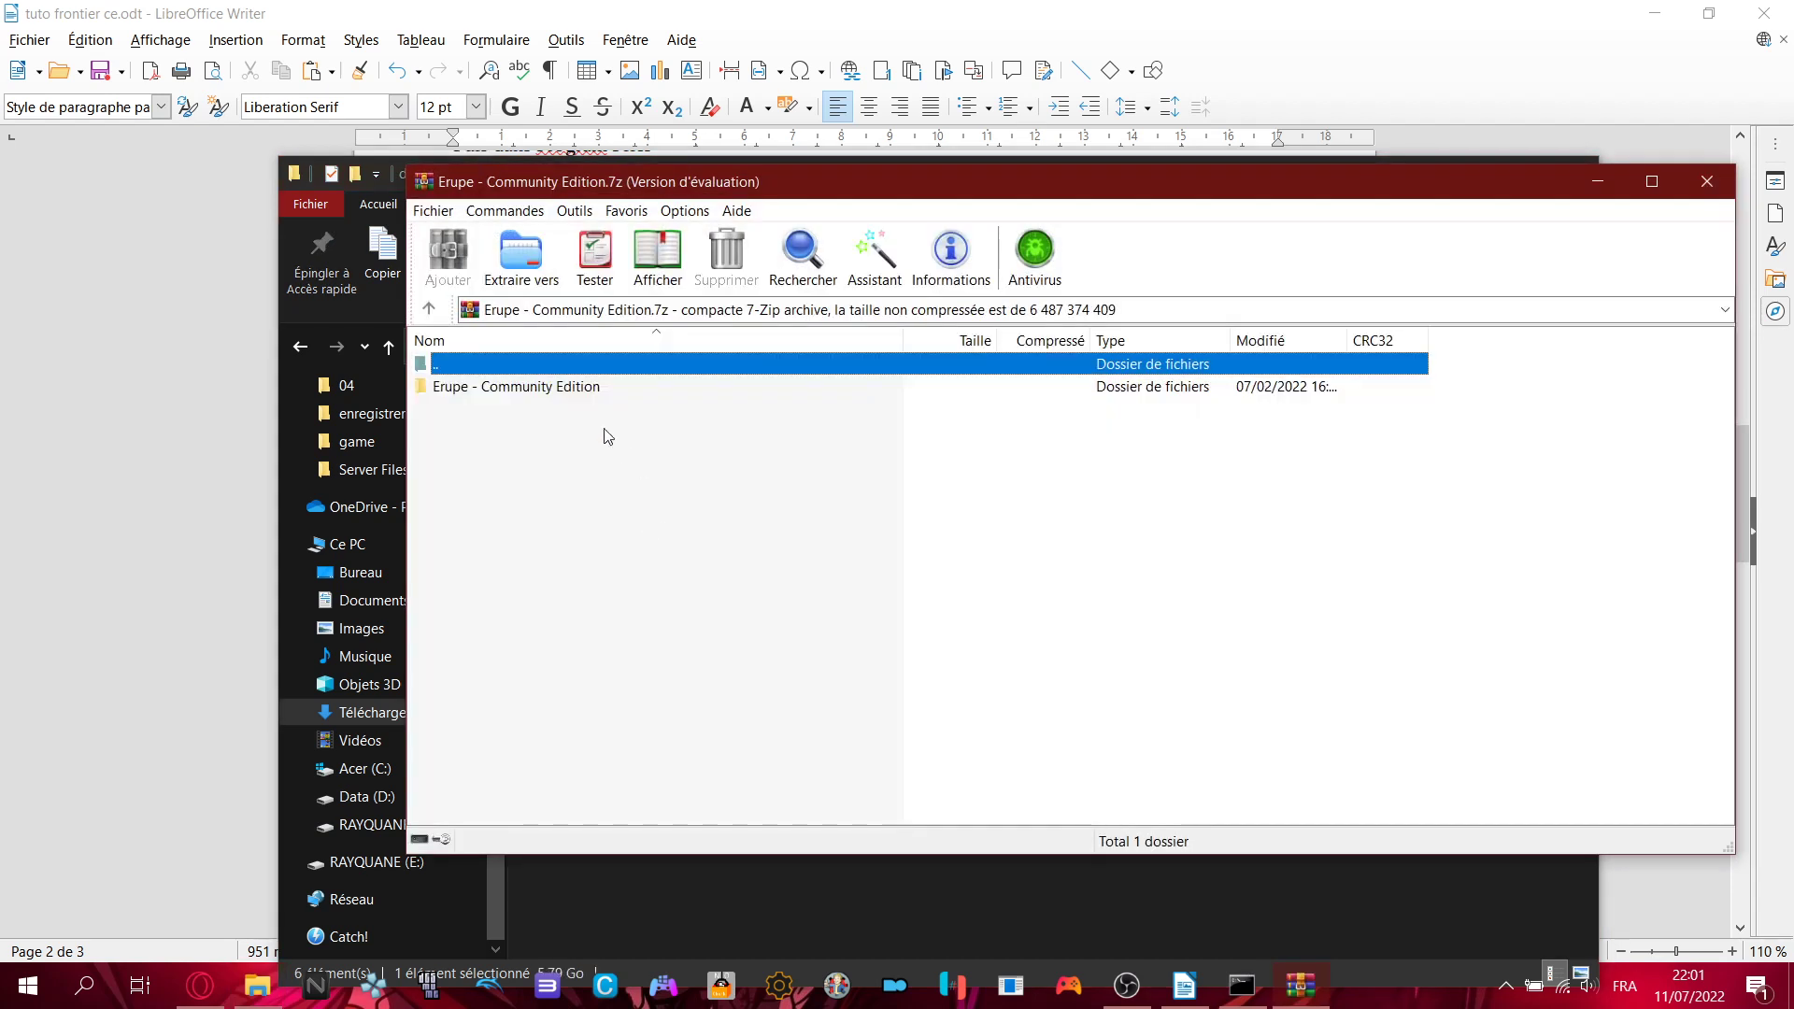
- Browse the archive's Server Files + Server Setup folder and cancel the Go files.zip extraction
double_click(494, 388)
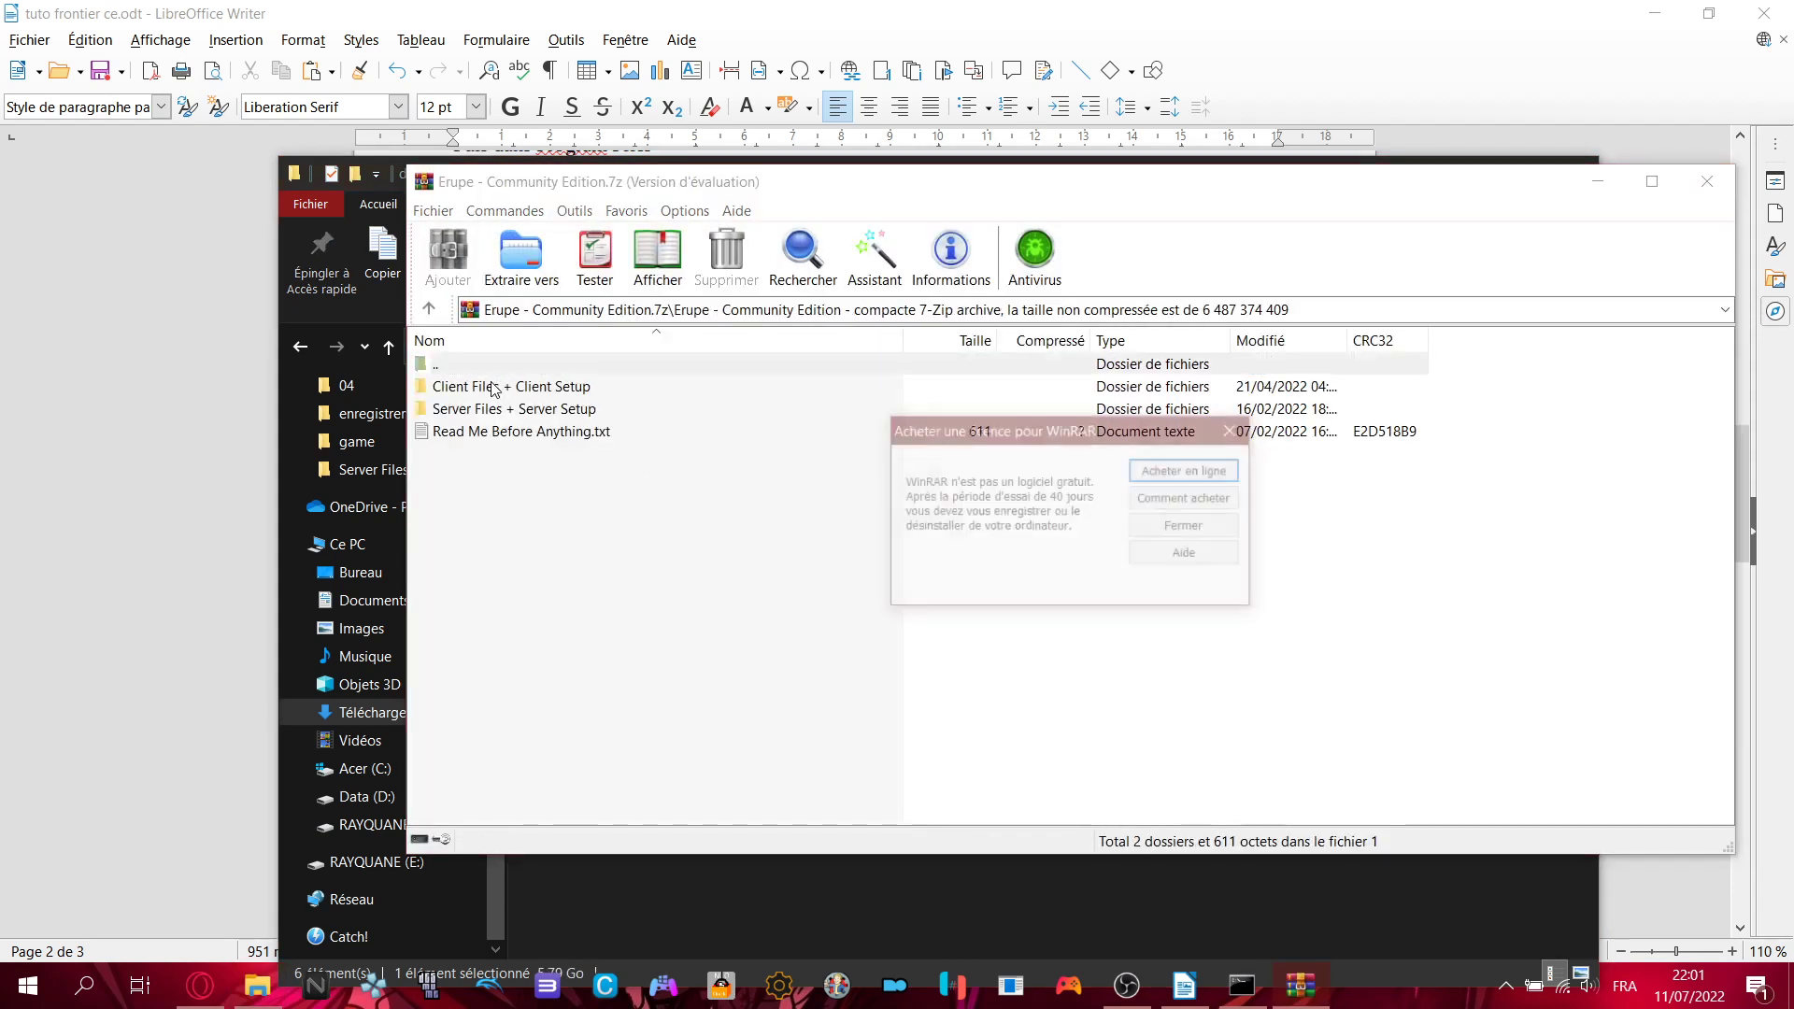
key(Escape)
double_click(978, 412)
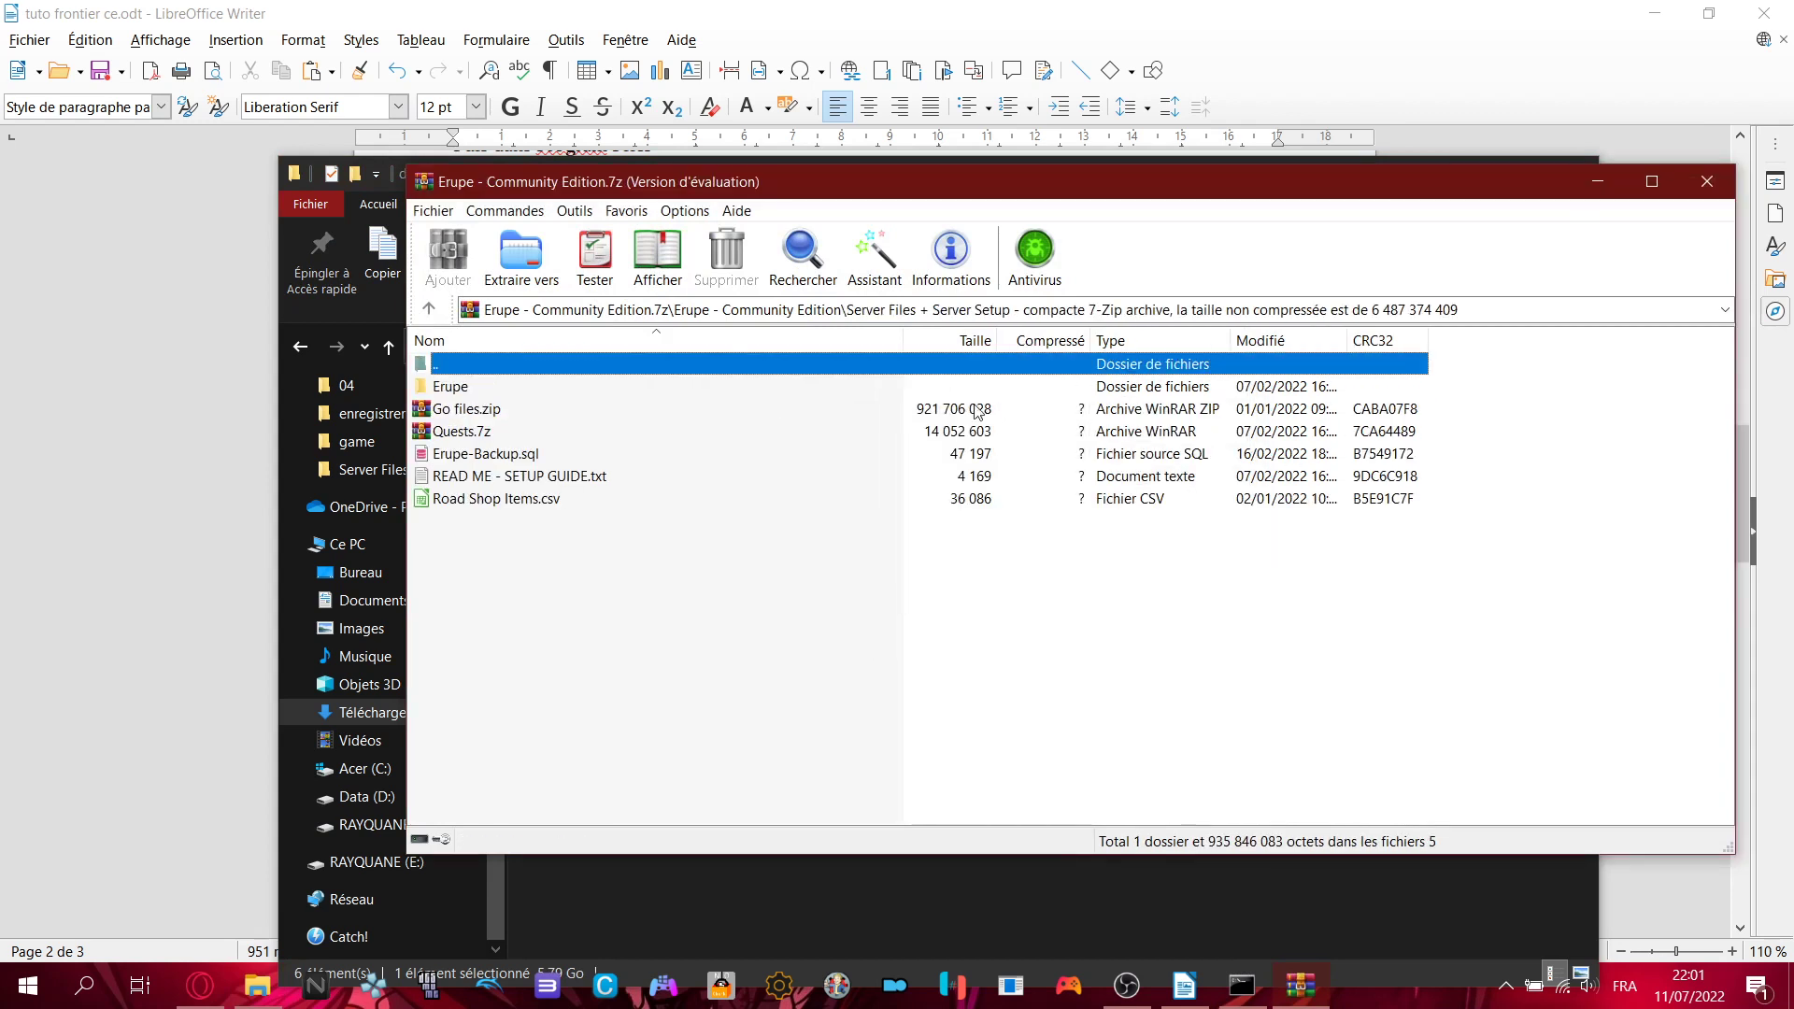
double_click(491, 411)
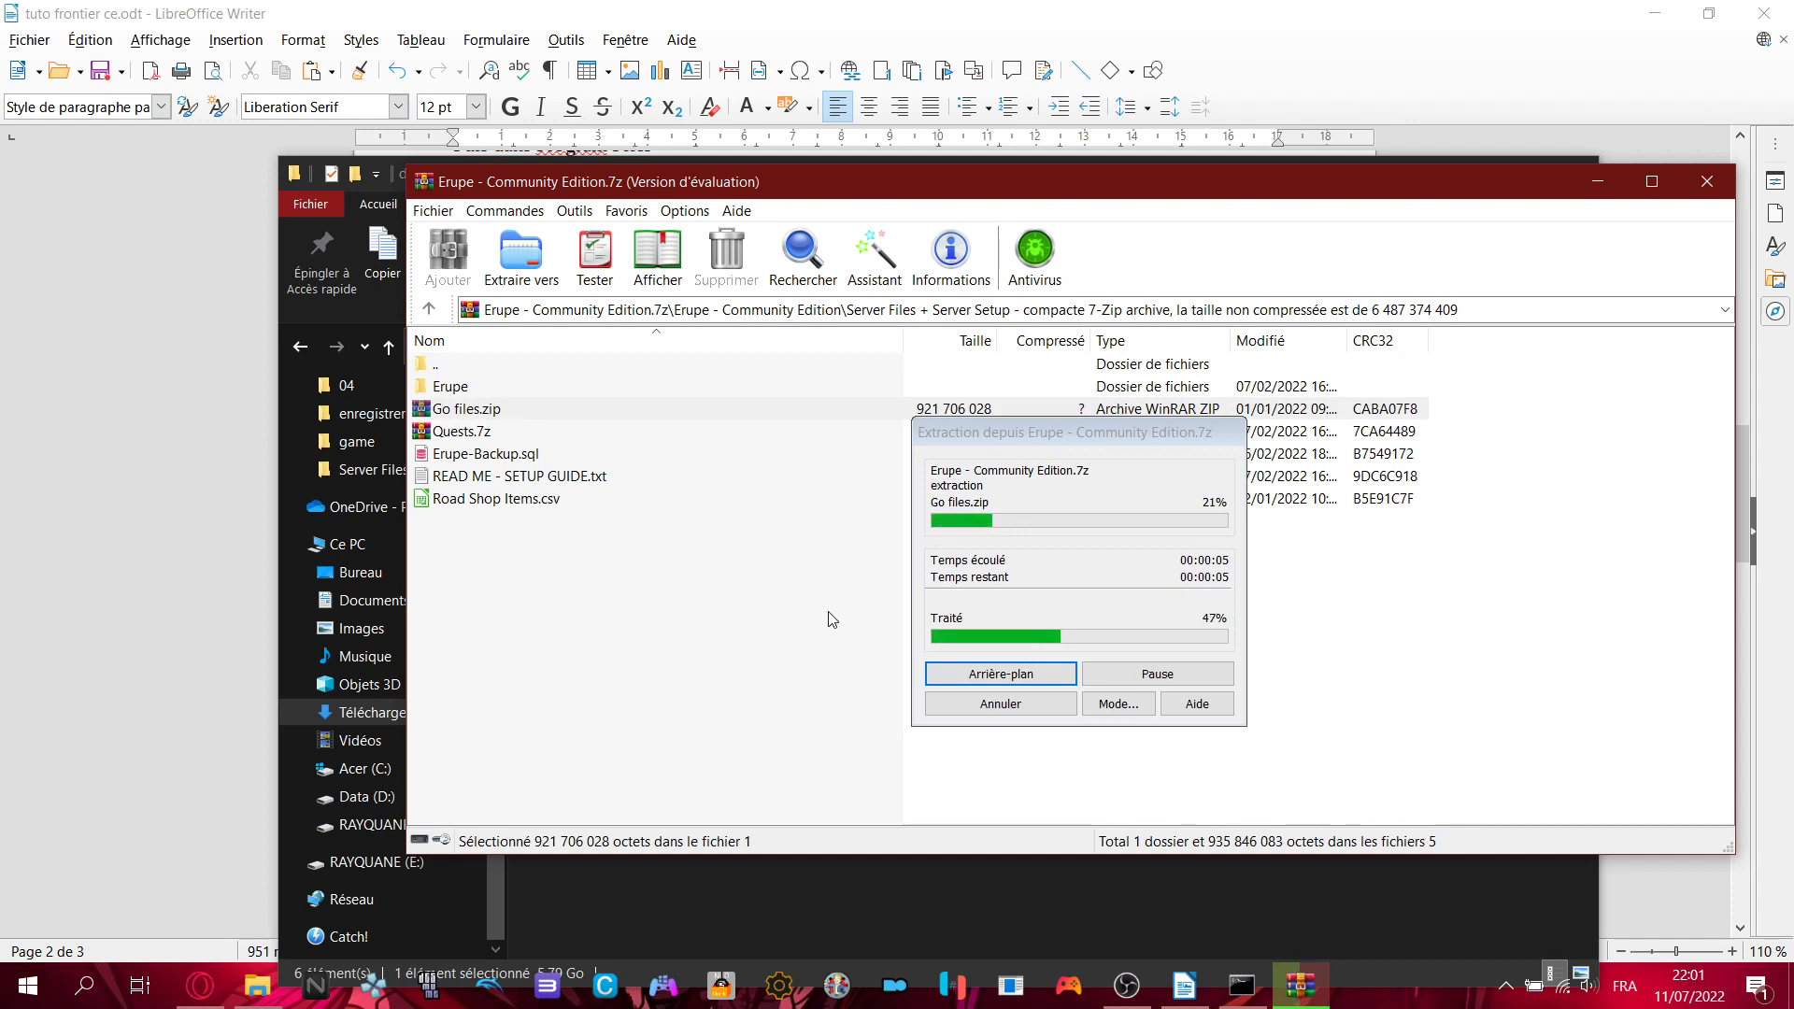
click(991, 706)
- Inspect the bin folder inside Quests.7z, including debug, then close both WinRAR windows
double_click(468, 432)
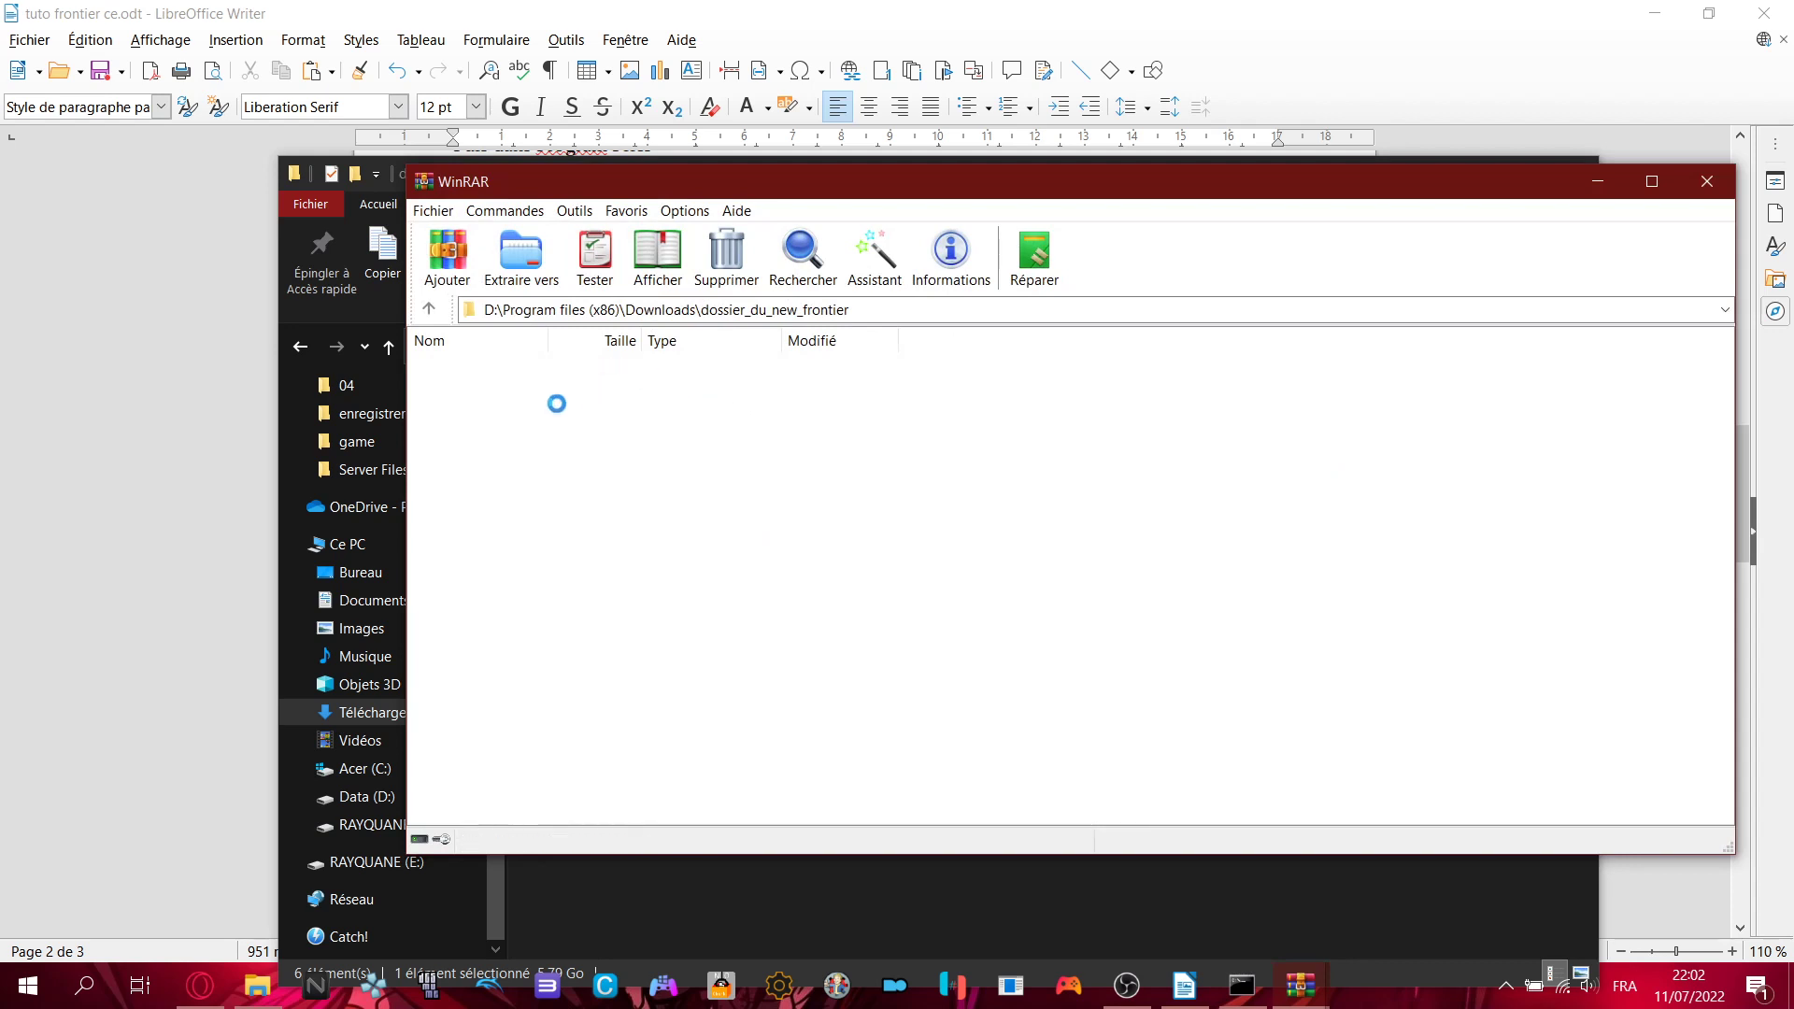
double_click(470, 394)
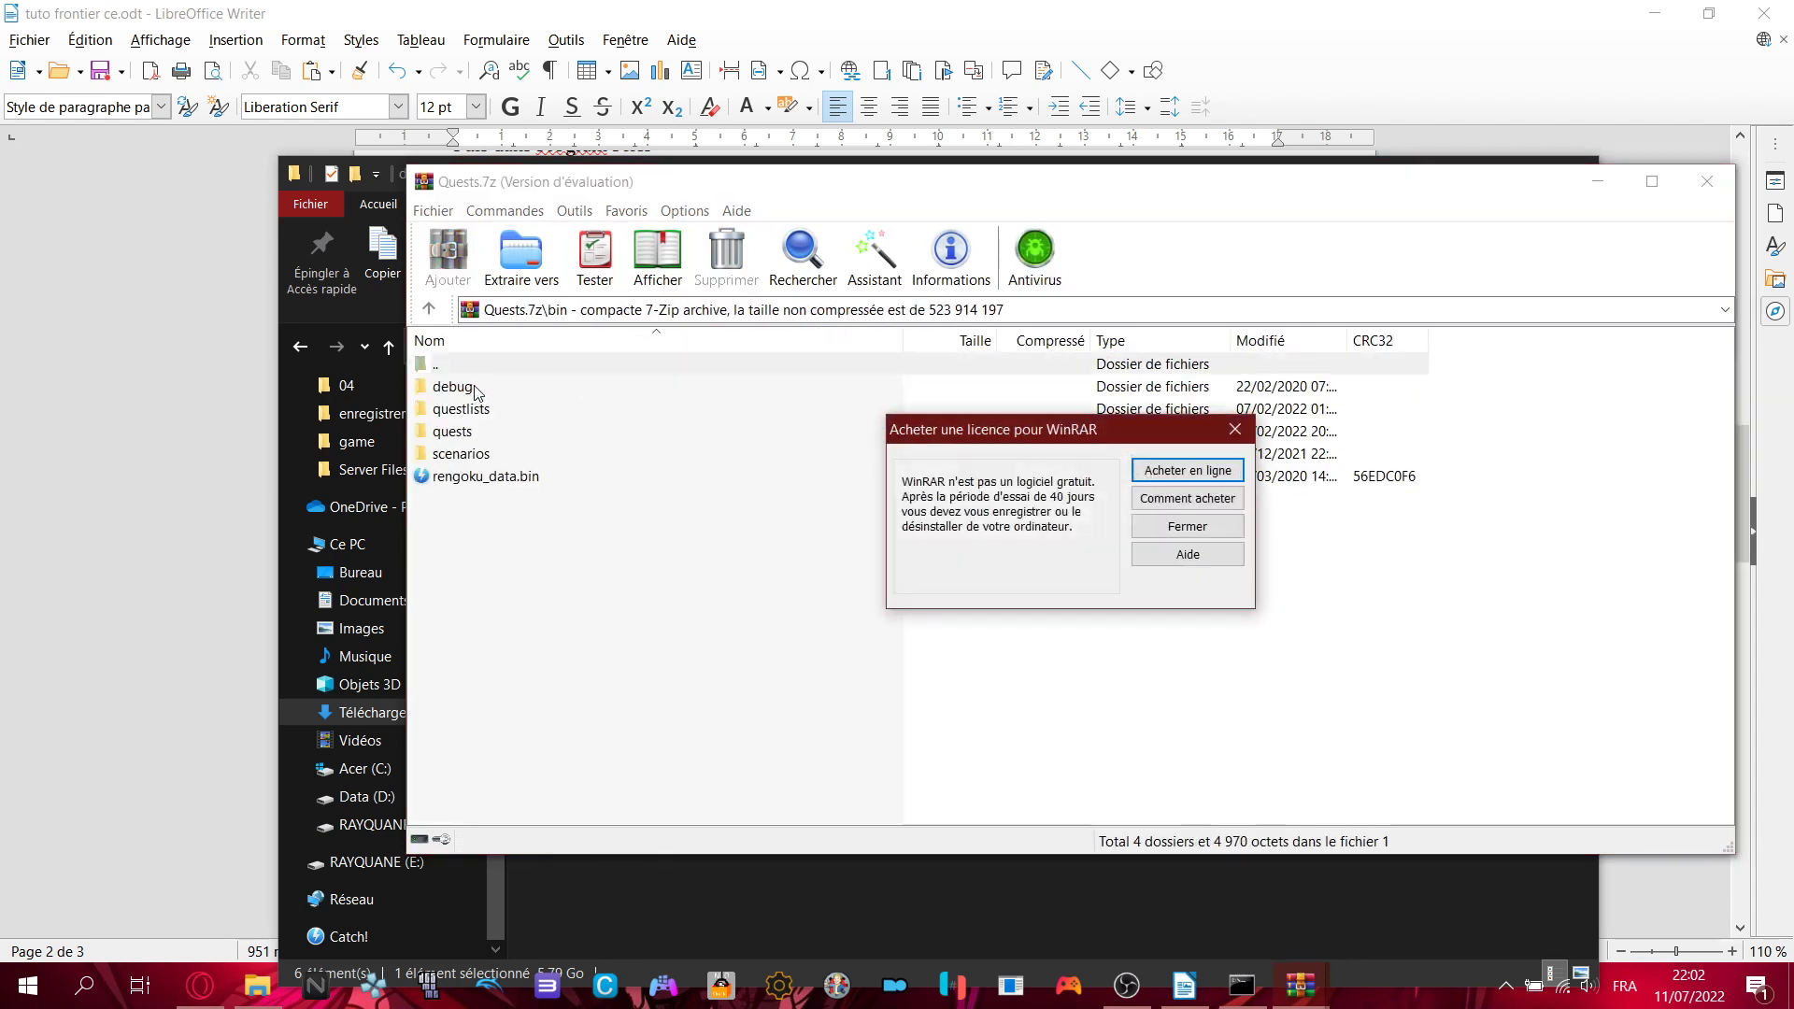
click(1235, 430)
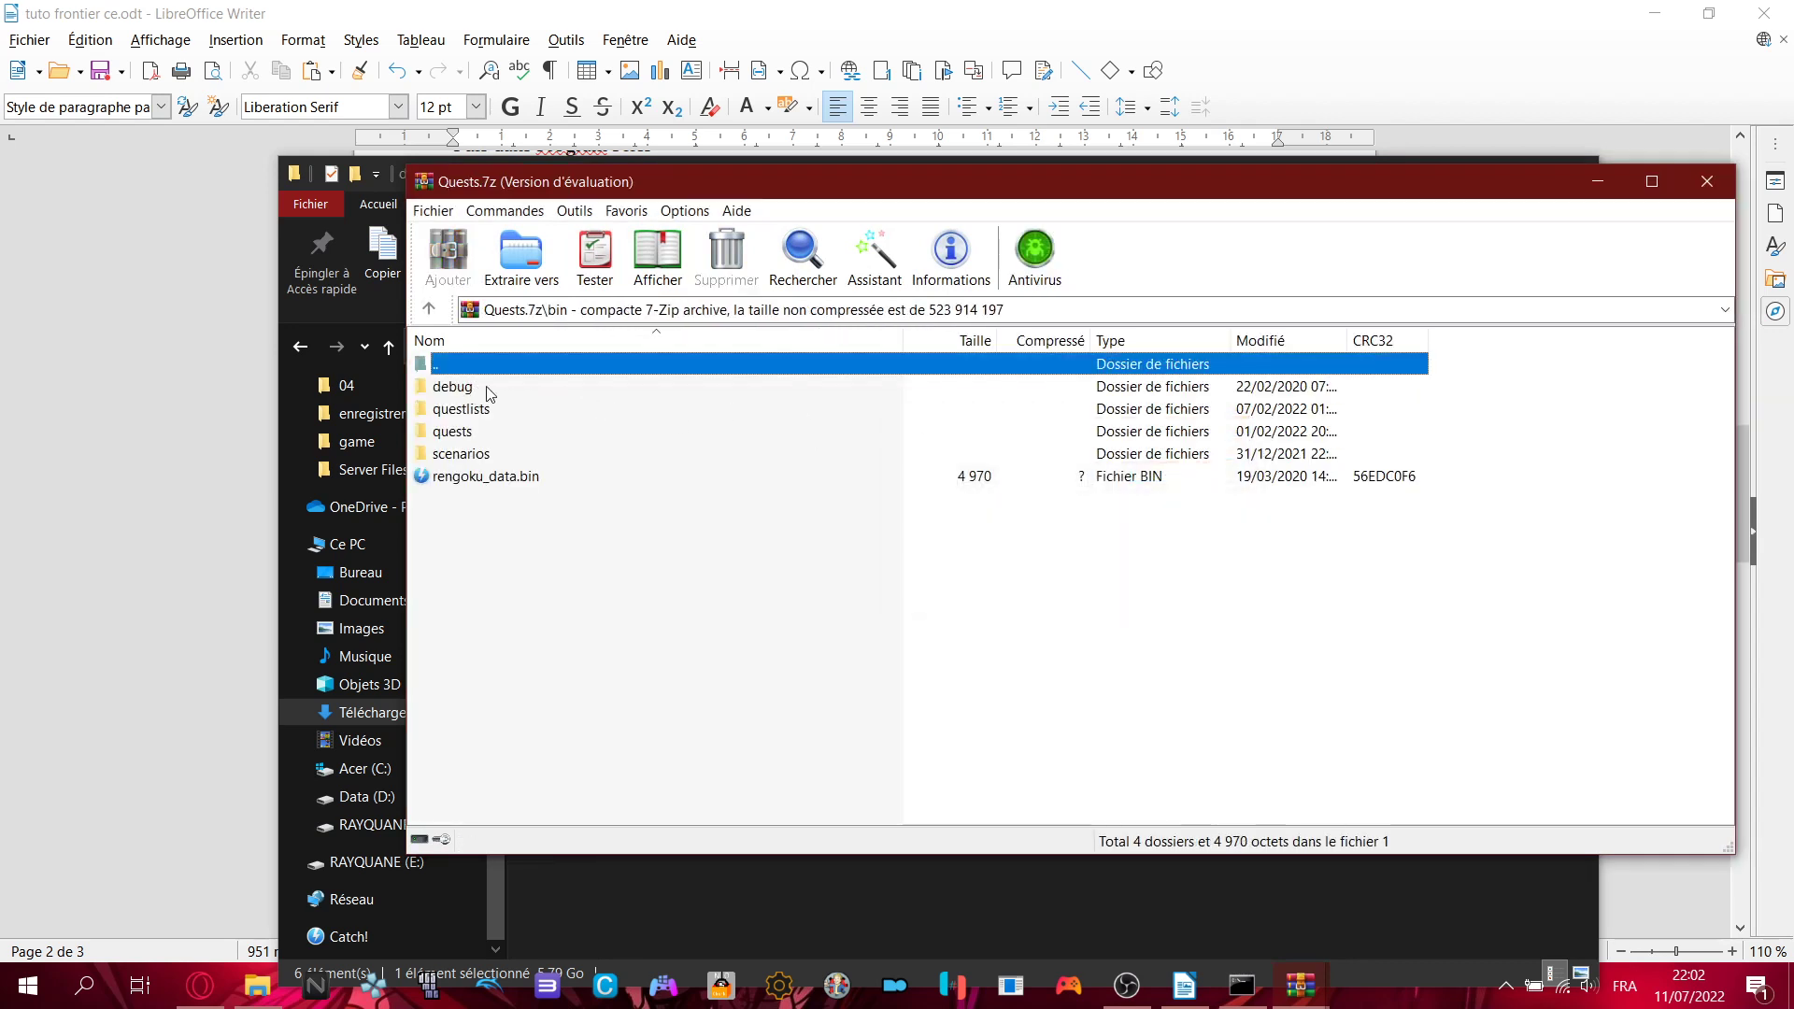
click(470, 390)
double_click(435, 366)
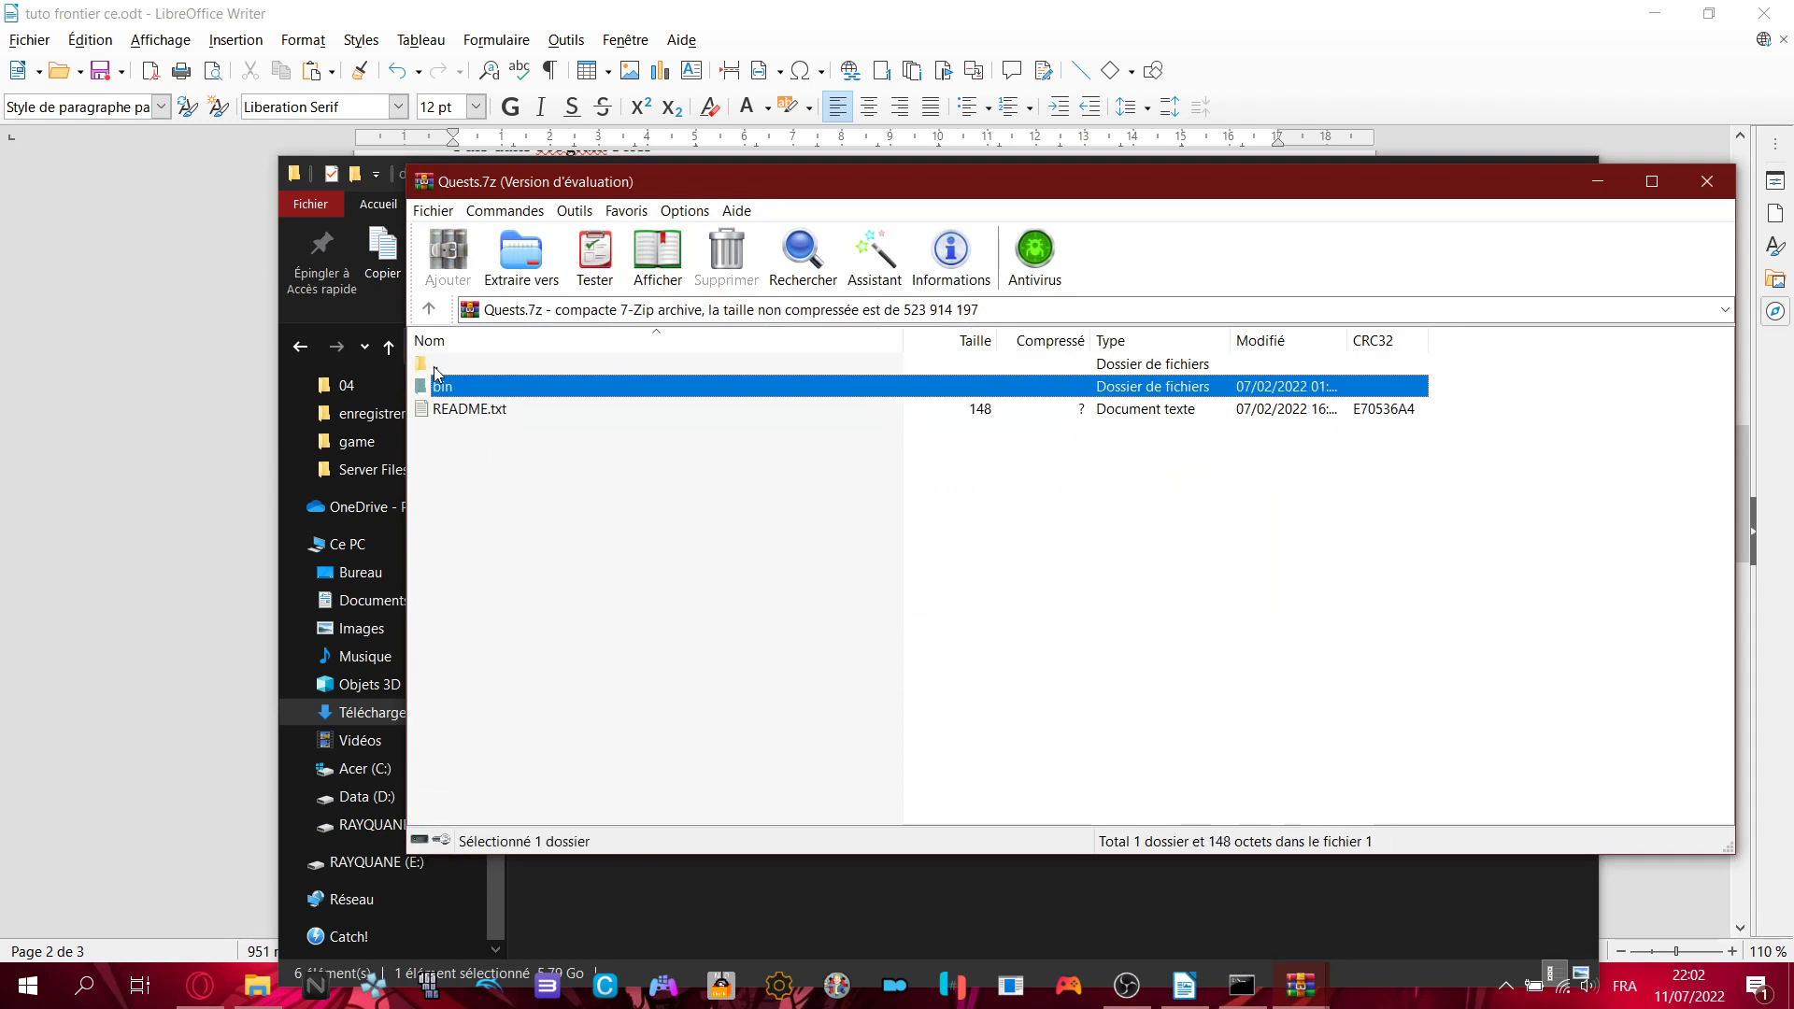
double_click(472, 387)
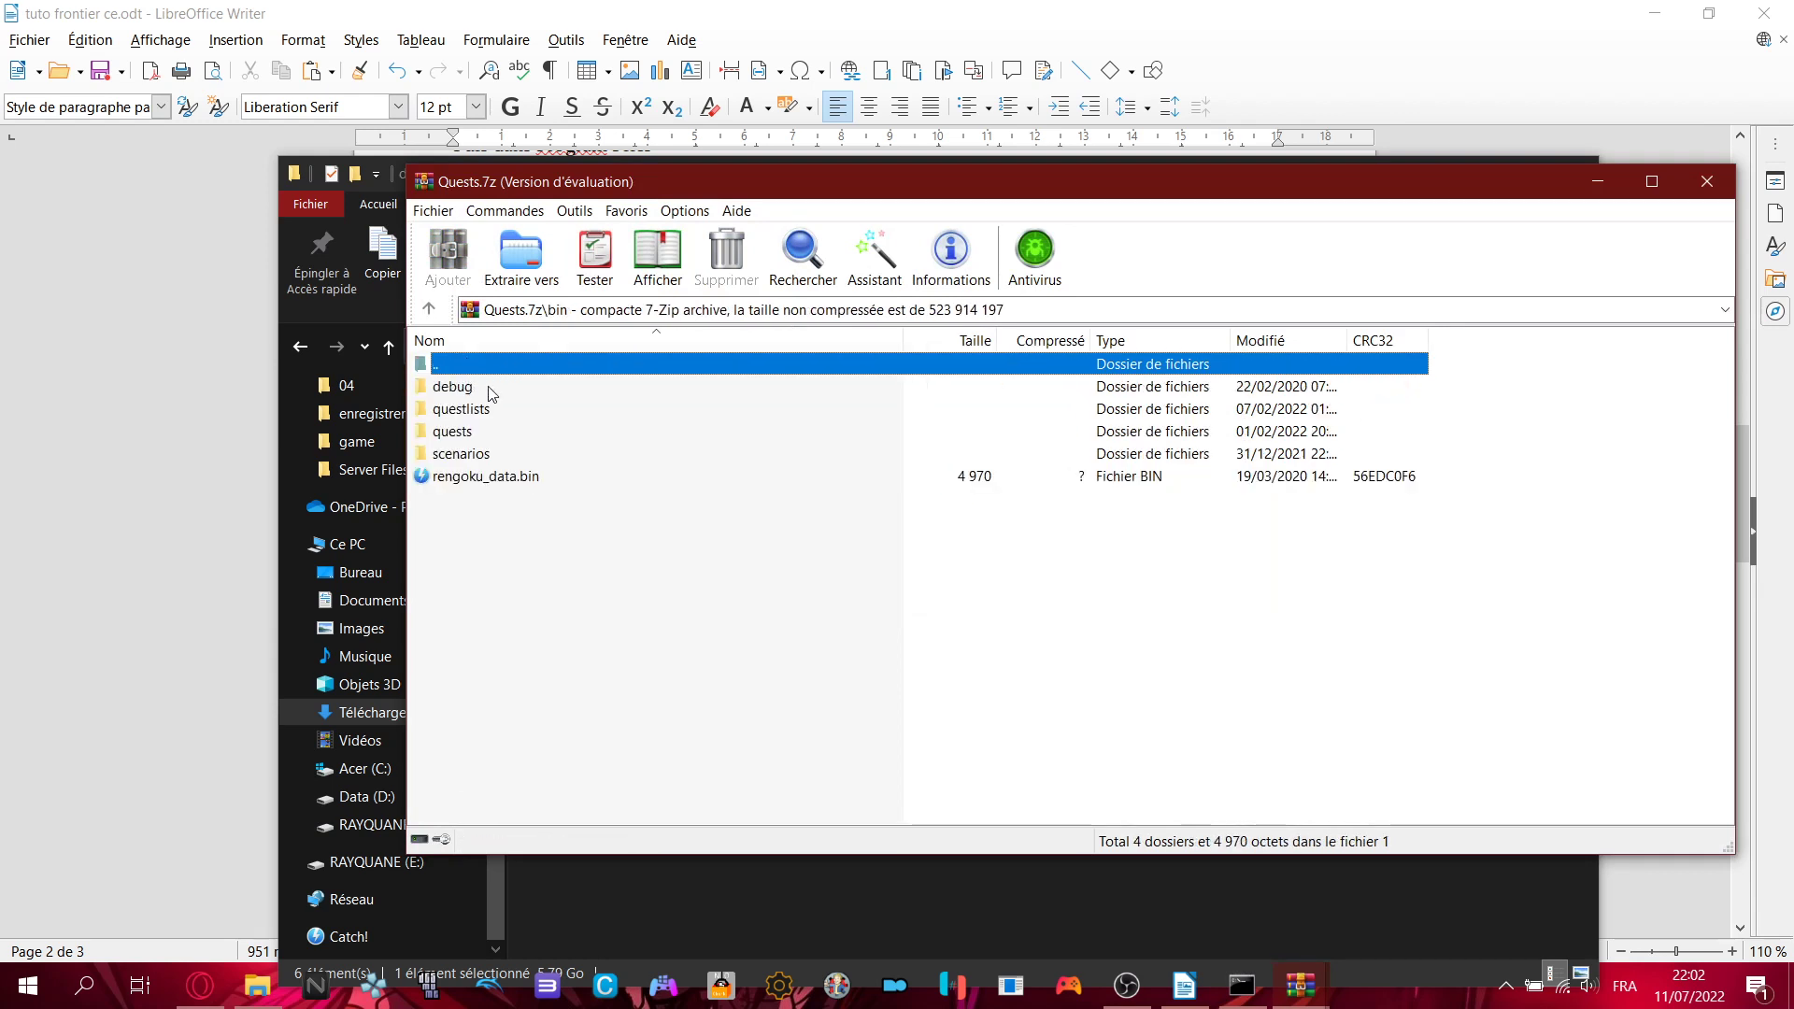
click(1726, 198)
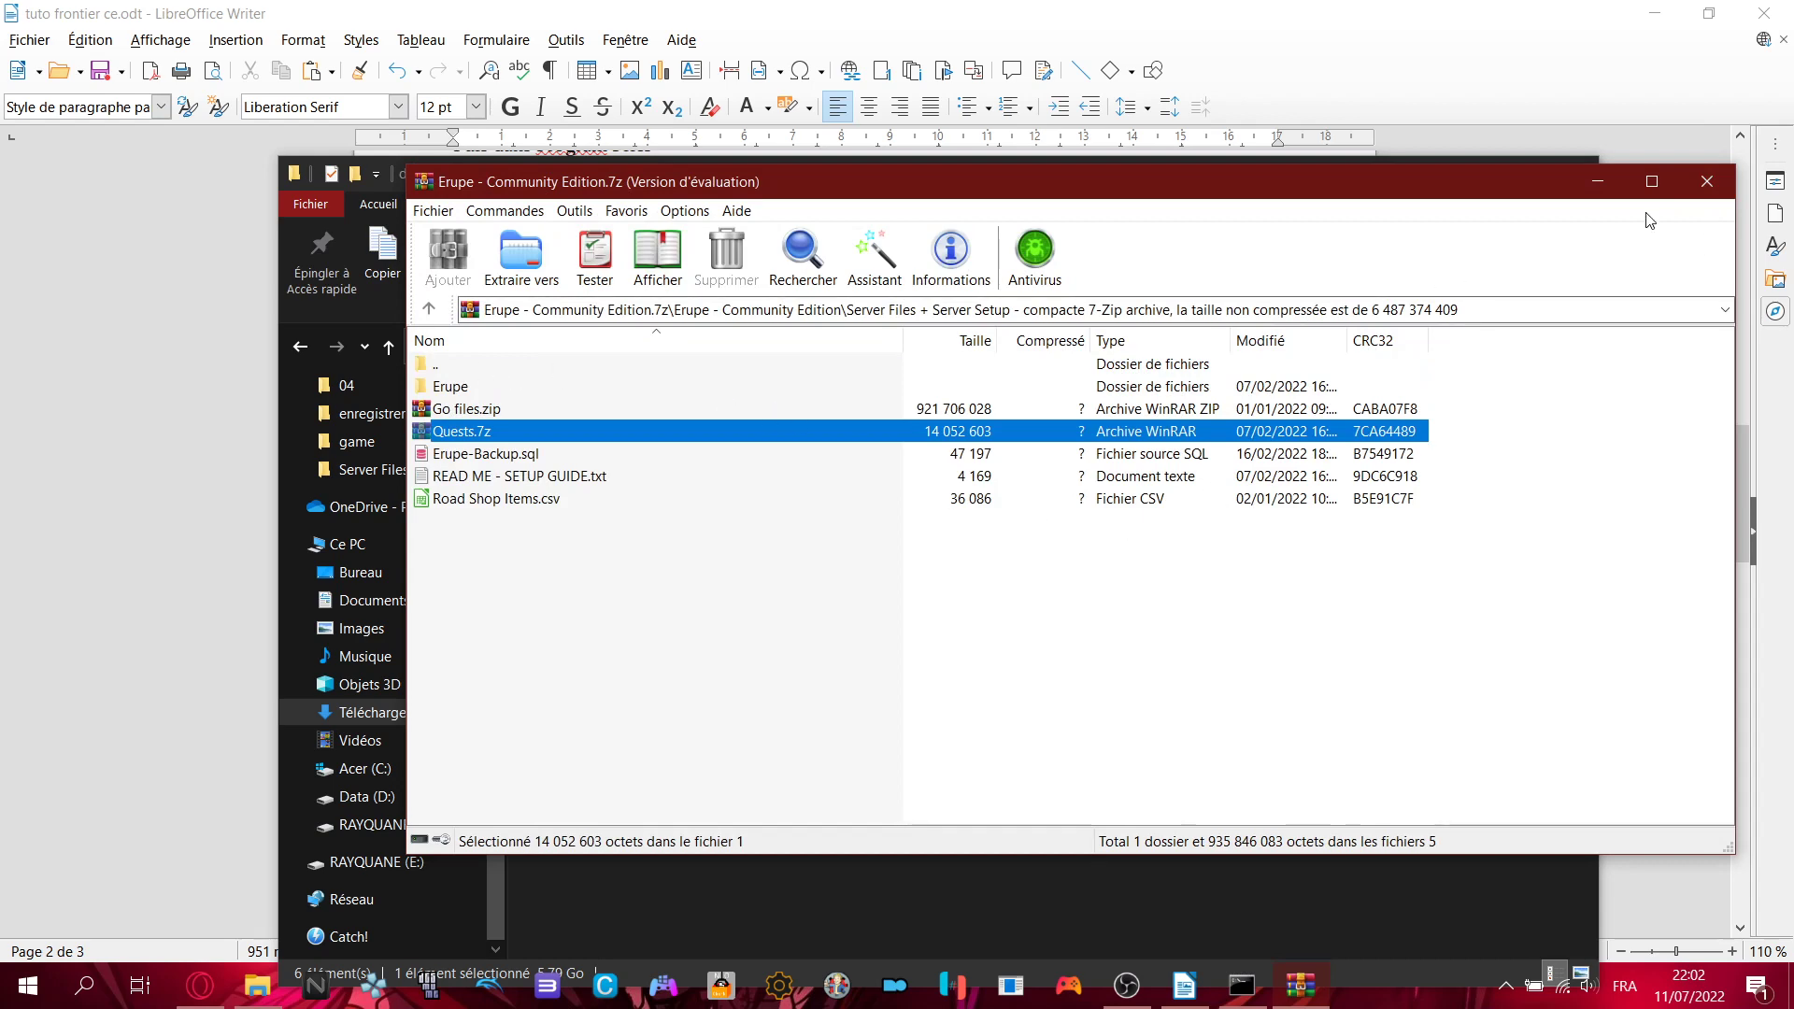
click(1707, 181)
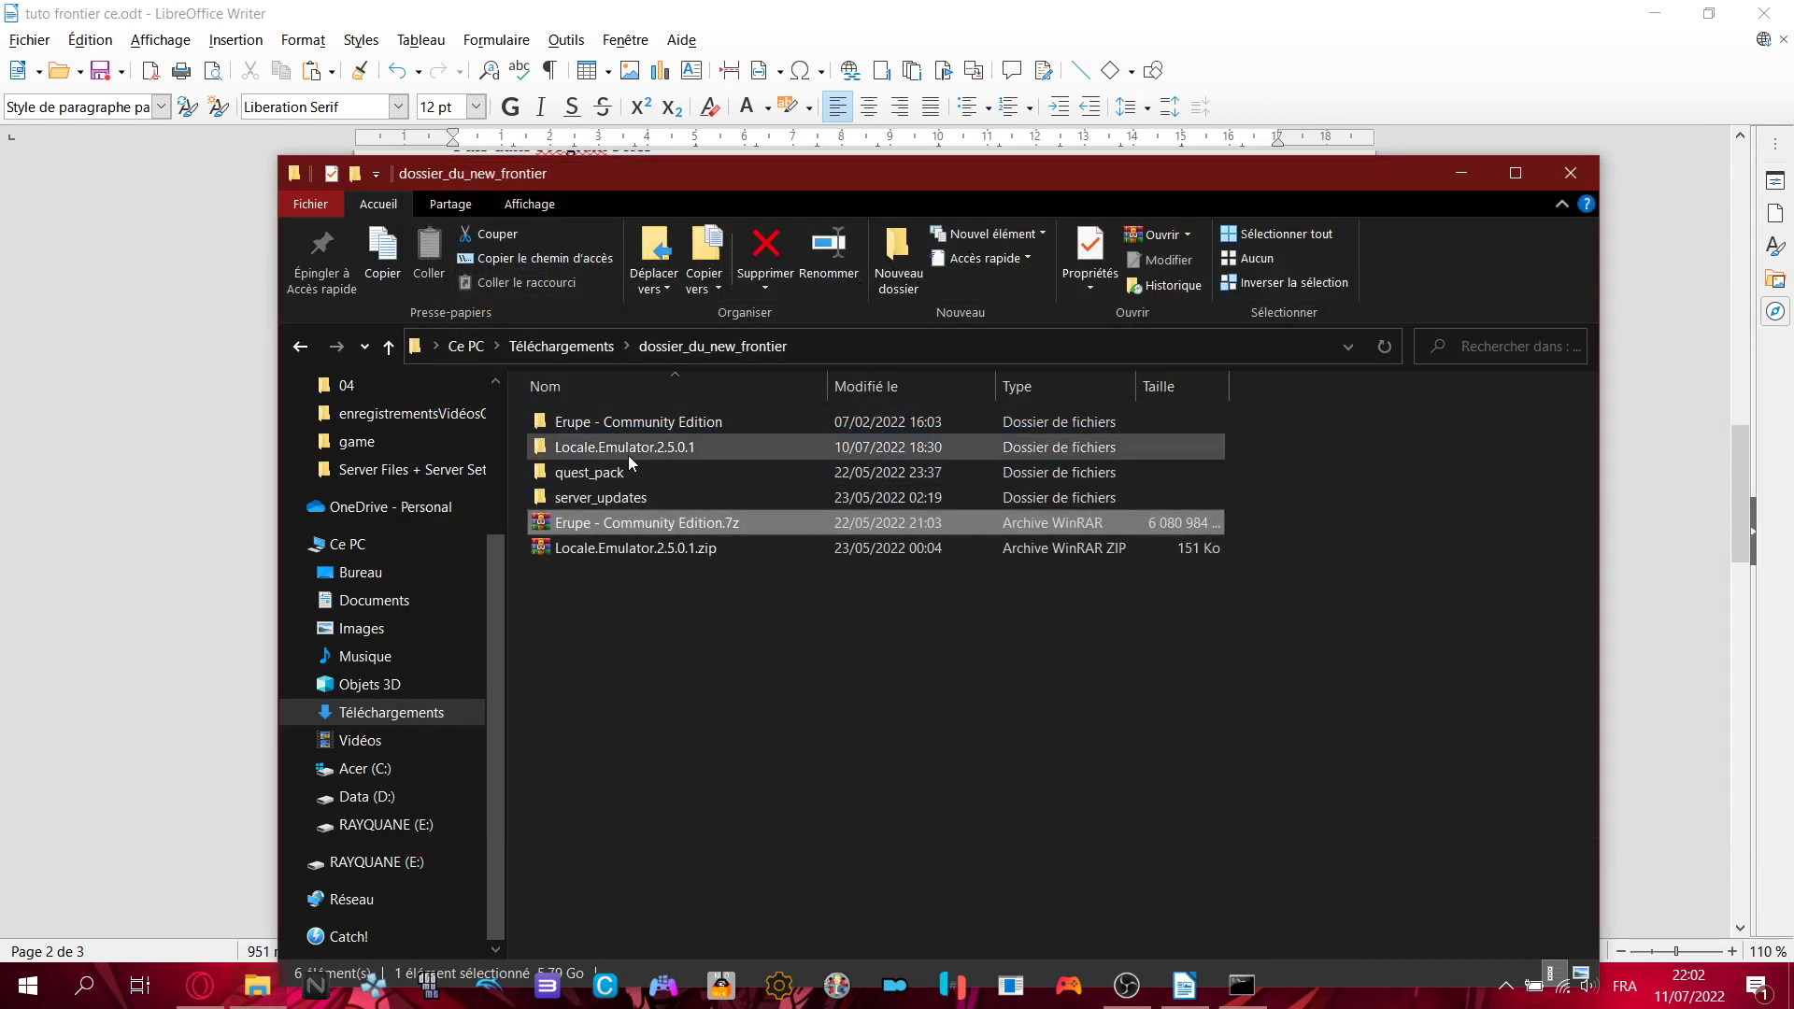
- Move Quests.7z from the Erupe folder up into Server Files + Server Setup
double_click(602, 422)
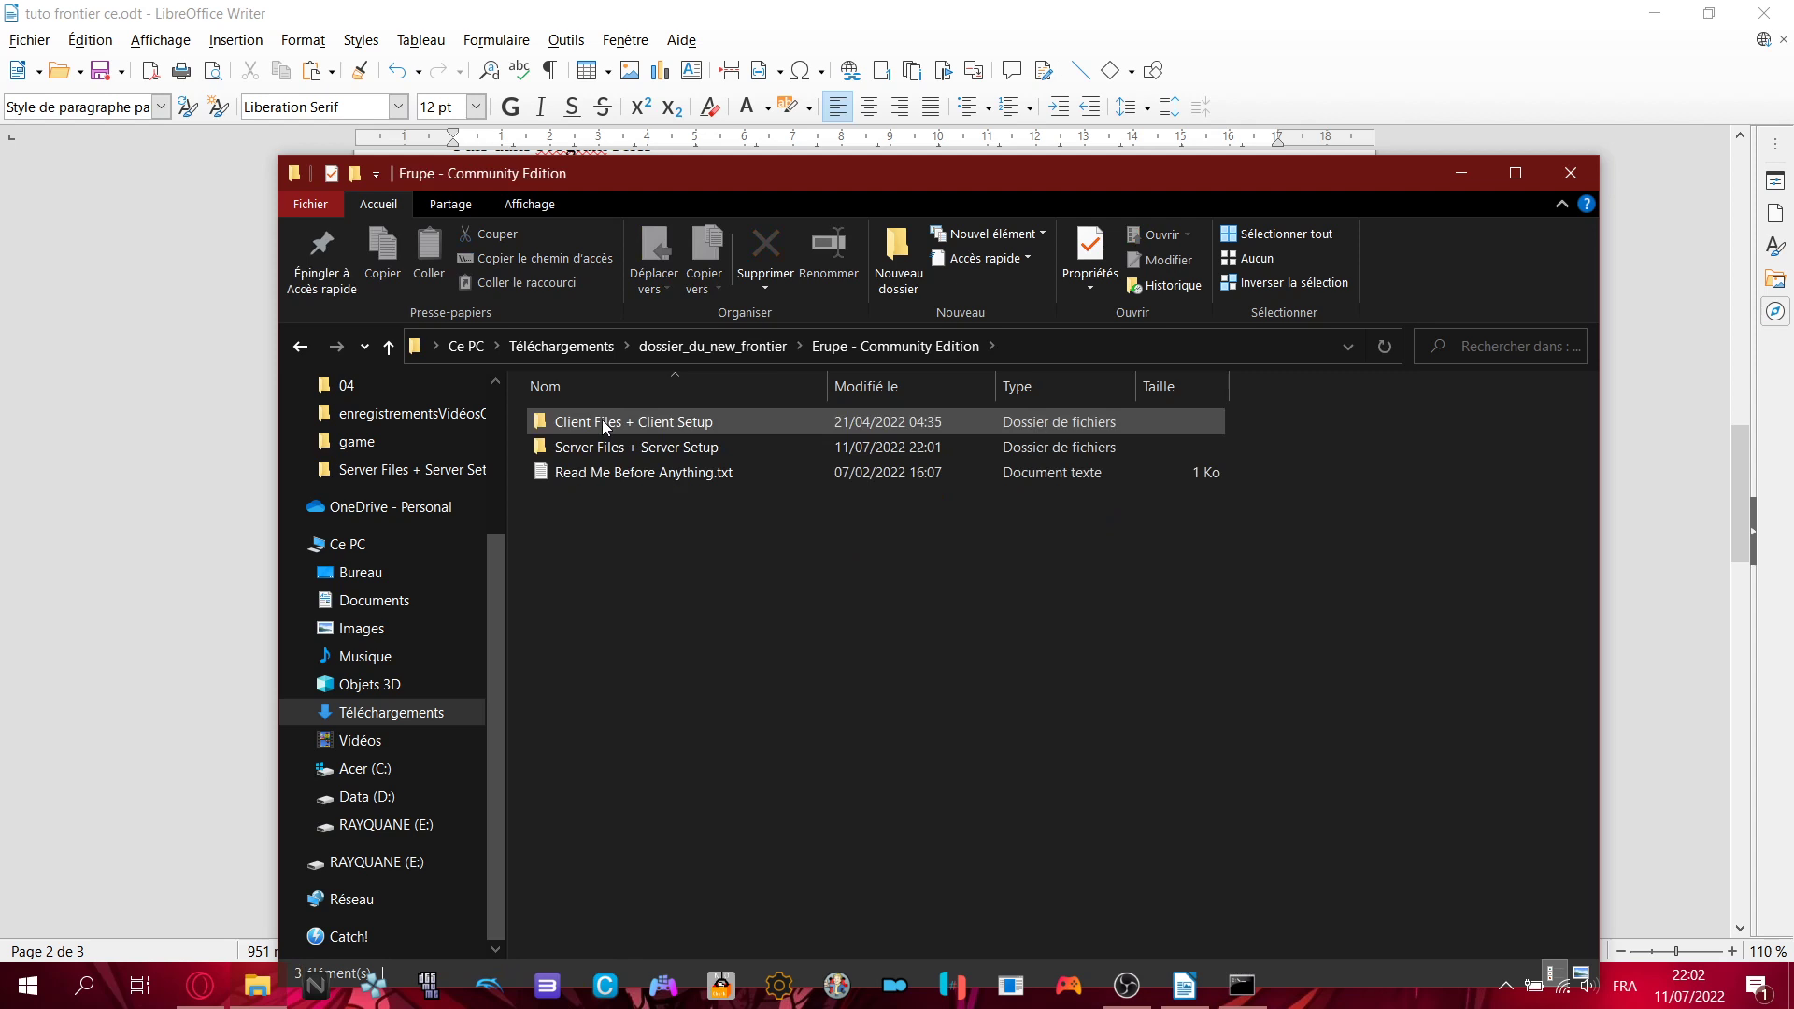
double_click(650, 445)
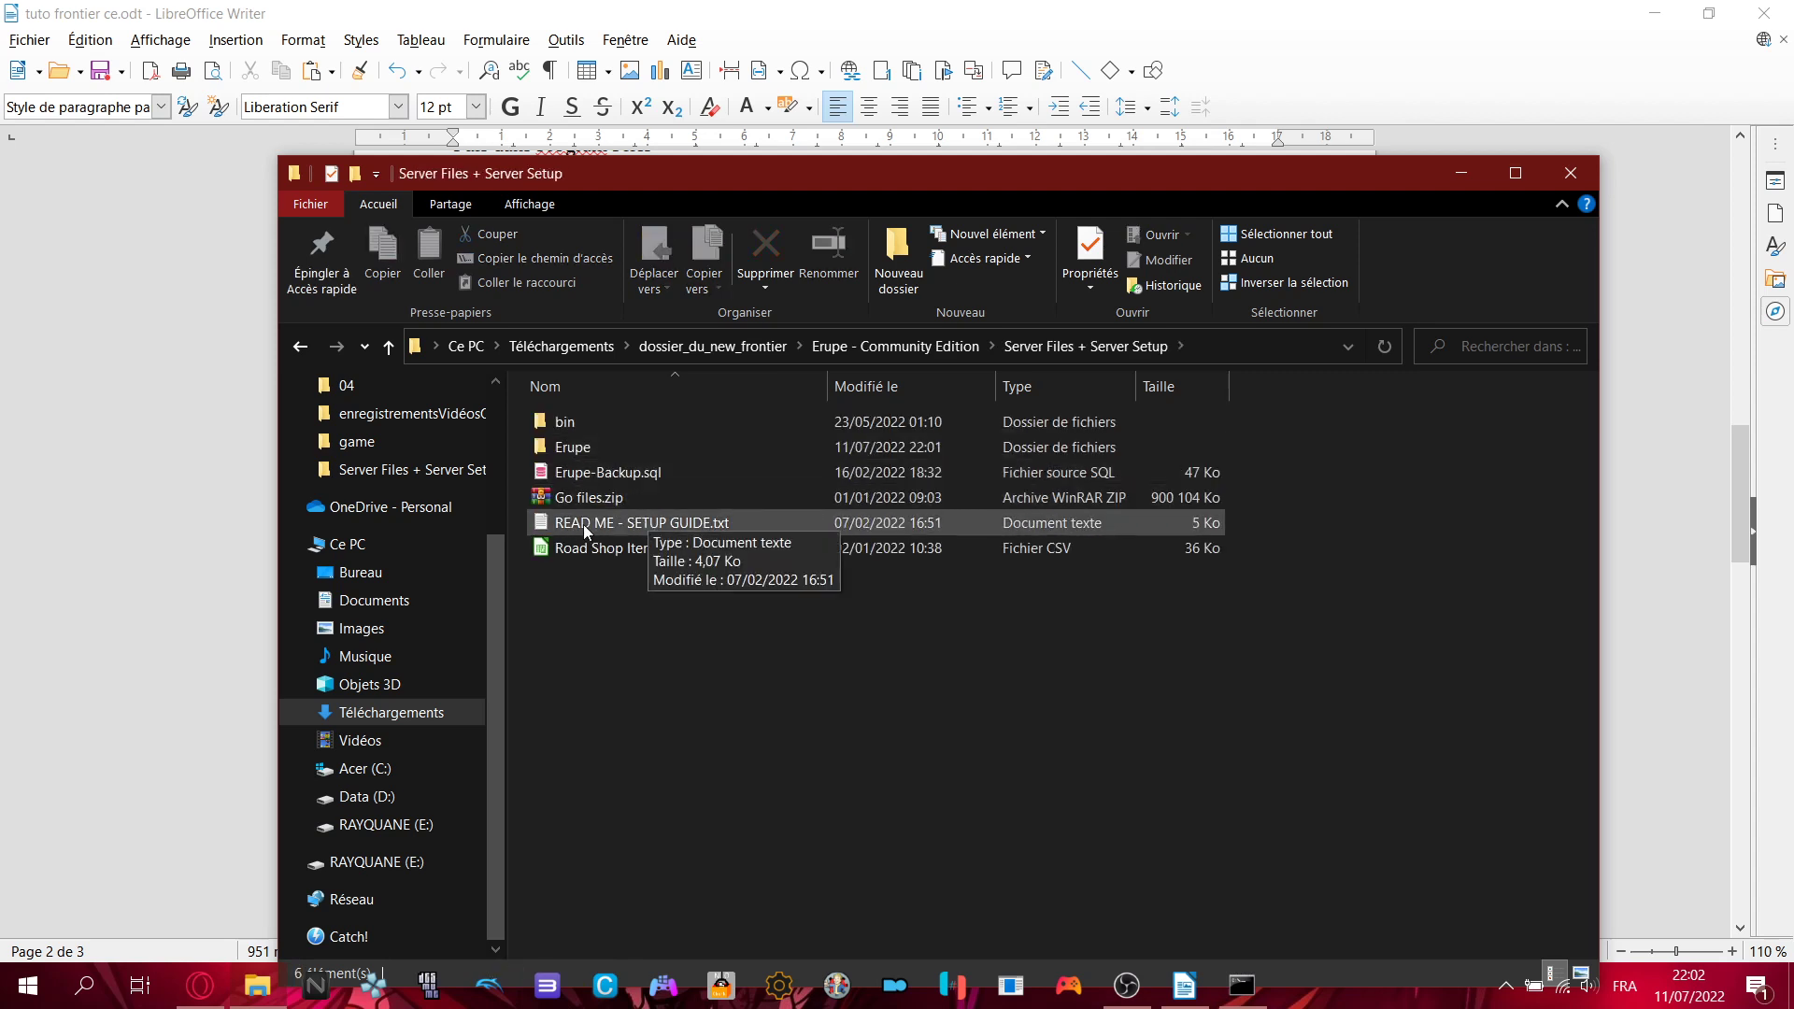
click(581, 465)
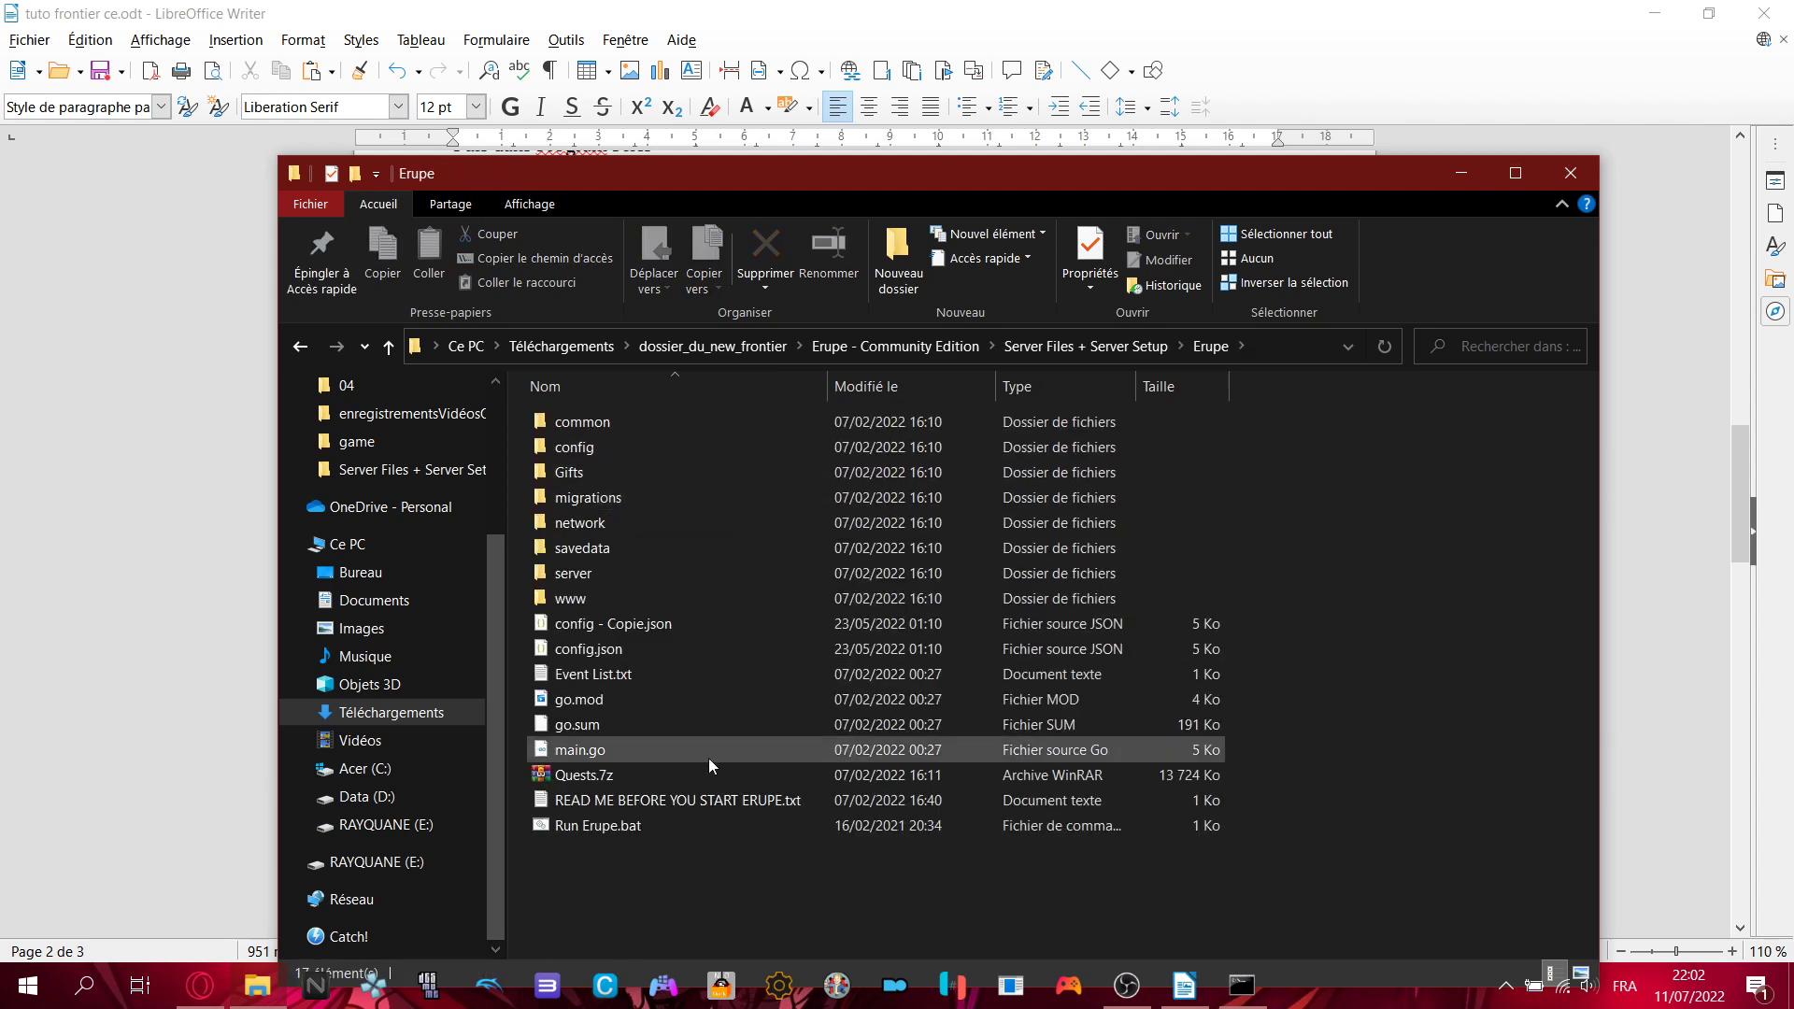
drag(589, 774, 1117, 350)
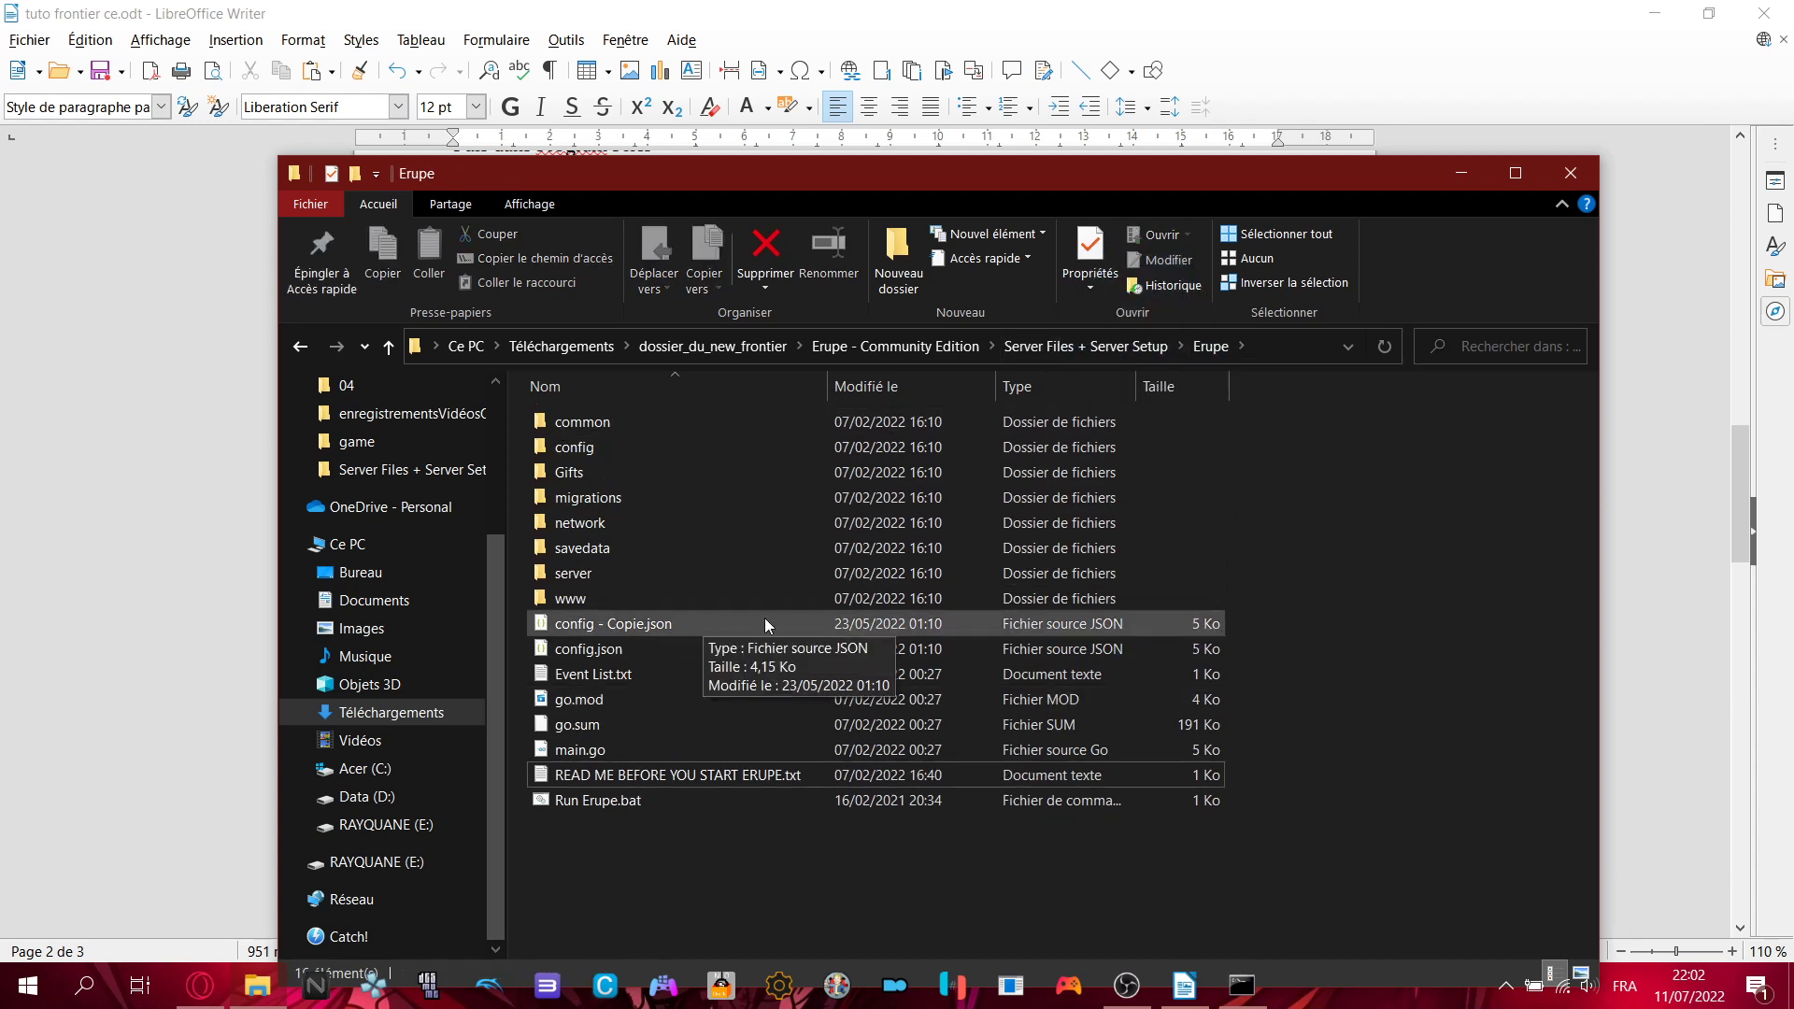
click(1052, 346)
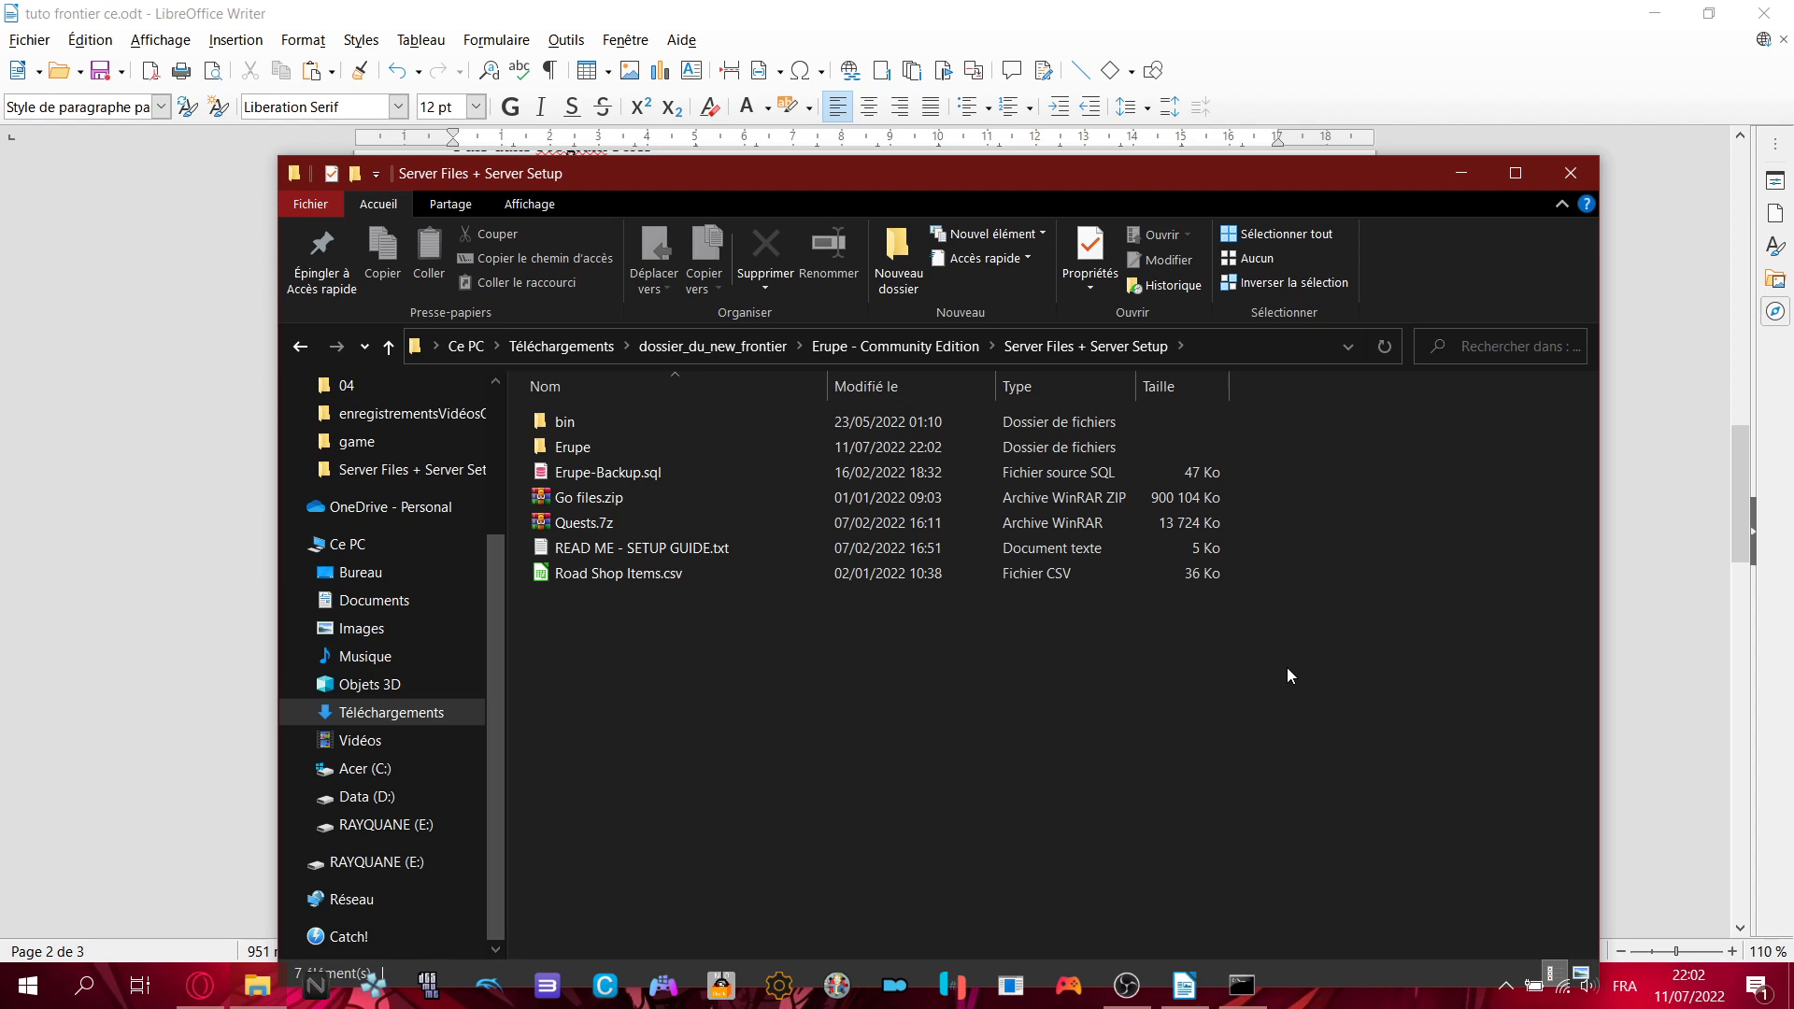
- Scroll the tutorial to page 3's MULTIJOUEUR section and highlight the Radmin VPN IP sentence
click(987, 7)
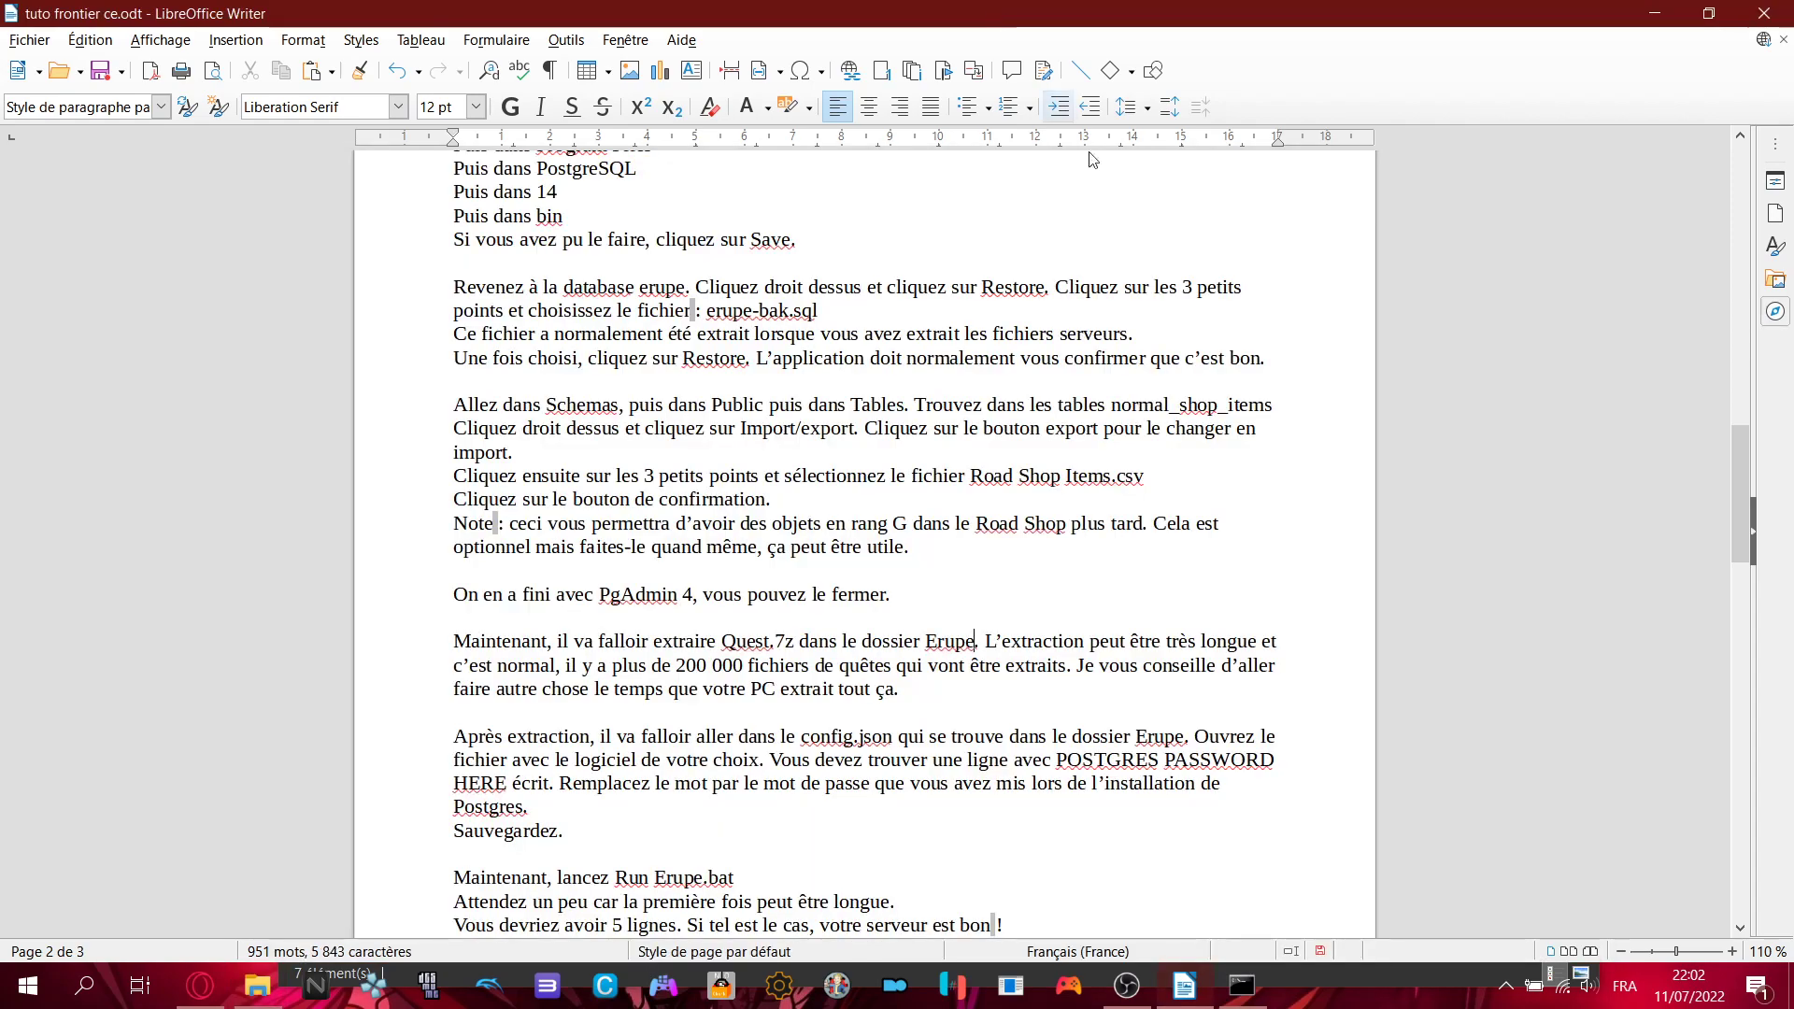
scroll(1229, 657, down, 4)
scroll(1229, 657, down, 15)
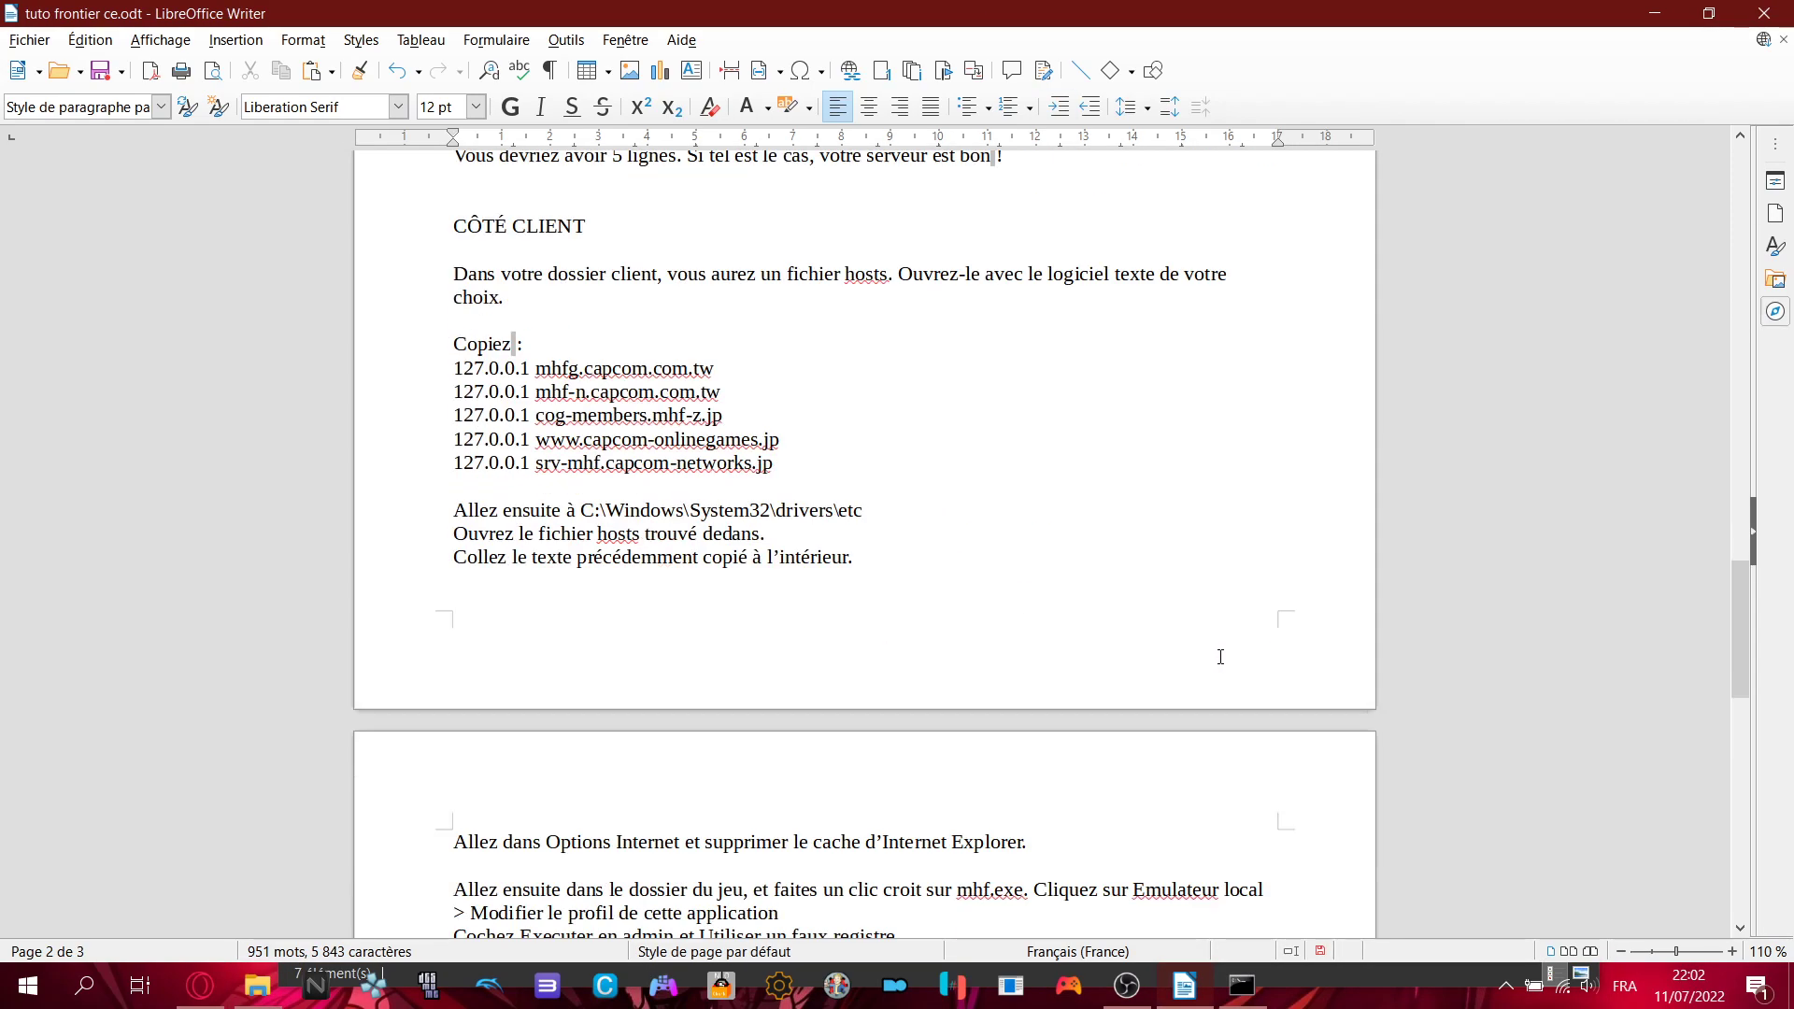
scroll(1224, 664, down, 1)
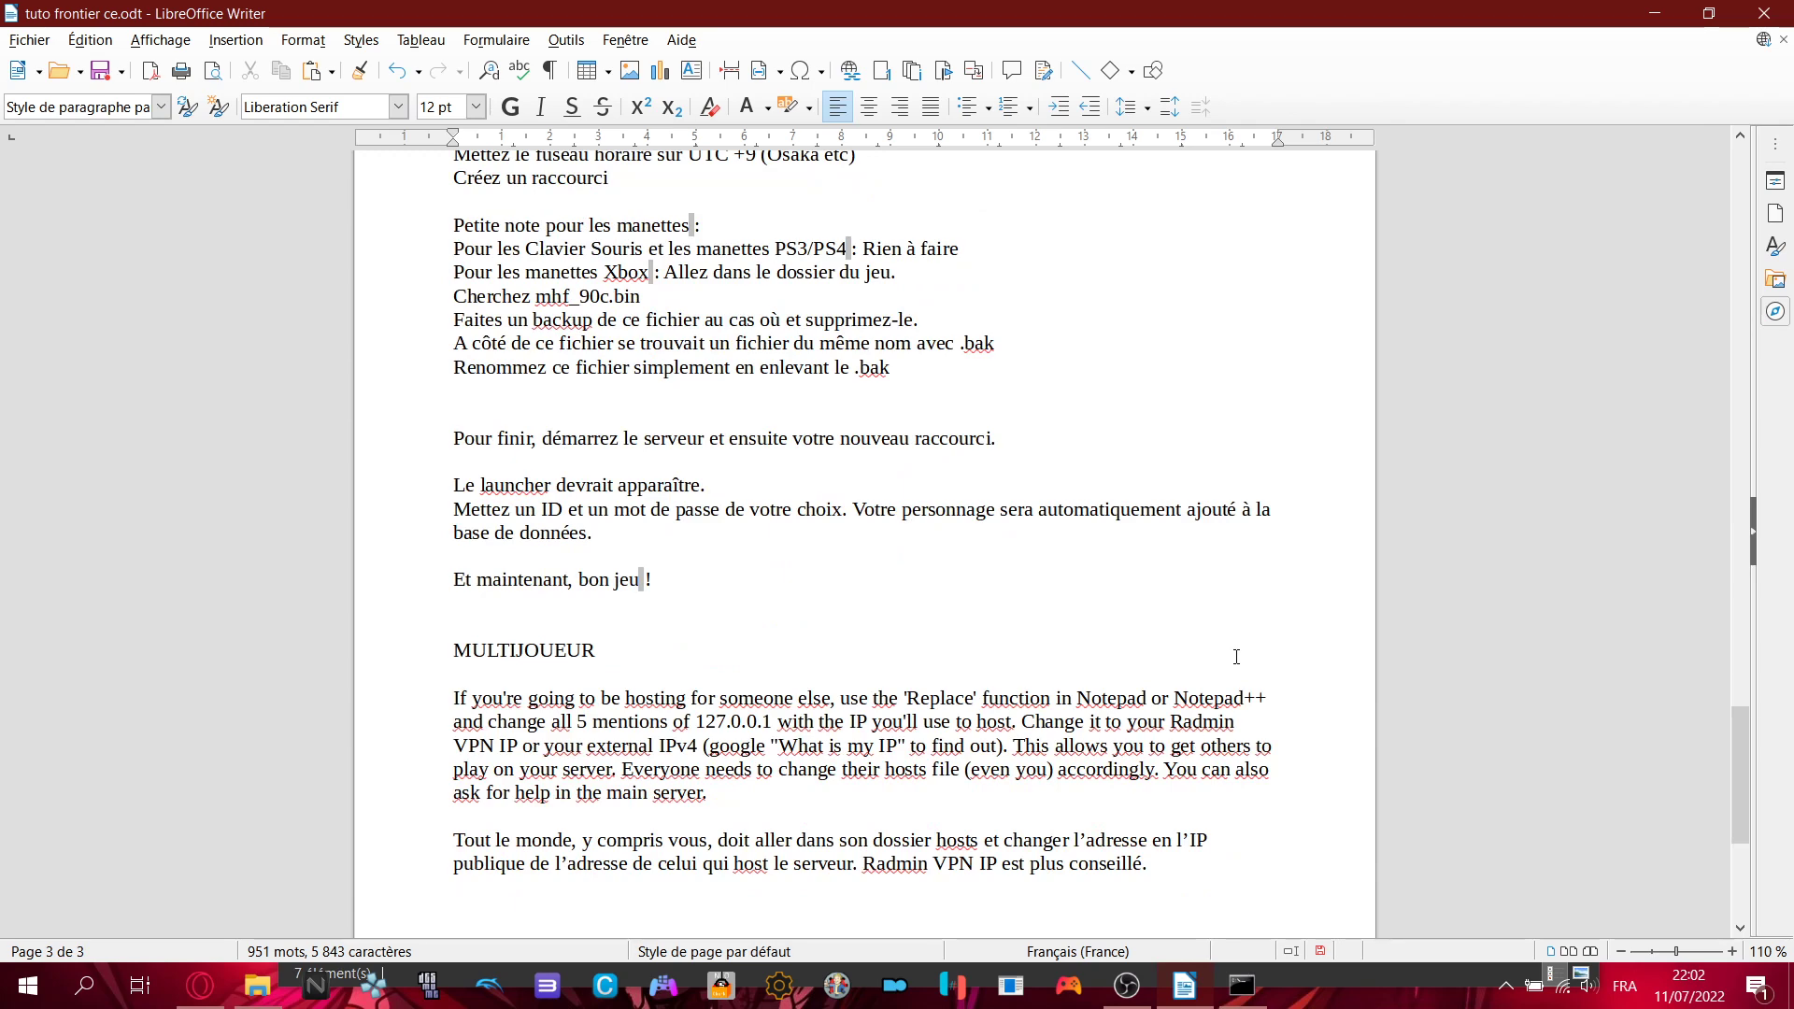
scroll(1236, 657, down, 4)
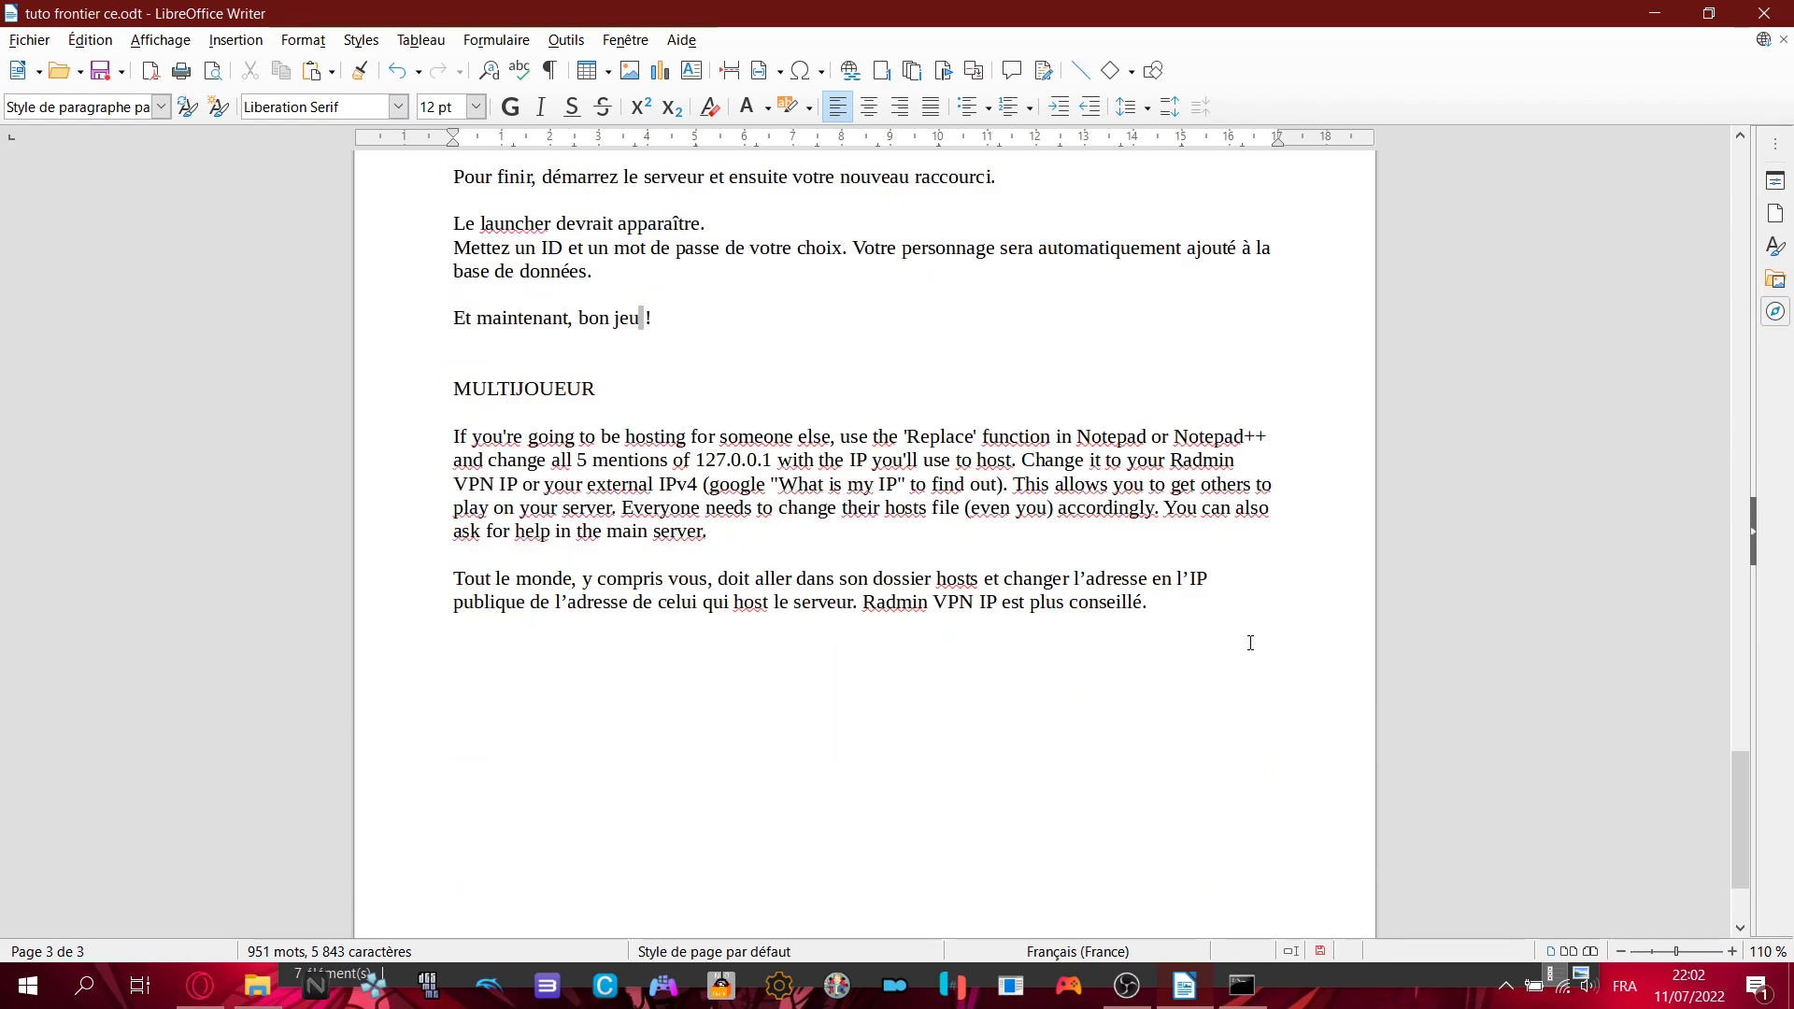
drag(1186, 609, 859, 609)
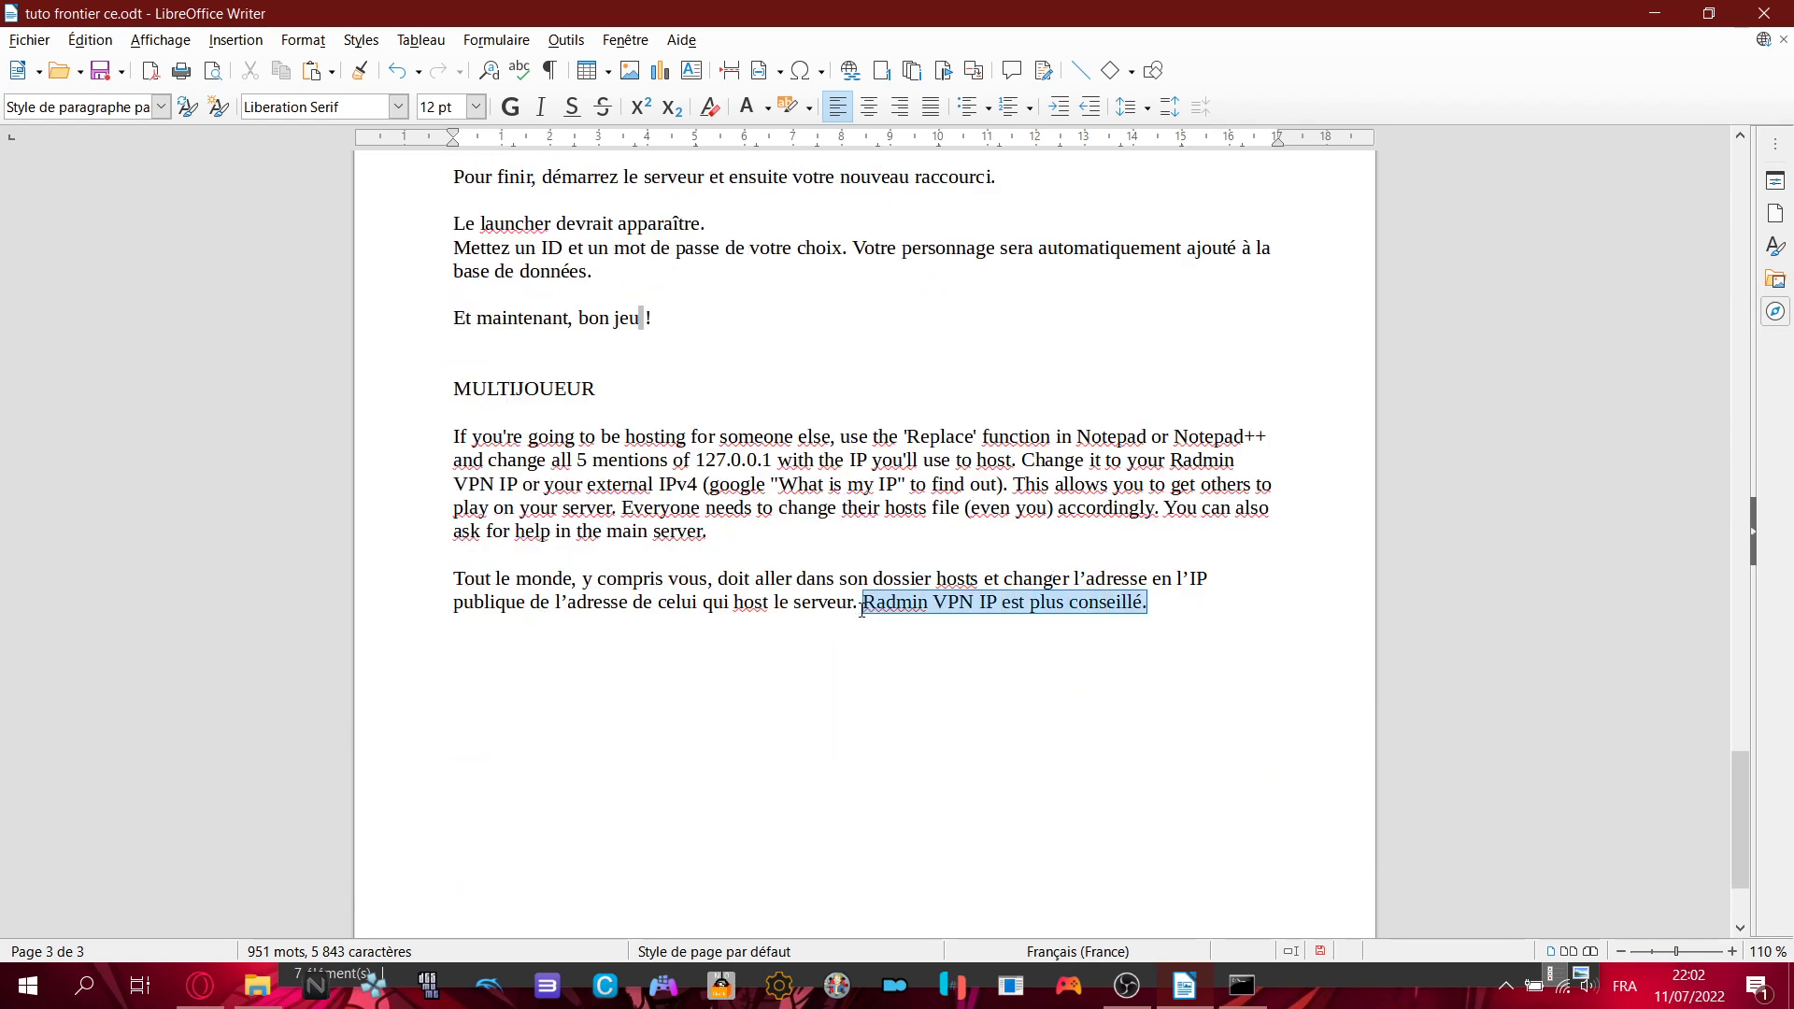
click(1161, 608)
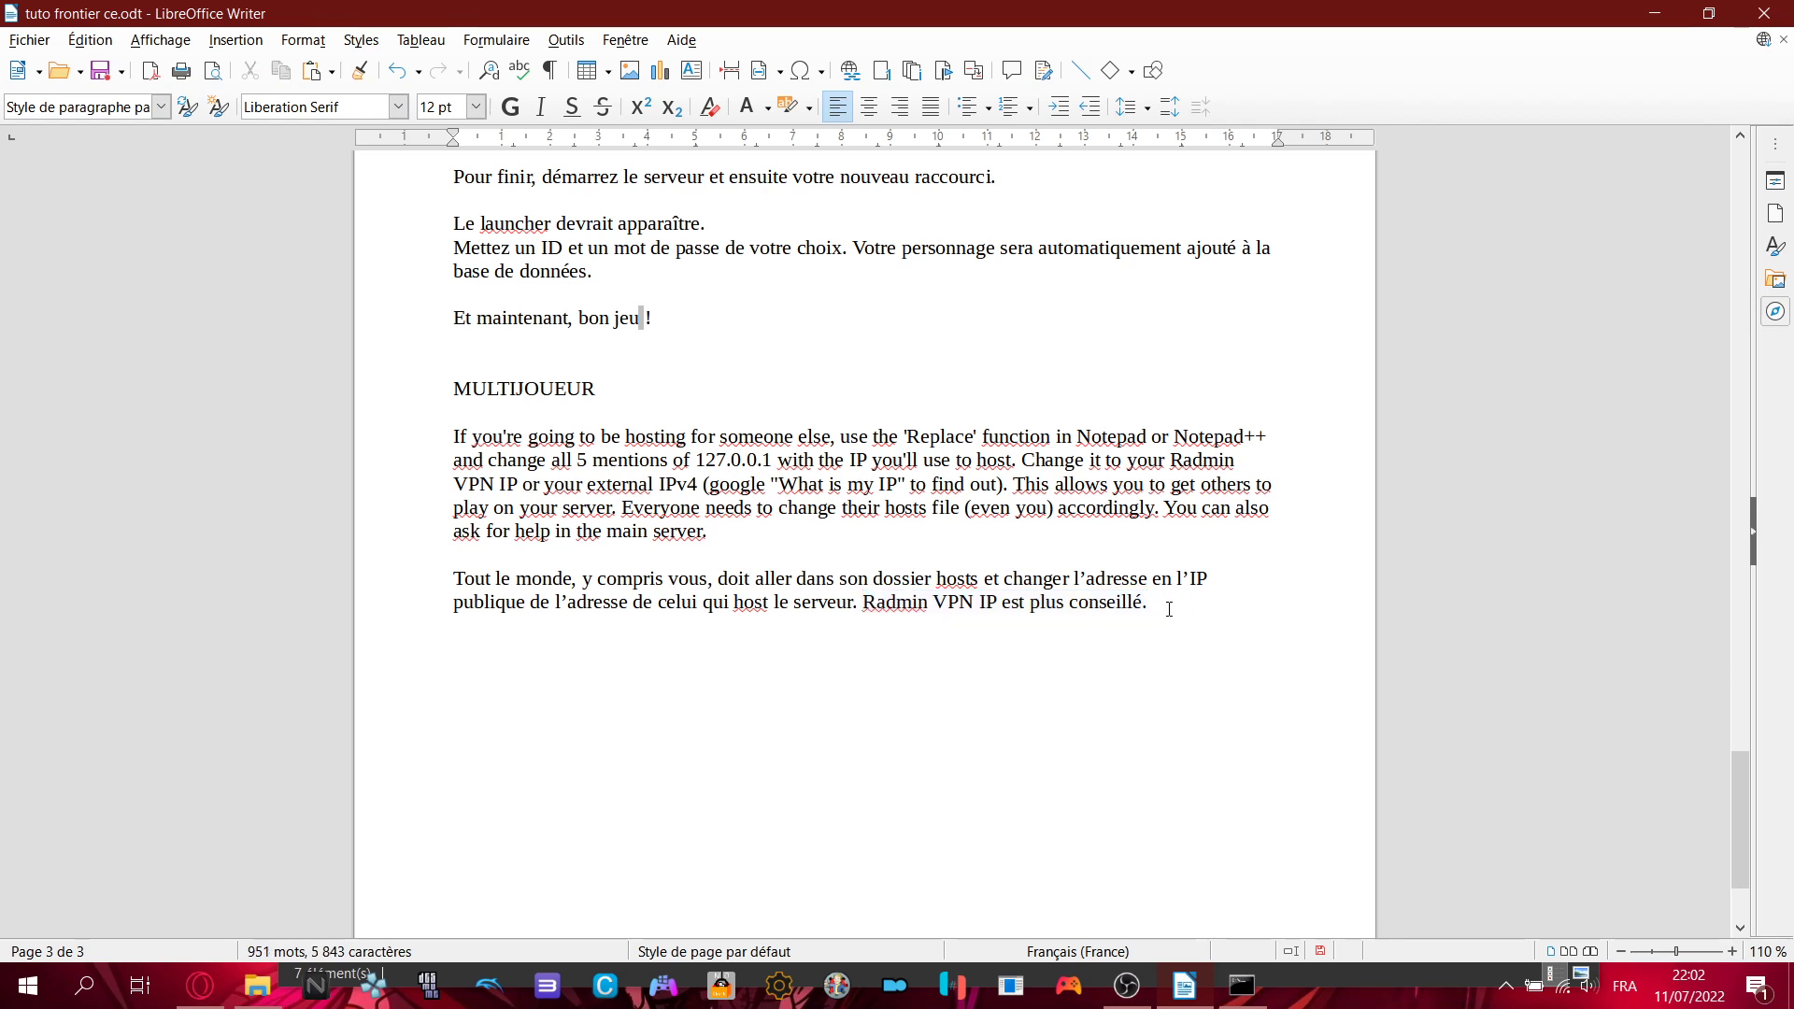
drag(1152, 607, 863, 606)
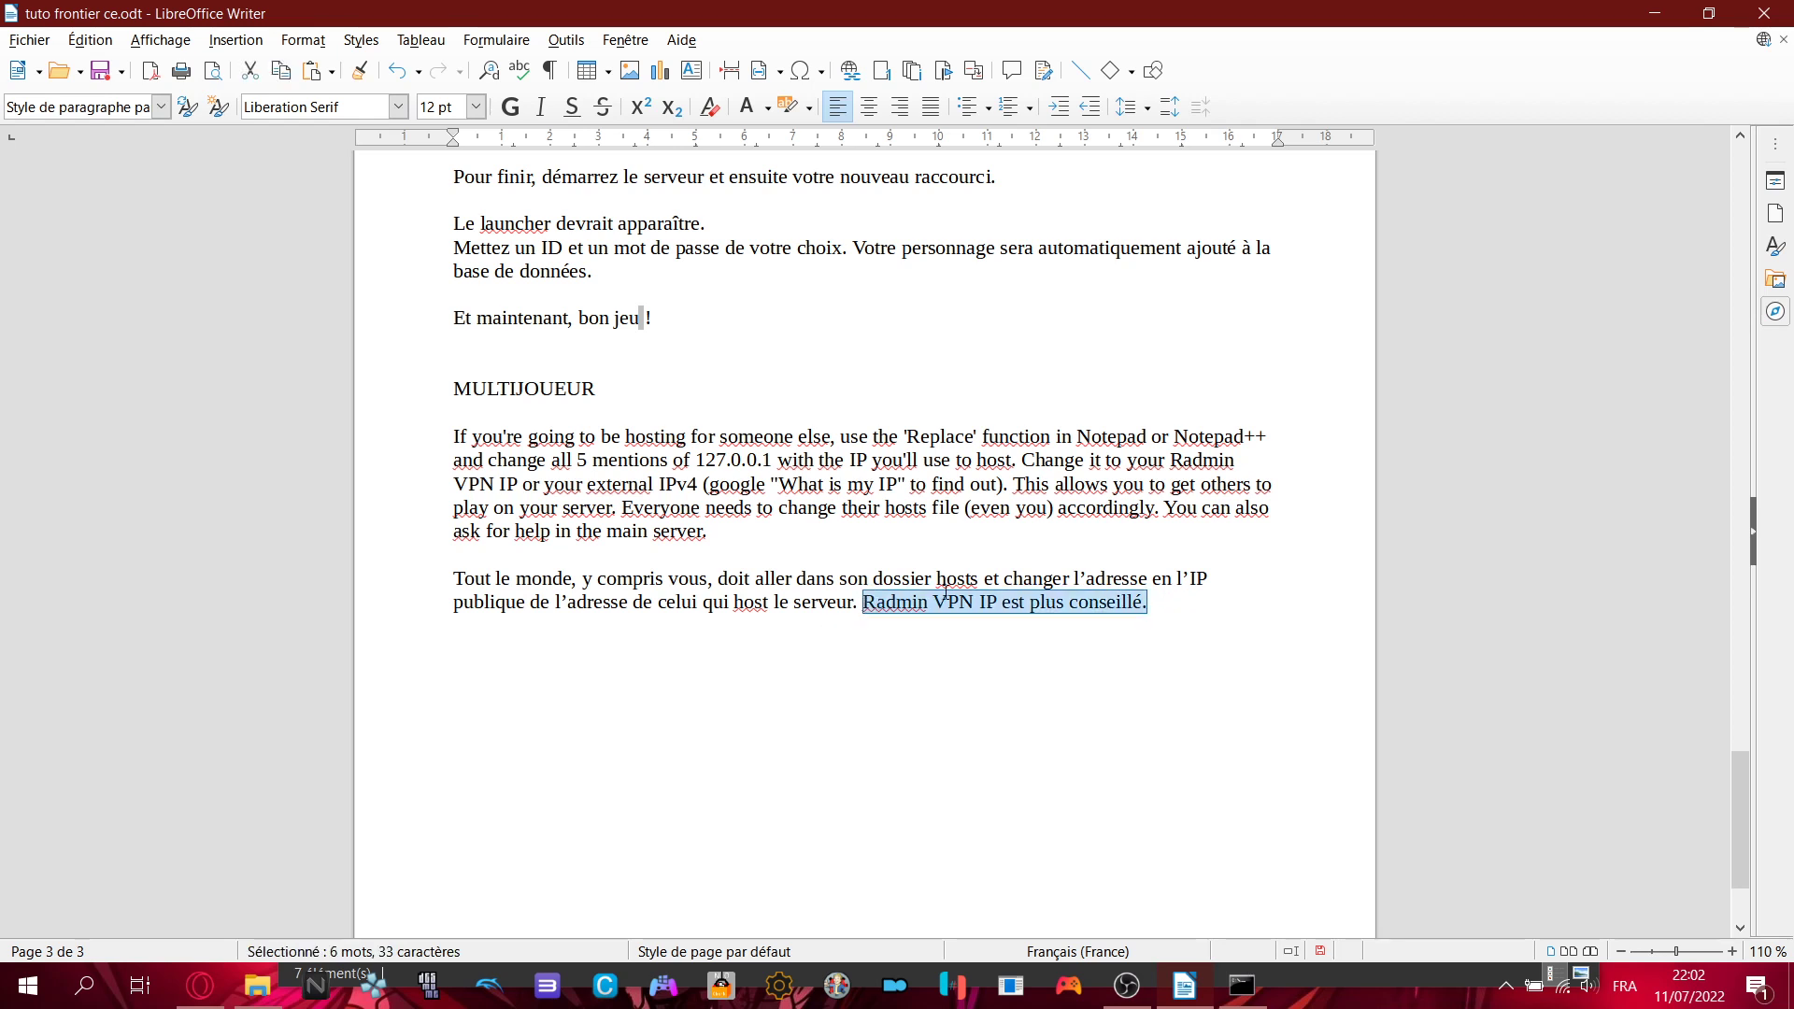
click(1262, 589)
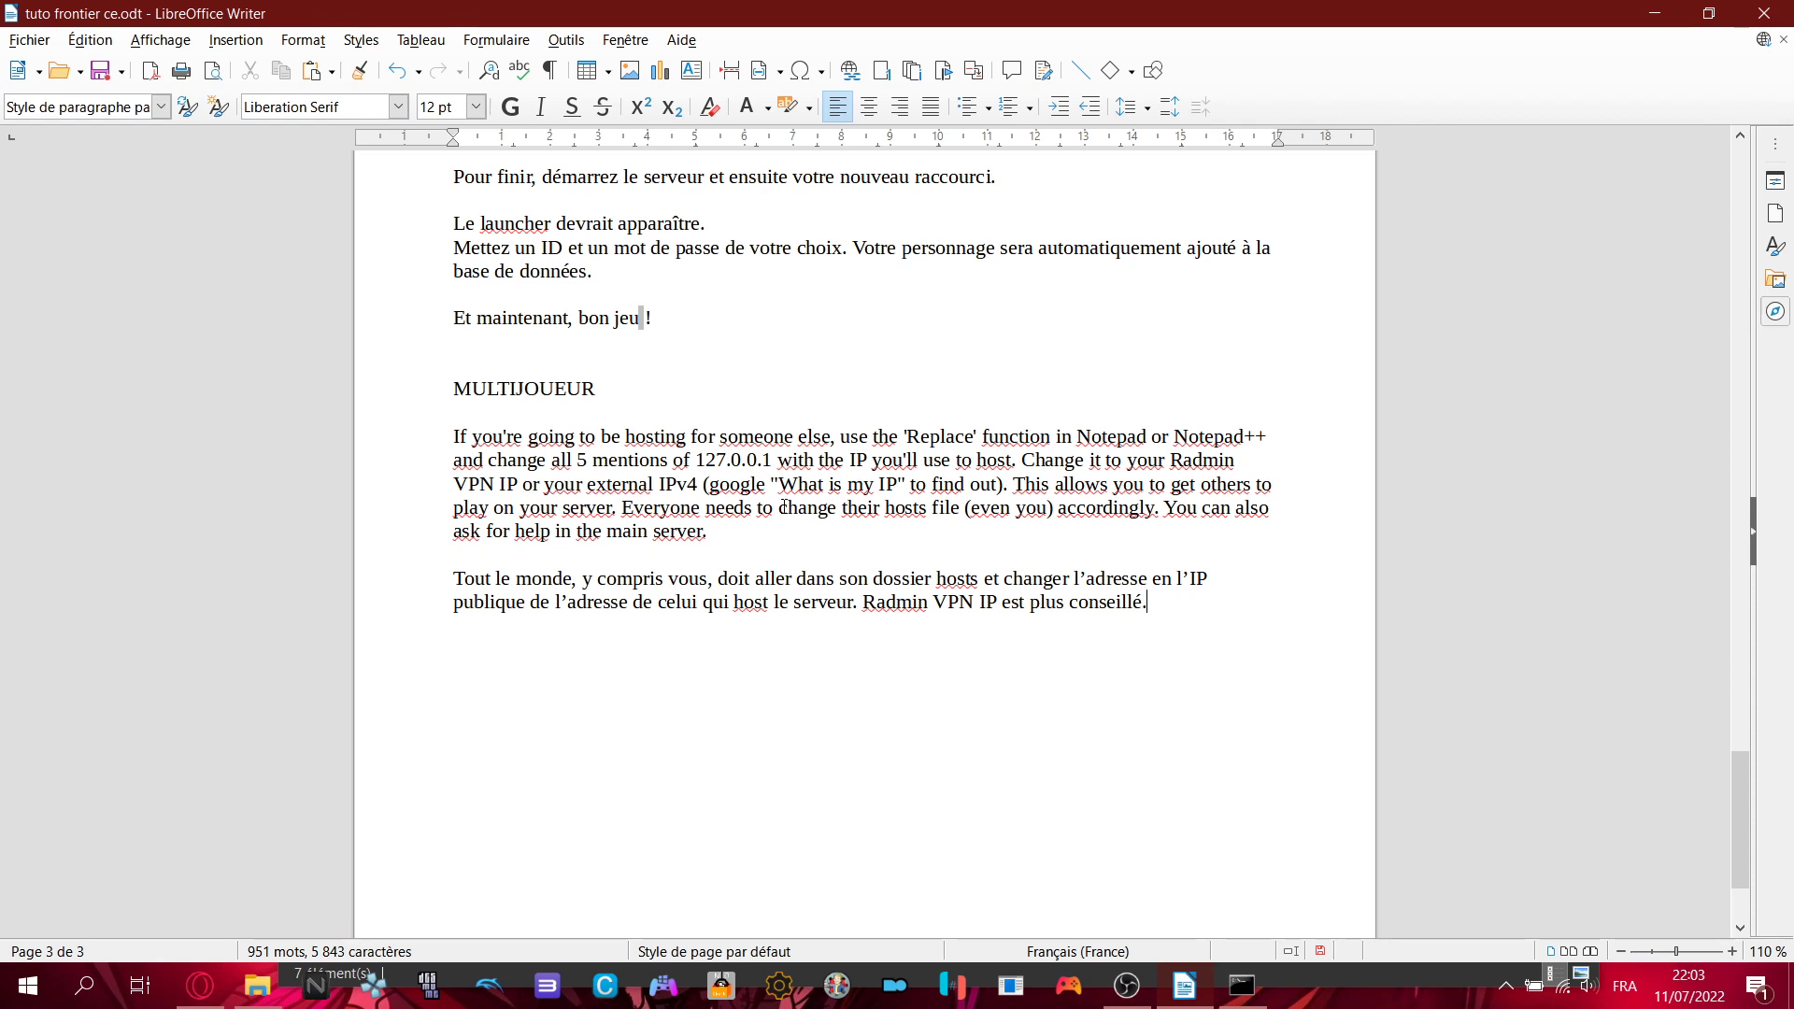
- Minimize Writer, nudge the Explorer window up, restore Writer, then bring OBS Studio forward
click(1184, 987)
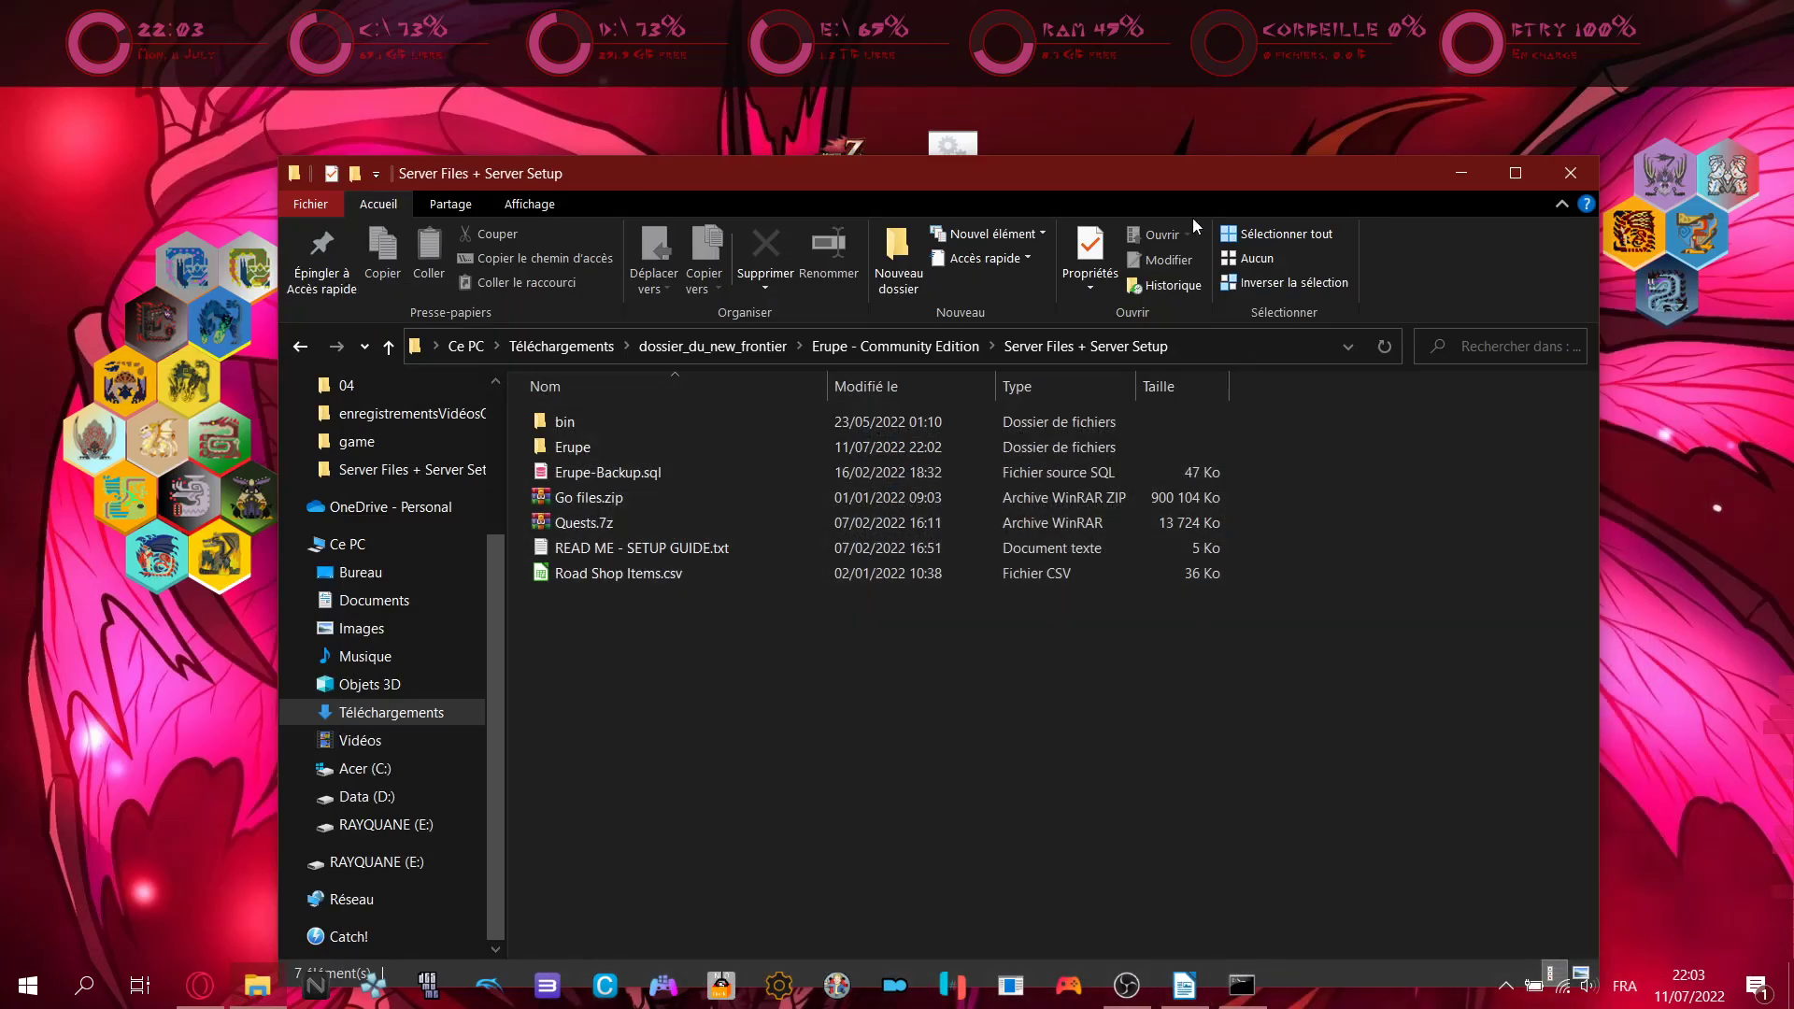
drag(1169, 186, 1171, 127)
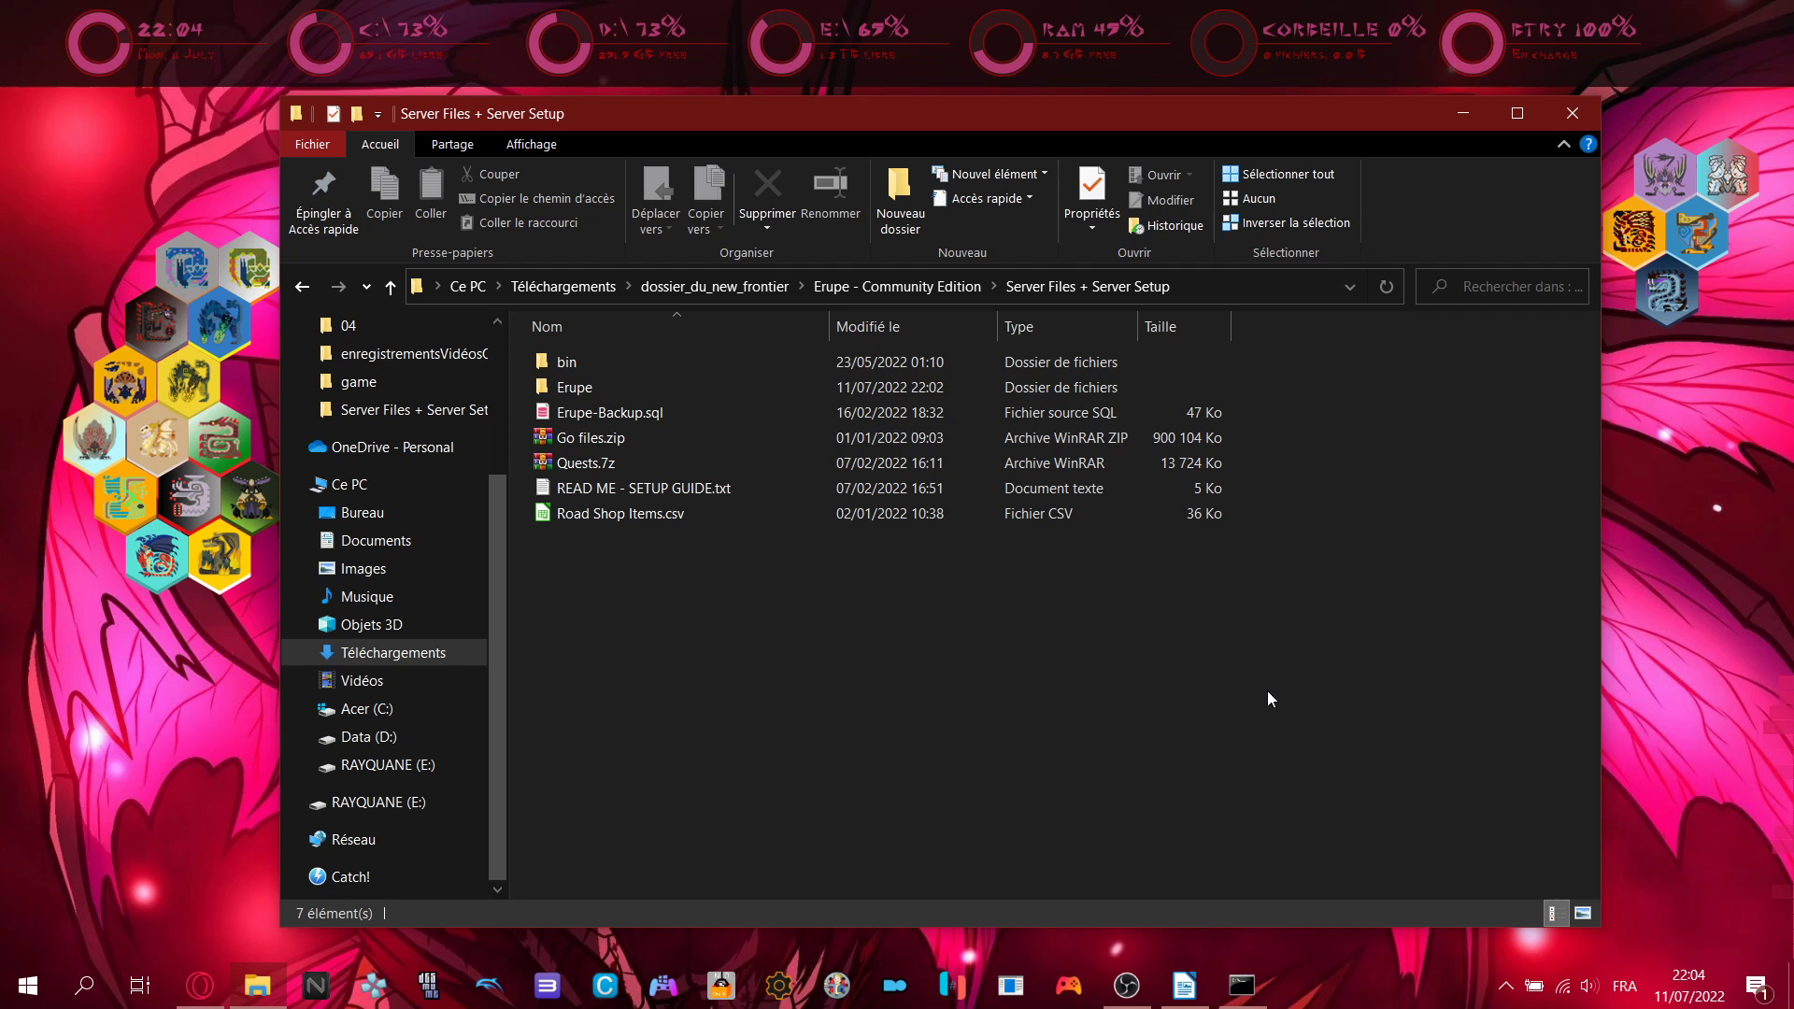
click(1175, 994)
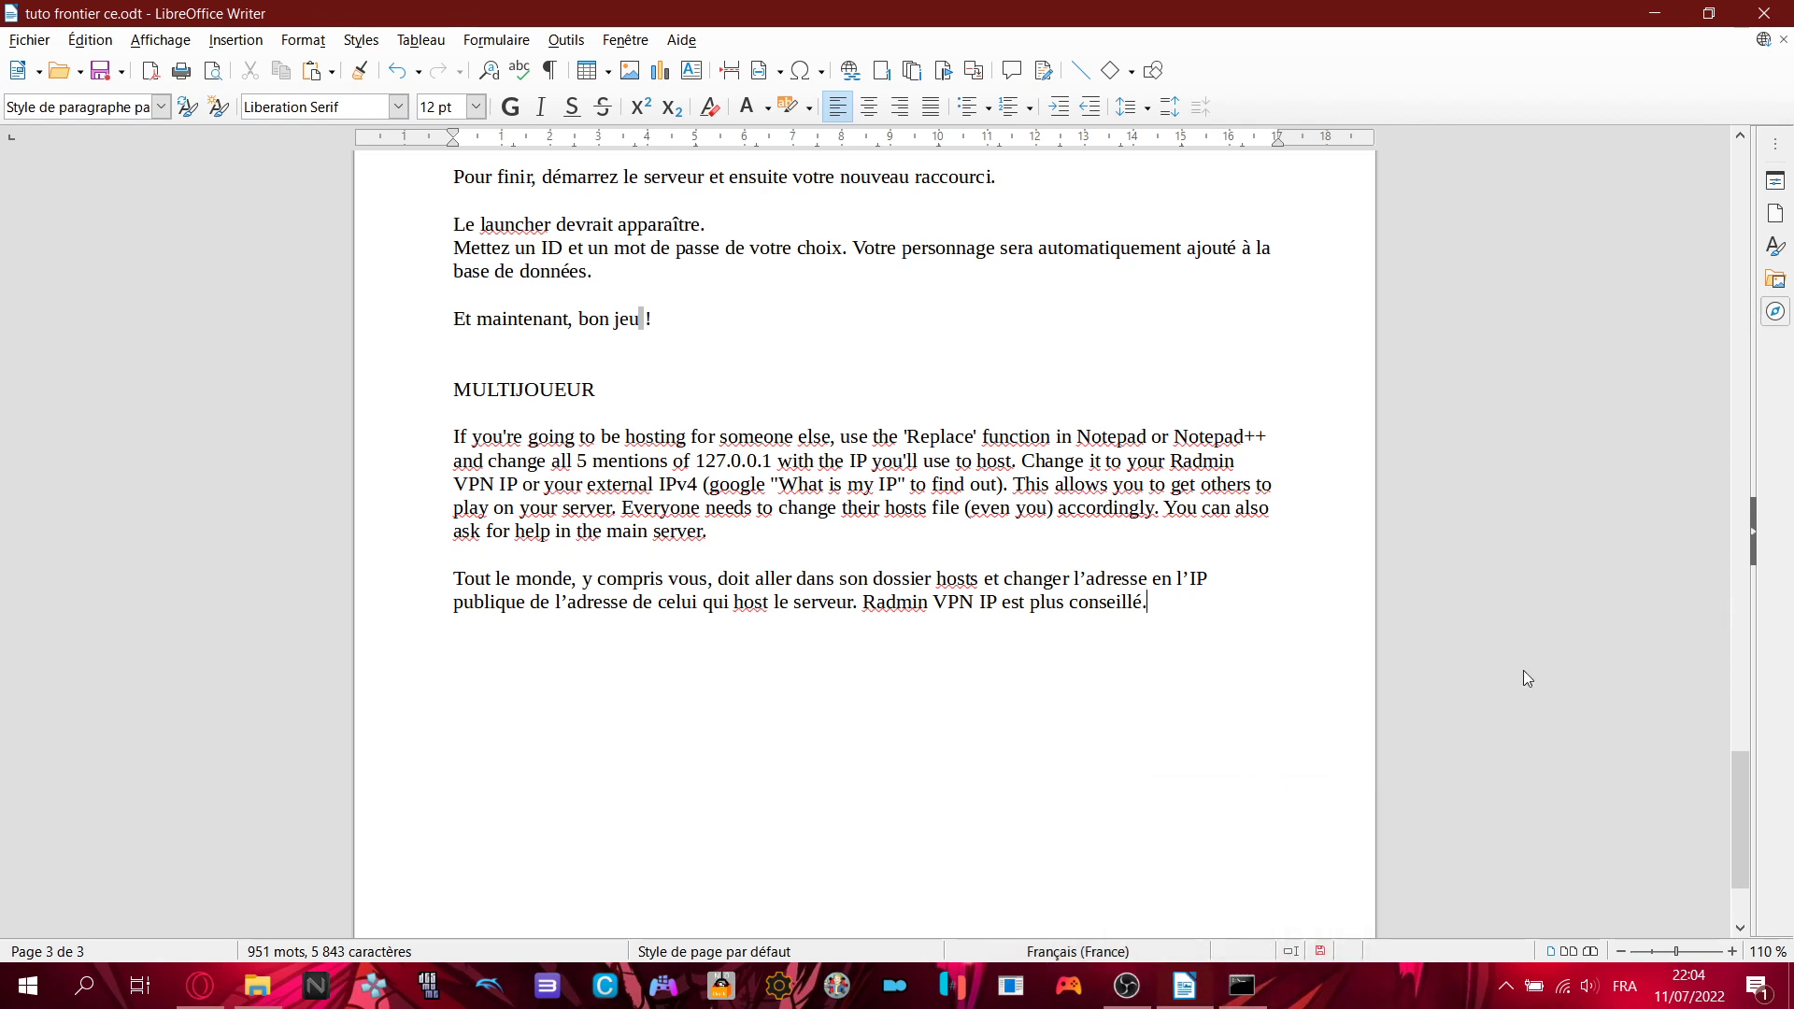
click(1149, 1001)
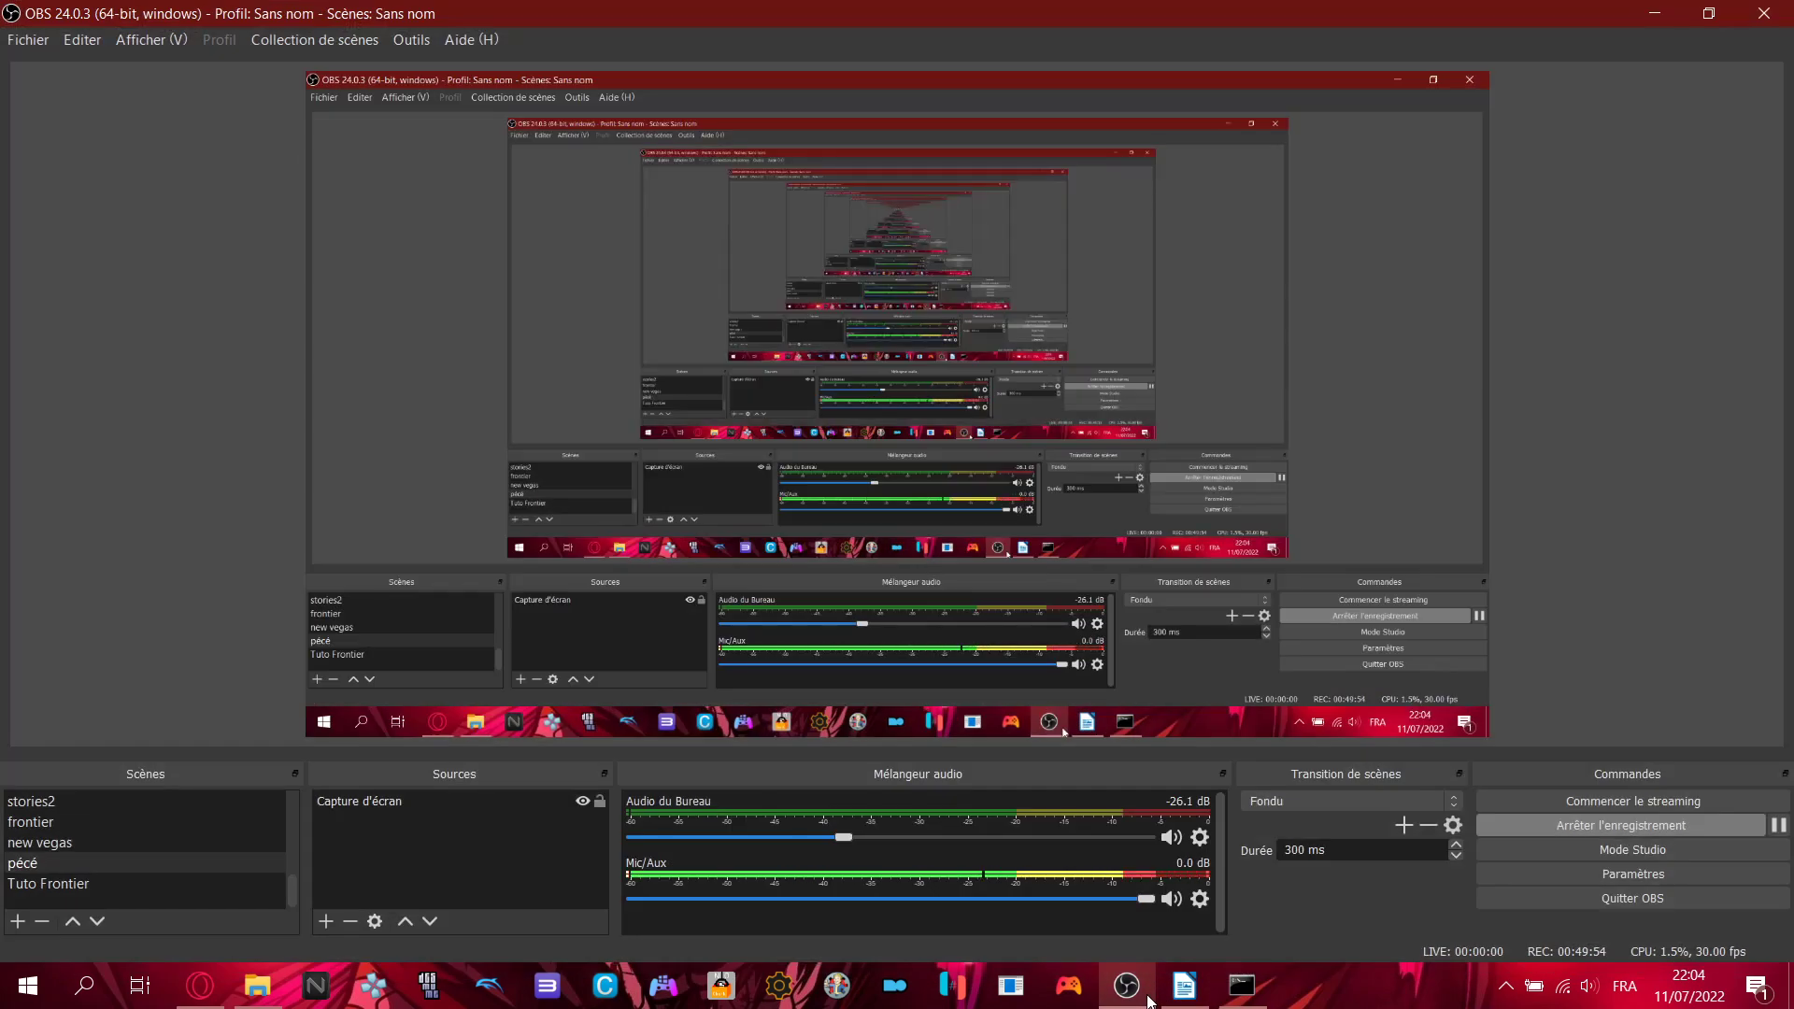